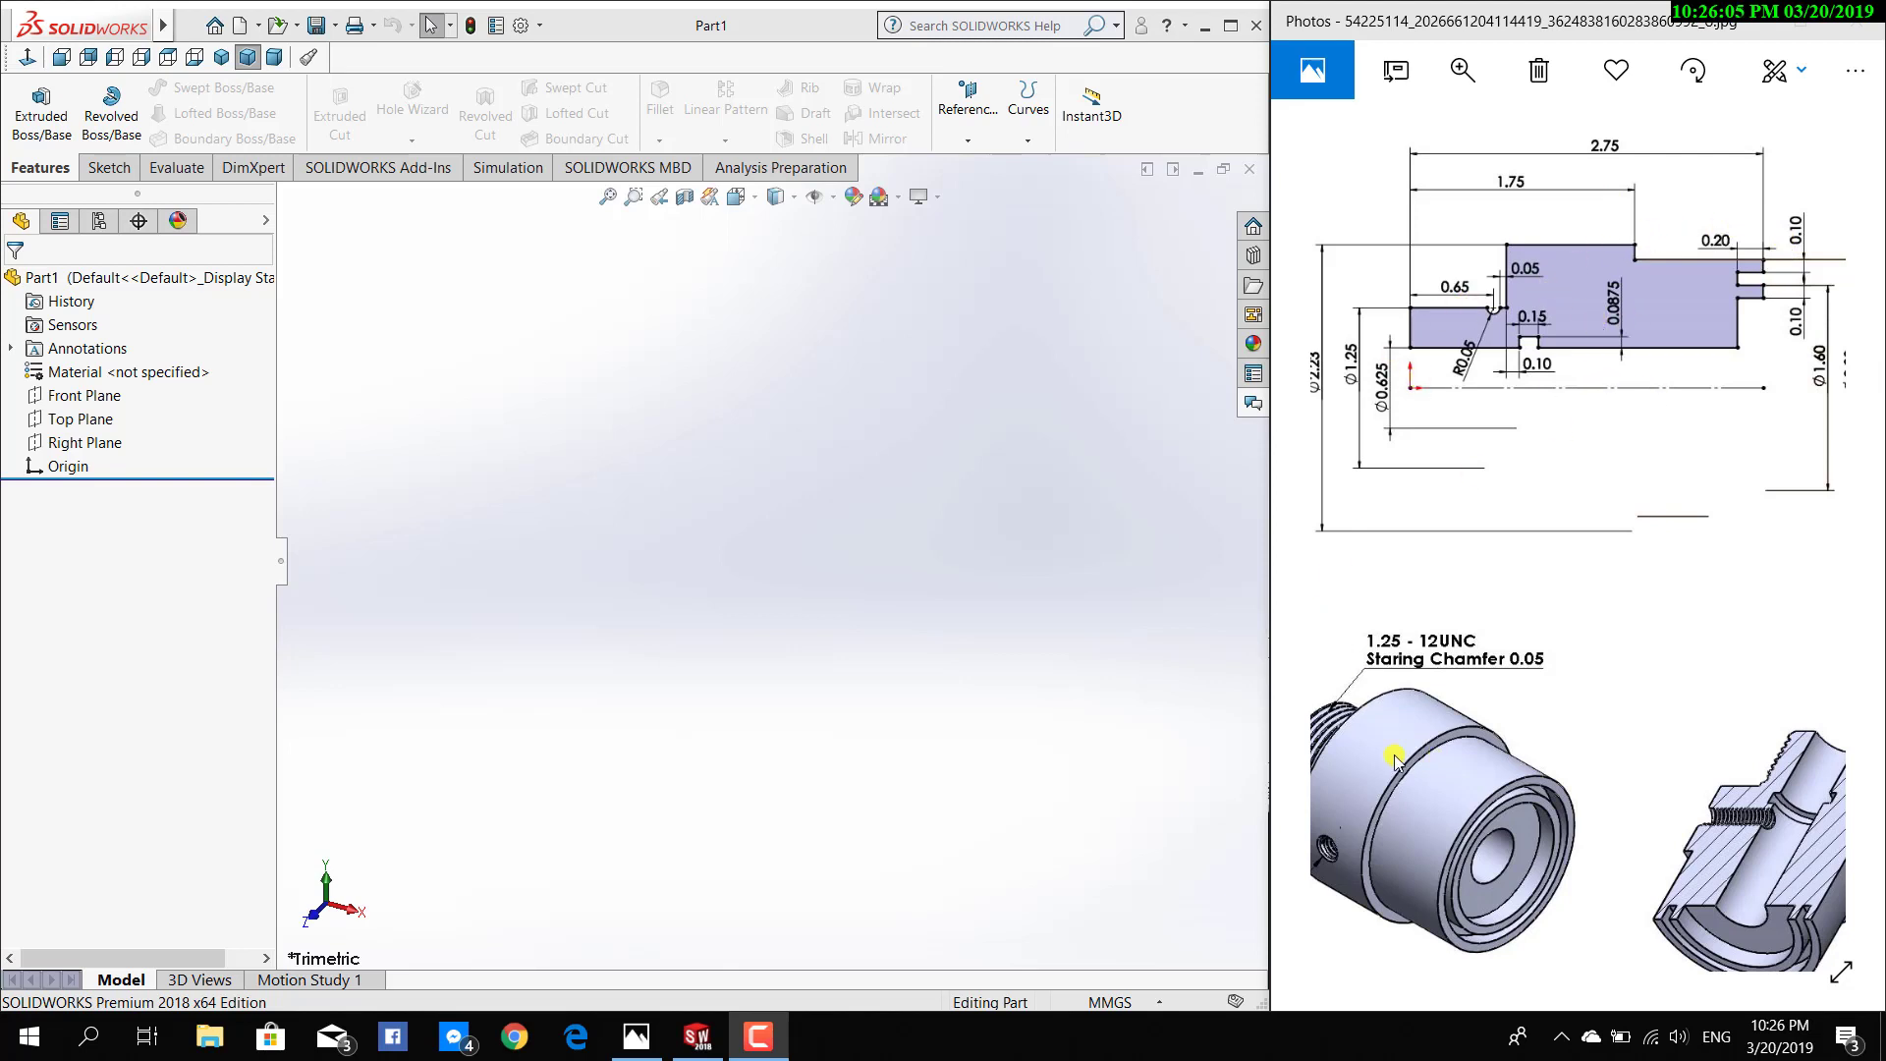
Check the chamfer notes and 2.75 dimension on the drawing, then start a Front Plane sketch
{"action": "left_click_drag", "start_coordinate": [1483, 823], "coordinate": [1581, 702]}
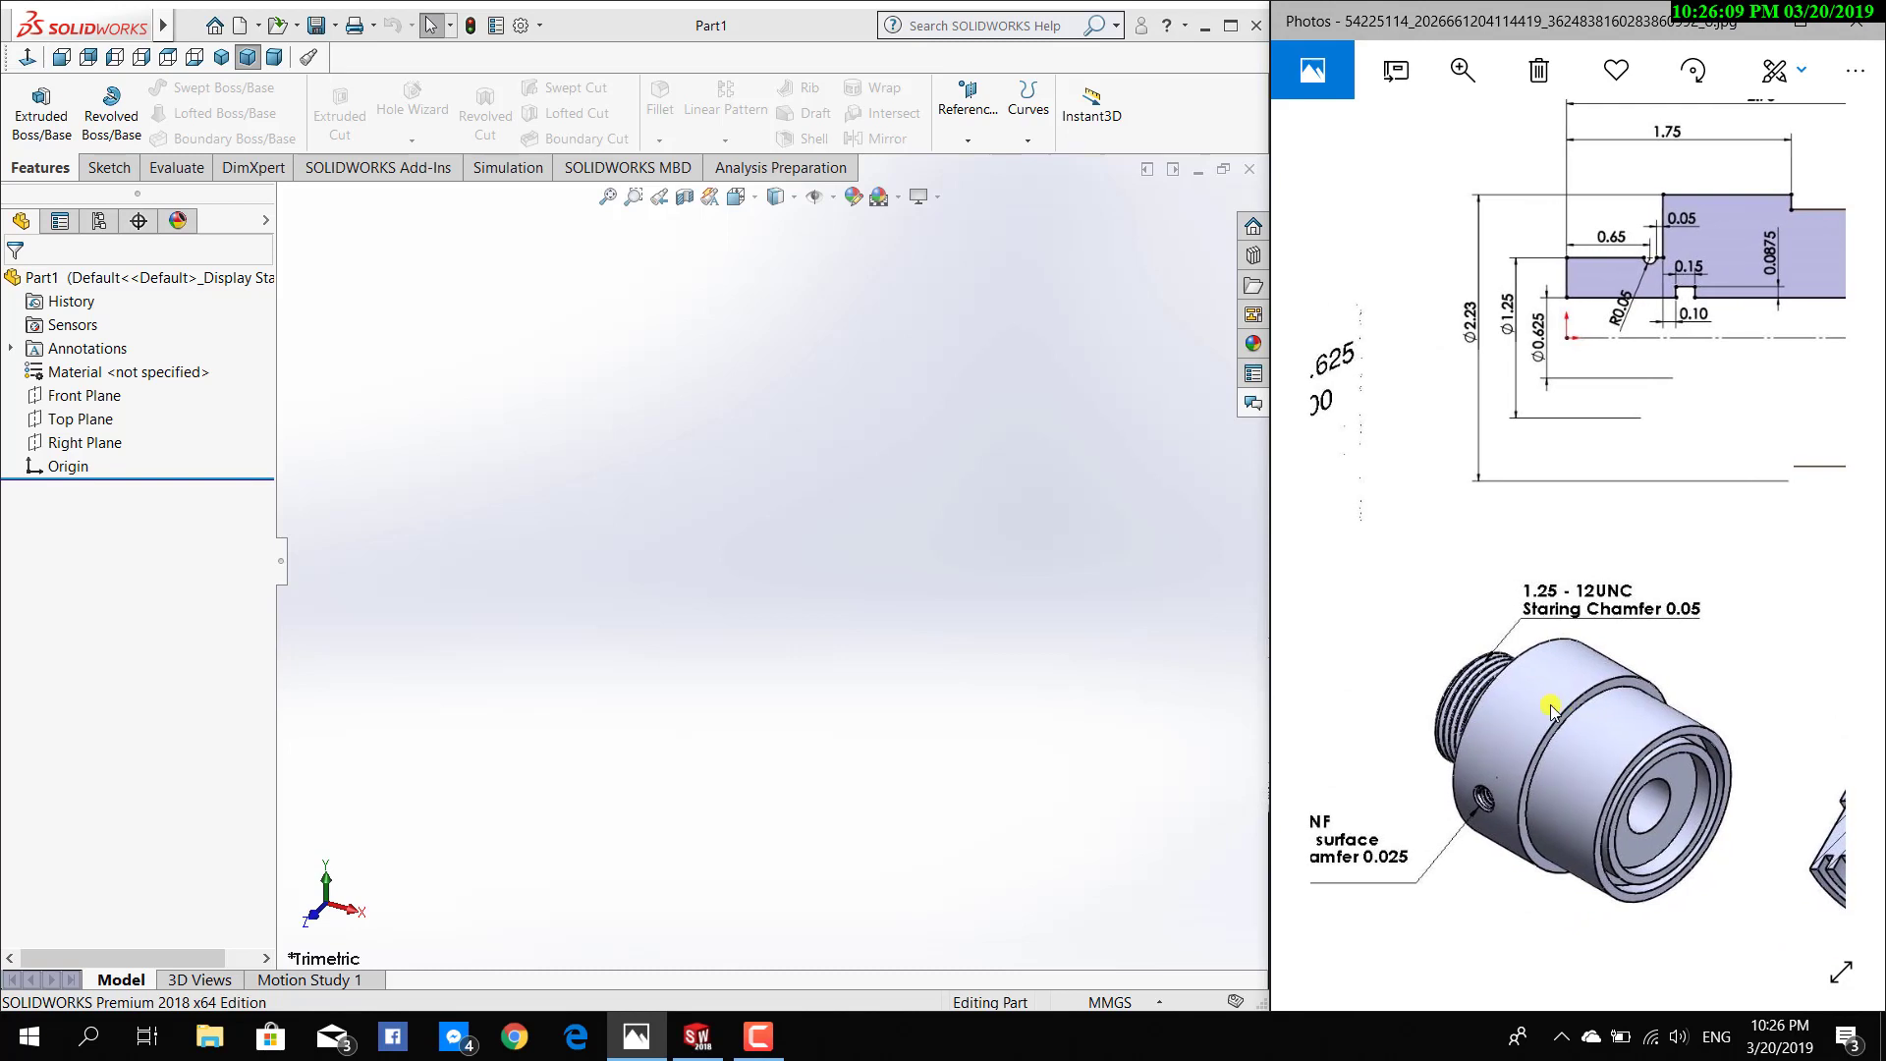
{"action": "left_click_drag", "start_coordinate": [1650, 568], "coordinate": [1523, 698]}
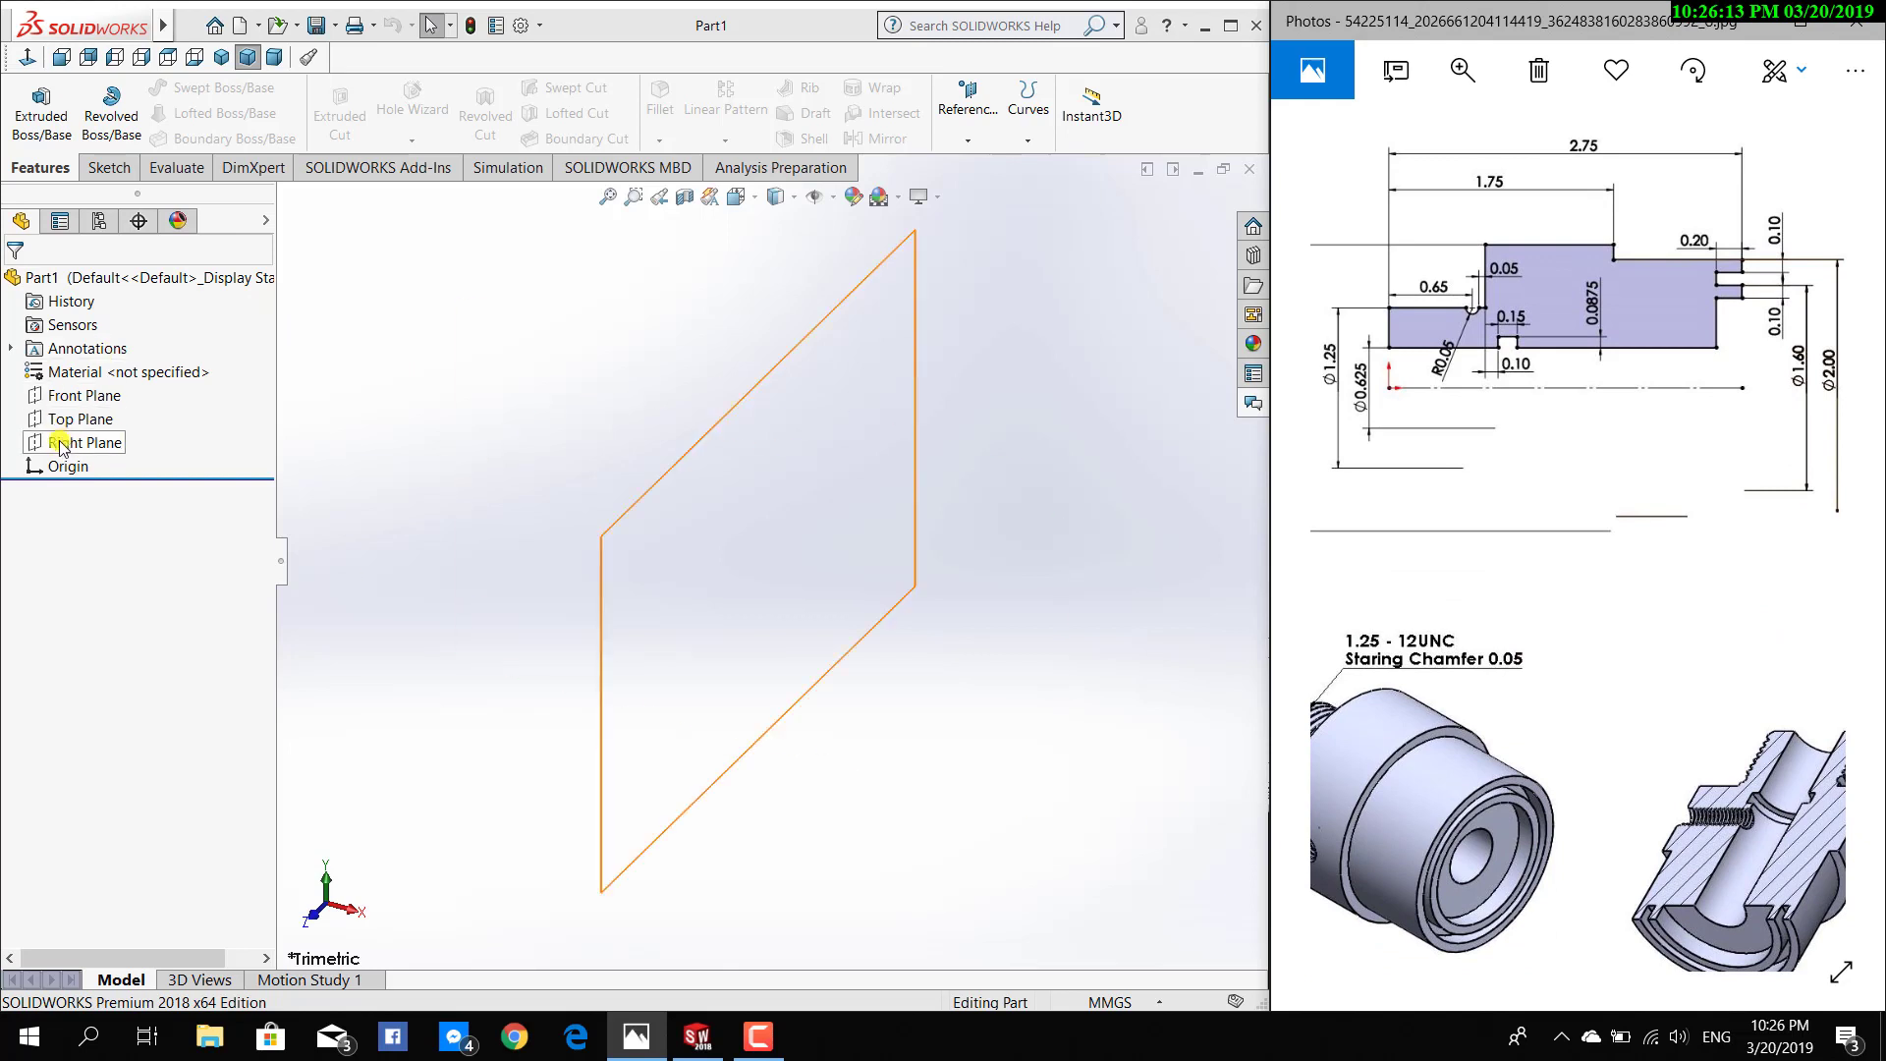
{"action": "right_click", "coordinate": [77, 397]}
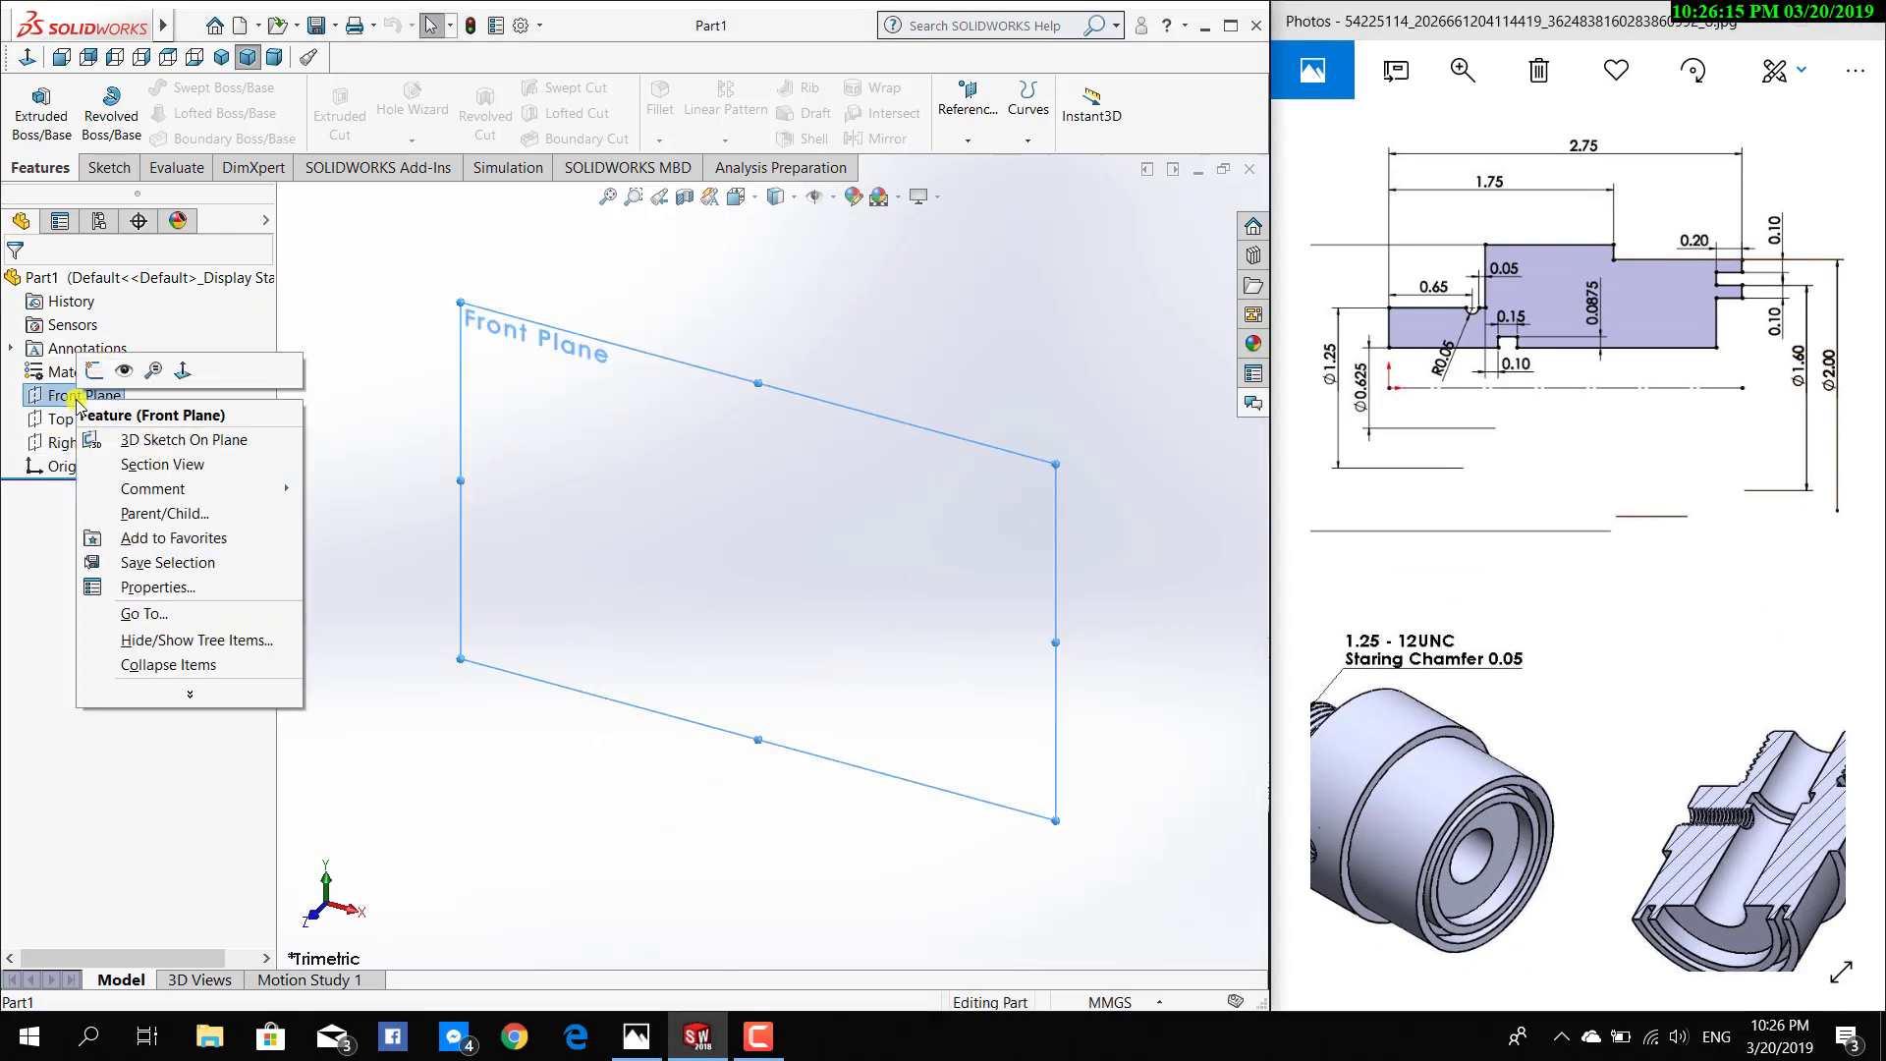
{"action": "left_click", "coordinate": [92, 372]}
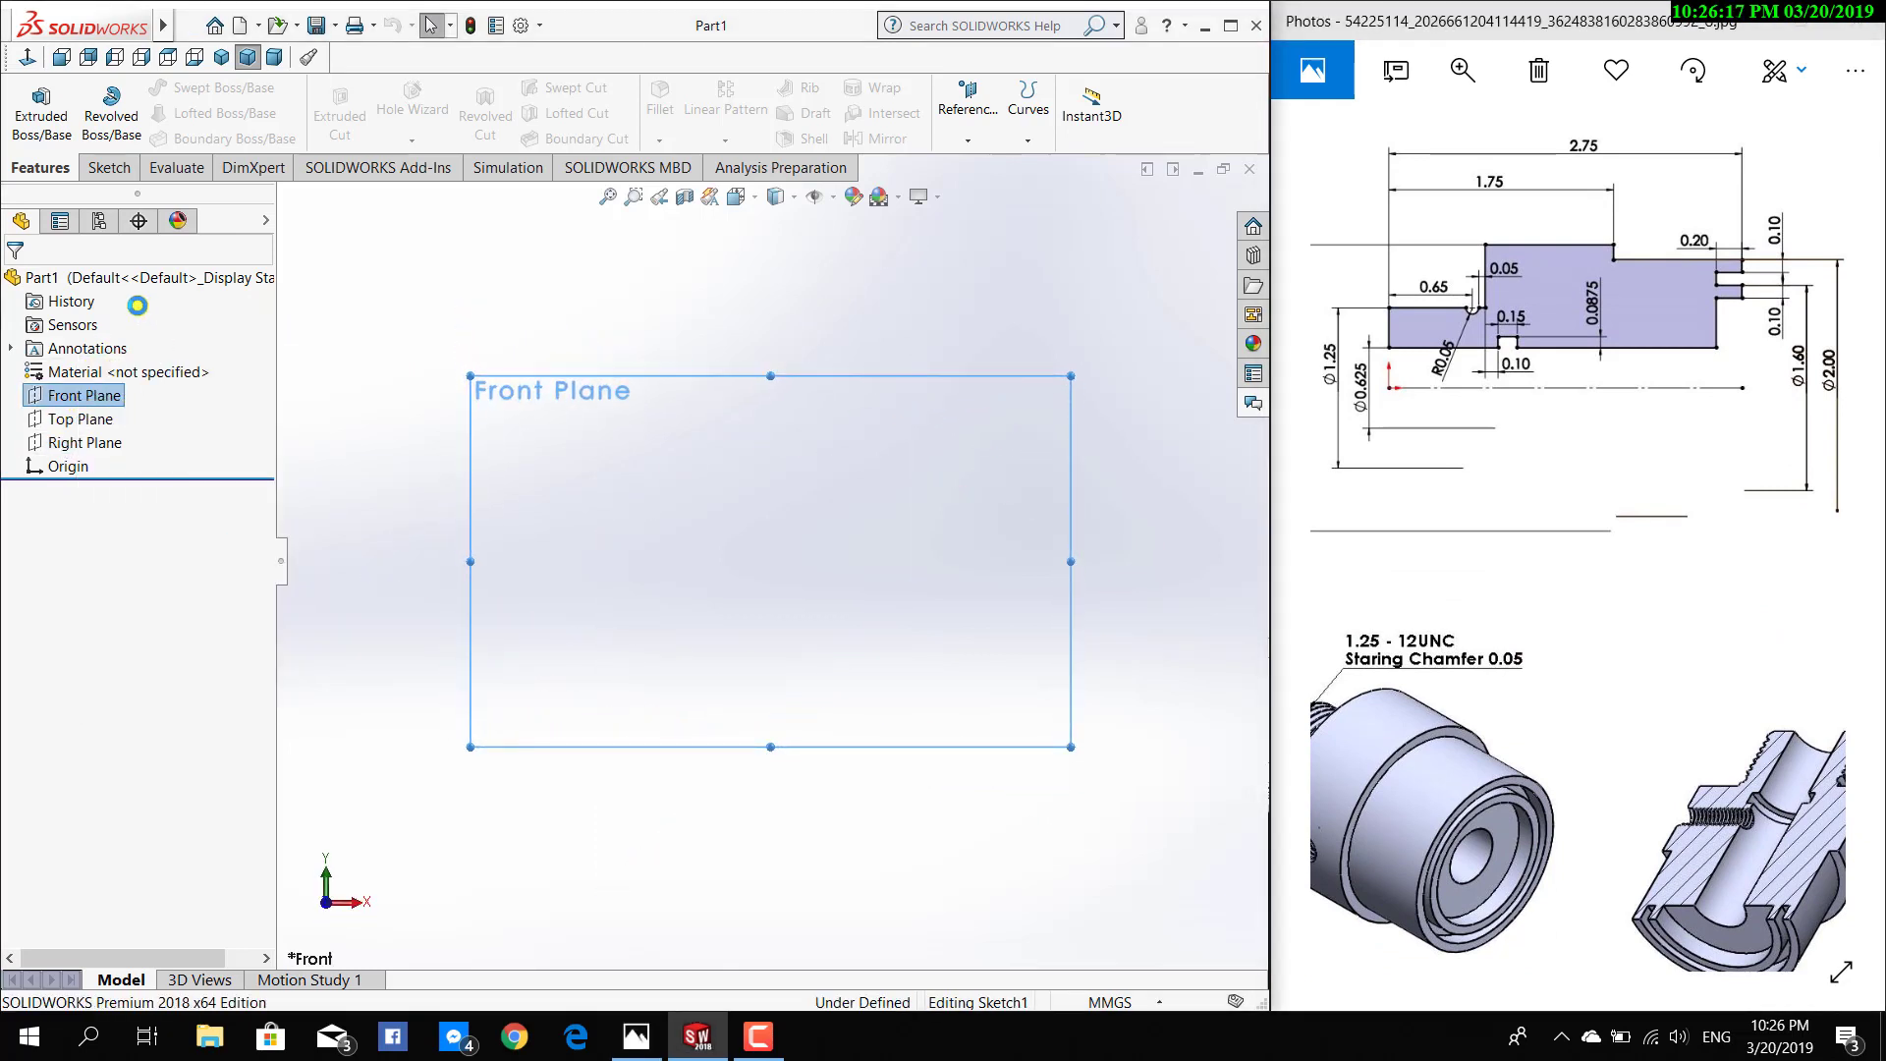
Draw a vertical line up from the origin joined to a short rightward horizontal line
{"action": "left_click", "coordinate": [184, 87]}
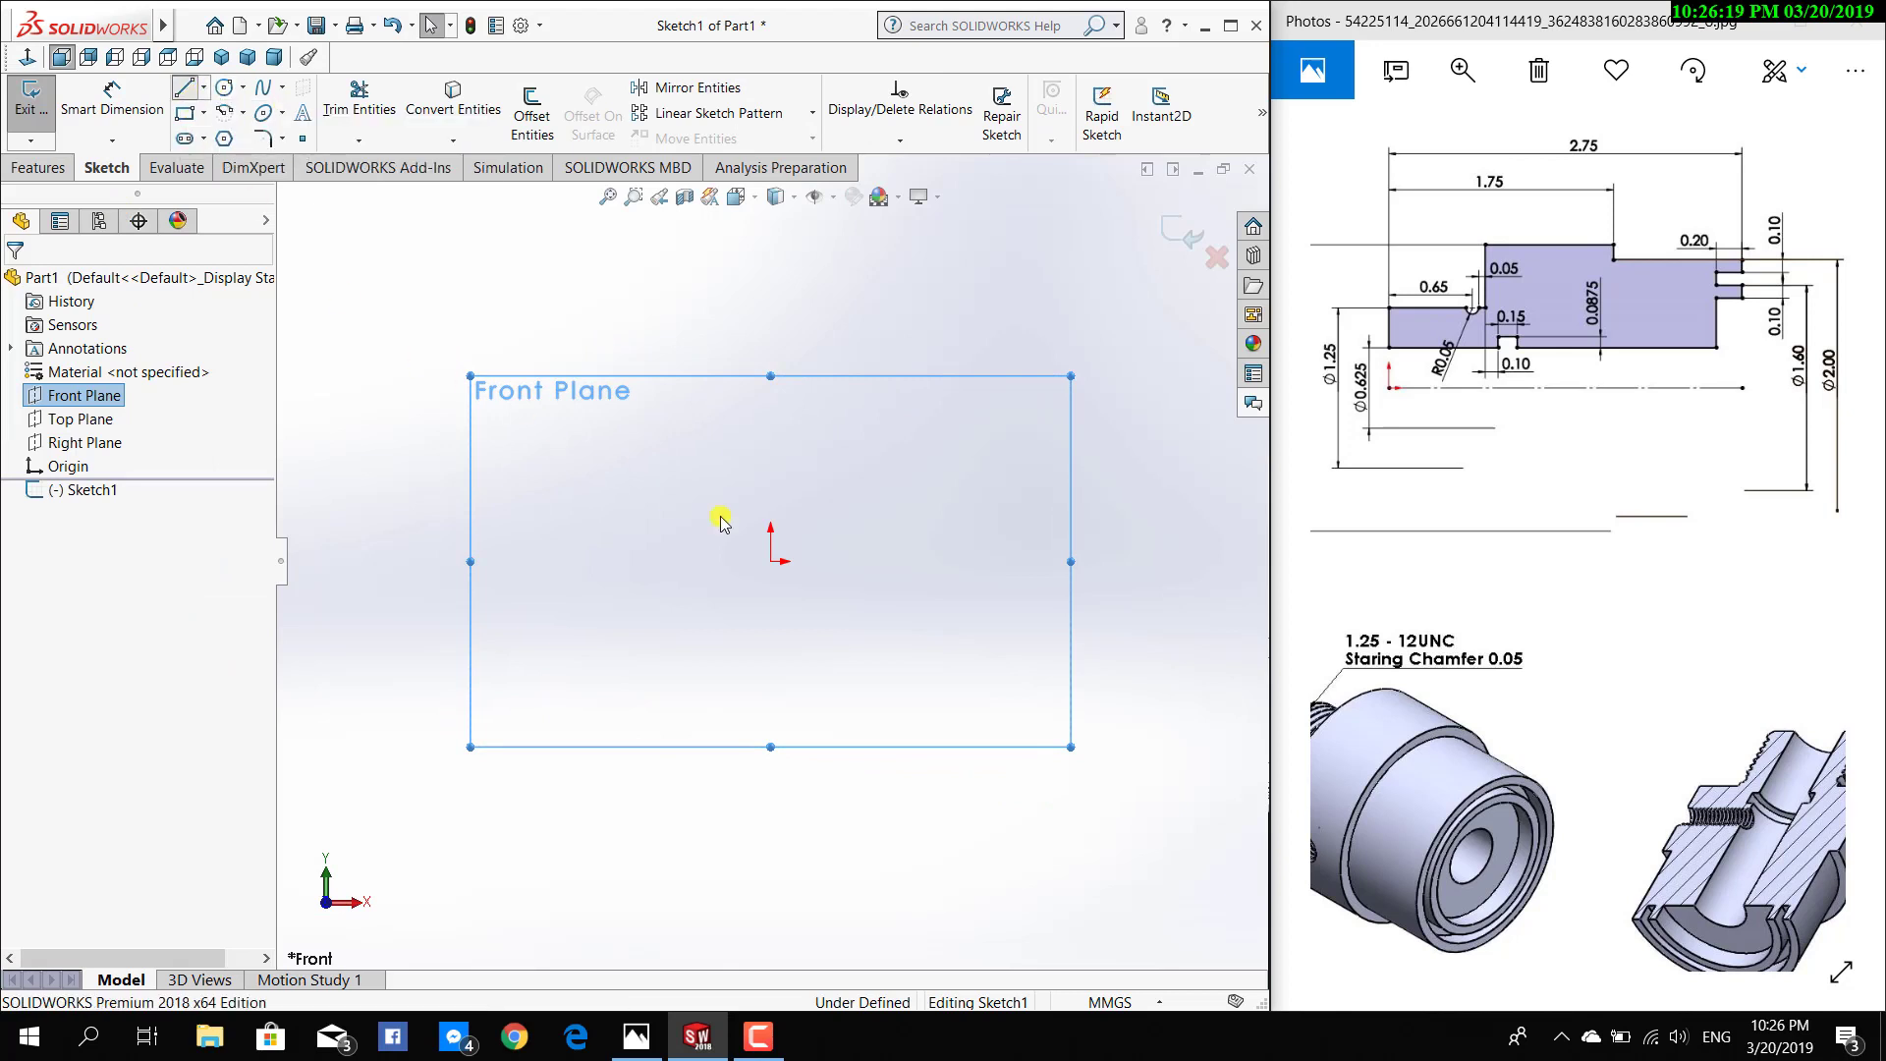
{"action": "left_click", "coordinate": [770, 506]}
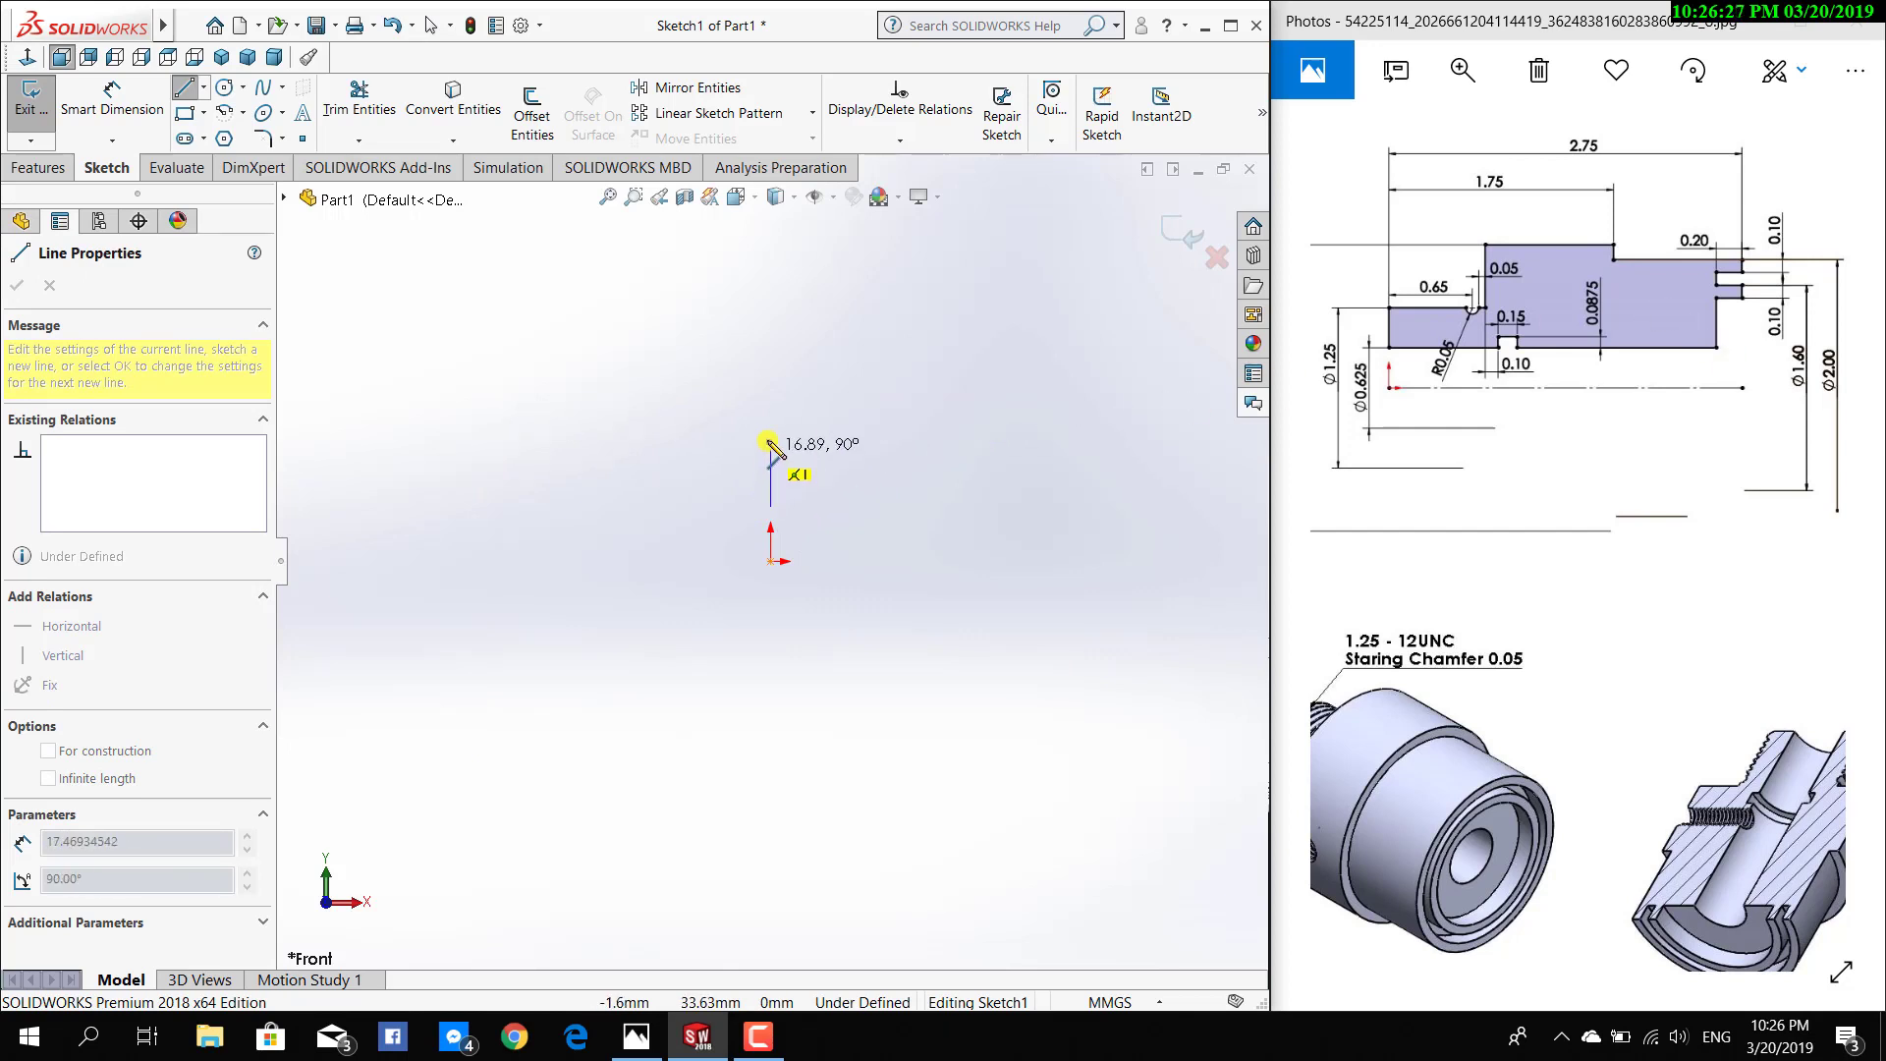
{"action": "left_click", "coordinate": [845, 422]}
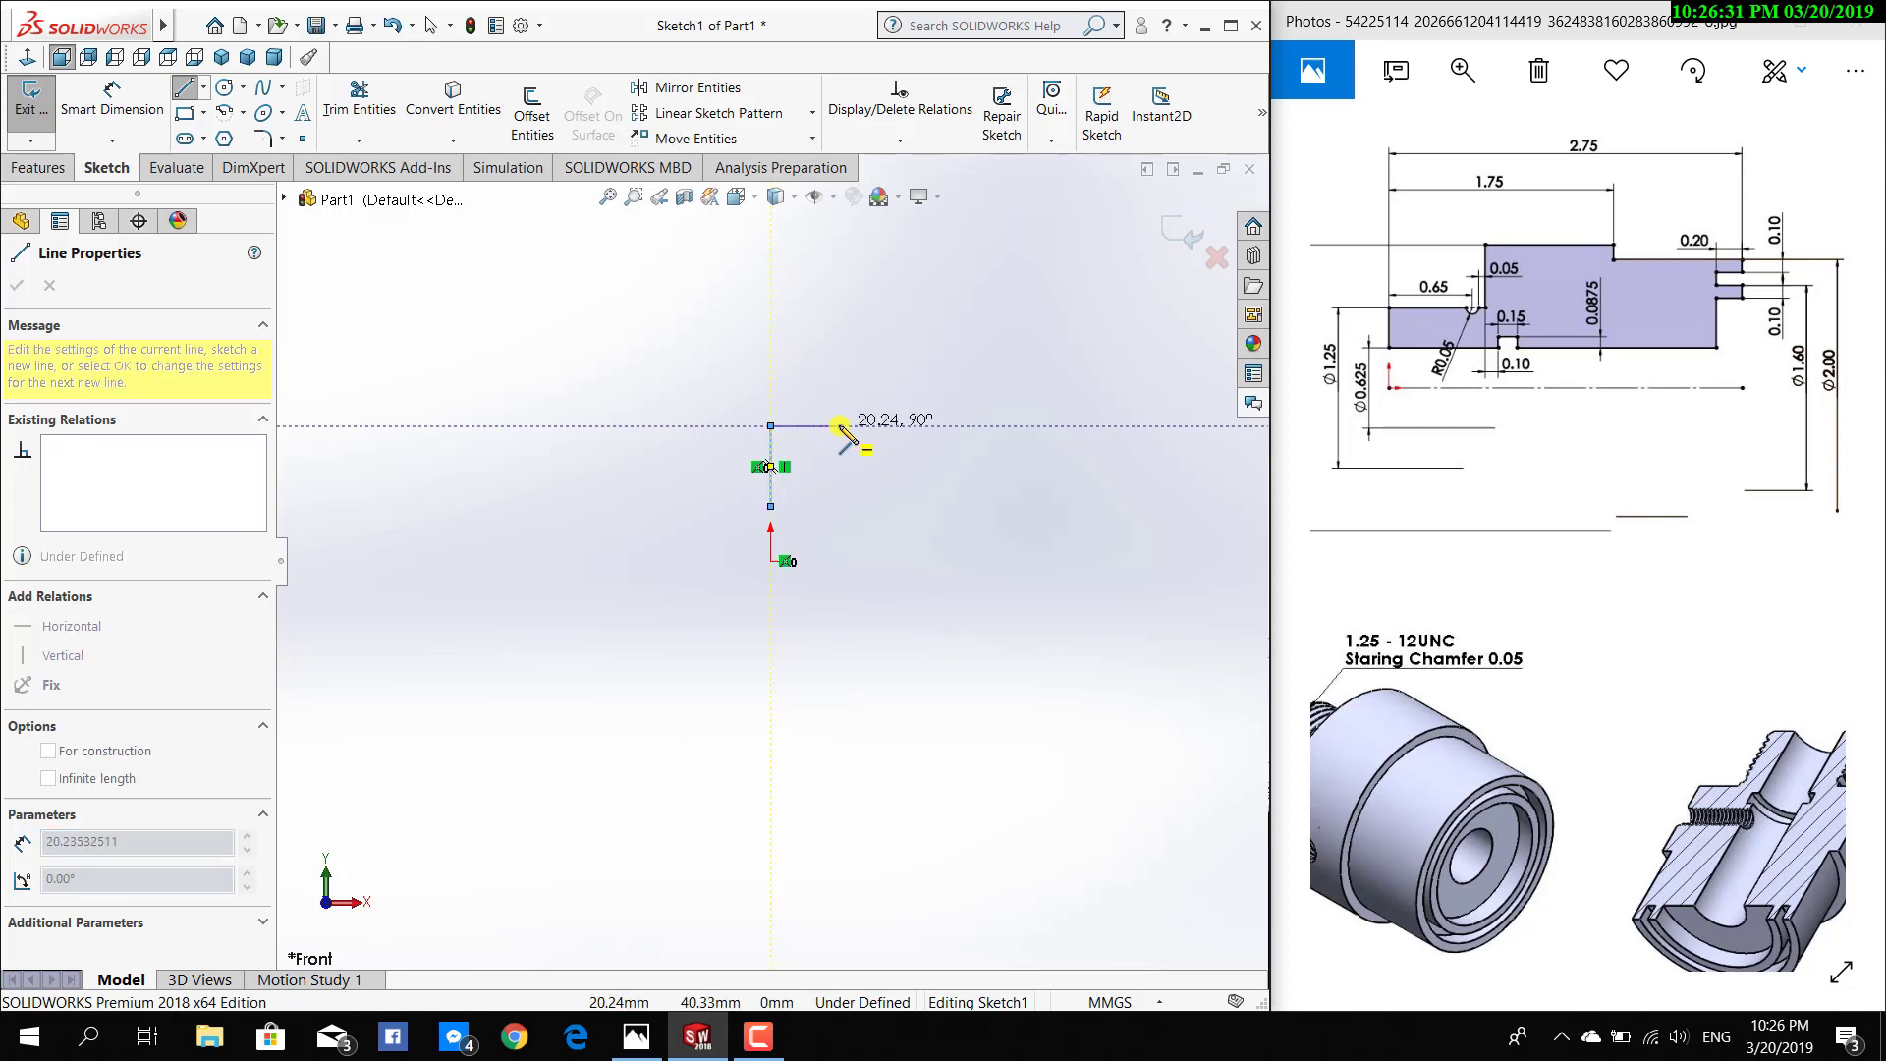
{"action": "left_click", "coordinate": [817, 426]}
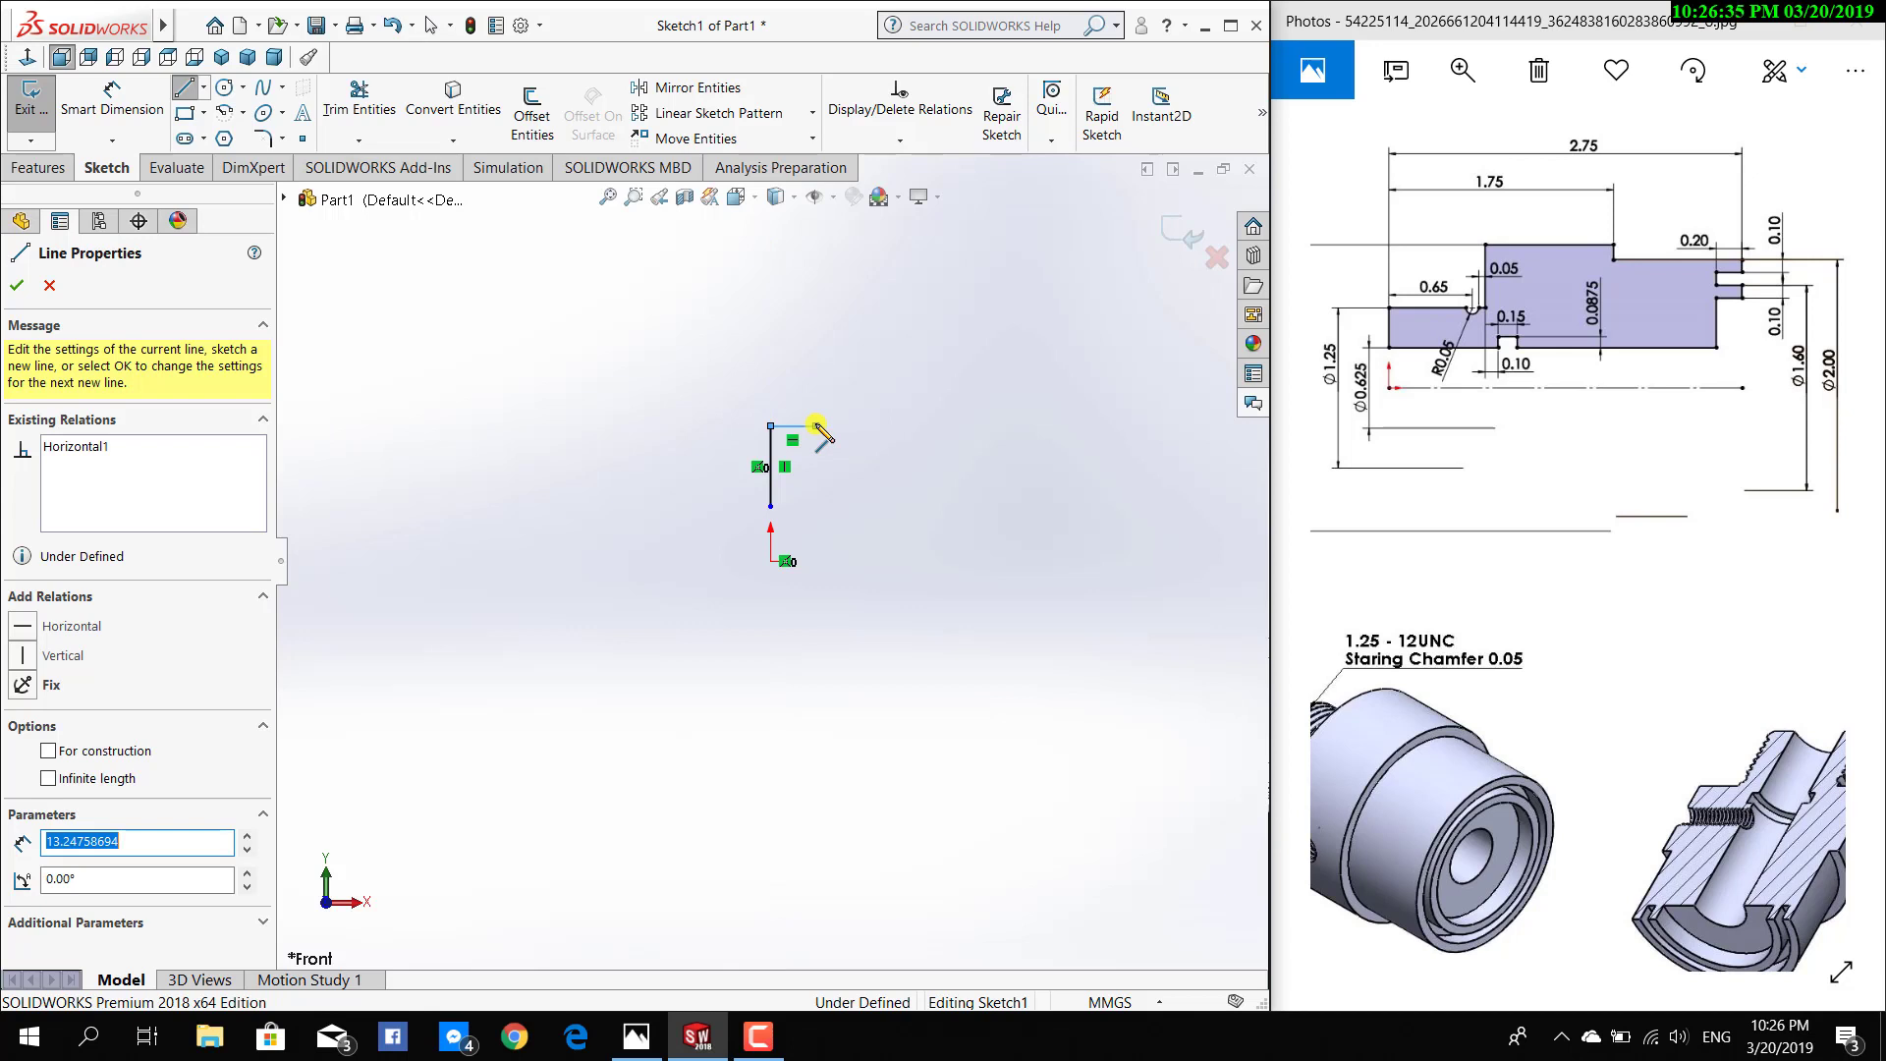
{"action": "key", "text": "Escape"}
{"action": "left_click", "coordinate": [1110, 1002]}
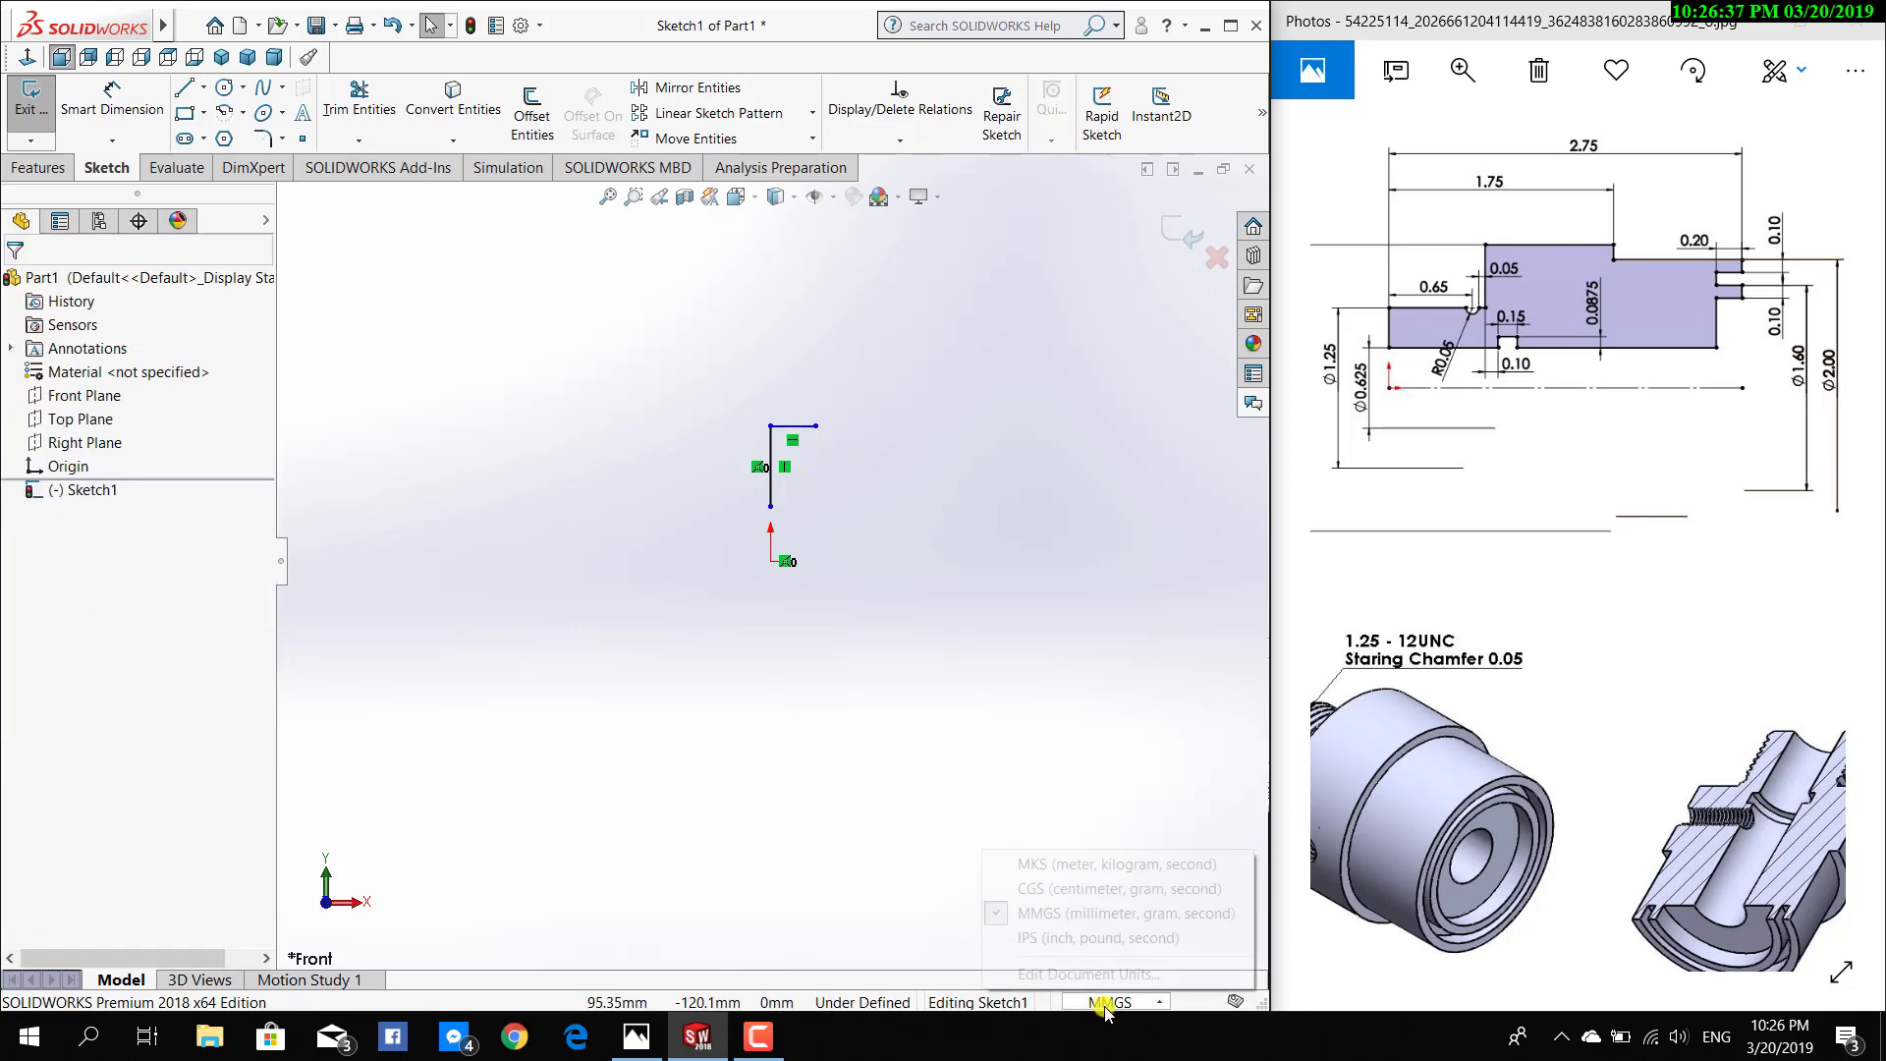
Switch the document units to IPS (inches) and reopen Sketch1 for editing
{"action": "left_click", "coordinate": [1080, 938]}
{"action": "key", "text": "ctrl+b"}
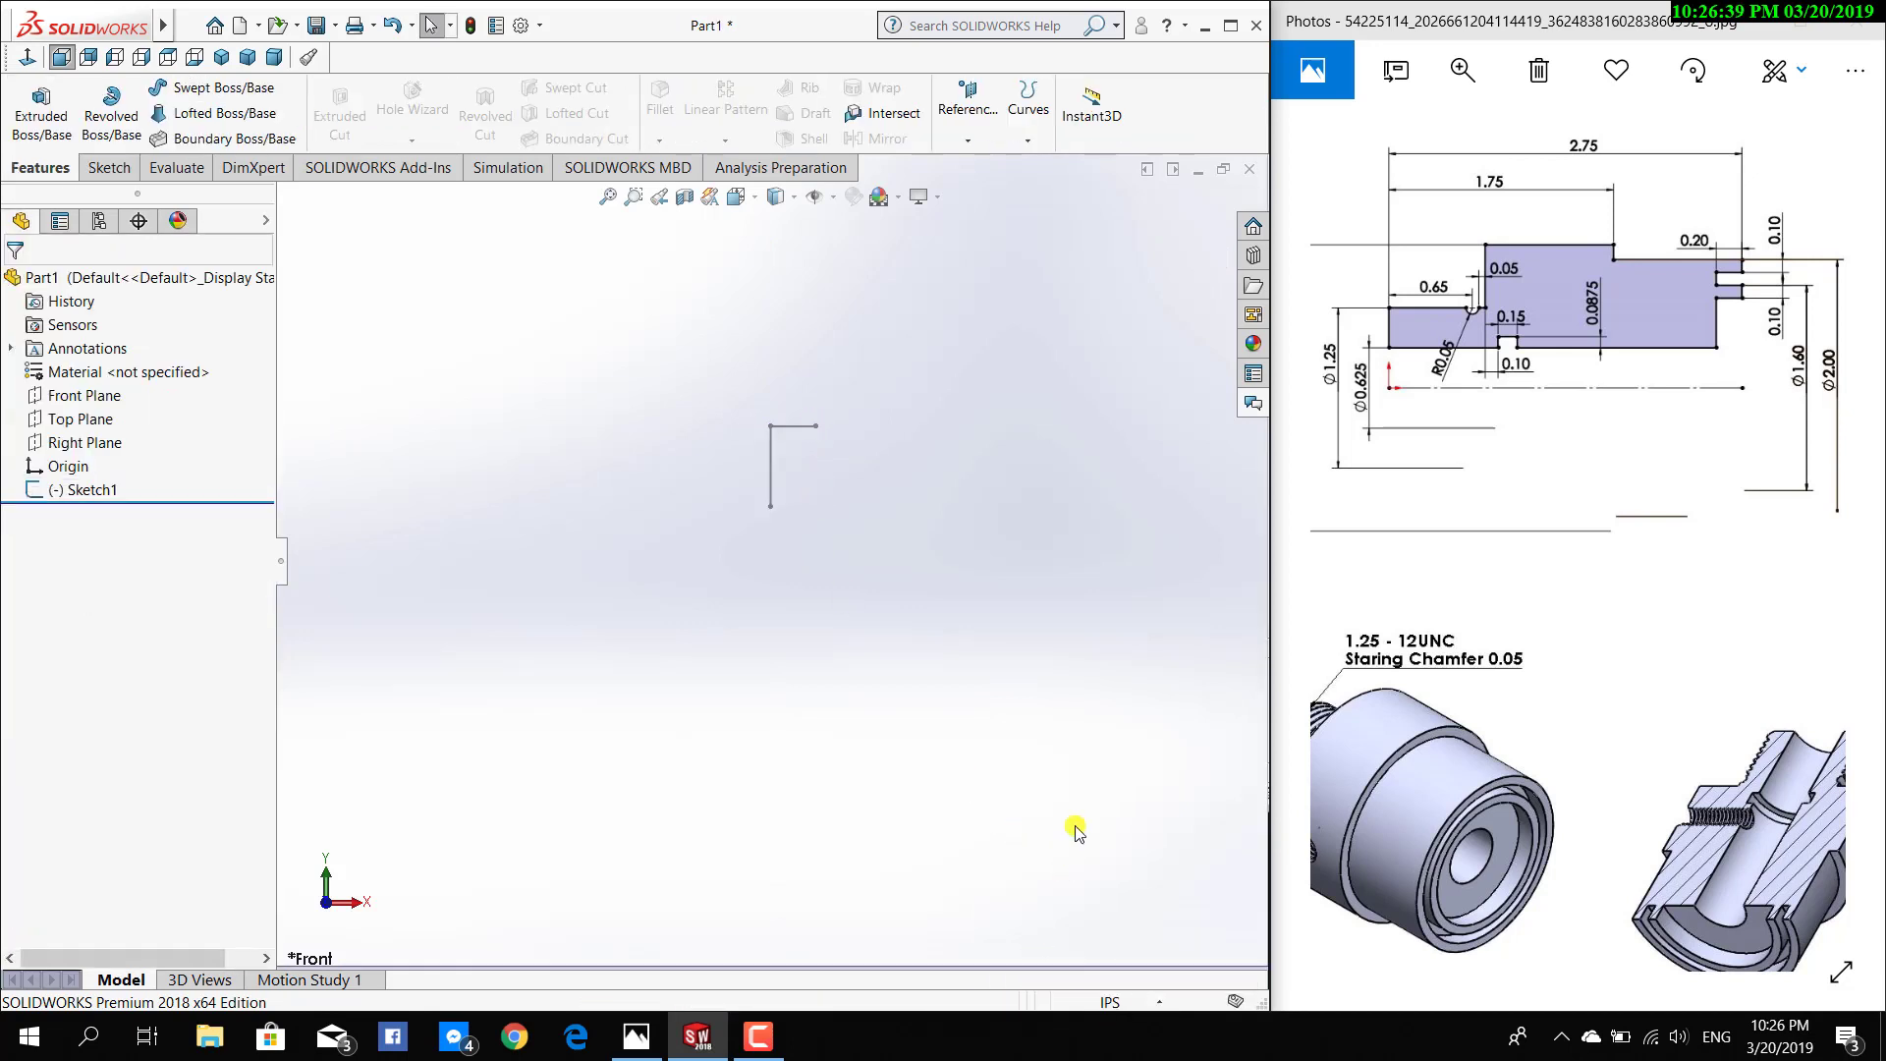
{"action": "right_click", "coordinate": [84, 490]}
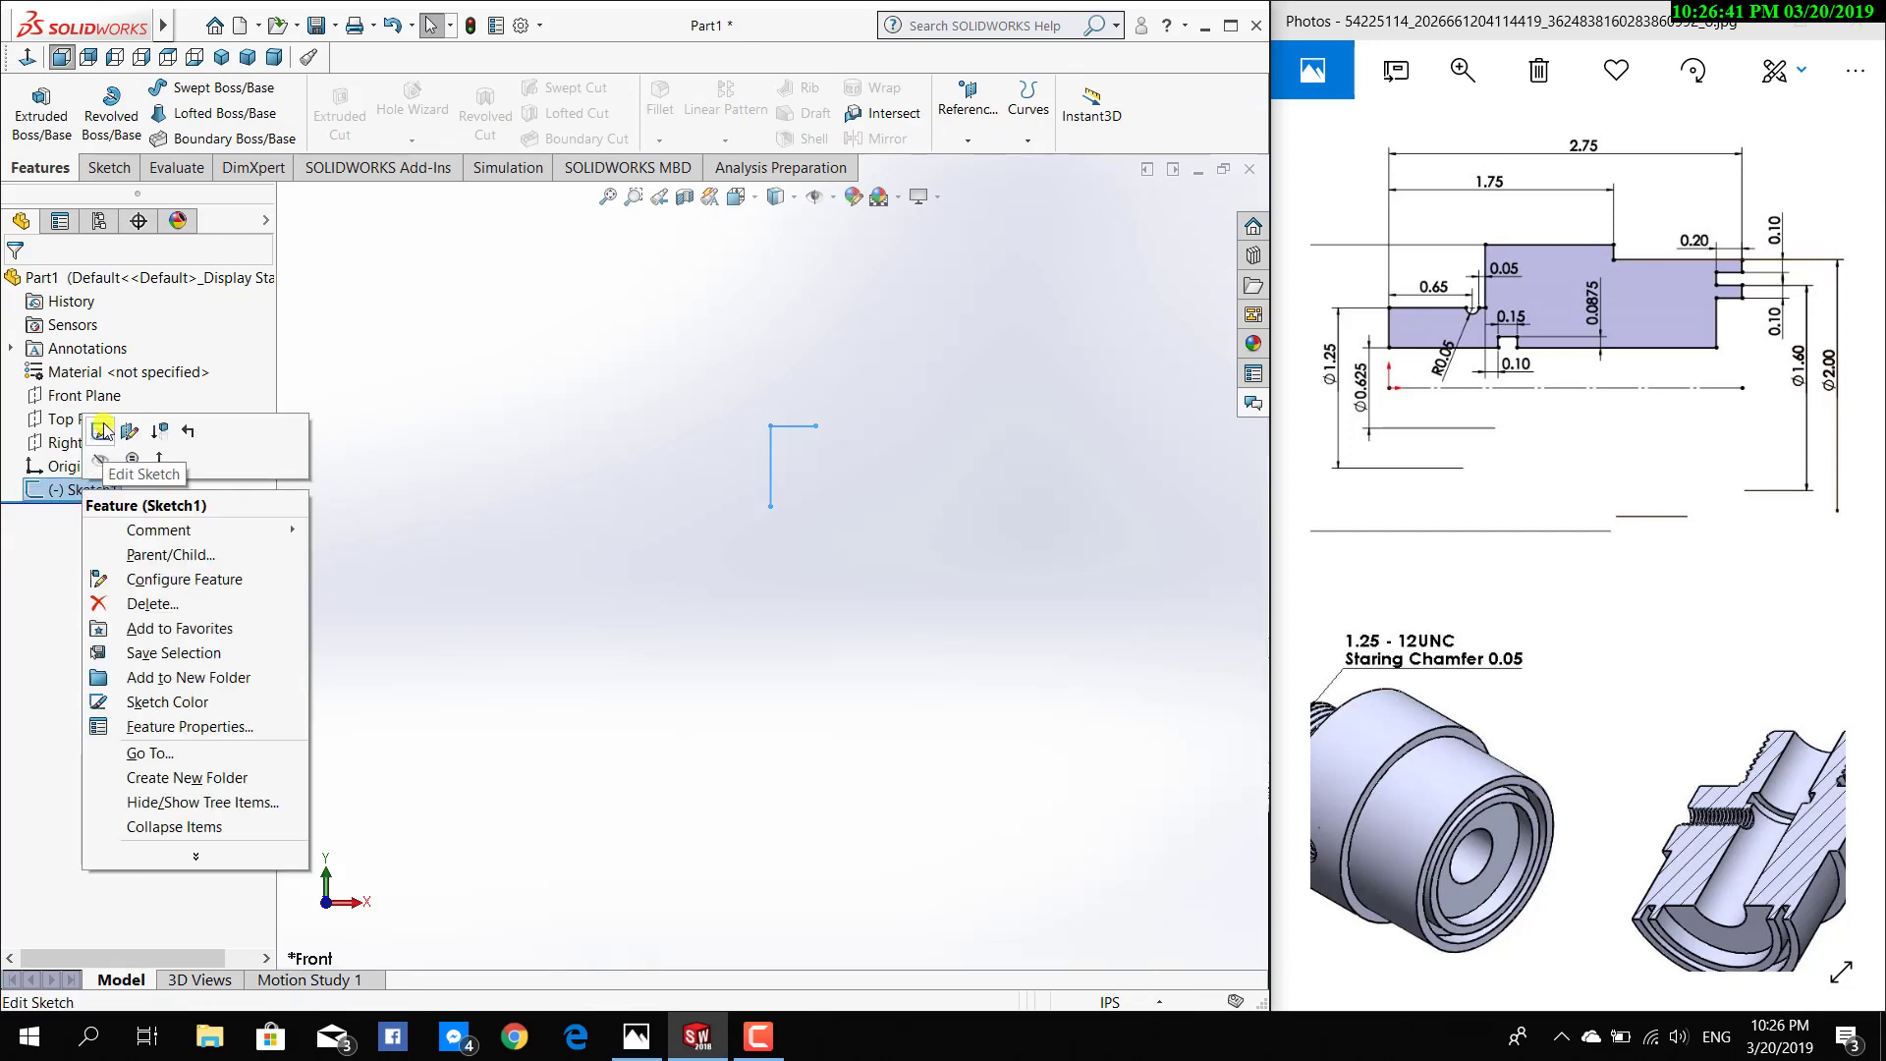
{"action": "left_click", "coordinate": [102, 432]}
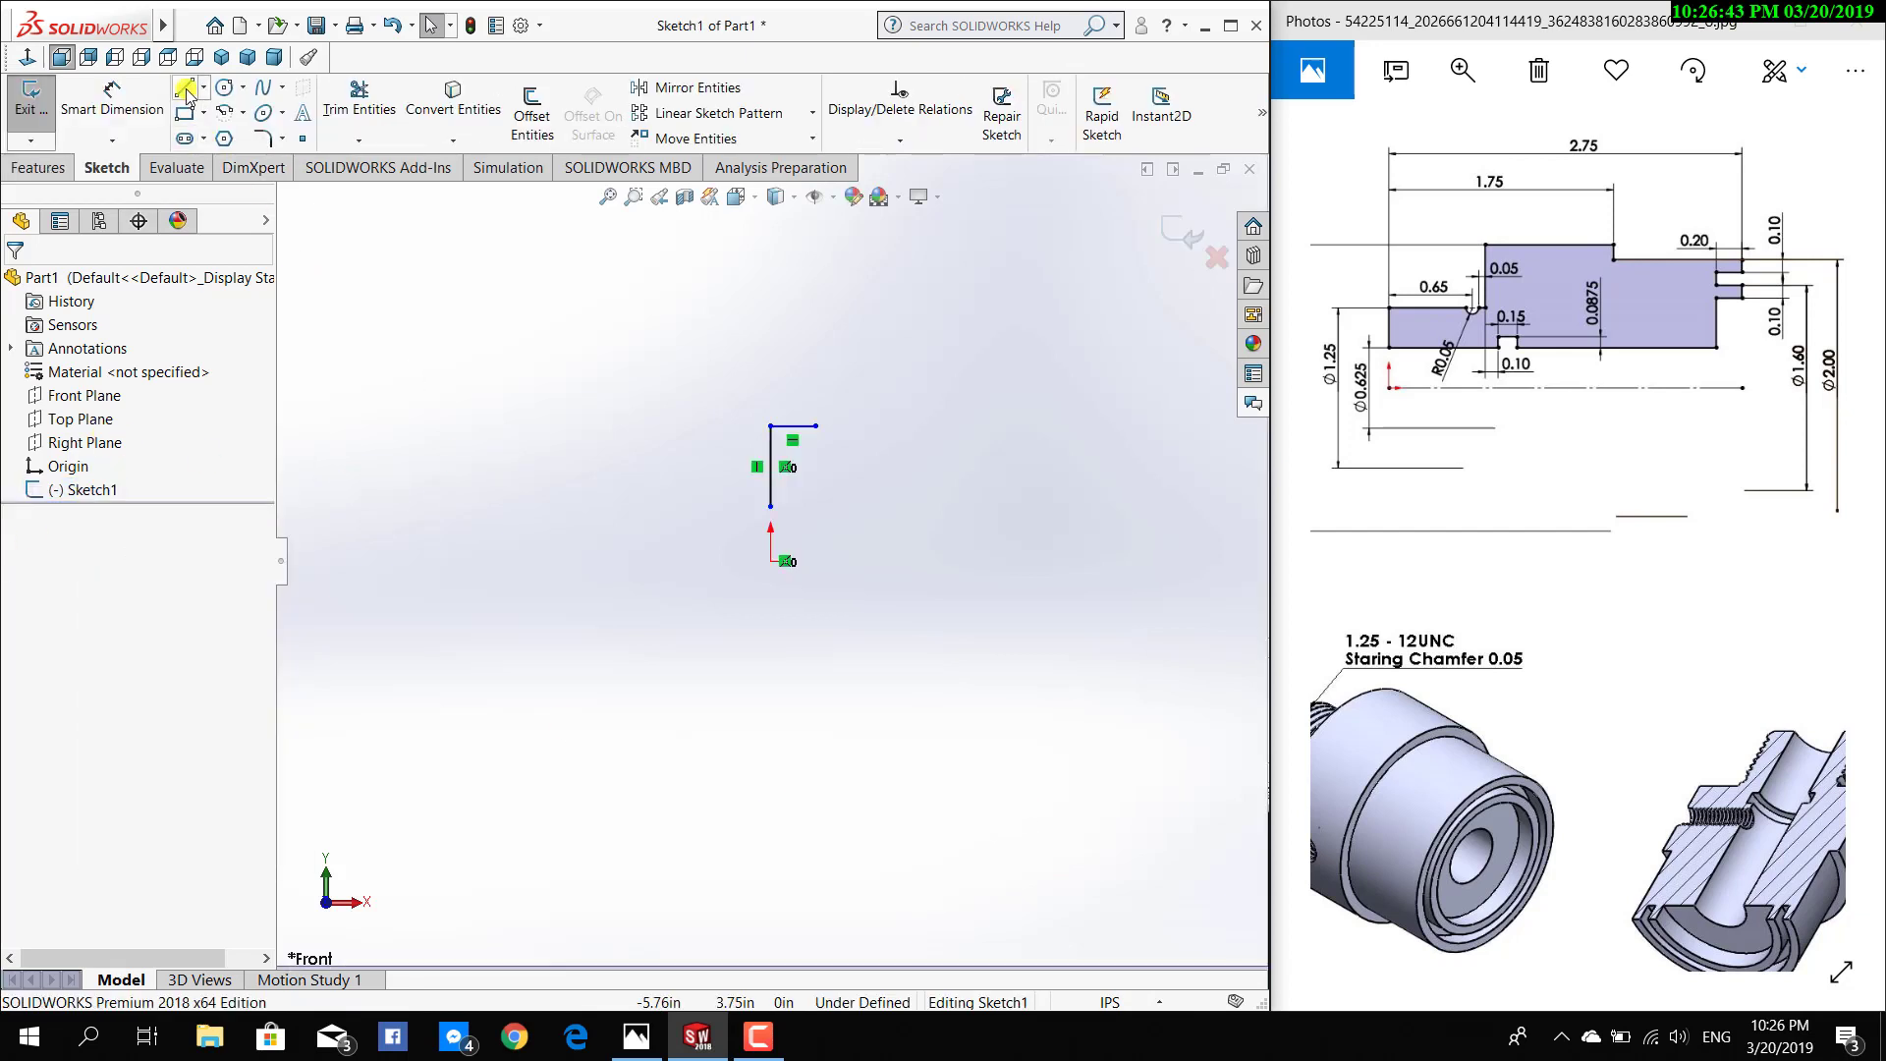
Continue the line into the stepped notches at the profile's right end
{"action": "left_click", "coordinate": [186, 90]}
{"action": "left_click", "coordinate": [815, 425]}
{"action": "left_click", "coordinate": [816, 393]}
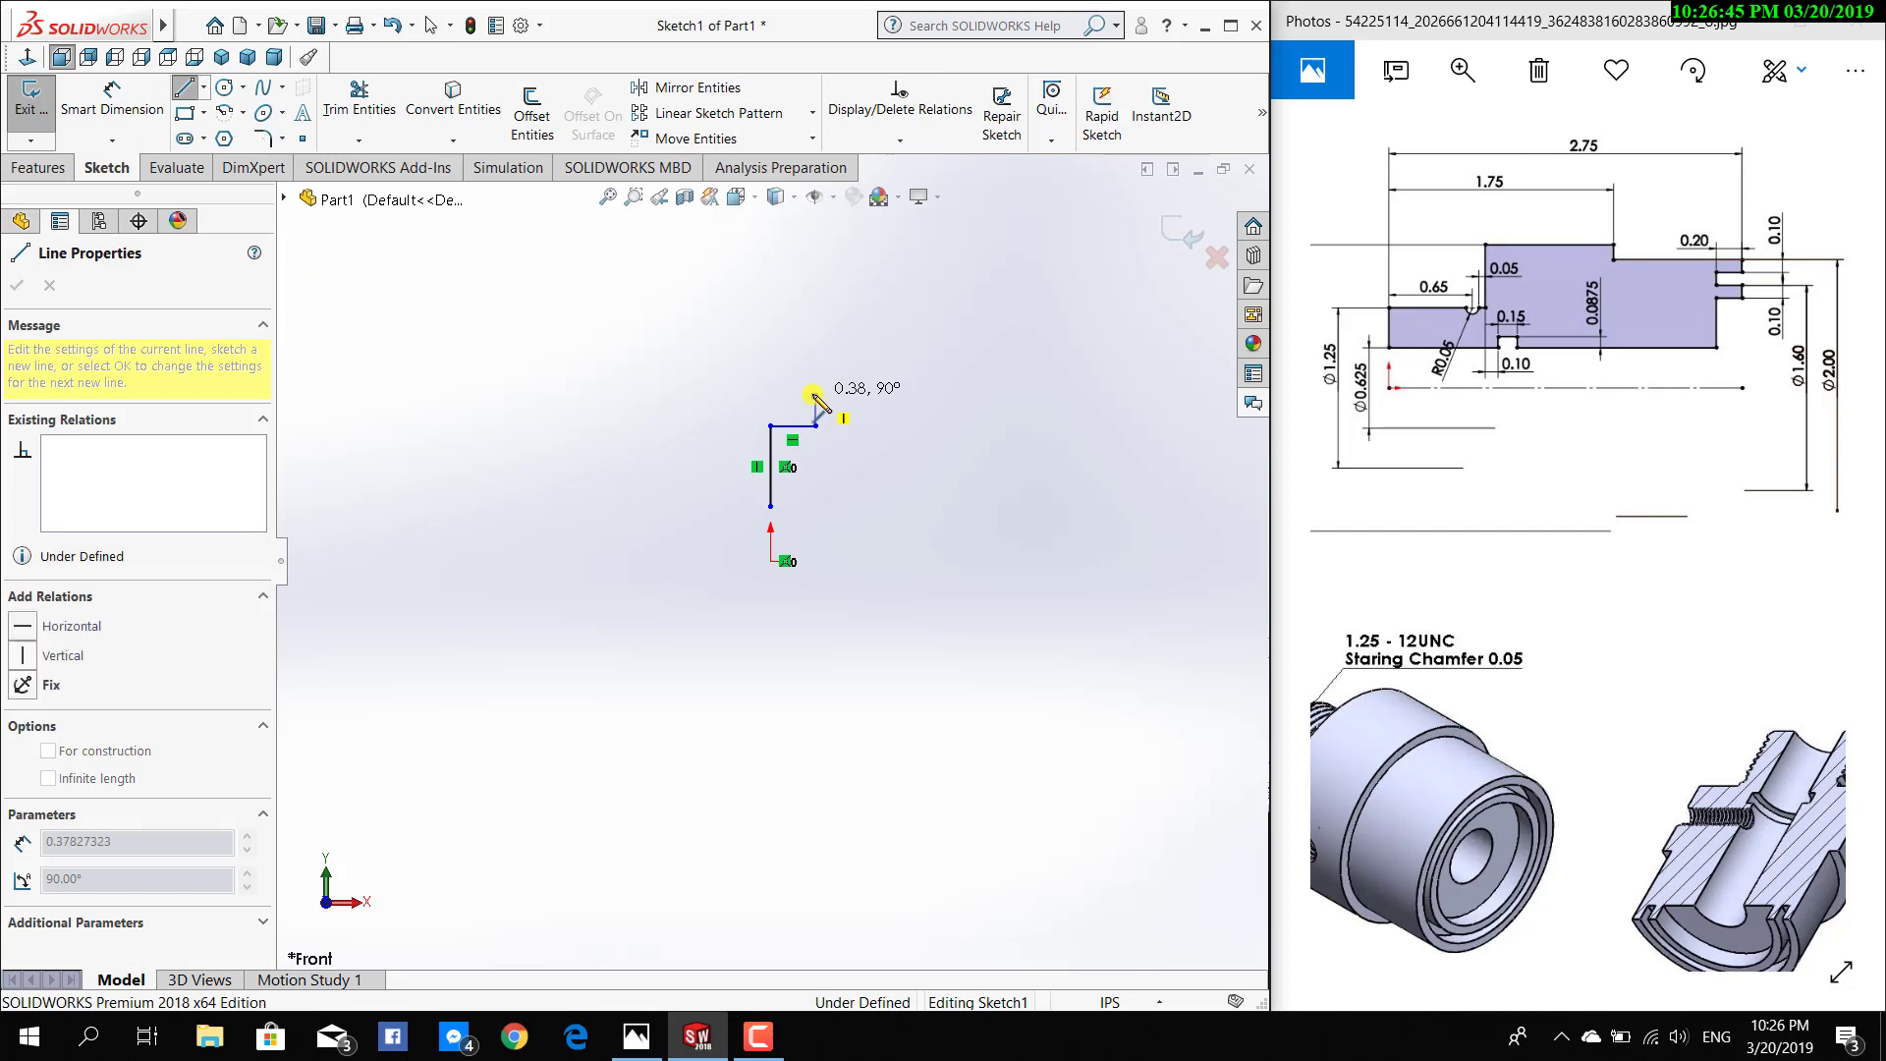
{"action": "left_click", "coordinate": [770, 350]}
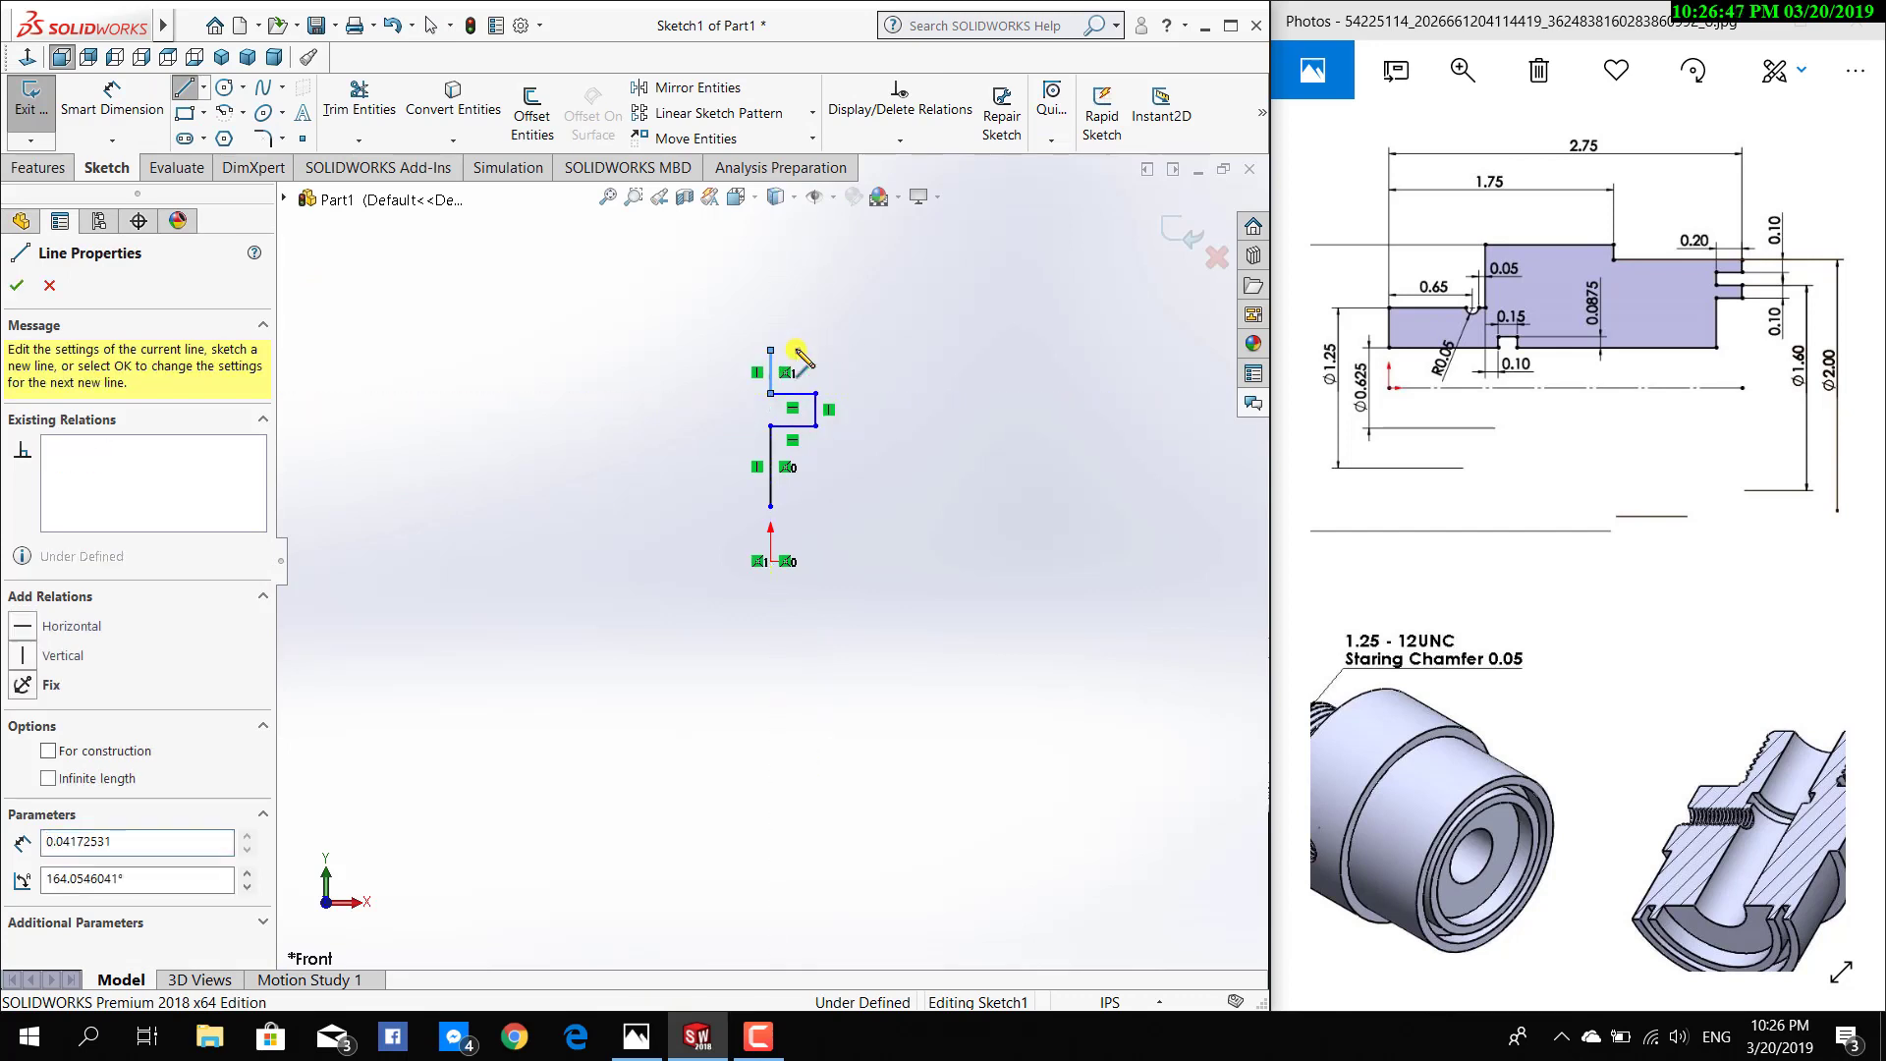
{"action": "left_click", "coordinate": [813, 350]}
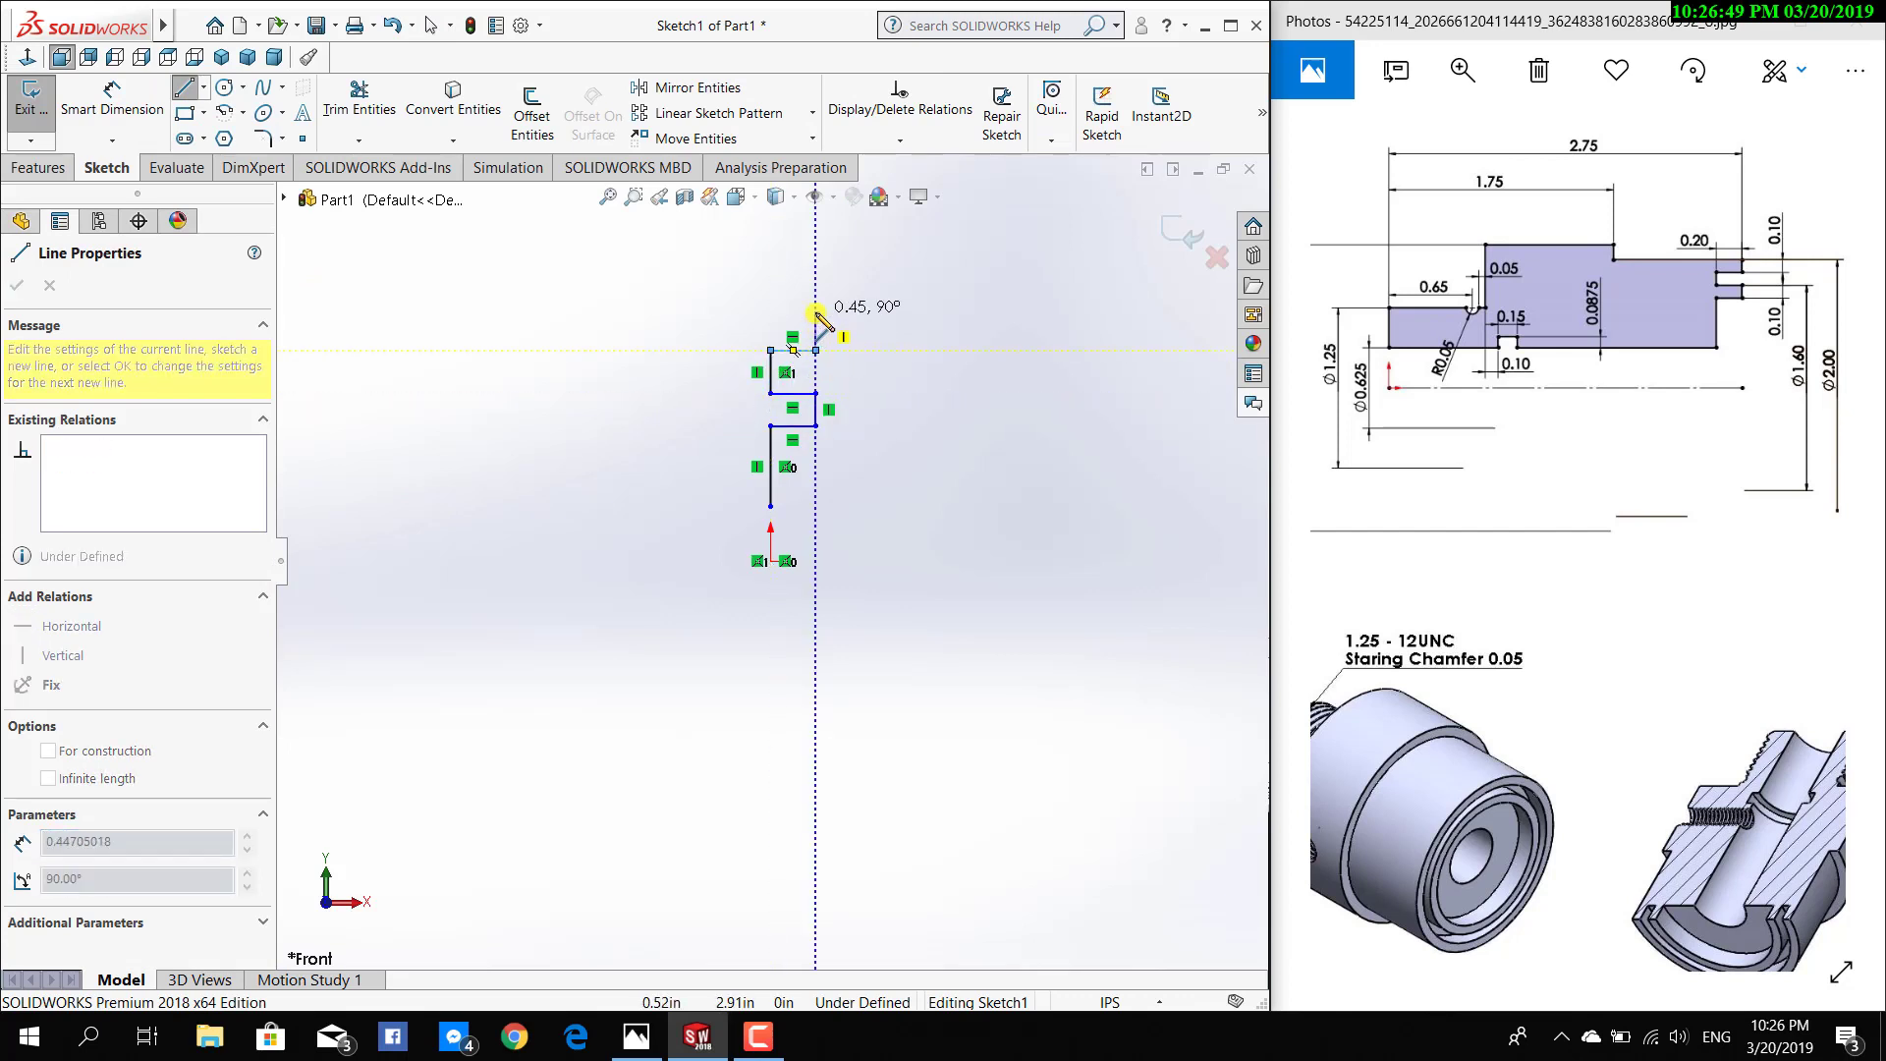
{"action": "left_click", "coordinate": [815, 312]}
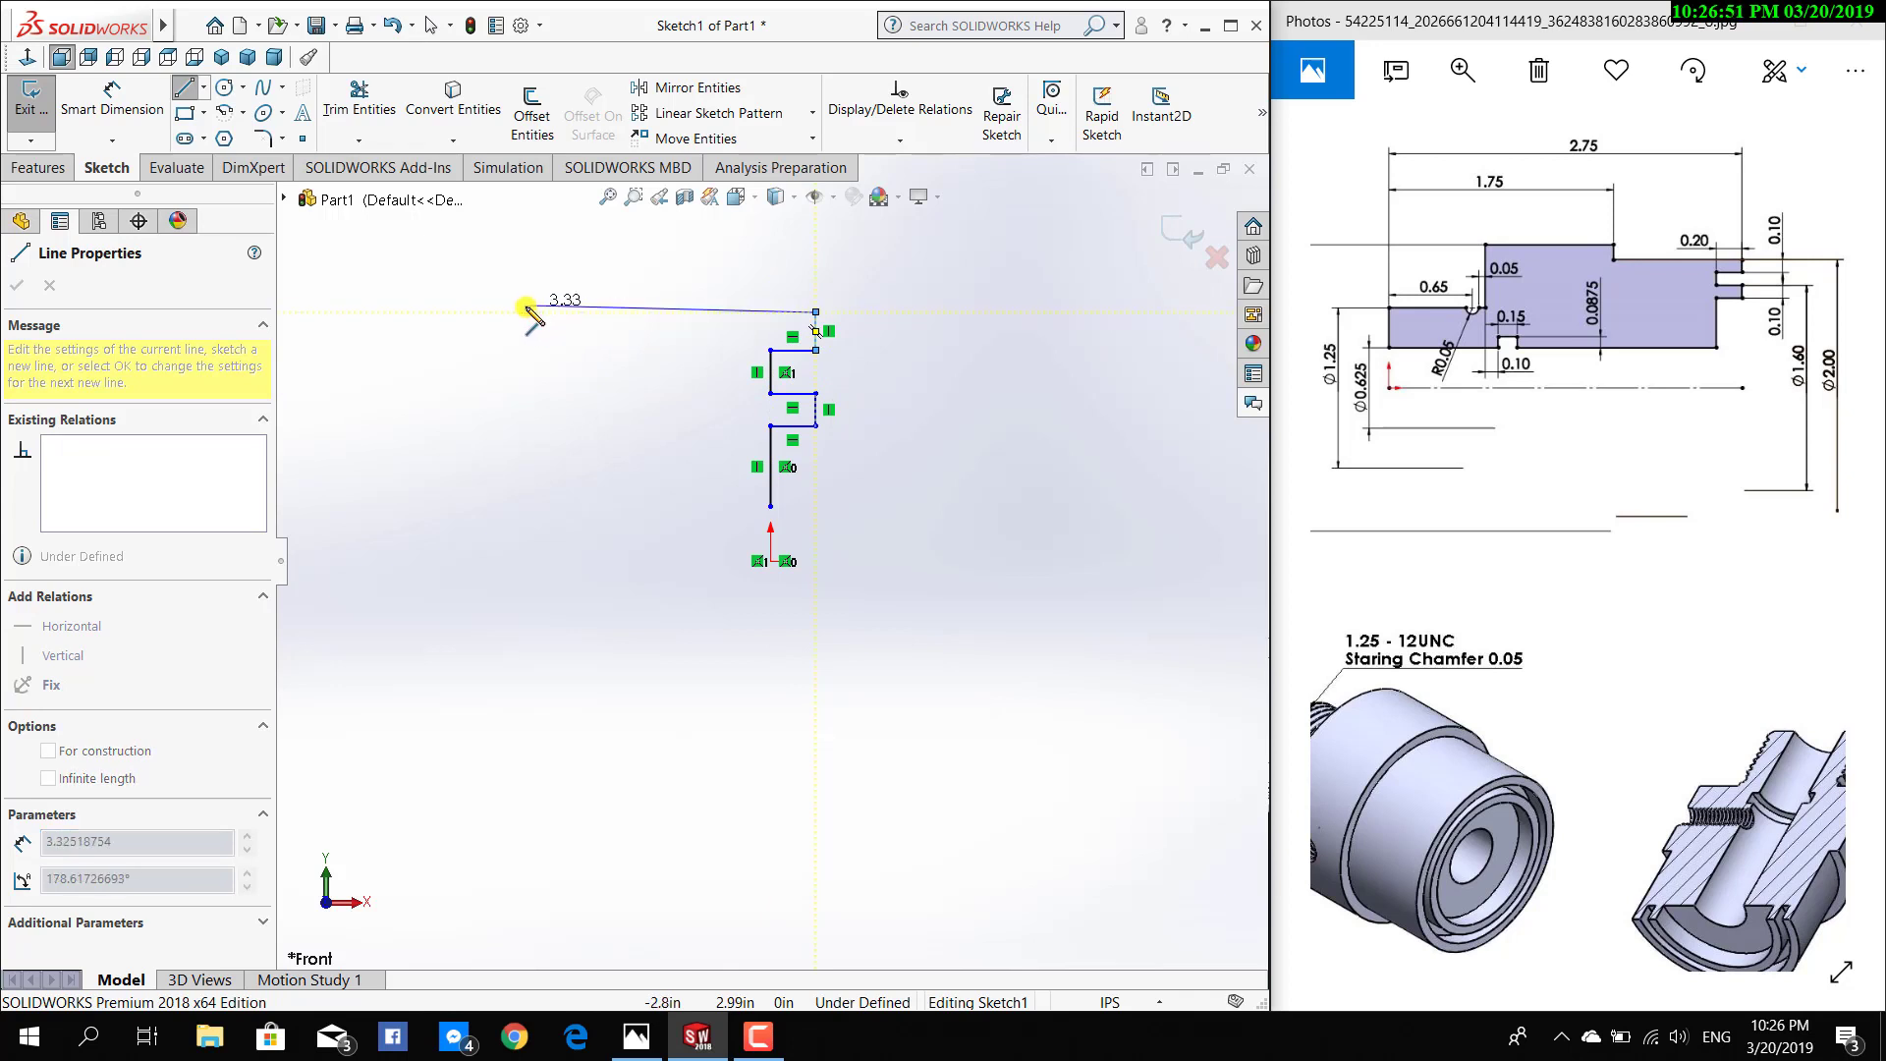
Draw the top edge leftward with its shoulder step, then drop the left end with a short step
{"action": "left_click", "coordinate": [526, 306]}
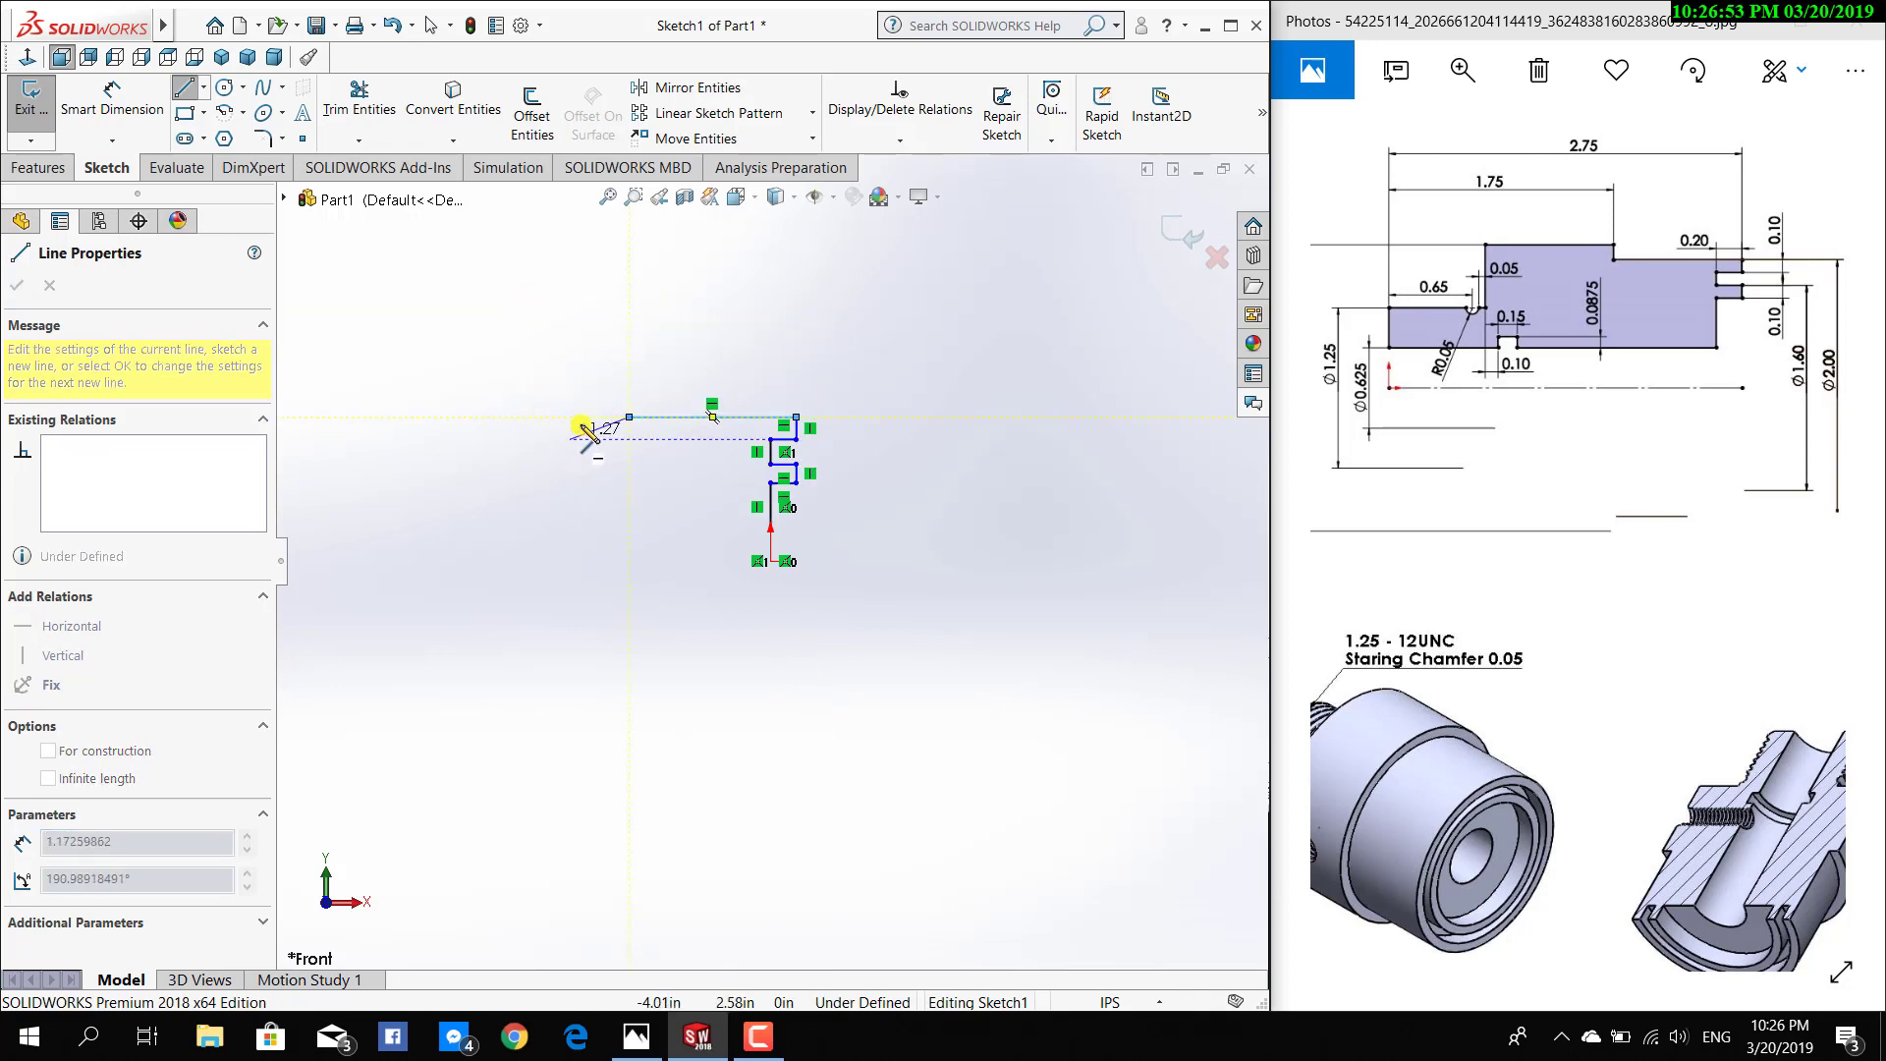
{"action": "left_click", "coordinate": [629, 386]}
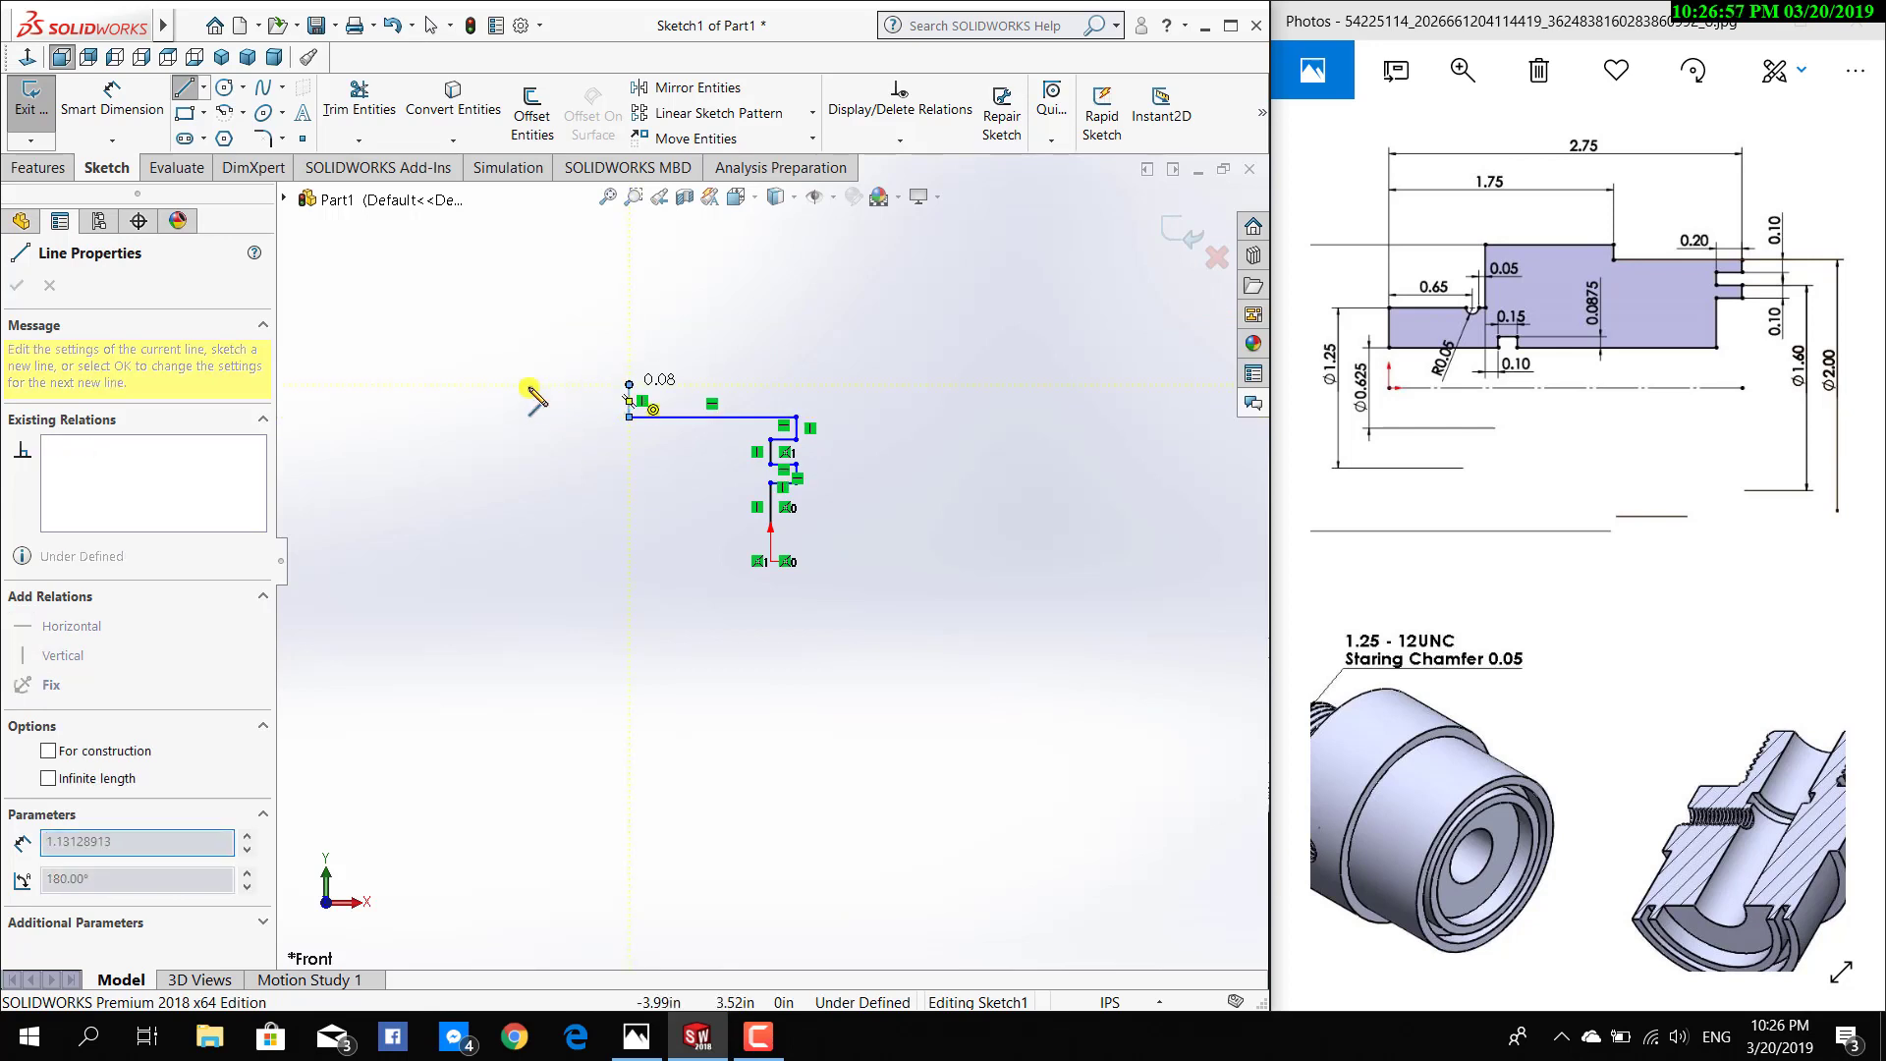
{"action": "left_click", "coordinate": [488, 385]}
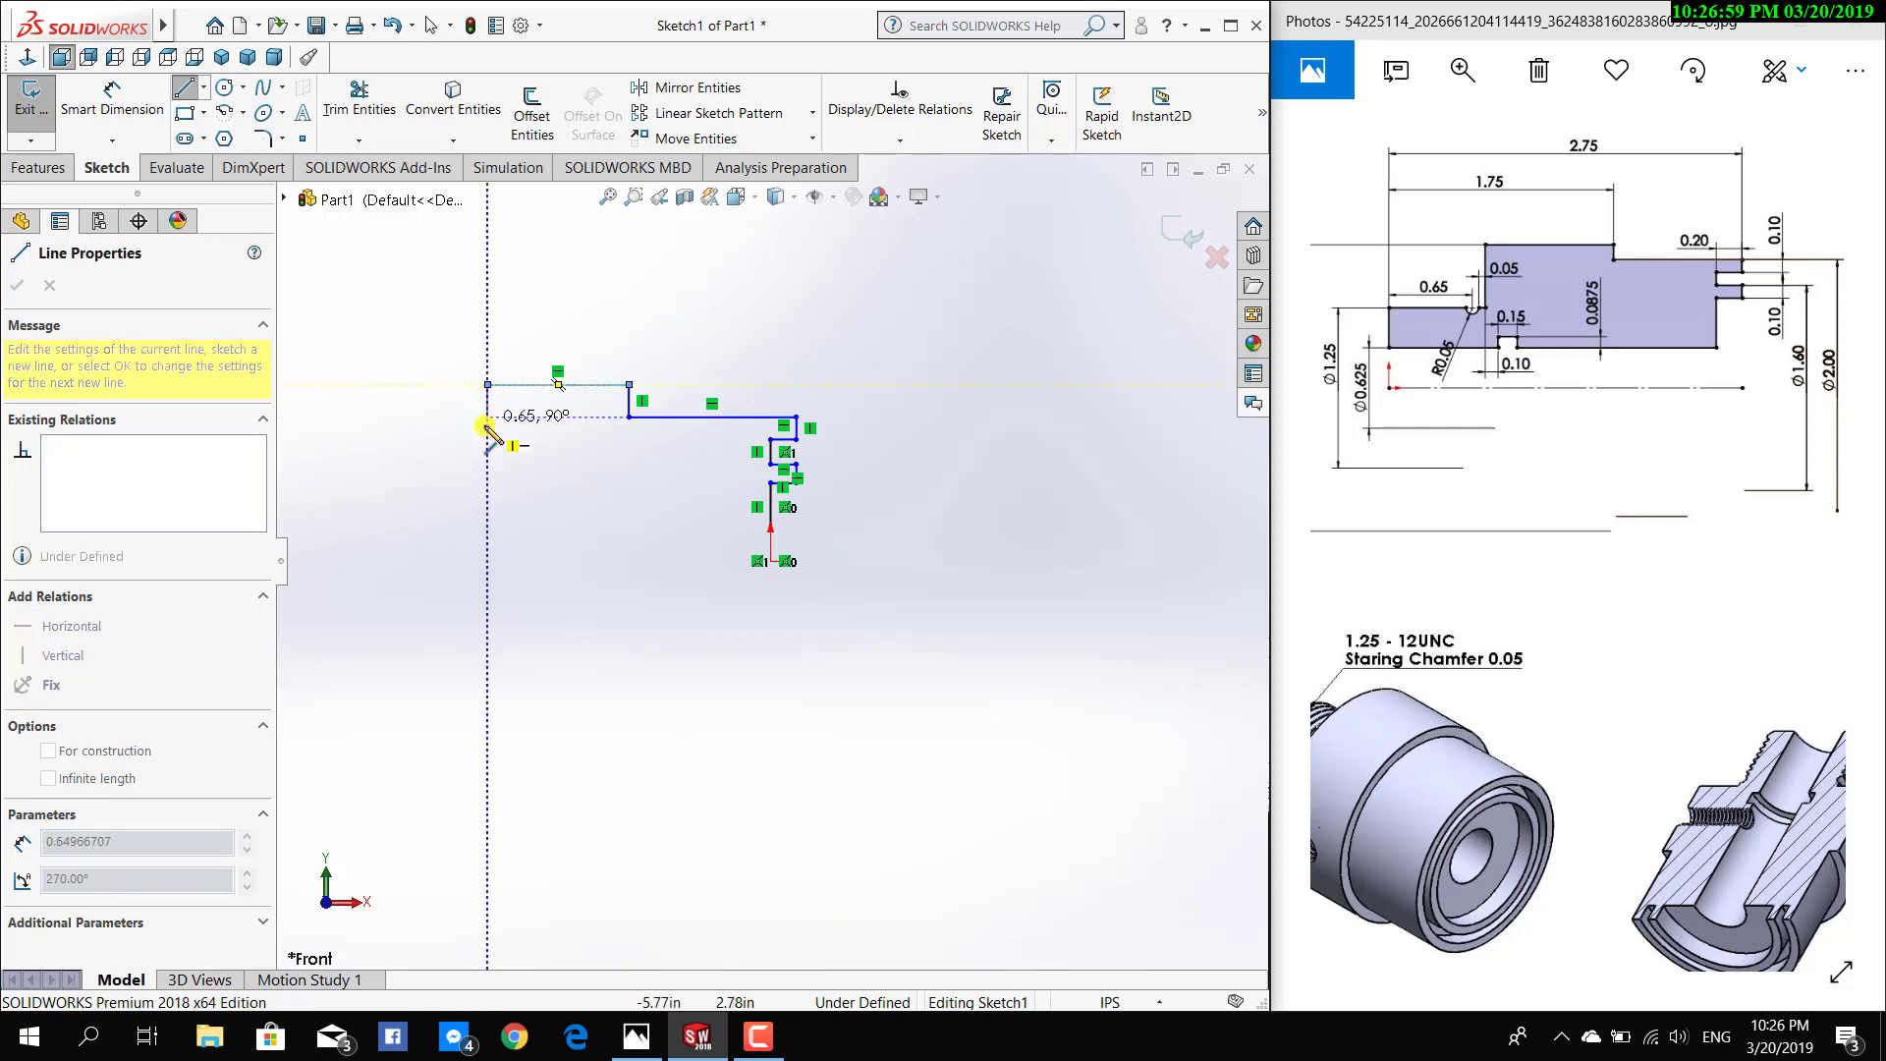
{"action": "left_click", "coordinate": [489, 506]}
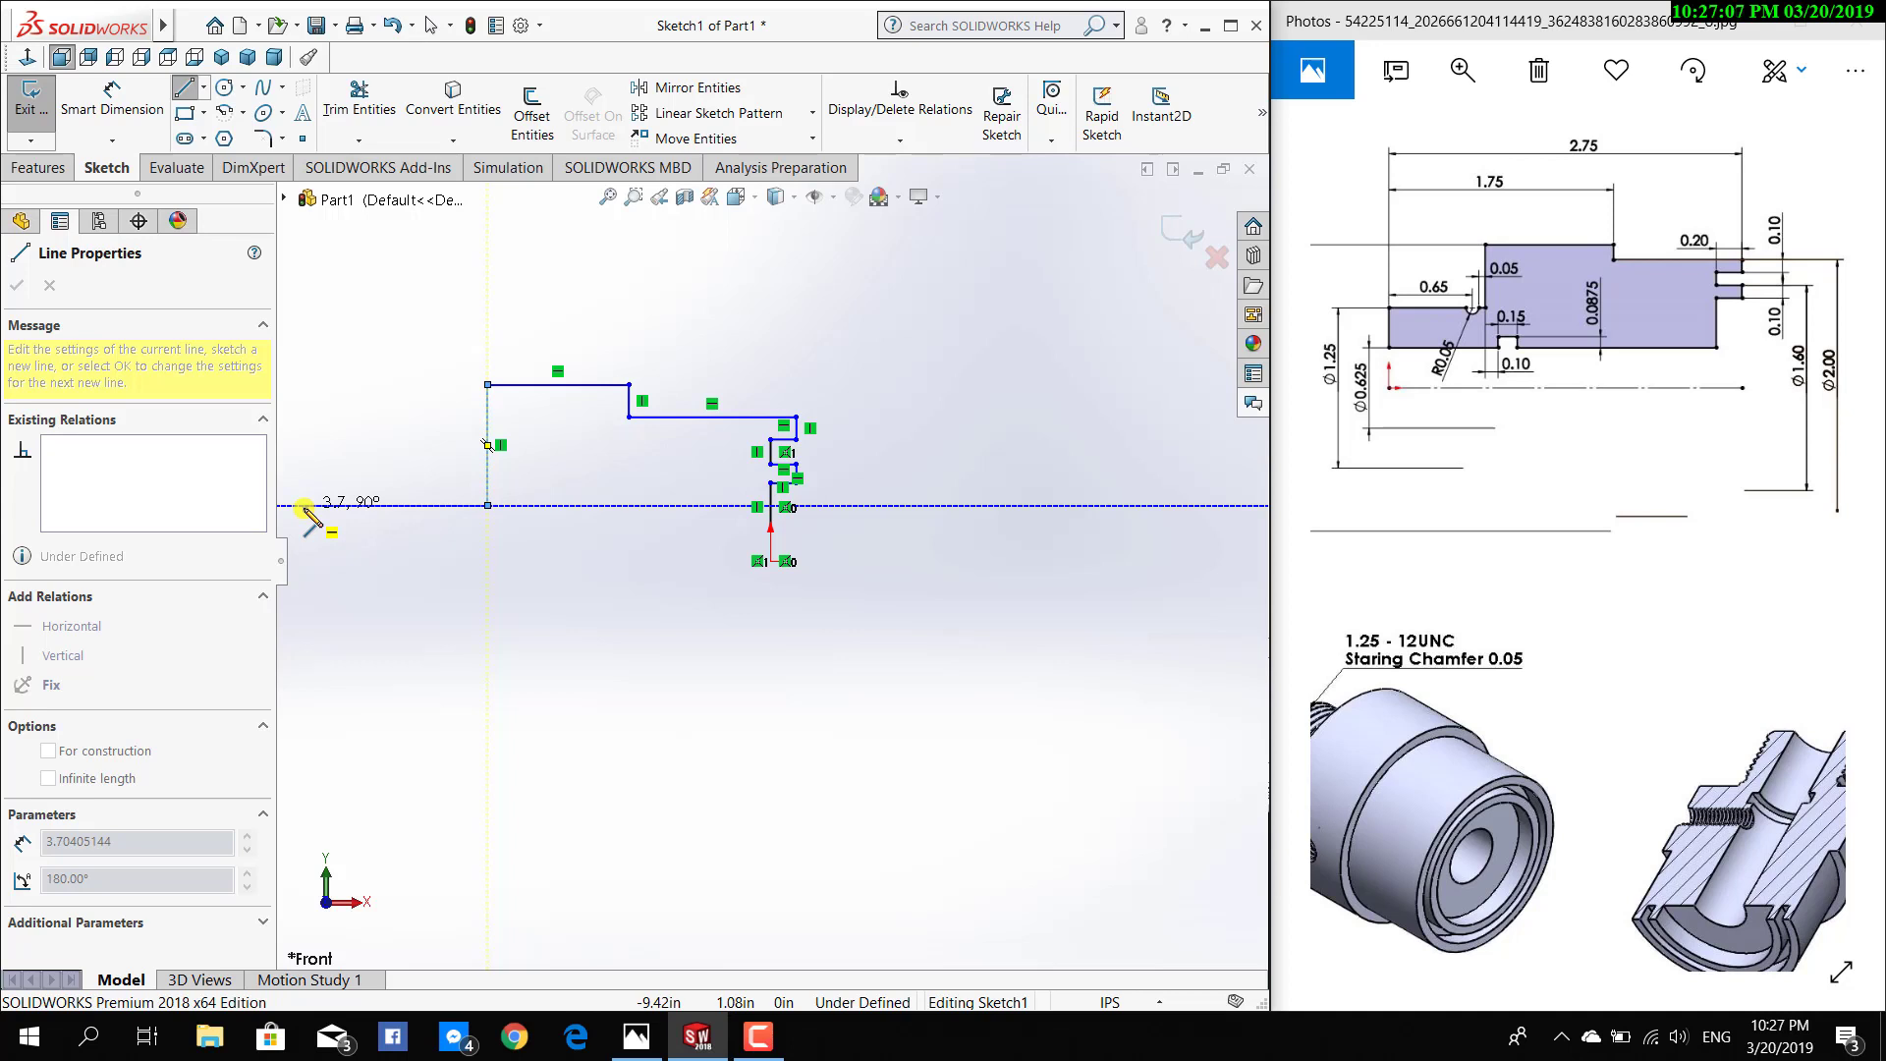
{"action": "left_click", "coordinate": [459, 506]}
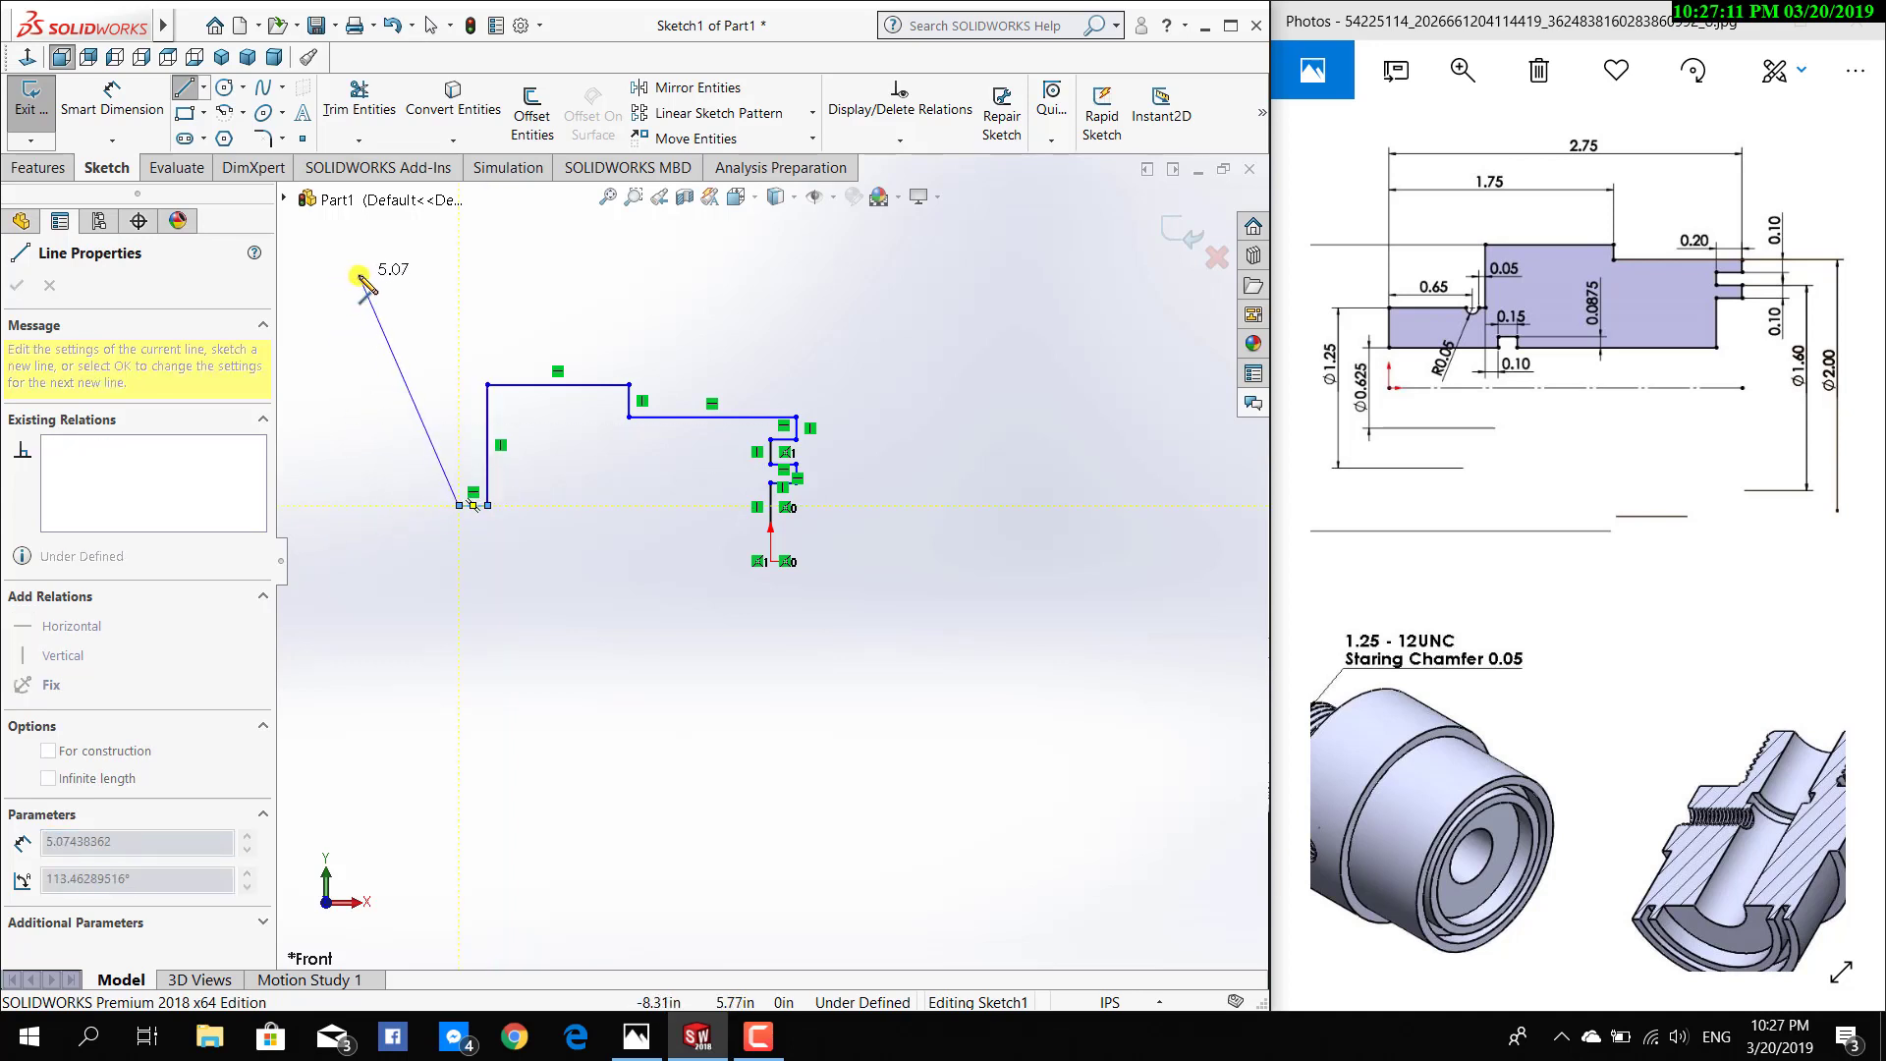
{"action": "key", "text": "Escape"}
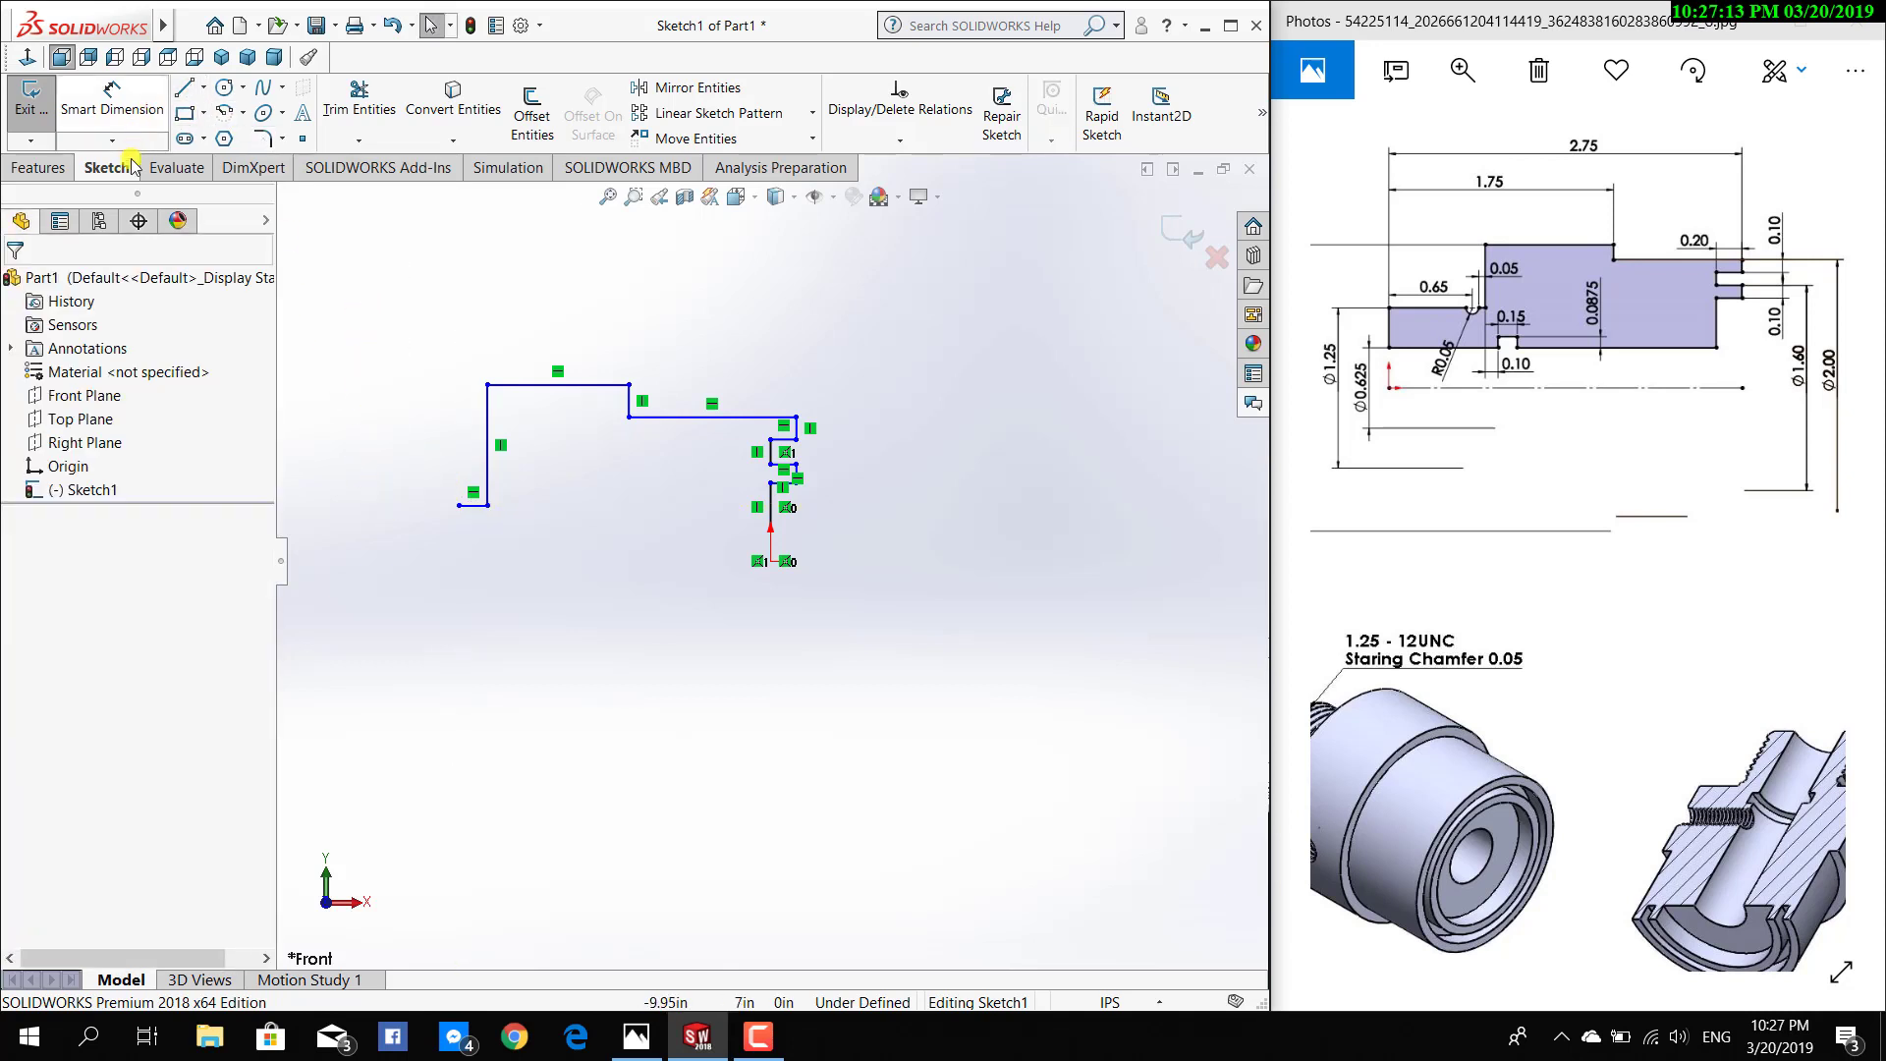
Draw the left neck, the left end face, and a grooved bottom line running back to the origin
{"action": "left_click", "coordinate": [185, 88]}
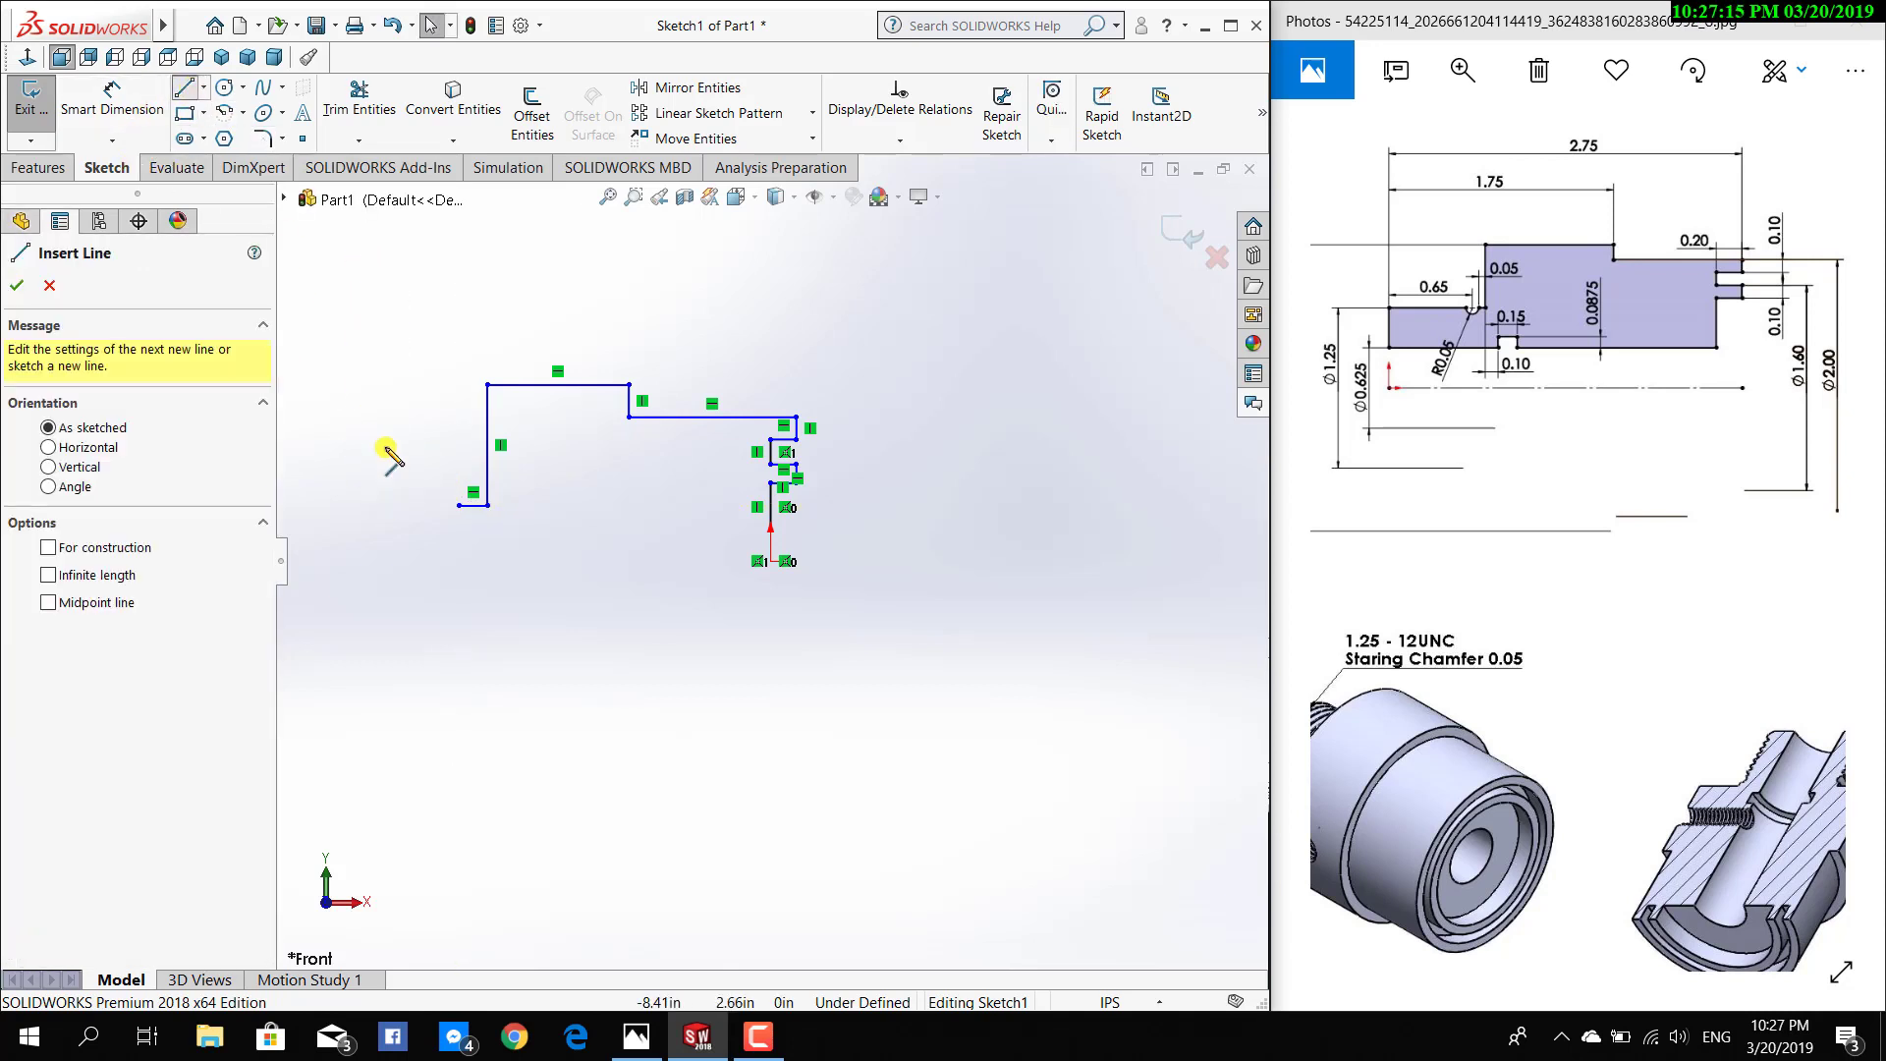
{"action": "left_click", "coordinate": [419, 505]}
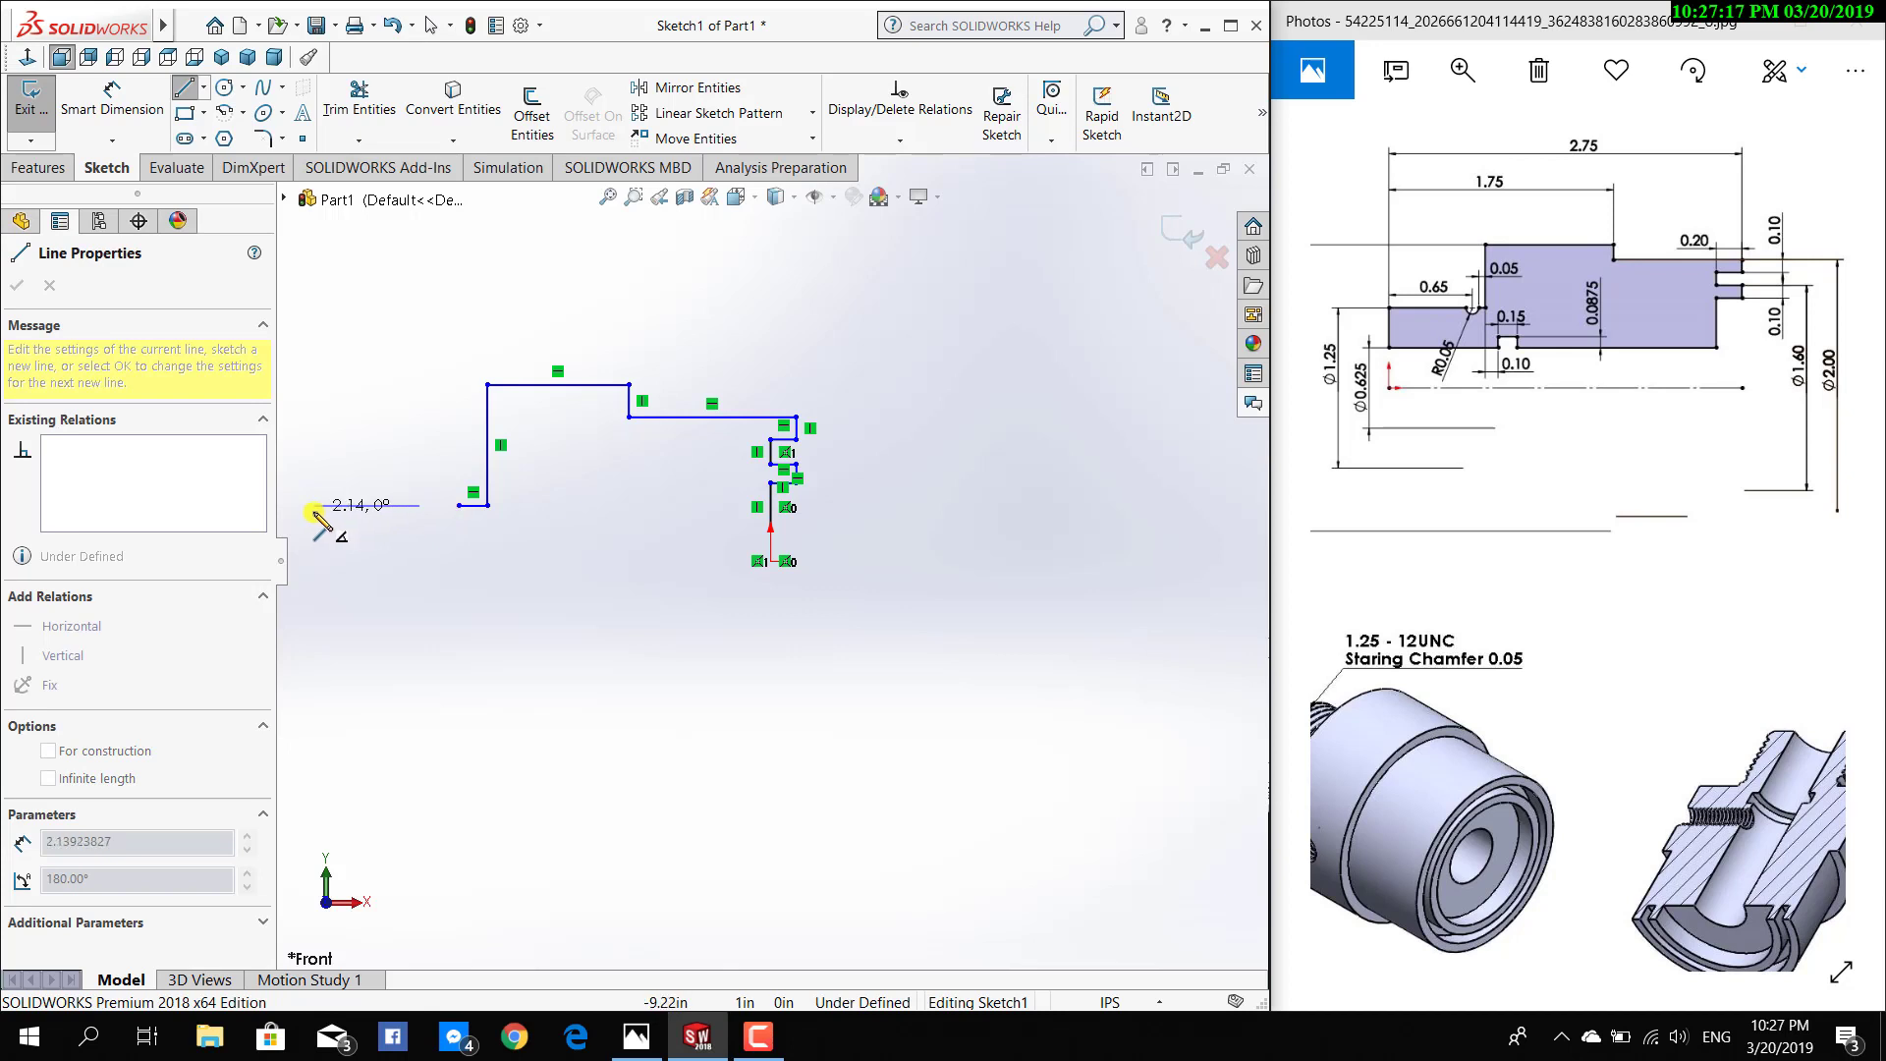
{"action": "left_click", "coordinate": [313, 505]}
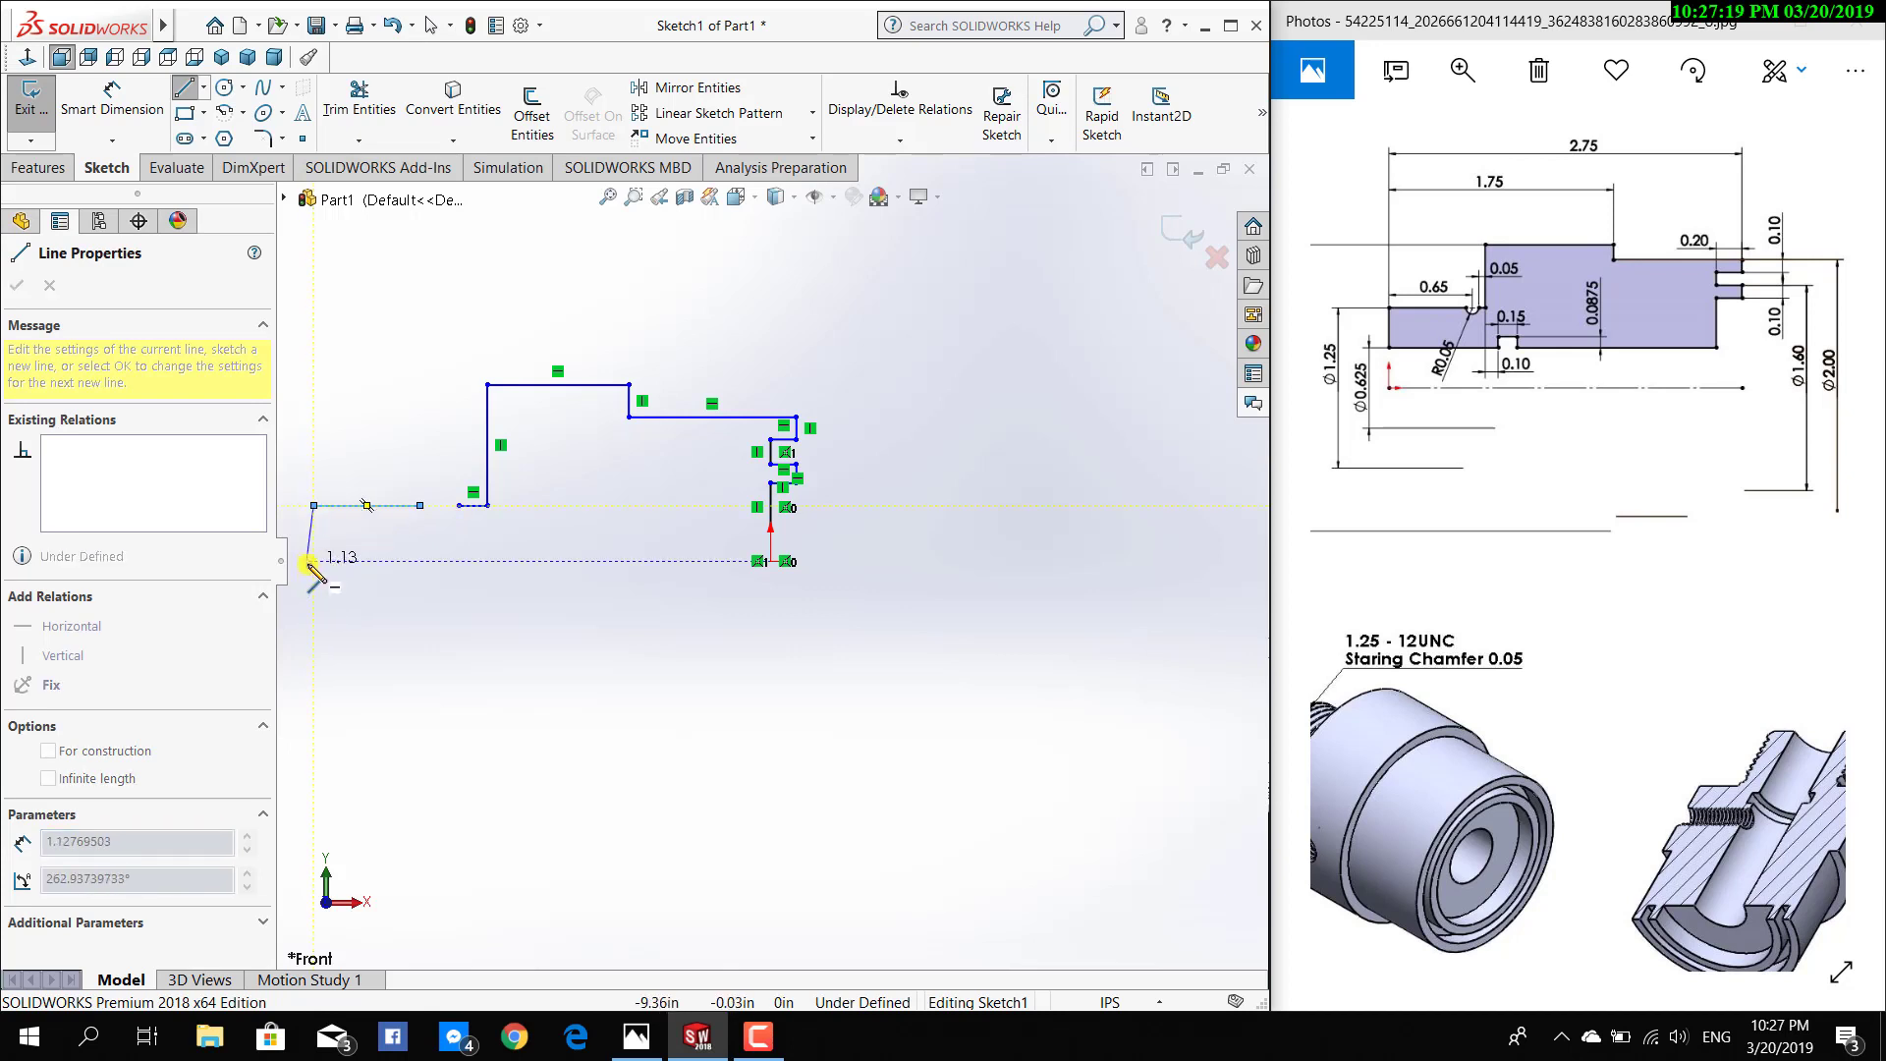
{"action": "left_click", "coordinate": [313, 560]}
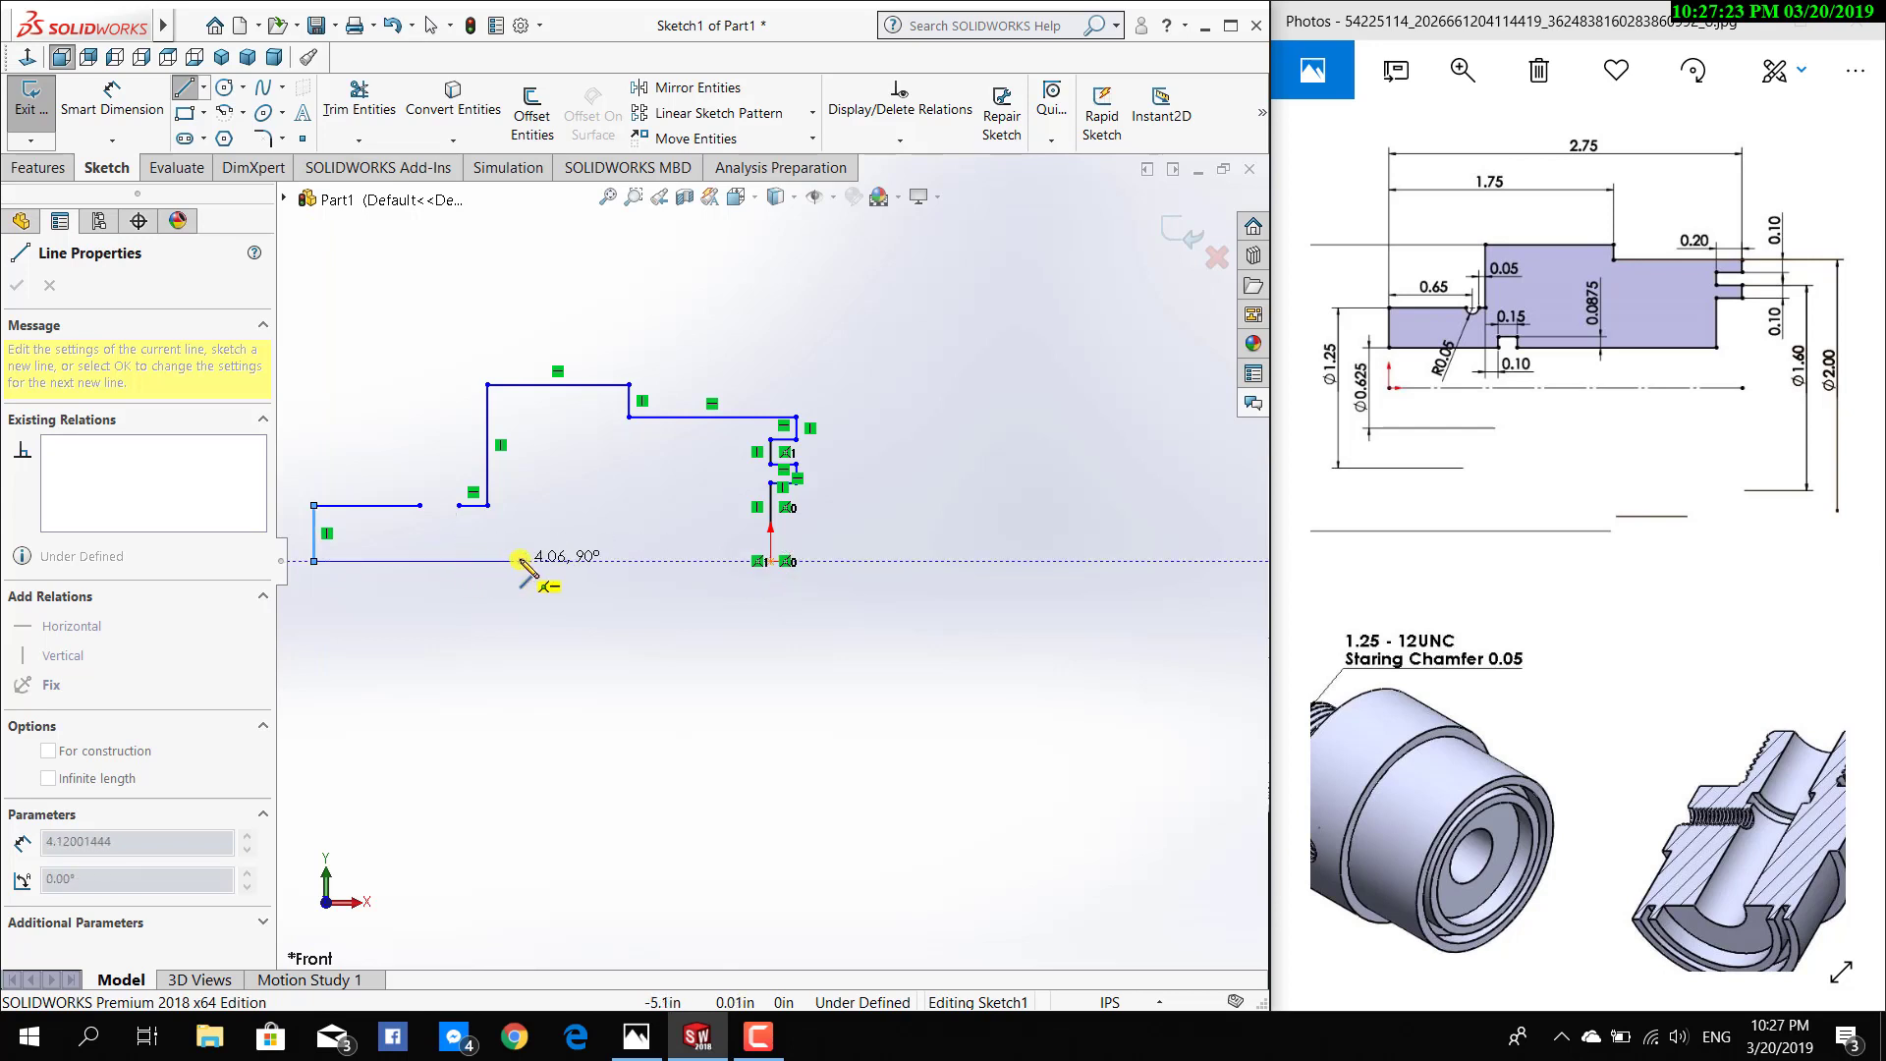
{"action": "left_click", "coordinate": [519, 560]}
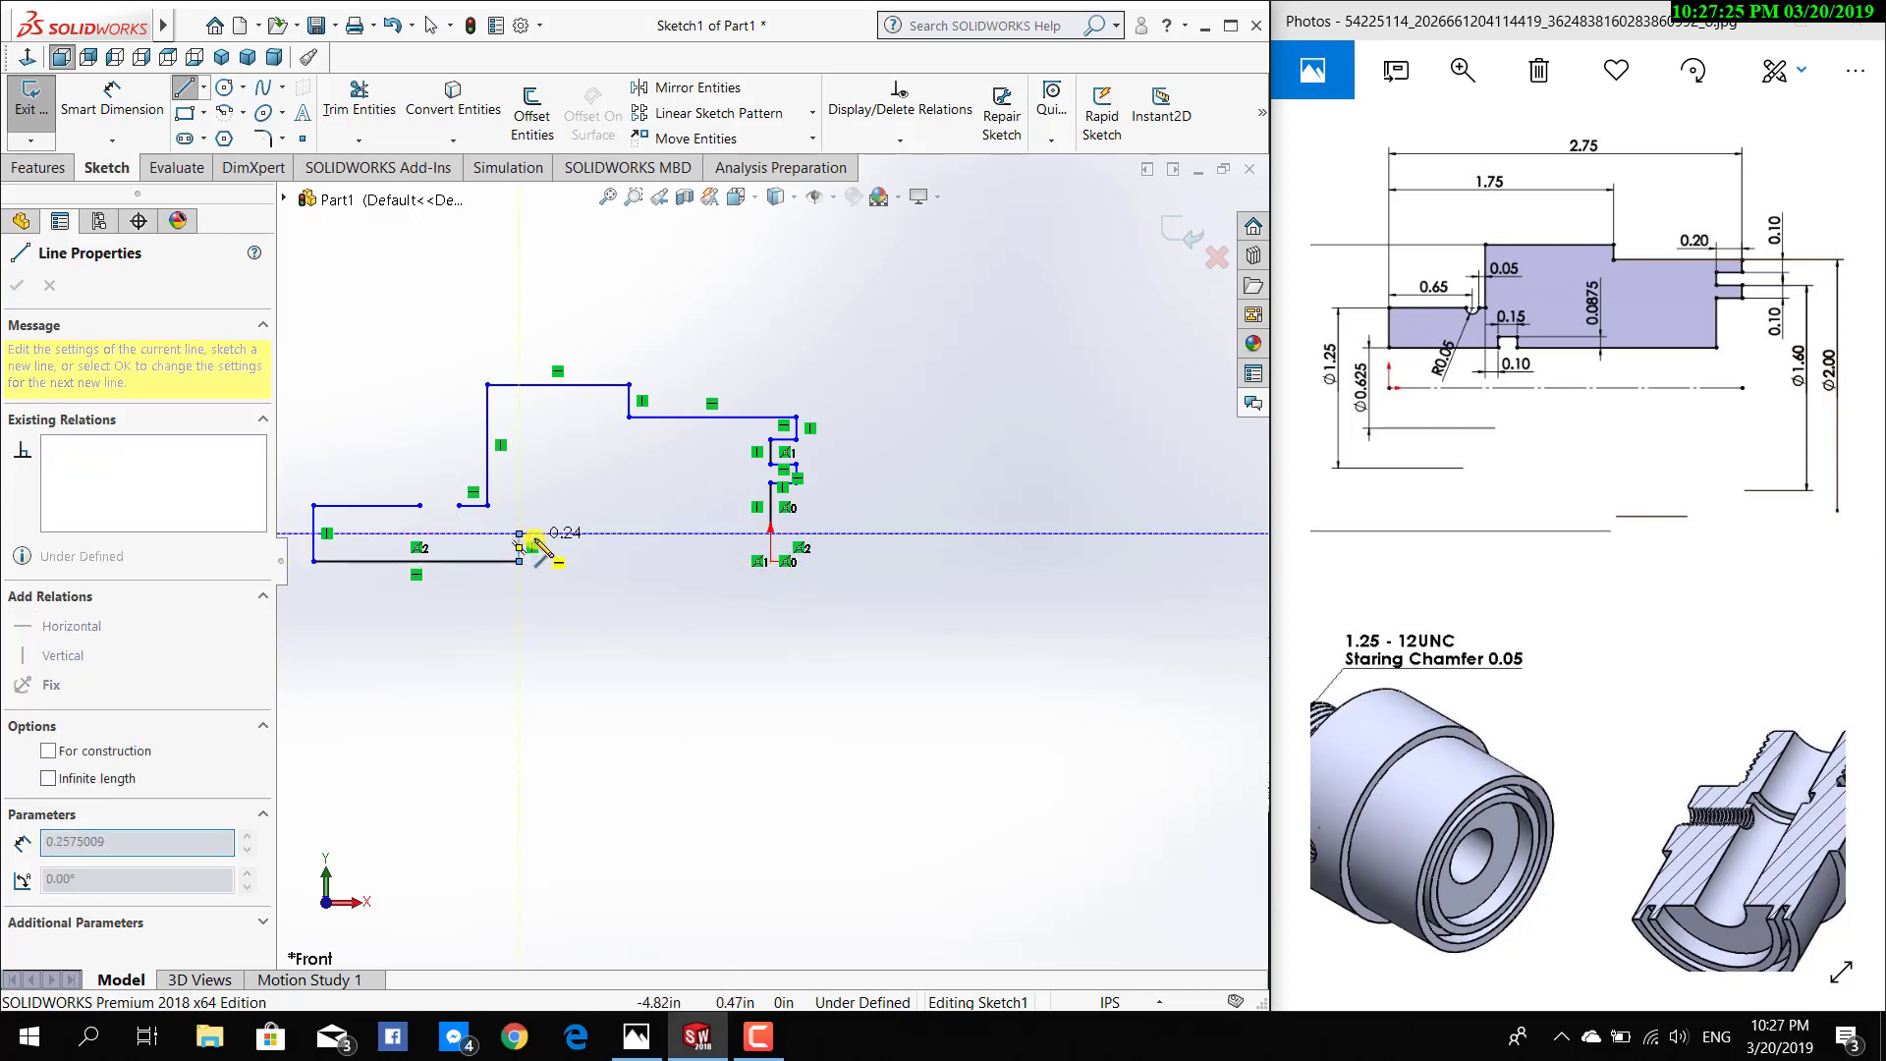
{"action": "left_click", "coordinate": [558, 534]}
{"action": "left_click", "coordinate": [558, 561]}
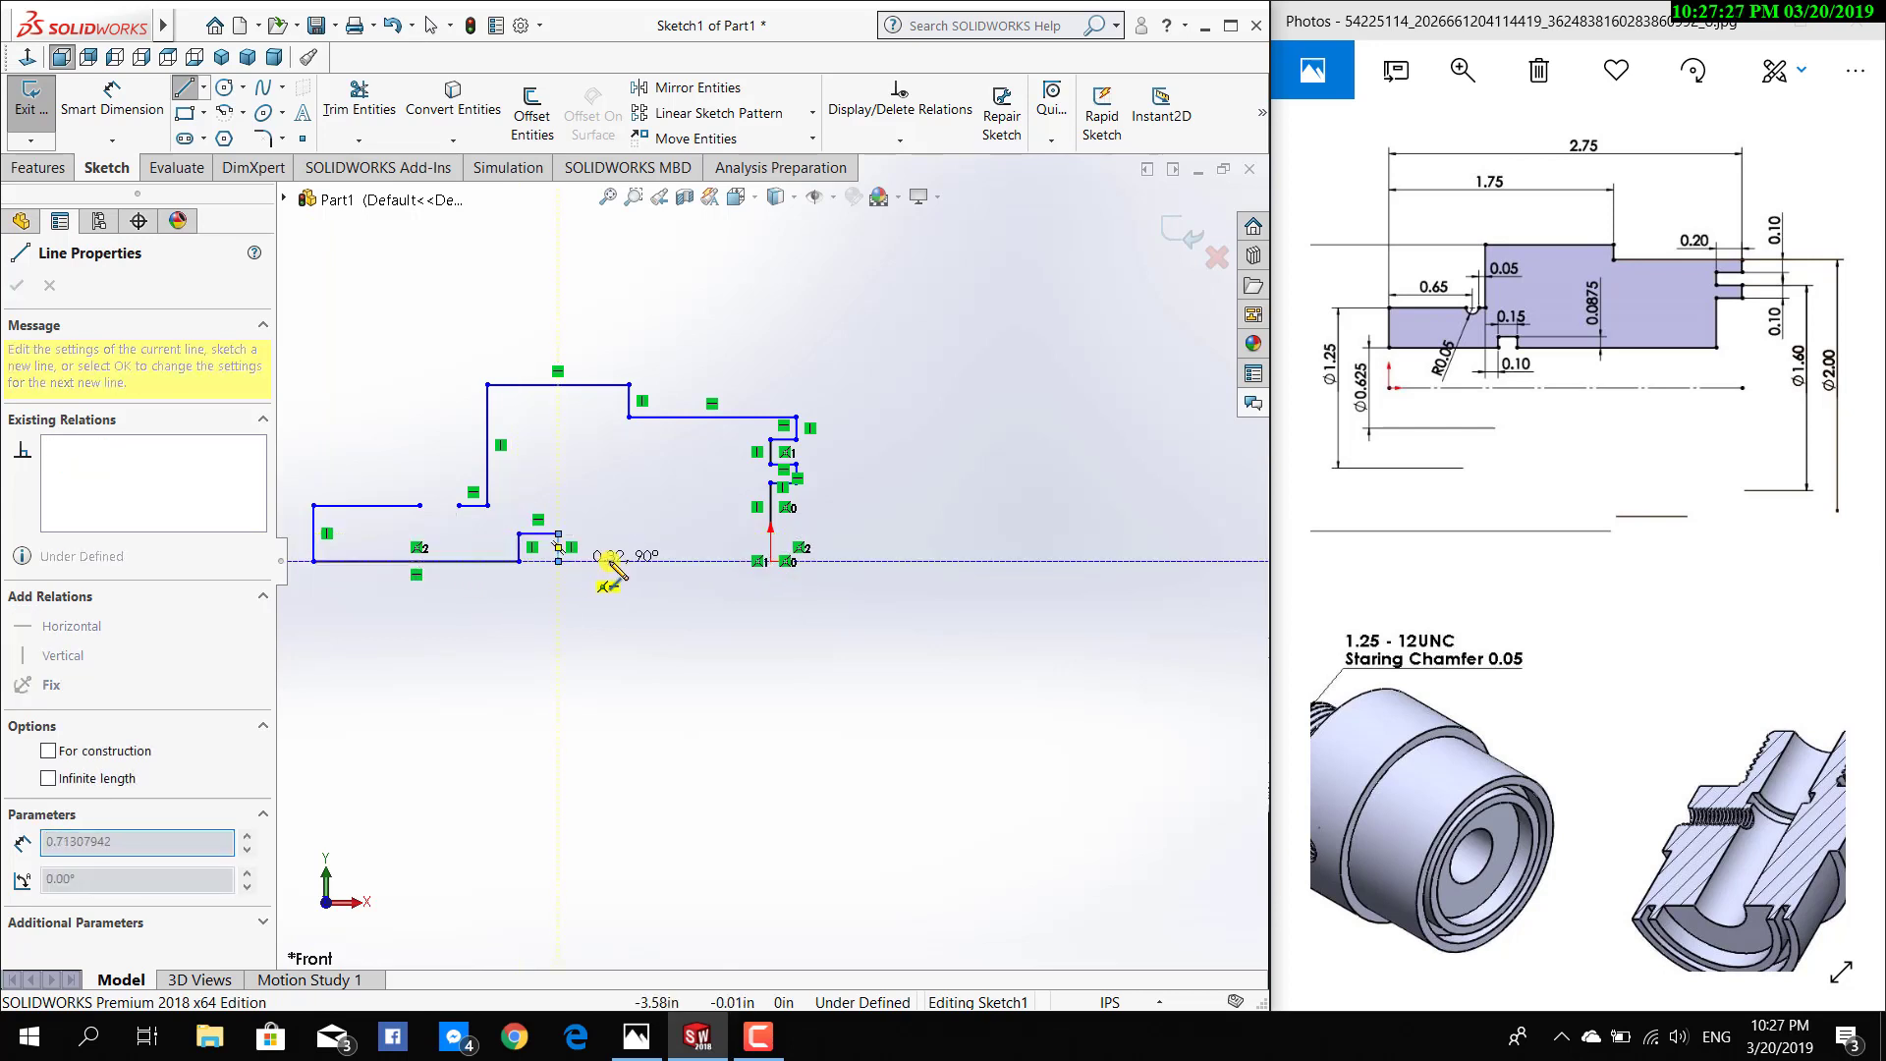
{"action": "left_click", "coordinate": [771, 561]}
{"action": "key", "text": "Escape"}
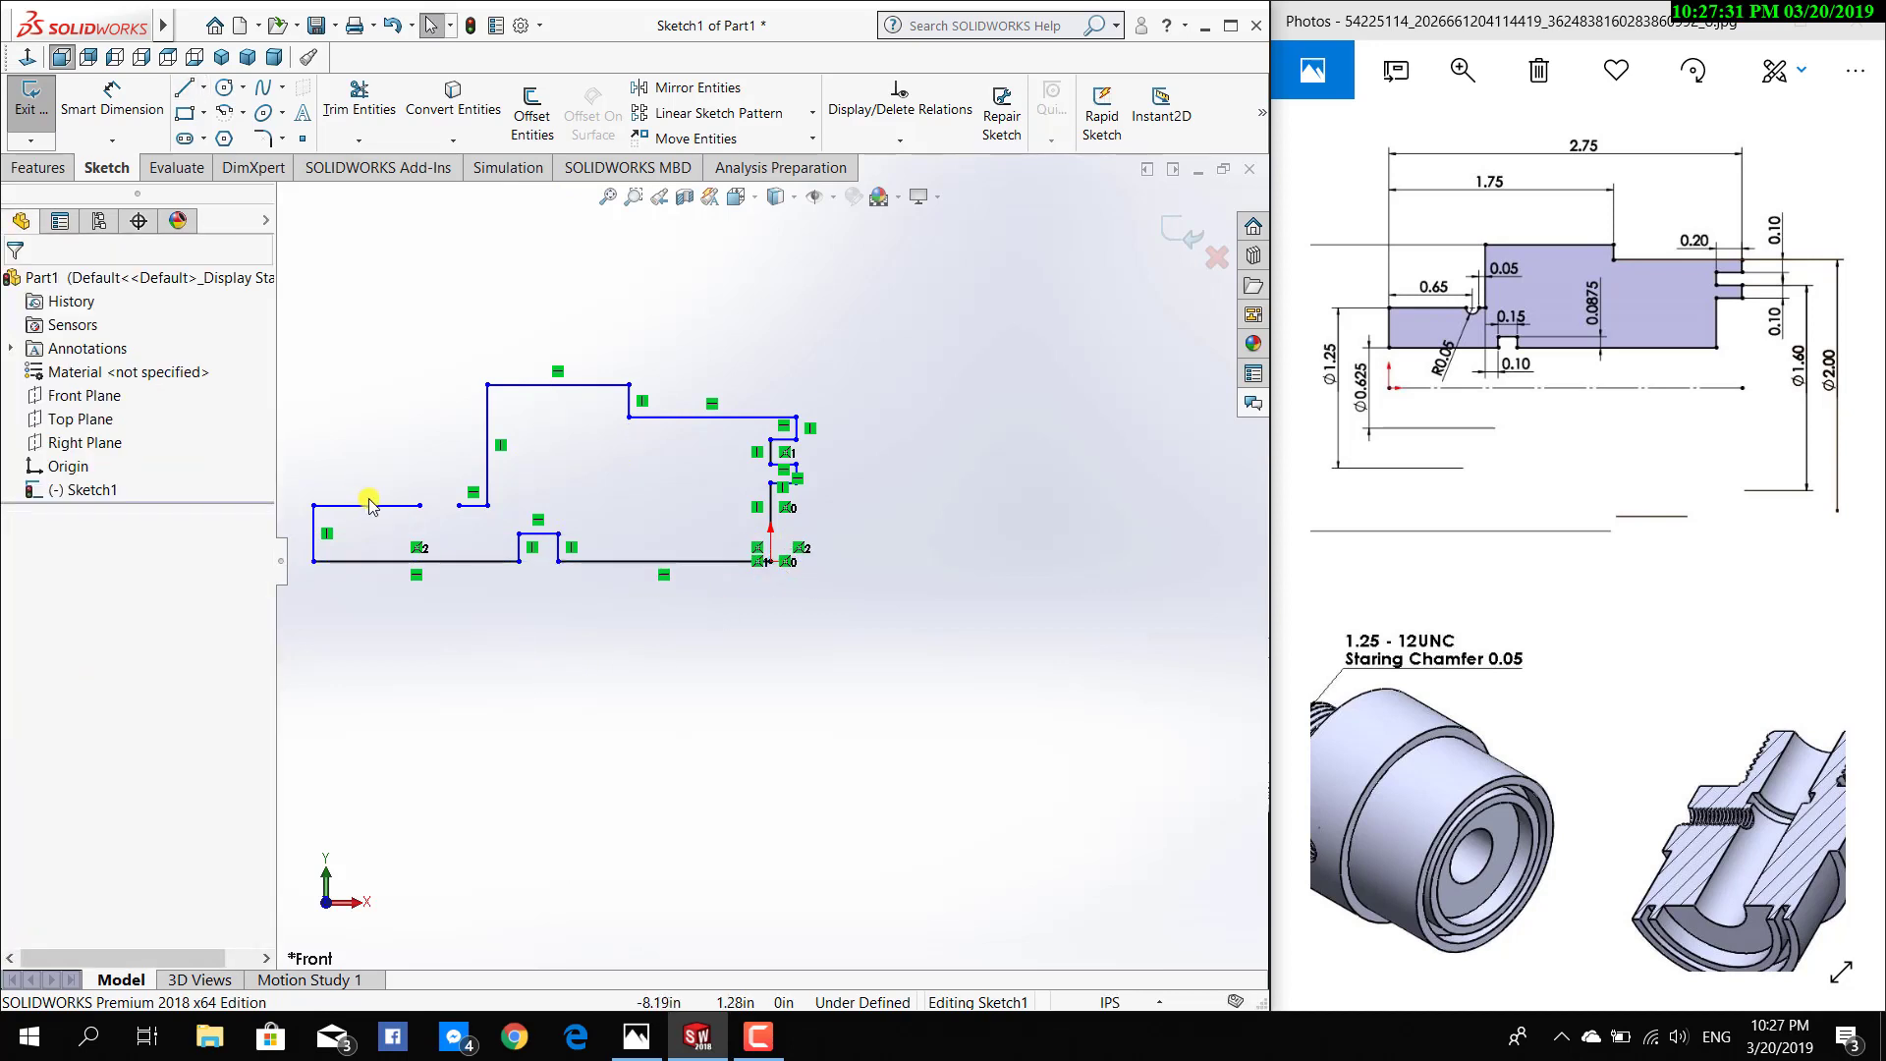
Fit the view and bridge the neck-edge gap with a semicircular arc, closing the profile
{"action": "key", "text": "f"}
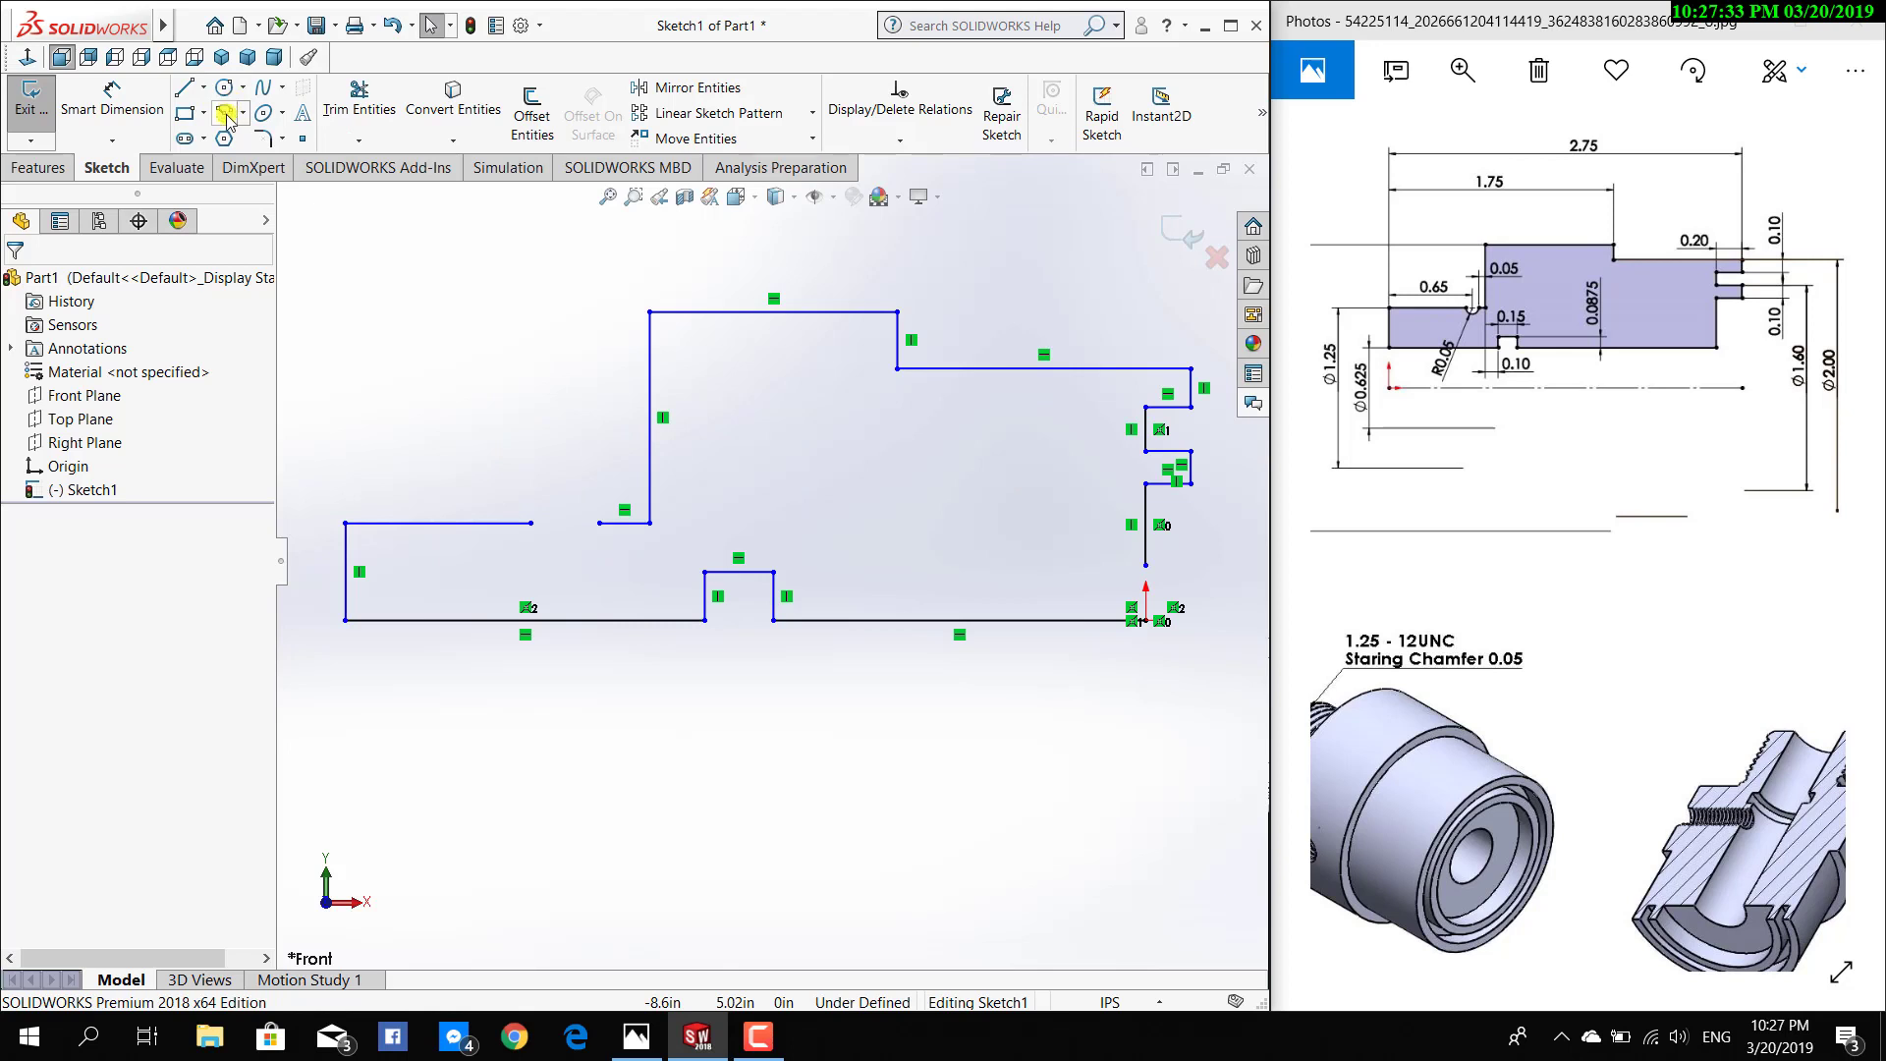
{"action": "left_click", "coordinate": [226, 115]}
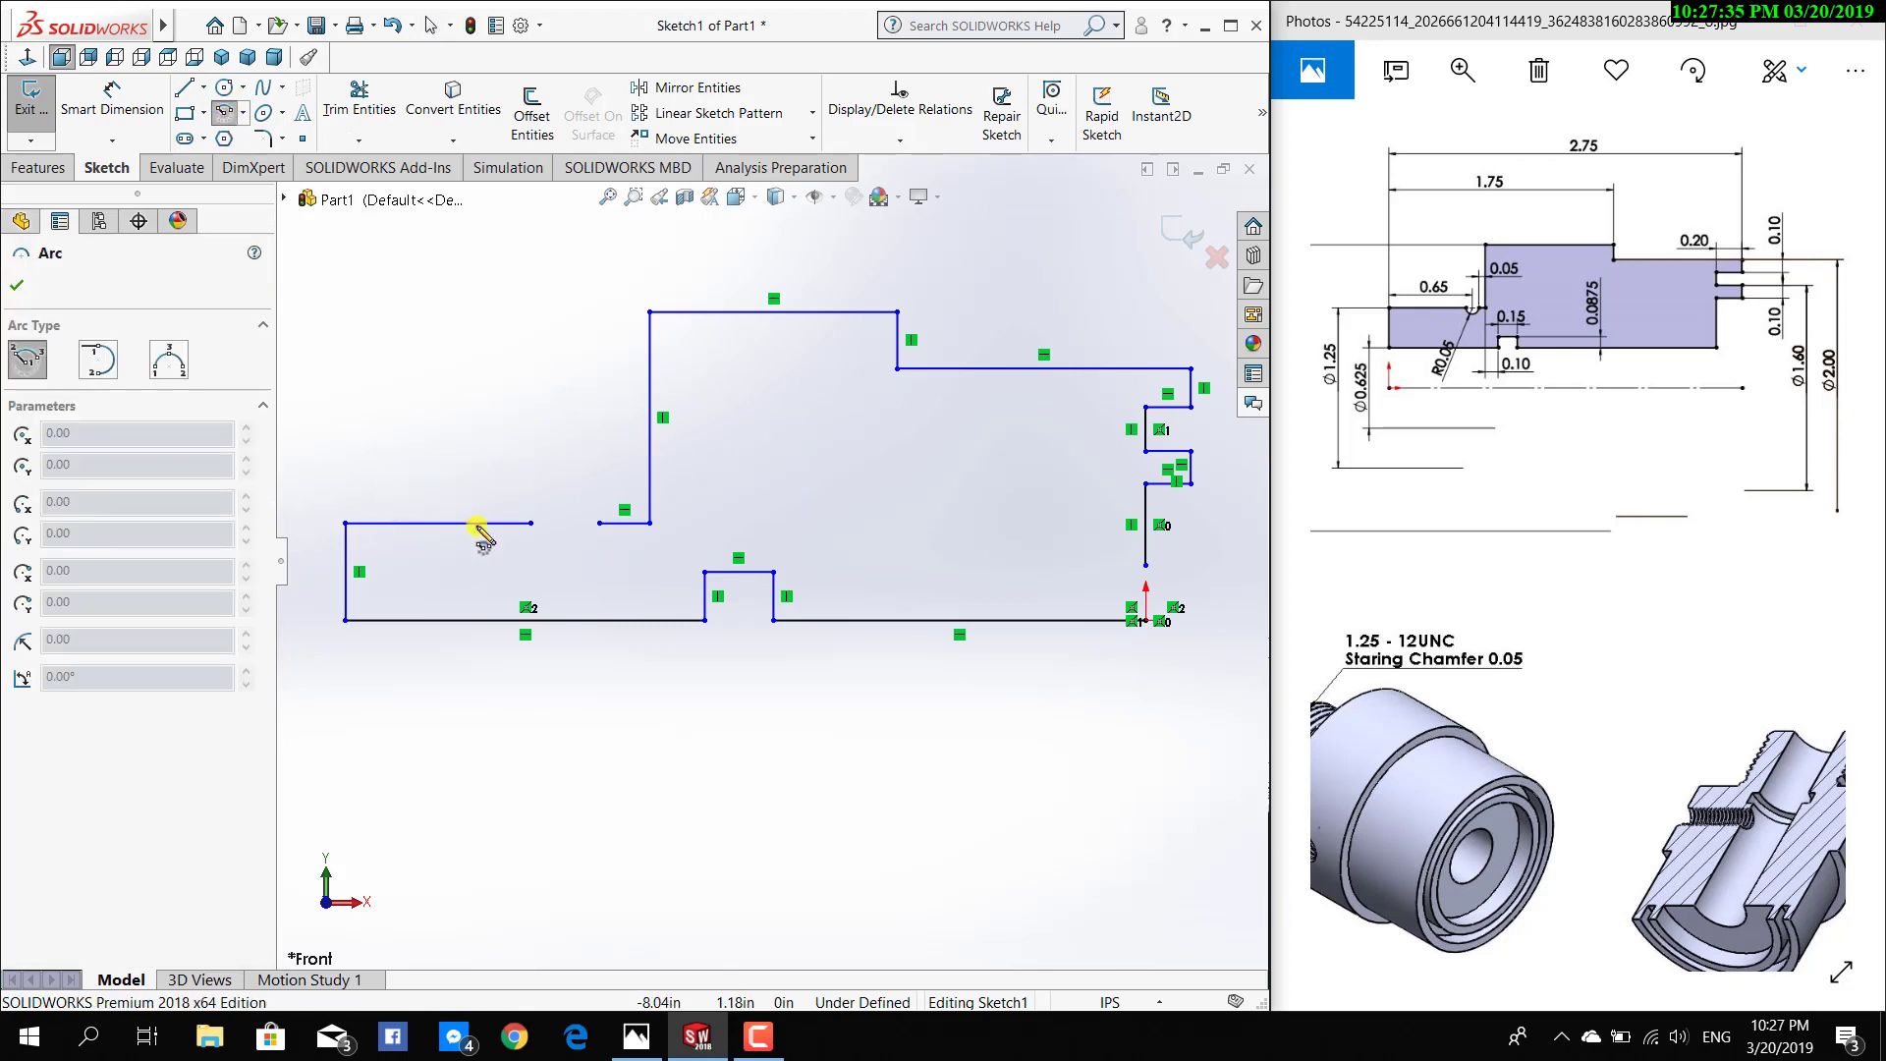
{"action": "left_click", "coordinate": [565, 523]}
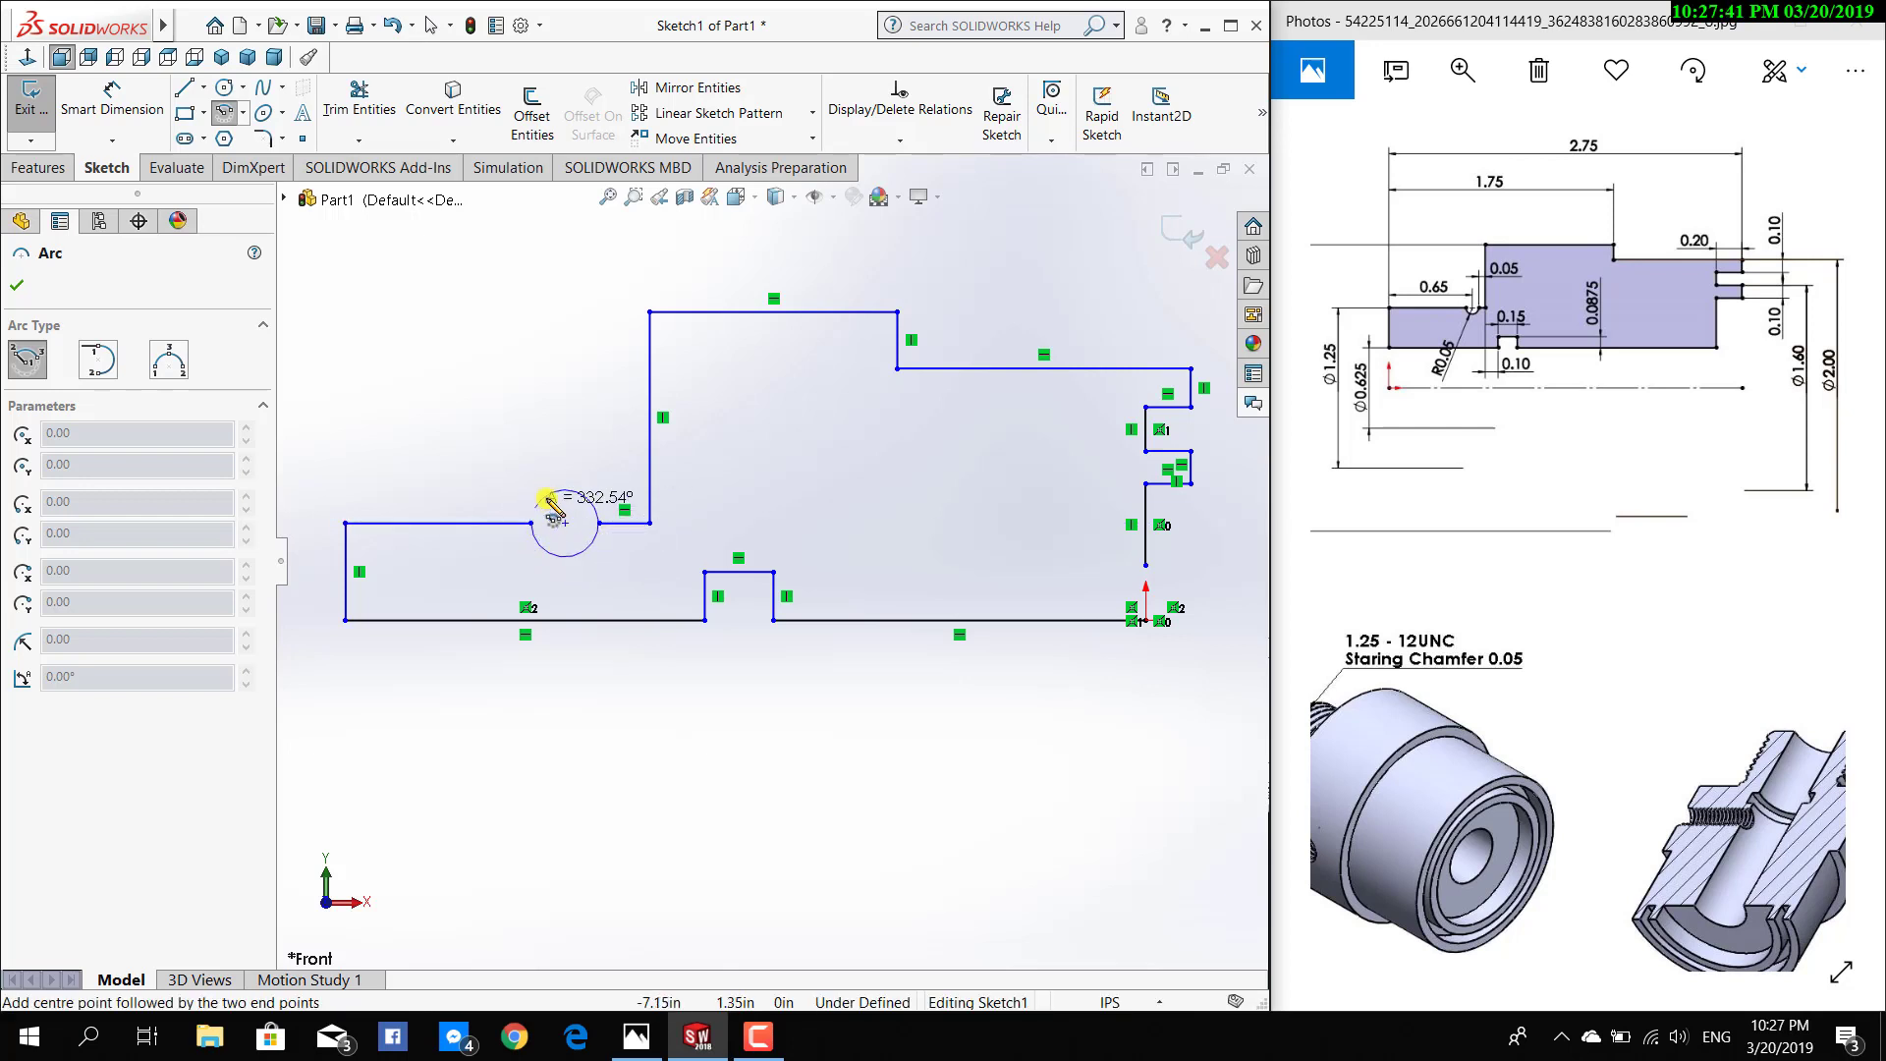
{"action": "left_click", "coordinate": [599, 523]}
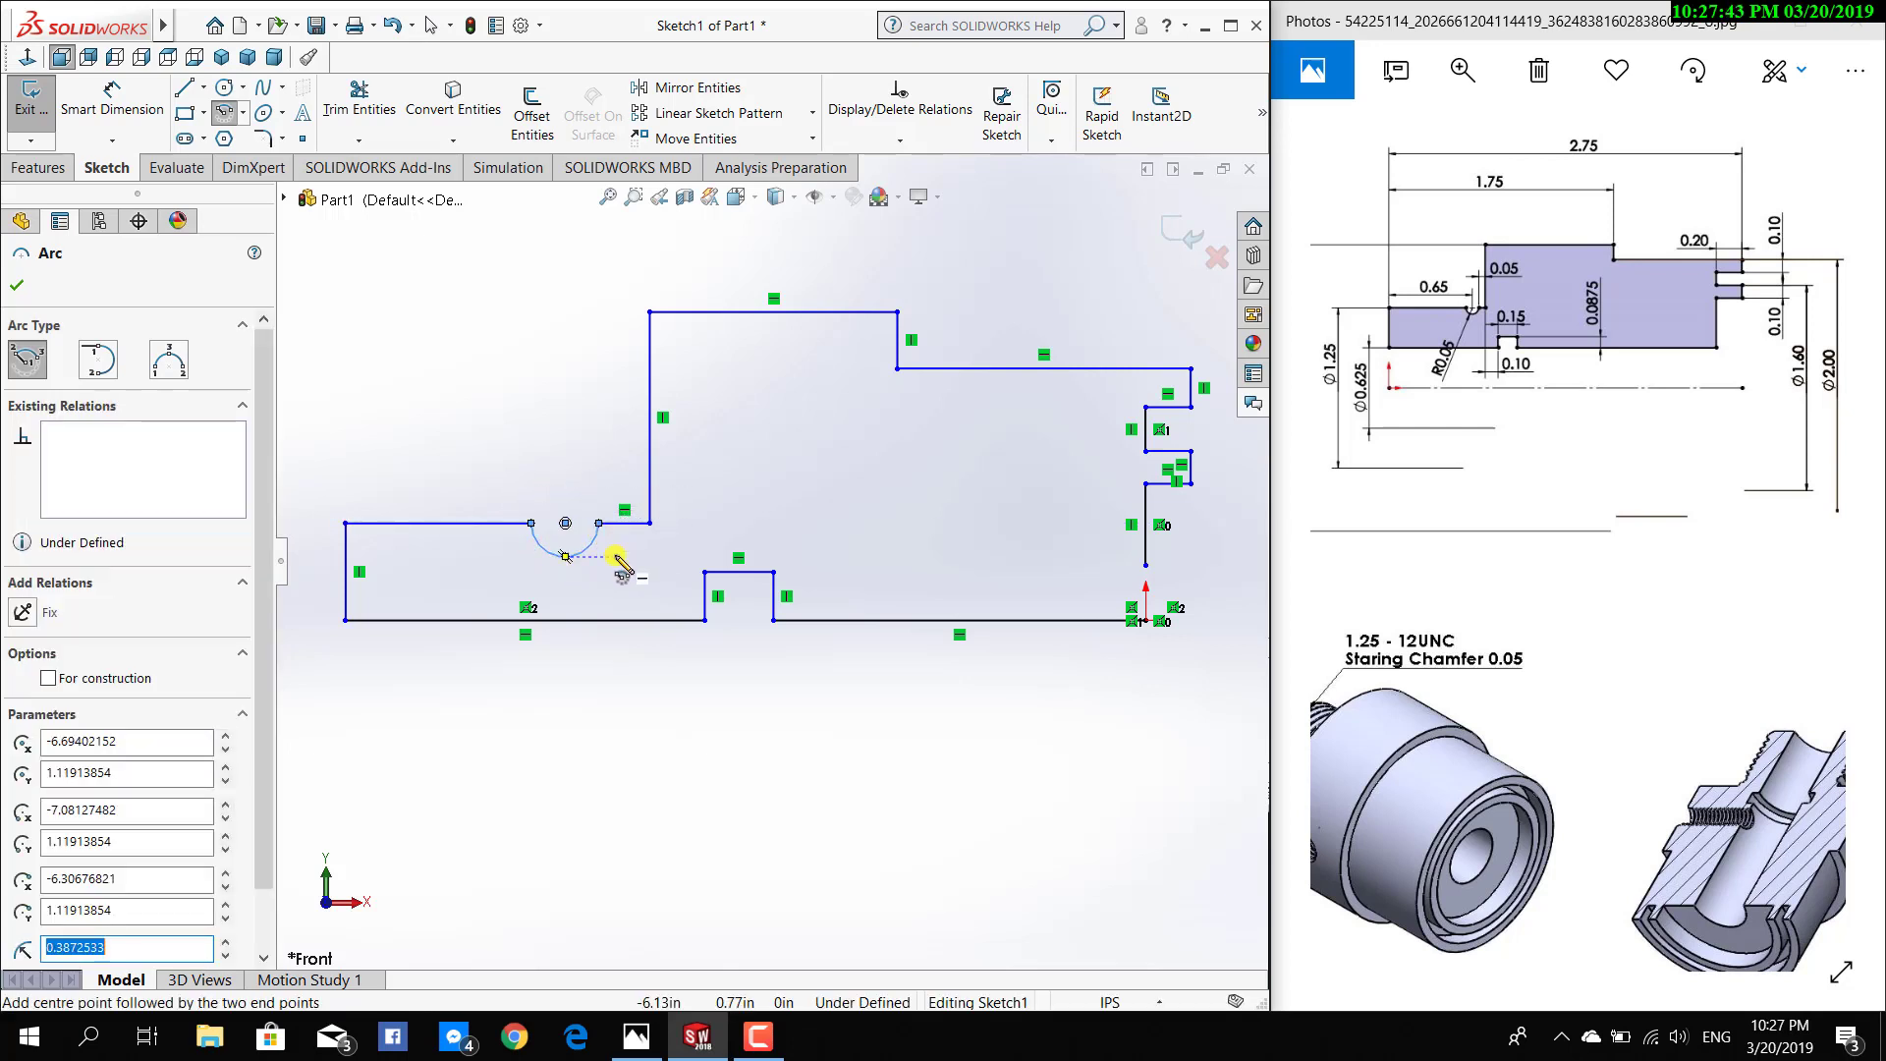
{"action": "key", "text": "Escape"}
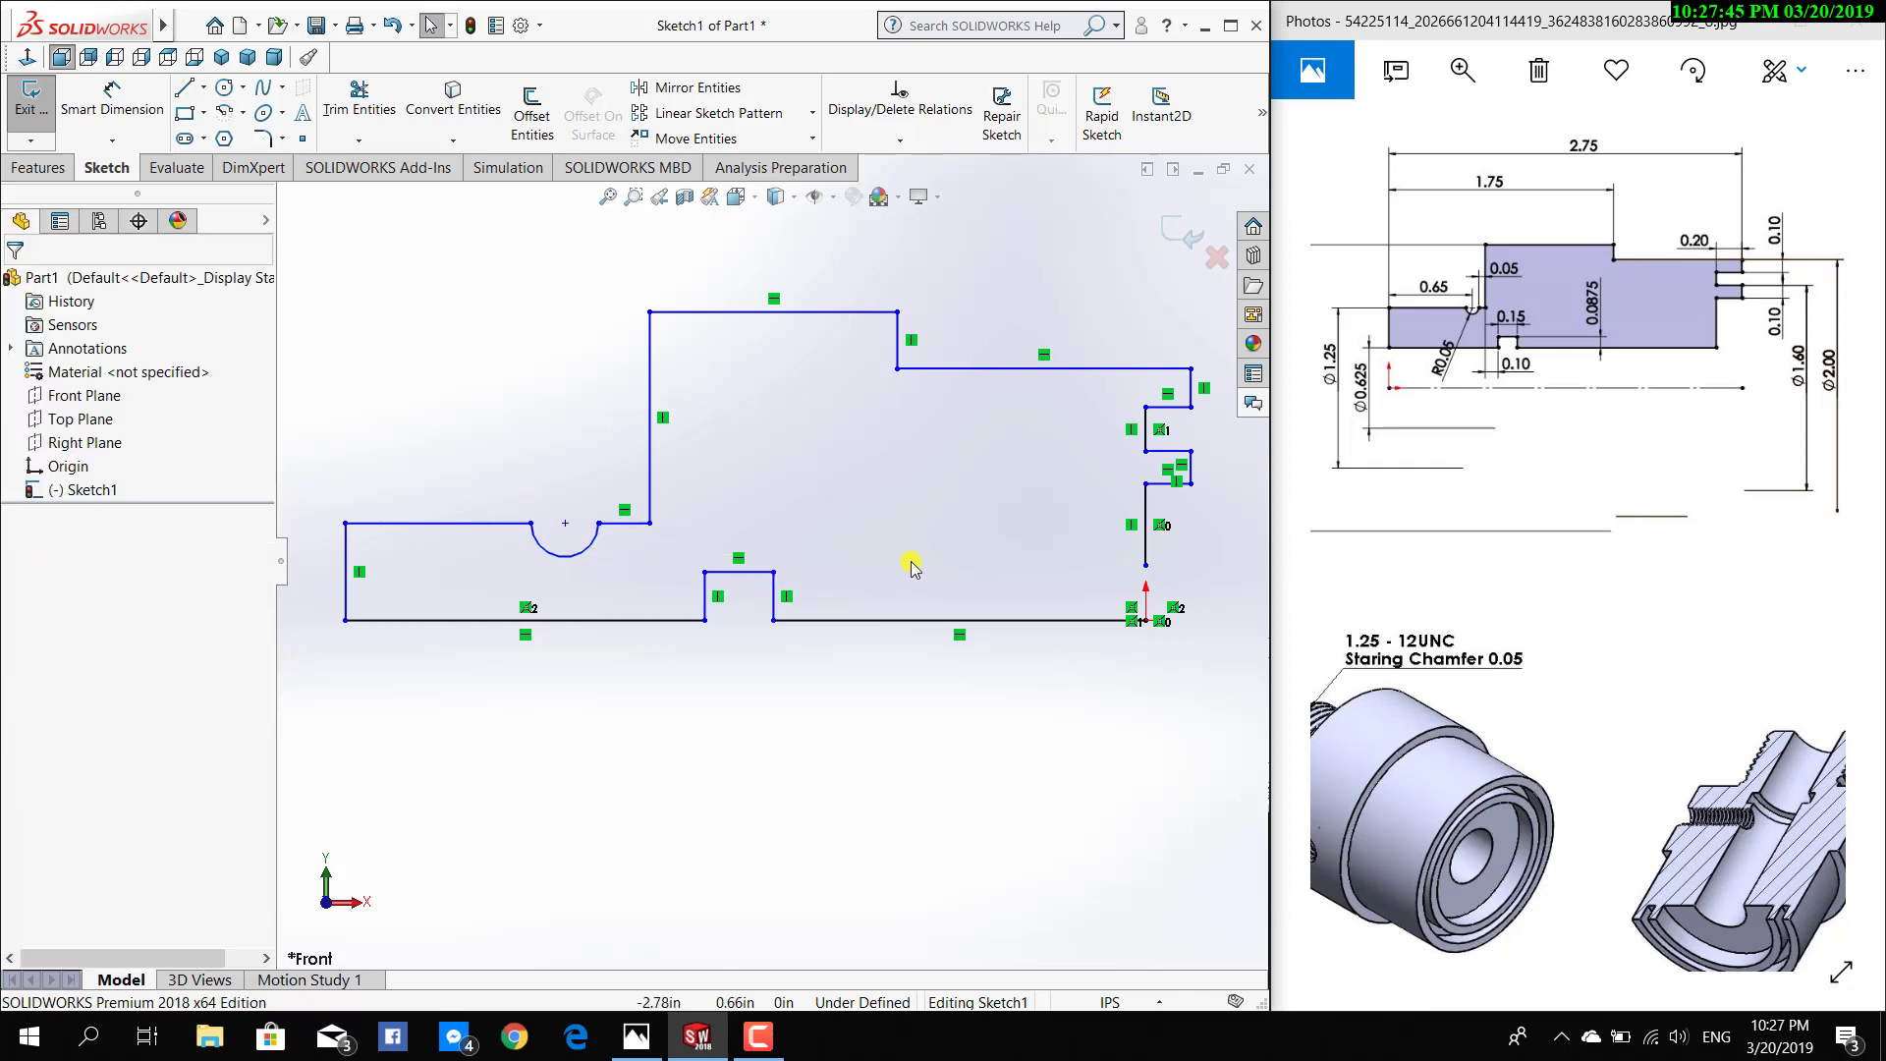
{"action": "scroll", "coordinate": [1022, 638], "scroll_direction": "down", "scroll_amount": 1}
{"action": "scroll", "coordinate": [1061, 599], "scroll_direction": "down", "scroll_amount": 2}
{"action": "scroll", "coordinate": [891, 586], "scroll_direction": "down", "scroll_amount": 1}
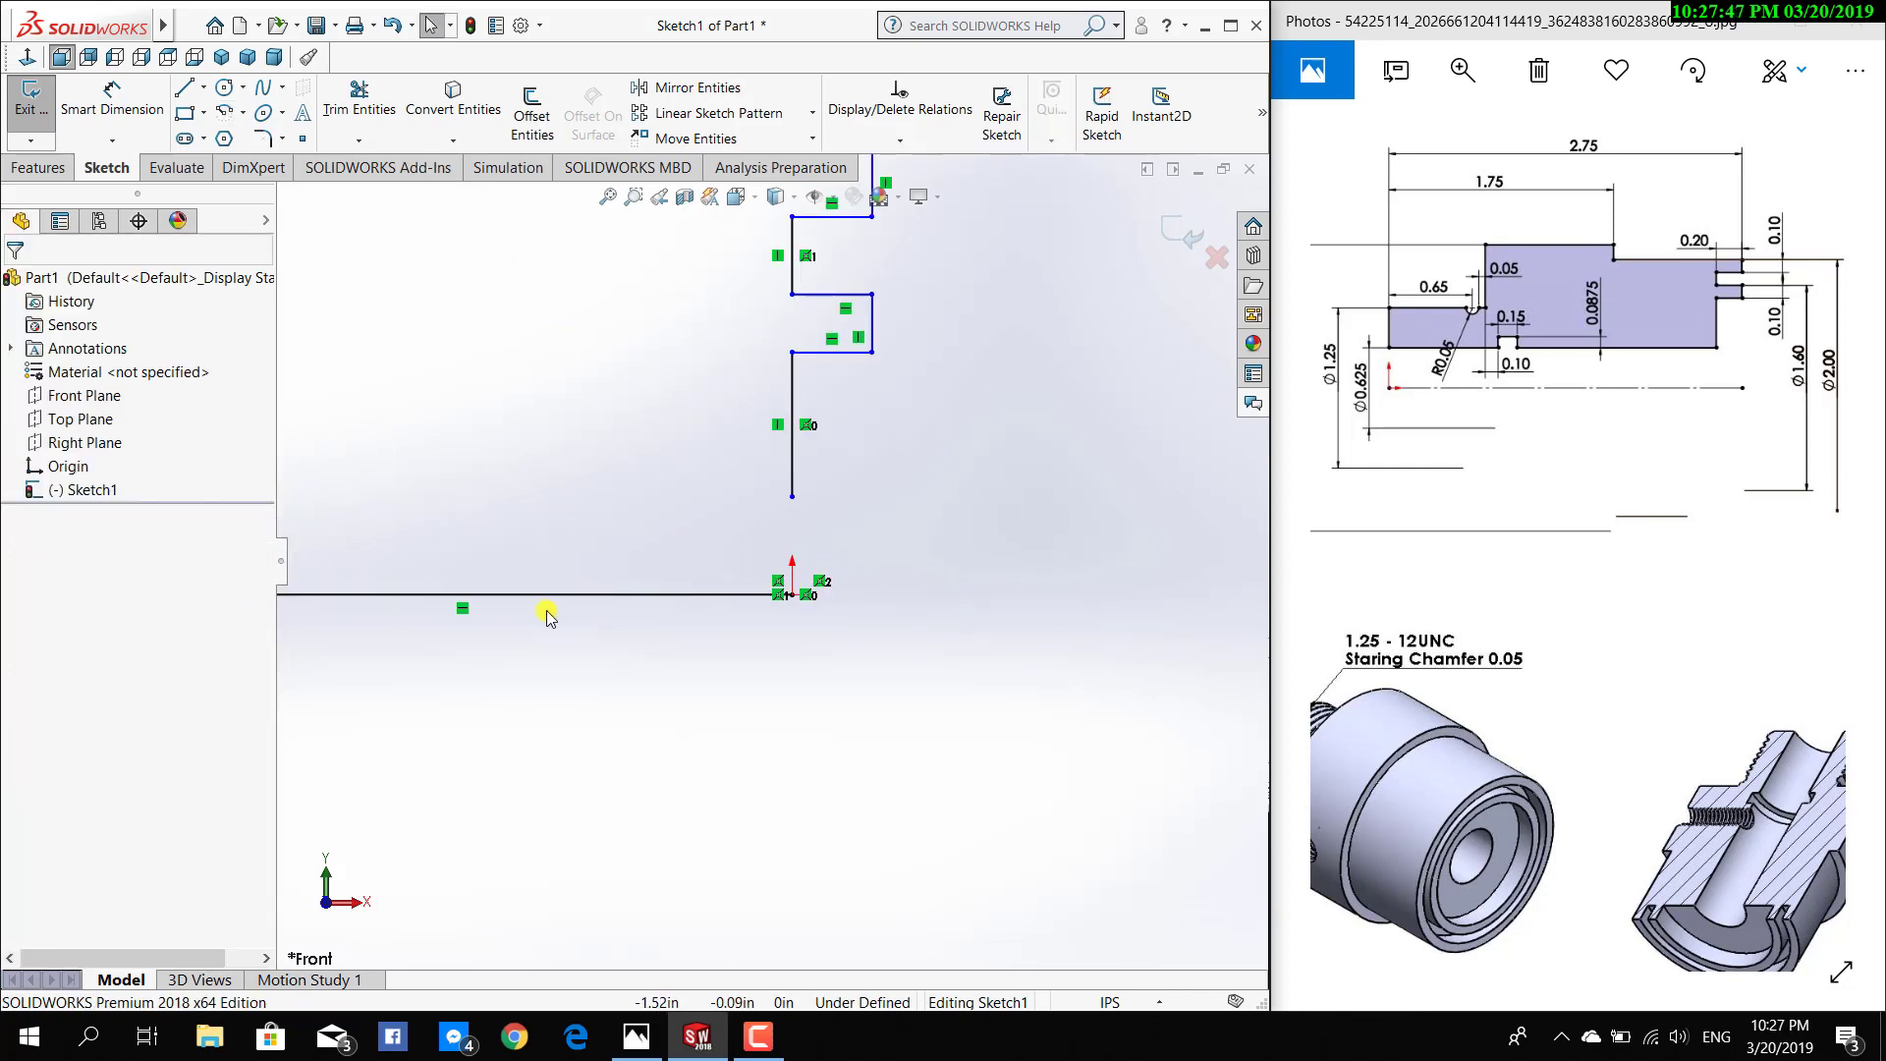
{"action": "scroll", "coordinate": [404, 573], "scroll_direction": "up", "scroll_amount": 1}
{"action": "scroll", "coordinate": [295, 589], "scroll_direction": "up", "scroll_amount": 2}
{"action": "scroll", "coordinate": [354, 664], "scroll_direction": "up", "scroll_amount": 1}
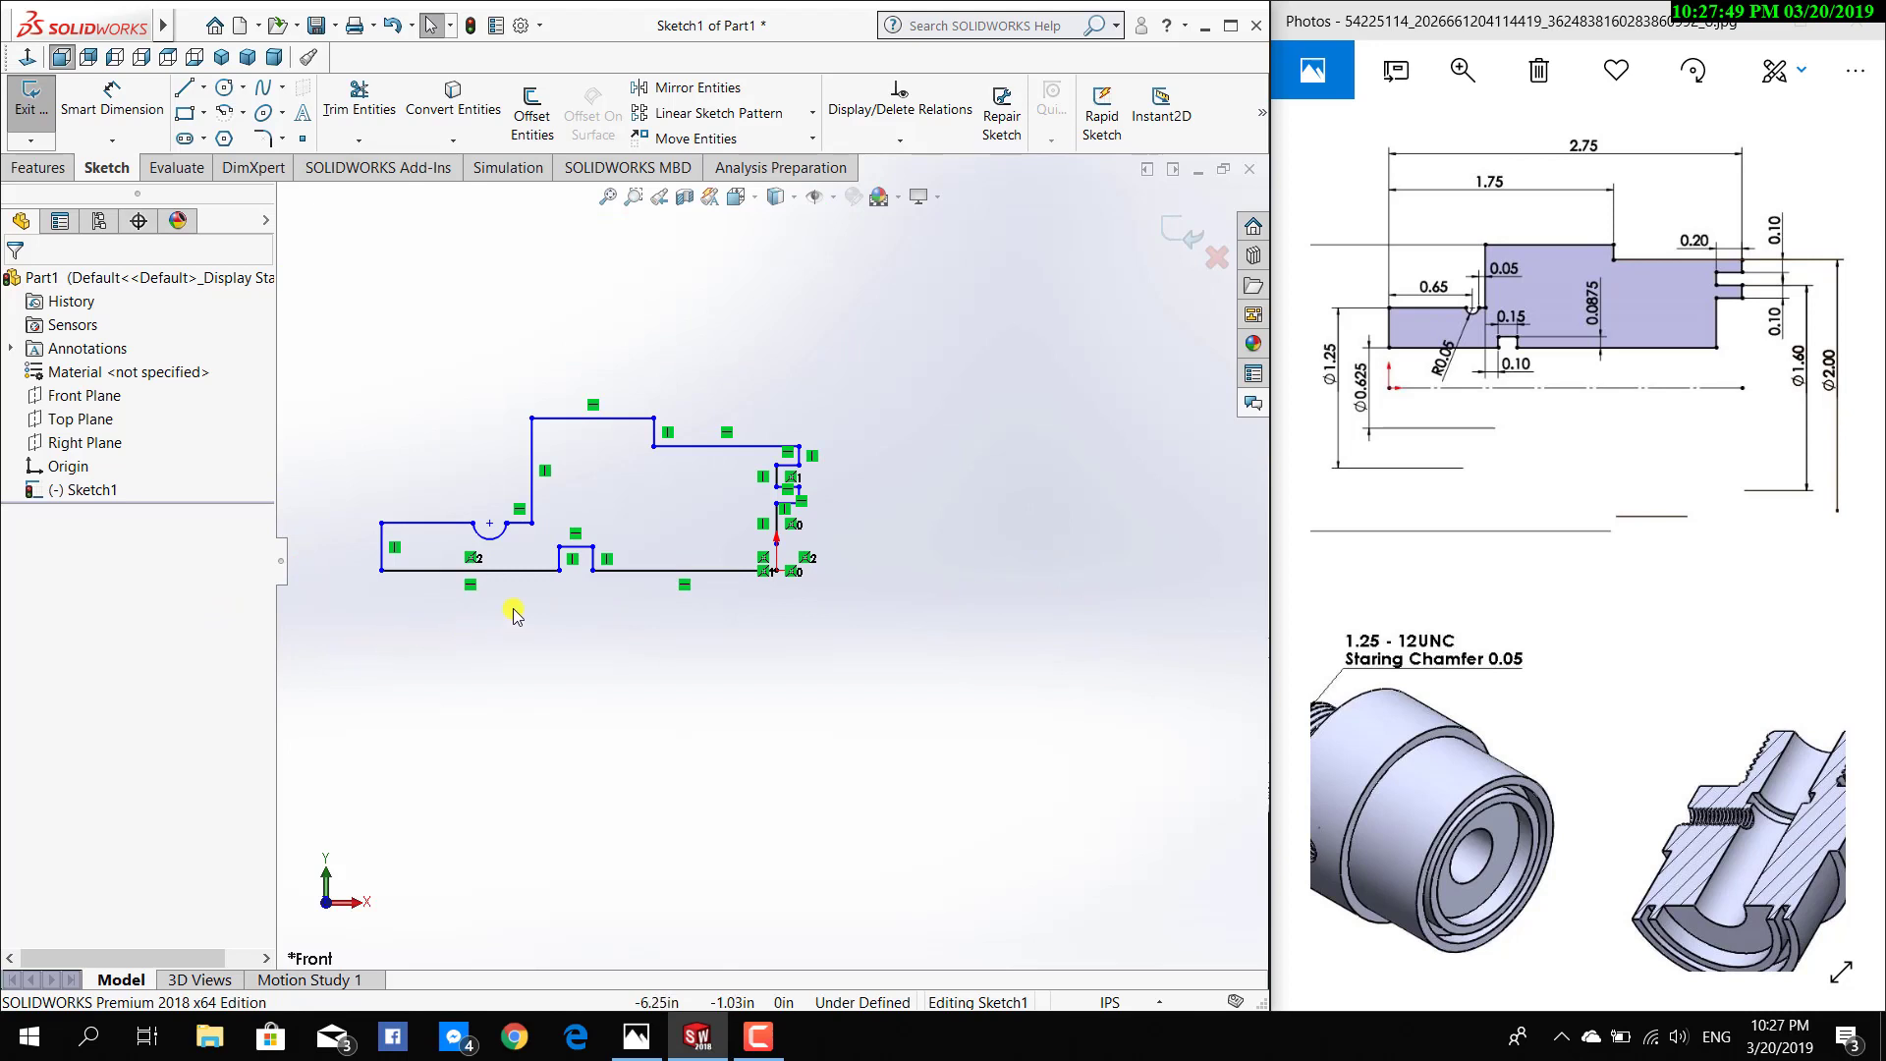
{"action": "scroll", "coordinate": [775, 522], "scroll_direction": "down", "scroll_amount": 2}
{"action": "scroll", "coordinate": [975, 595], "scroll_direction": "down", "scroll_amount": 2}
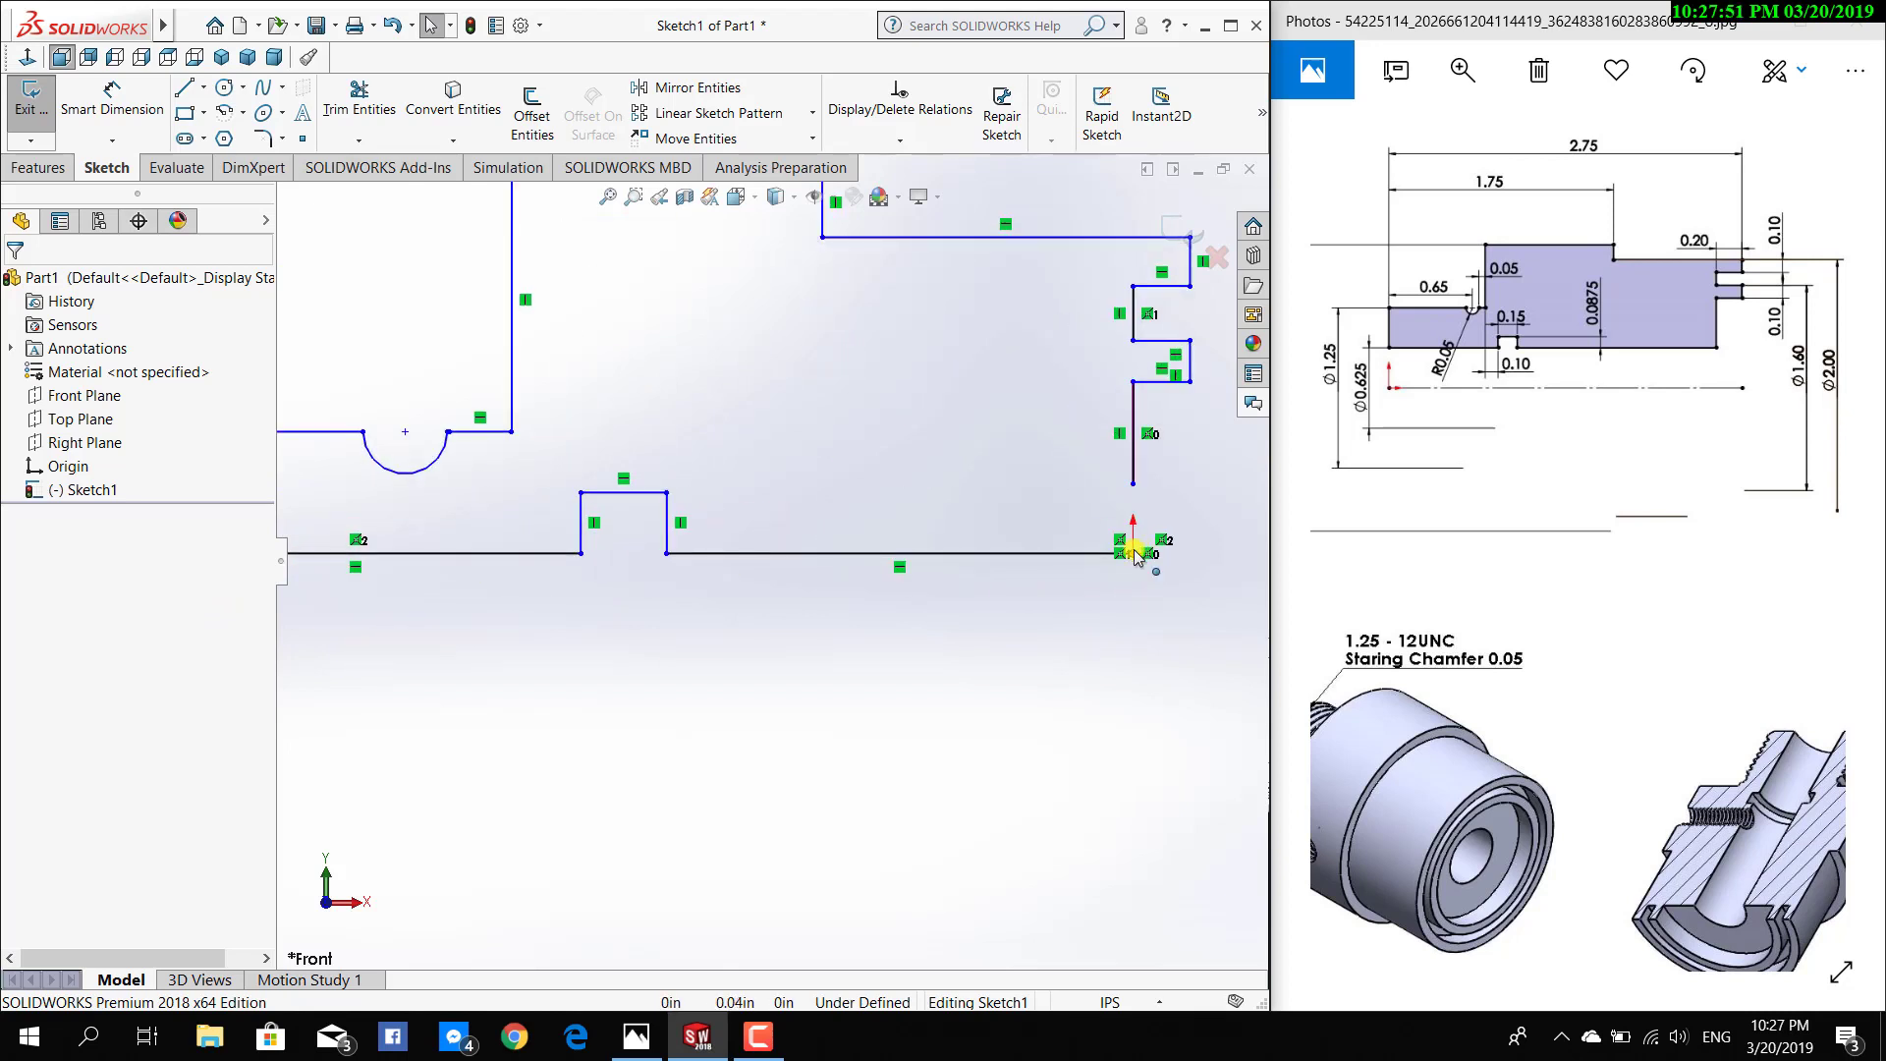
Delete the long bottom line and drag the shoulder lines beside the notch higher
{"action": "left_click", "coordinate": [1040, 556]}
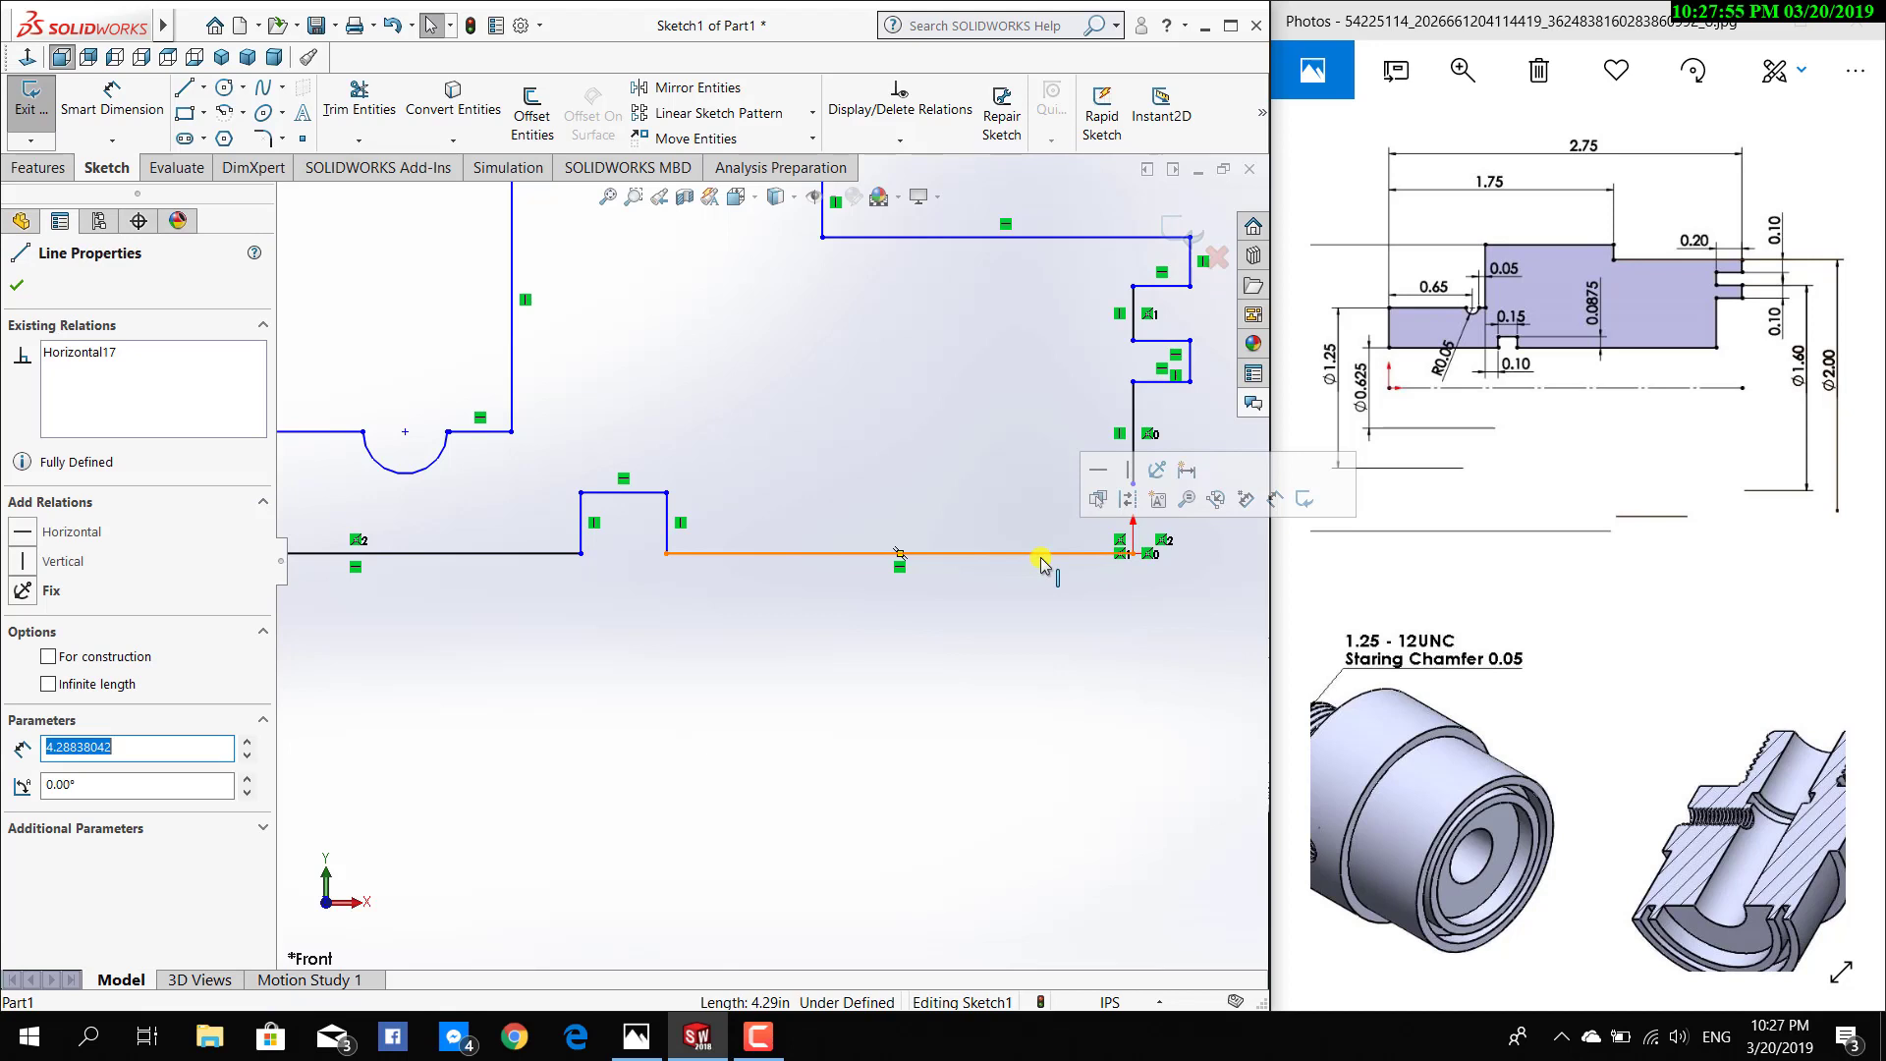
{"action": "key", "text": "Delete"}
{"action": "scroll", "coordinate": [727, 555], "scroll_direction": "up", "scroll_amount": 2}
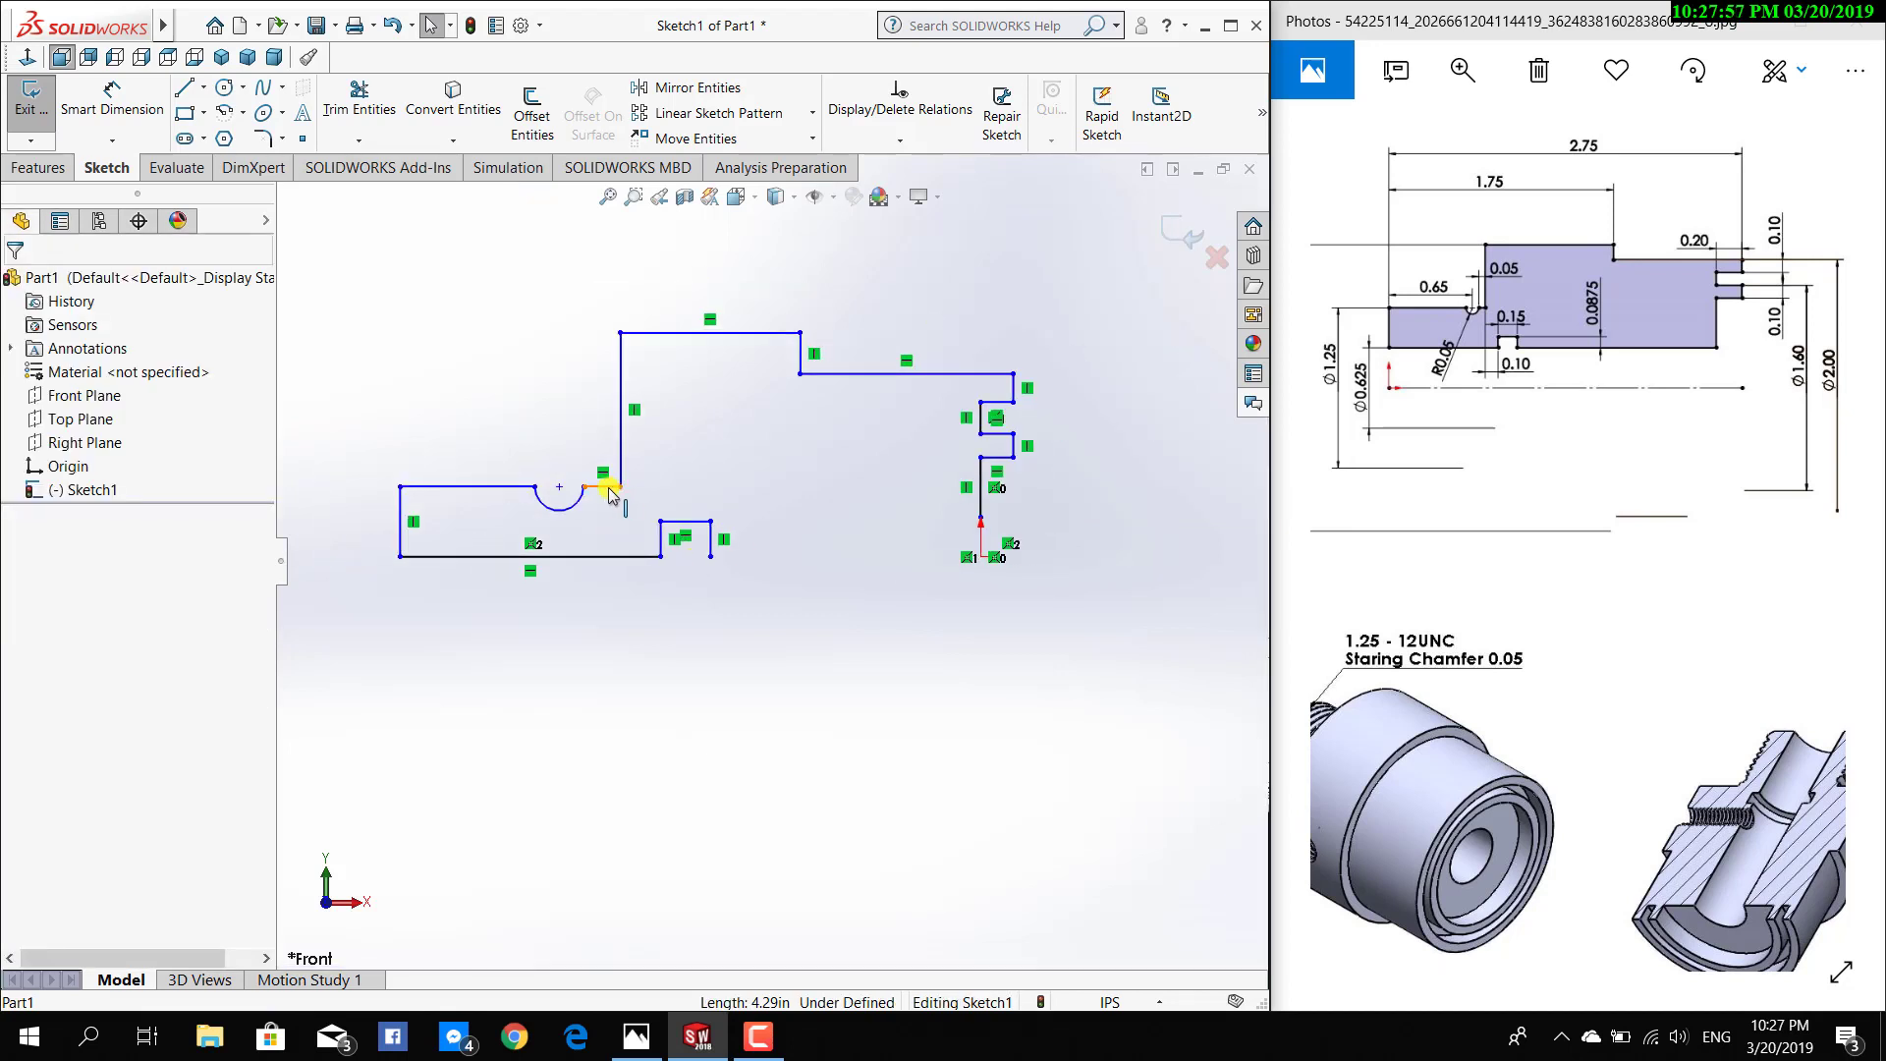
{"action": "left_click_drag", "start_coordinate": [609, 487], "coordinate": [603, 405]}
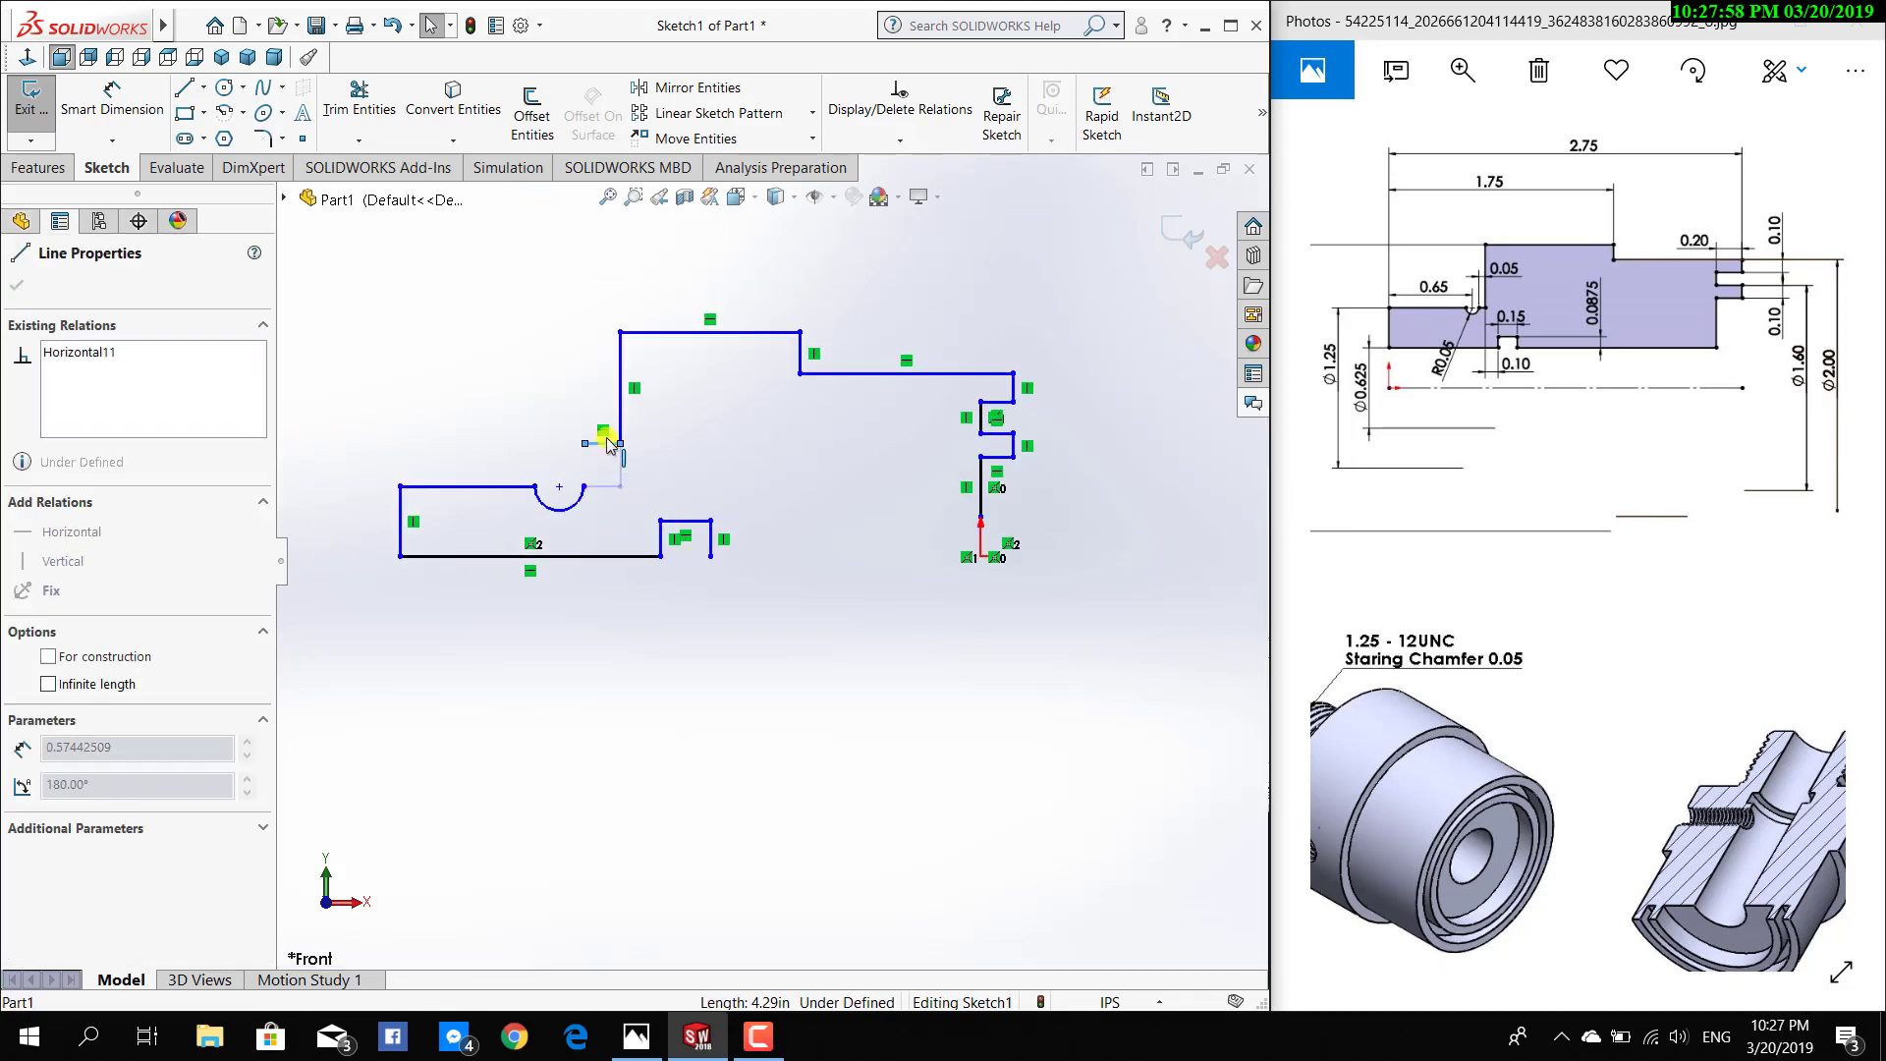
{"action": "left_click", "coordinate": [582, 501]}
{"action": "key", "text": "ctrl+z"}
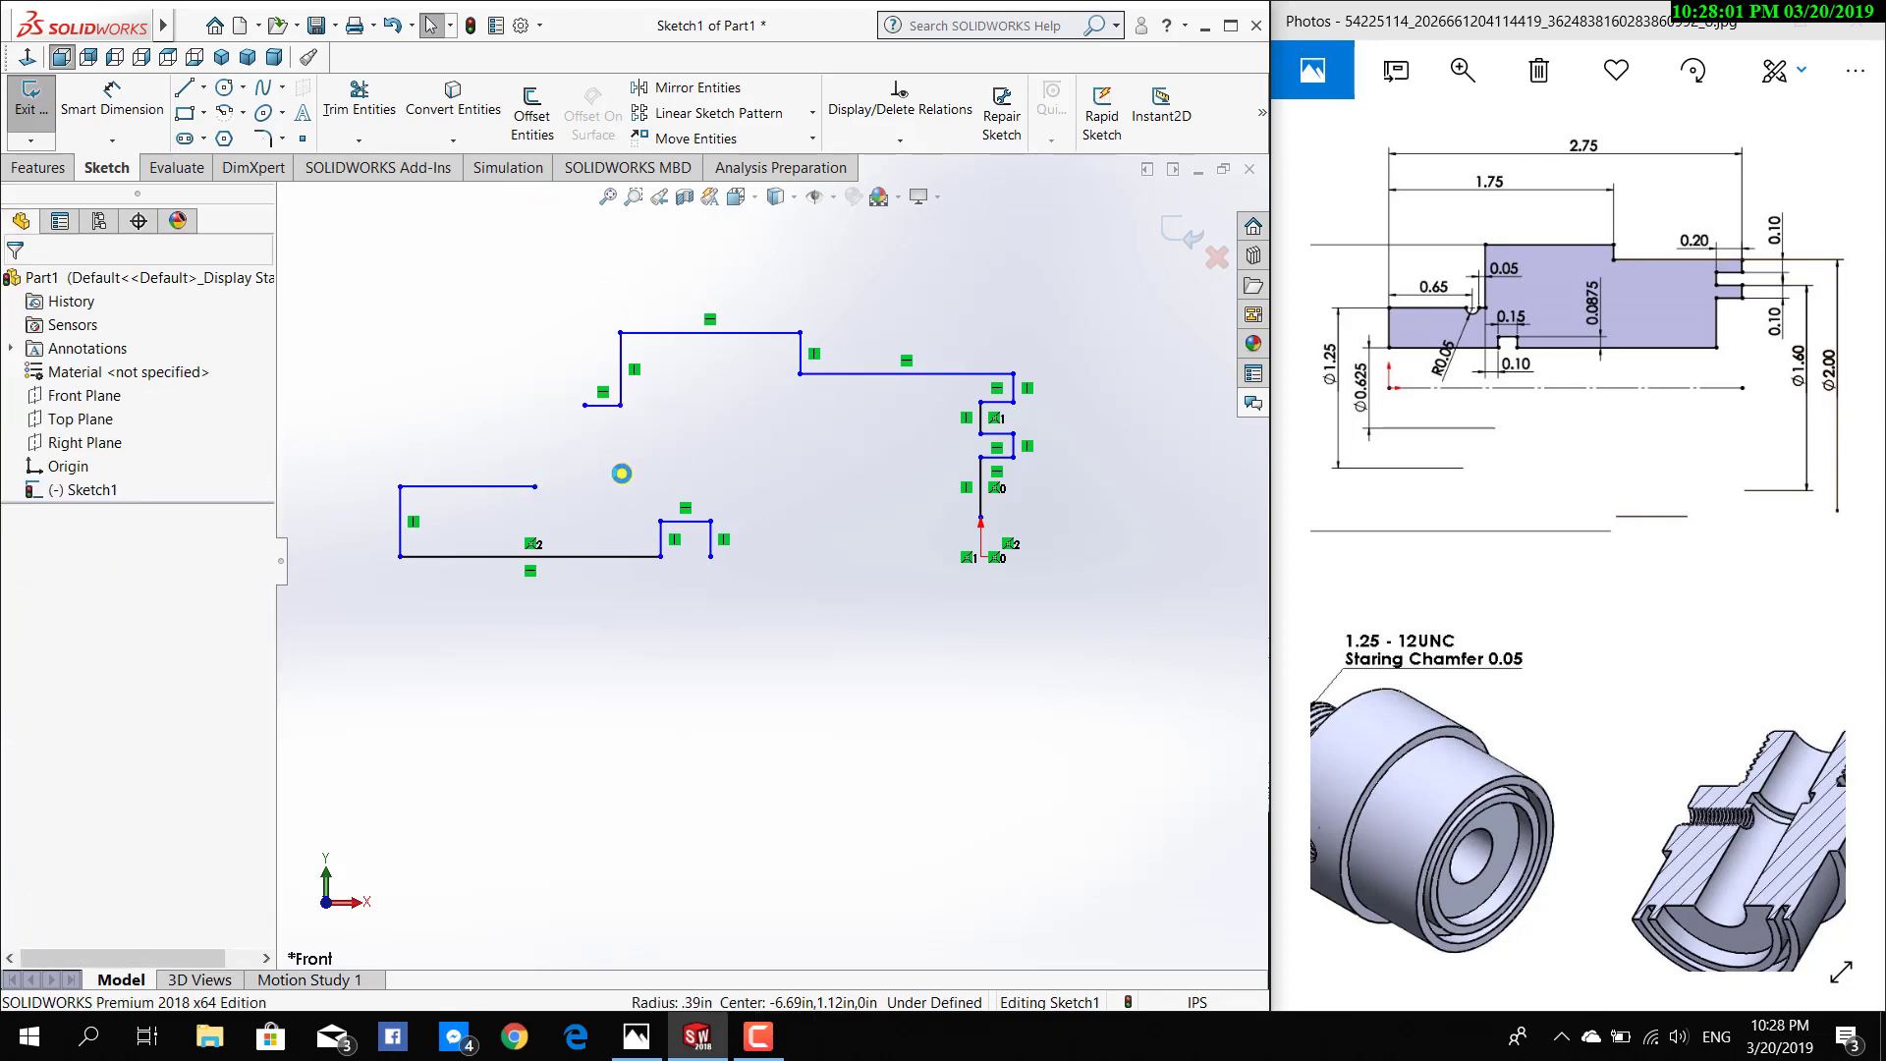
{"action": "left_click_drag", "start_coordinate": [498, 486], "coordinate": [495, 404]}
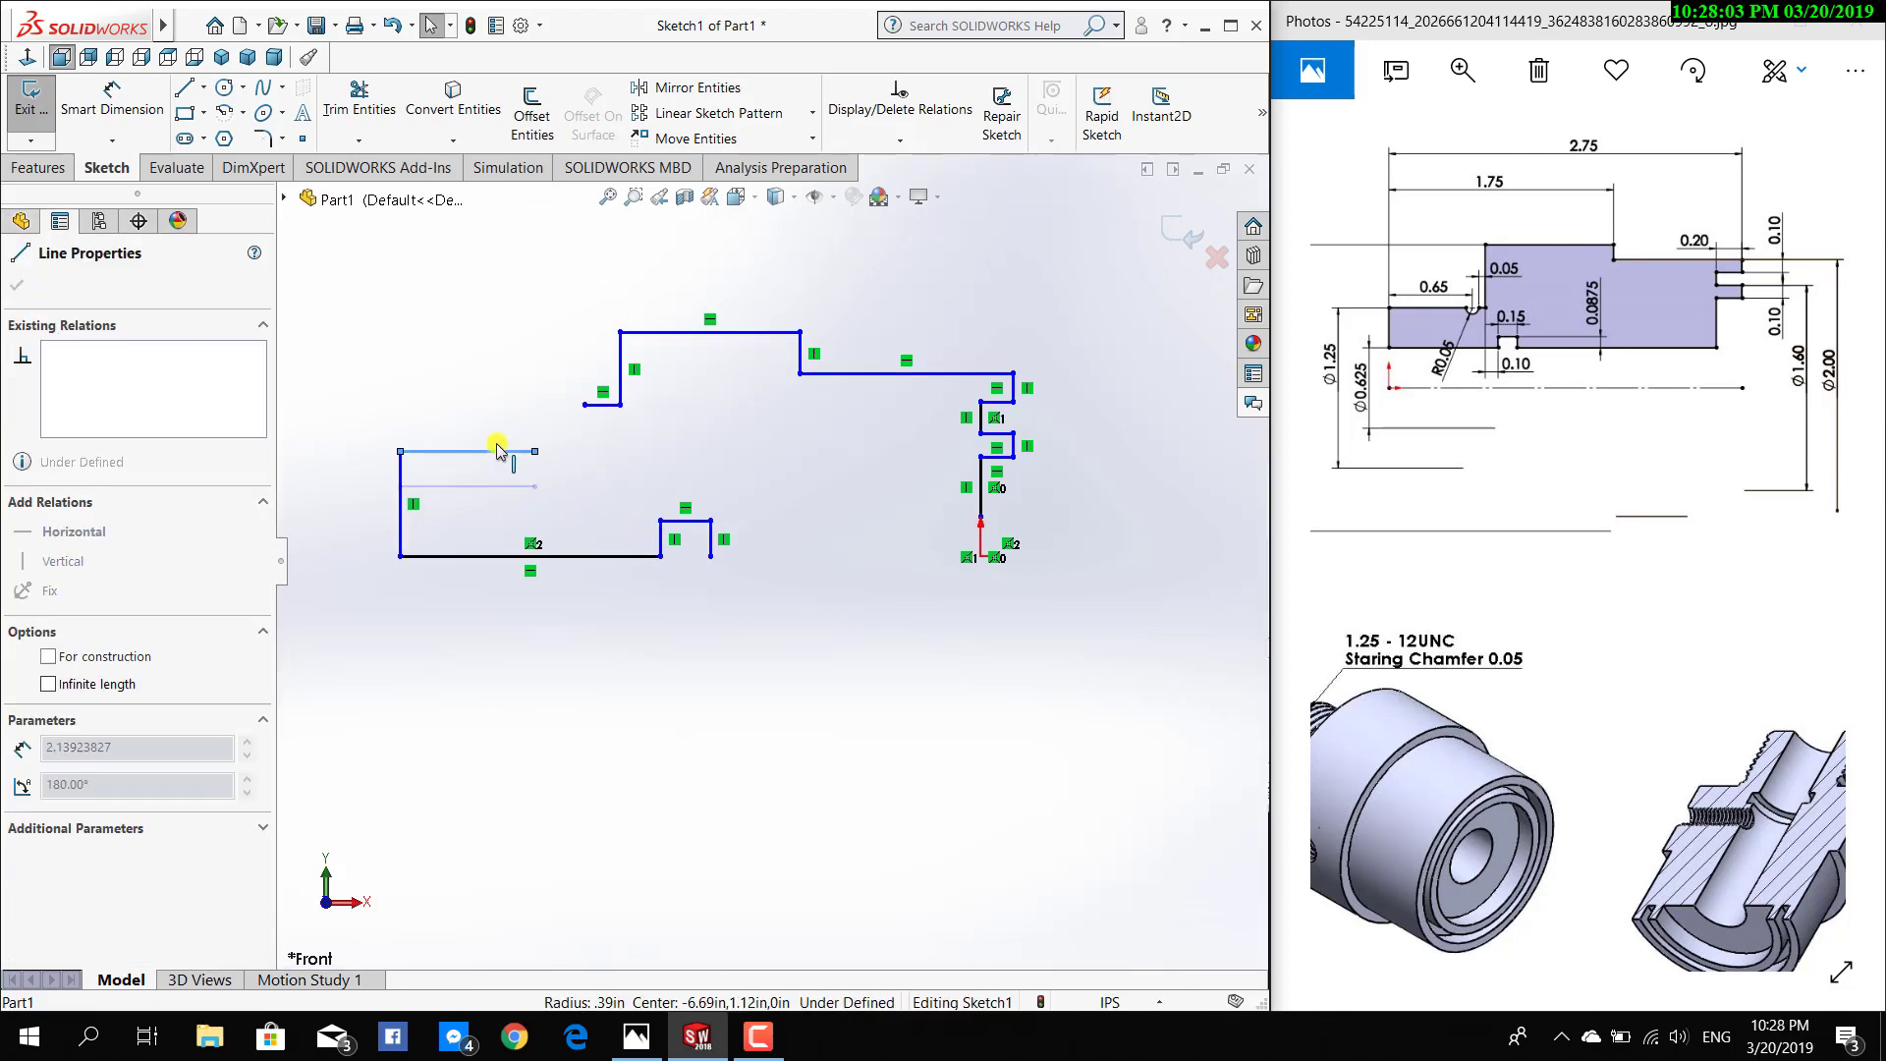
{"action": "left_click", "coordinate": [534, 531]}
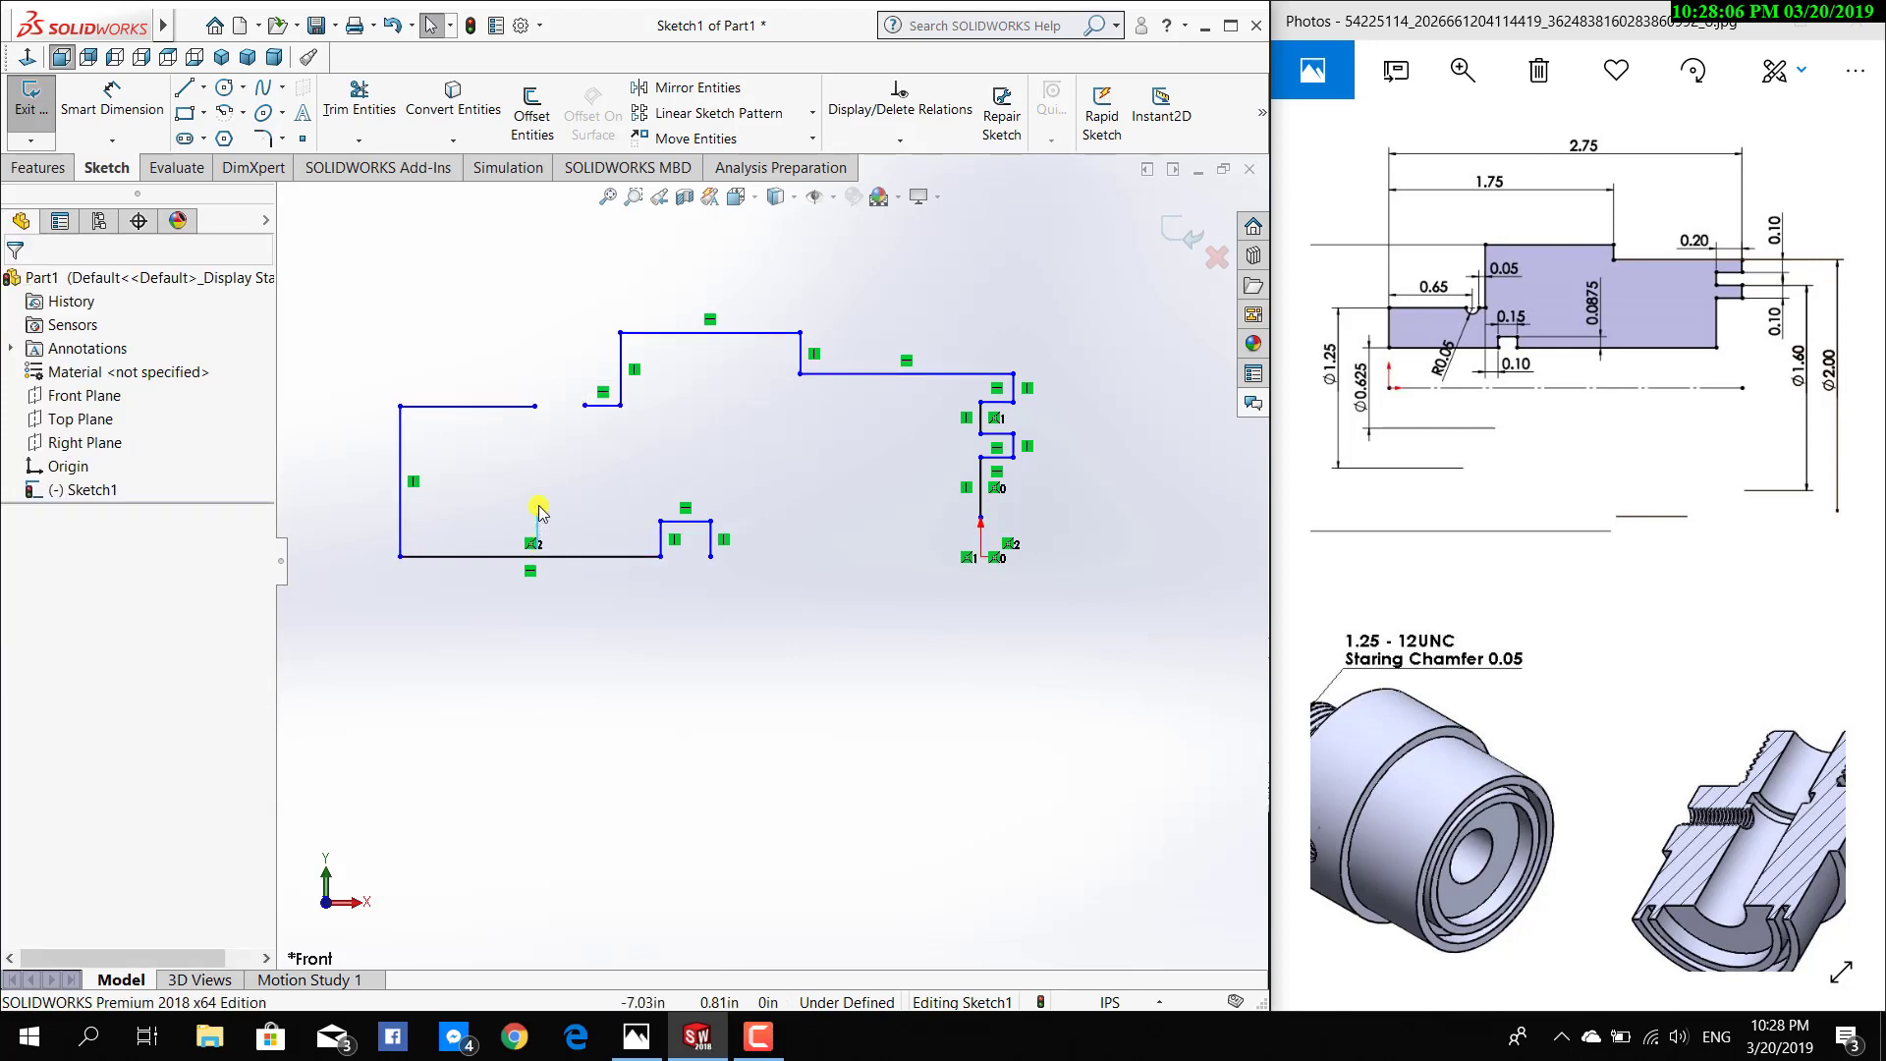
Delete the remaining bottom-left line and the small groove's three lines
{"action": "left_click", "coordinate": [571, 555]}
{"action": "left_click", "coordinate": [532, 579]}
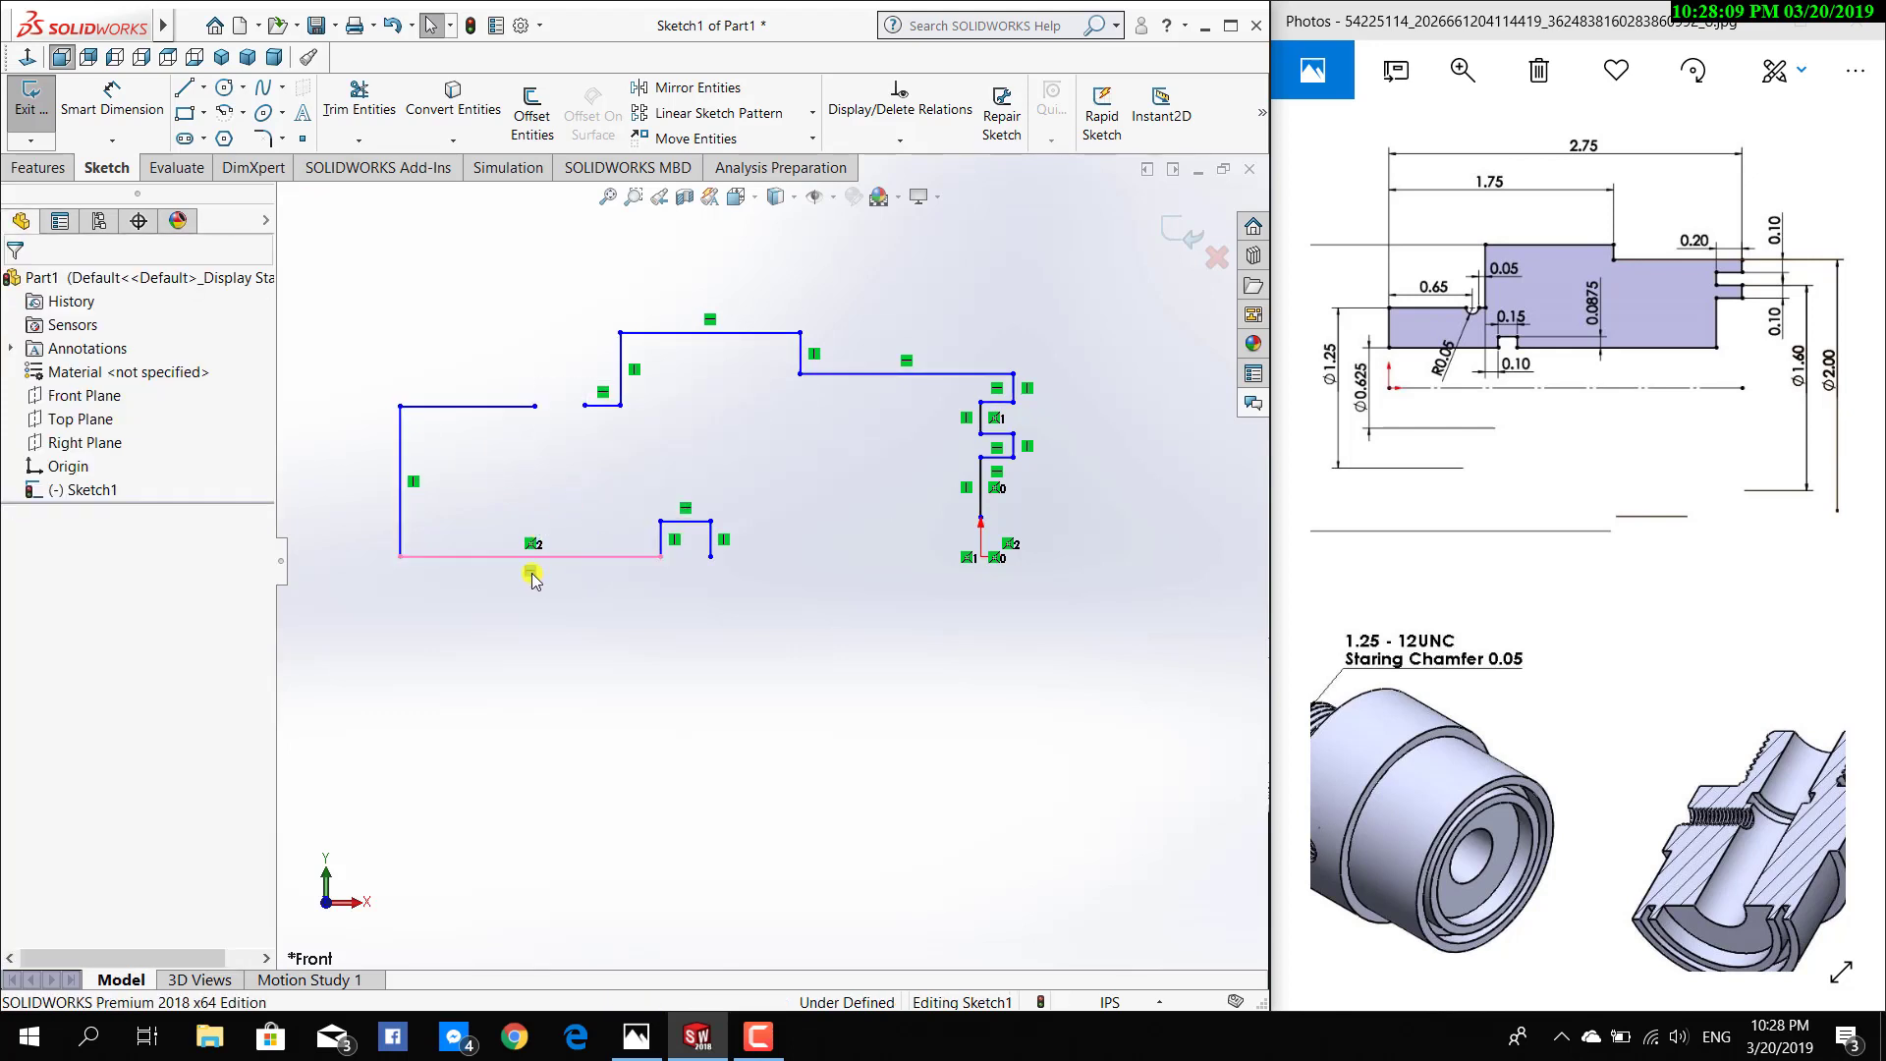
{"action": "left_click", "coordinate": [604, 557]}
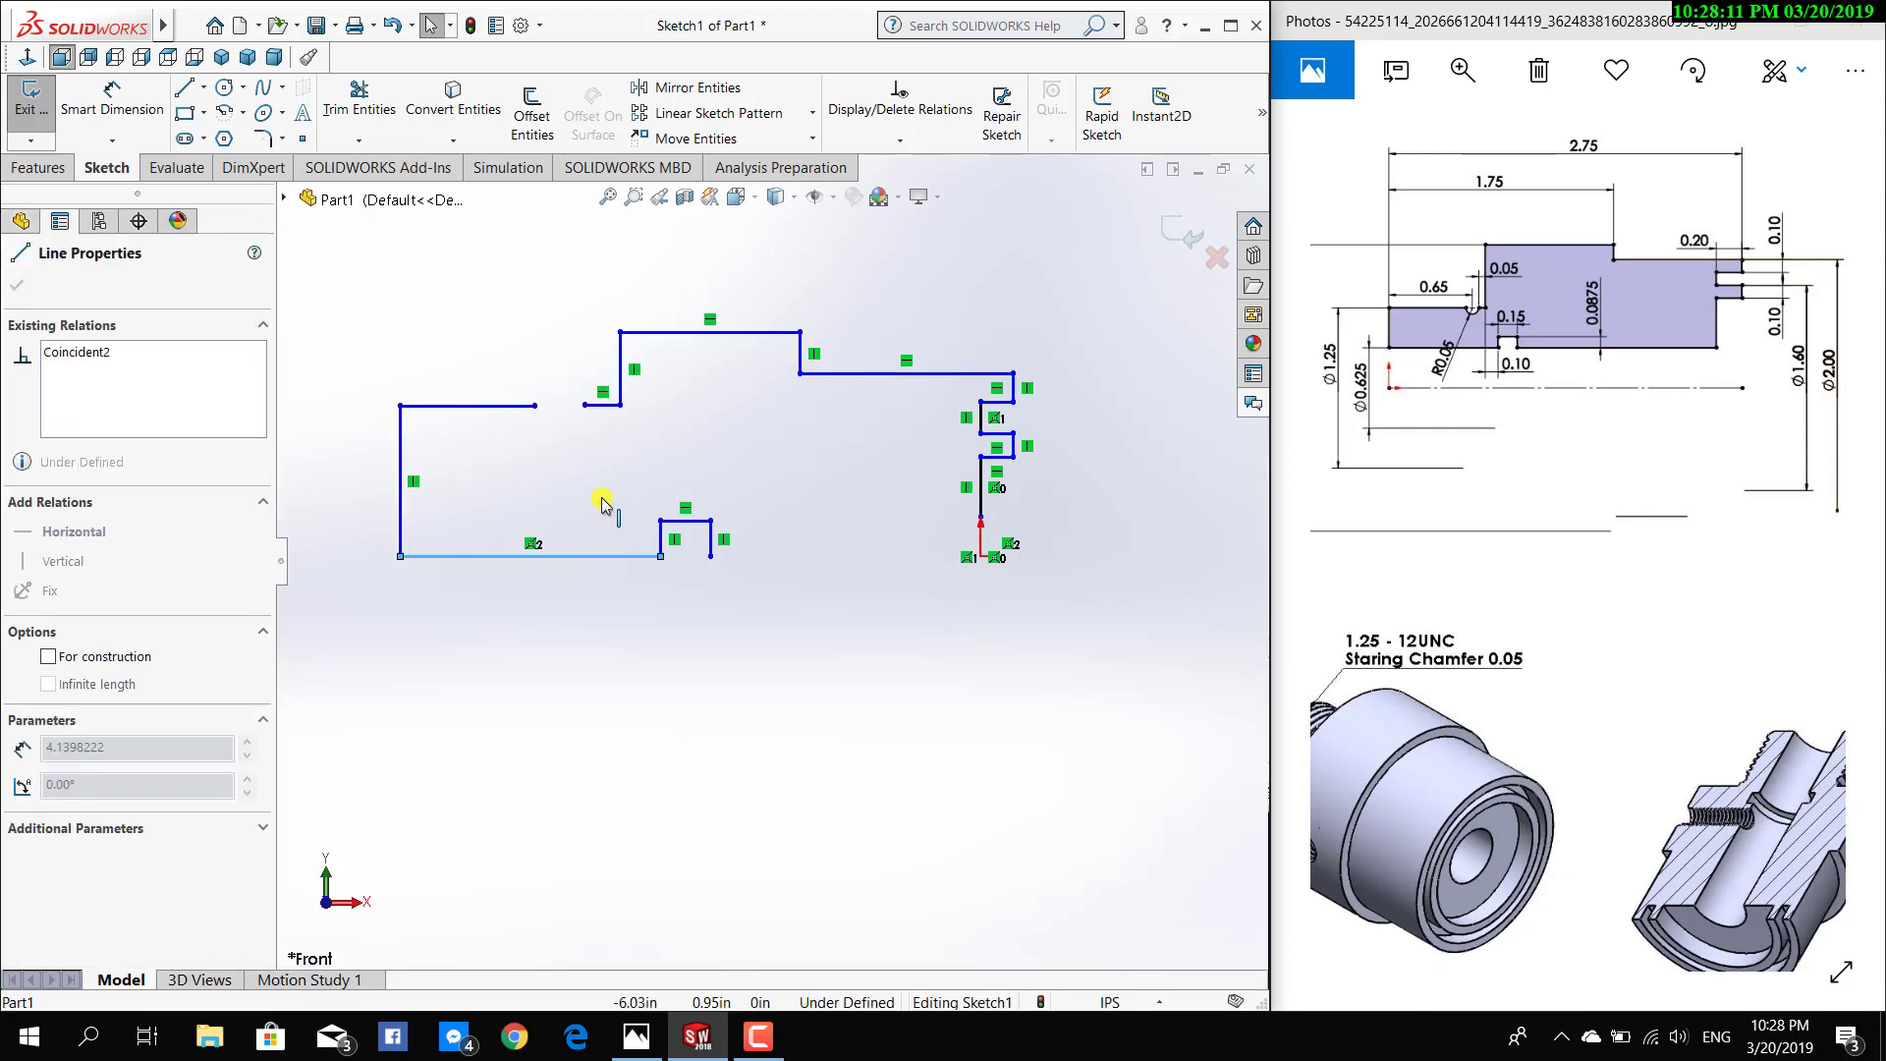
{"action": "key", "text": "Delete"}
{"action": "left_click", "coordinate": [711, 541]}
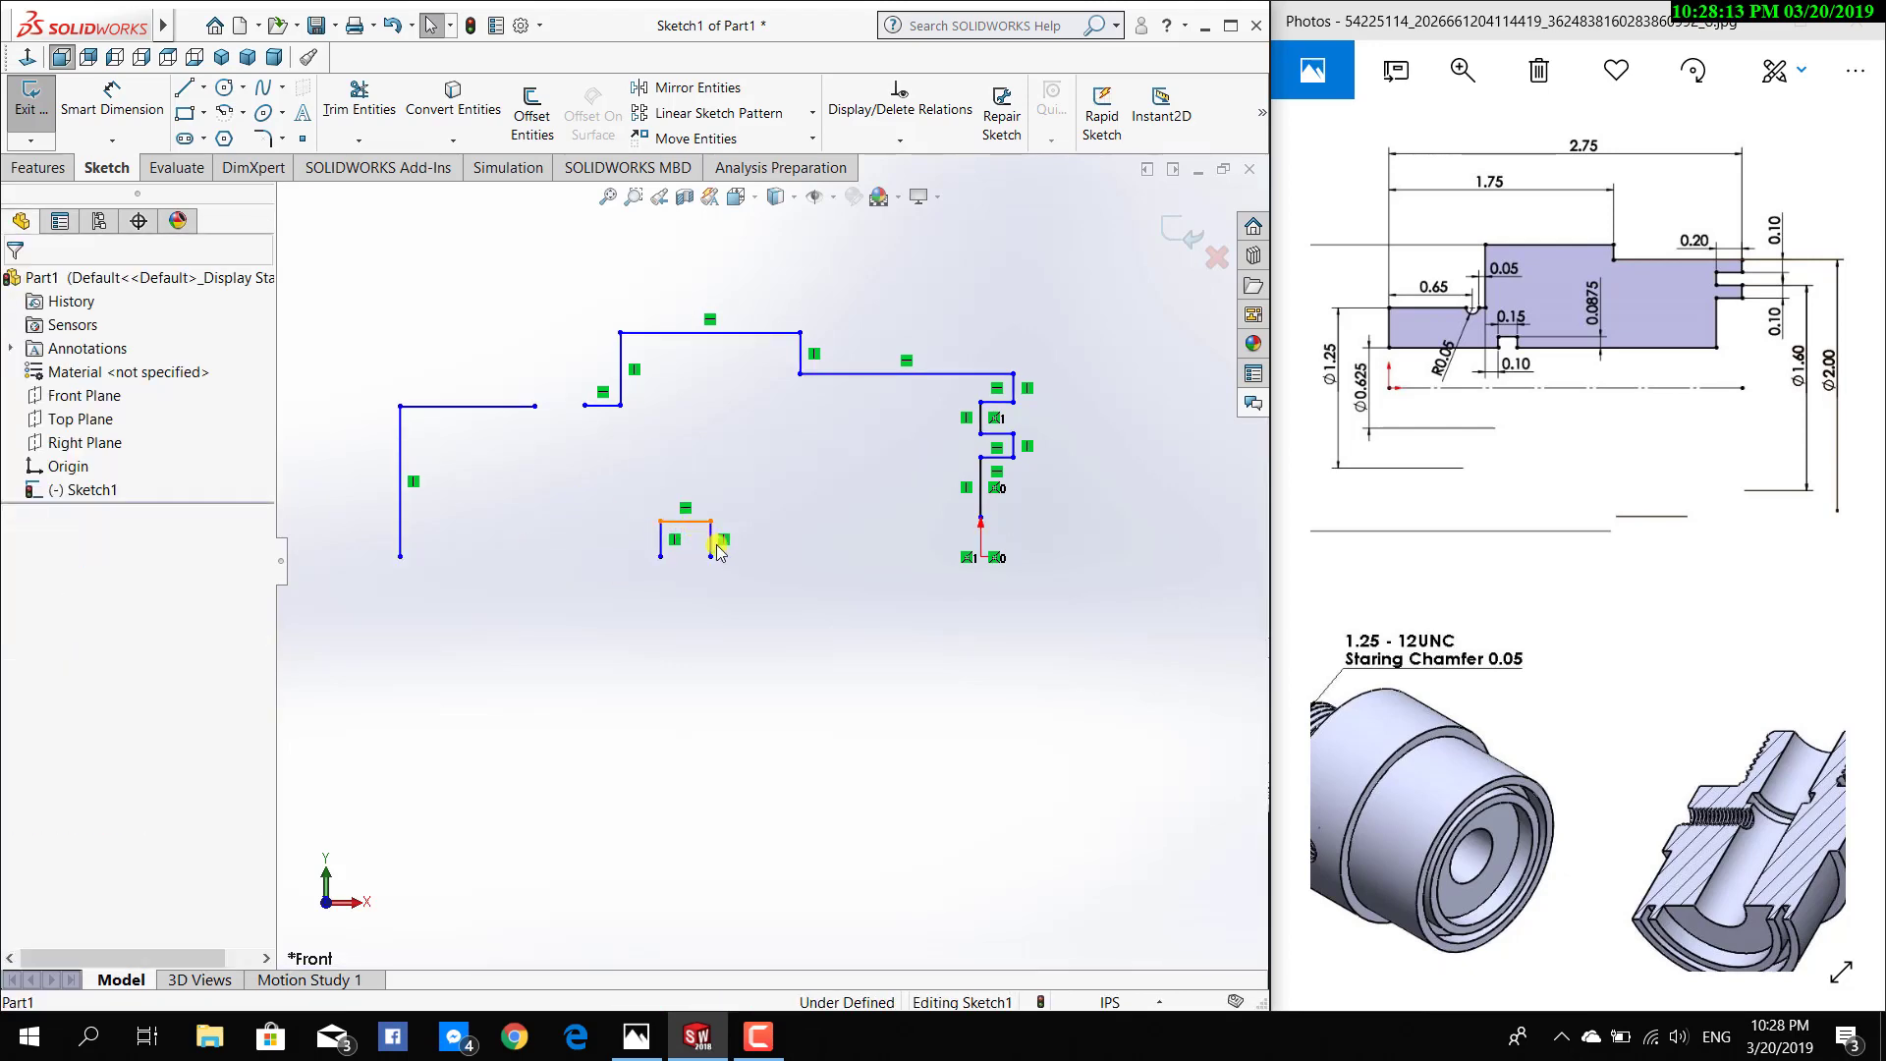
{"action": "key", "text": "Delete"}
{"action": "left_click", "coordinate": [685, 521]}
{"action": "key", "text": "Delete"}
{"action": "left_click", "coordinate": [657, 546]}
{"action": "key", "text": "Delete"}
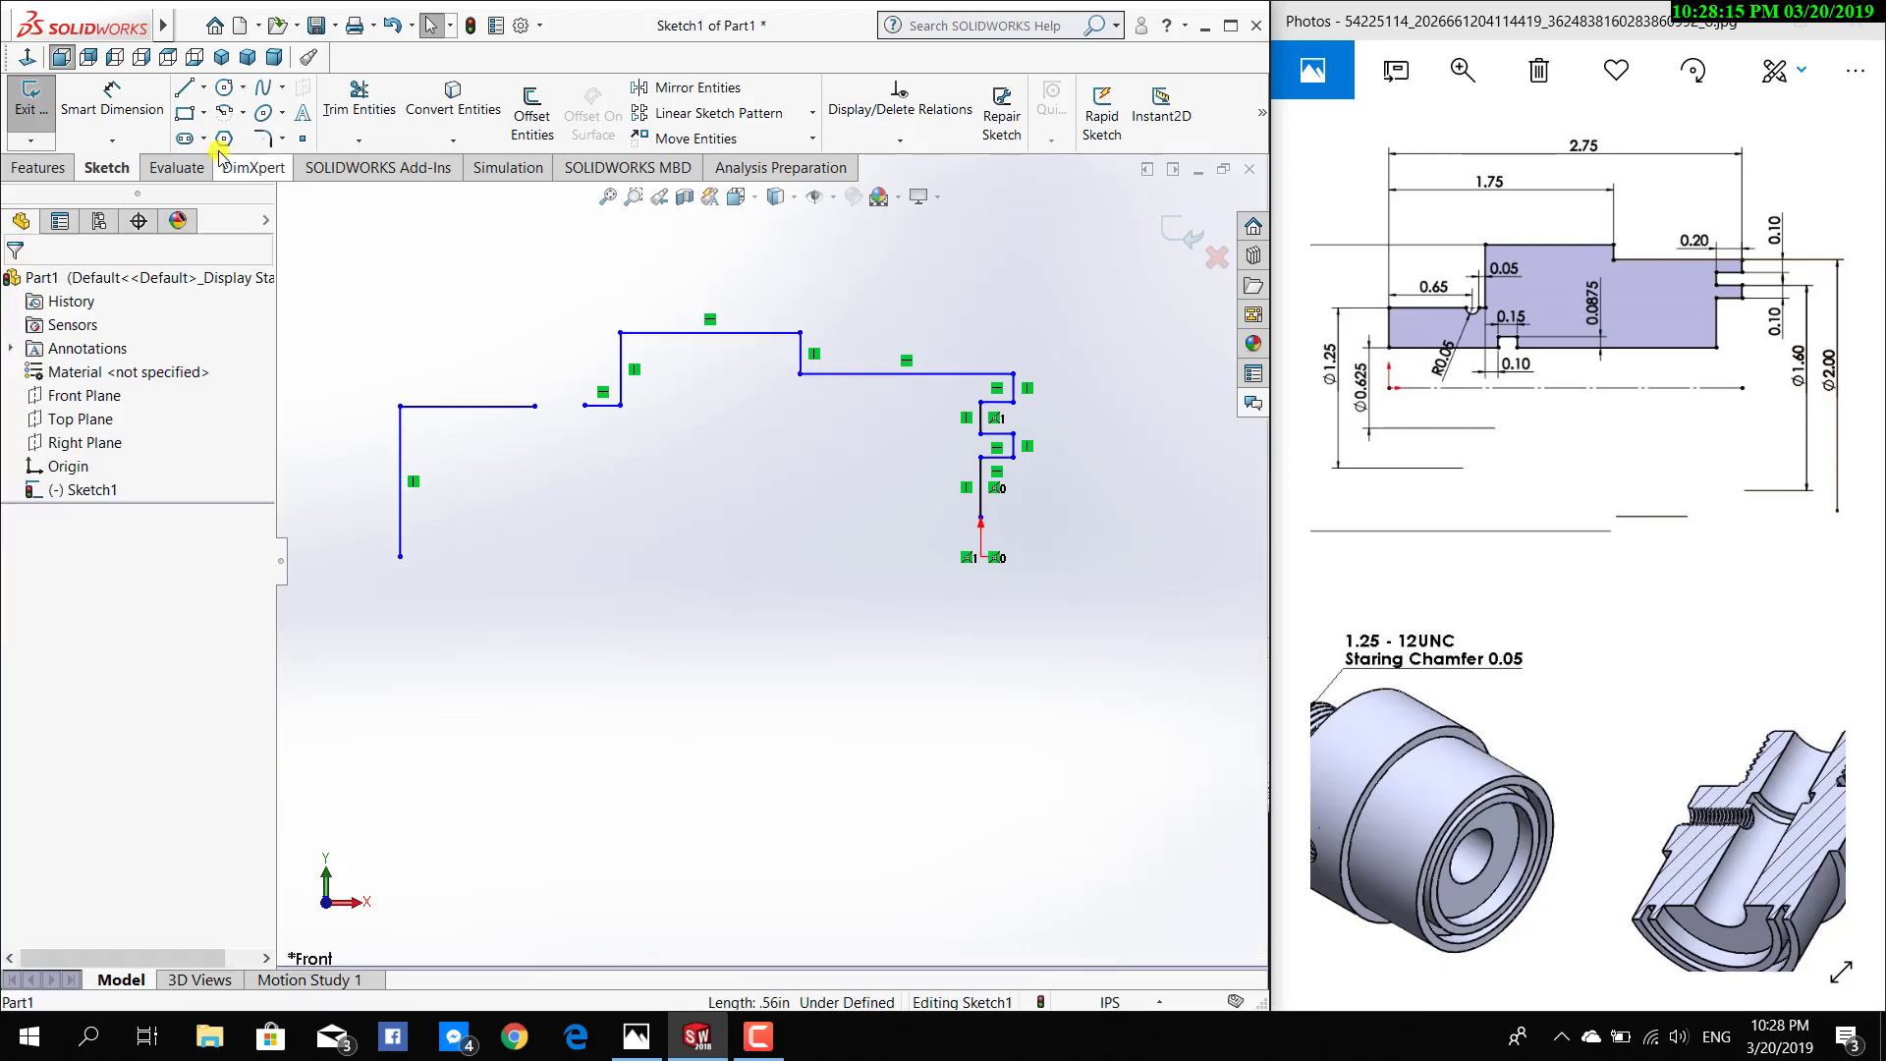
{"action": "left_click", "coordinate": [184, 87]}
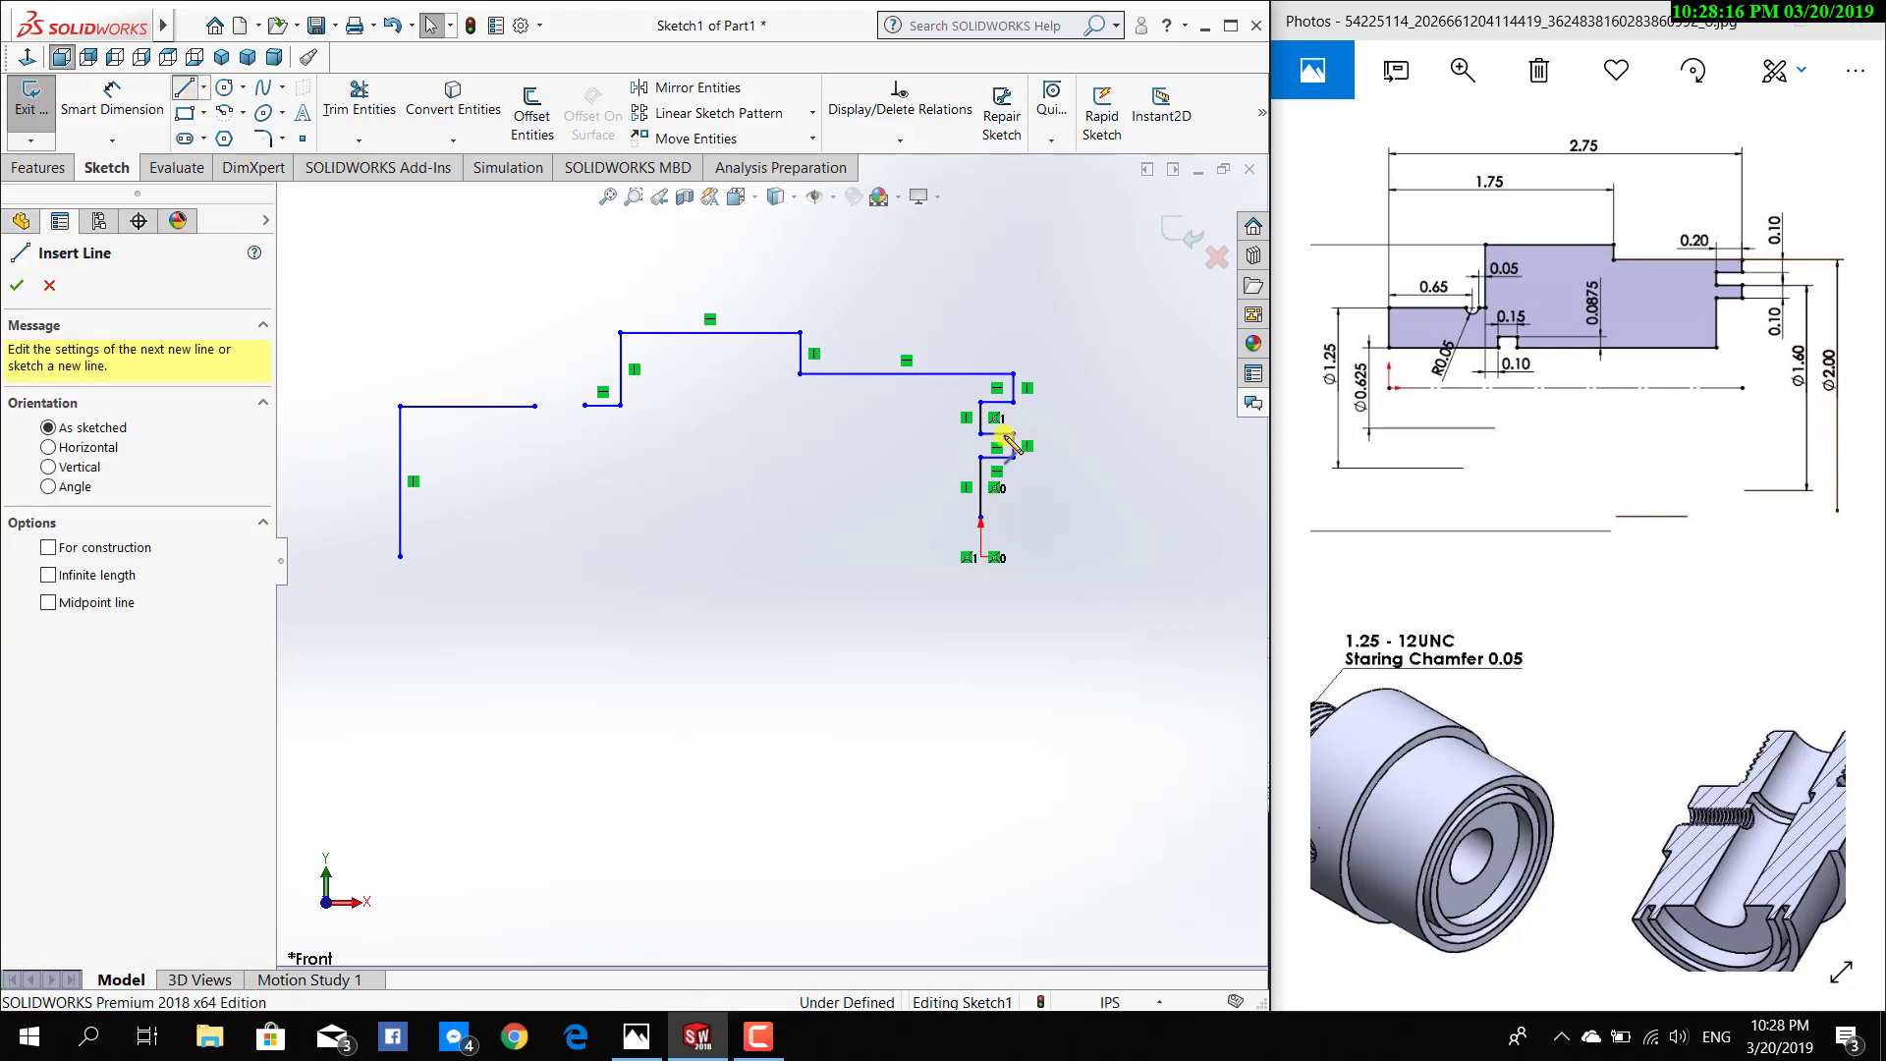
Redraw the bottom edge from the right vertical to the left side with a small groove
{"action": "left_click", "coordinate": [980, 516]}
{"action": "left_click", "coordinate": [682, 516]}
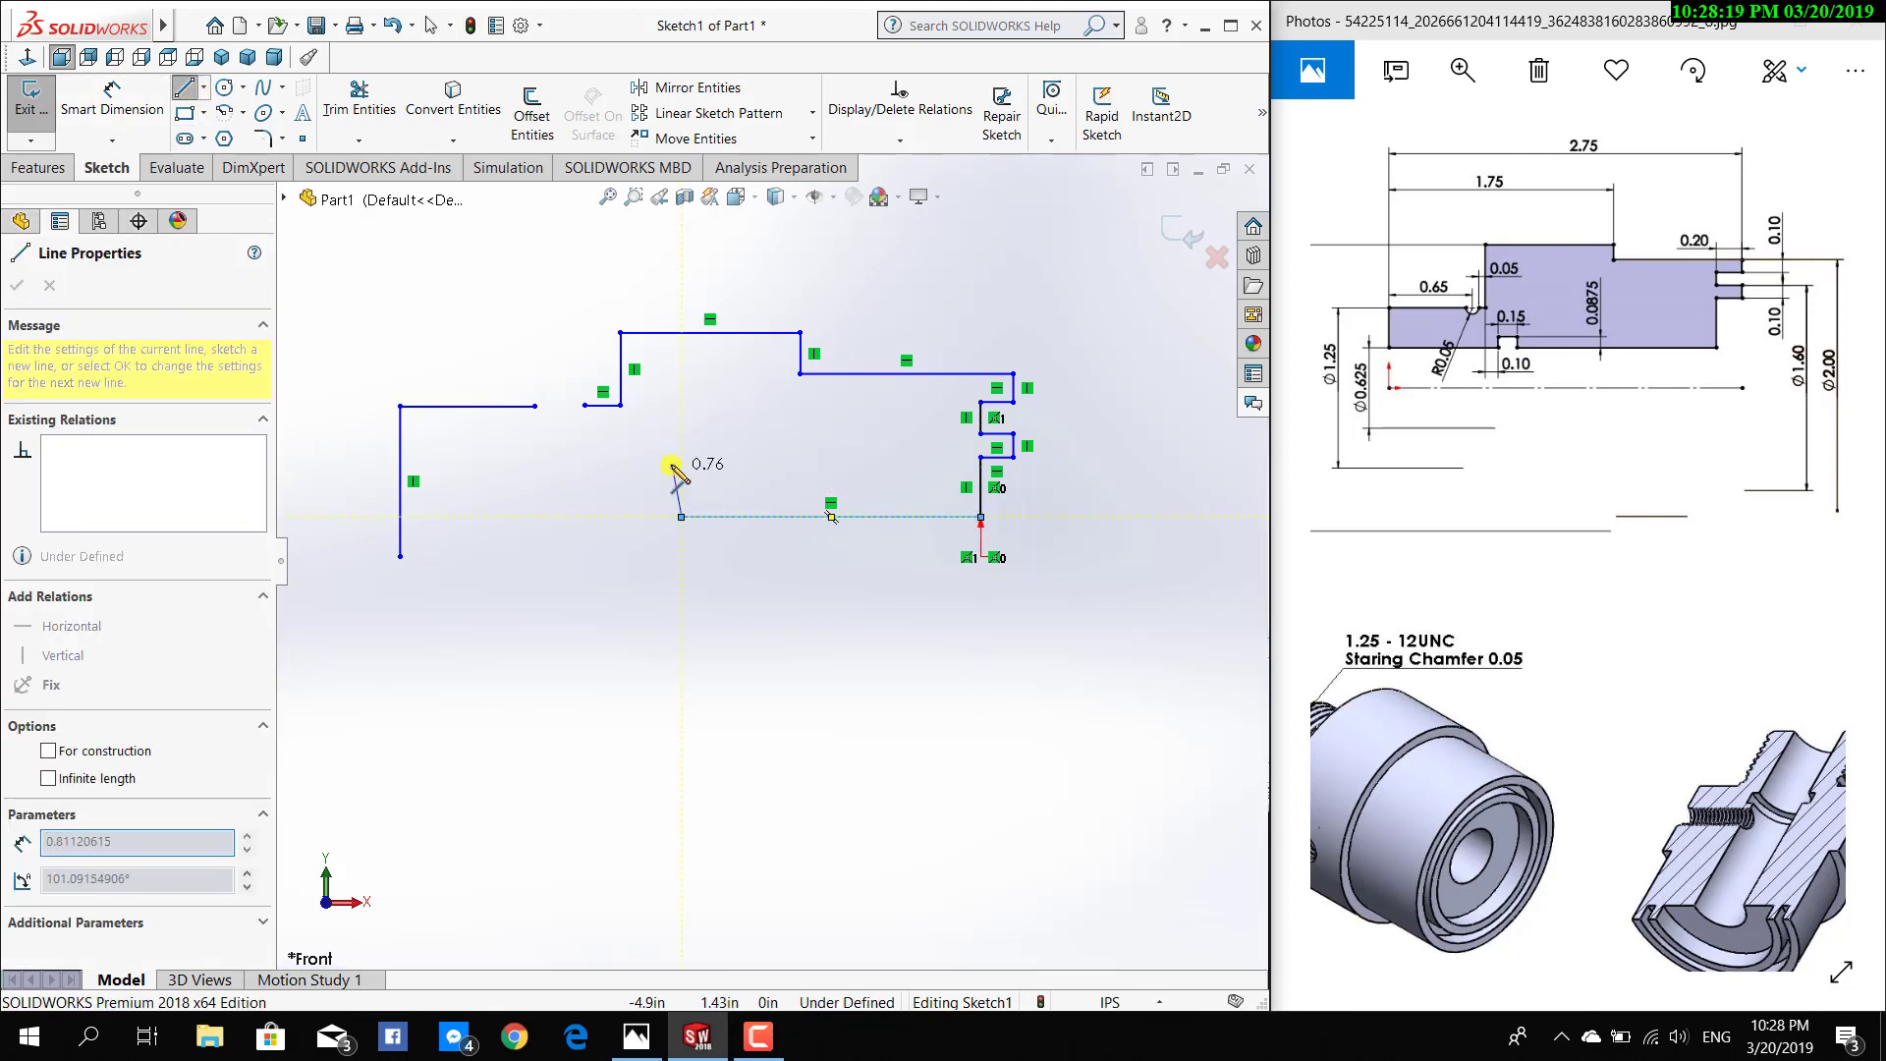
{"action": "left_click", "coordinate": [682, 486]}
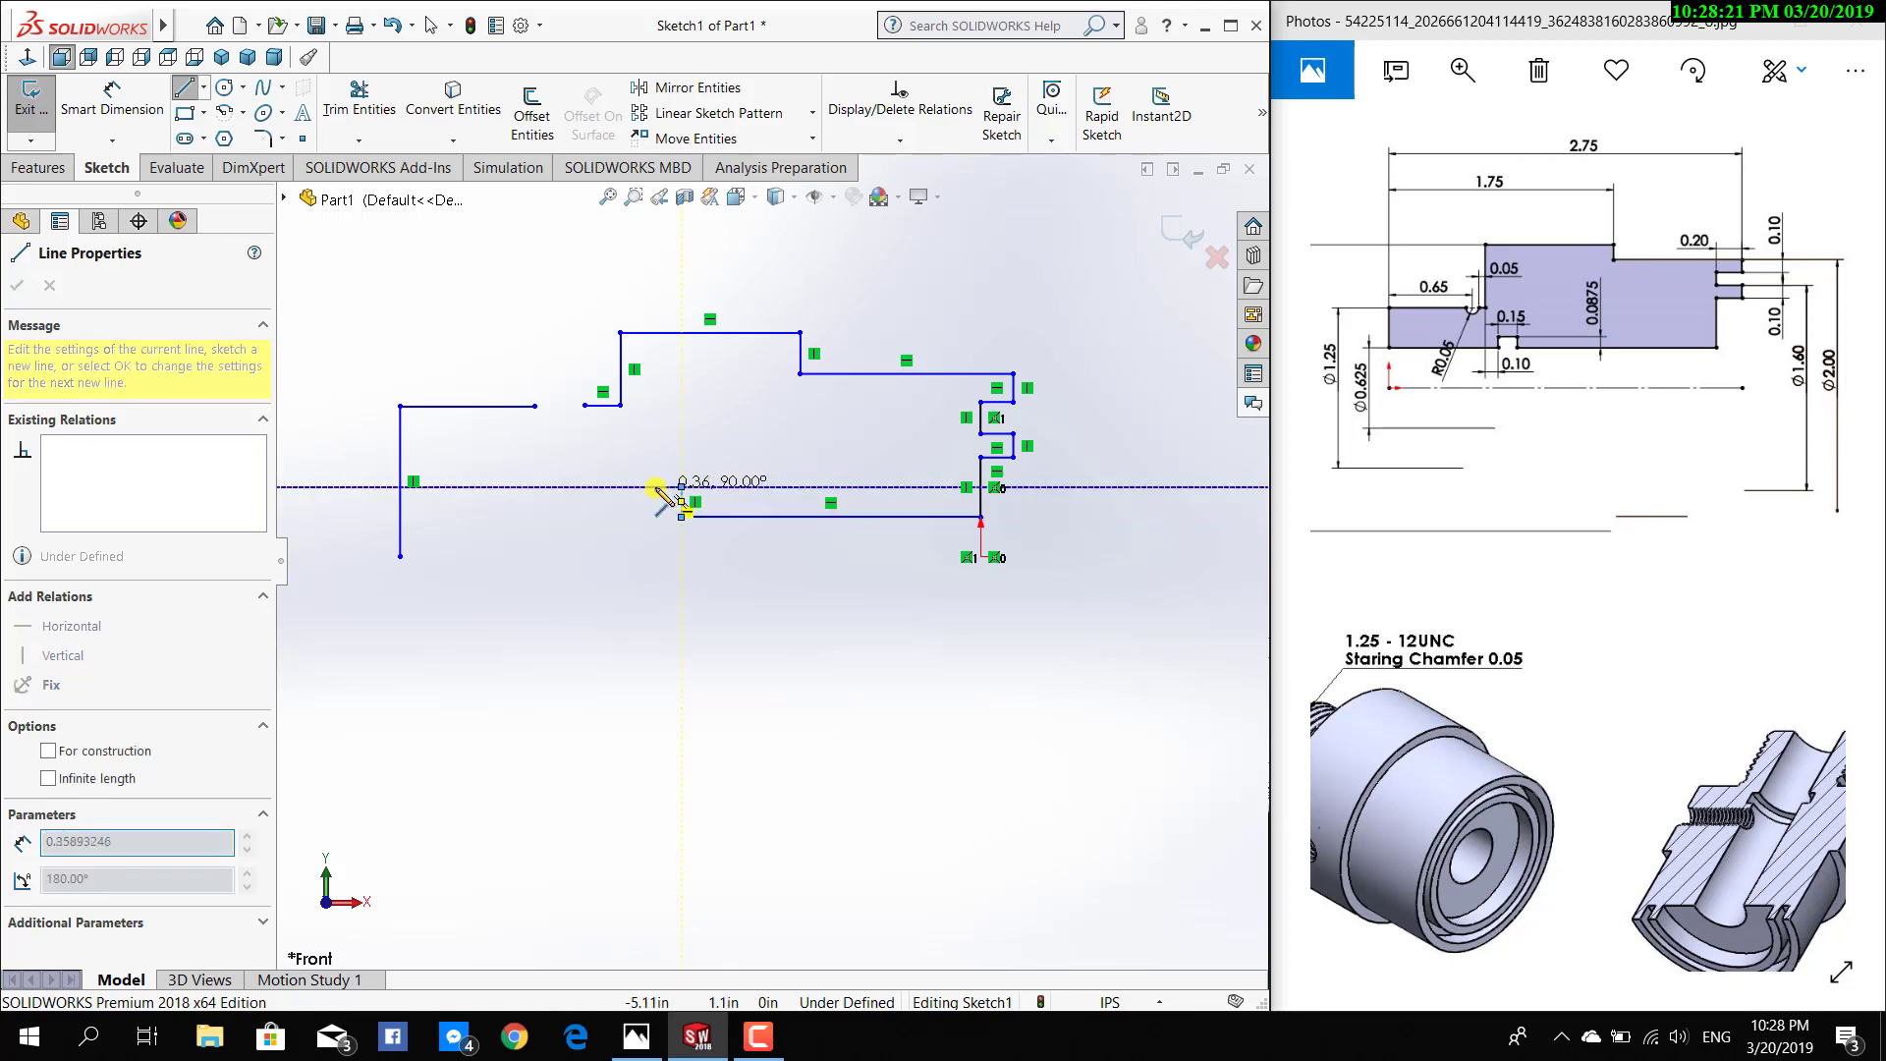
{"action": "left_click", "coordinate": [640, 487]}
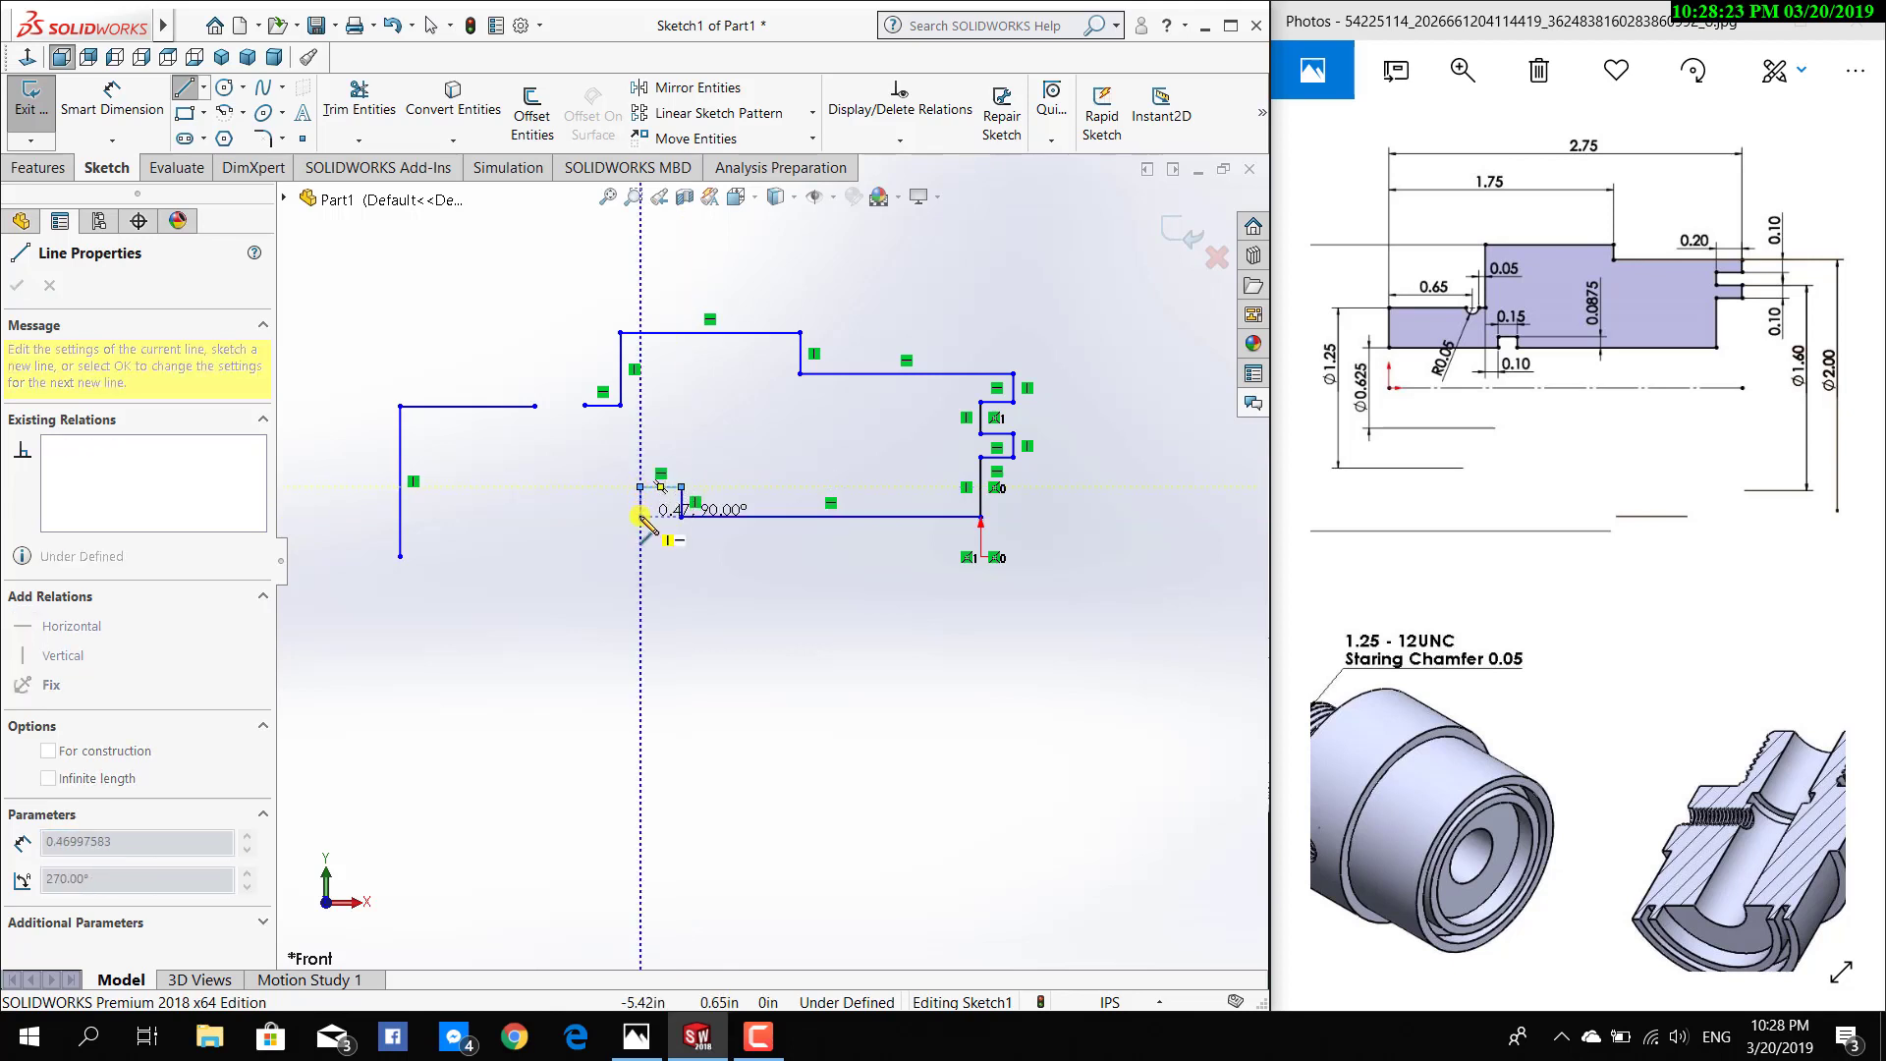
{"action": "left_click", "coordinate": [640, 516]}
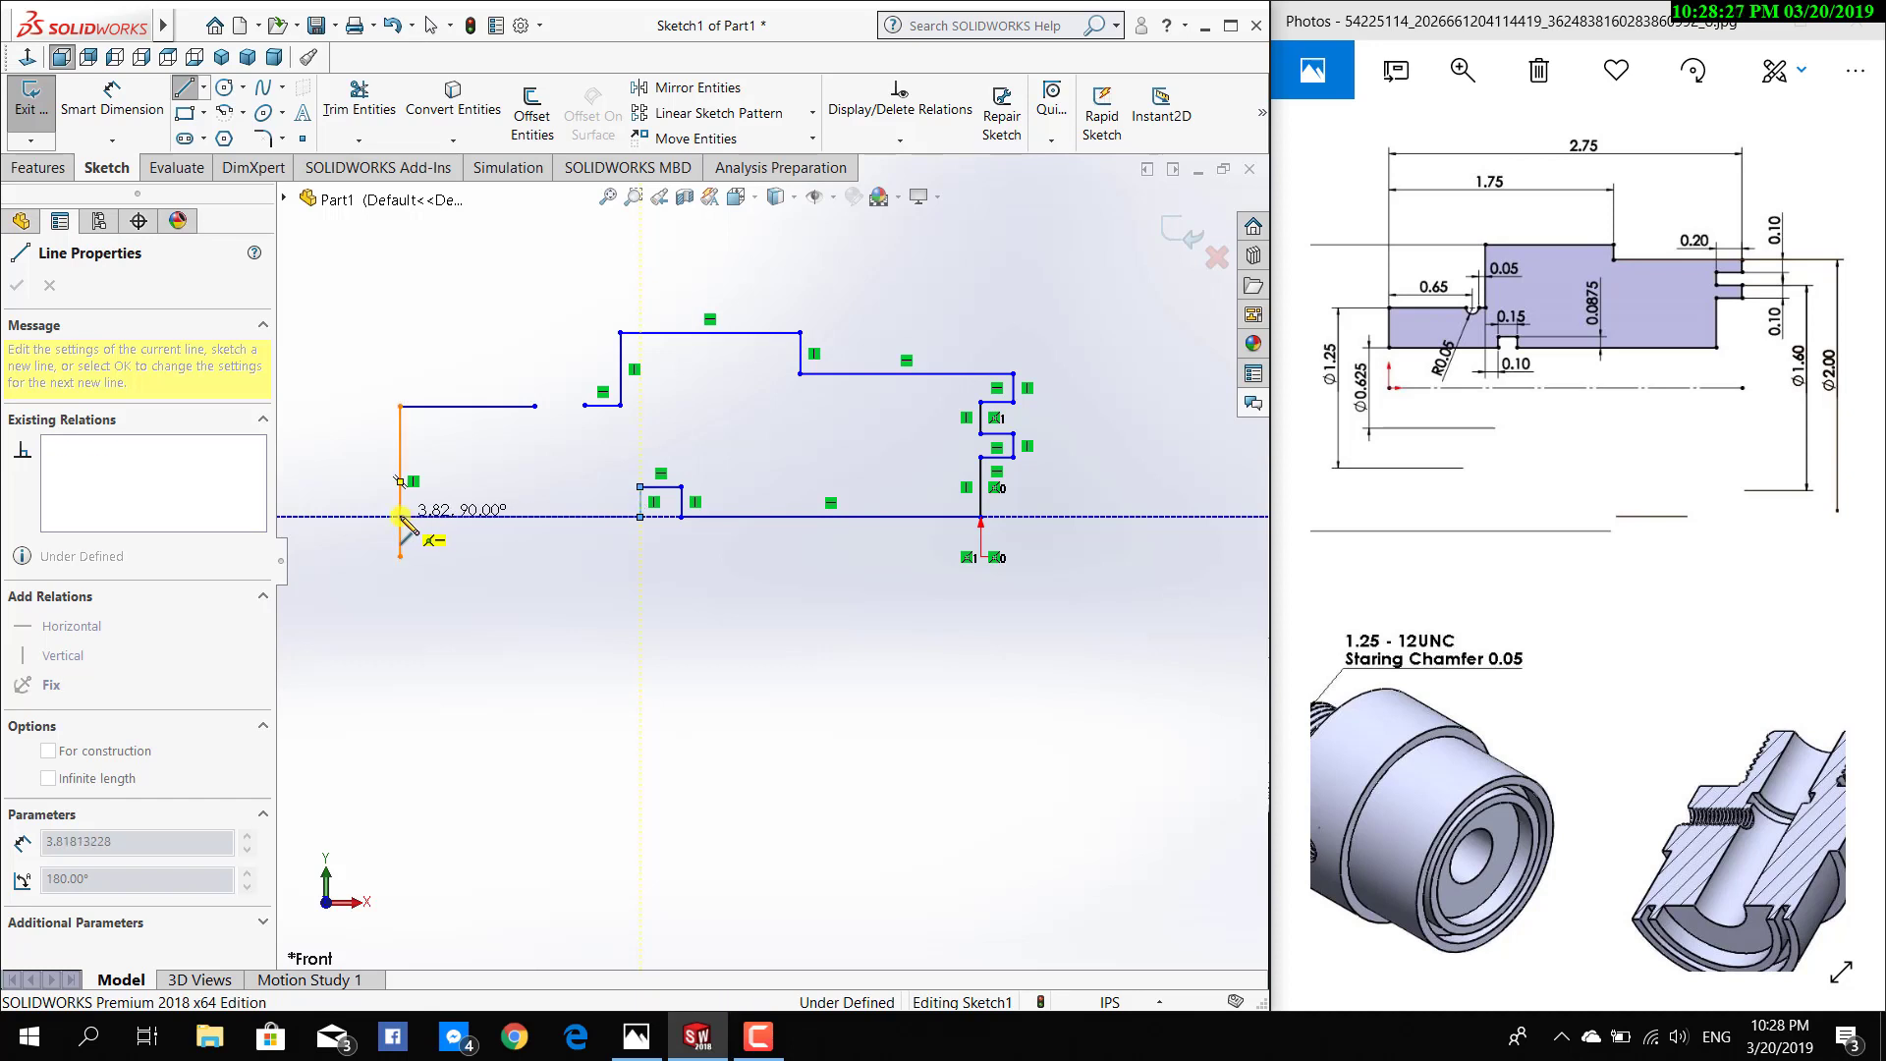
{"action": "left_click", "coordinate": [400, 516]}
{"action": "key", "text": "Escape"}
Trim the stub below the bottom-left corner and add a centre-point semicircle across the neck gap
{"action": "left_click", "coordinate": [359, 98]}
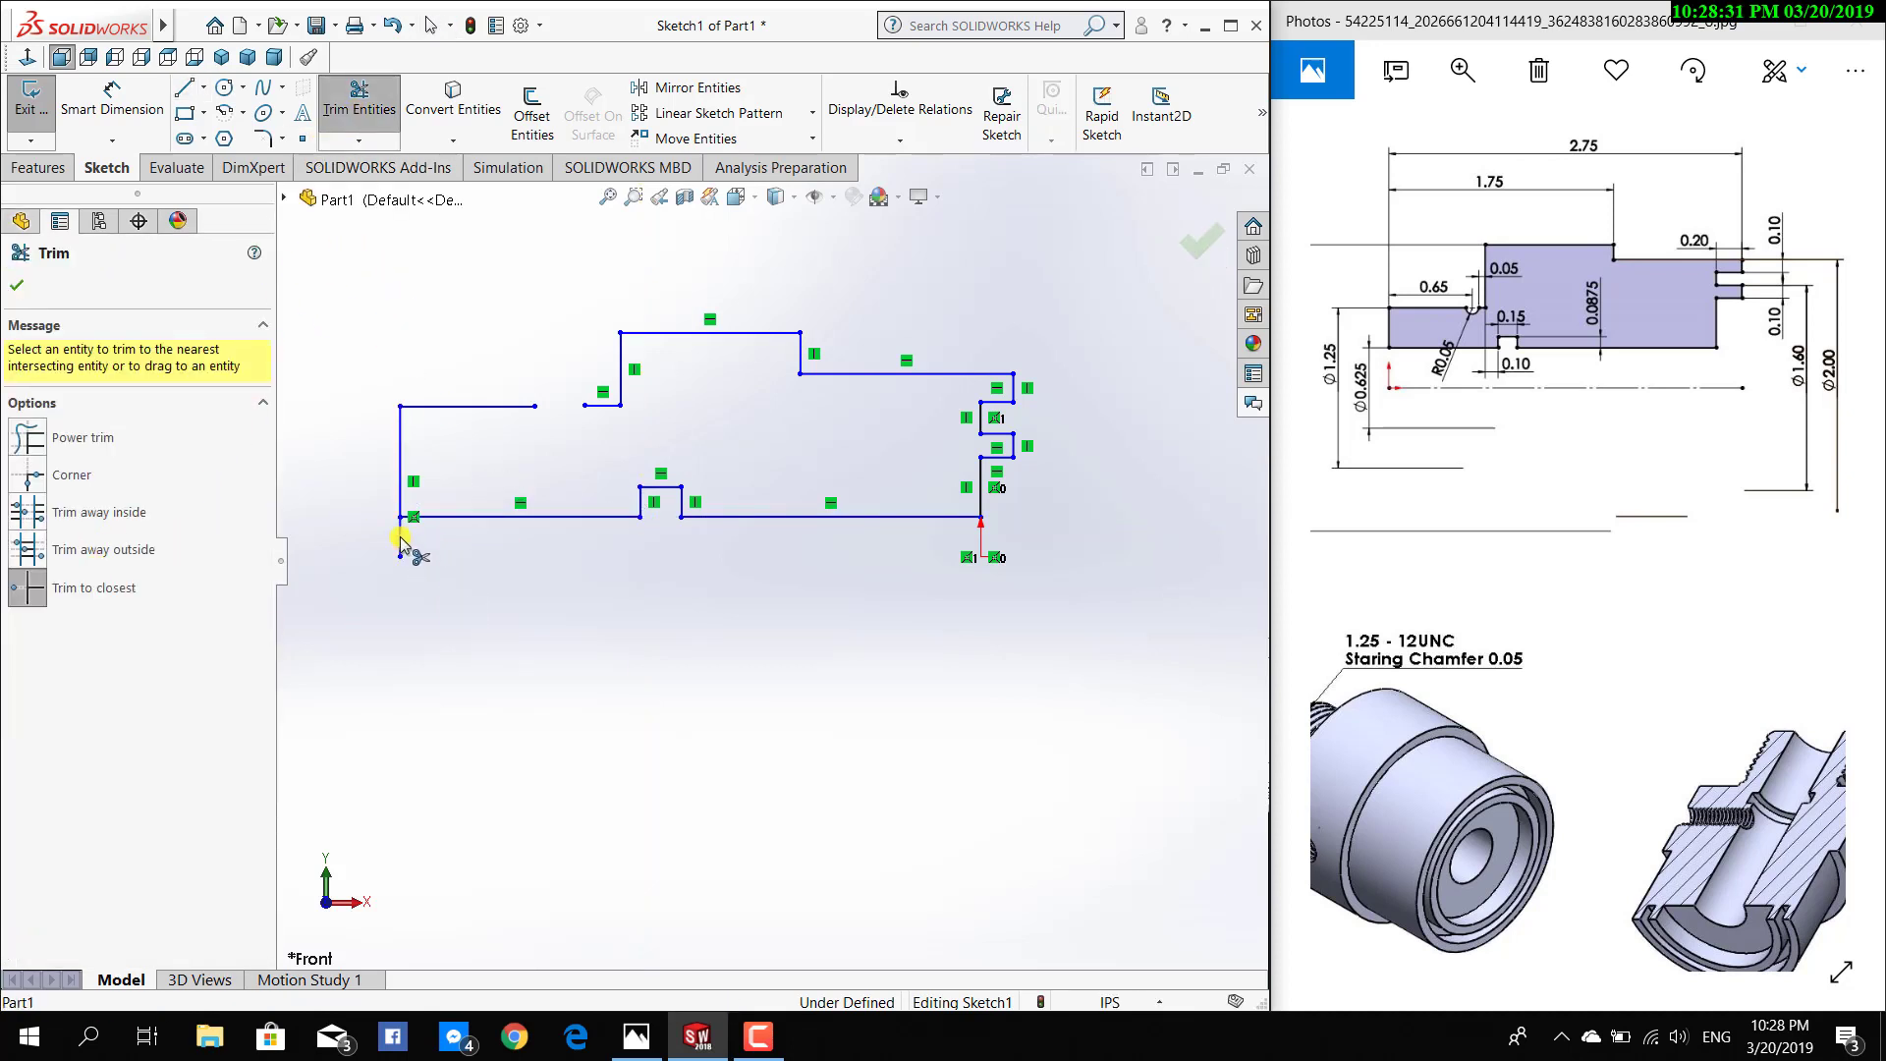
{"action": "left_click", "coordinate": [401, 539]}
{"action": "key", "text": "Escape"}
{"action": "left_click", "coordinate": [224, 111]}
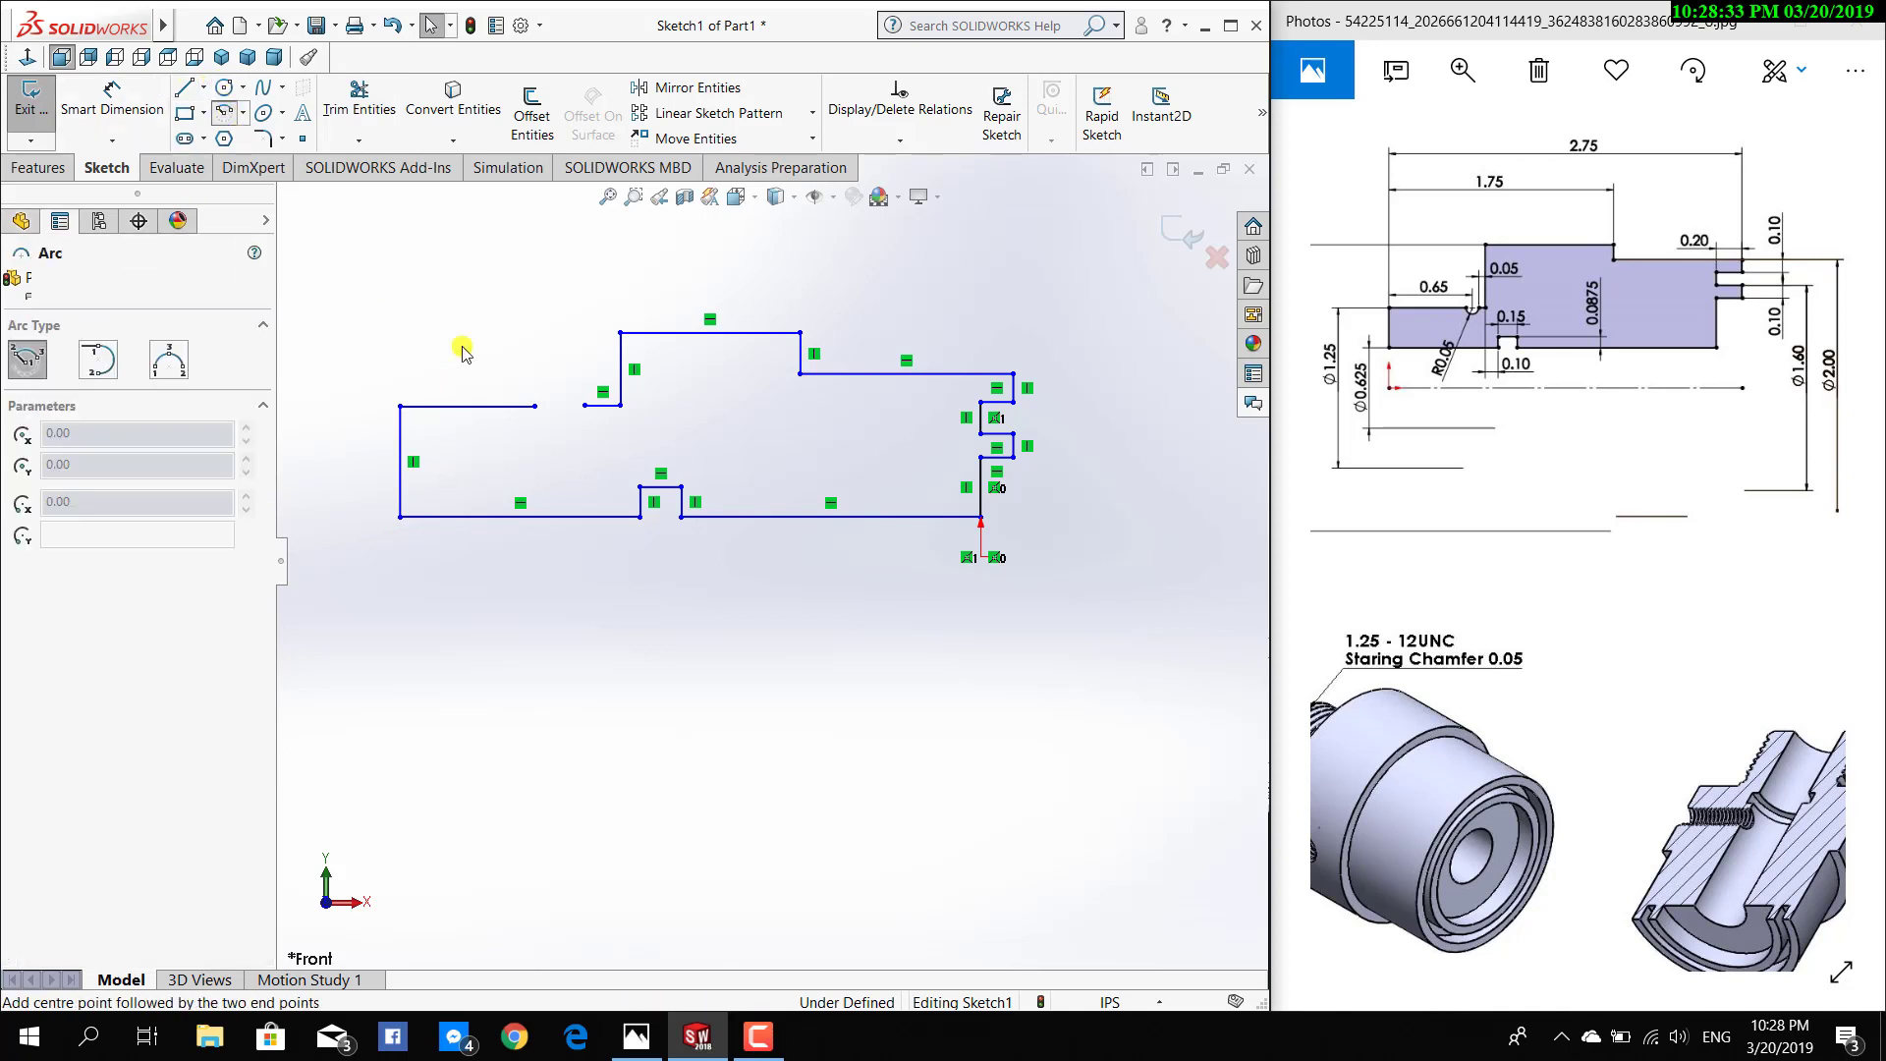
{"action": "left_click", "coordinate": [555, 405]}
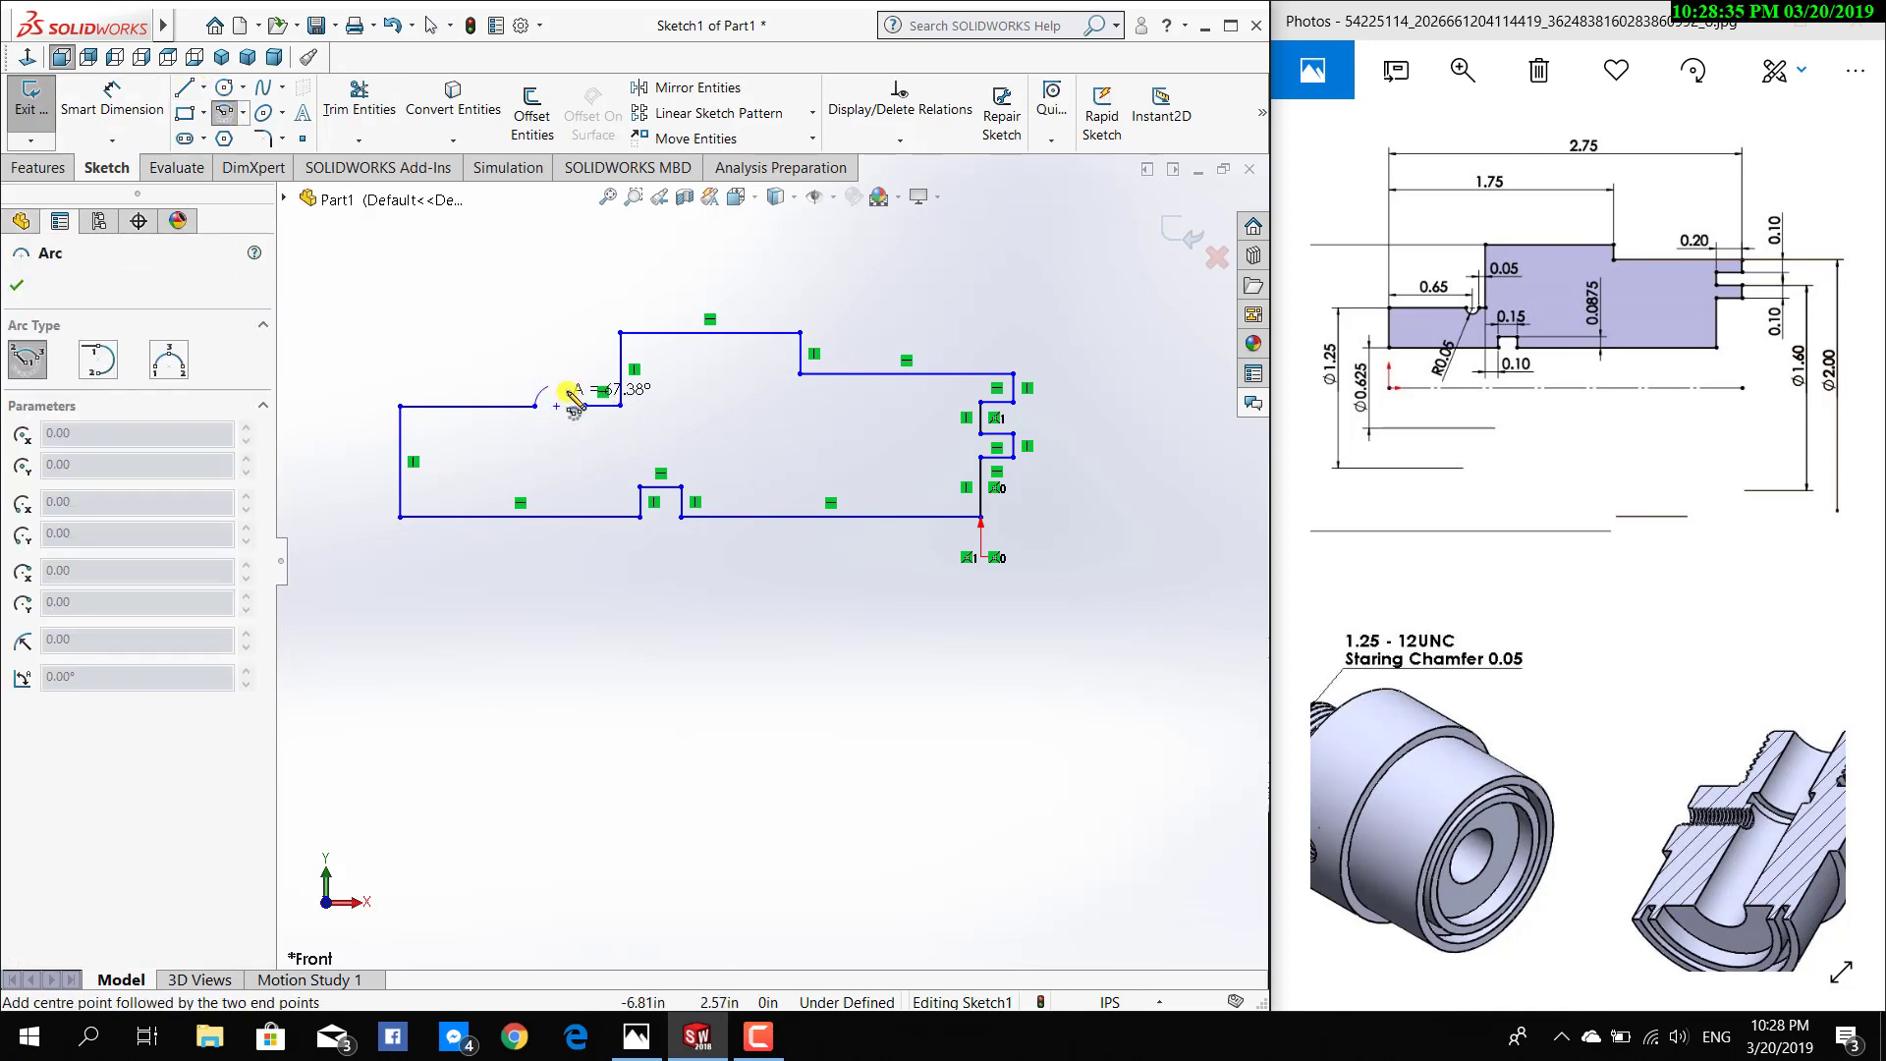
{"action": "left_click", "coordinate": [535, 406]}
{"action": "left_click", "coordinate": [580, 405]}
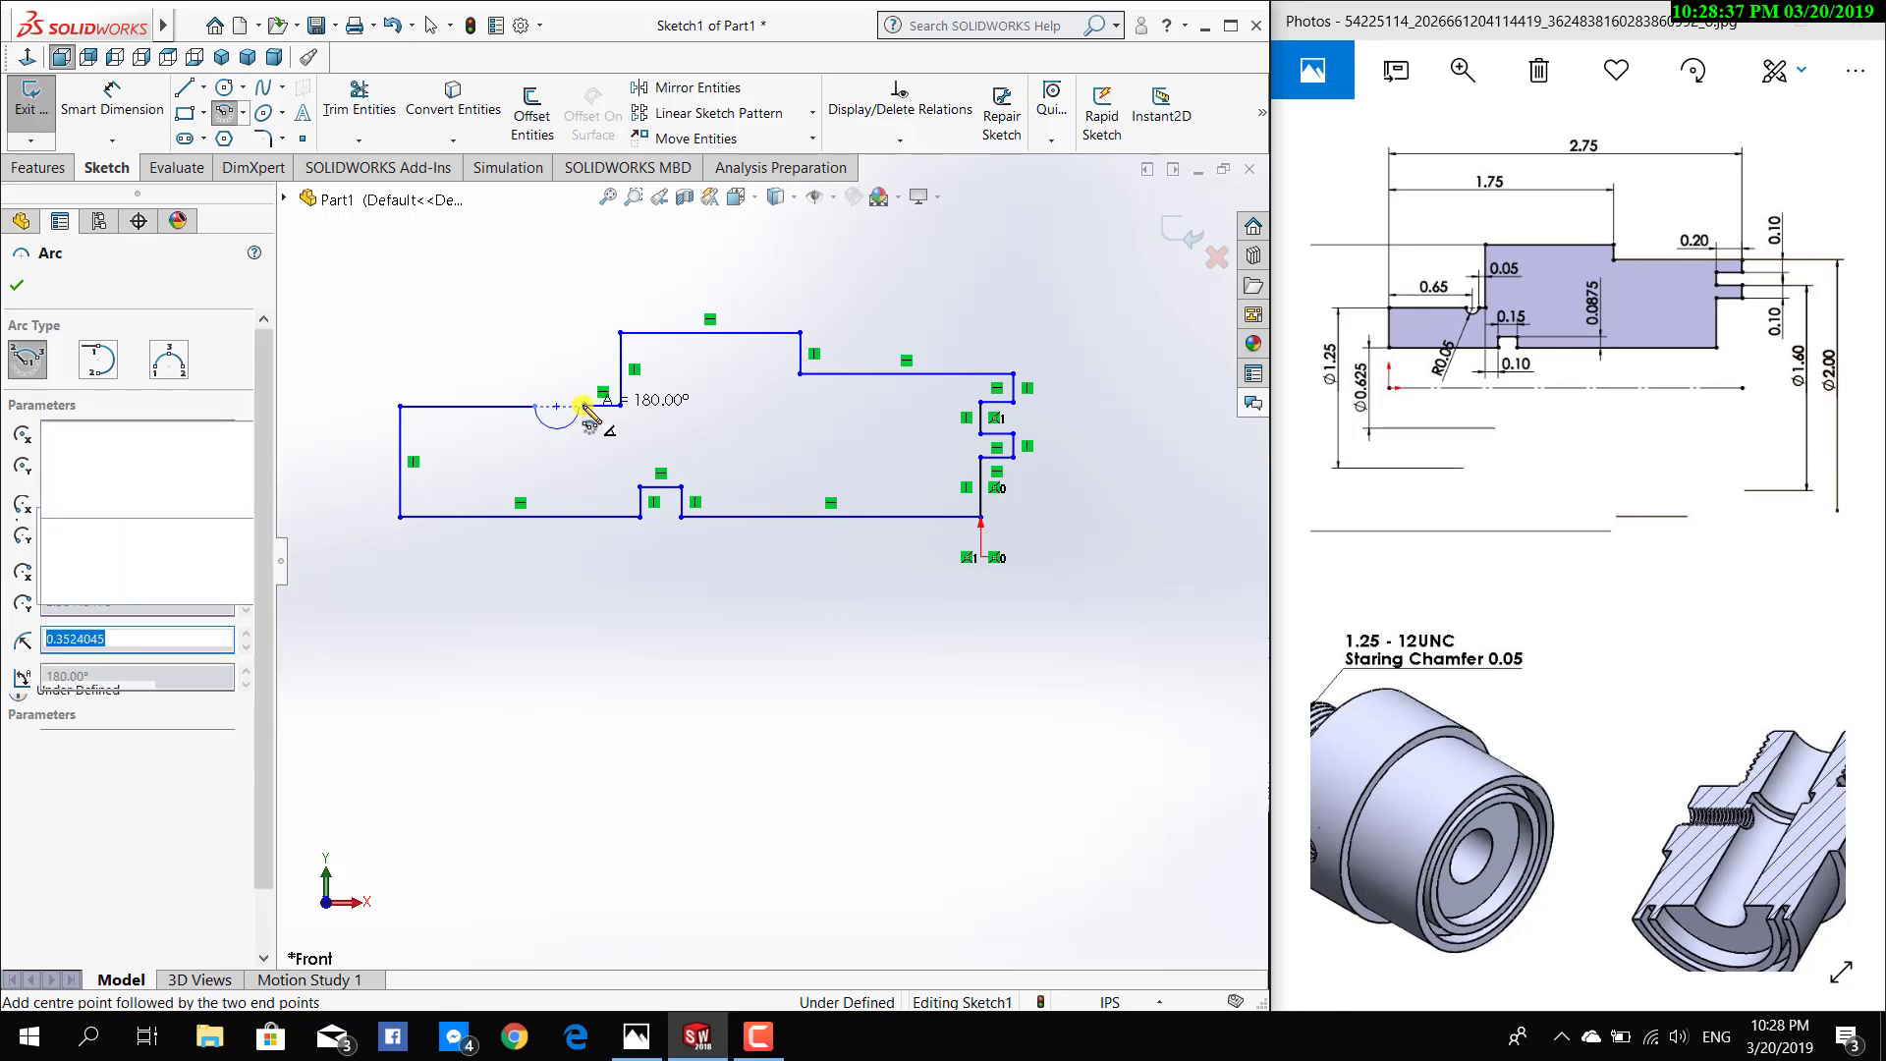
{"action": "key", "text": "Escape"}
{"action": "scroll", "coordinate": [593, 413], "scroll_direction": "down", "scroll_amount": 1}
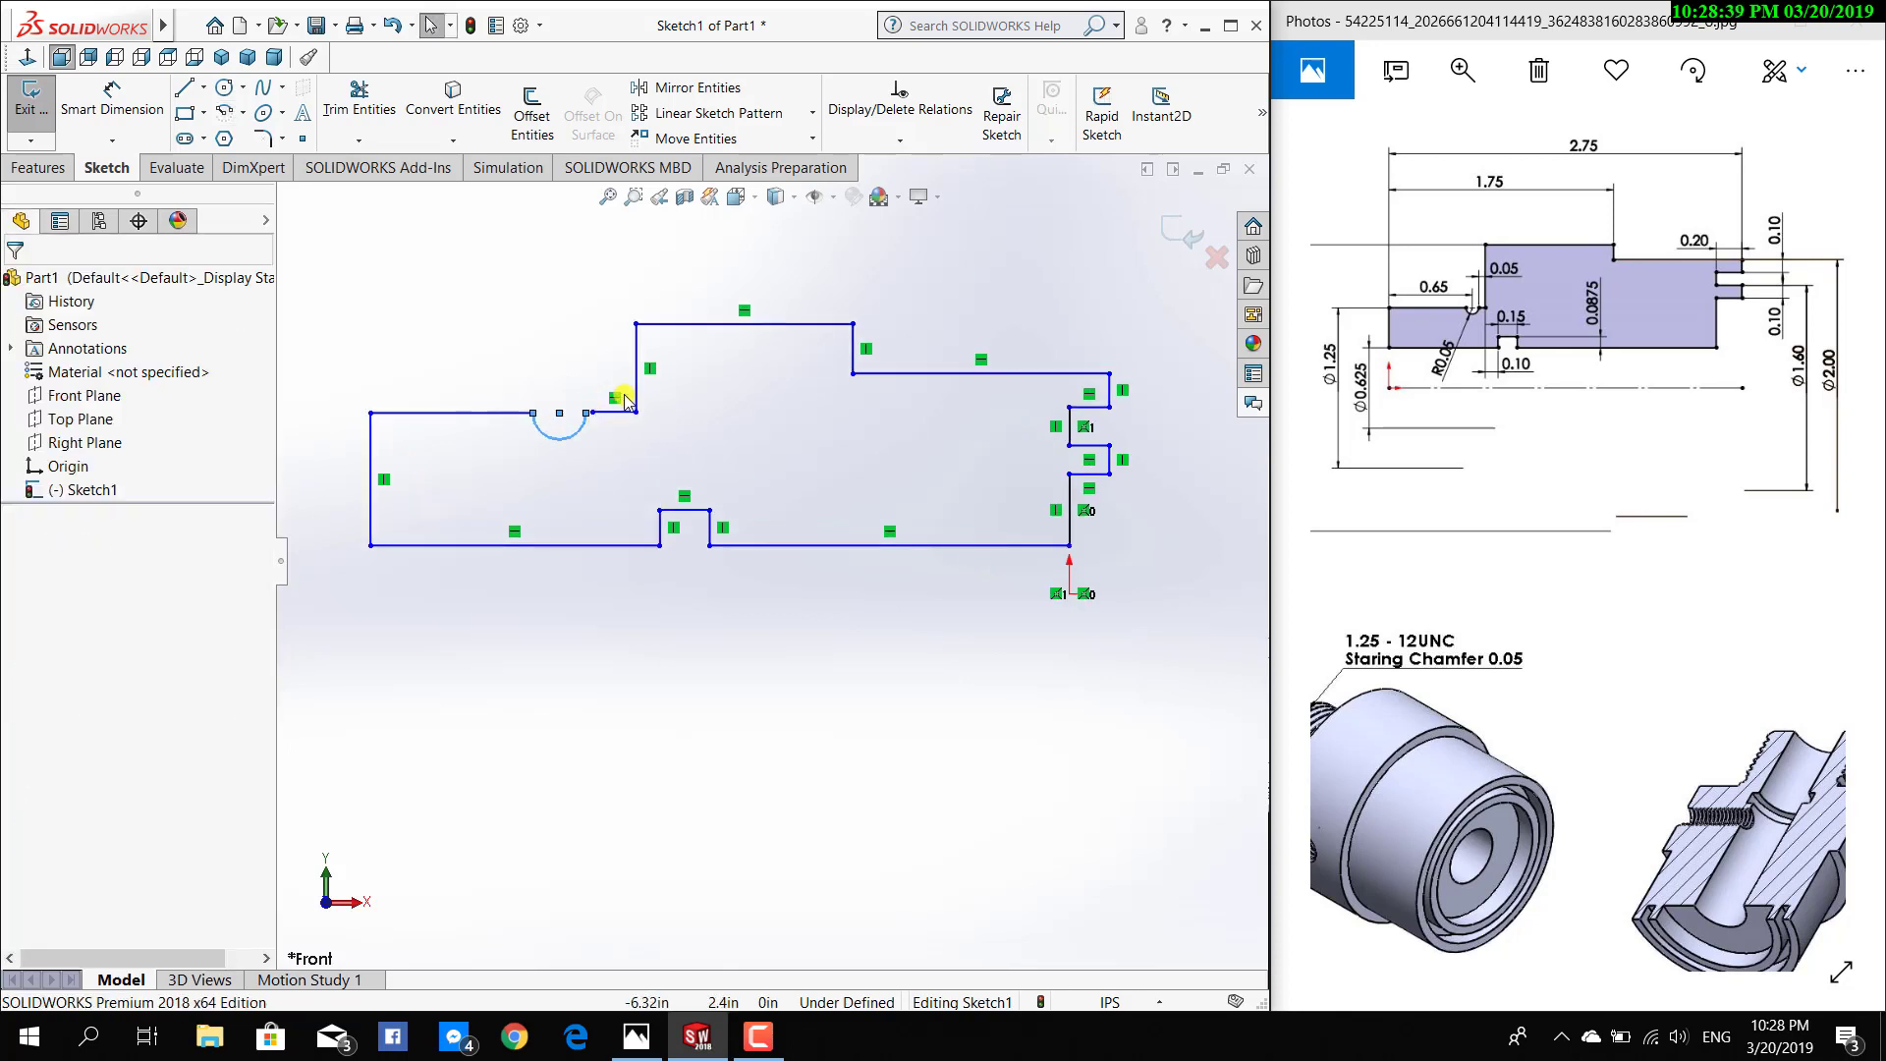
Merge the arc endpoint with the neighbouring line endpoint
{"action": "left_click", "coordinate": [900, 141]}
{"action": "left_click", "coordinate": [901, 189]}
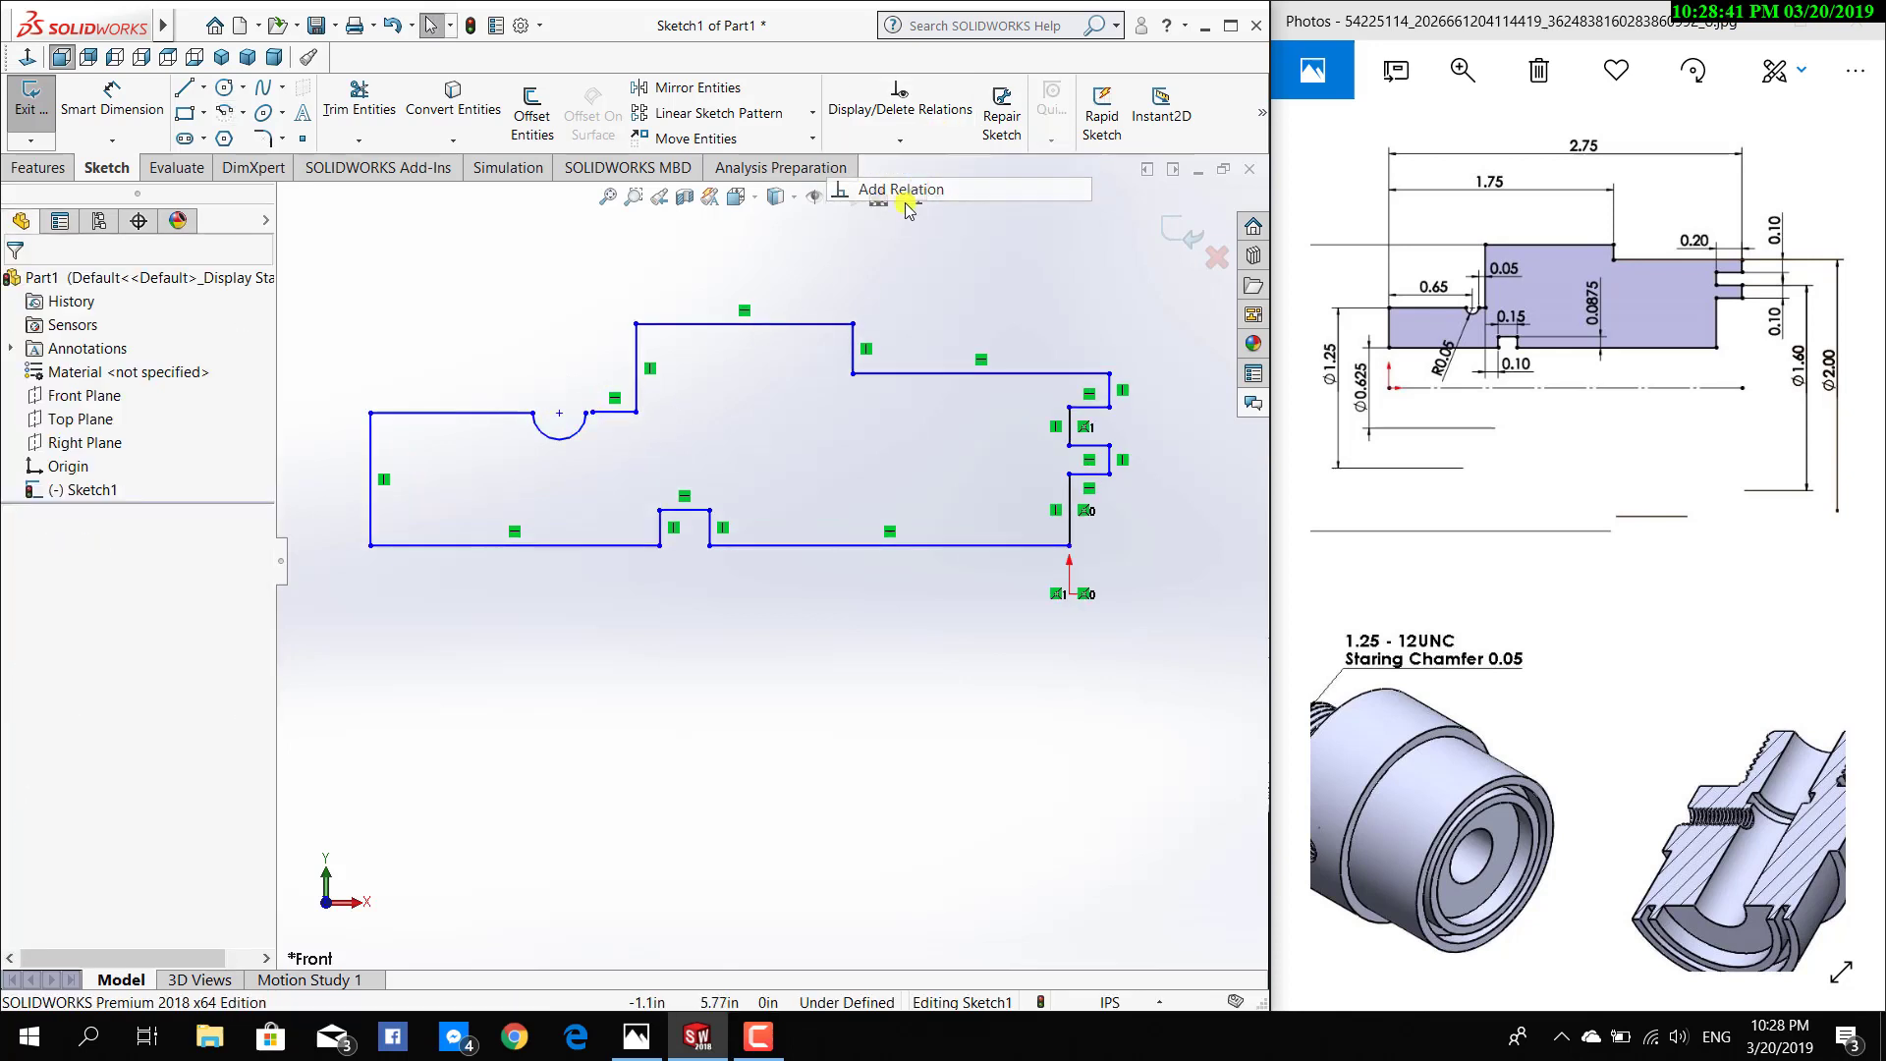
{"action": "left_click", "coordinate": [593, 412]}
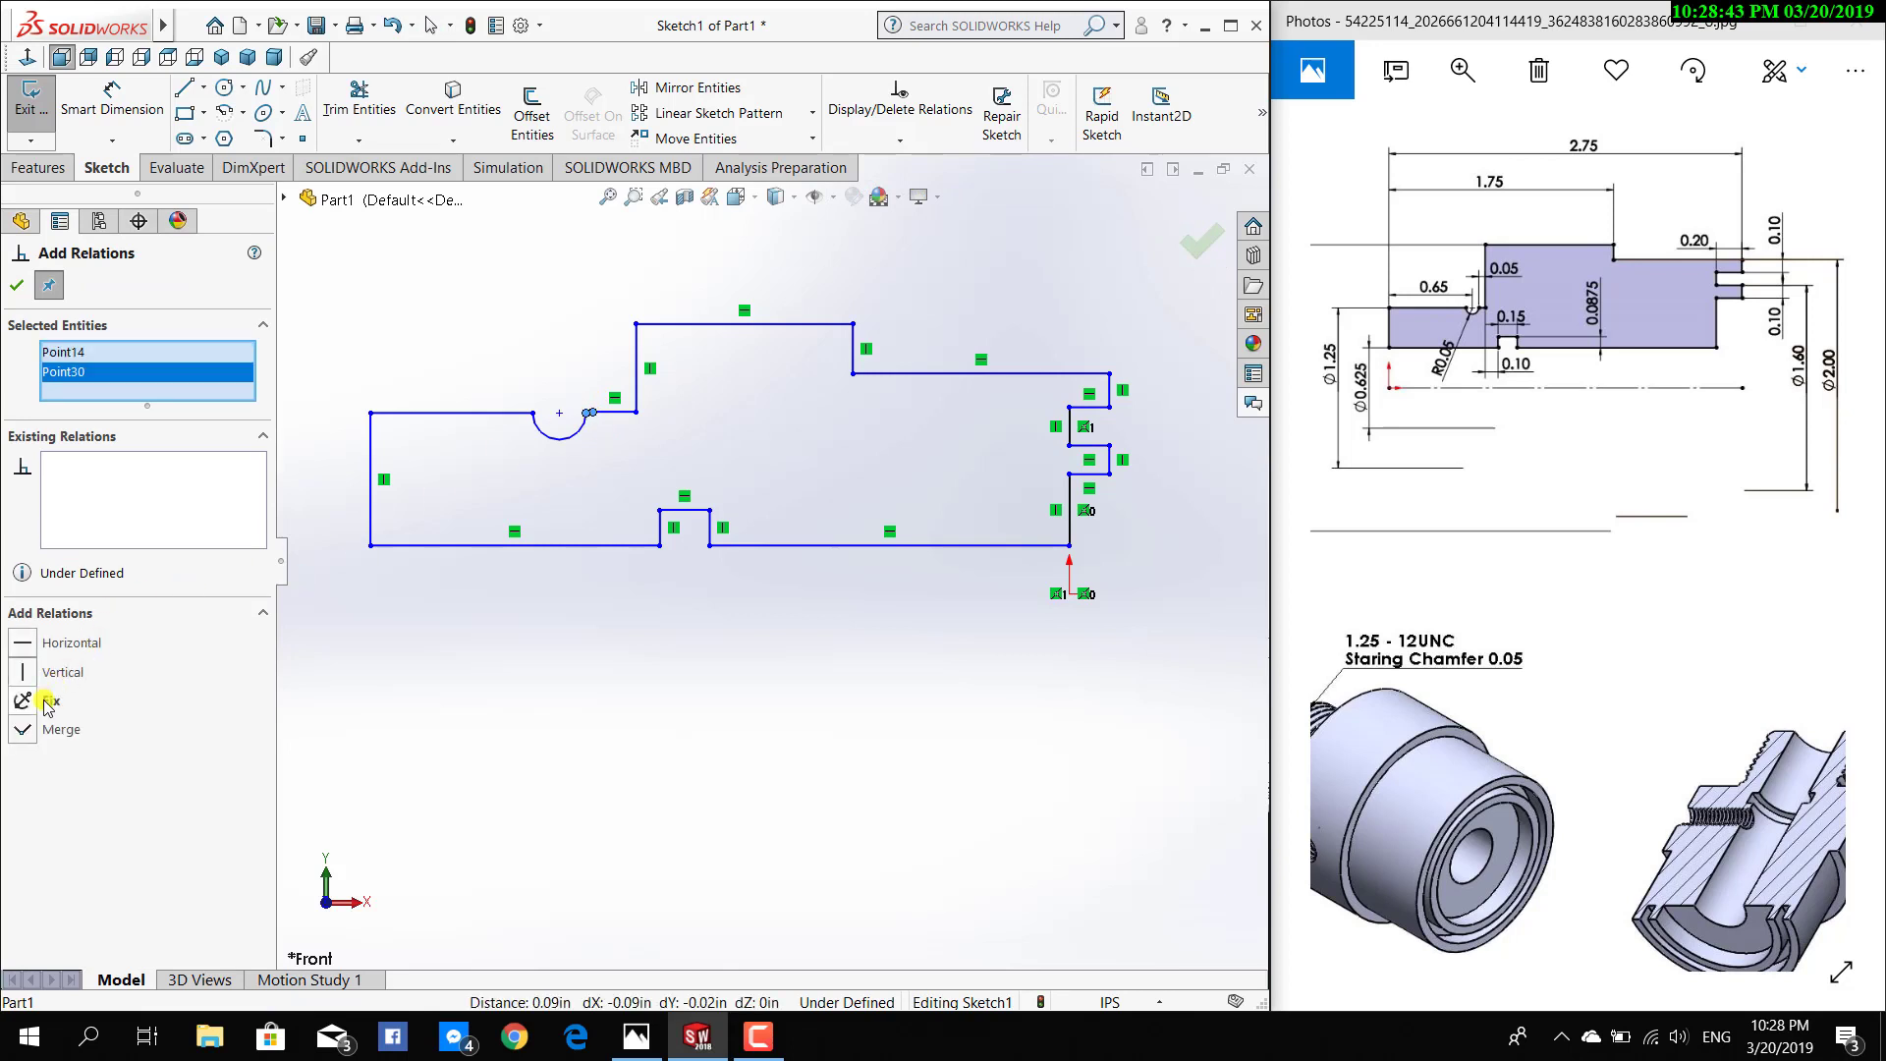
{"action": "left_click", "coordinate": [28, 730]}
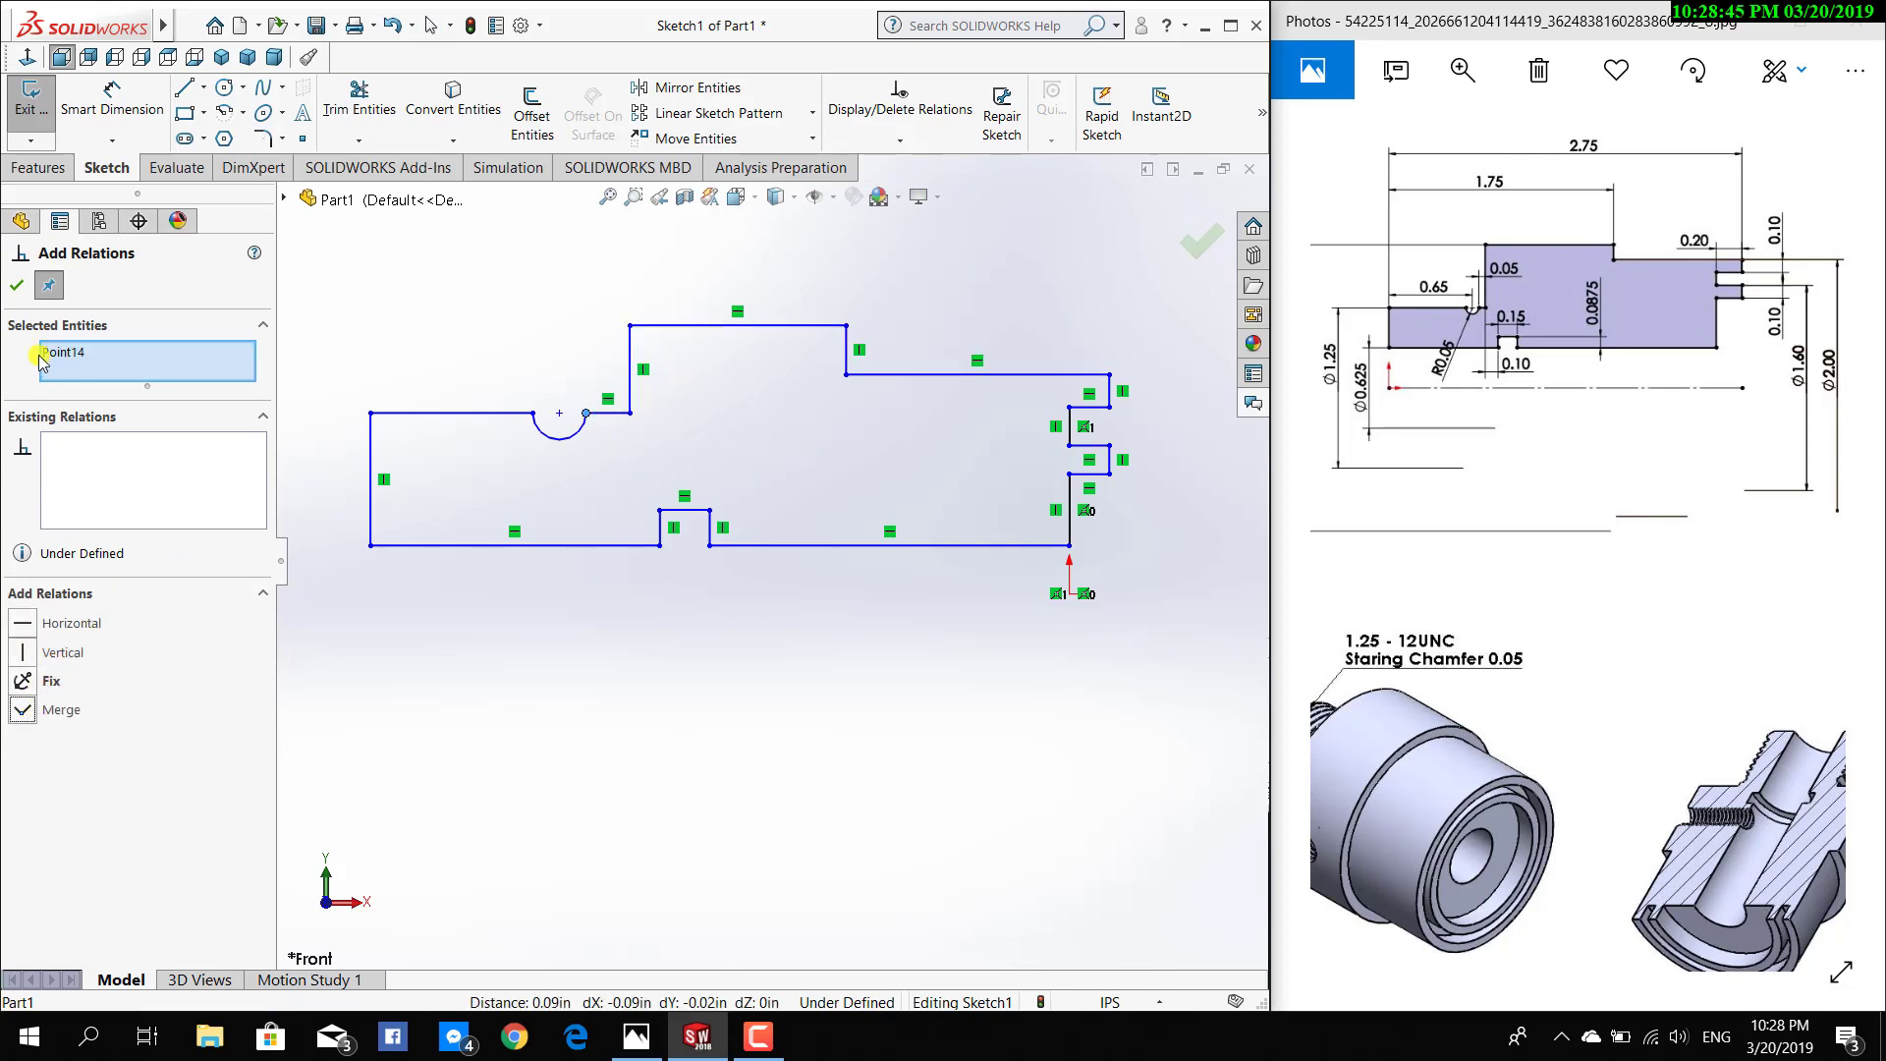
{"action": "left_click", "coordinate": [16, 285]}
Pan the reference drawing to read the right-end notch dimensions
{"action": "scroll", "coordinate": [1128, 534], "scroll_direction": "down", "scroll_amount": 2}
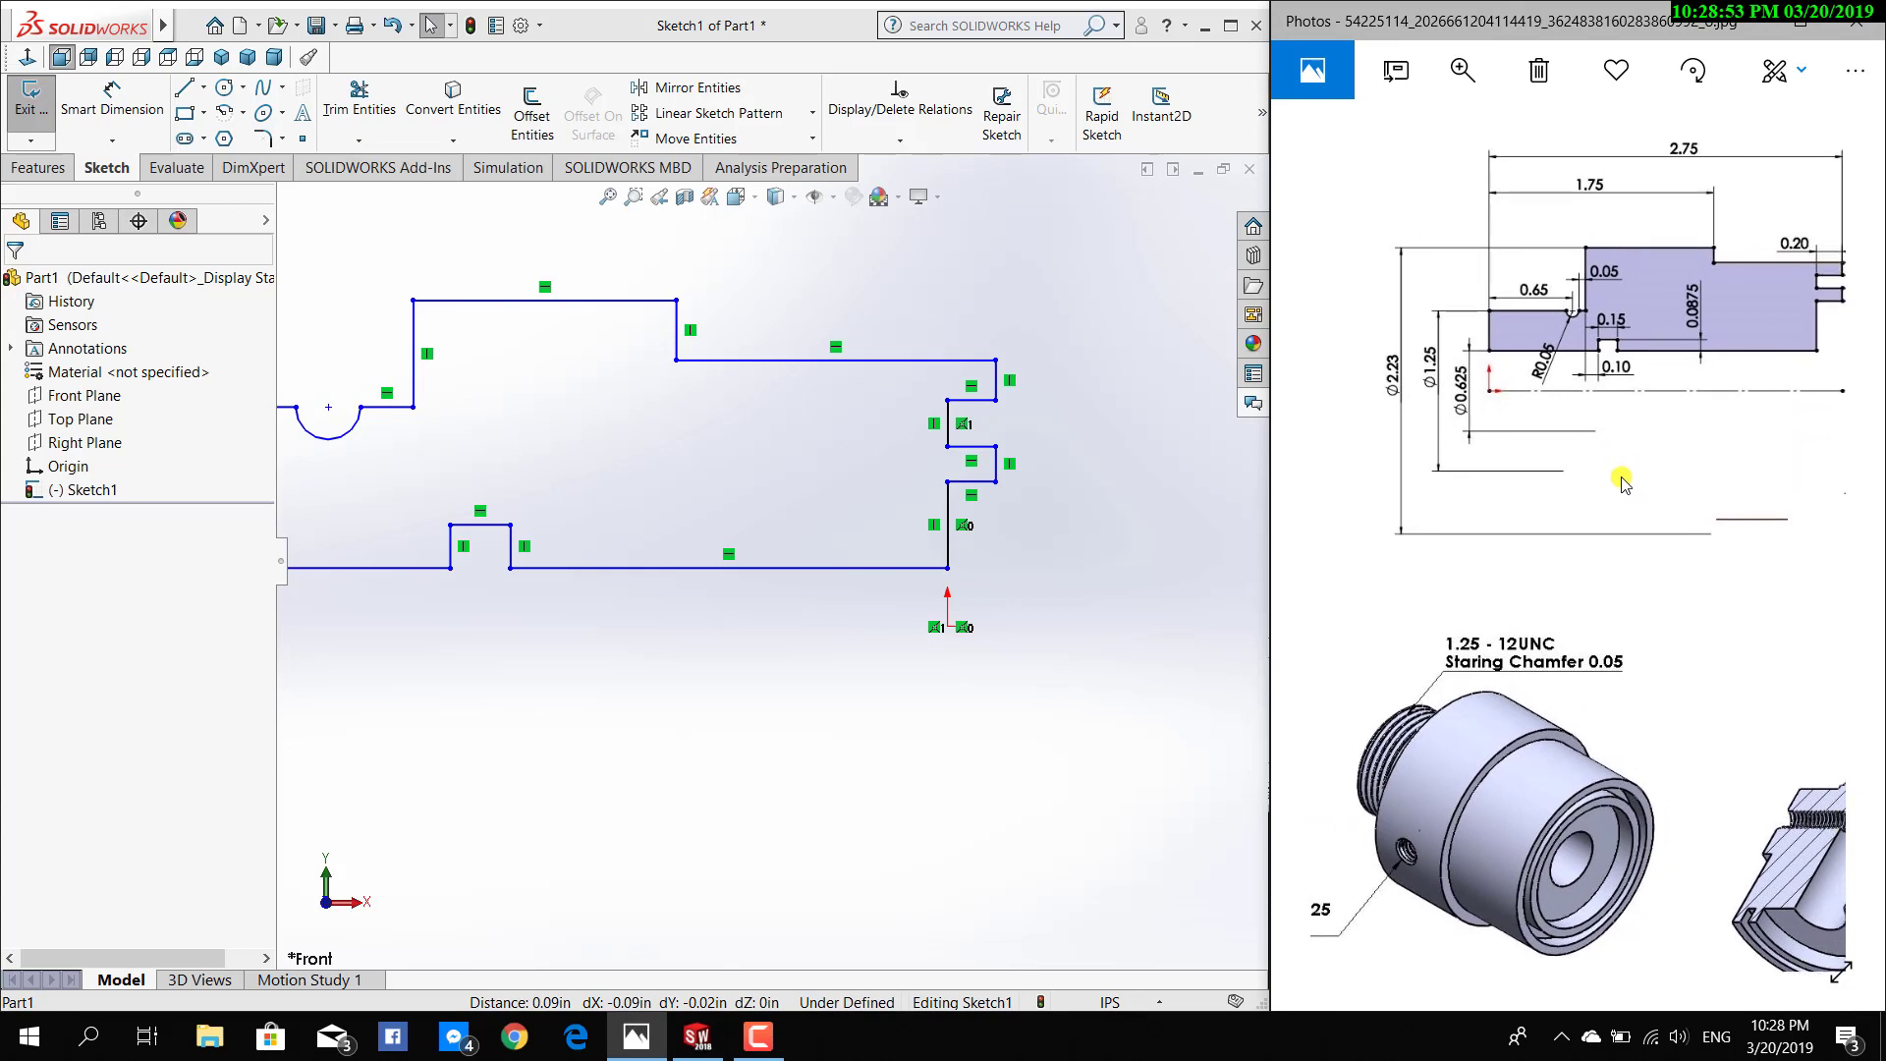
{"action": "left_click_drag", "start_coordinate": [1647, 439], "coordinate": [1436, 491]}
{"action": "scroll", "coordinate": [1436, 491], "scroll_direction": "down", "scroll_amount": 1}
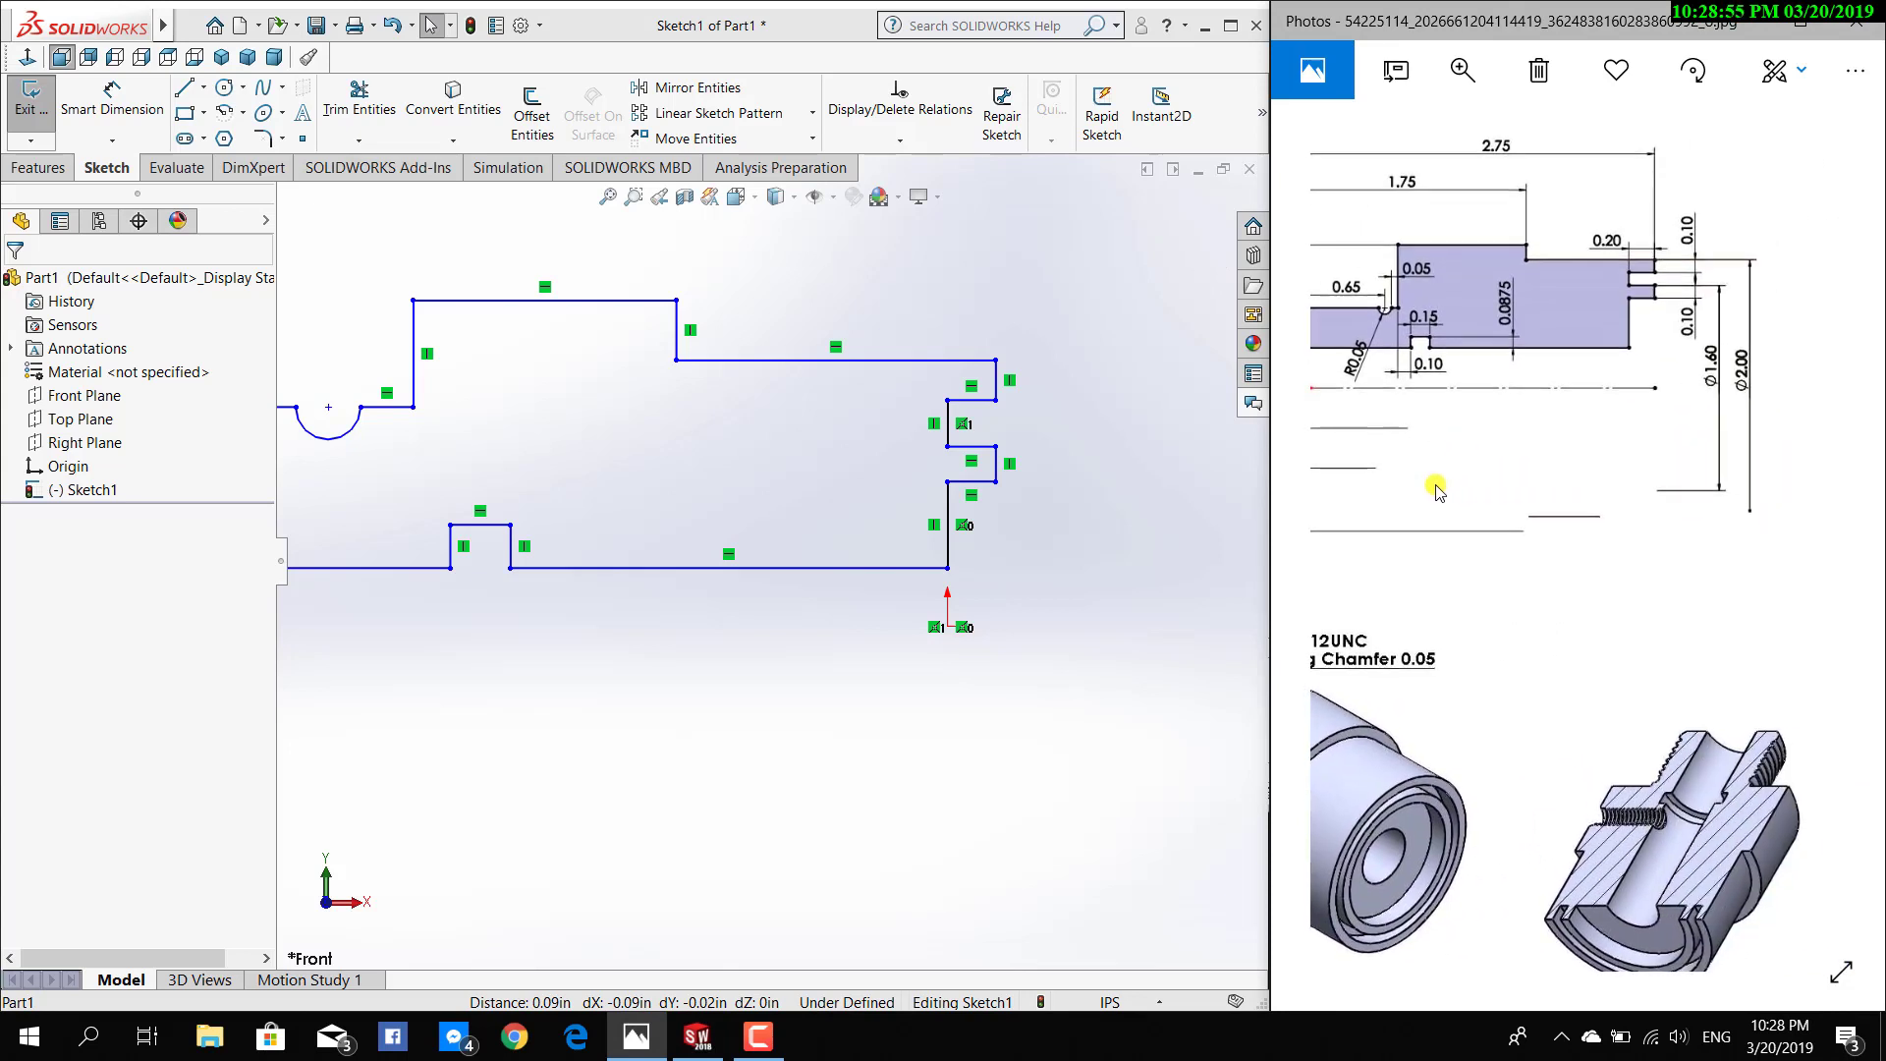
{"action": "left_click_drag", "start_coordinate": [1503, 487], "coordinate": [1528, 485]}
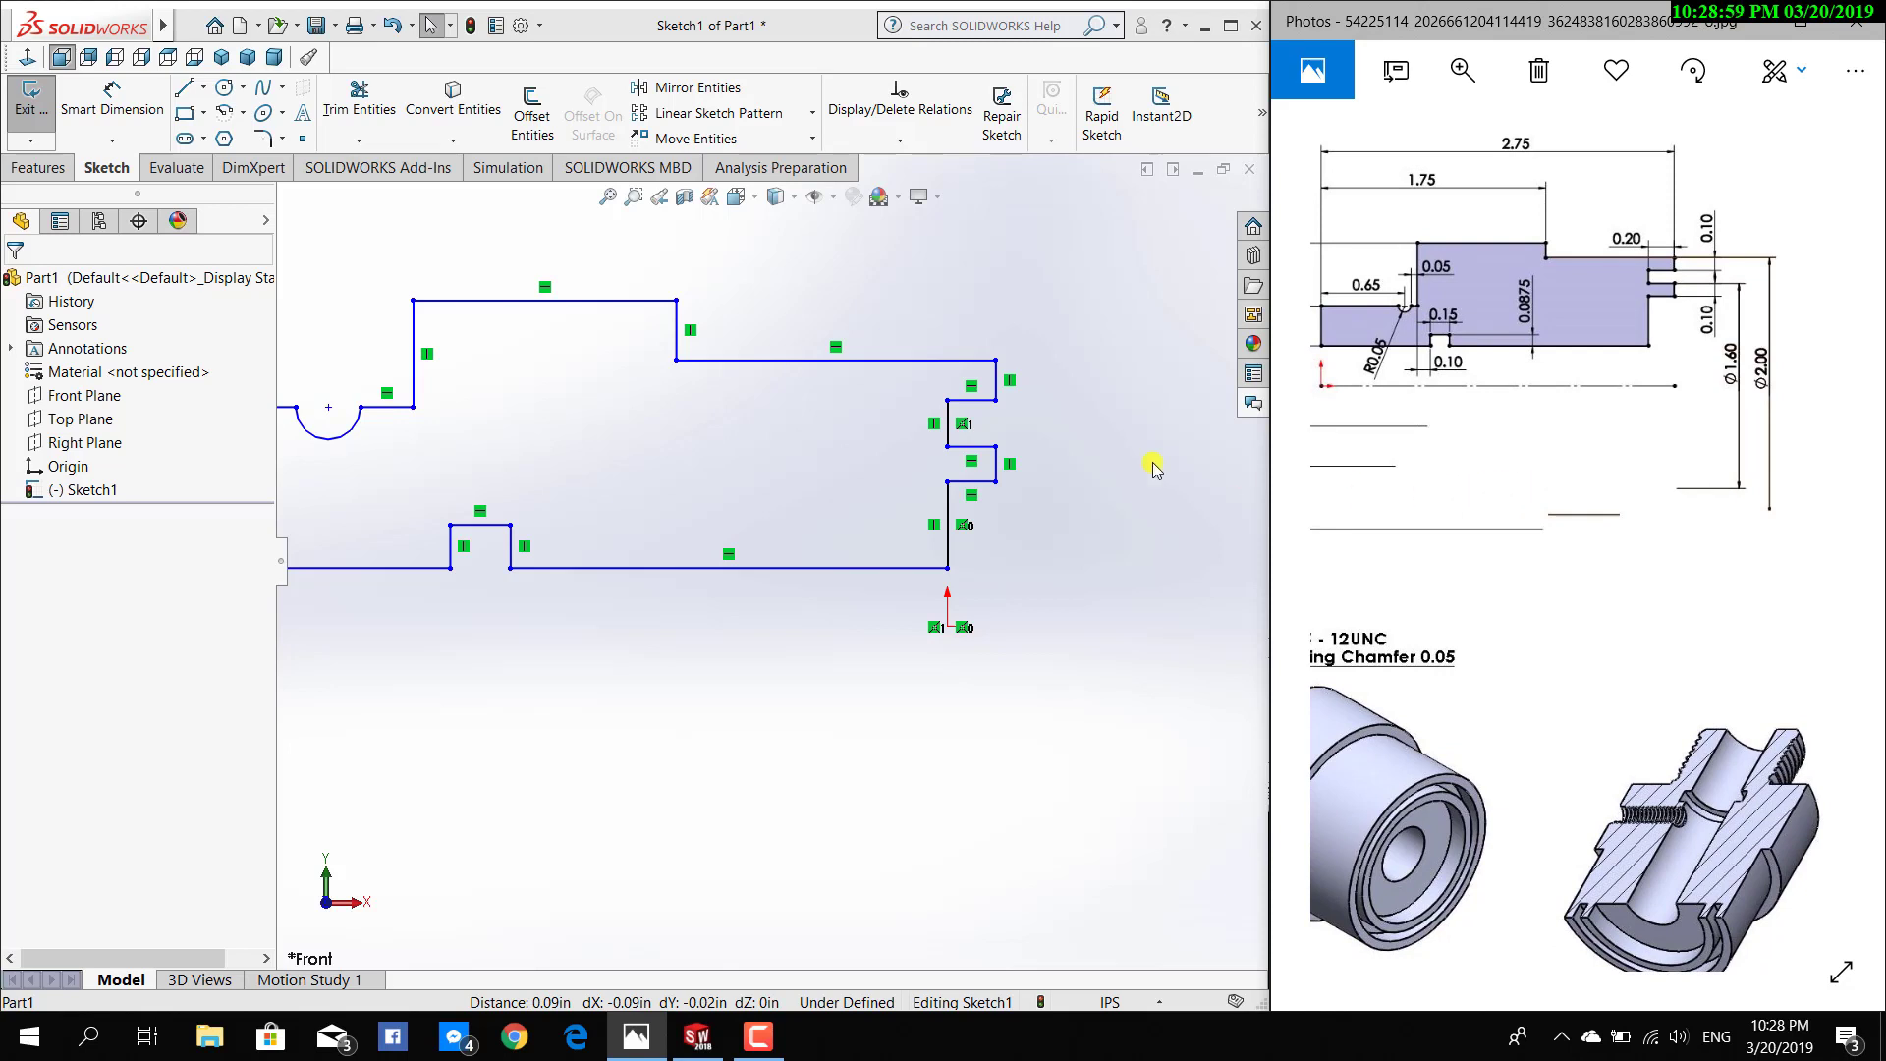
Set the top-line-to-first-step and first-to-second-step spacings to 0.10 in each
{"action": "left_click", "coordinate": [964, 362]}
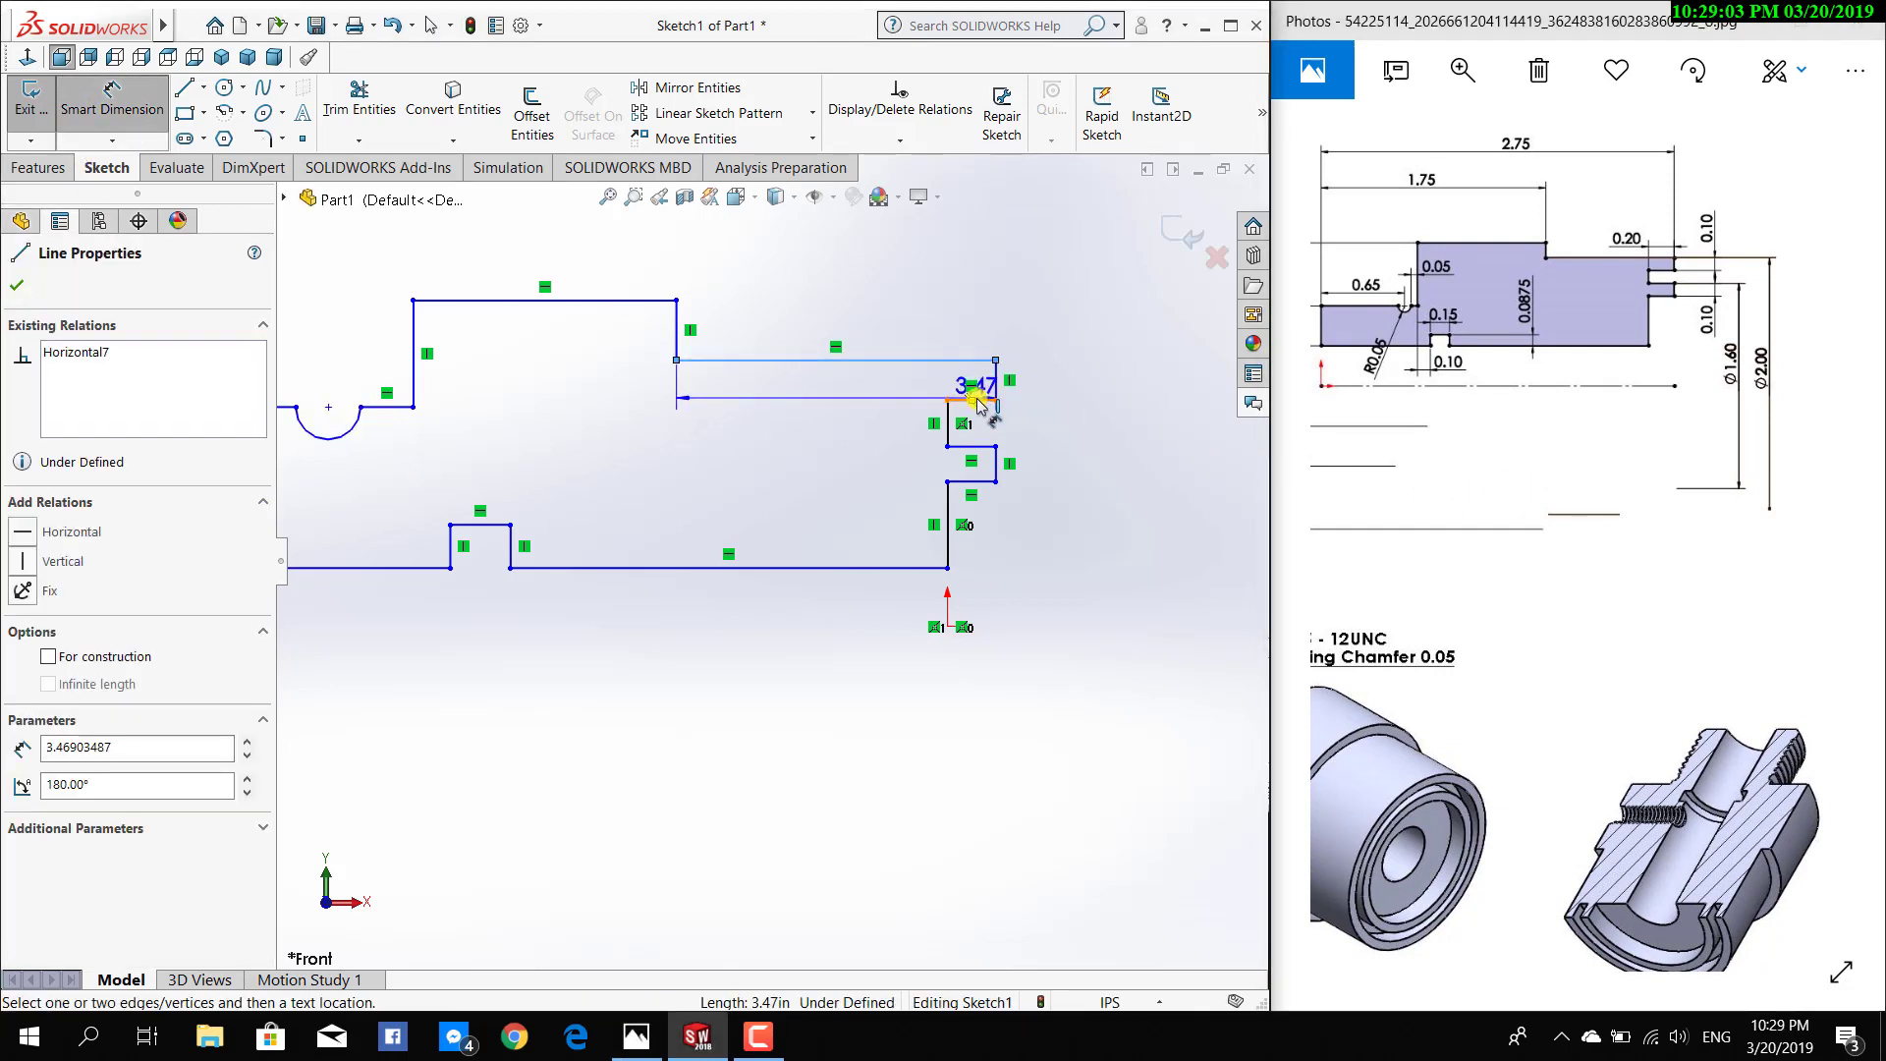
{"action": "left_click", "coordinate": [978, 401]}
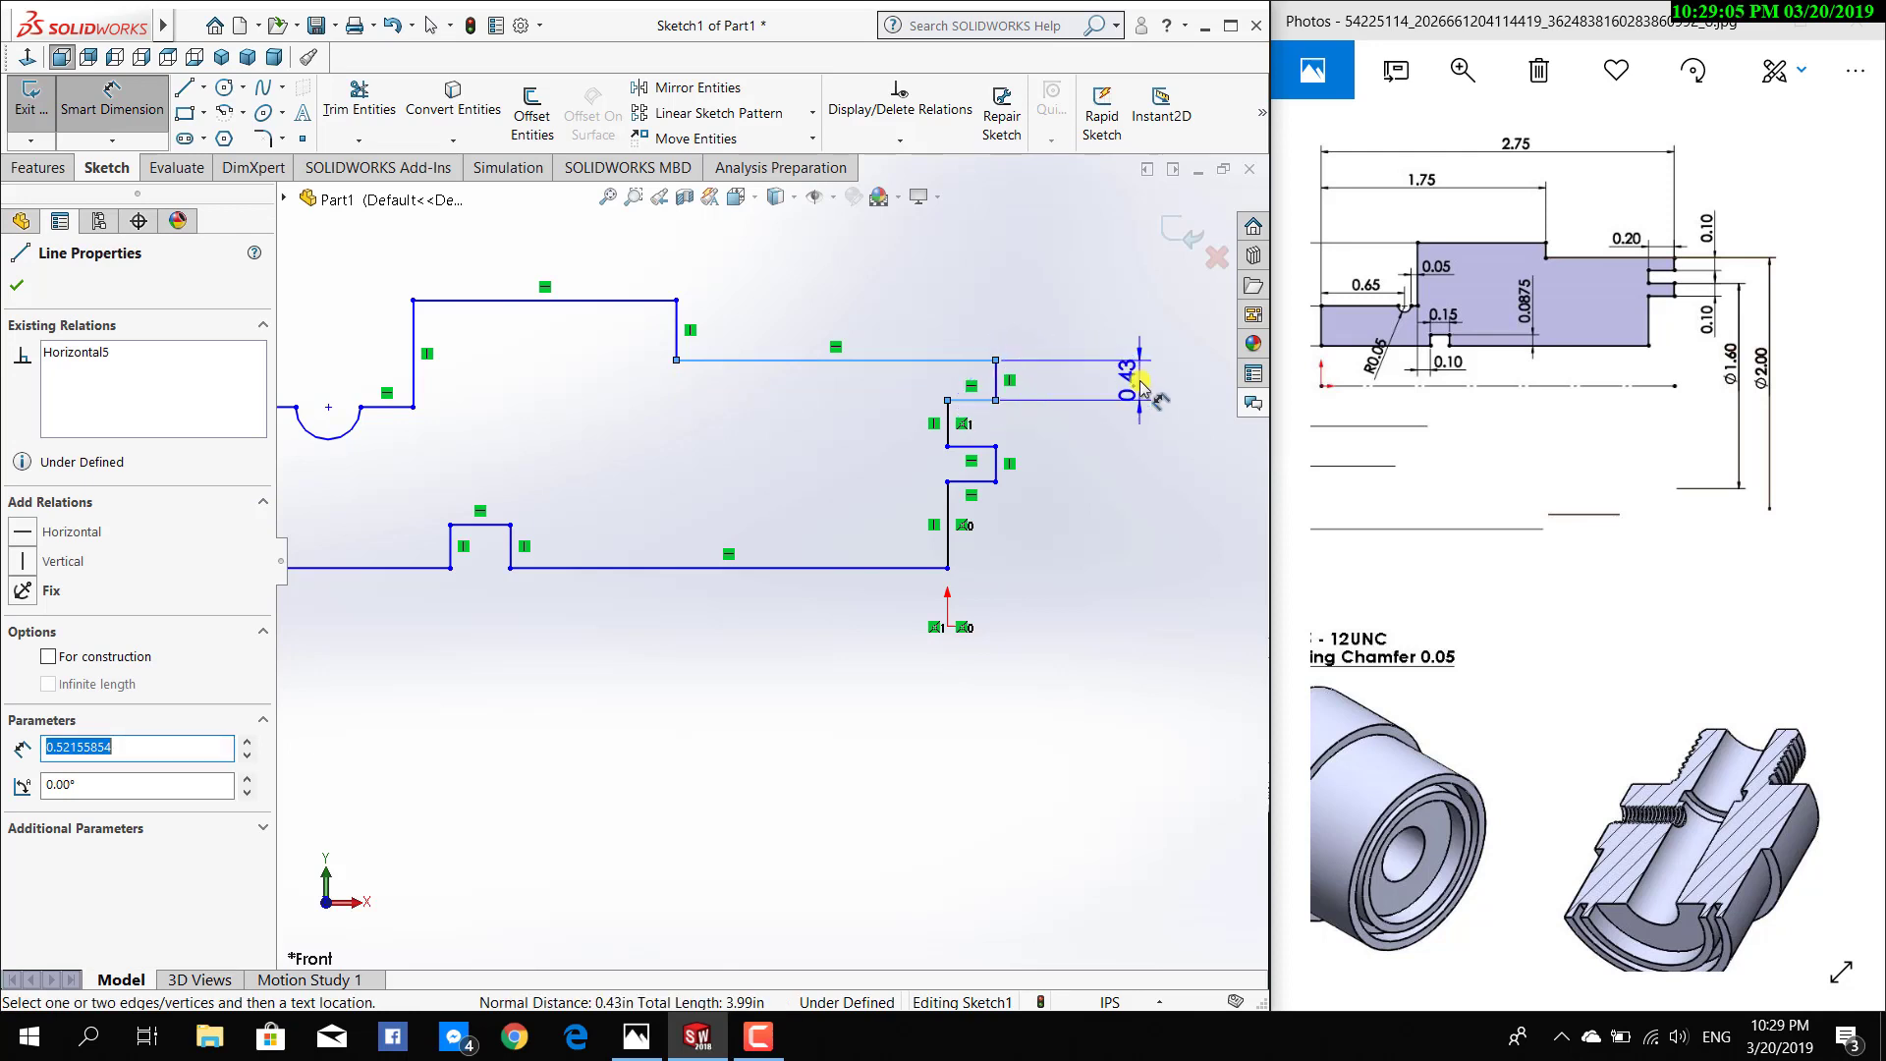
{"action": "left_click", "coordinate": [1140, 385]}
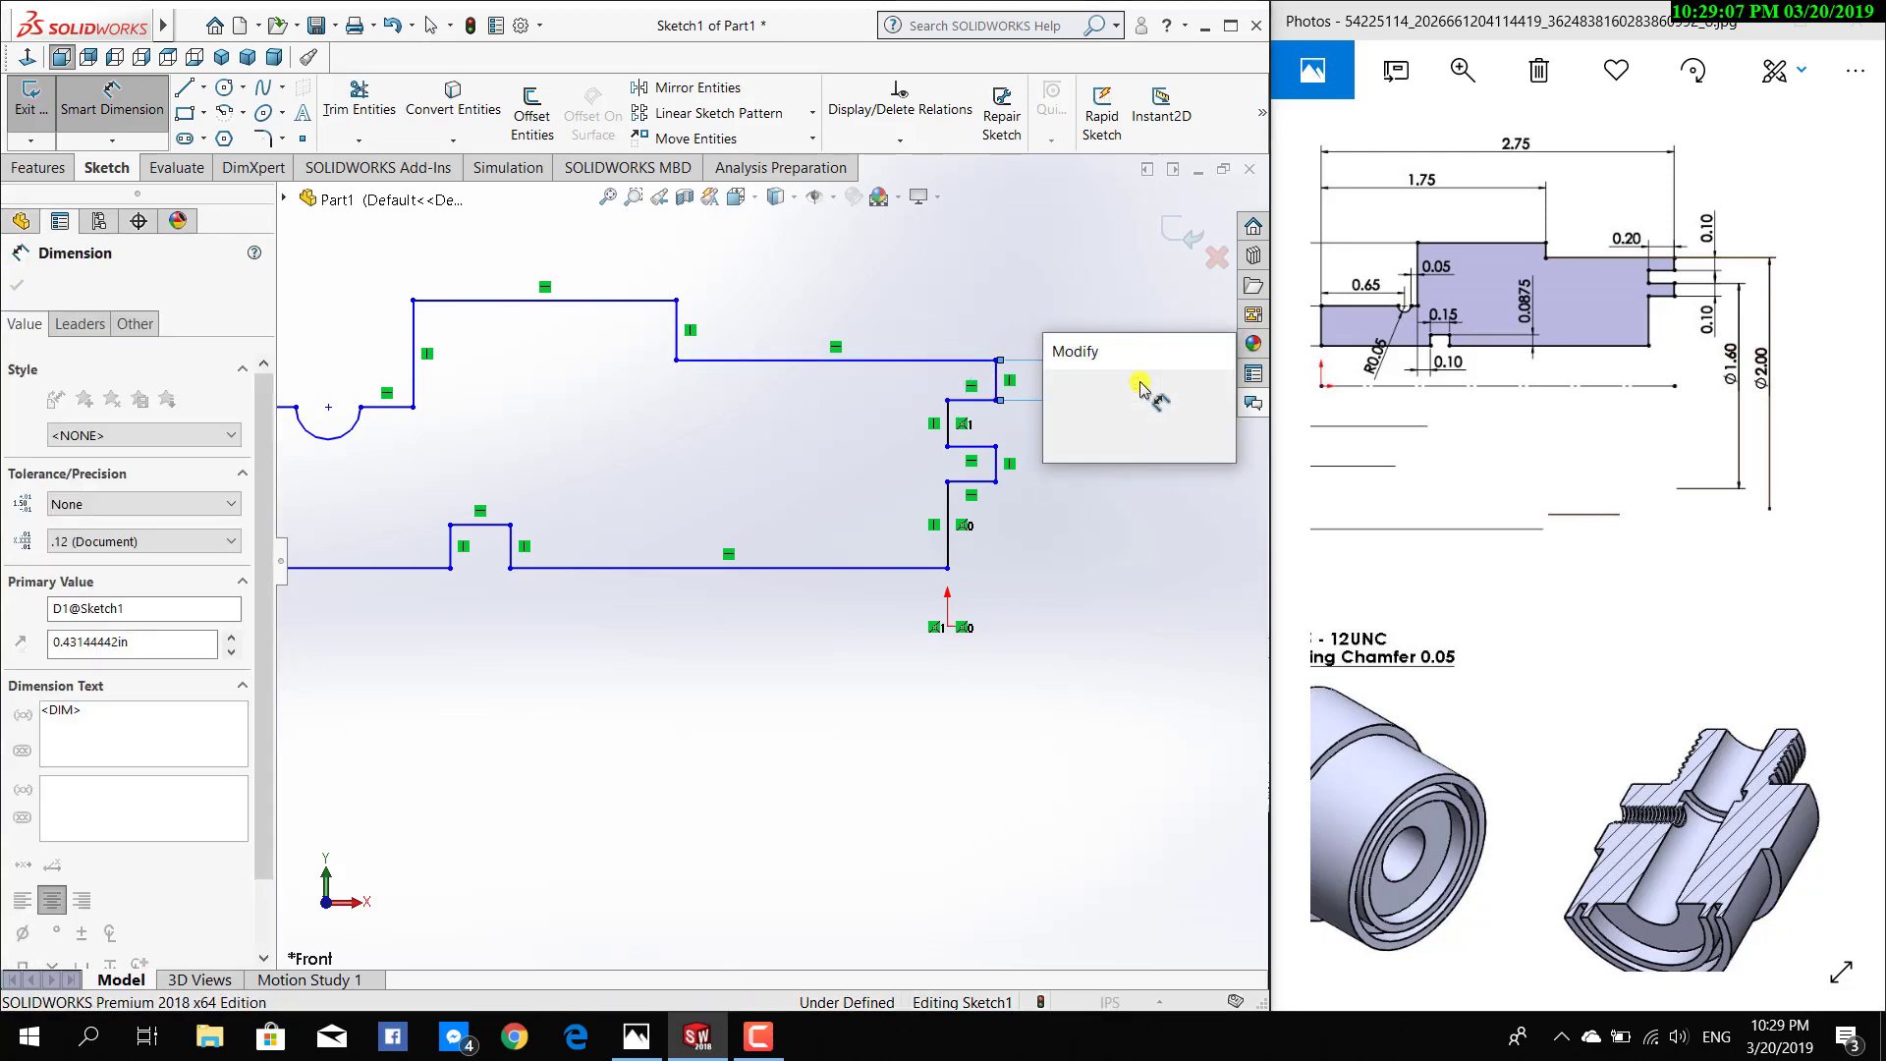
{"action": "type", "text": "0.1"}
{"action": "key", "text": "Return"}
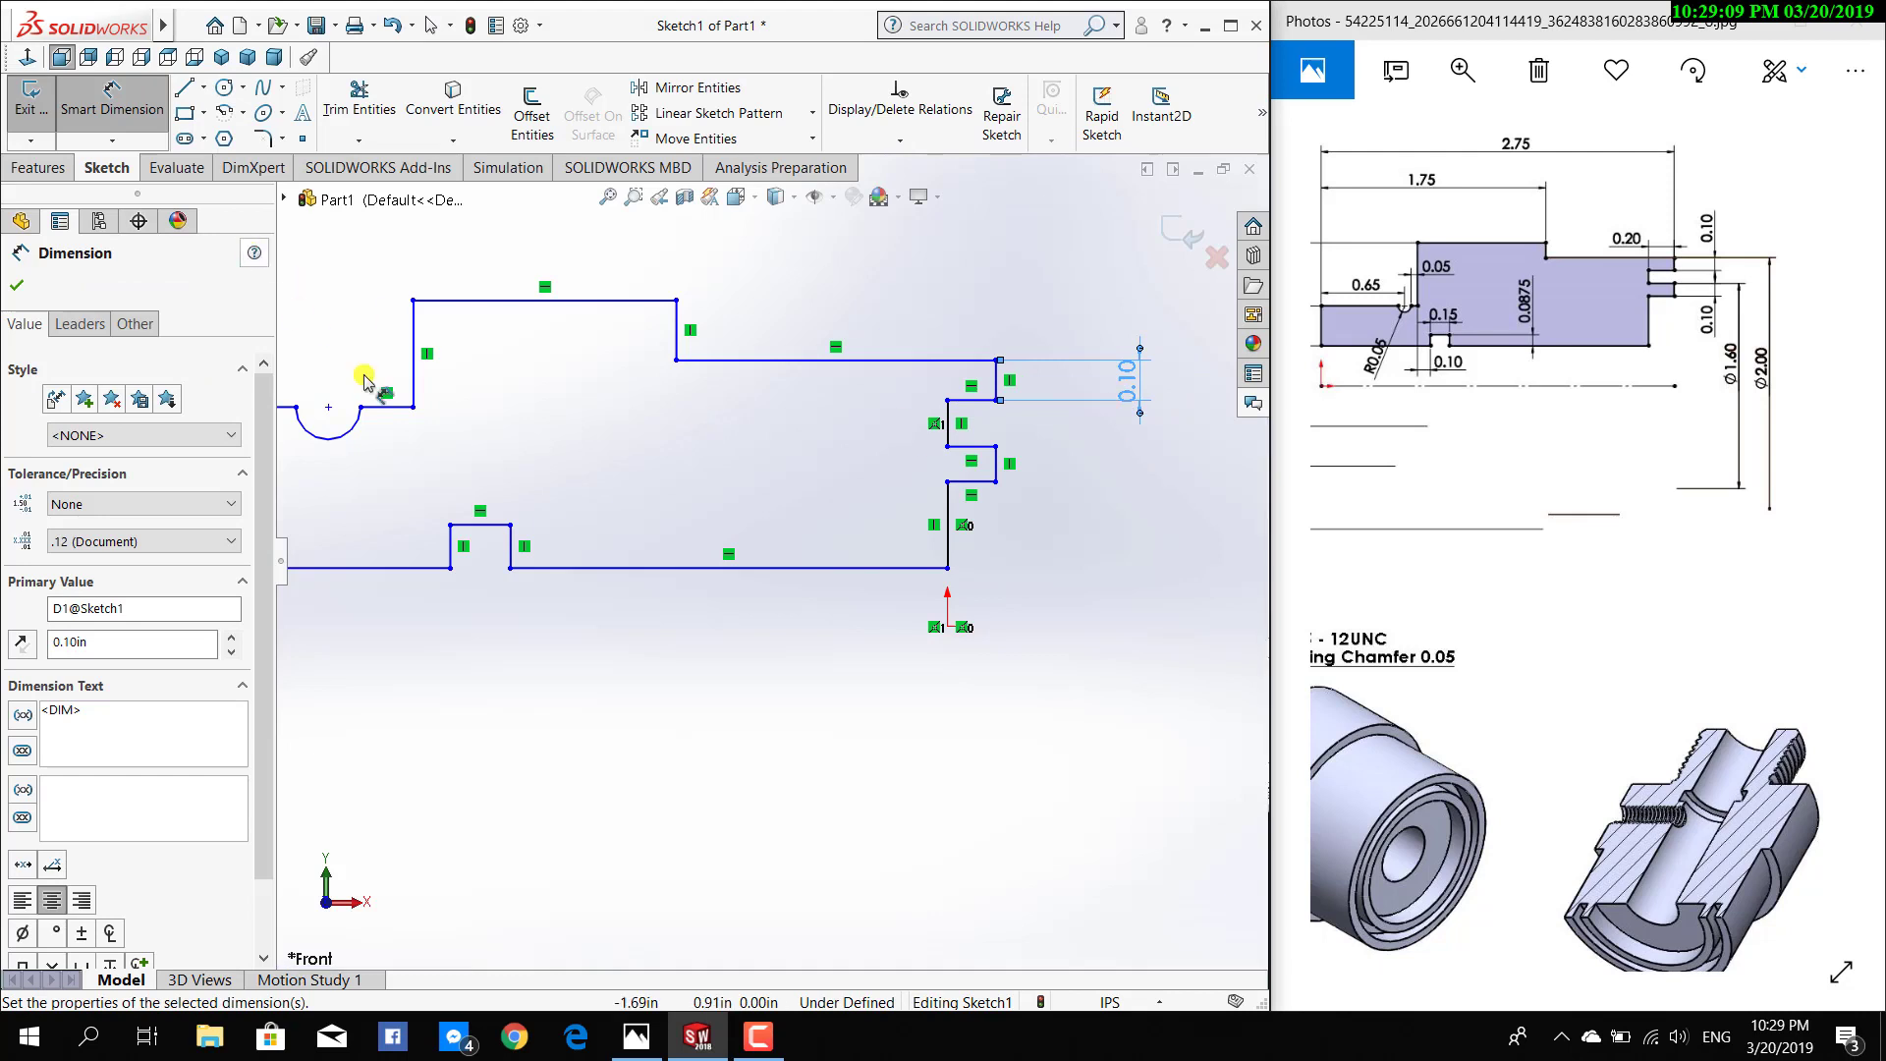
{"action": "left_click", "coordinate": [967, 449]}
{"action": "left_click", "coordinate": [970, 481]}
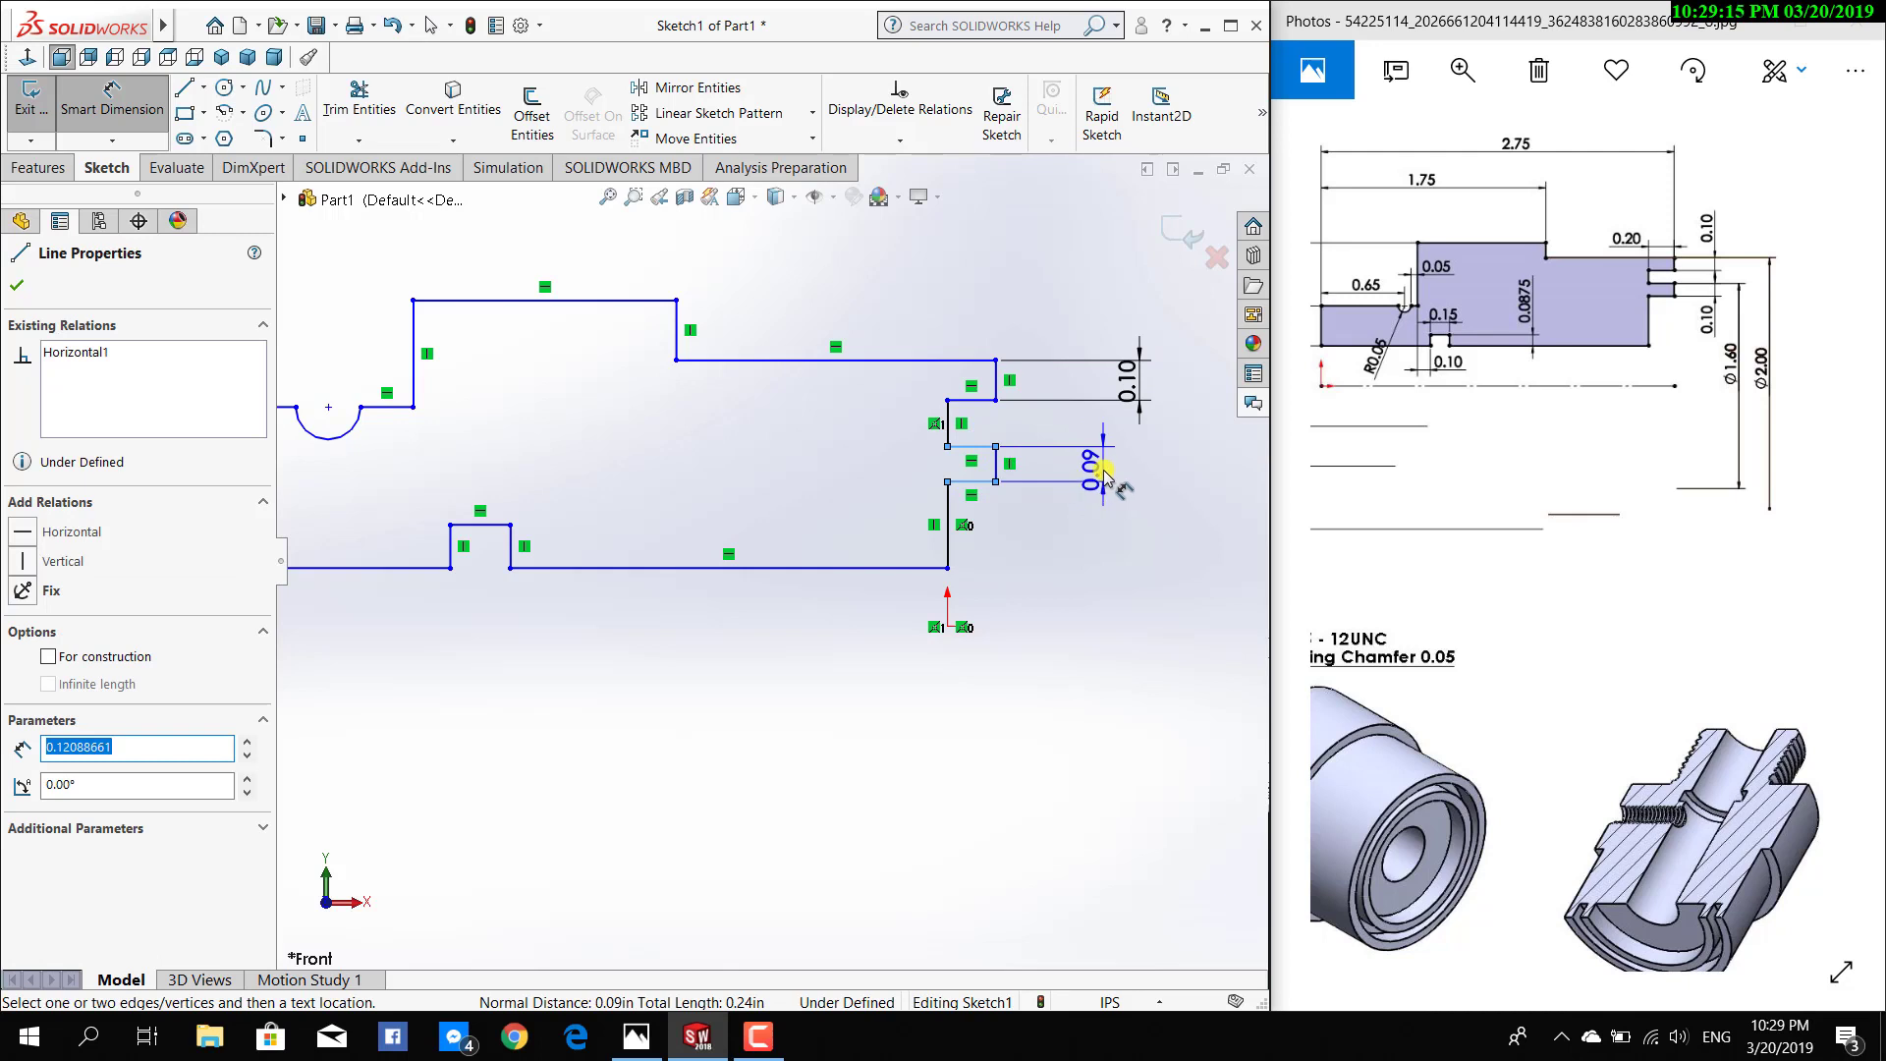
{"action": "left_click", "coordinate": [1128, 469]}
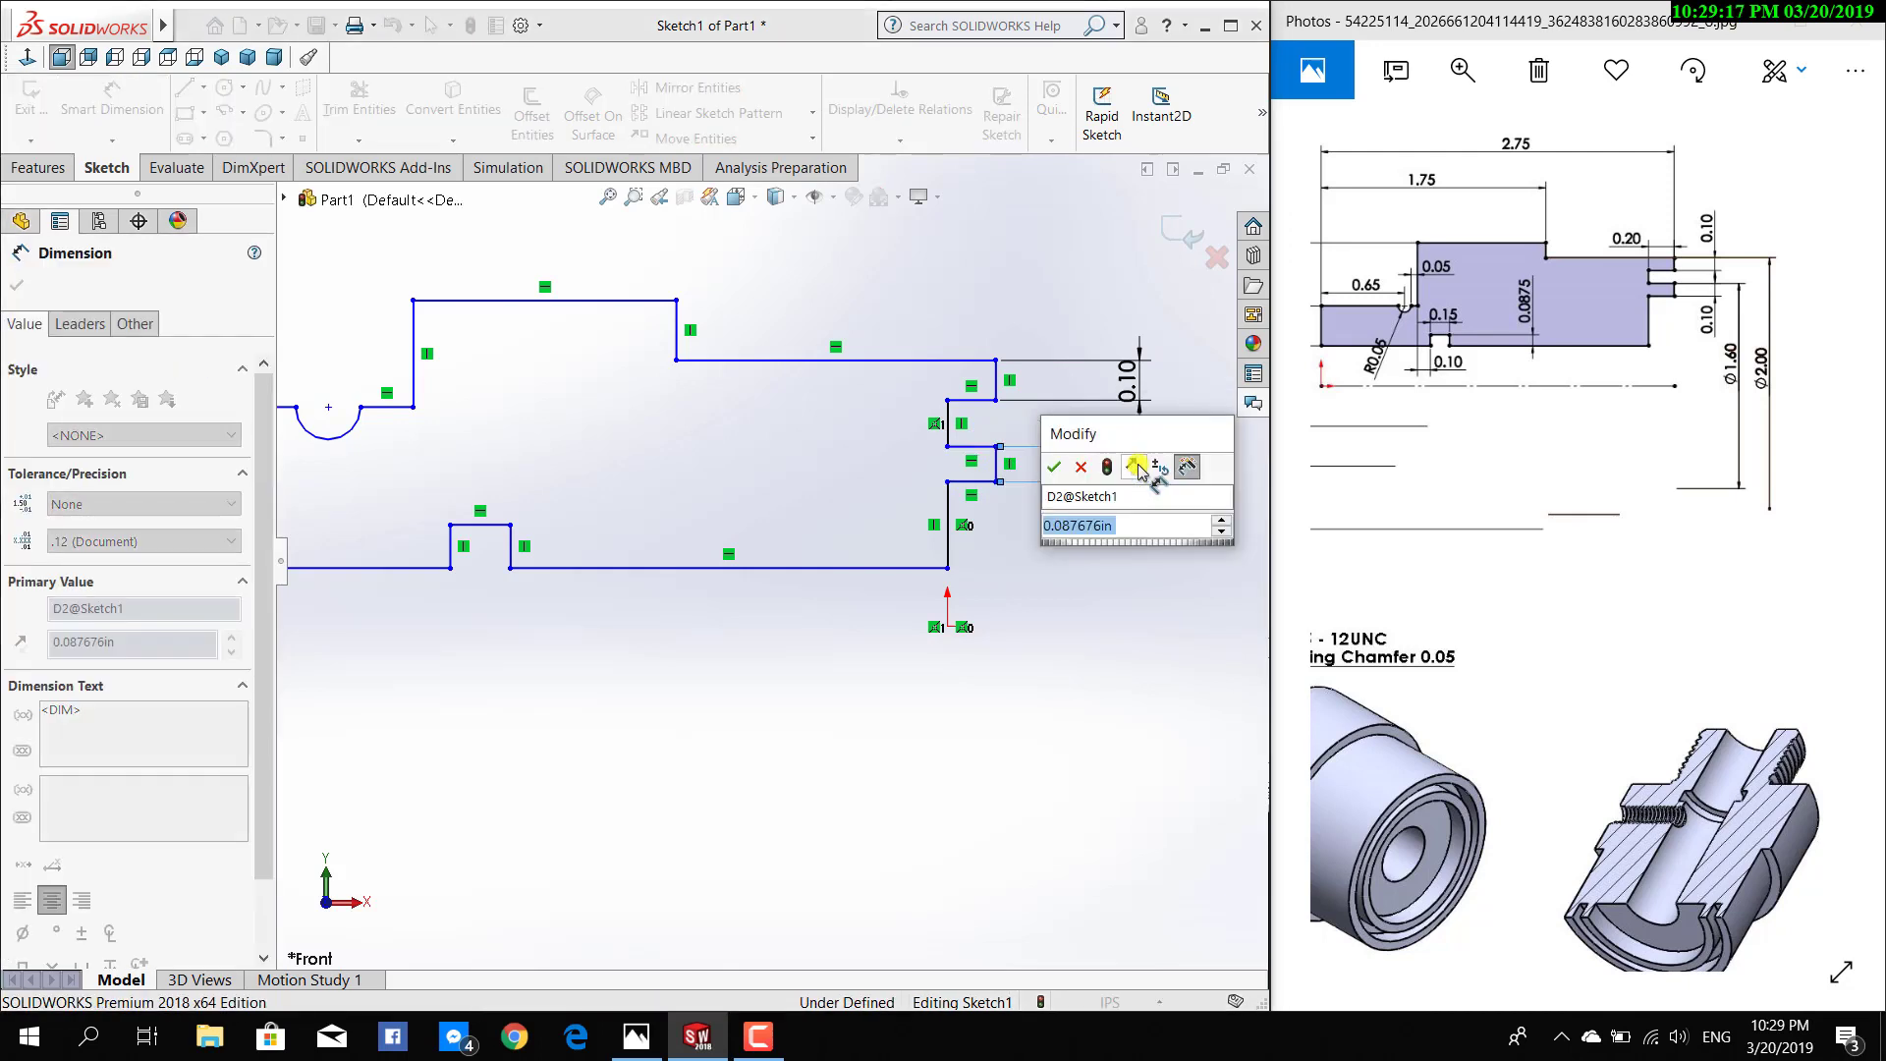
{"action": "type", "text": ".1"}
{"action": "key", "text": "Return"}
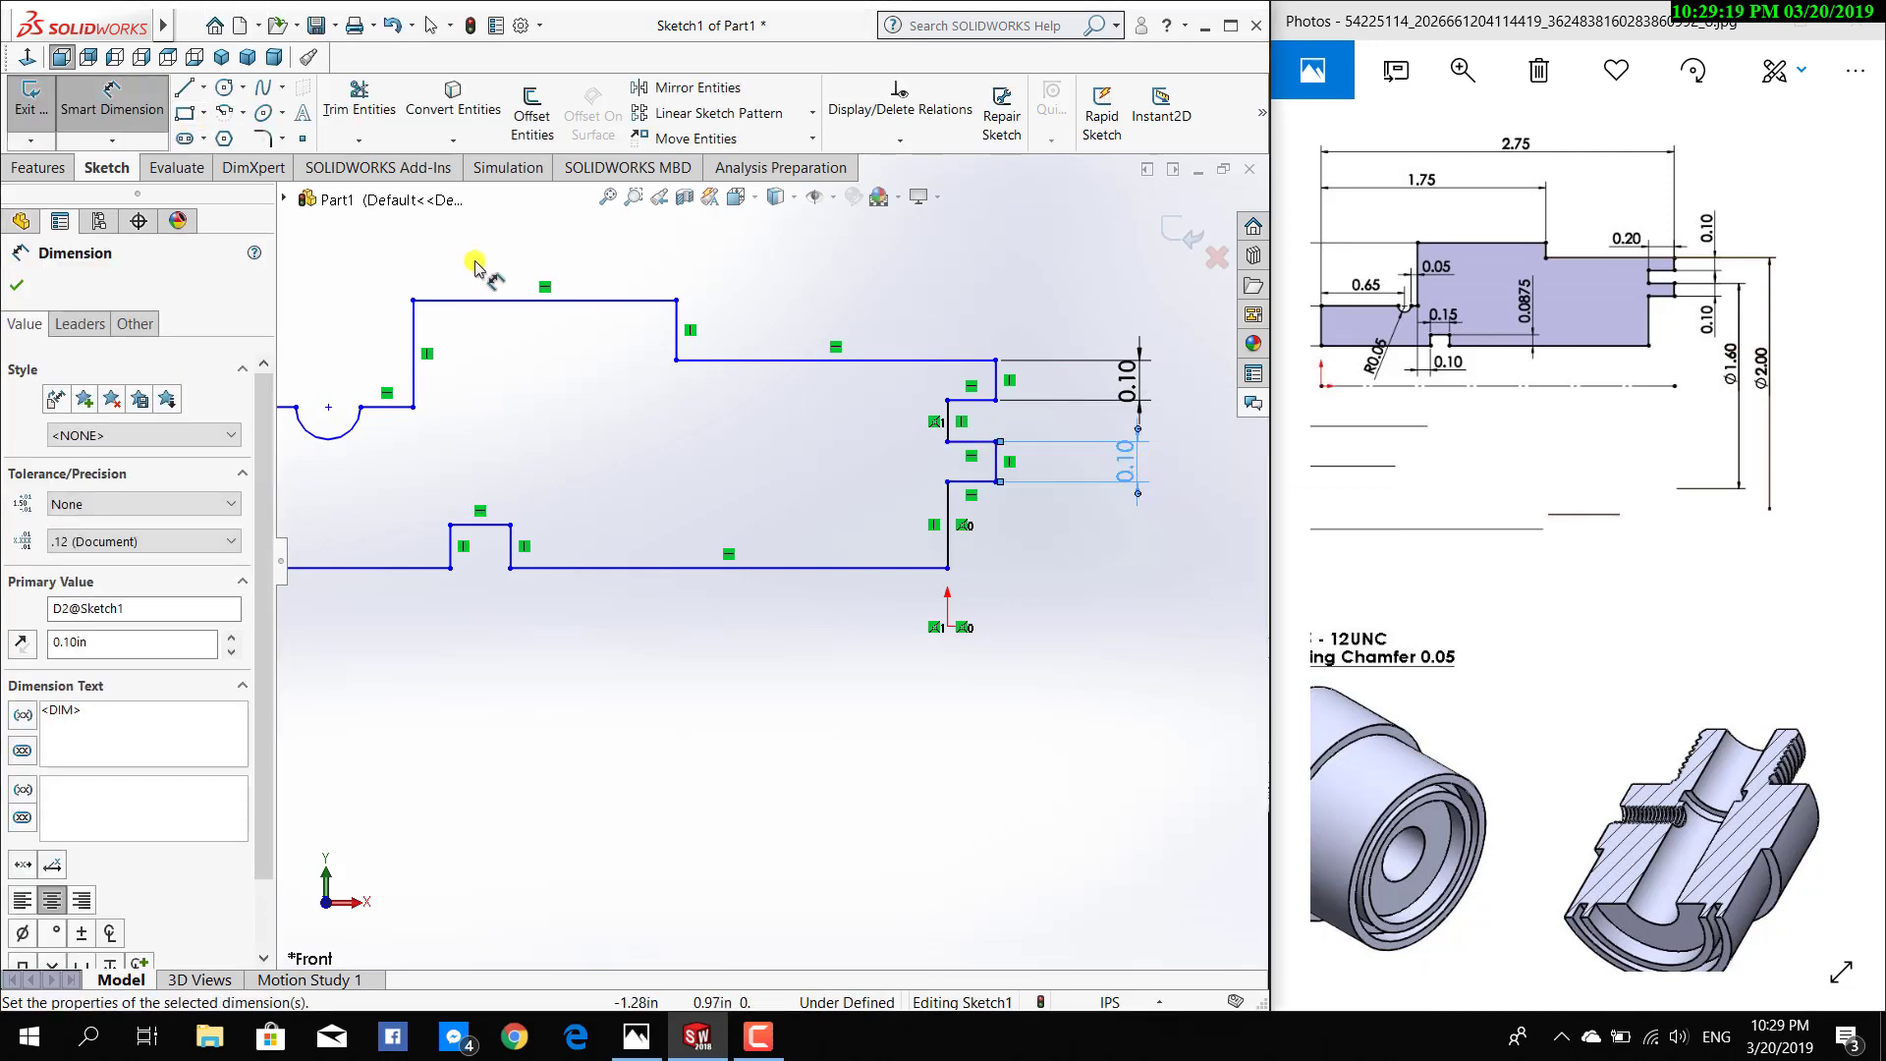
Add a third vertical dimension between the short step lines at the right end
{"action": "left_click", "coordinate": [979, 439]}
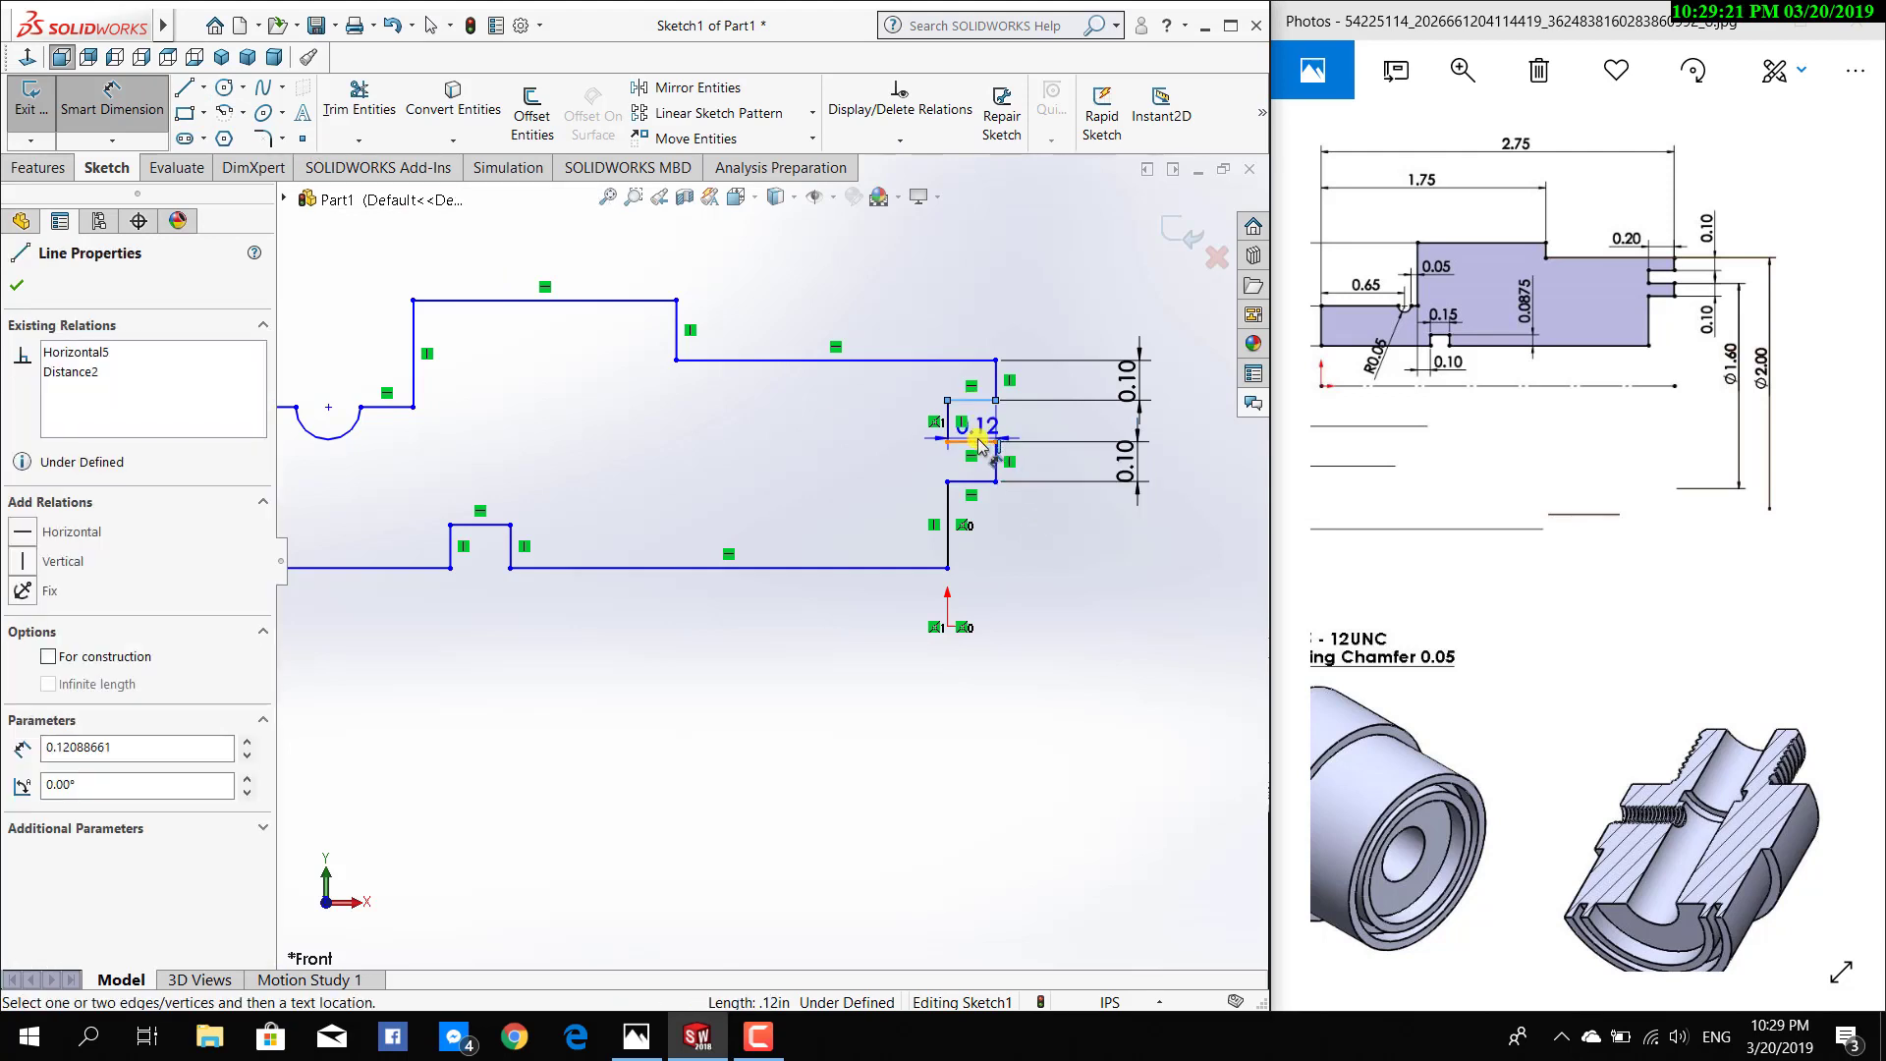
{"action": "left_click", "coordinate": [979, 441]}
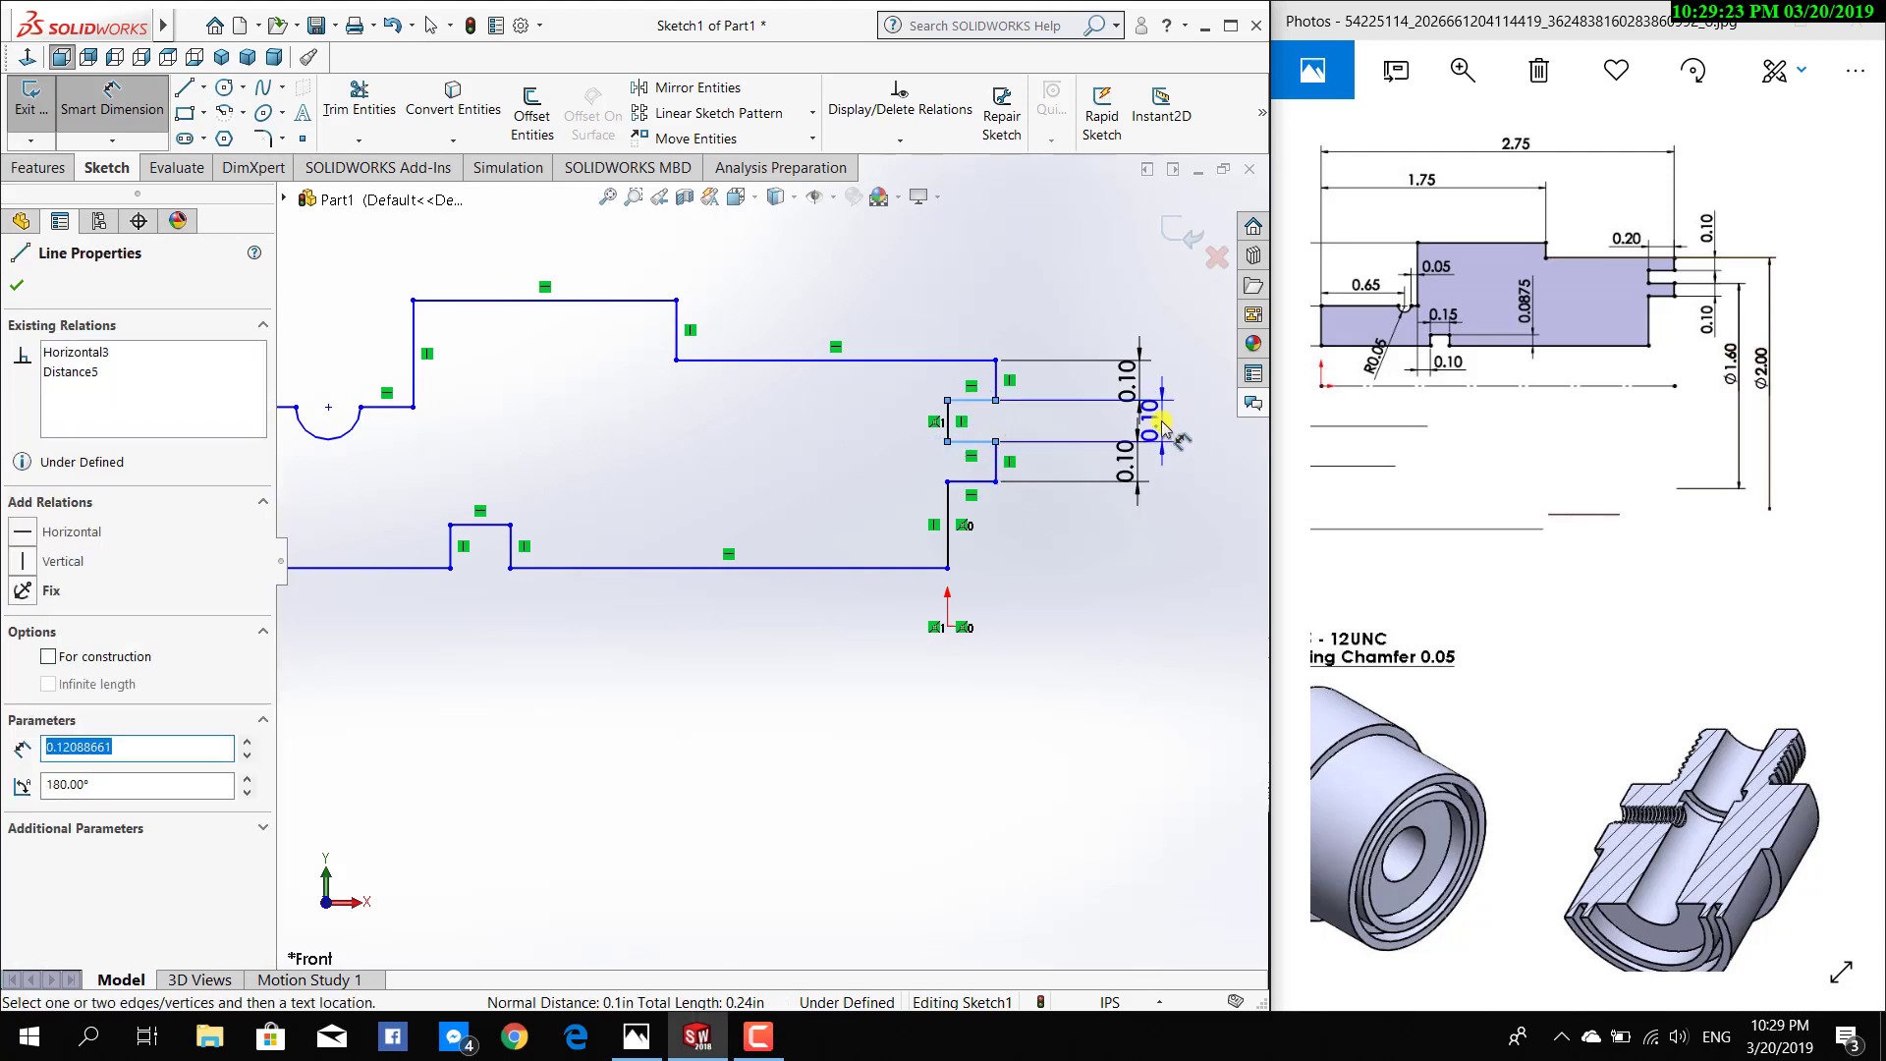
{"action": "left_click", "coordinate": [1175, 429]}
{"action": "key", "text": "Return"}
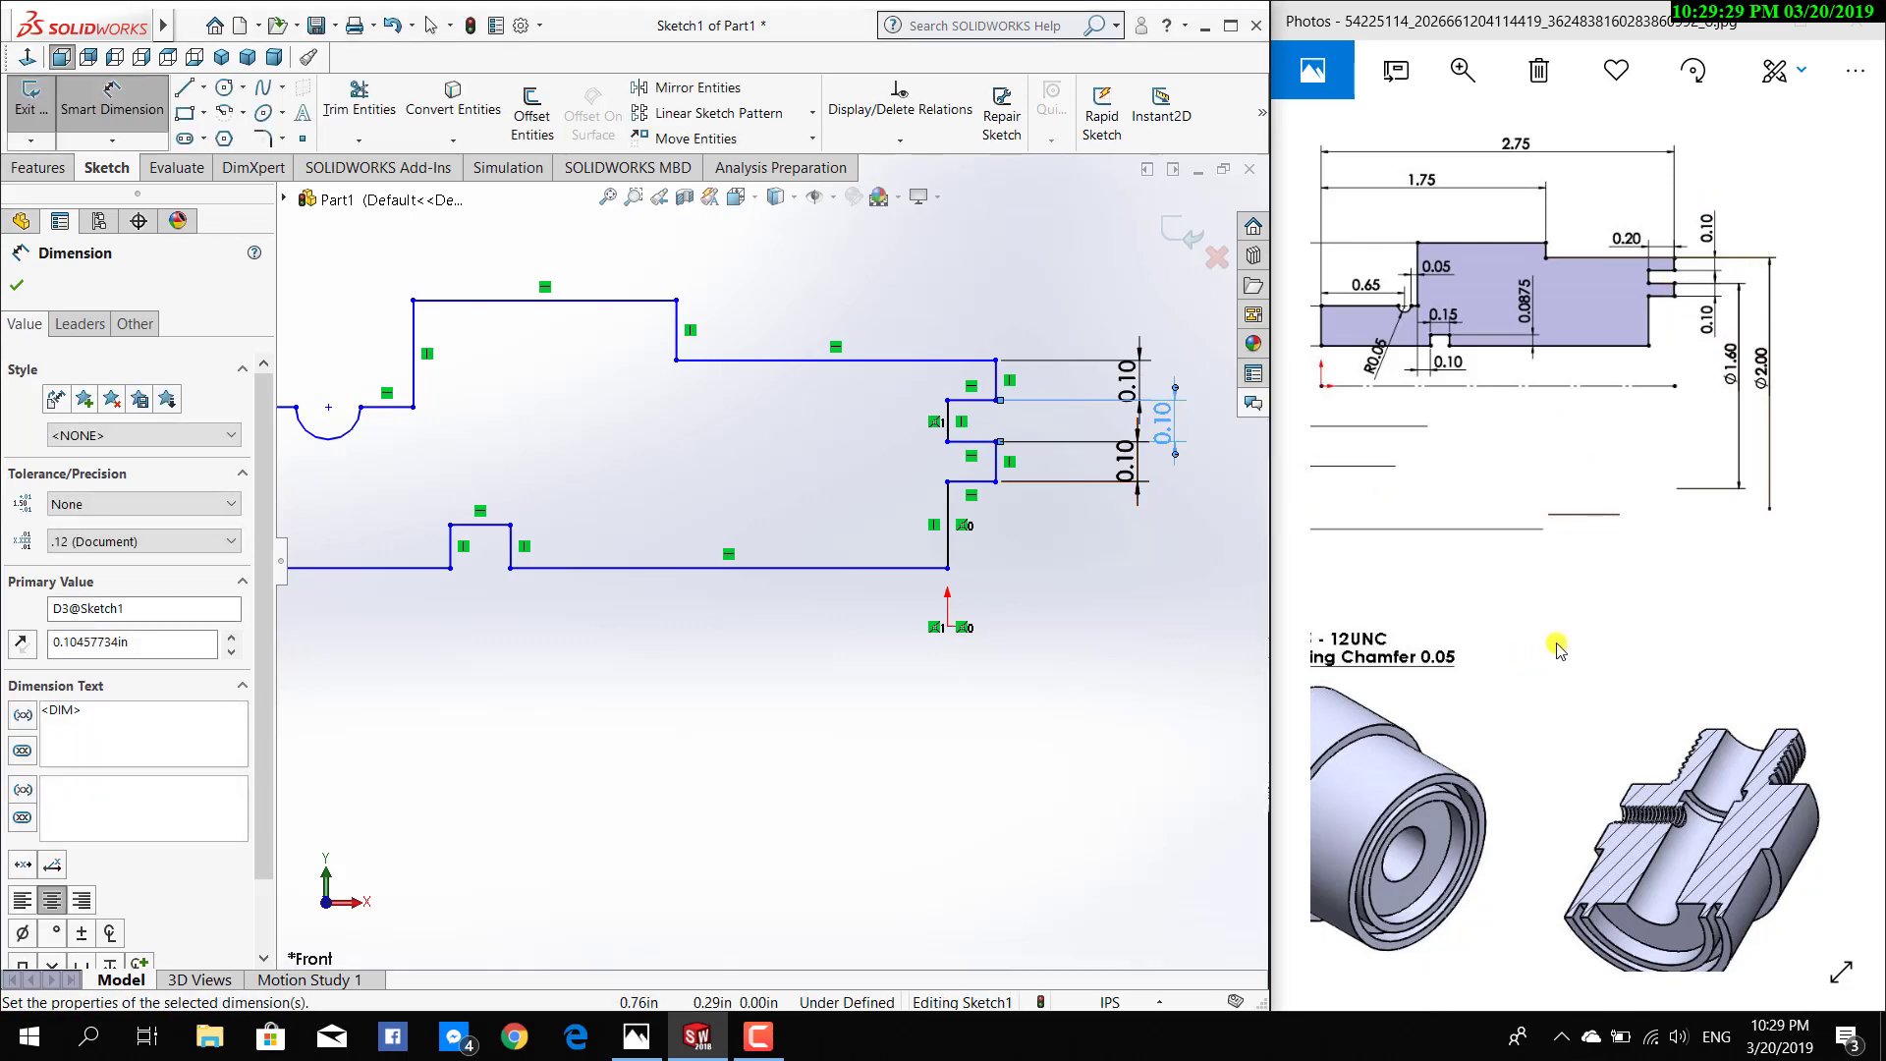
{"action": "scroll", "coordinate": [1557, 649], "scroll_direction": "down", "scroll_amount": 2}
{"action": "scroll", "coordinate": [1562, 639], "scroll_direction": "up", "scroll_amount": 3}
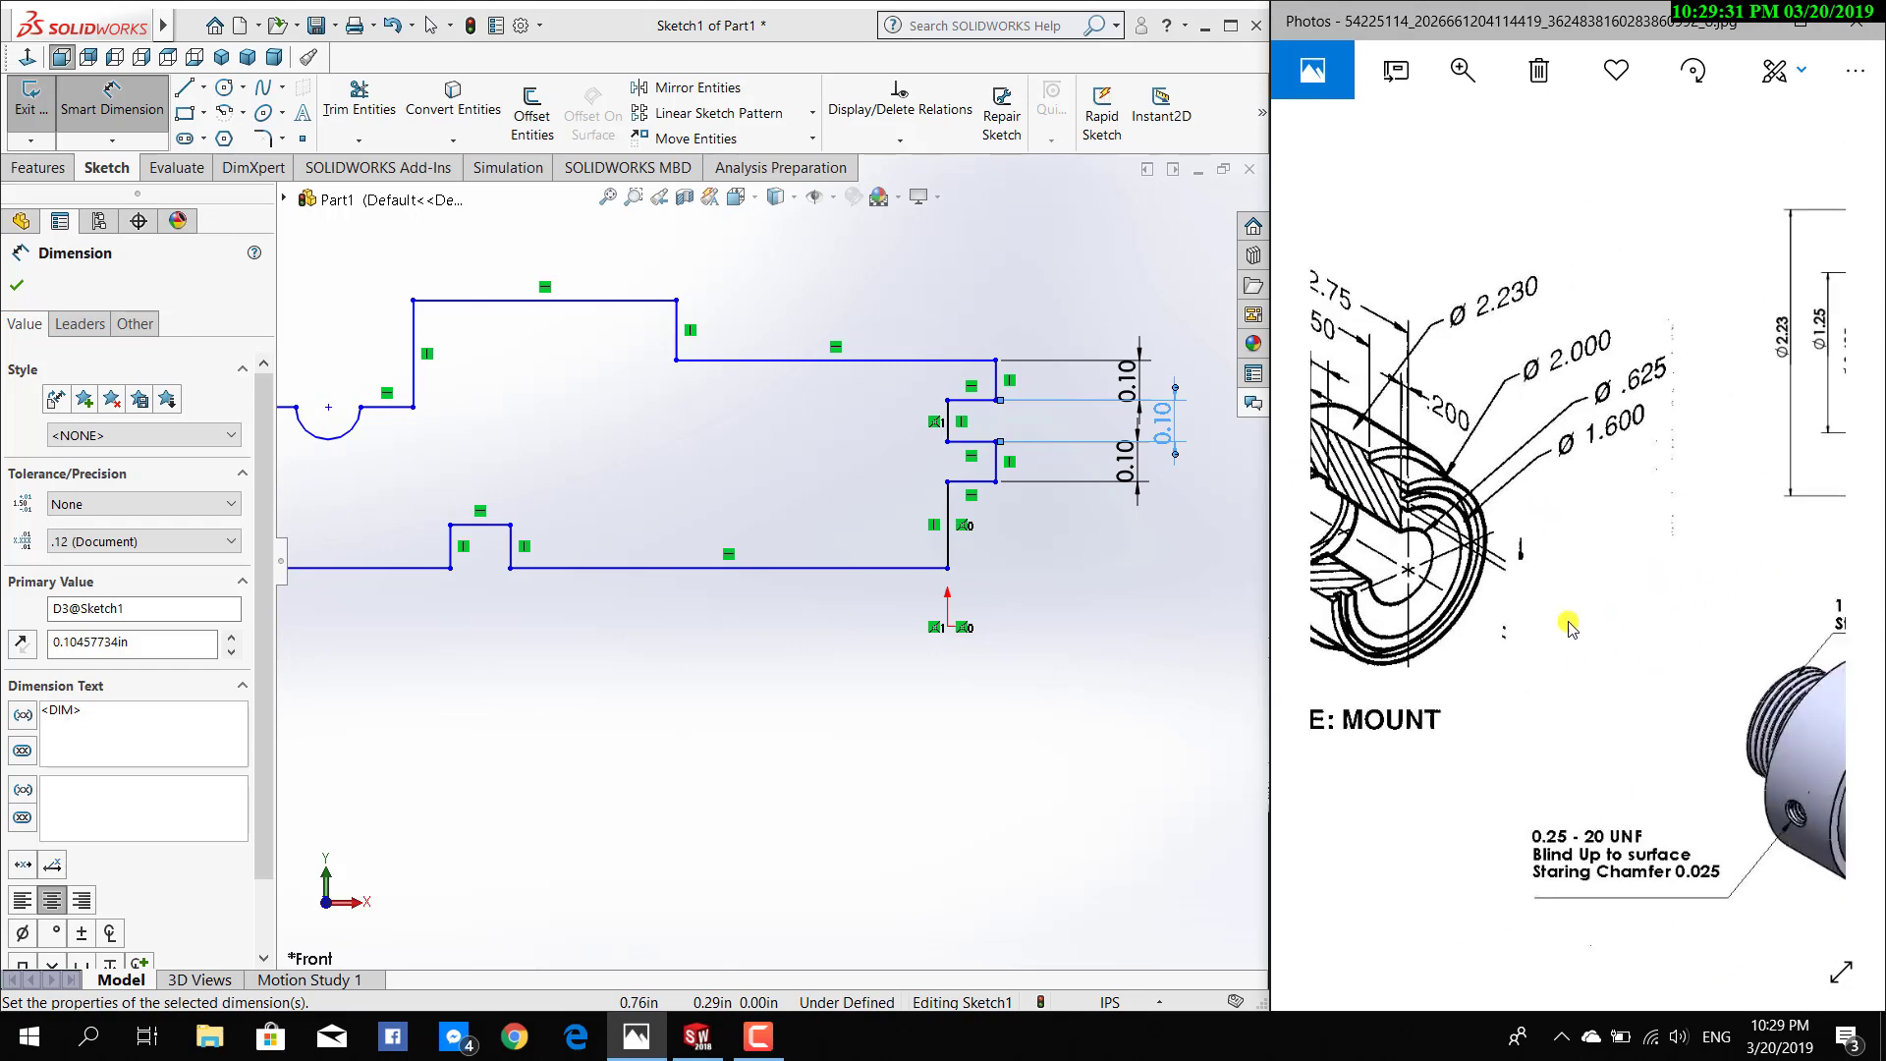
{"action": "scroll", "coordinate": [1568, 625], "scroll_direction": "down", "scroll_amount": 2}
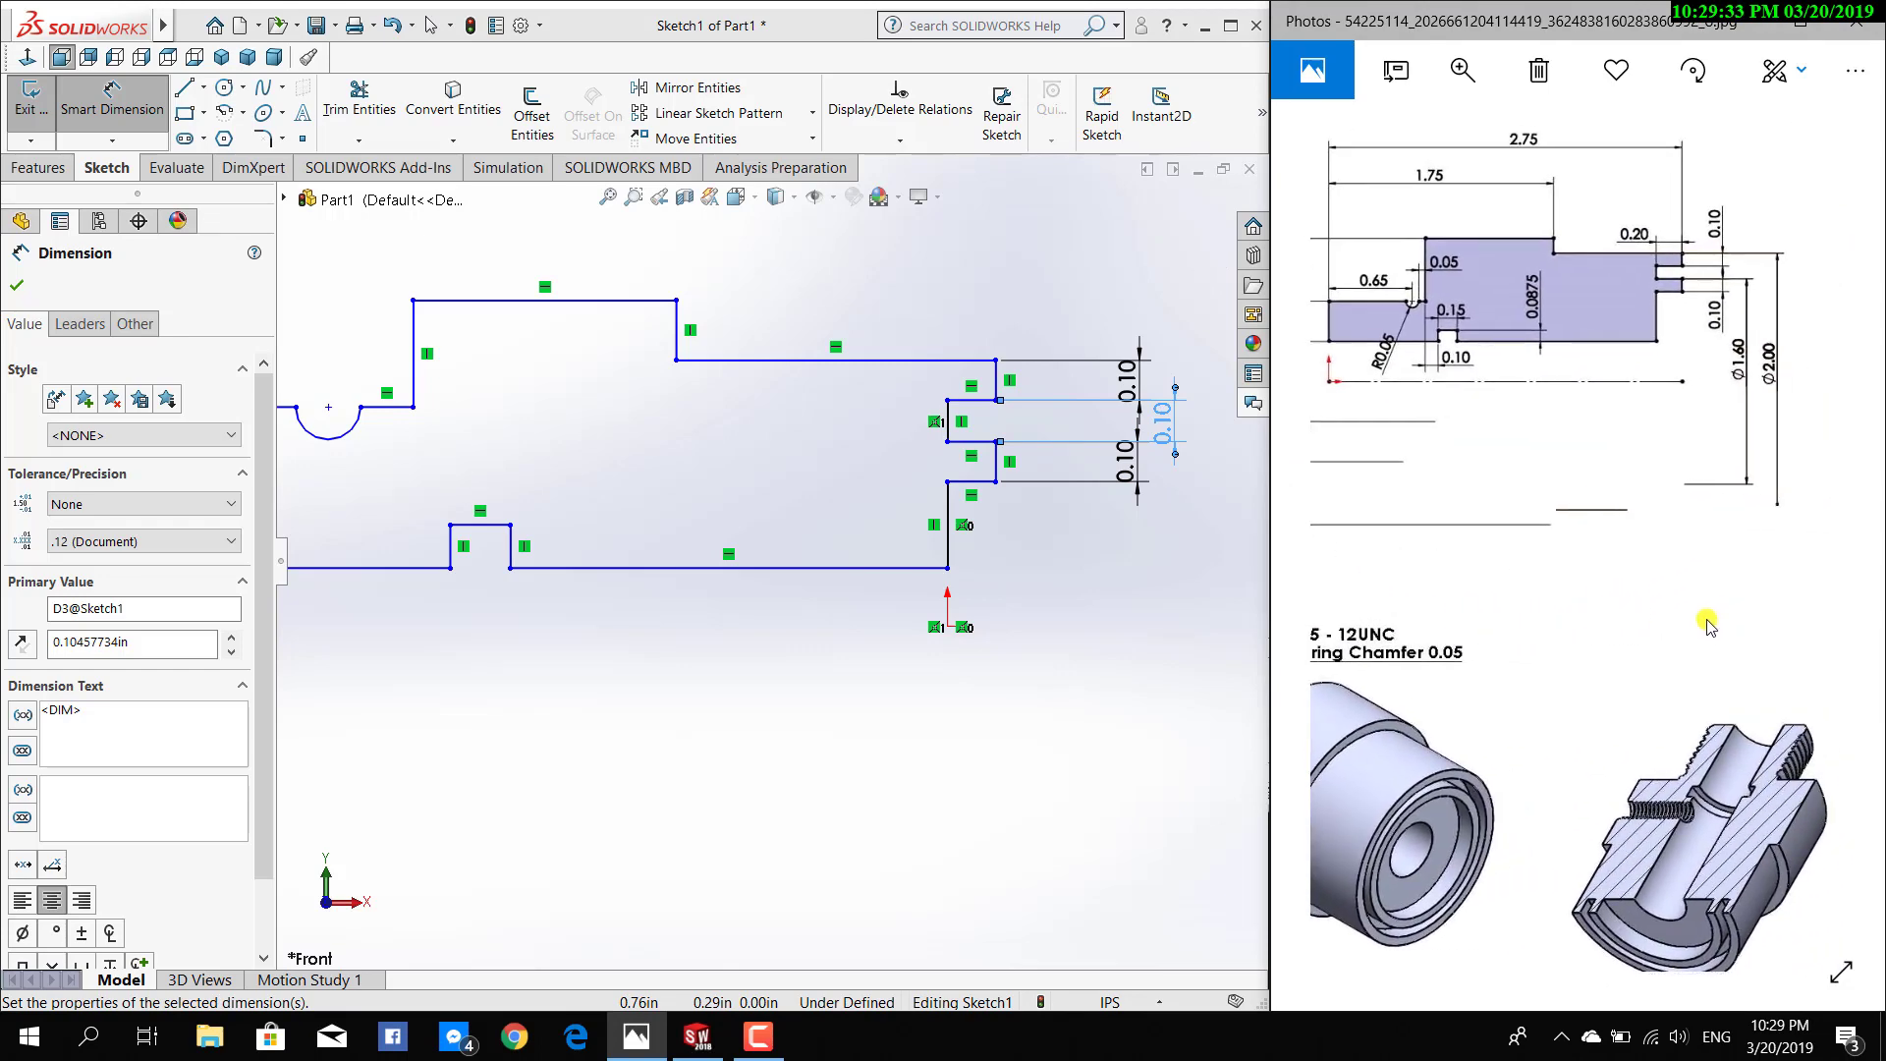
{"action": "left_click_drag", "start_coordinate": [1707, 624], "coordinate": [1717, 623]}
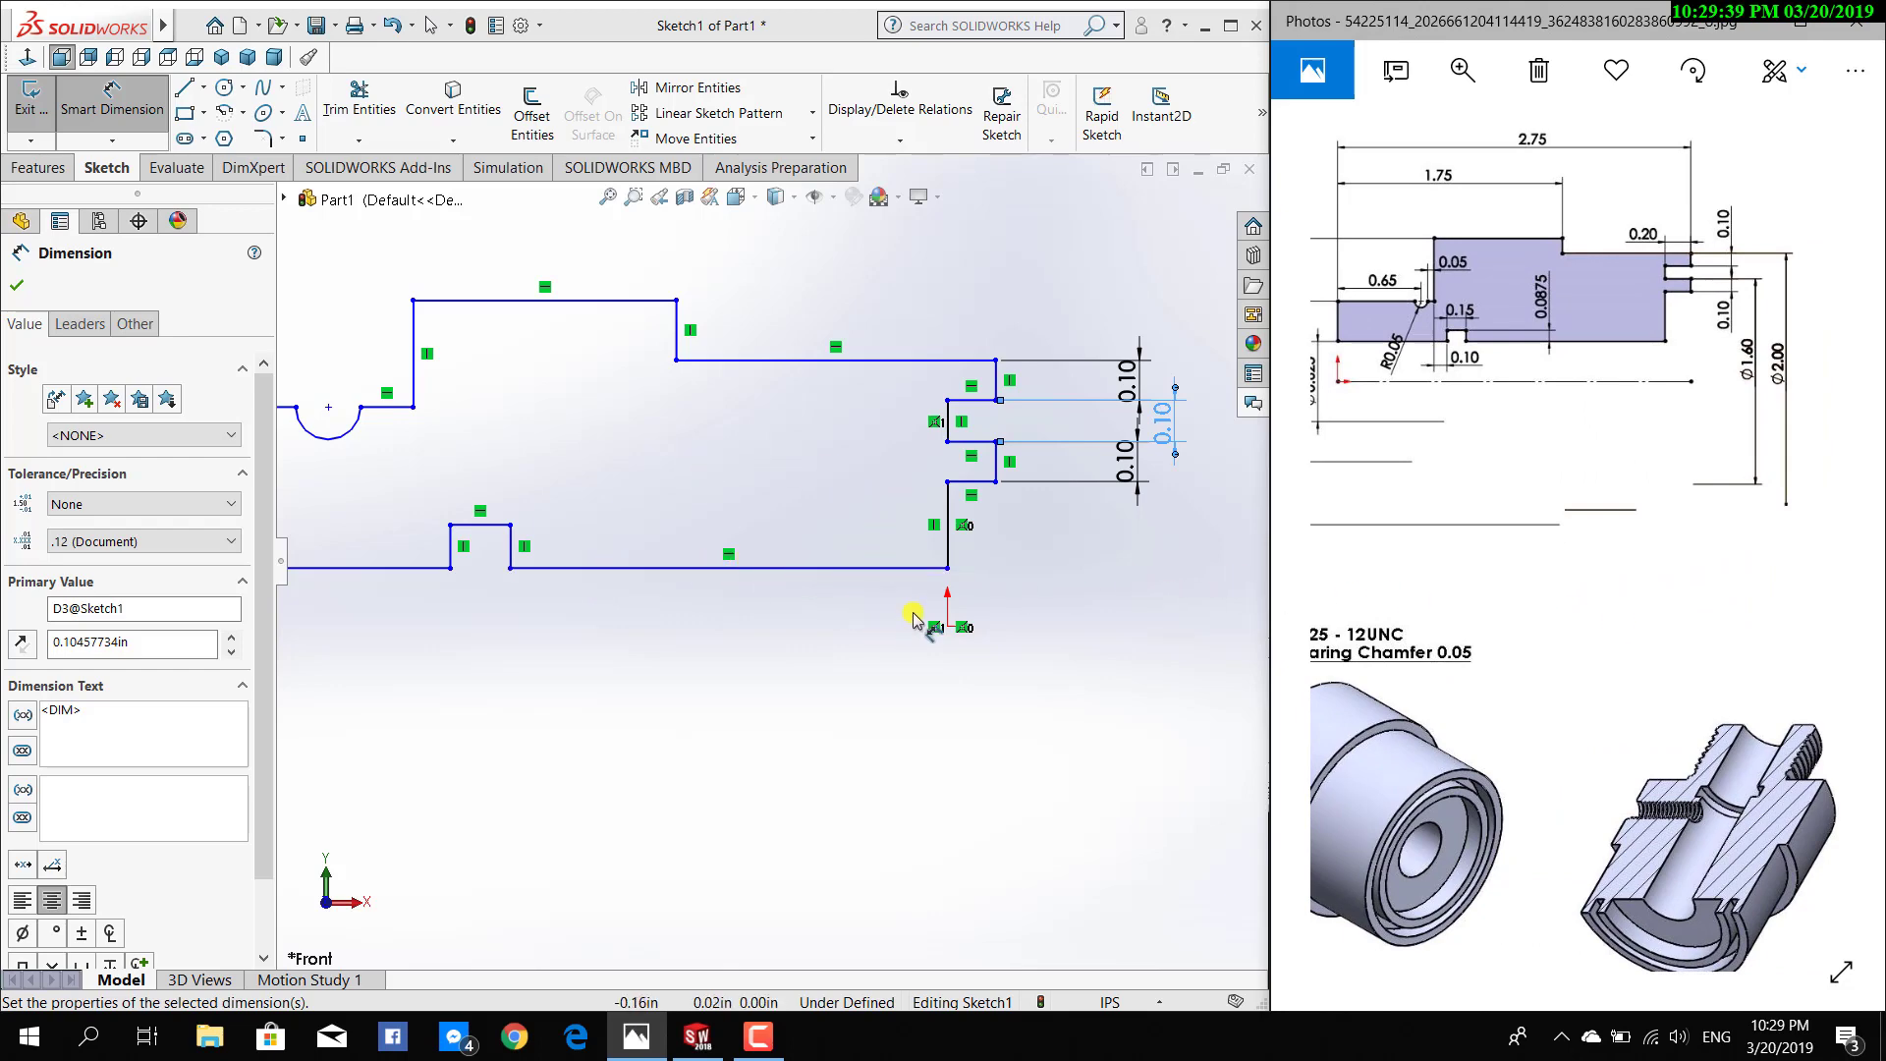
{"action": "mouse_move", "coordinate": [1493, 756]}
{"action": "left_mouse_down"}
{"action": "mouse_move", "coordinate": [1543, 752]}
{"action": "mouse_move", "coordinate": [1556, 568]}
{"action": "left_mouse_up"}
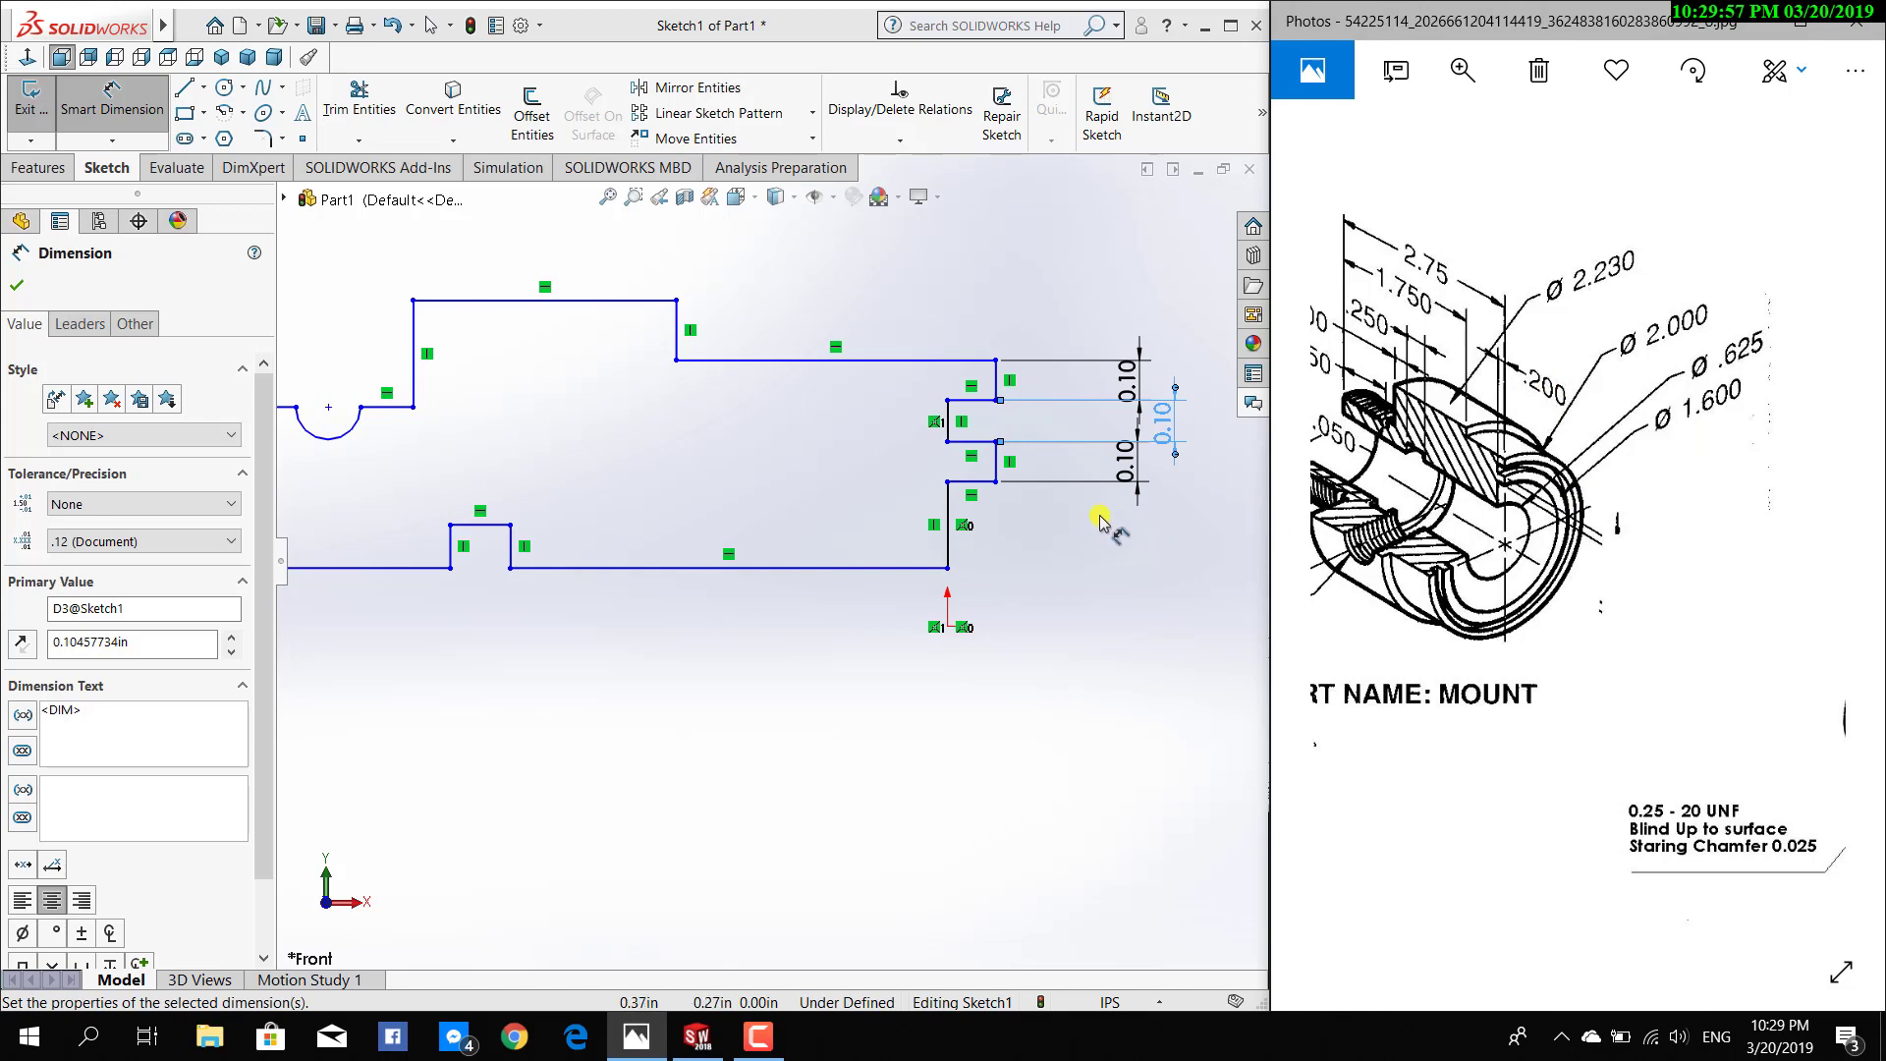
Dimension the top-to-bottom wall height as 0.6875 in, half of 2.00 minus 0.625
{"action": "left_click", "coordinate": [889, 362]}
{"action": "left_click", "coordinate": [884, 568]}
{"action": "scroll", "coordinate": [1168, 555], "scroll_direction": "up", "scroll_amount": 3}
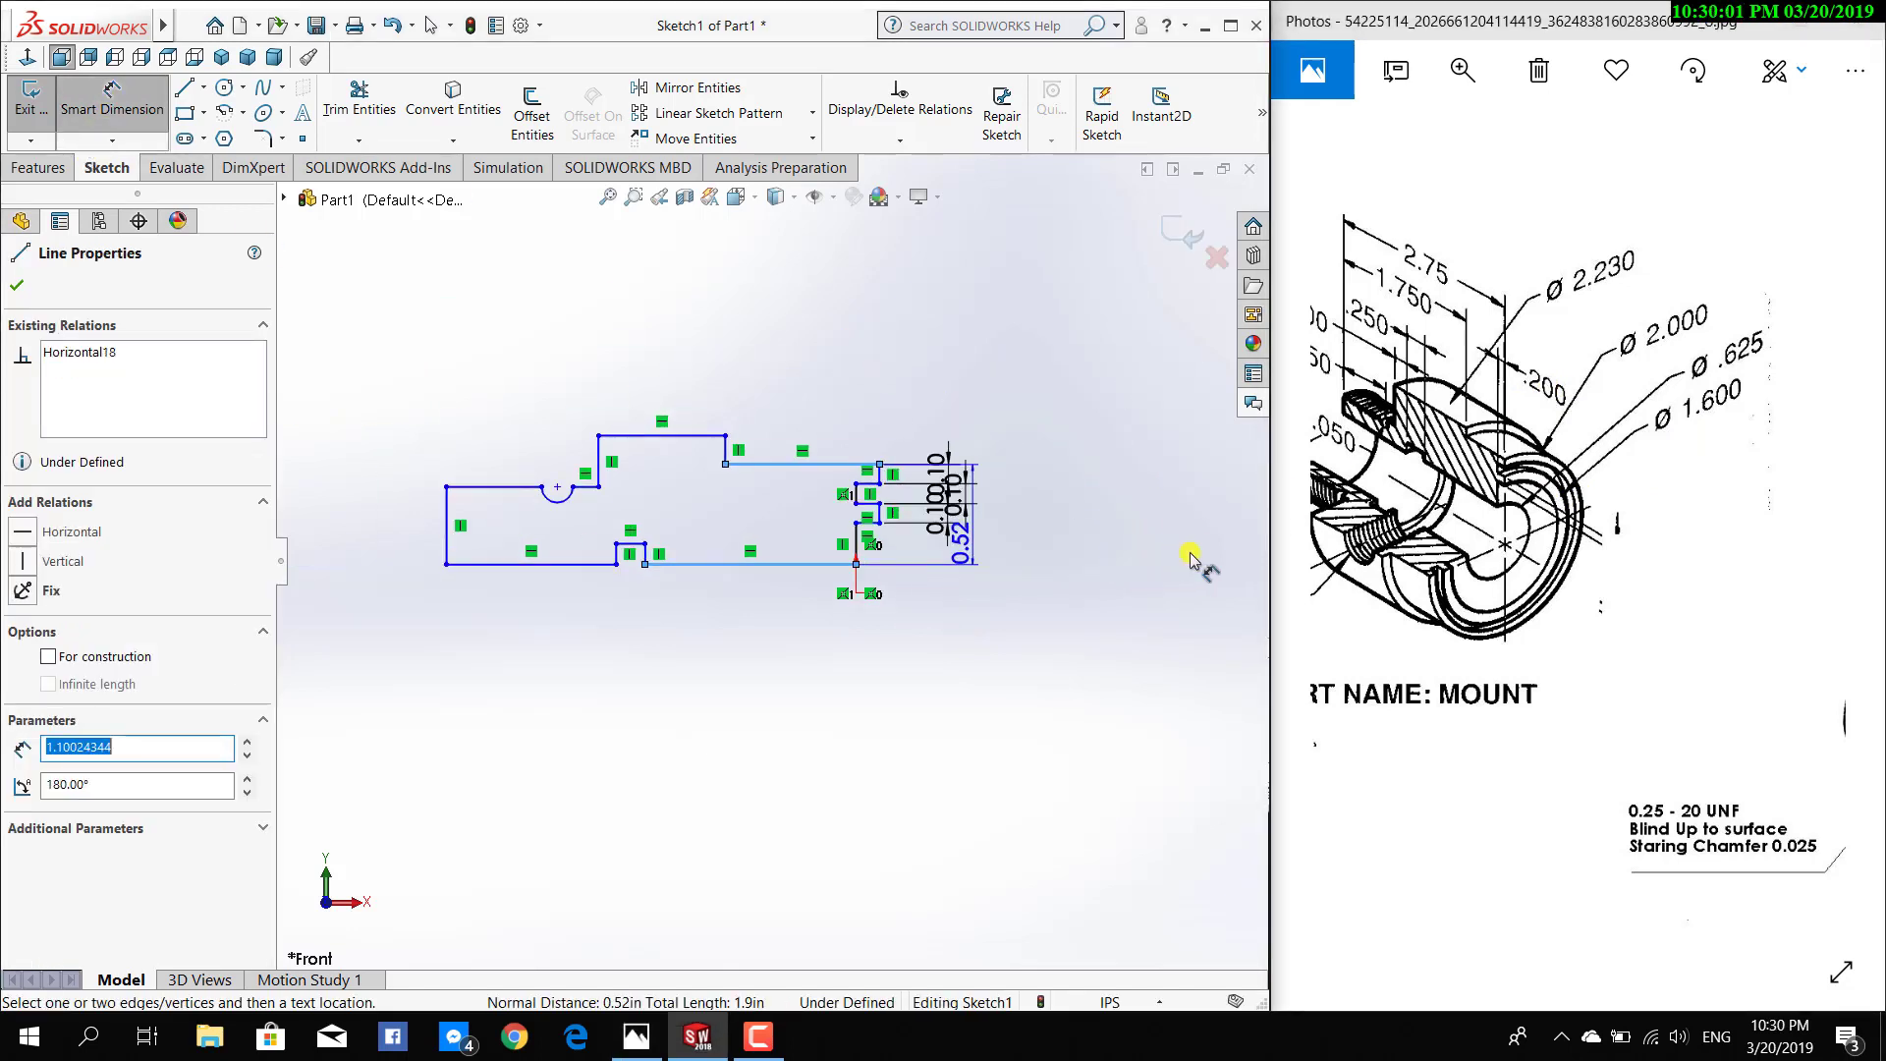
{"action": "left_click", "coordinate": [1073, 523]}
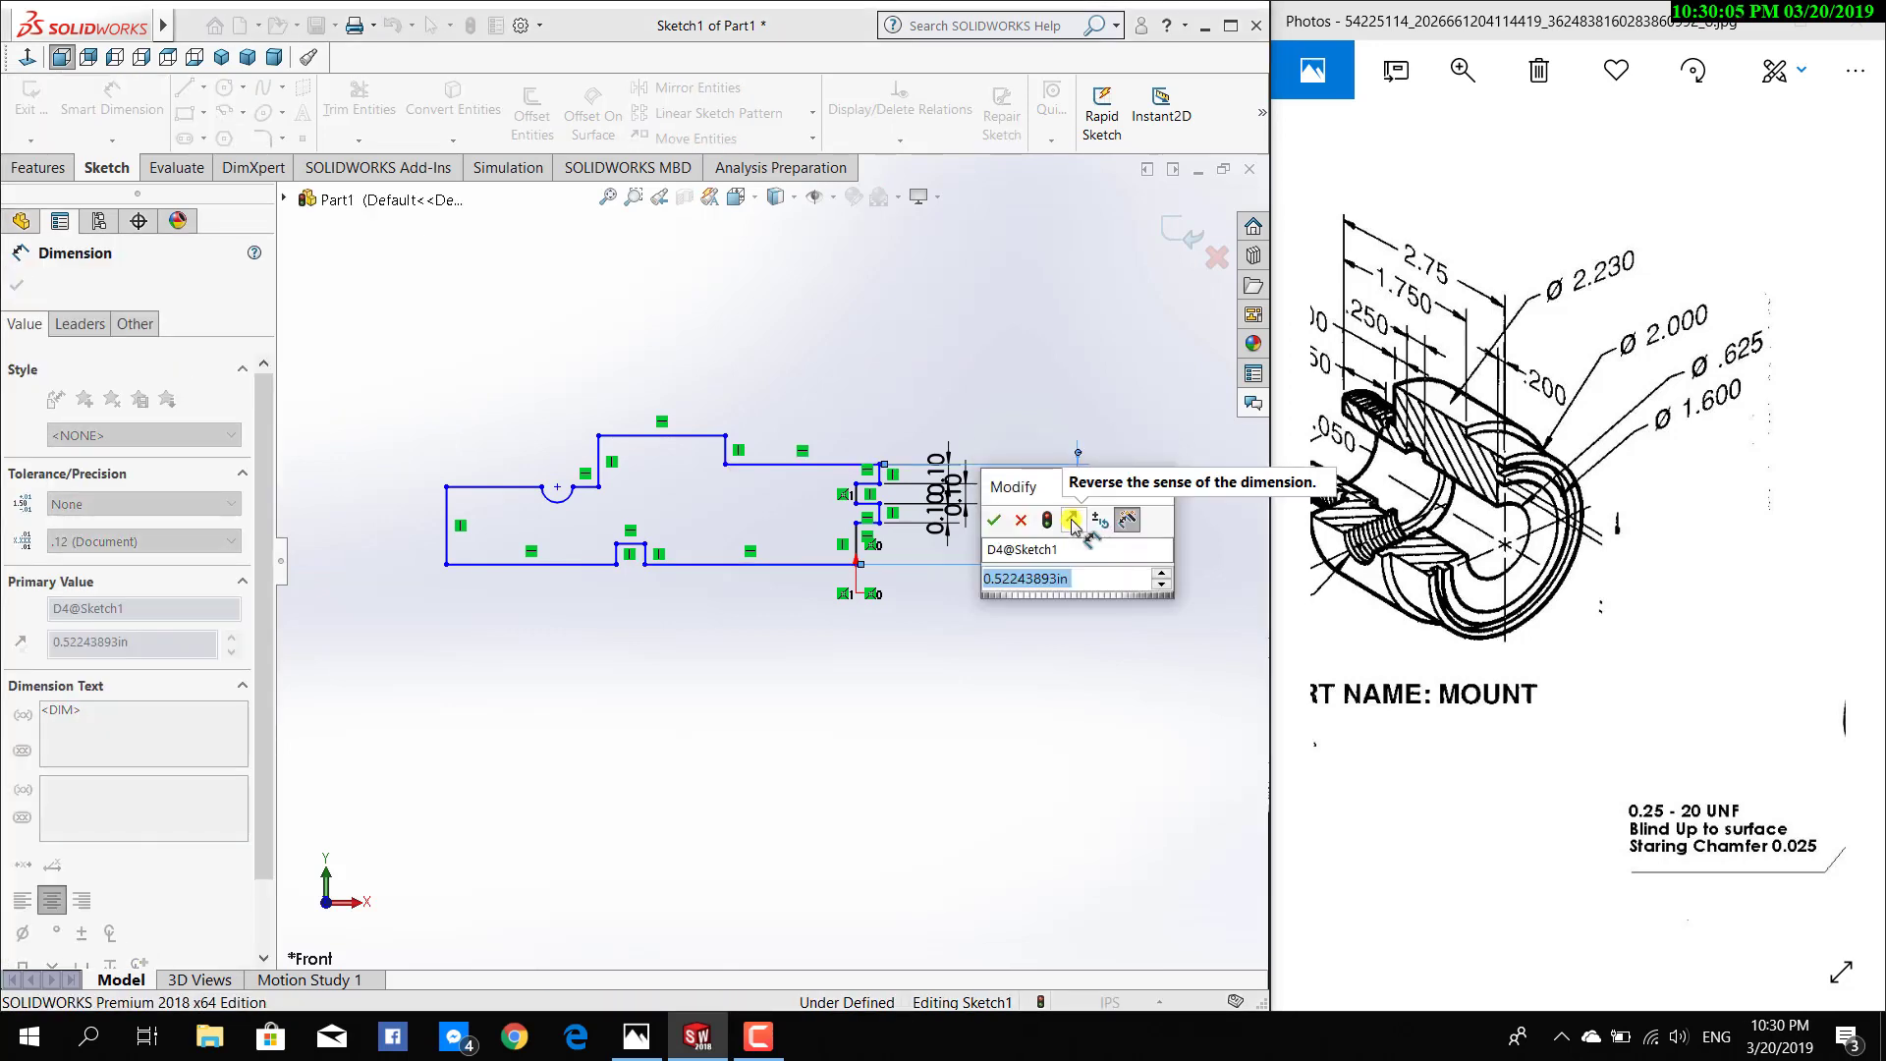
{"action": "type", "text": "(2"}
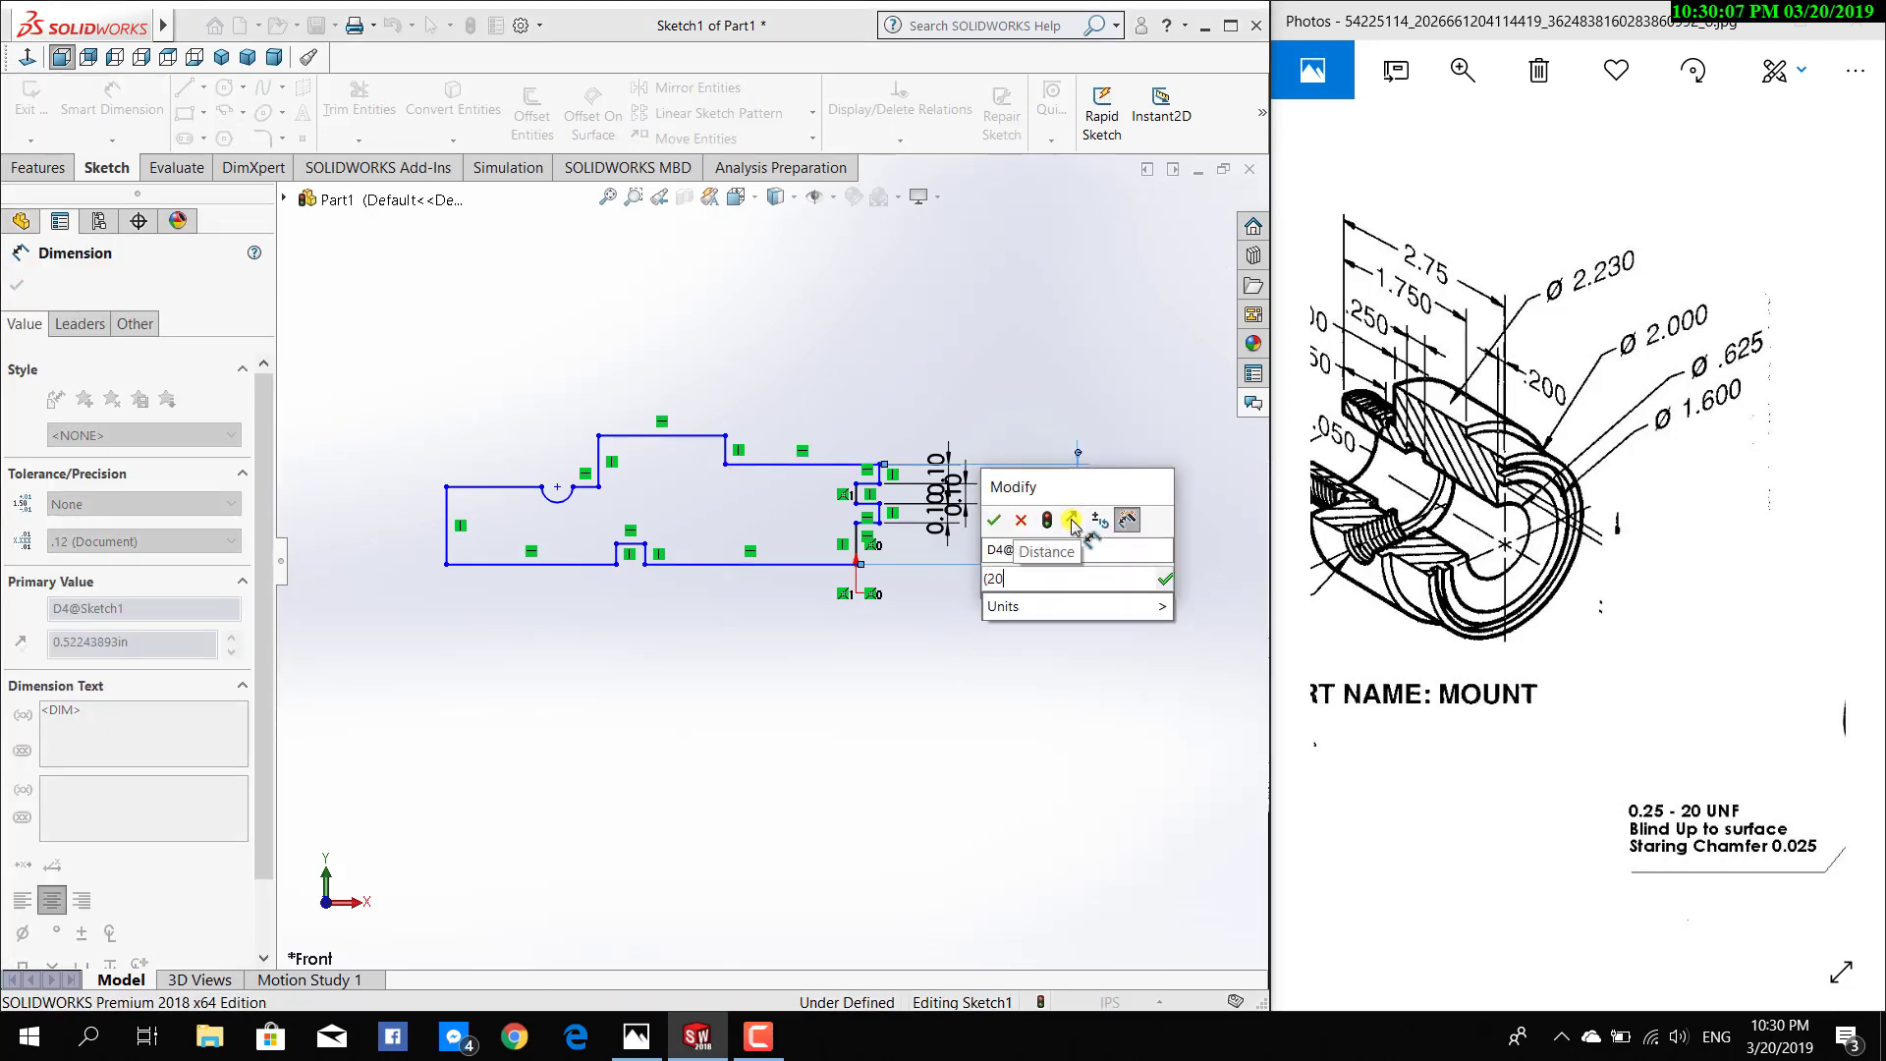
{"action": "type", "text": "-"}
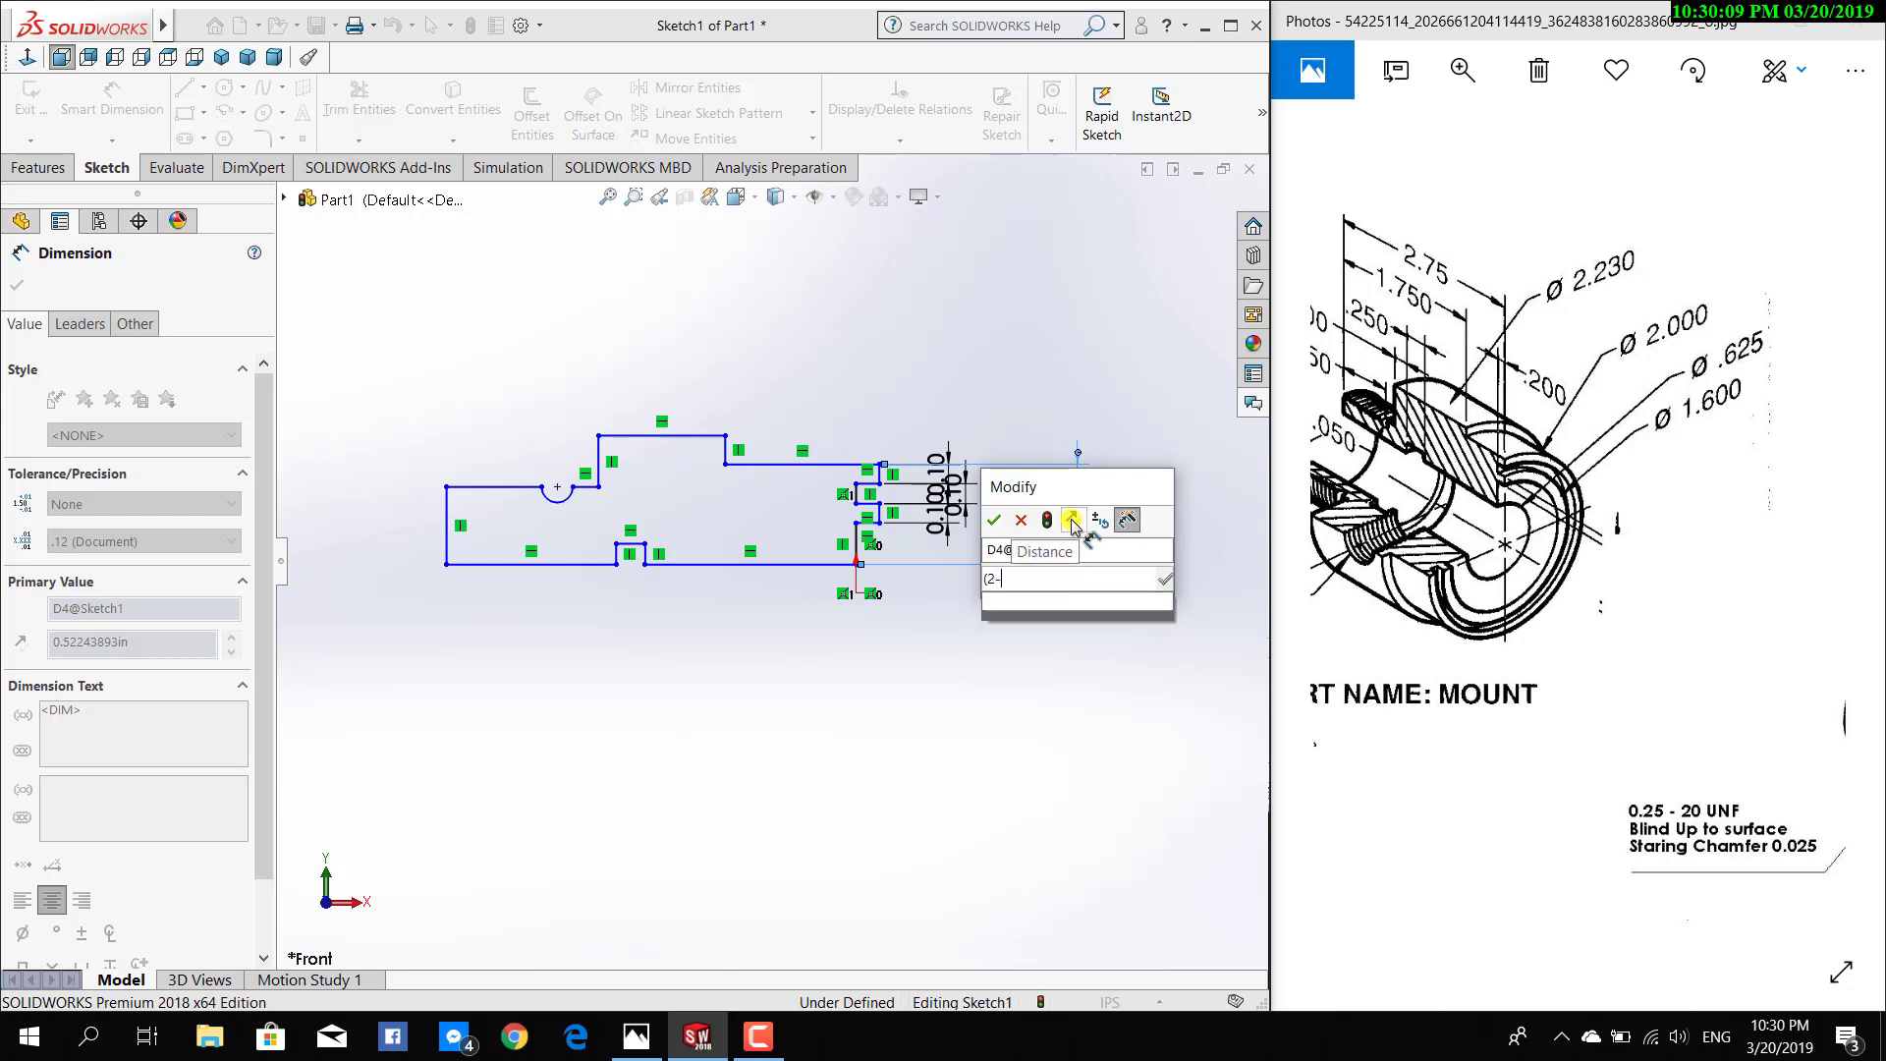
{"action": "type", "text": "0.625)/2"}
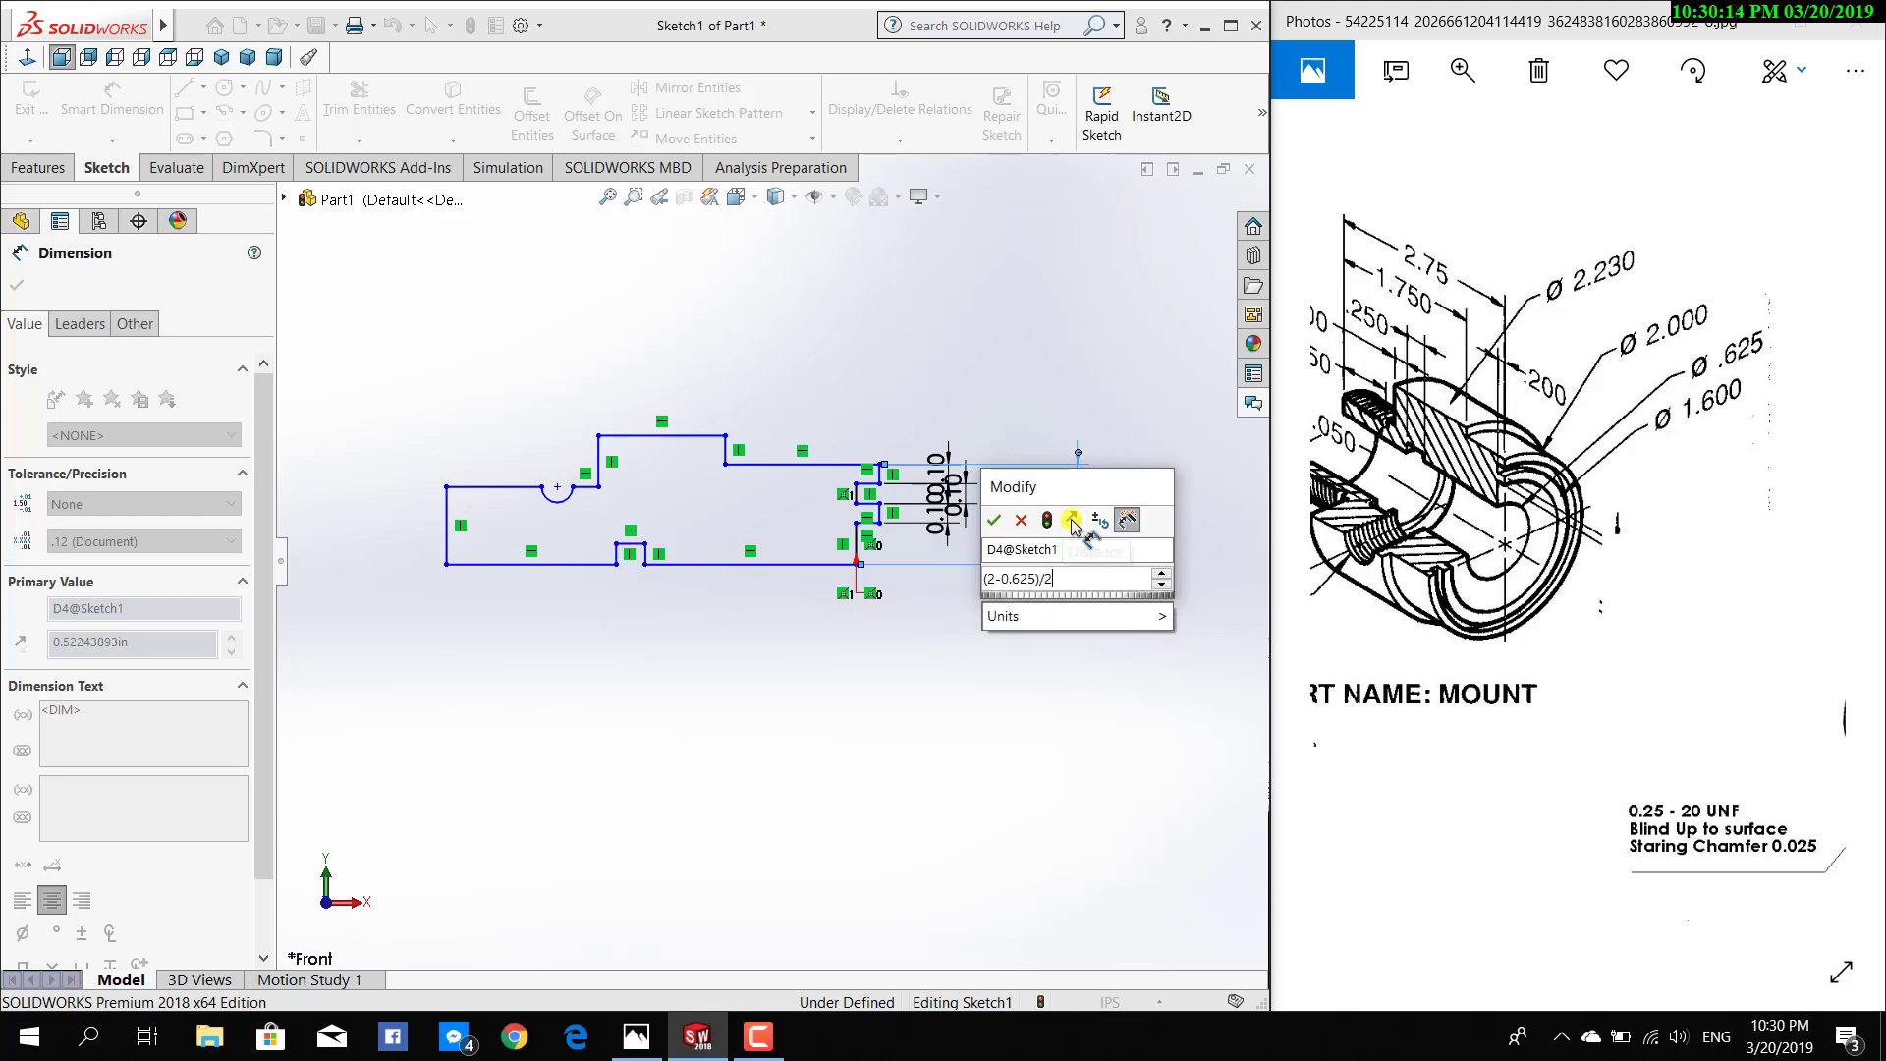
{"action": "key", "text": "Return"}
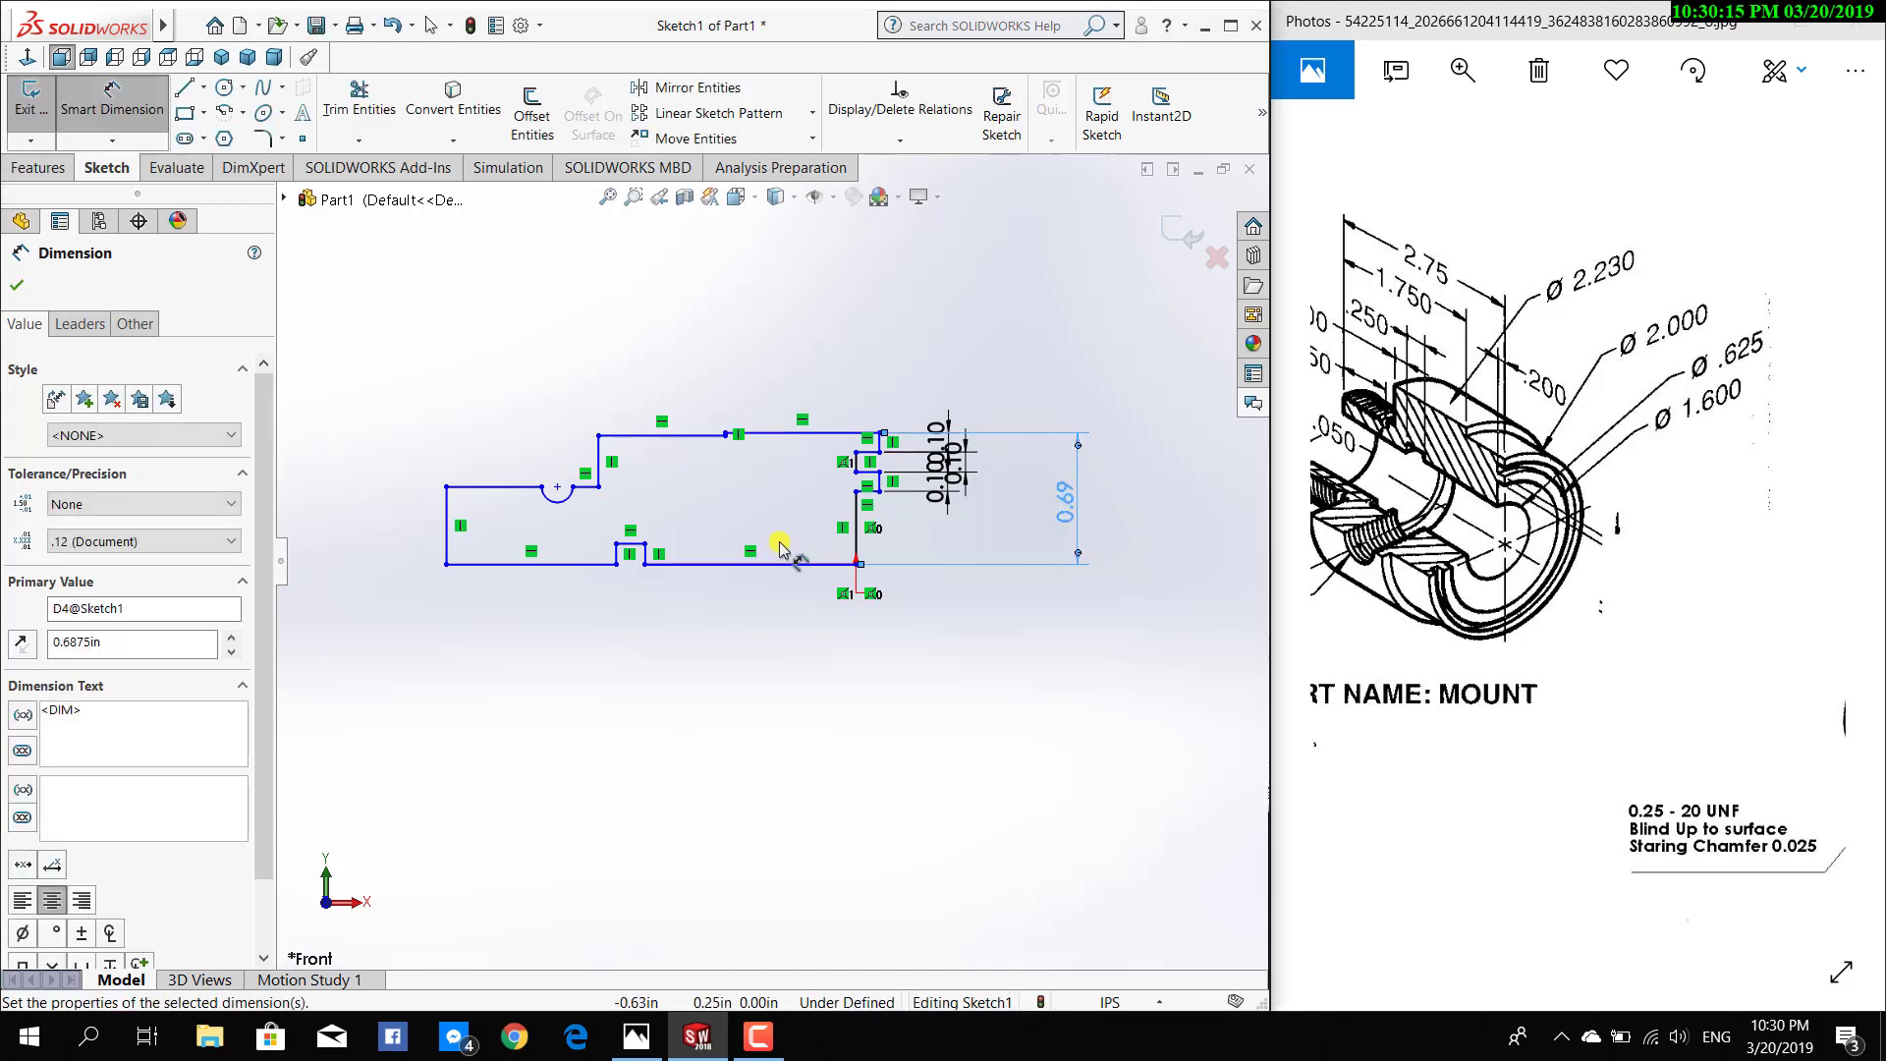
Scroll and pan the section drawing to read its remaining dimensions
{"action": "scroll", "coordinate": [835, 472], "scroll_direction": "down", "scroll_amount": 3}
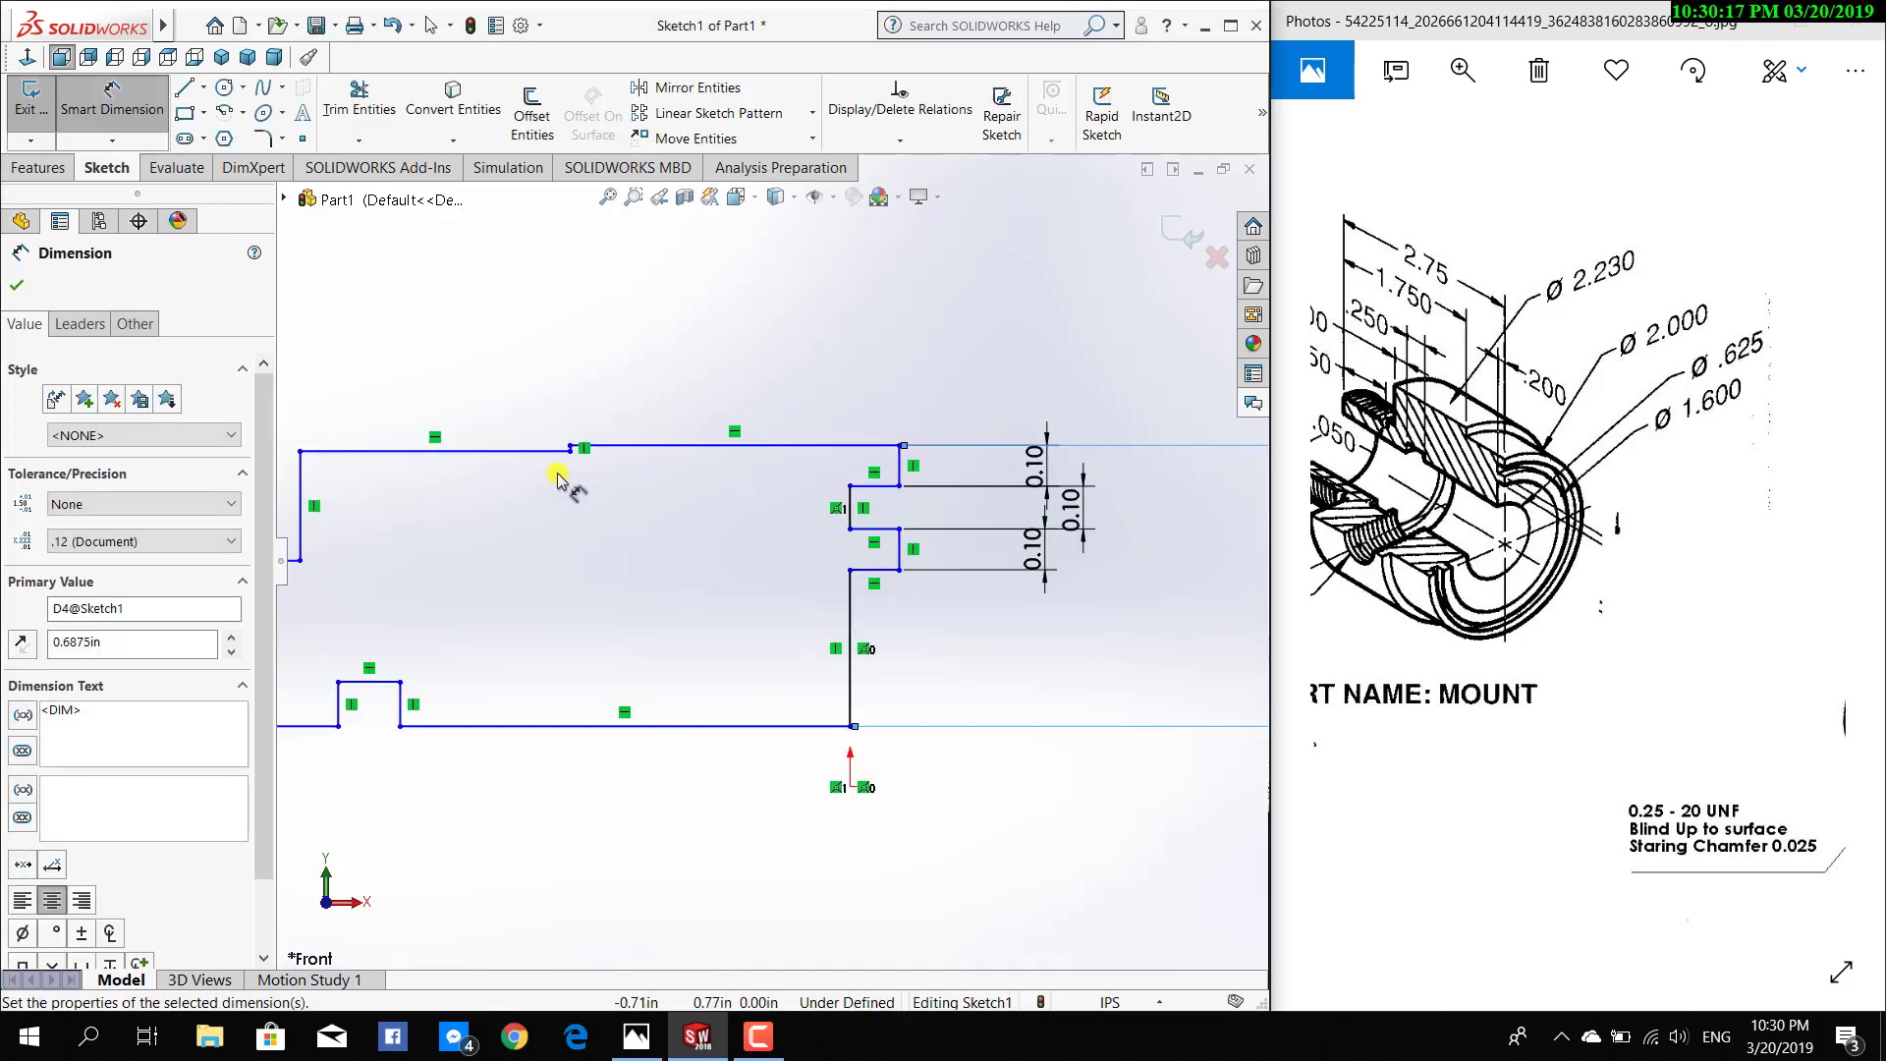
{"action": "scroll", "coordinate": [761, 546], "scroll_direction": "up", "scroll_amount": 1}
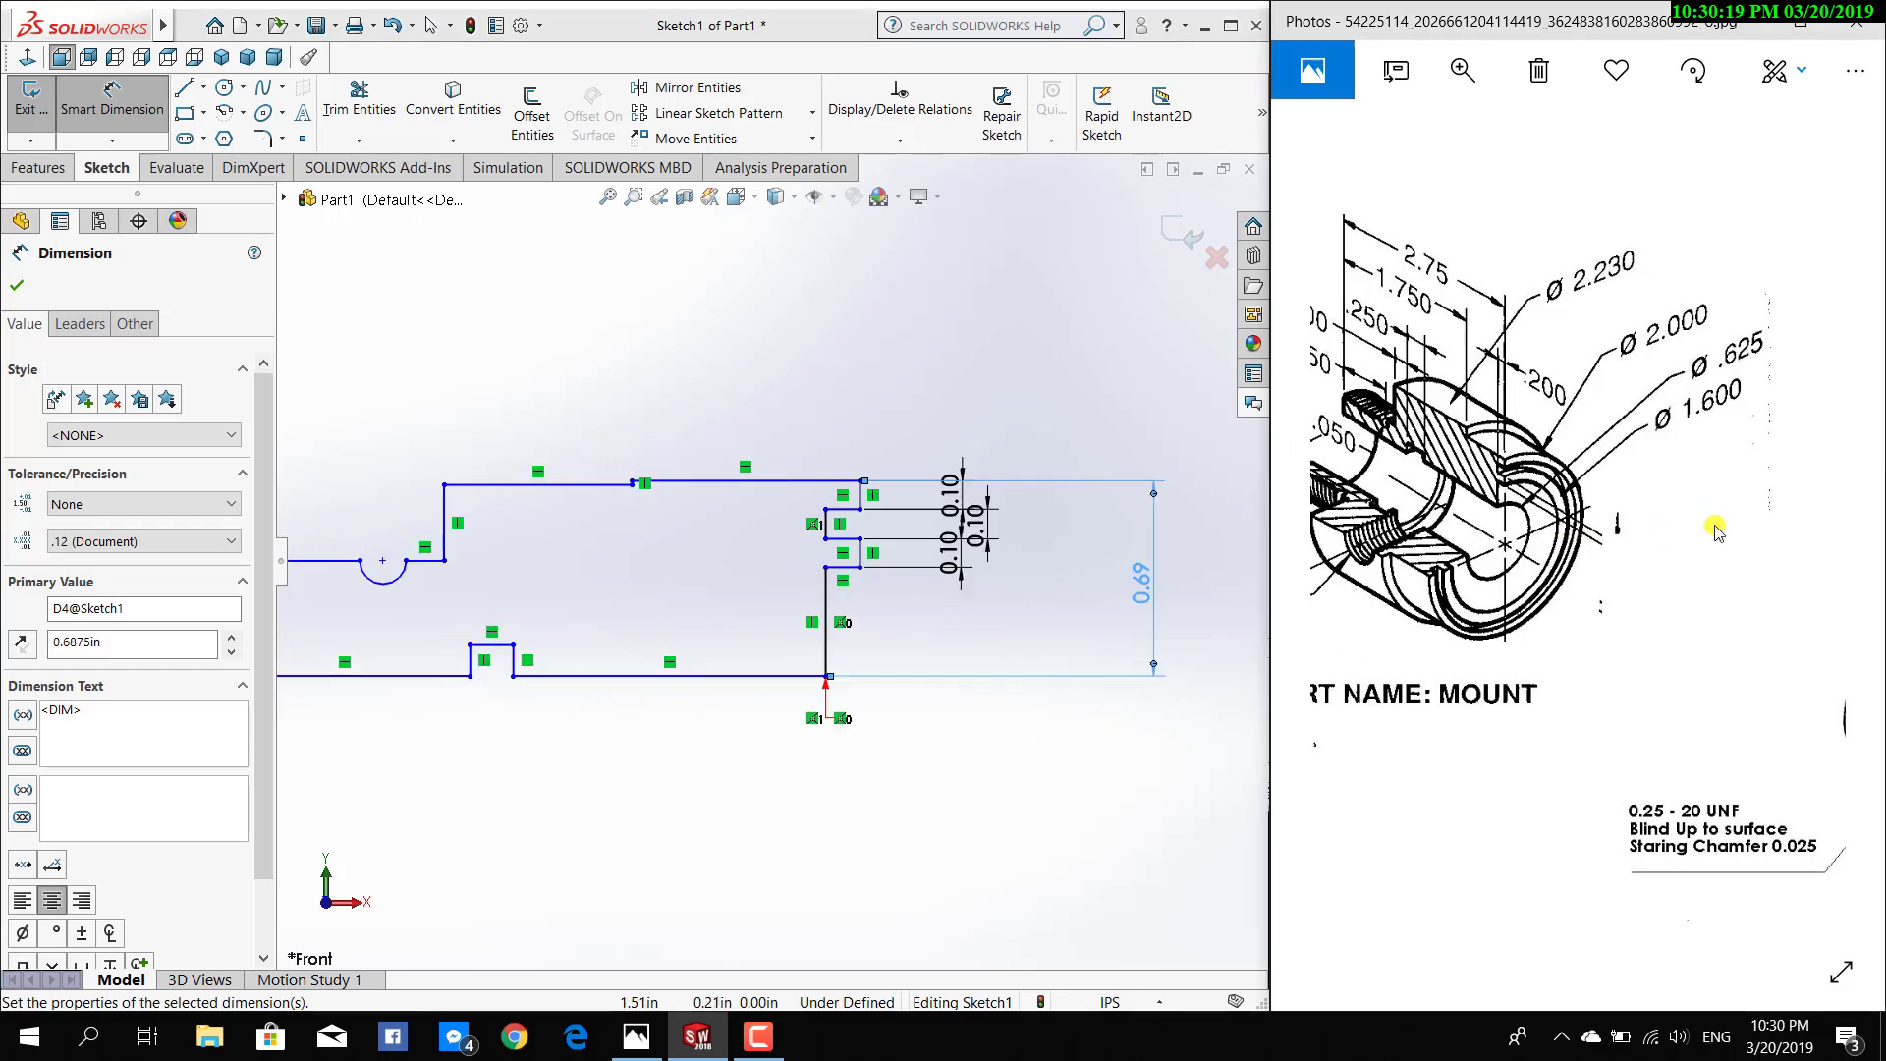
{"action": "scroll", "coordinate": [1611, 548], "scroll_direction": "down", "scroll_amount": 1}
{"action": "left_click_drag", "start_coordinate": [1646, 503], "coordinate": [1645, 465]}
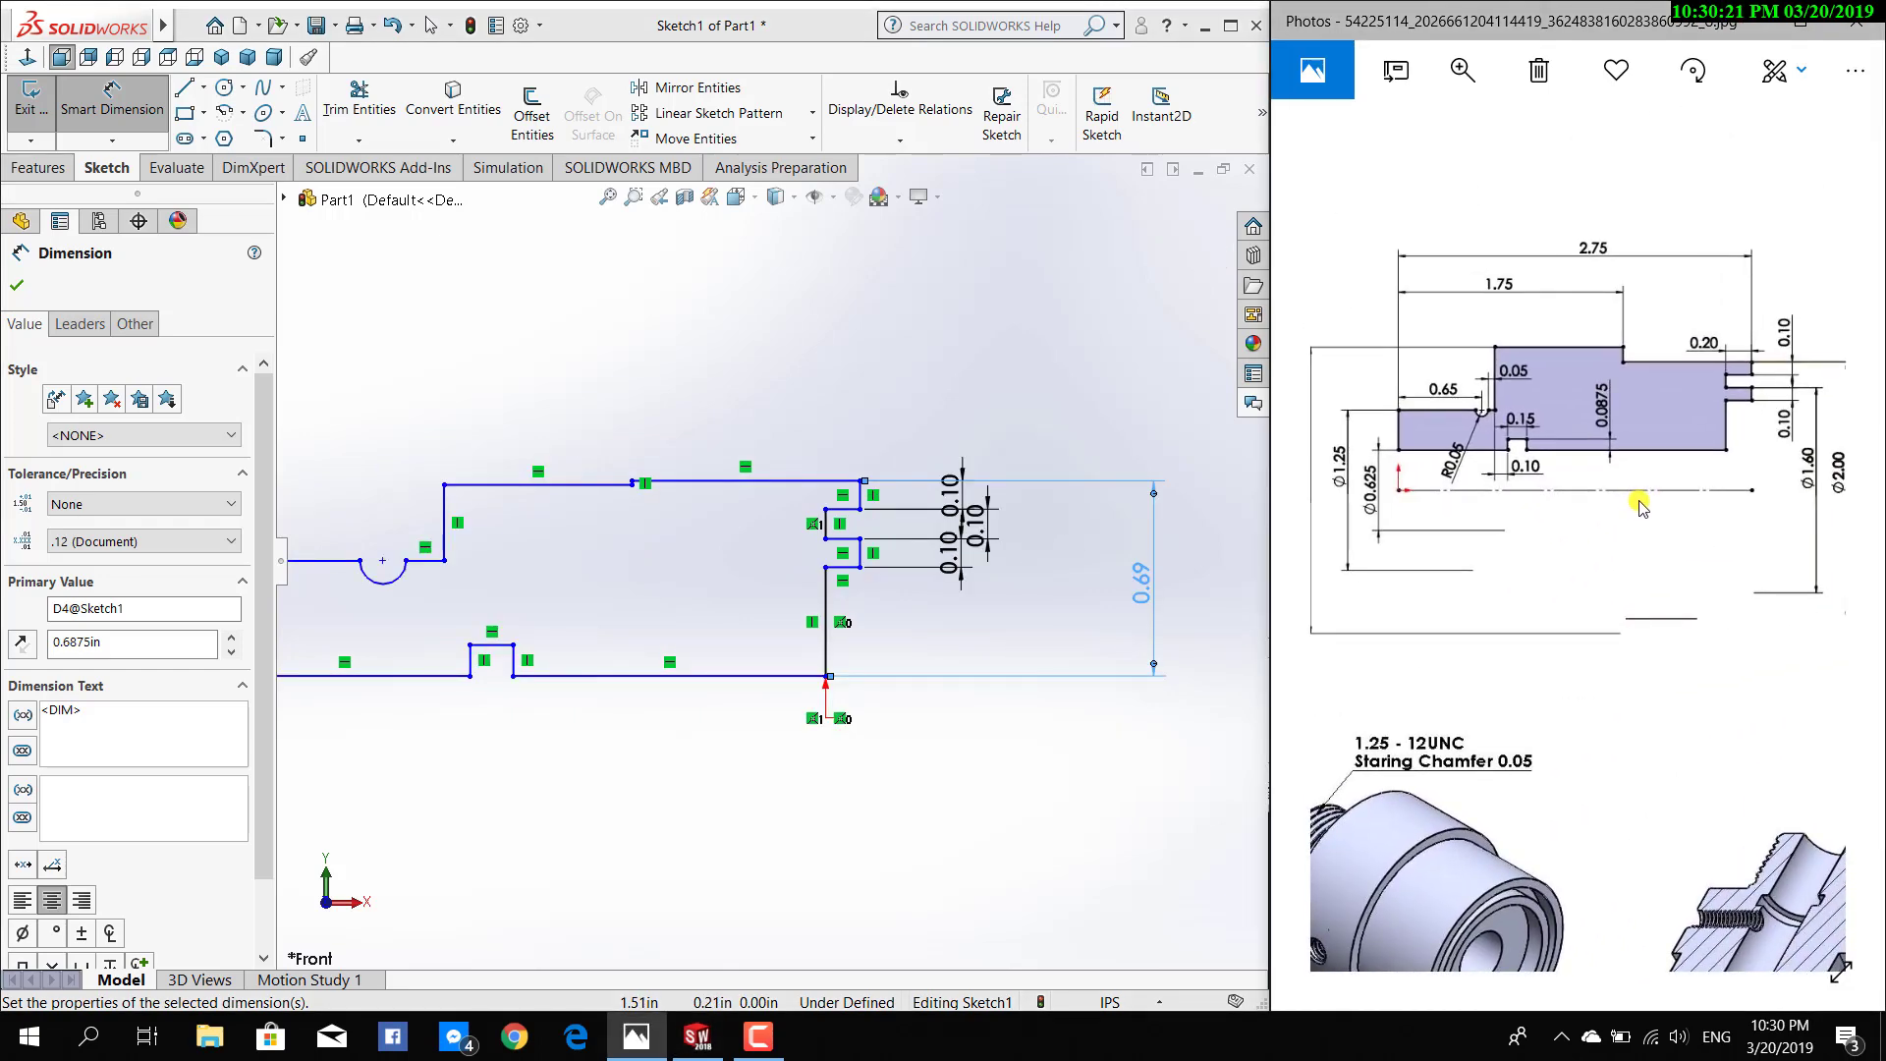
{"action": "scroll", "coordinate": [1725, 423], "scroll_direction": "down", "scroll_amount": 2}
{"action": "scroll", "coordinate": [1725, 422], "scroll_direction": "left", "scroll_amount": 2}
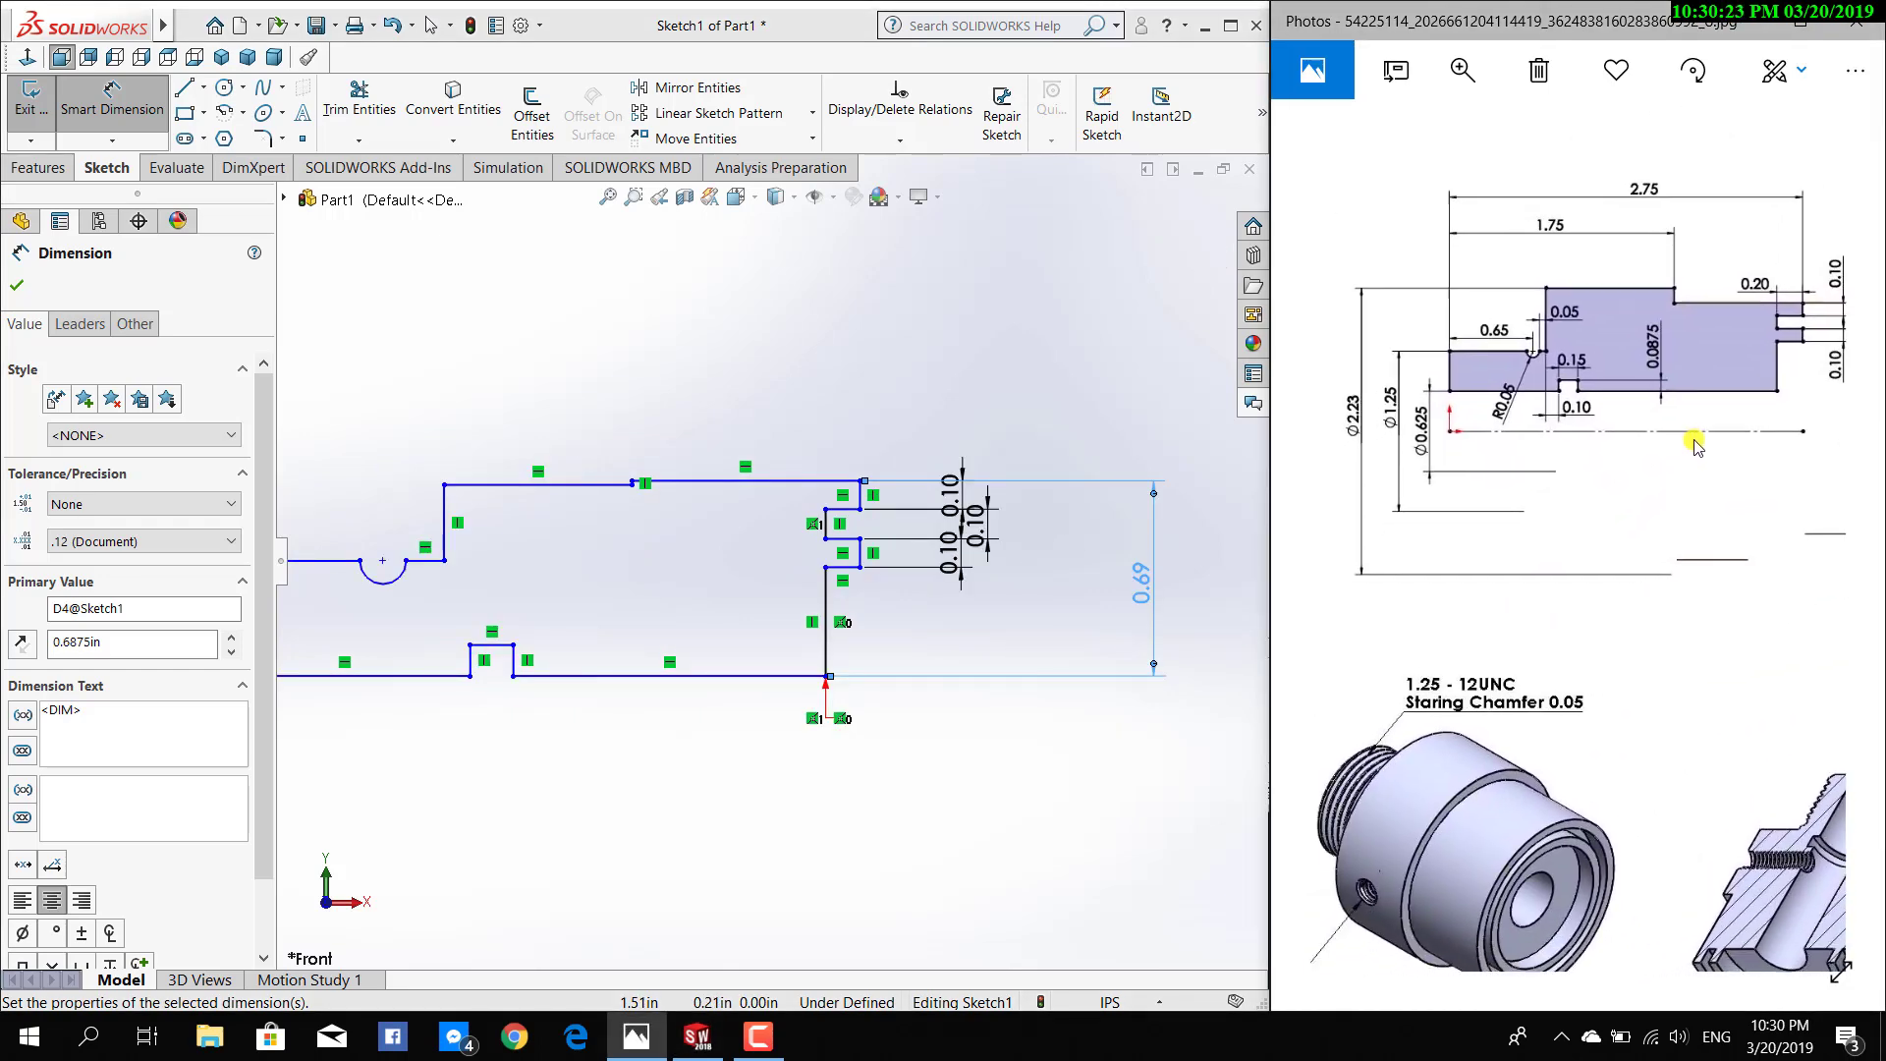
{"action": "scroll", "coordinate": [1415, 697], "scroll_direction": "down", "scroll_amount": 3}
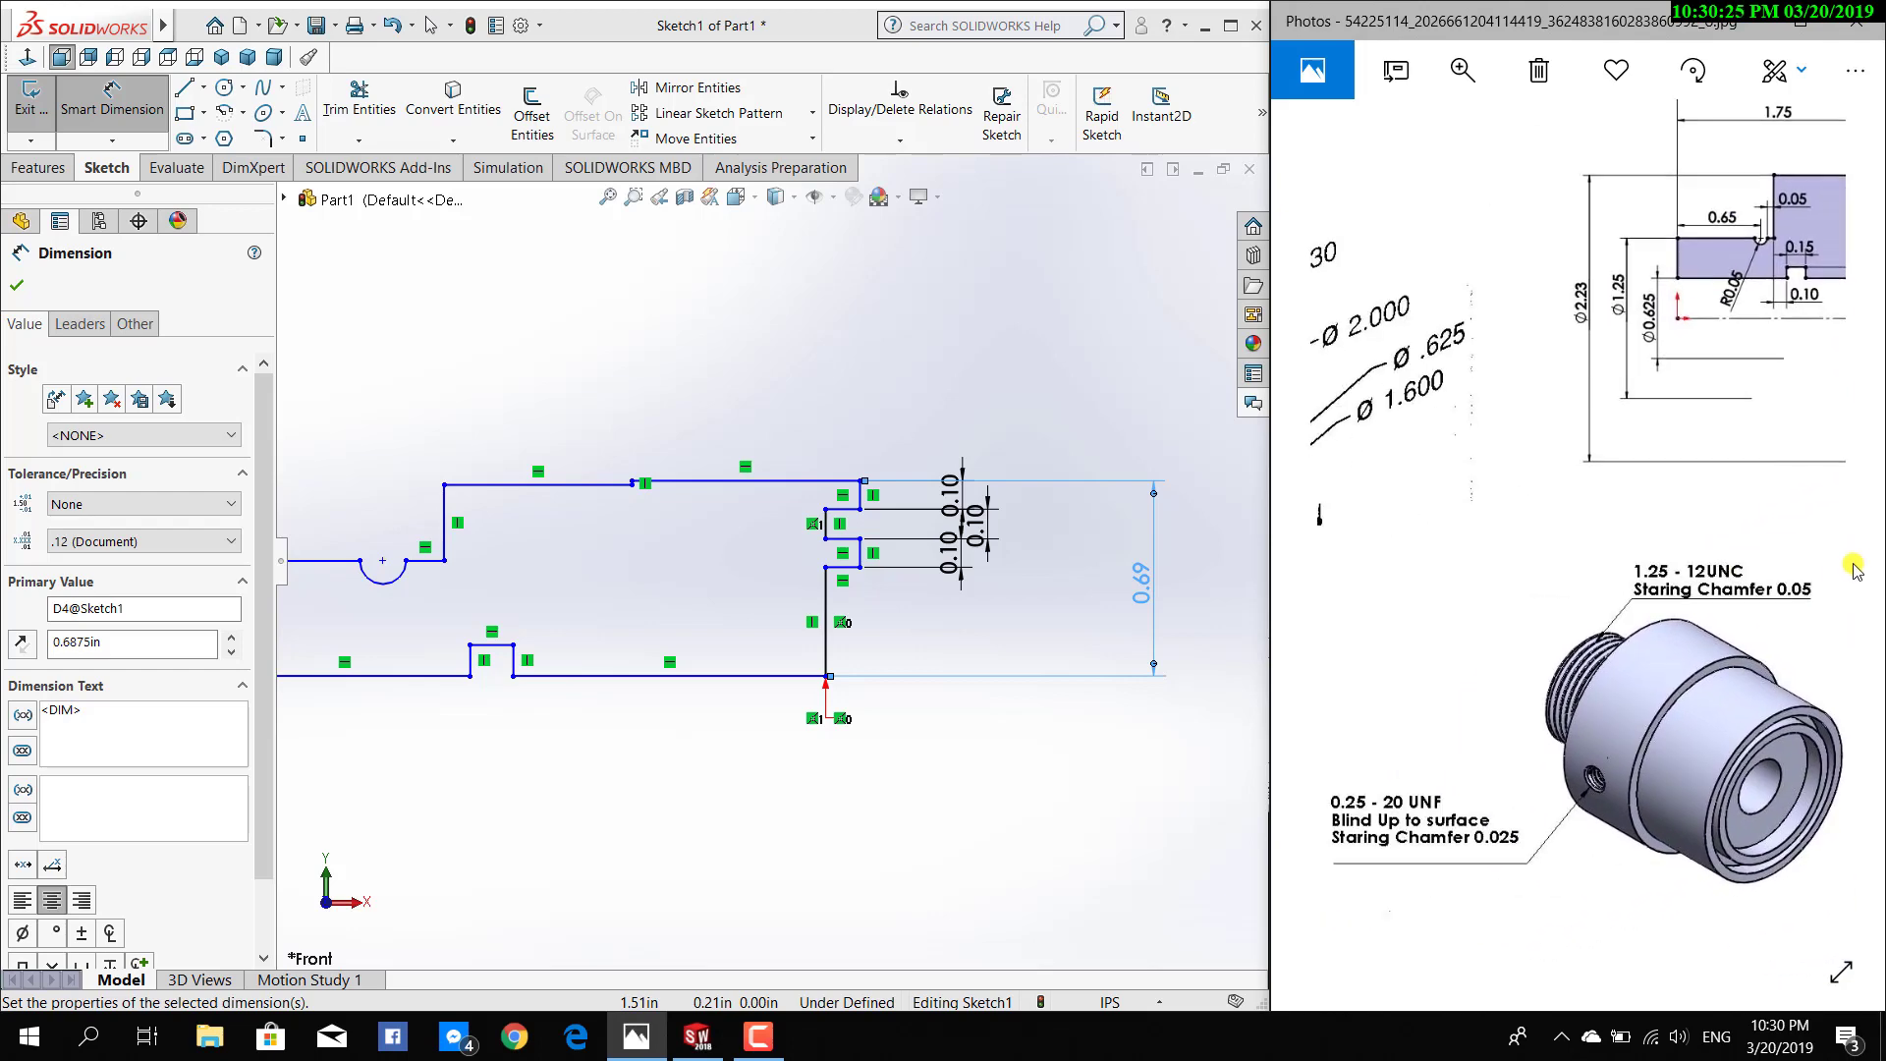
{"action": "scroll", "coordinate": [1473, 638], "scroll_direction": "down", "scroll_amount": 3}
{"action": "scroll", "coordinate": [1571, 481], "scroll_direction": "up", "scroll_amount": 2, "text": "ctrl"}
{"action": "scroll", "coordinate": [1549, 515], "scroll_direction": "right", "scroll_amount": 3}
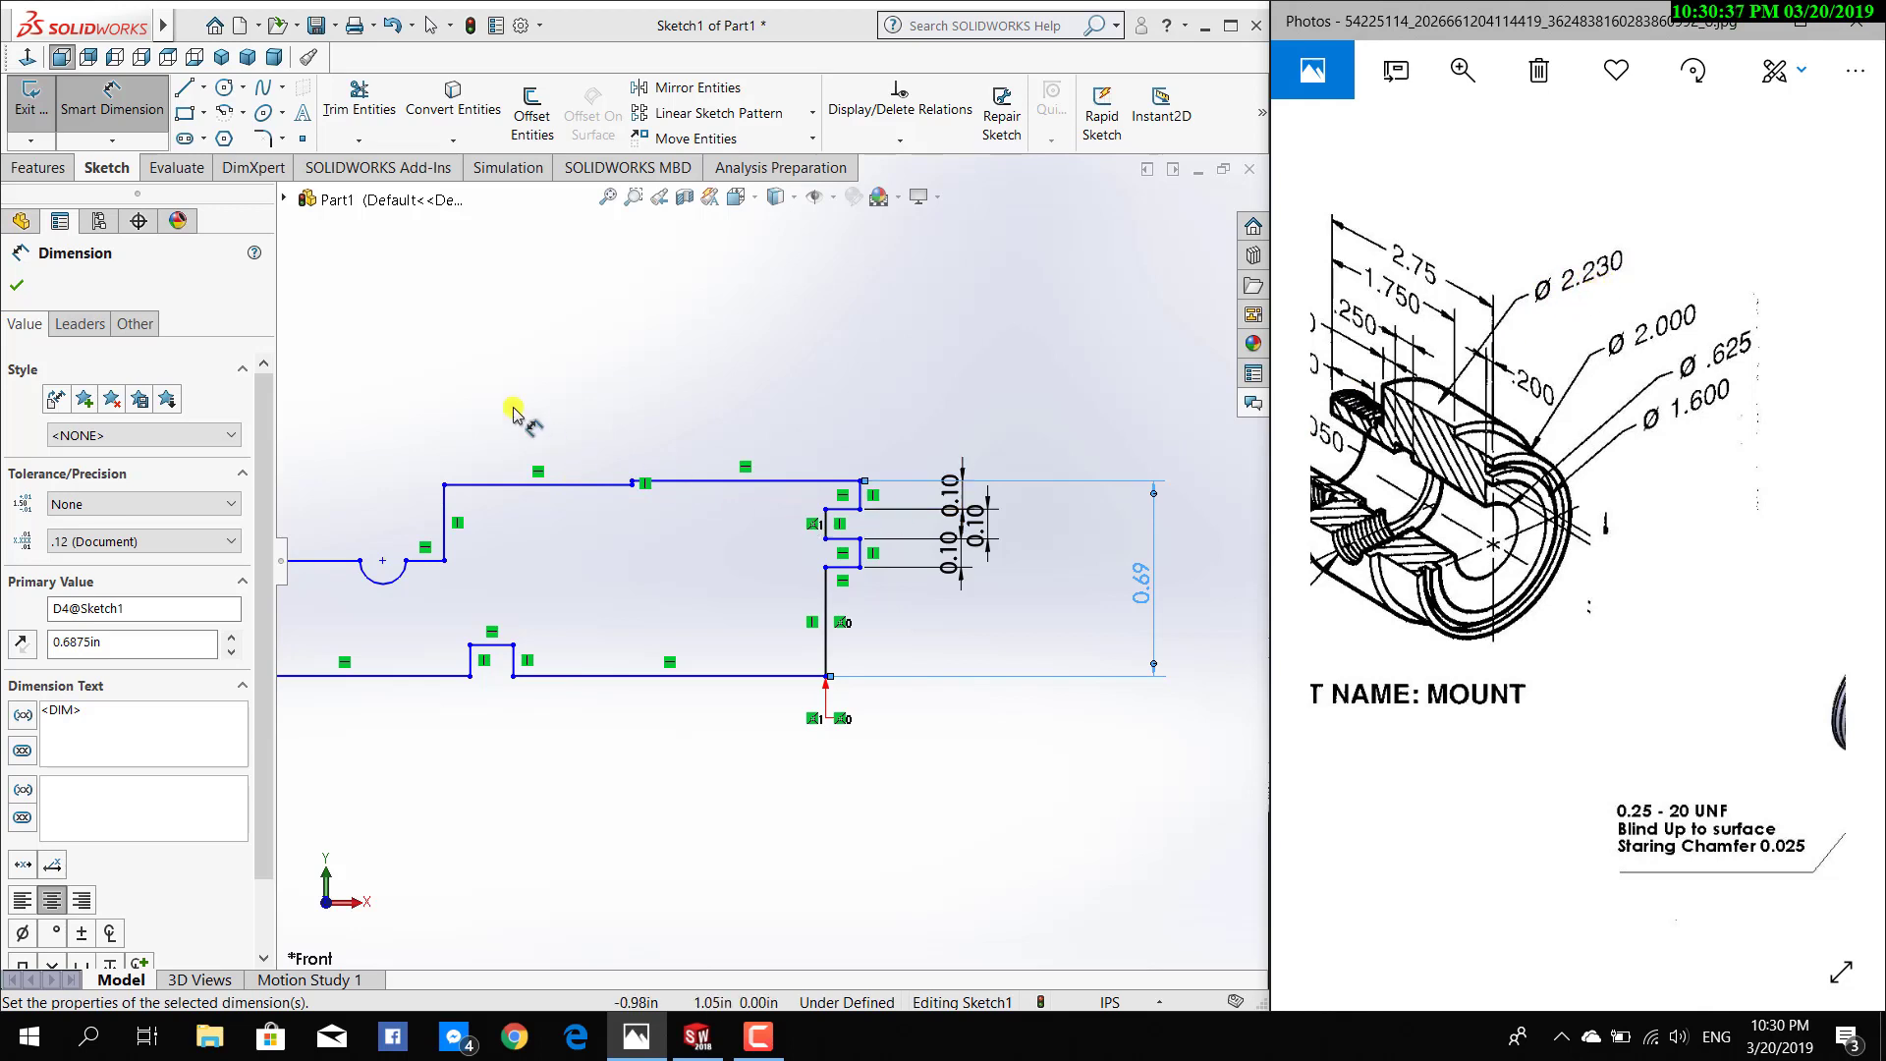
Give the upper top line a 0.23/2 in offset dimension and drag the step line level
{"action": "left_click", "coordinate": [116, 93]}
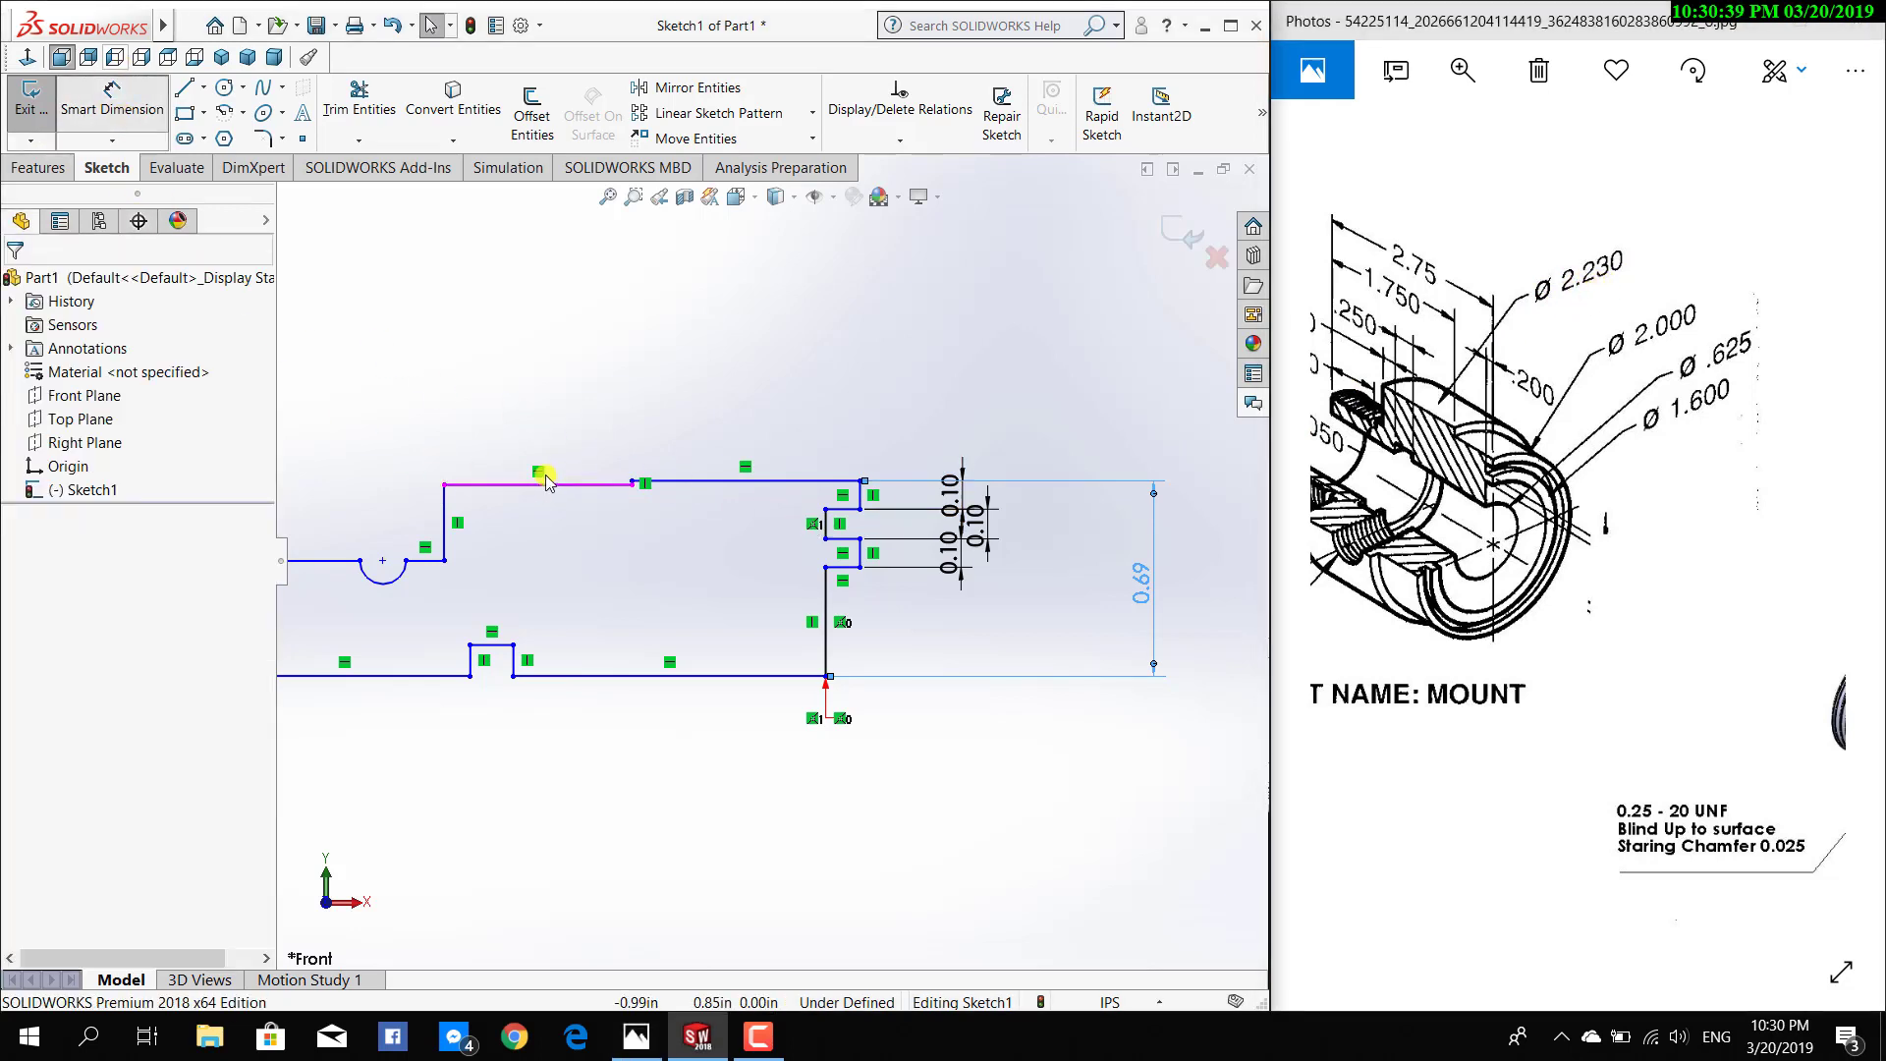
{"action": "left_click", "coordinate": [598, 488]}
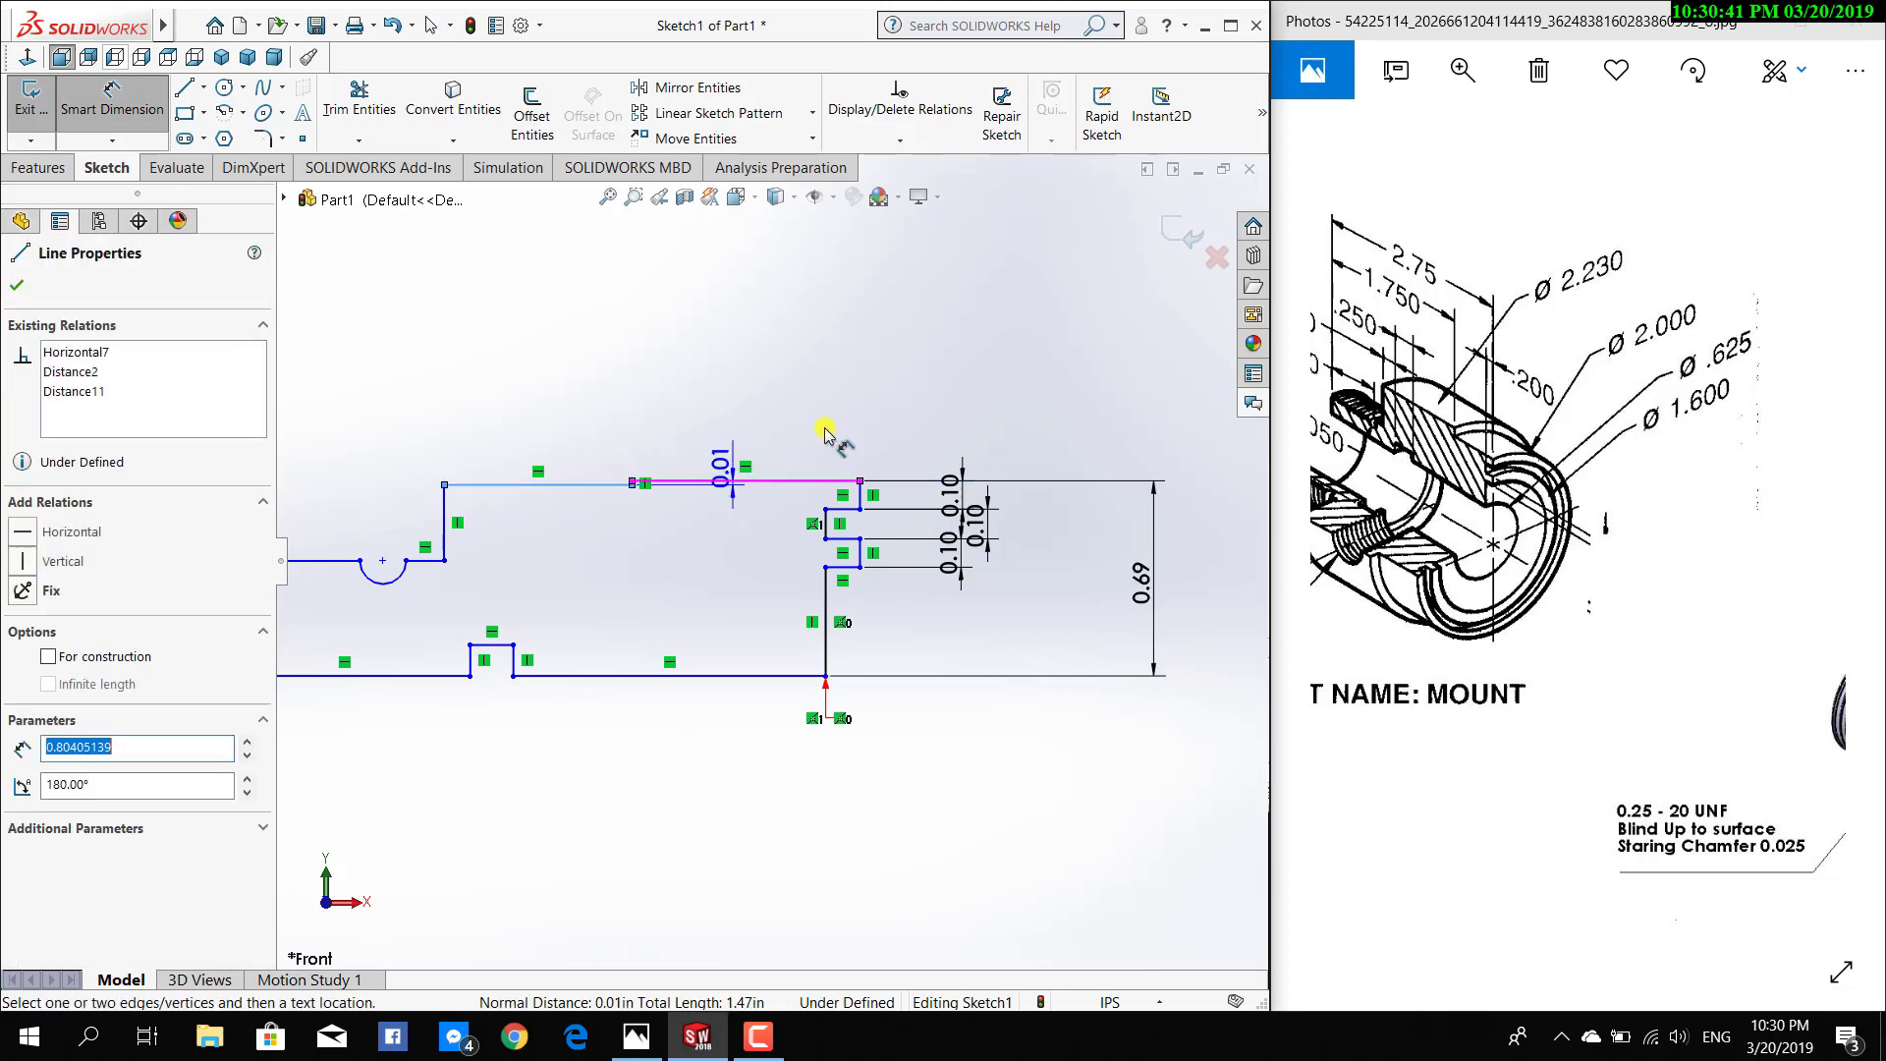
{"action": "left_click", "coordinate": [1022, 422]}
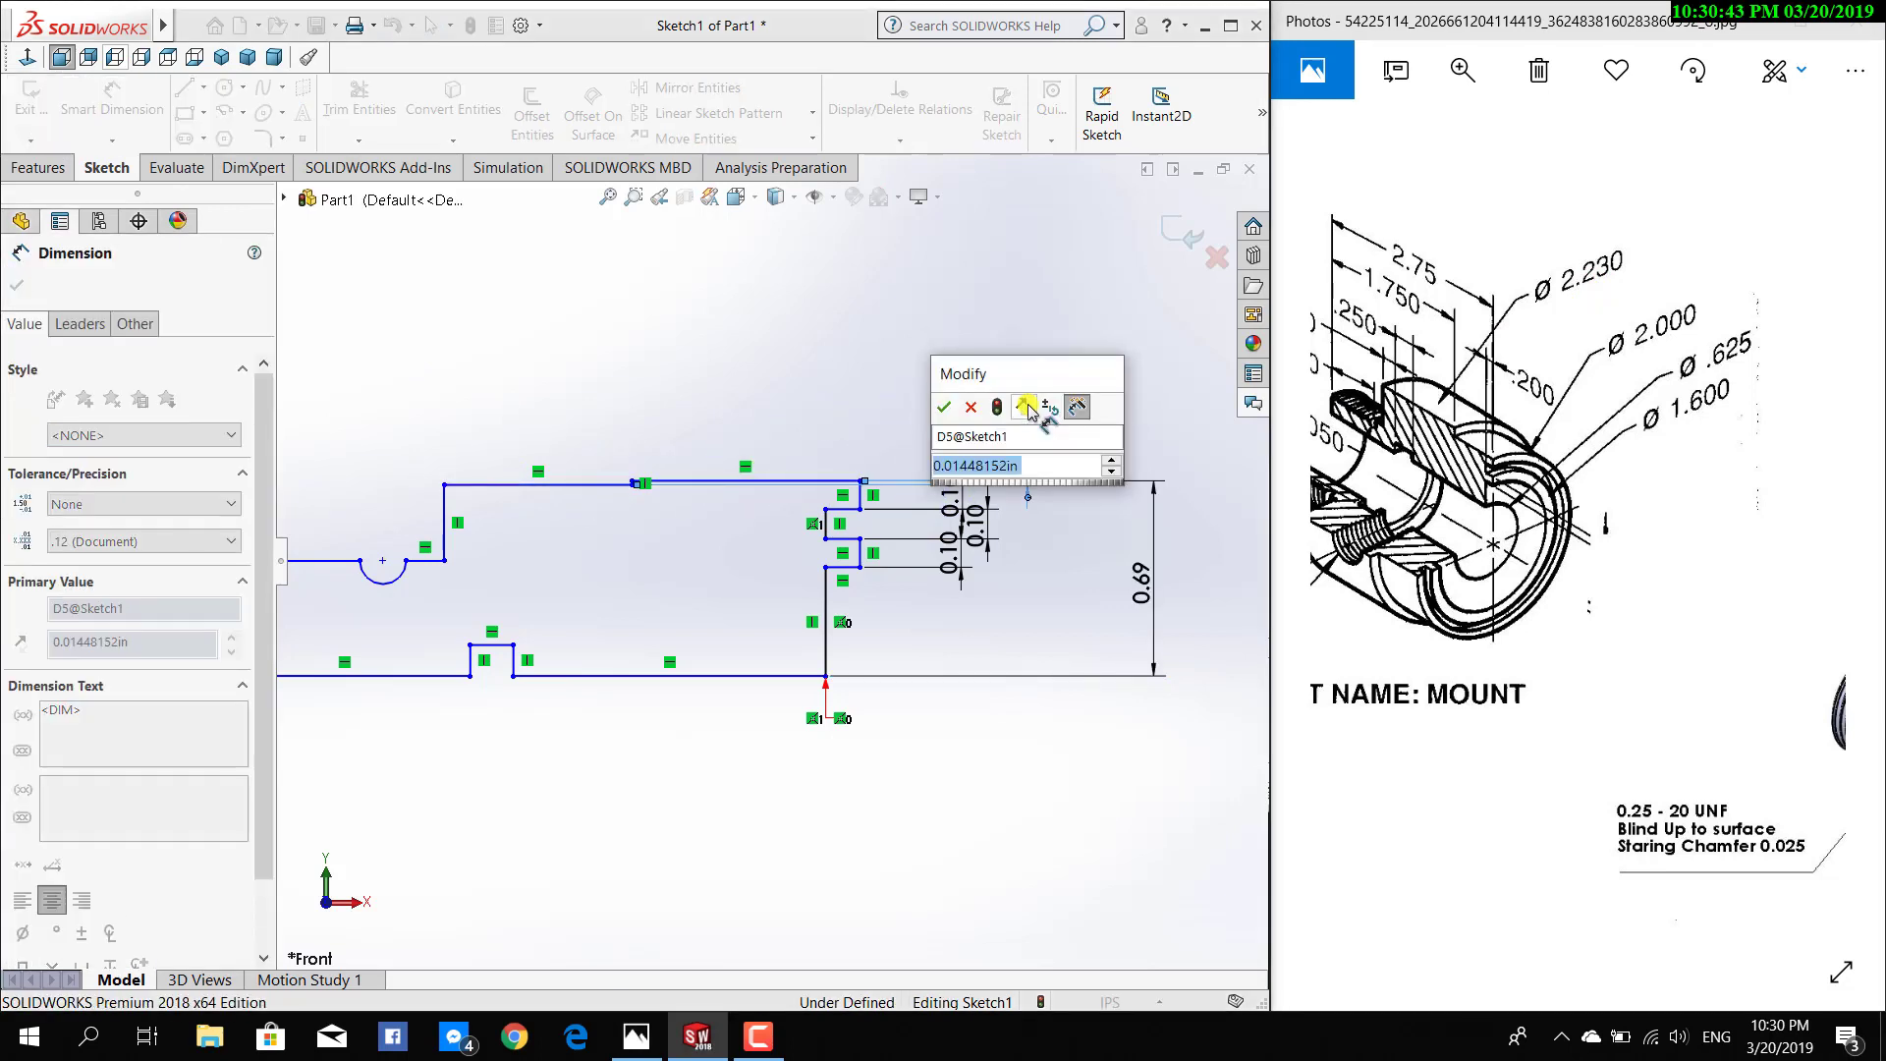
{"action": "type", "text": "0.23/2"}
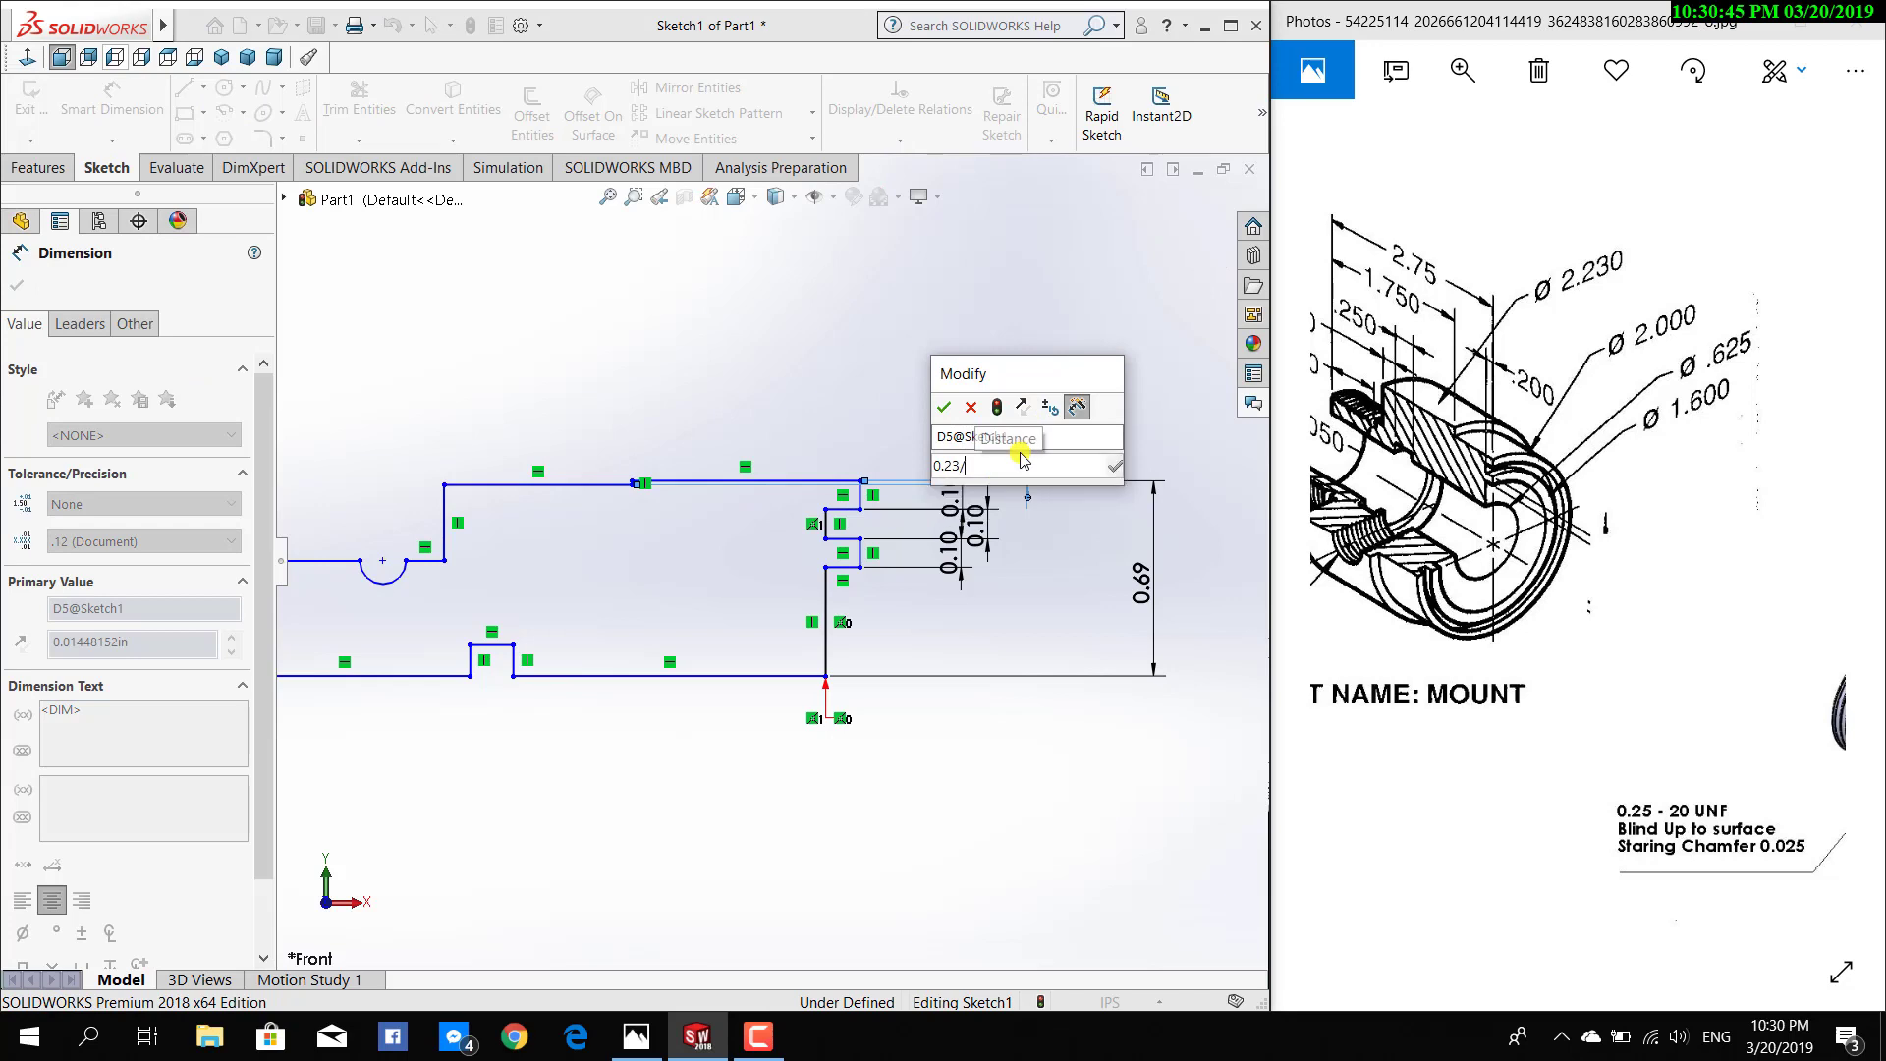
{"action": "key", "text": "Return"}
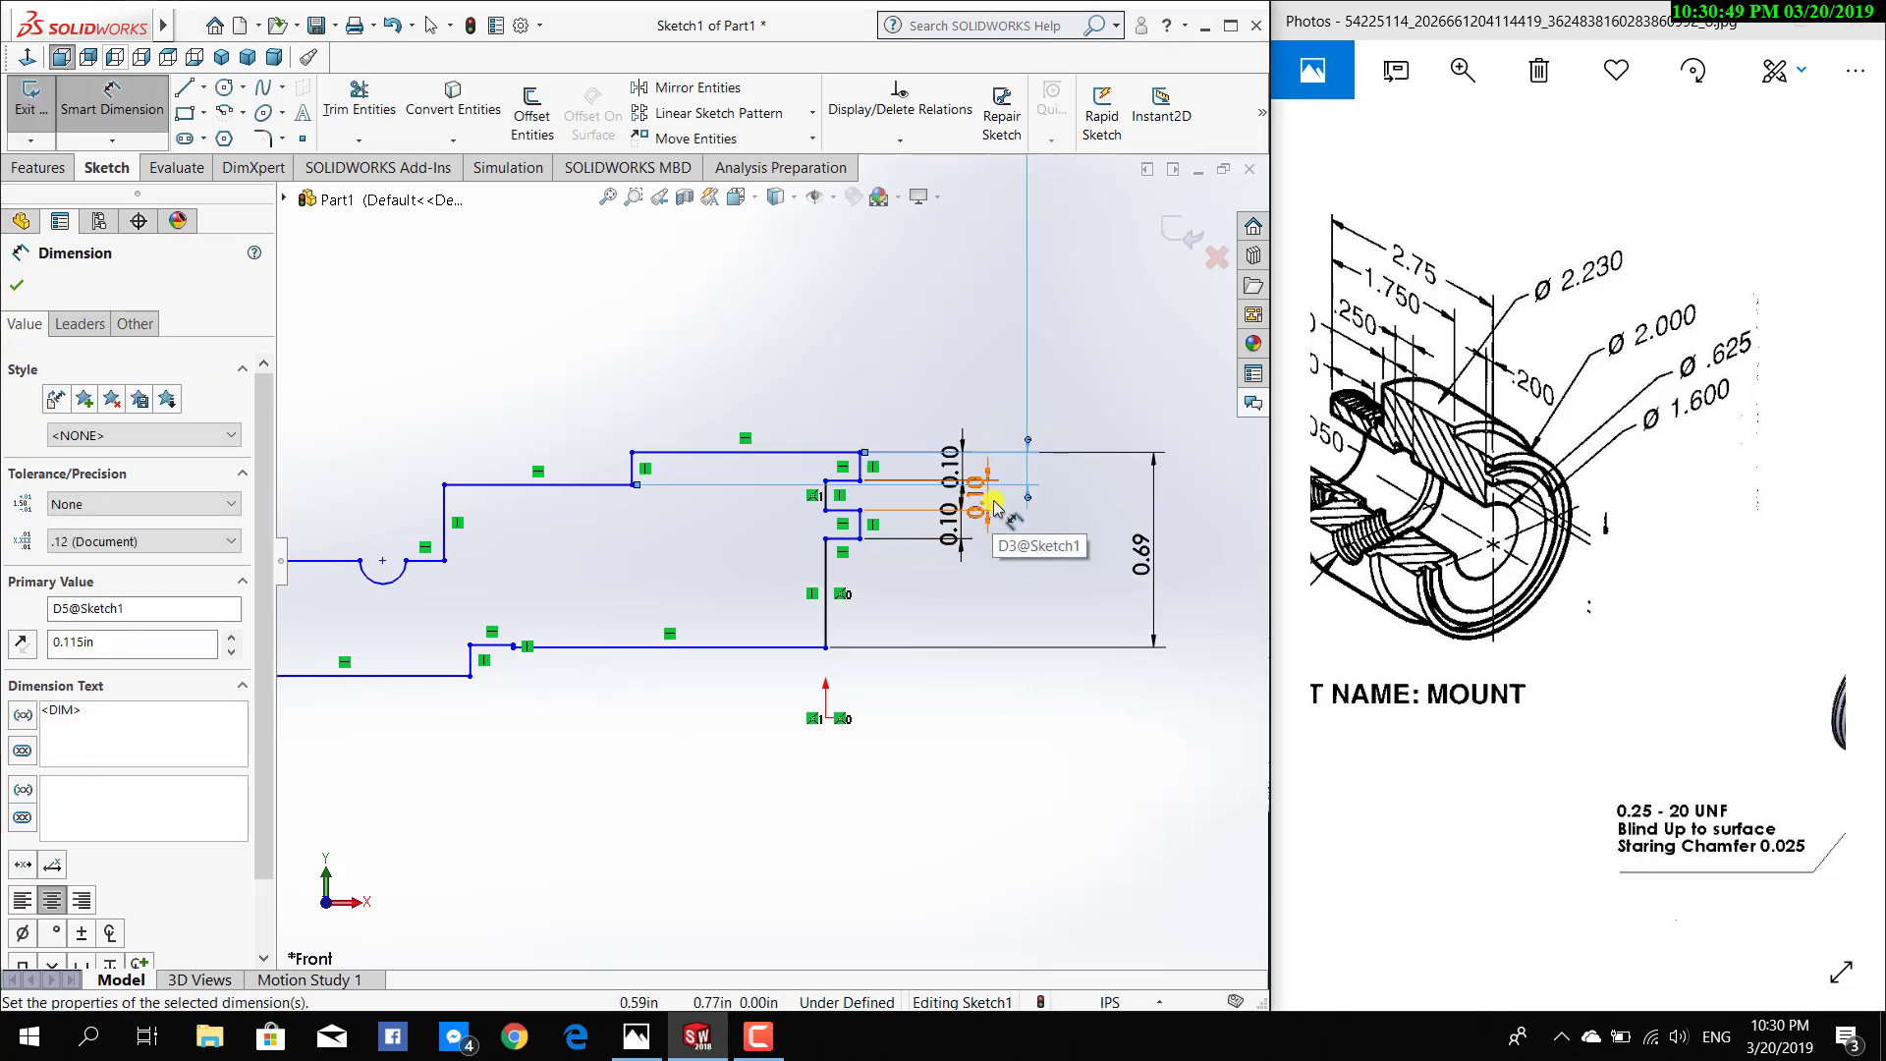
{"action": "key", "text": "Escape"}
{"action": "key", "text": "Escape"}
{"action": "mouse_move", "coordinate": [592, 484]}
{"action": "left_mouse_down"}
{"action": "mouse_move", "coordinate": [575, 450]}
{"action": "mouse_move", "coordinate": [564, 496]}
{"action": "mouse_move", "coordinate": [631, 483]}
{"action": "left_mouse_up"}
Drag the top profile line up and down to test how the profile moves
{"action": "left_click", "coordinate": [638, 521]}
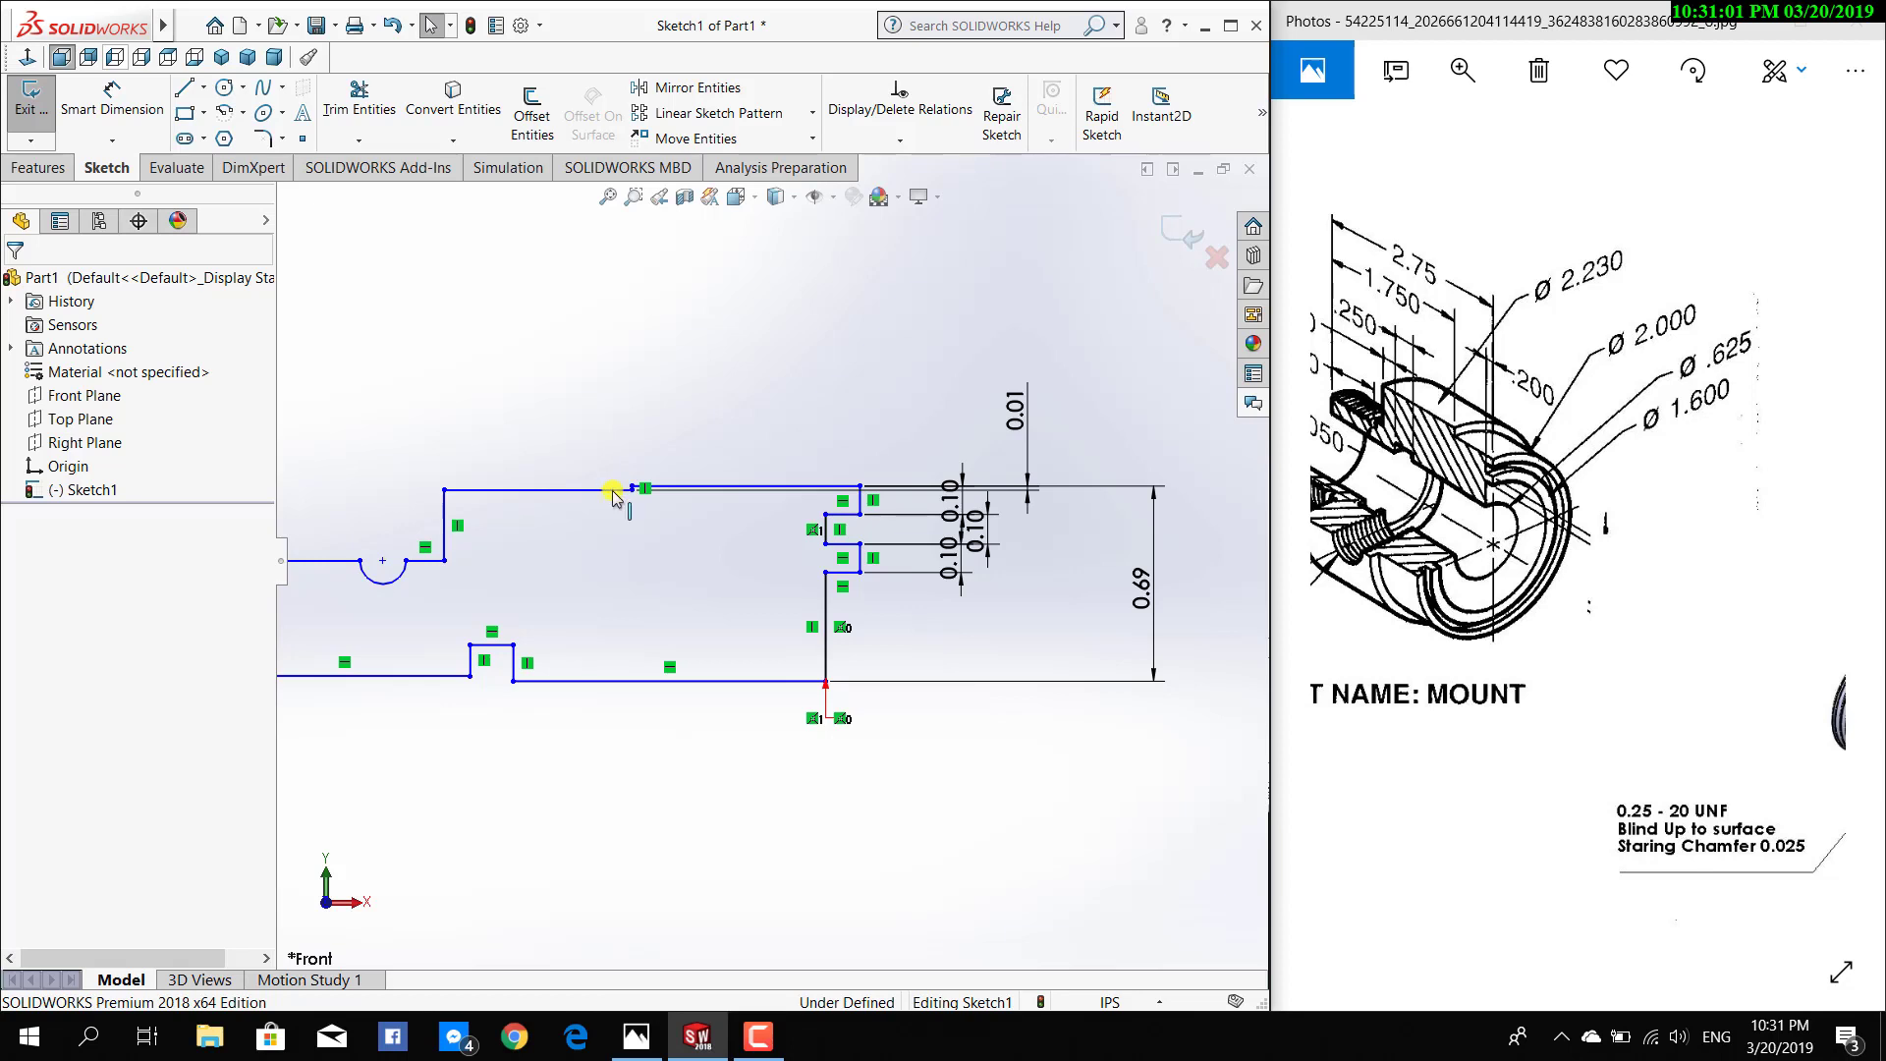
{"action": "mouse_move", "coordinate": [616, 491]}
{"action": "left_mouse_down"}
{"action": "mouse_move", "coordinate": [626, 355]}
{"action": "mouse_move", "coordinate": [629, 496]}
{"action": "left_mouse_up"}
{"action": "left_click", "coordinate": [681, 520]}
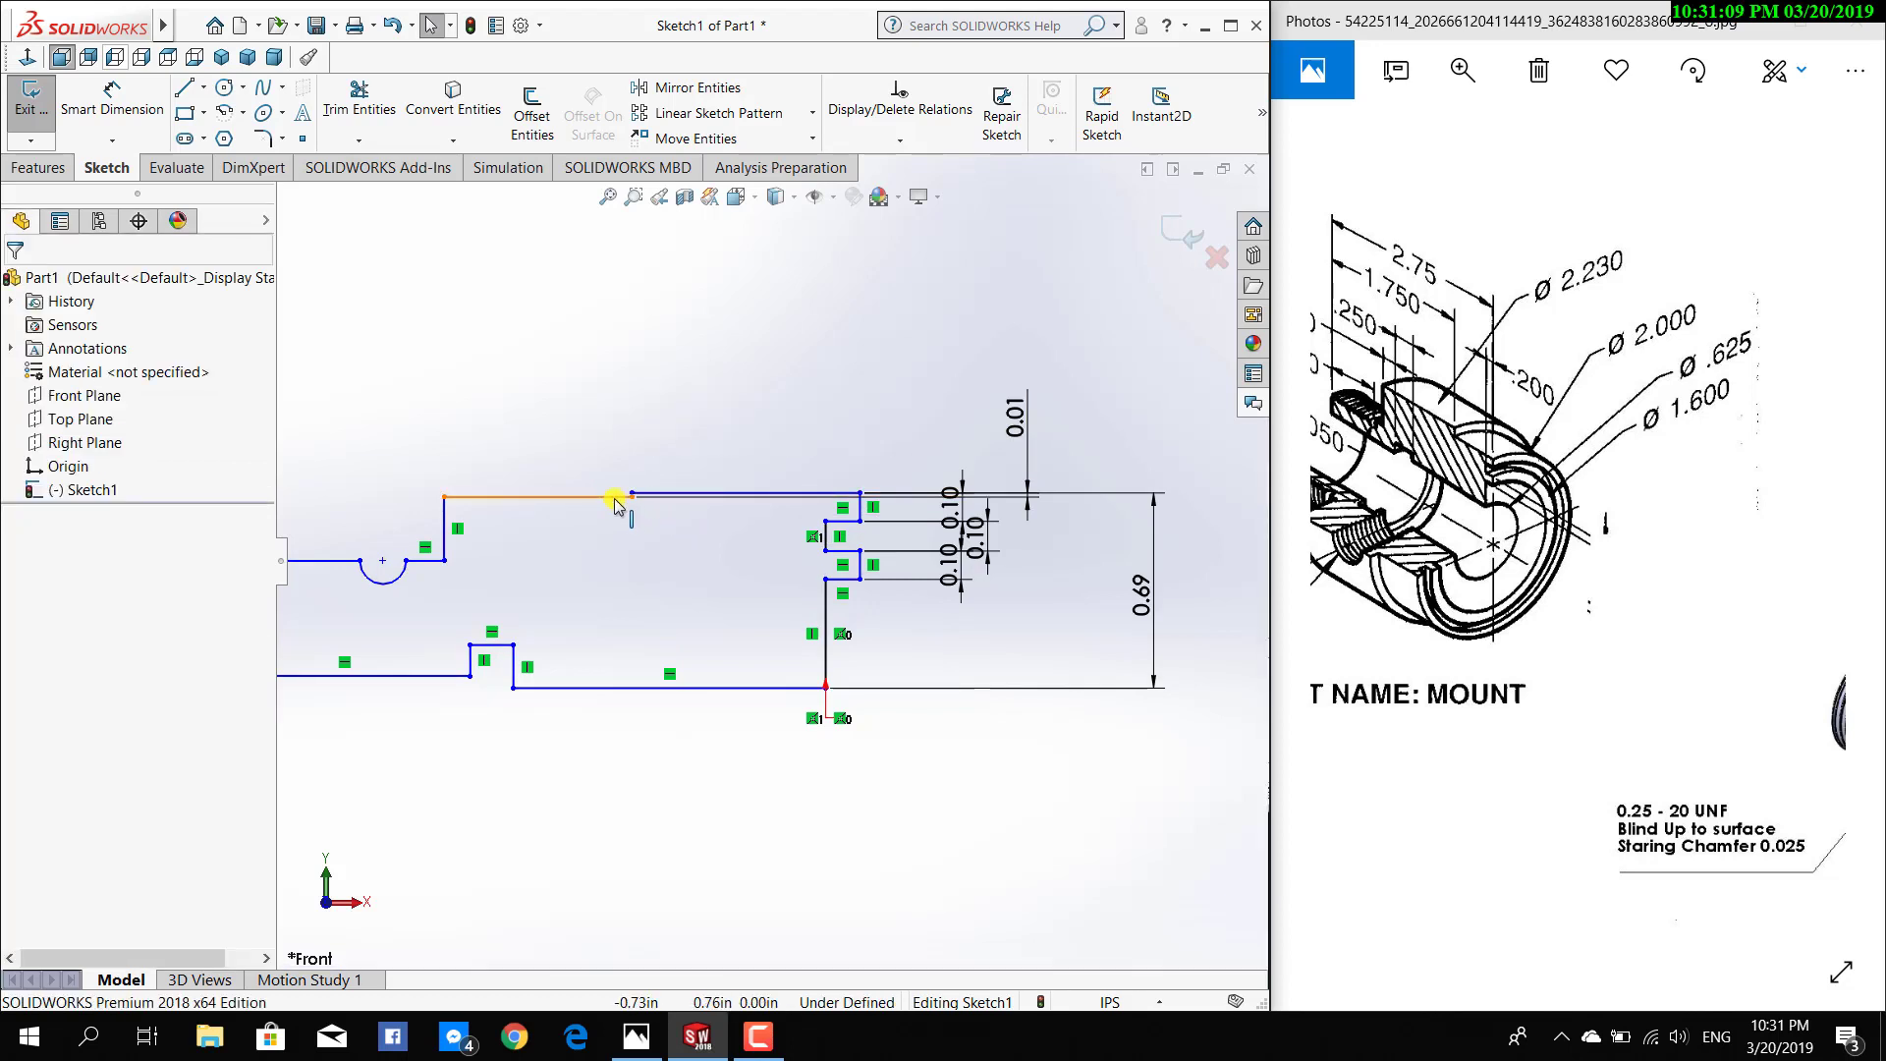
{"action": "mouse_move", "coordinate": [565, 494]}
{"action": "left_mouse_down"}
{"action": "mouse_move", "coordinate": [602, 387]}
{"action": "mouse_move", "coordinate": [589, 601]}
{"action": "mouse_move", "coordinate": [568, 476]}
{"action": "mouse_move", "coordinate": [568, 594]}
{"action": "mouse_move", "coordinate": [619, 450]}
{"action": "mouse_move", "coordinate": [605, 503]}
{"action": "left_mouse_up"}
{"action": "left_click", "coordinate": [1120, 476]}
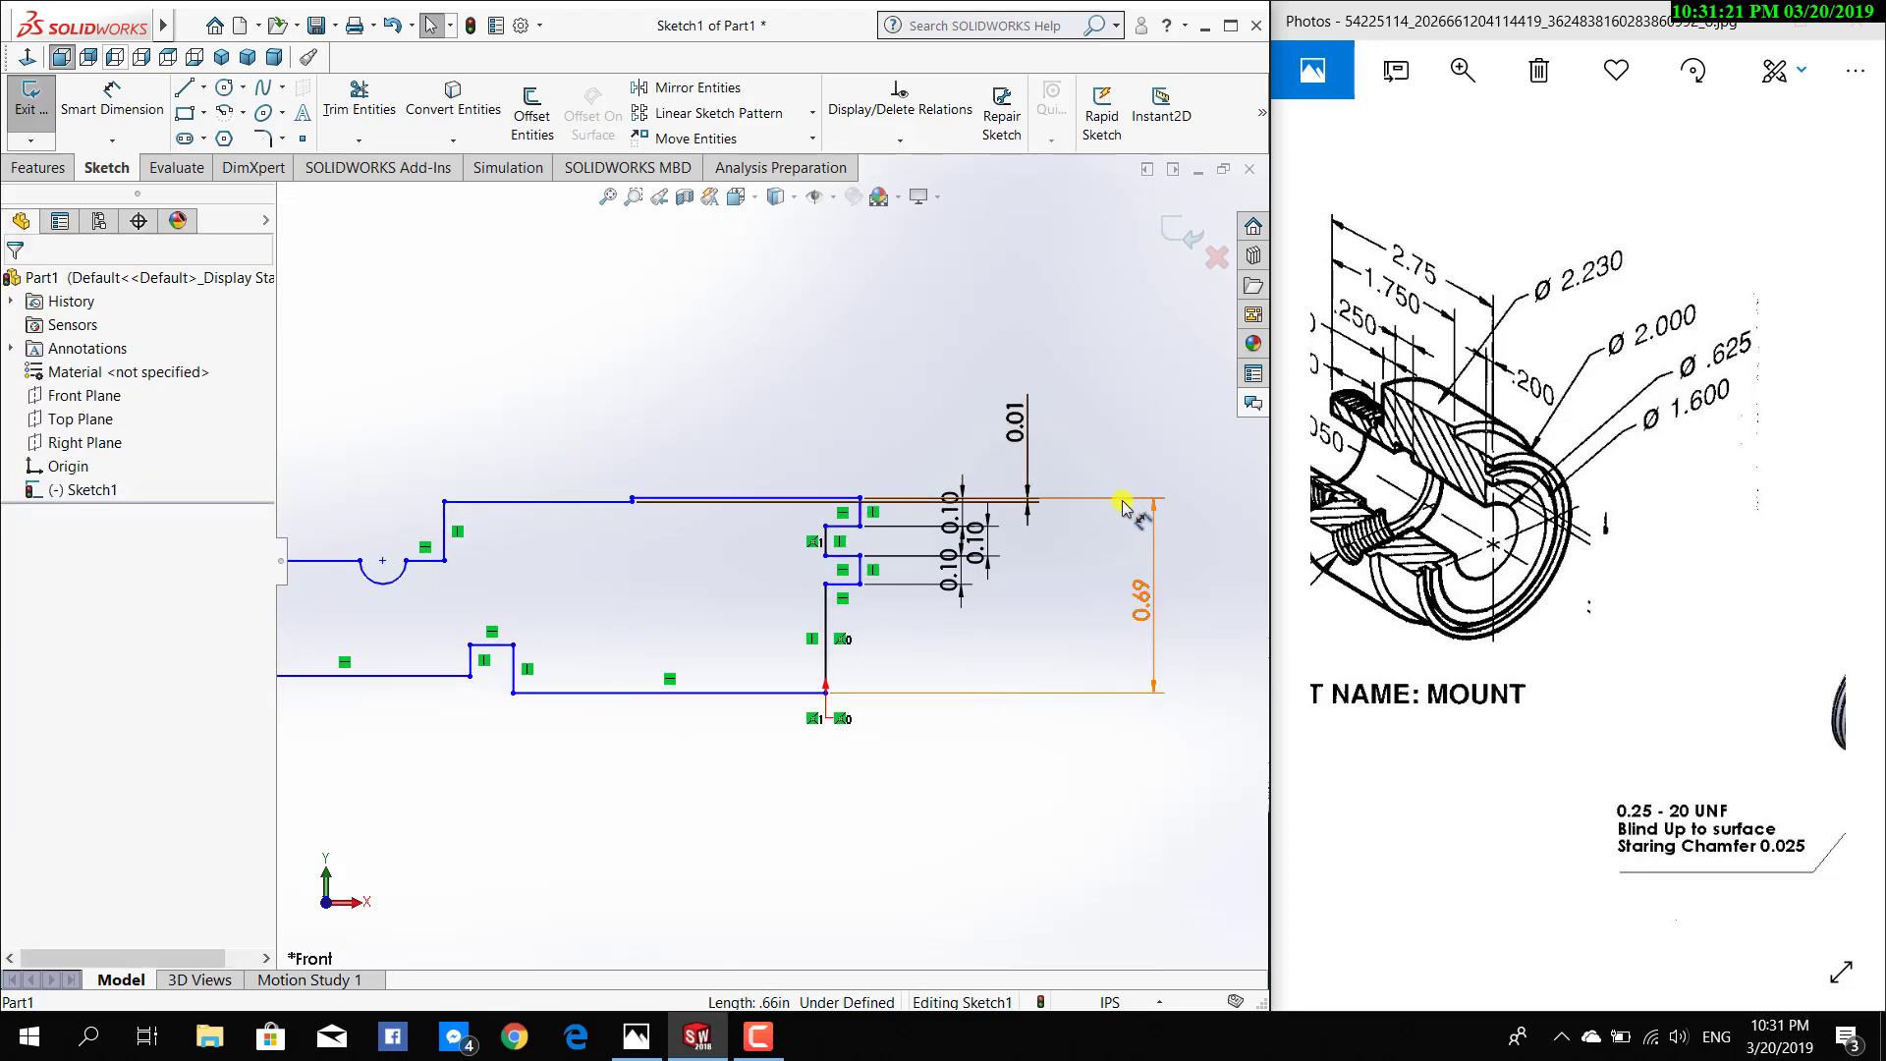
Delete the 0.69 height dimension, then undo back to the stepped profile
{"action": "left_click", "coordinate": [1119, 498]}
{"action": "key", "text": "Delete"}
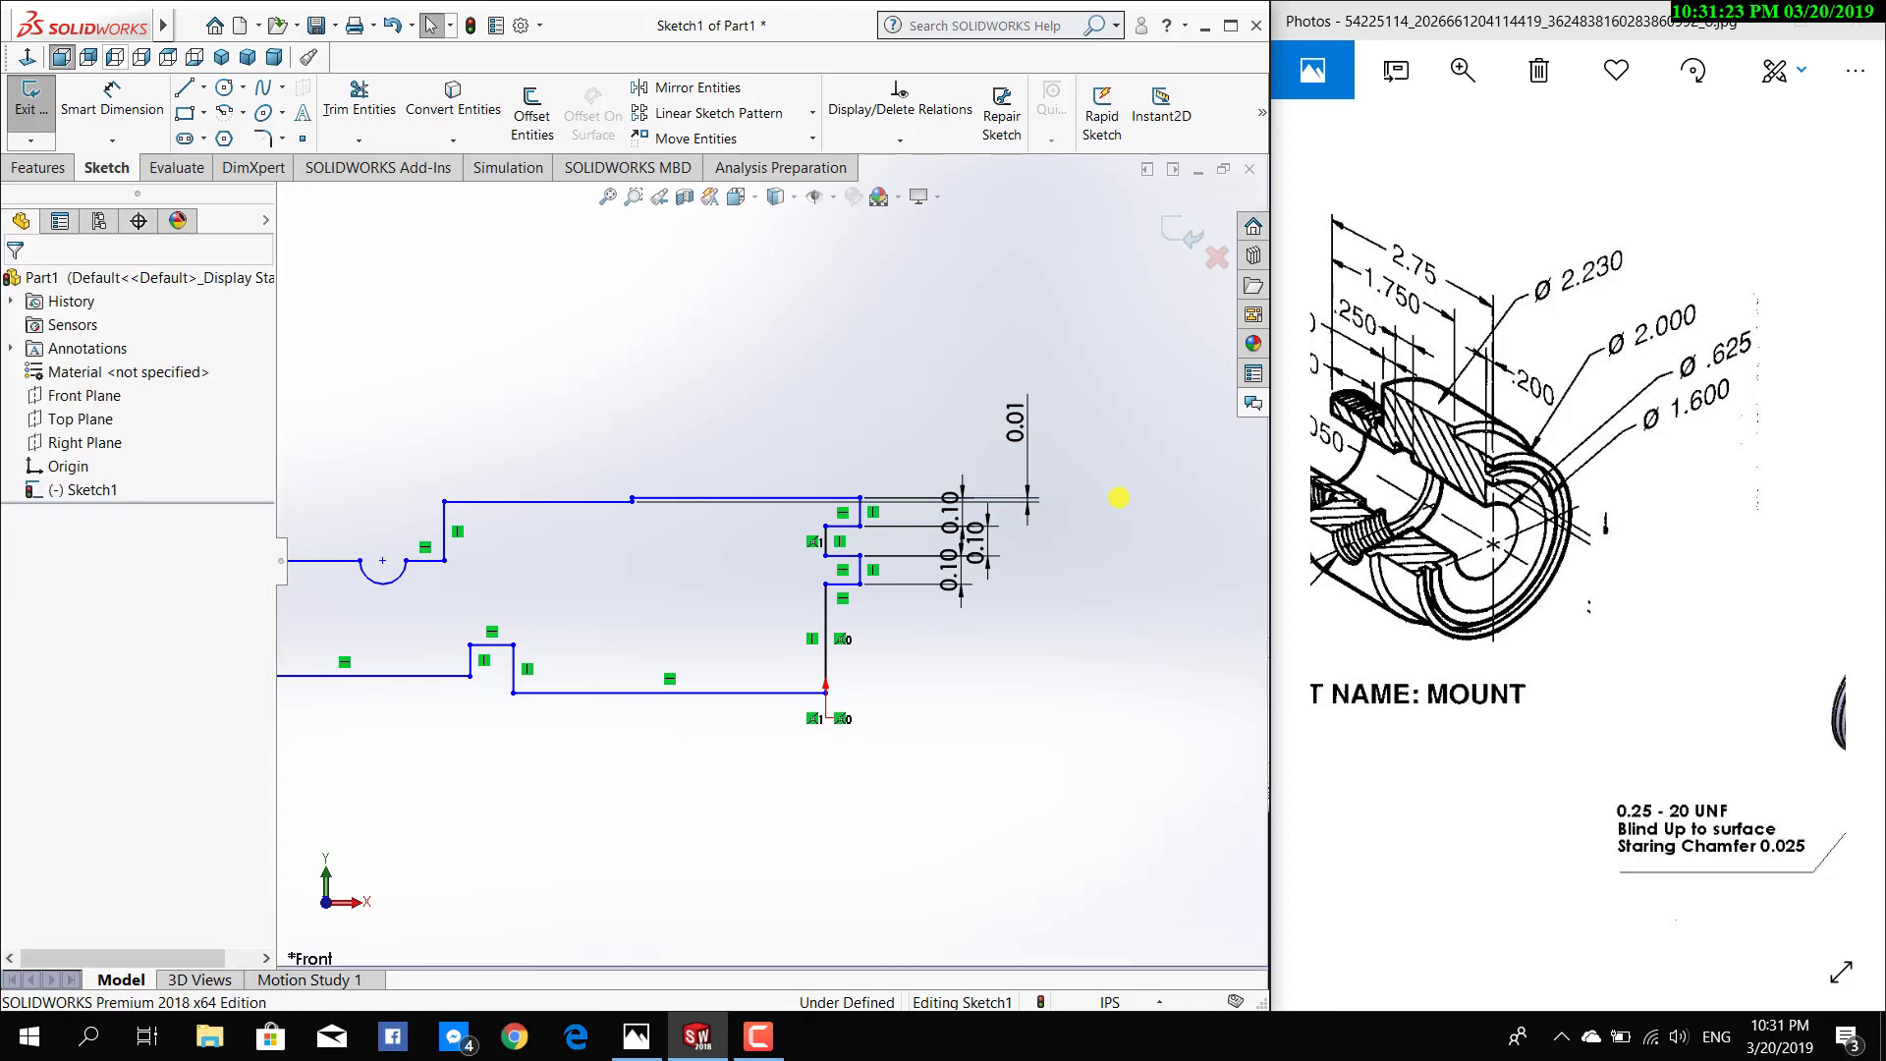
{"action": "mouse_move", "coordinate": [593, 503]}
{"action": "left_mouse_down"}
{"action": "mouse_move", "coordinate": [587, 468]}
{"action": "mouse_move", "coordinate": [587, 491]}
{"action": "left_mouse_up"}
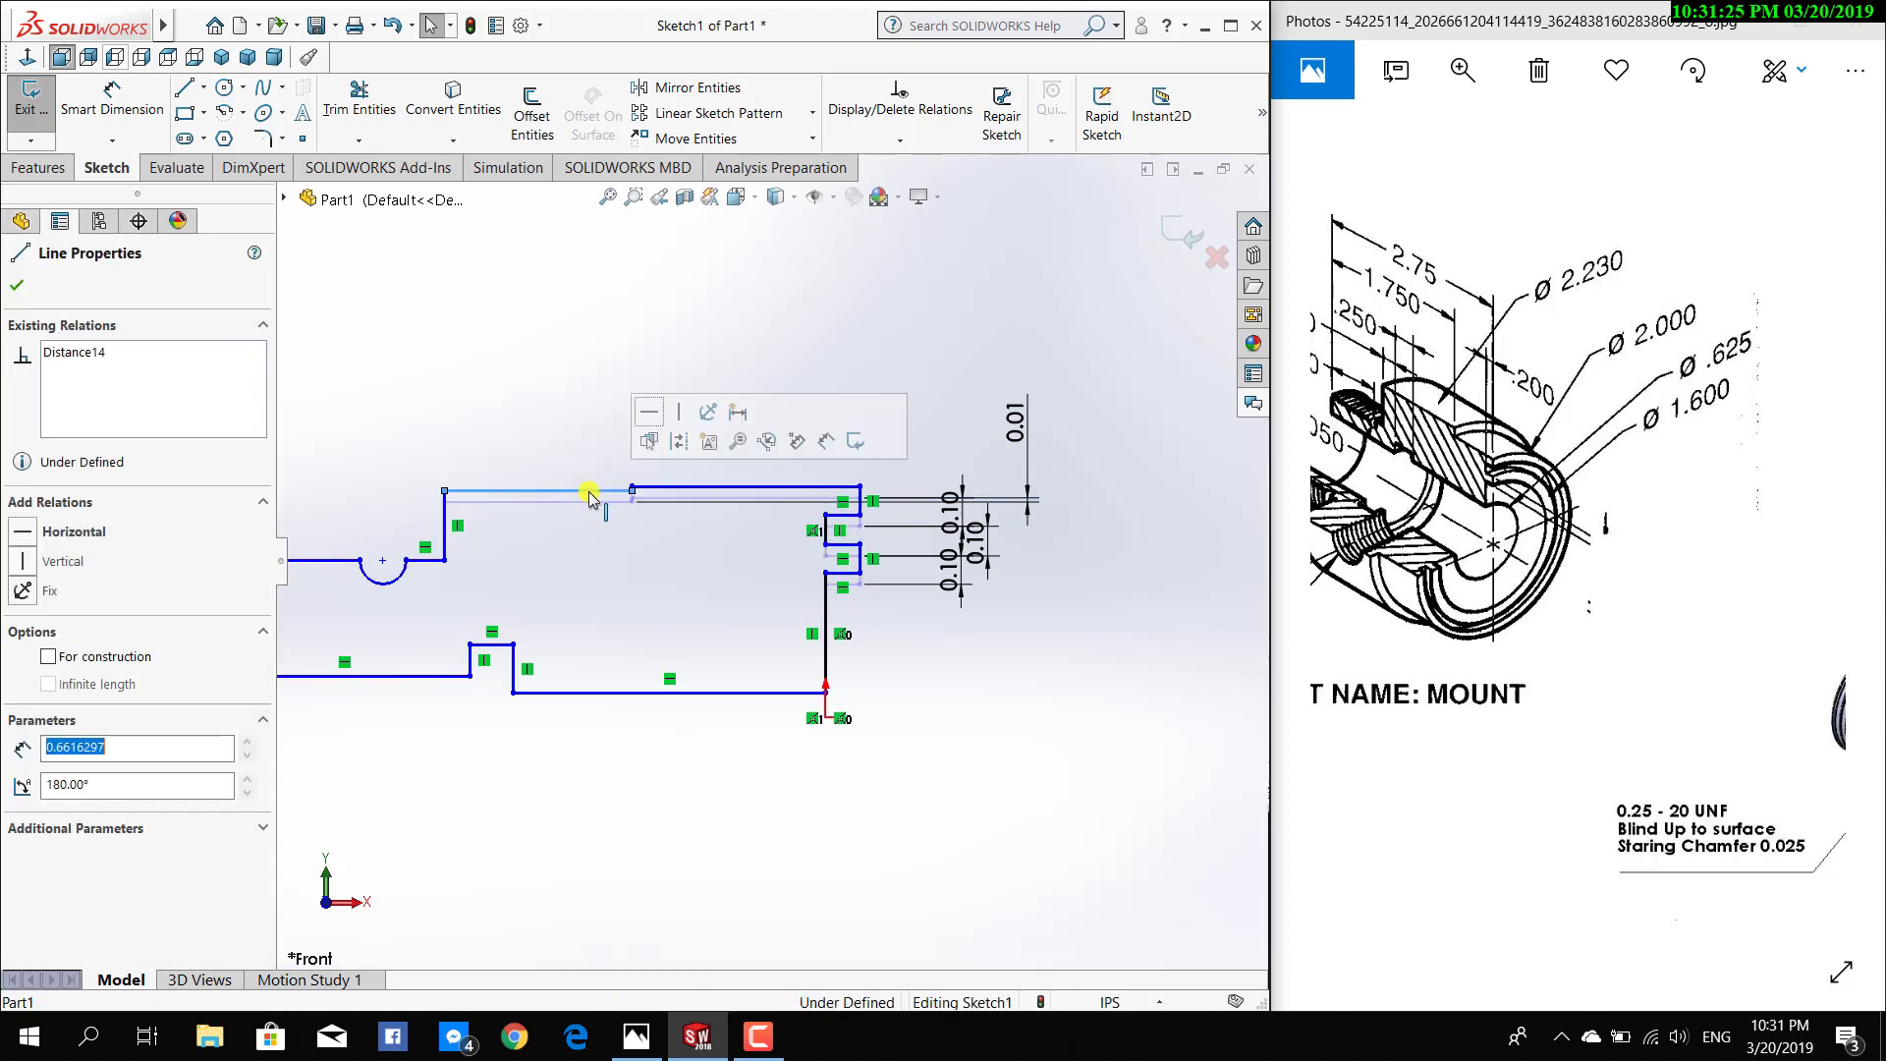
{"action": "key", "text": "ctrl+z"}
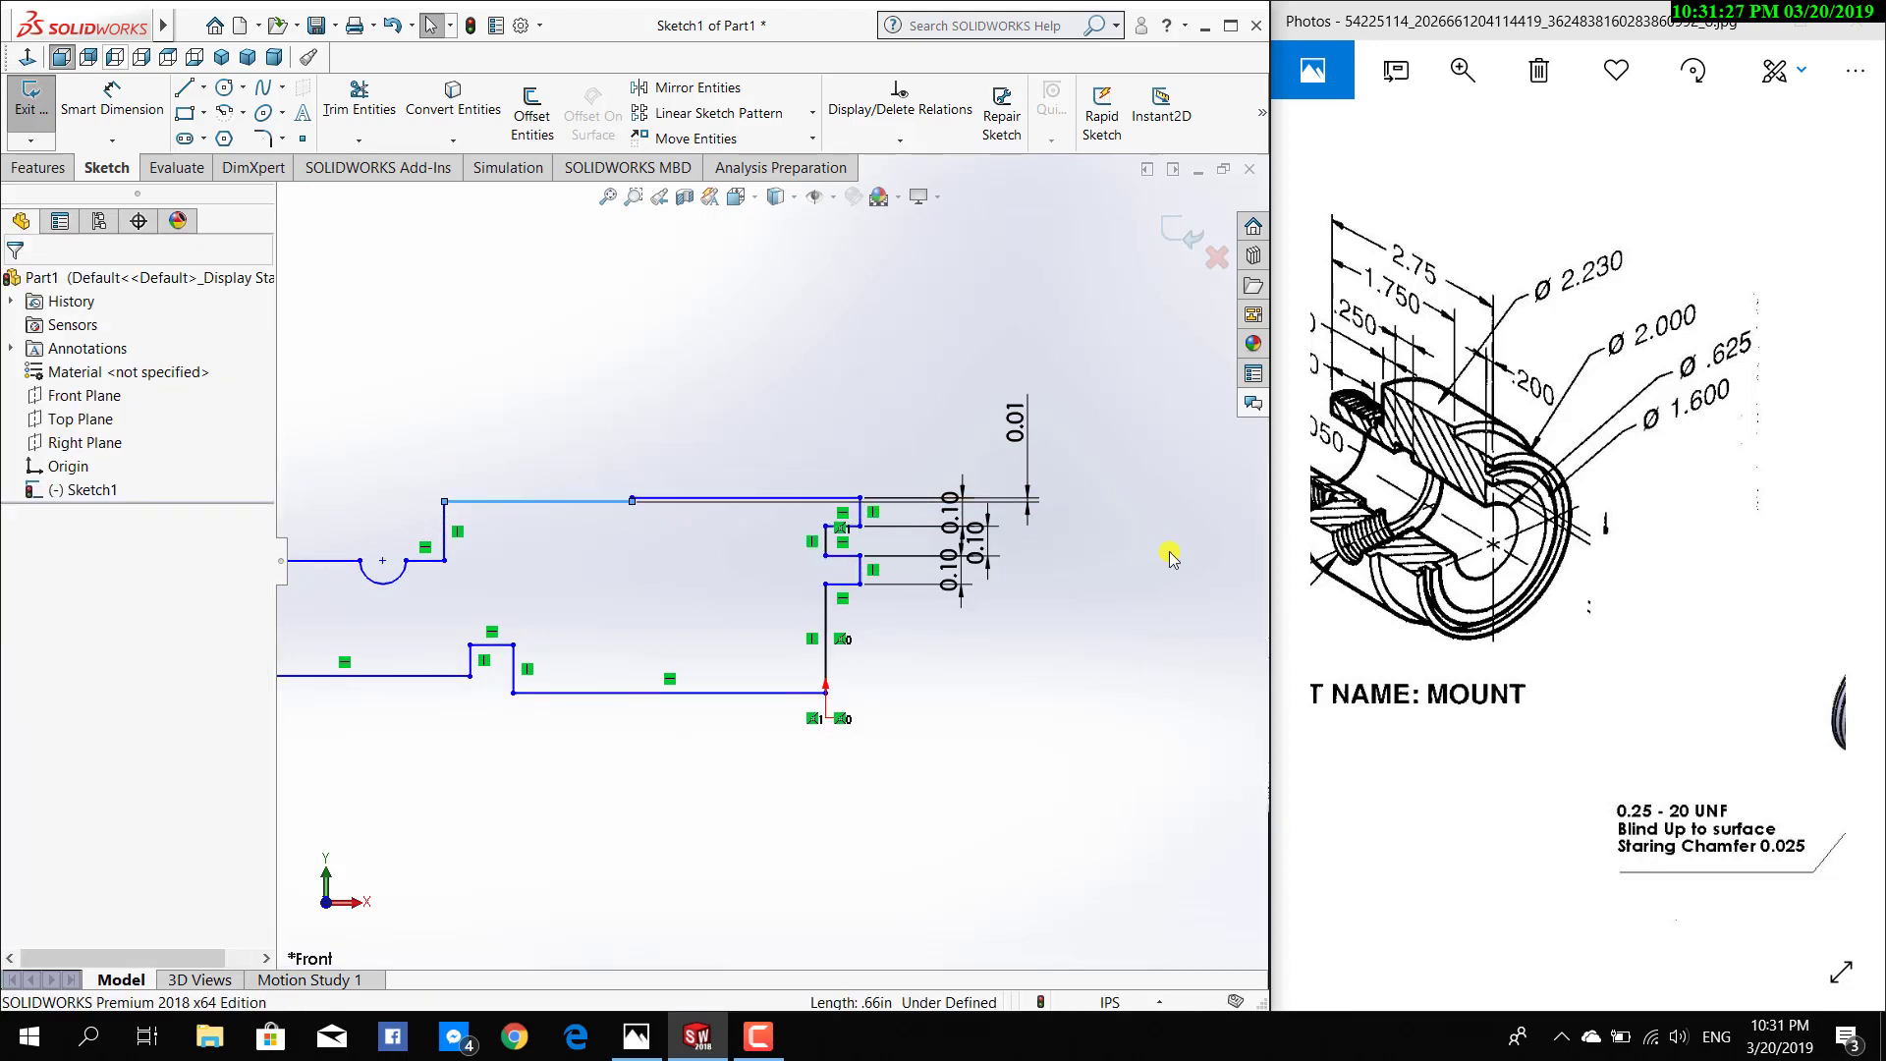
{"action": "key", "text": "ctrl+z"}
{"action": "key", "text": "ctrl+z"}
{"action": "key", "text": "ctrl+z"}
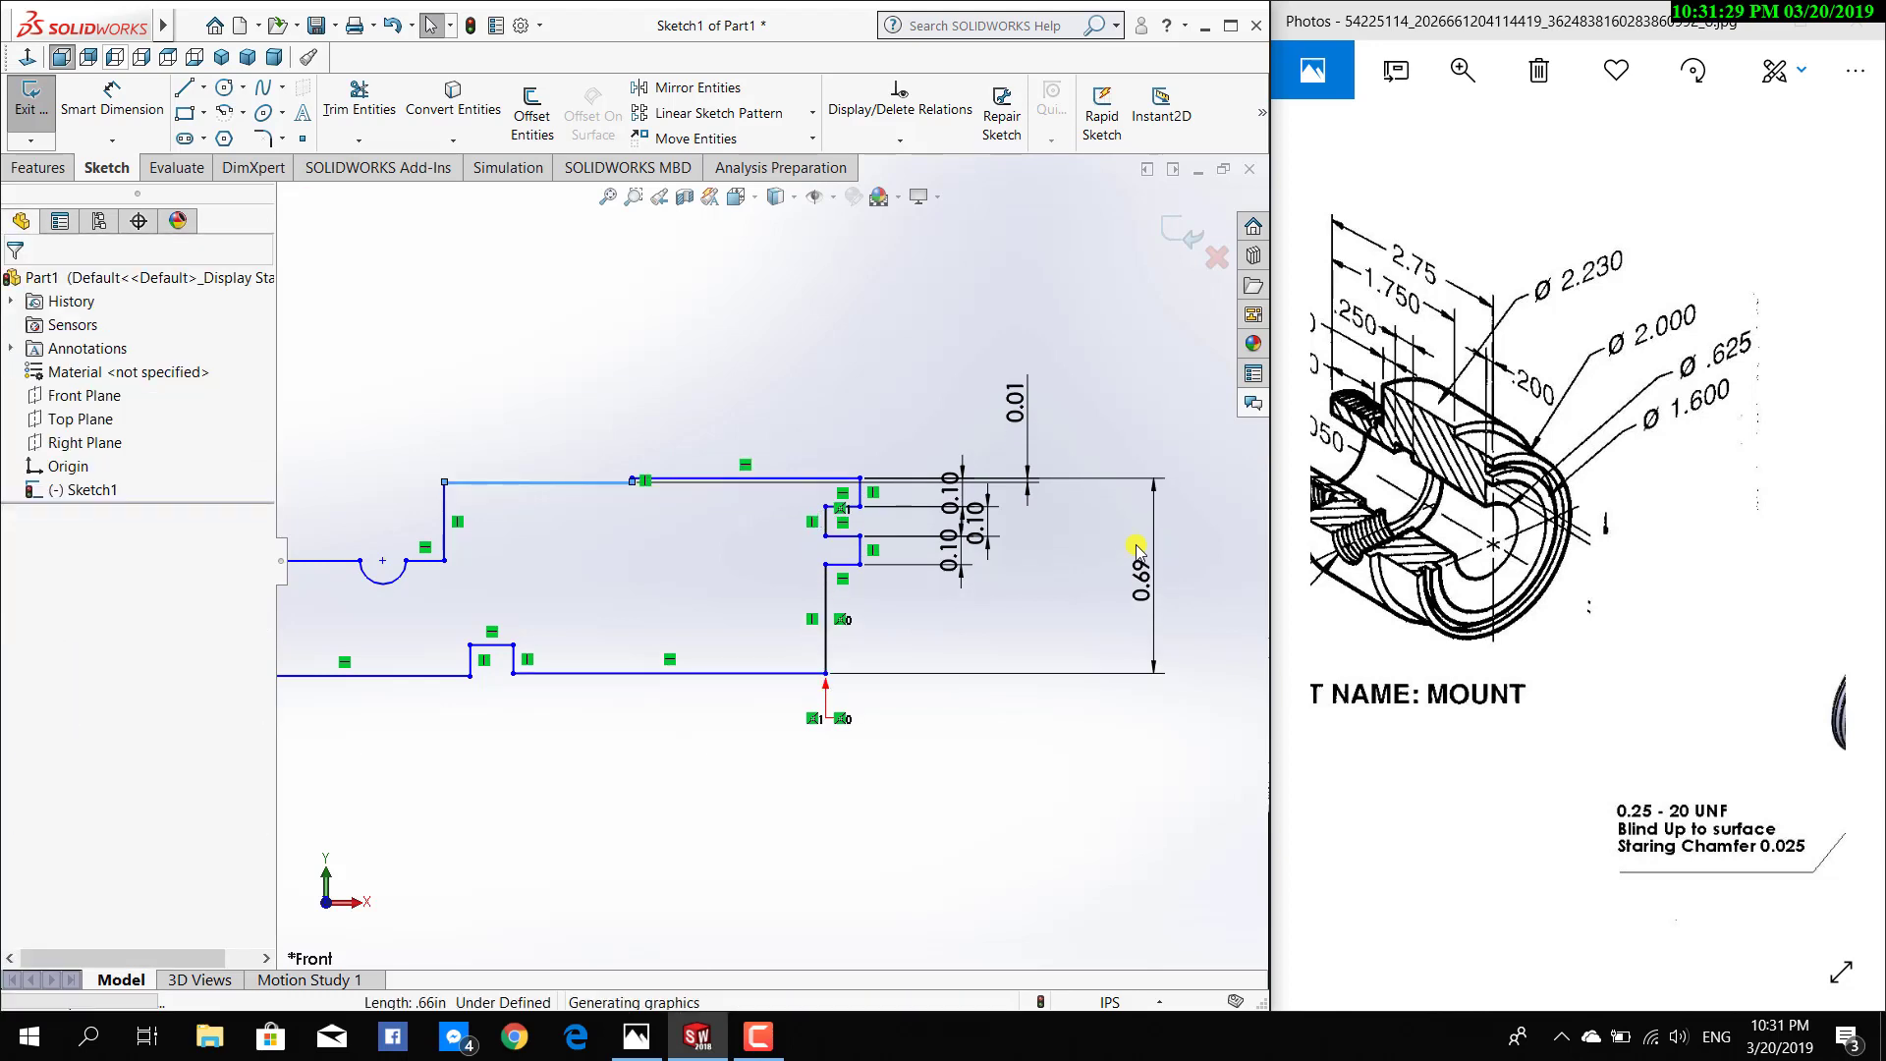
{"action": "key", "text": "ctrl+z"}
{"action": "key", "text": "ctrl+z"}
{"action": "key", "text": "ctrl+z"}
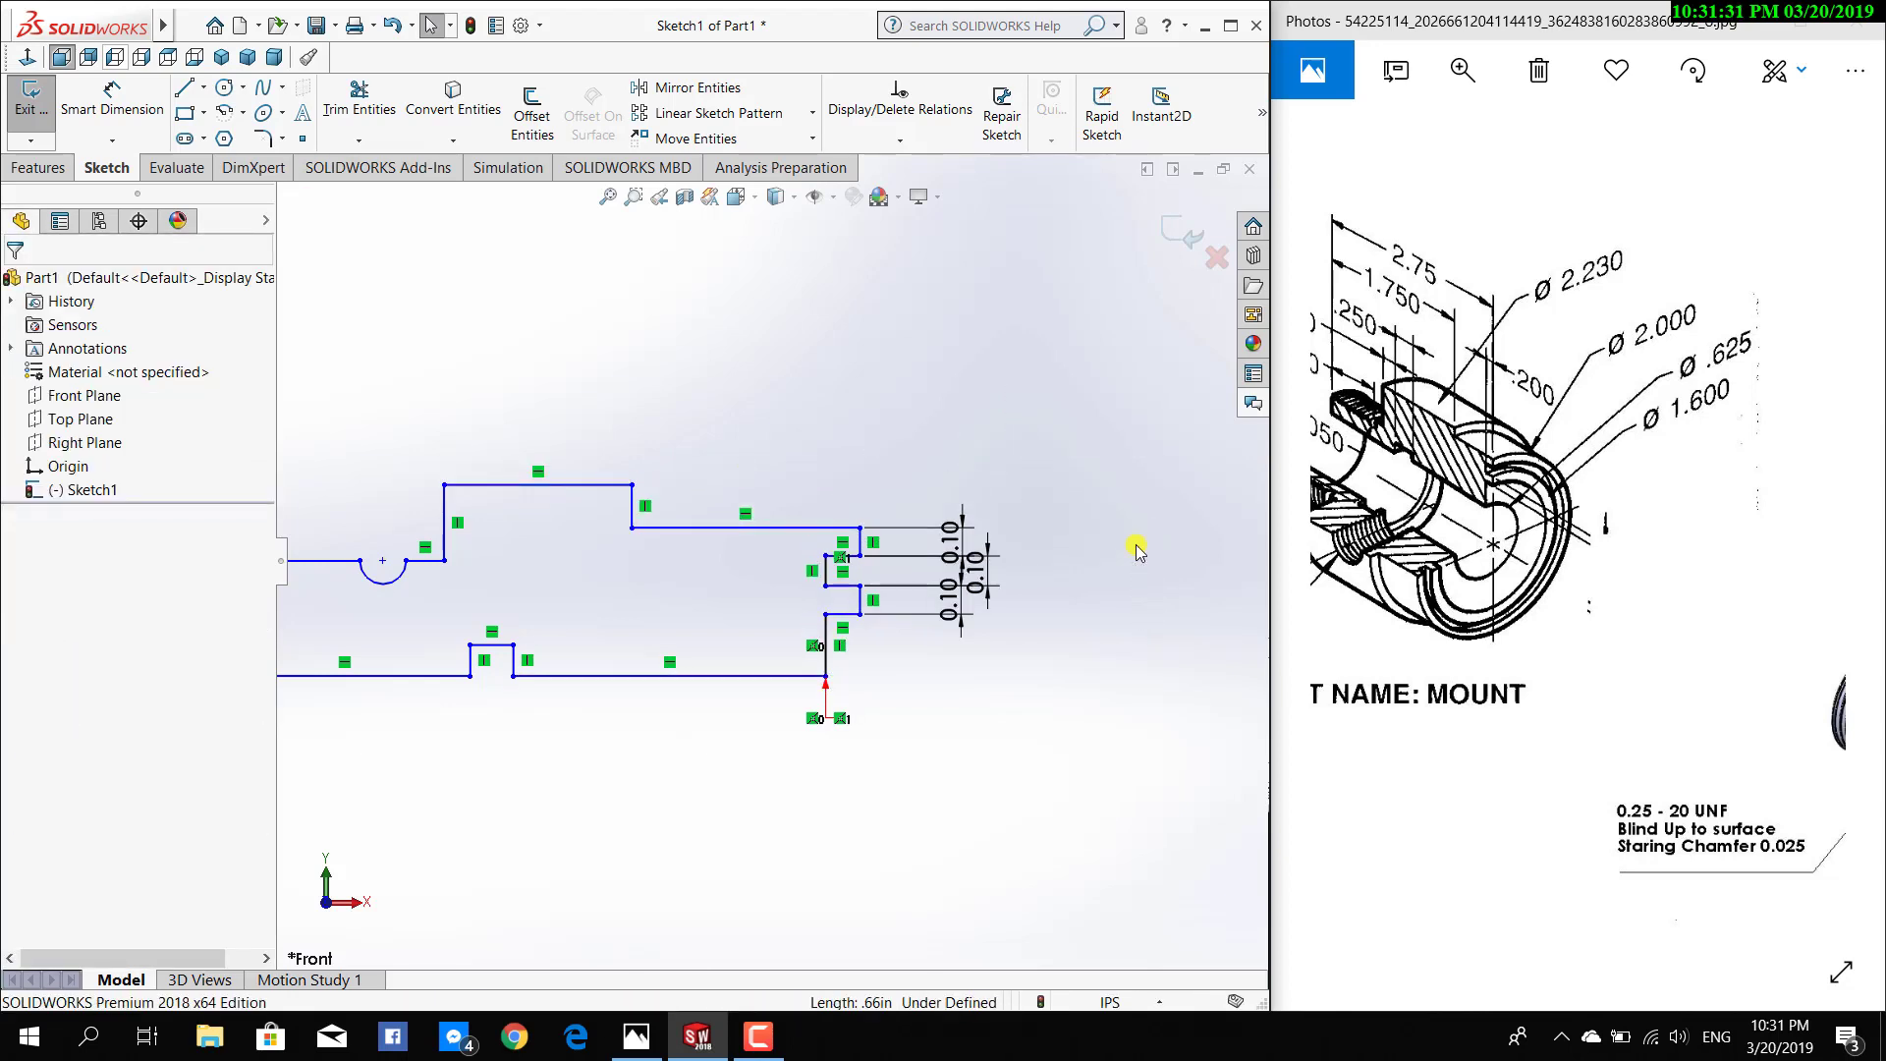
Dimension the upper step height as 0.23/2, giving 0.115 in
{"action": "left_click", "coordinate": [112, 99]}
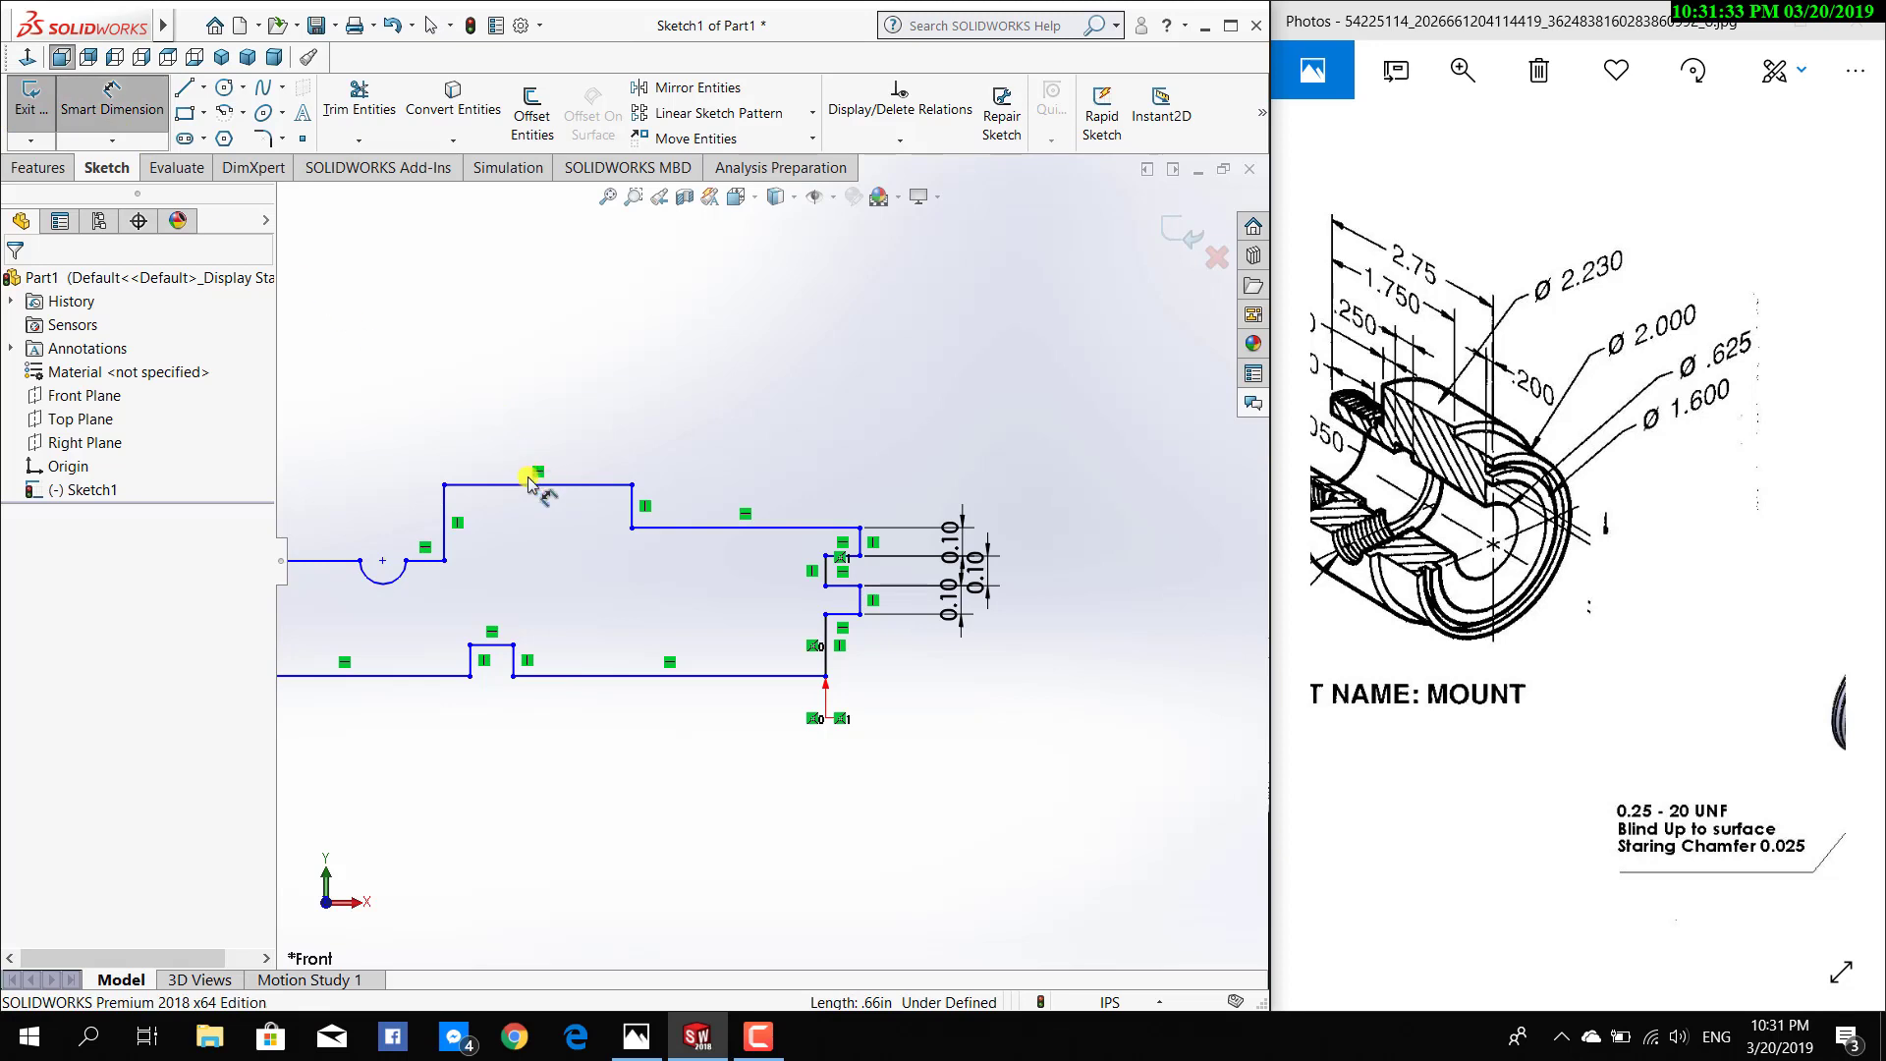
{"action": "left_click", "coordinate": [592, 484]}
{"action": "left_click", "coordinate": [727, 527]}
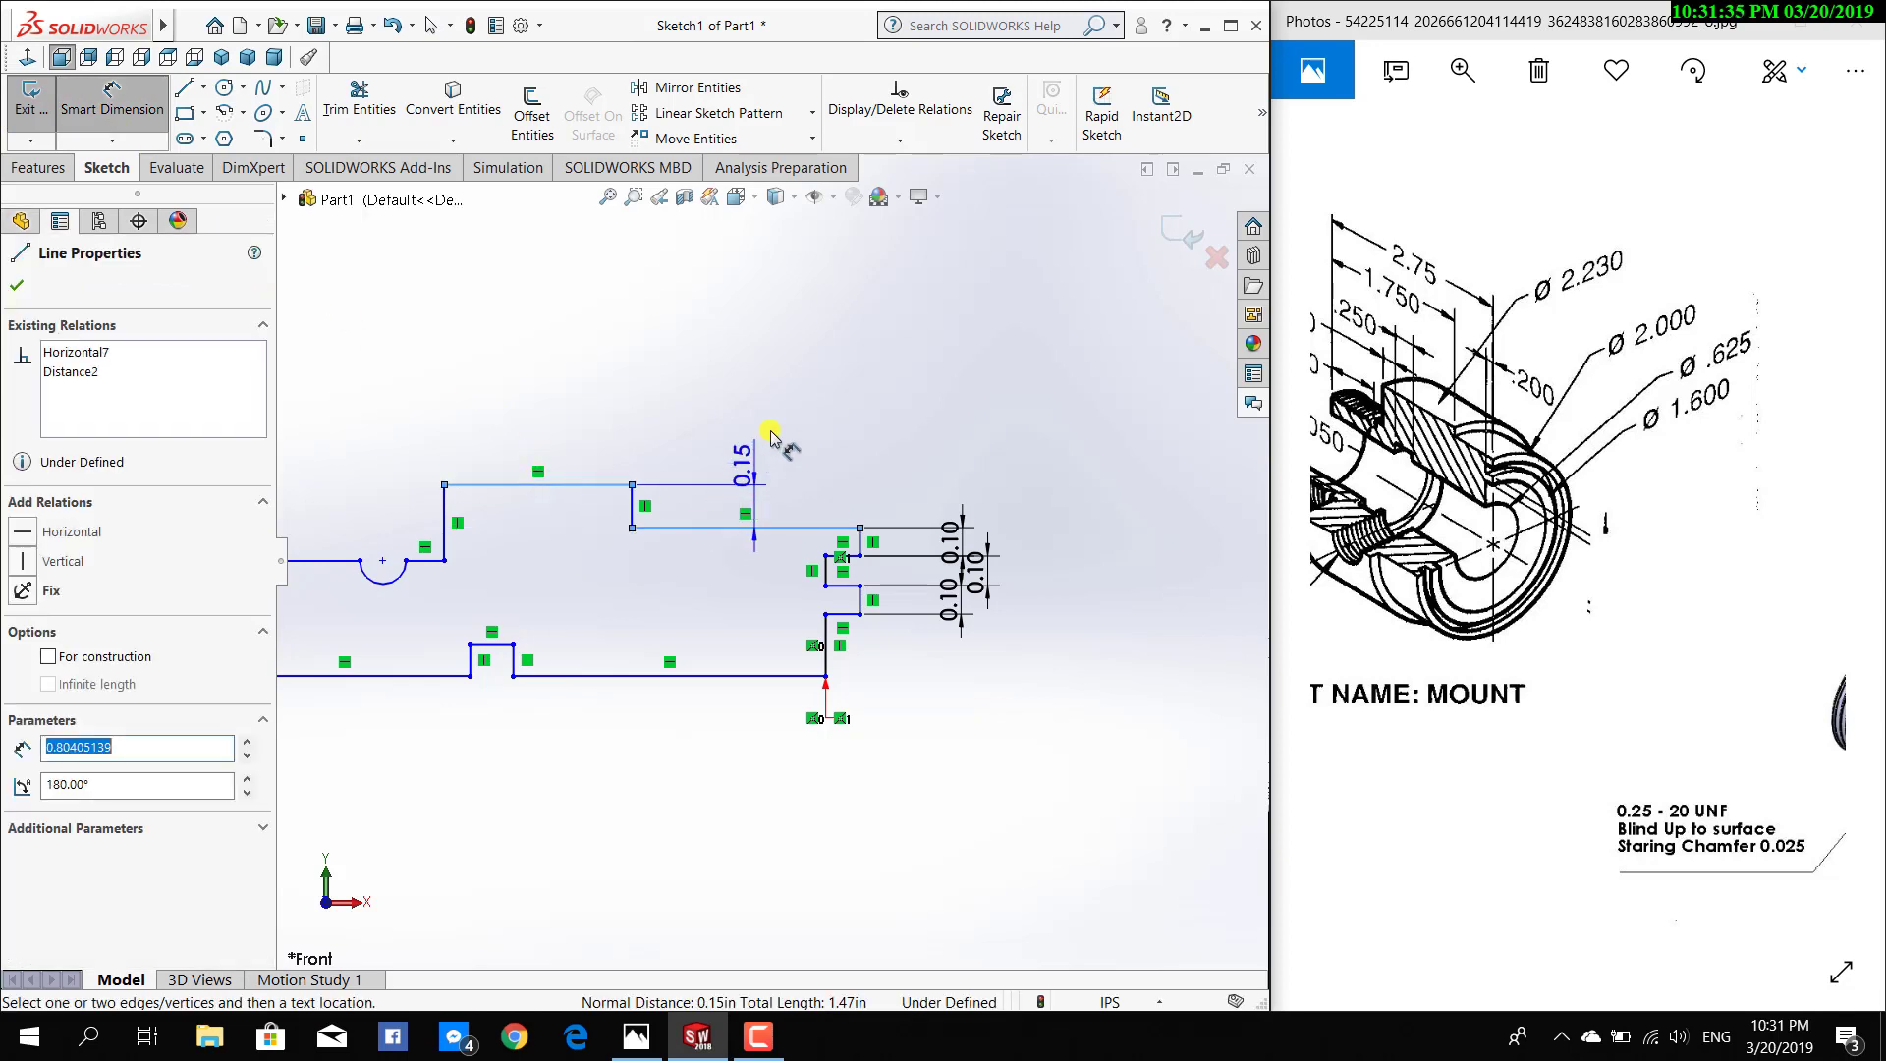
{"action": "left_click", "coordinate": [790, 368]}
{"action": "type", "text": "0"}
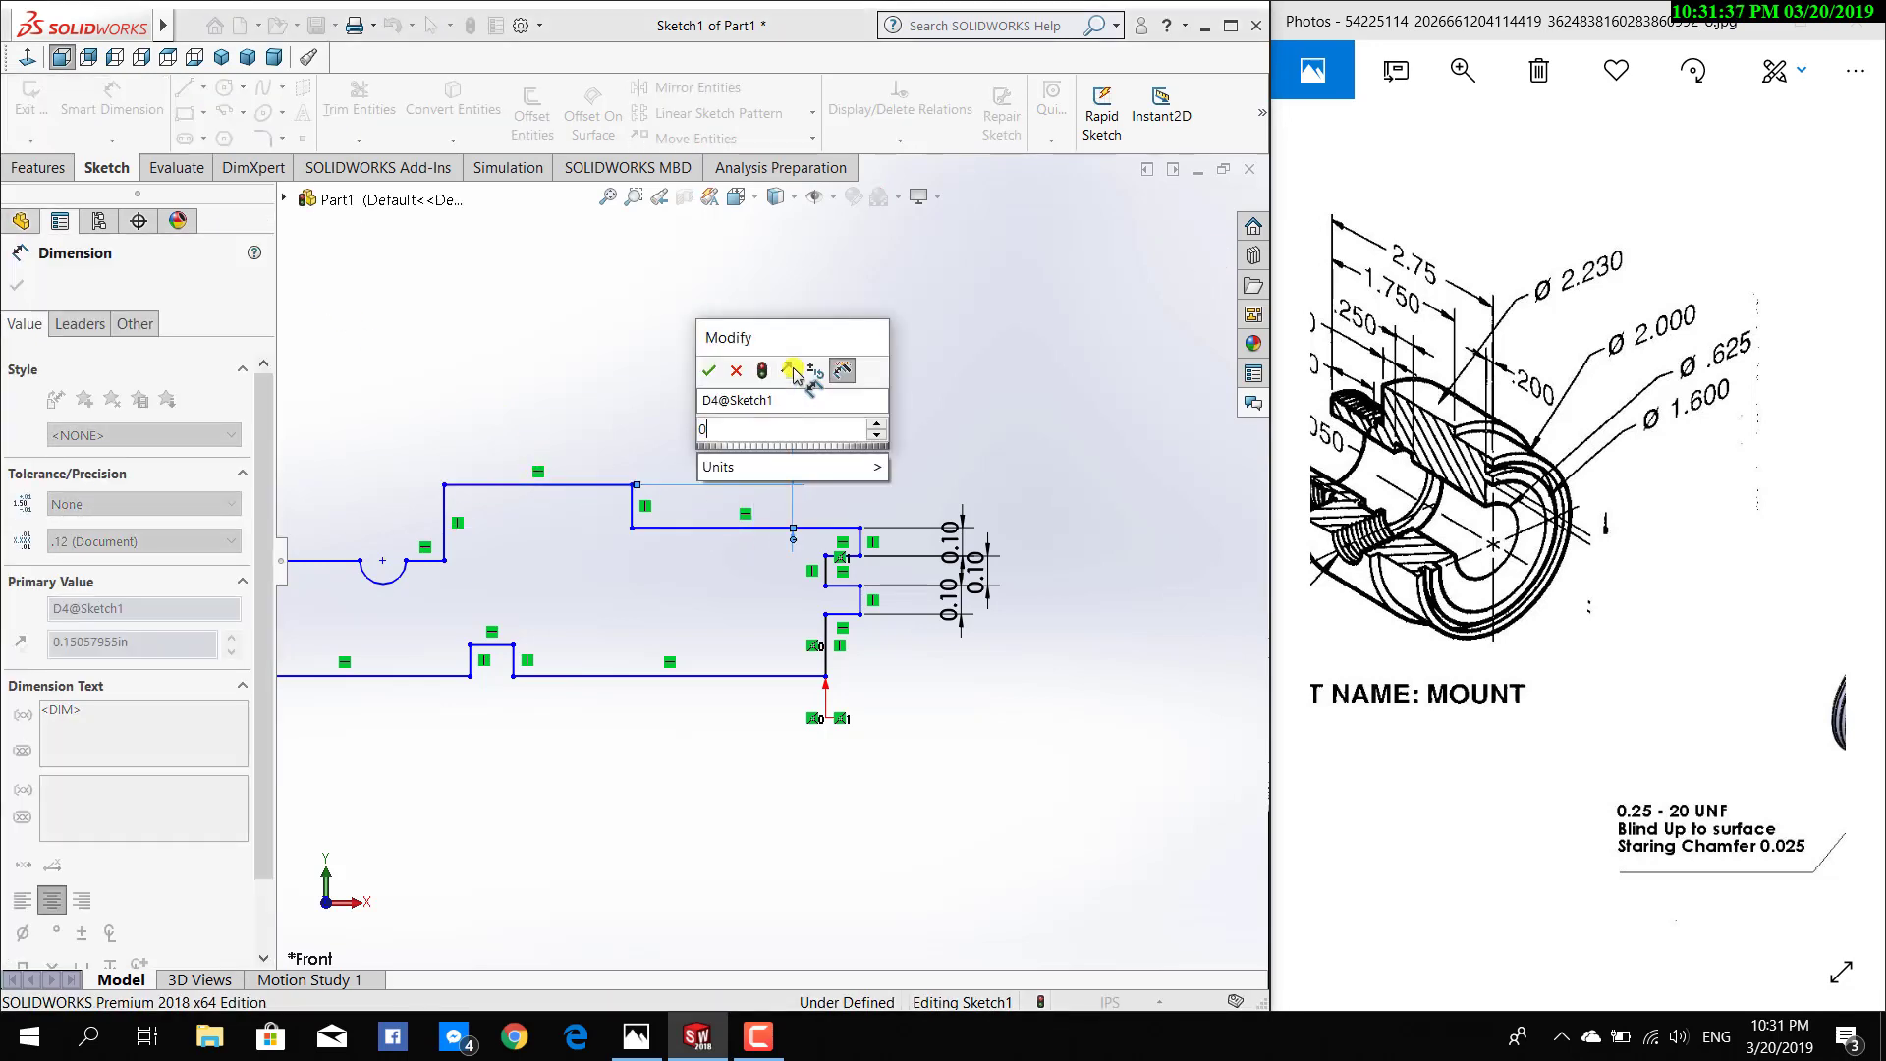
{"action": "type", "text": ".23/2"}
{"action": "key", "text": "Return"}
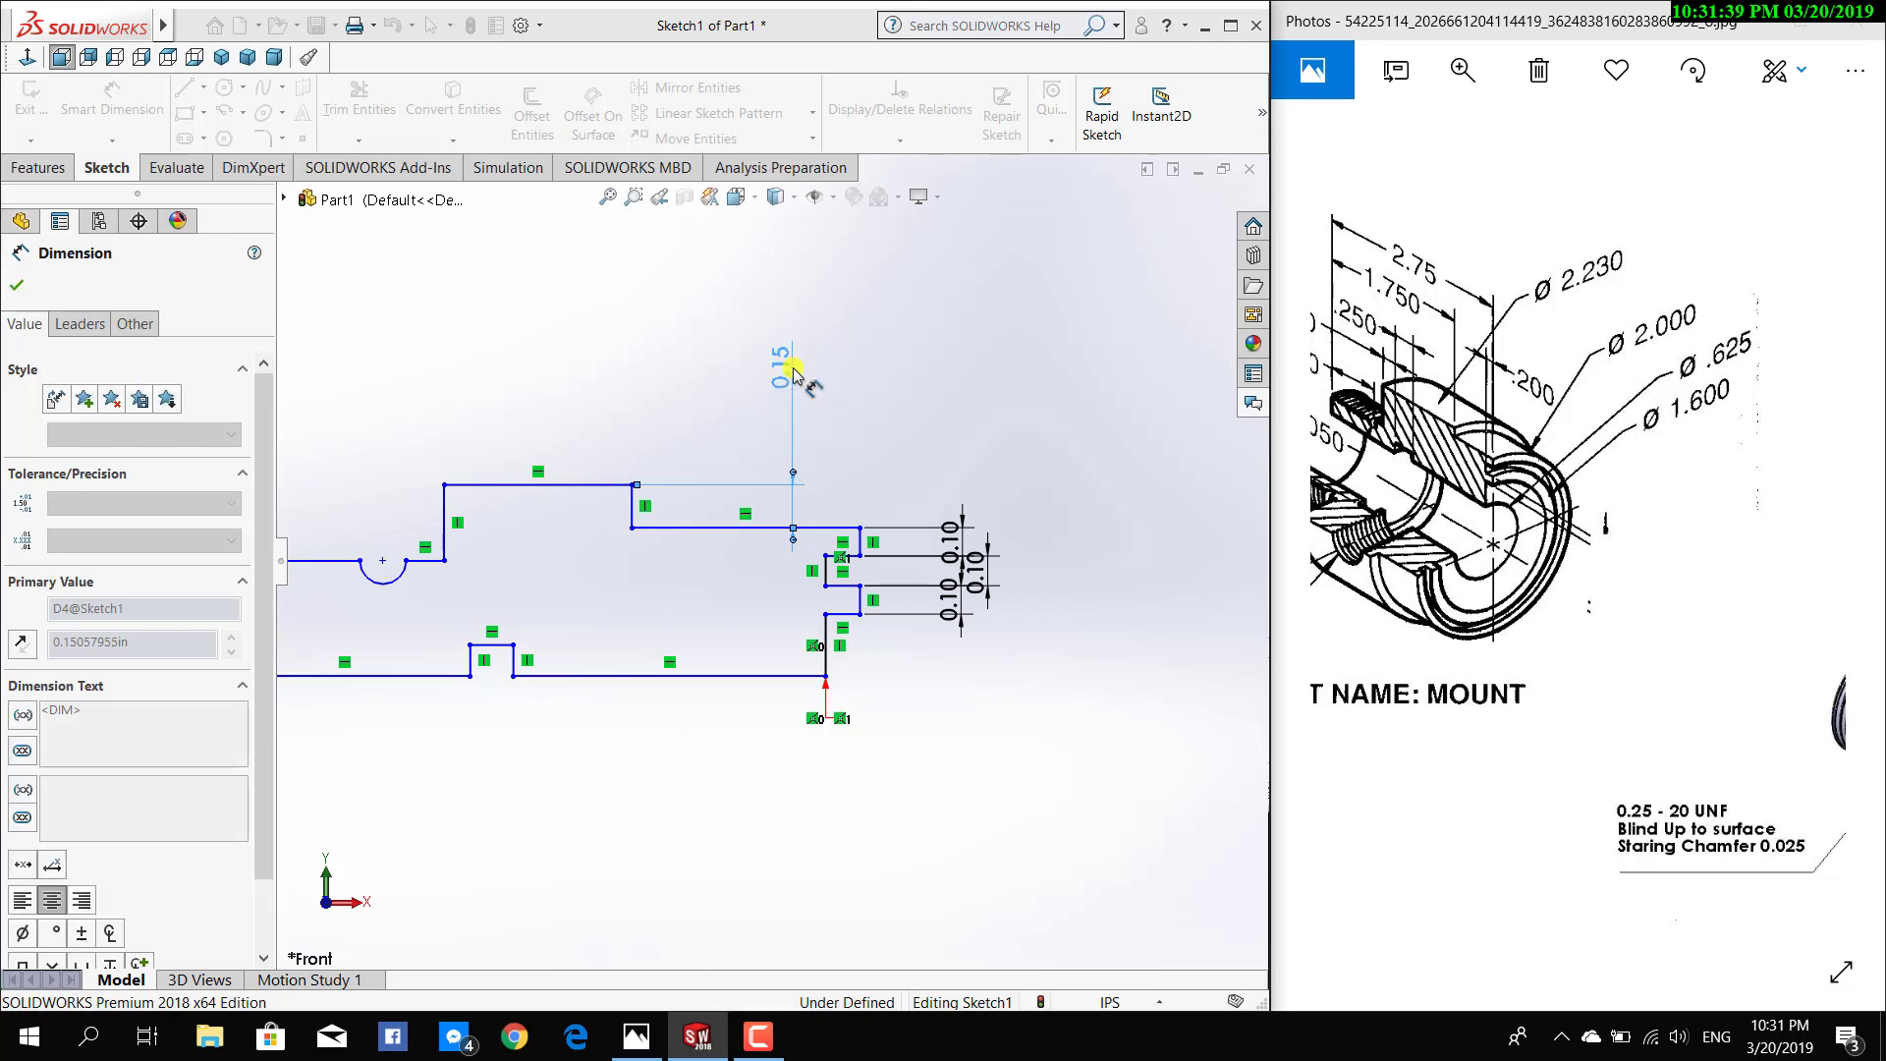
Dimension the neck wall height as (2-0.625)/2, giving 0.6875 in
{"action": "left_click", "coordinate": [839, 527]}
{"action": "left_click", "coordinate": [793, 684]}
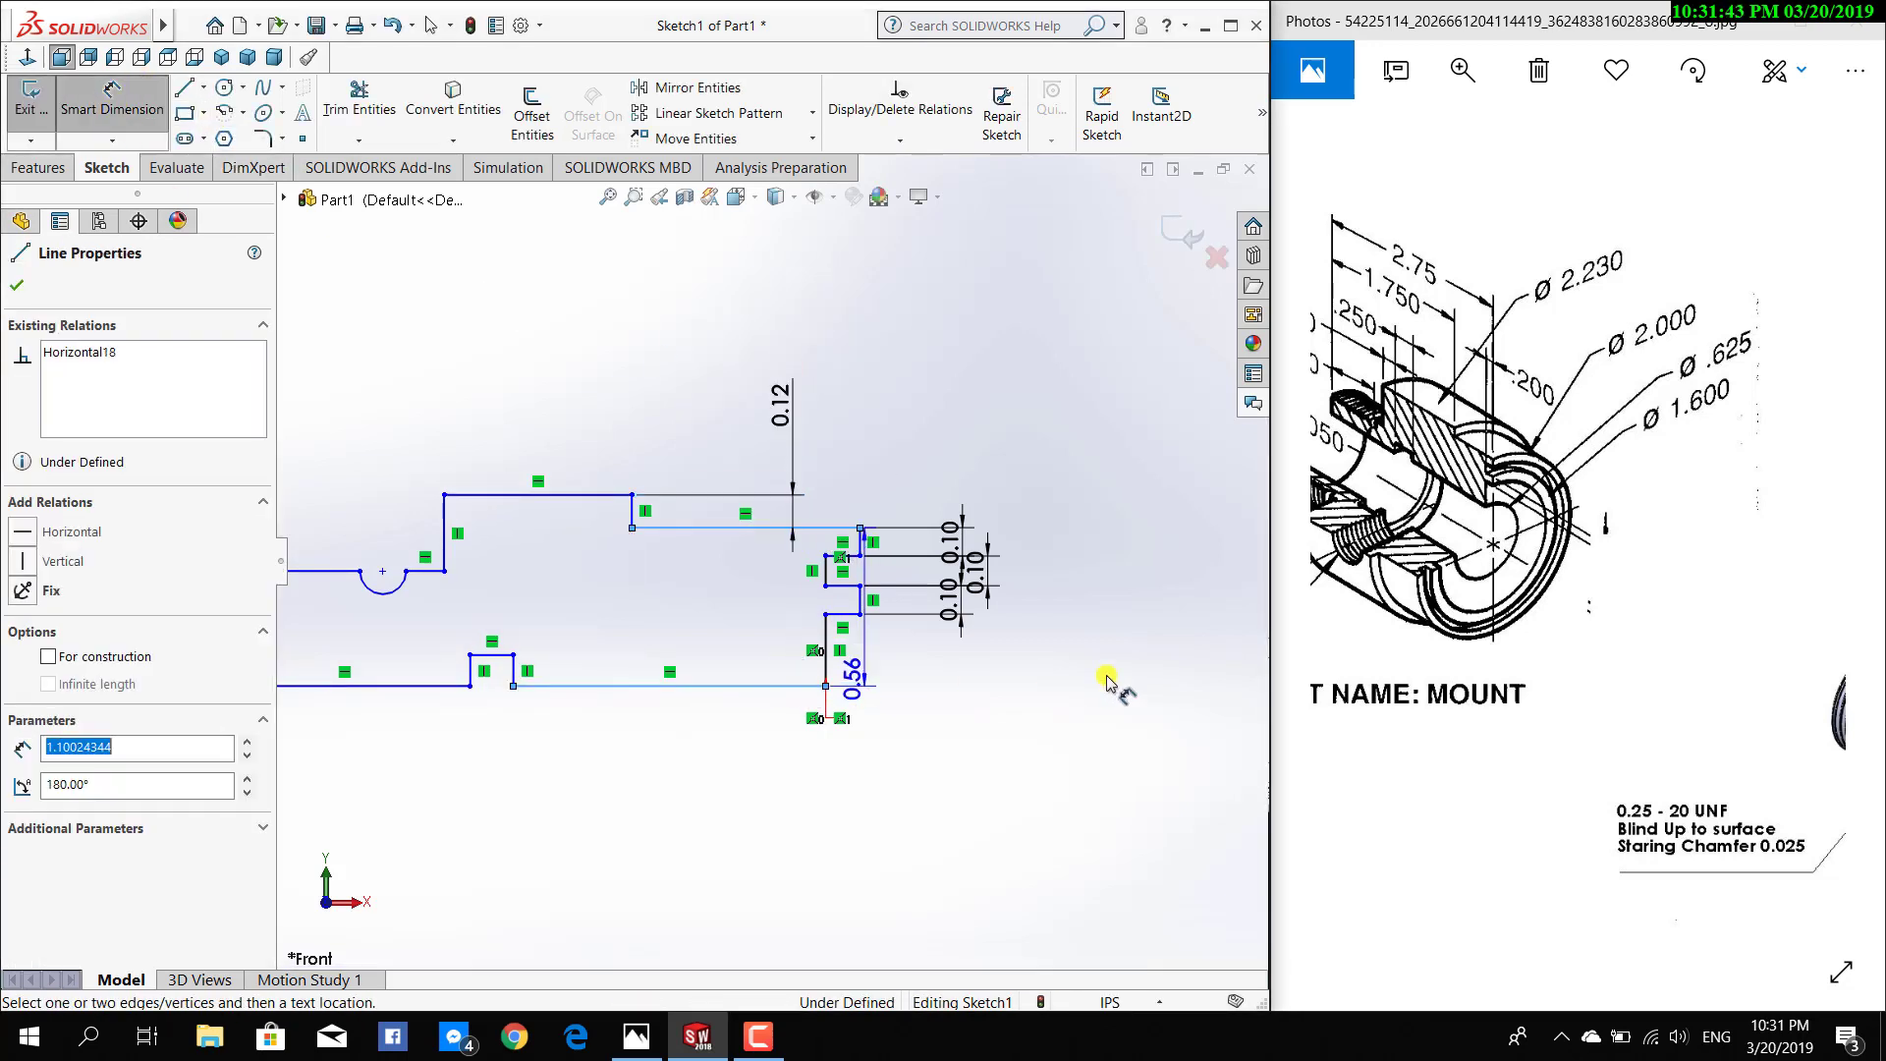
{"action": "left_click", "coordinate": [1156, 629]}
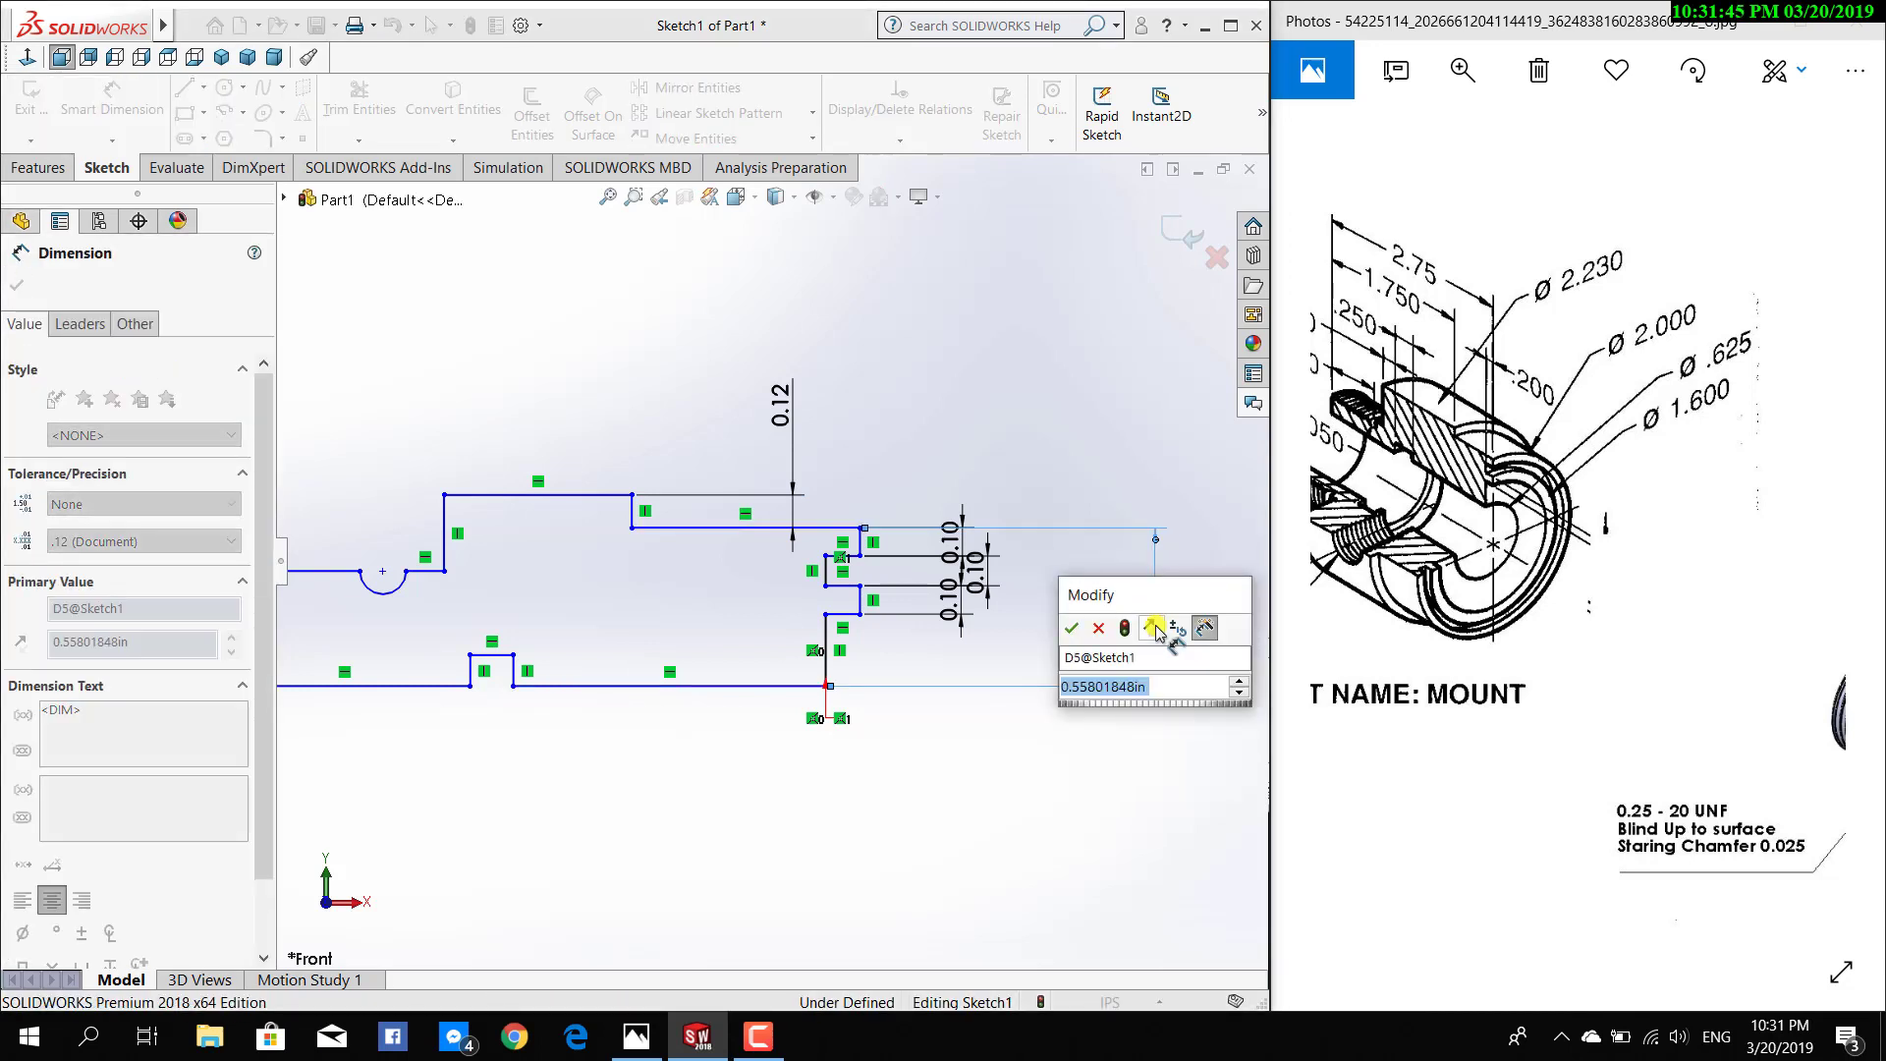
{"action": "type", "text": "("}
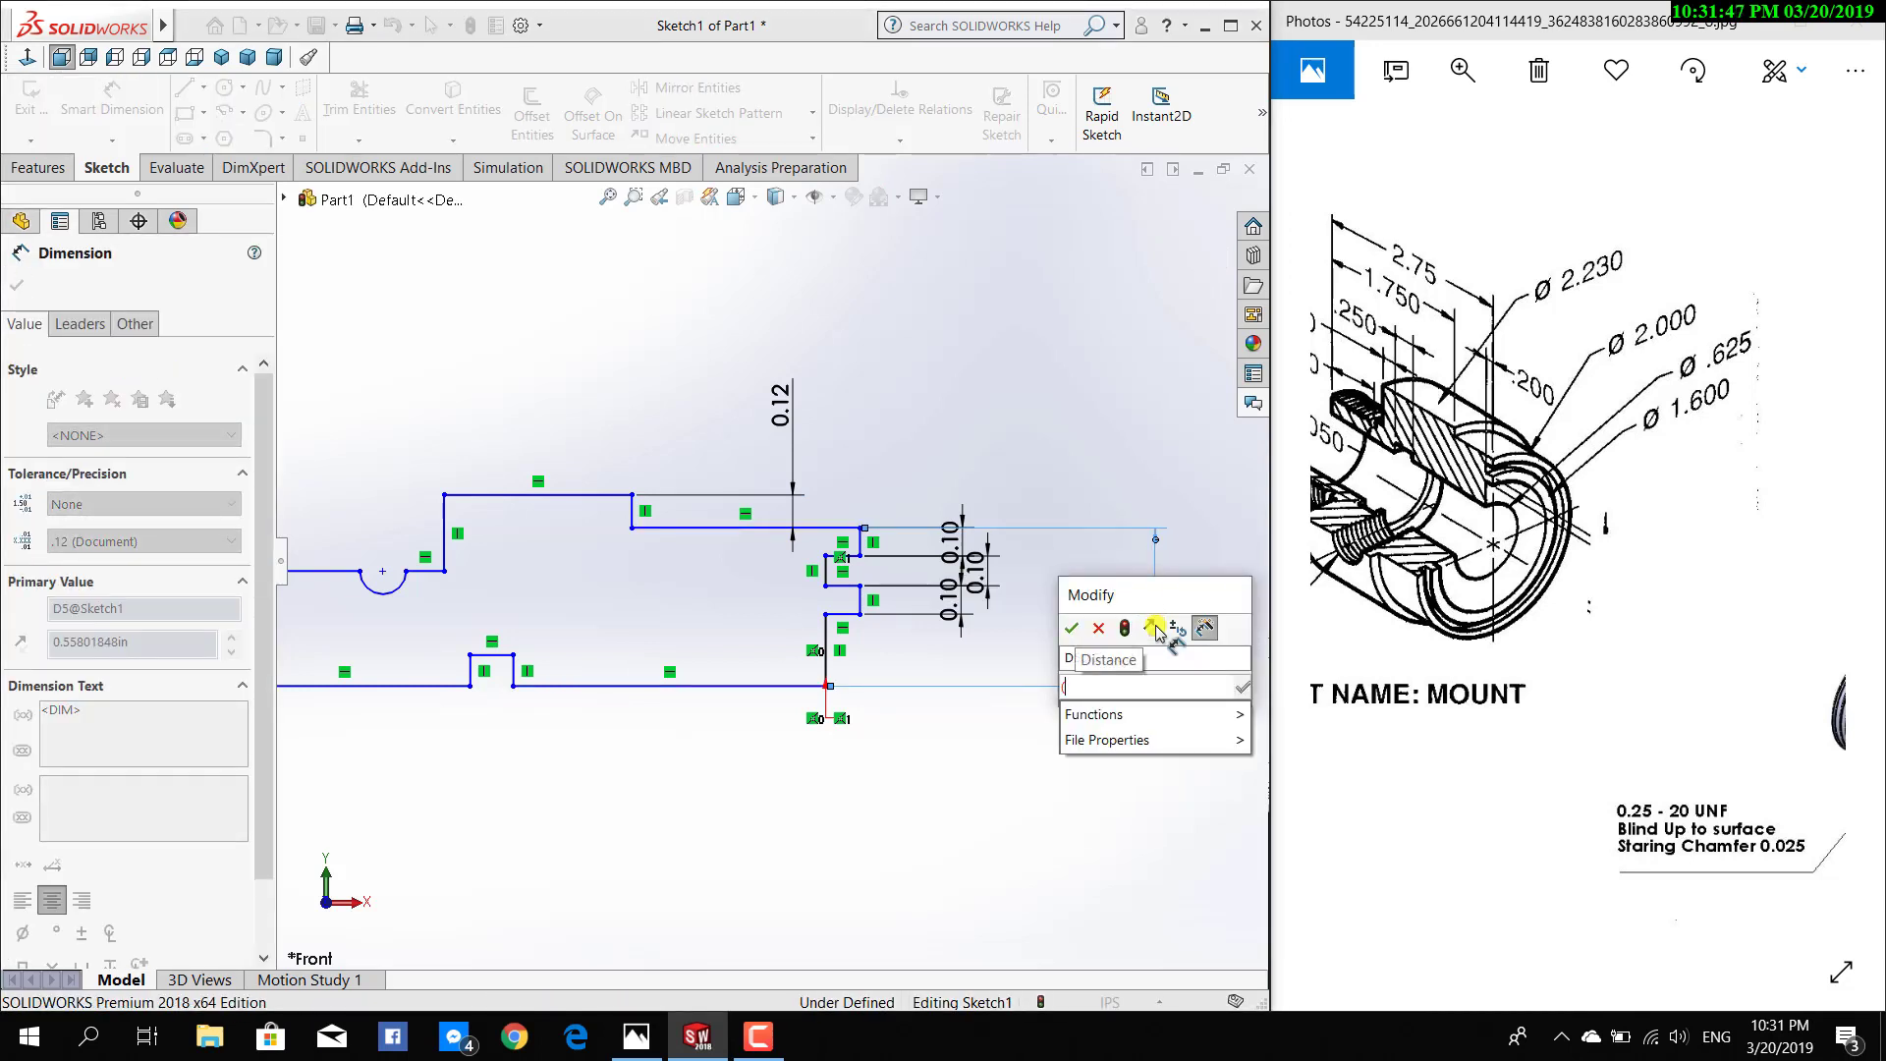
{"action": "type", "text": "2-0."}
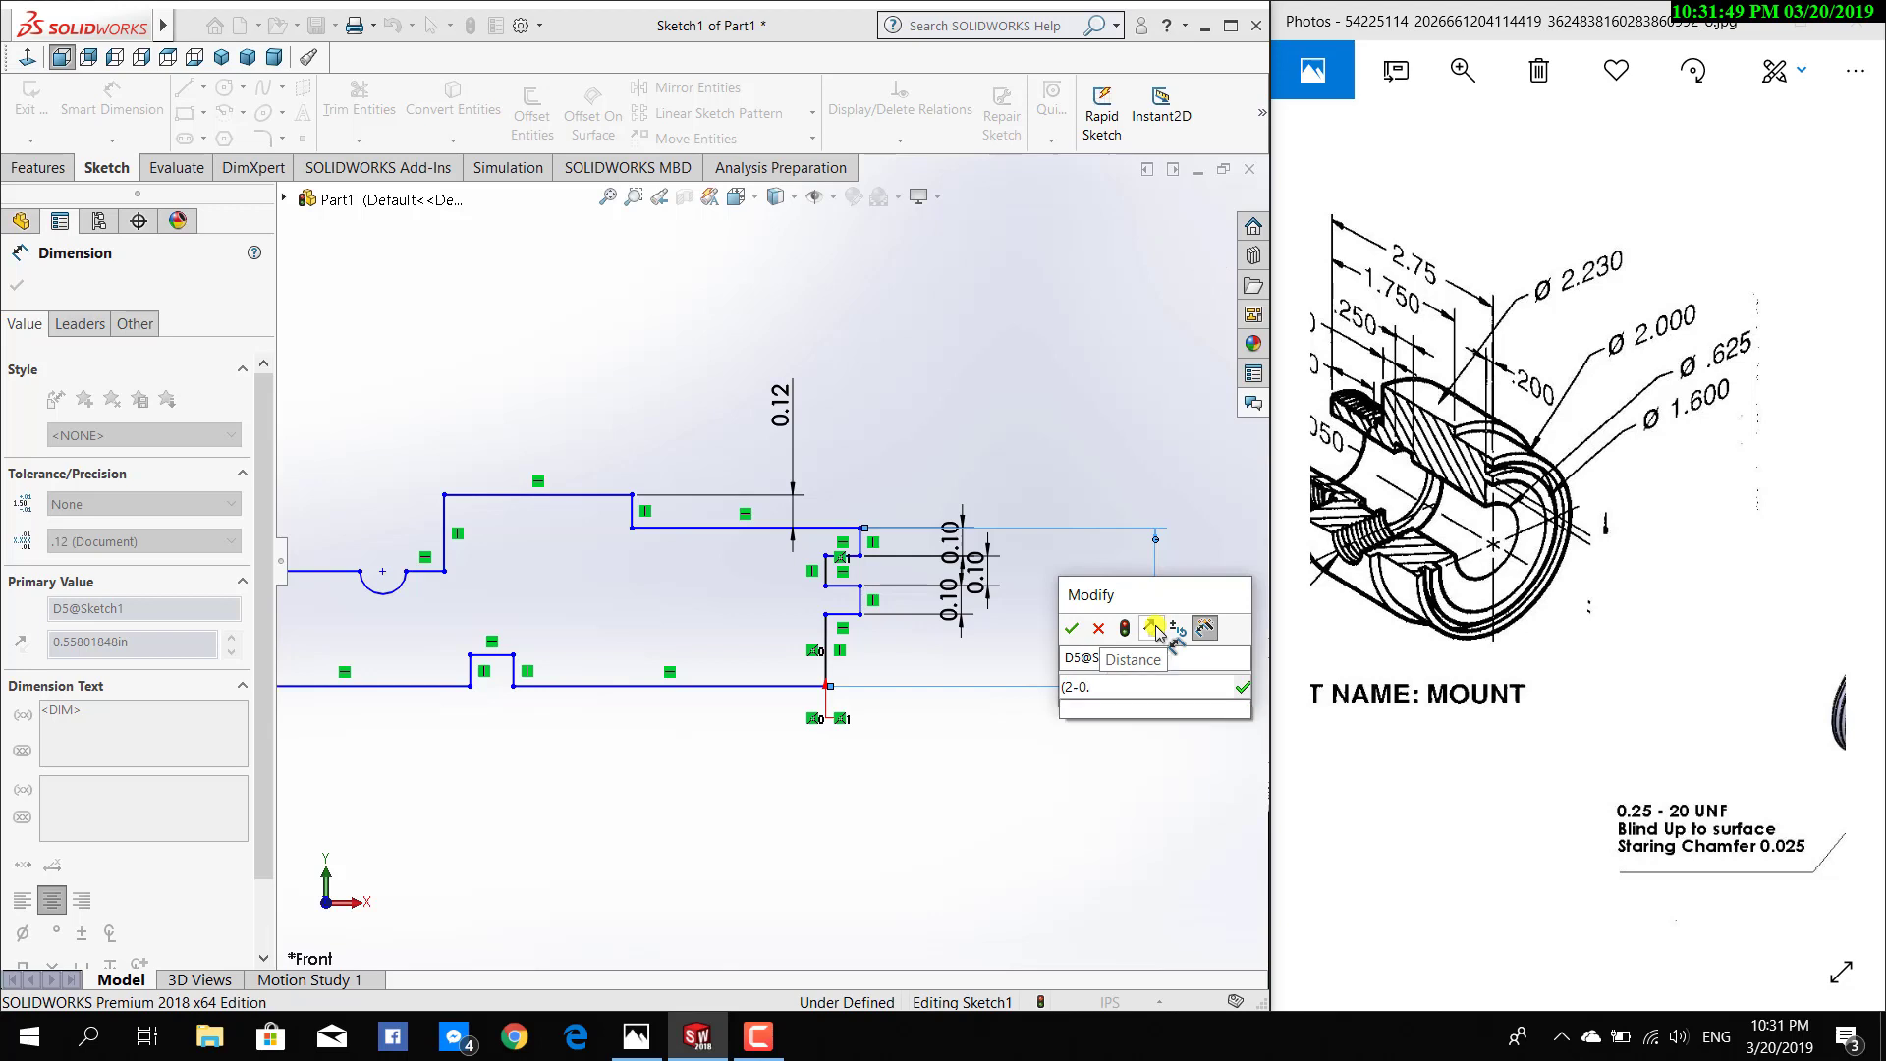
{"action": "type", "text": "625)"}
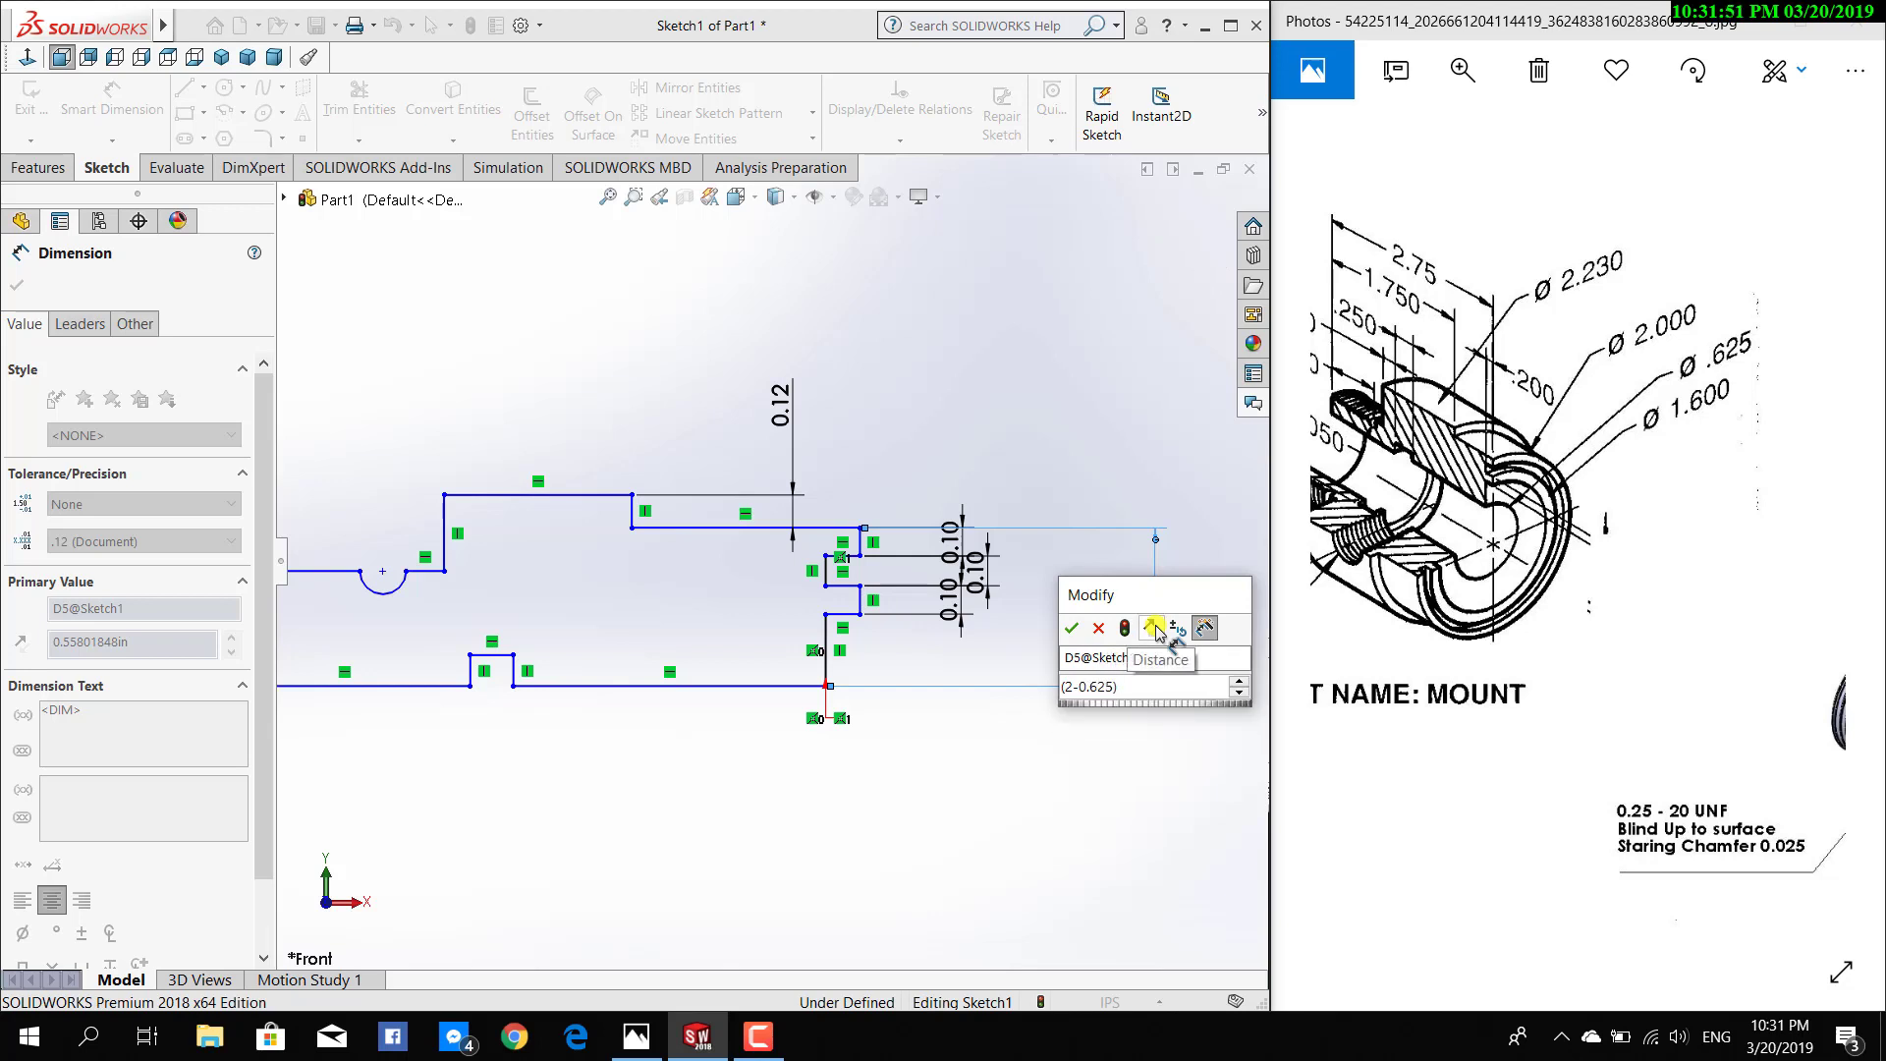
{"action": "type", "text": "/"}
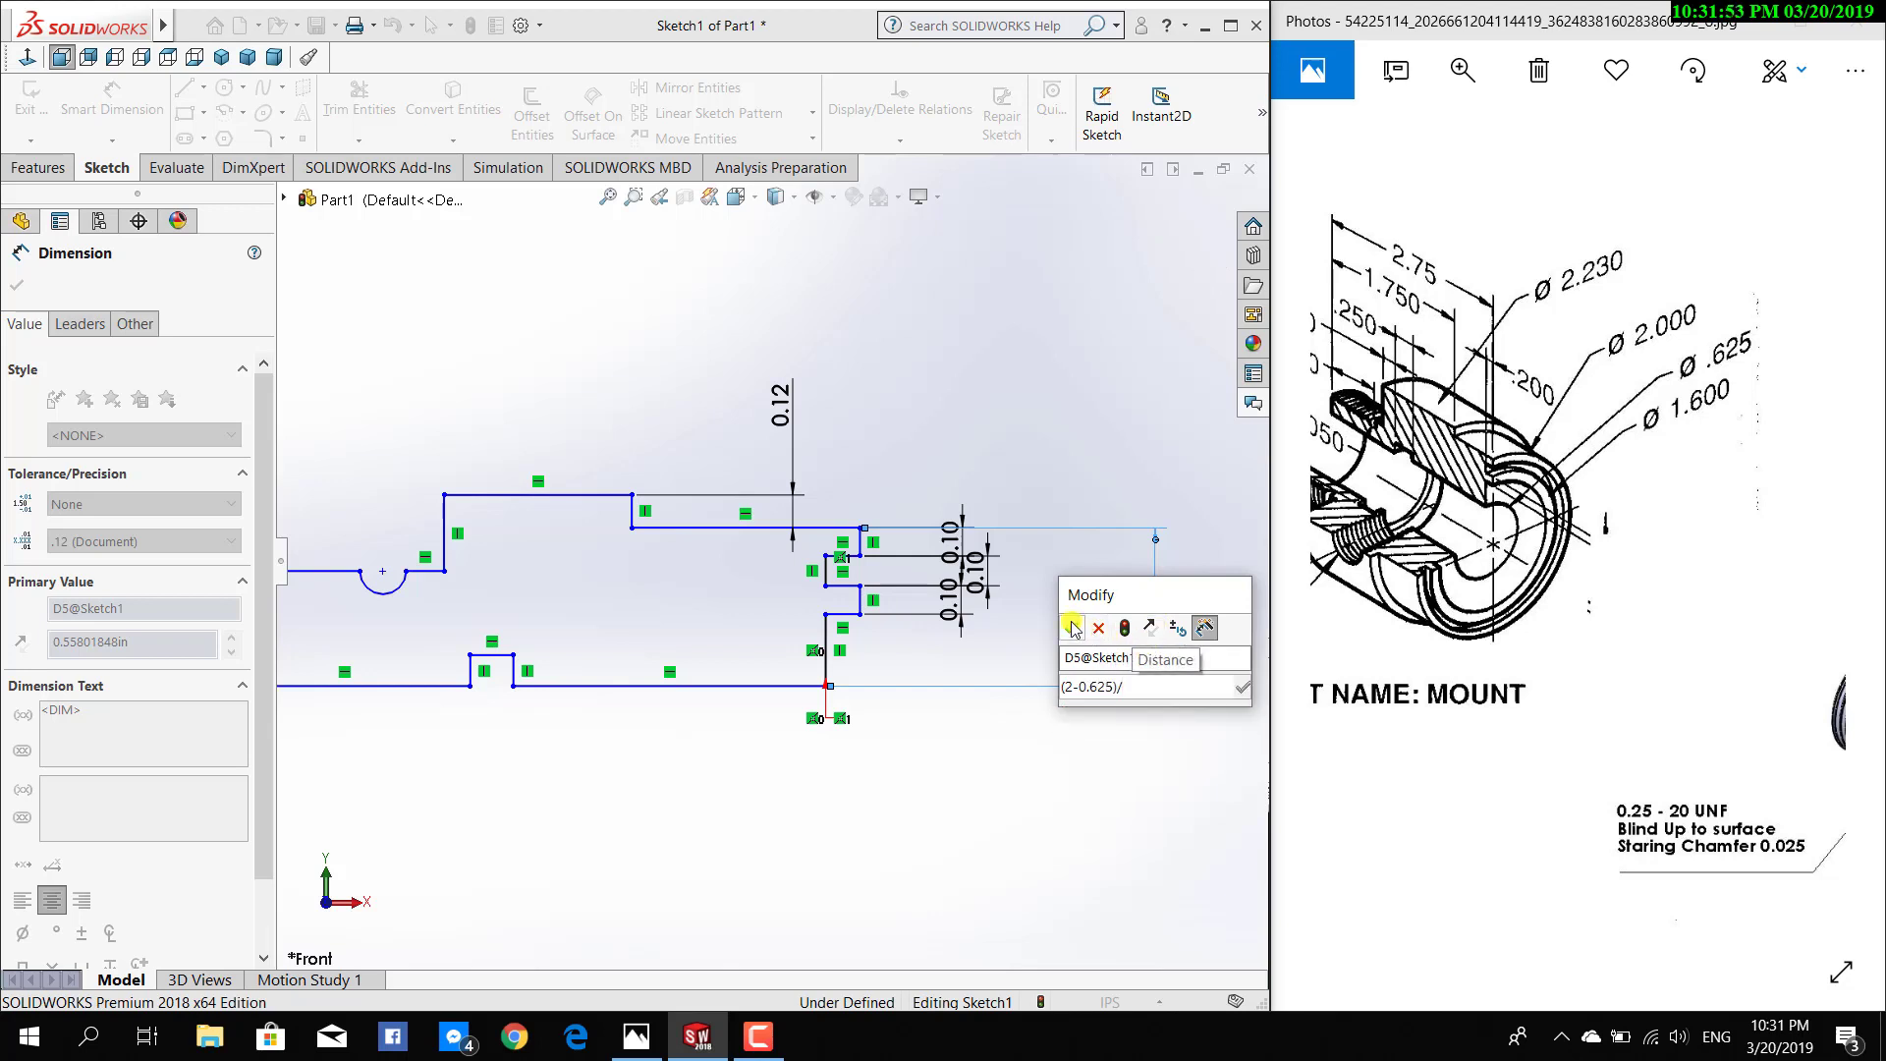
{"action": "type", "text": "2"}
{"action": "left_click", "coordinate": [1073, 627]}
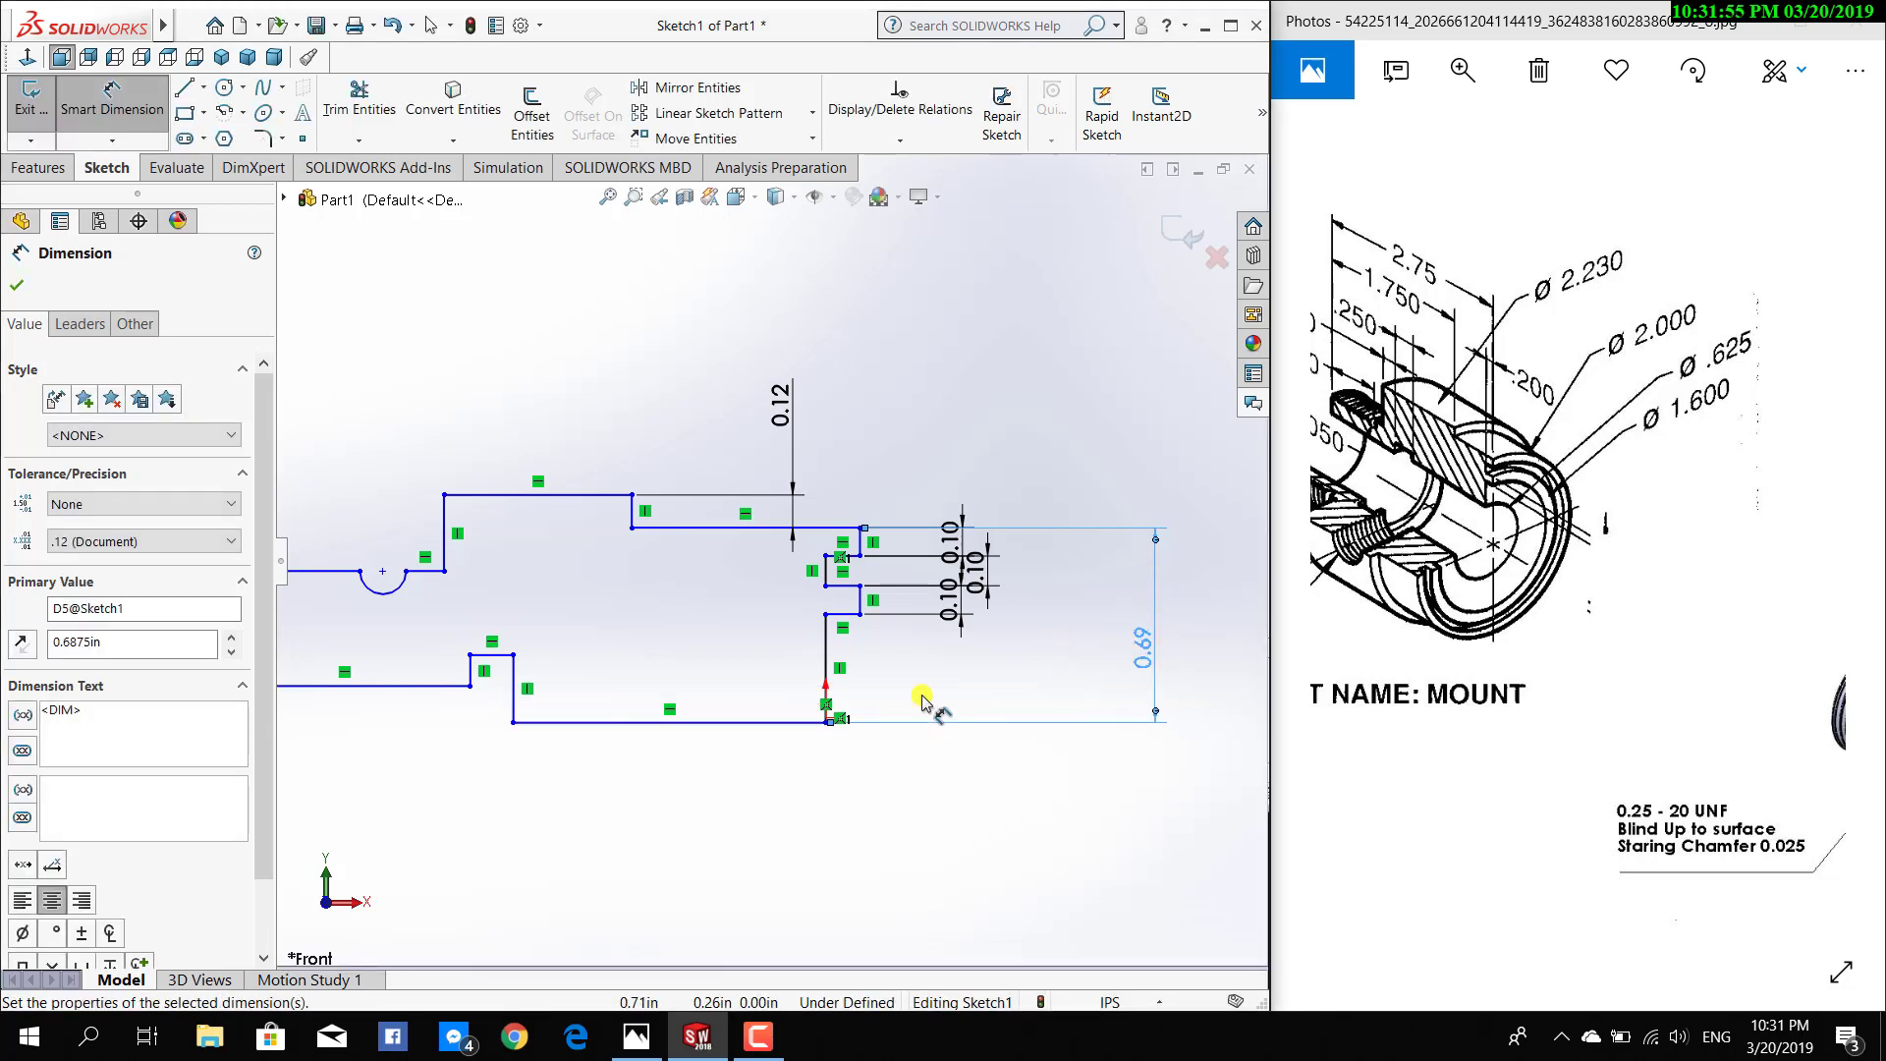
Zoom the sketch, then pan the reference drawing to show the section view
{"action": "scroll", "coordinate": [547, 821], "scroll_direction": "up", "scroll_amount": 2}
{"action": "scroll", "coordinate": [433, 737], "scroll_direction": "up", "scroll_amount": 2}
{"action": "scroll", "coordinate": [534, 644], "scroll_direction": "down", "scroll_amount": 1}
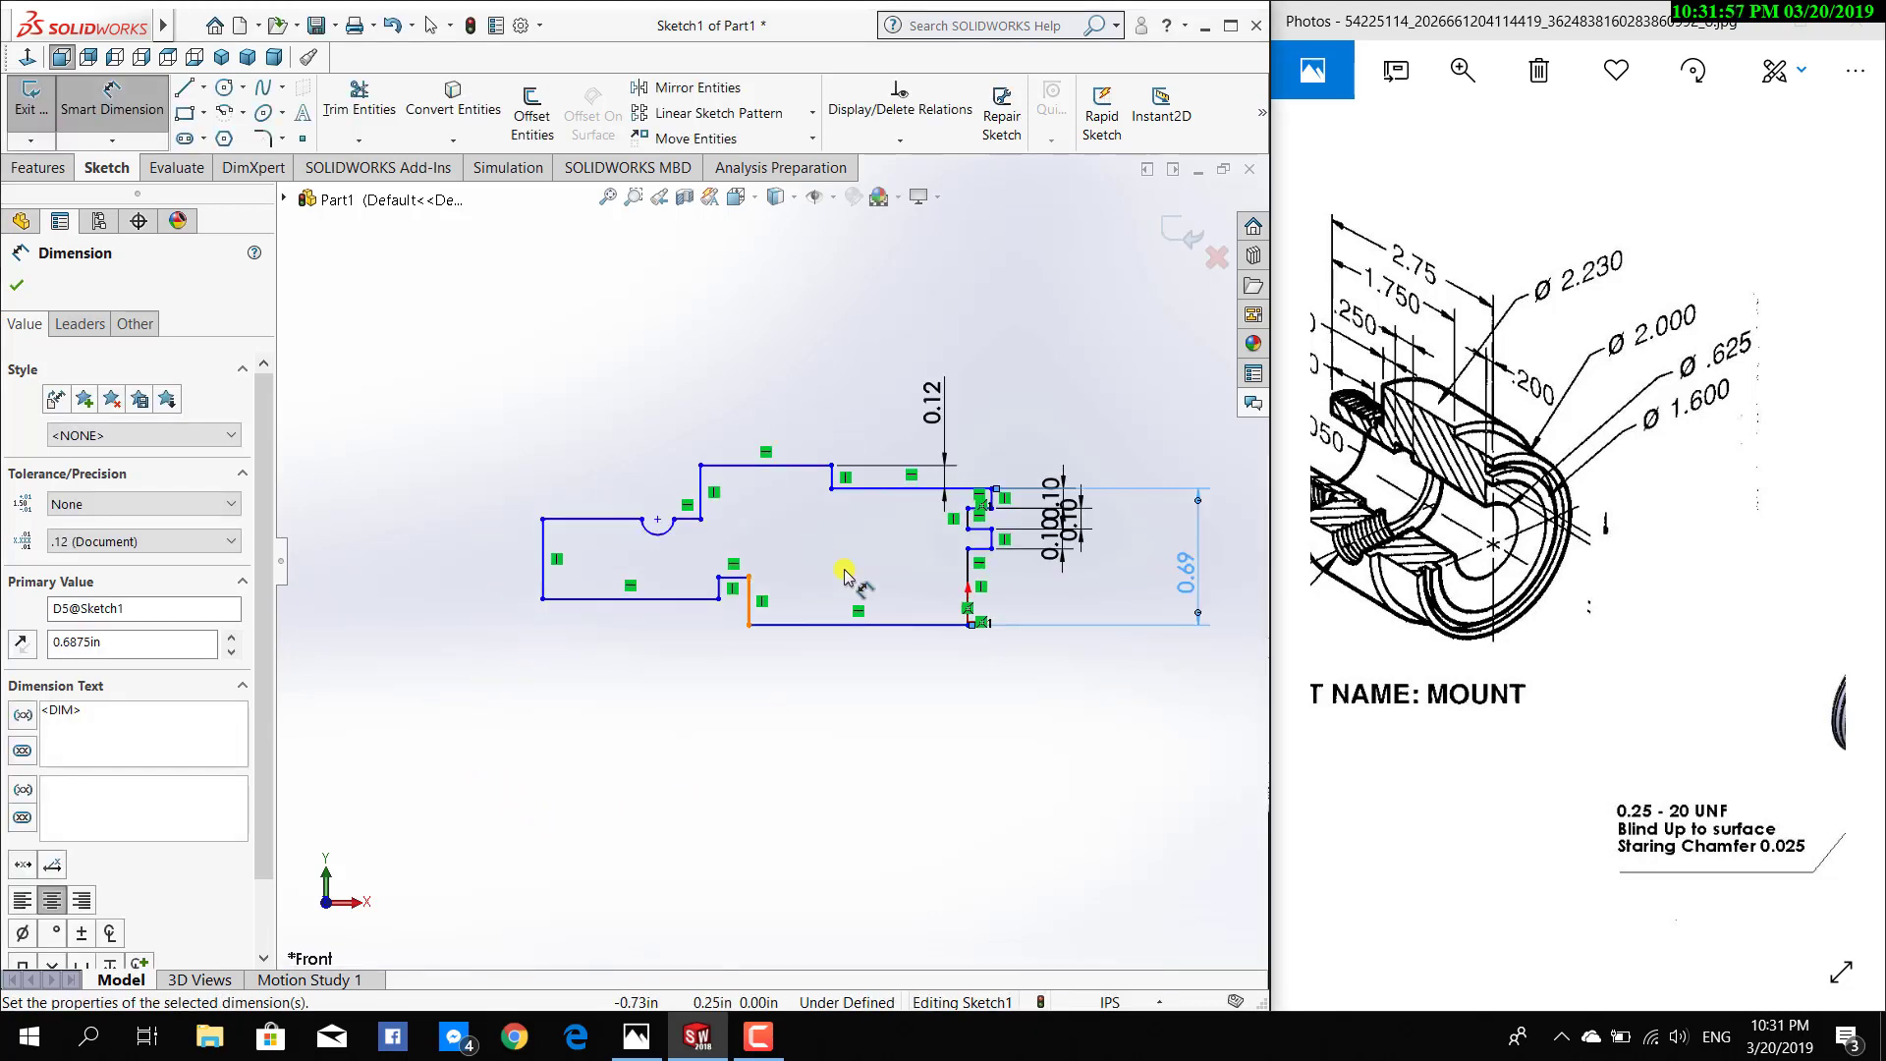
{"action": "scroll", "coordinate": [845, 575], "scroll_direction": "down", "scroll_amount": 2}
{"action": "scroll", "coordinate": [1125, 706], "scroll_direction": "down", "scroll_amount": 1}
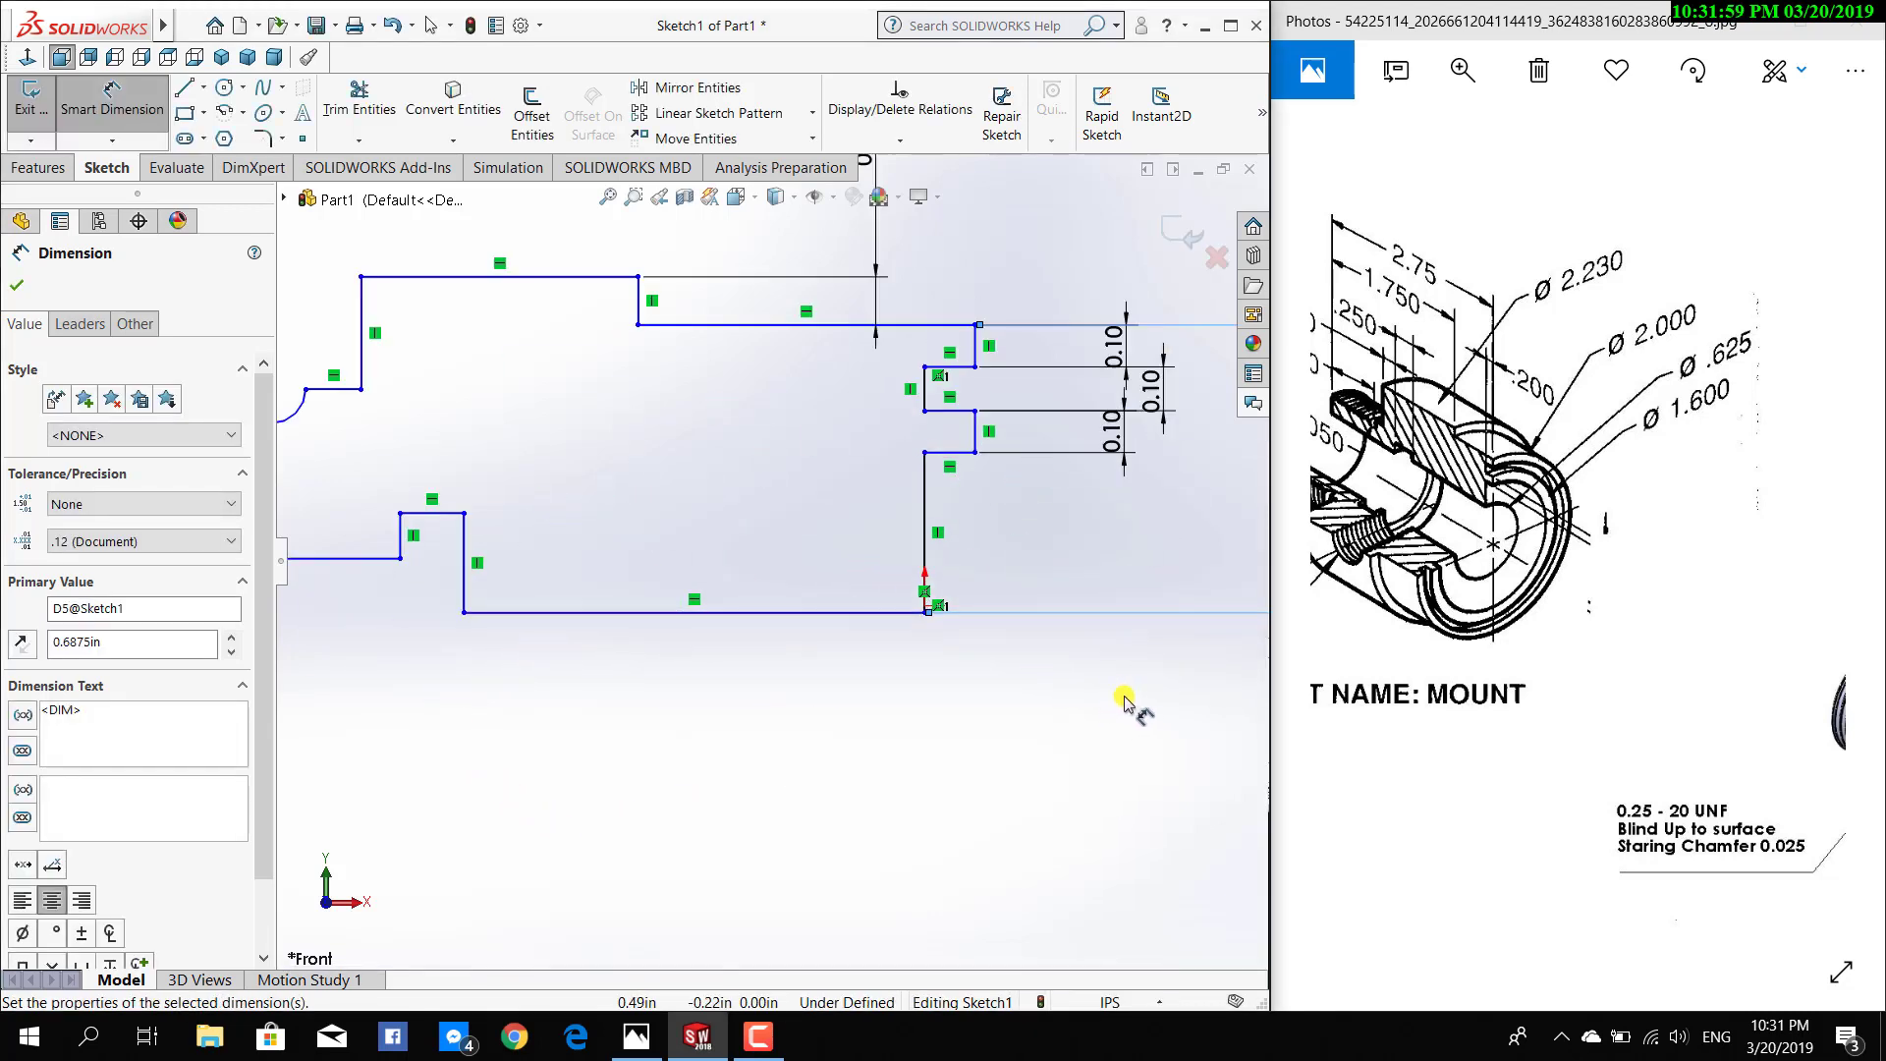
{"action": "scroll", "coordinate": [575, 644], "scroll_direction": "up", "scroll_amount": 1}
{"action": "left_click", "coordinate": [1660, 491]}
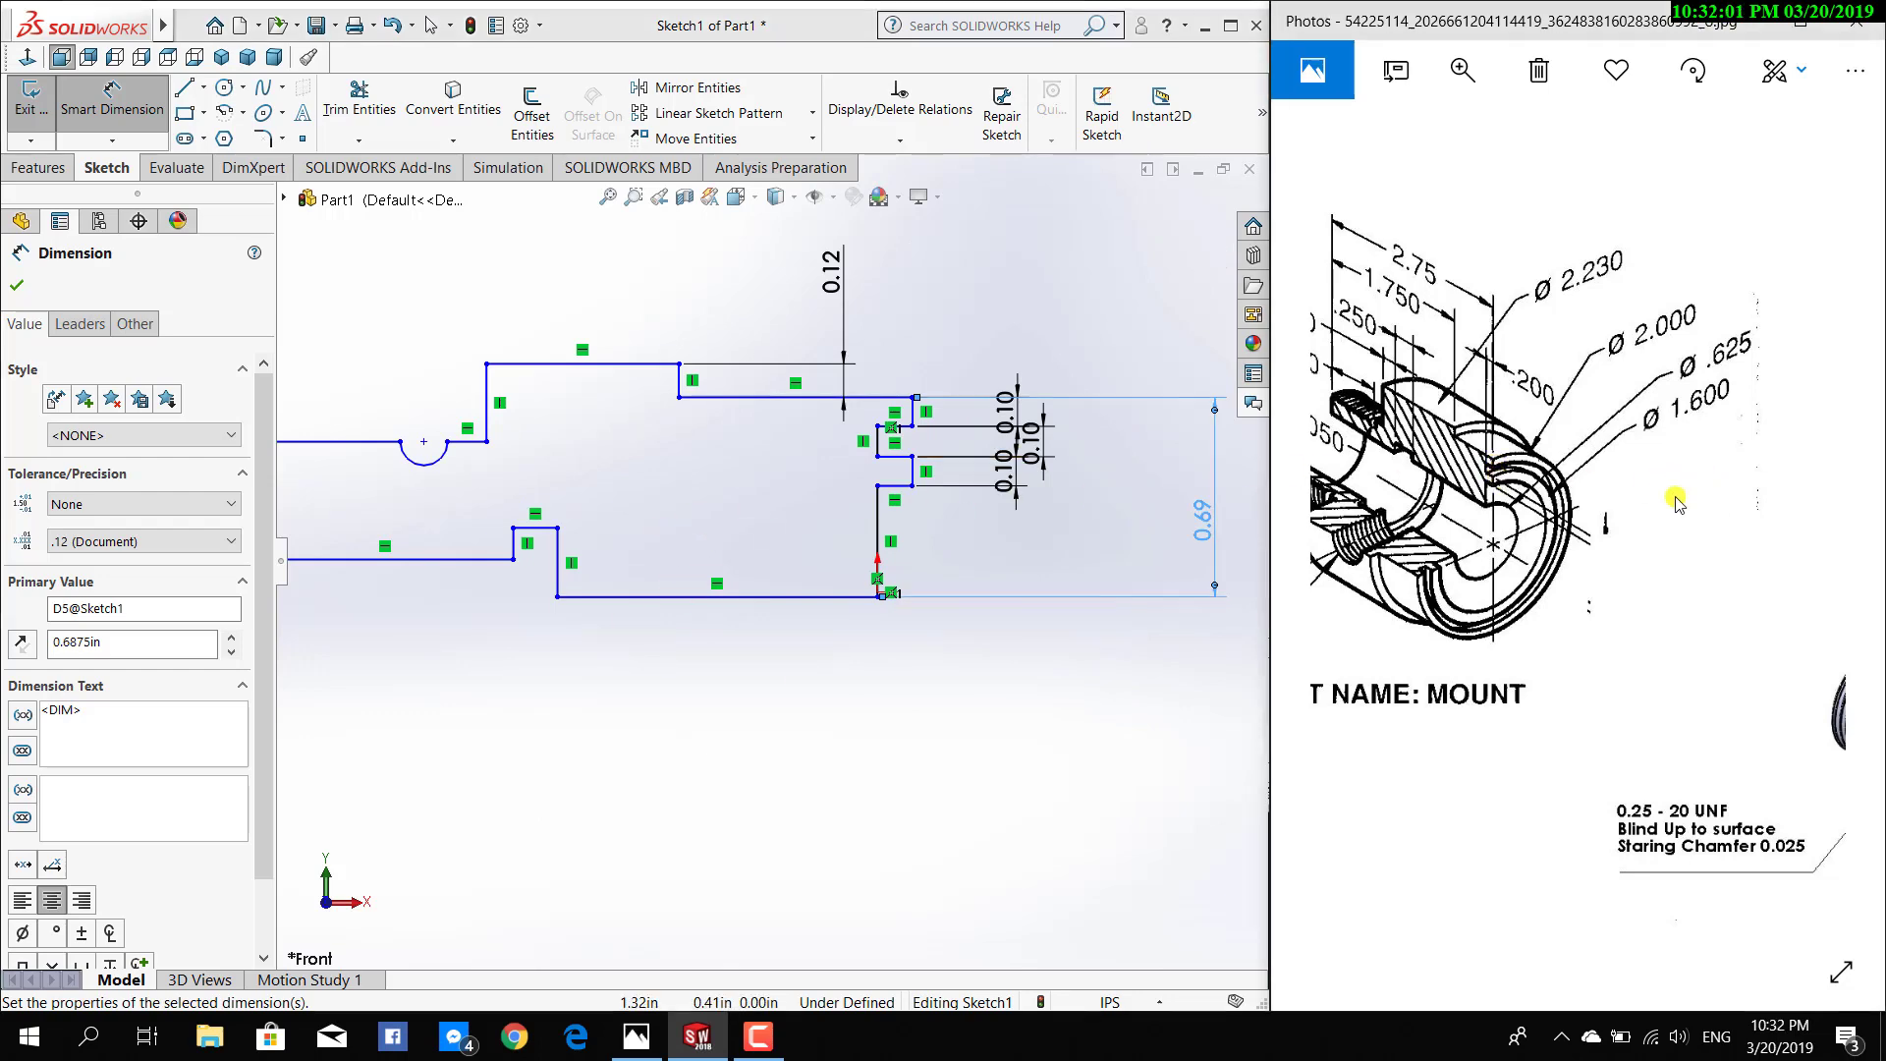
{"action": "scroll", "coordinate": [1621, 496], "scroll_direction": "down", "scroll_amount": 5}
{"action": "left_click_drag", "start_coordinate": [1446, 518], "coordinate": [1542, 470]}
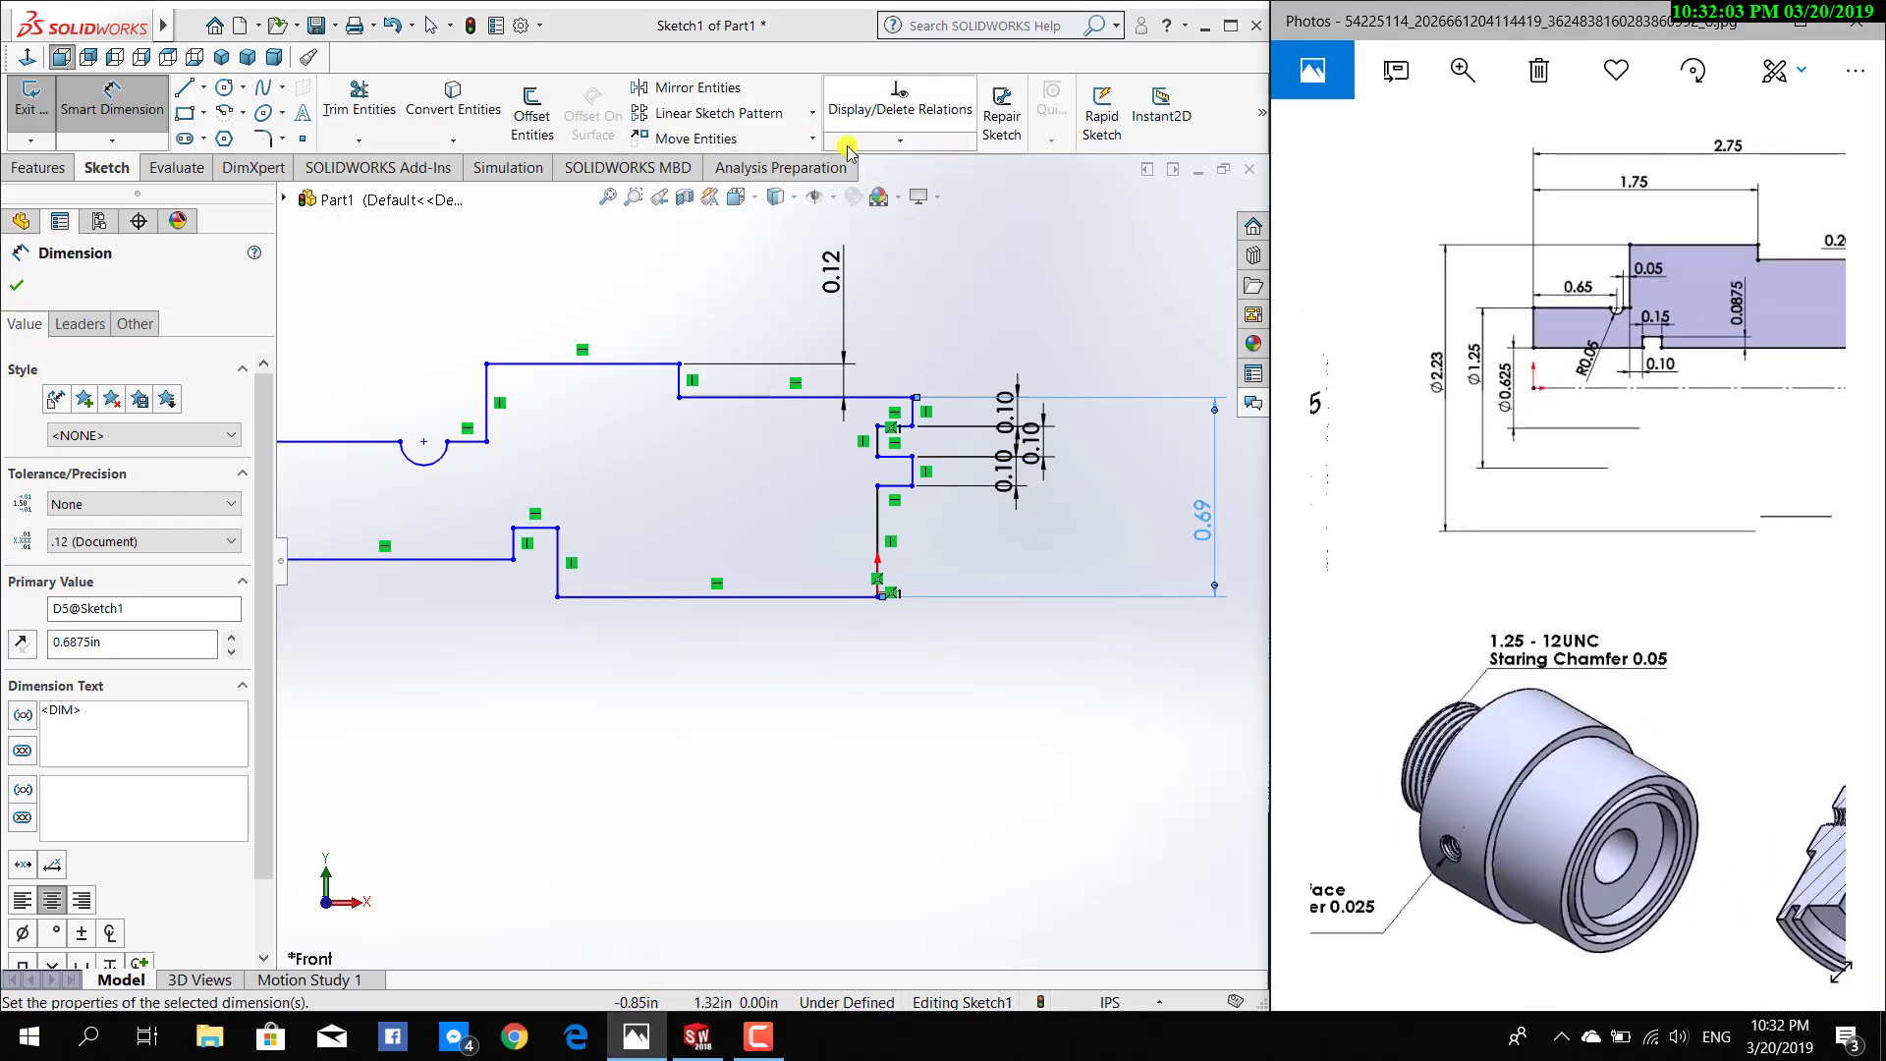
Make bottom corner points Point25 and Point28 horizontal, dropping D5 from the selection
{"action": "left_click", "coordinate": [900, 140]}
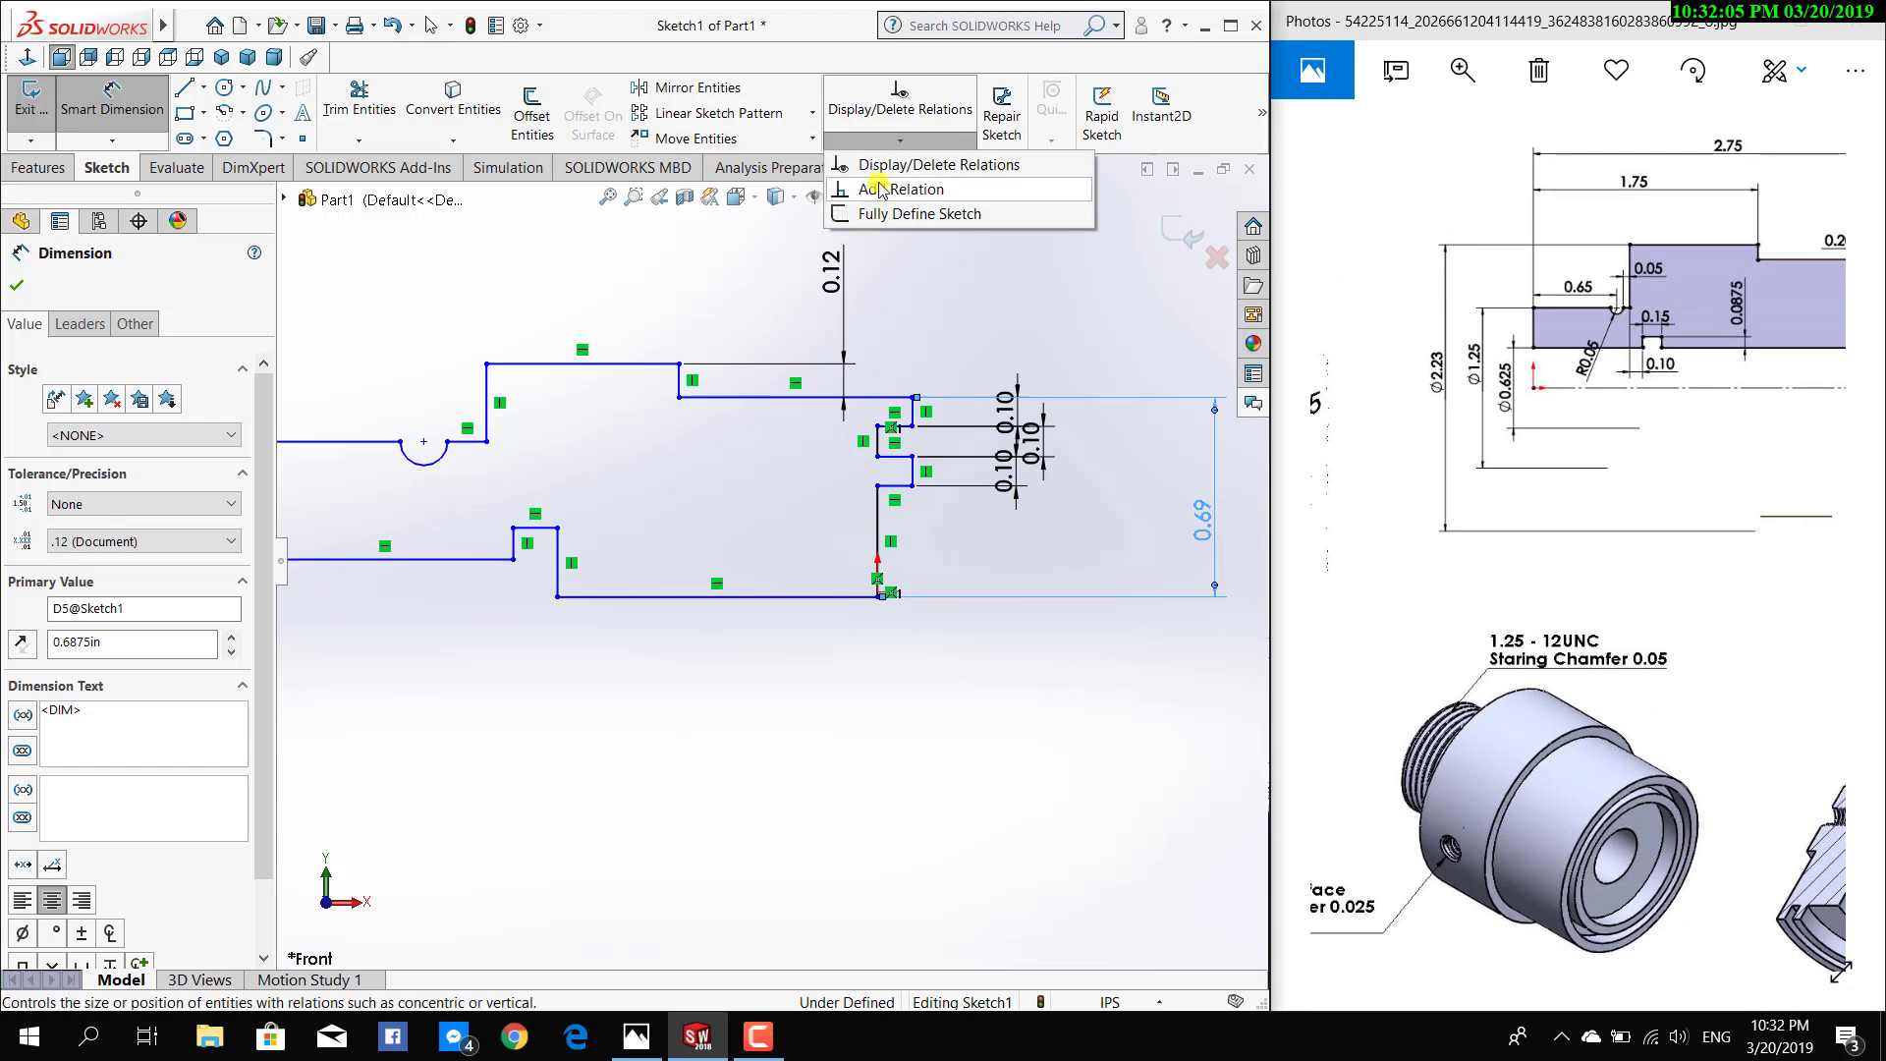
{"action": "left_click", "coordinate": [884, 189]}
{"action": "left_click", "coordinate": [514, 559]}
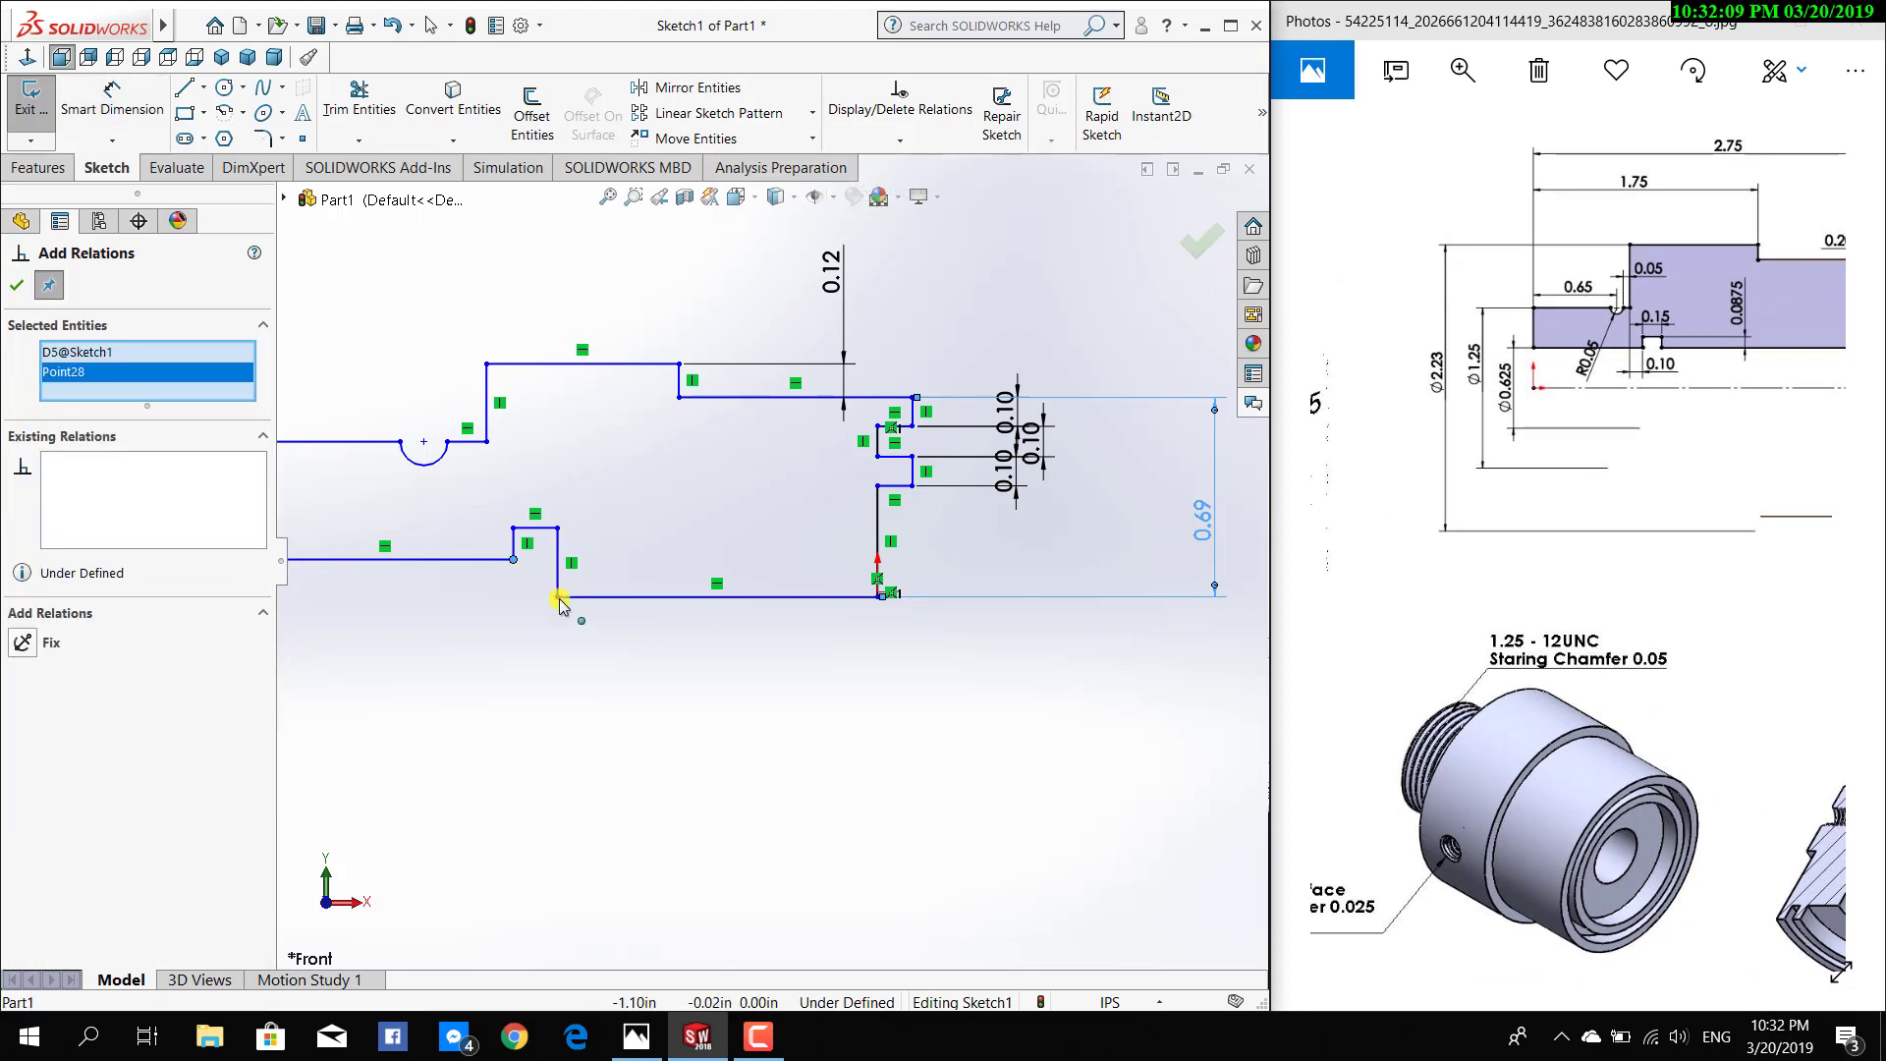
{"action": "left_click", "coordinate": [557, 596]}
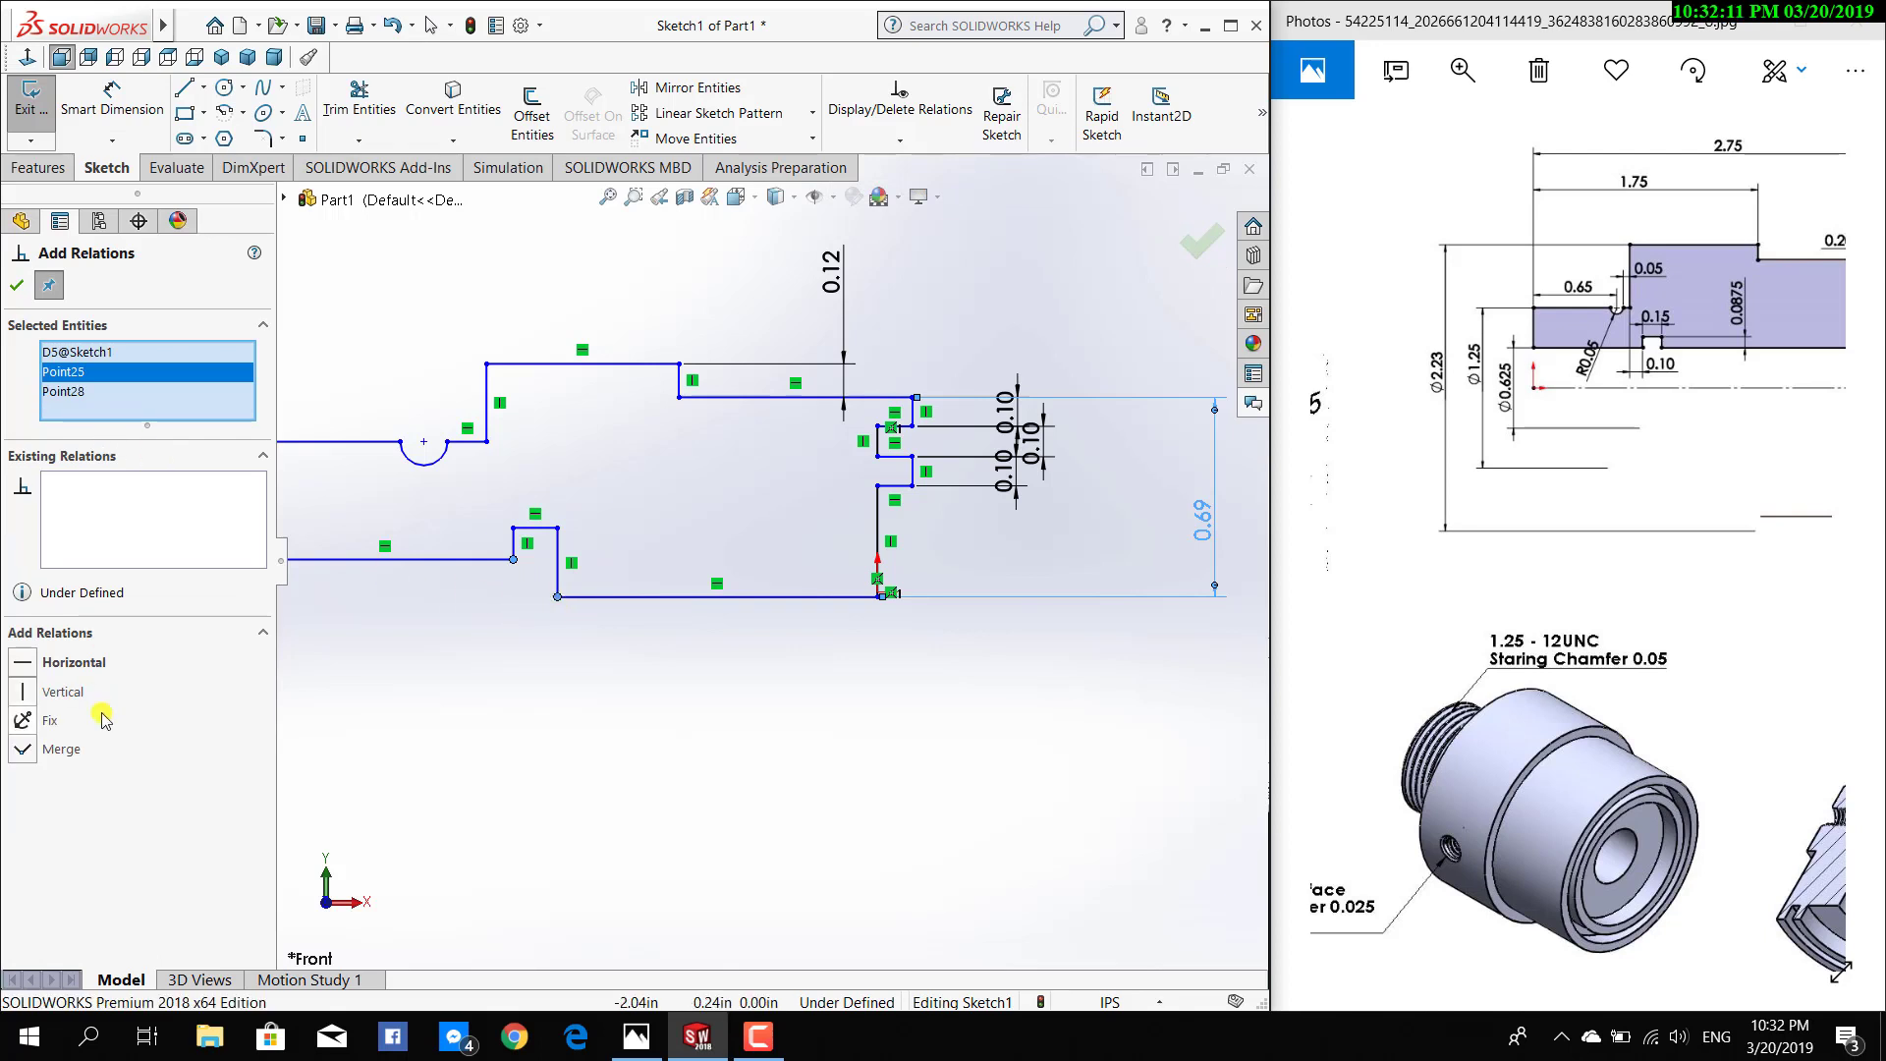
{"action": "right_click", "coordinate": [83, 351]}
{"action": "left_click", "coordinate": [147, 380]}
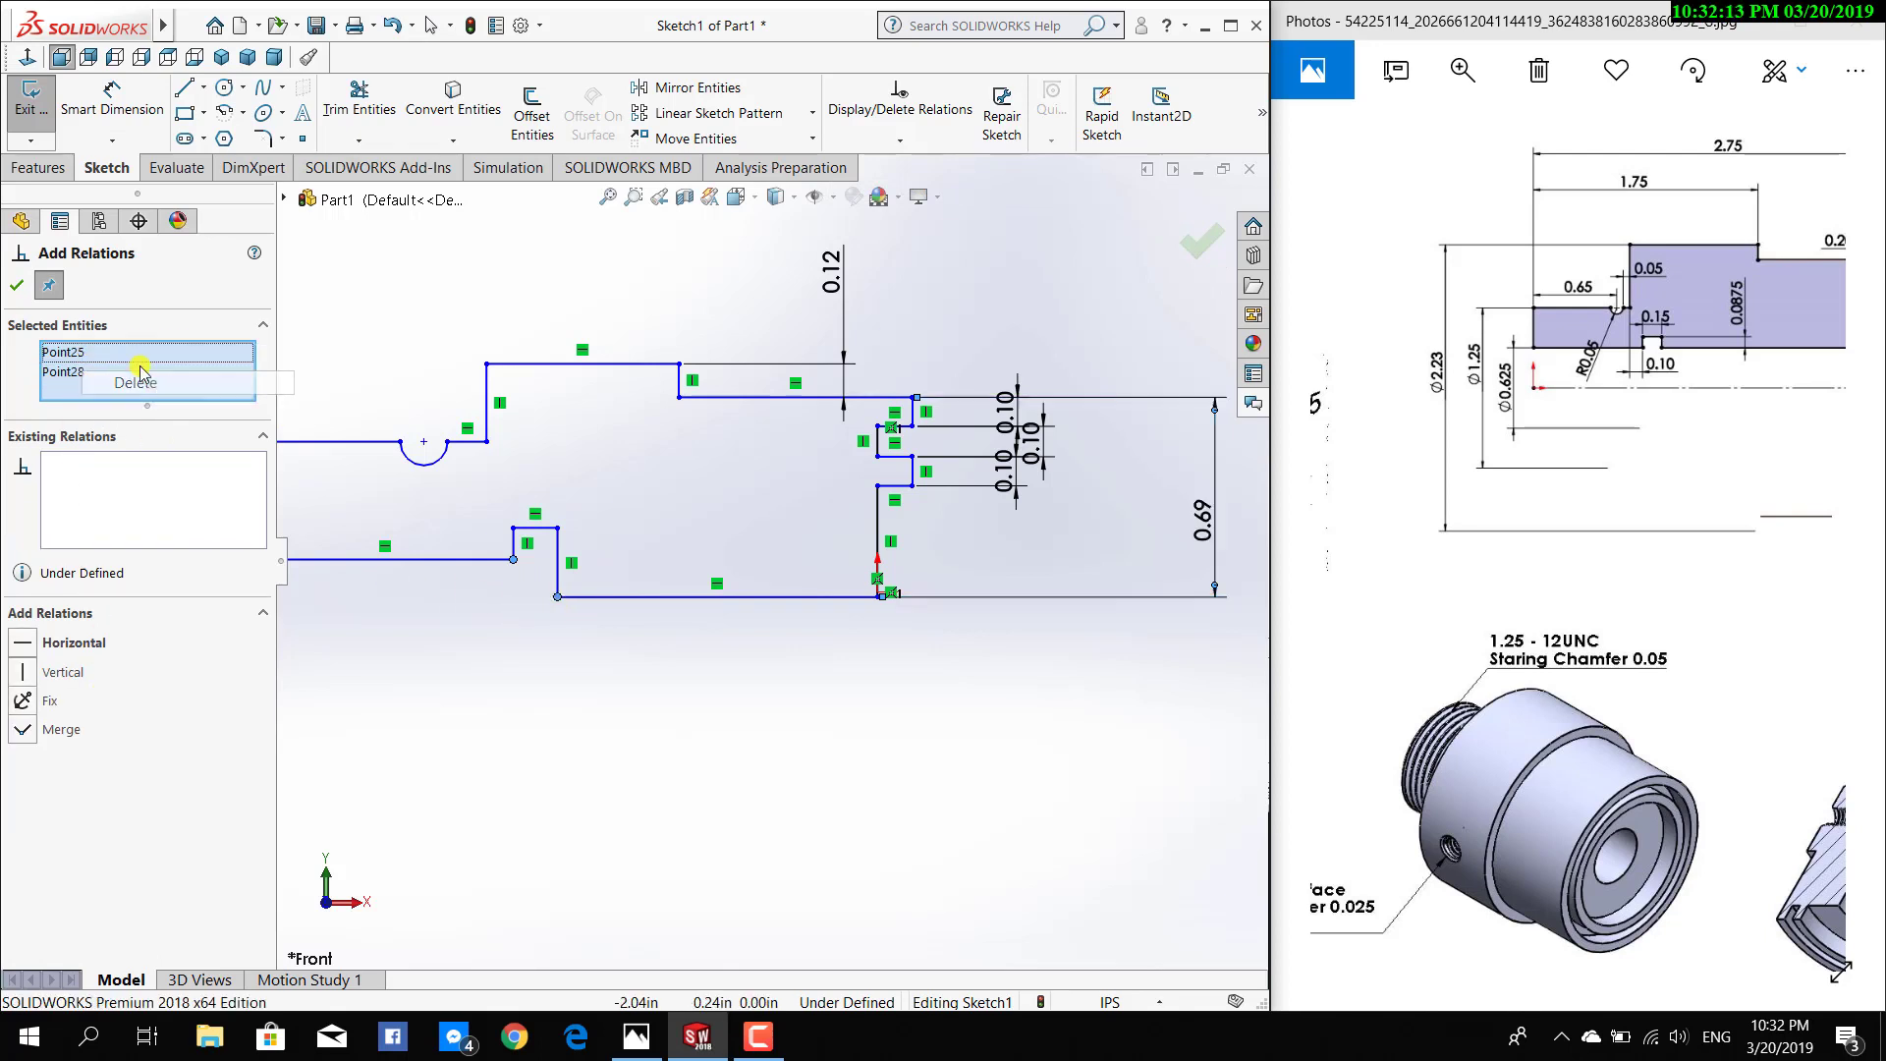
{"action": "left_click", "coordinate": [37, 643]}
{"action": "left_click", "coordinate": [17, 286]}
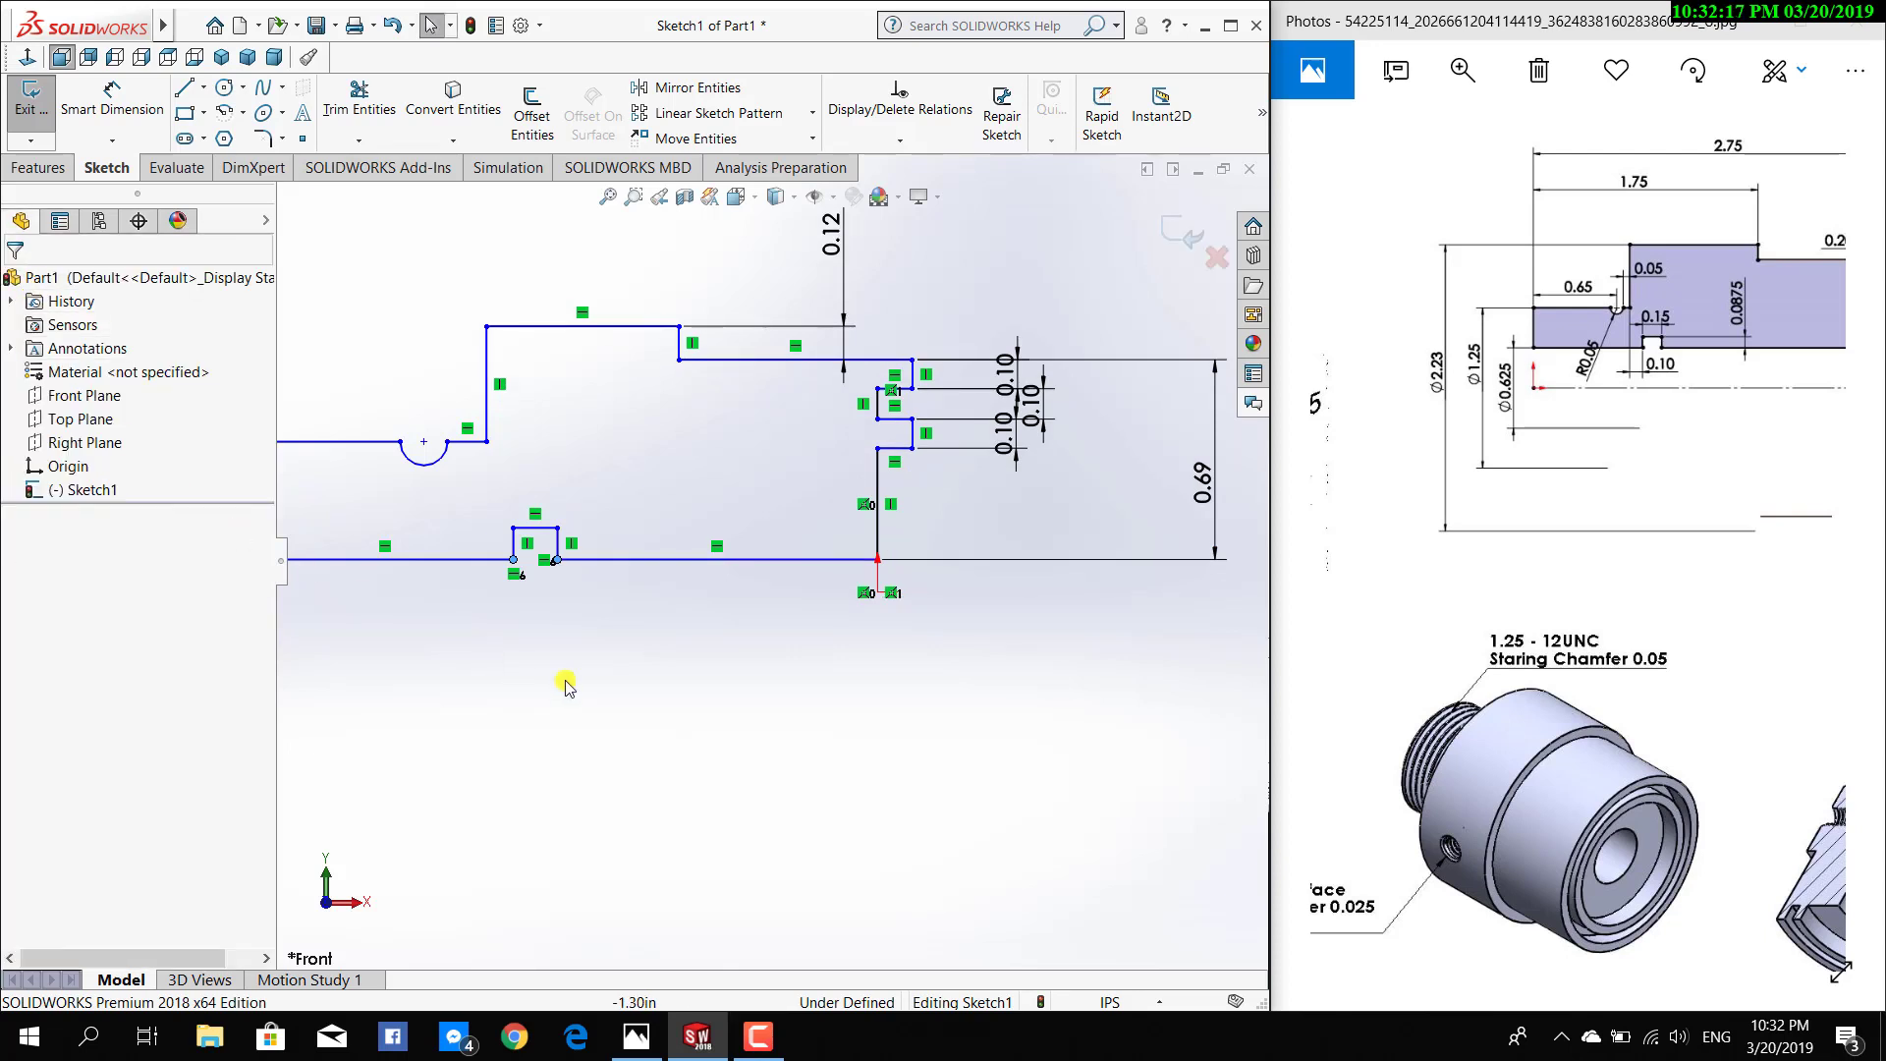
{"action": "scroll", "coordinate": [668, 629], "scroll_direction": "up", "scroll_amount": 1}
{"action": "scroll", "coordinate": [609, 623], "scroll_direction": "up", "scroll_amount": 1}
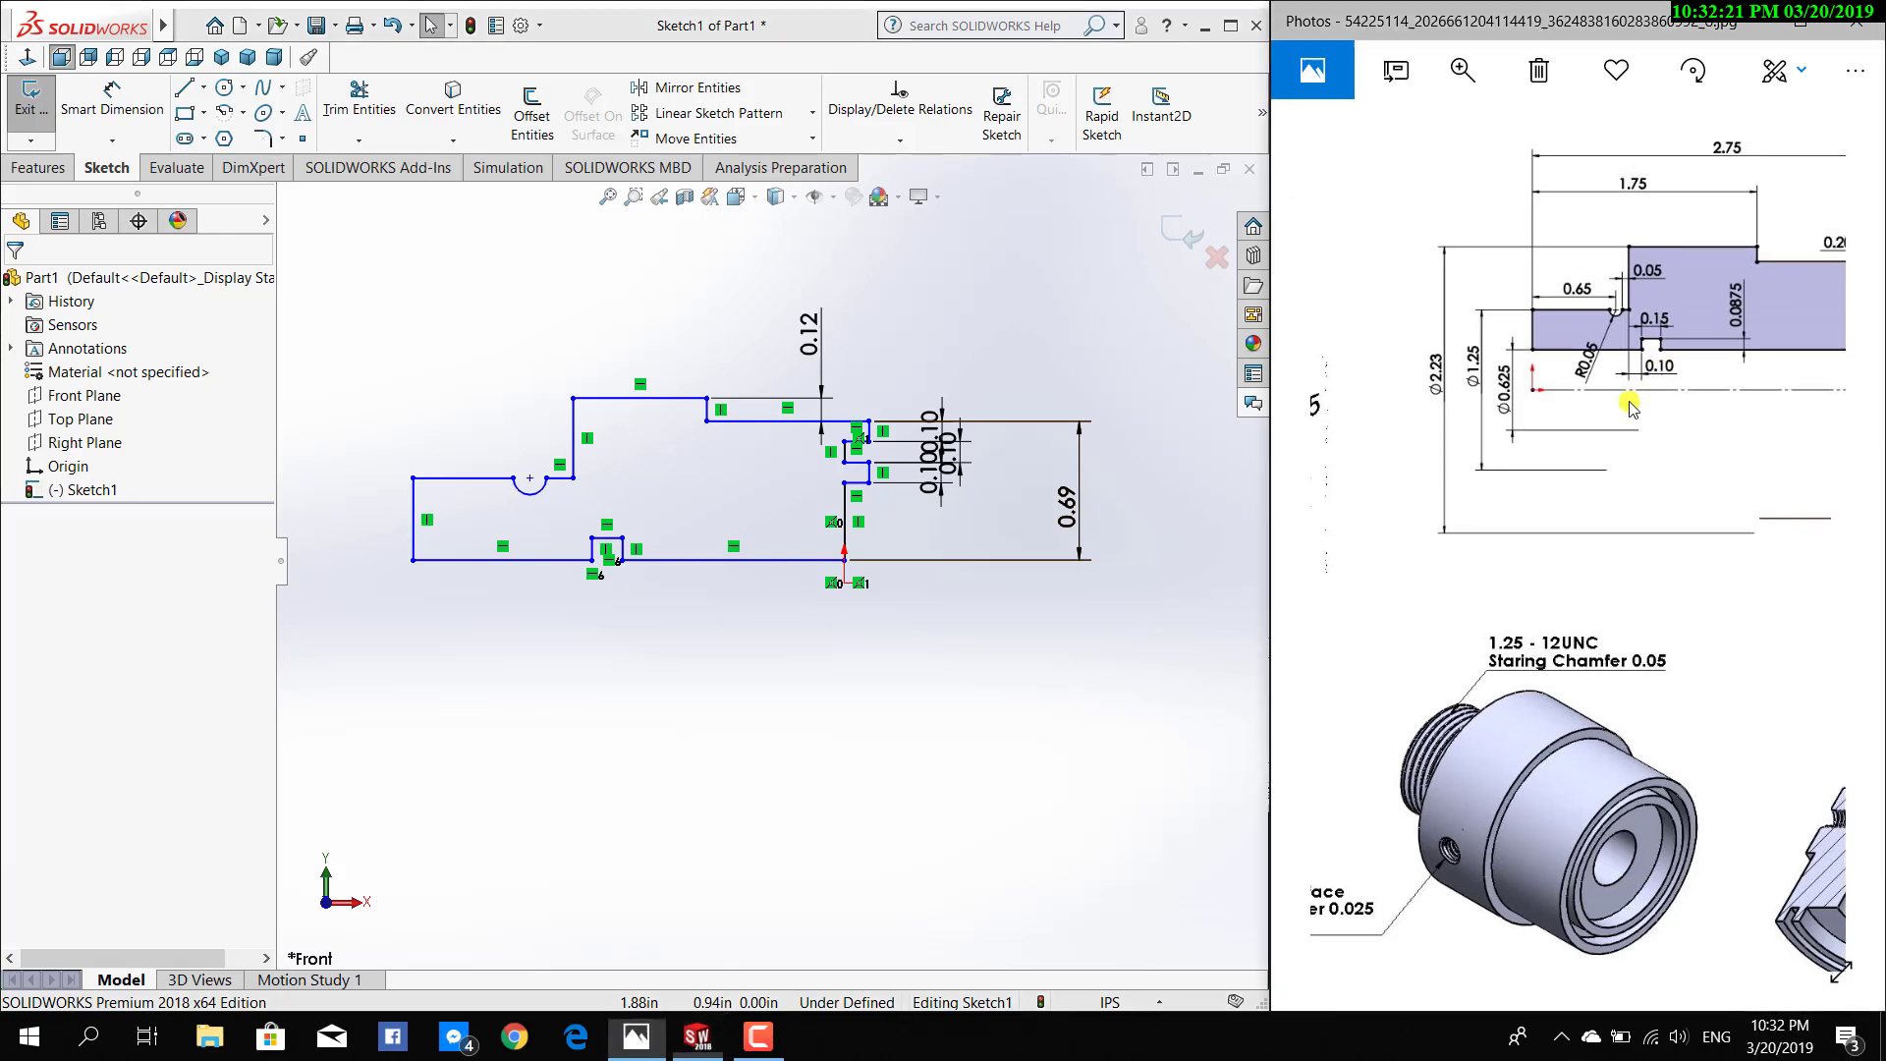
Add a 2.26 in overall length dimension between the end lines, undoing a 2.75 change
{"action": "left_click_drag", "start_coordinate": [1660, 332], "coordinate": [1544, 332]}
{"action": "left_click", "coordinate": [111, 98]}
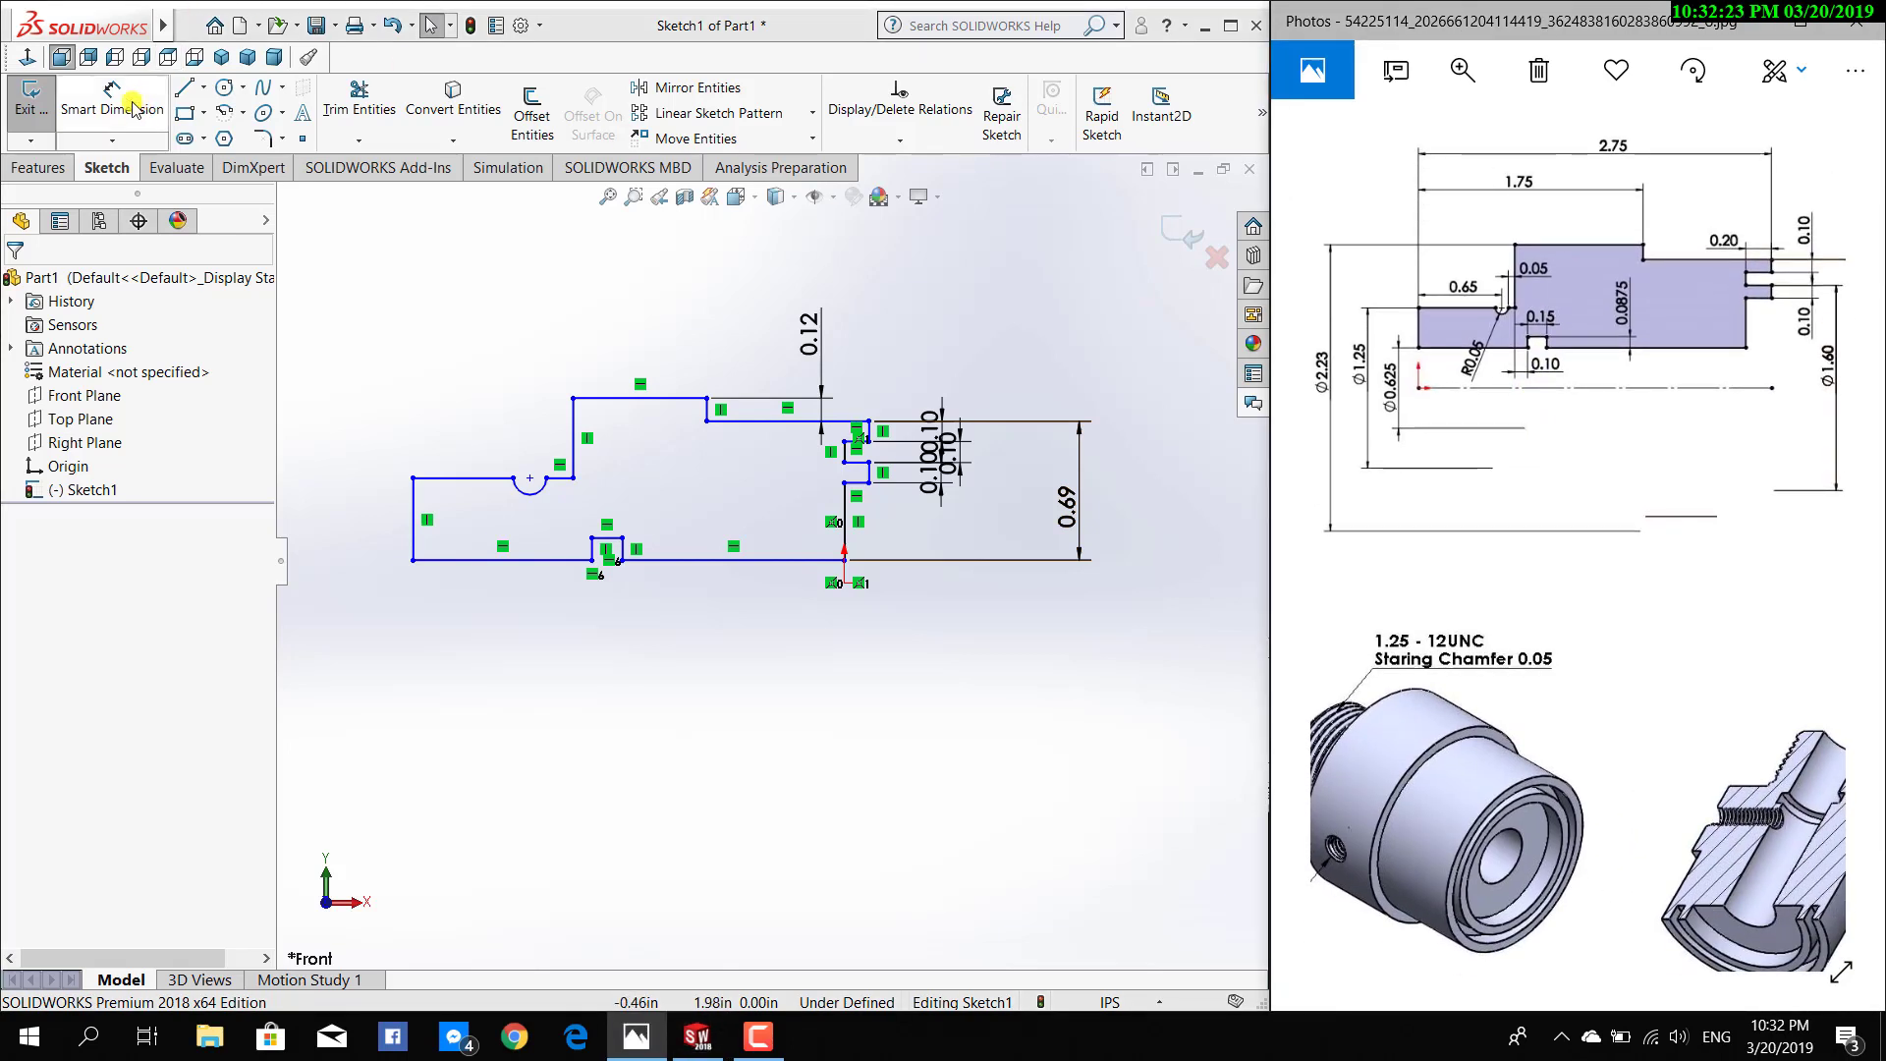
{"action": "left_click", "coordinate": [414, 511]}
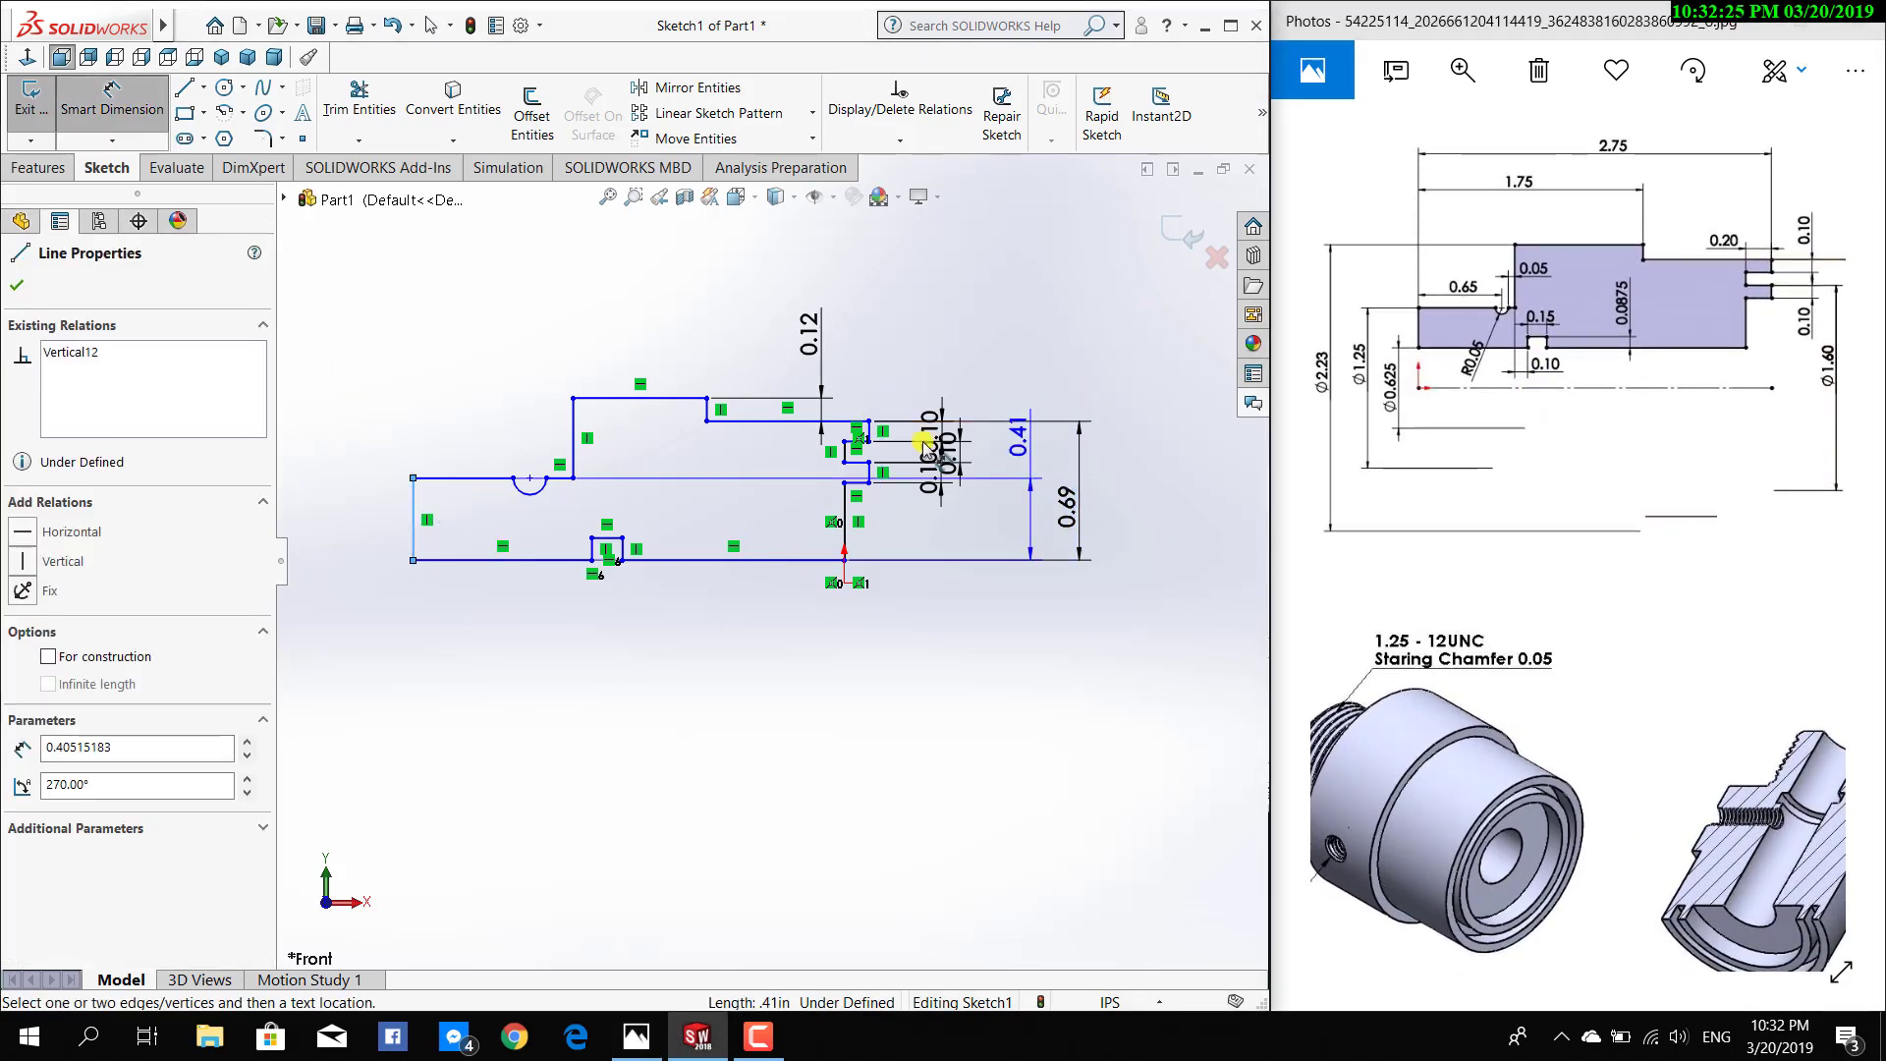
{"action": "left_click", "coordinate": [871, 428]}
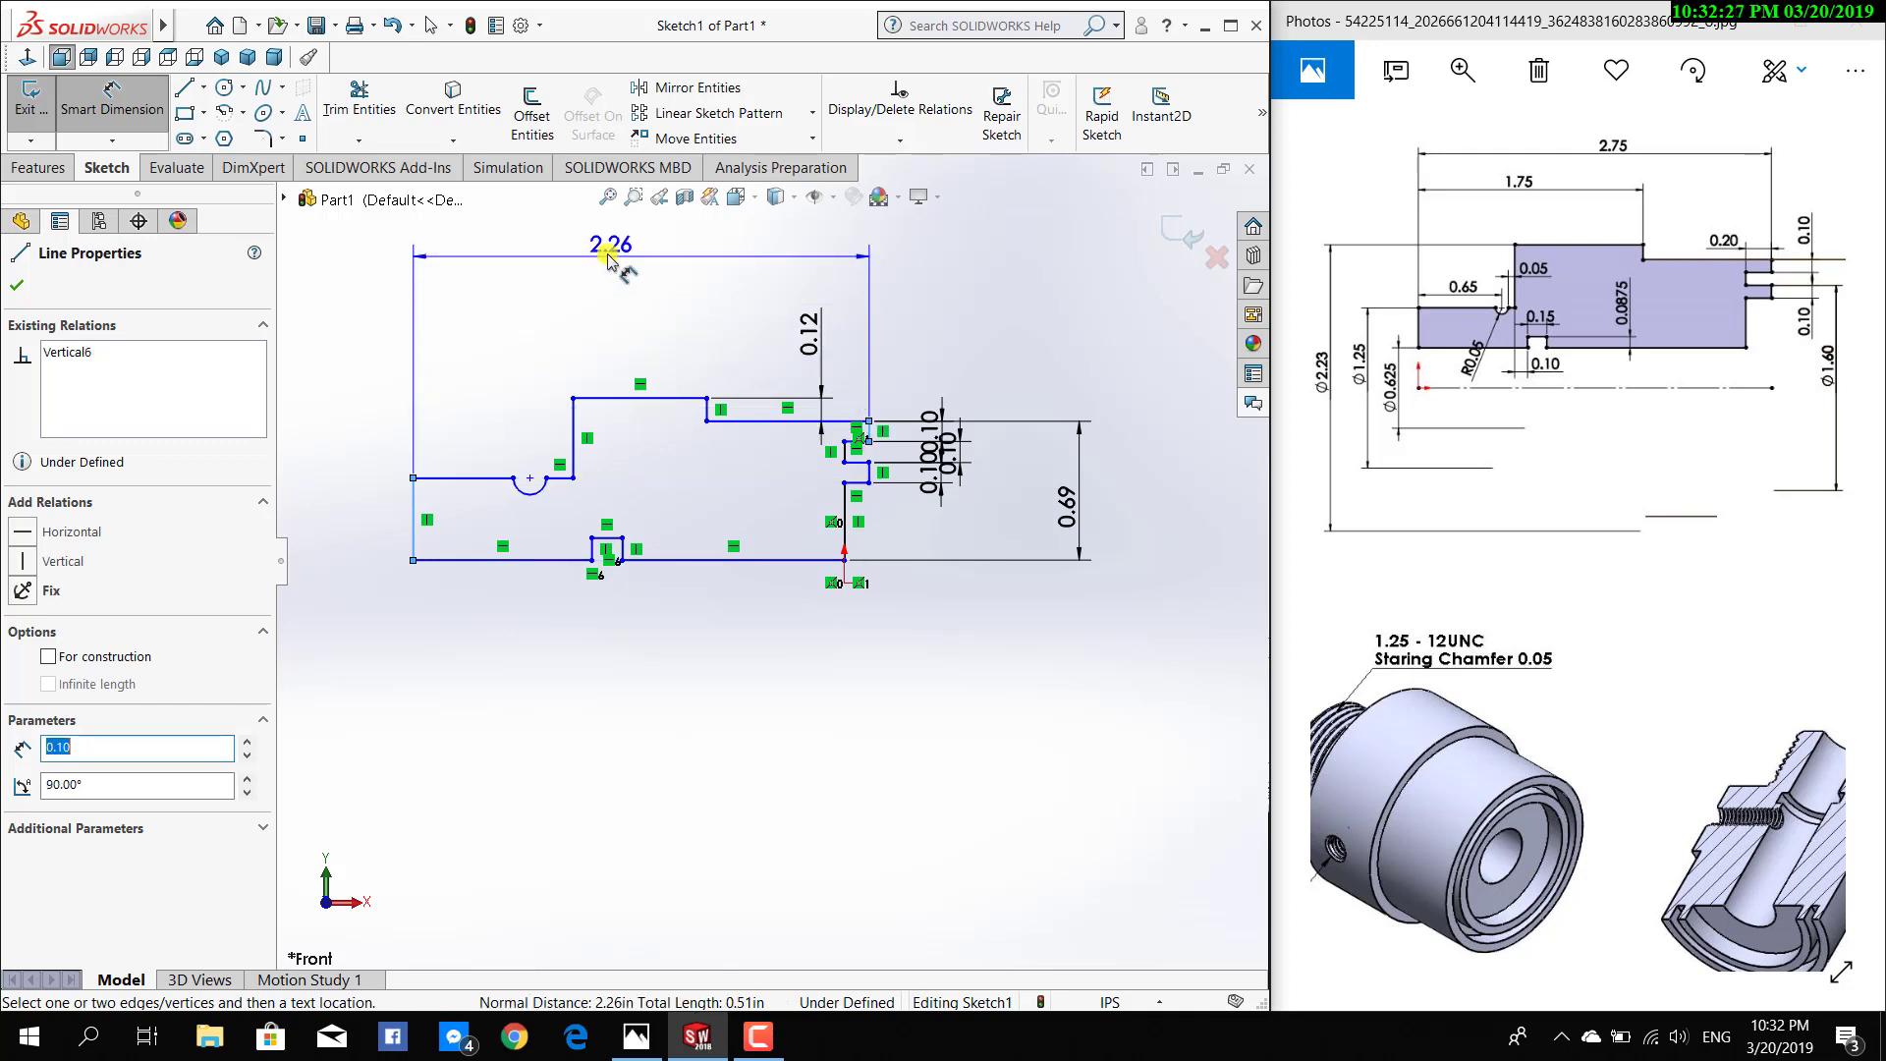
{"action": "left_click", "coordinate": [604, 252]}
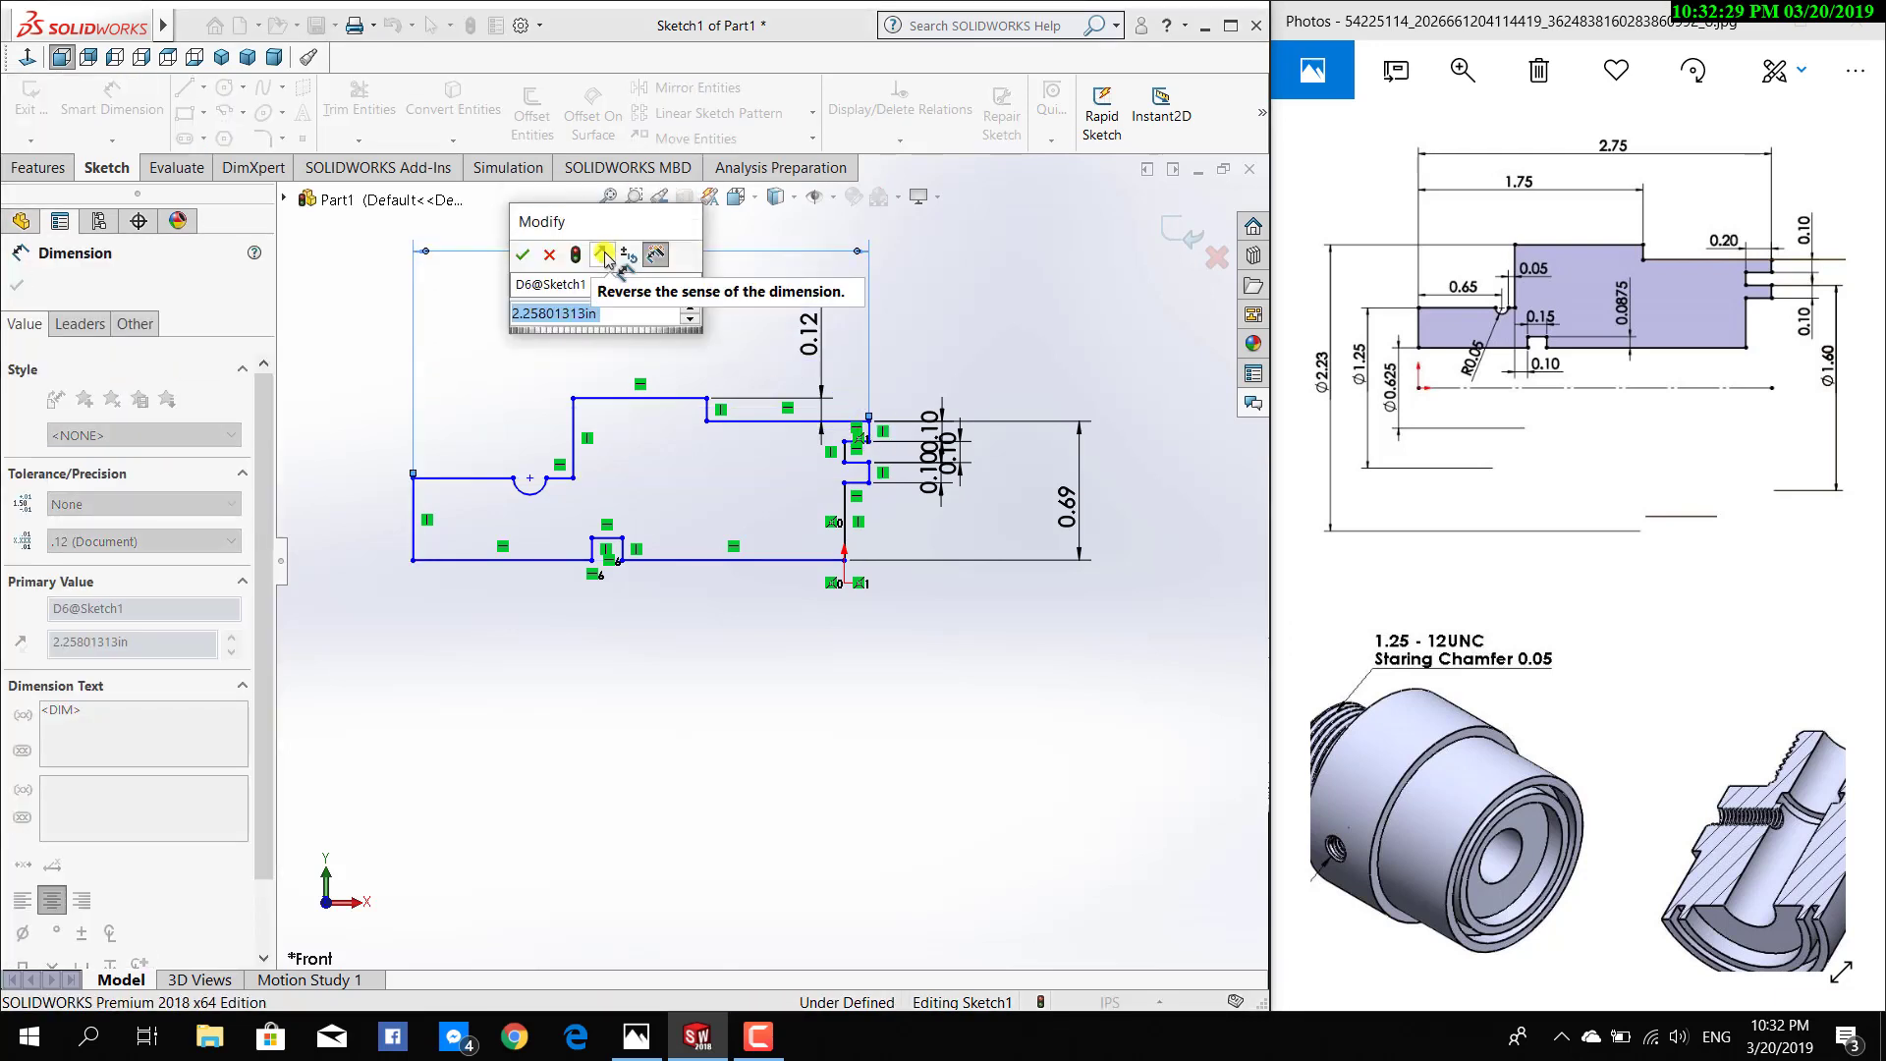
{"action": "type", "text": "2.75"}
{"action": "key", "text": "Return"}
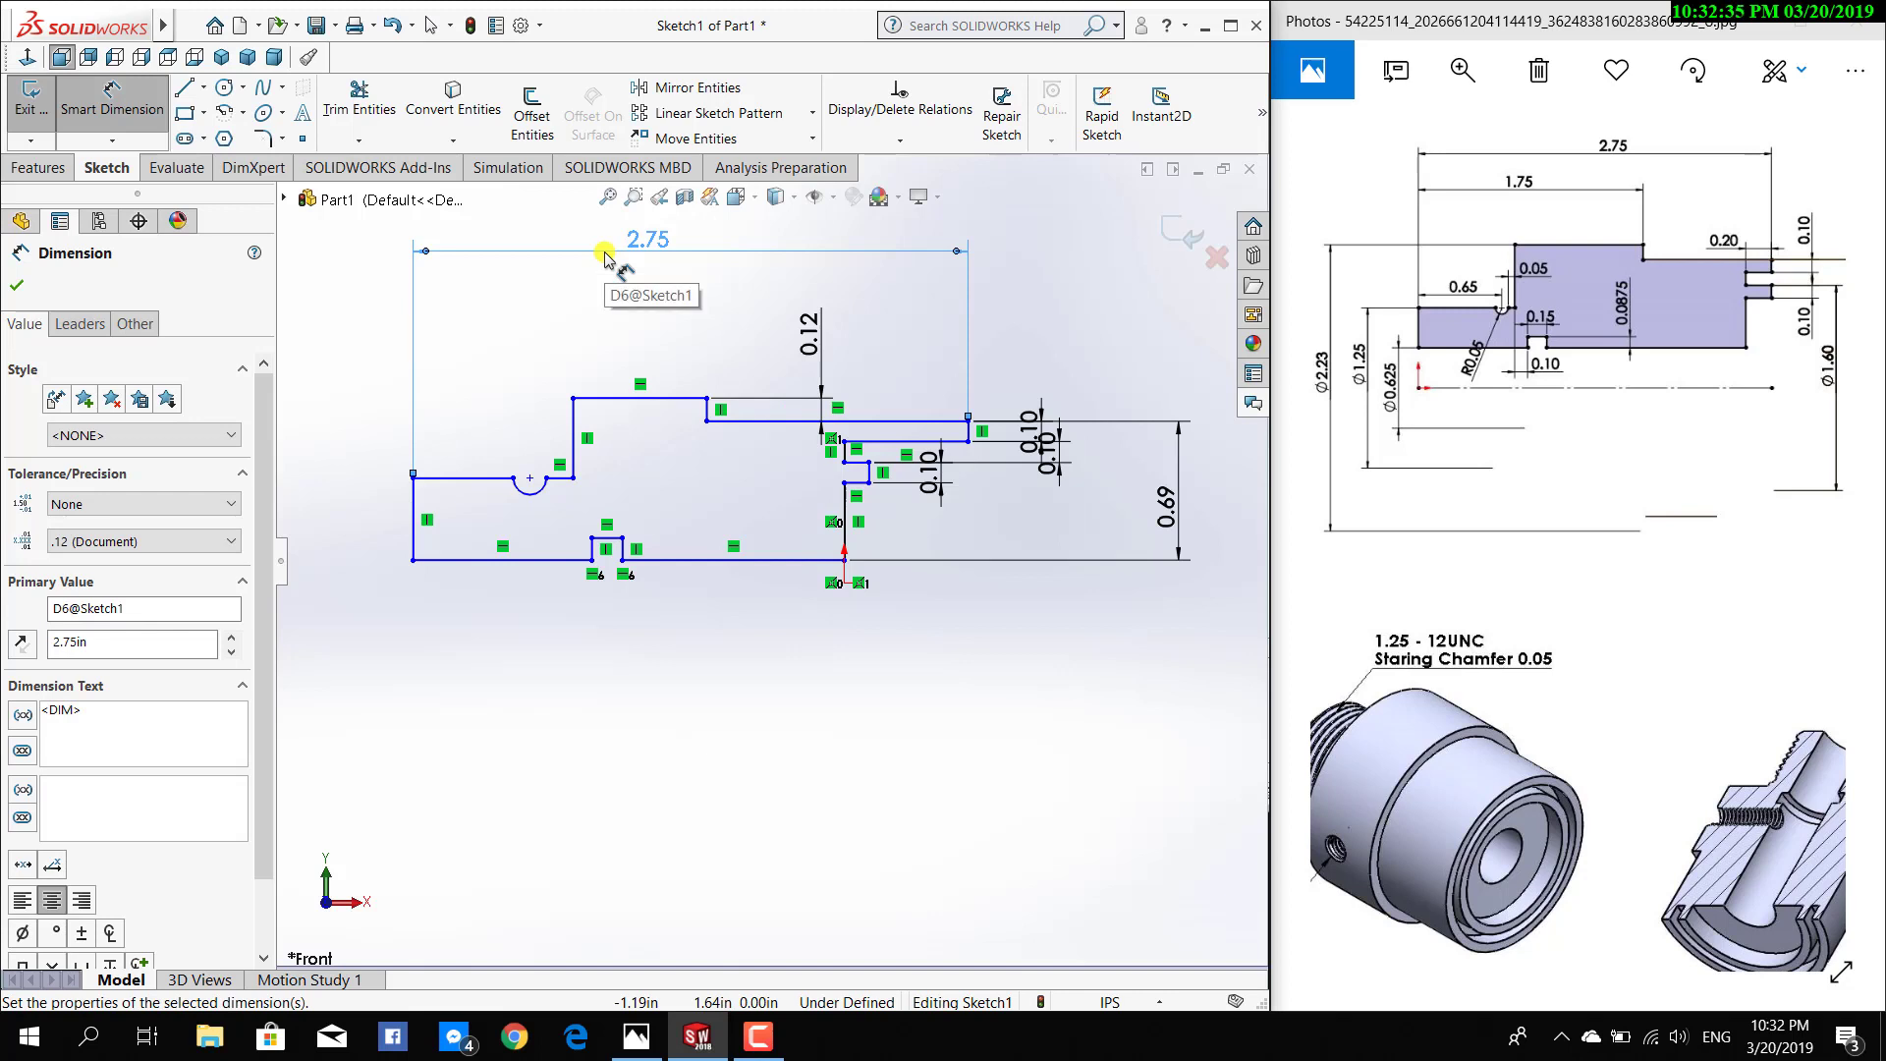
{"action": "key", "text": "Escape"}
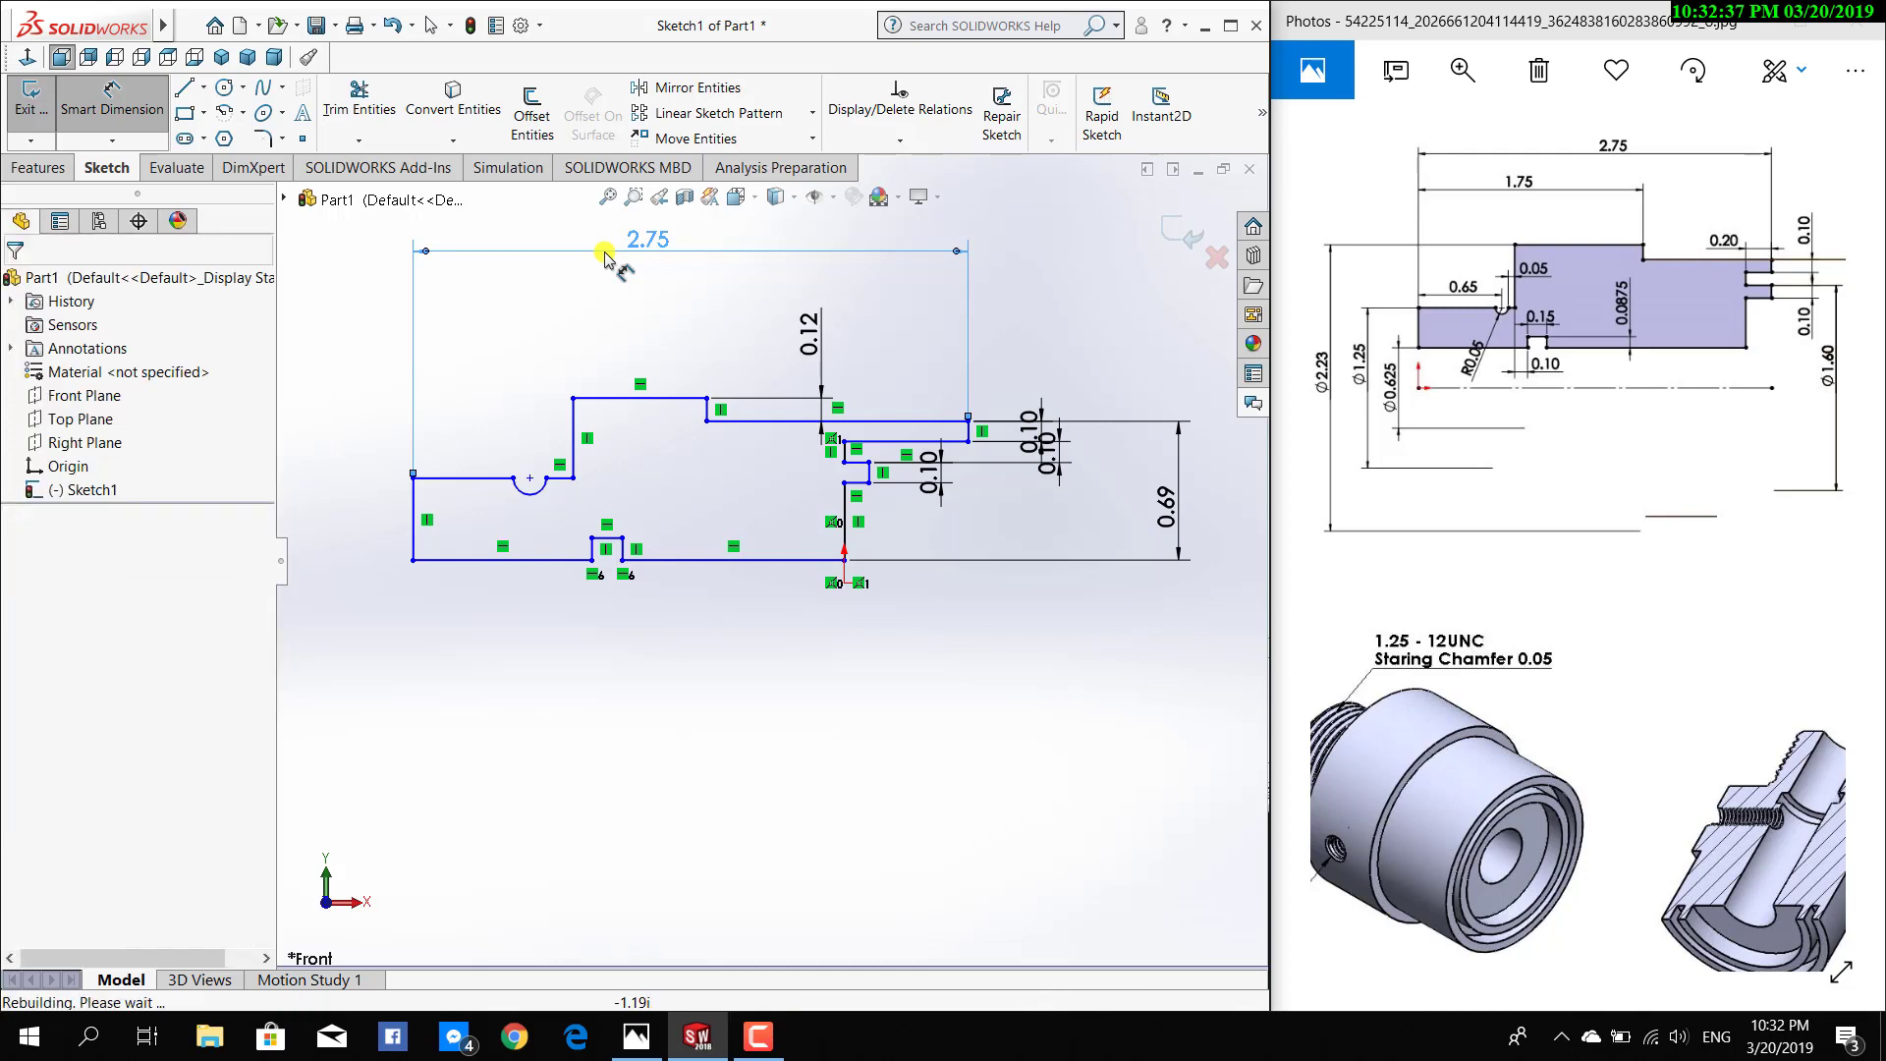
{"action": "key", "text": "ctrl+z"}
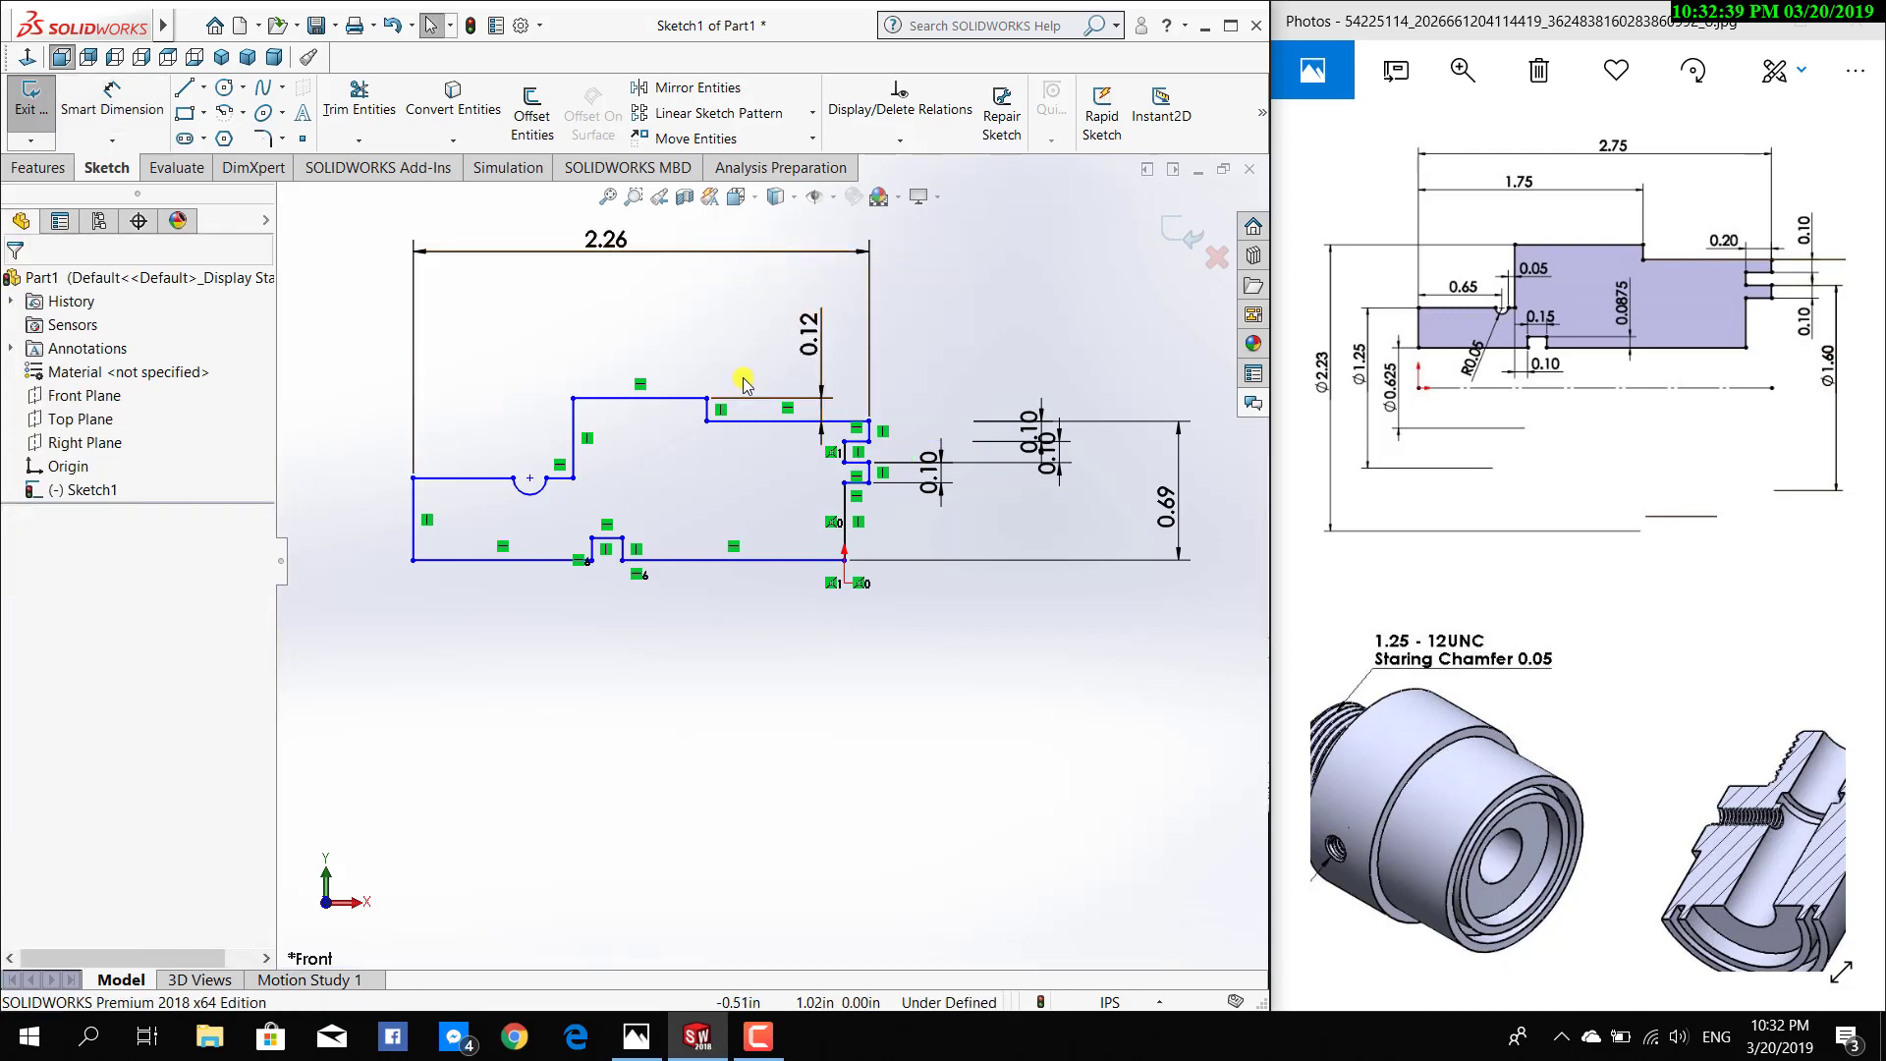
{"action": "left_click", "coordinate": [888, 142]}
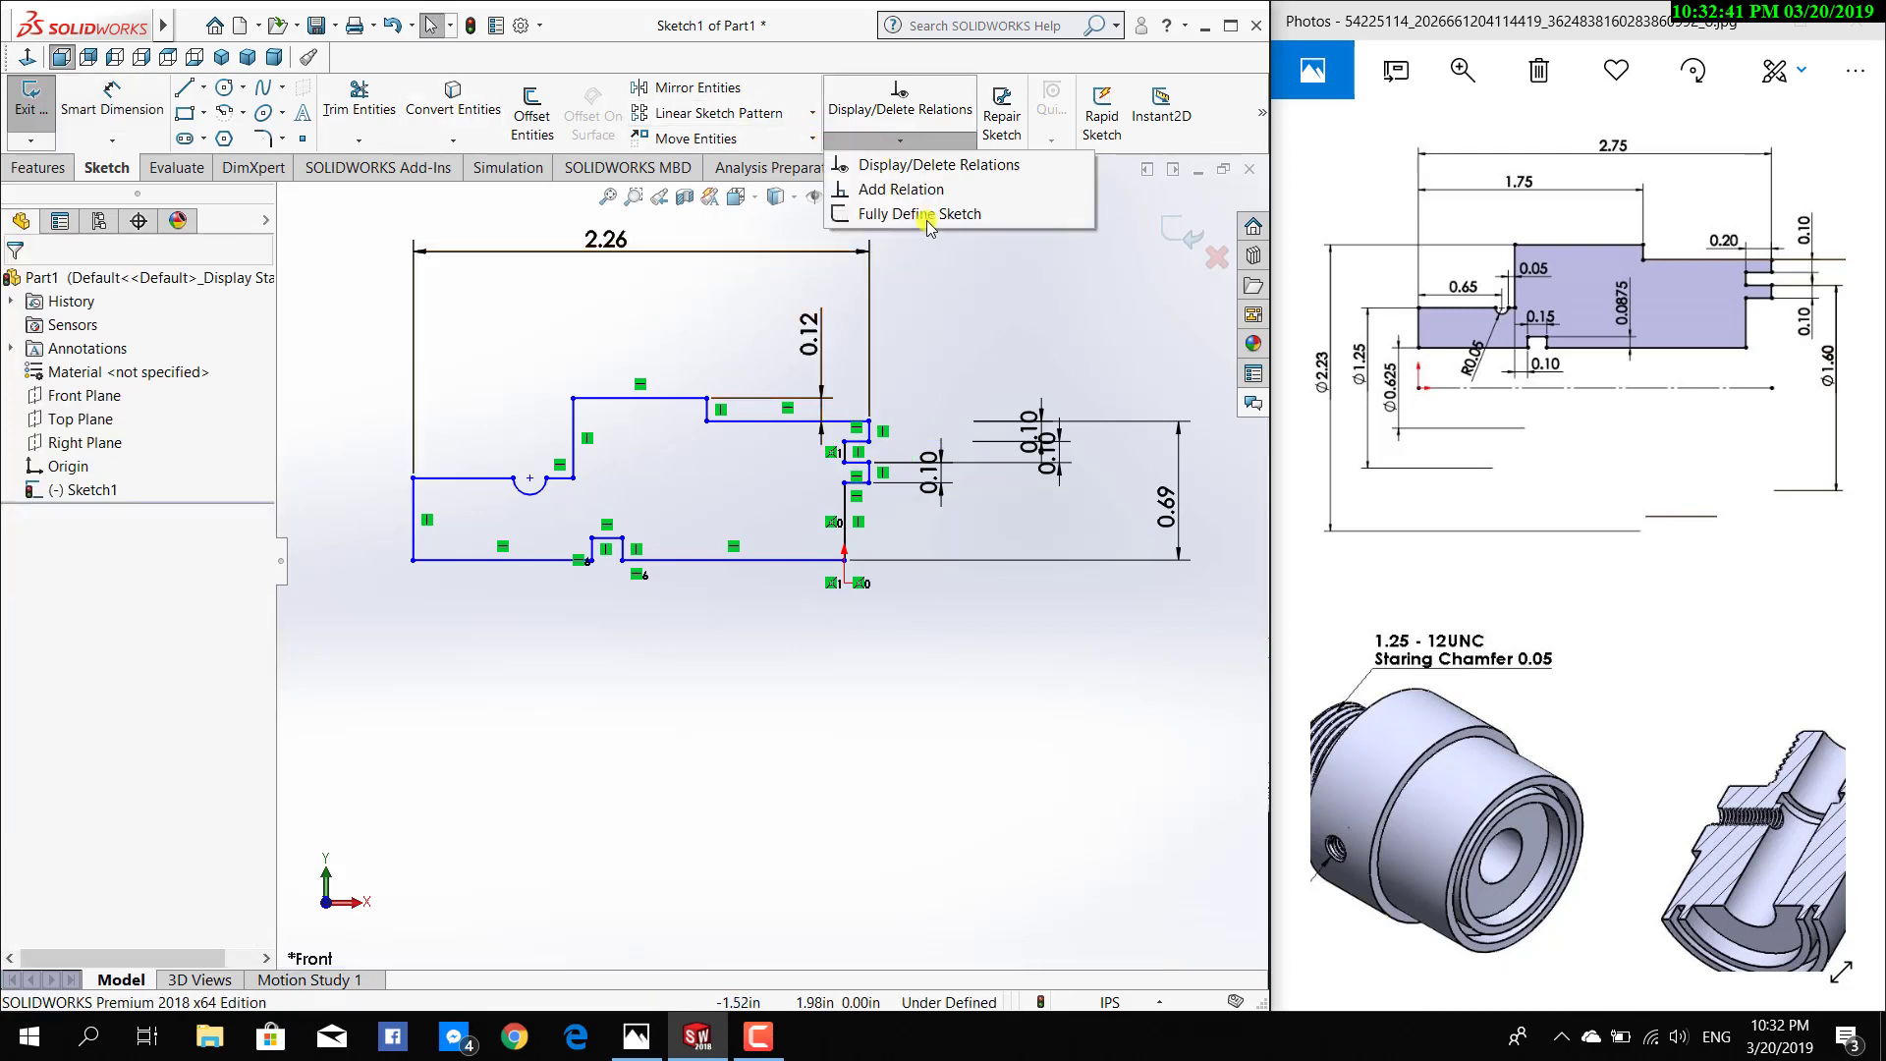
Make the two notch corner points vertical, then try 2.75 overall length and undo it
{"action": "left_click", "coordinate": [899, 190]}
{"action": "left_click", "coordinate": [871, 460]}
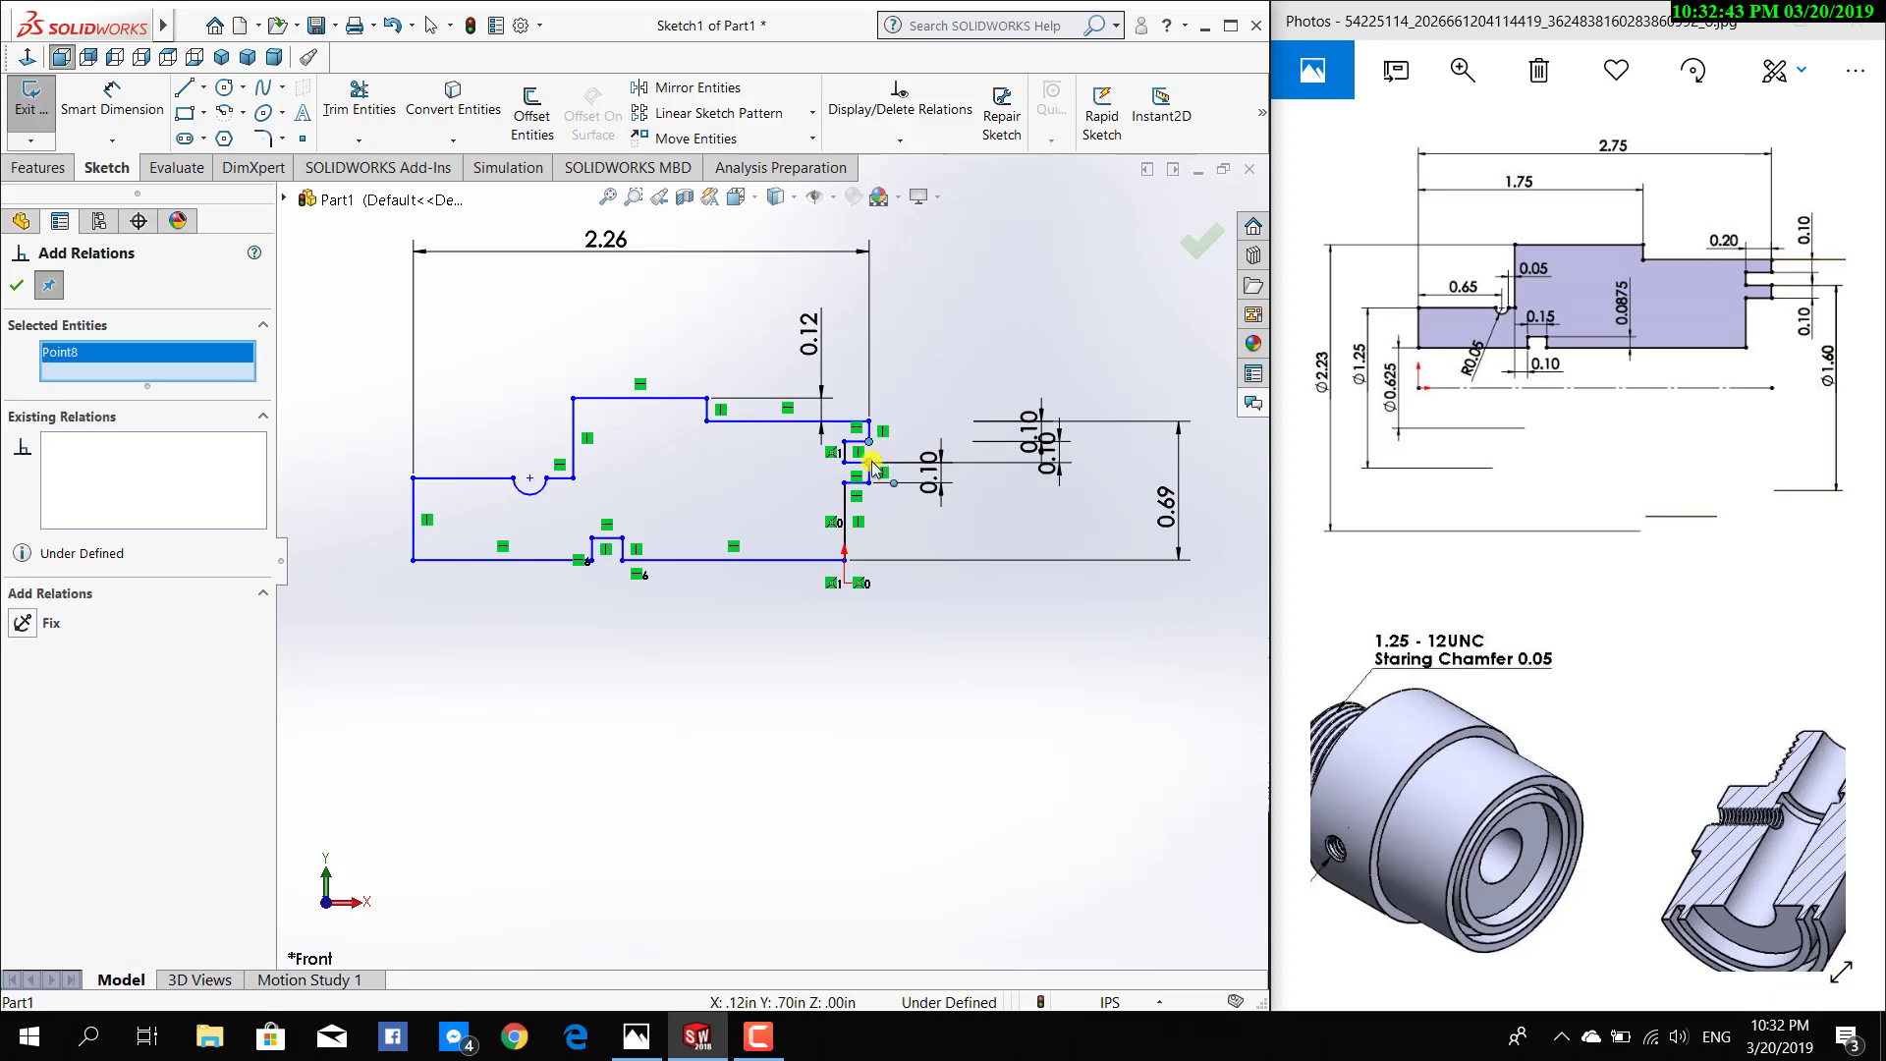
{"action": "left_click", "coordinate": [34, 671]}
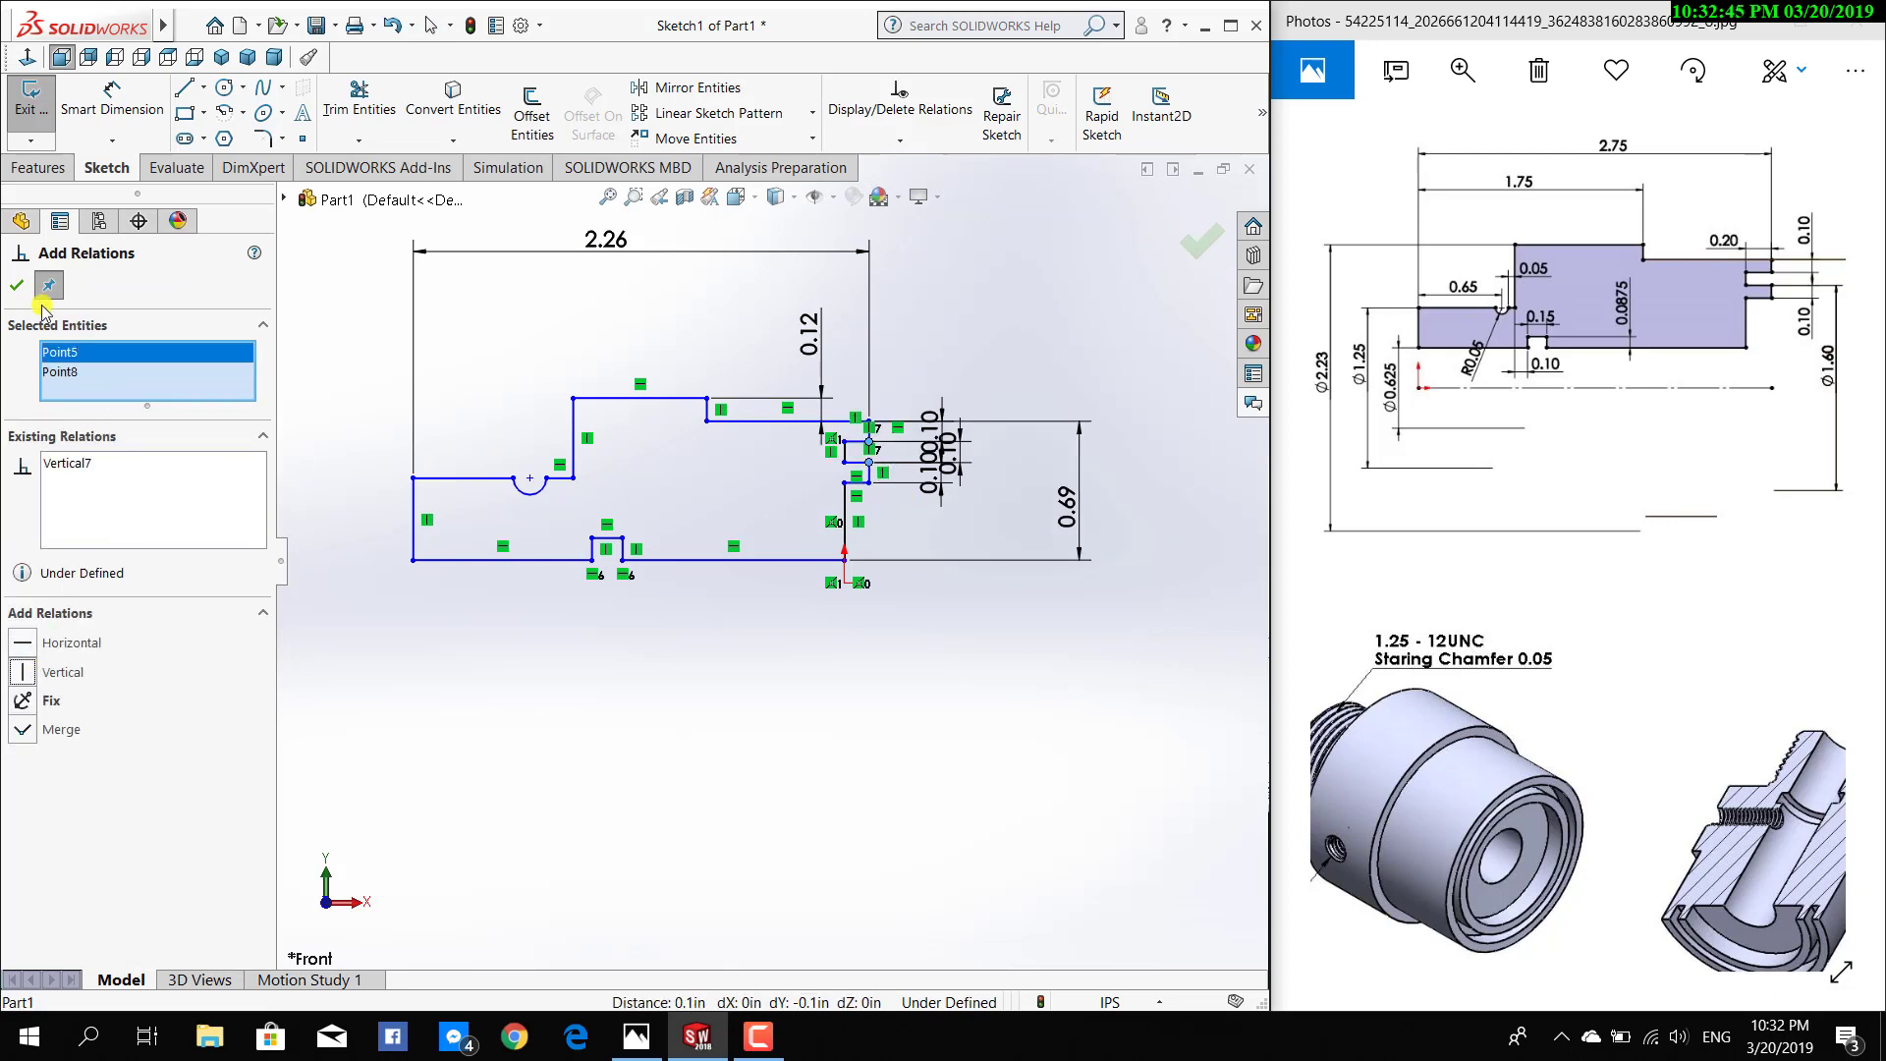
{"action": "left_click", "coordinate": [17, 284]}
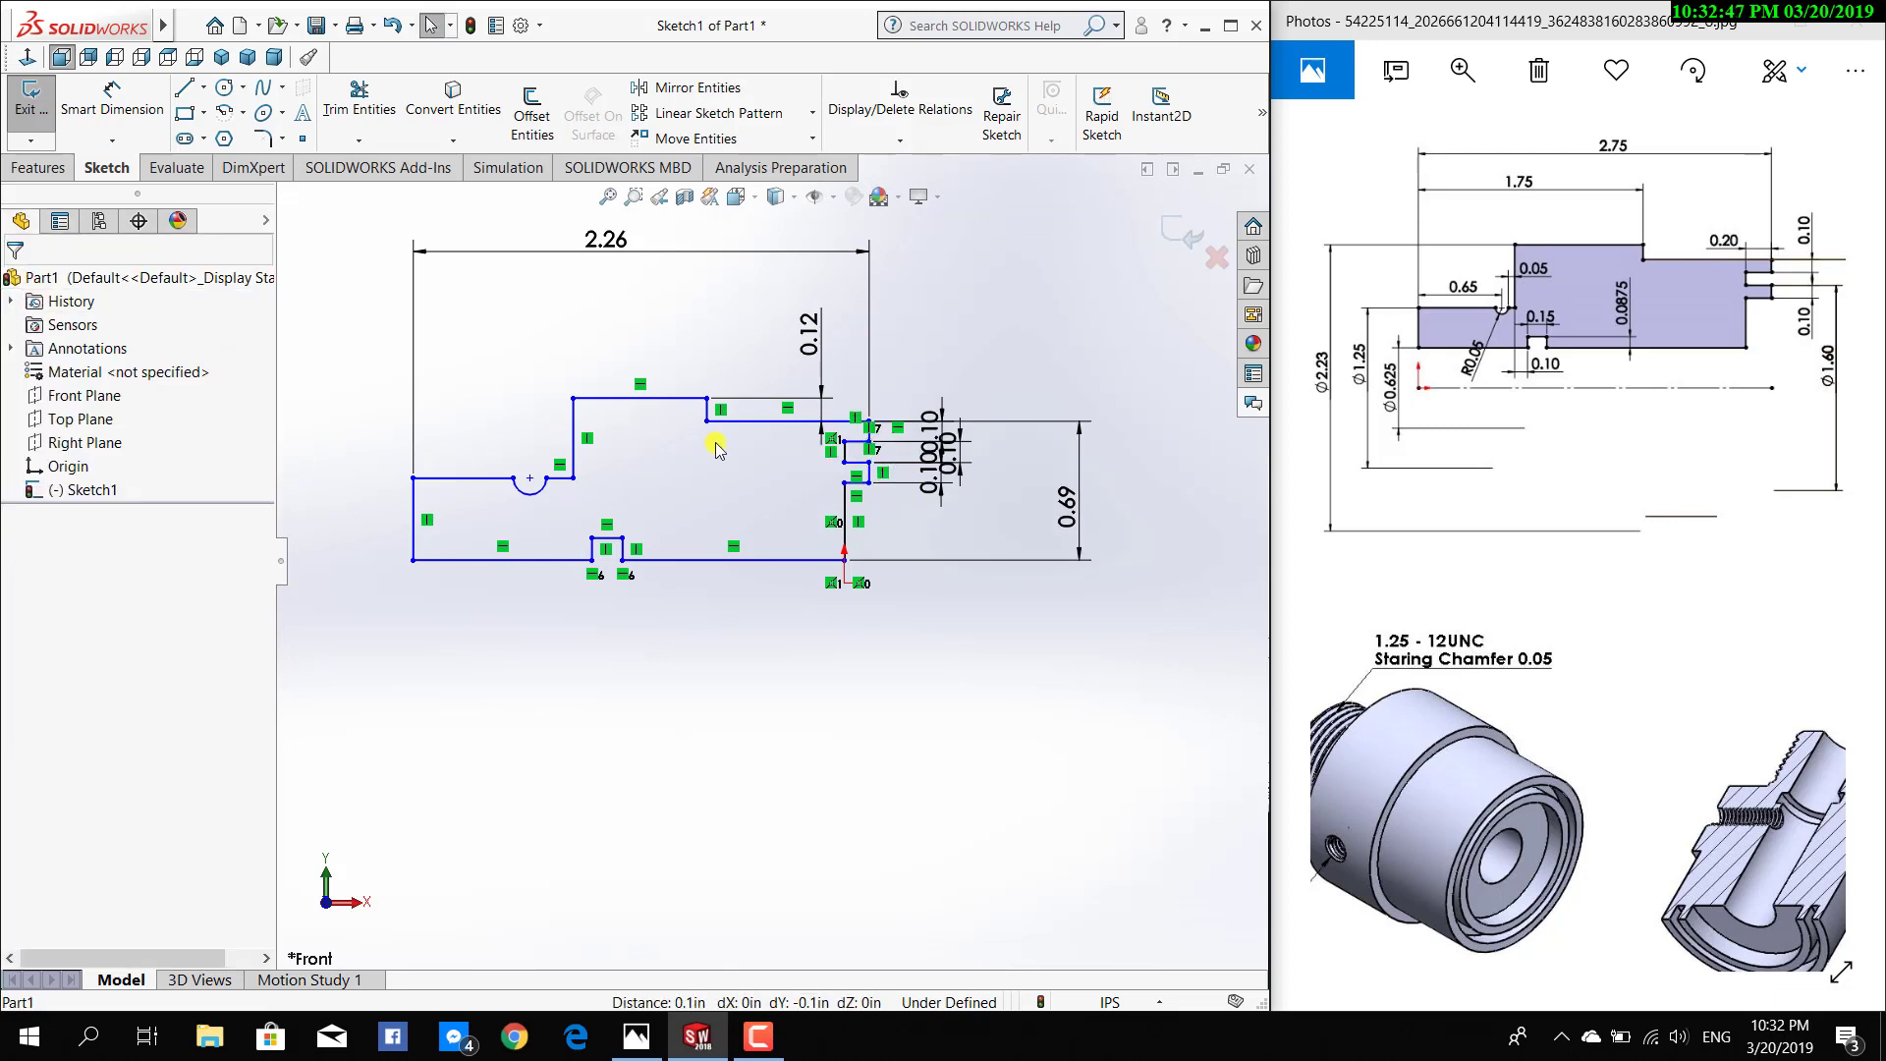
{"action": "double_click", "coordinate": [607, 240]}
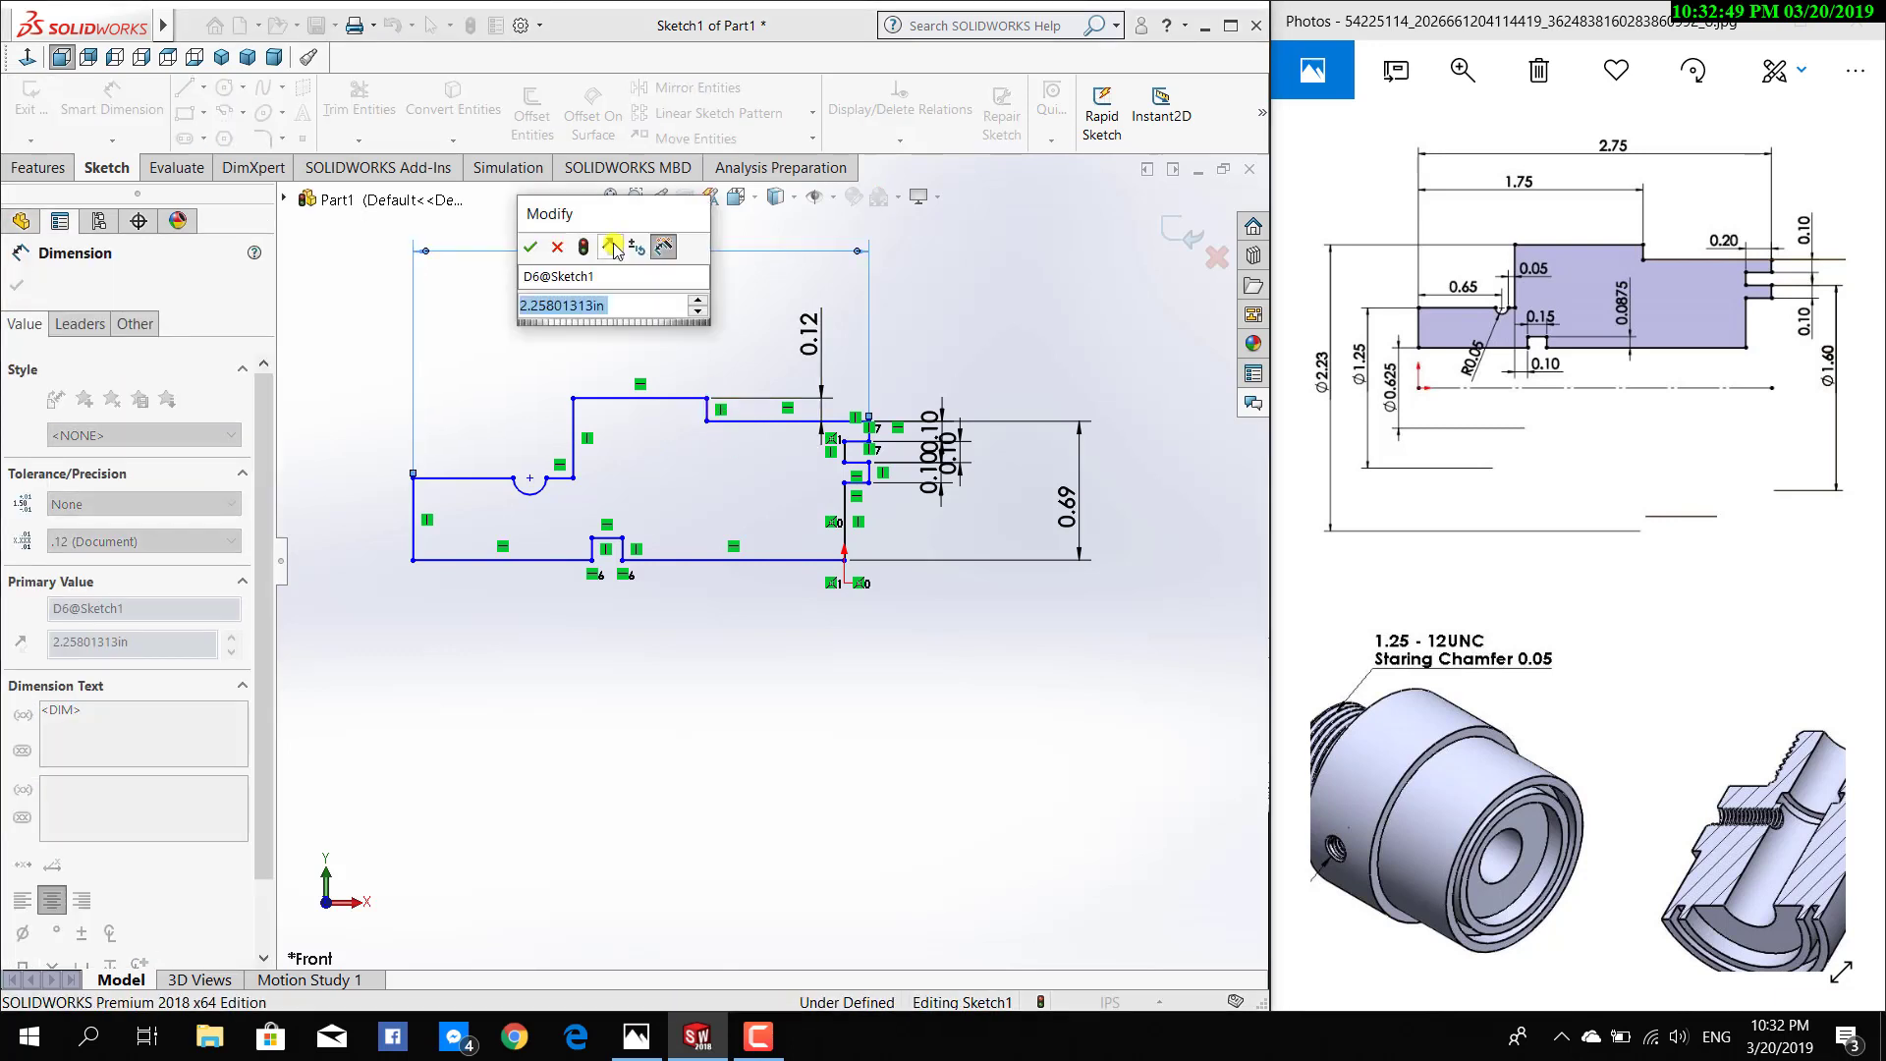
{"action": "type", "text": "2.75"}
{"action": "key", "text": "Return"}
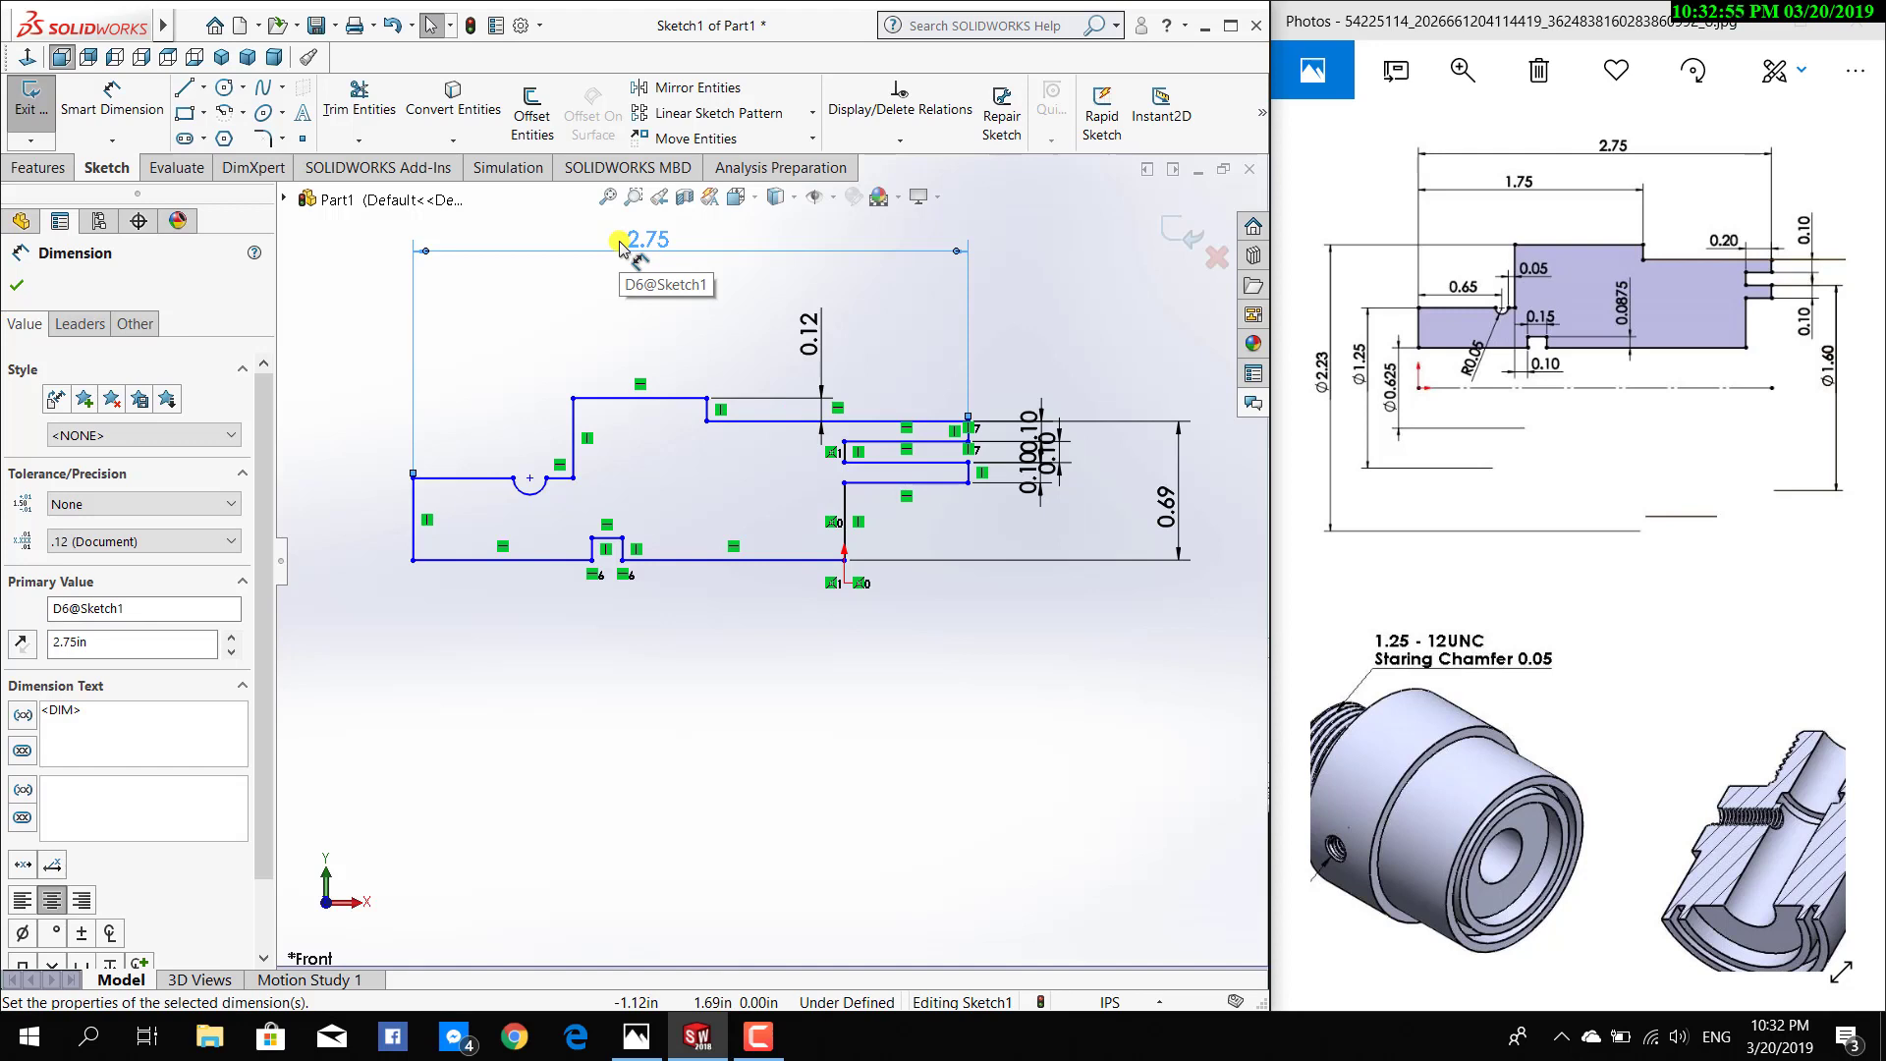
{"action": "key", "text": "ctrl+z"}
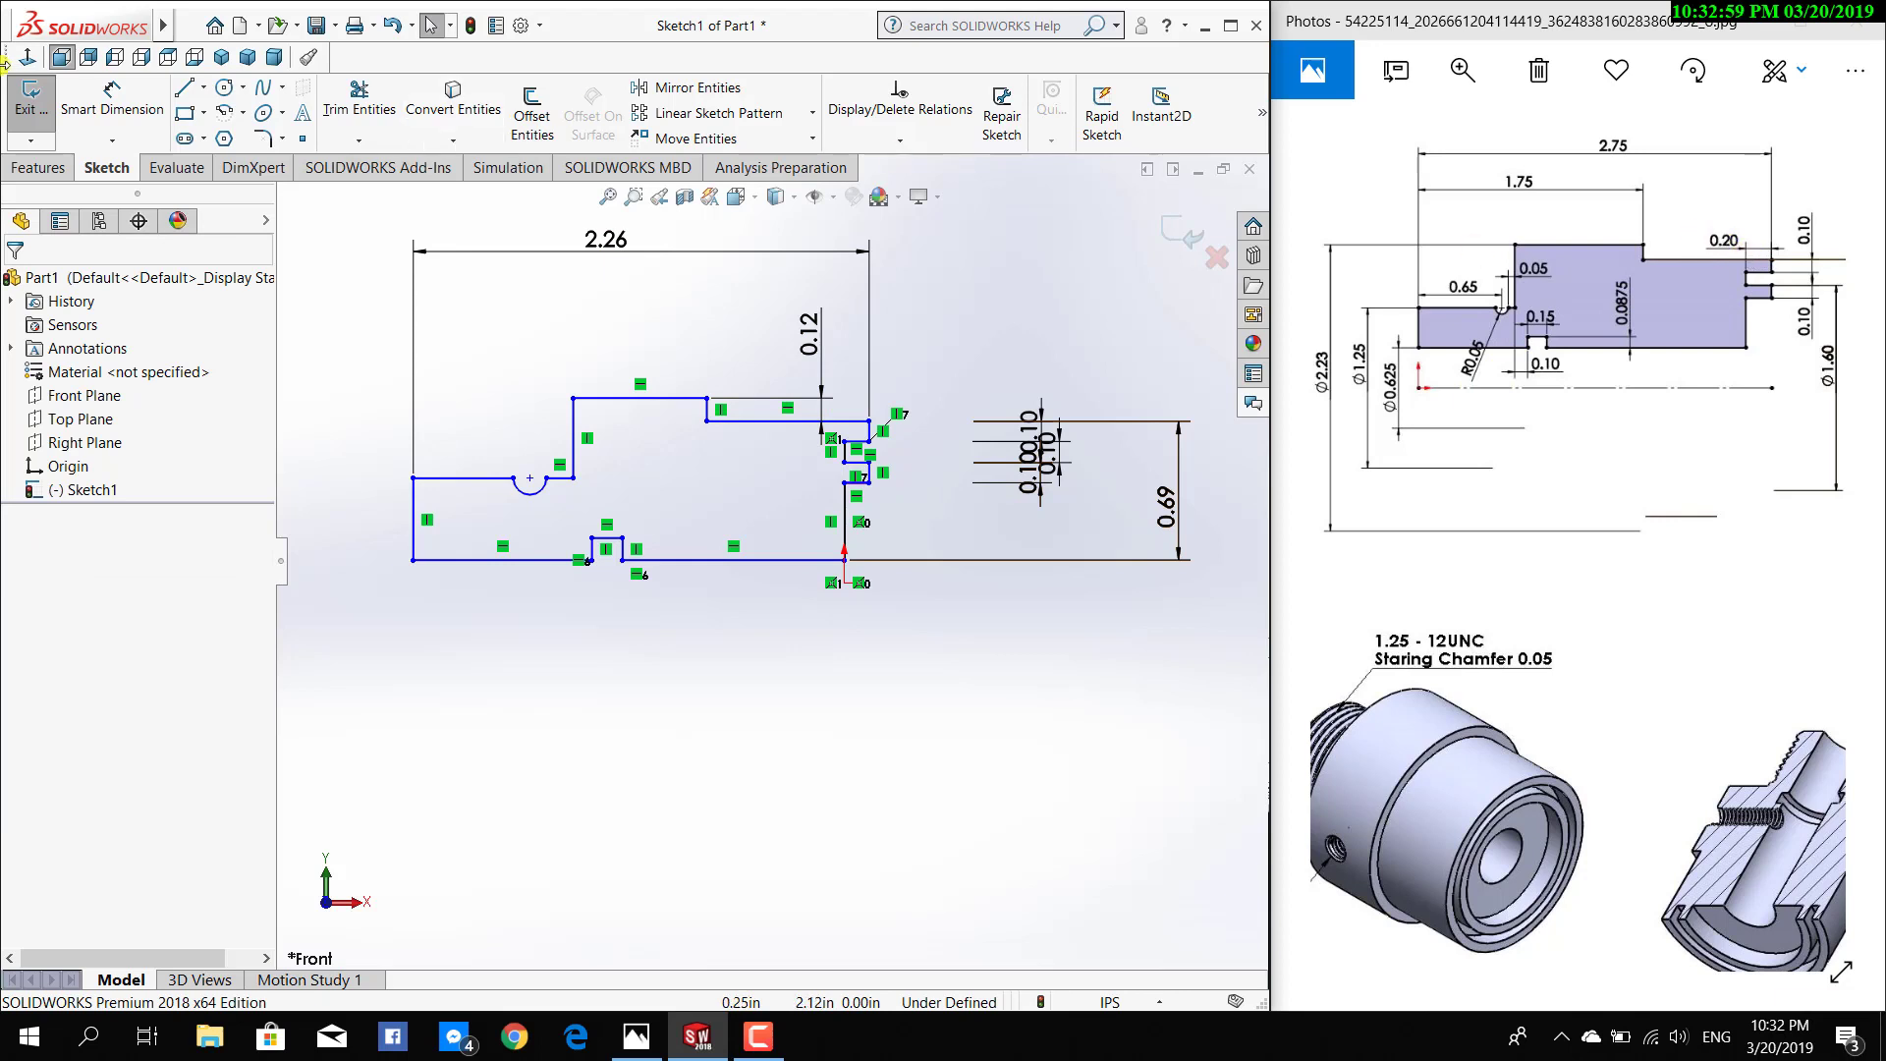
Dimension the right-end step width as 0.20 in
{"action": "left_click", "coordinate": [110, 98]}
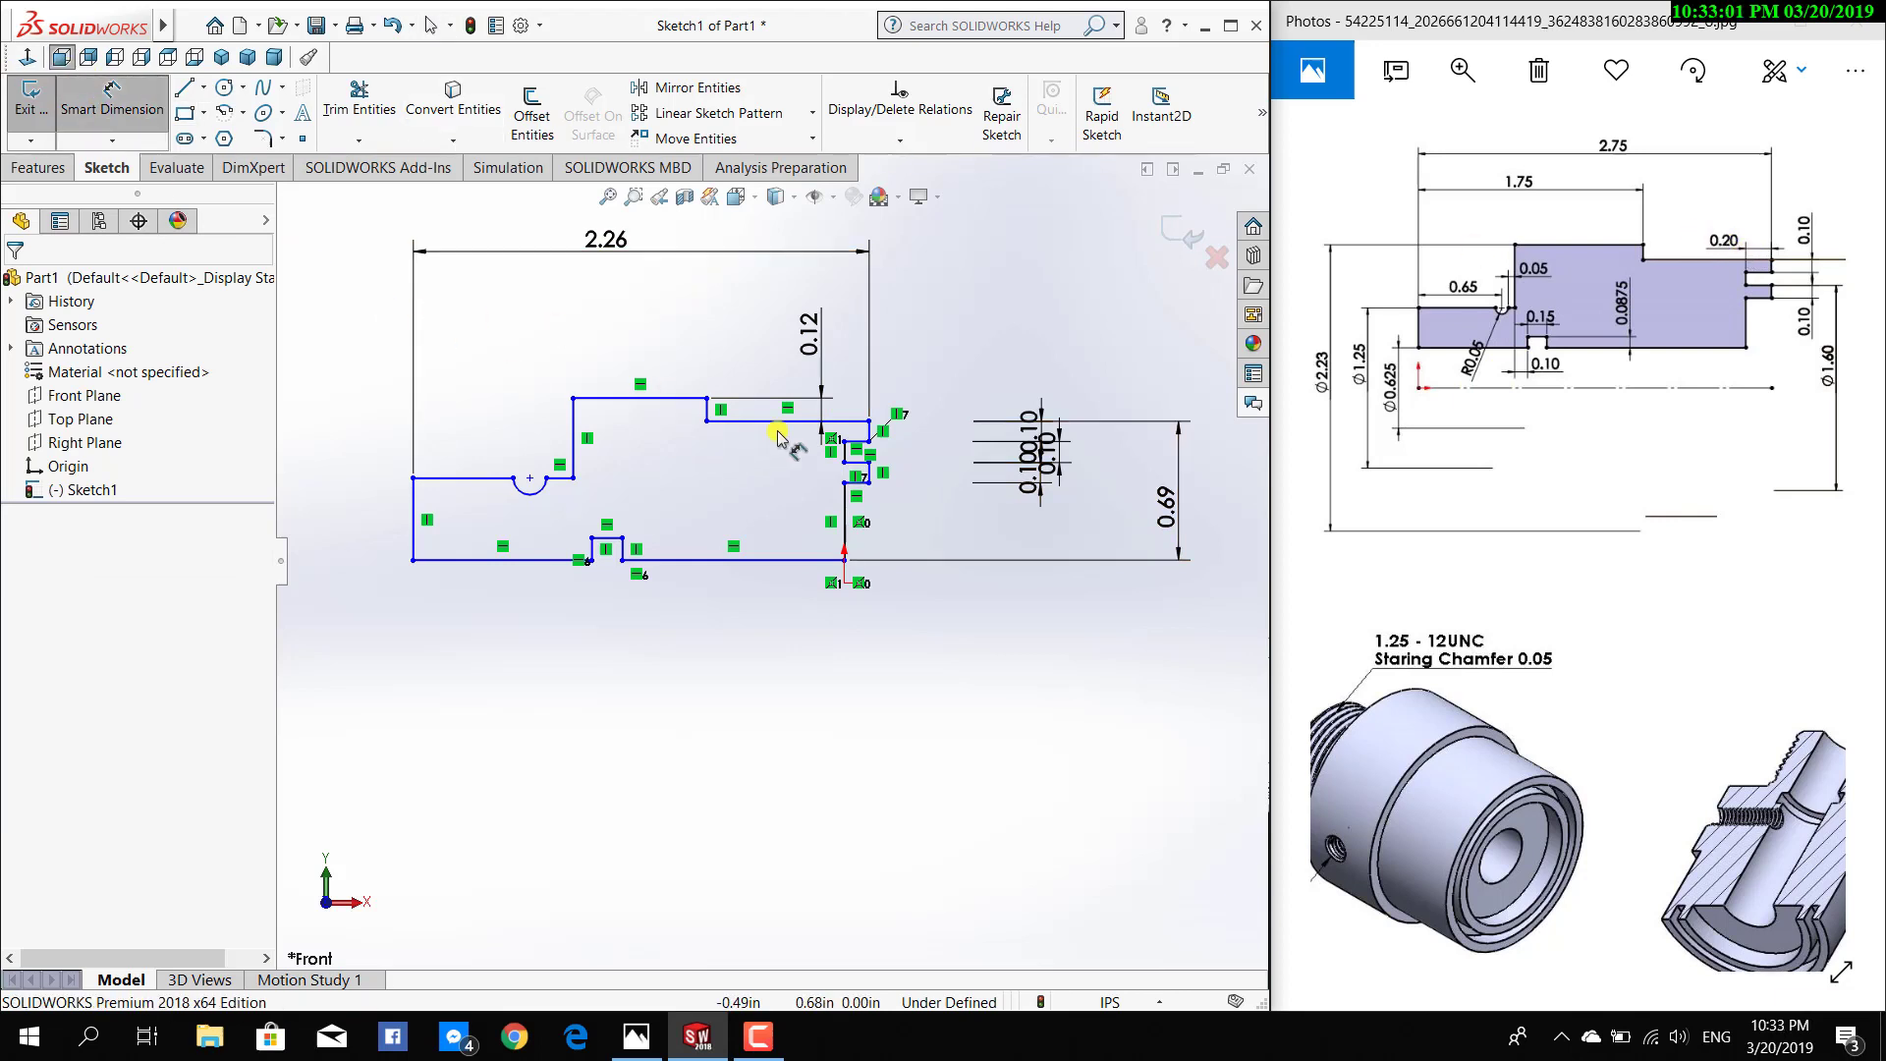
{"action": "left_click", "coordinate": [869, 440]}
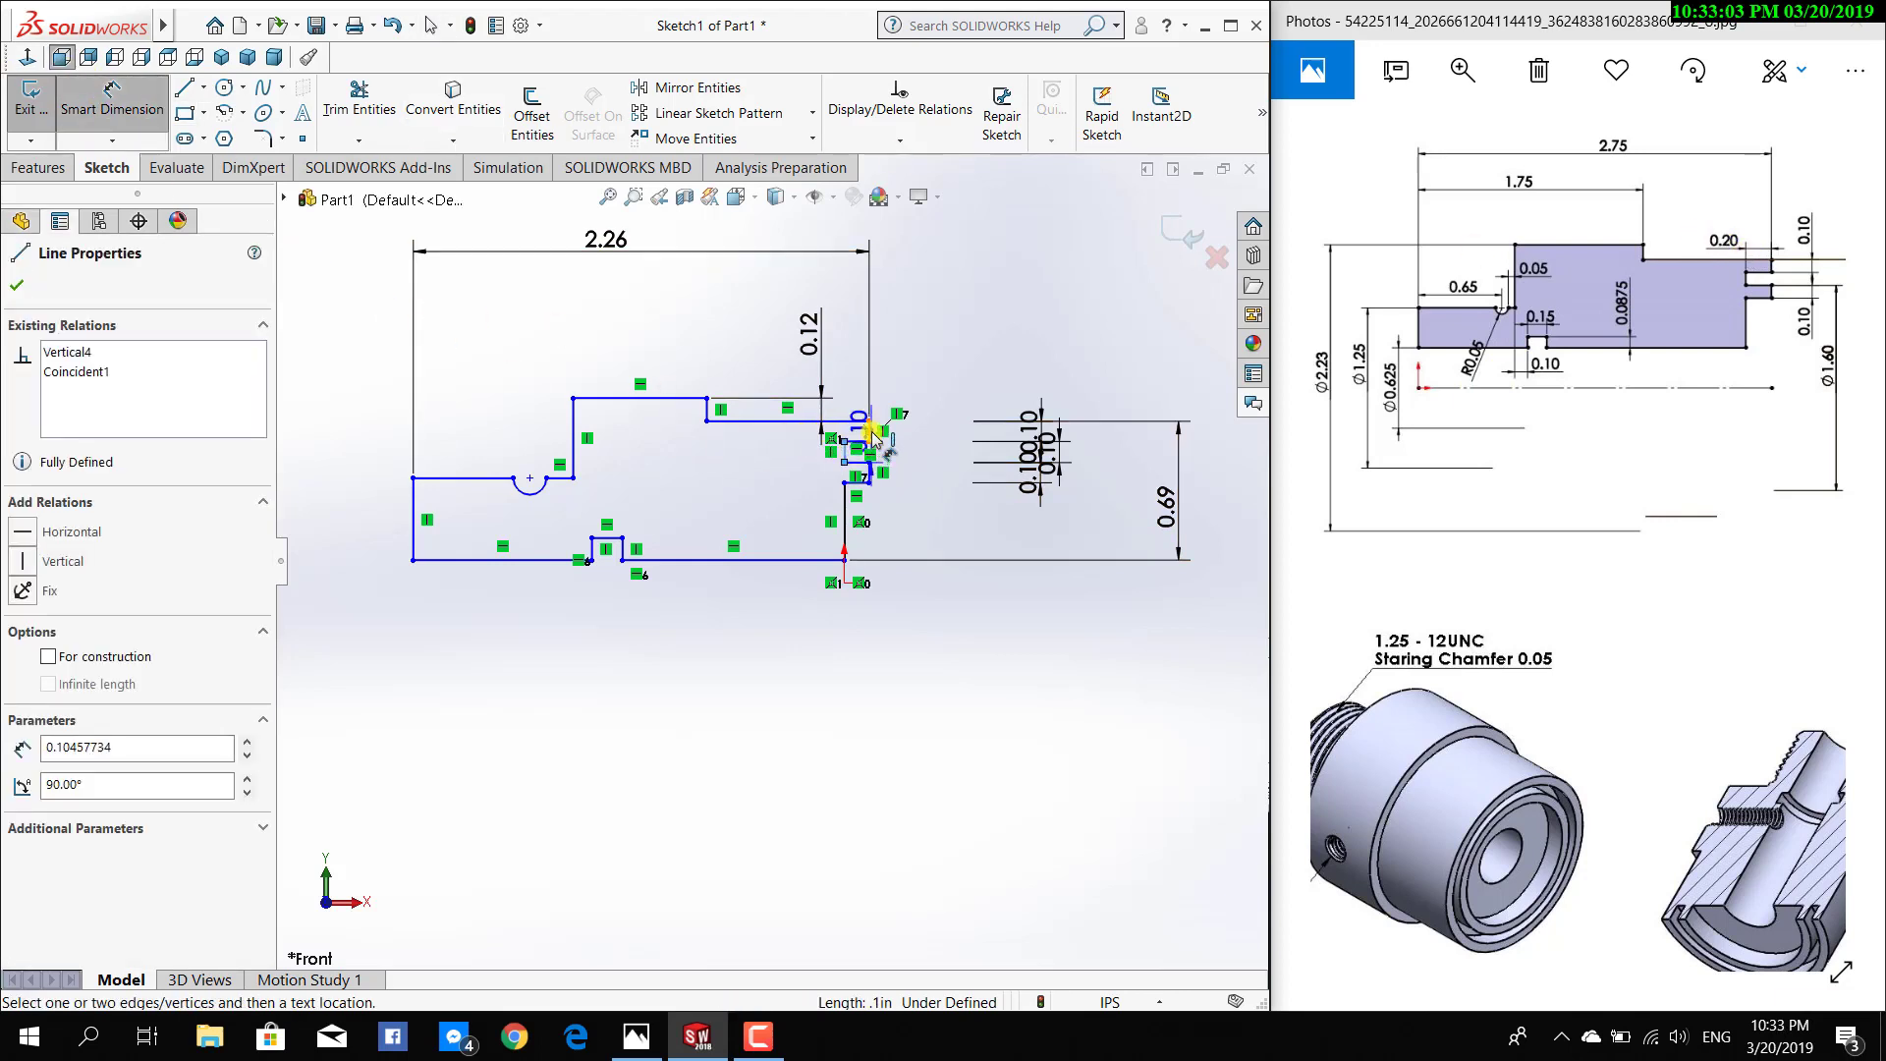
{"action": "scroll", "coordinate": [870, 429], "scroll_direction": "up", "scroll_amount": 3}
{"action": "scroll", "coordinate": [838, 492], "scroll_direction": "up", "scroll_amount": 3}
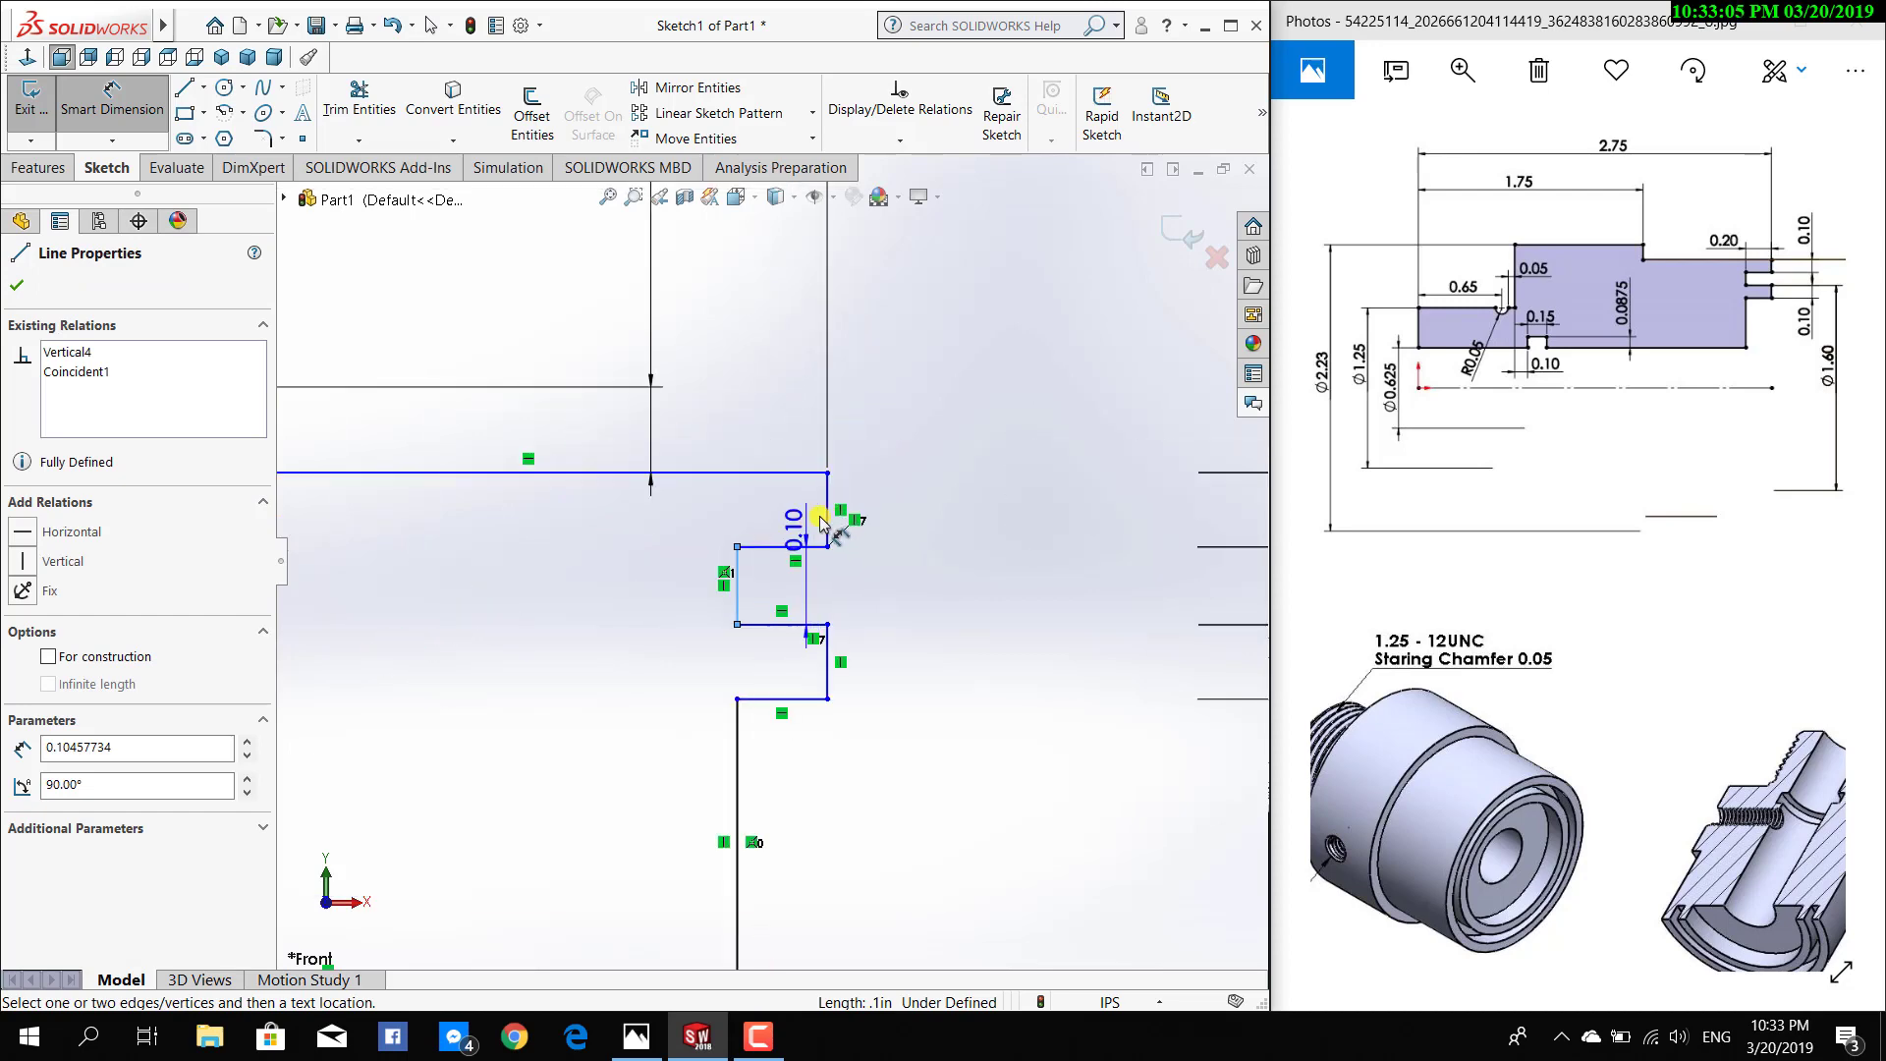
{"action": "left_click", "coordinate": [737, 588]}
{"action": "left_click", "coordinate": [771, 397]}
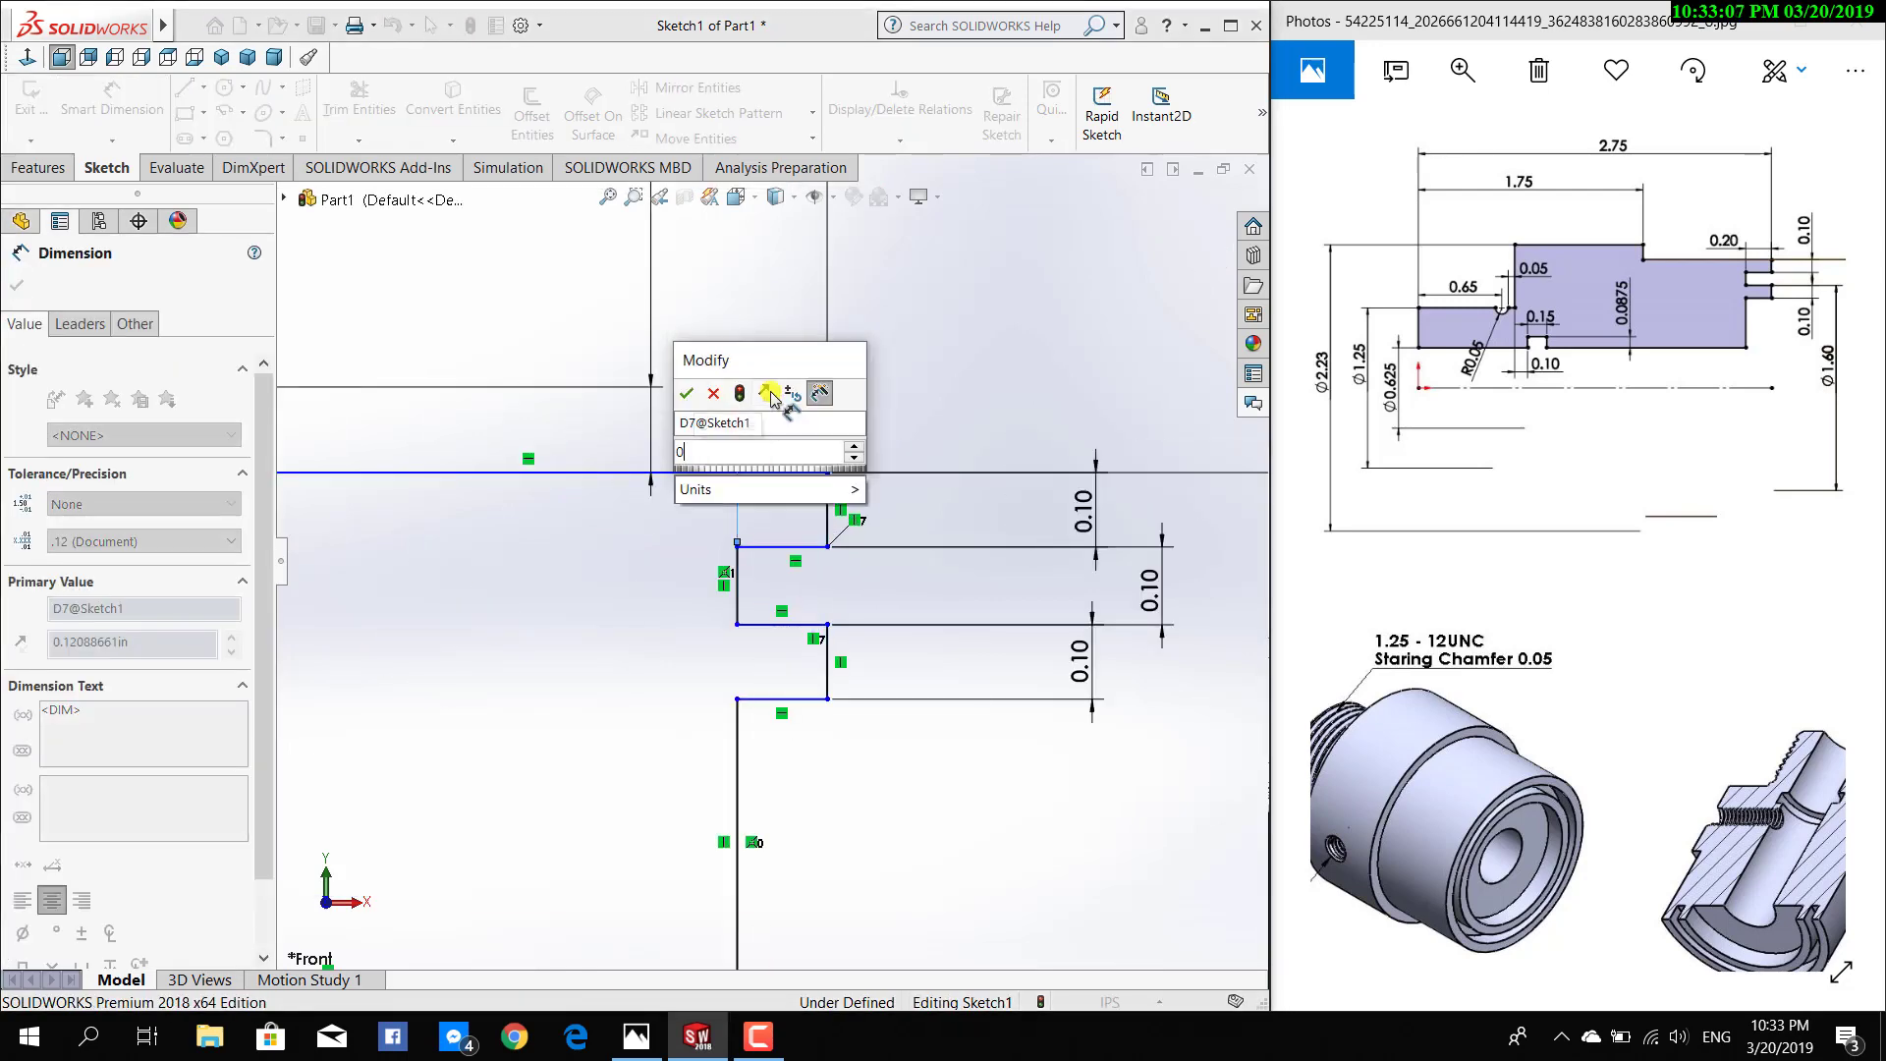
{"action": "type", "text": "0.2"}
{"action": "key", "text": "Return"}
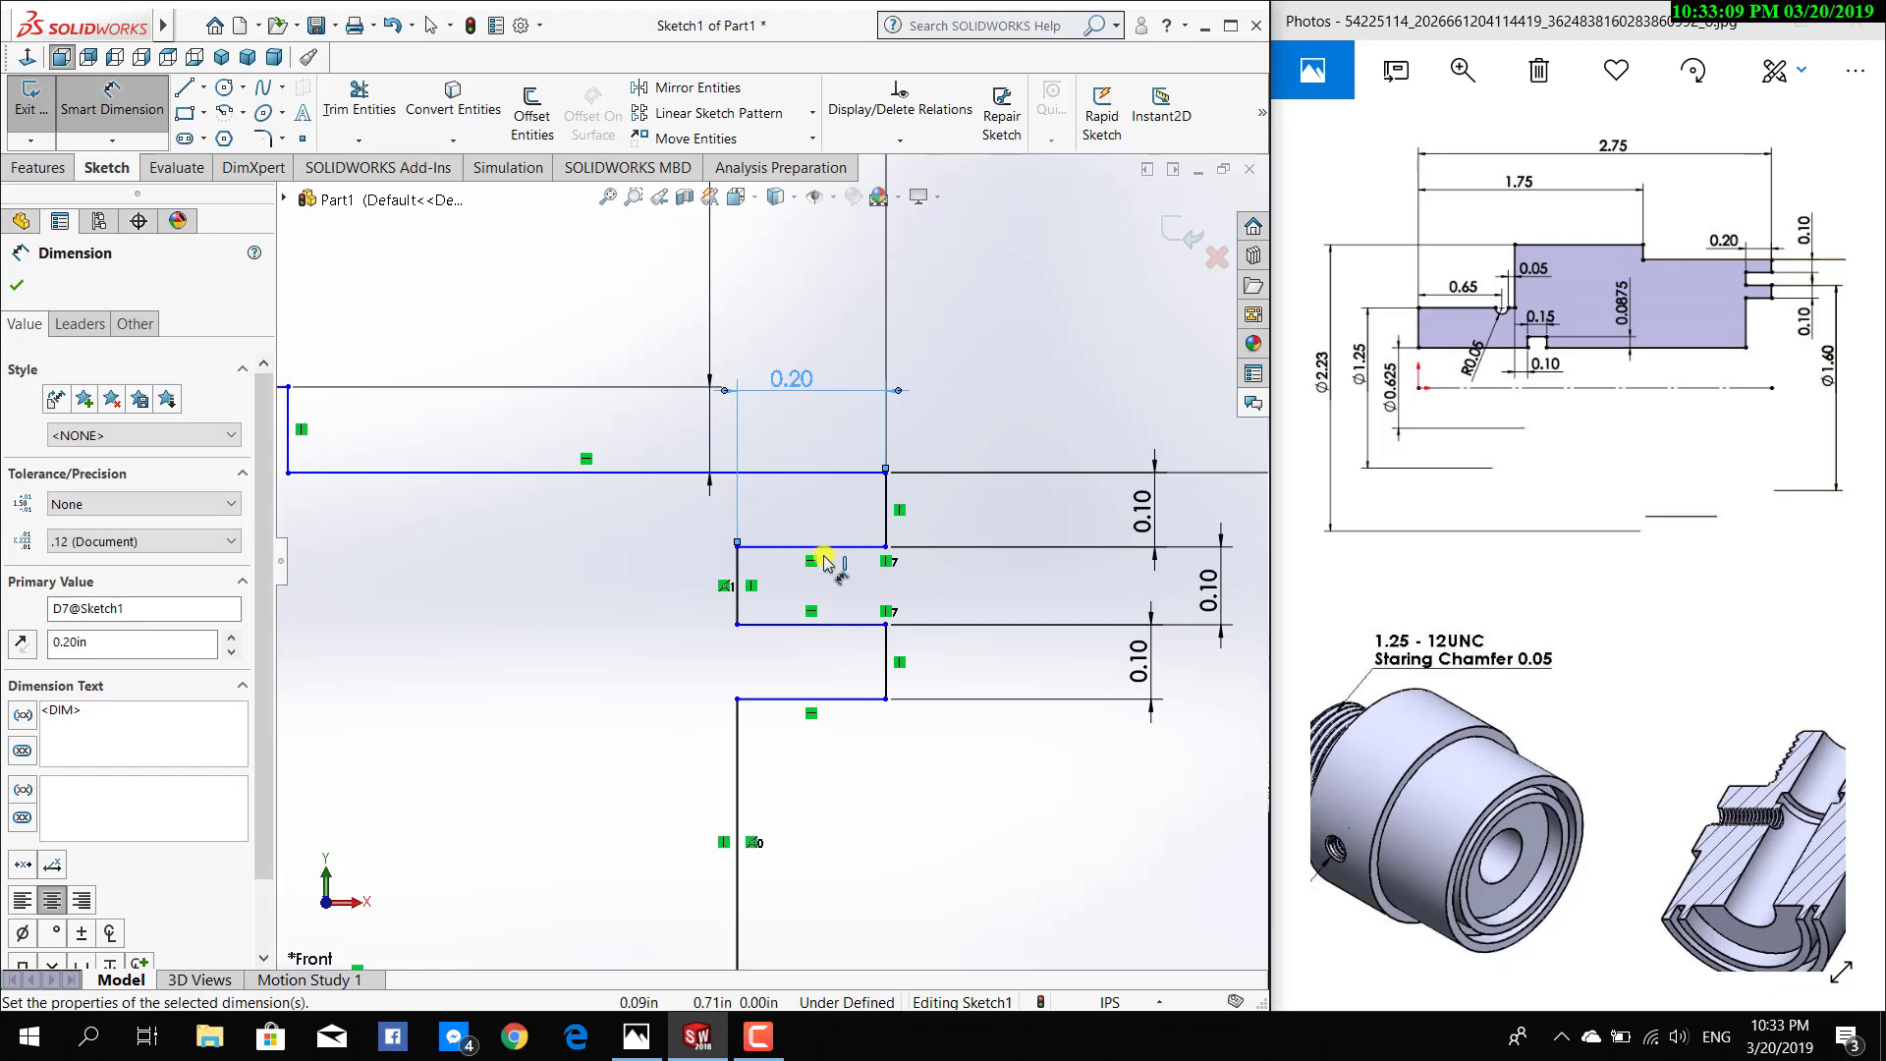
{"action": "scroll", "coordinate": [829, 556], "scroll_direction": "down", "scroll_amount": 3}
{"action": "left_click", "coordinate": [676, 629]}
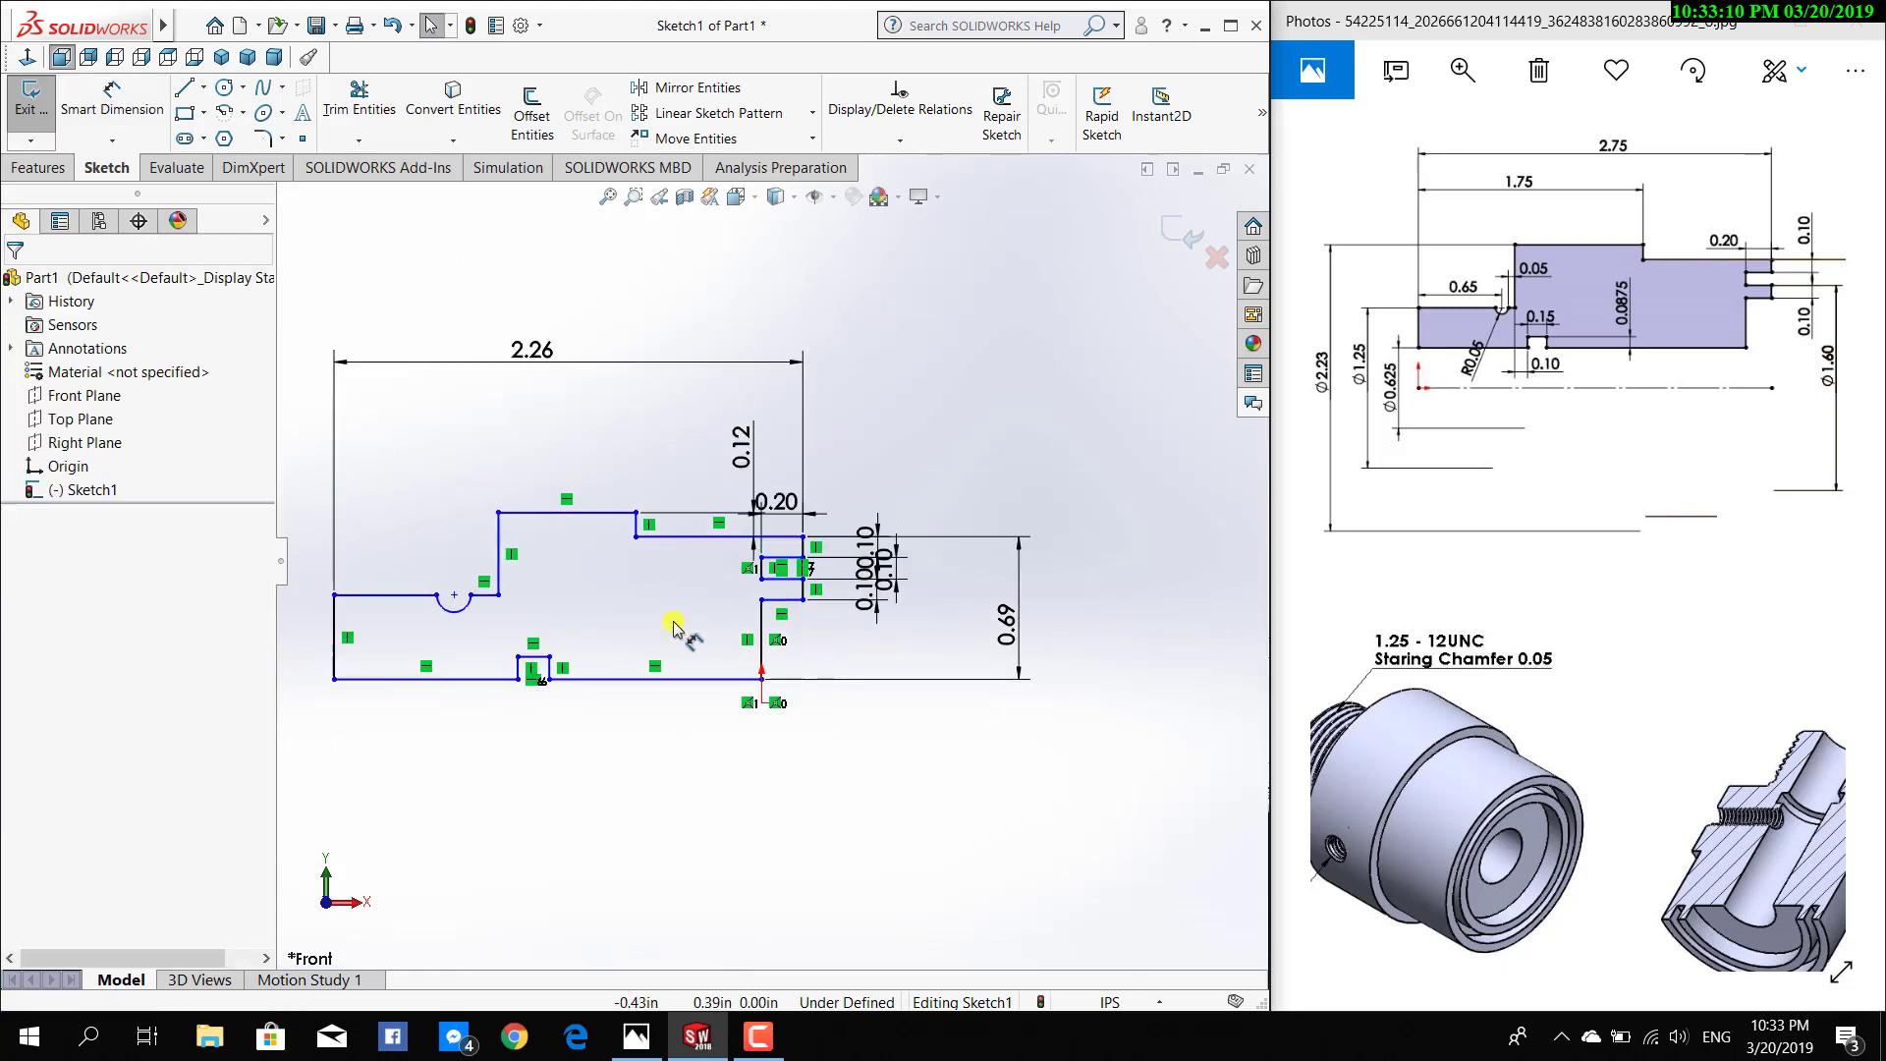
{"action": "left_click", "coordinate": [803, 547]}
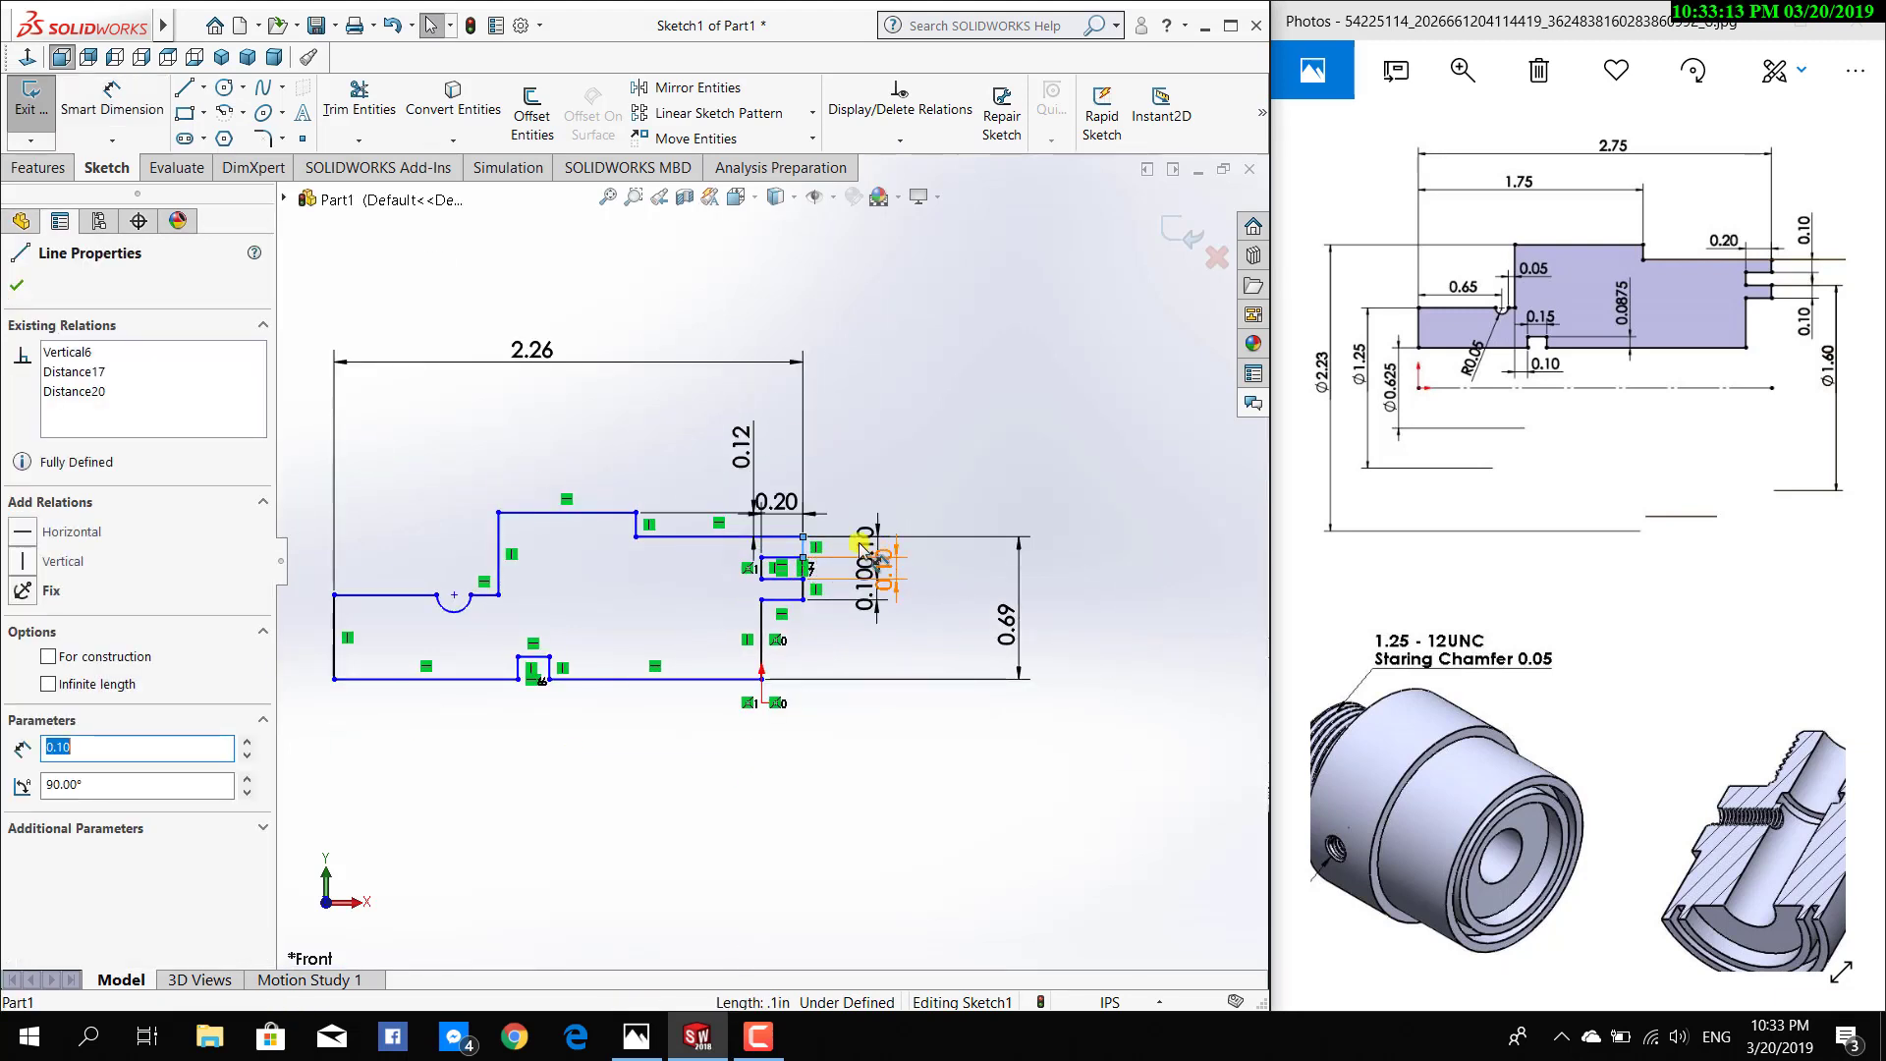
{"action": "key", "text": "Escape"}
{"action": "double_click", "coordinate": [558, 356]}
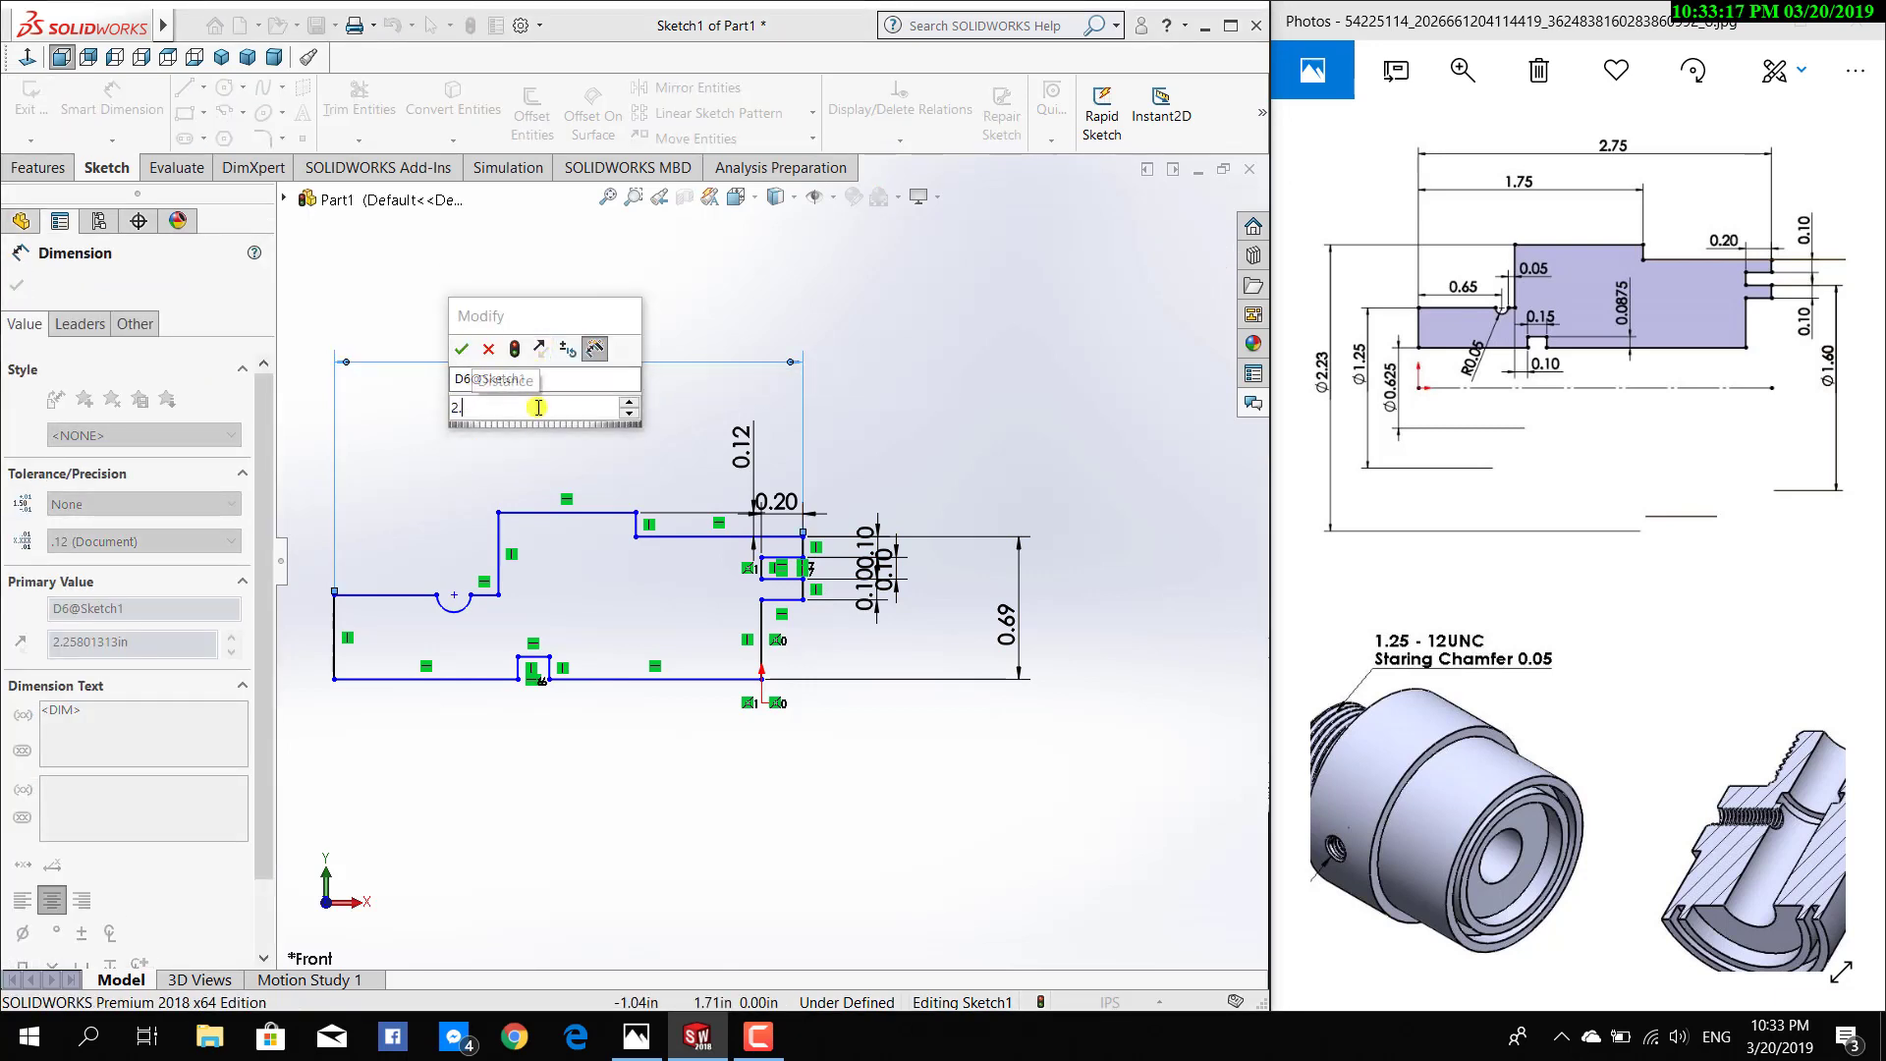
Change the overall length dimension from 2.26 to 2.75 in
{"action": "type", "text": "2.75"}
{"action": "key", "text": "Return"}
{"action": "scroll", "coordinate": [417, 724], "scroll_direction": "up", "scroll_amount": 2}
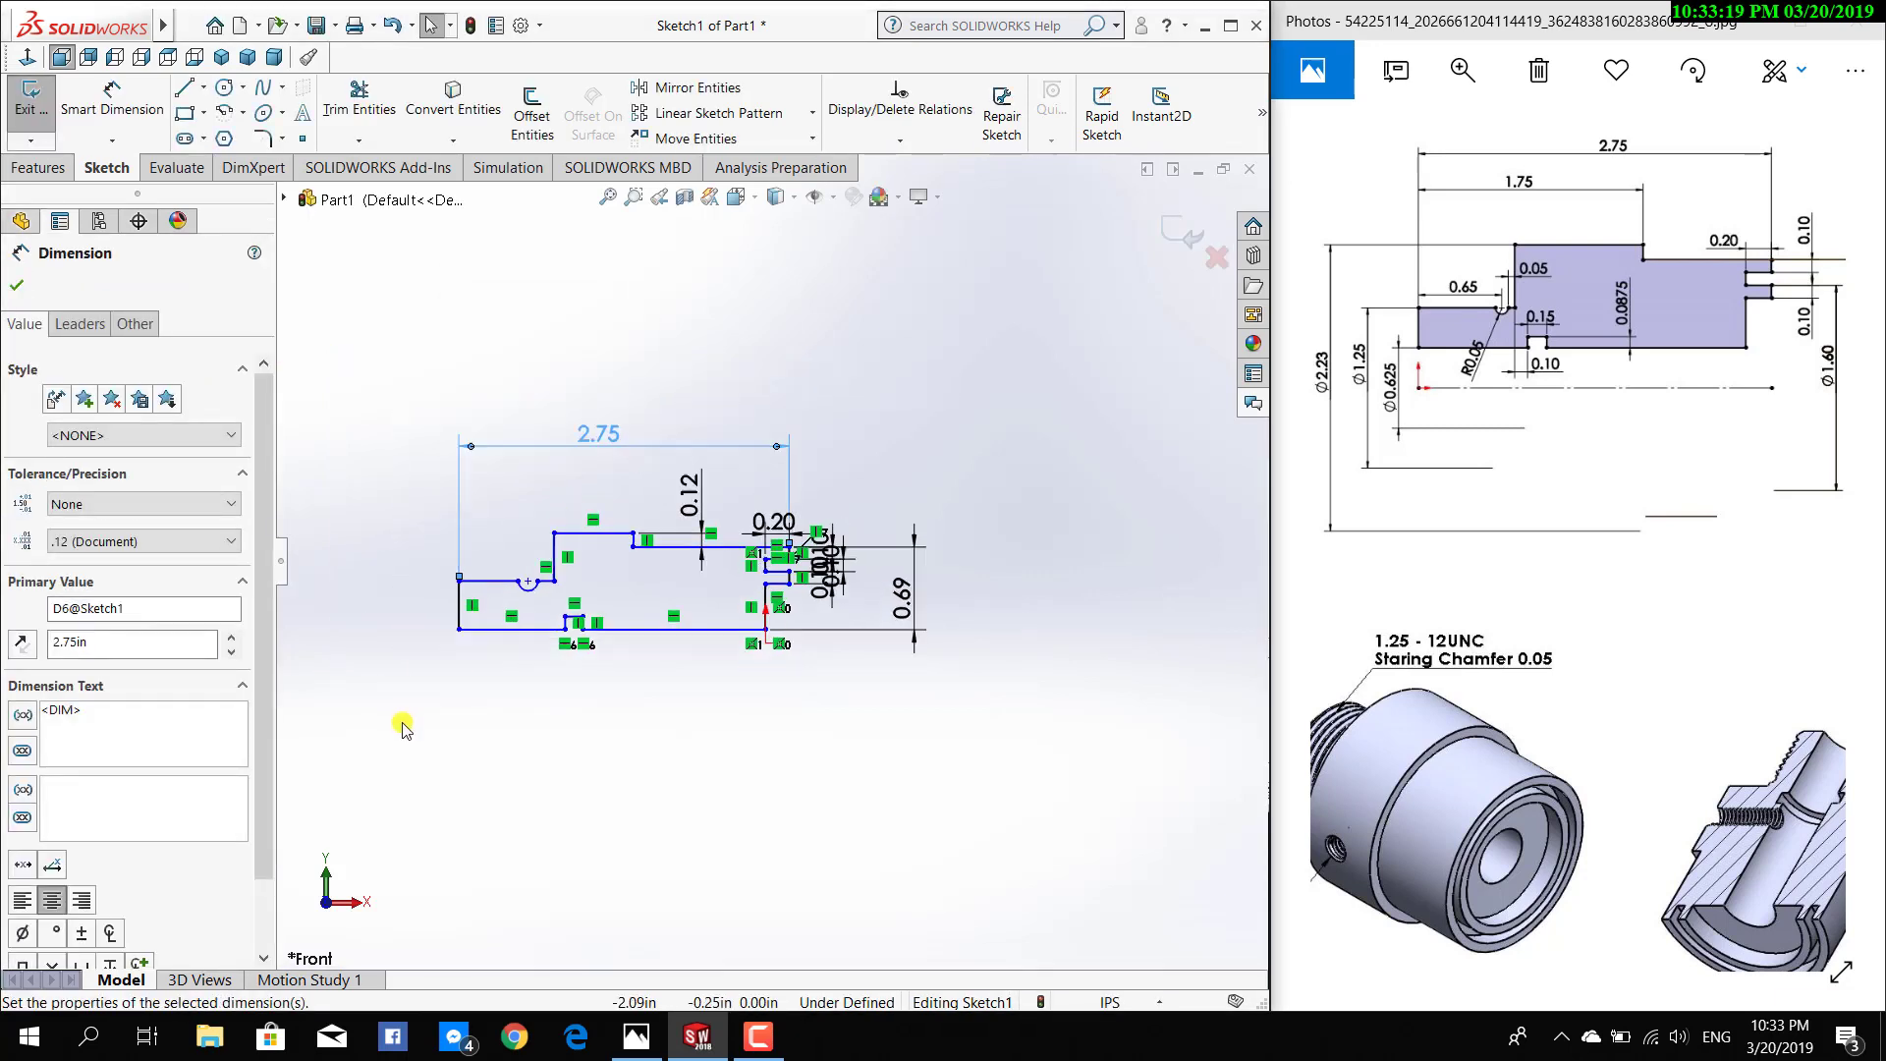
{"action": "scroll", "coordinate": [458, 599], "scroll_direction": "down", "scroll_amount": 3}
{"action": "left_click", "coordinate": [1036, 422]}
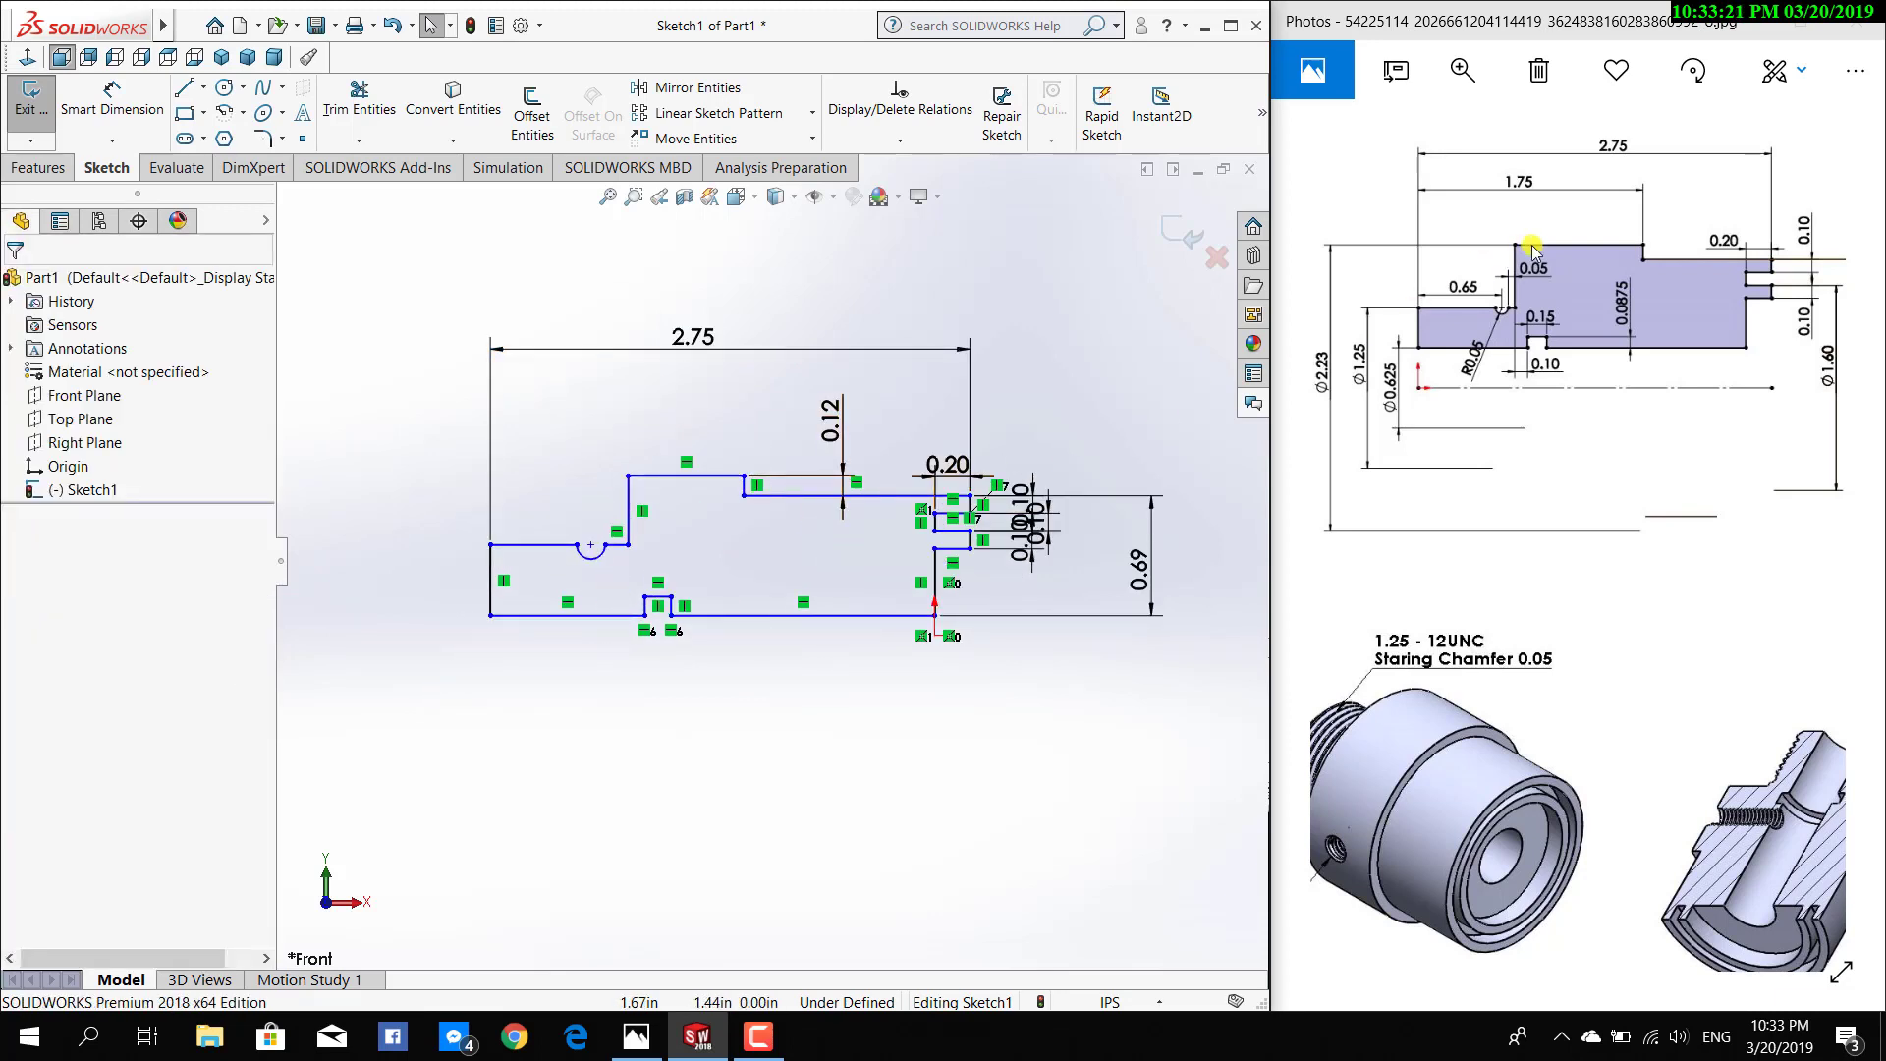
Dimension the shoulder 1.75 in from the profile's left end line
{"action": "left_click", "coordinate": [112, 98]}
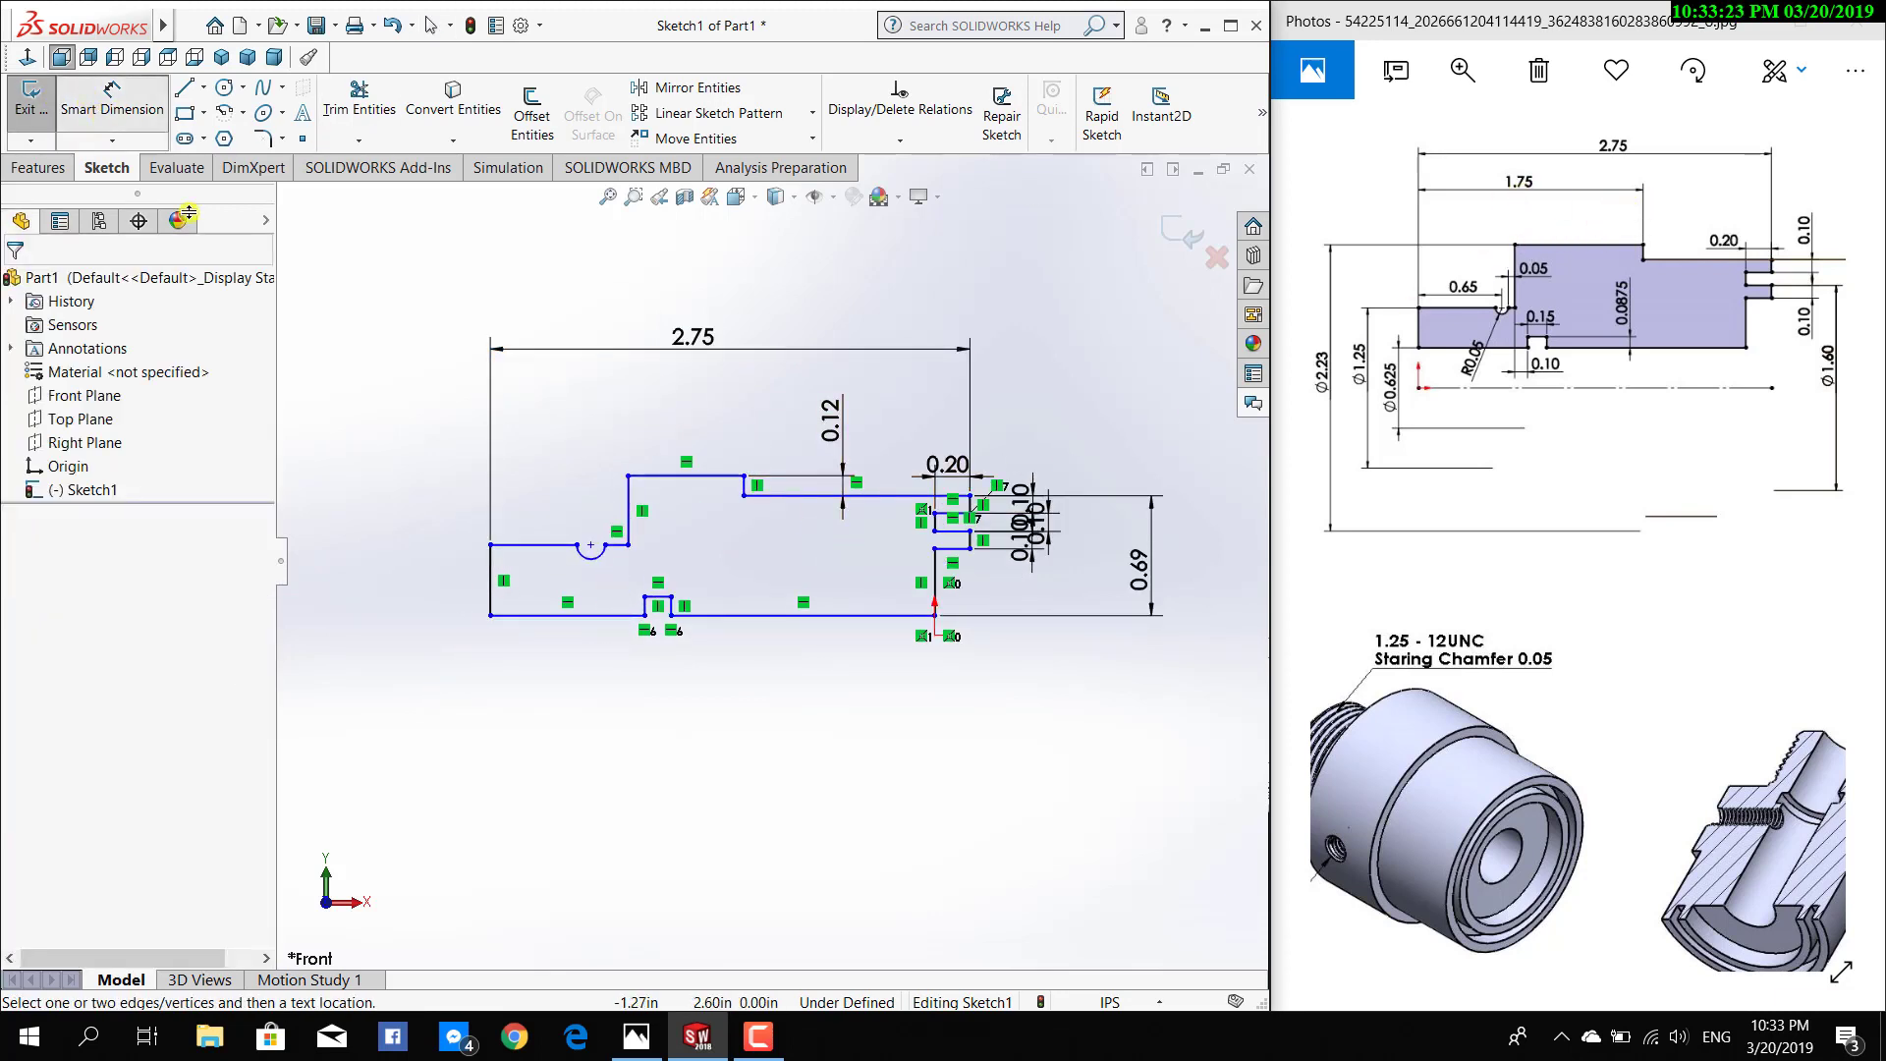
{"action": "left_click", "coordinate": [493, 580]}
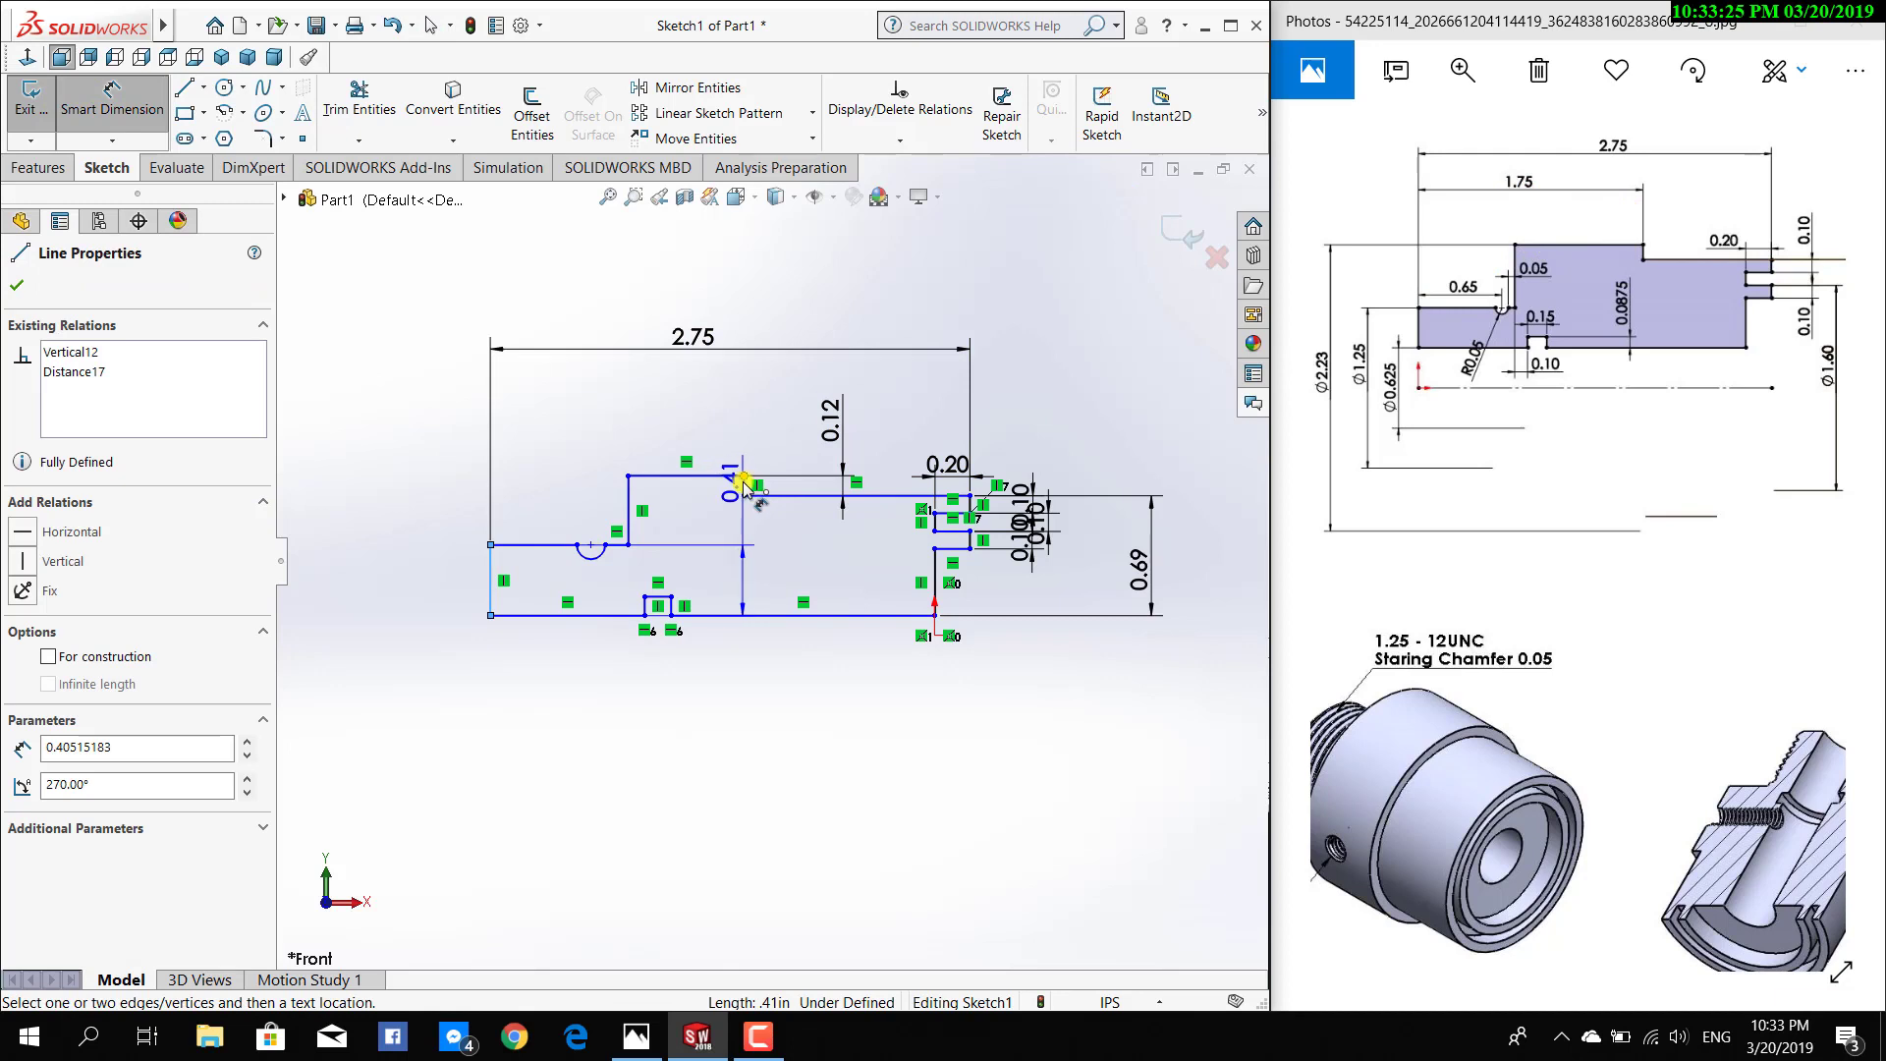
{"action": "left_click", "coordinate": [743, 486]}
{"action": "left_click", "coordinate": [611, 393]}
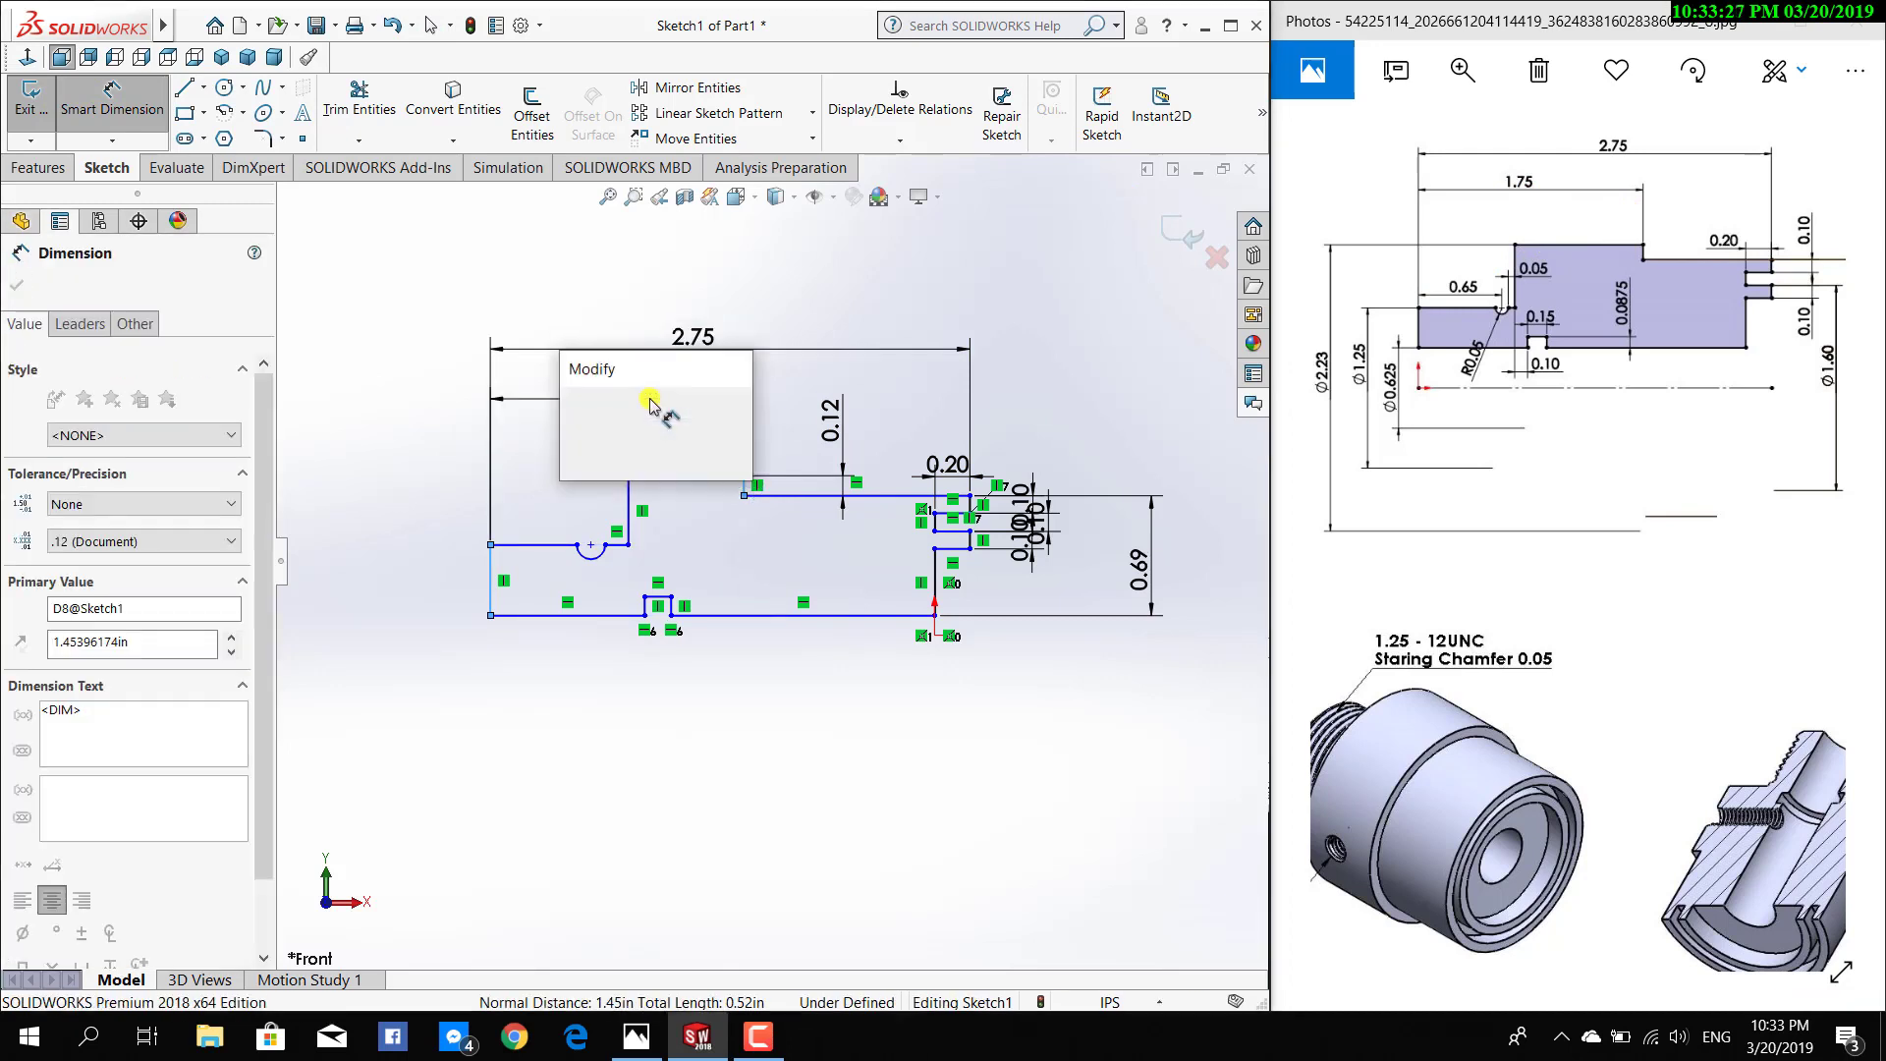
{"action": "type", "text": "1.75"}
{"action": "key", "text": "Return"}
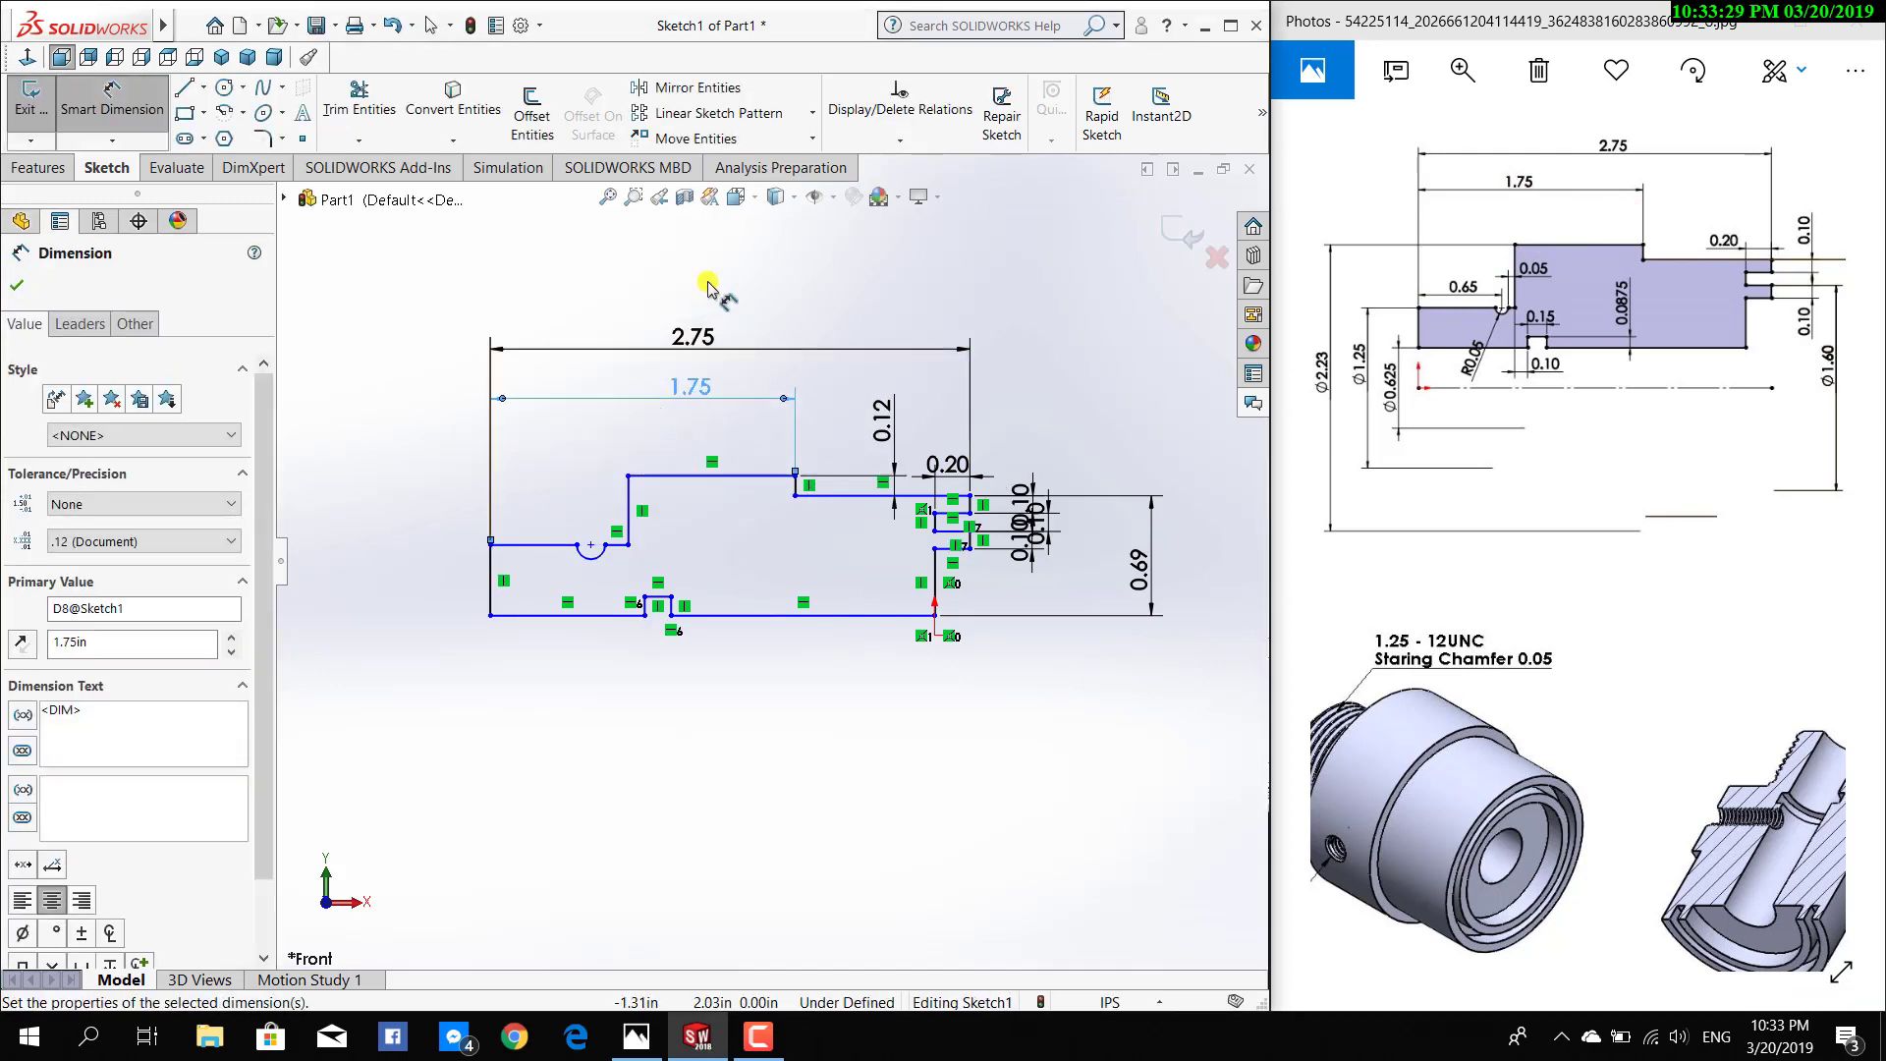
{"action": "key", "text": "Escape"}
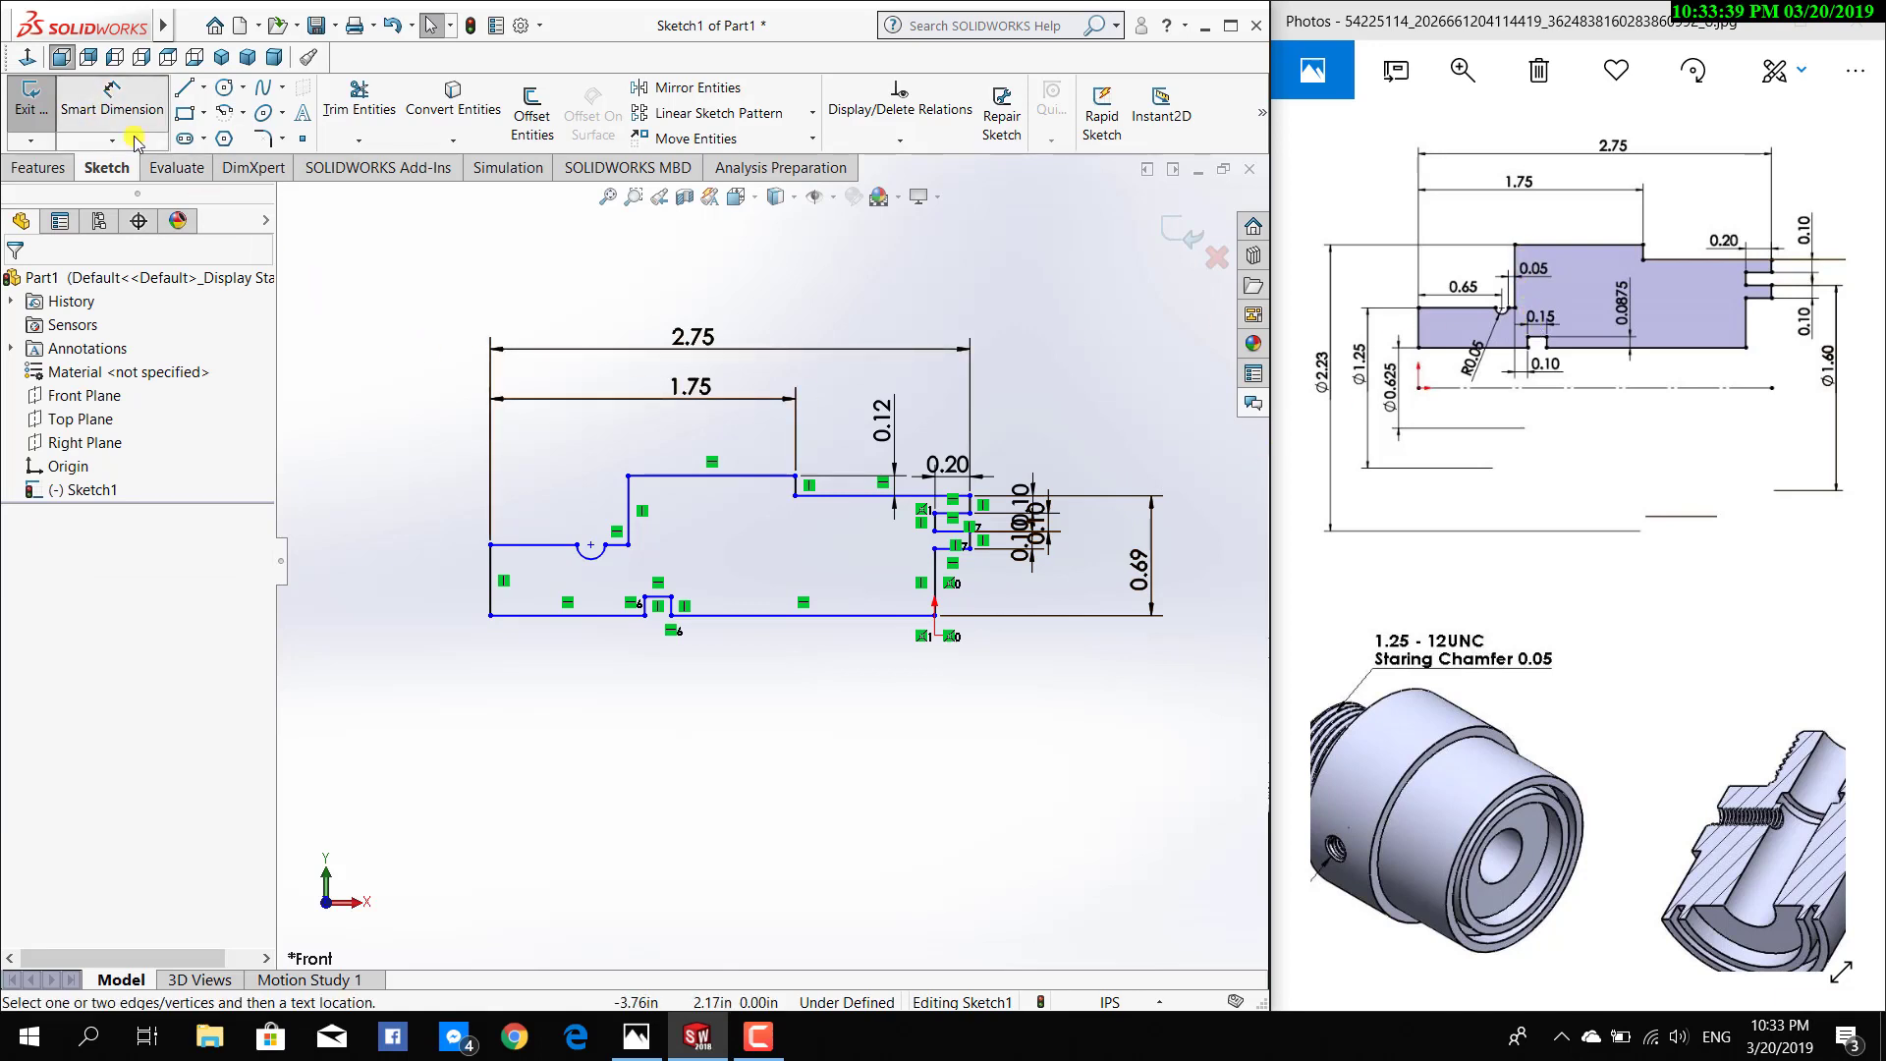
Dimension the inner step length to position the notch at 0.65 in
{"action": "left_click", "coordinate": [112, 98]}
{"action": "left_click", "coordinate": [590, 546]}
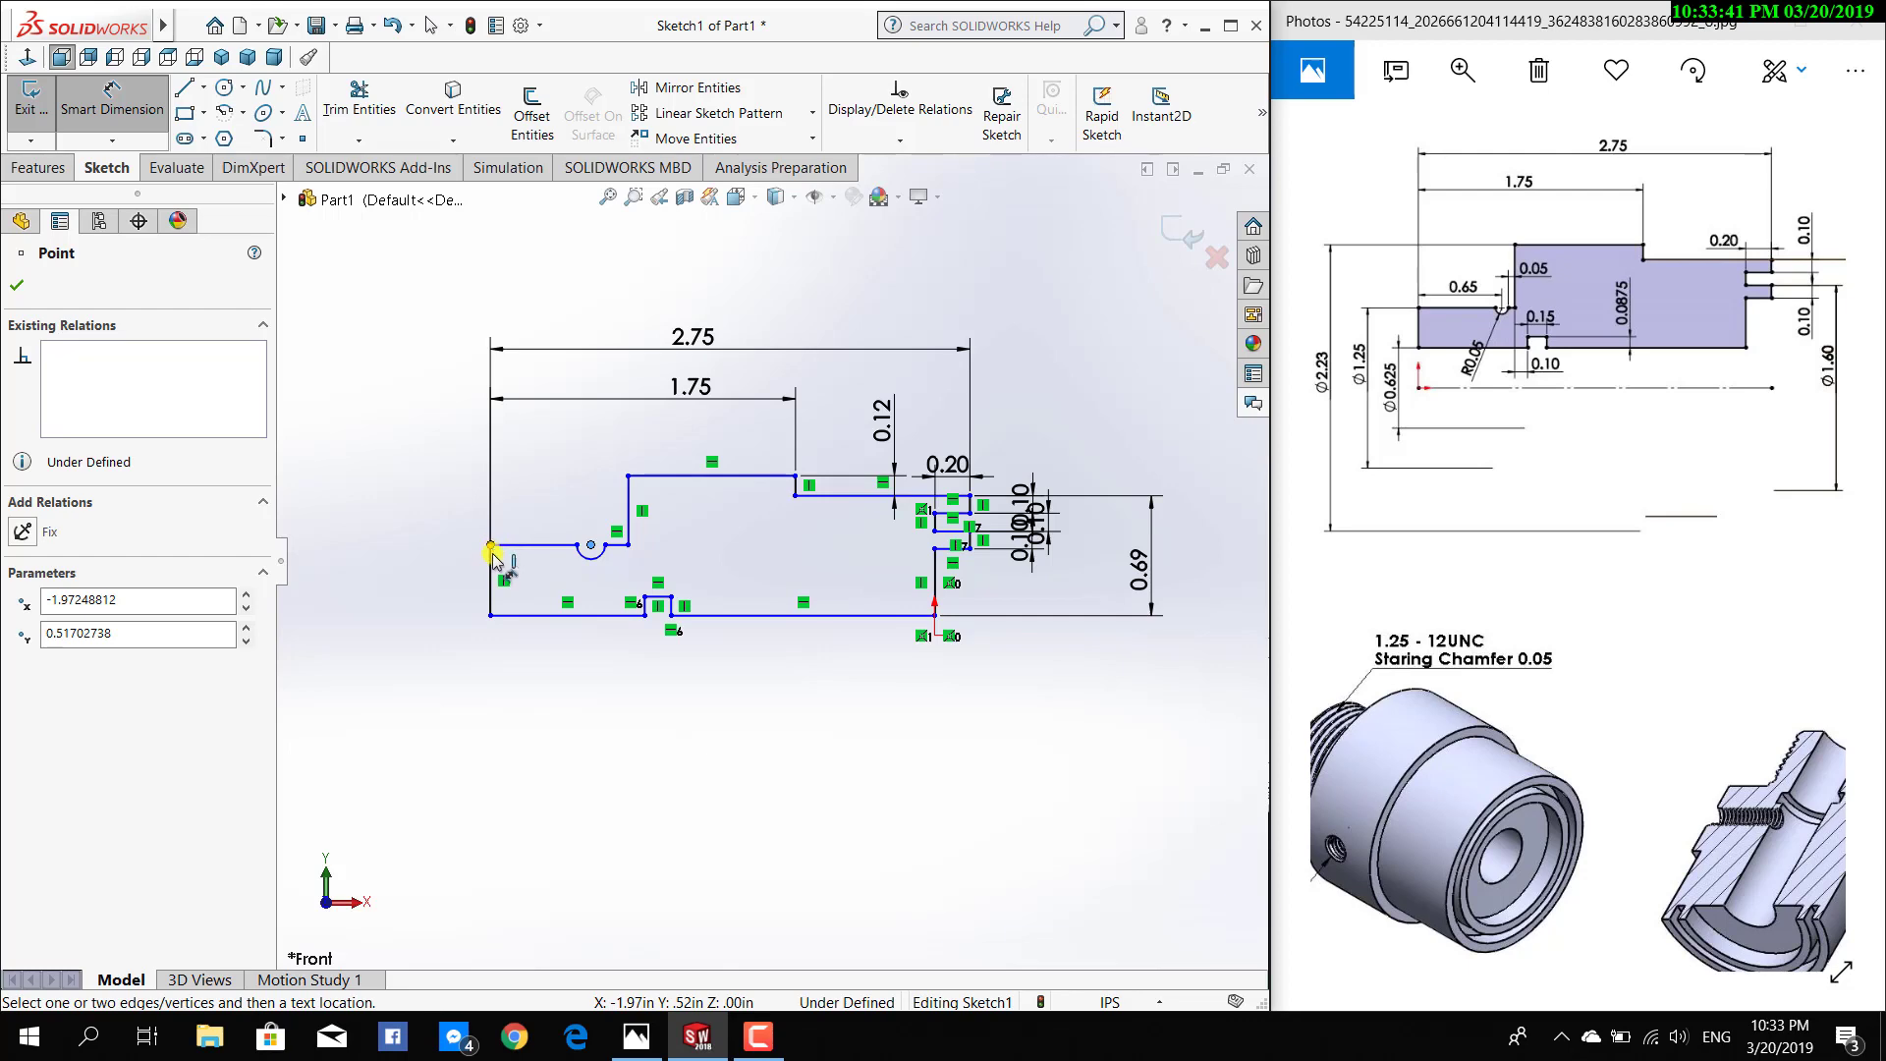
{"action": "left_click", "coordinate": [501, 545]}
{"action": "left_click", "coordinate": [528, 486]}
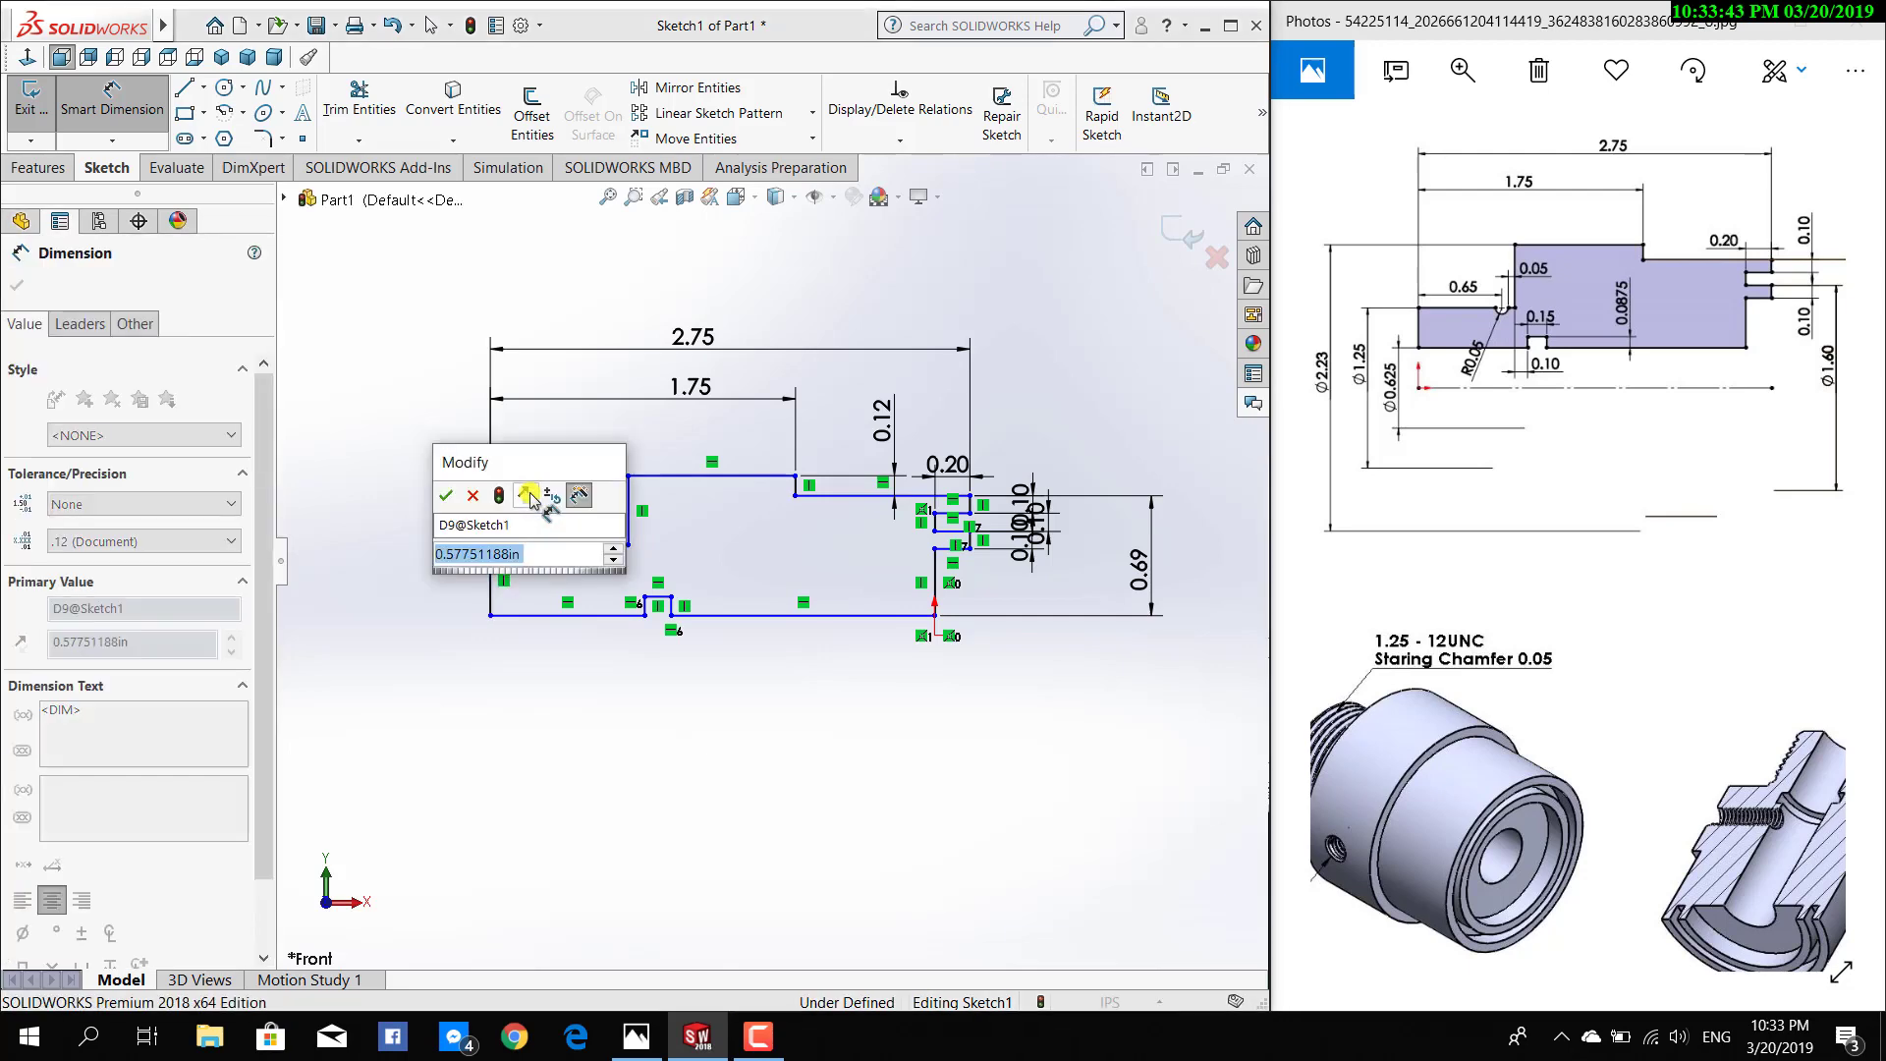
{"action": "type", "text": "0.65"}
{"action": "key", "text": "Return"}
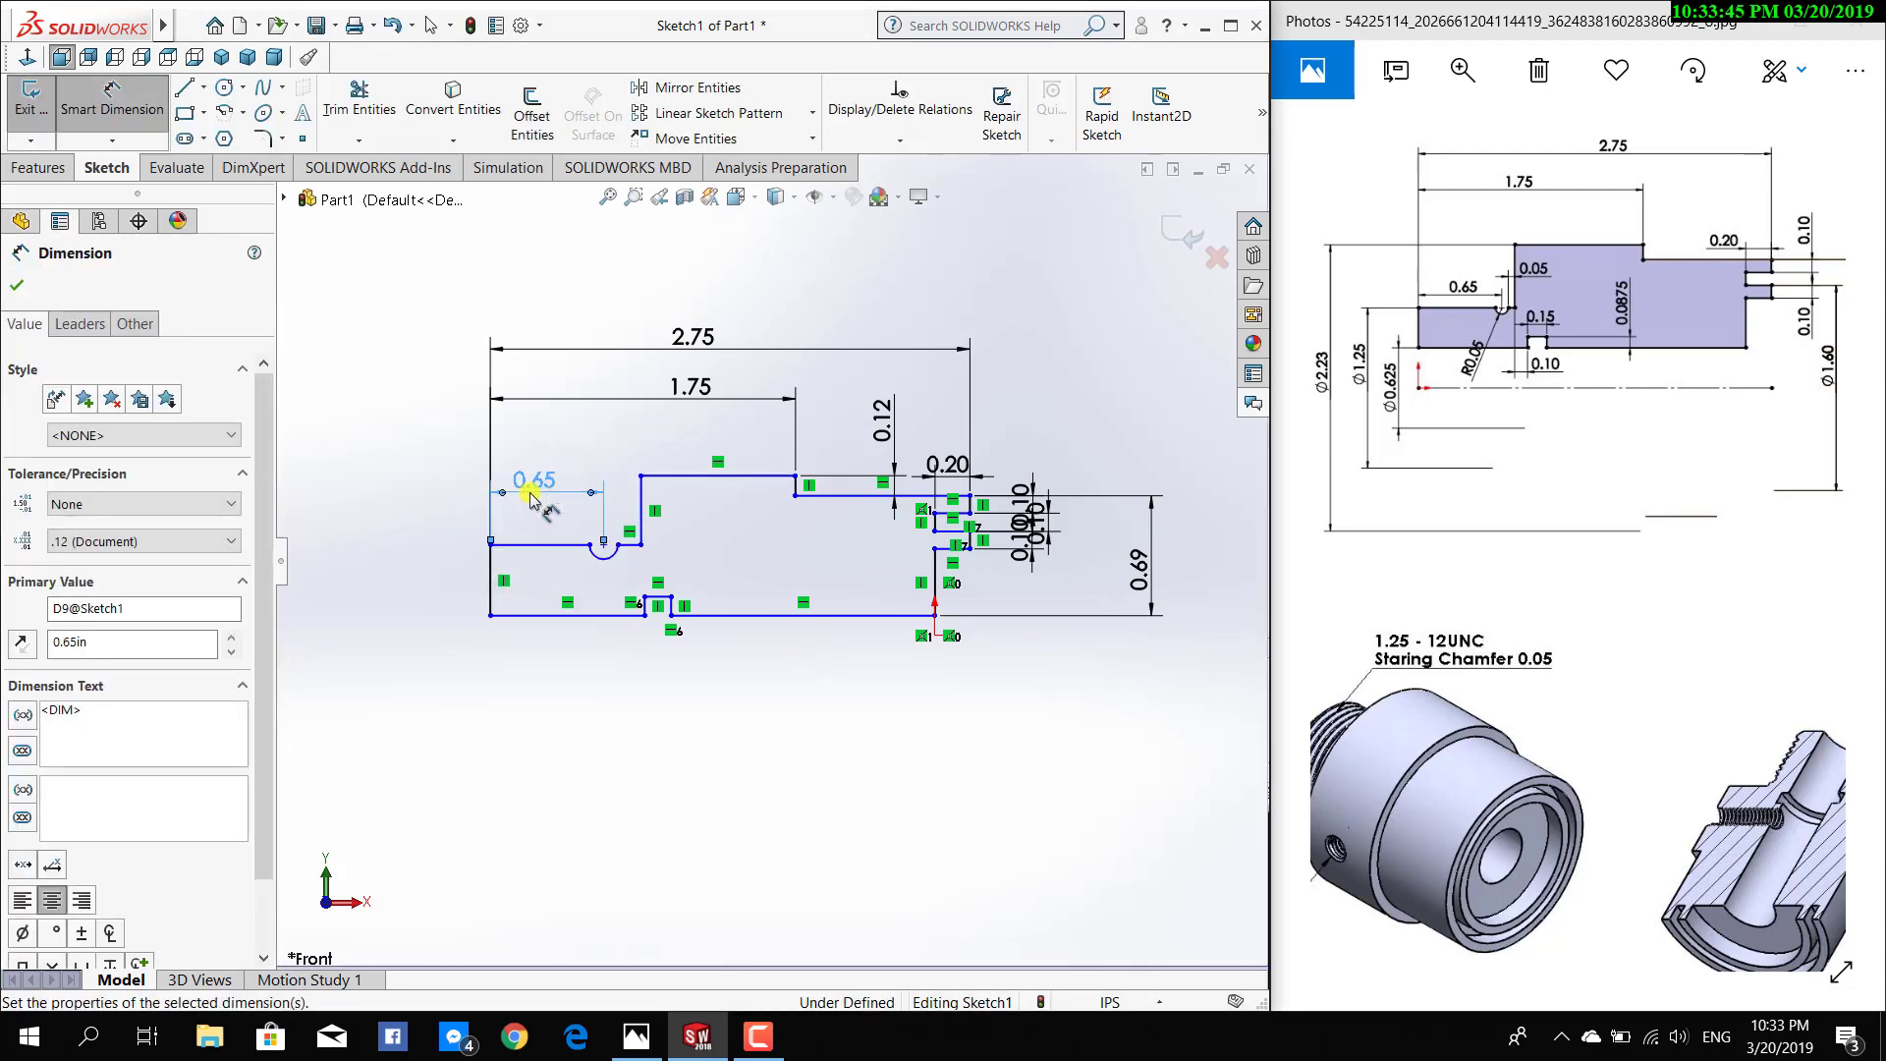
{"action": "key", "text": "Escape"}
{"action": "scroll", "coordinate": [640, 535], "scroll_direction": "down", "scroll_amount": 3}
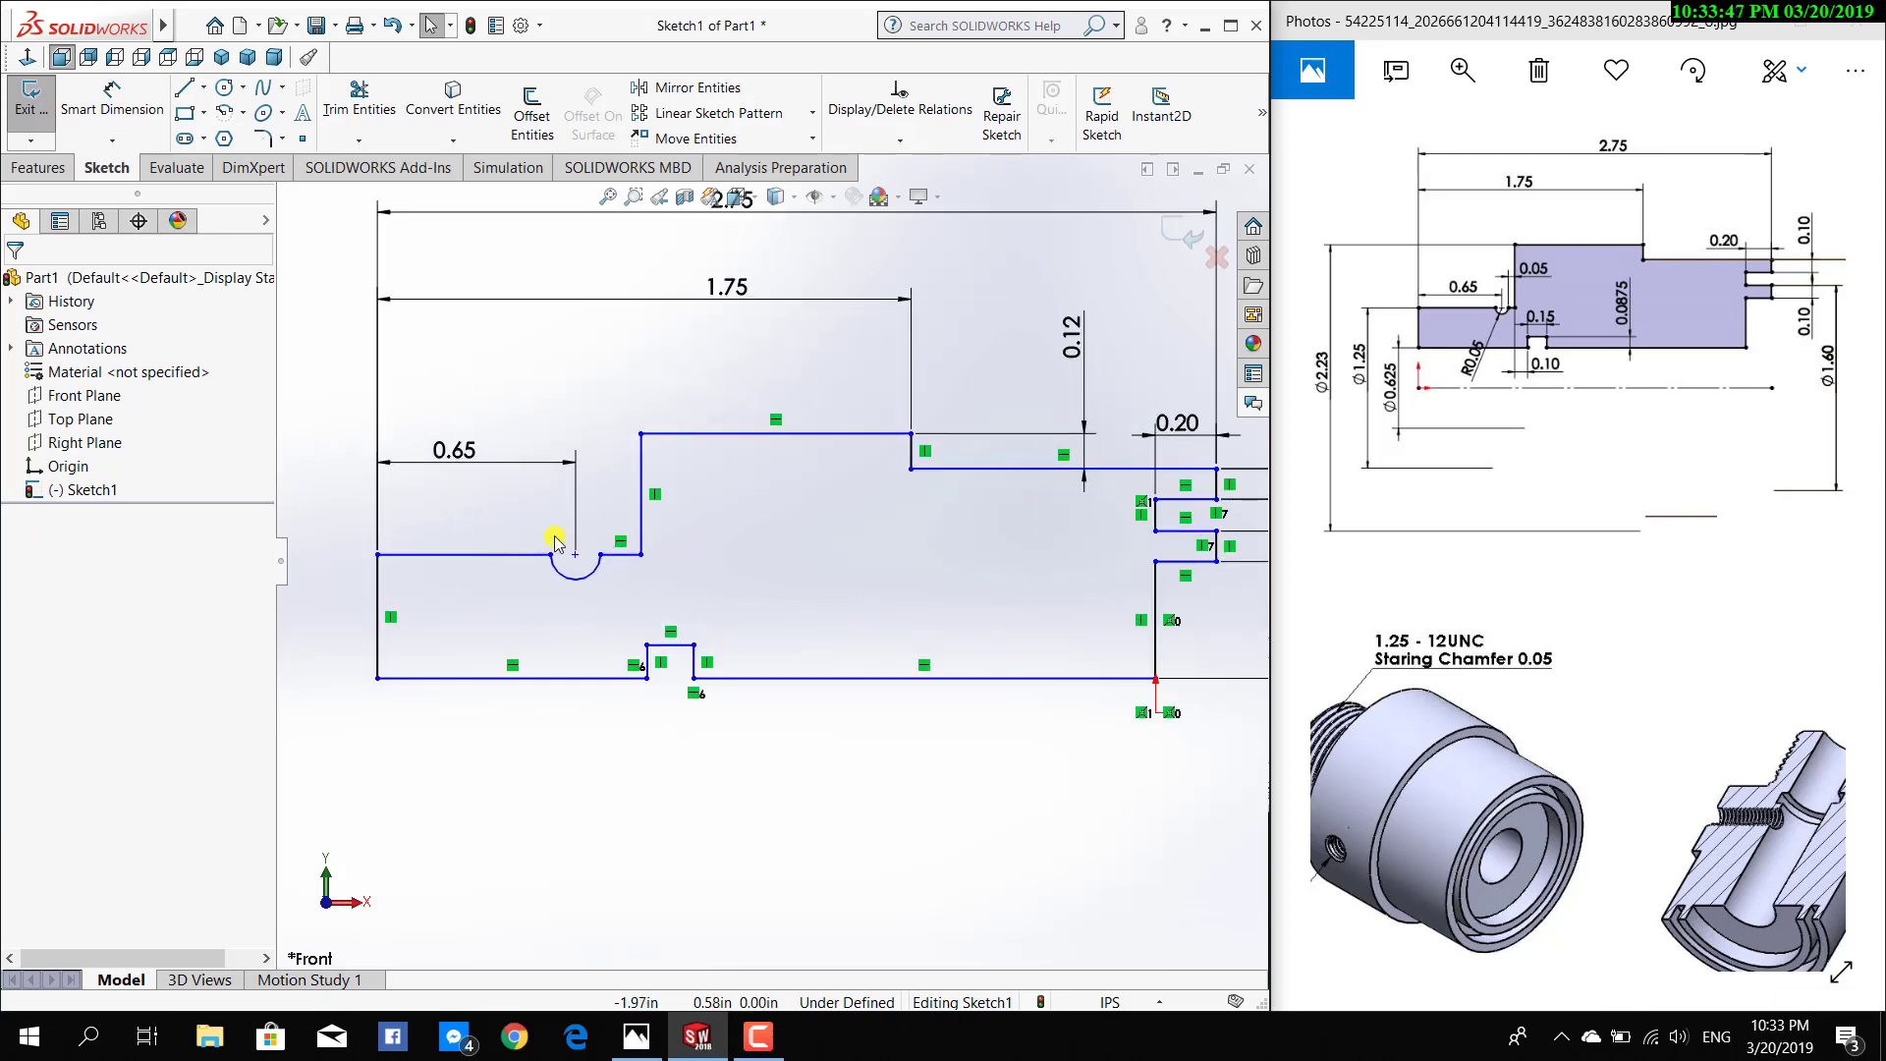
Give the undercut arc a radius of R0.05
{"action": "left_click", "coordinate": [111, 95]}
{"action": "left_click", "coordinate": [597, 574]}
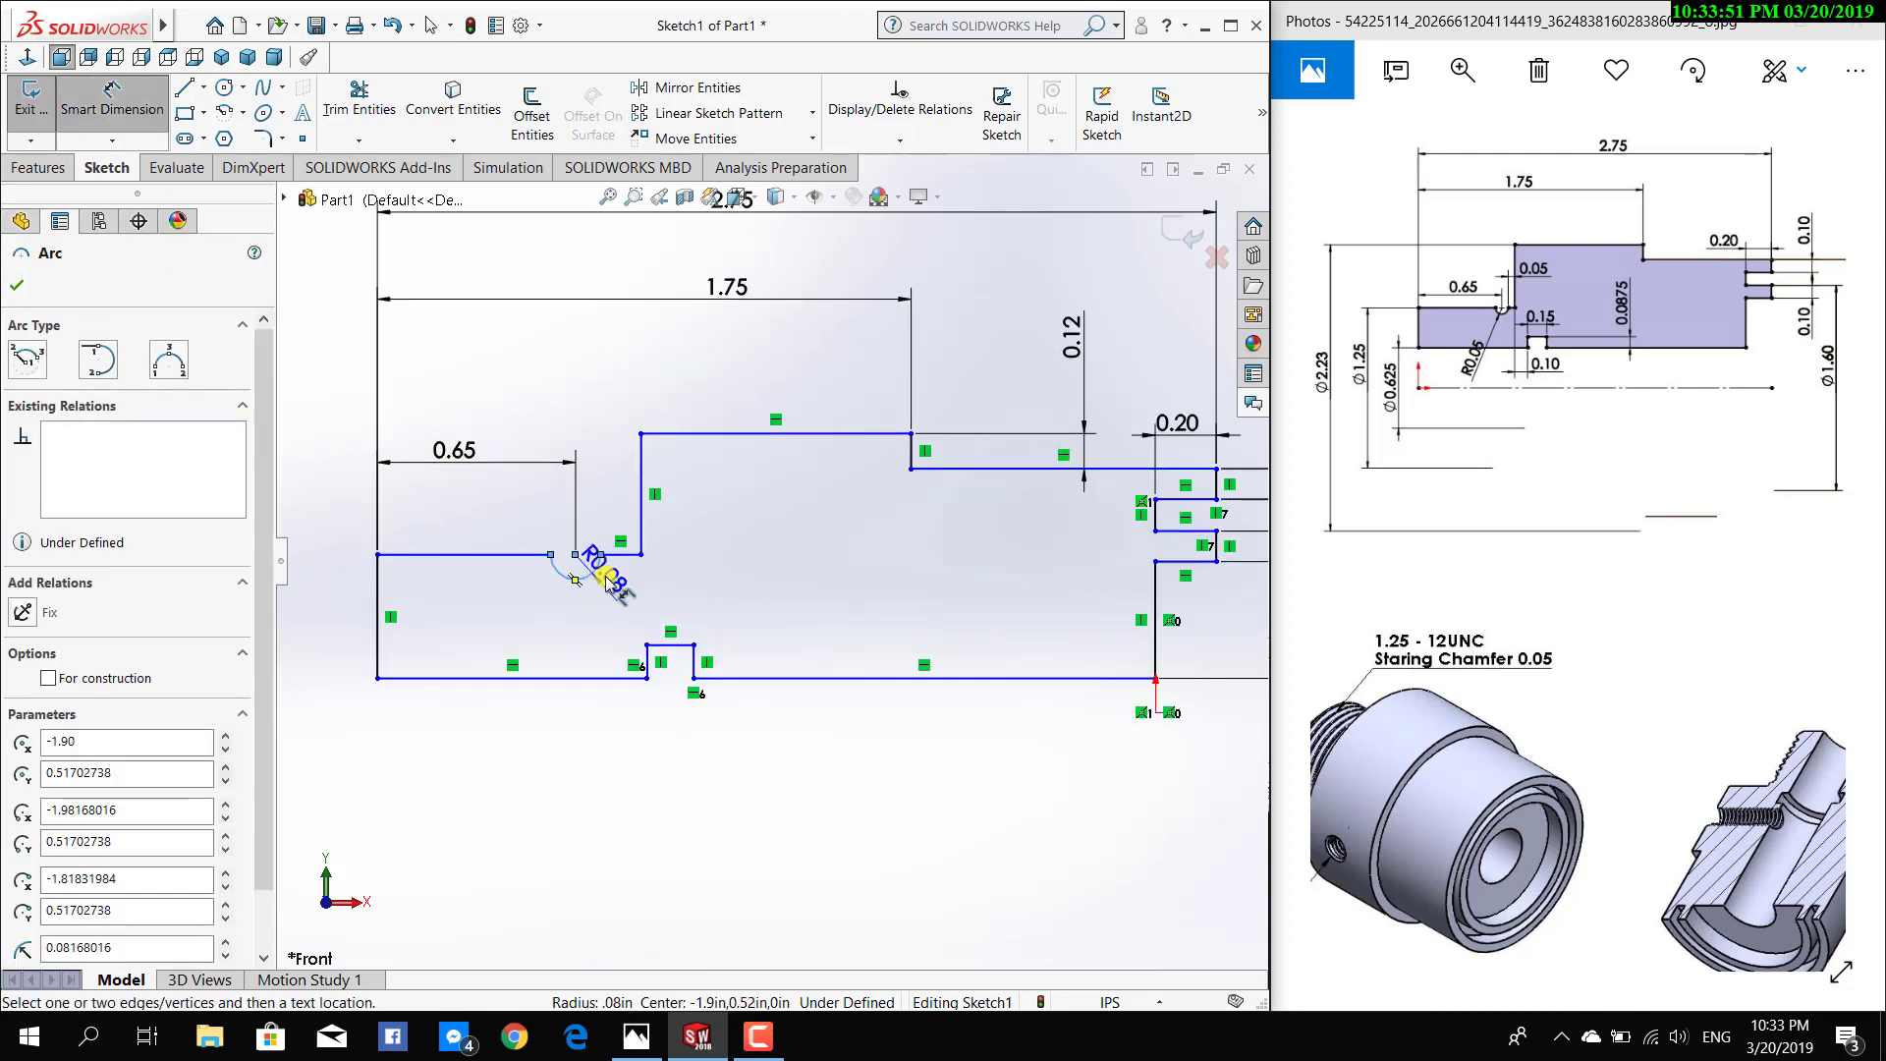
{"action": "left_click", "coordinate": [717, 594]}
{"action": "type", "text": "0.0"}
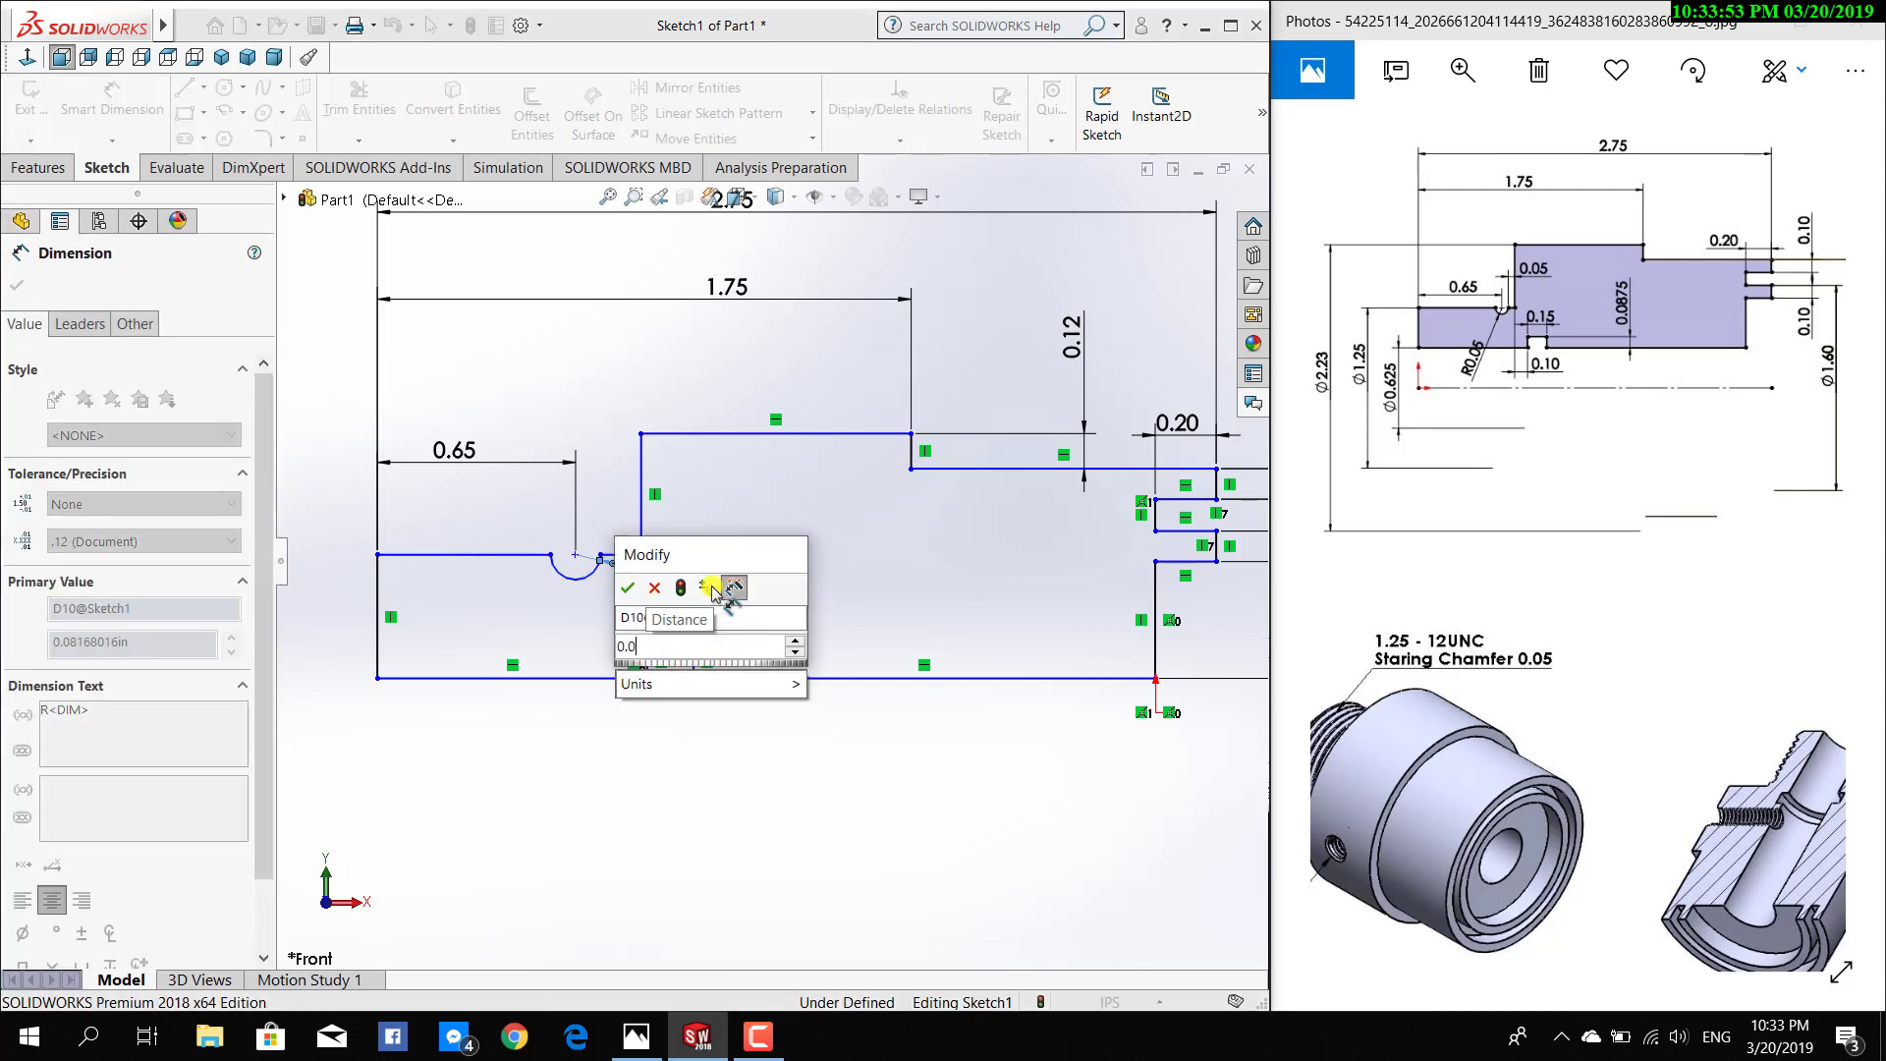
{"action": "type", "text": "5"}
{"action": "key", "text": "Return"}
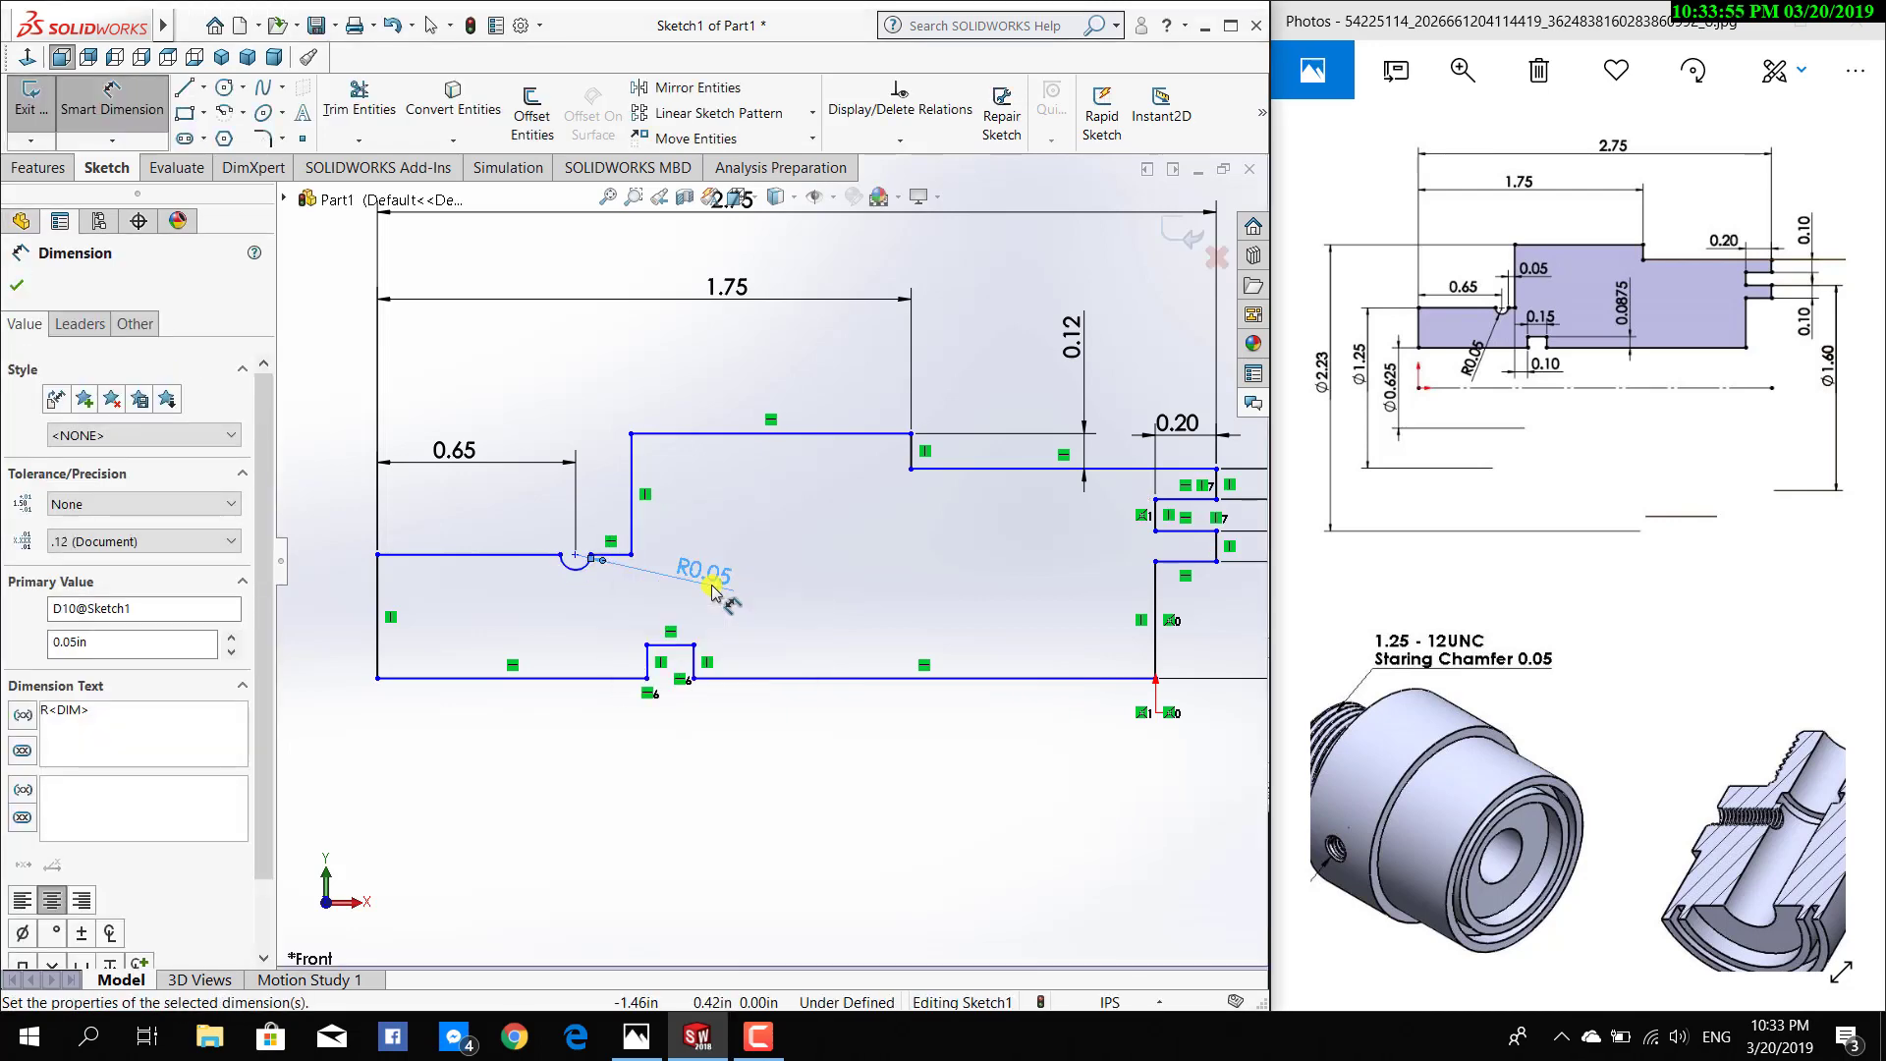
{"action": "key", "text": "Escape"}
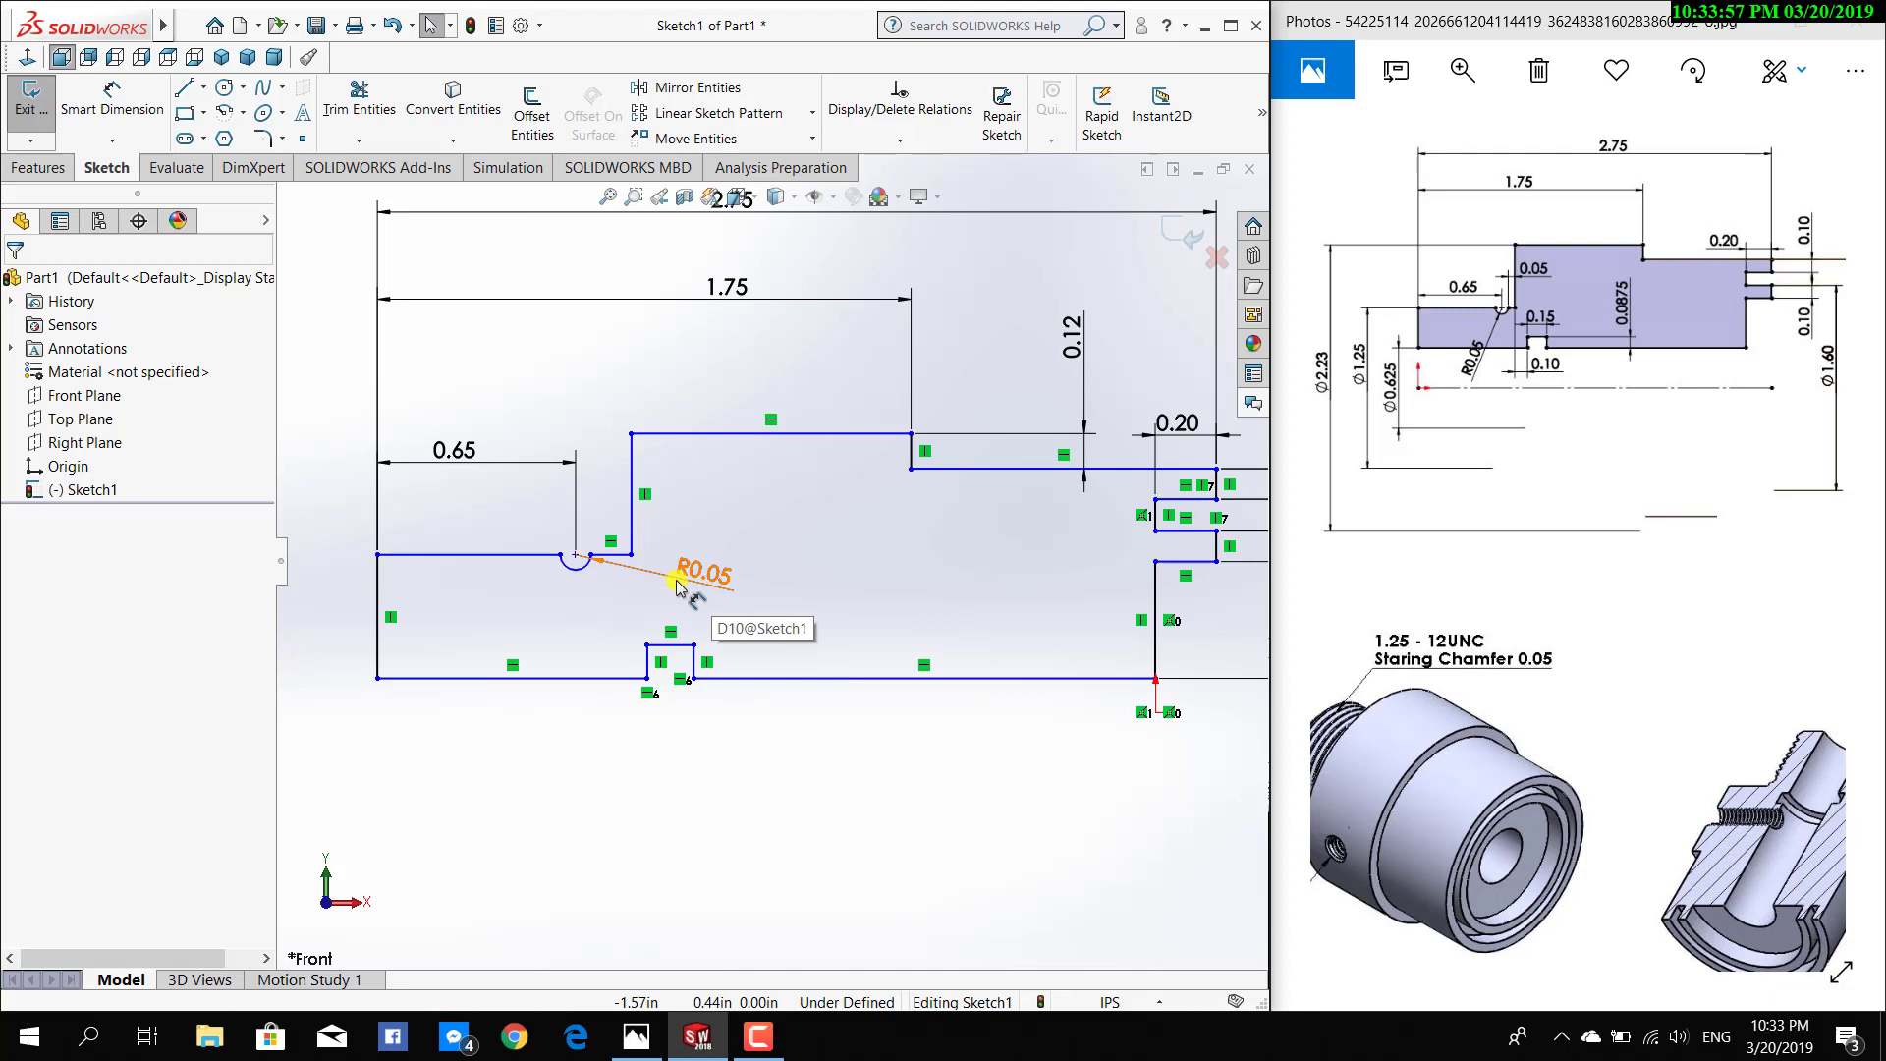
Dimension the short line beside the arc as 0.05 in
{"action": "left_click", "coordinate": [112, 99]}
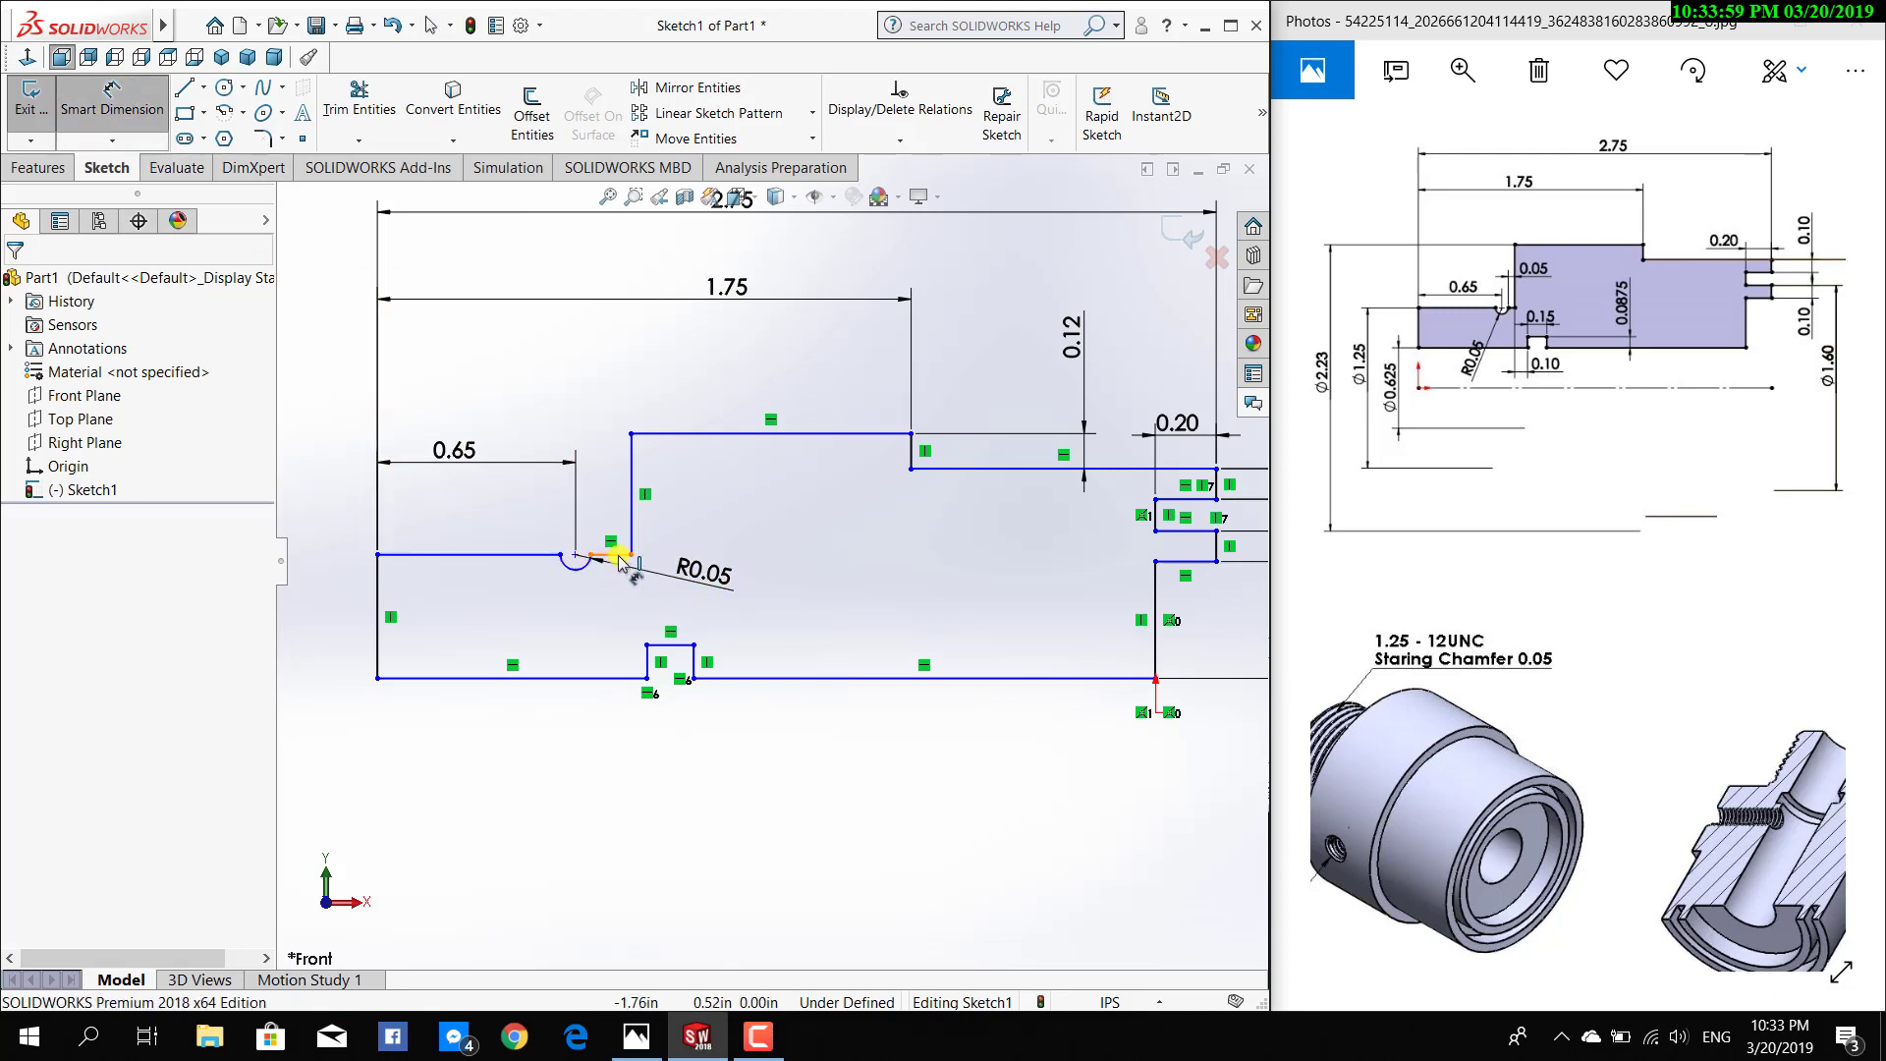
{"action": "left_click", "coordinate": [619, 557]}
{"action": "left_click", "coordinate": [611, 417]}
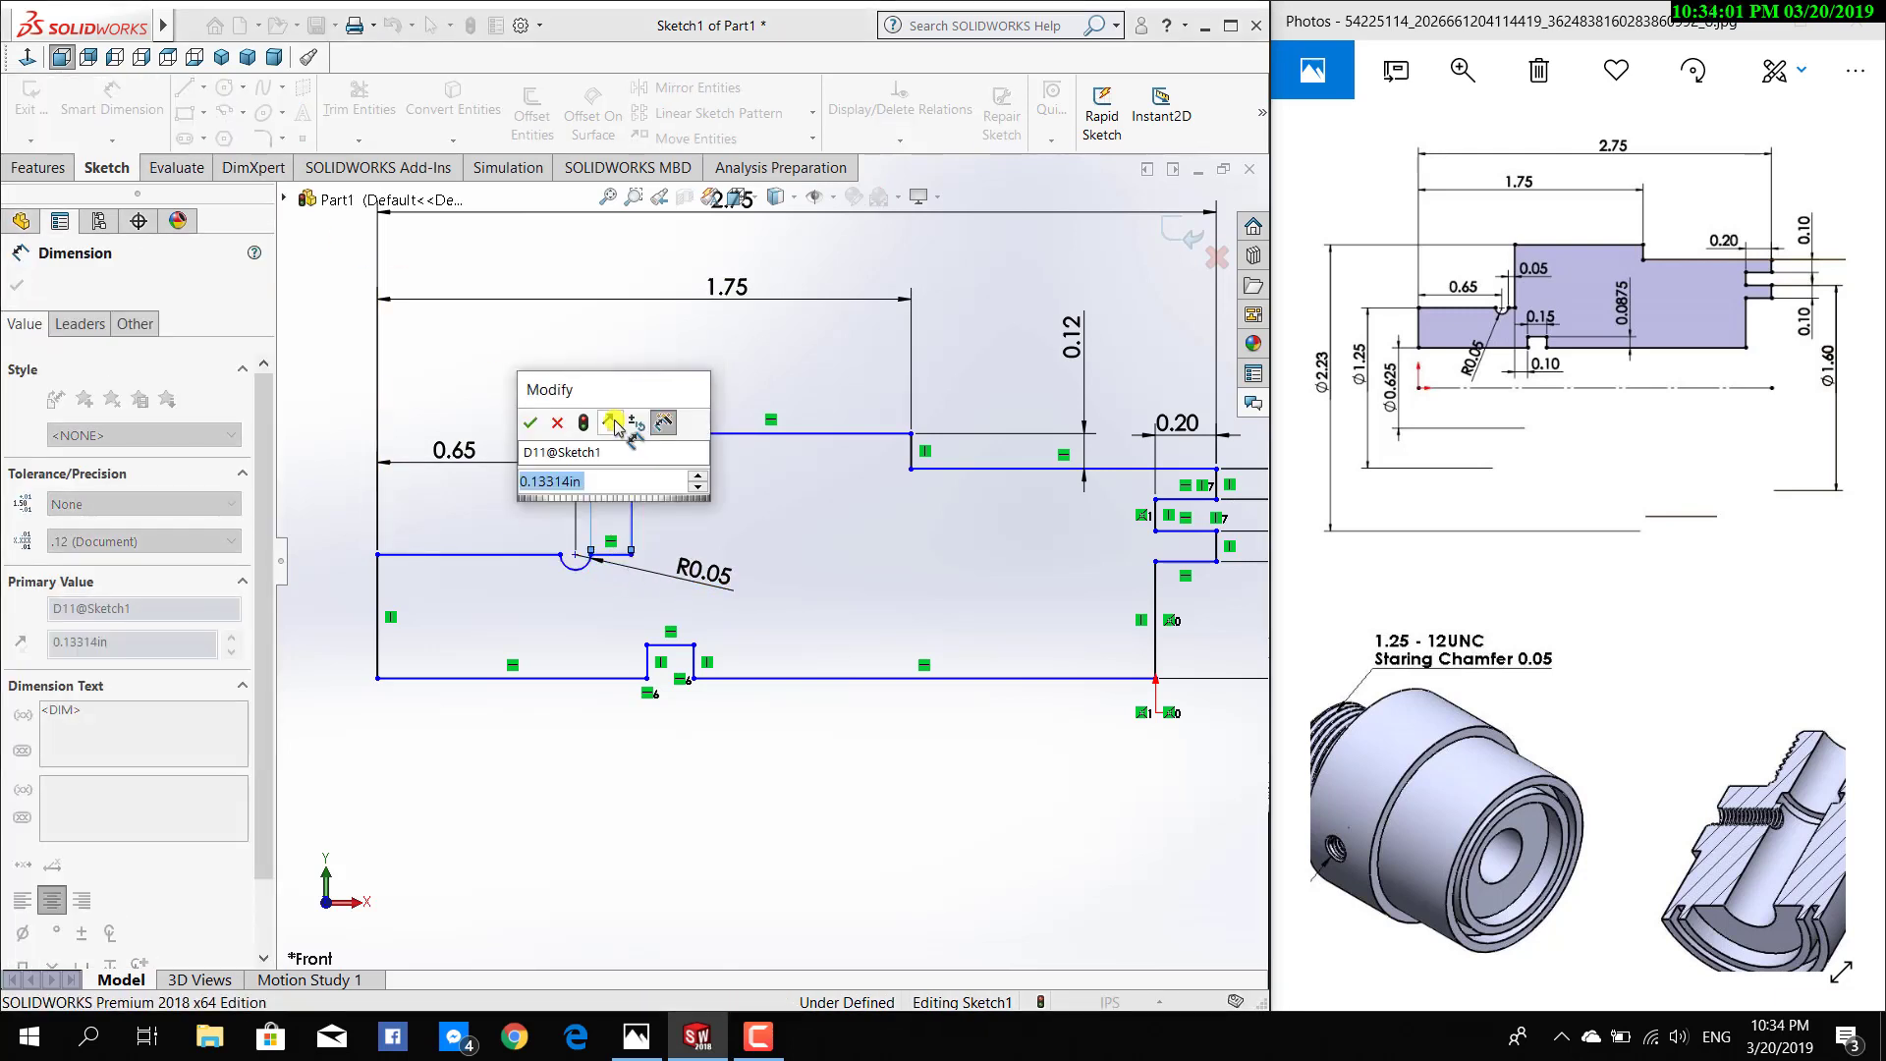
{"action": "left_click", "coordinate": [613, 425]}
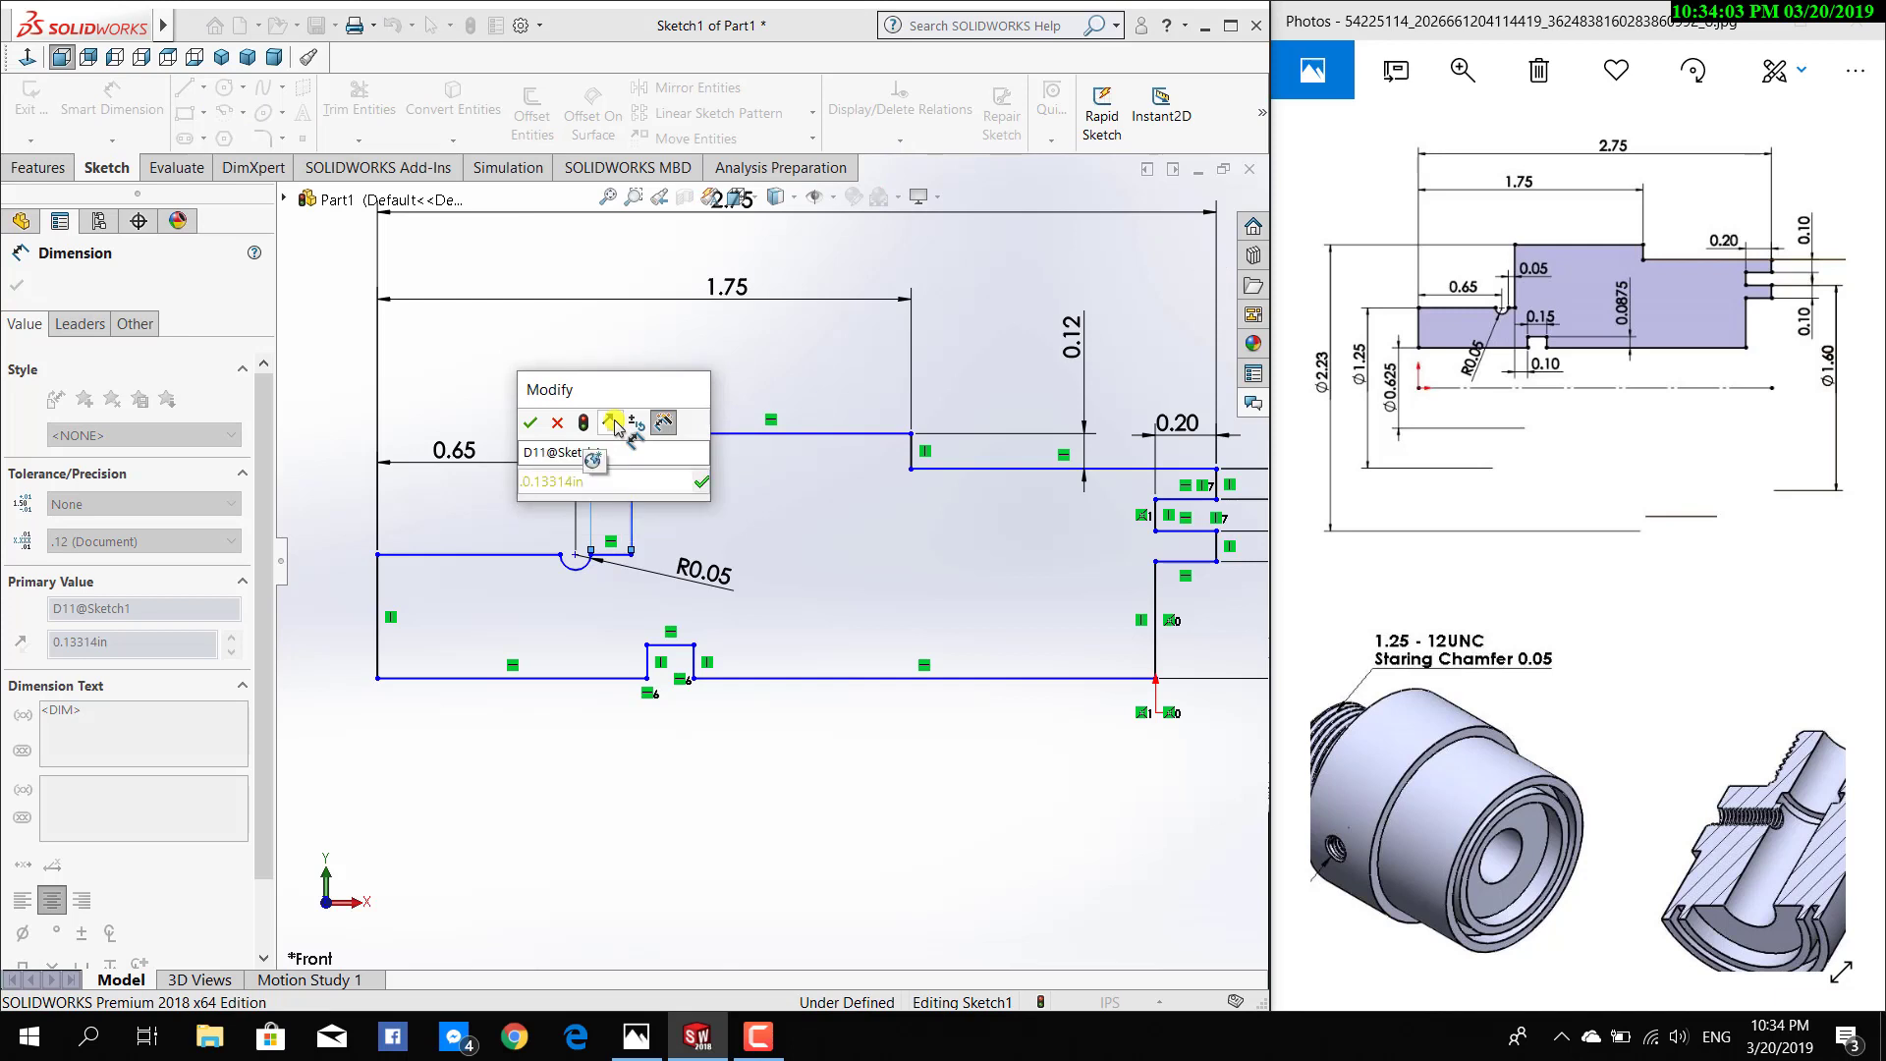
{"action": "left_click", "coordinate": [614, 425]}
{"action": "type", "text": "0.05"}
{"action": "key", "text": "Return"}
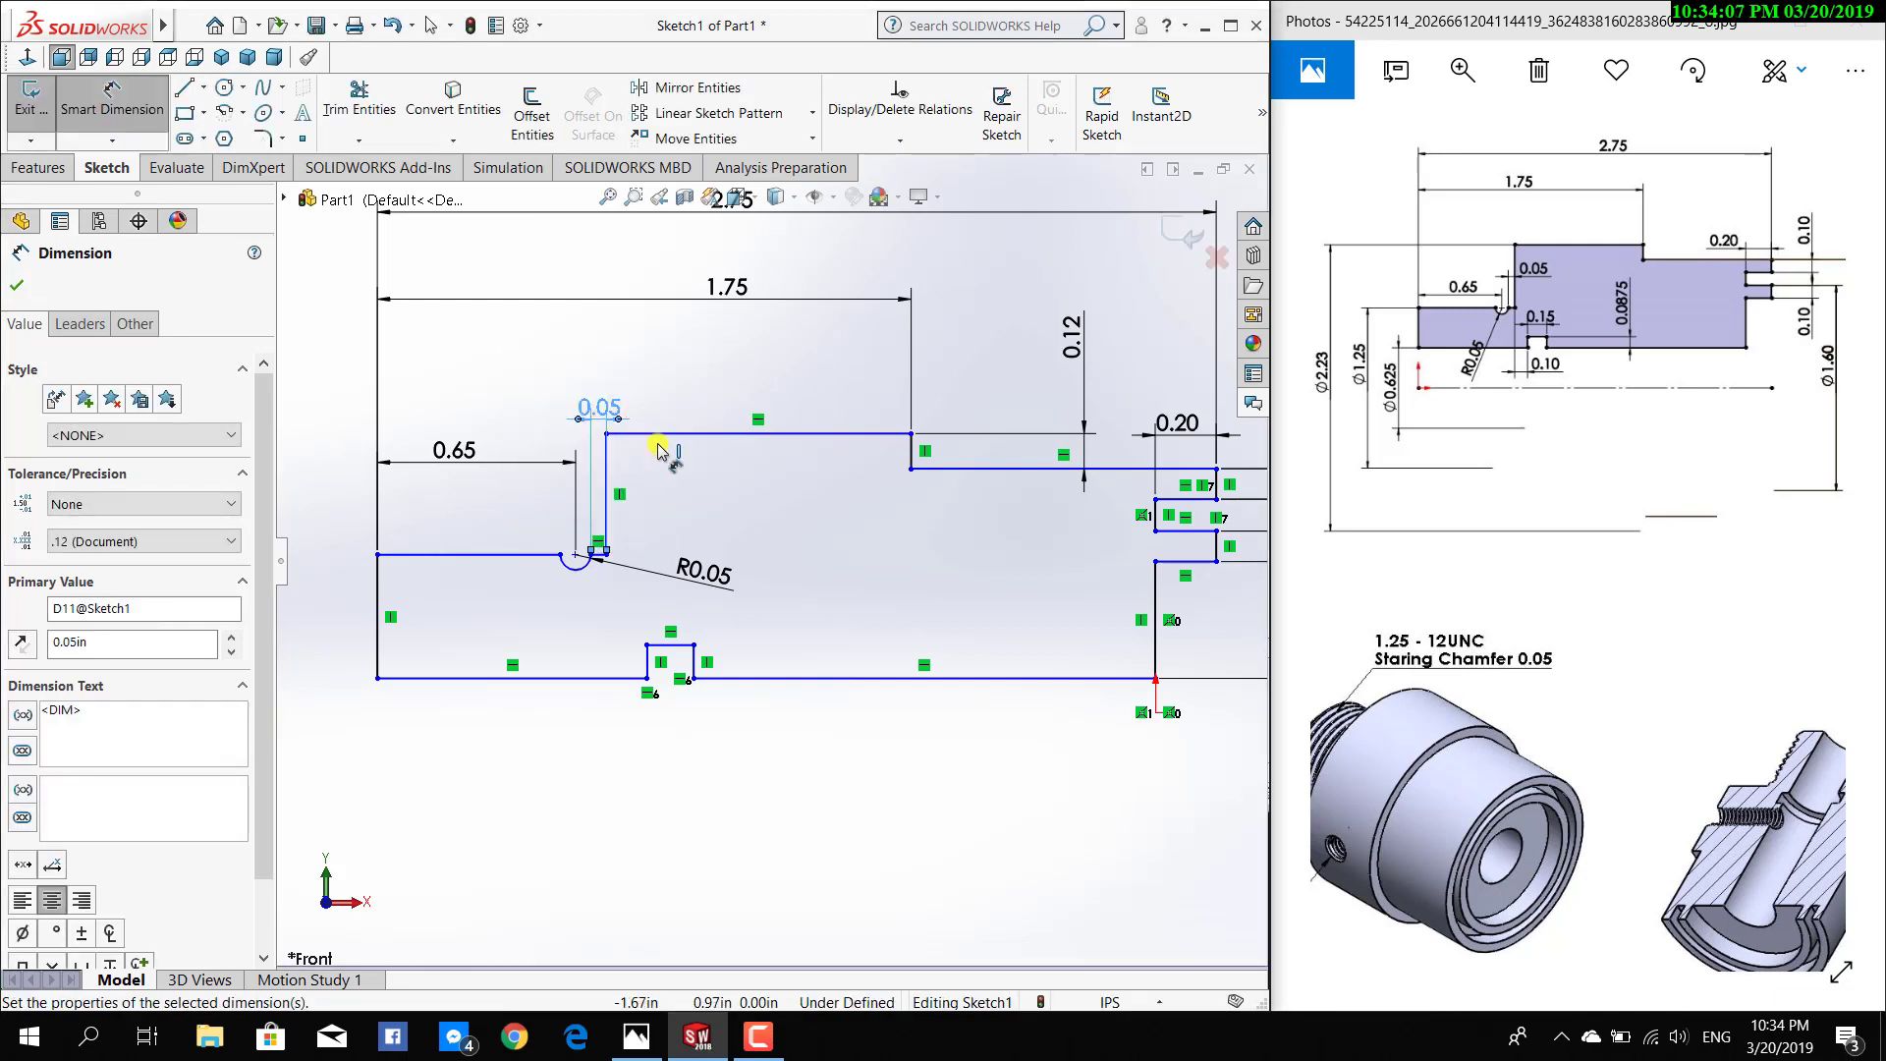
{"action": "key", "text": "Escape"}
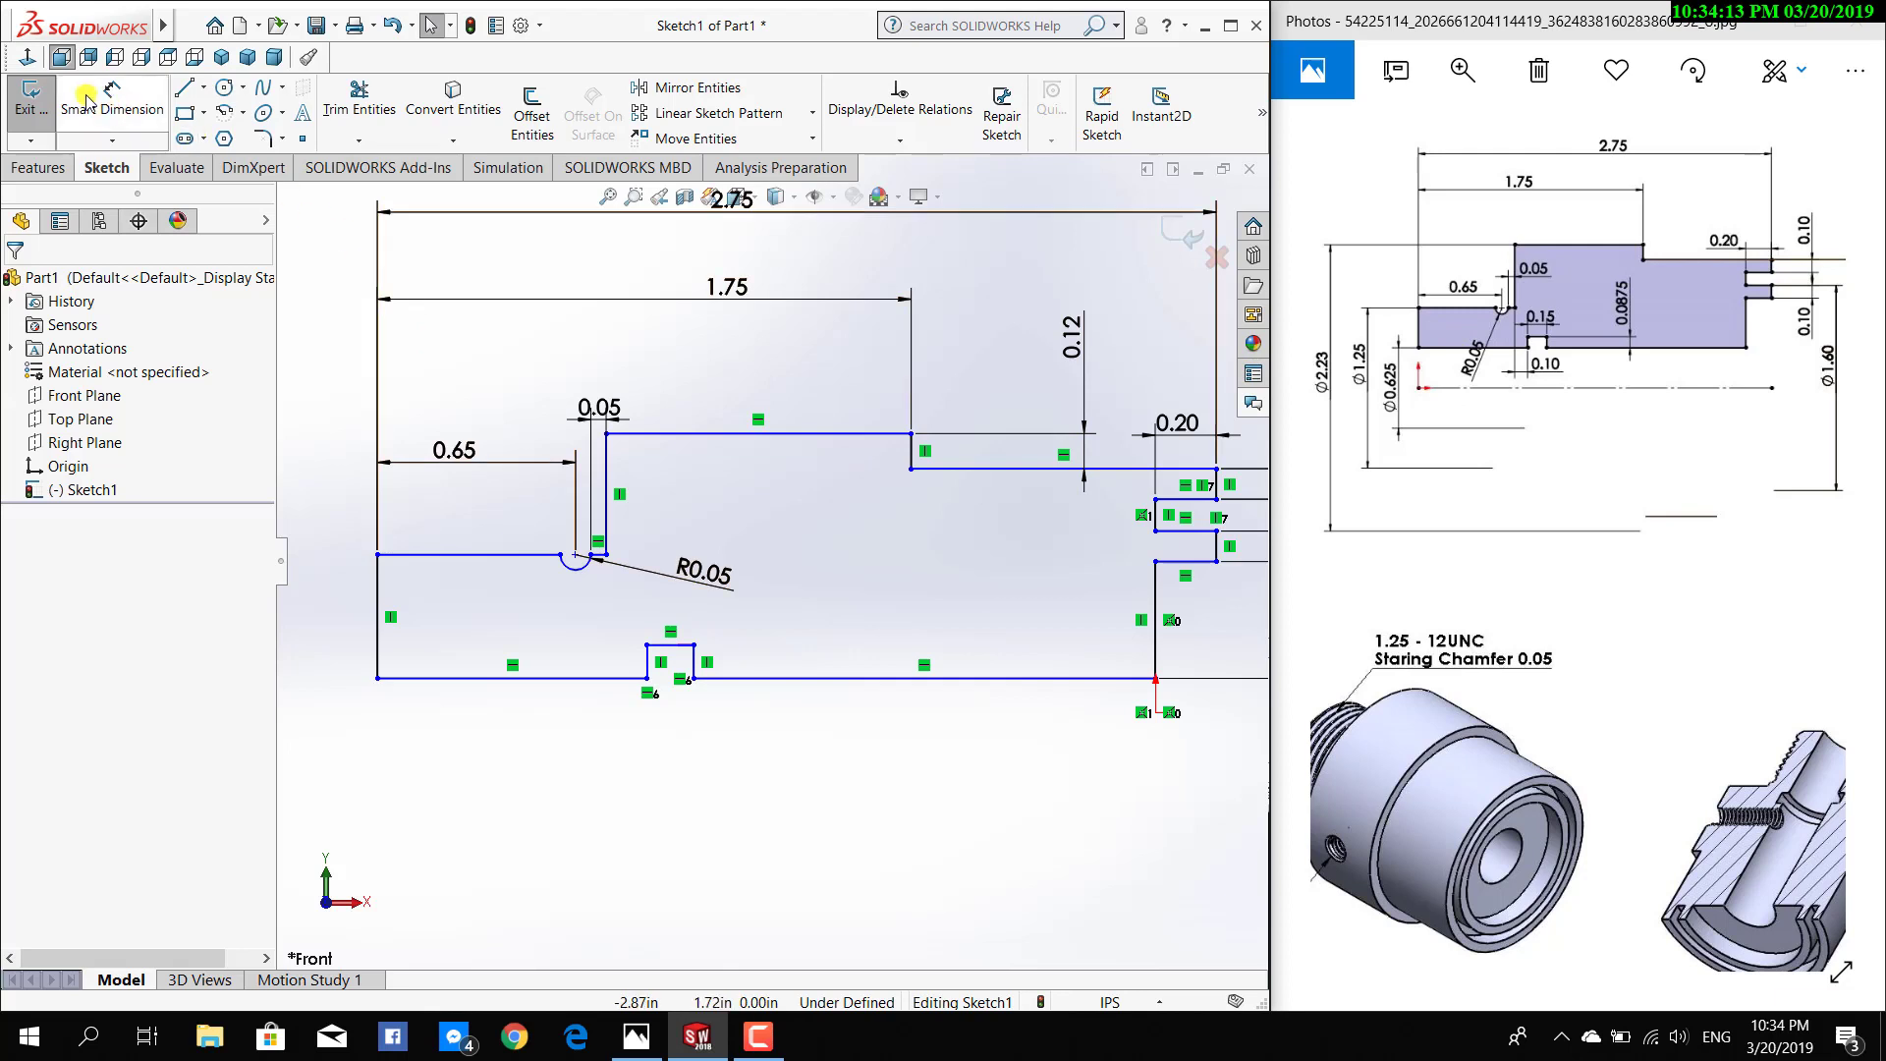
Dimension the bottom groove width as 0.15 in
{"action": "key", "text": "d"}
{"action": "left_click", "coordinate": [678, 647]}
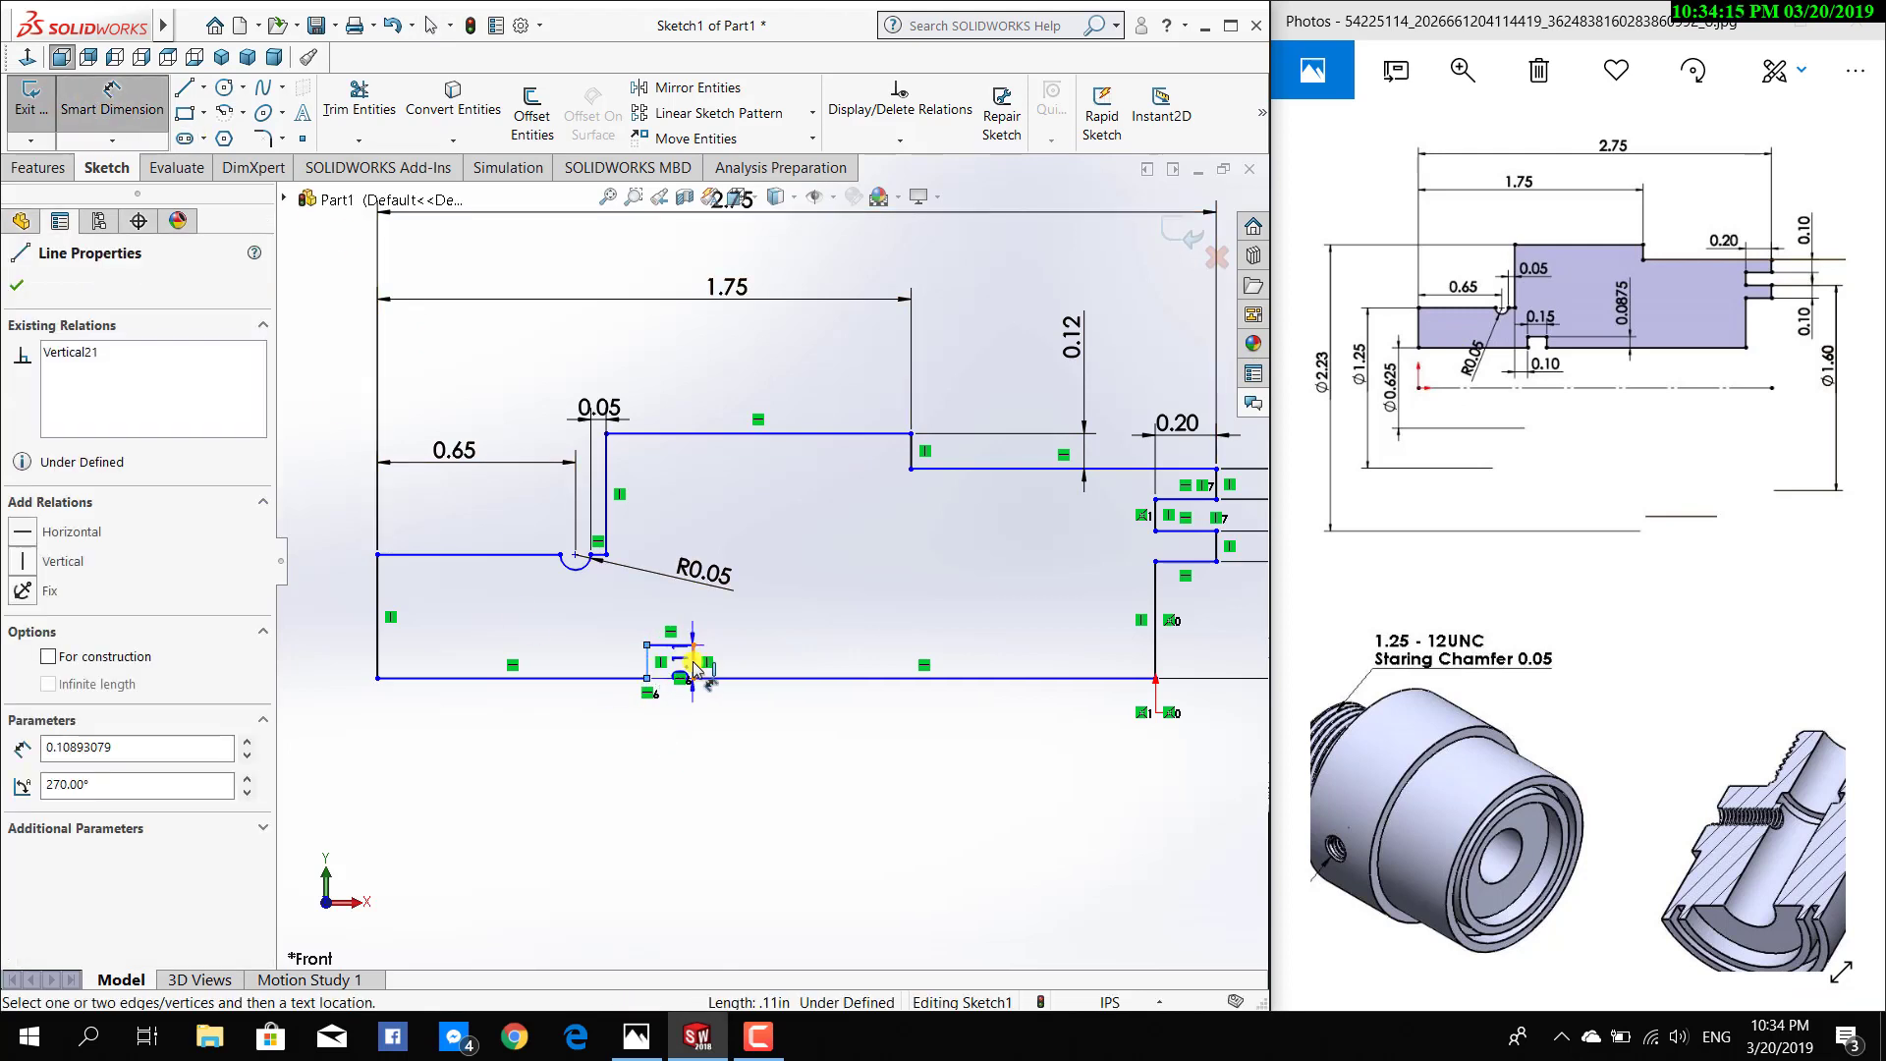
{"action": "left_click", "coordinate": [654, 774]}
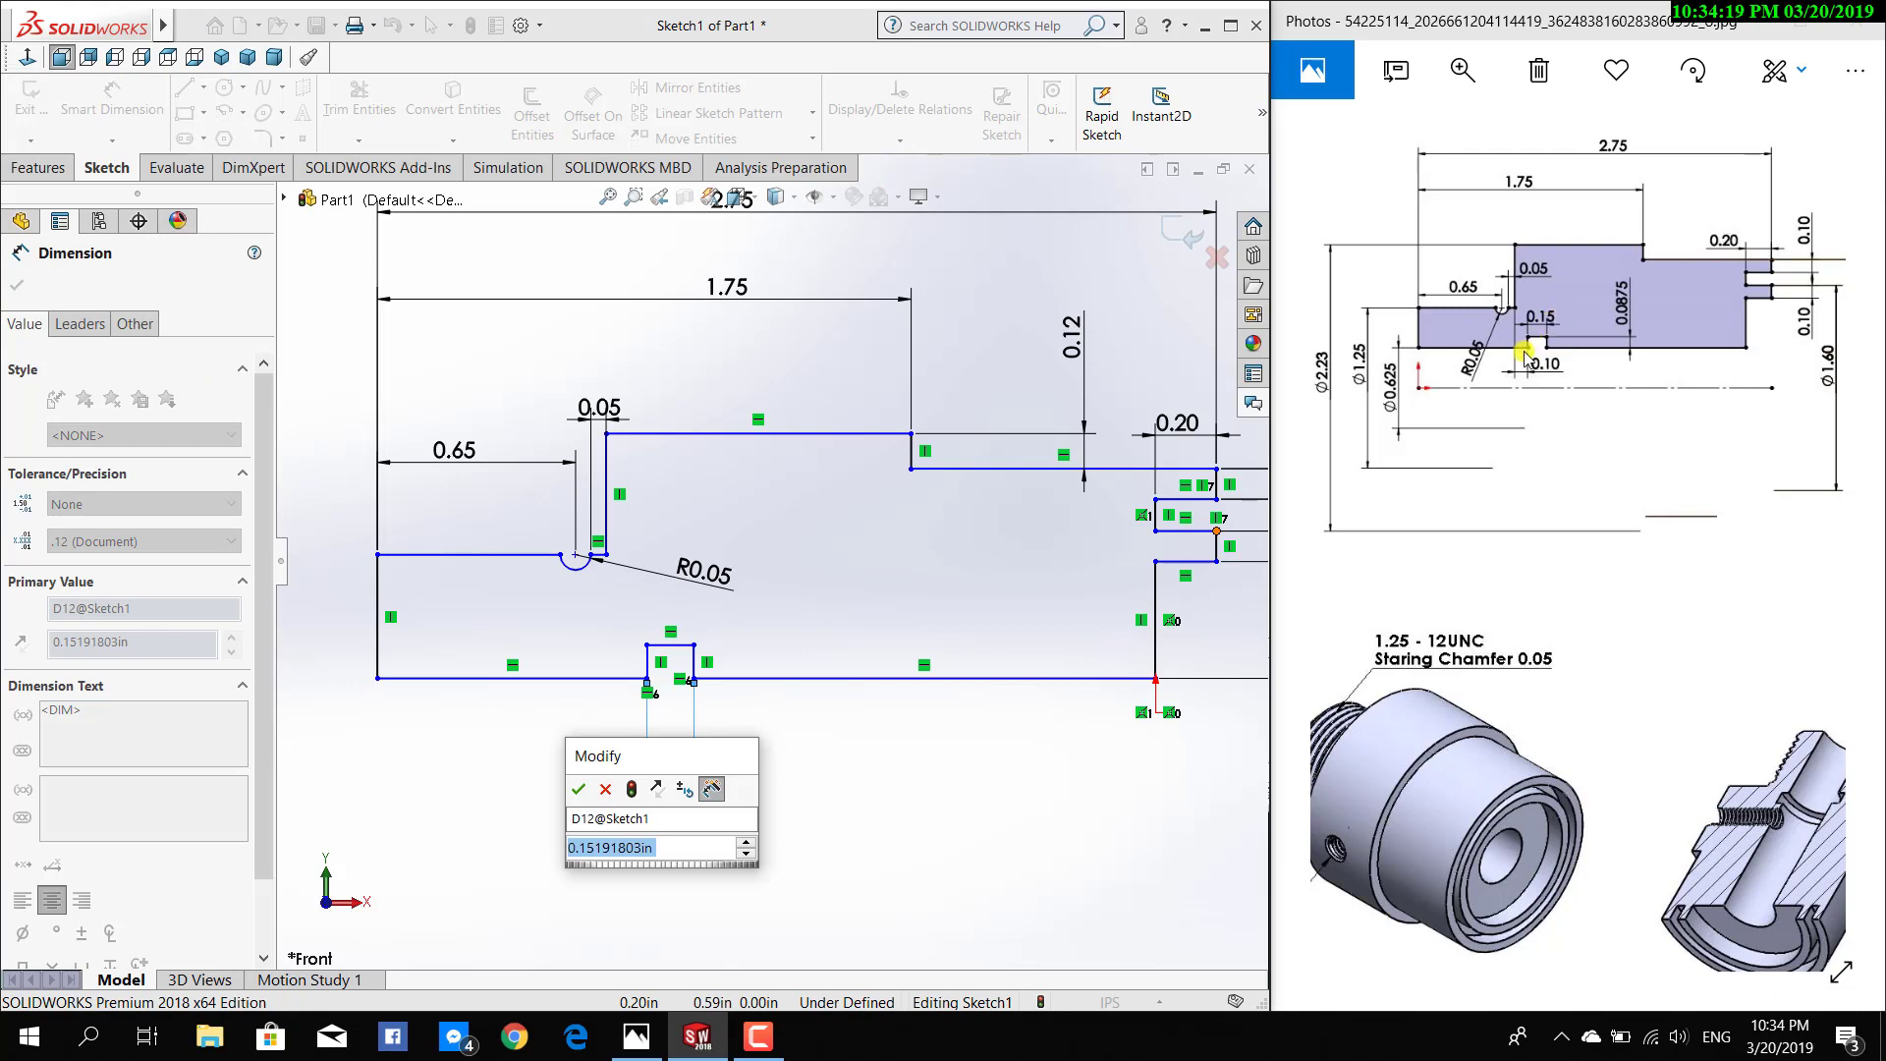
{"action": "type", "text": "0.15"}
{"action": "key", "text": "Return"}
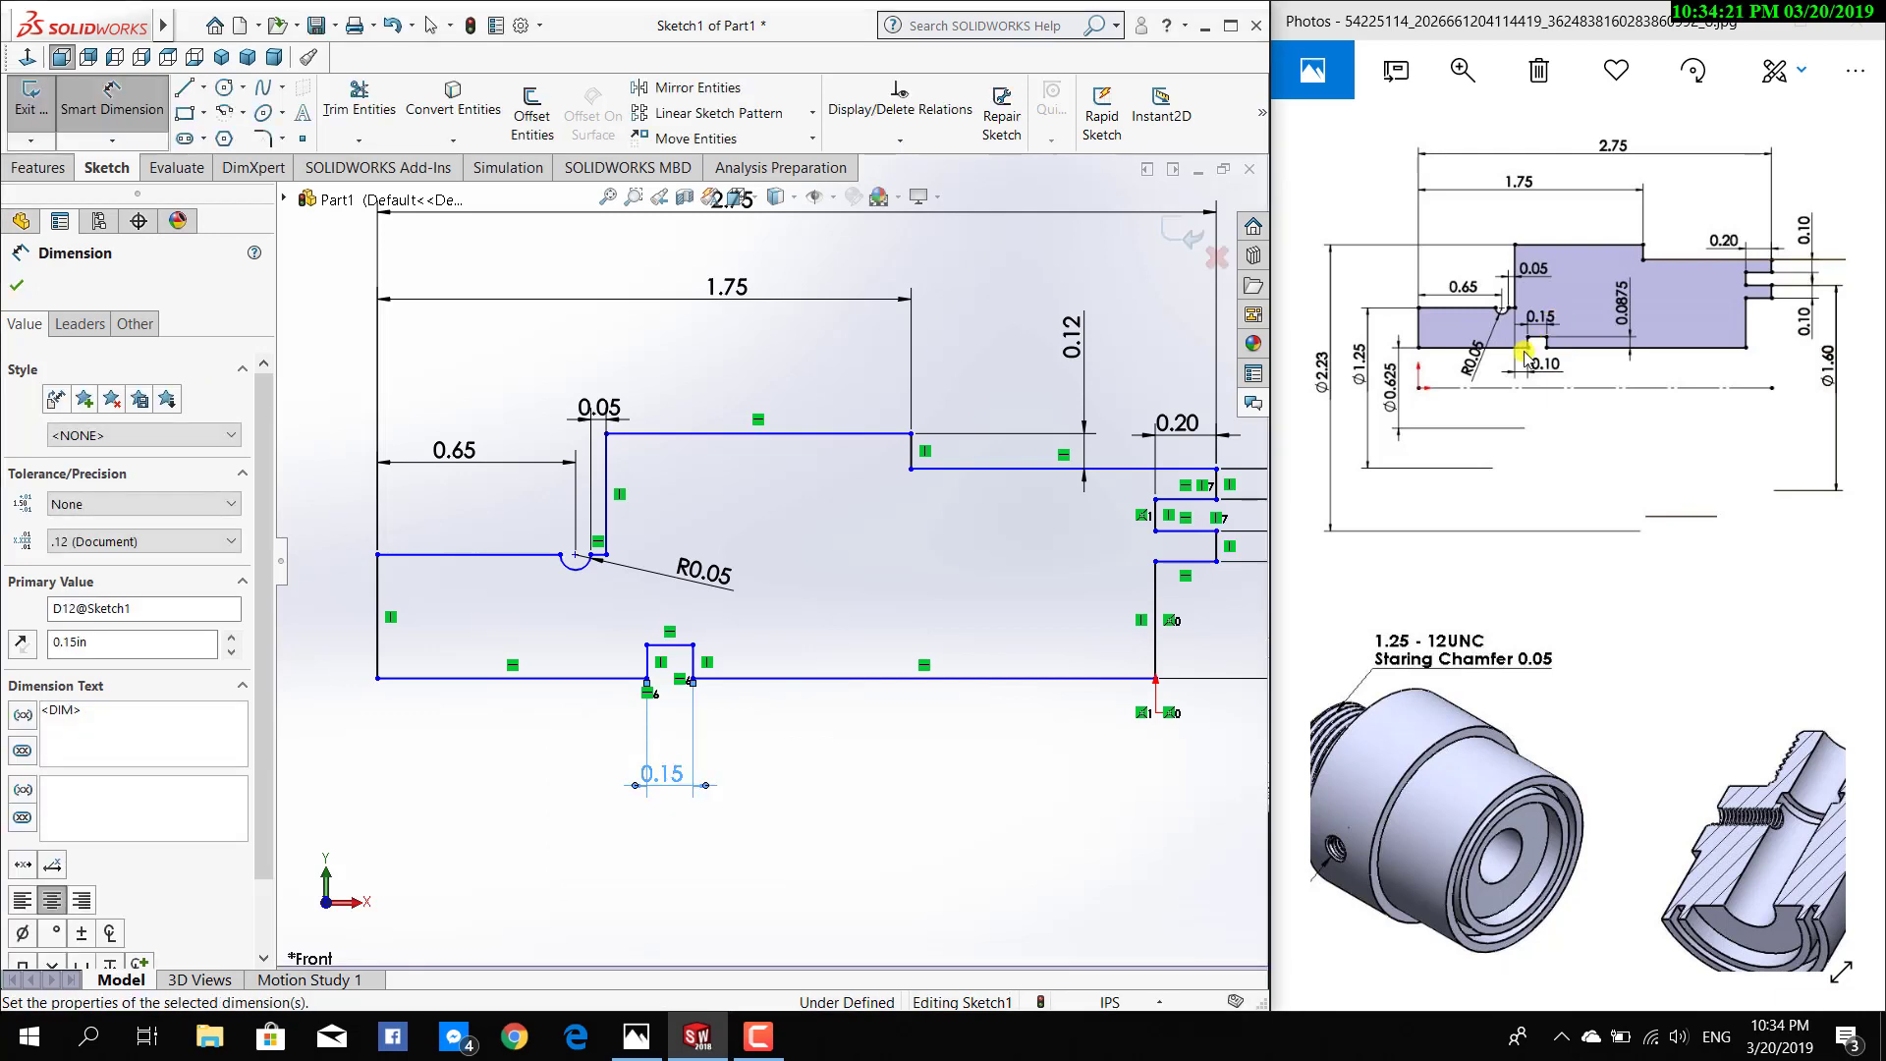
{"action": "key", "text": "Escape"}
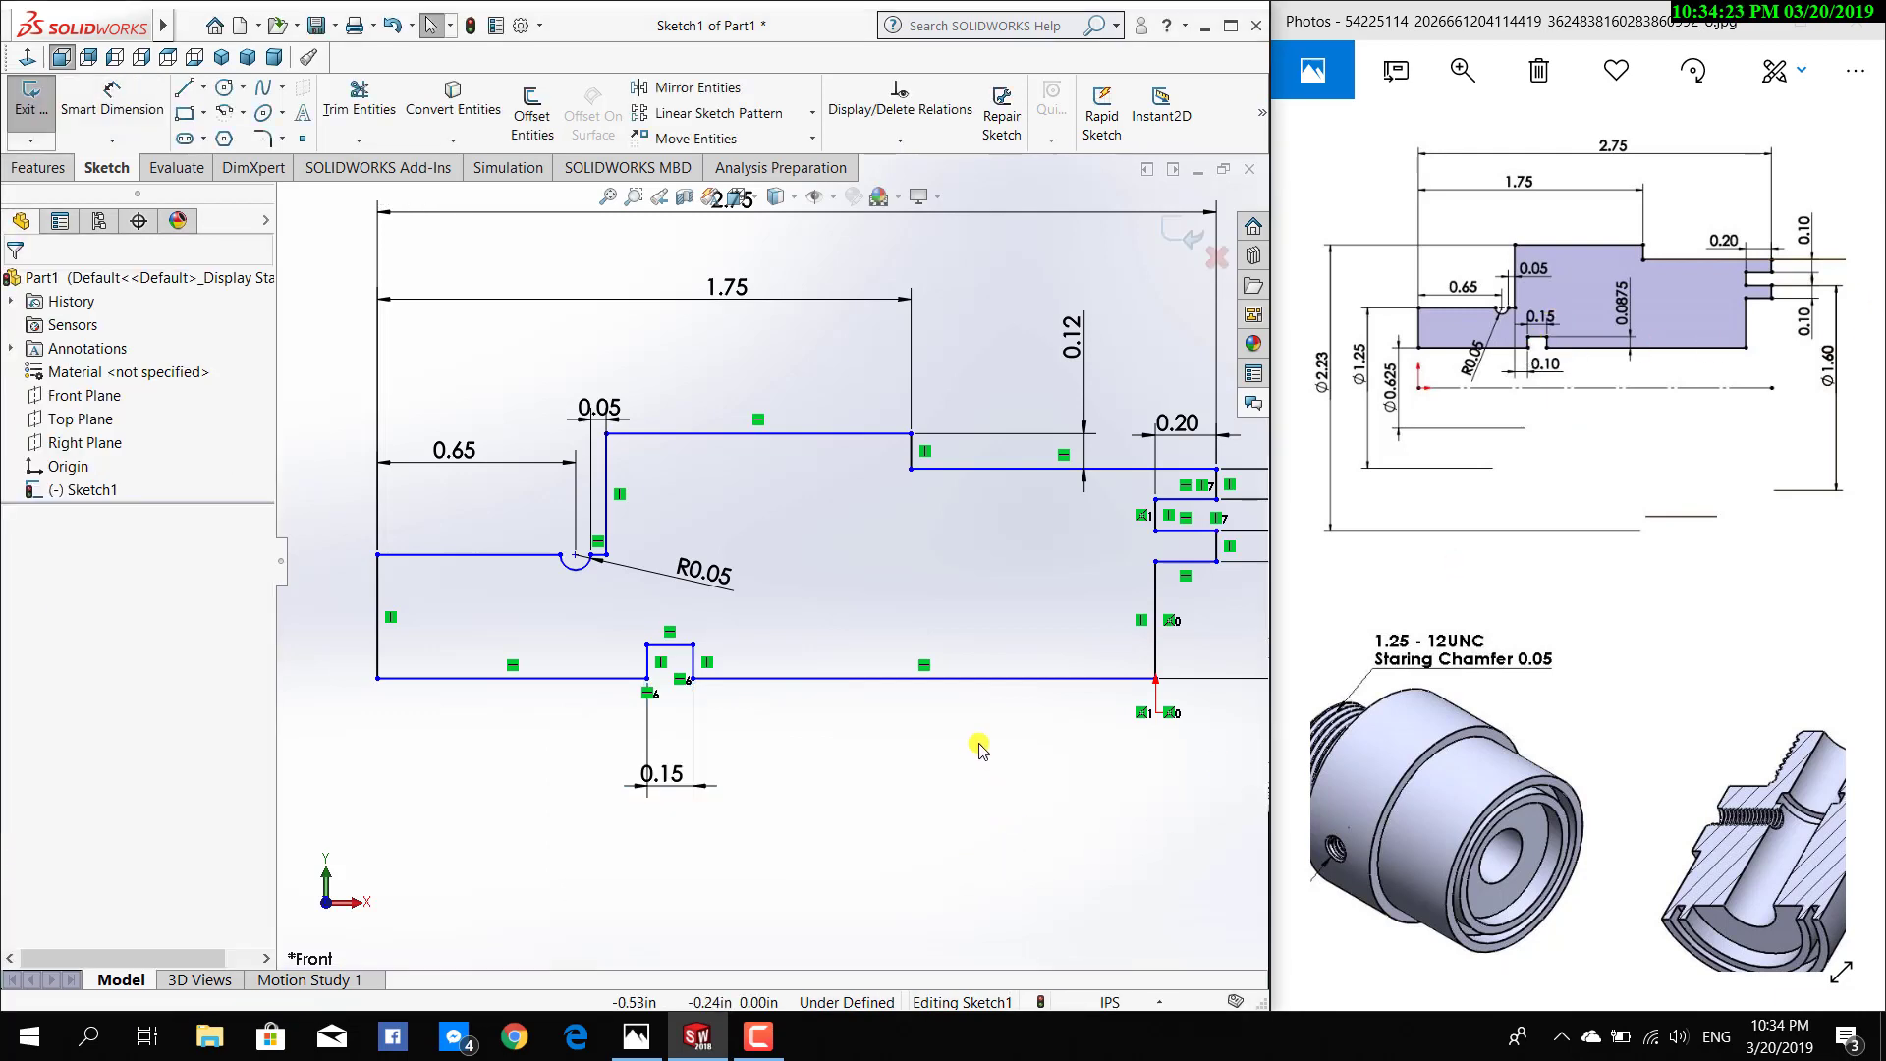
Set the groove's offset from the undercut step to 0.10 in
{"action": "left_click", "coordinate": [112, 99]}
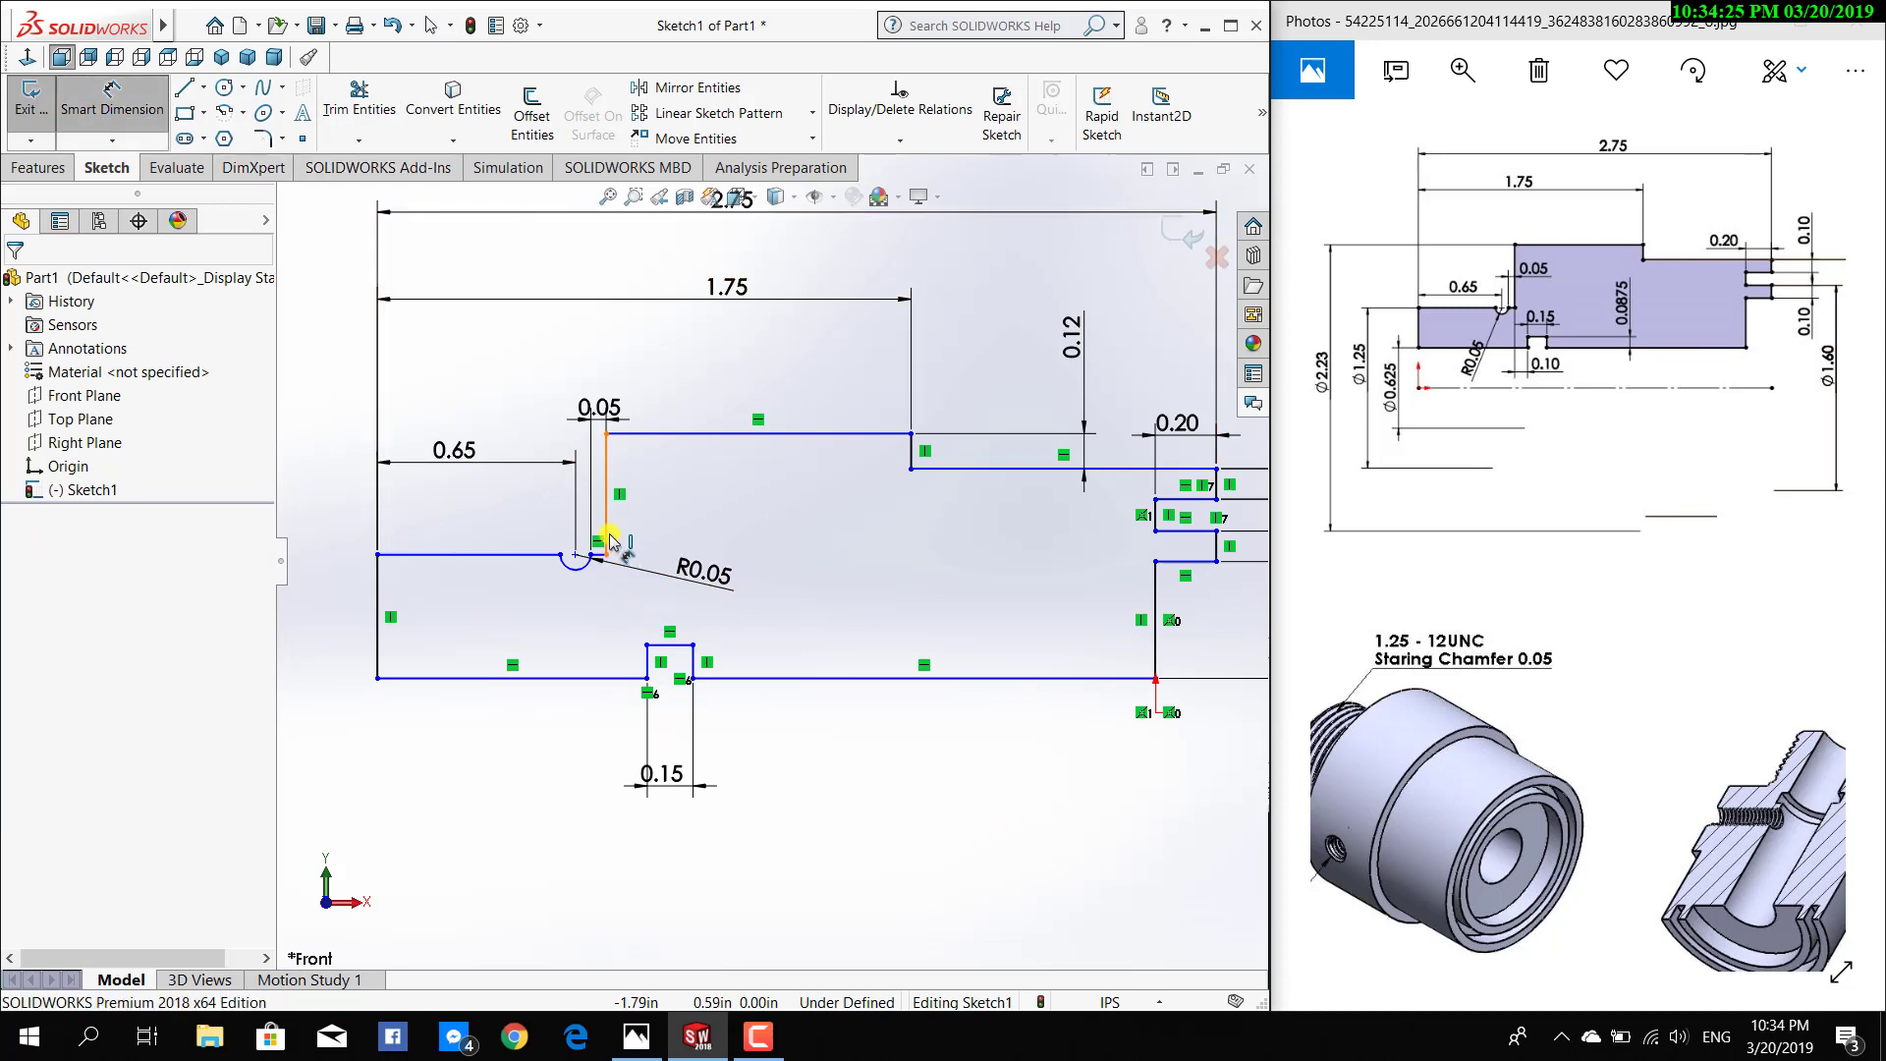
{"action": "left_click", "coordinate": [605, 496]}
{"action": "left_click", "coordinate": [647, 660]}
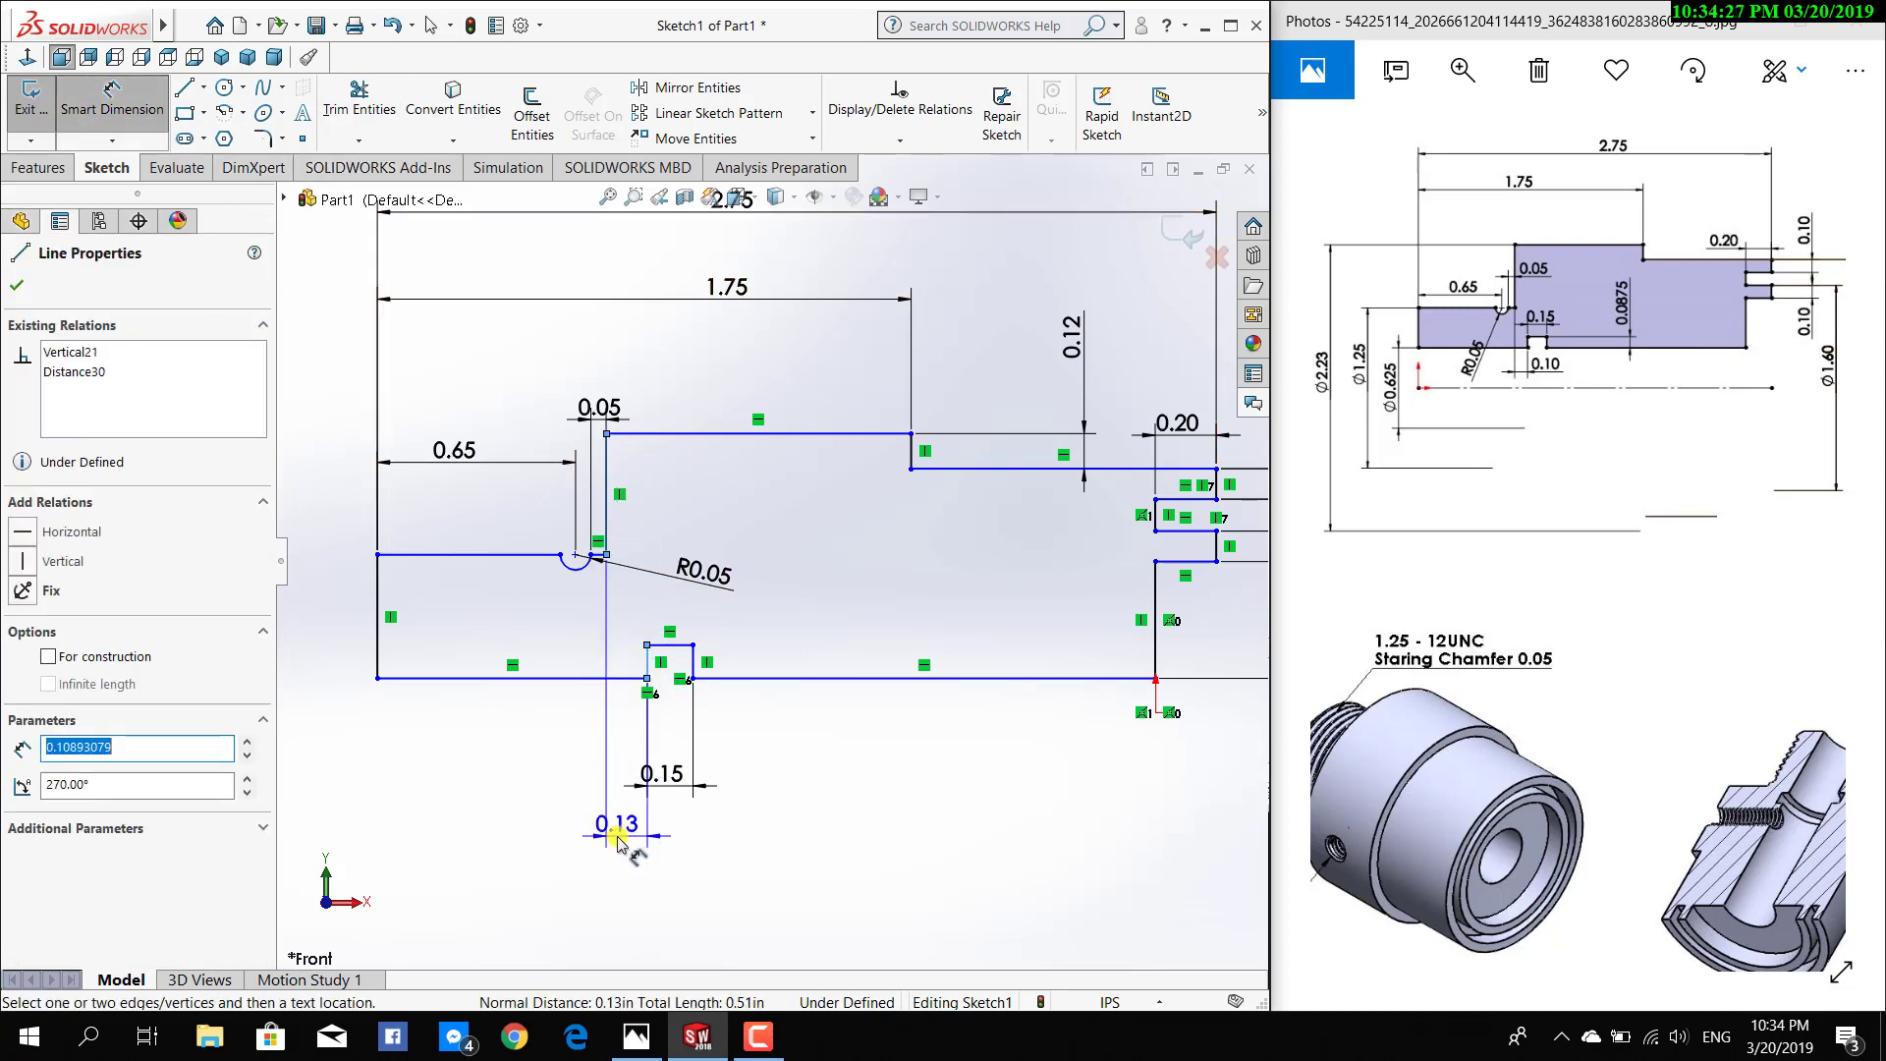
{"action": "left_click", "coordinate": [628, 825]}
{"action": "type", "text": "0.1"}
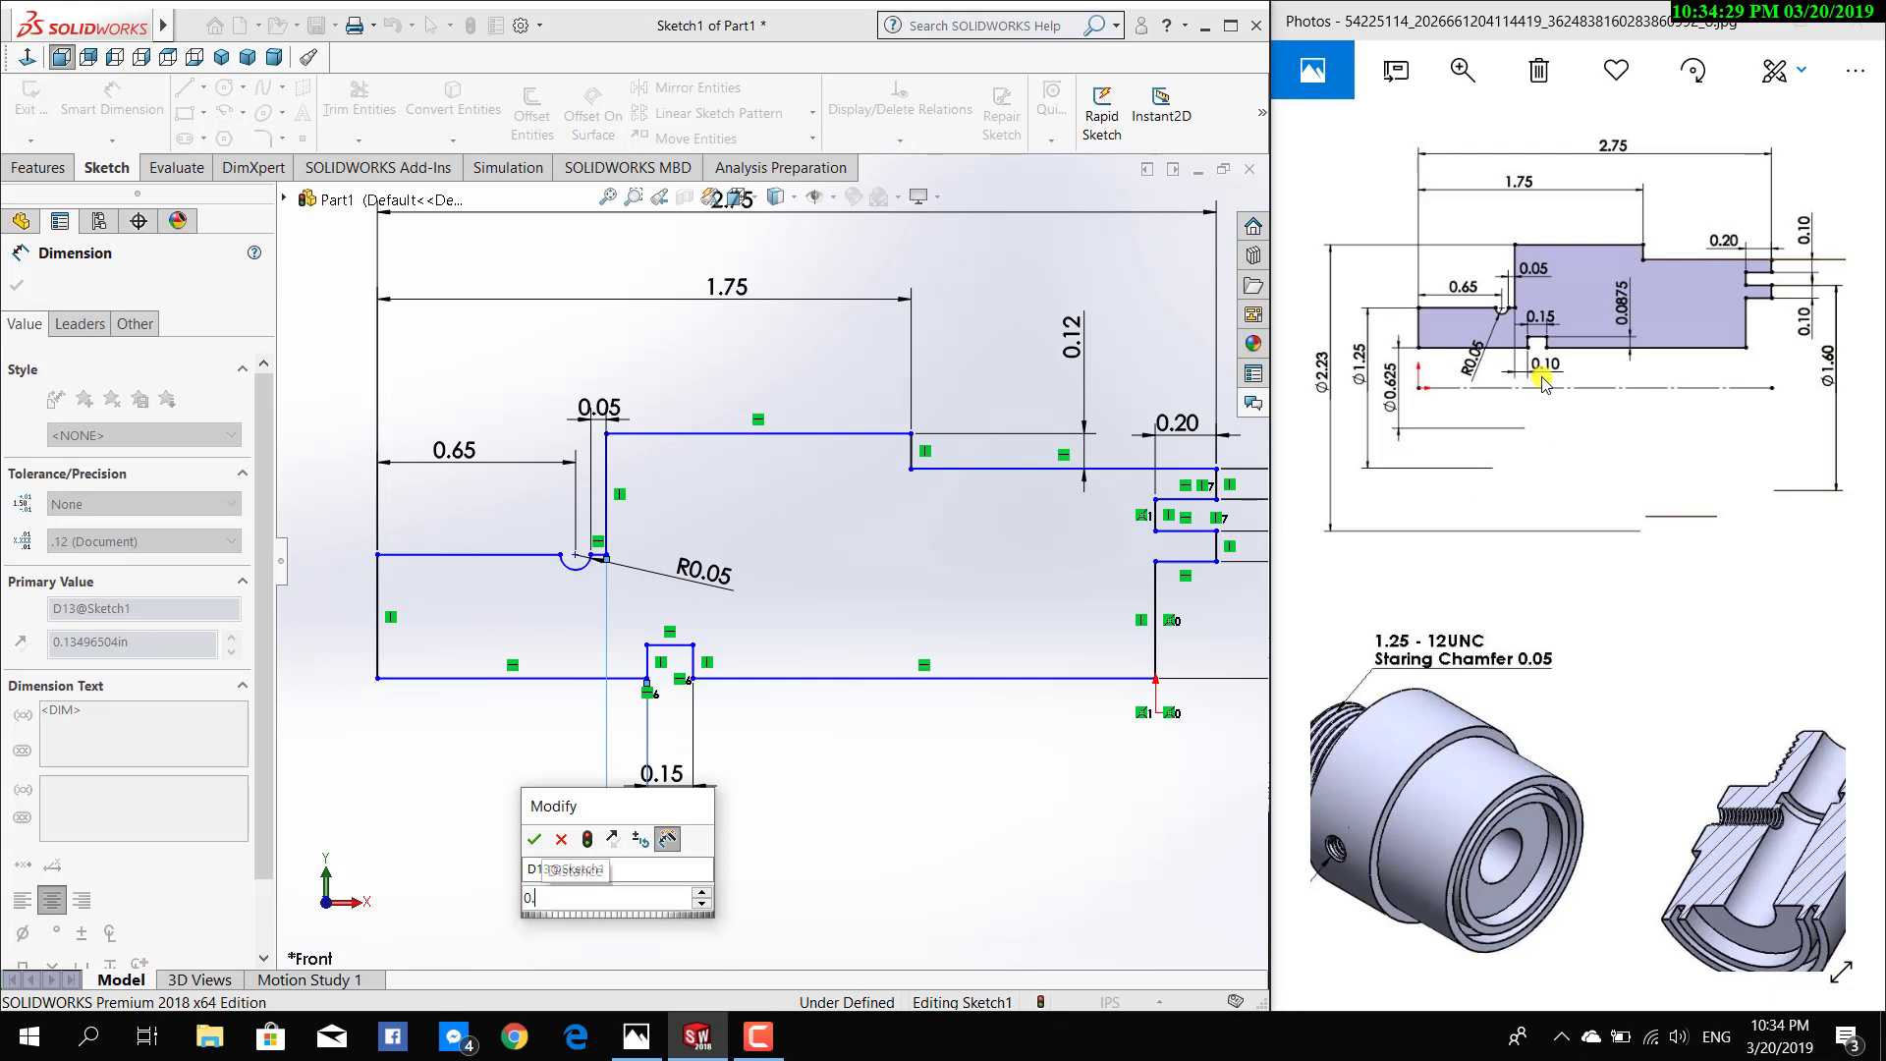
{"action": "key", "text": "Return"}
{"action": "key", "text": "Escape"}
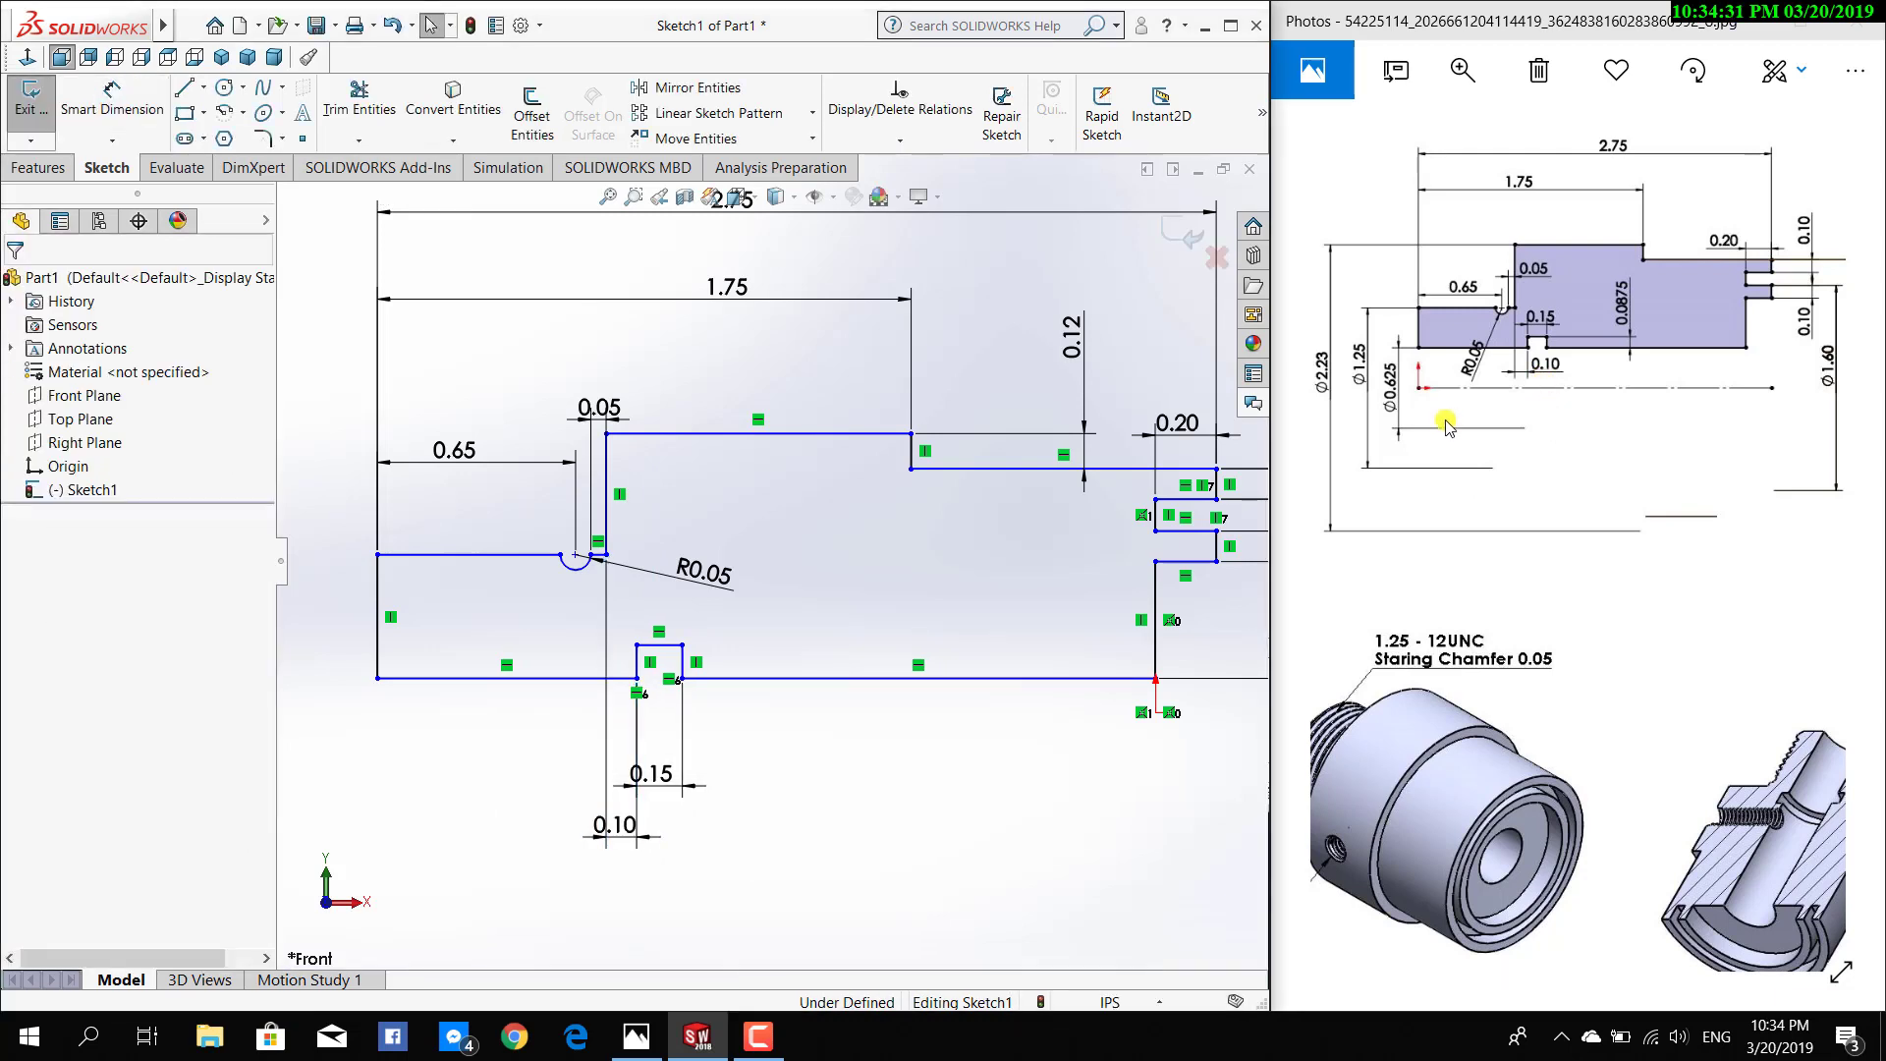
Set the groove depth to 0.0875 in and zoom to fit the sketch
{"action": "left_click", "coordinate": [112, 98]}
{"action": "left_click", "coordinate": [658, 644]}
{"action": "left_click", "coordinate": [746, 678]}
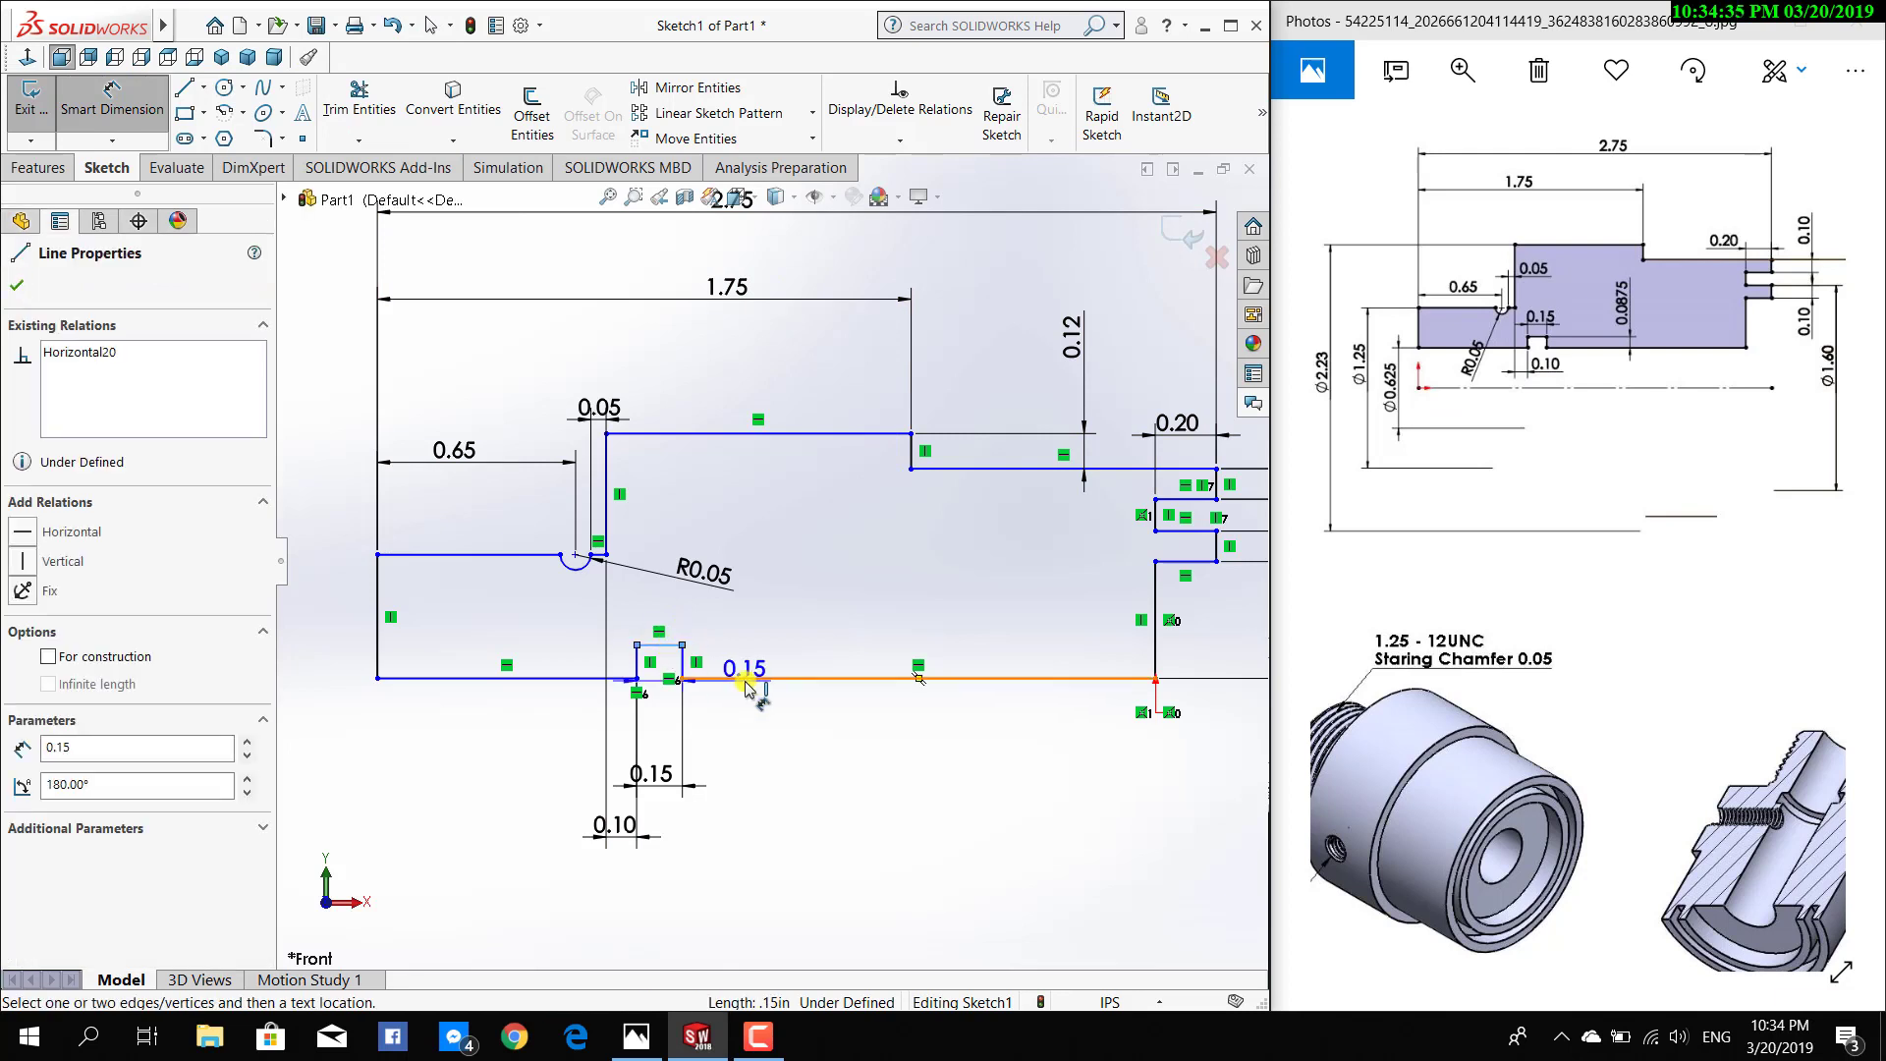
{"action": "left_click", "coordinate": [839, 748]}
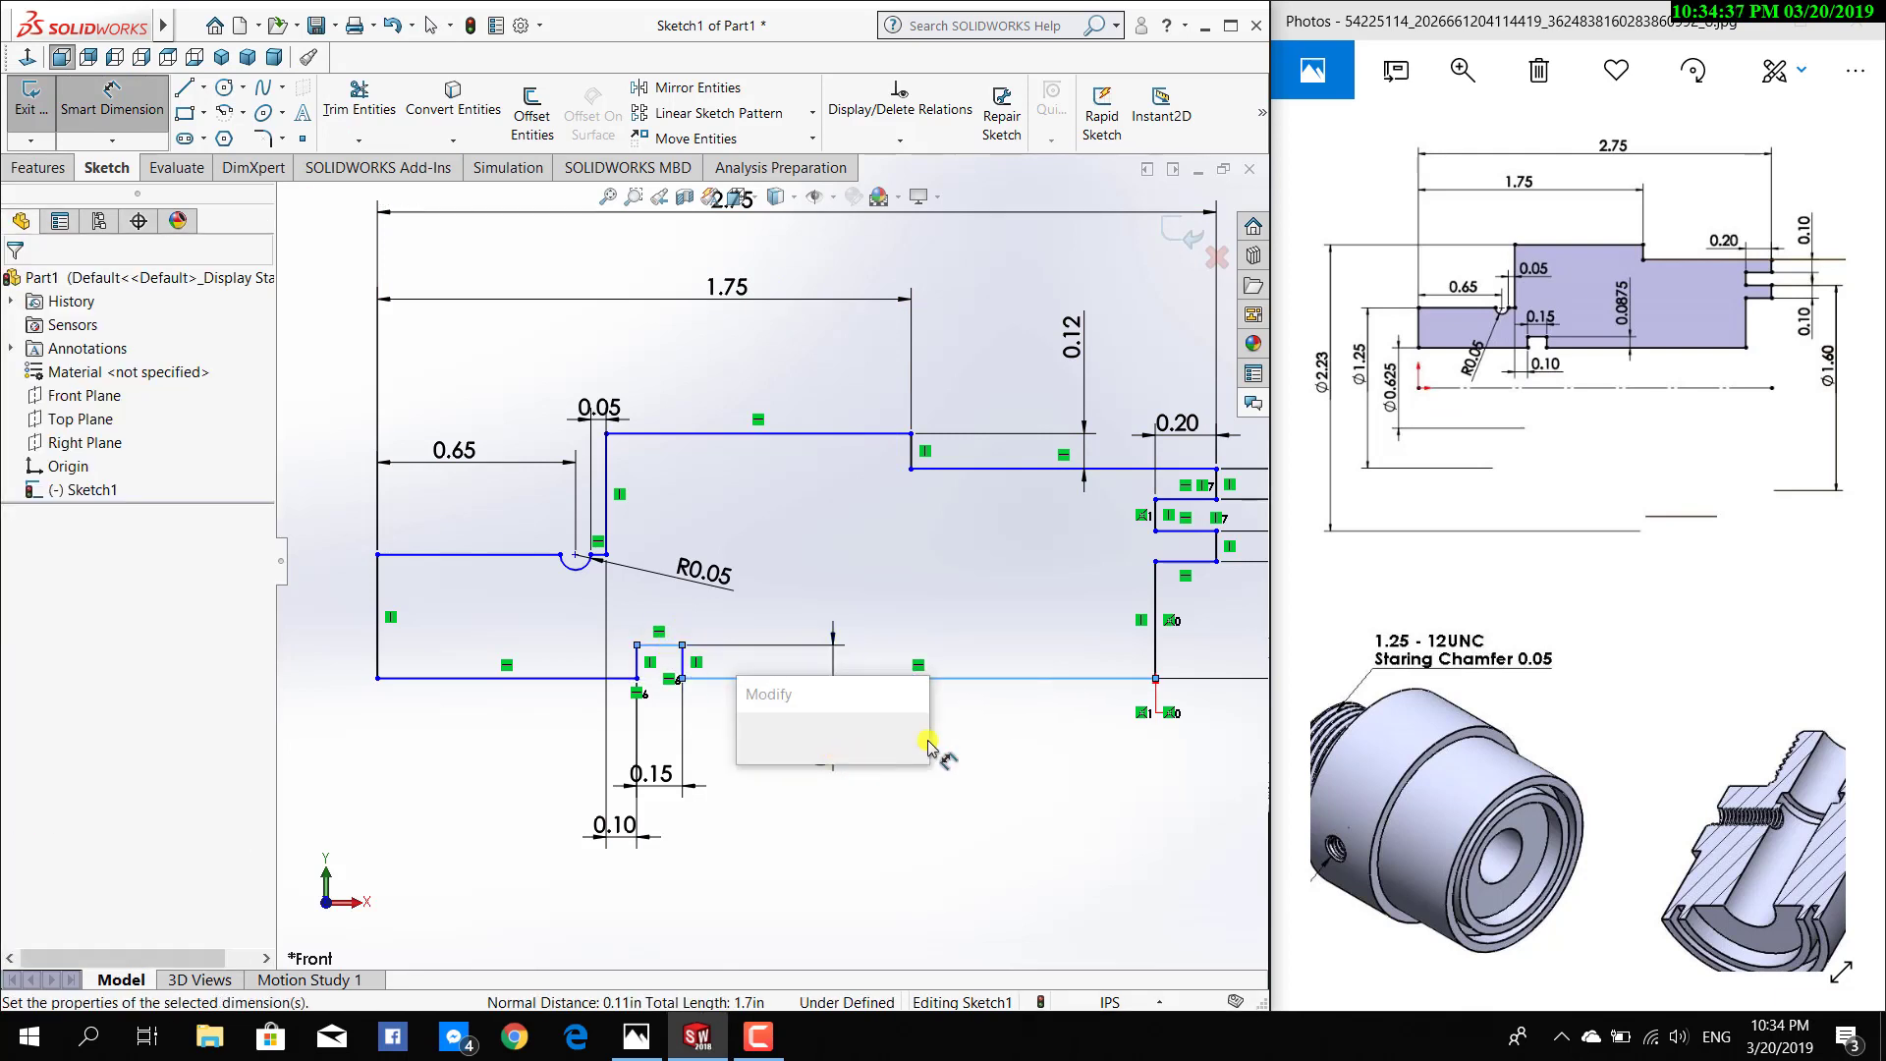
{"action": "type", "text": "0.0875"}
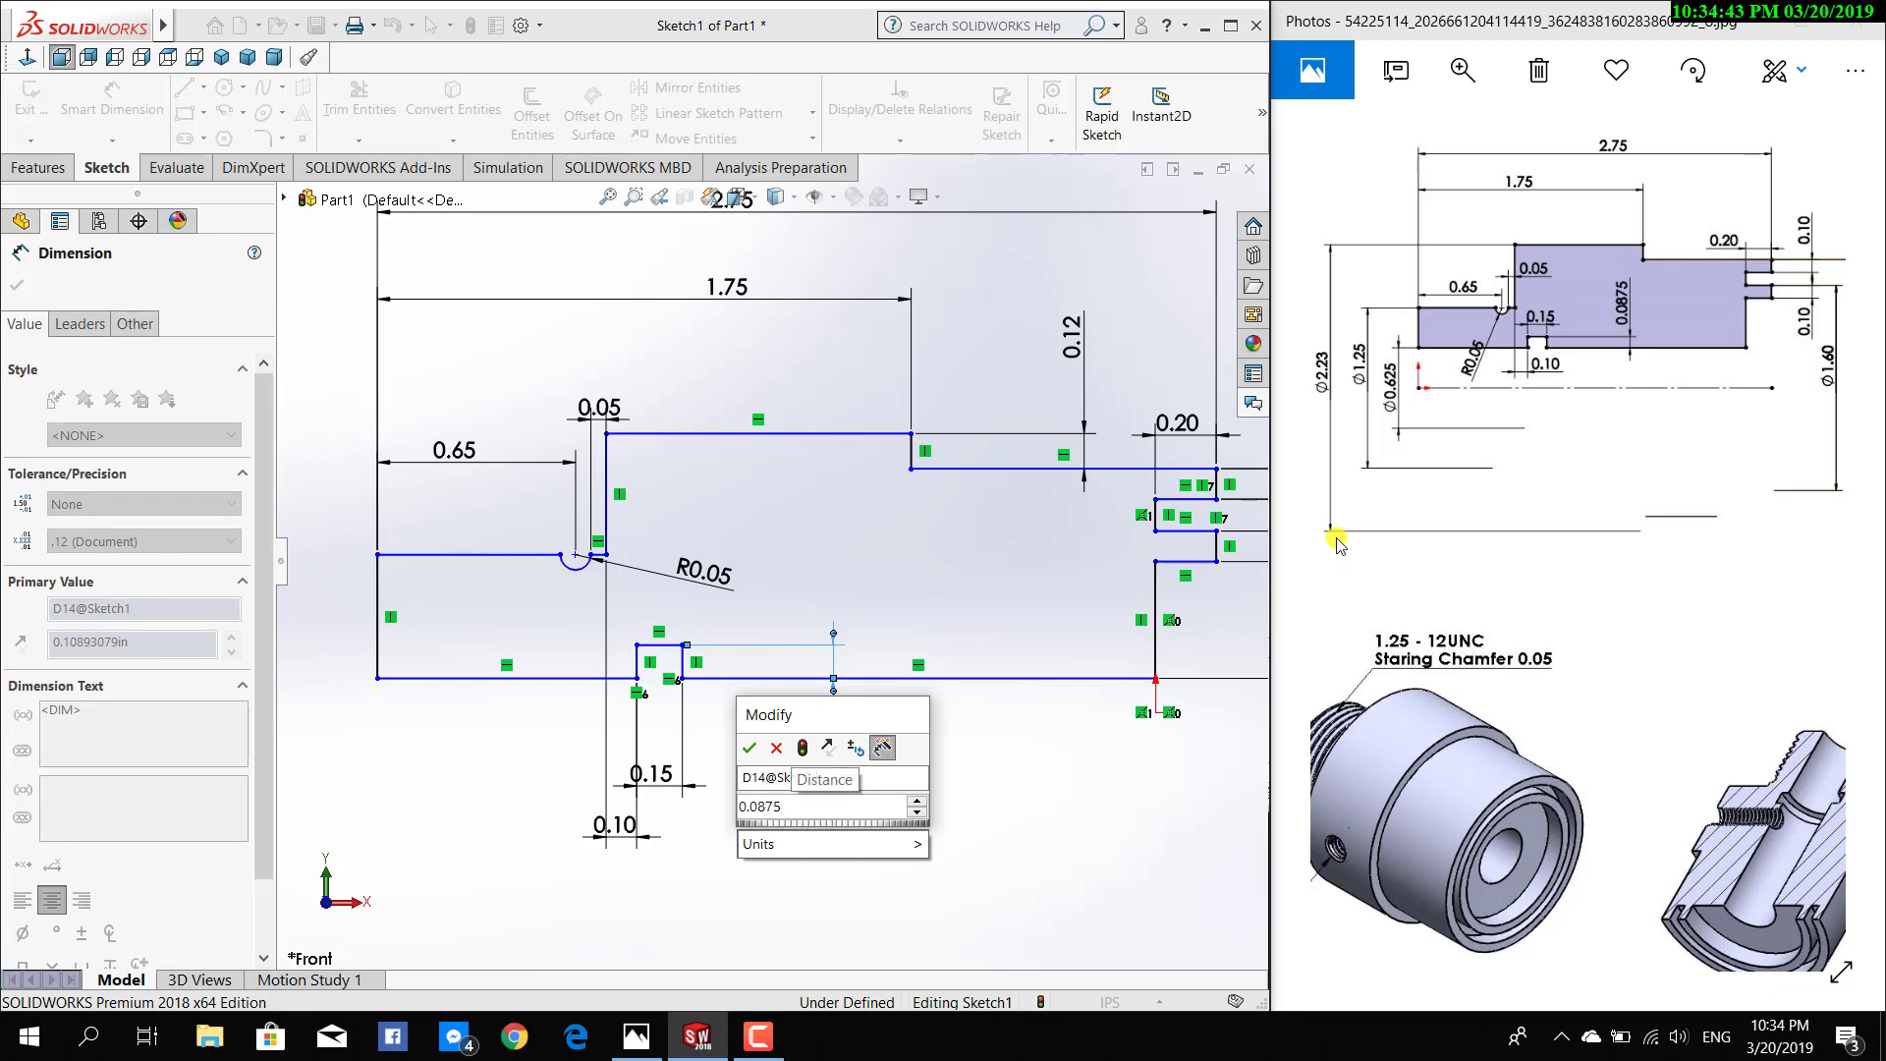
{"action": "key", "text": "Return"}
{"action": "key", "text": "Escape"}
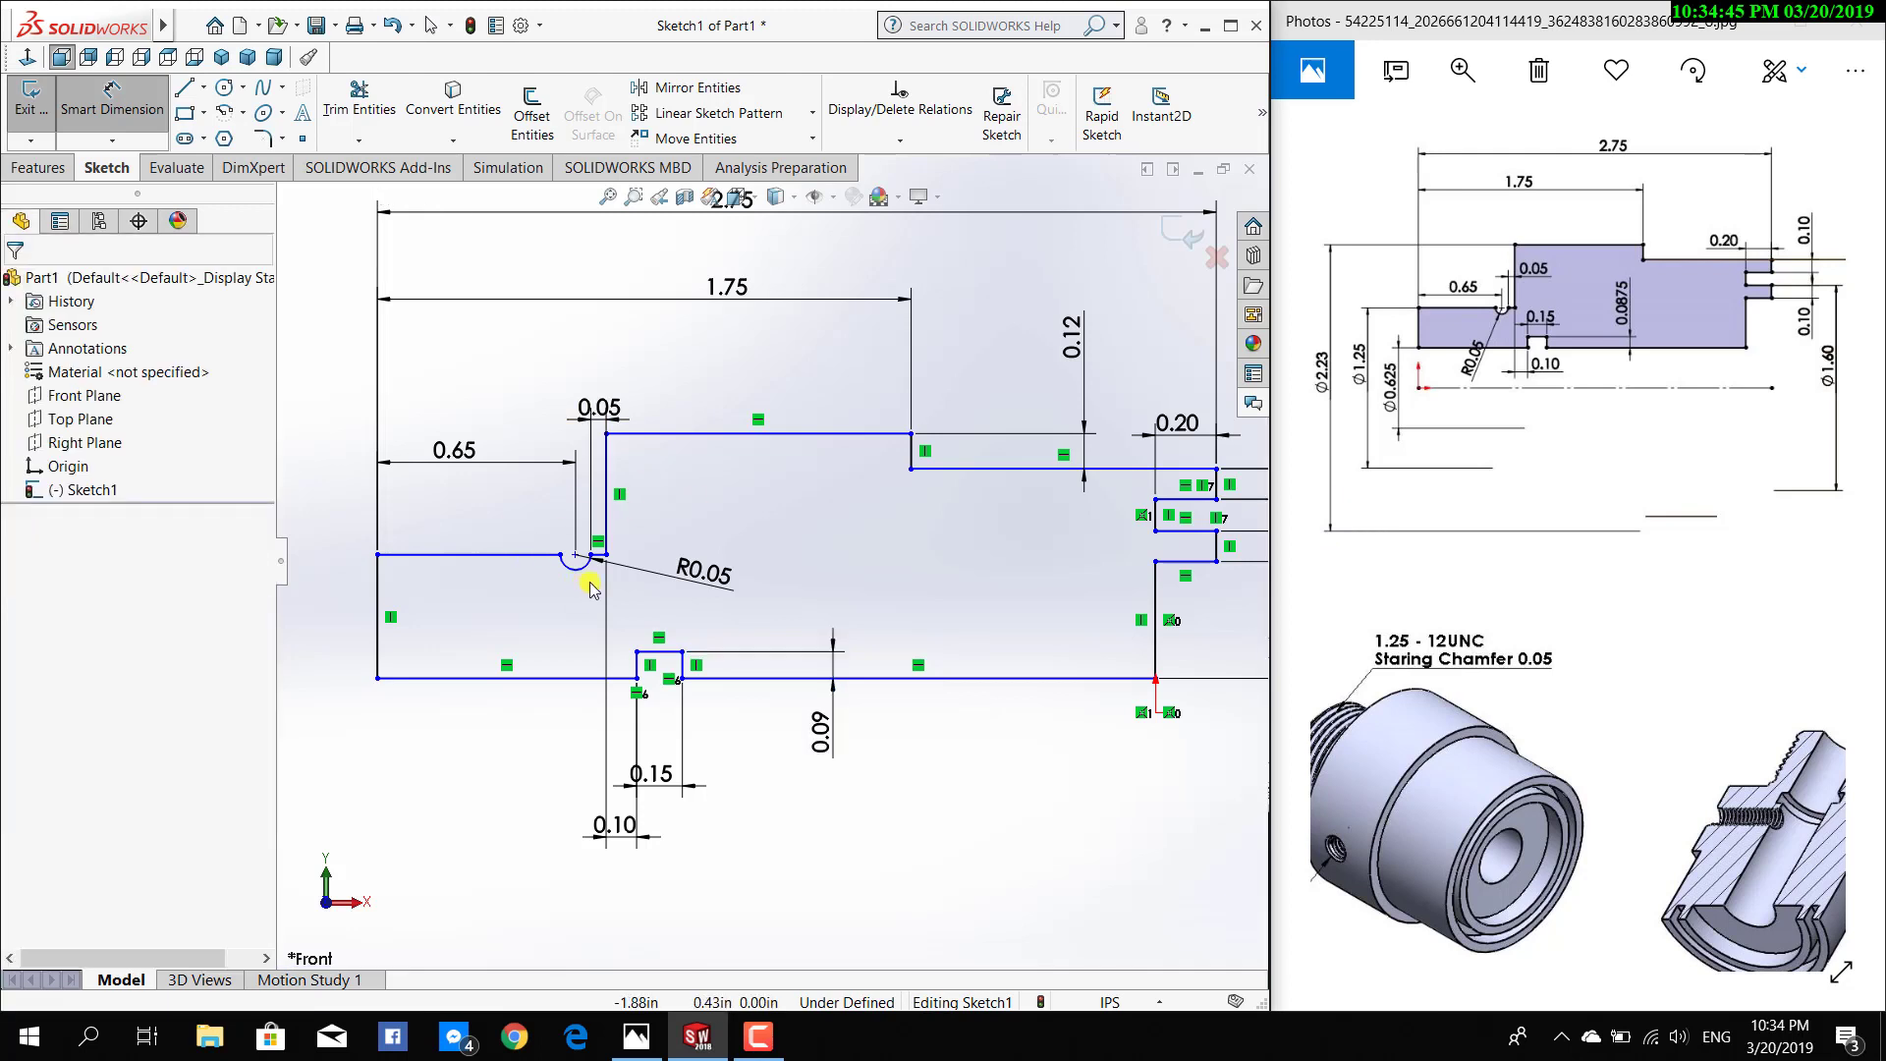
{"action": "key", "text": "f"}
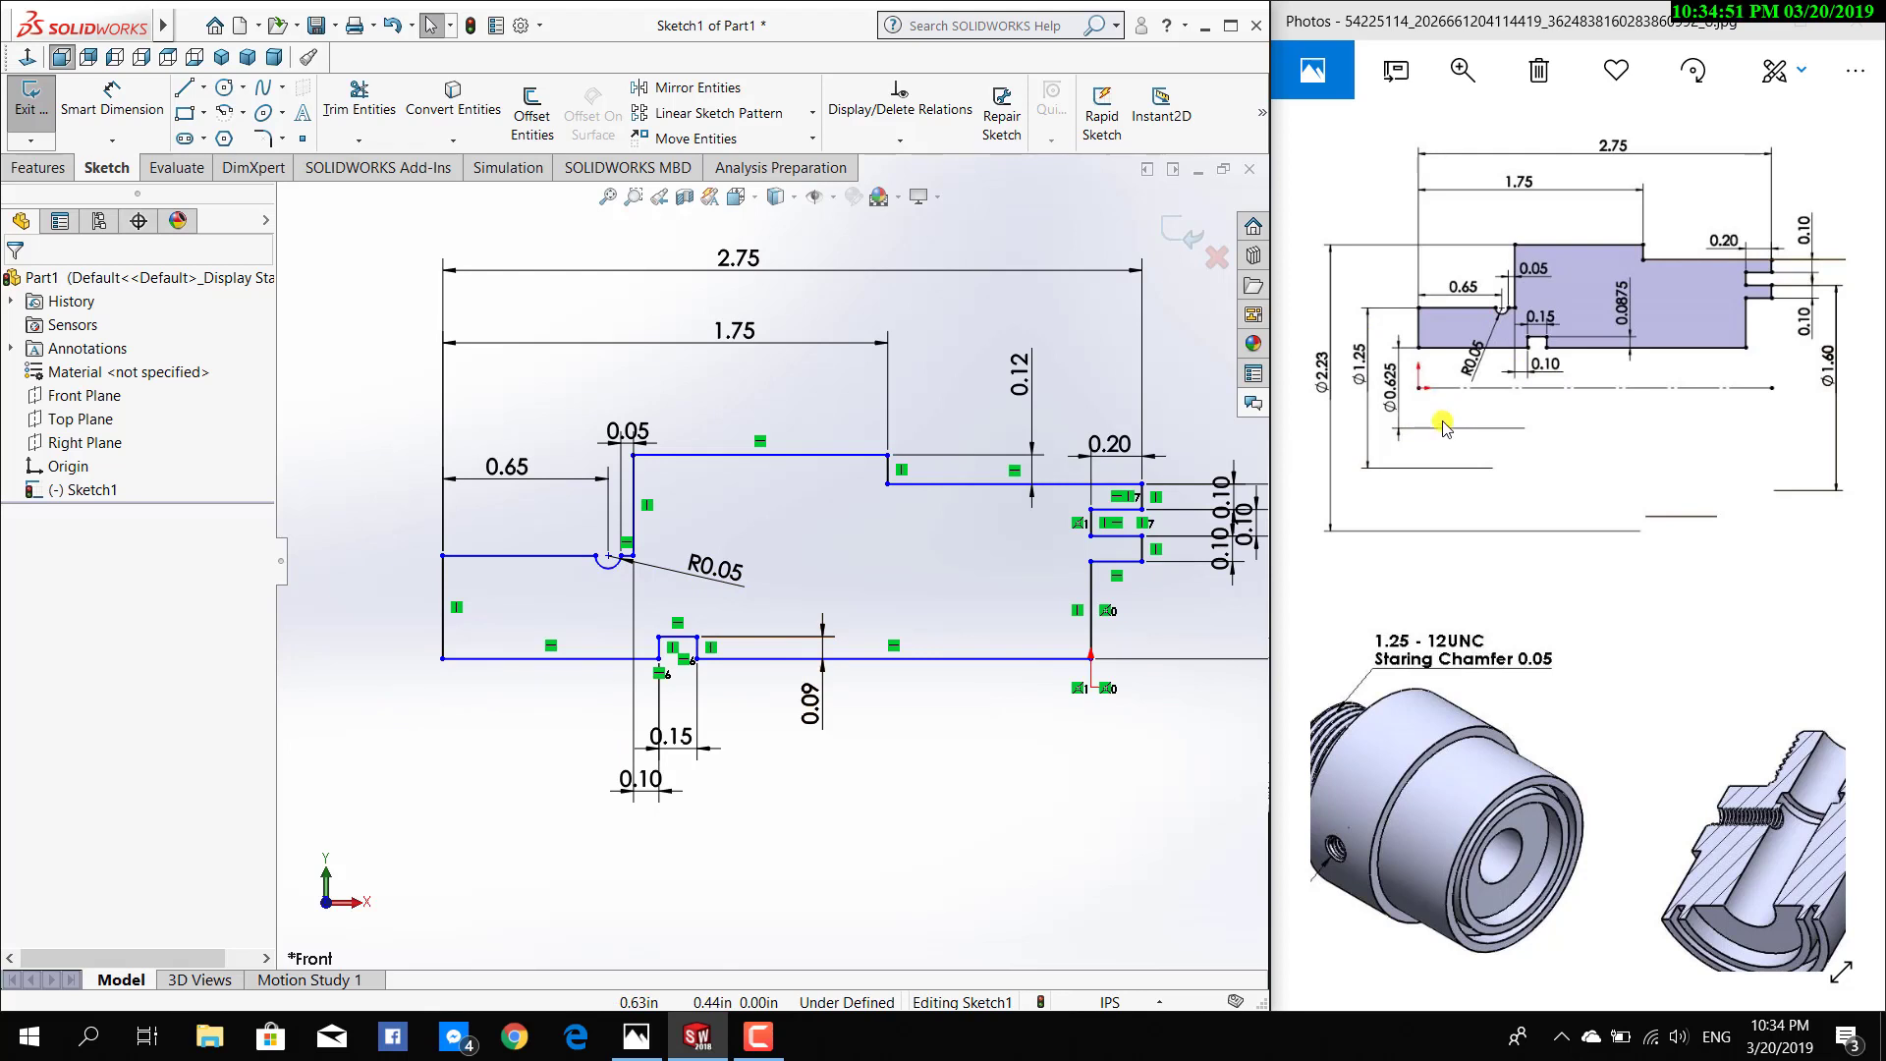
Dimension the left neck height with the equation (1.25-0.625)/2, giving 0.3125 in
{"action": "left_click", "coordinate": [112, 103]}
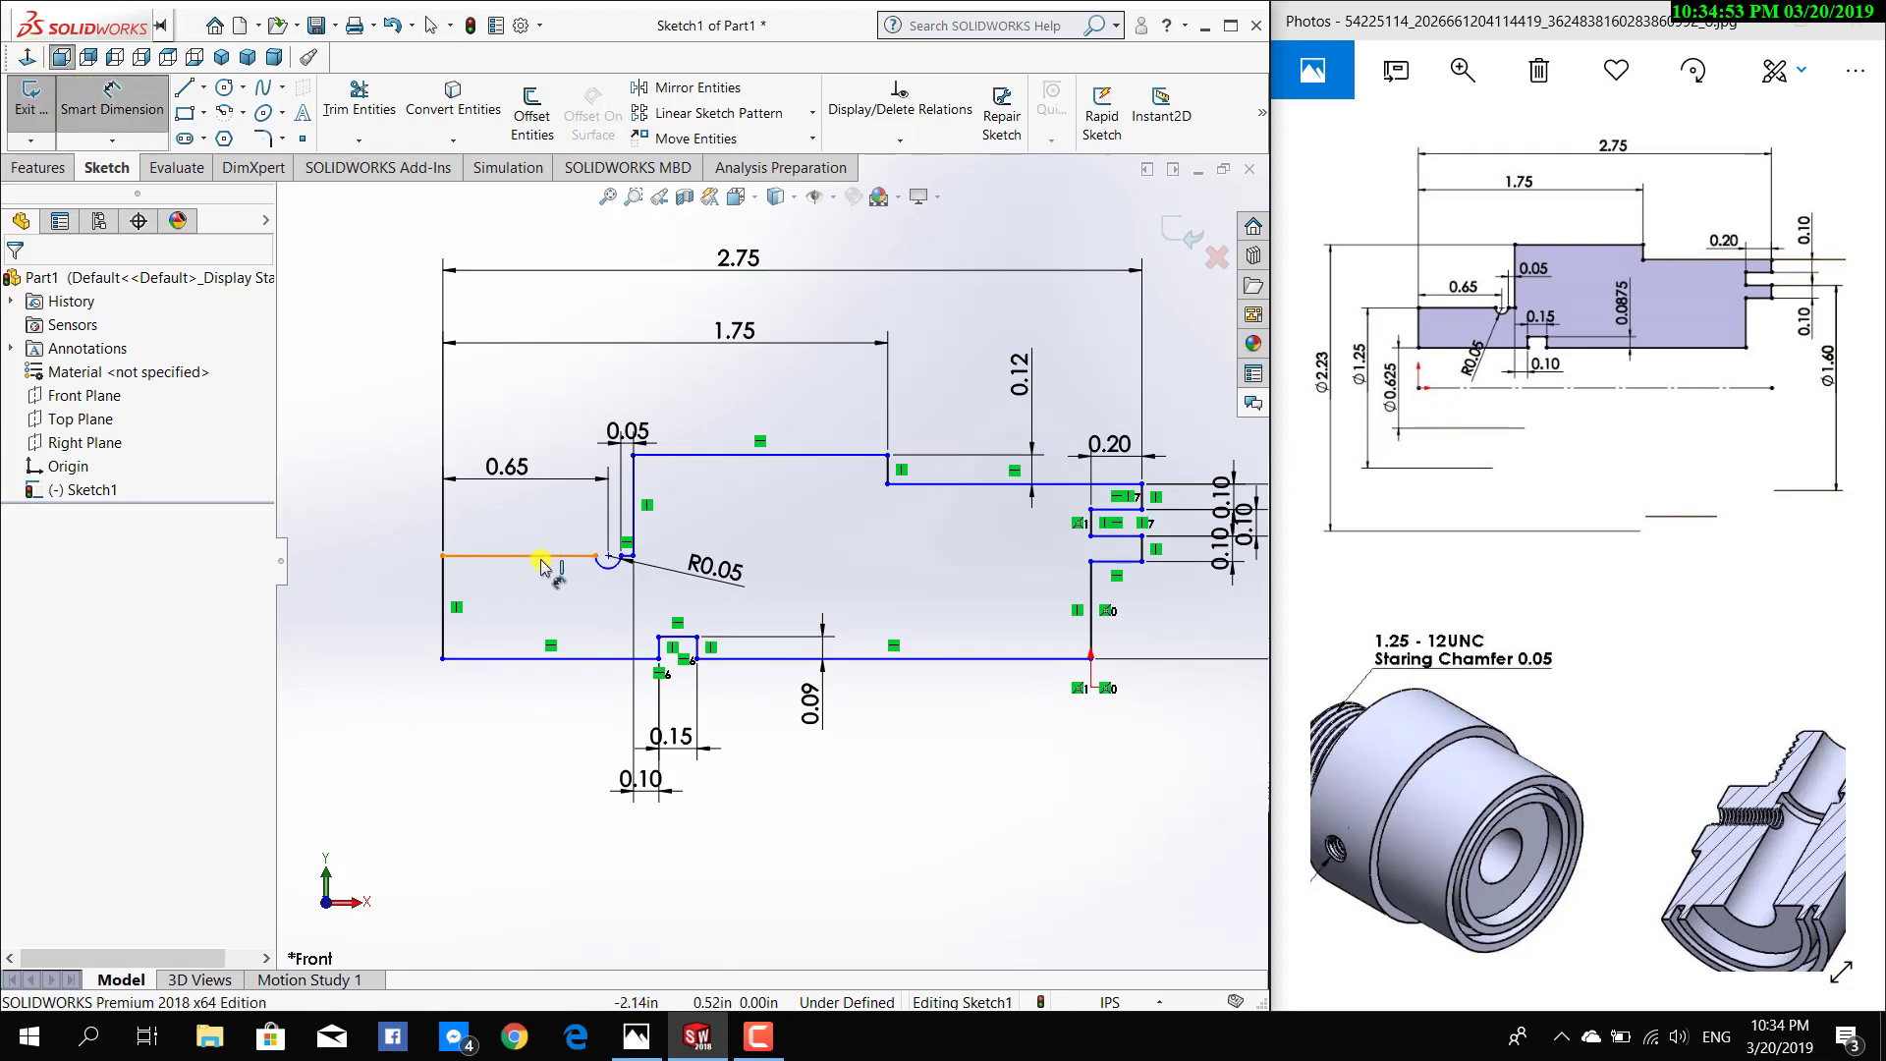
{"action": "left_click", "coordinate": [505, 658]}
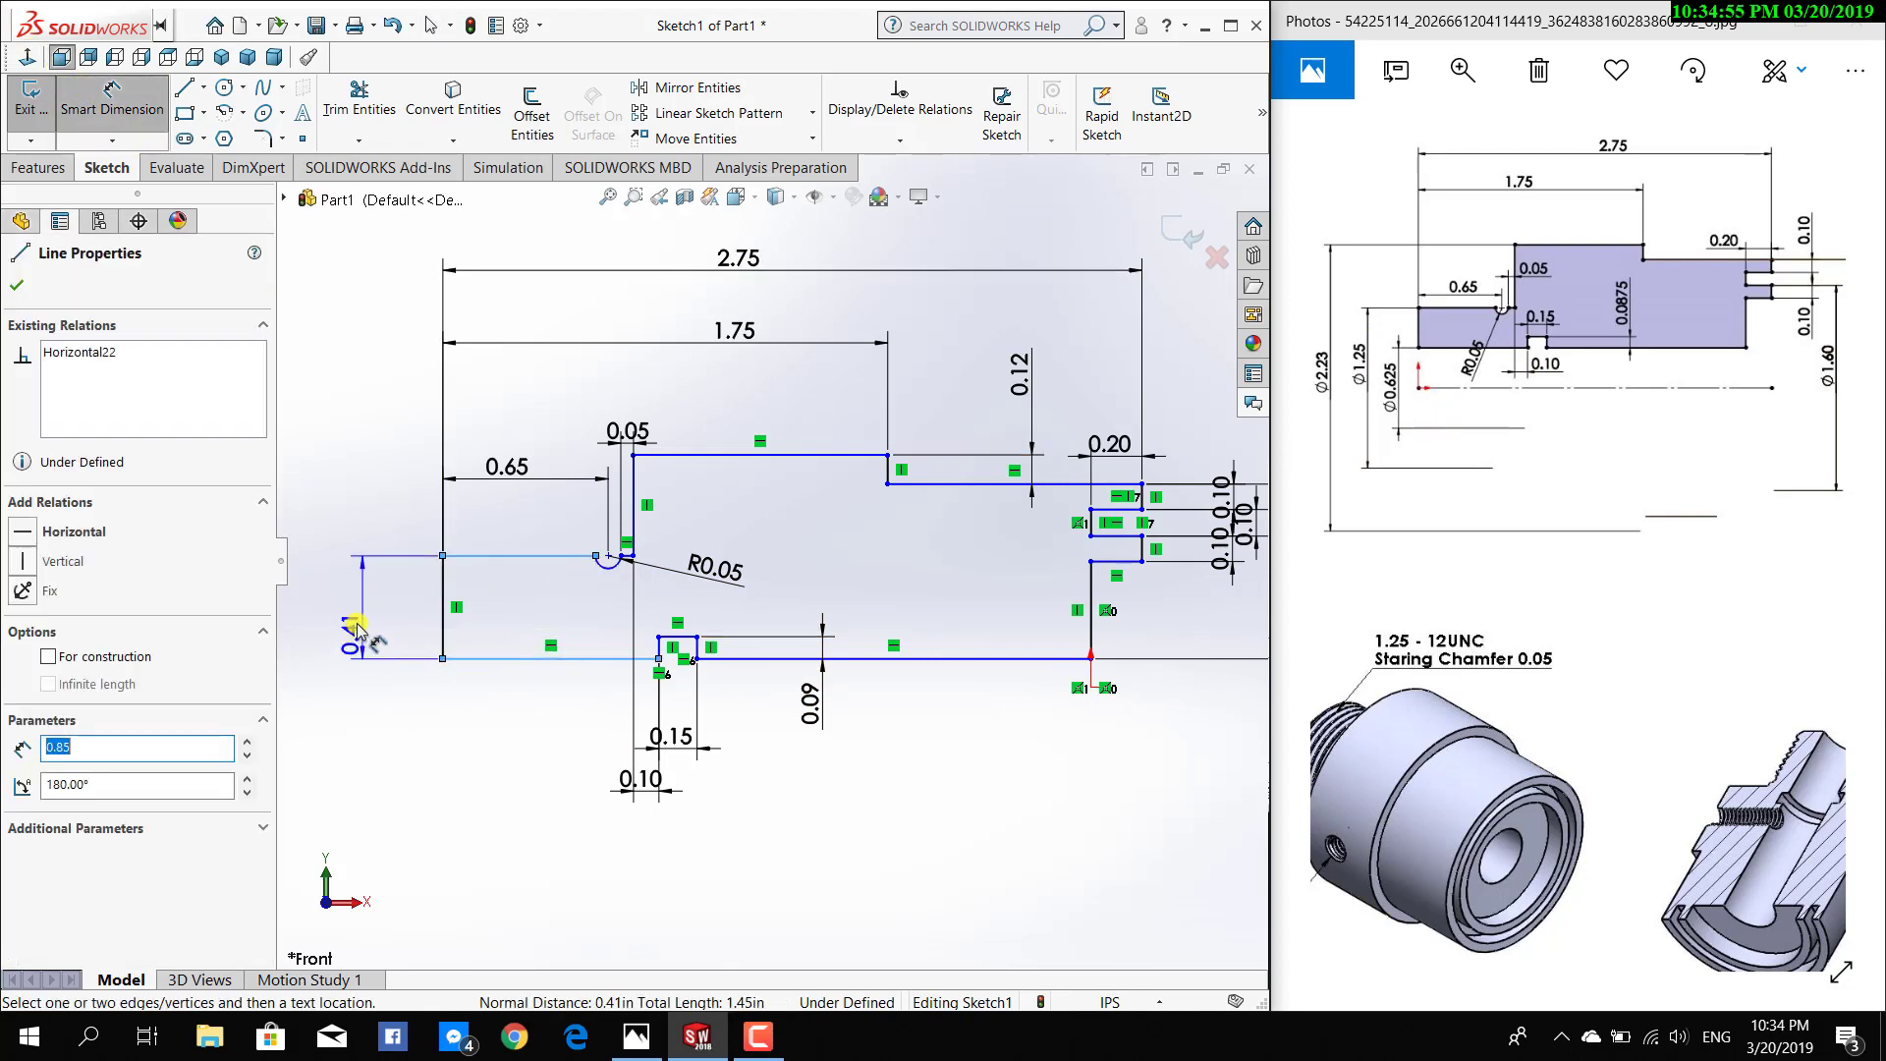
{"action": "left_click", "coordinate": [355, 629]}
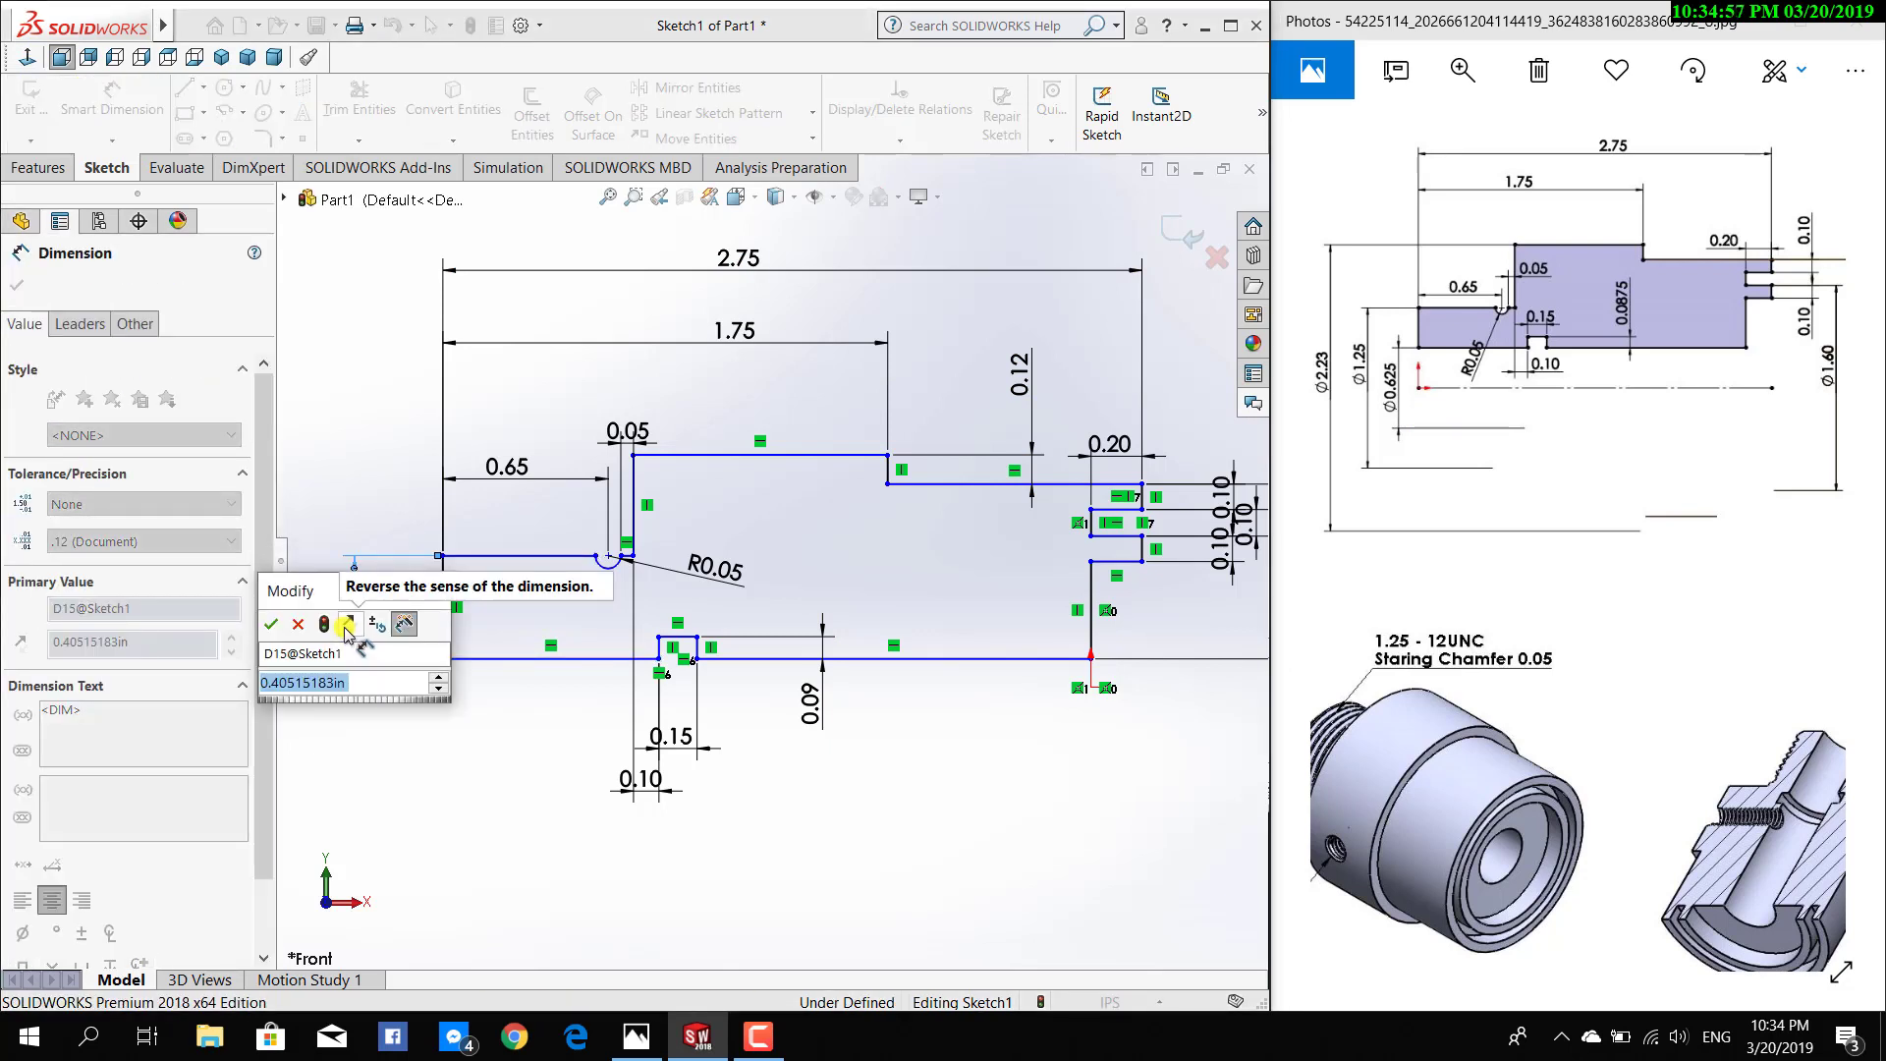
{"action": "type", "text": "="}
{"action": "type", "text": "1.25"}
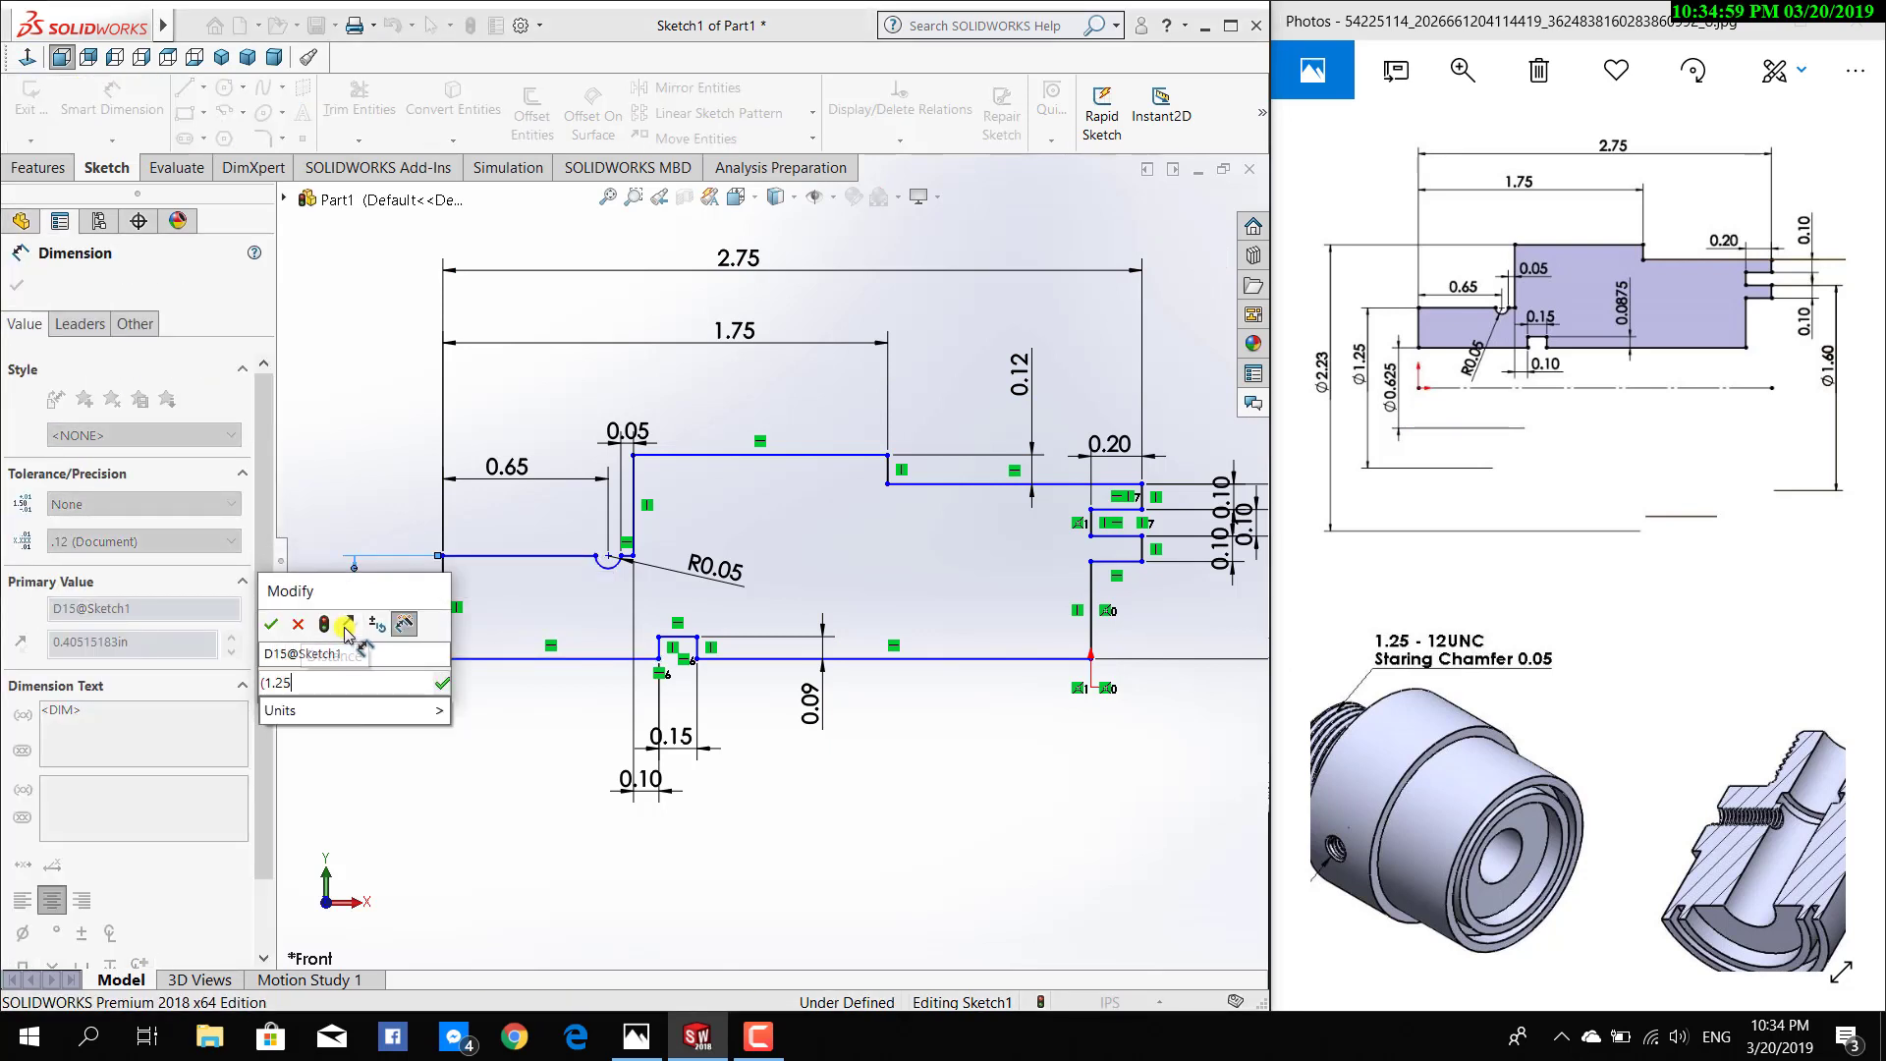
{"action": "type", "text": "-0."}
{"action": "type", "text": "625"}
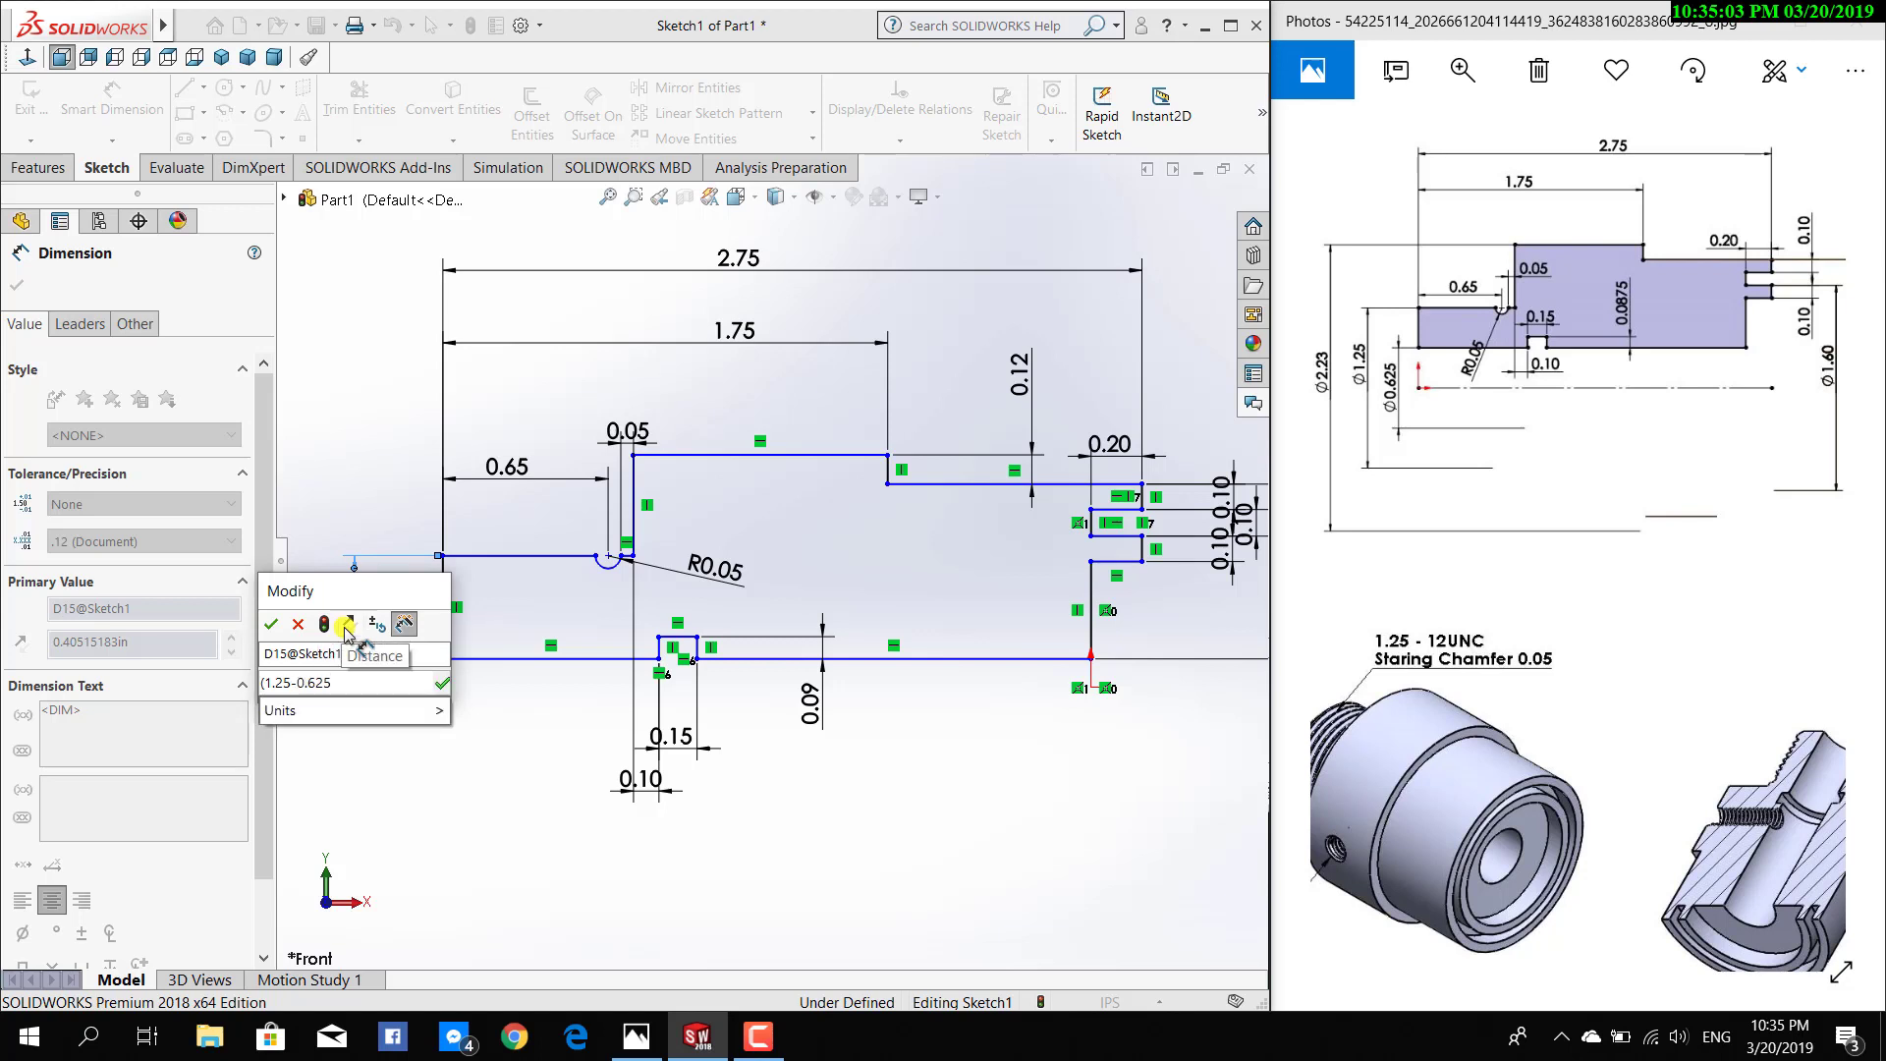
{"action": "type", "text": ")/2"}
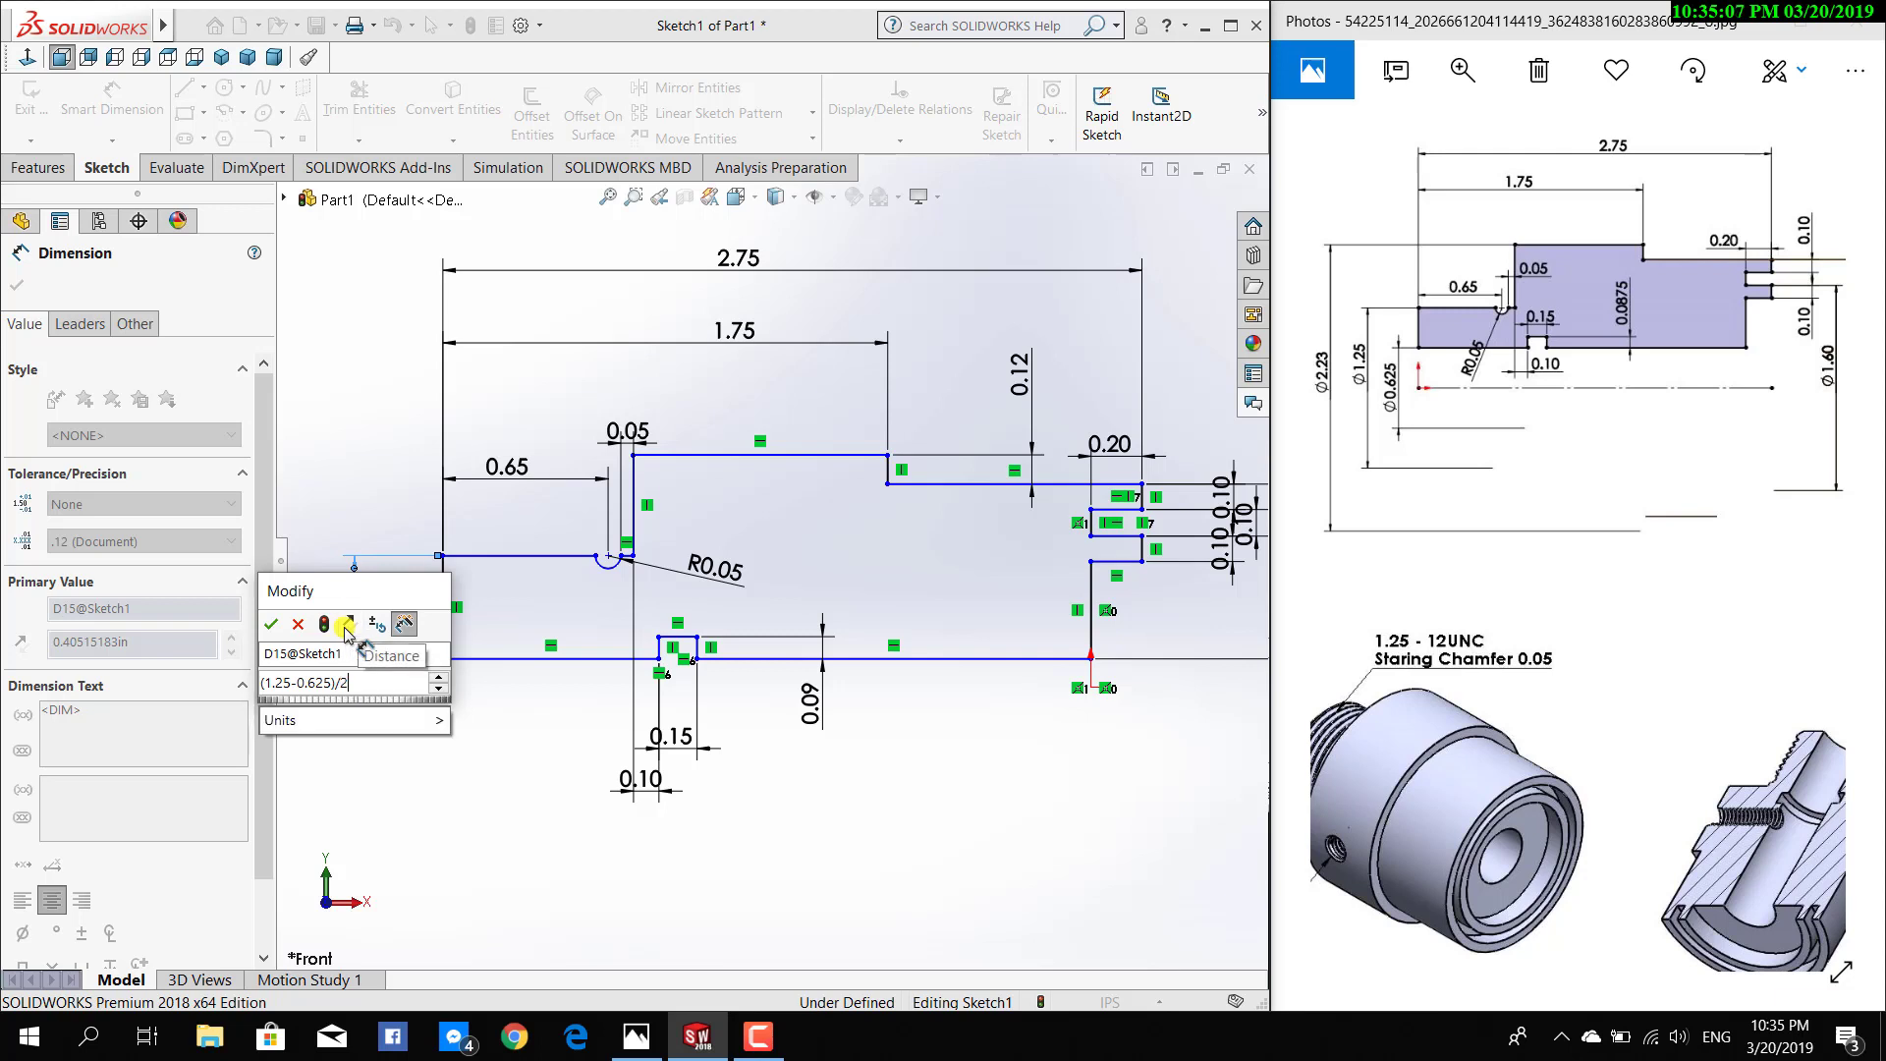
{"action": "key", "text": "Return"}
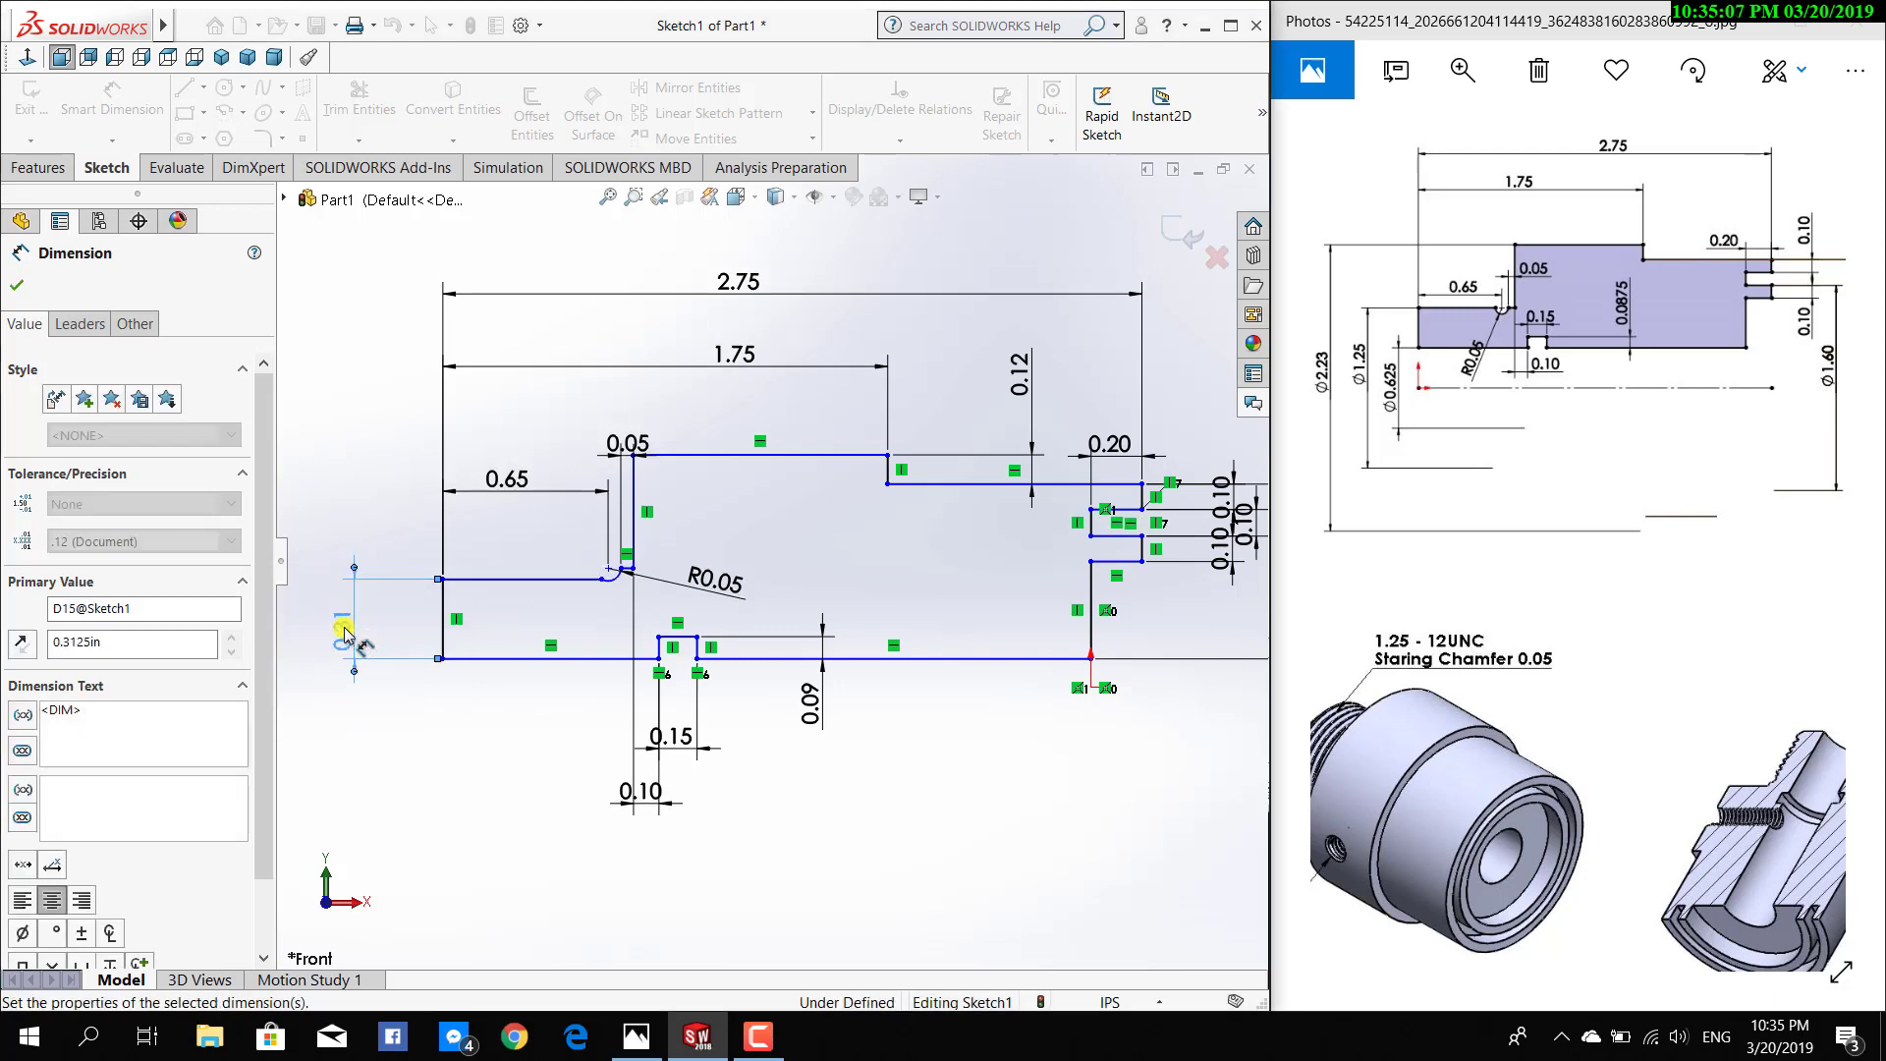
{"action": "key", "text": "Escape"}
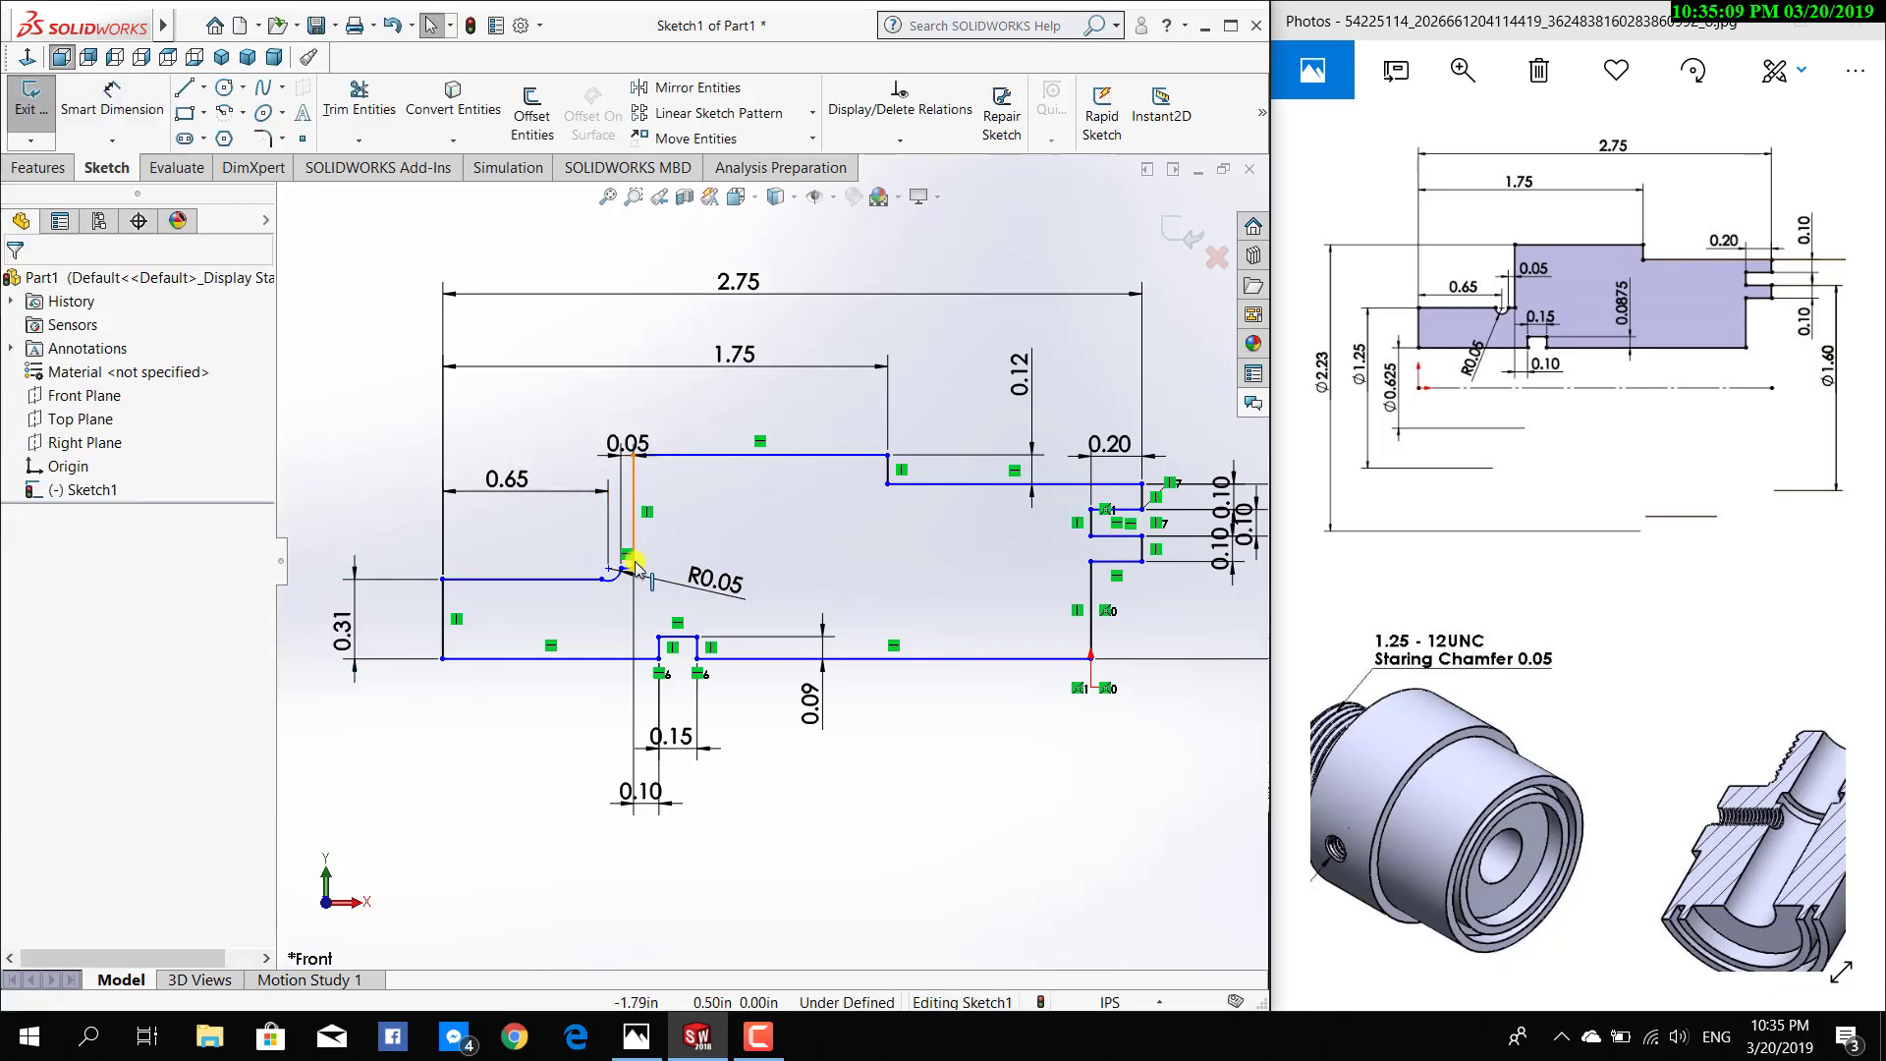
Make one R0.05 fillet arc end level with the adjacent line end using a Horizontal relation
{"action": "scroll", "coordinate": [634, 564], "scroll_direction": "down", "scroll_amount": 5}
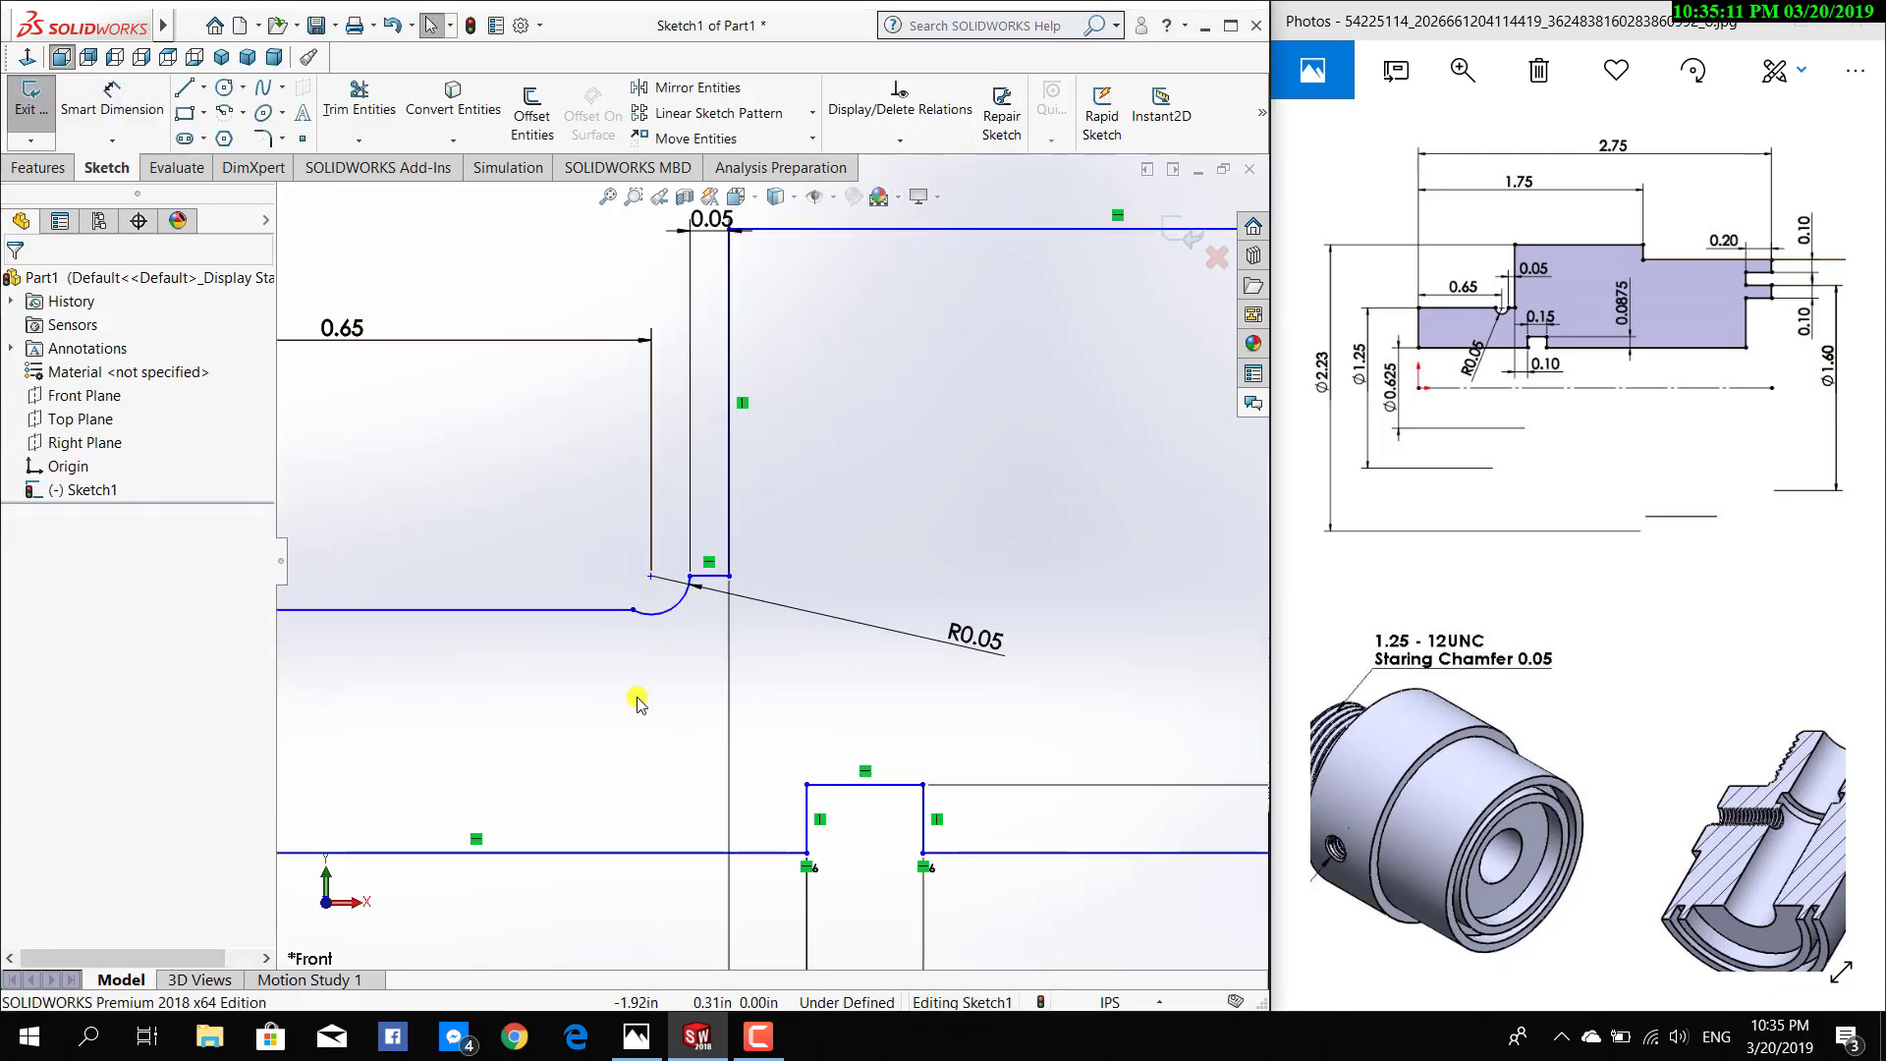
{"action": "left_click", "coordinate": [899, 140]}
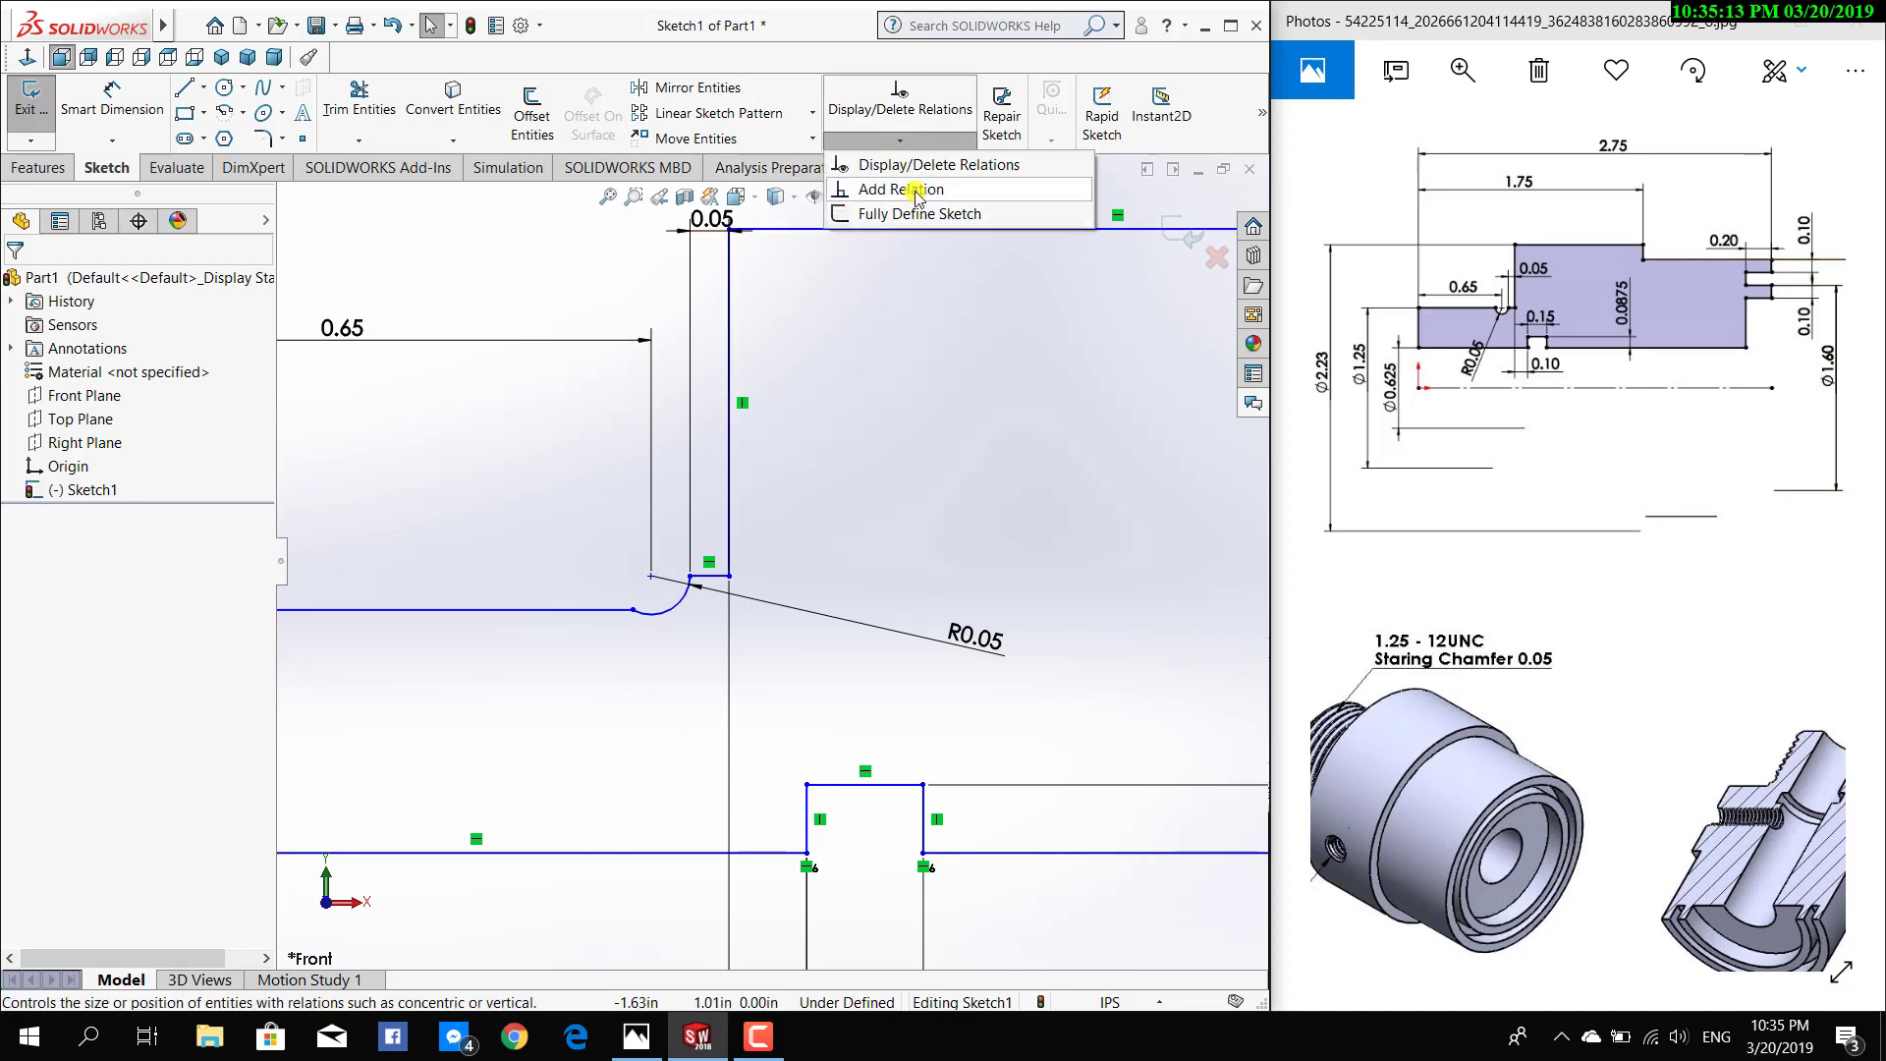
{"action": "left_click", "coordinate": [913, 189]}
{"action": "left_click", "coordinate": [690, 576]}
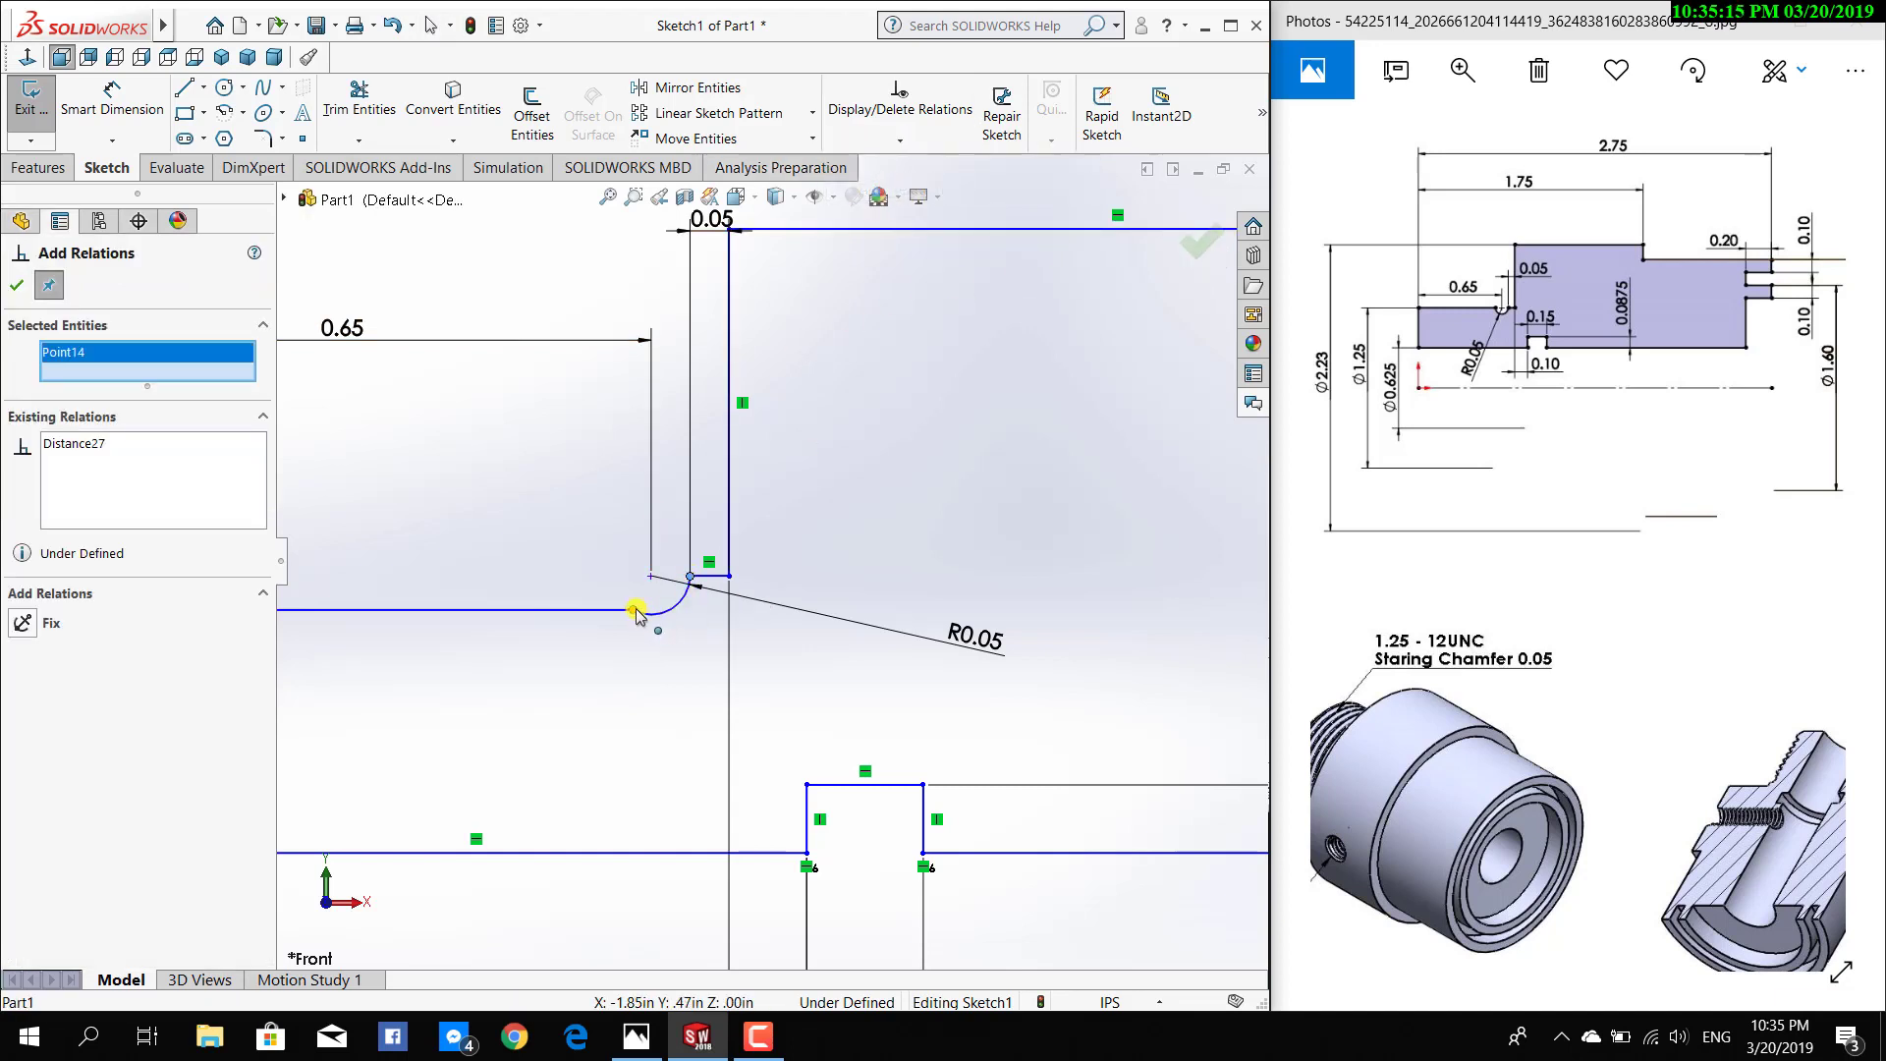
{"action": "left_click", "coordinate": [634, 611]}
{"action": "left_click", "coordinate": [25, 643]}
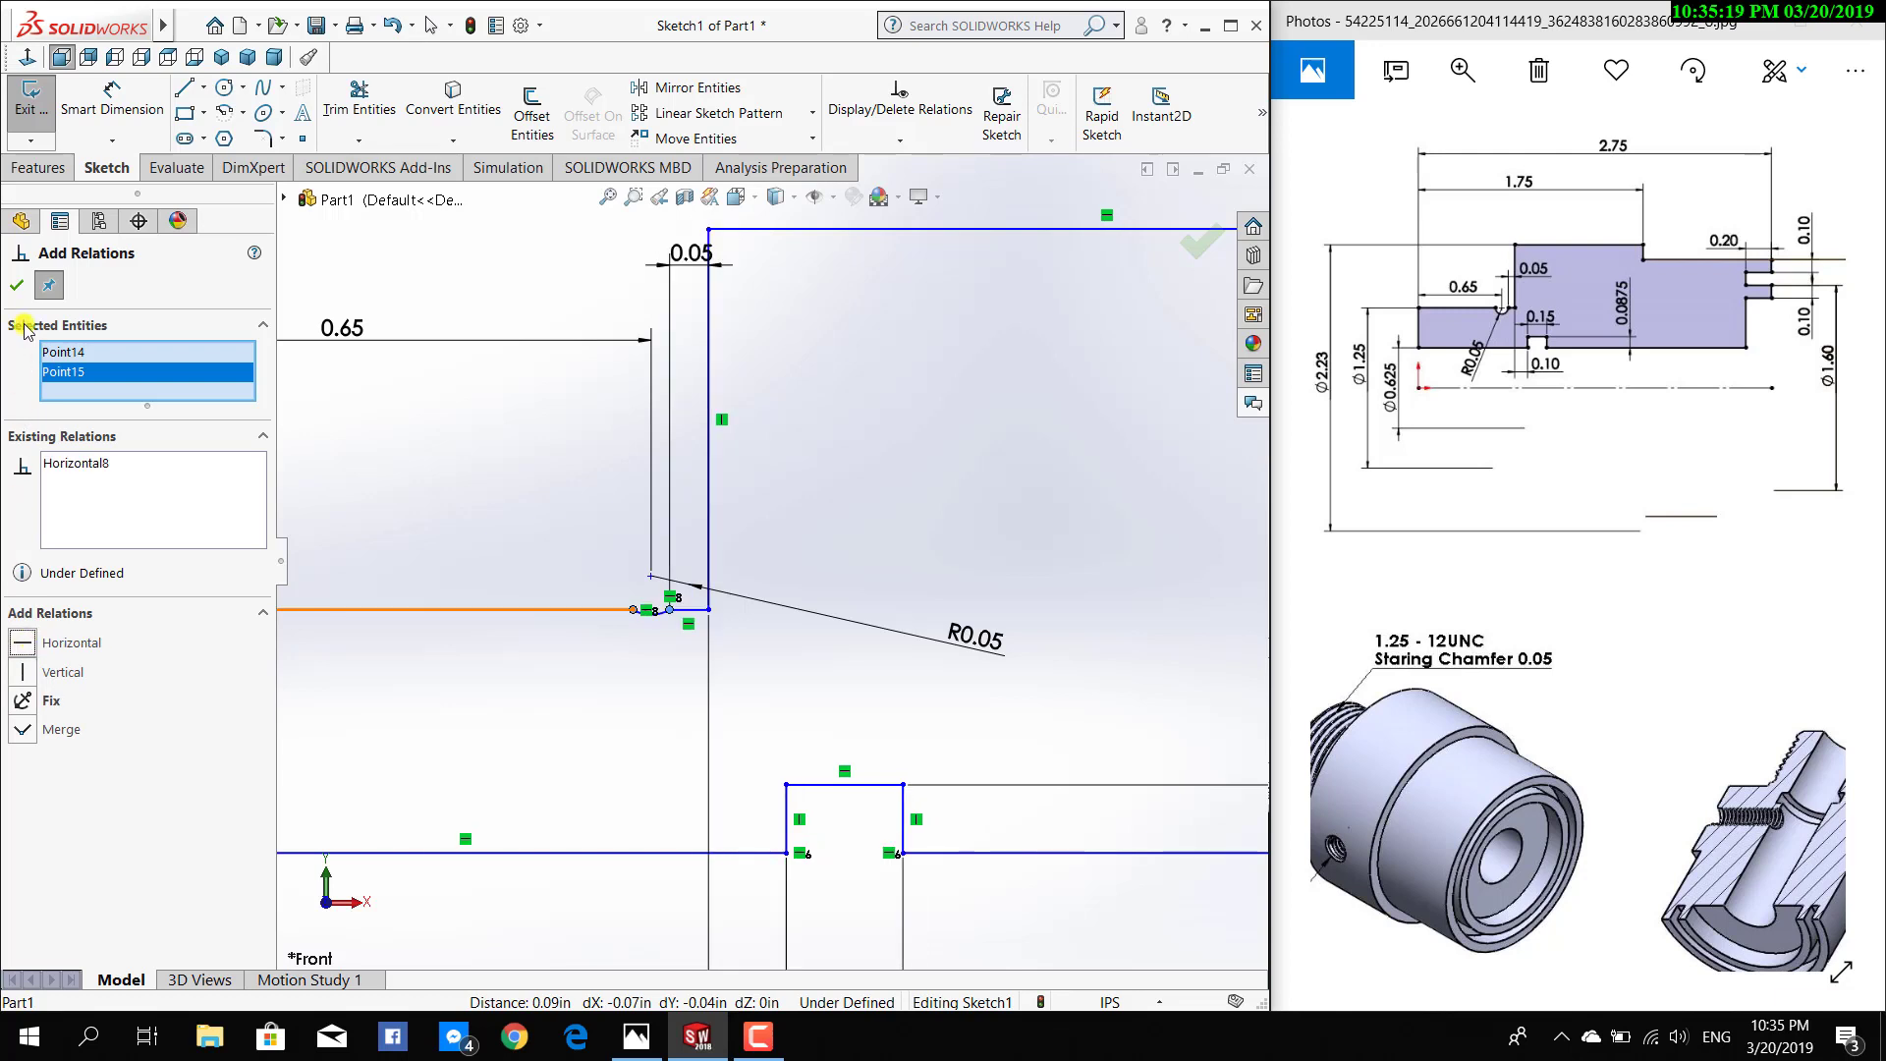
Add a second Horizontal relation between the neck line end and the other arc end
{"action": "key", "text": "z"}
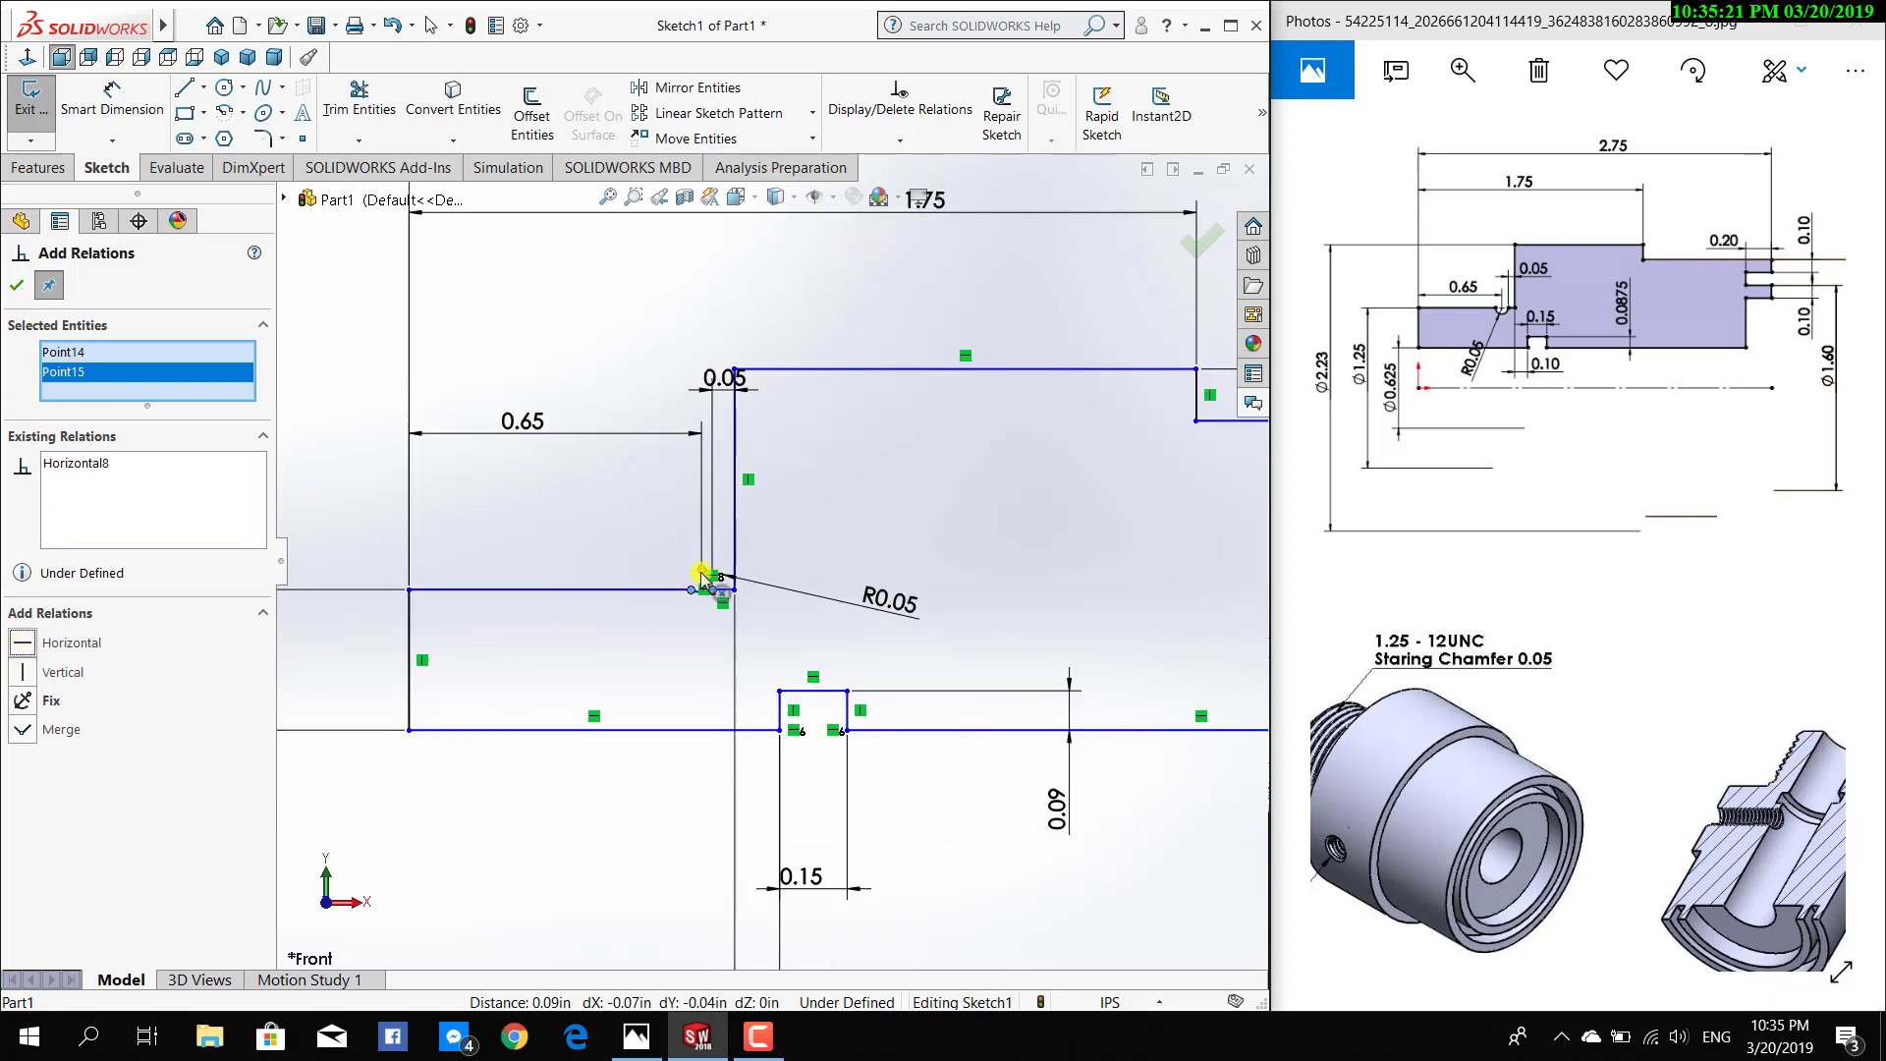
{"action": "left_click", "coordinate": [697, 570]}
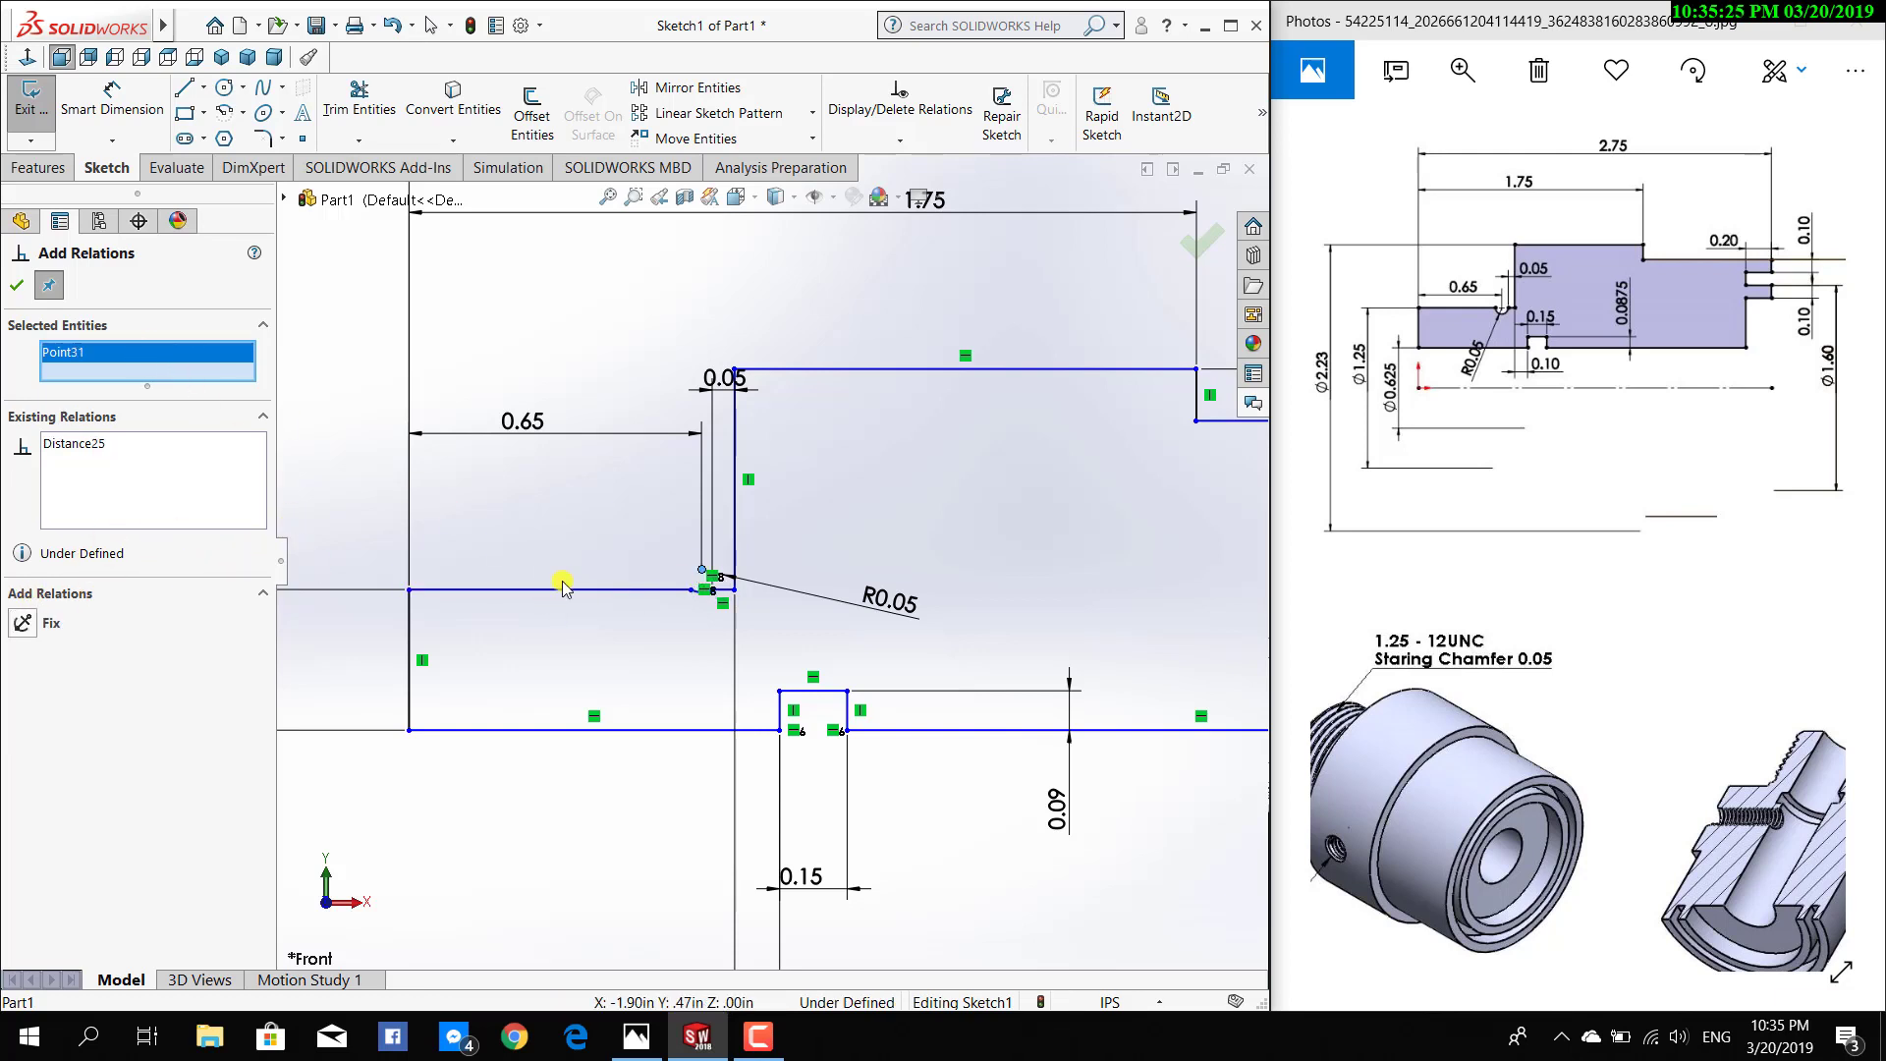
{"action": "left_click", "coordinate": [692, 589]}
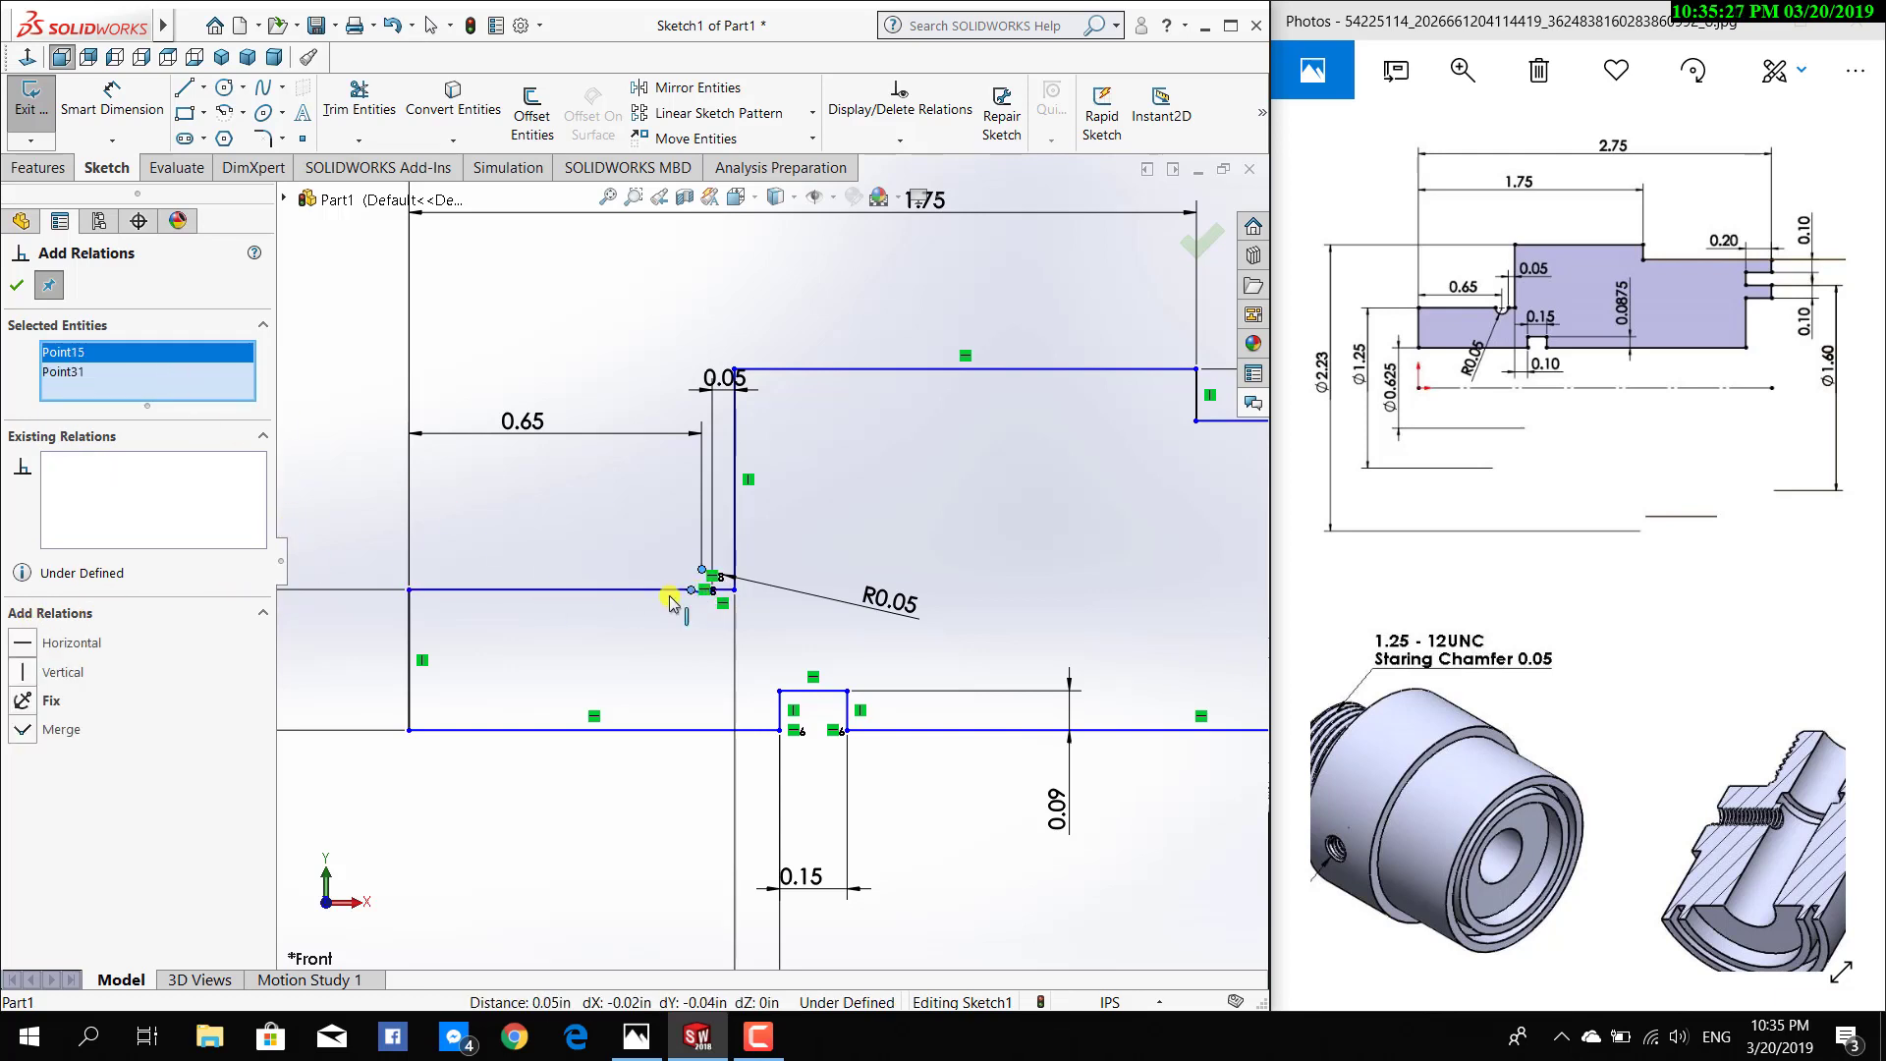
{"action": "left_click", "coordinate": [40, 643]}
{"action": "left_click", "coordinate": [19, 287]}
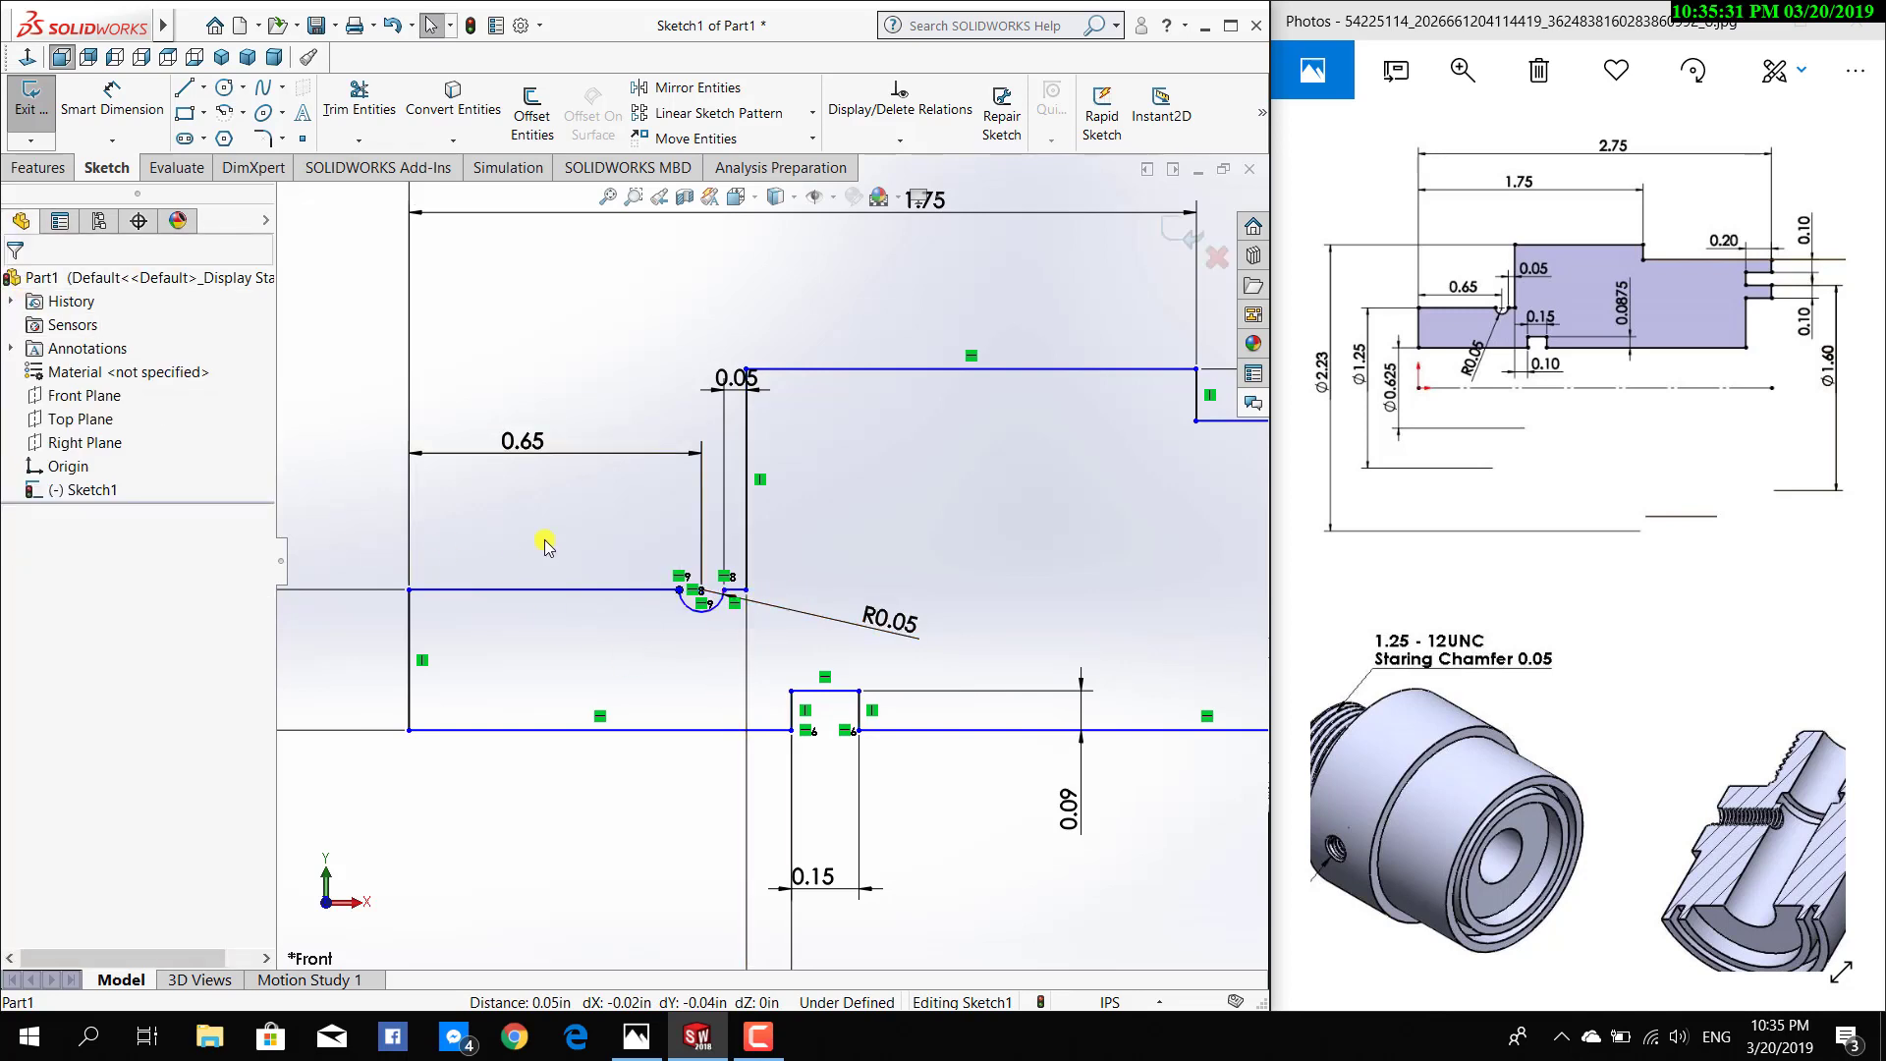
{"action": "key", "text": "z"}
{"action": "key", "text": "z"}
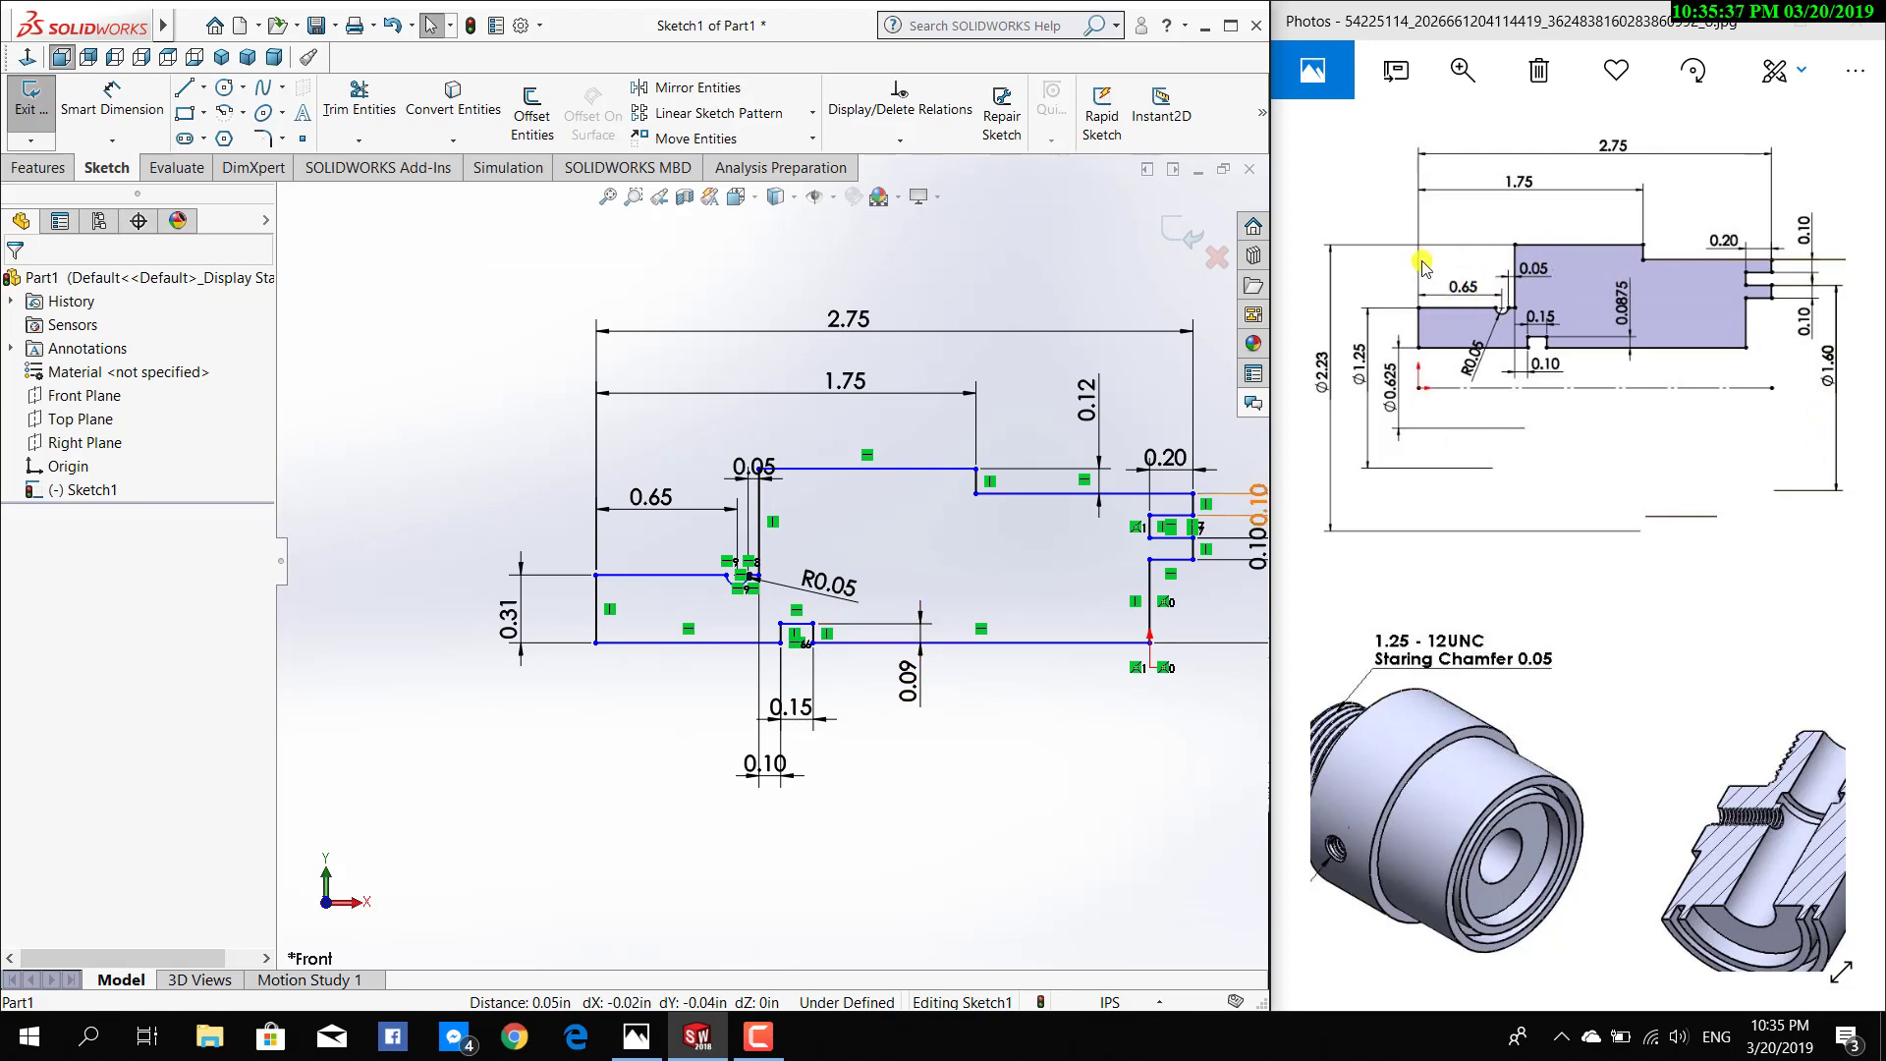
Try a 0.49 height dimension between the top and bottom lines, then reject it as over-defining
{"action": "left_click", "coordinate": [112, 103]}
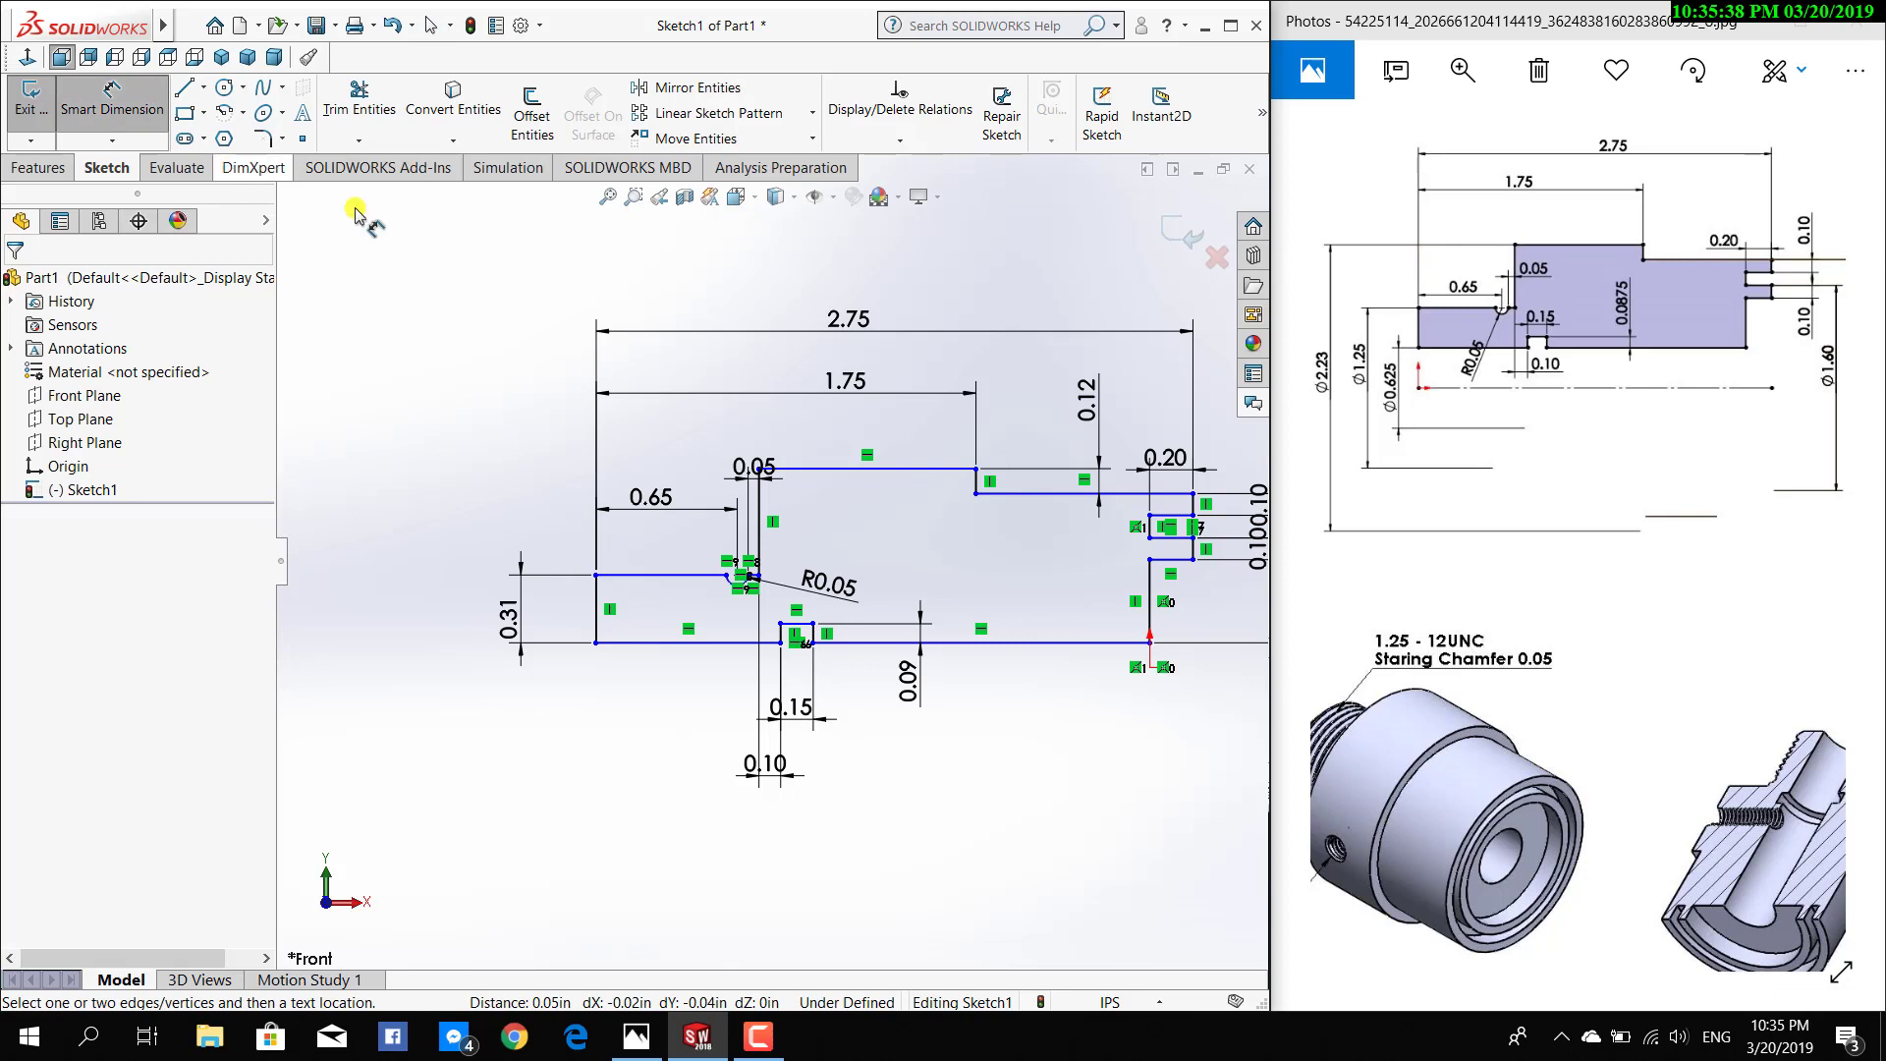
{"action": "left_click", "coordinate": [810, 470]}
{"action": "left_click", "coordinate": [648, 574]}
{"action": "left_click", "coordinate": [429, 496]}
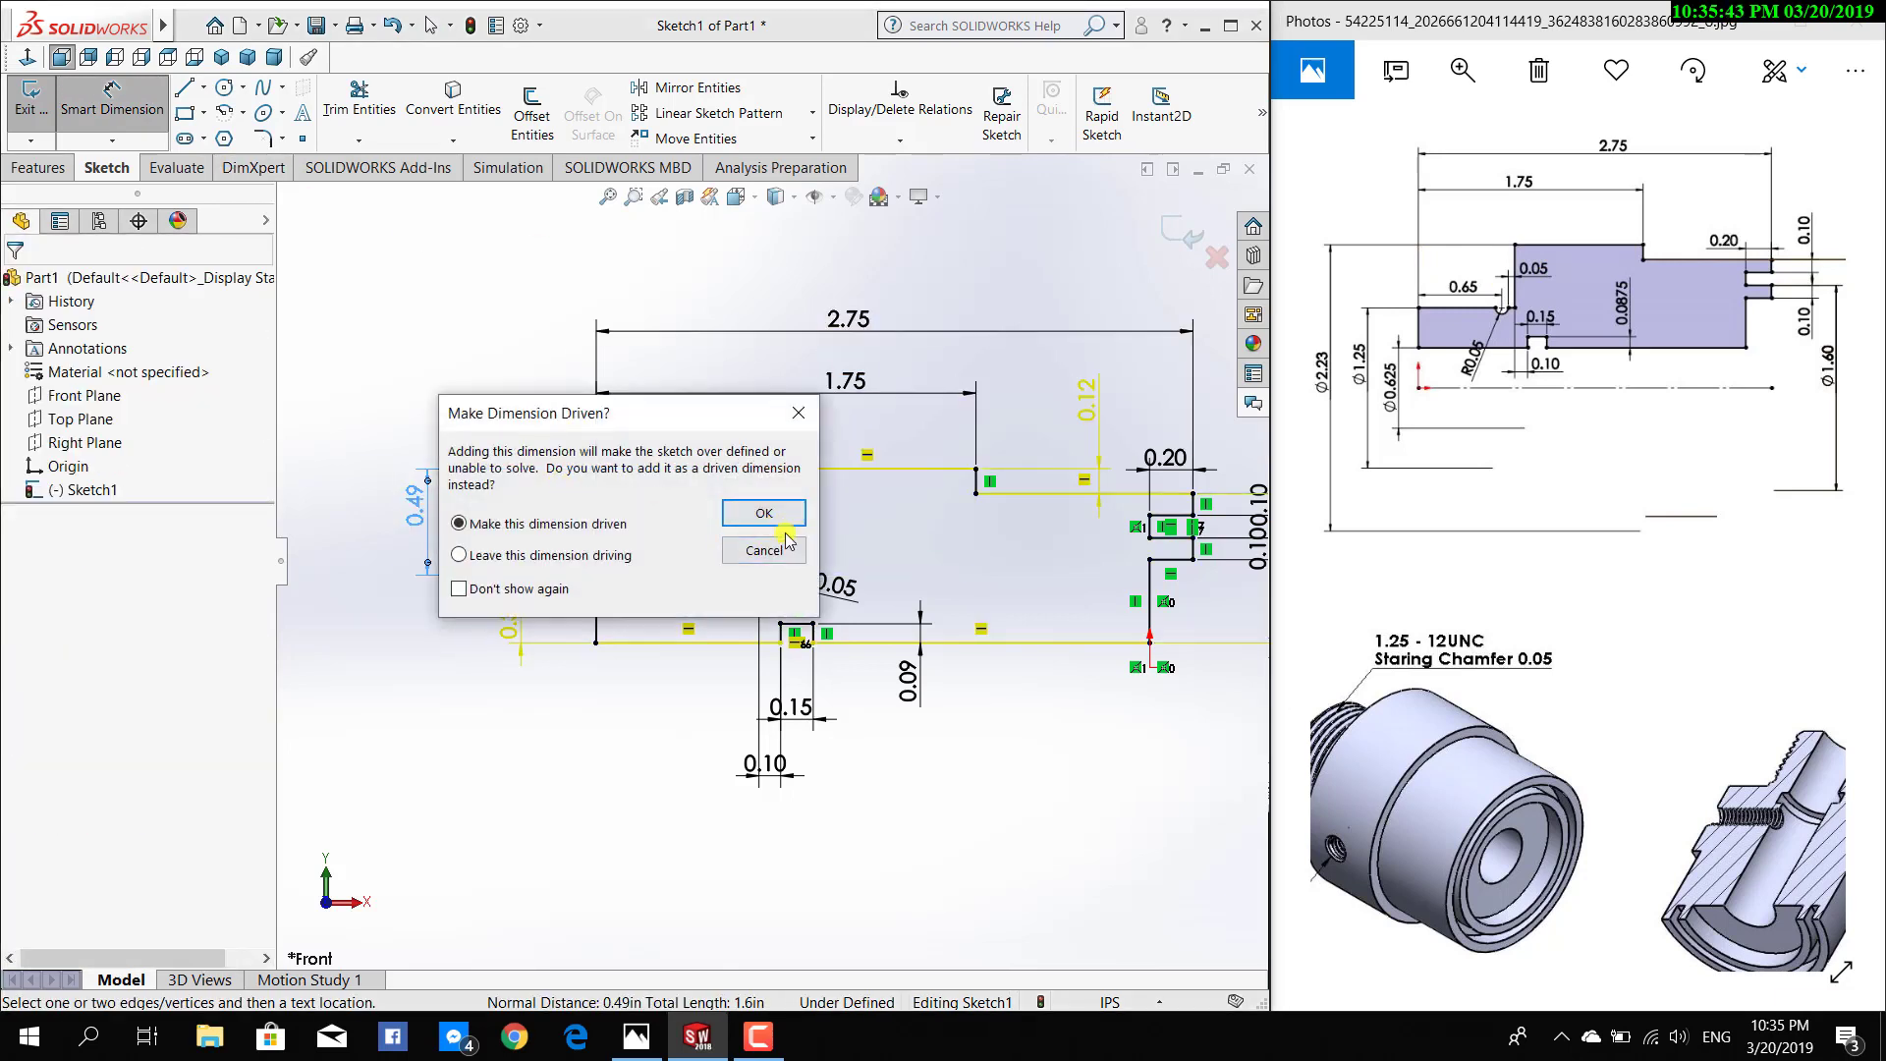
{"action": "left_click", "coordinate": [781, 549]}
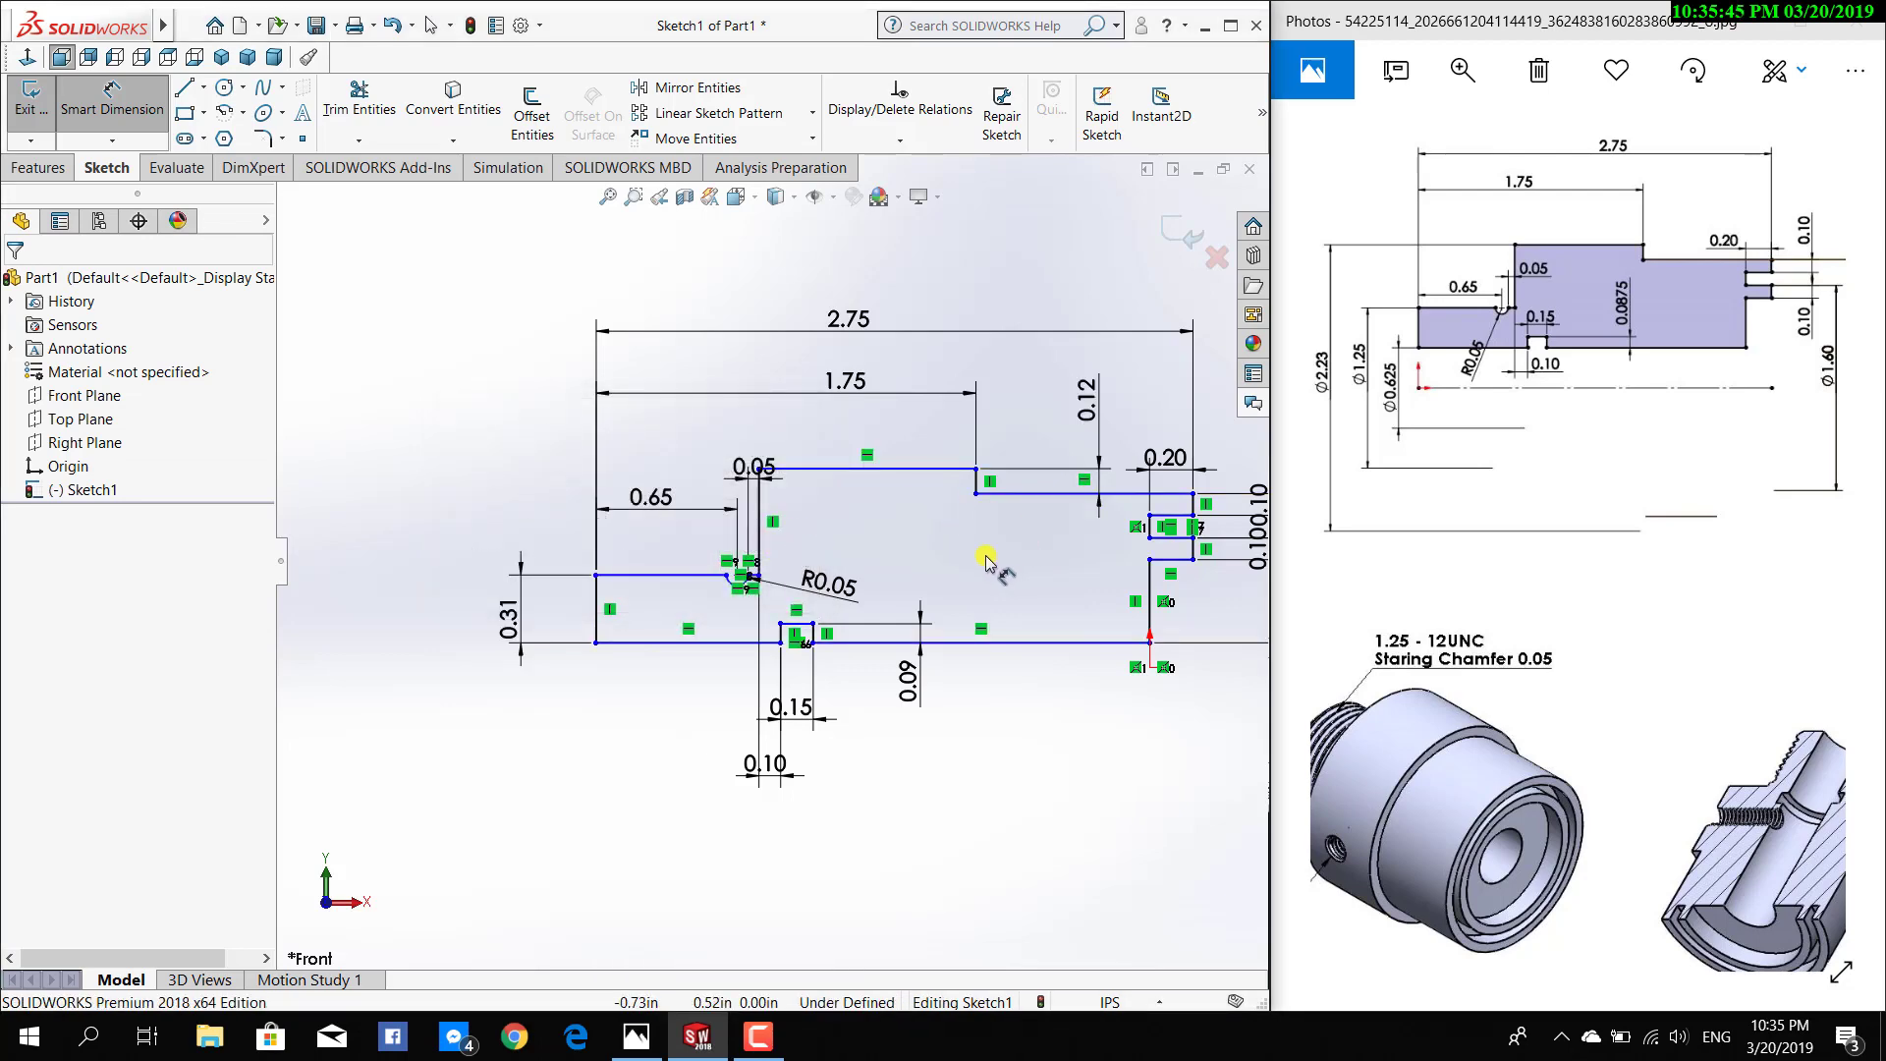
Drag the still-free profile upward, away from the origin
{"action": "scroll", "coordinate": [821, 530], "scroll_direction": "up", "scroll_amount": 1}
{"action": "scroll", "coordinate": [539, 581], "scroll_direction": "down", "scroll_amount": 2}
{"action": "scroll", "coordinate": [526, 609], "scroll_direction": "down", "scroll_amount": 1}
{"action": "scroll", "coordinate": [526, 610], "scroll_direction": "down", "scroll_amount": 2}
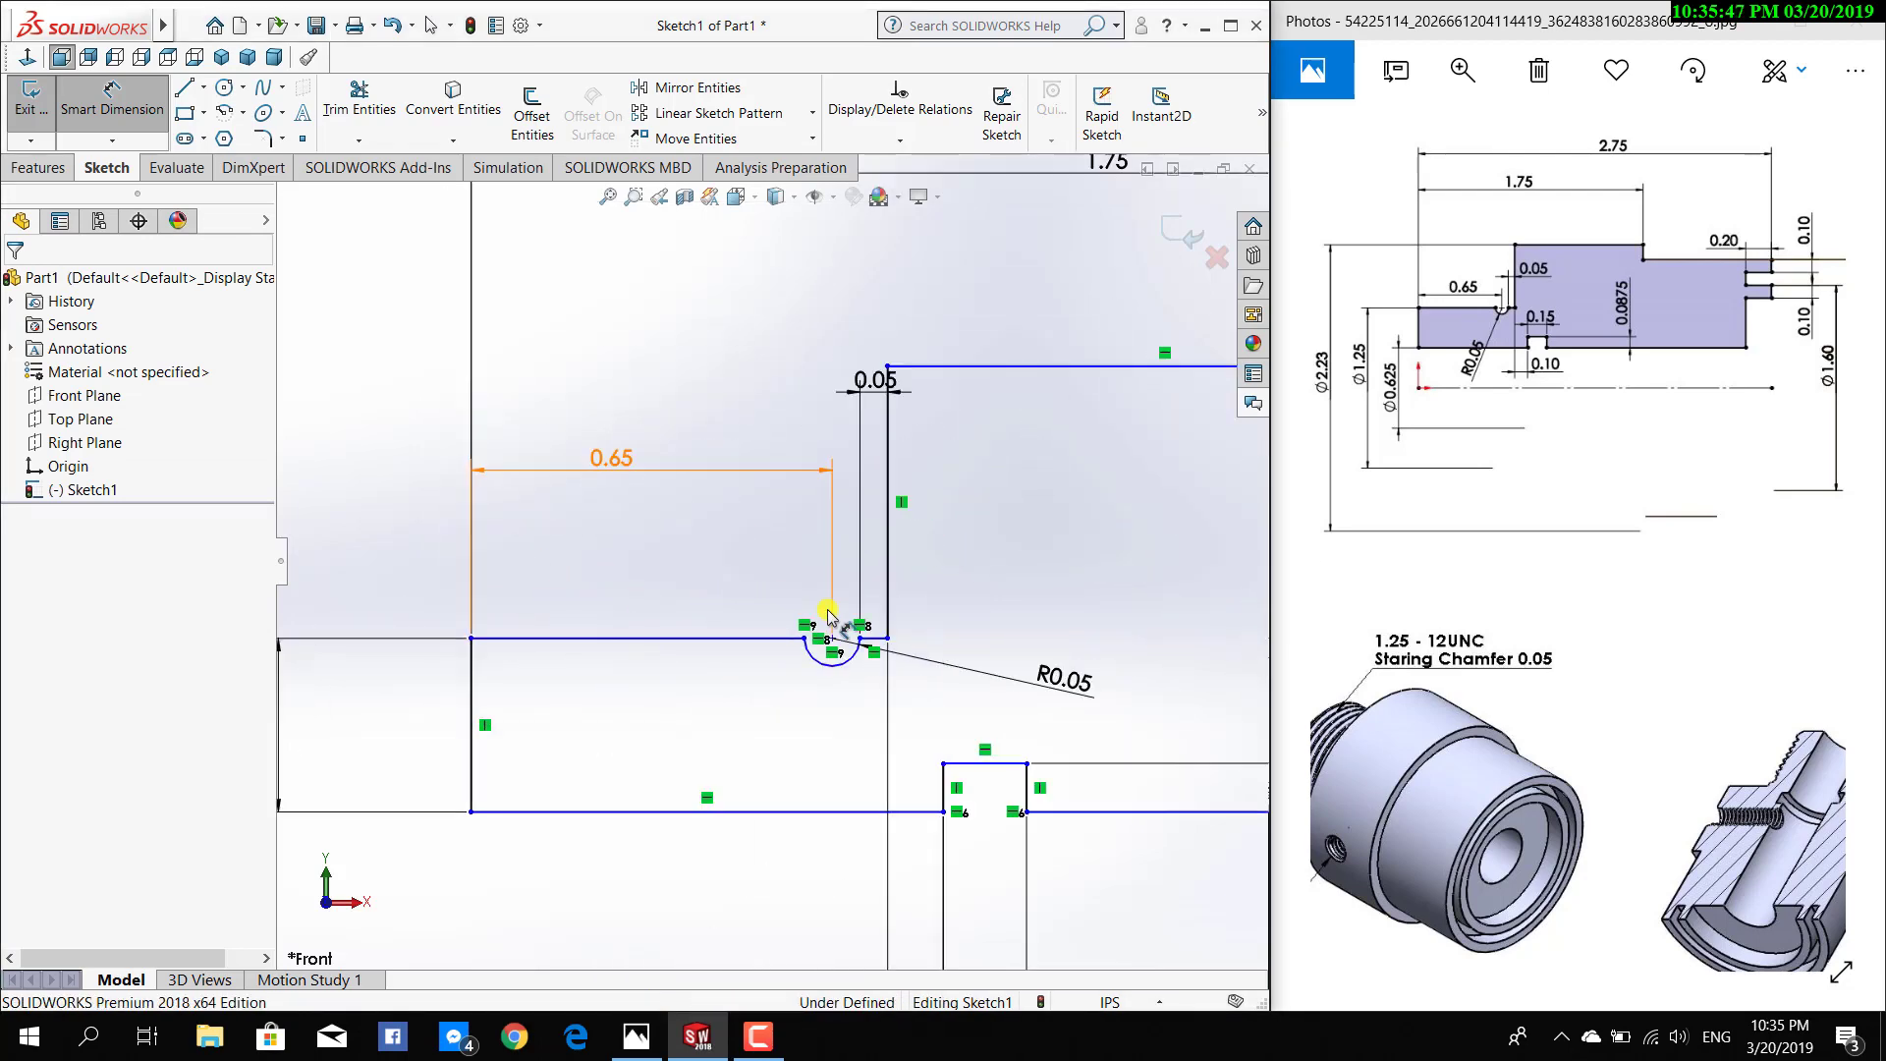
{"action": "scroll", "coordinate": [828, 616], "scroll_direction": "up", "scroll_amount": 2}
{"action": "scroll", "coordinate": [1182, 678], "scroll_direction": "up", "scroll_amount": 2}
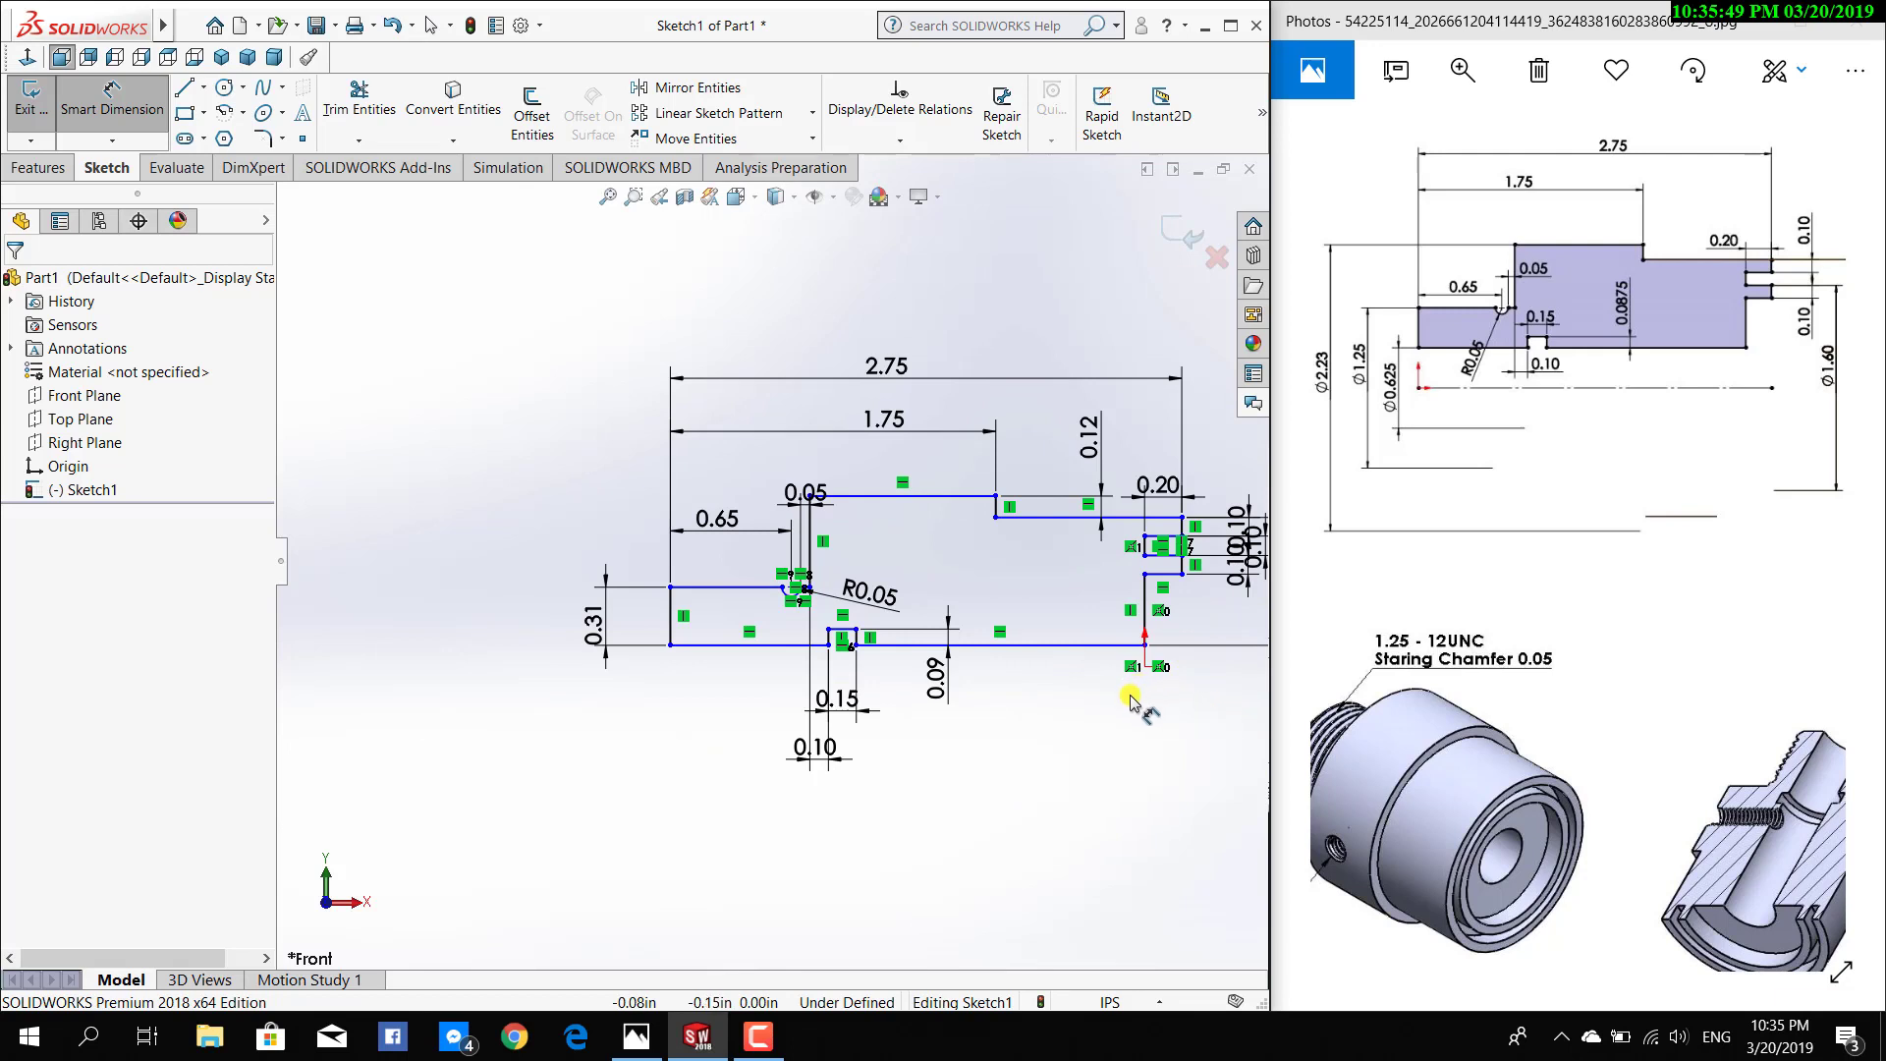
{"action": "key", "text": "Escape"}
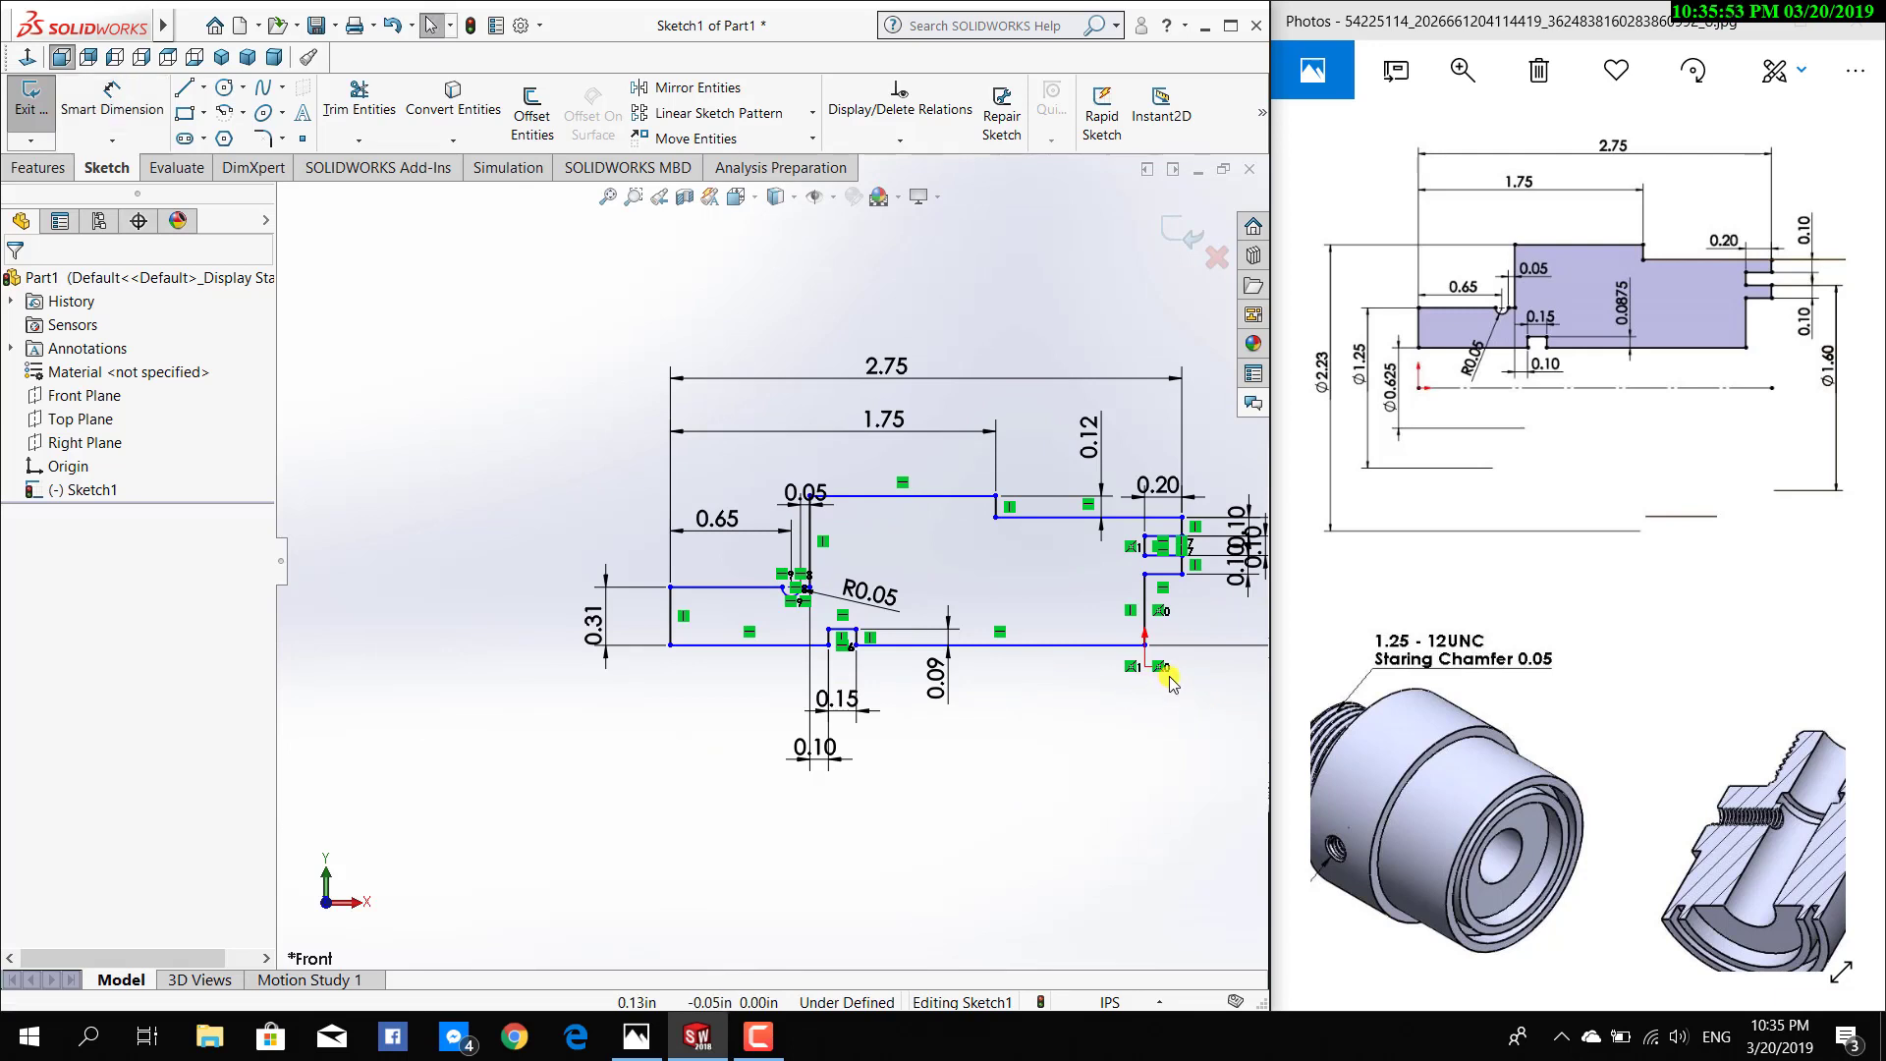
{"action": "left_click_drag", "start_coordinate": [957, 497], "coordinate": [970, 479]}
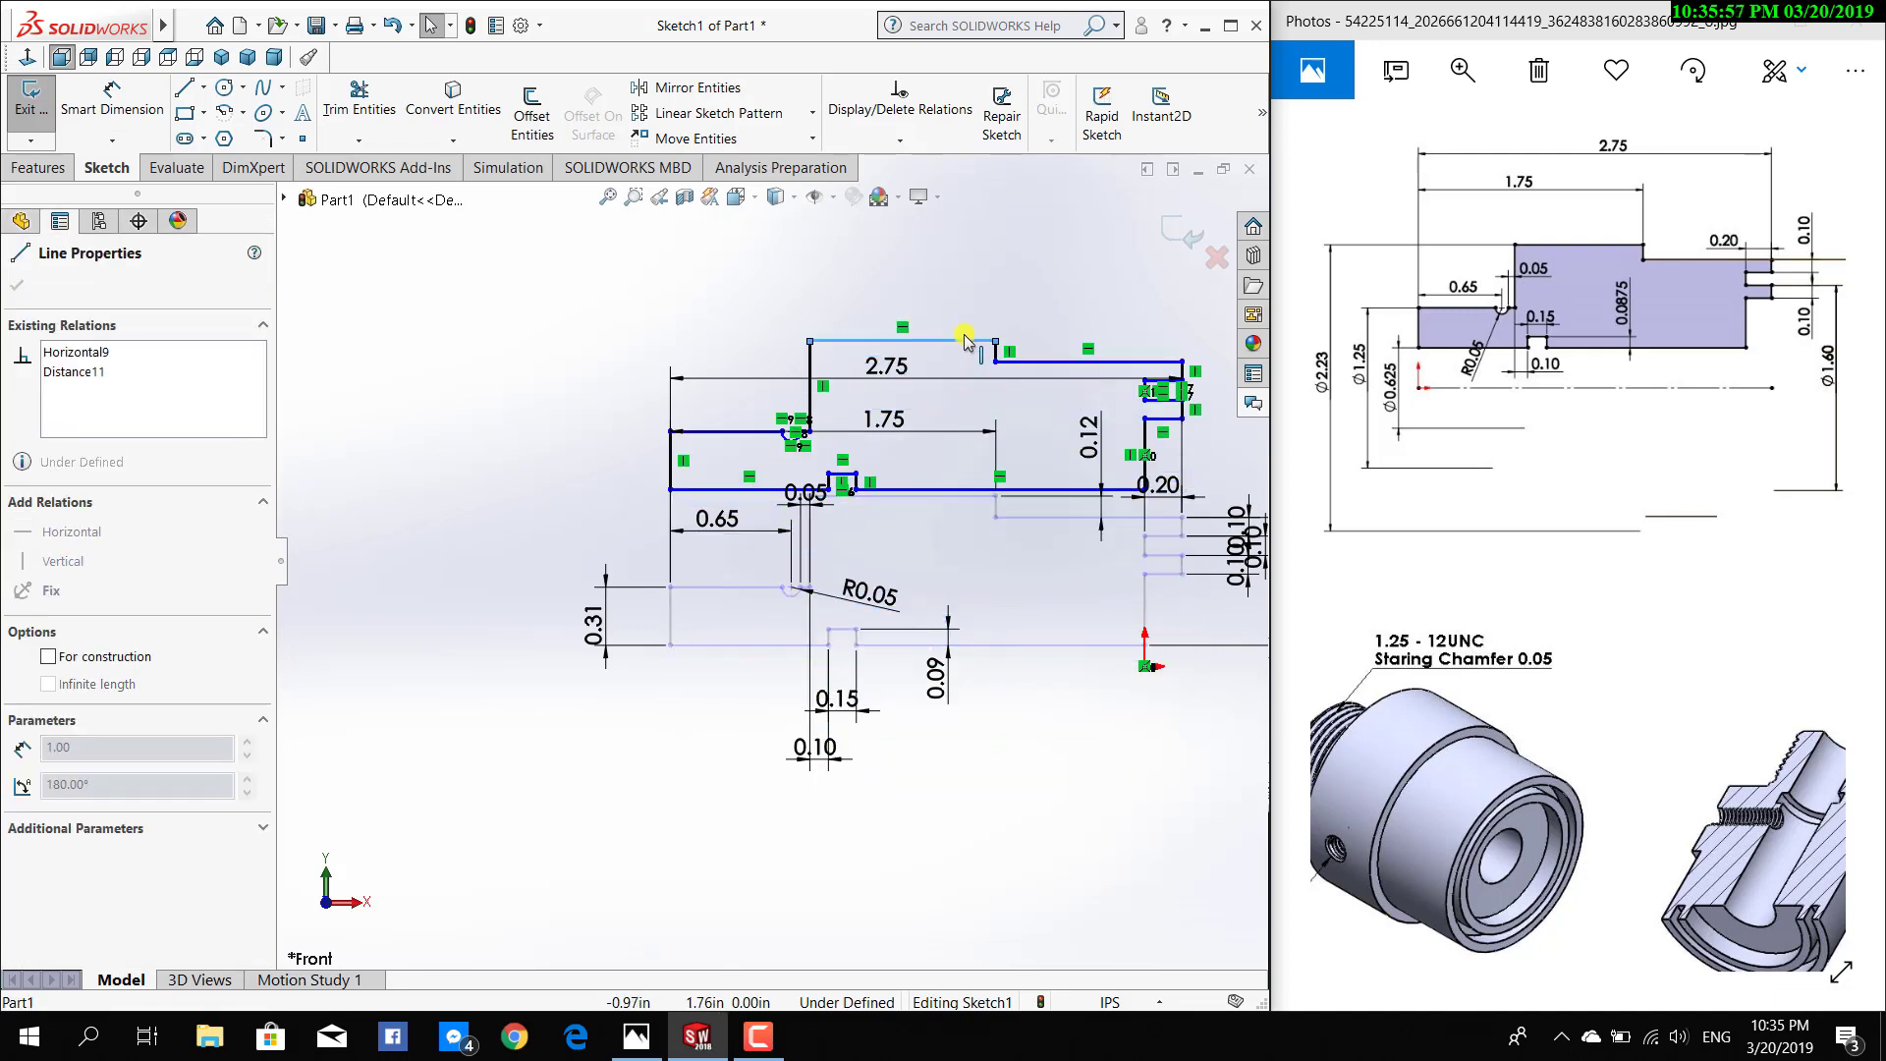
Draw a 2.51 in horizontal construction centreline running left from the origin beneath the profile
{"action": "left_click_drag", "start_coordinate": [970, 479], "coordinate": [982, 408]}
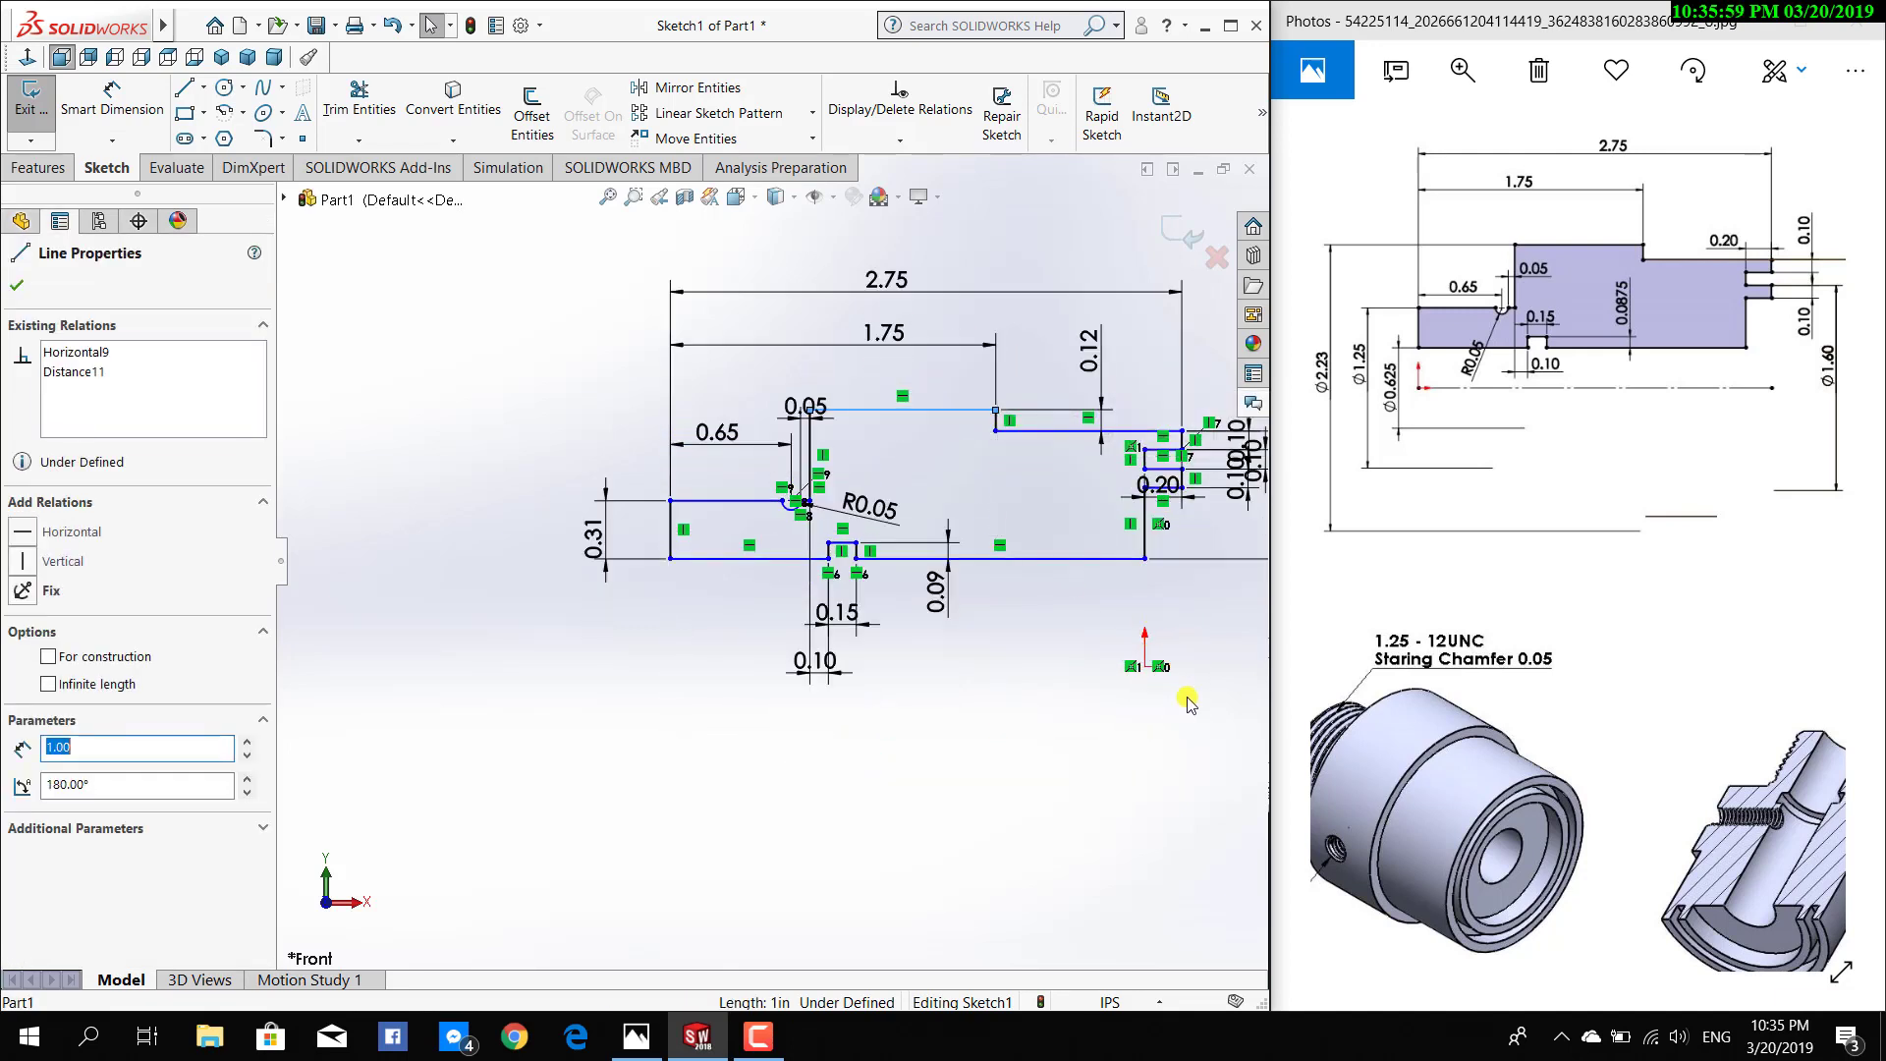
{"action": "left_click", "coordinate": [183, 95]}
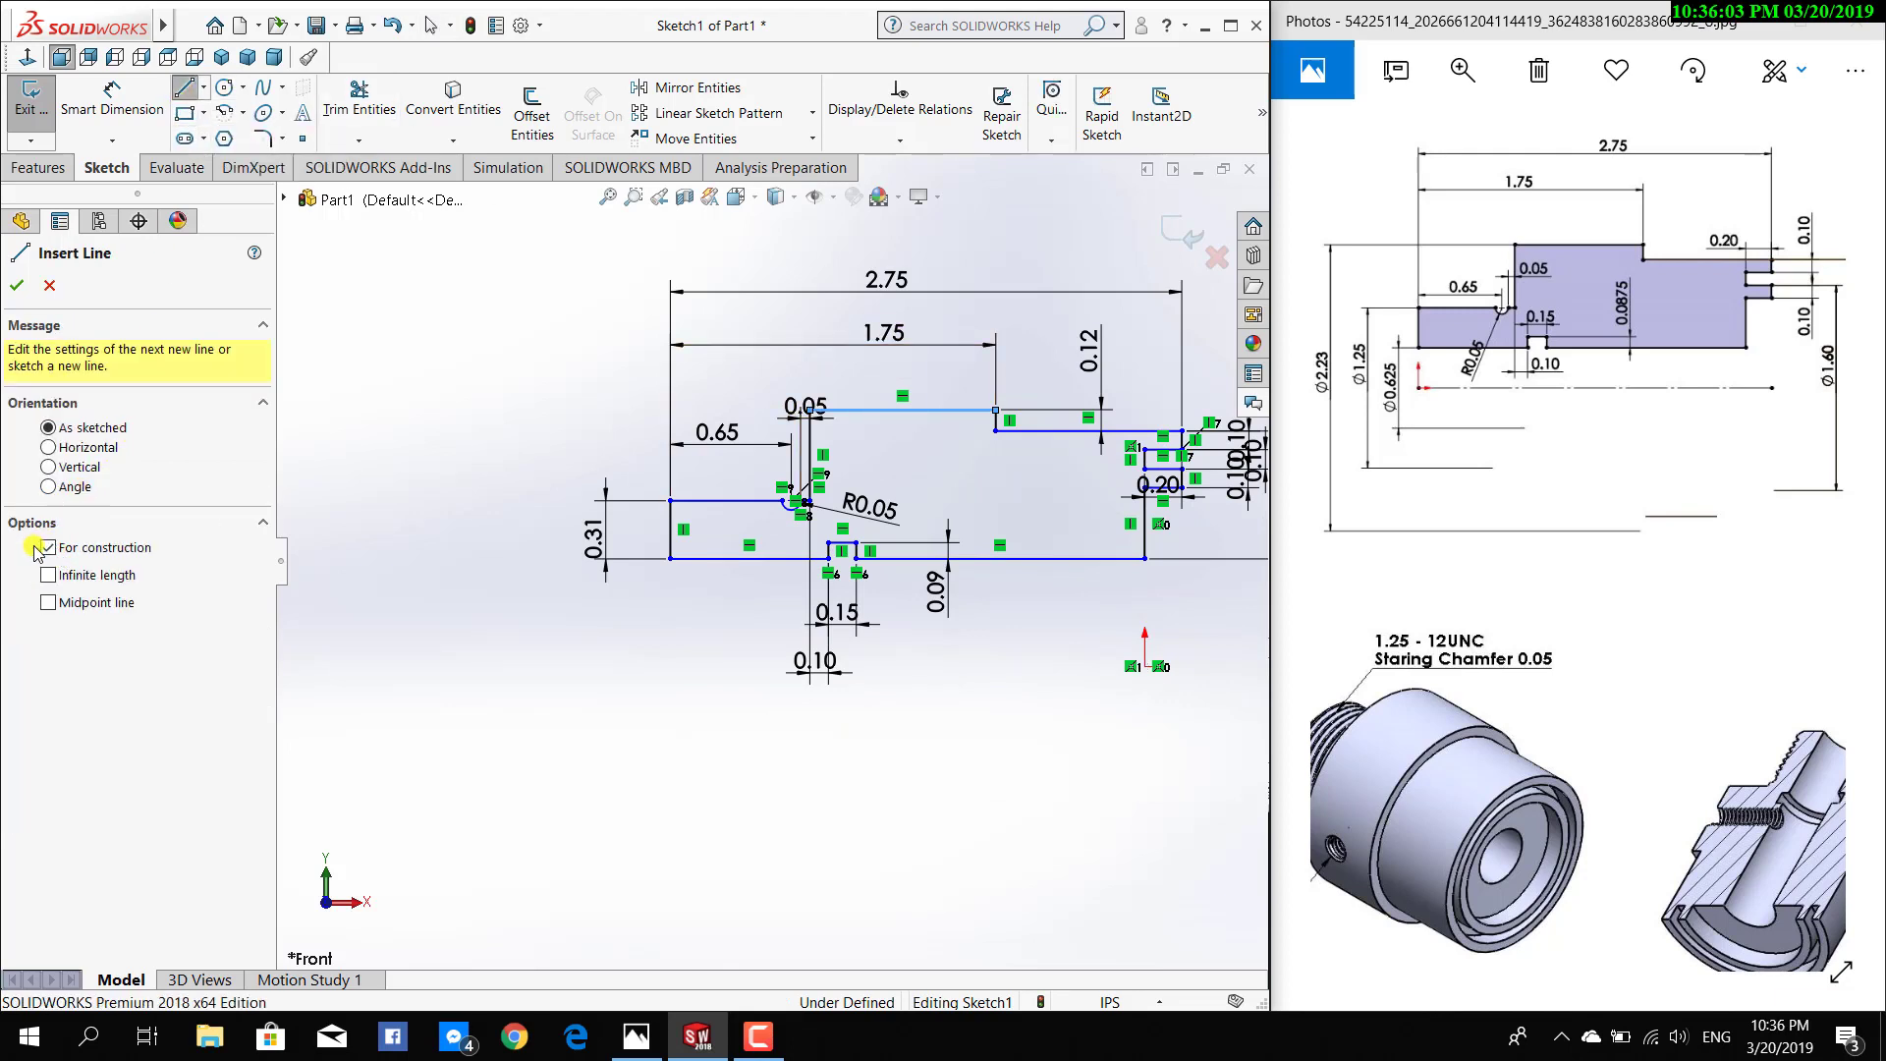
{"action": "left_click", "coordinate": [48, 446]}
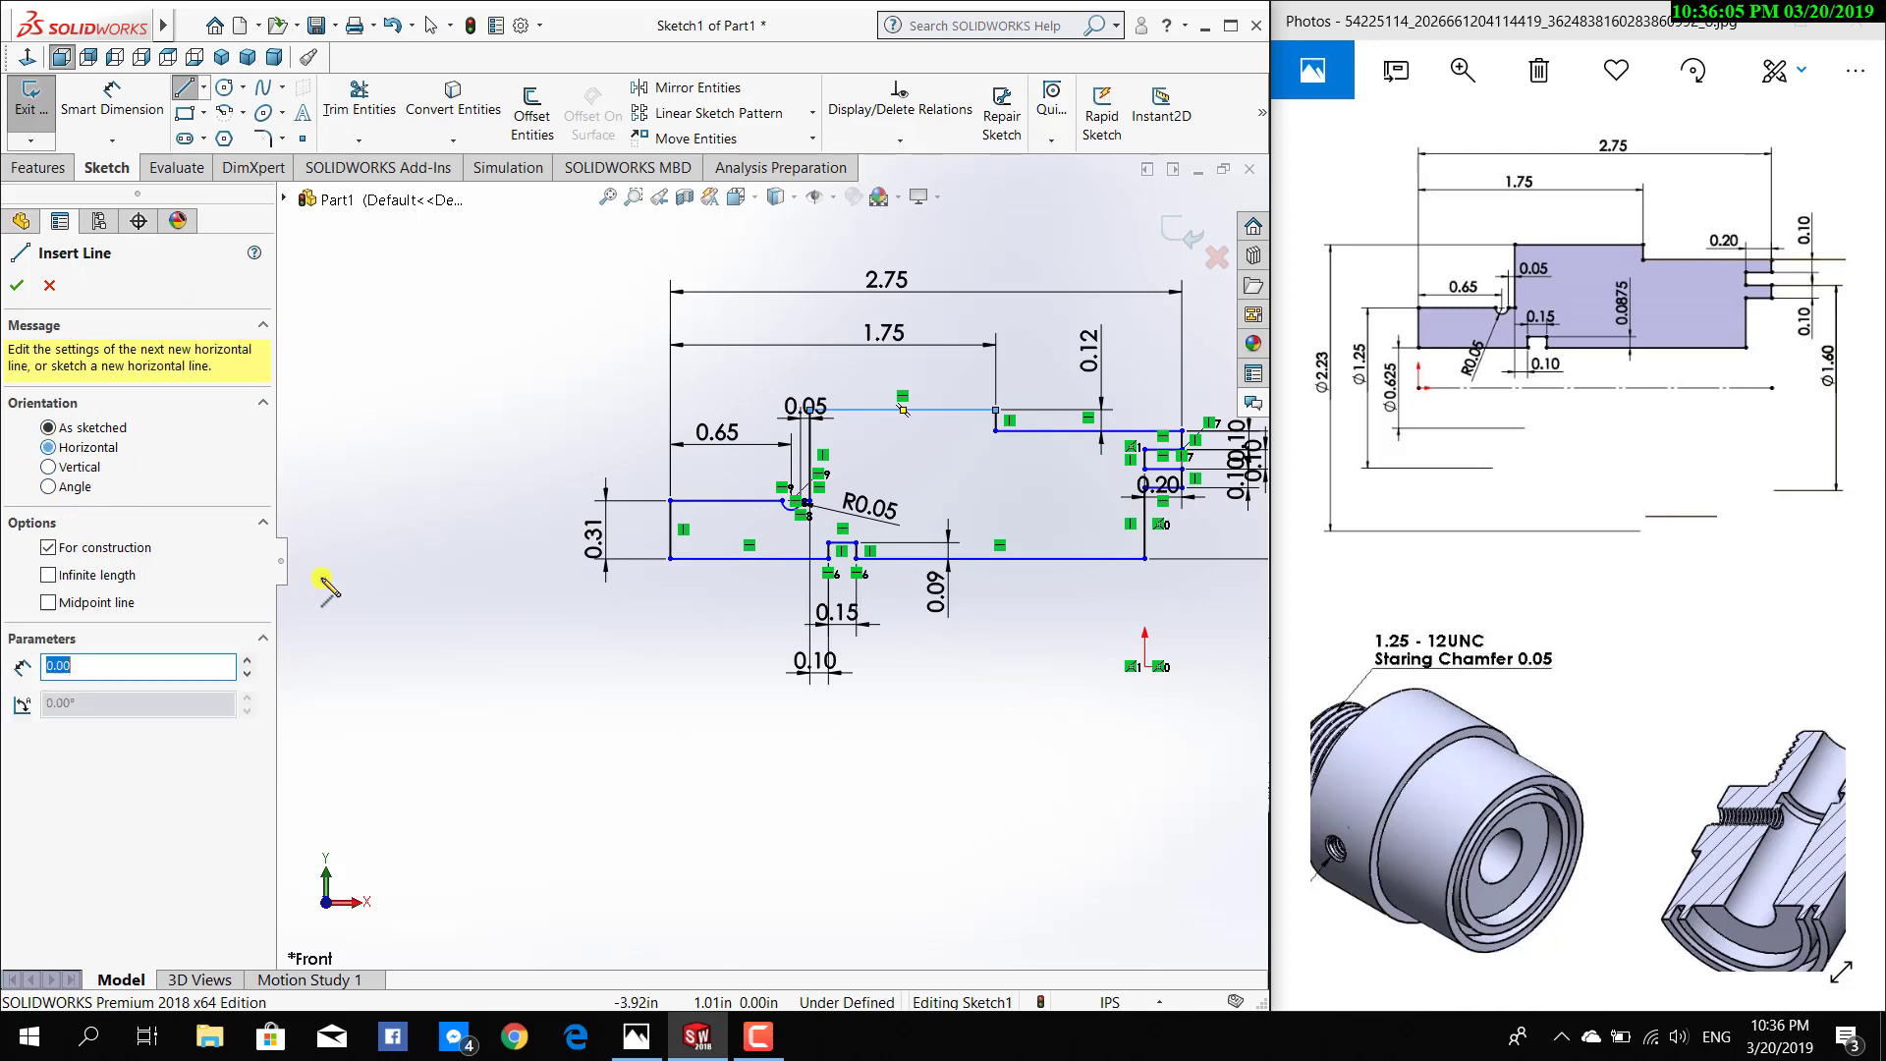
{"action": "left_click", "coordinate": [1145, 667]}
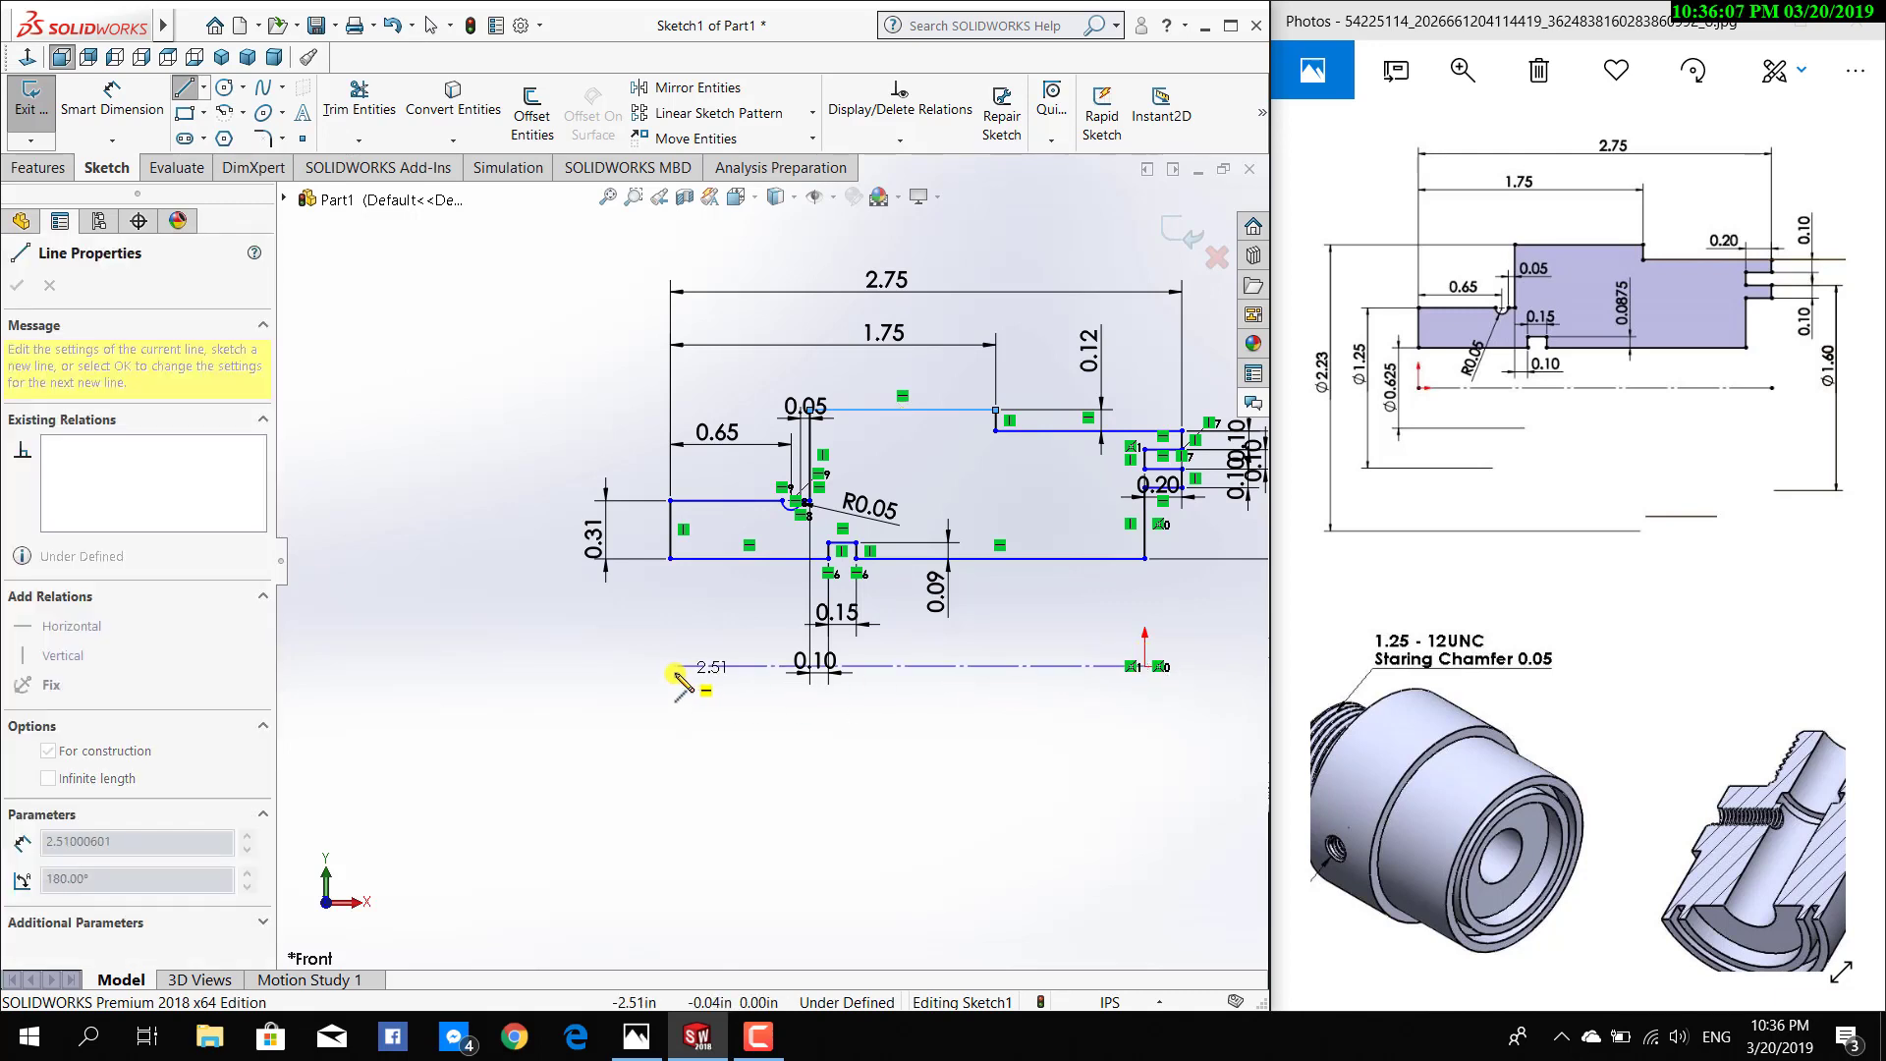
{"action": "key", "text": "Escape"}
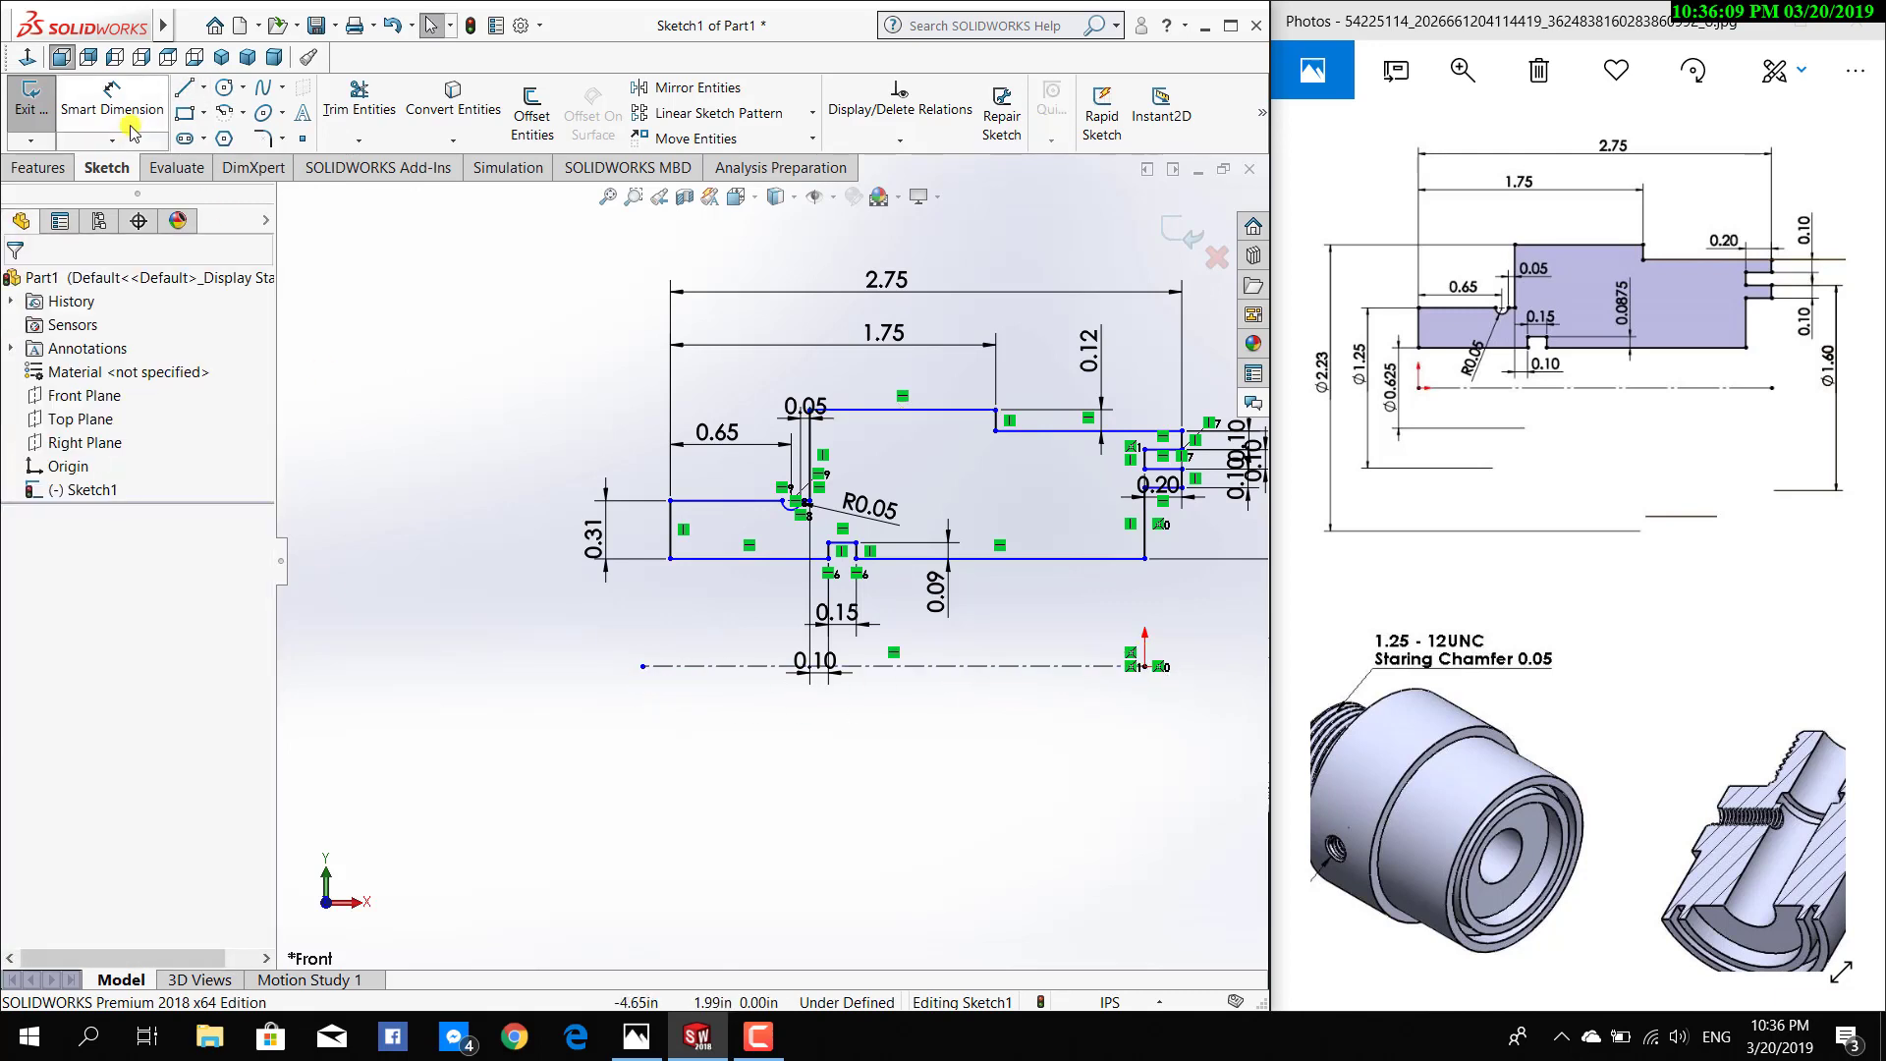
Try dimensioning the bottom-left line and corner, discarding the unwanted 0.85 length dimension
{"action": "left_click", "coordinate": [111, 98]}
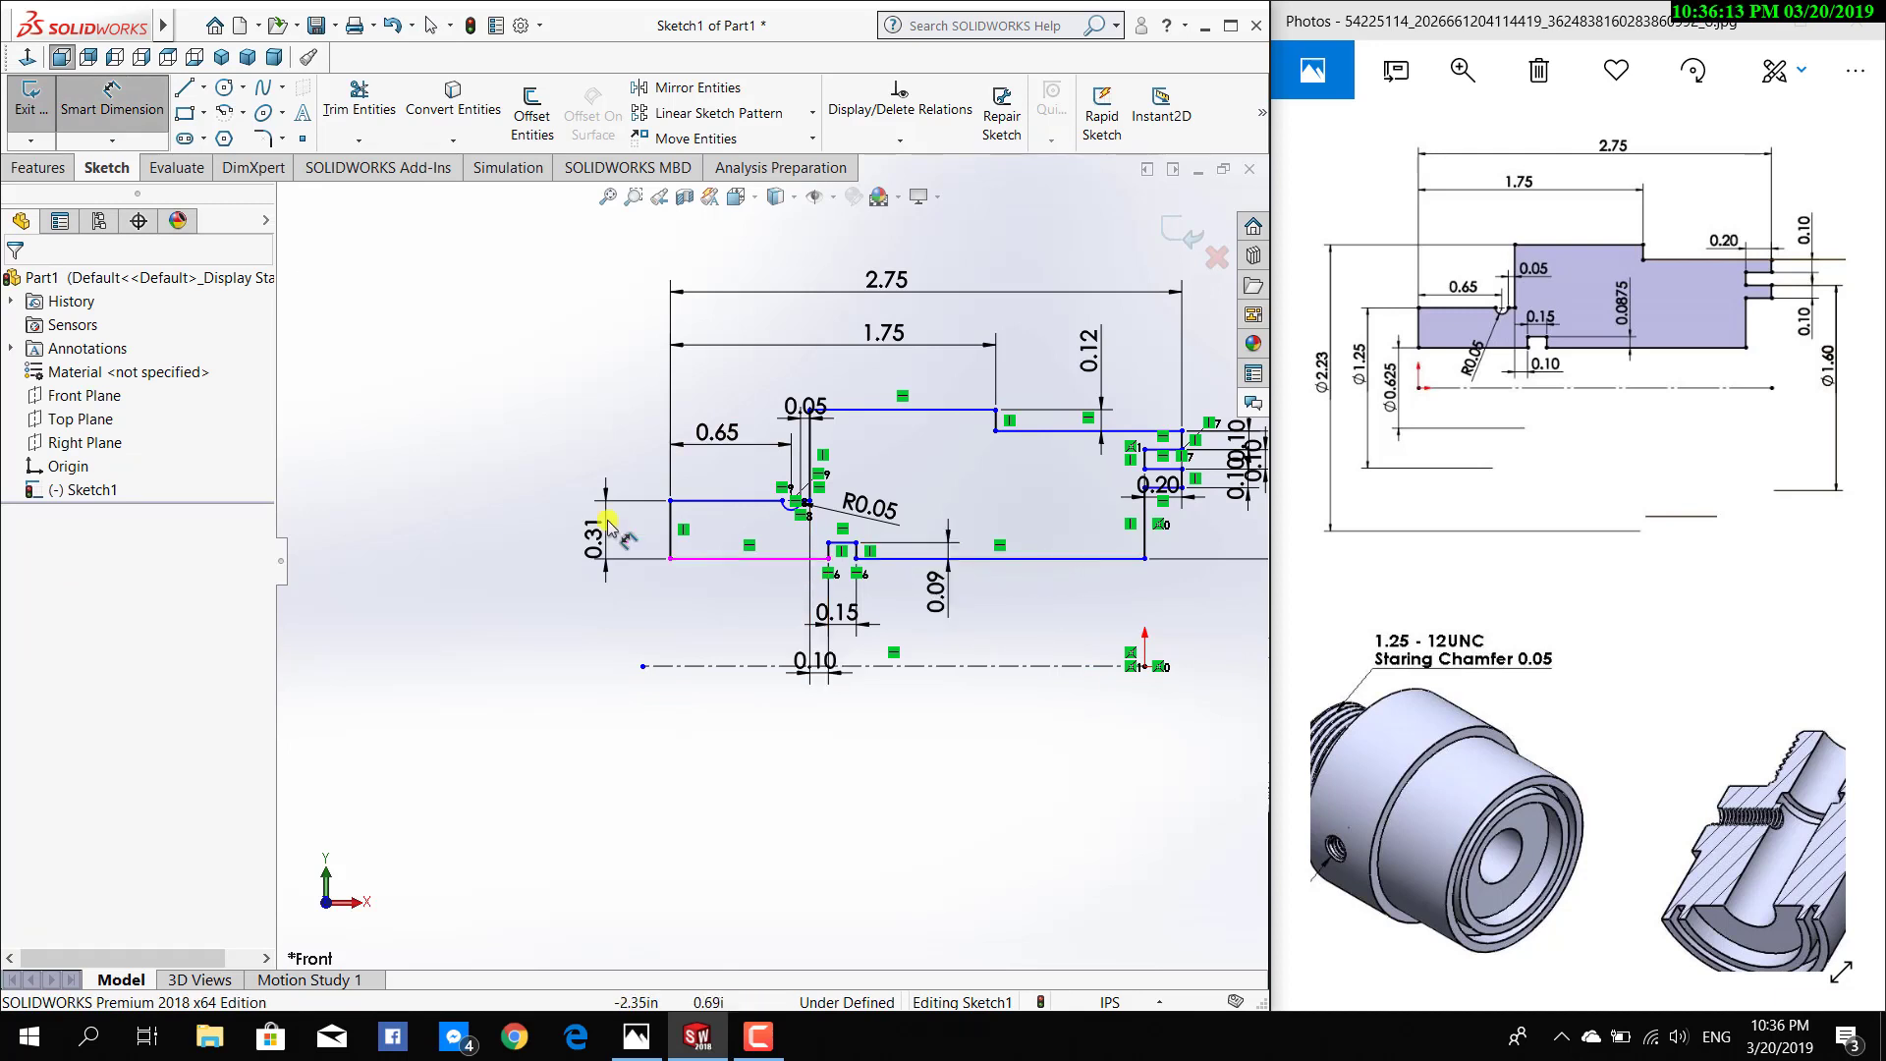
{"action": "left_click", "coordinate": [703, 562]}
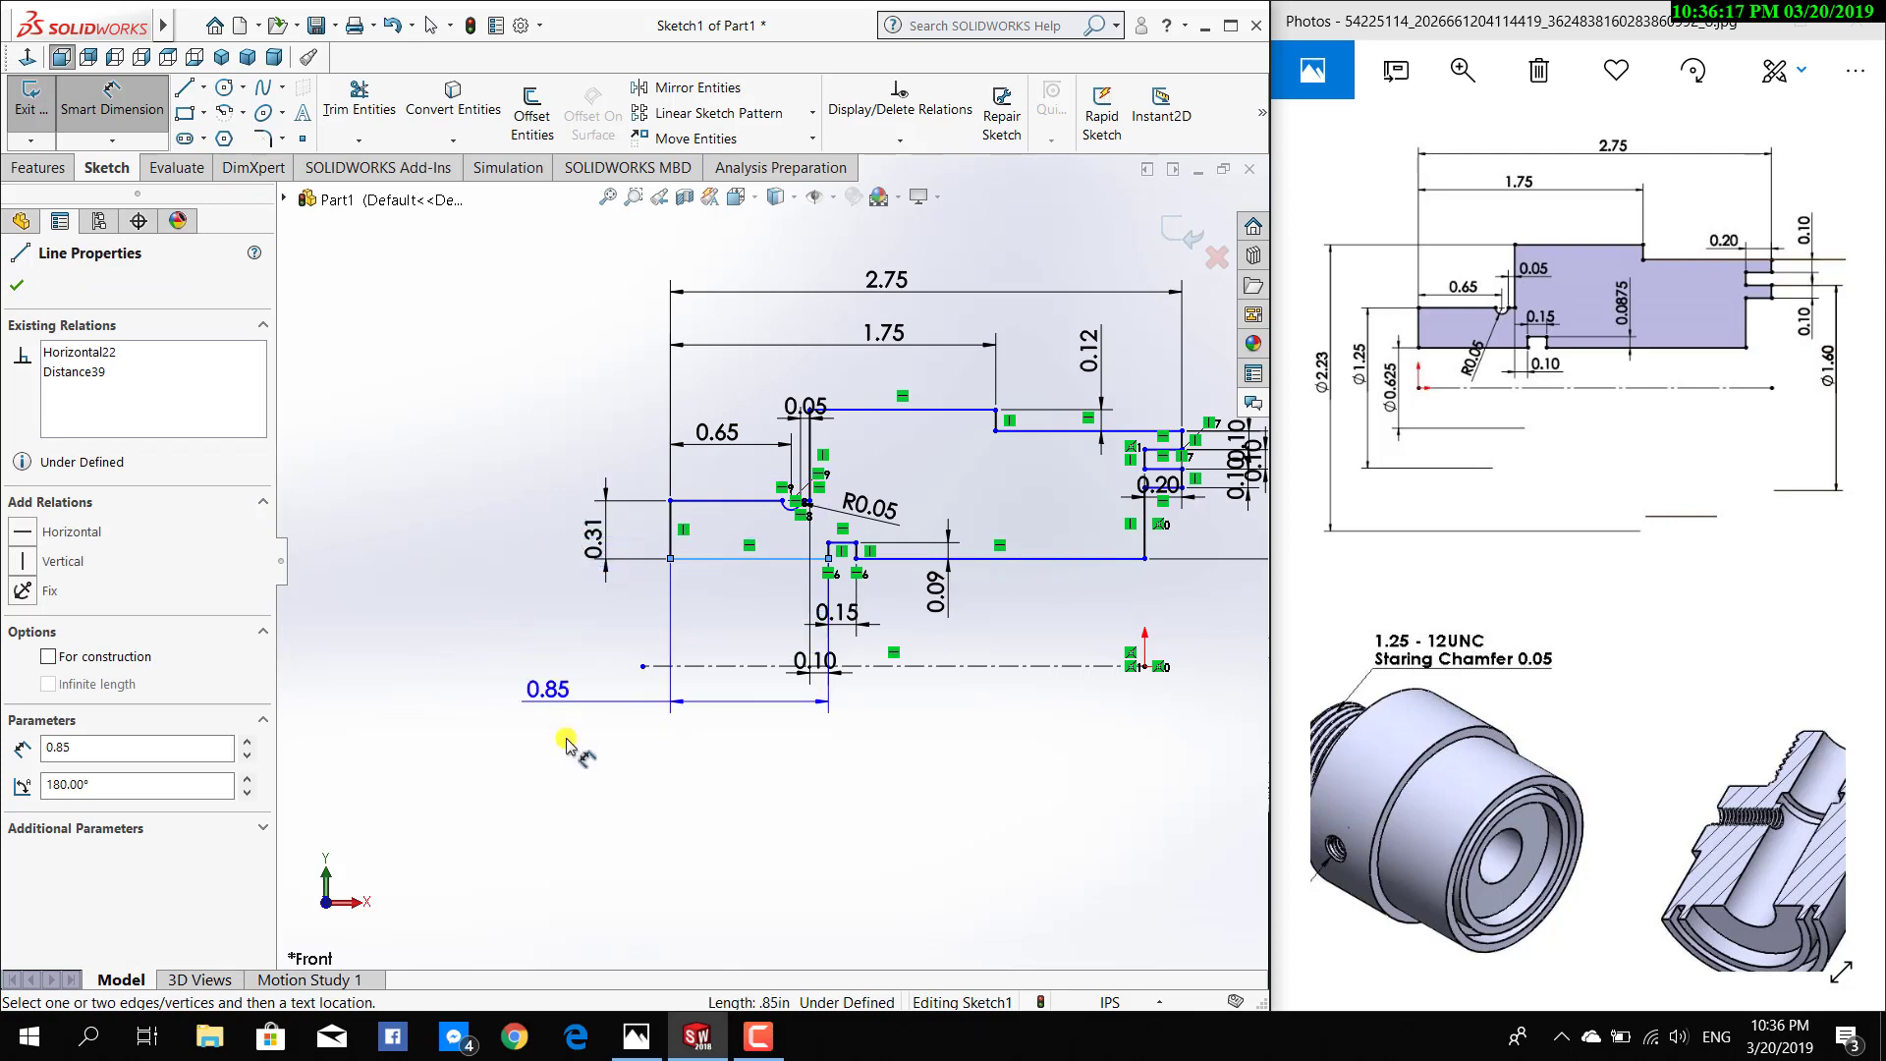
{"action": "key", "text": "Escape"}
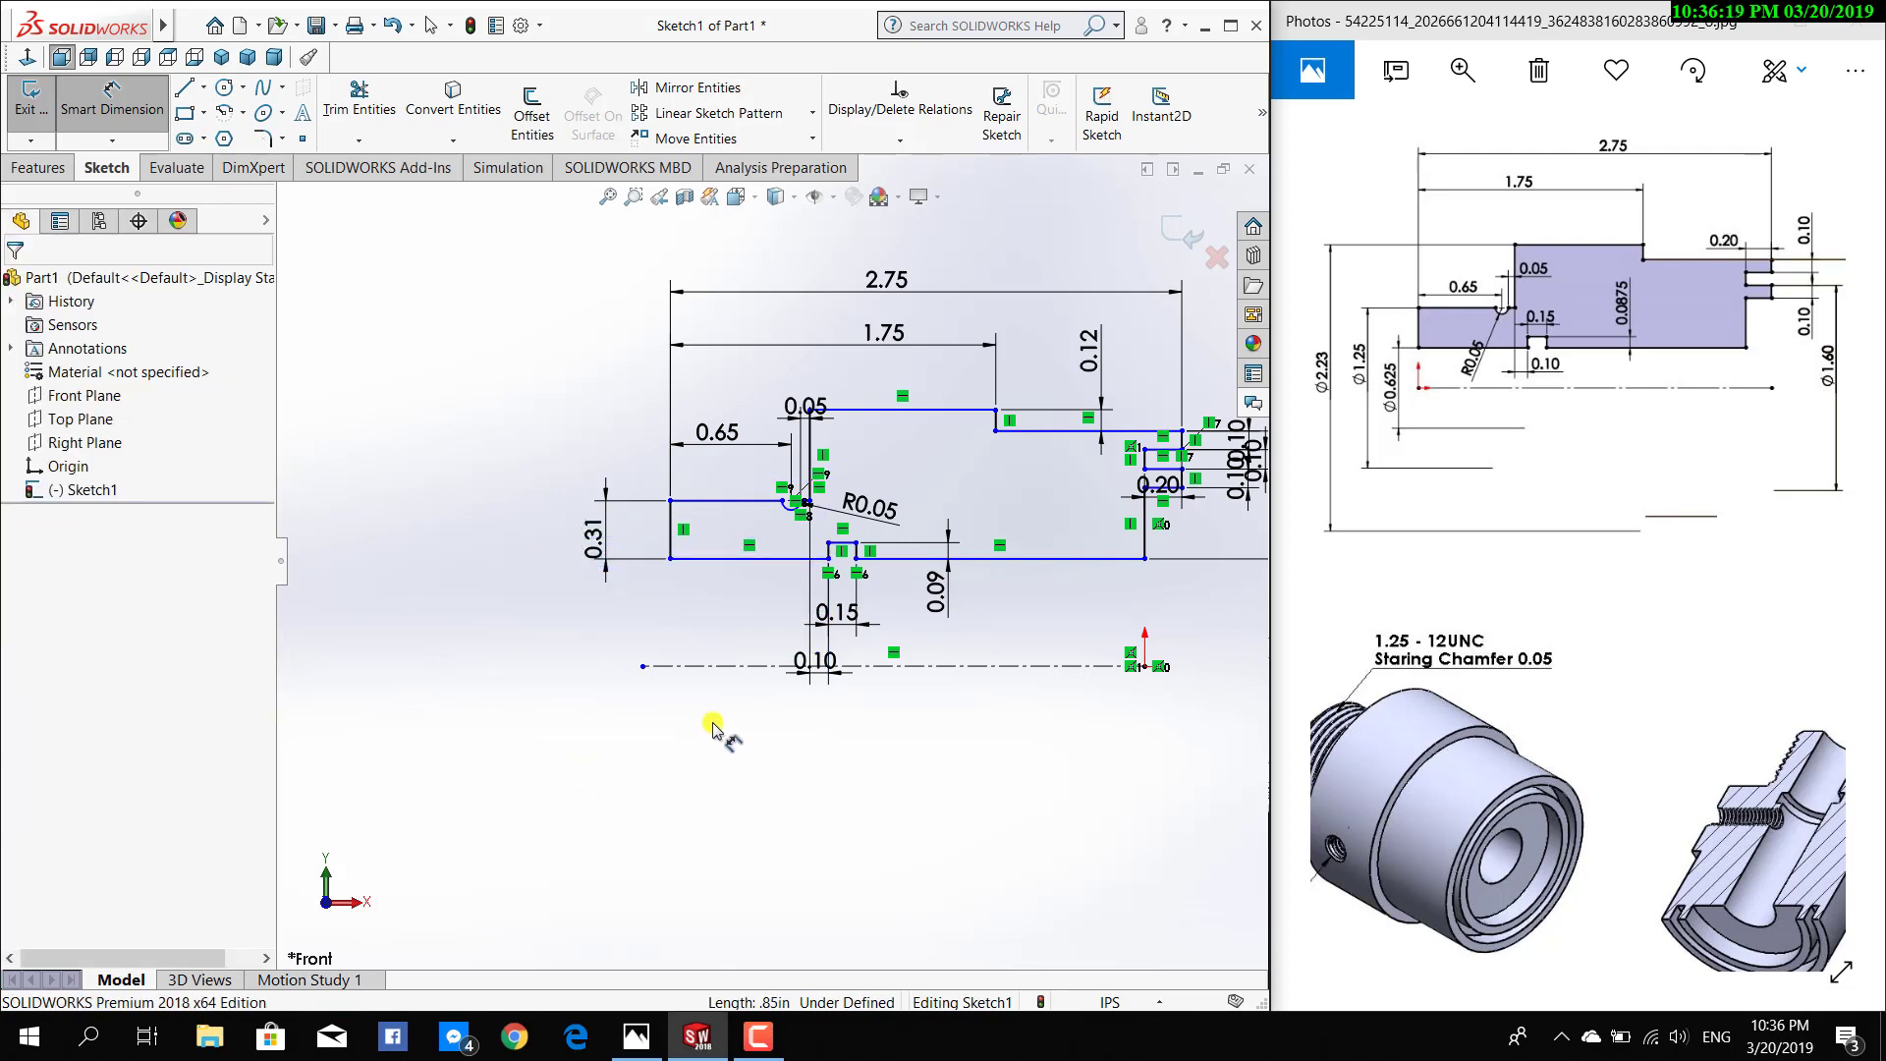
{"action": "left_click", "coordinate": [671, 560]}
{"action": "left_click", "coordinate": [112, 98]}
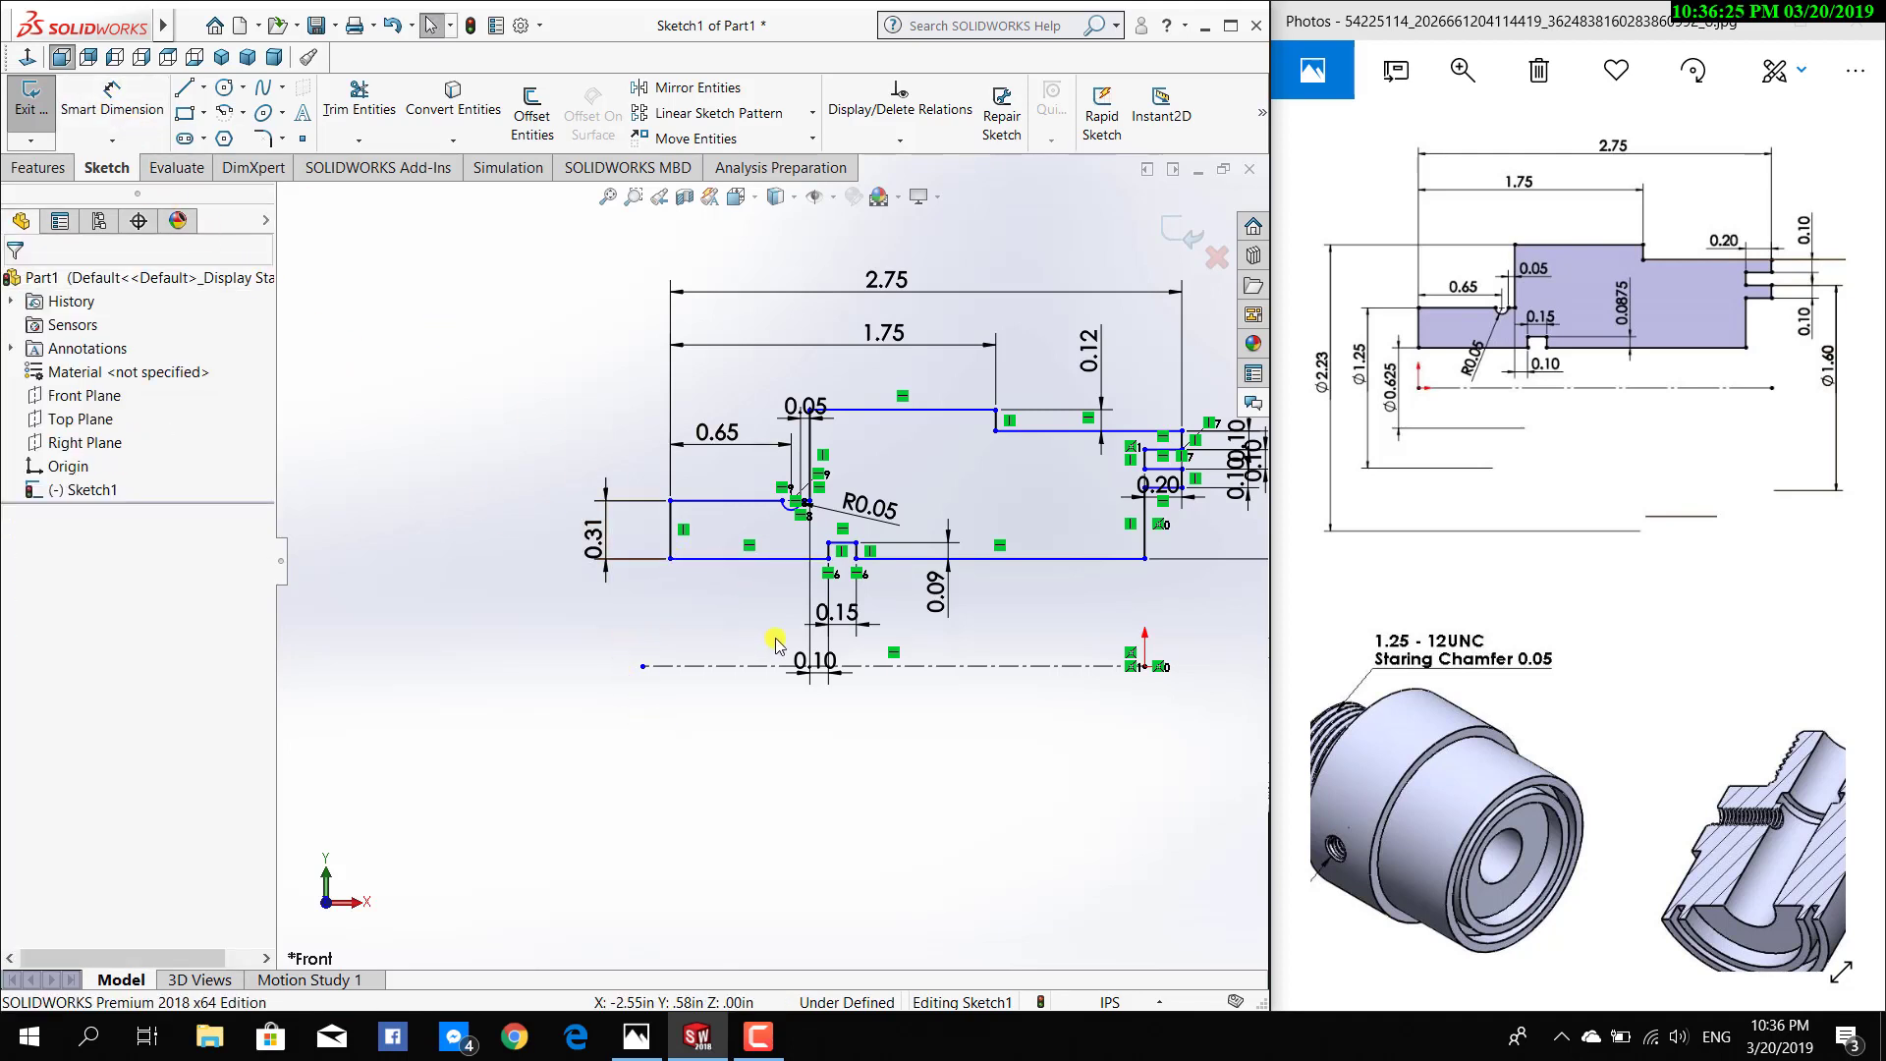
{"action": "left_click", "coordinate": [672, 561]}
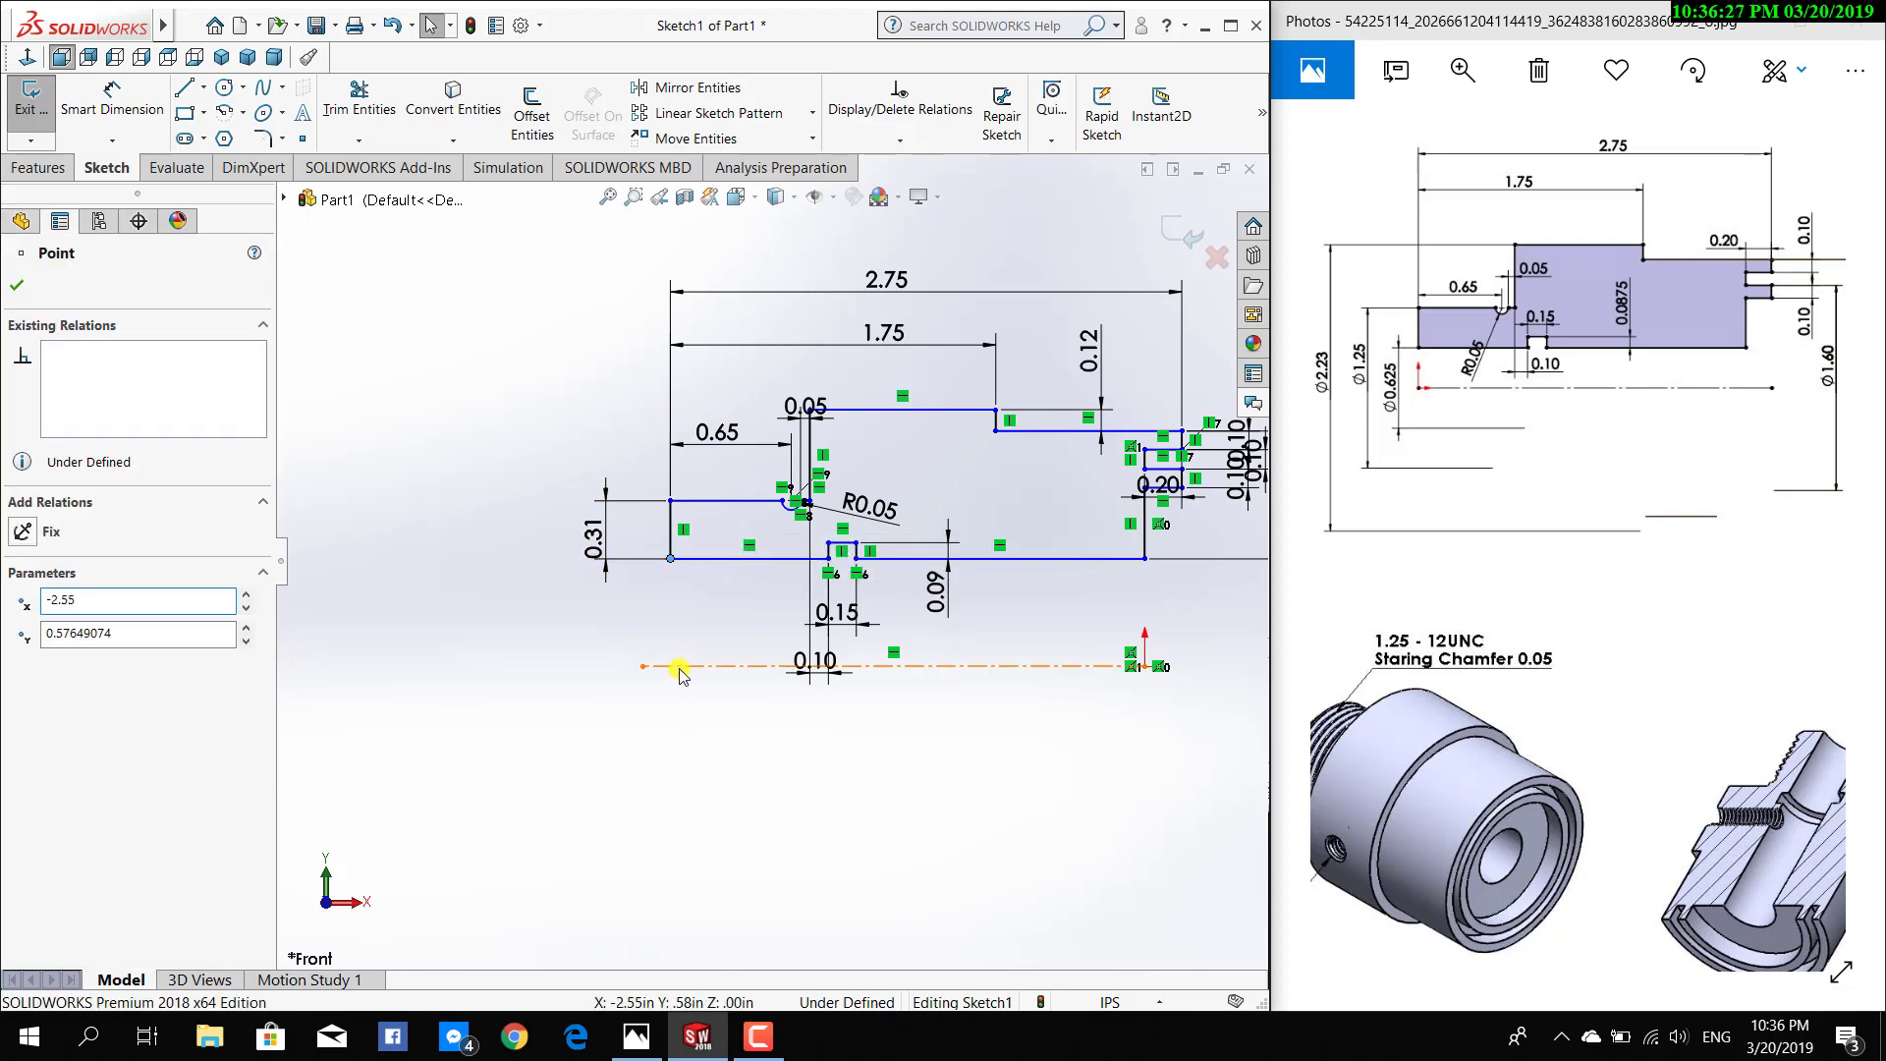
{"action": "left_click", "coordinate": [666, 666]}
{"action": "key", "text": "Escape"}
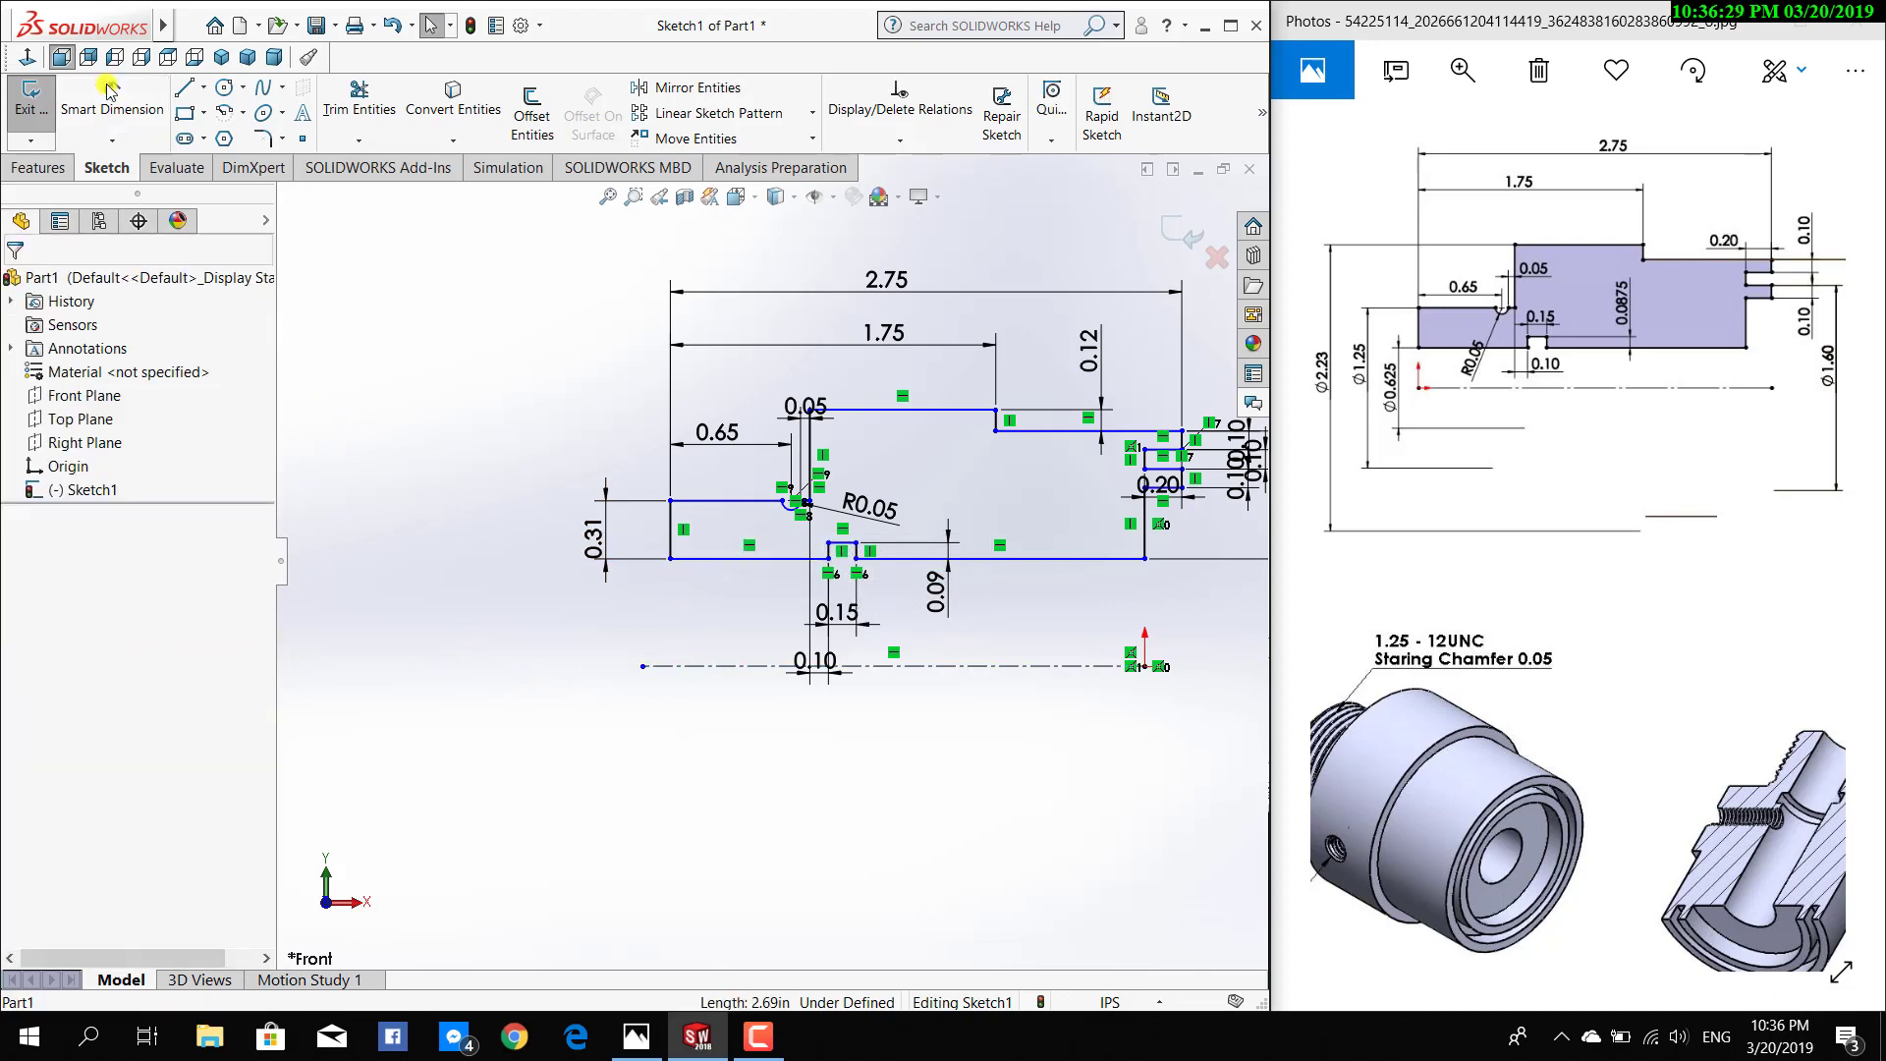
Dimension the bottom-left corner 0.625 from the centreline and view the fully defined sketch from the front
{"action": "left_click", "coordinate": [108, 93]}
{"action": "left_click", "coordinate": [671, 559]}
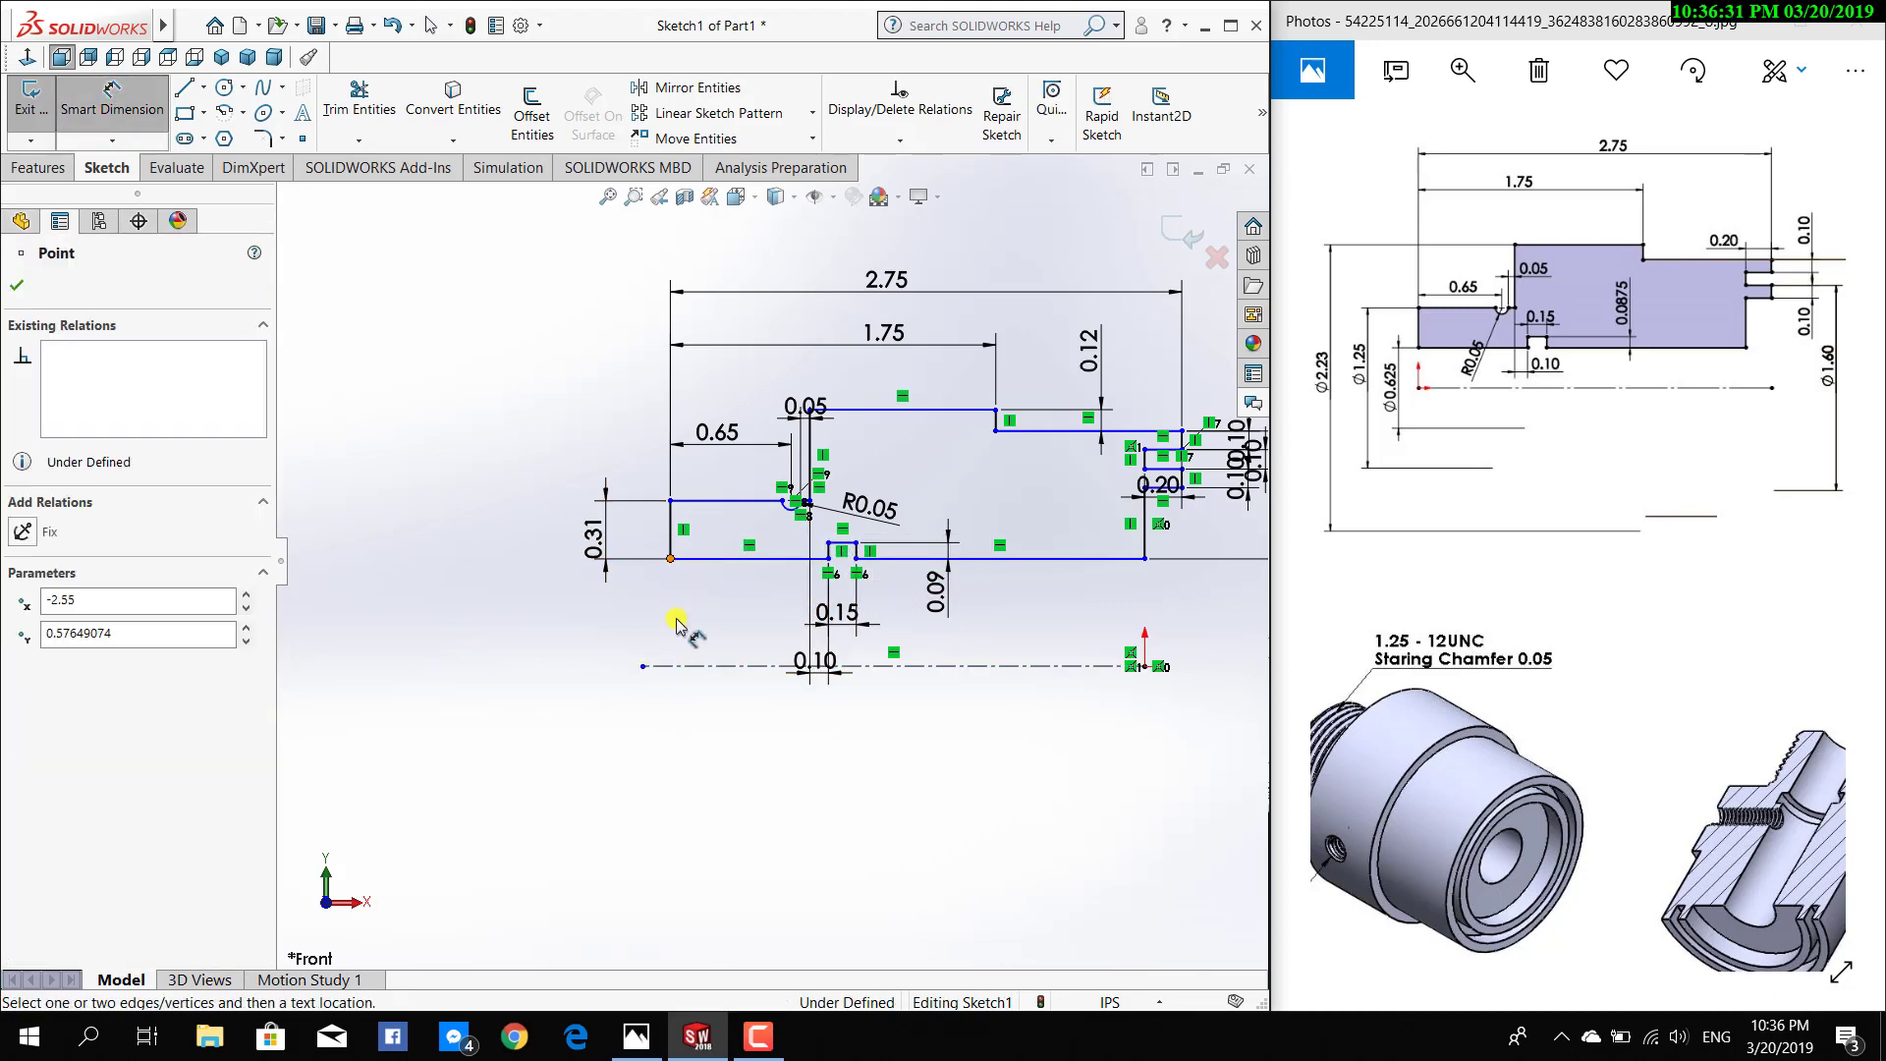
{"action": "left_click", "coordinate": [652, 666]}
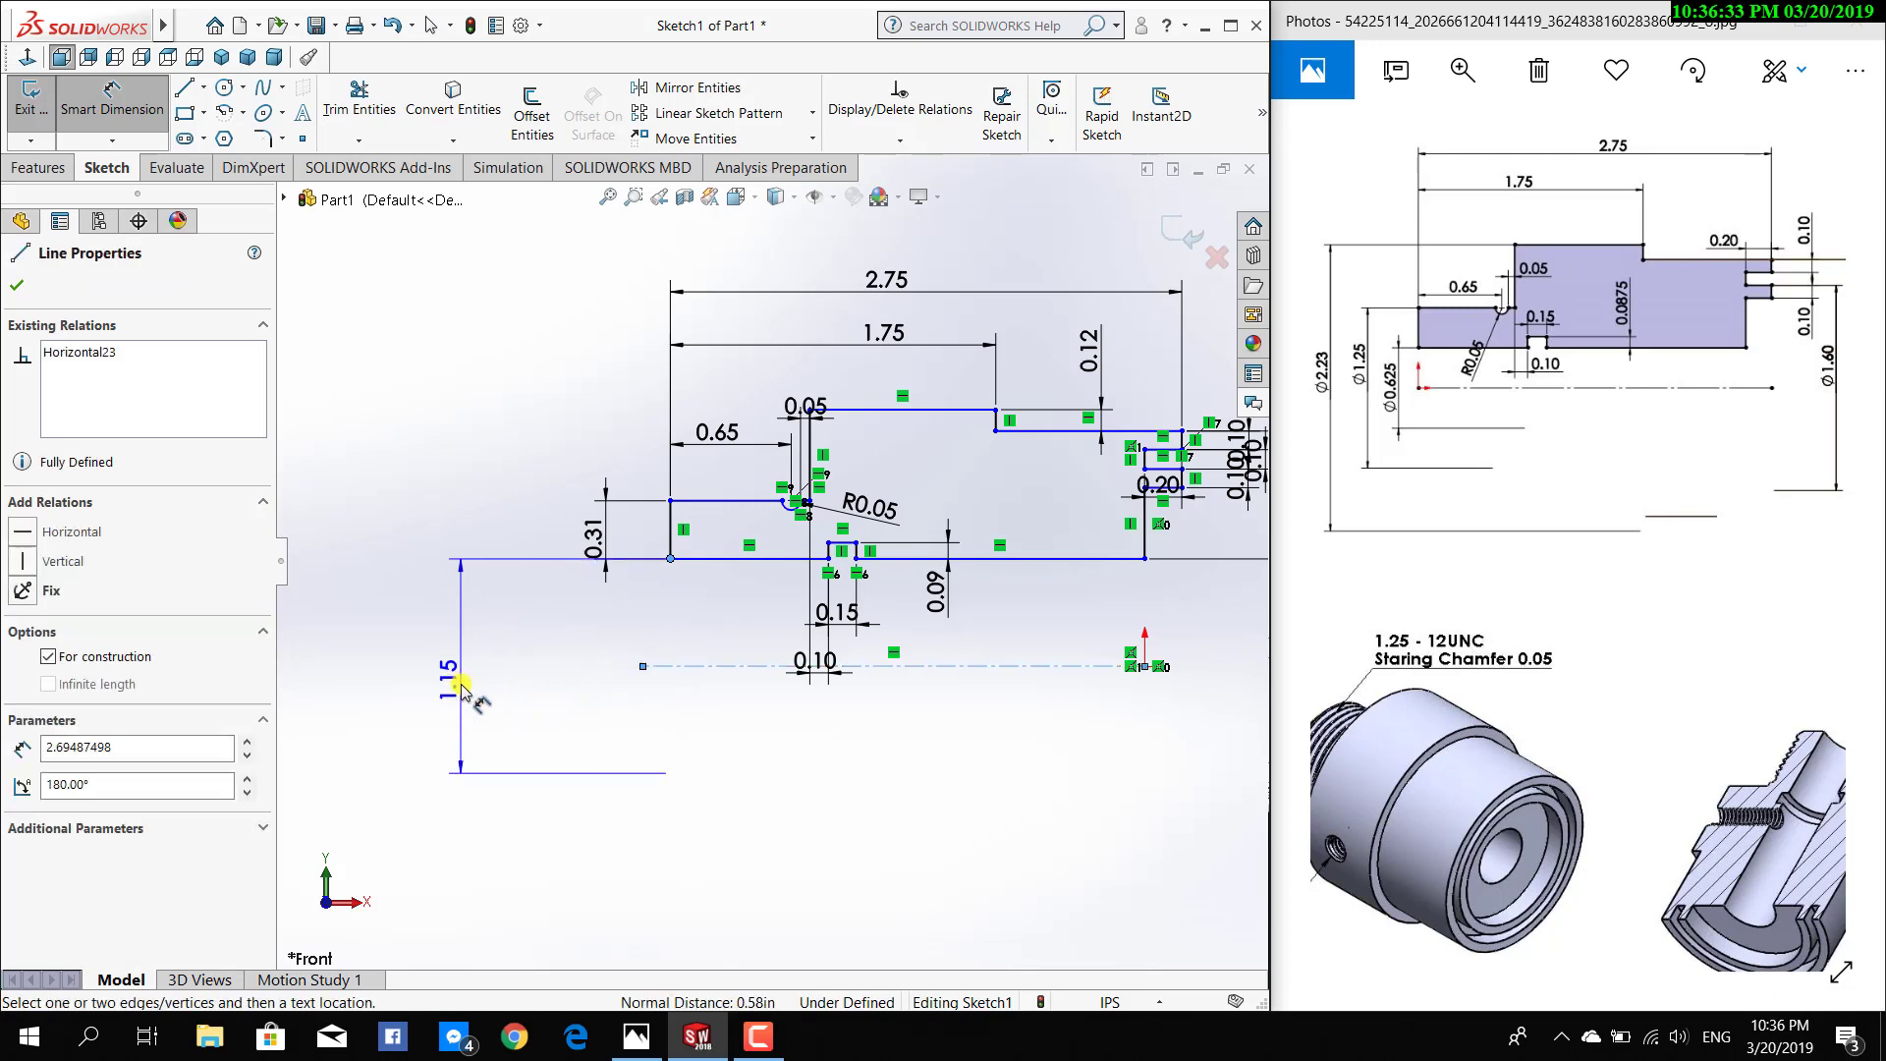
{"action": "left_click", "coordinate": [500, 679]}
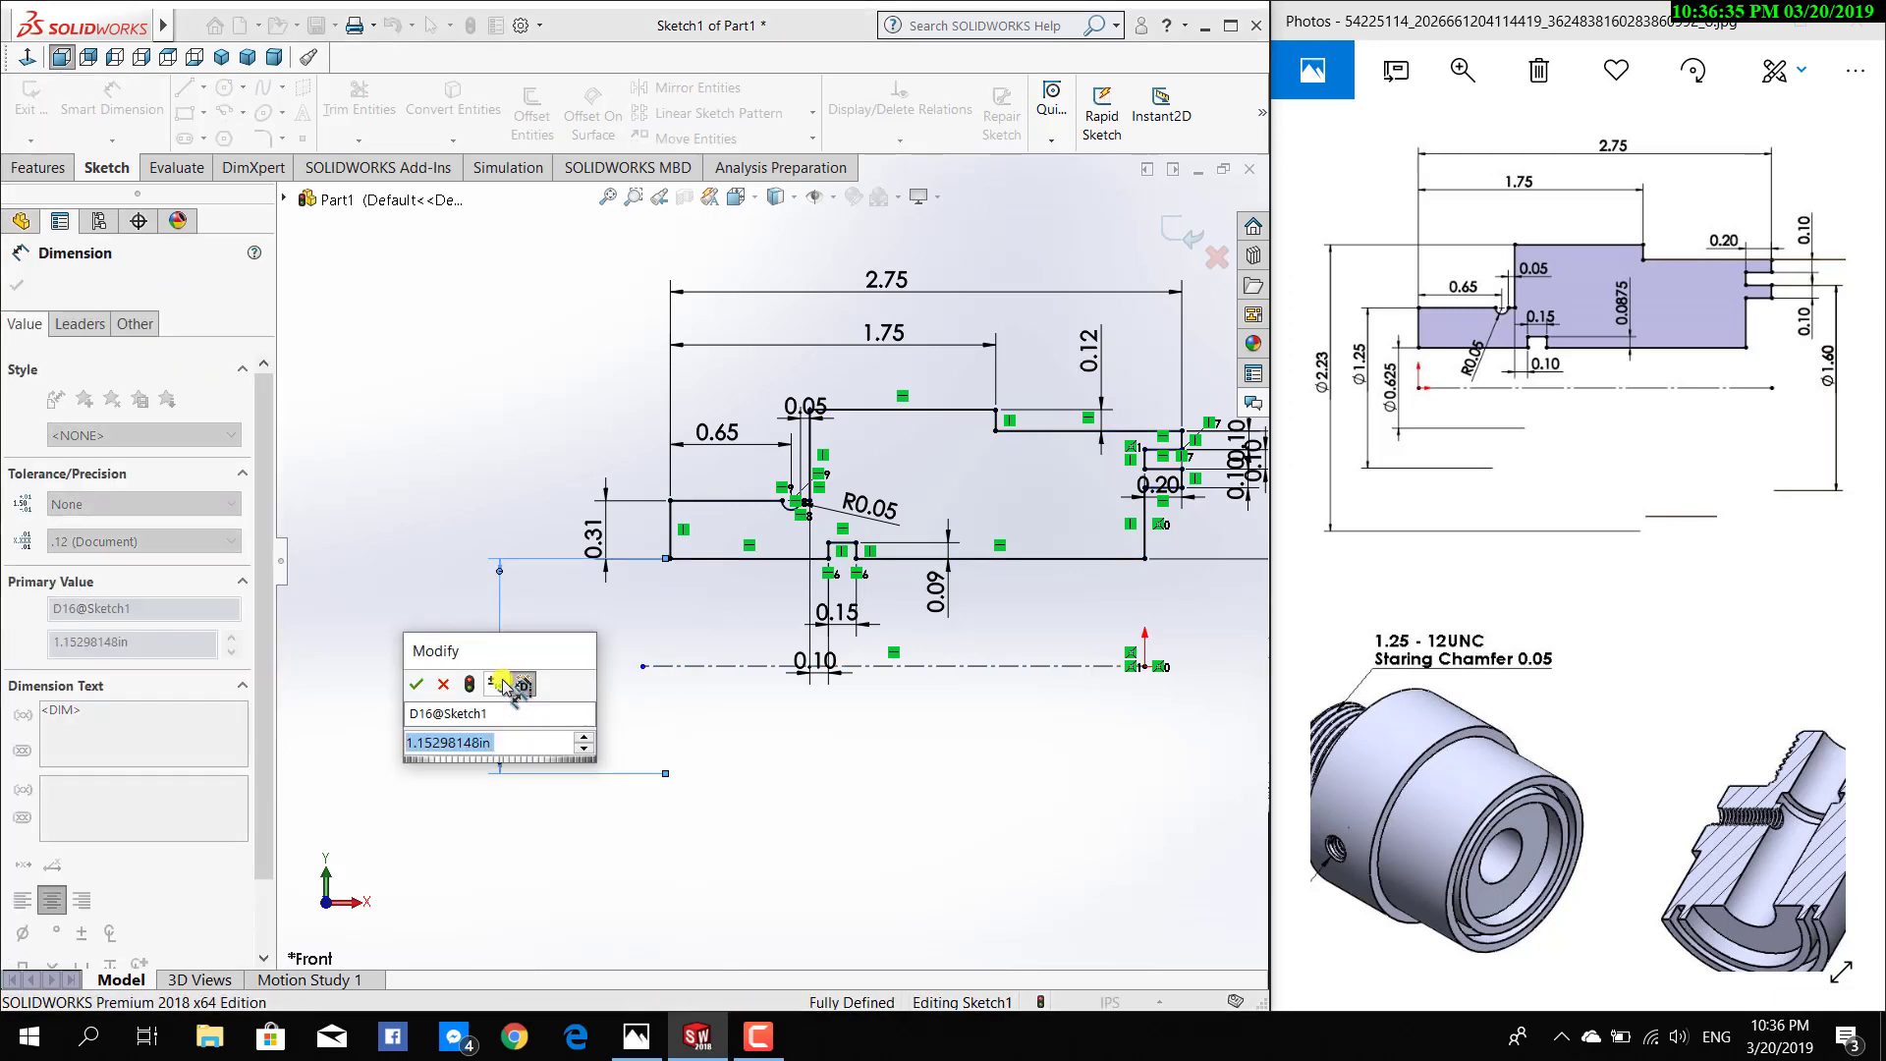
{"action": "type", "text": "0."}
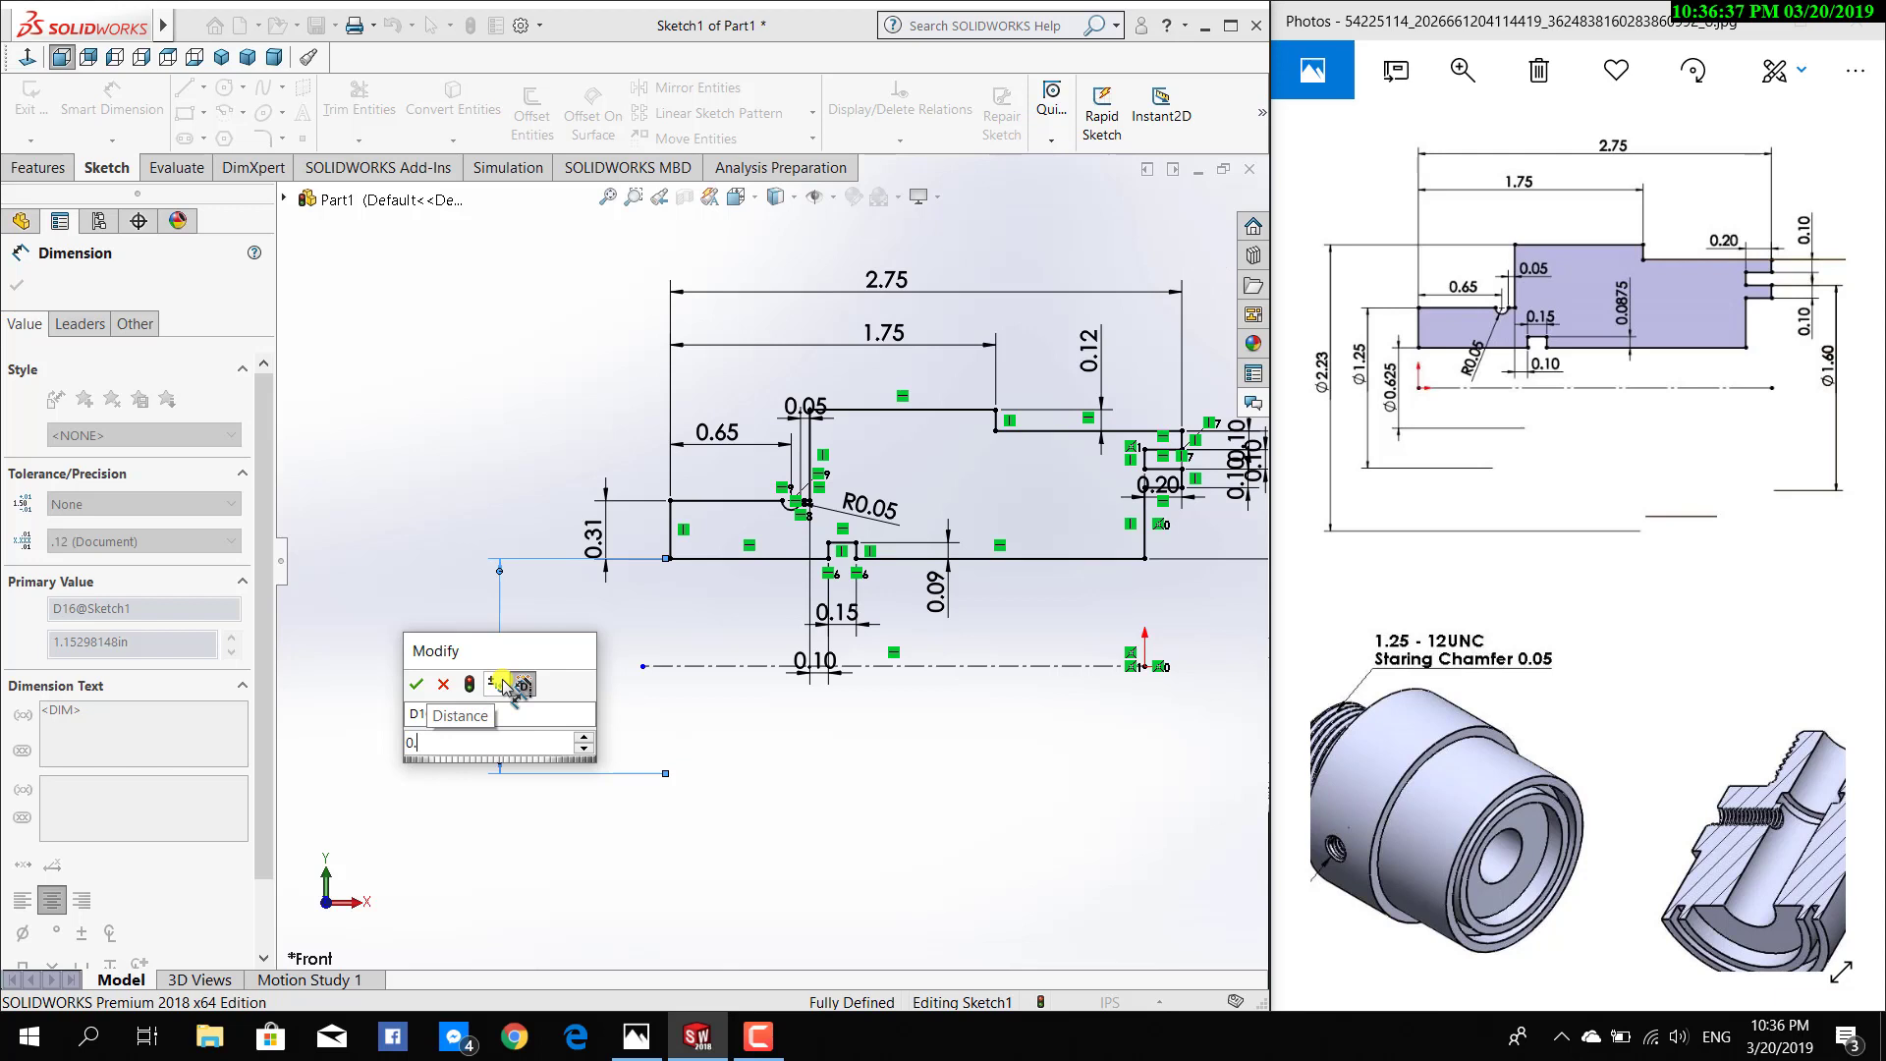
{"action": "type", "text": "625"}
{"action": "key", "text": "Return"}
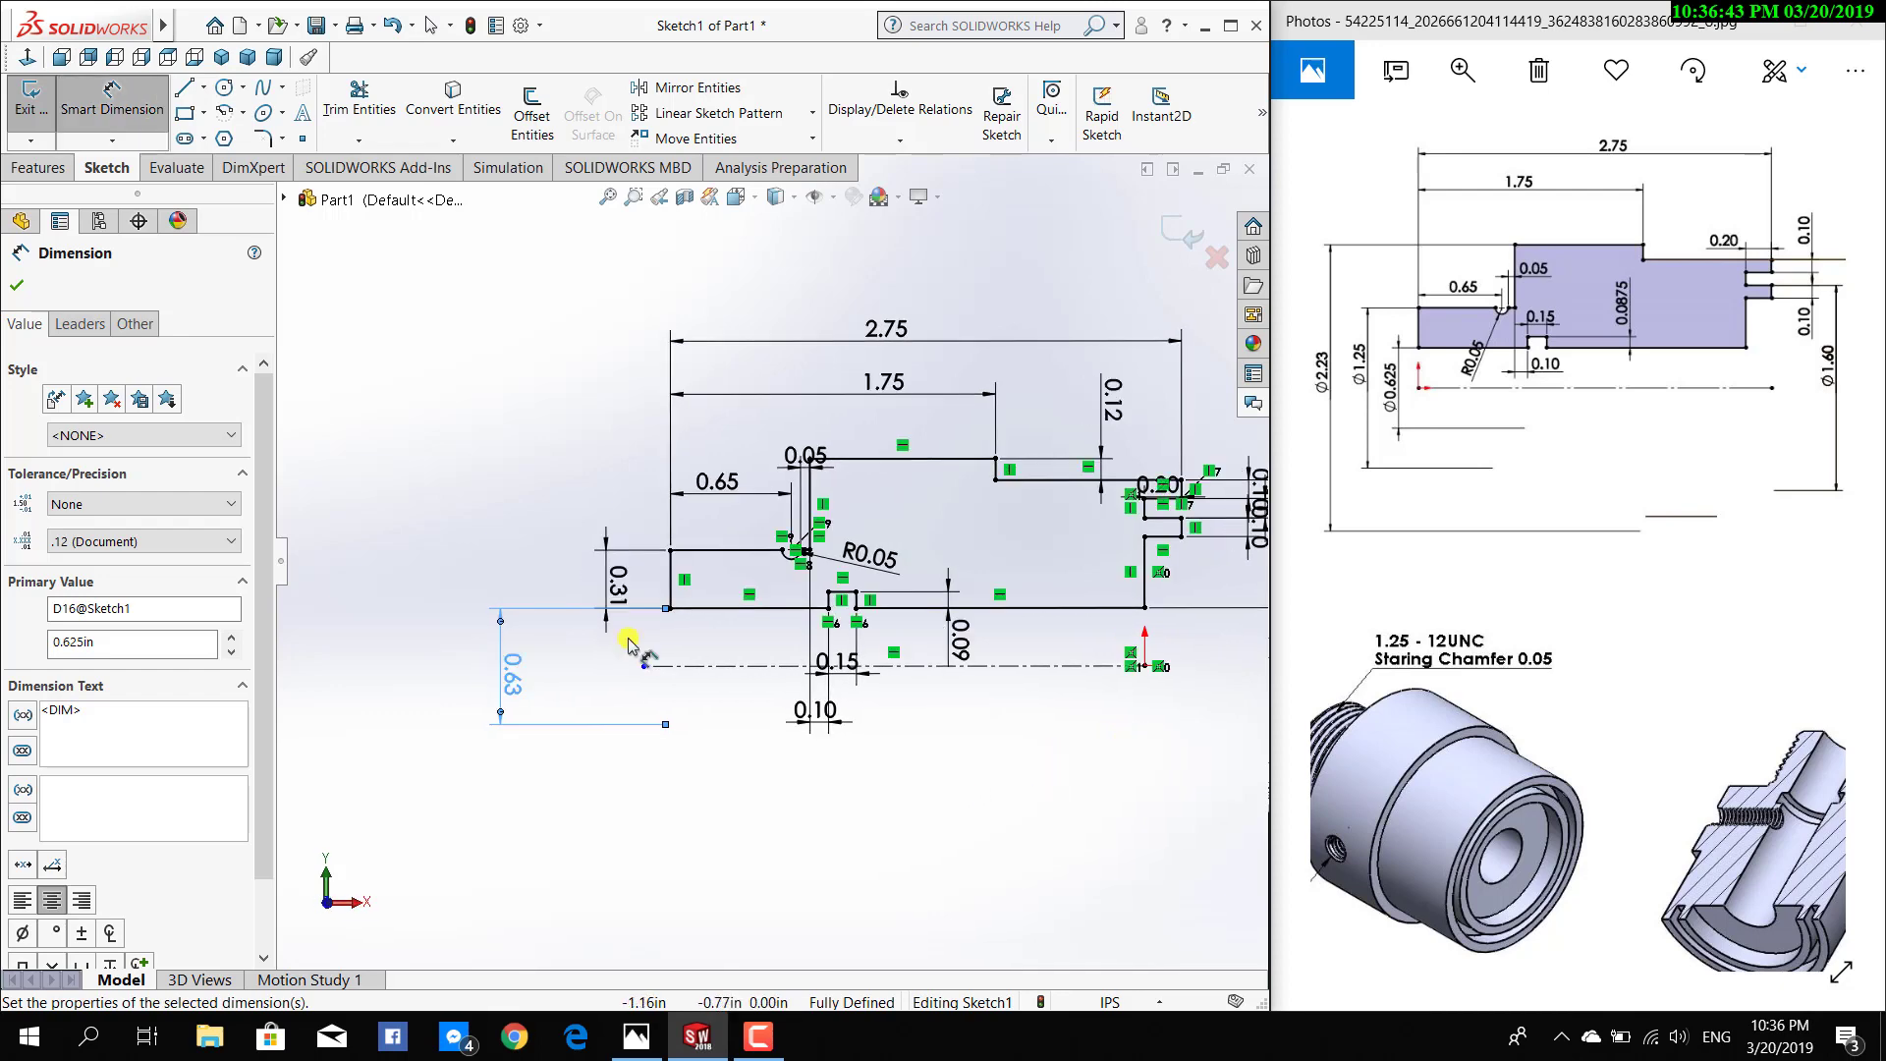
{"action": "left_click", "coordinate": [28, 56]}
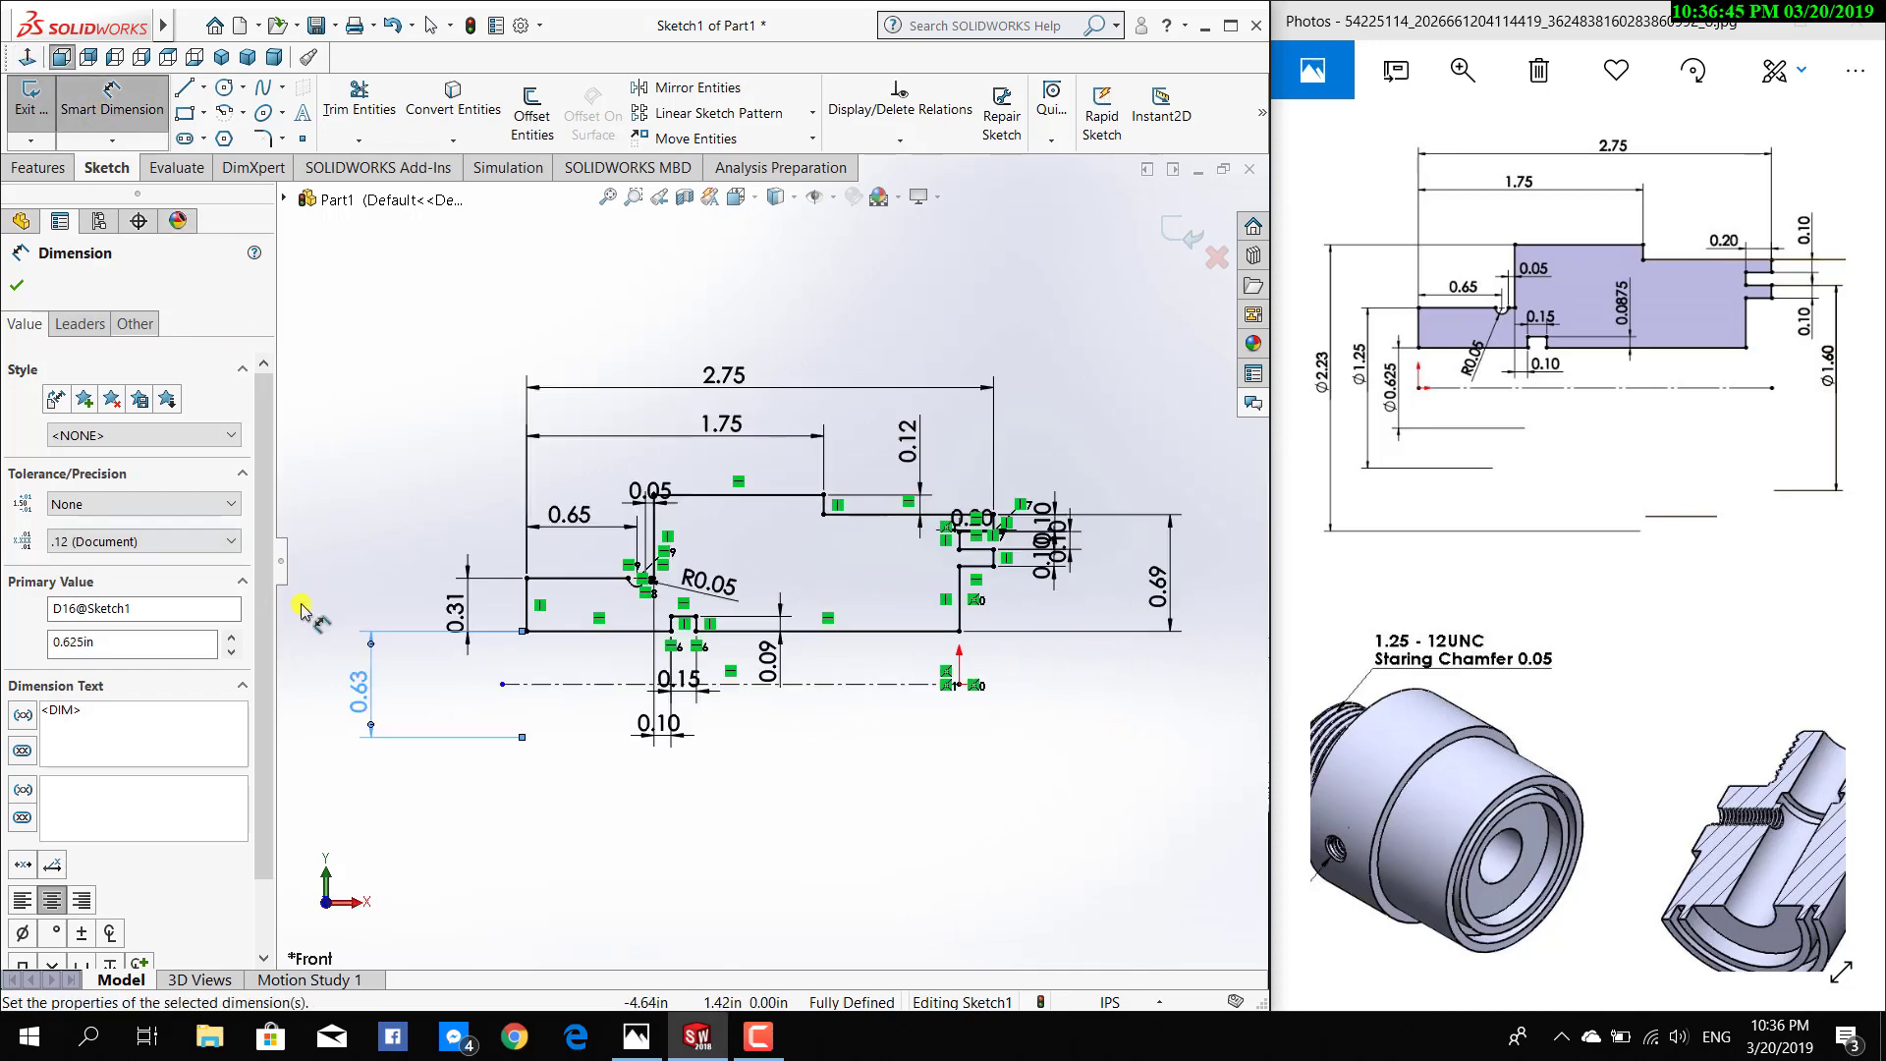
{"action": "key", "text": "z"}
{"action": "left_click", "coordinate": [442, 738]}
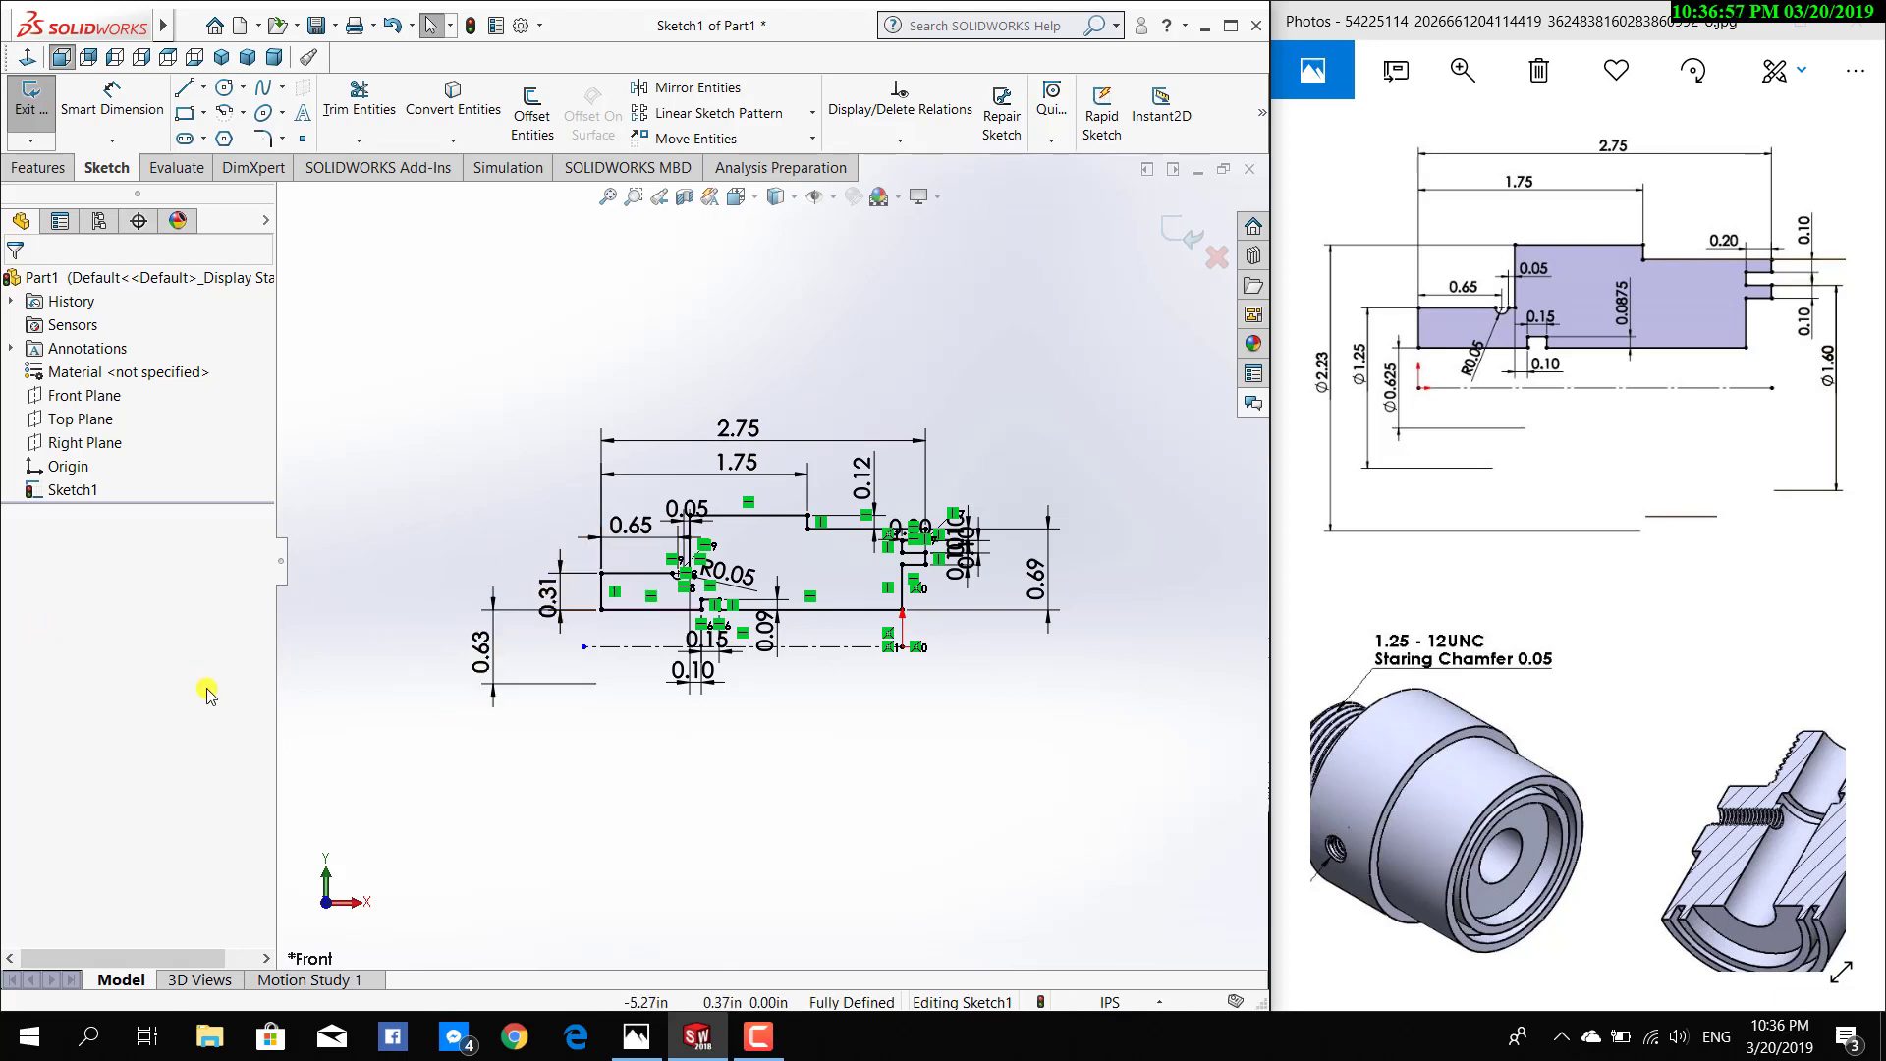
Start a 360° Revolved Boss/Base of Sketch1 about the centreline Line25
{"action": "scroll", "coordinate": [967, 653], "scroll_direction": "down", "scroll_amount": 2}
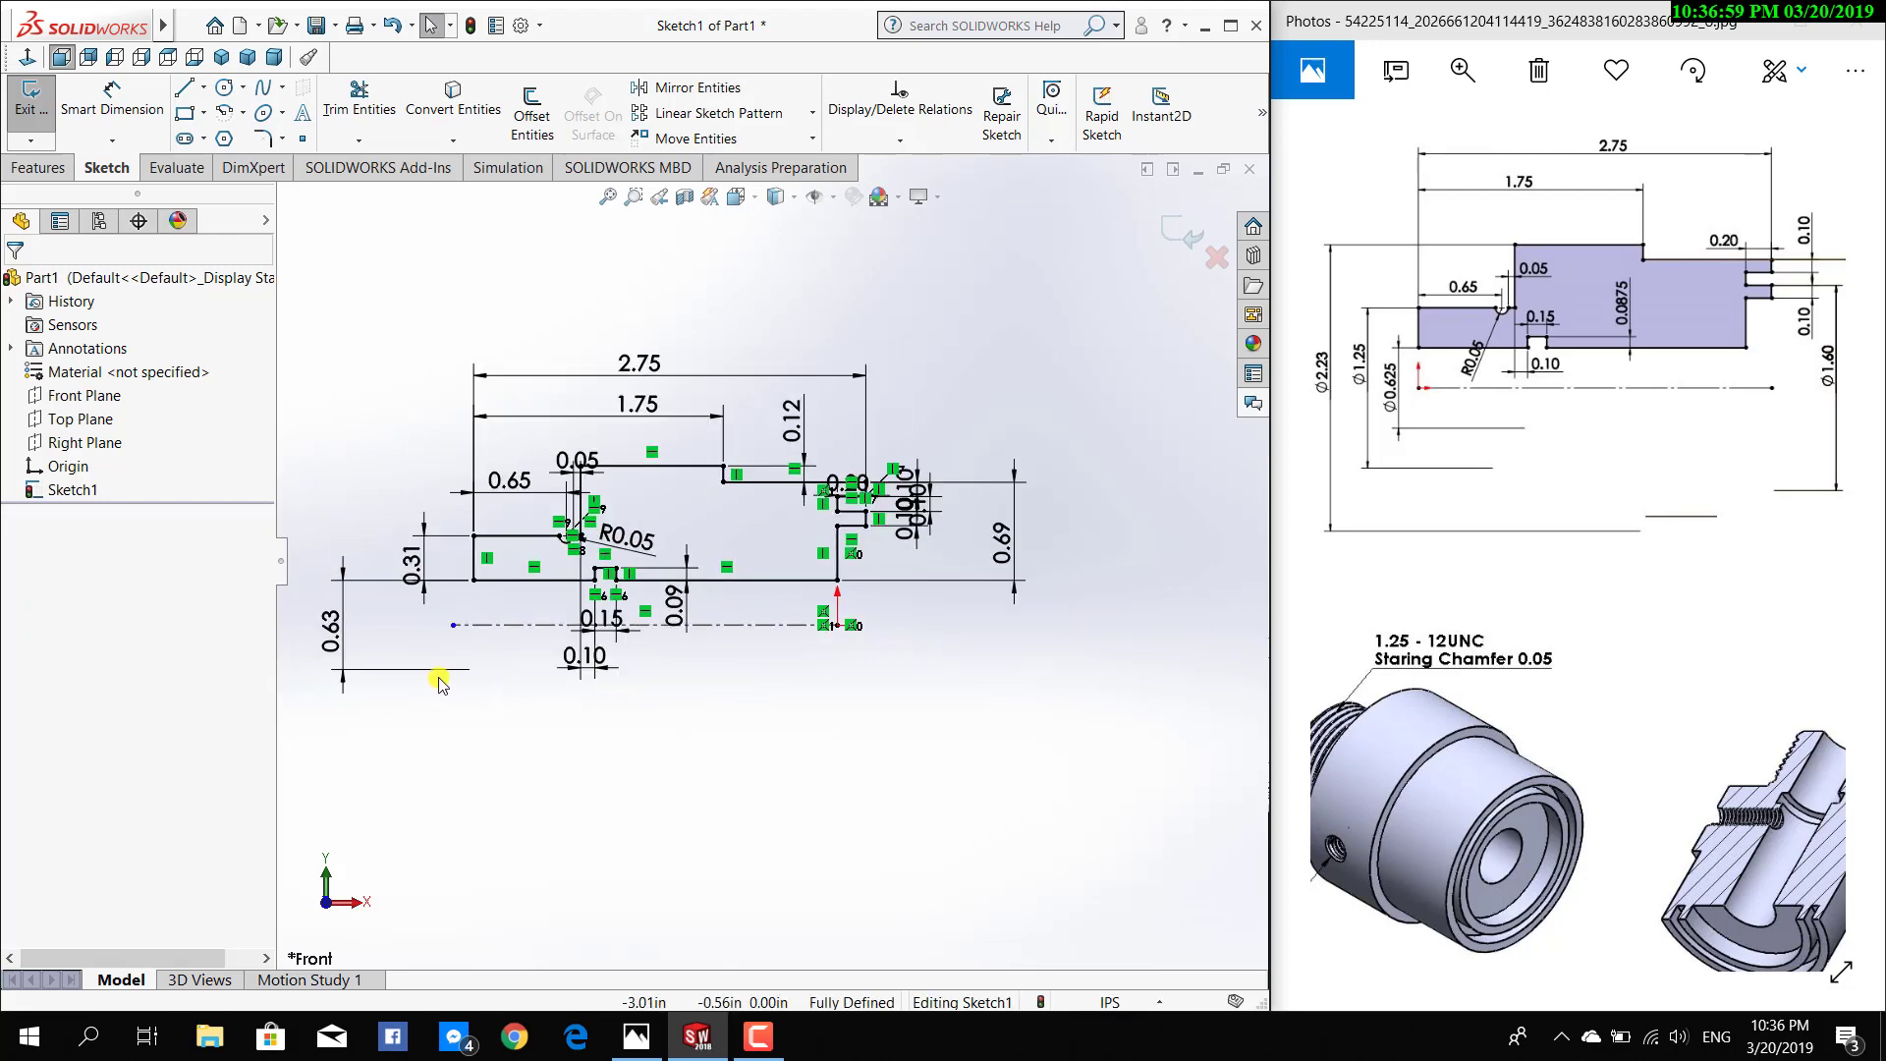
{"action": "scroll", "coordinate": [365, 638], "scroll_direction": "down", "scroll_amount": 2}
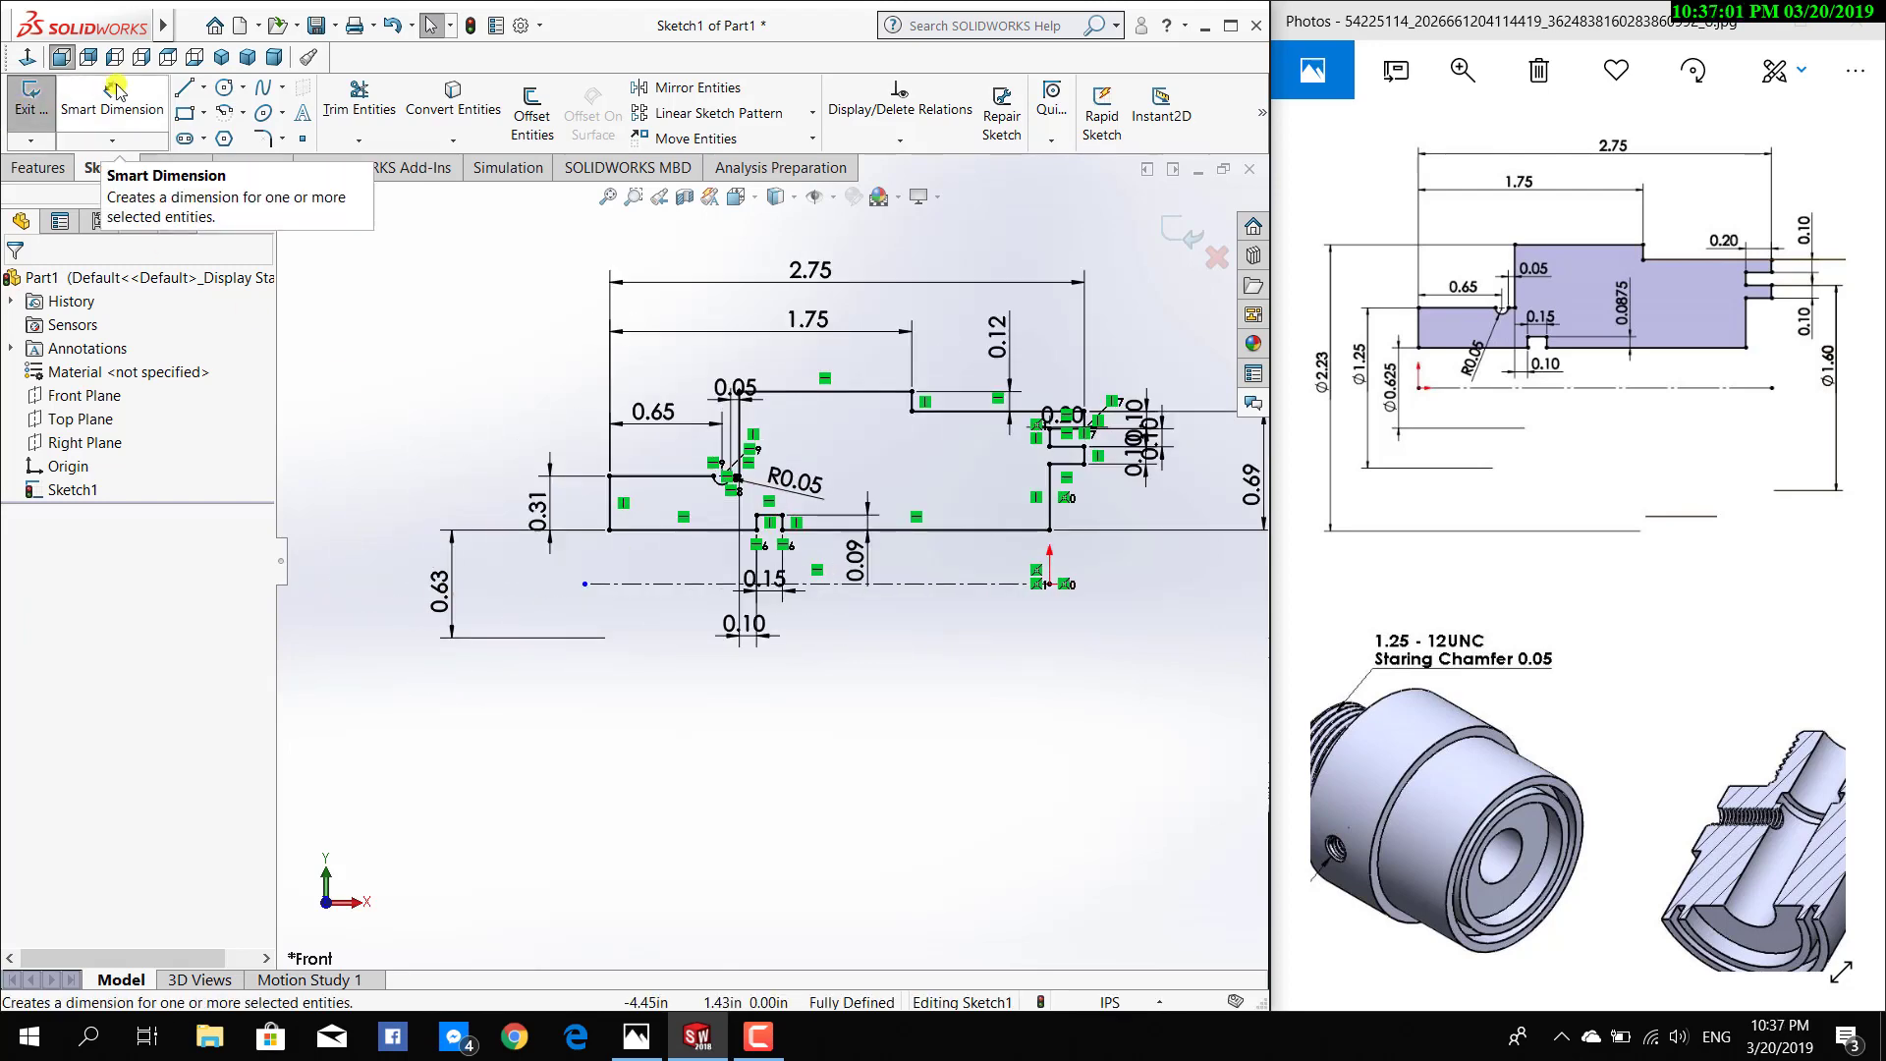
{"action": "left_click", "coordinate": [62, 171]}
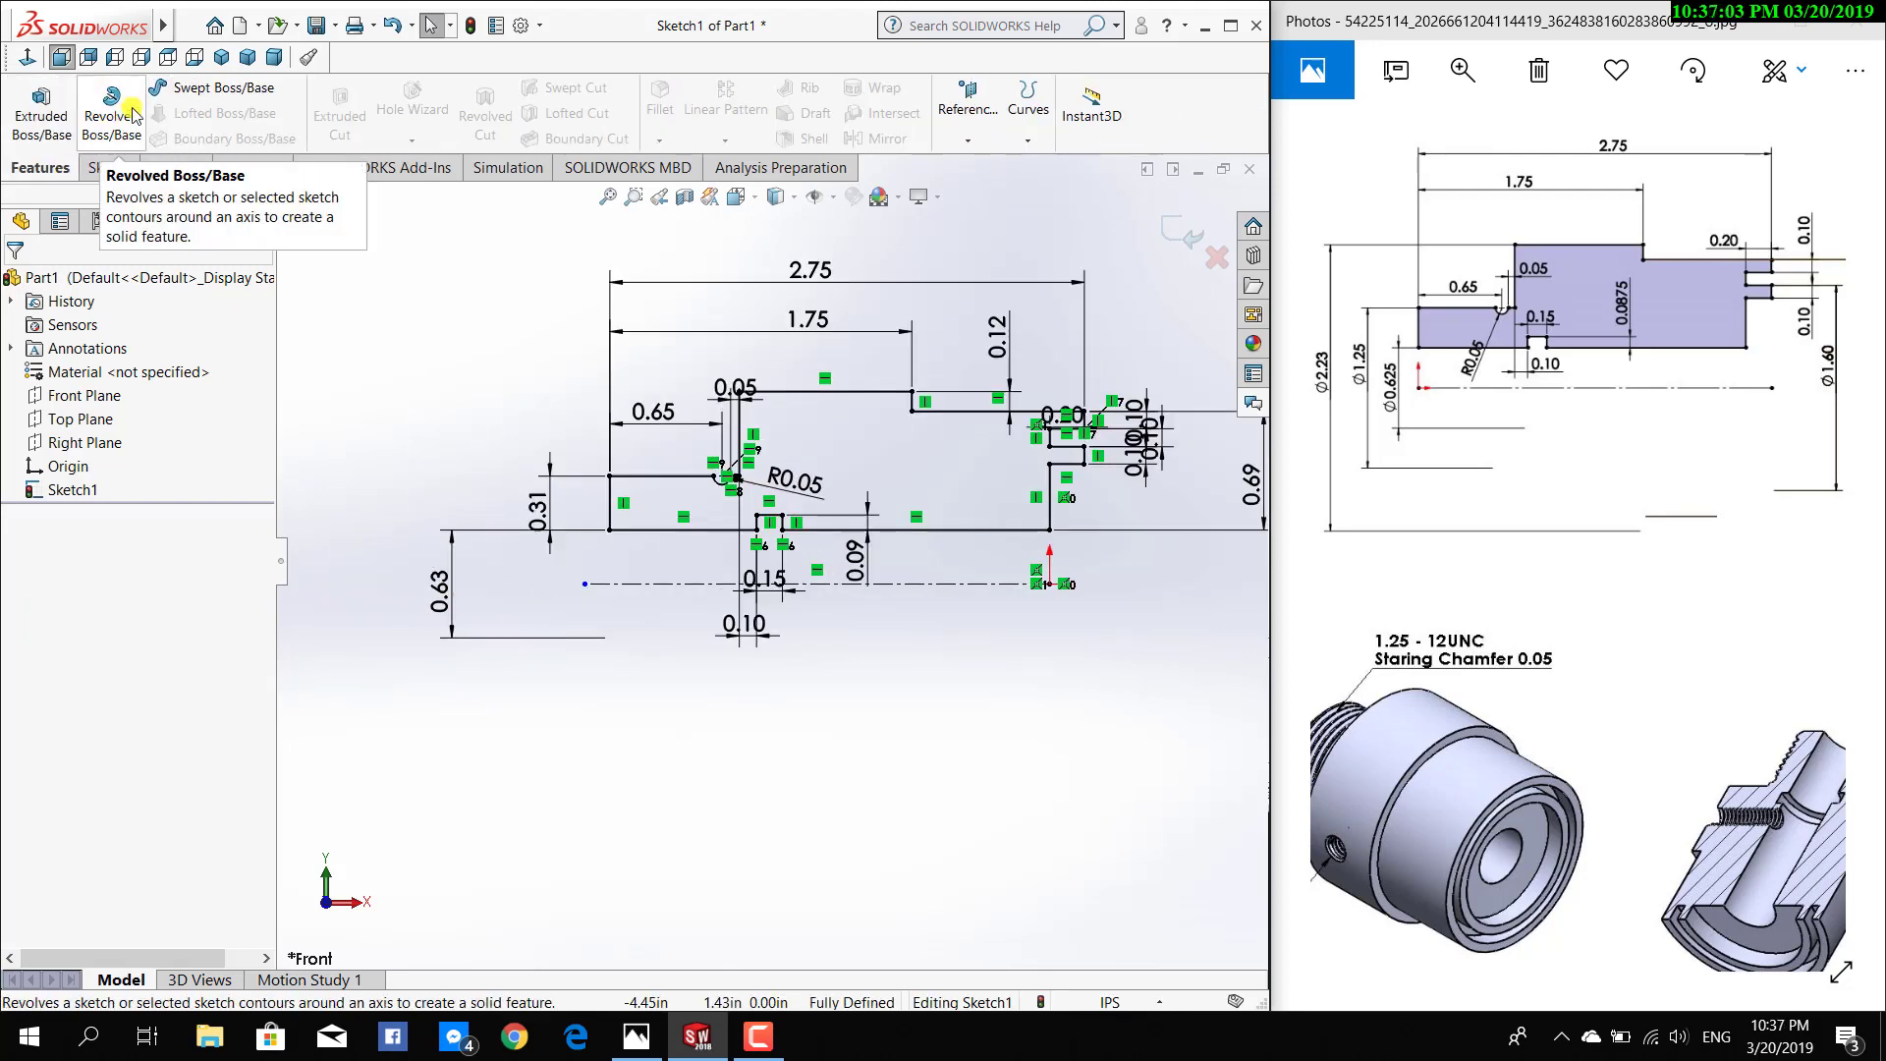
{"action": "left_click", "coordinate": [113, 106]}
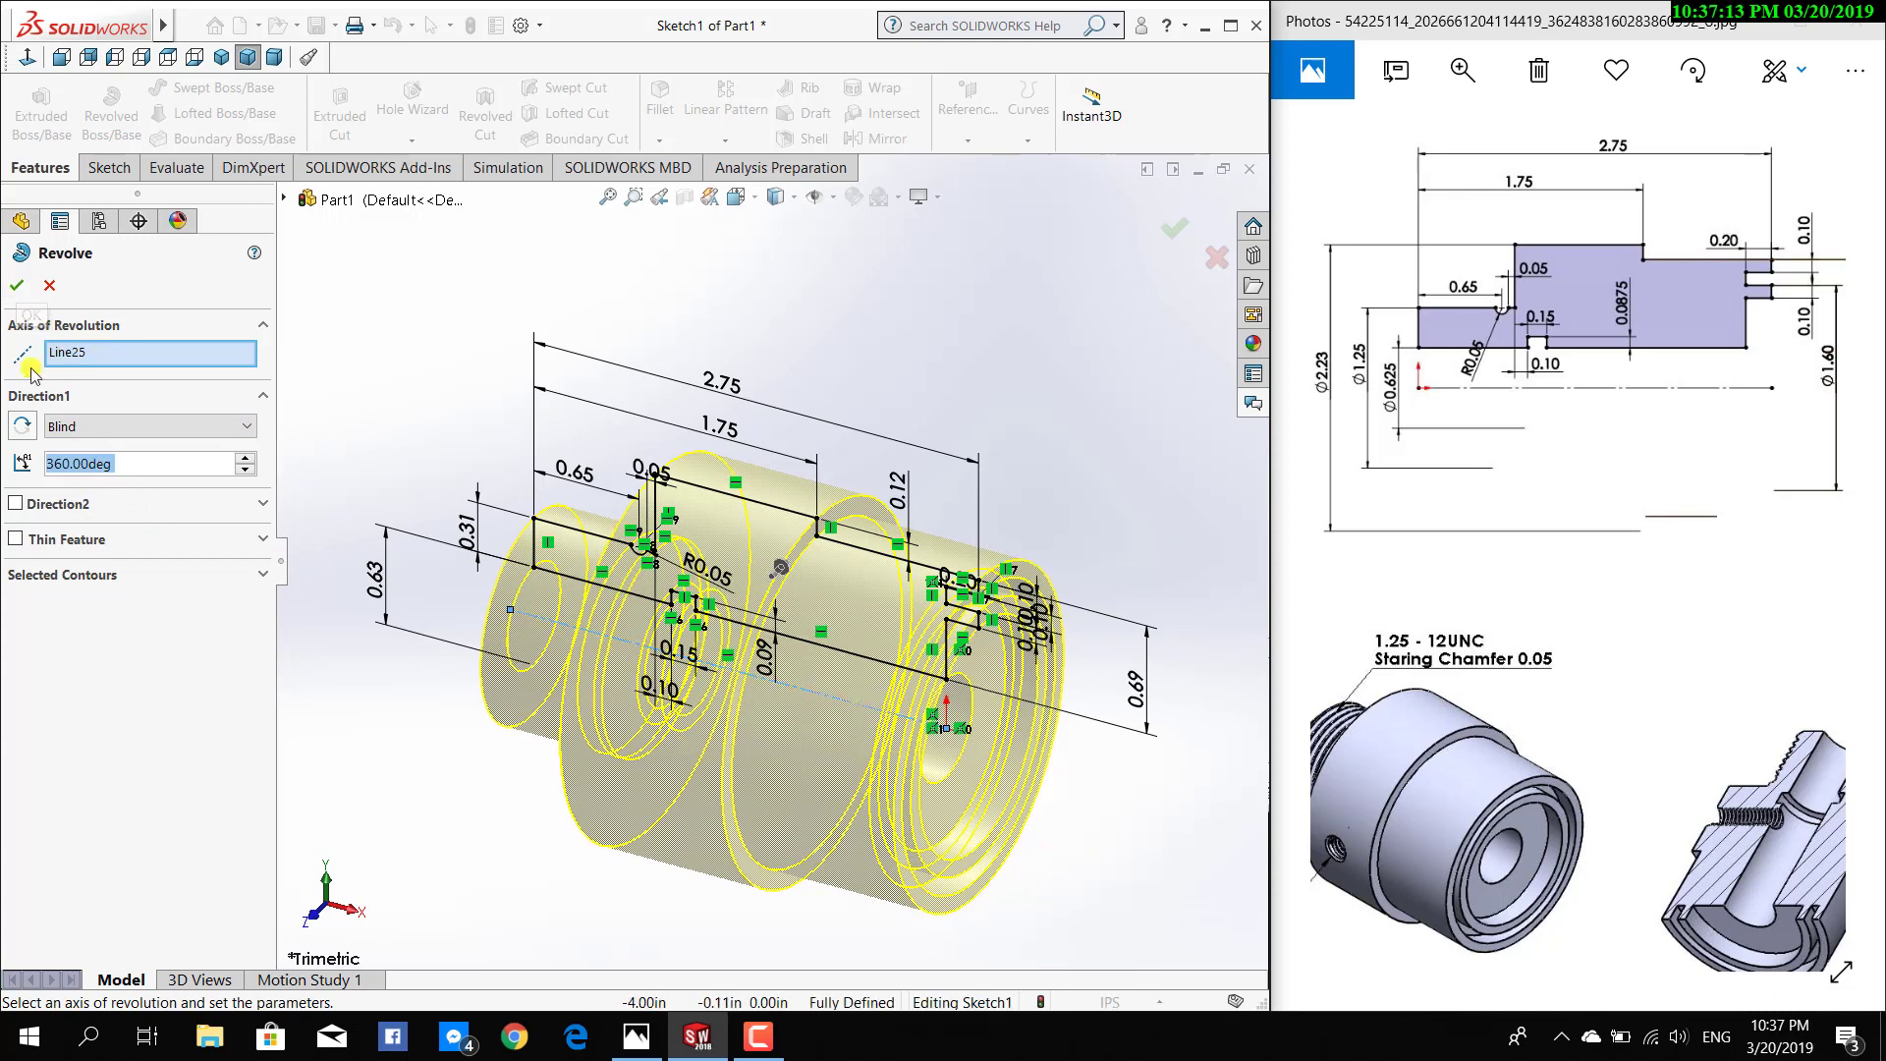
Confirm the revolve to create Revolve1 and orbit to inspect the stepped, bored solid
{"action": "left_click", "coordinate": [15, 284]}
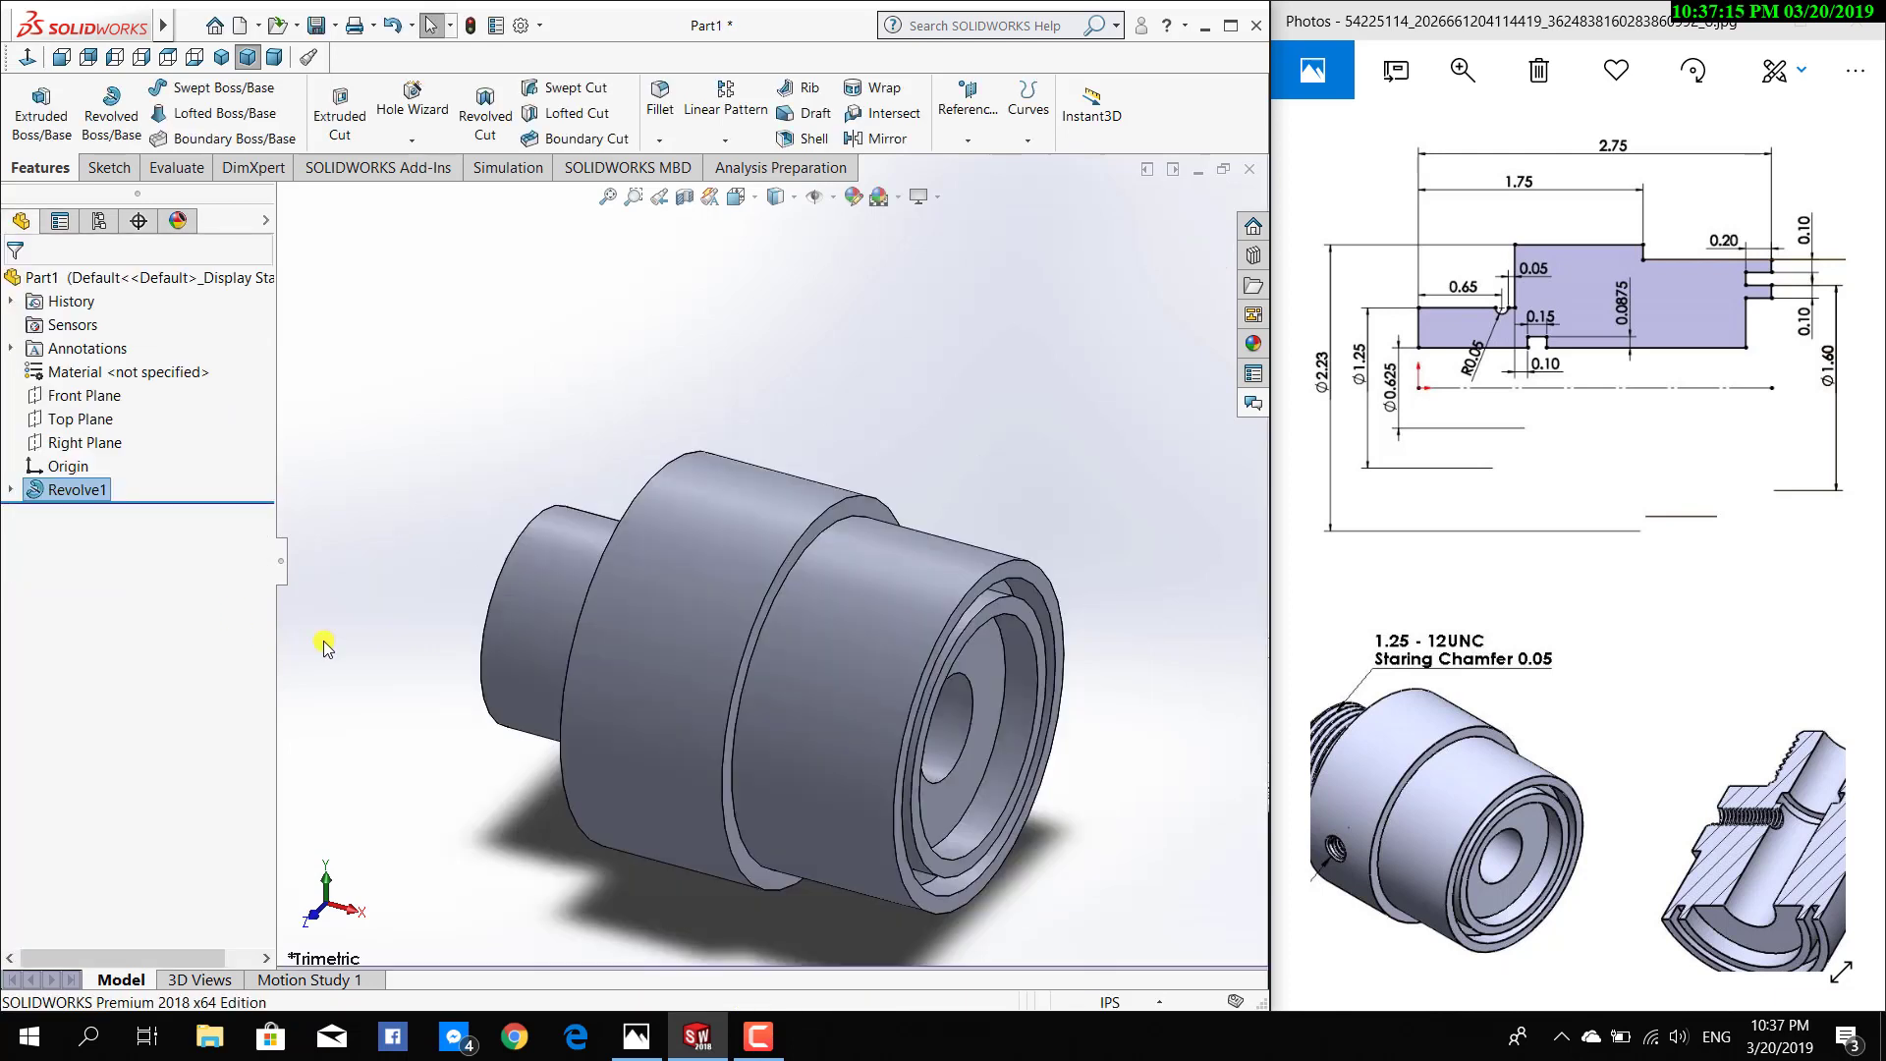
{"action": "left_click", "coordinate": [757, 1035]}
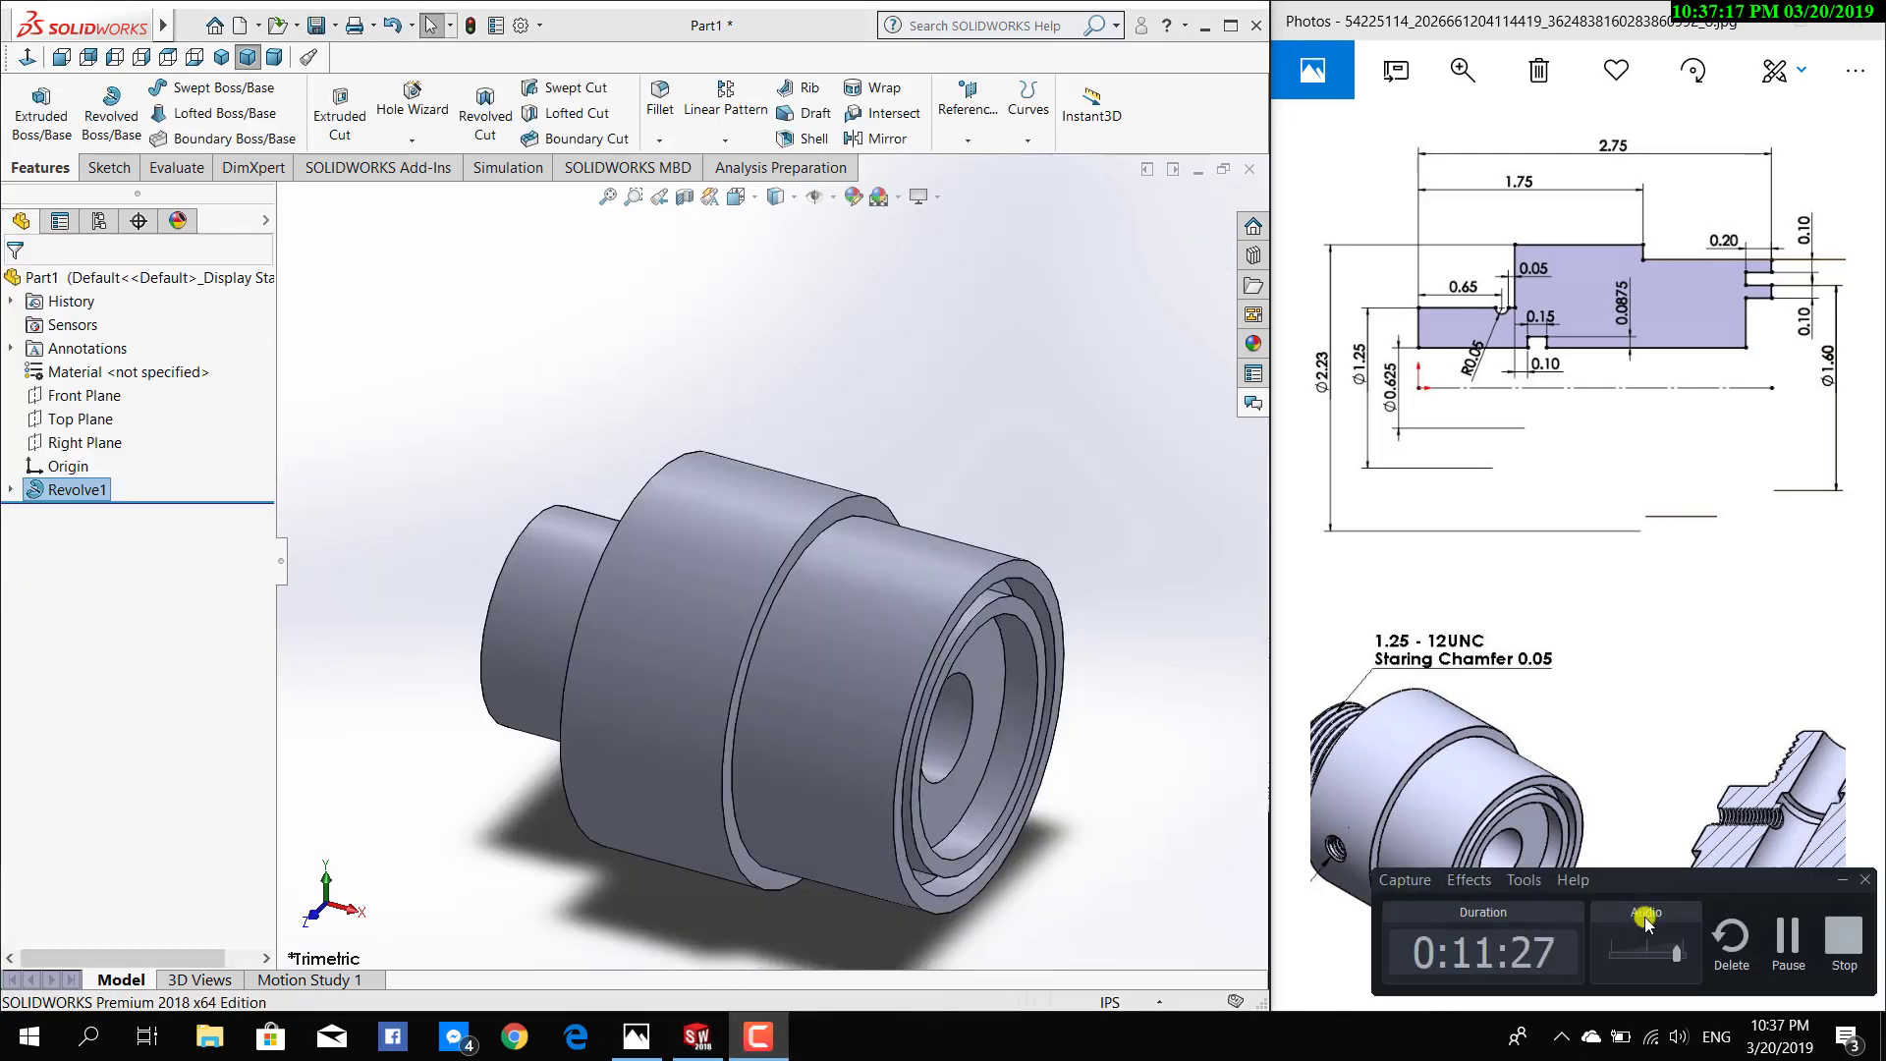
{"action": "left_click", "coordinate": [1787, 938]}
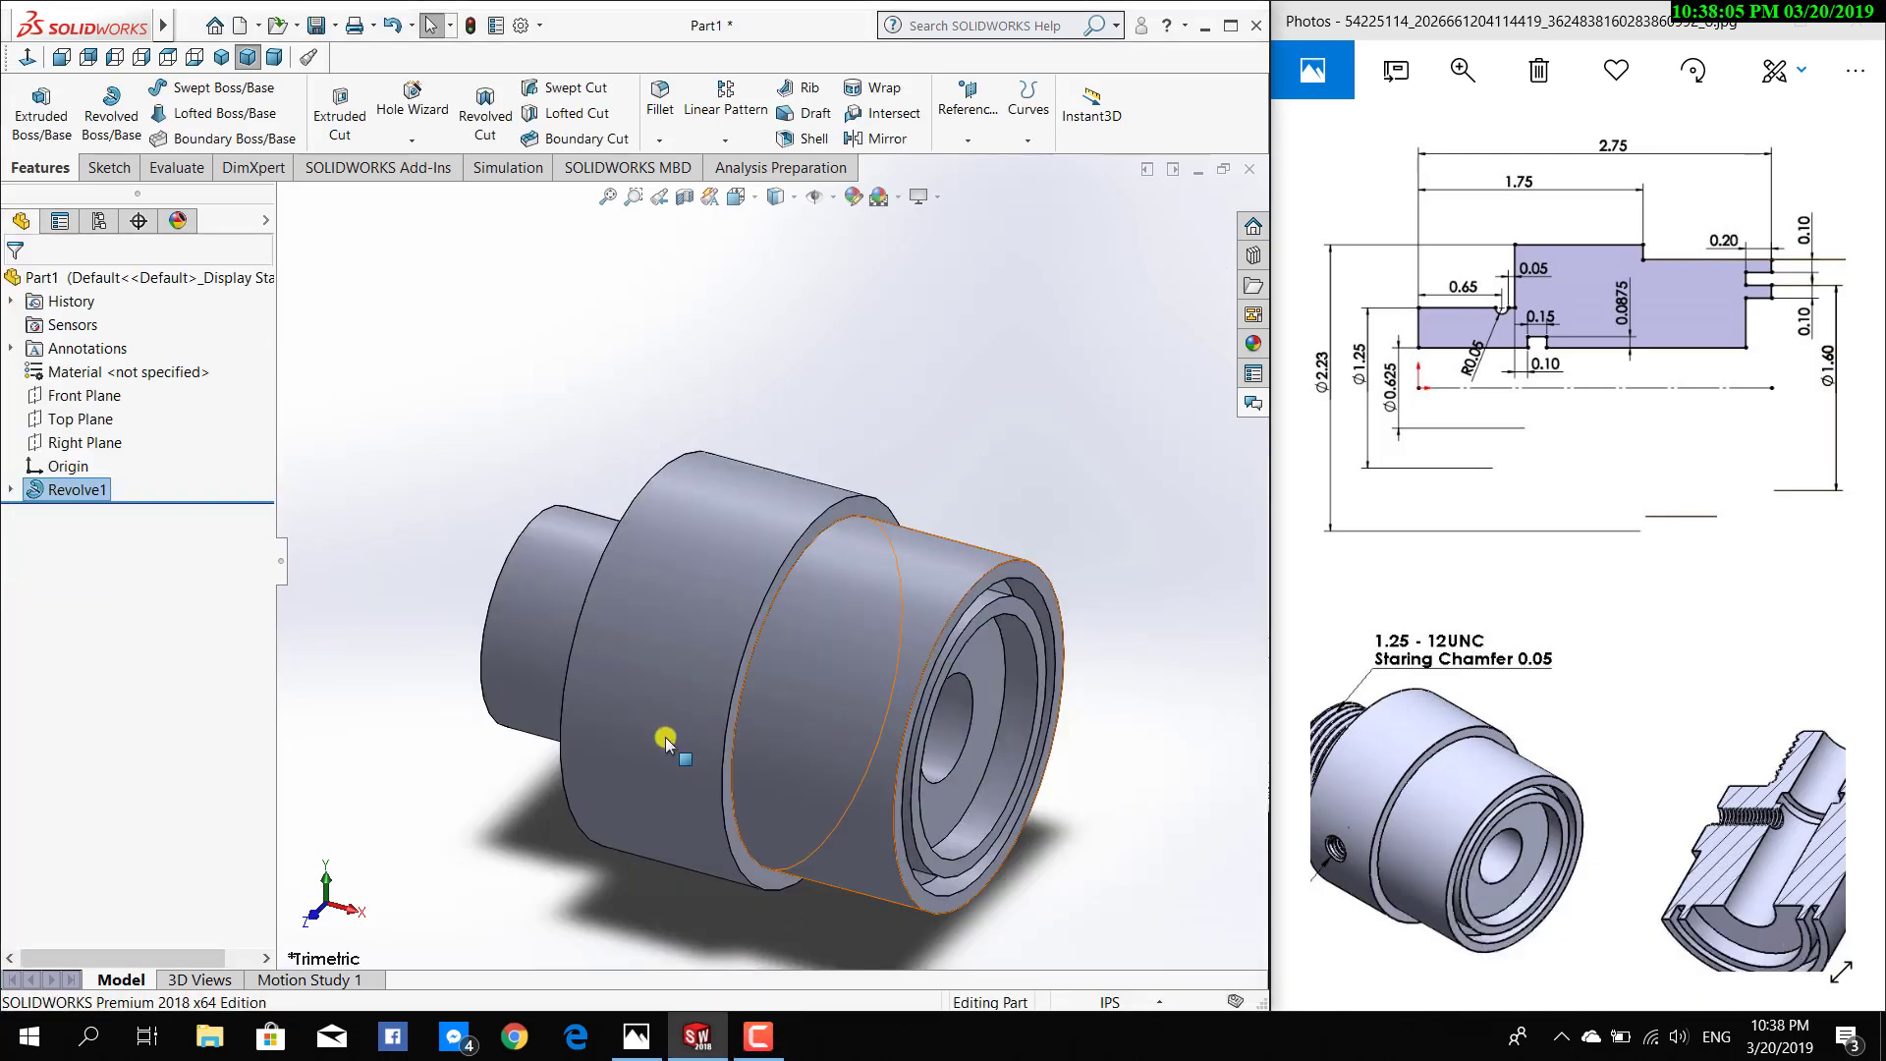
{"action": "mouse_move", "coordinate": [664, 740]}
{"action": "middle_mouse_down"}
{"action": "mouse_move", "coordinate": [723, 724]}
{"action": "mouse_move", "coordinate": [731, 668]}
{"action": "mouse_move", "coordinate": [686, 665]}
{"action": "mouse_move", "coordinate": [674, 615]}
{"action": "mouse_move", "coordinate": [722, 593]}
{"action": "mouse_move", "coordinate": [720, 635]}
{"action": "mouse_move", "coordinate": [762, 653]}
{"action": "middle_mouse_up"}
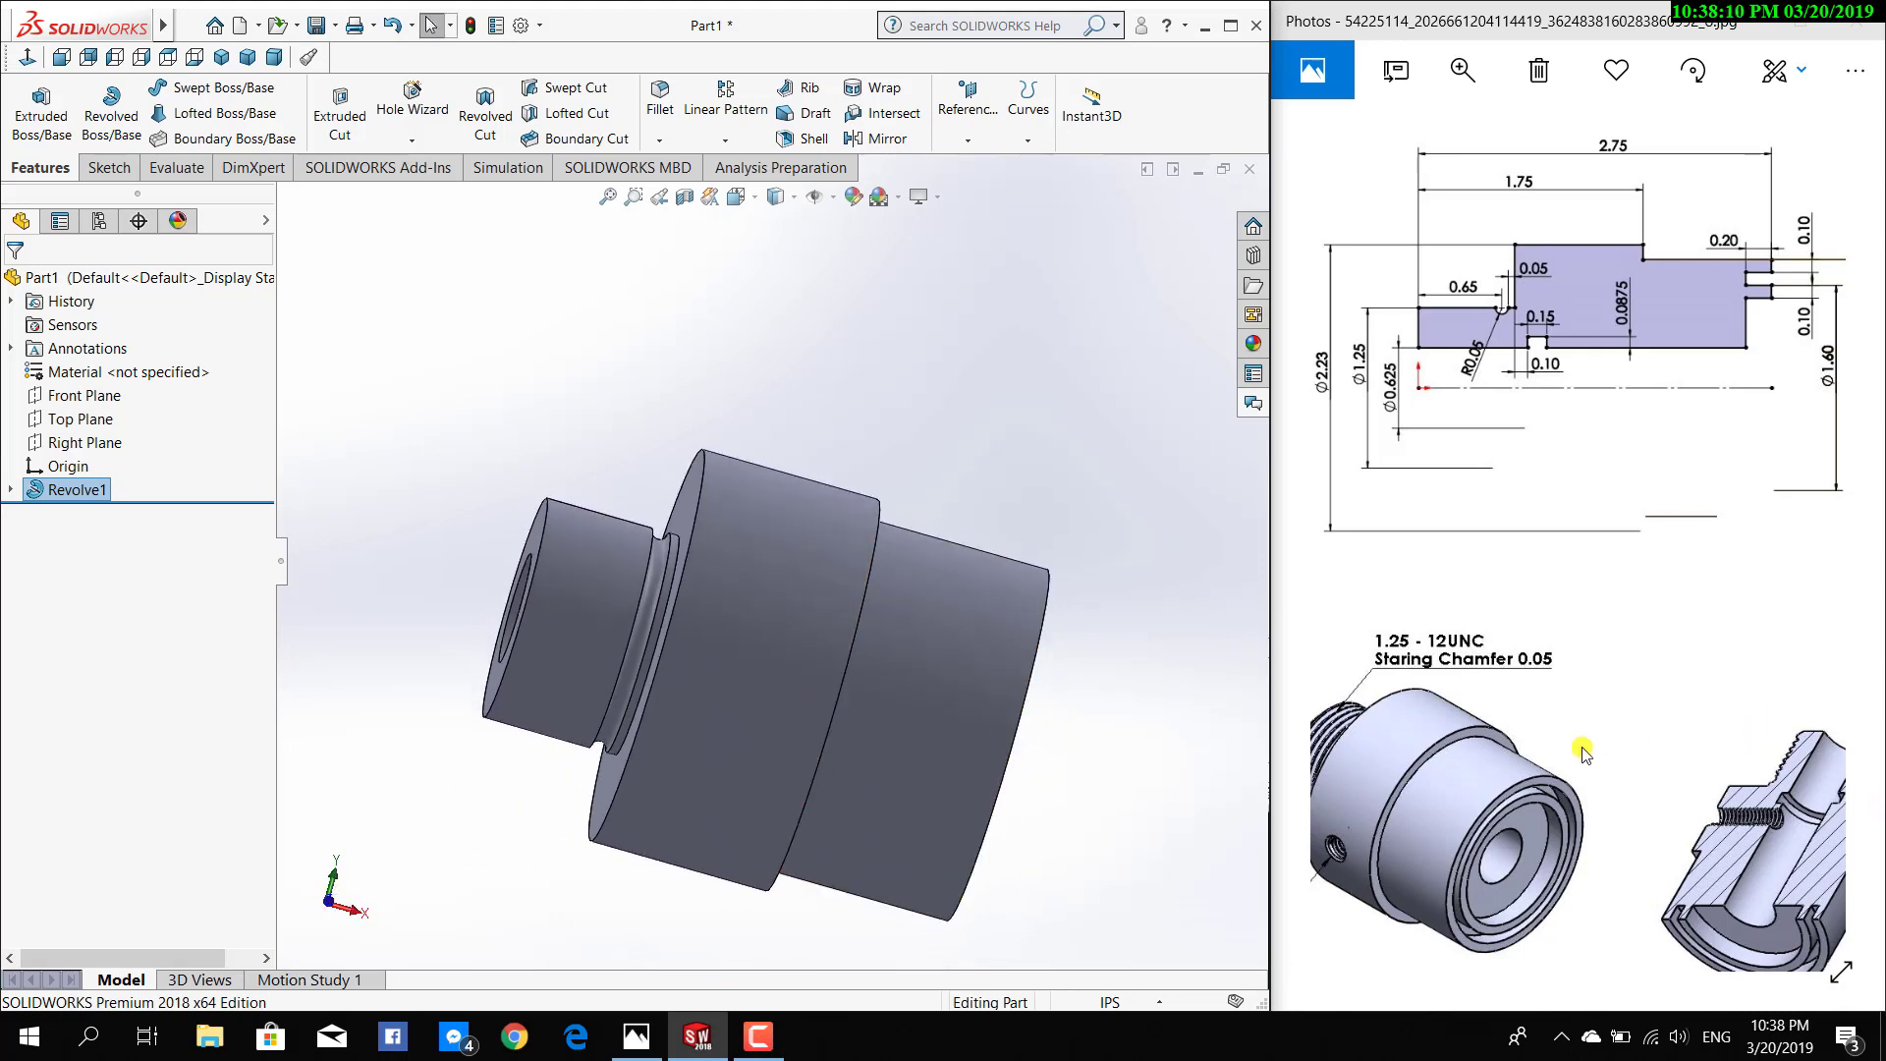
{"action": "mouse_move", "coordinate": [1581, 751]}
{"action": "left_mouse_down"}
{"action": "mouse_move", "coordinate": [1748, 693]}
{"action": "mouse_move", "coordinate": [1569, 681]}
{"action": "mouse_move", "coordinate": [1586, 512]}
{"action": "mouse_move", "coordinate": [1544, 786]}
{"action": "mouse_move", "coordinate": [1490, 636]}
{"action": "mouse_move", "coordinate": [1564, 634]}
{"action": "left_mouse_up"}
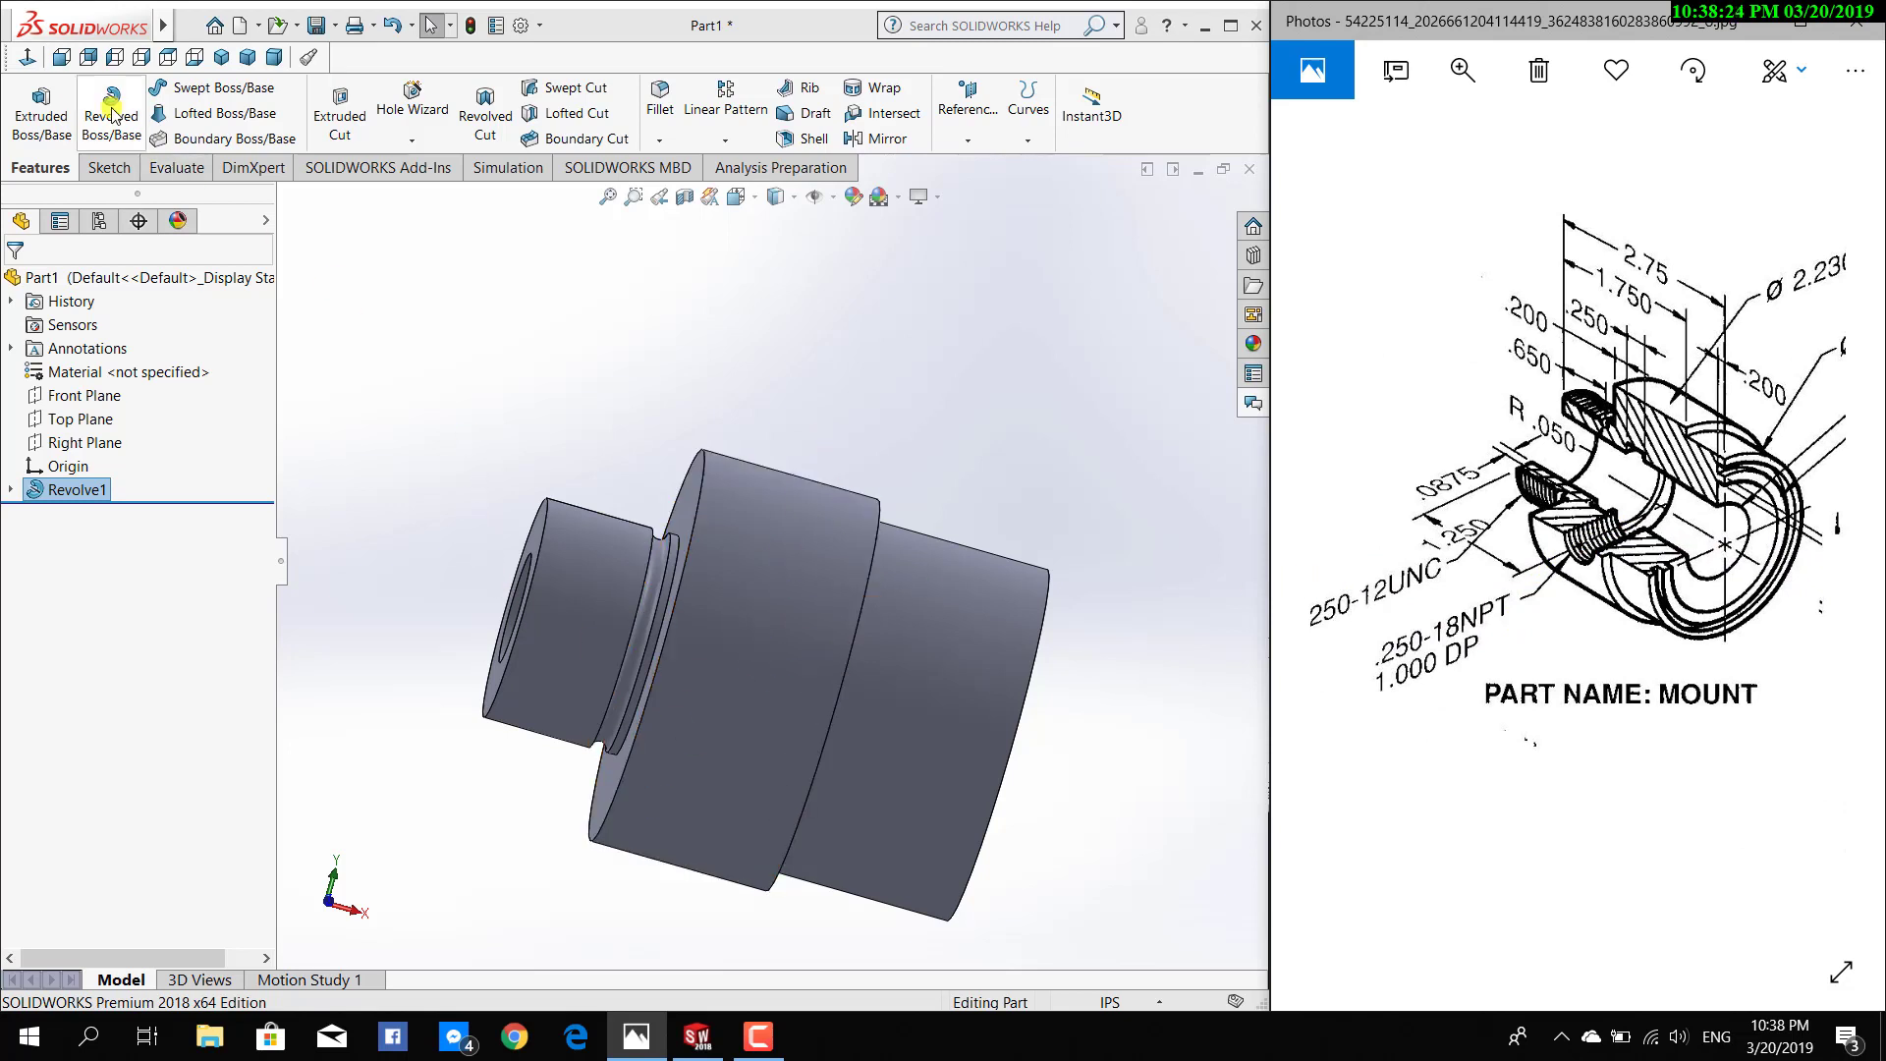
Show the part in Front view, zoomed to fit
{"action": "left_click", "coordinate": [61, 56]}
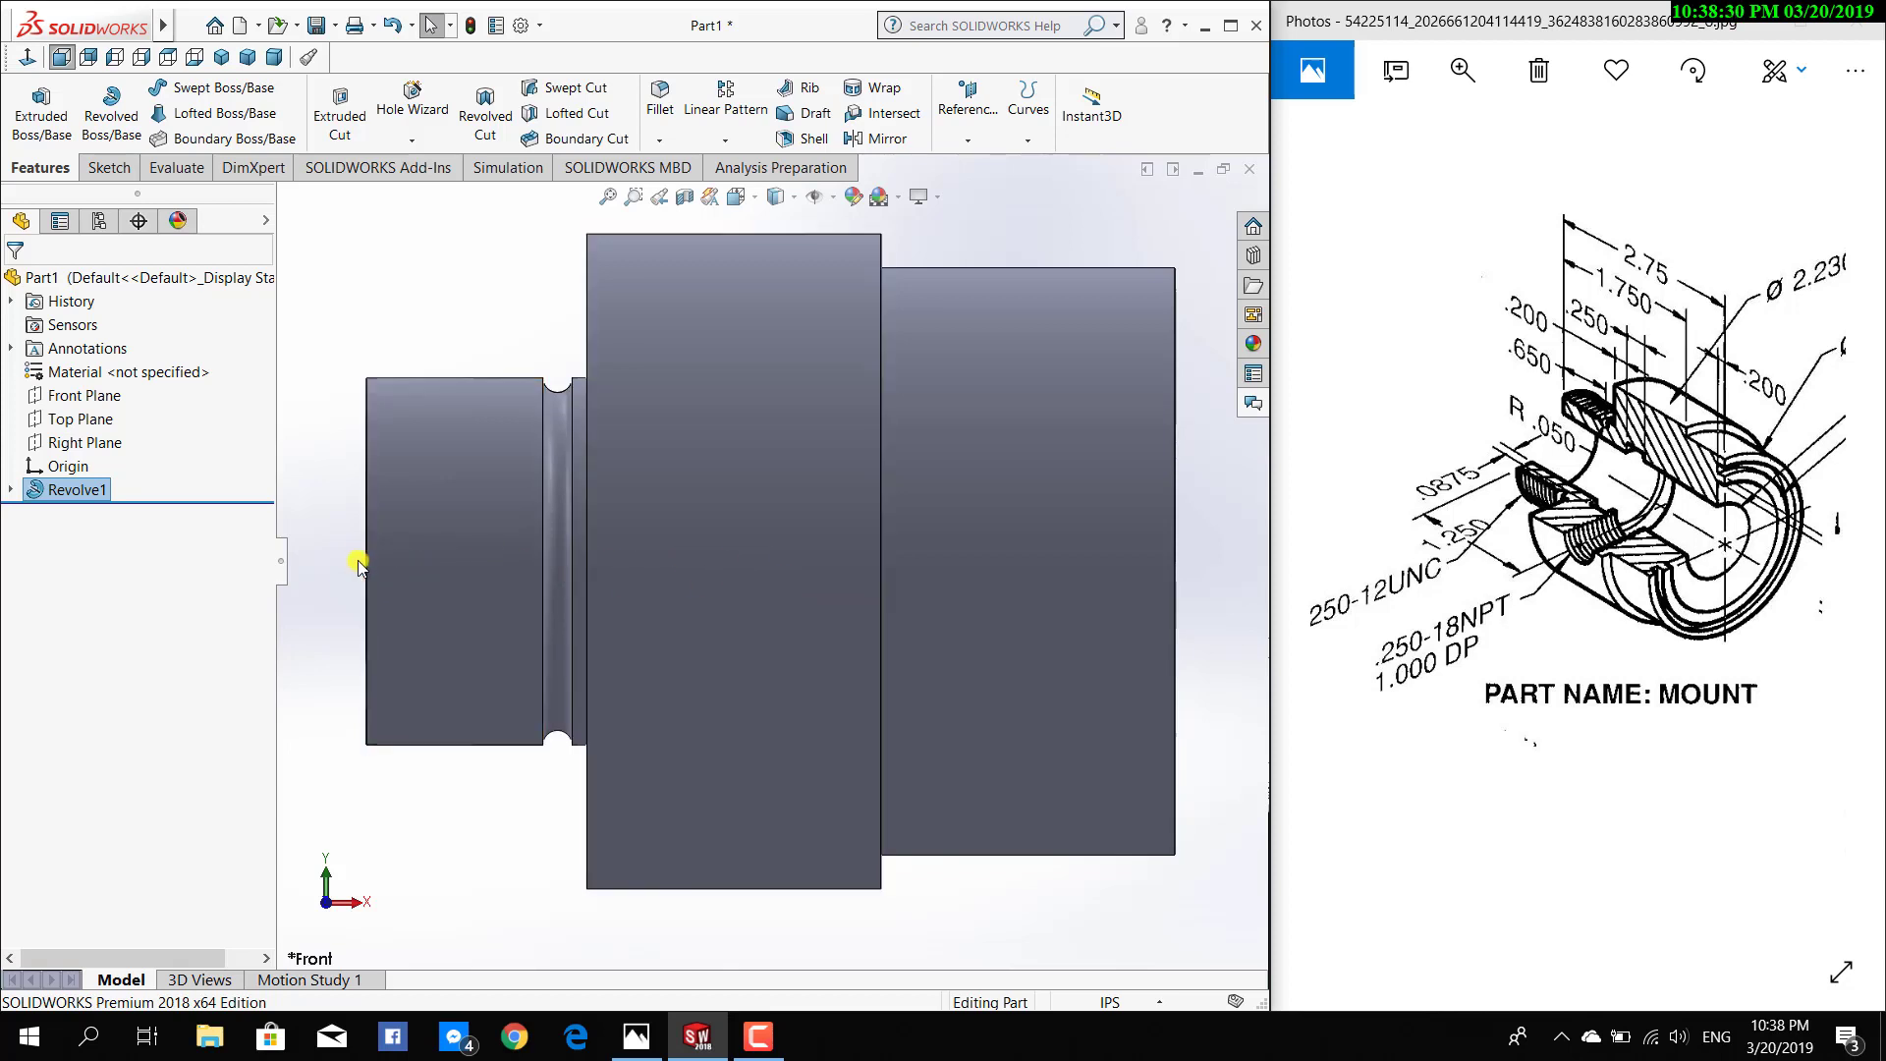
{"action": "key", "text": "f"}
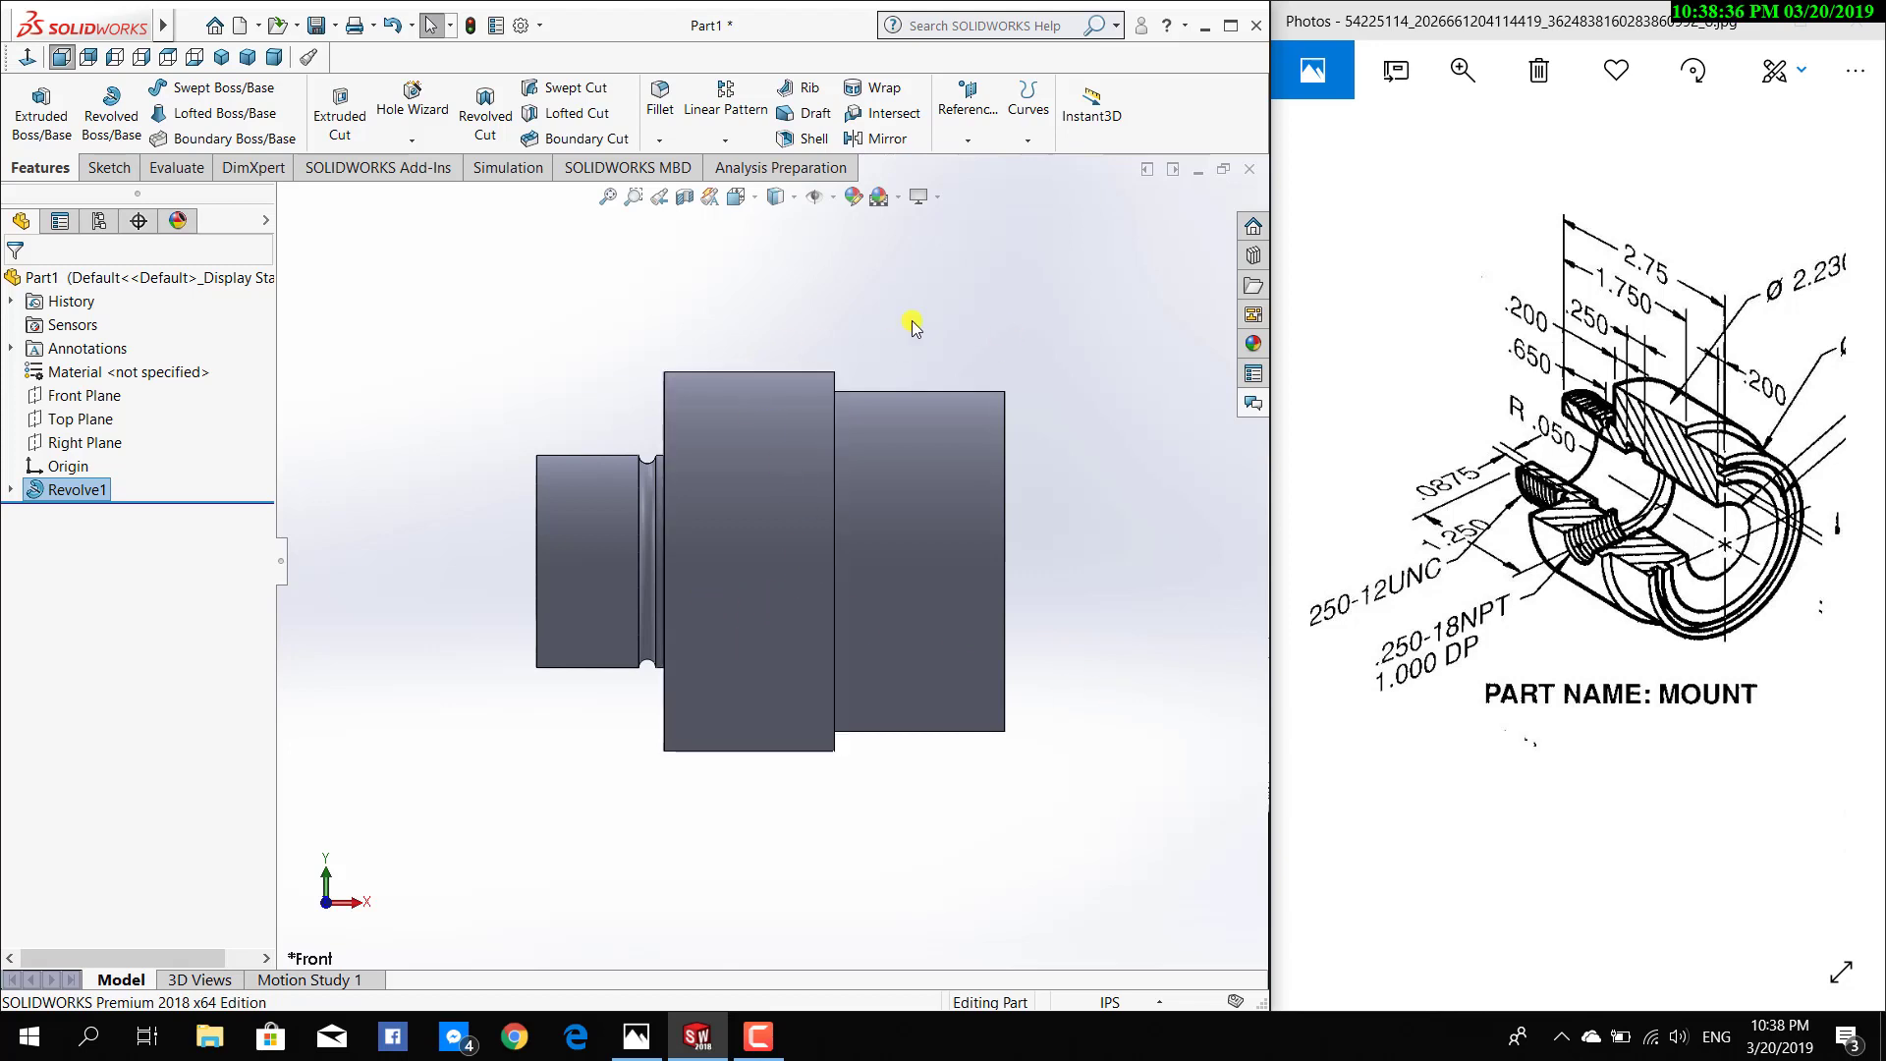
Start a new reference plane, trying the large cylinder's face as first reference
{"action": "left_click", "coordinate": [976, 143]}
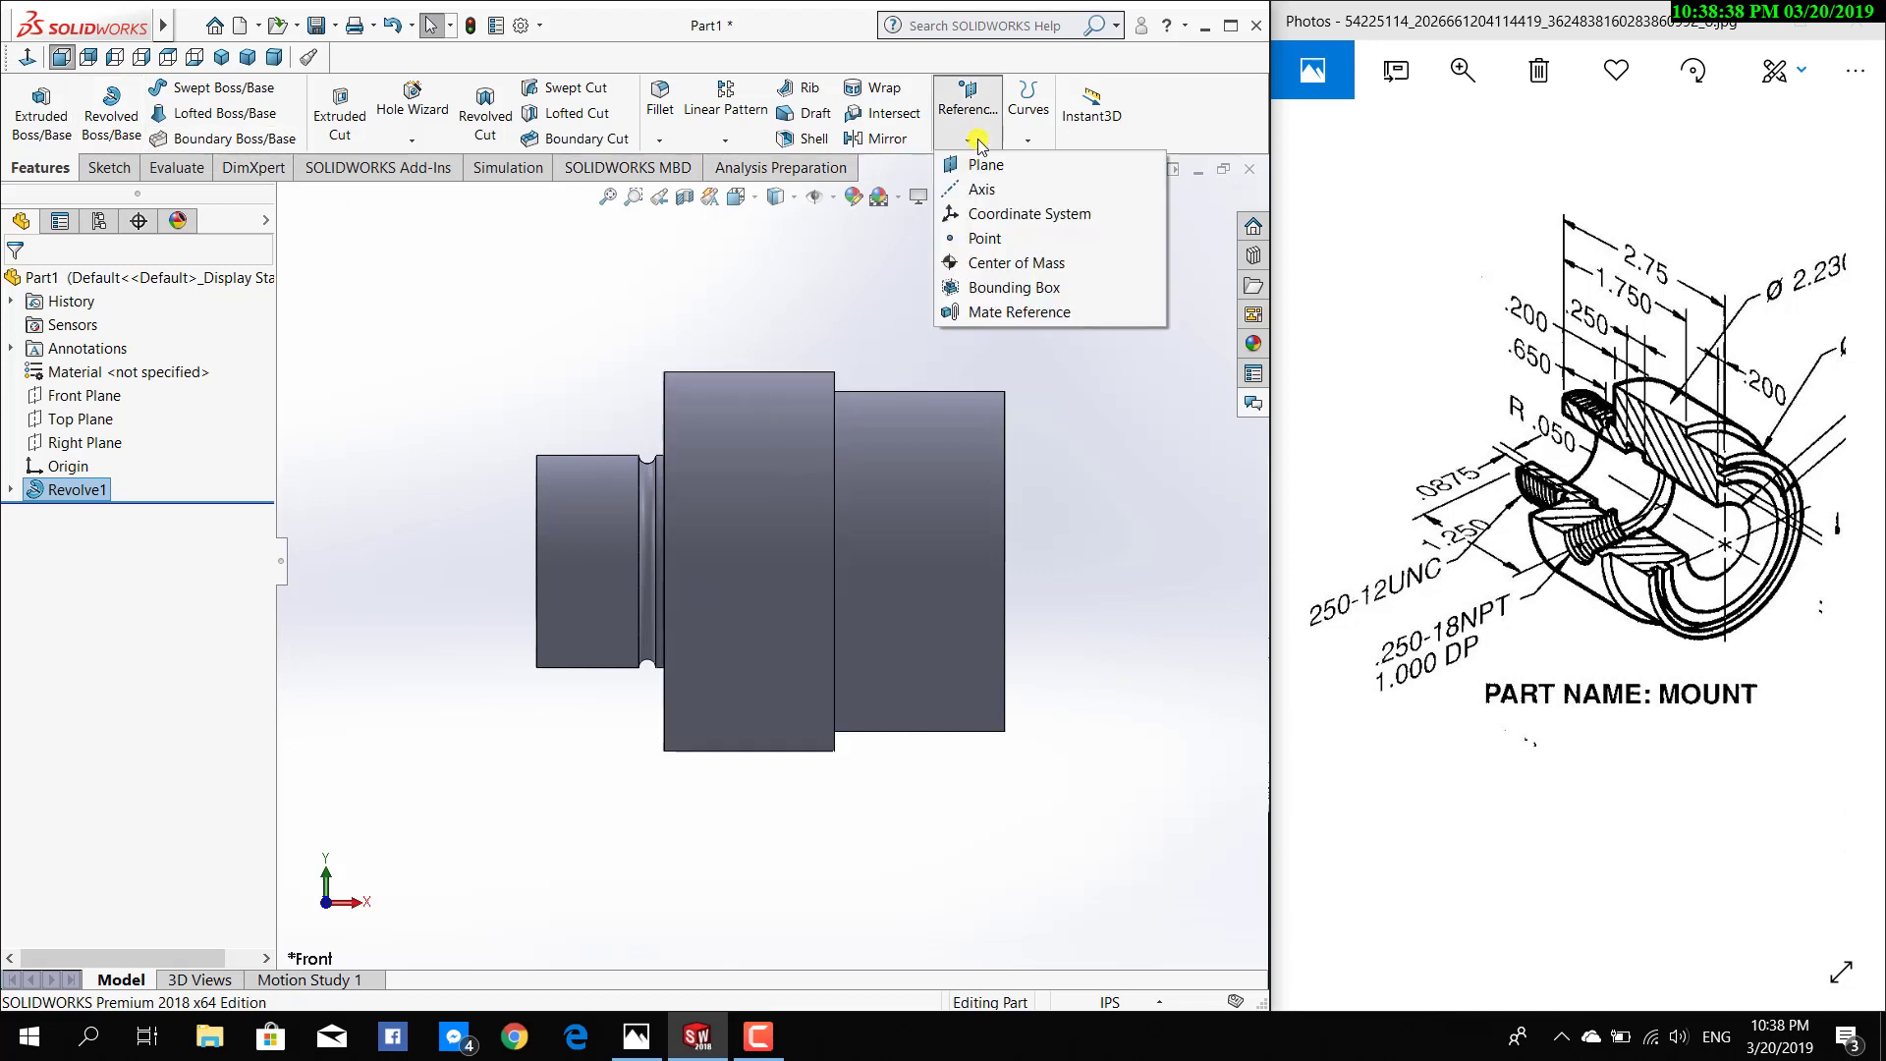
{"action": "left_click", "coordinate": [980, 167]}
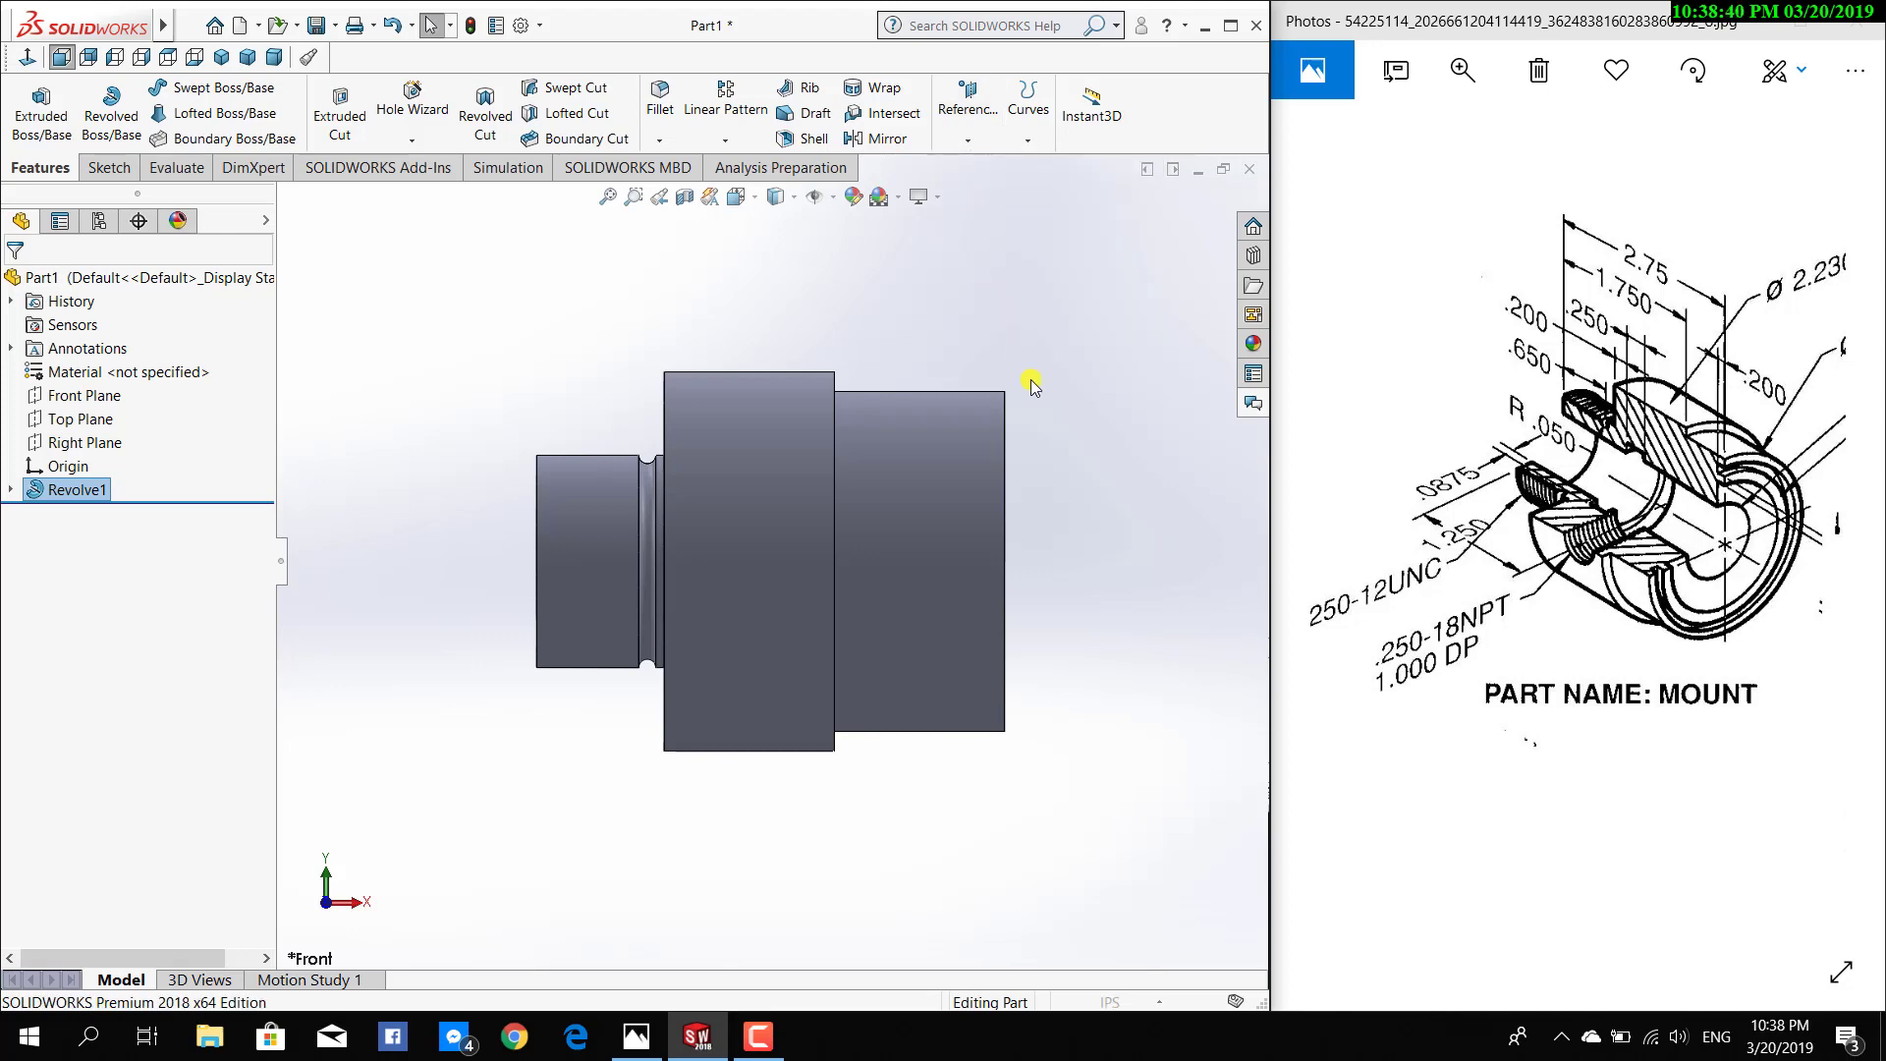
{"action": "mouse_move", "coordinate": [1102, 631]}
{"action": "middle_mouse_down"}
{"action": "mouse_move", "coordinate": [975, 659]}
{"action": "mouse_move", "coordinate": [497, 434]}
{"action": "middle_mouse_up"}
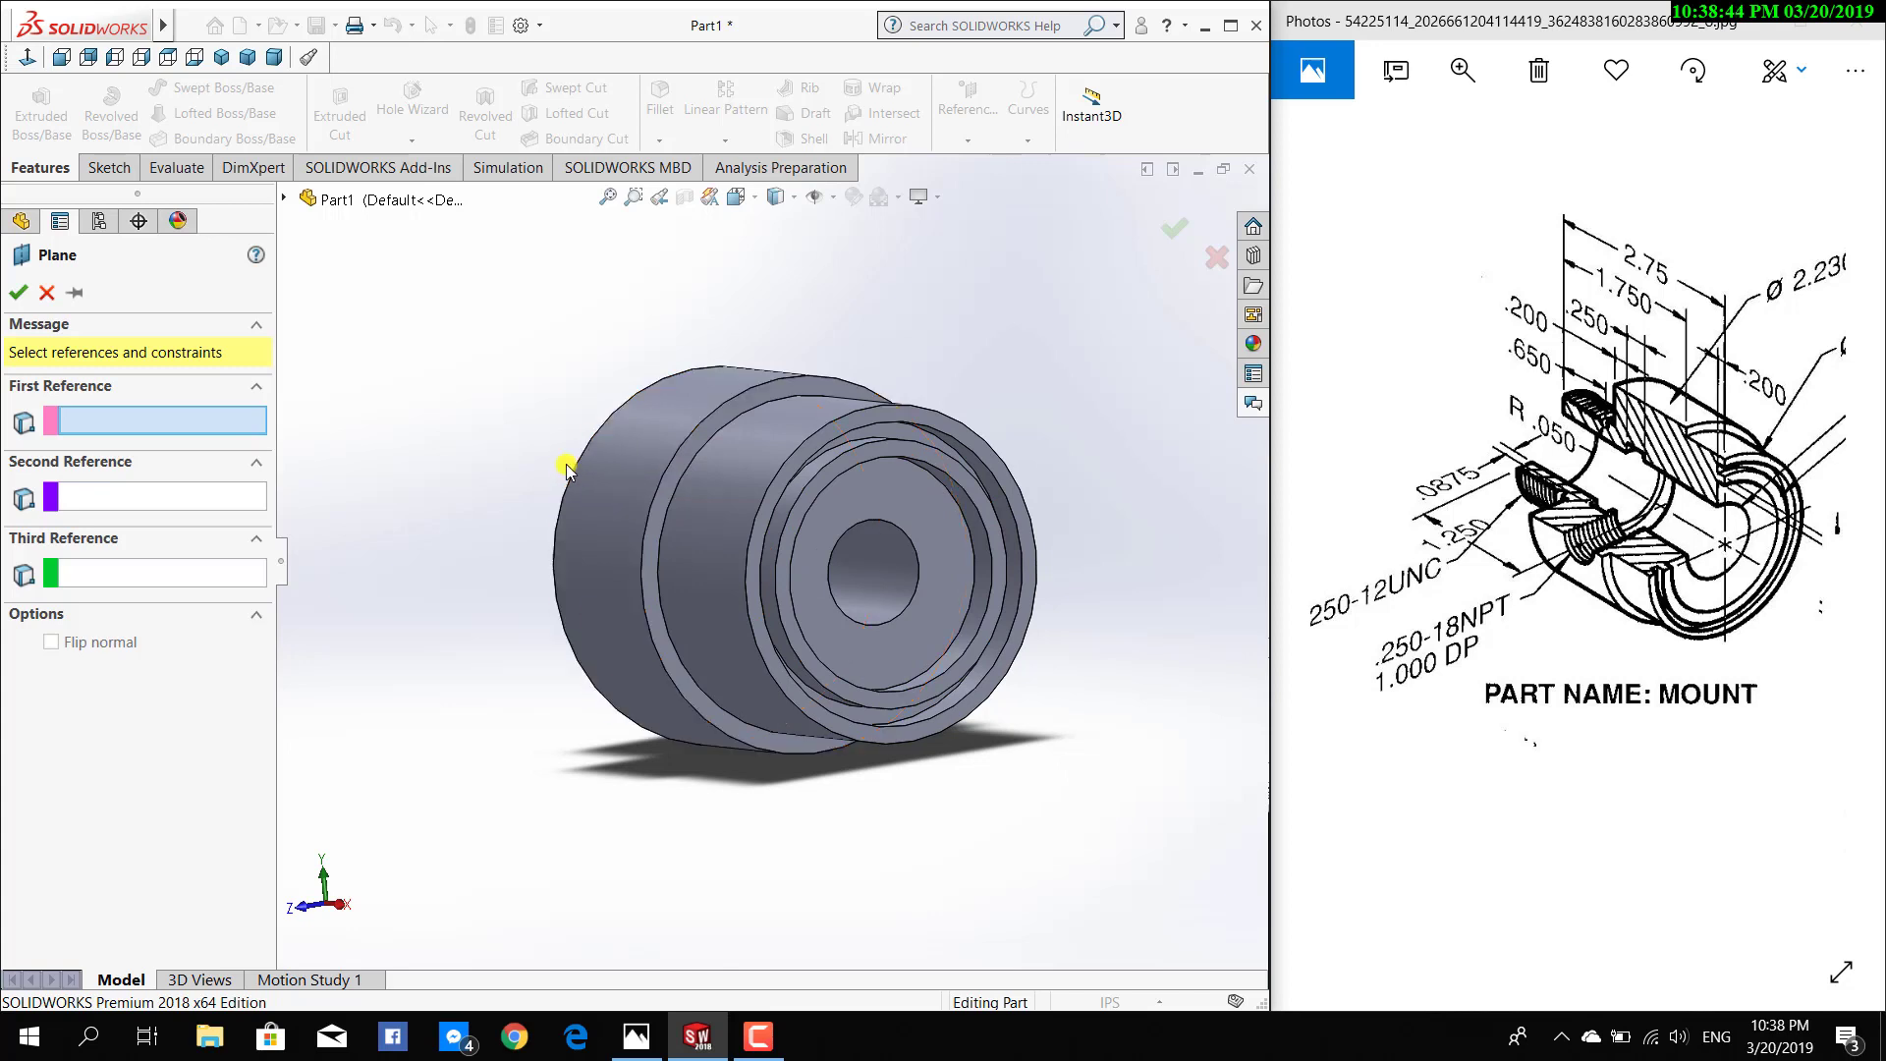
{"action": "left_click", "coordinate": [601, 576]}
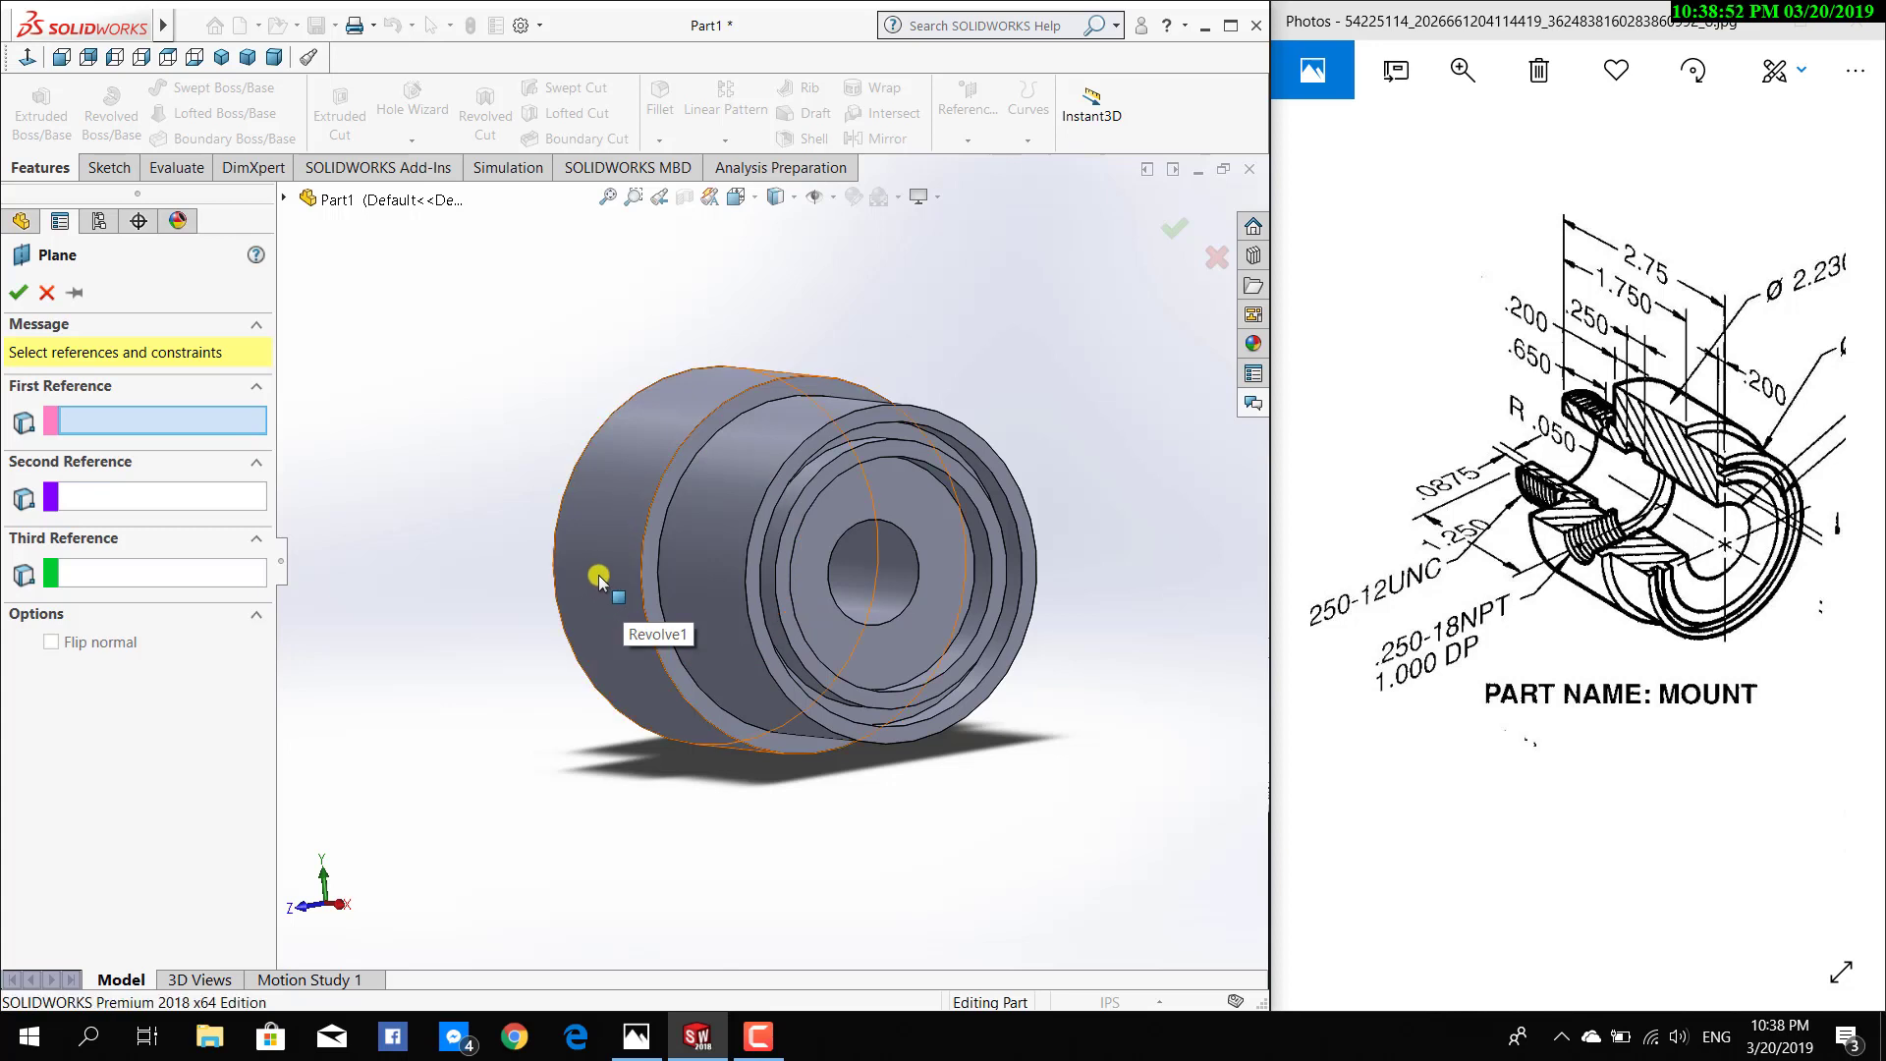
{"action": "left_click", "coordinate": [598, 576]}
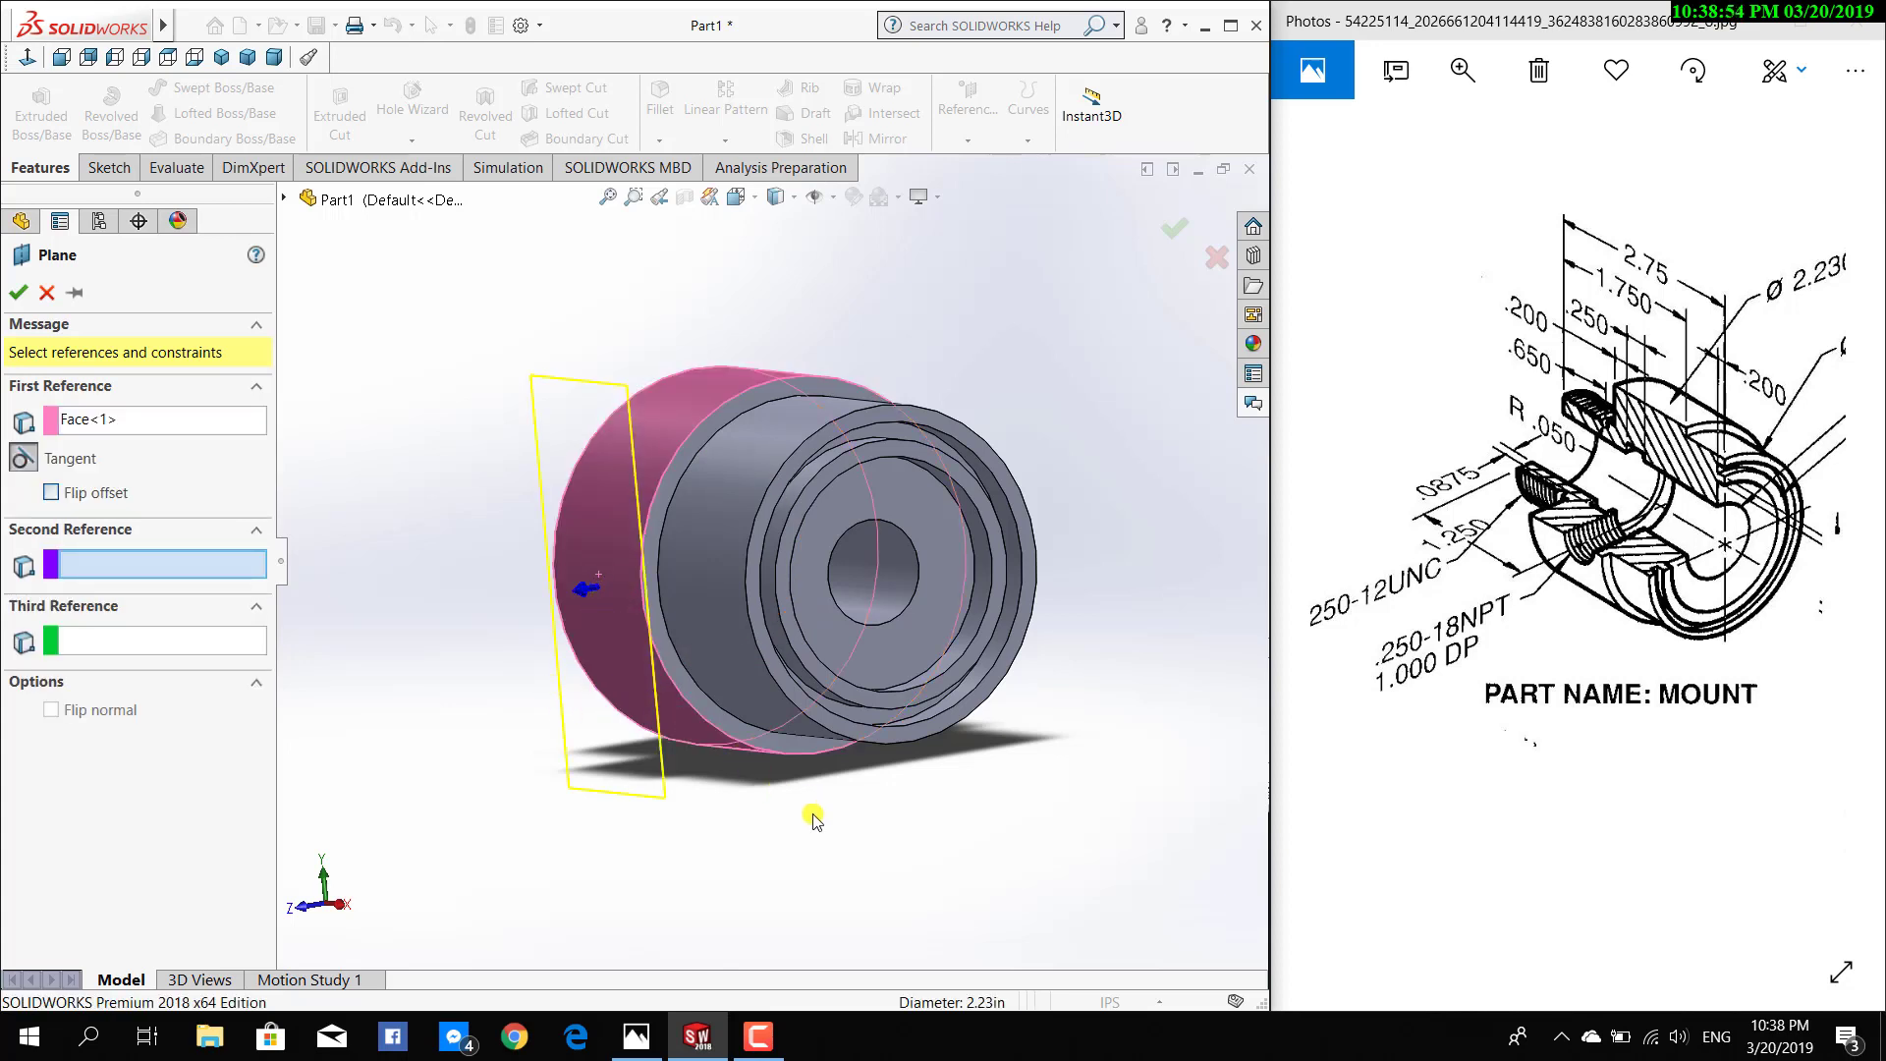
{"action": "mouse_move", "coordinate": [813, 821]}
{"action": "middle_mouse_down"}
{"action": "mouse_move", "coordinate": [964, 778]}
{"action": "mouse_move", "coordinate": [750, 805]}
{"action": "mouse_move", "coordinate": [757, 826]}
{"action": "mouse_move", "coordinate": [863, 829]}
{"action": "mouse_move", "coordinate": [687, 746]}
{"action": "mouse_move", "coordinate": [910, 757]}
{"action": "mouse_move", "coordinate": [687, 766]}
{"action": "middle_mouse_up"}
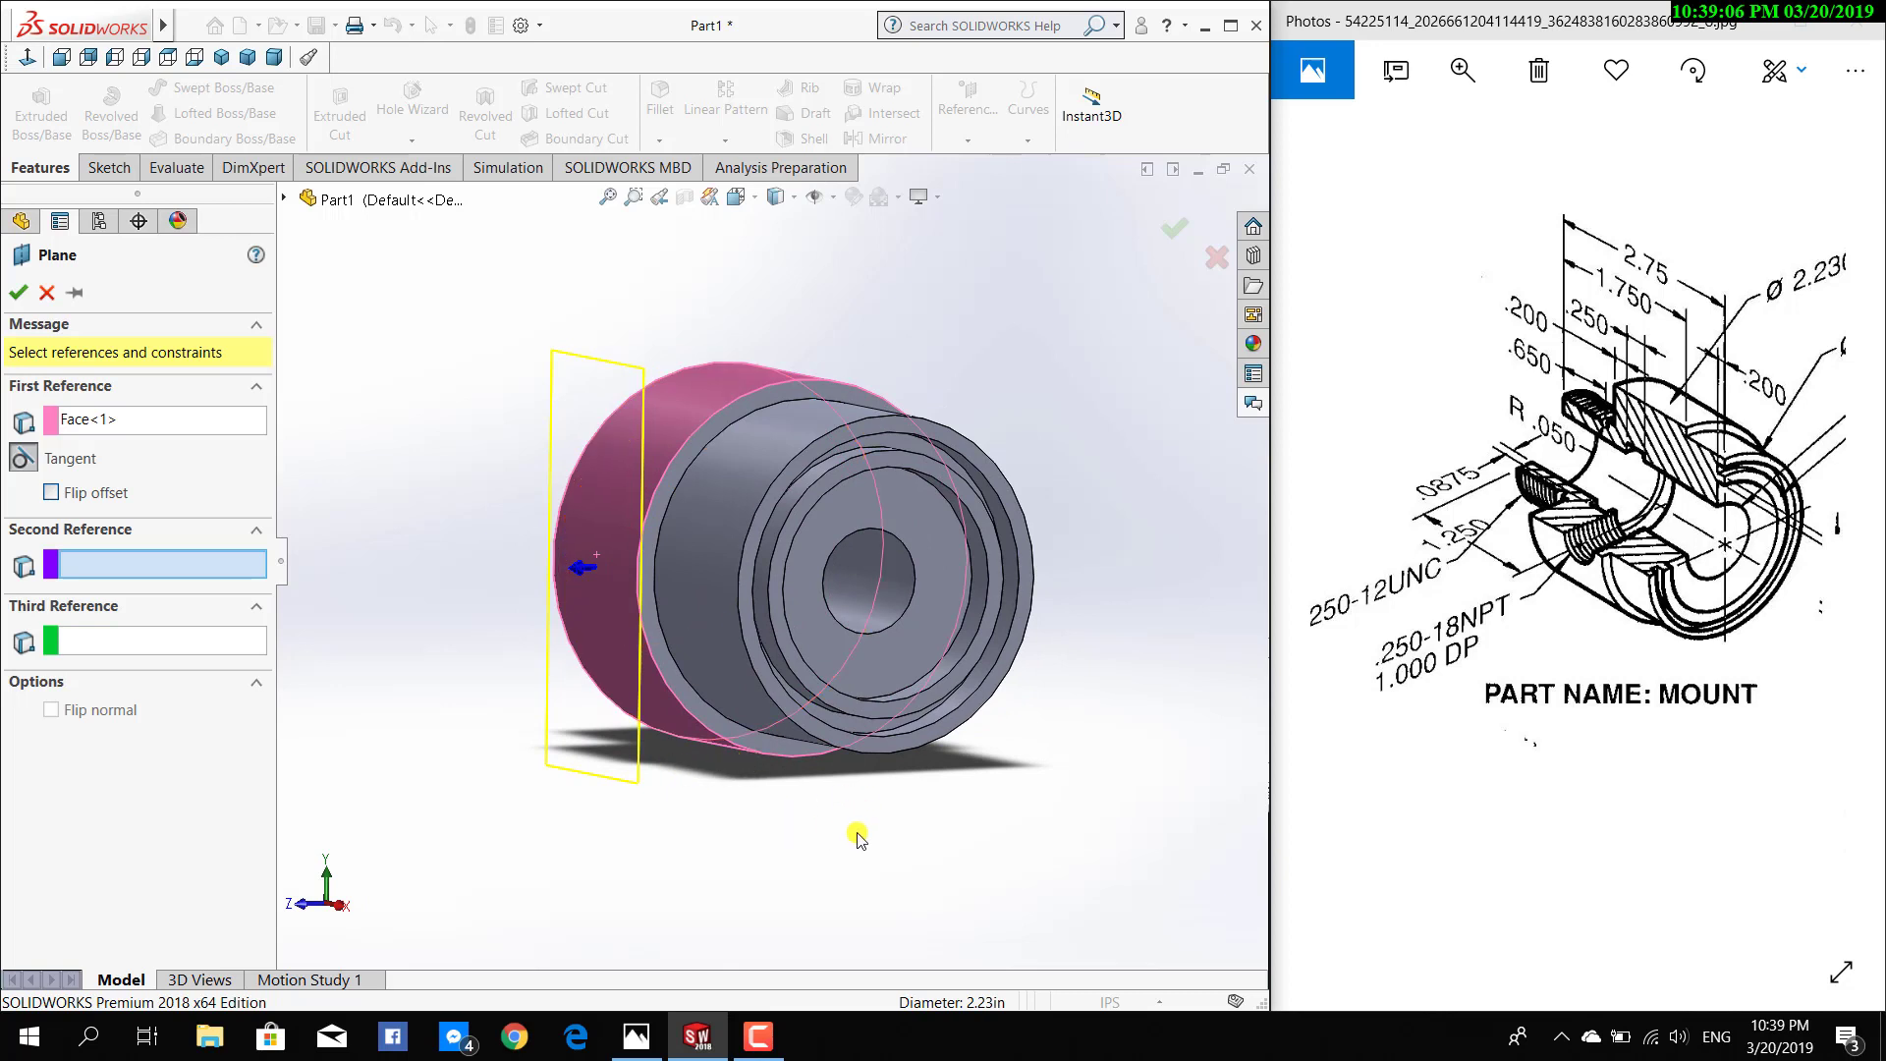
Create Plane1 from Top Plane, tangent to the large cylinder's outer face
{"action": "left_click", "coordinate": [128, 419]}
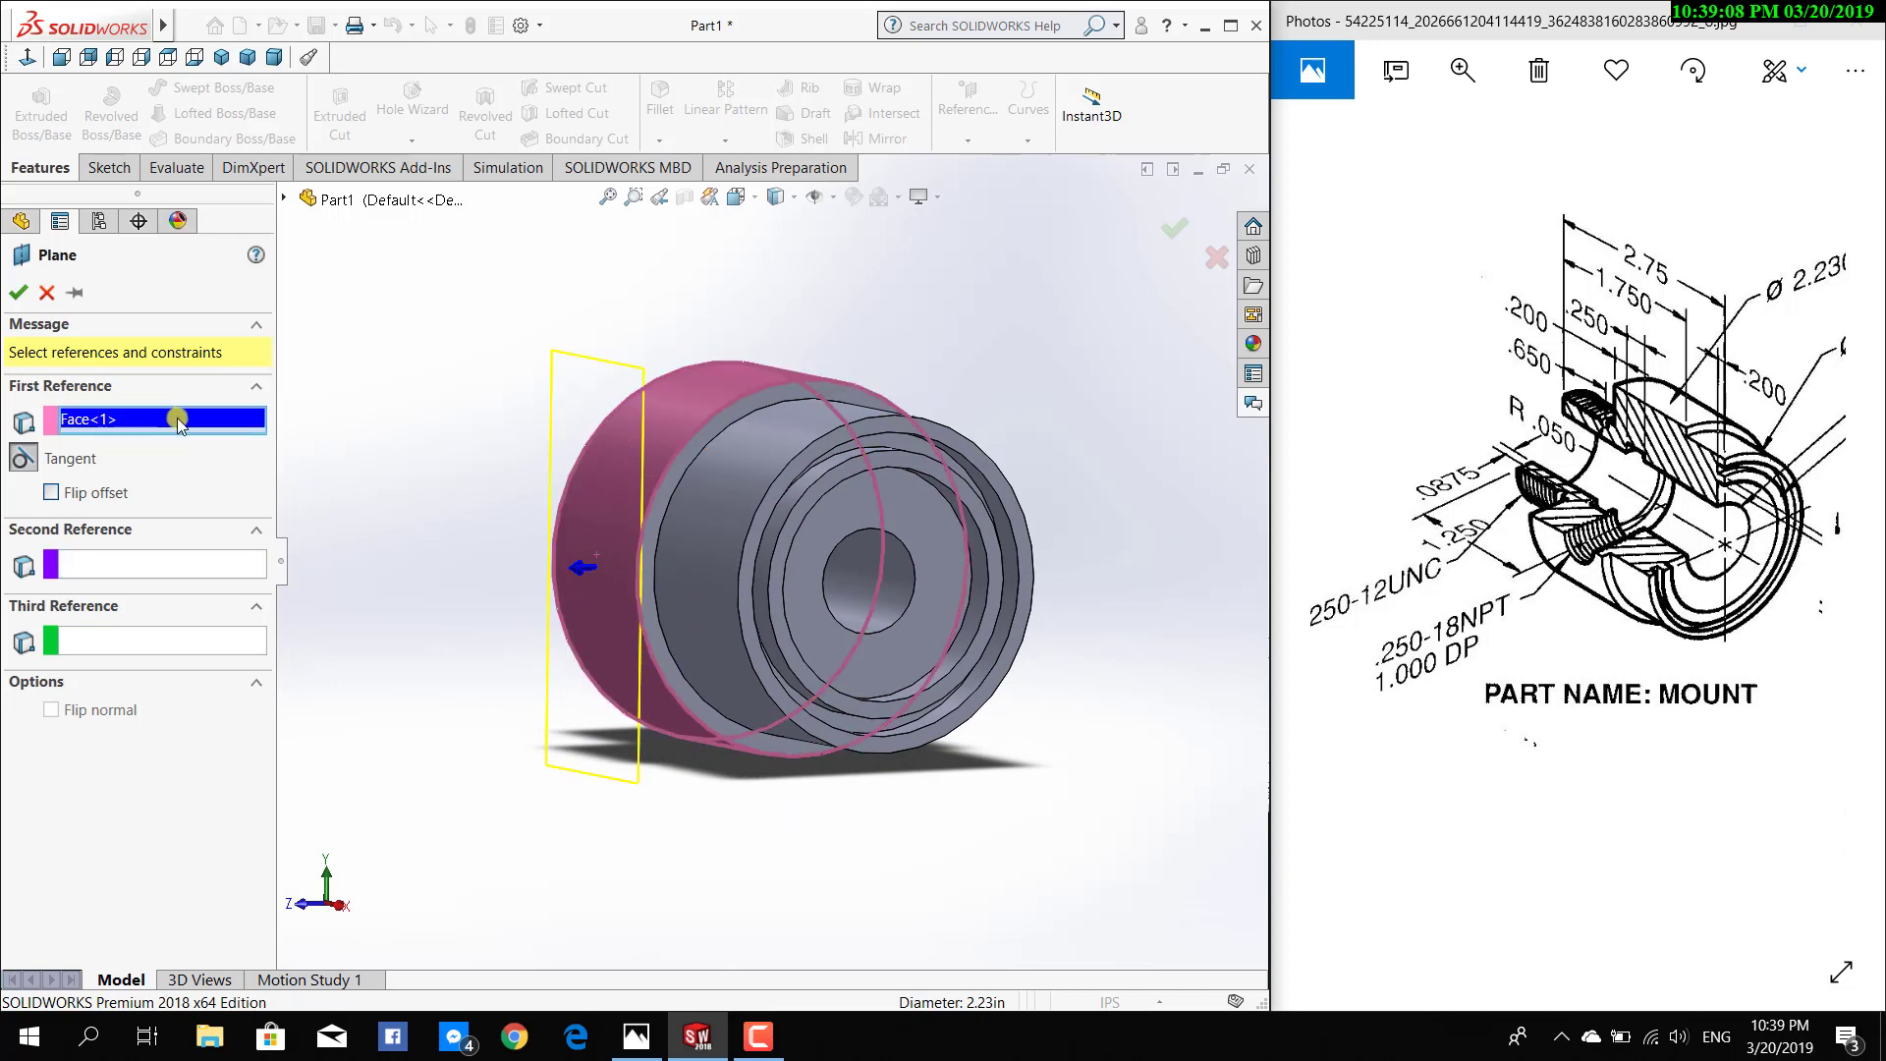
{"action": "key", "text": "Delete"}
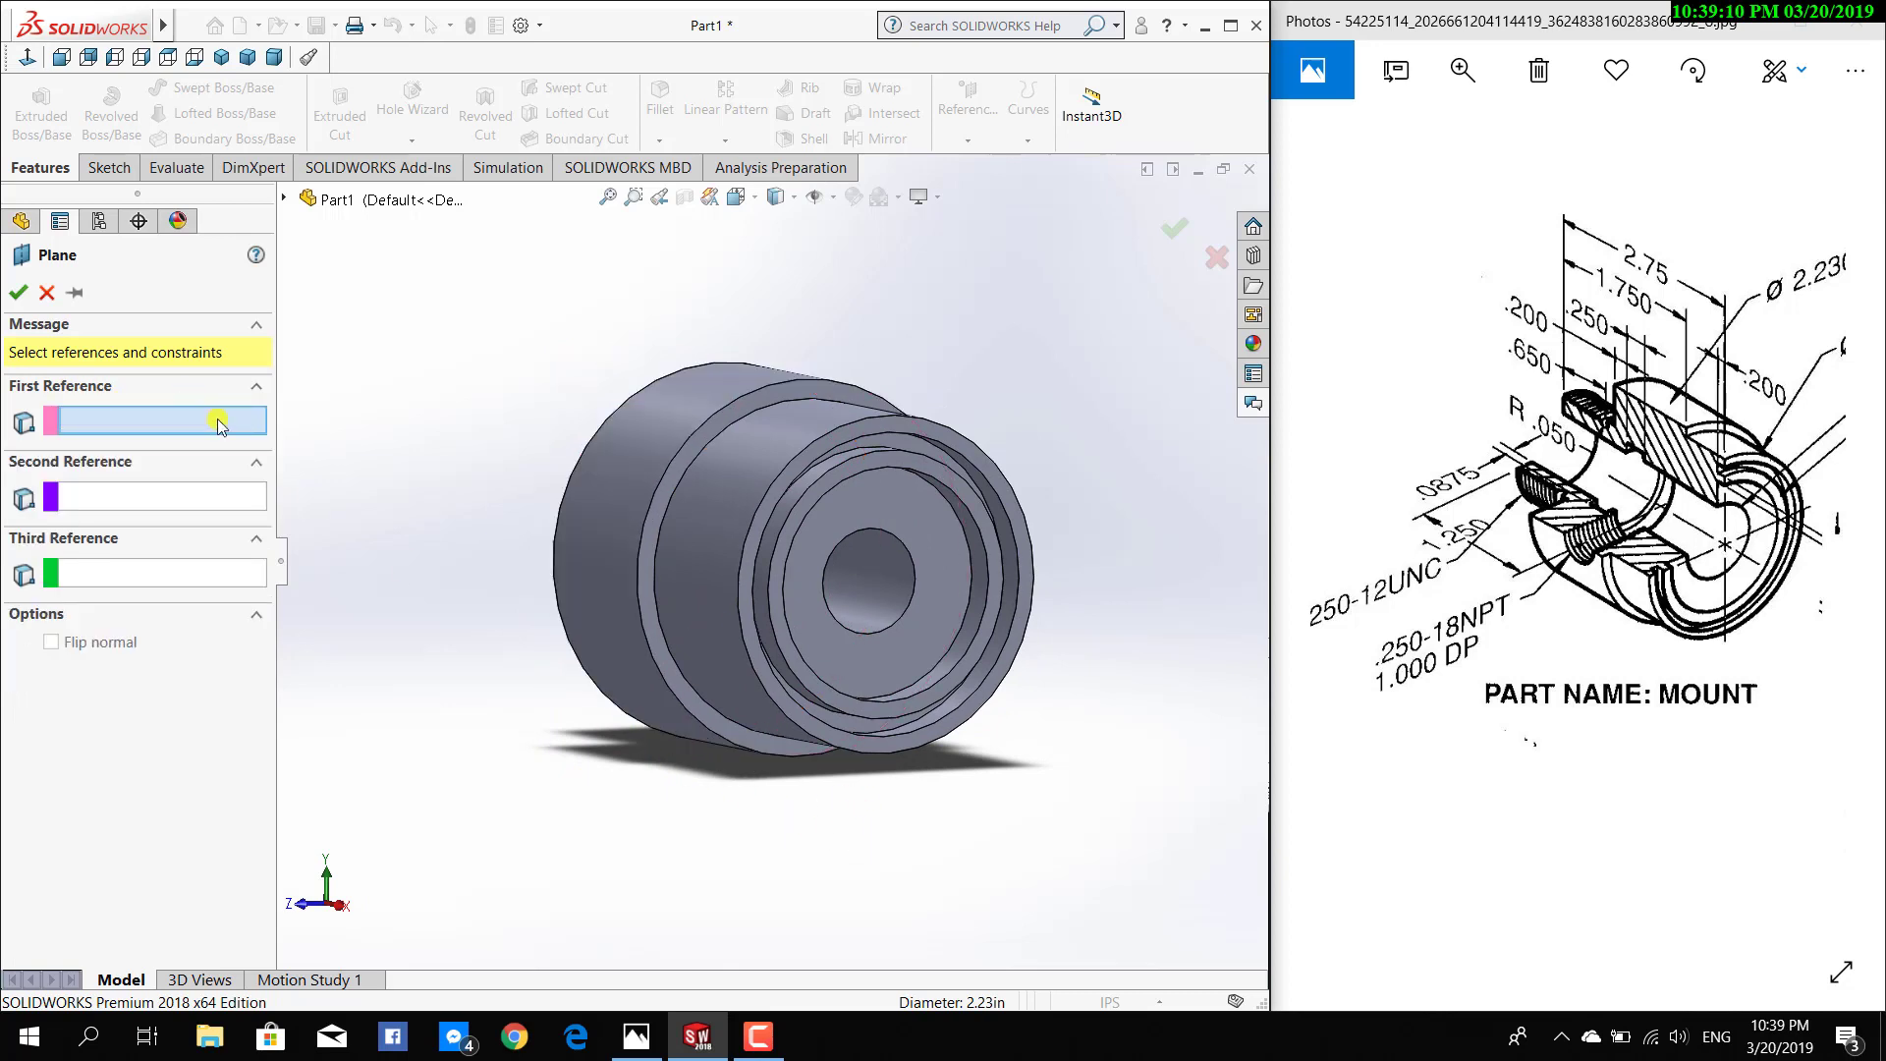
{"action": "left_click", "coordinate": [283, 200]}
{"action": "left_click", "coordinate": [354, 341]}
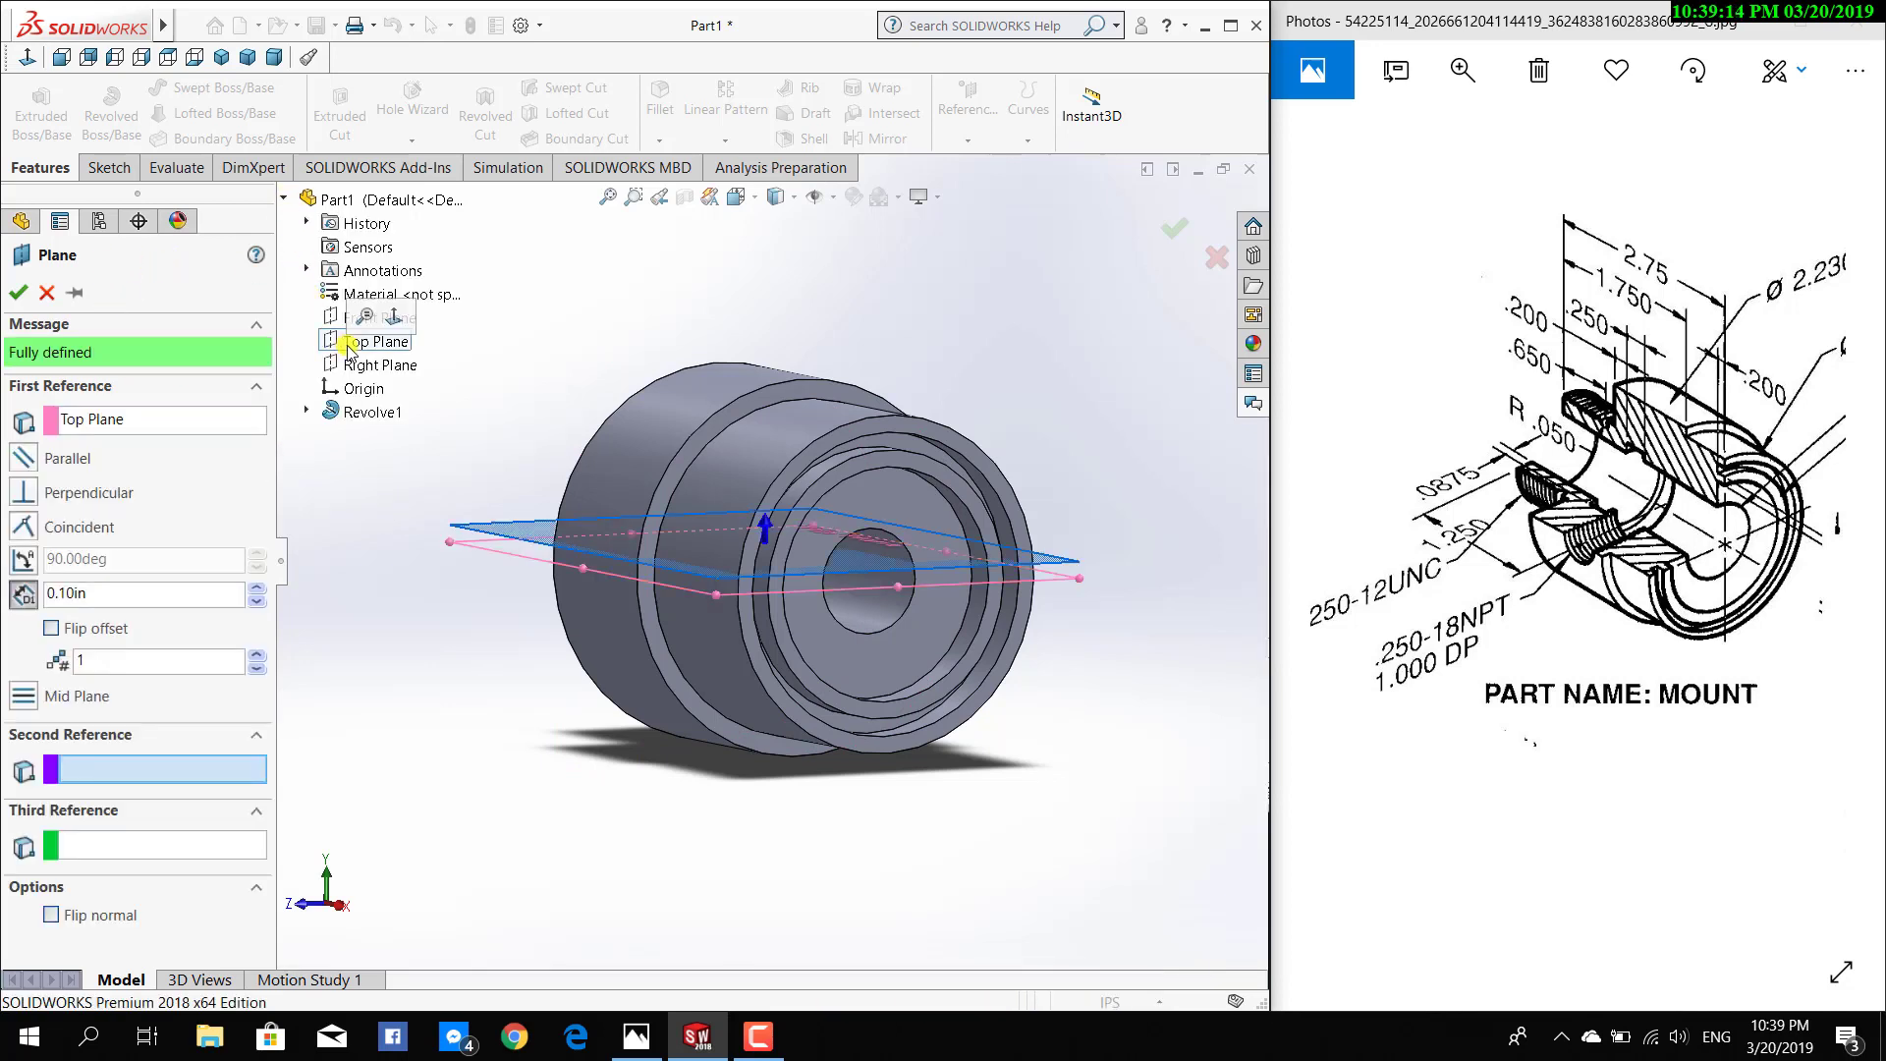
{"action": "left_click", "coordinate": [633, 460]}
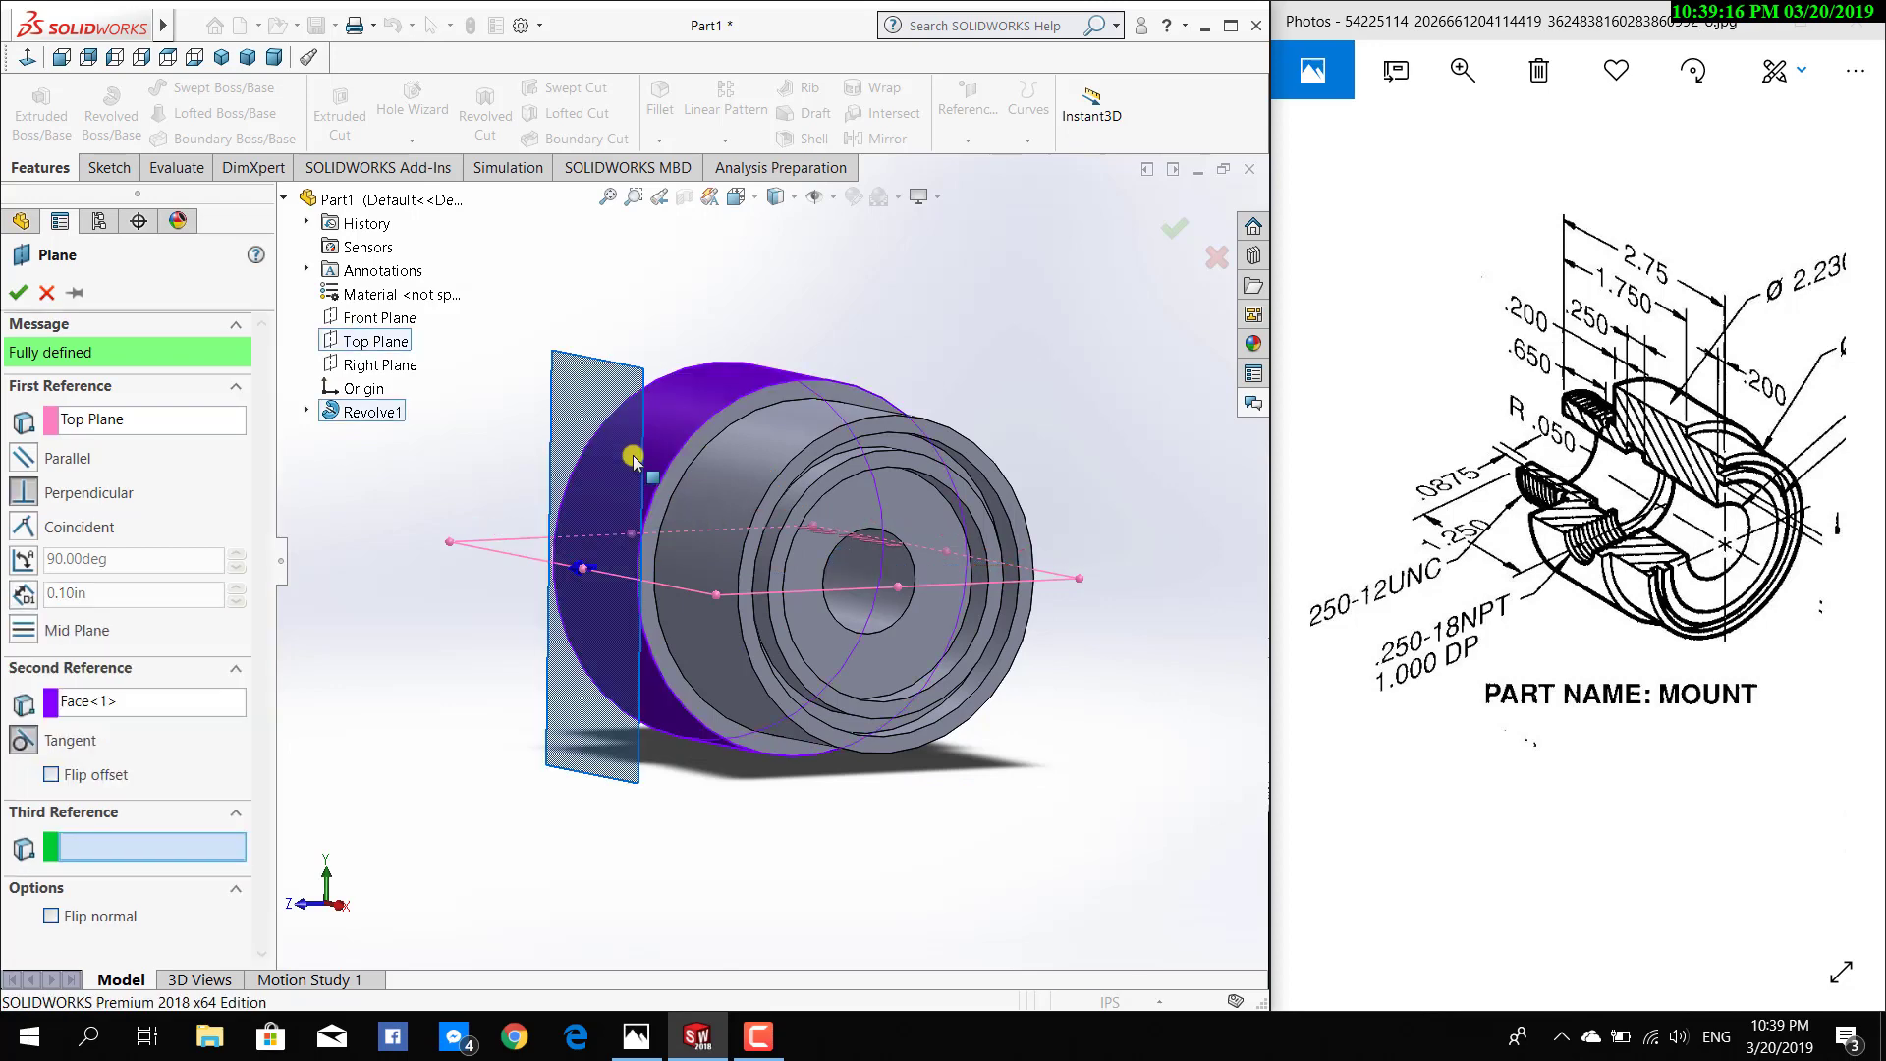
{"action": "mouse_move", "coordinate": [836, 871]}
{"action": "middle_mouse_down"}
{"action": "mouse_move", "coordinate": [749, 863]}
{"action": "mouse_move", "coordinate": [770, 863]}
{"action": "middle_mouse_up"}
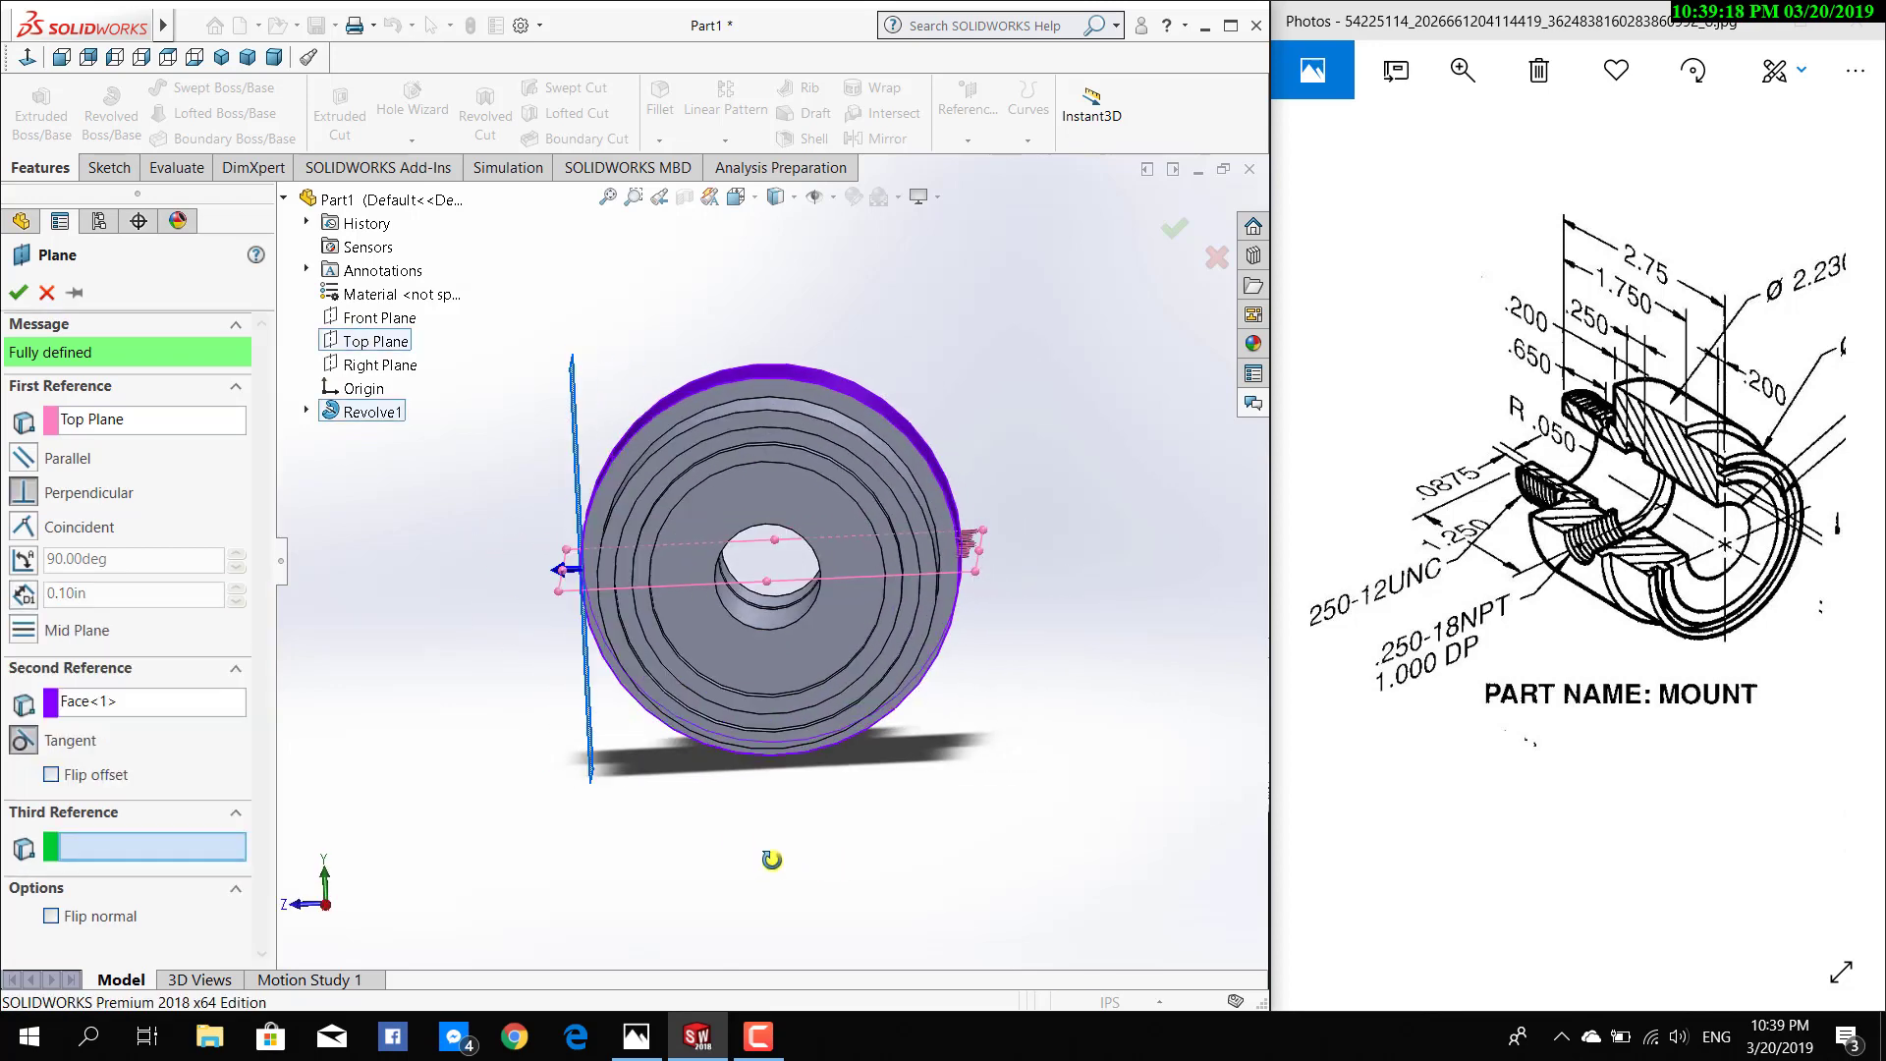
{"action": "left_click", "coordinate": [17, 293]}
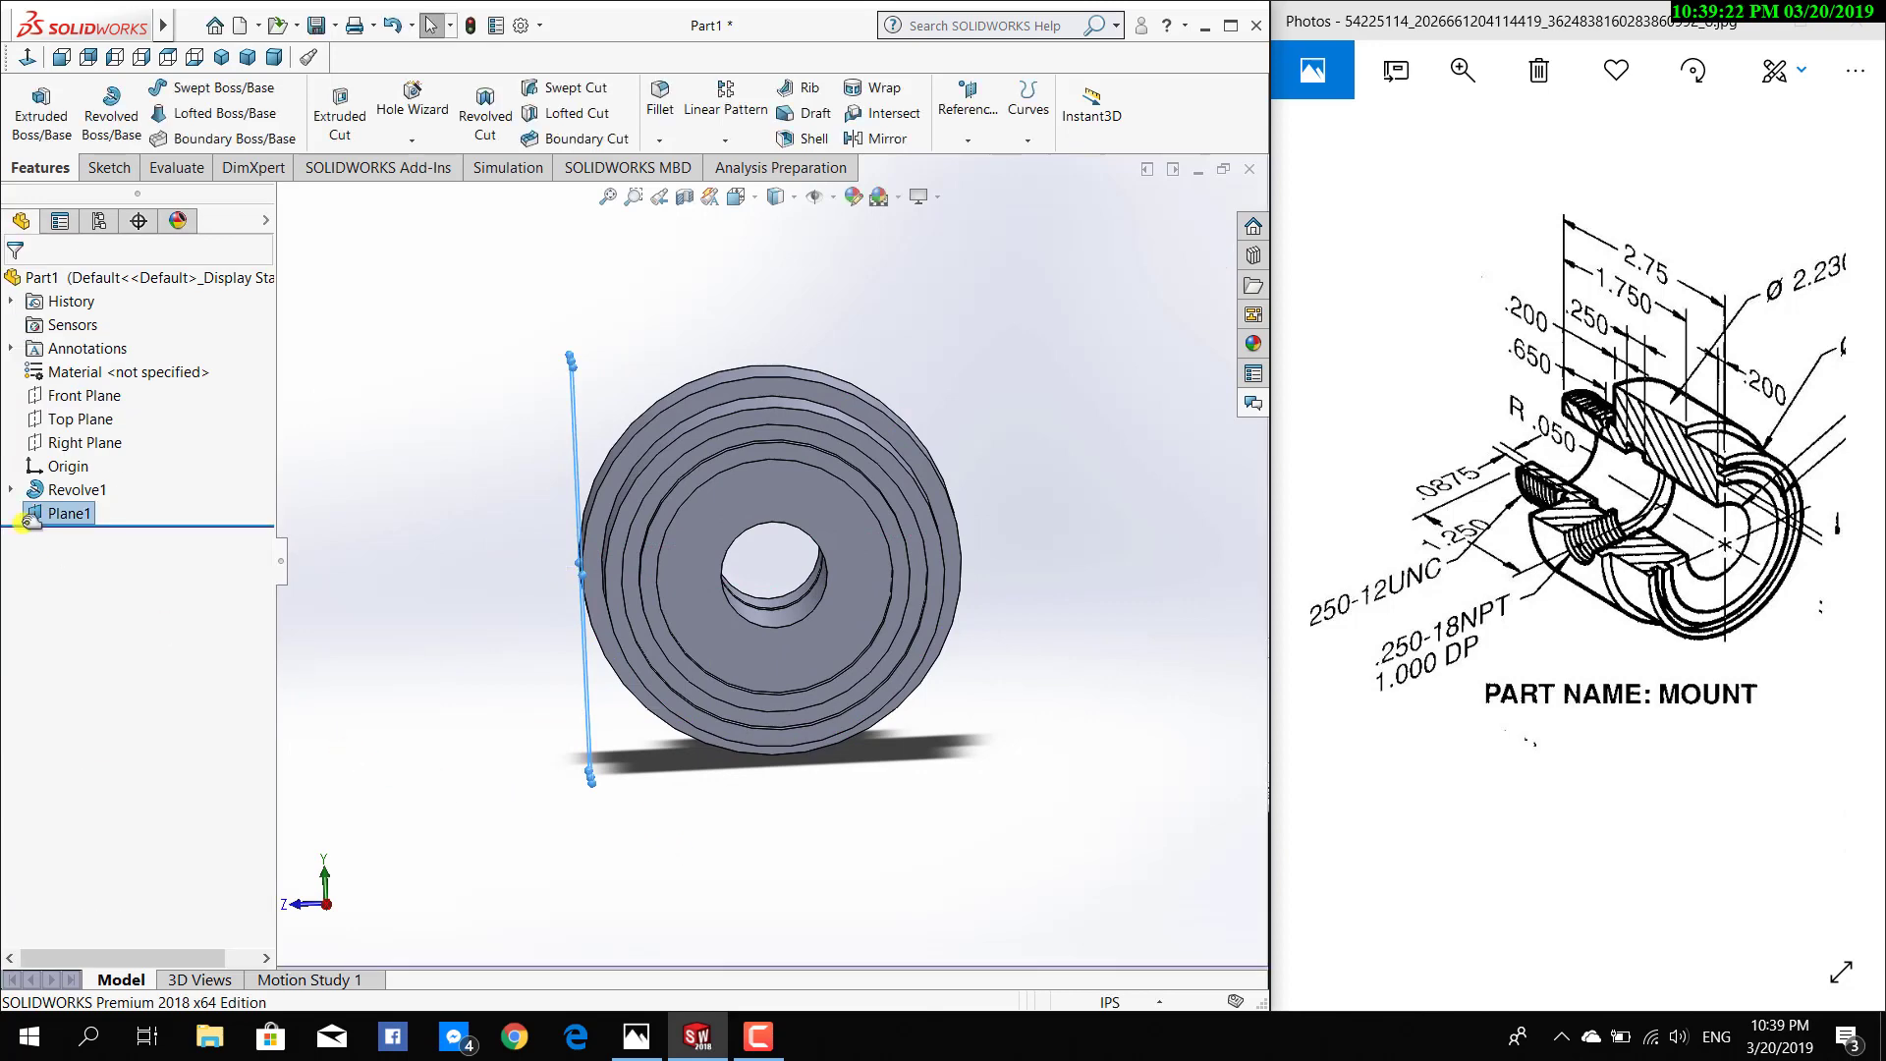
Start Sketch2 on Plane1 and view it normal to the plane
{"action": "right_click", "coordinate": [30, 522]}
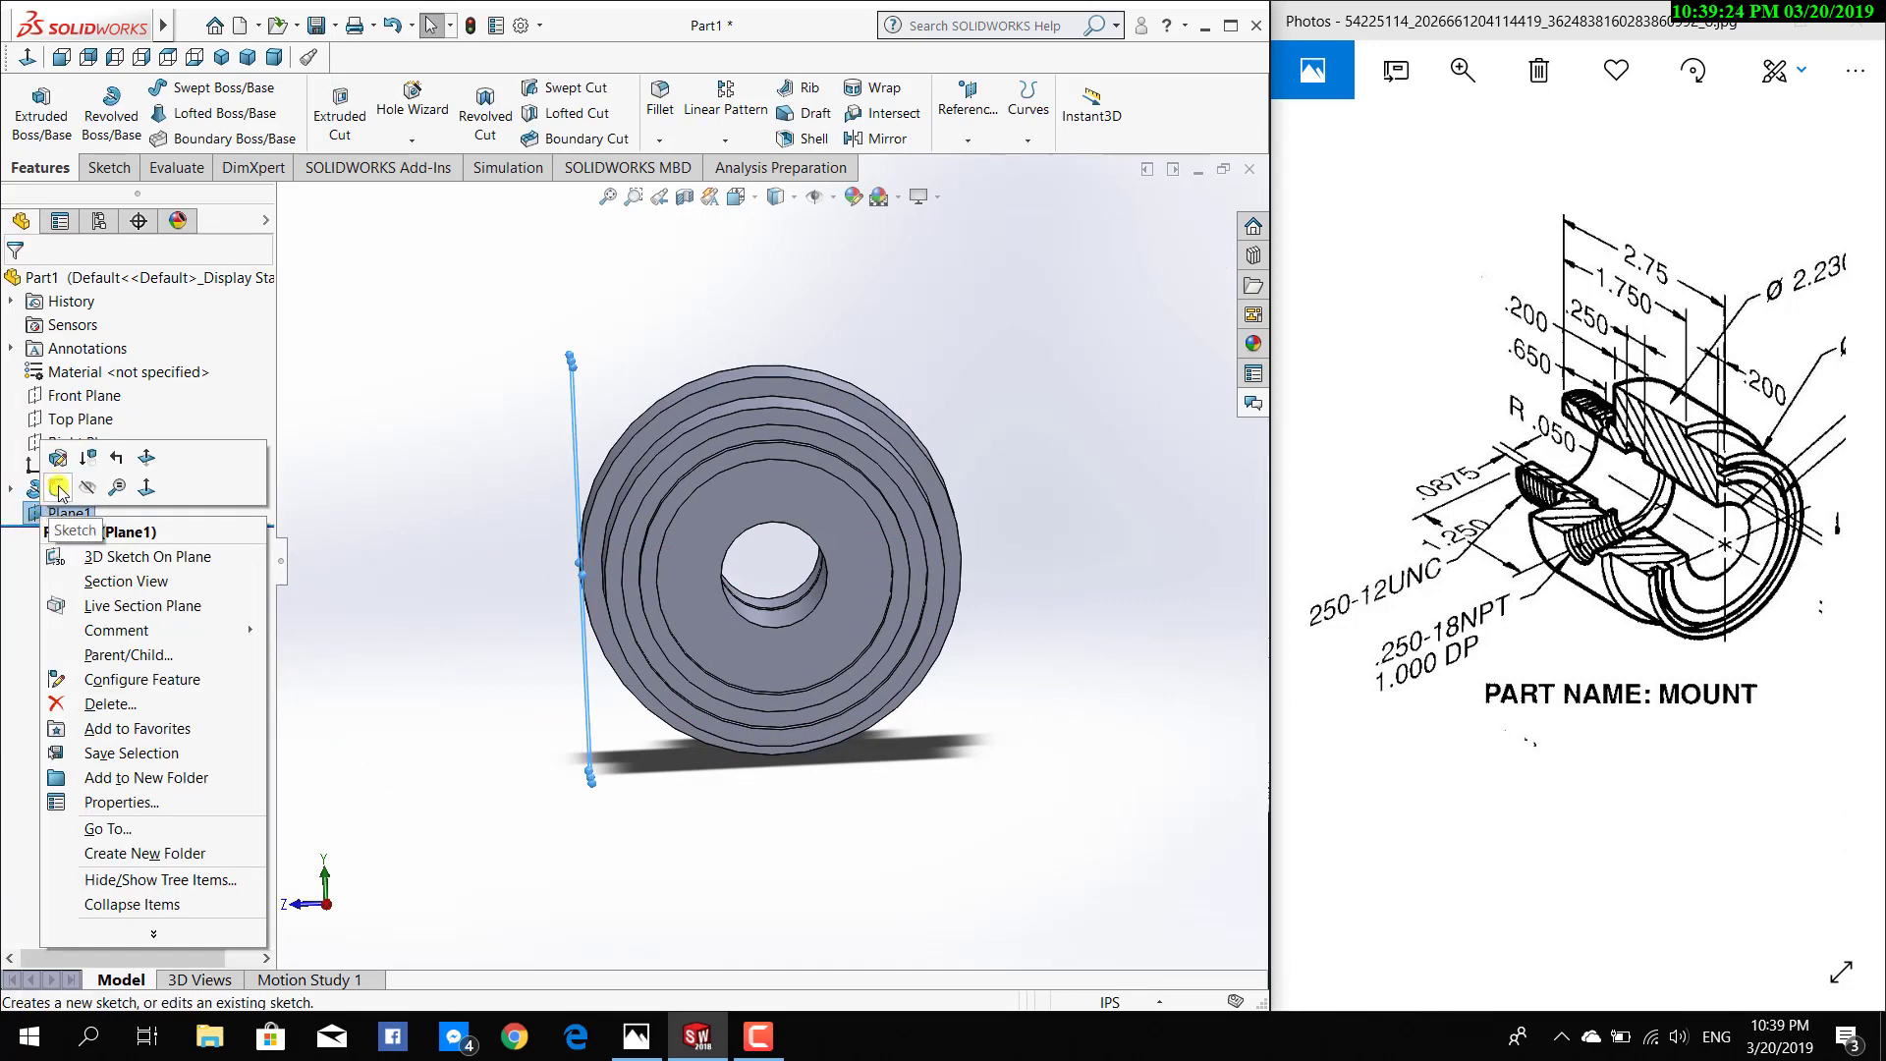
{"action": "left_click", "coordinate": [59, 488]}
{"action": "right_click", "coordinate": [68, 535]}
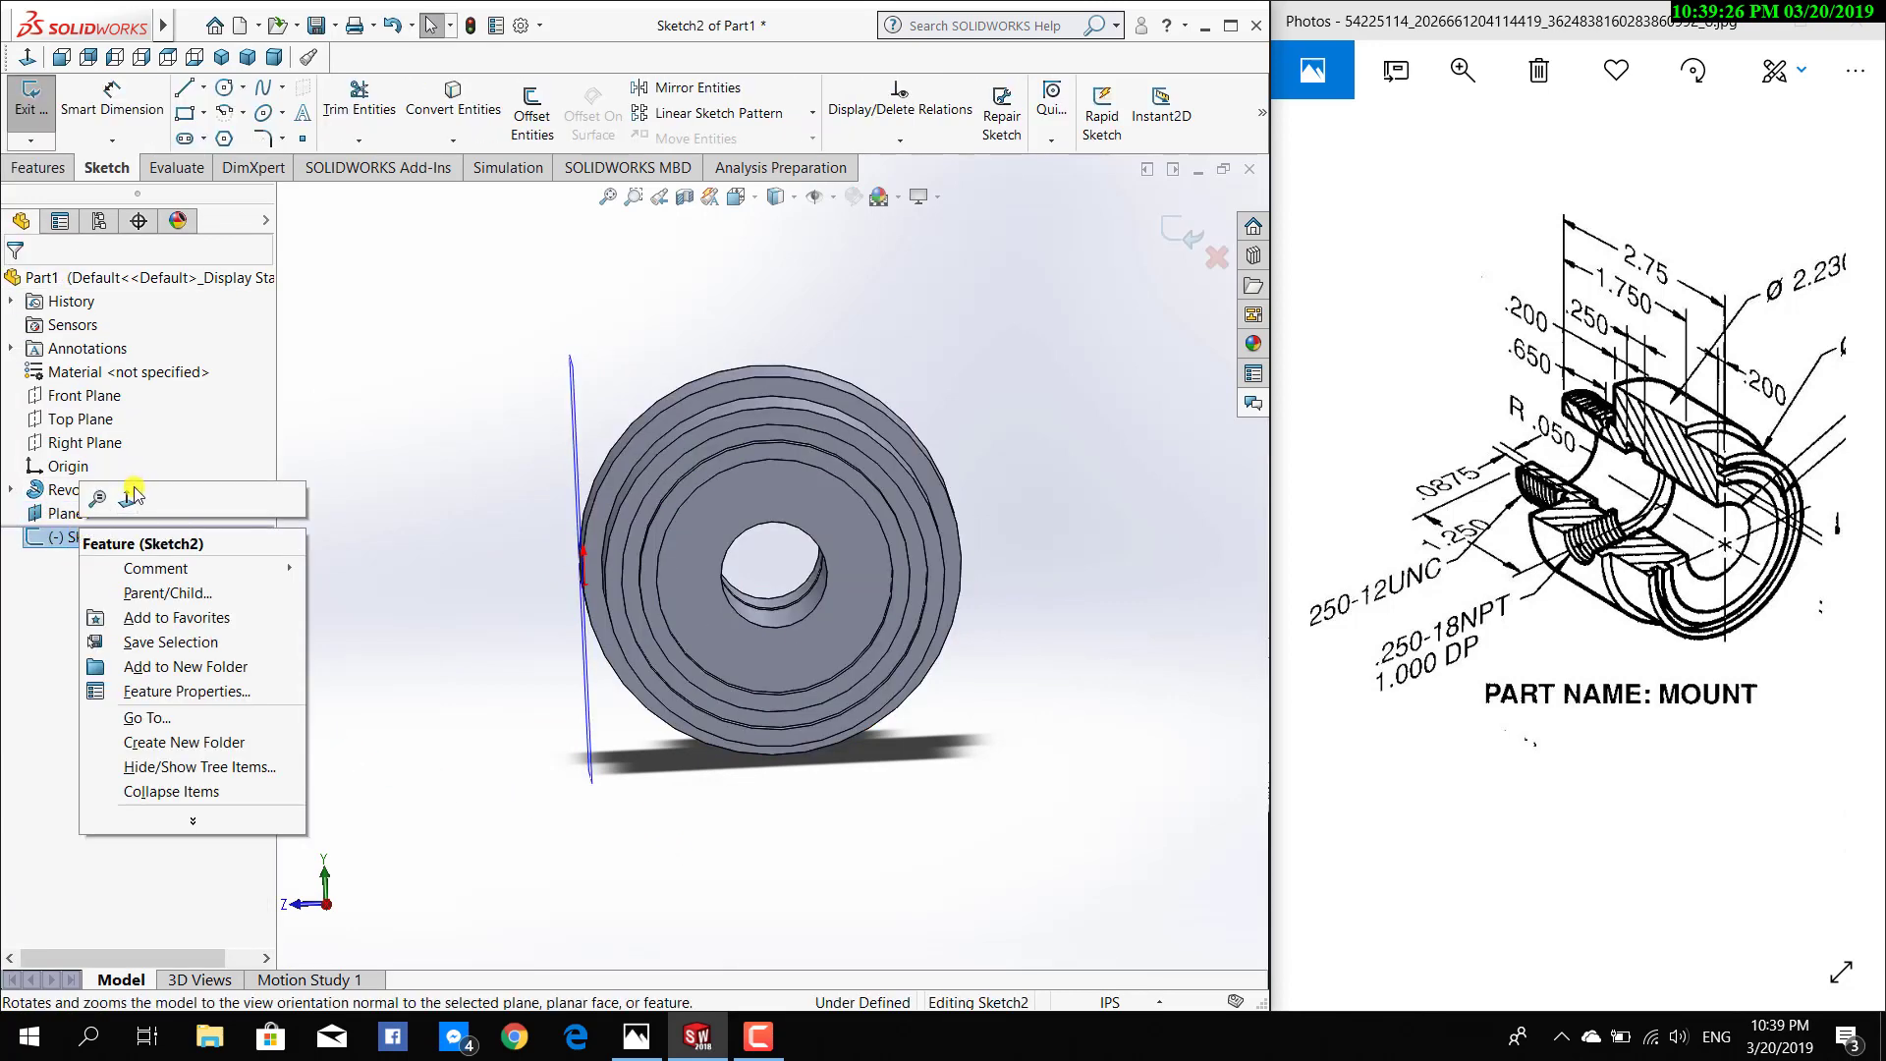
{"action": "left_click", "coordinate": [133, 493]}
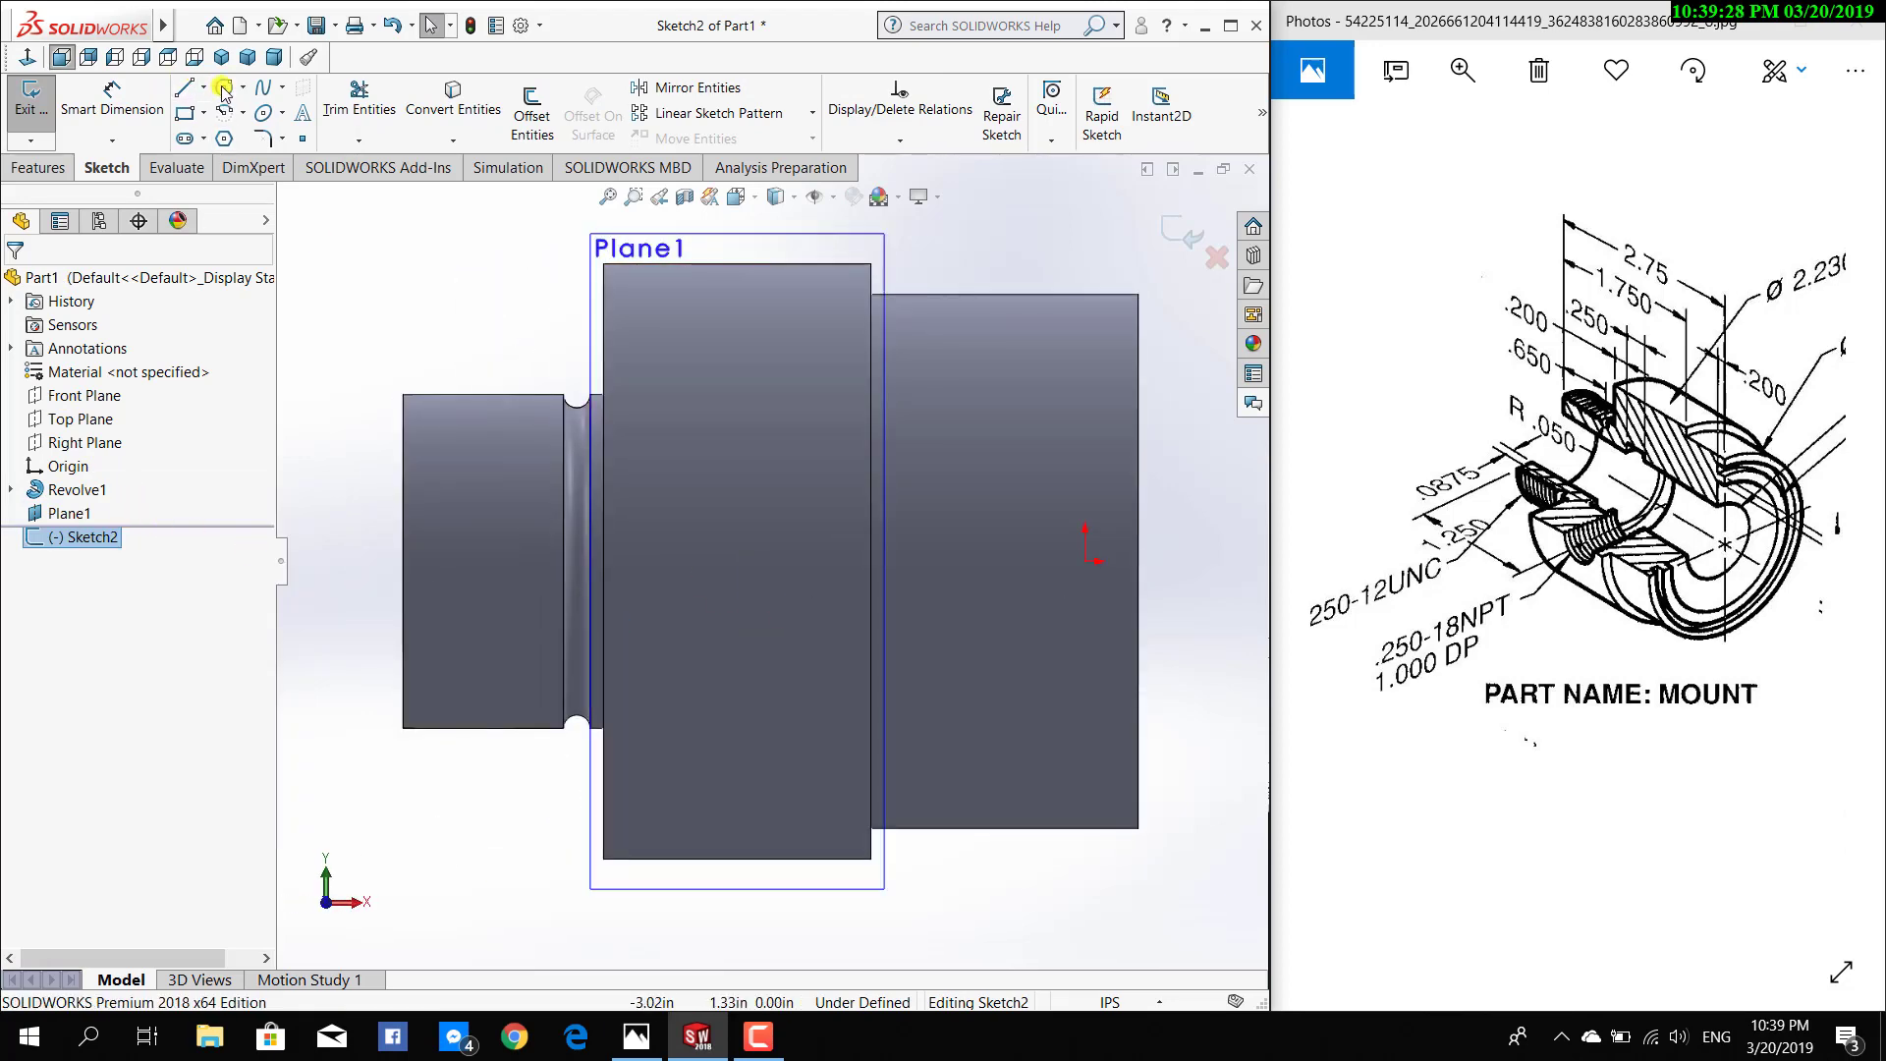
Draw a small circle over the middle cylinder and place its roughly 0.38 diameter dimension
{"action": "left_click", "coordinate": [224, 89]}
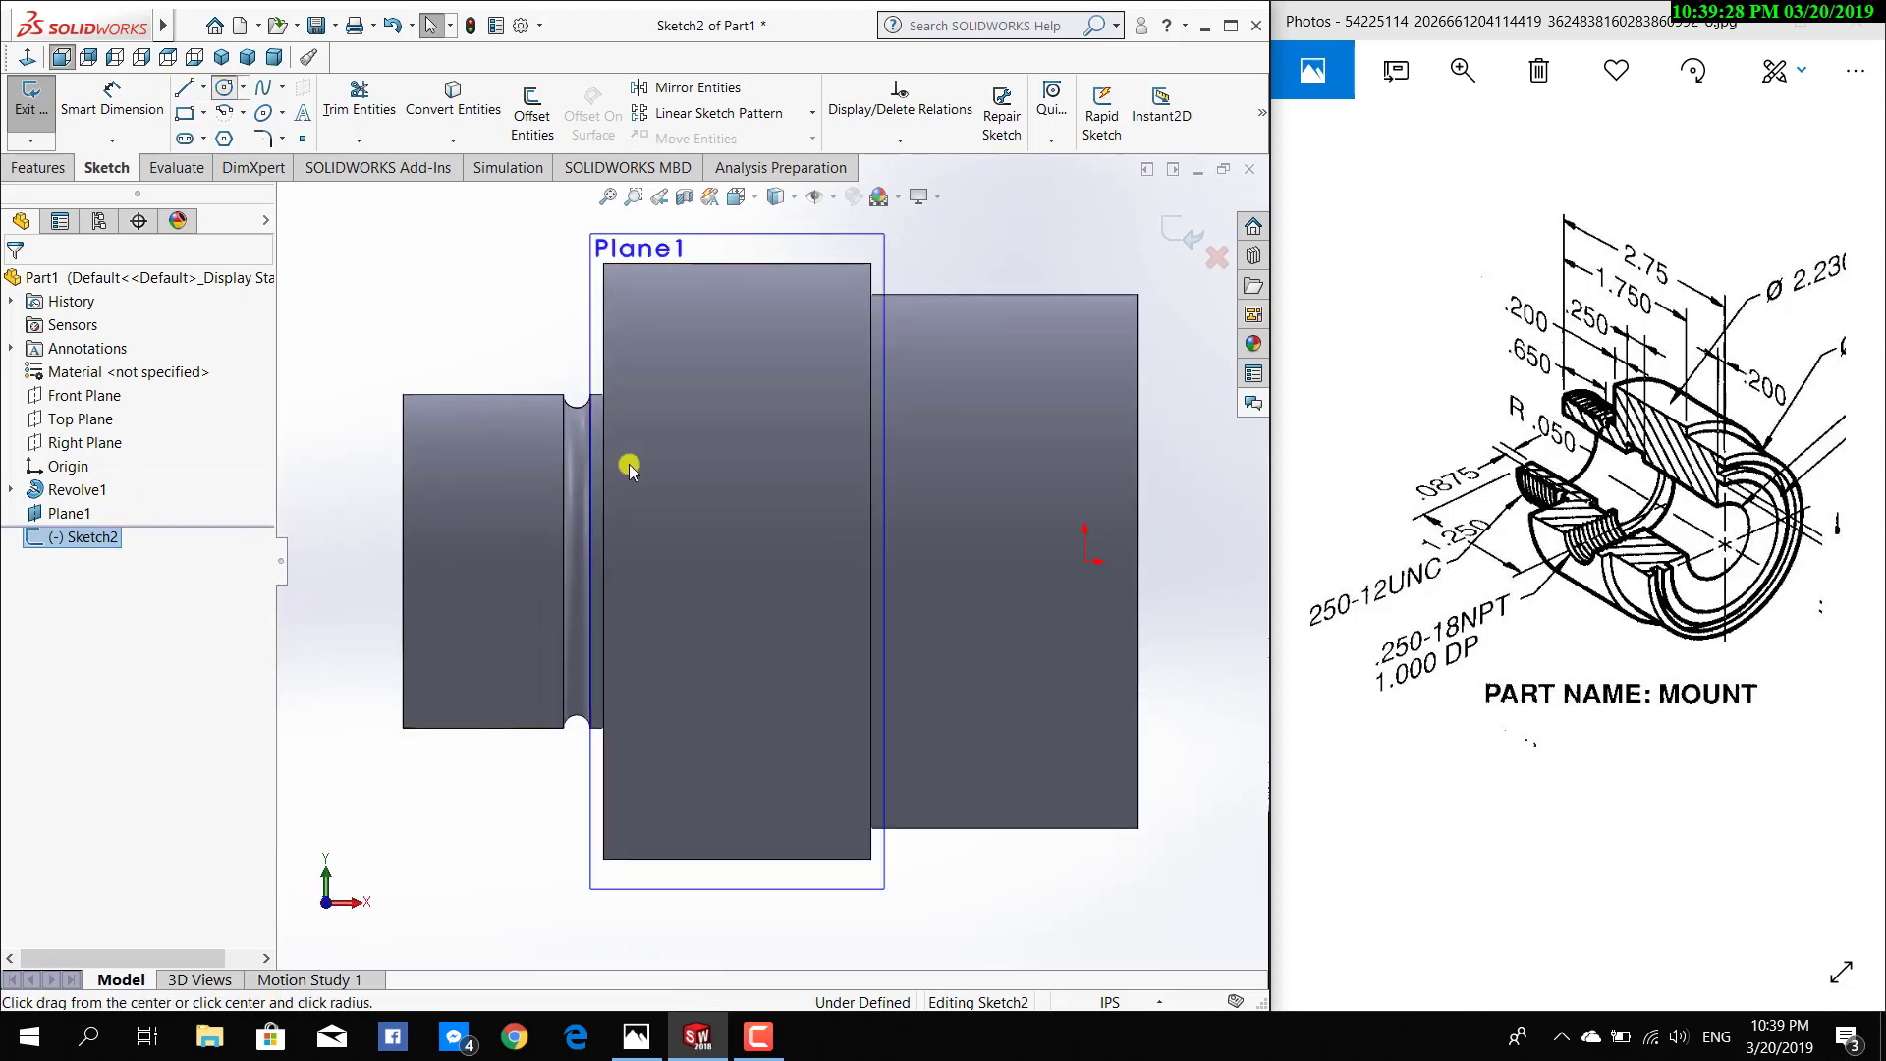
{"action": "left_click", "coordinate": [745, 561]}
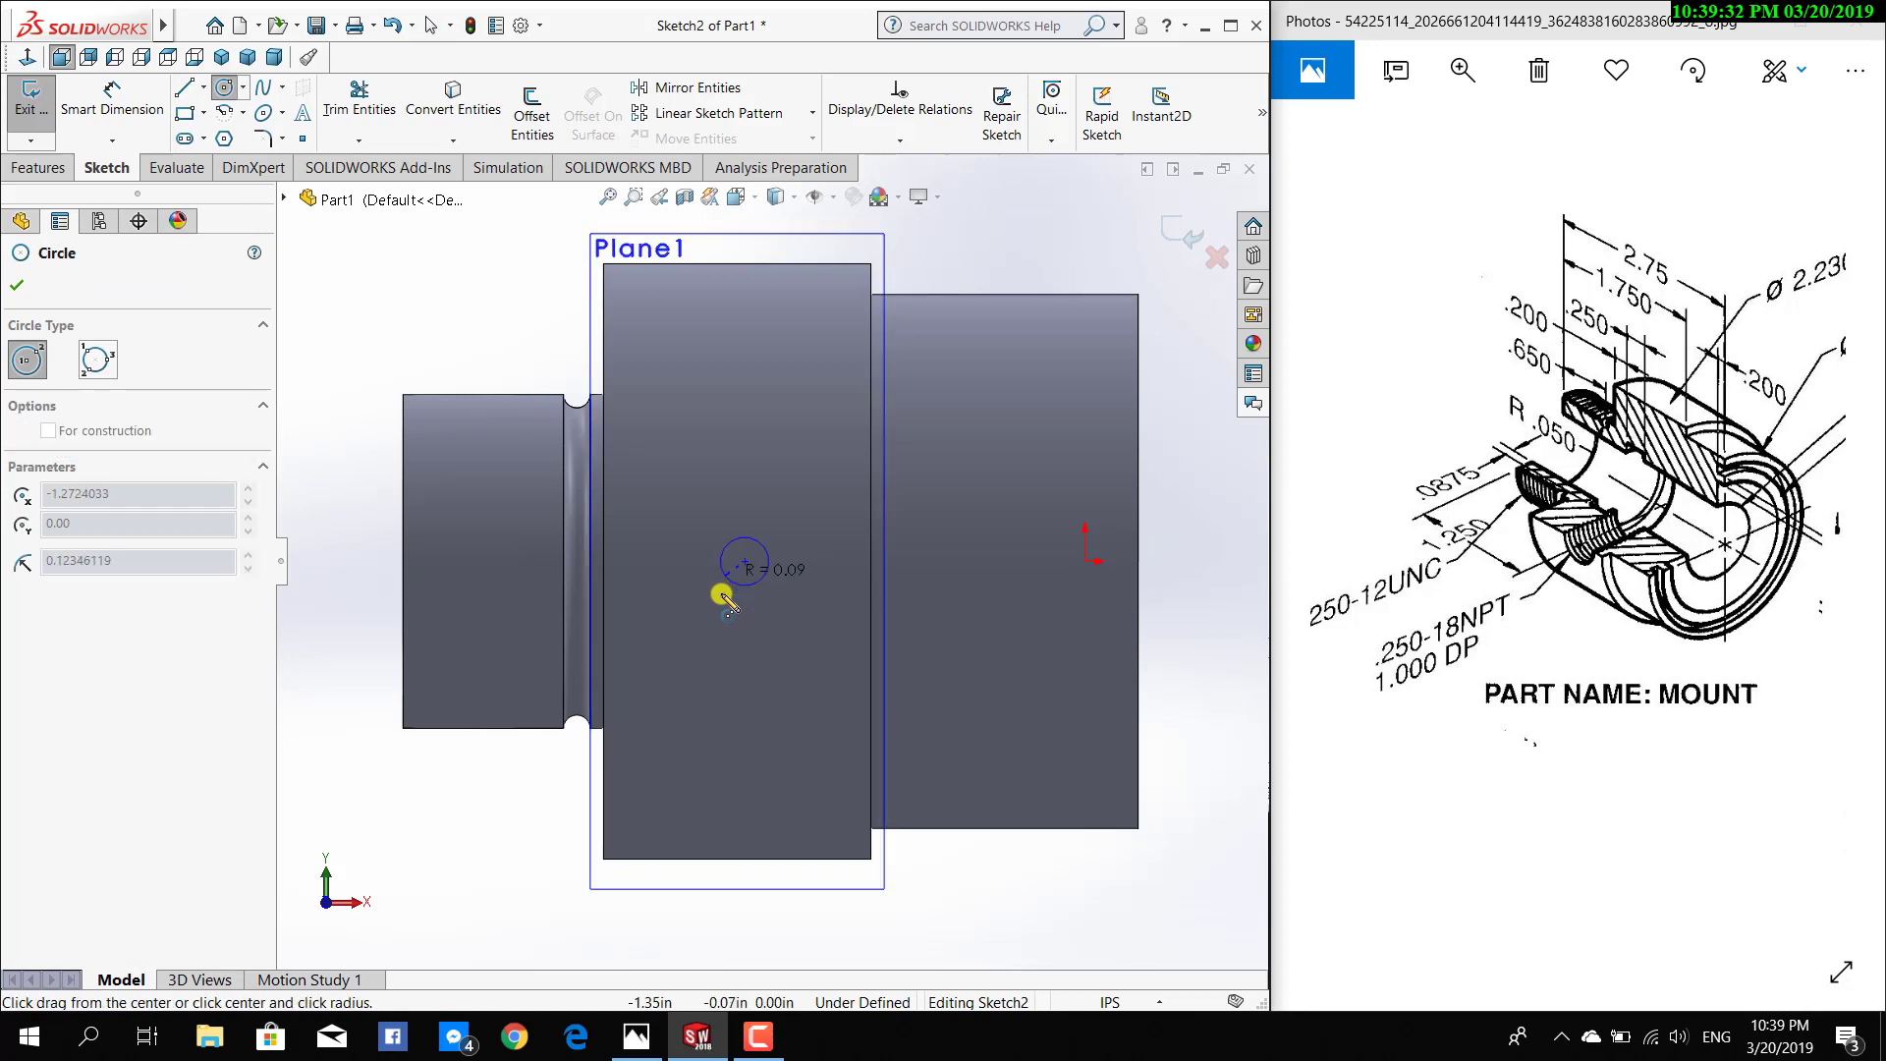
{"action": "left_click", "coordinate": [734, 610]}
{"action": "key", "text": "Escape"}
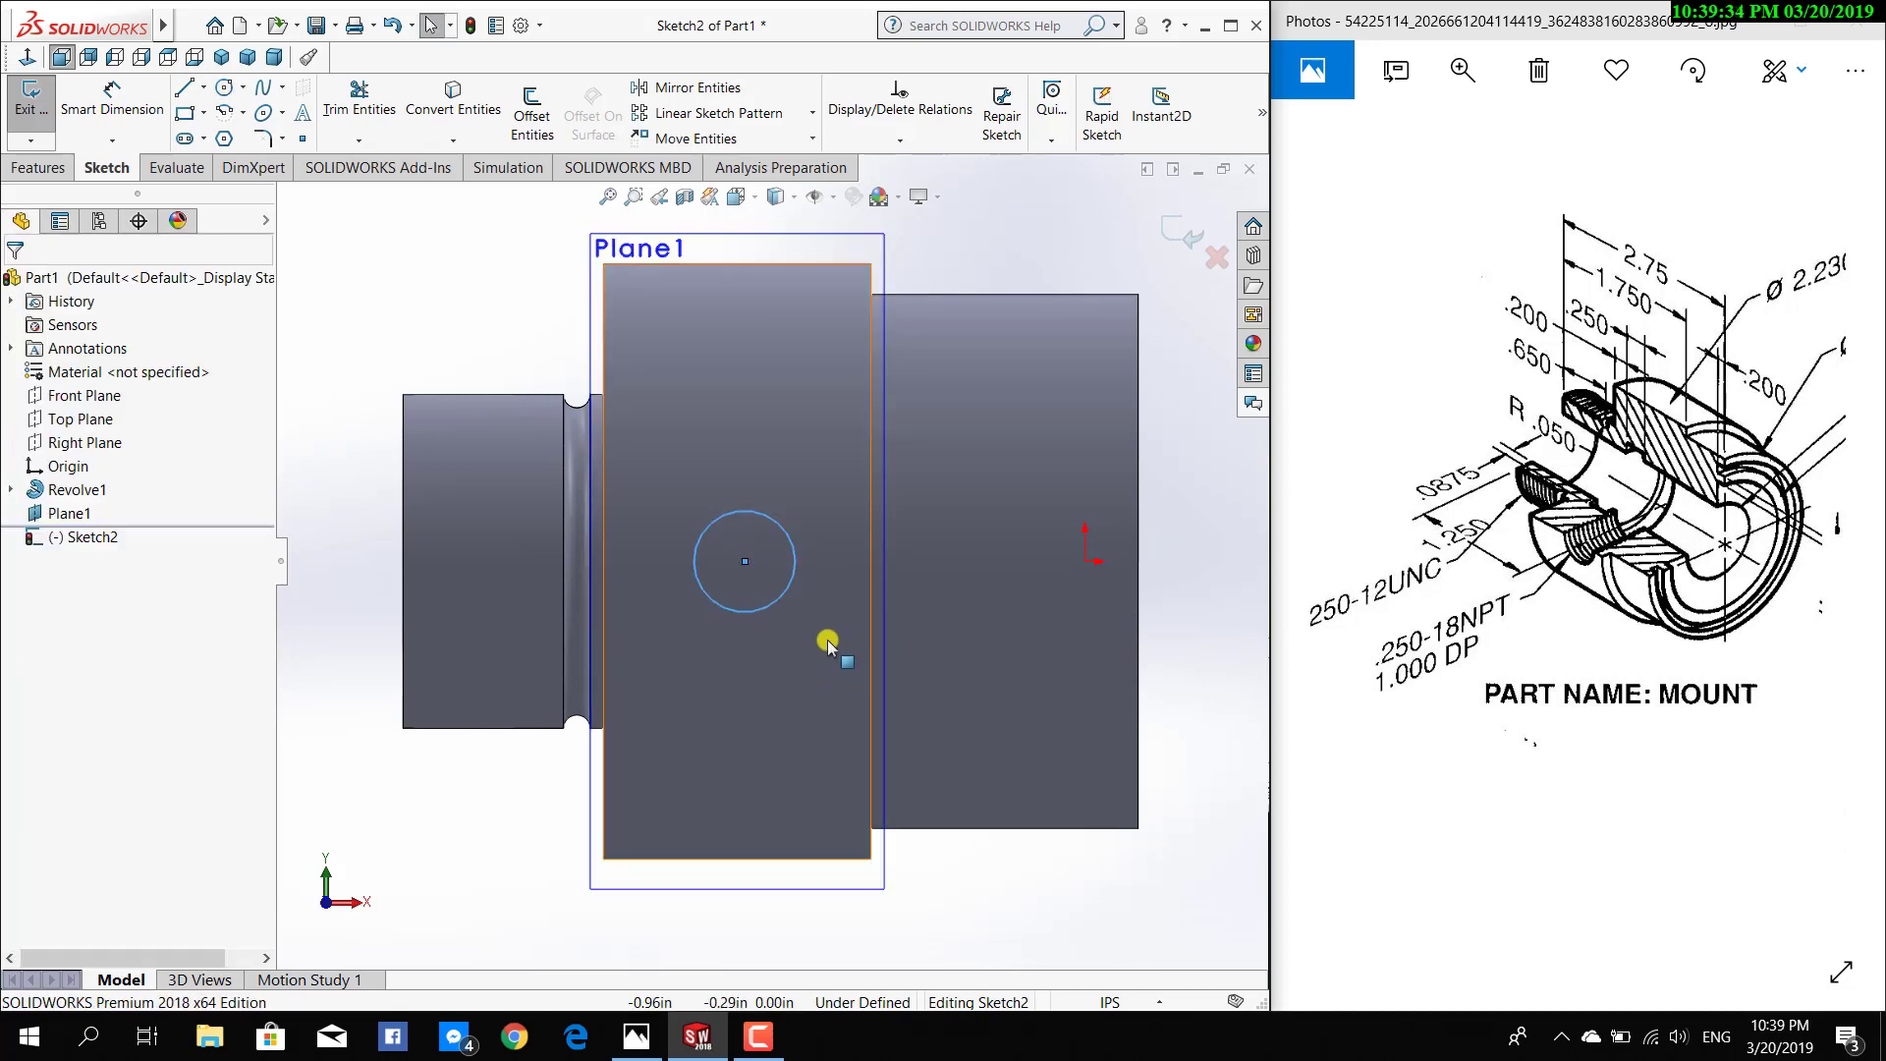
{"action": "left_click", "coordinate": [112, 98]}
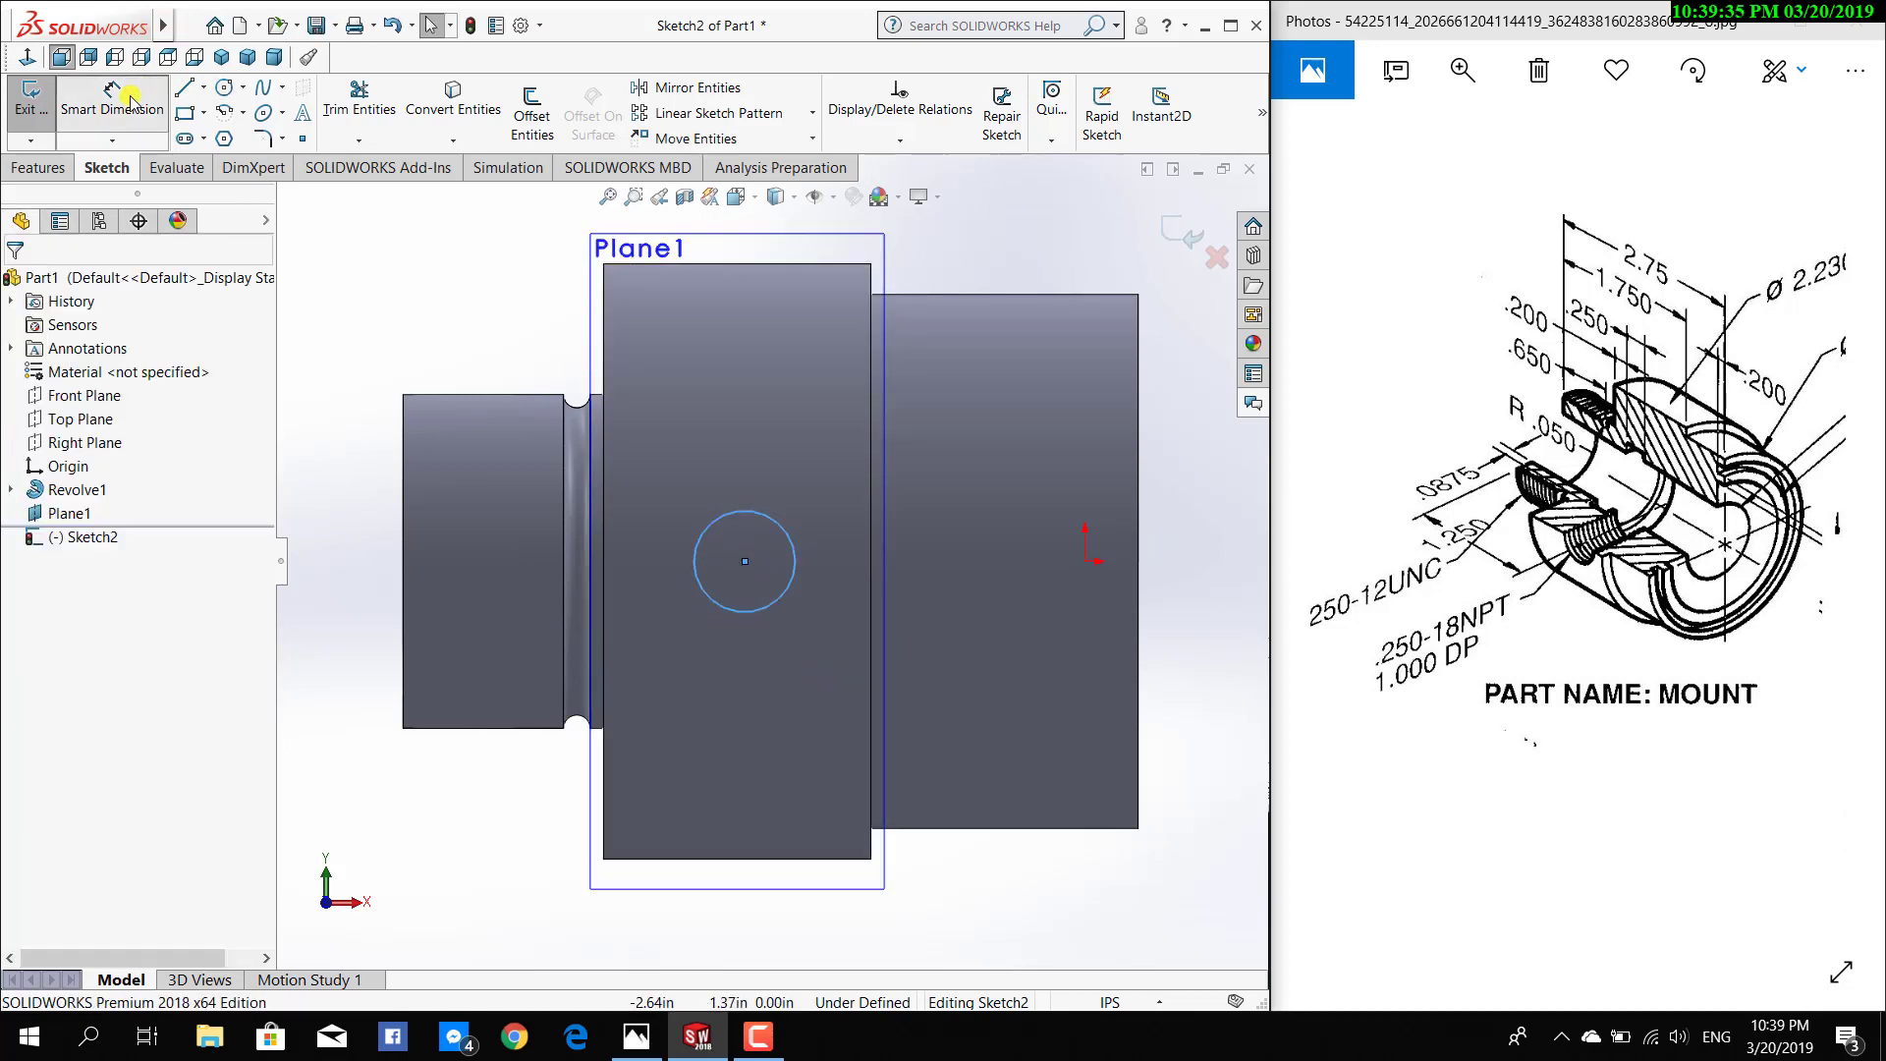
{"action": "left_click", "coordinate": [783, 598]}
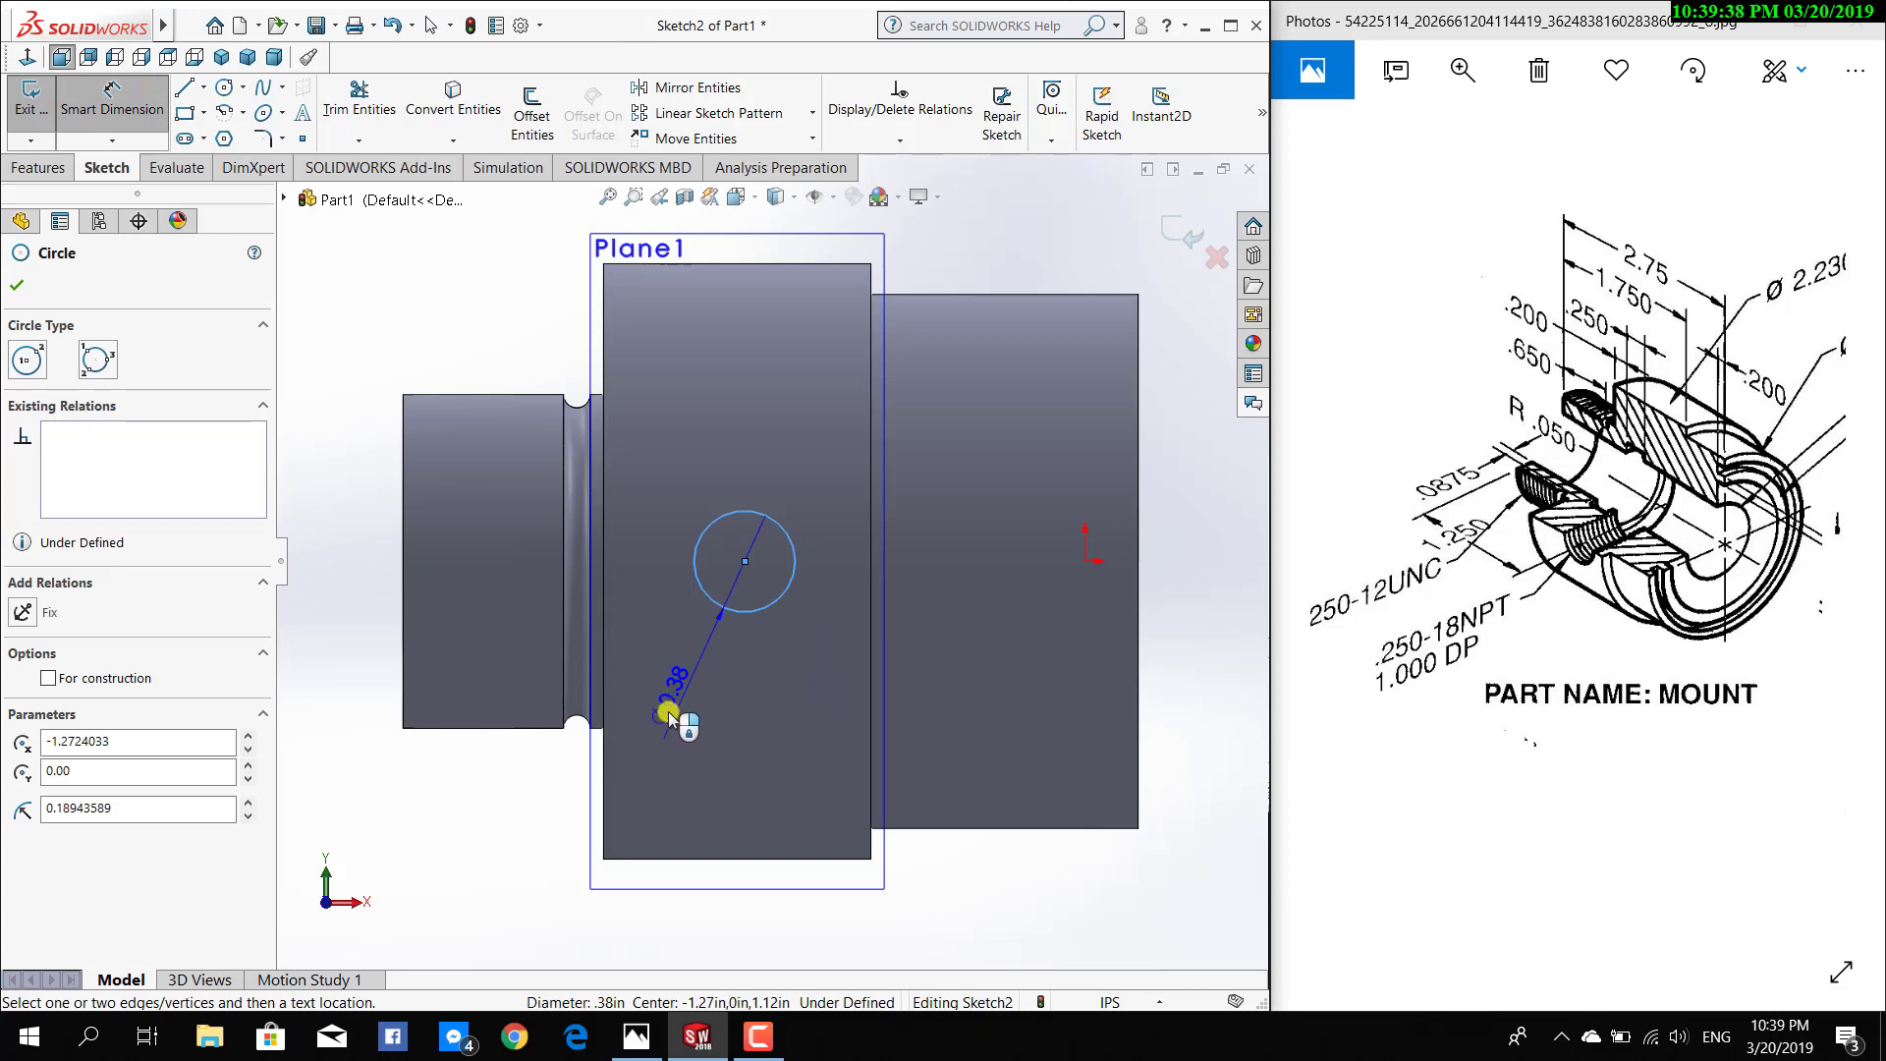
{"action": "left_click", "coordinate": [664, 717]}
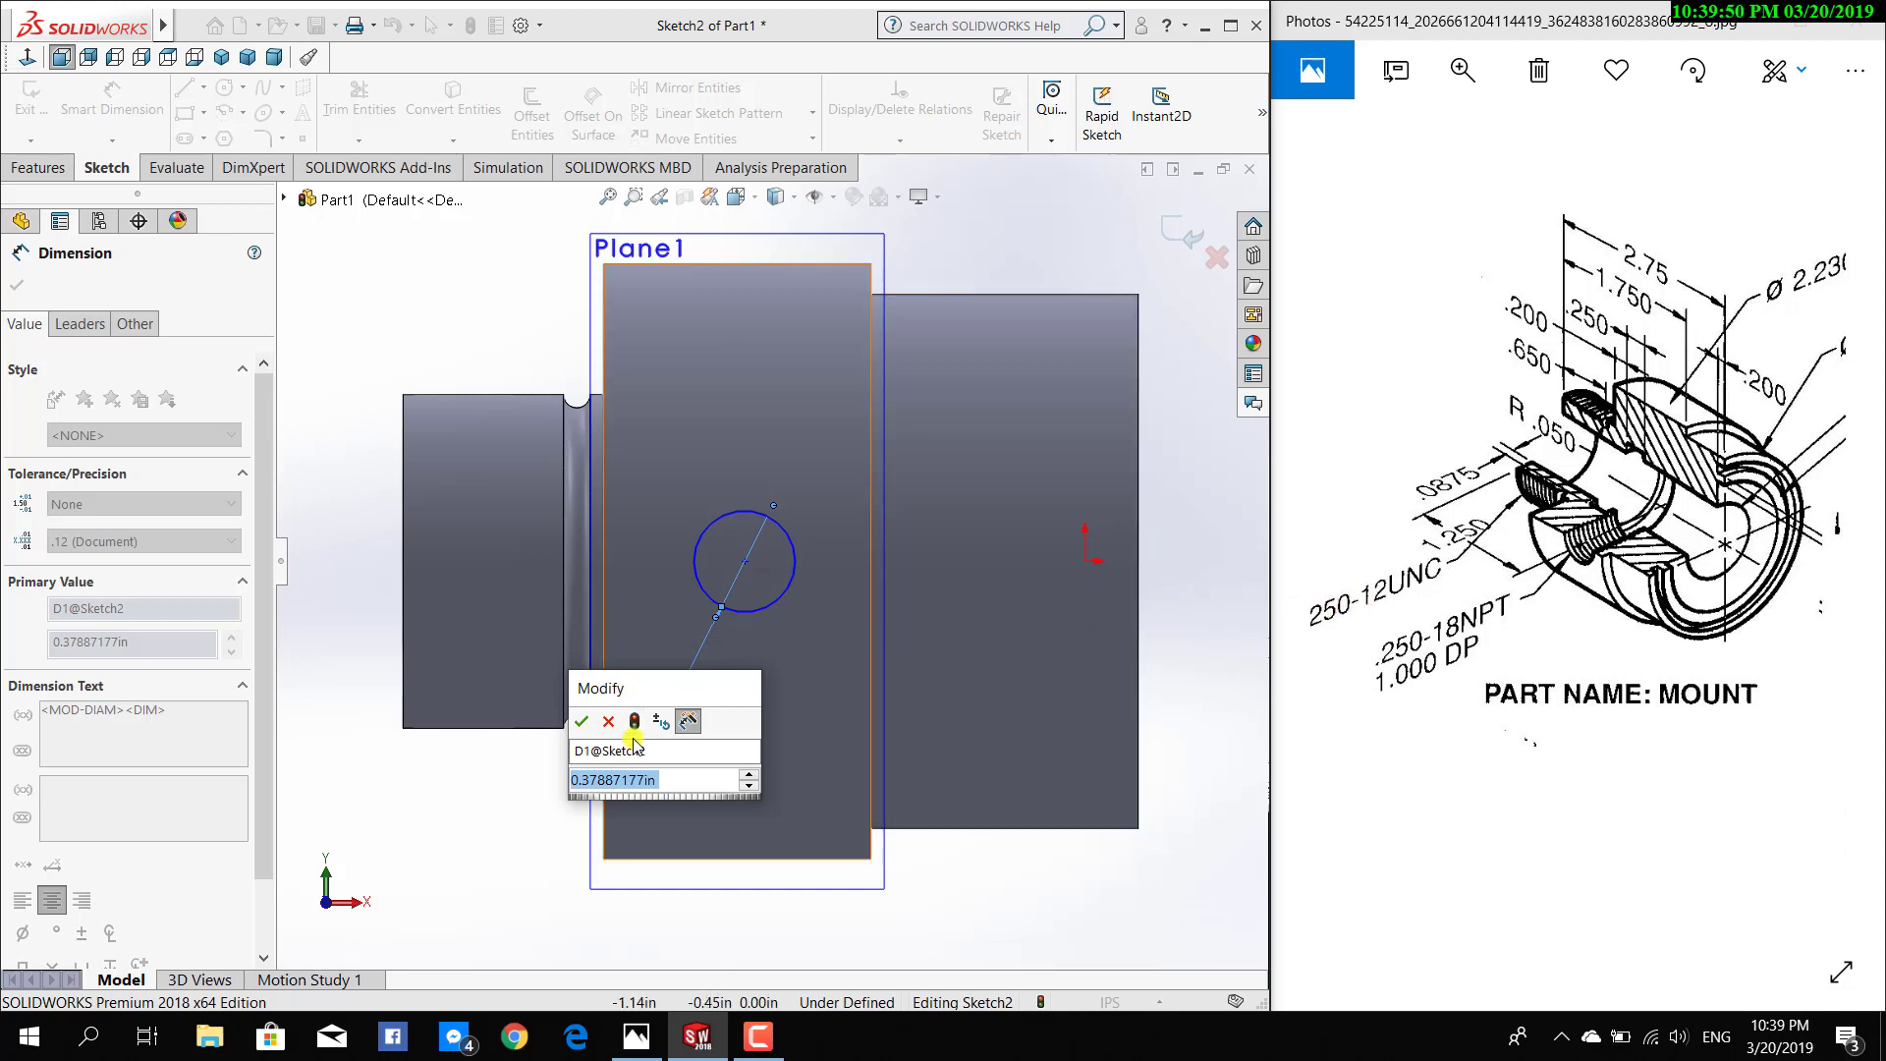
Set the hole diameter to 0.25 and its centre 1.25 from the part's left end
{"action": "type", "text": "0.25"}
{"action": "key", "text": "Return"}
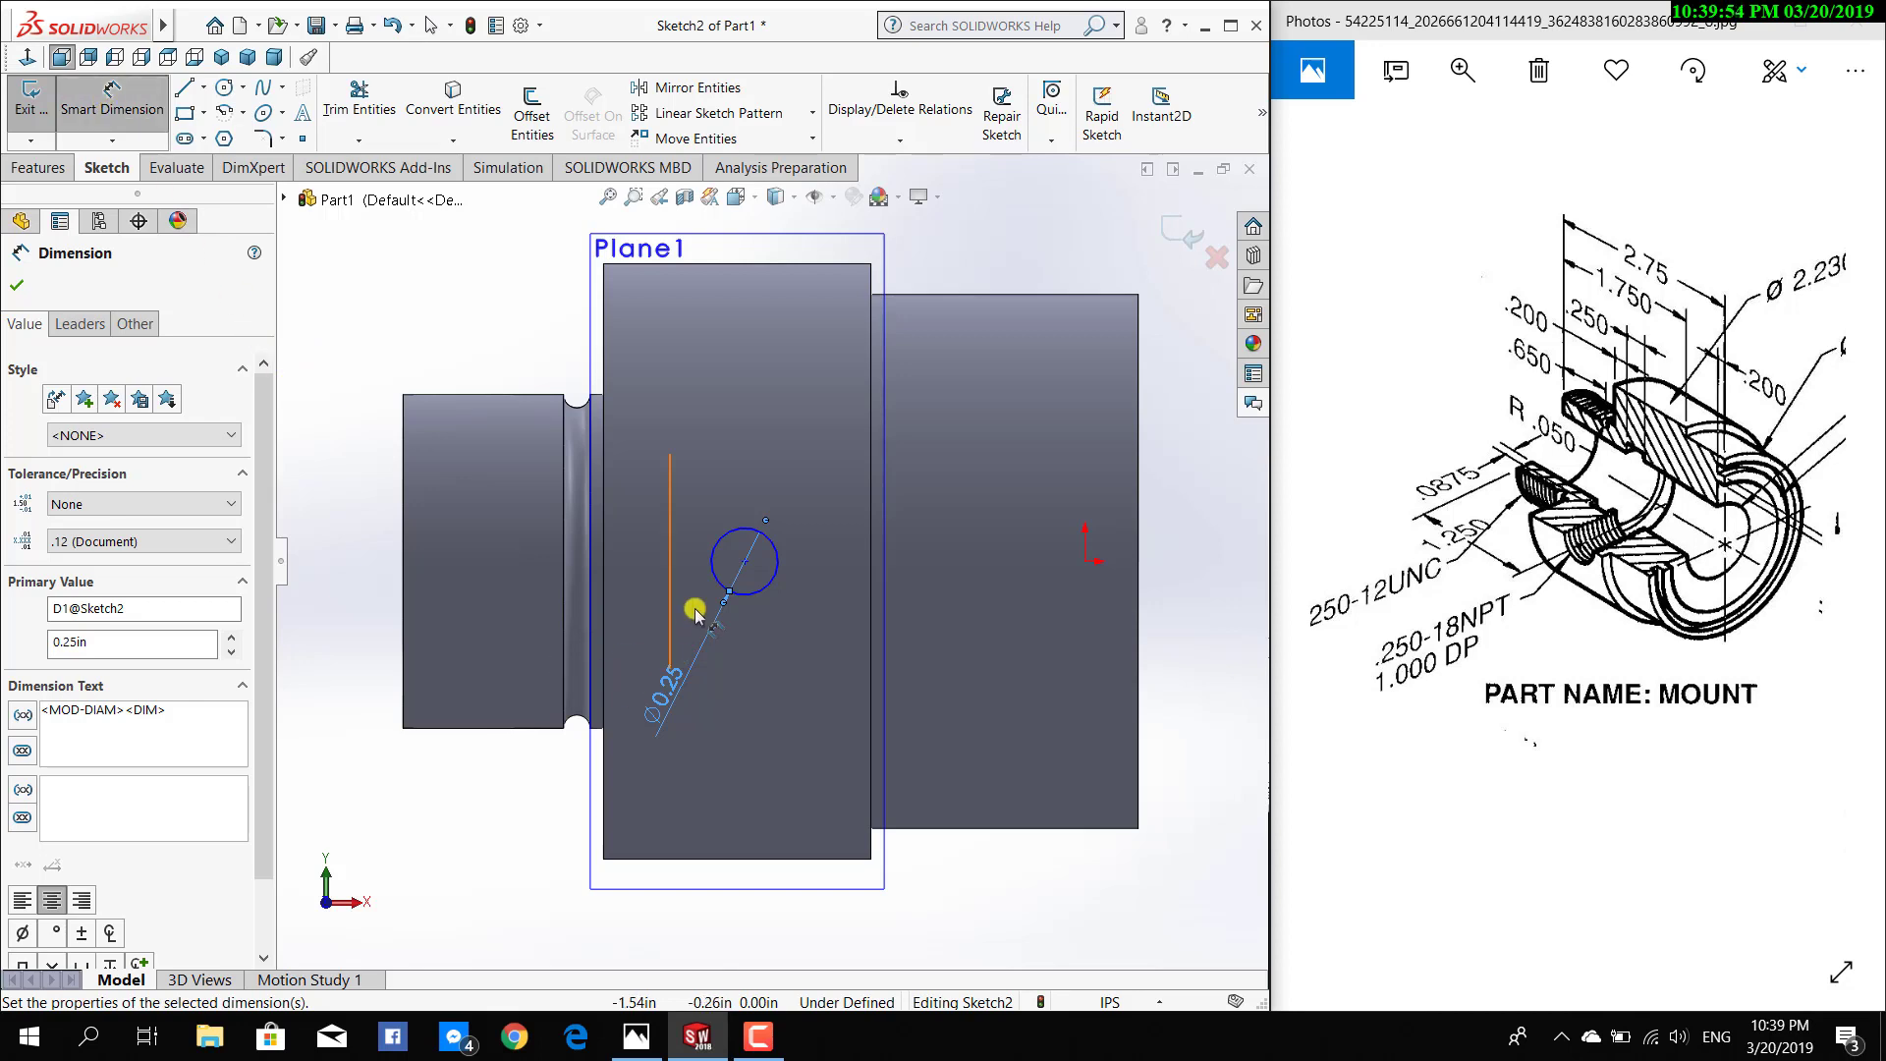
{"action": "left_click", "coordinate": [744, 561]}
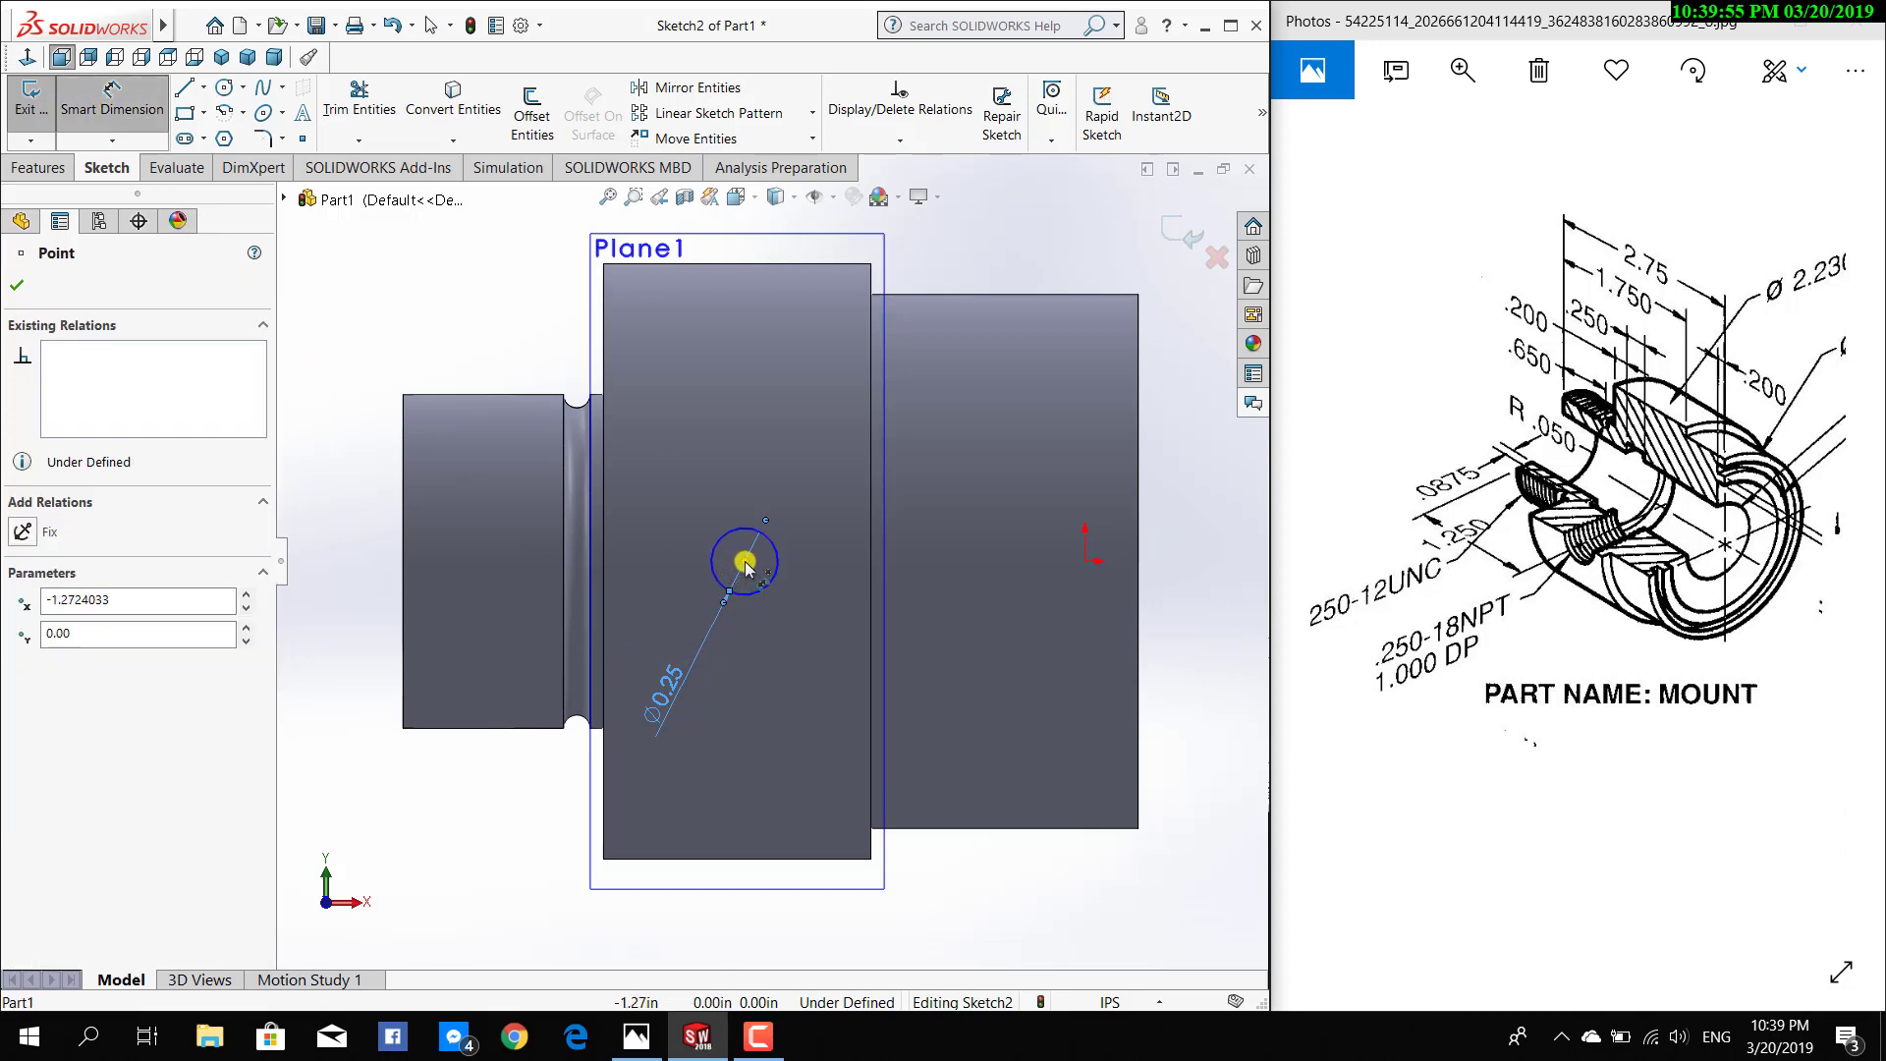
{"action": "left_click", "coordinate": [403, 563]}
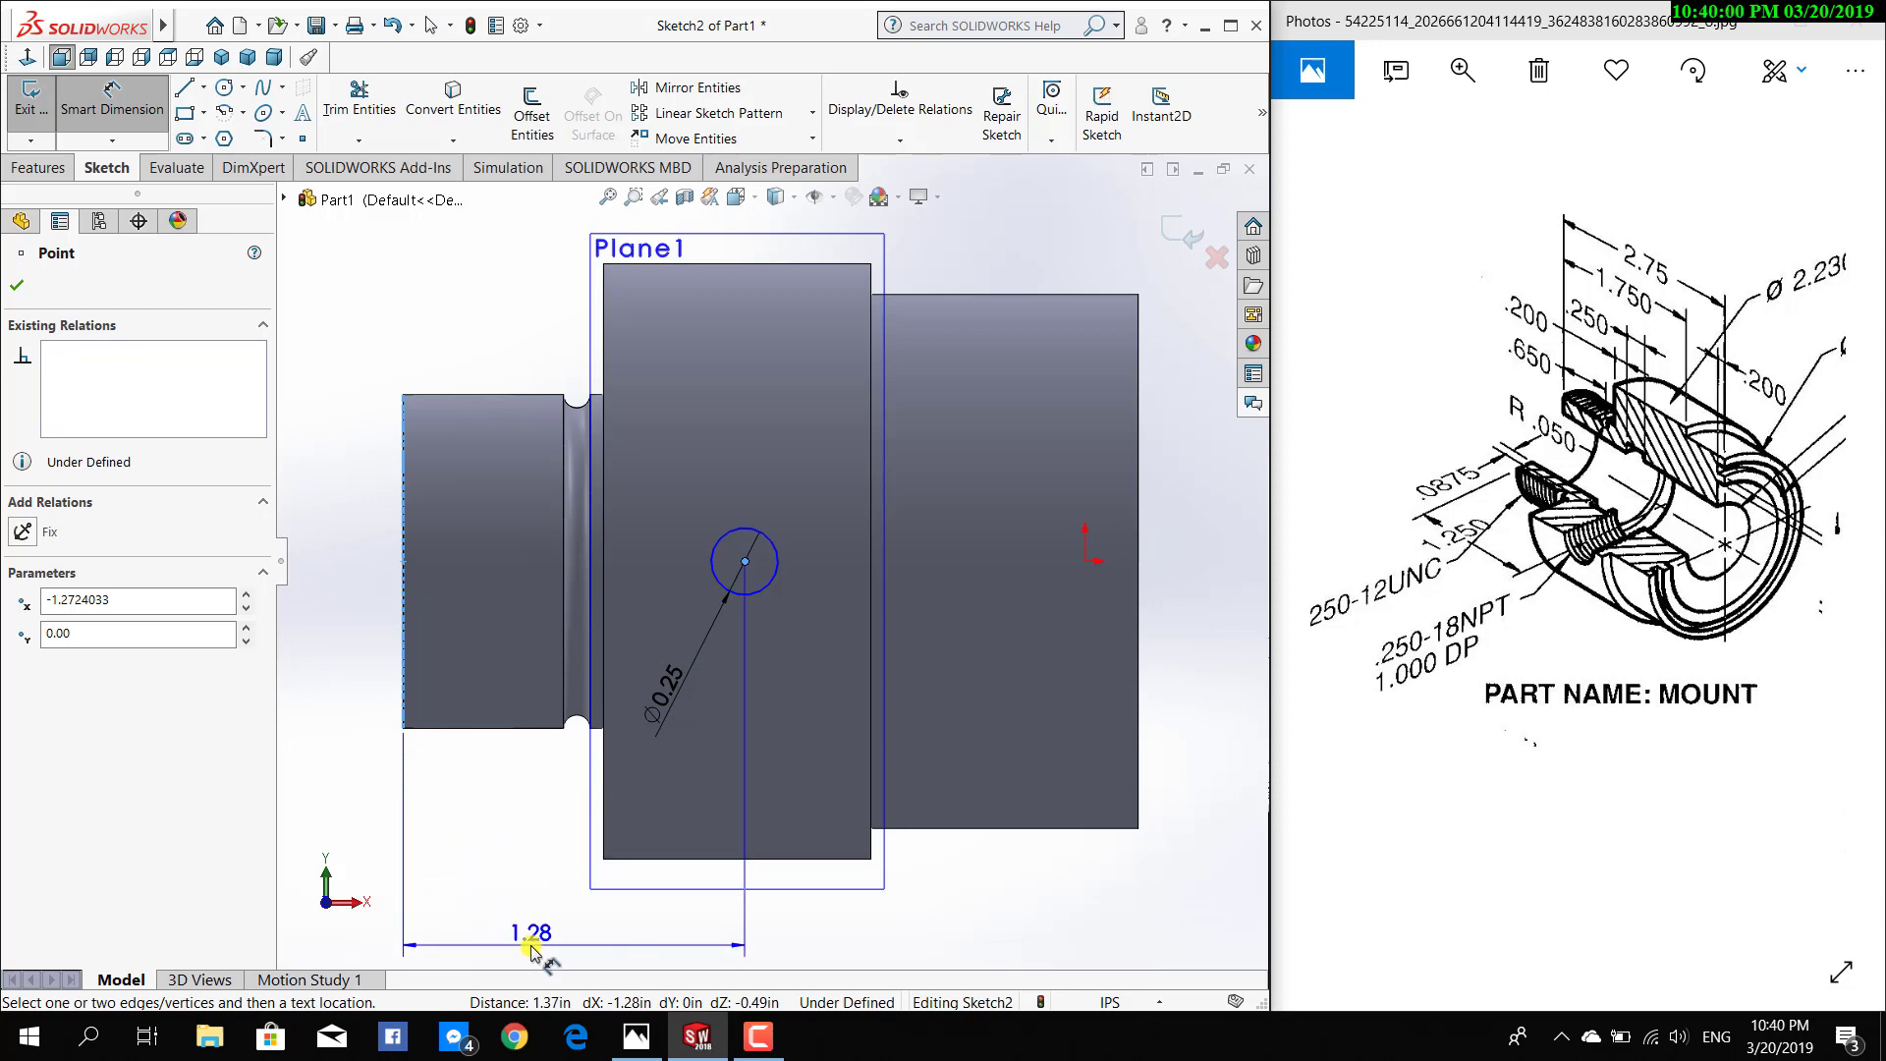
{"action": "left_click", "coordinate": [530, 948]}
{"action": "type", "text": "1.25"}
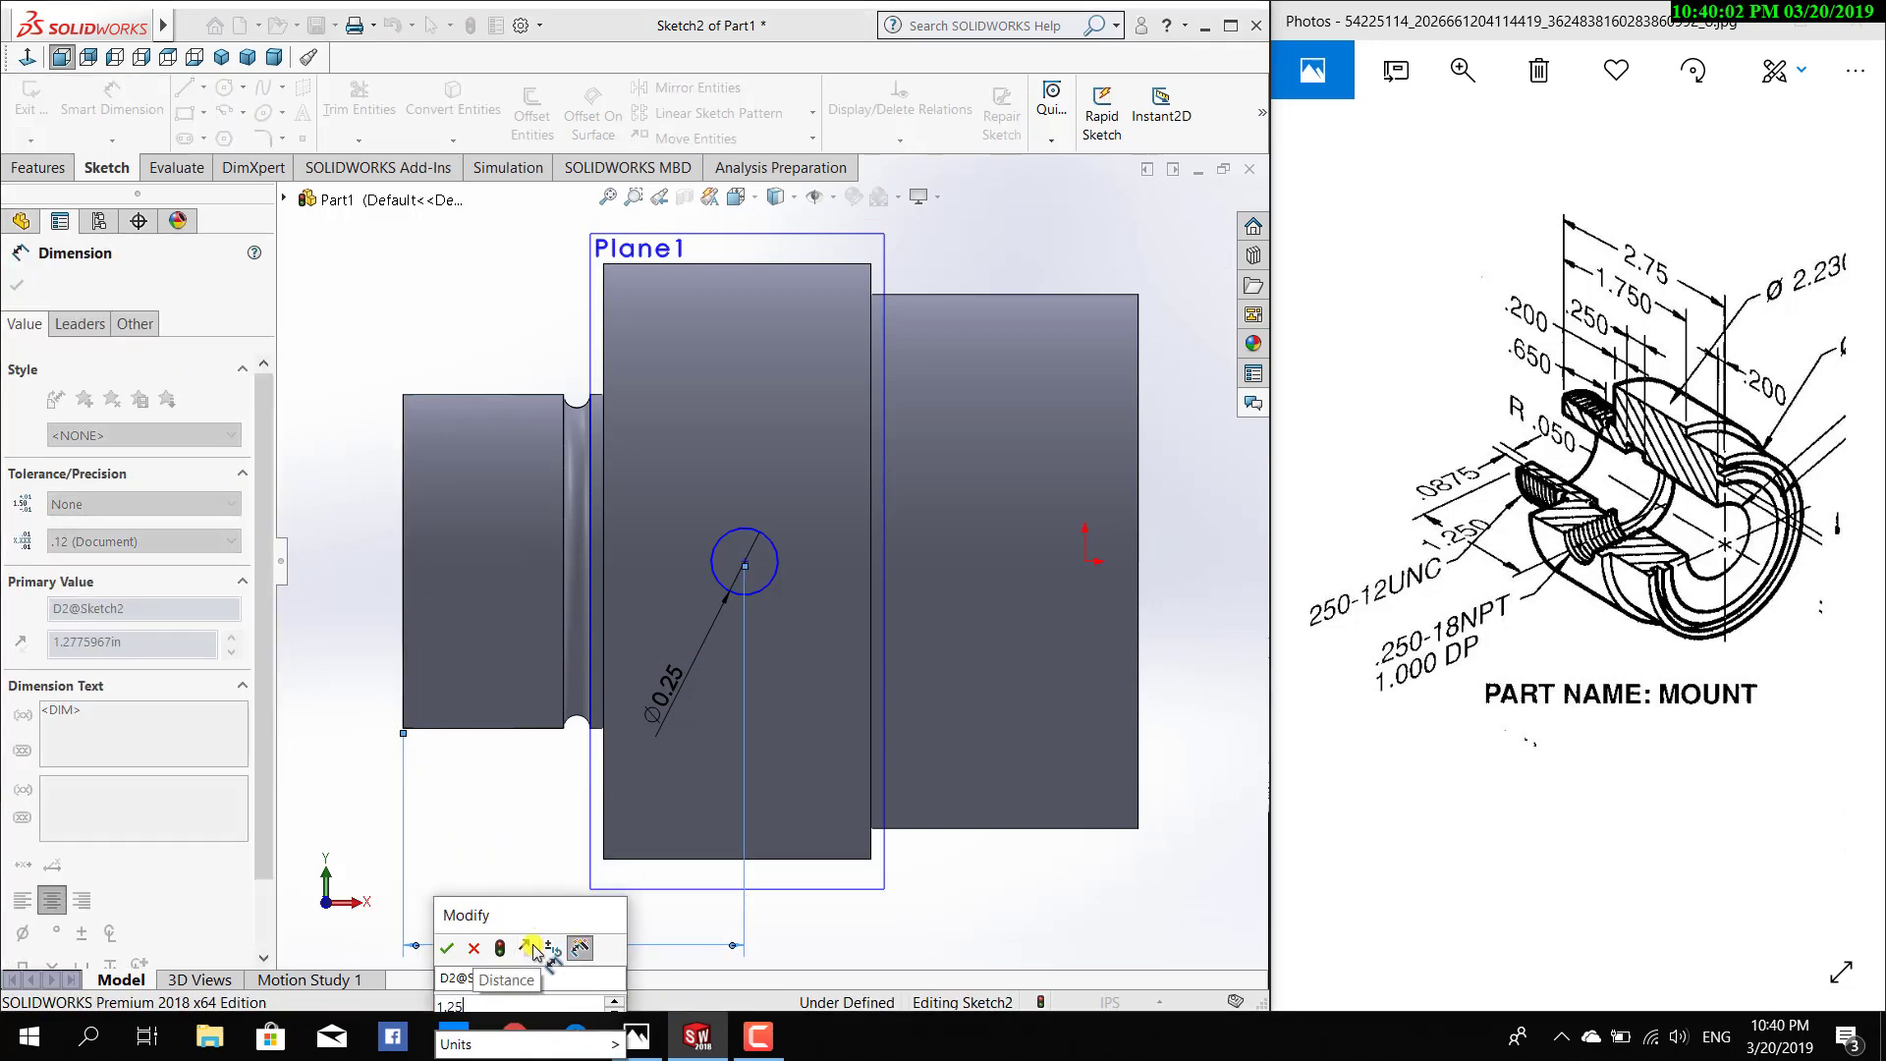
{"action": "key", "text": "Return"}
{"action": "key", "text": "z"}
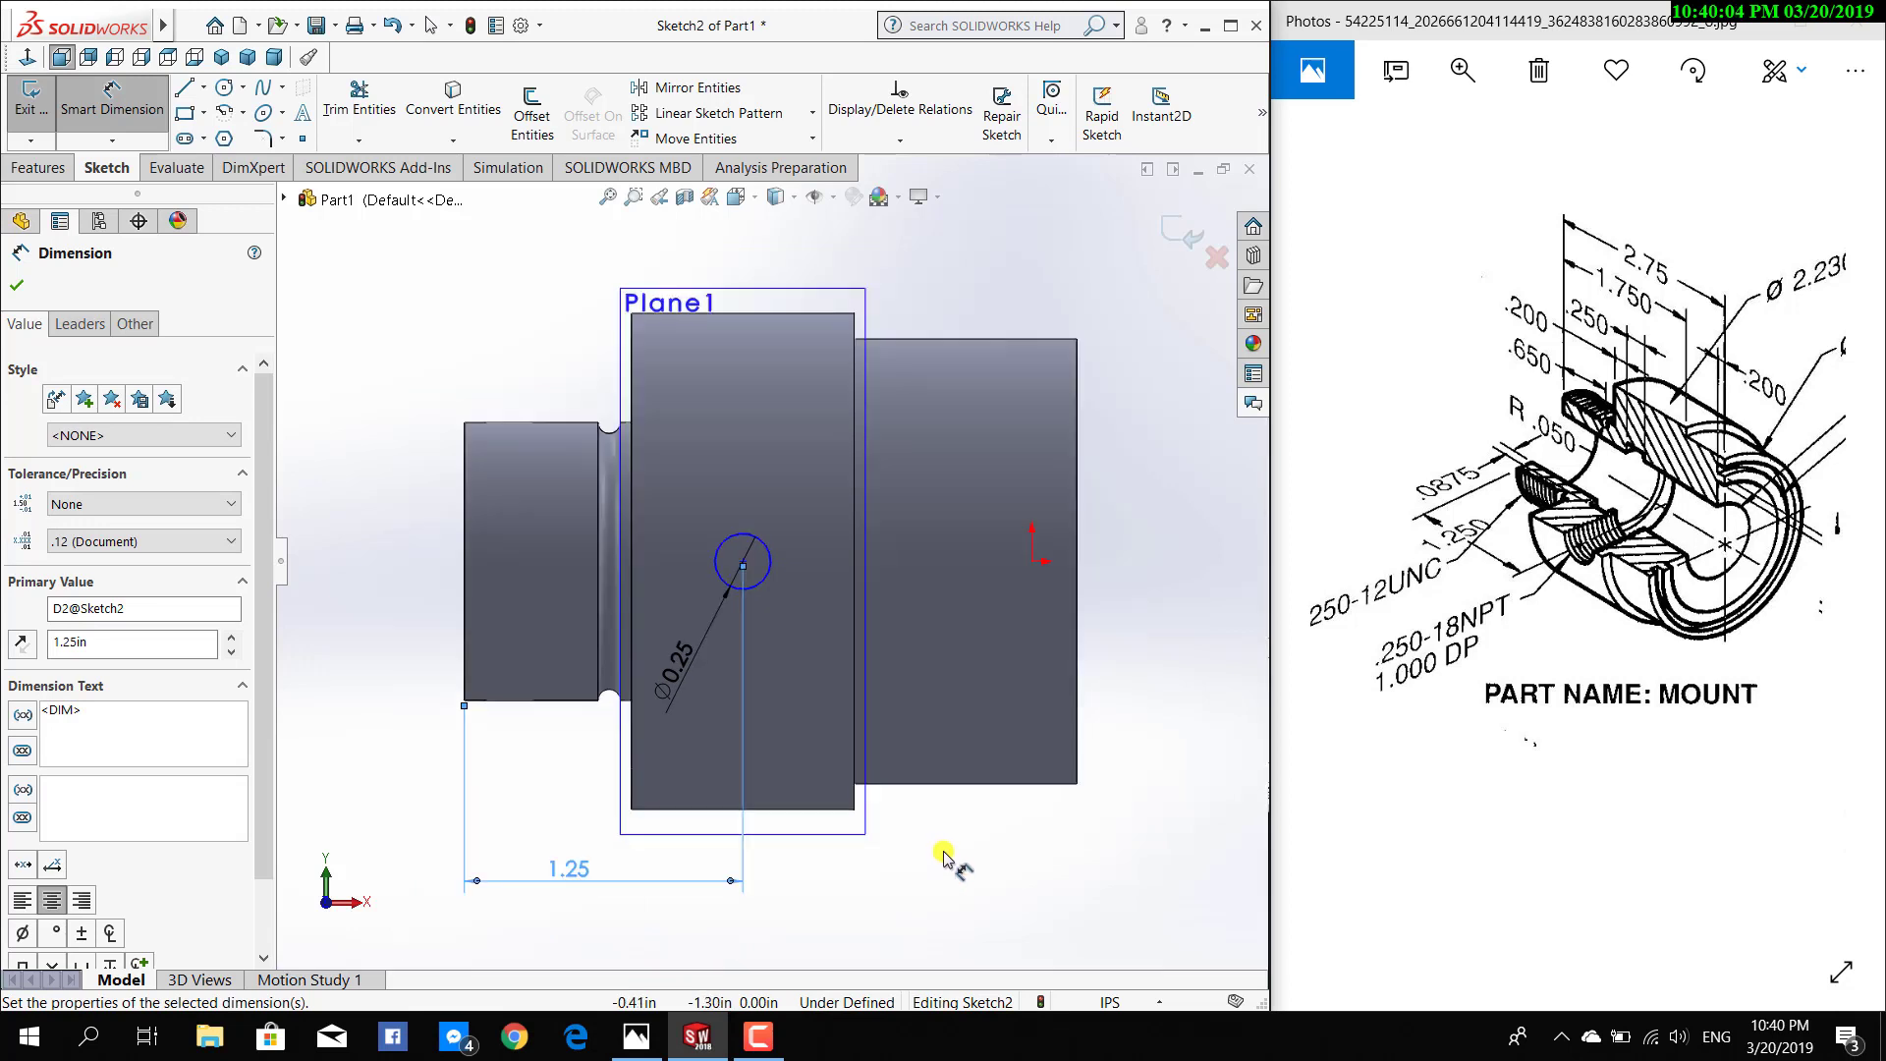
Place the hole centre 2.23/2 (1.115) below the large cylinder's top edge
{"action": "left_click", "coordinate": [747, 561]}
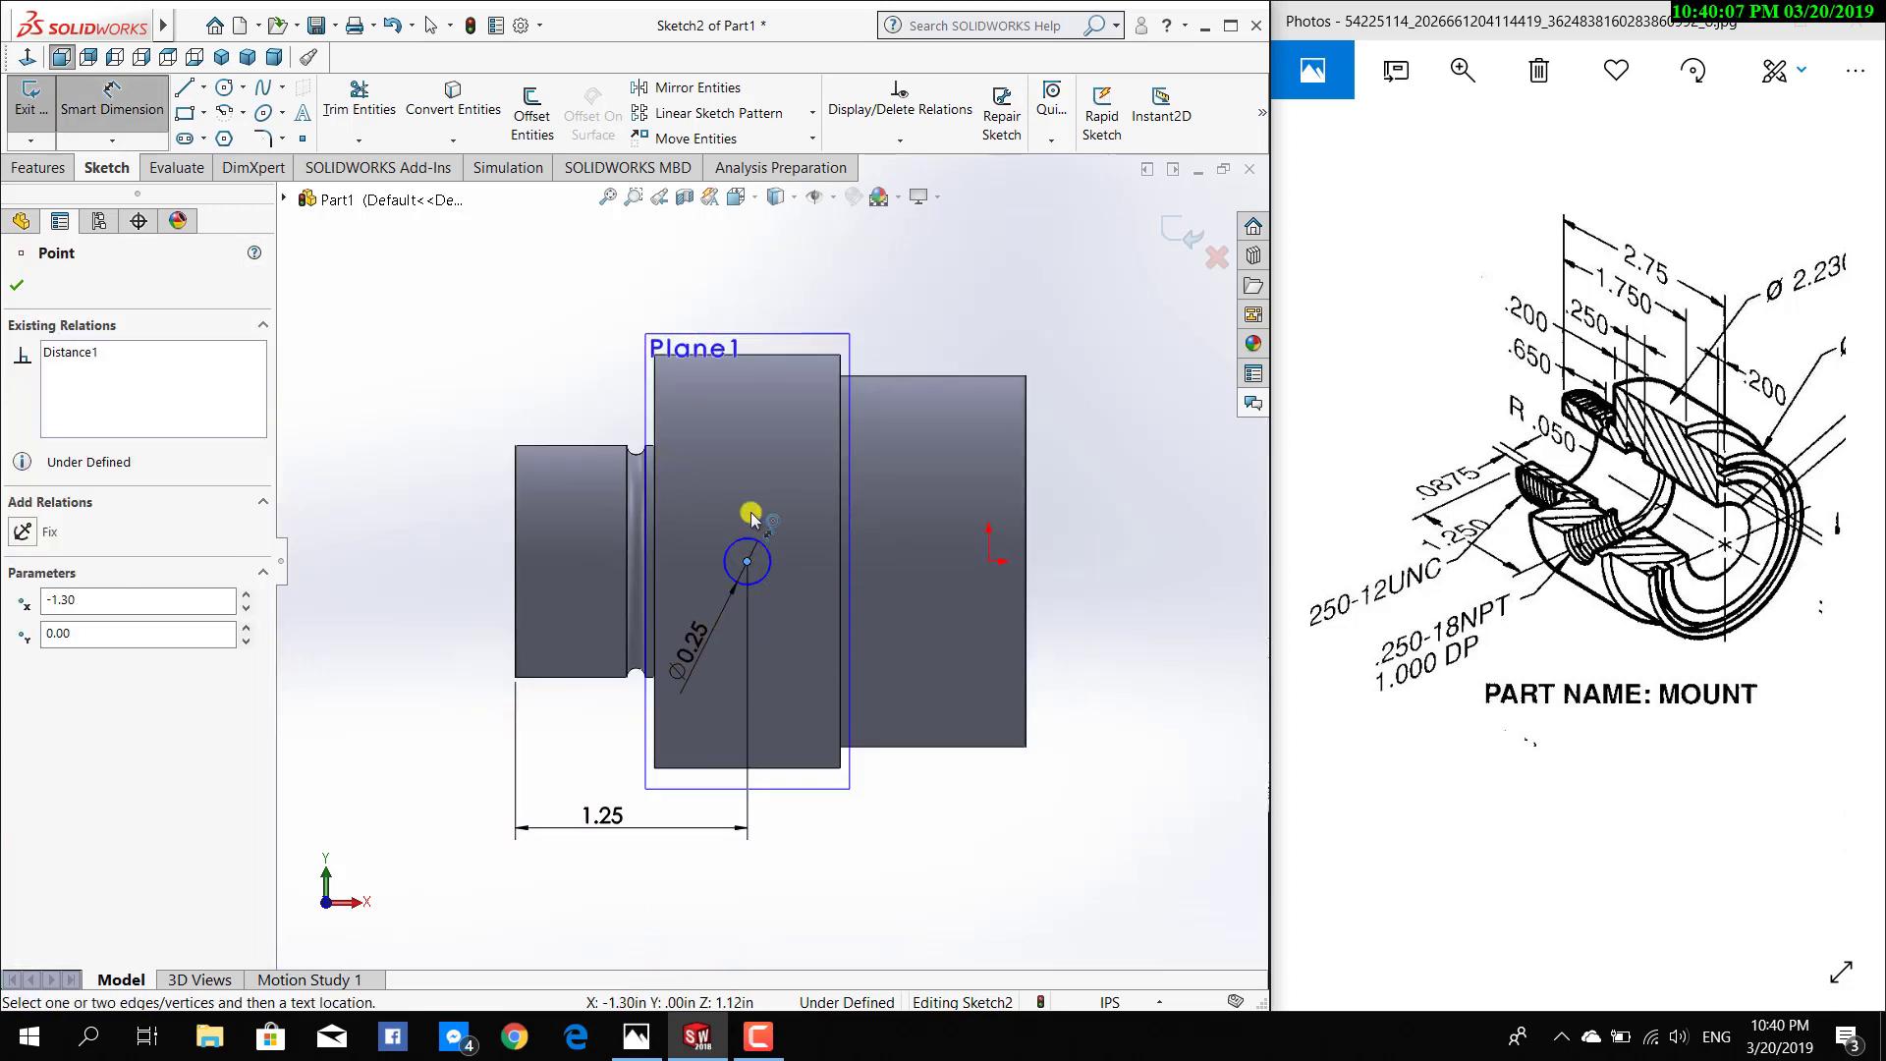
{"action": "left_click", "coordinate": [764, 355]}
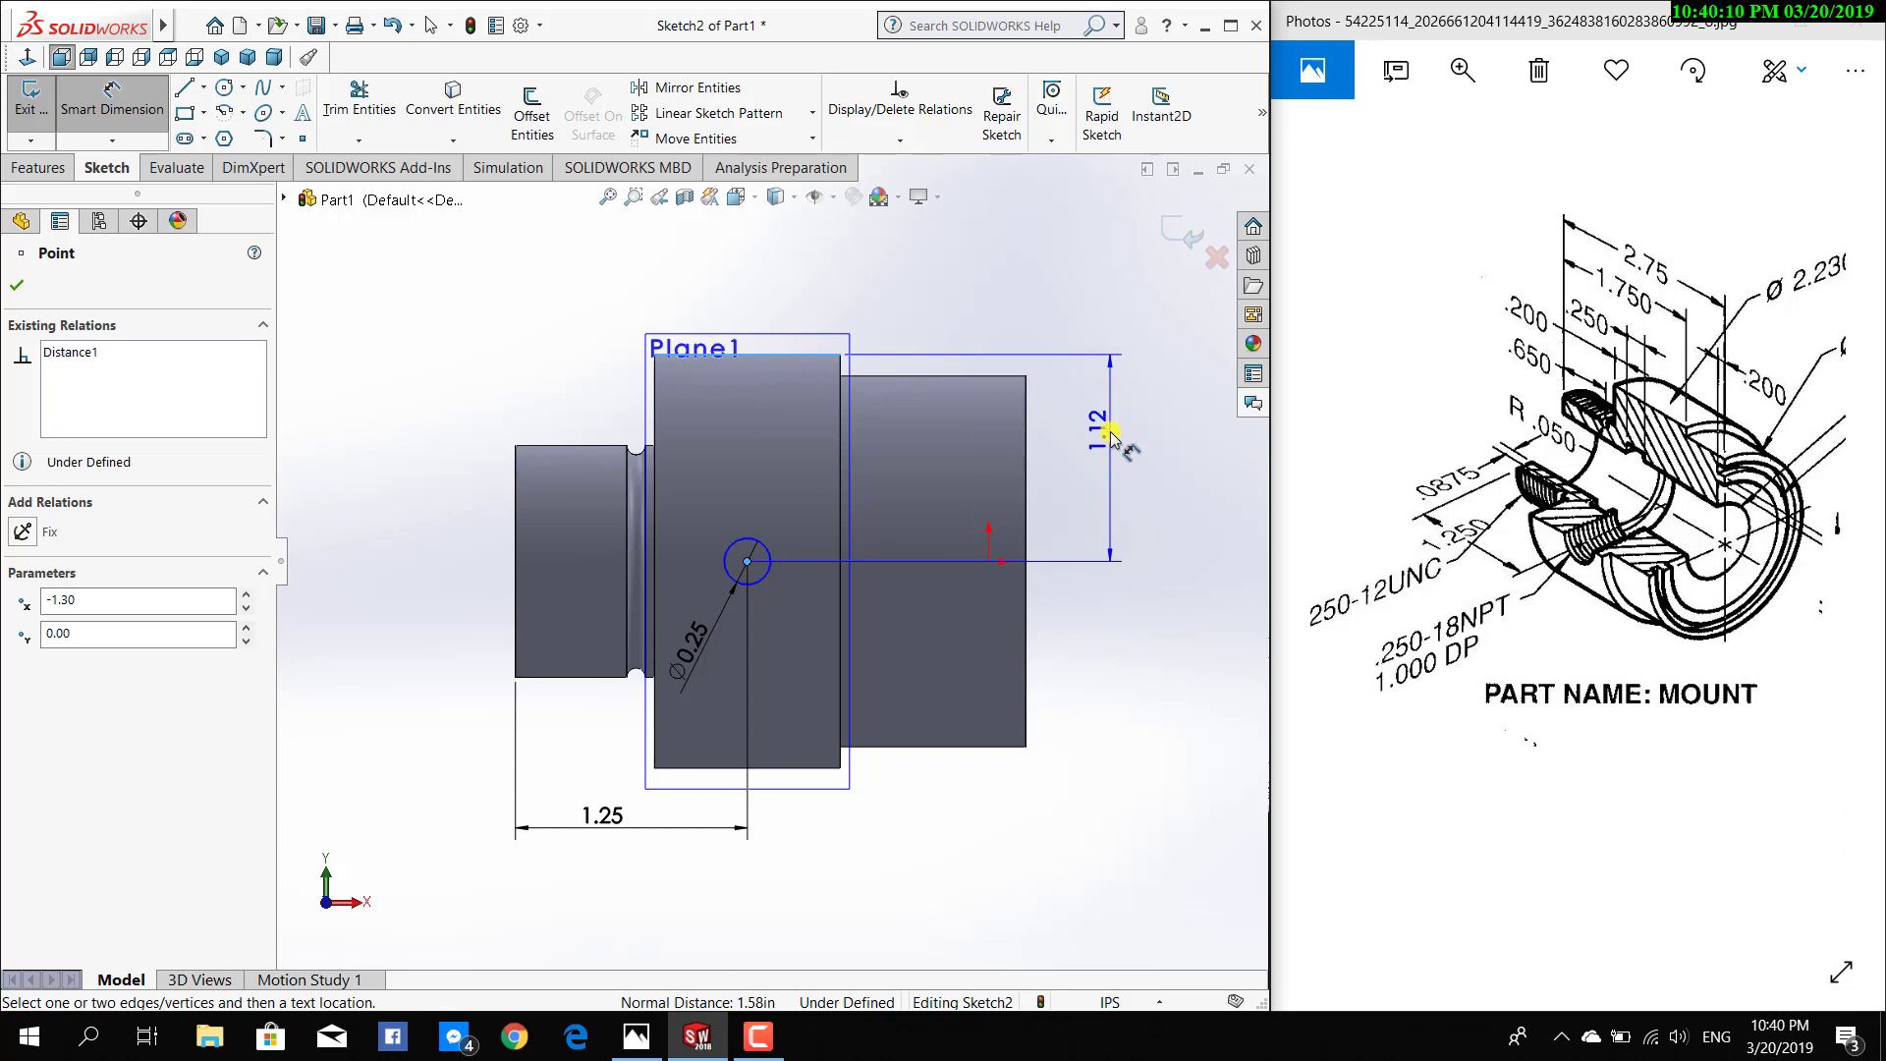
{"action": "left_click", "coordinate": [1111, 433]}
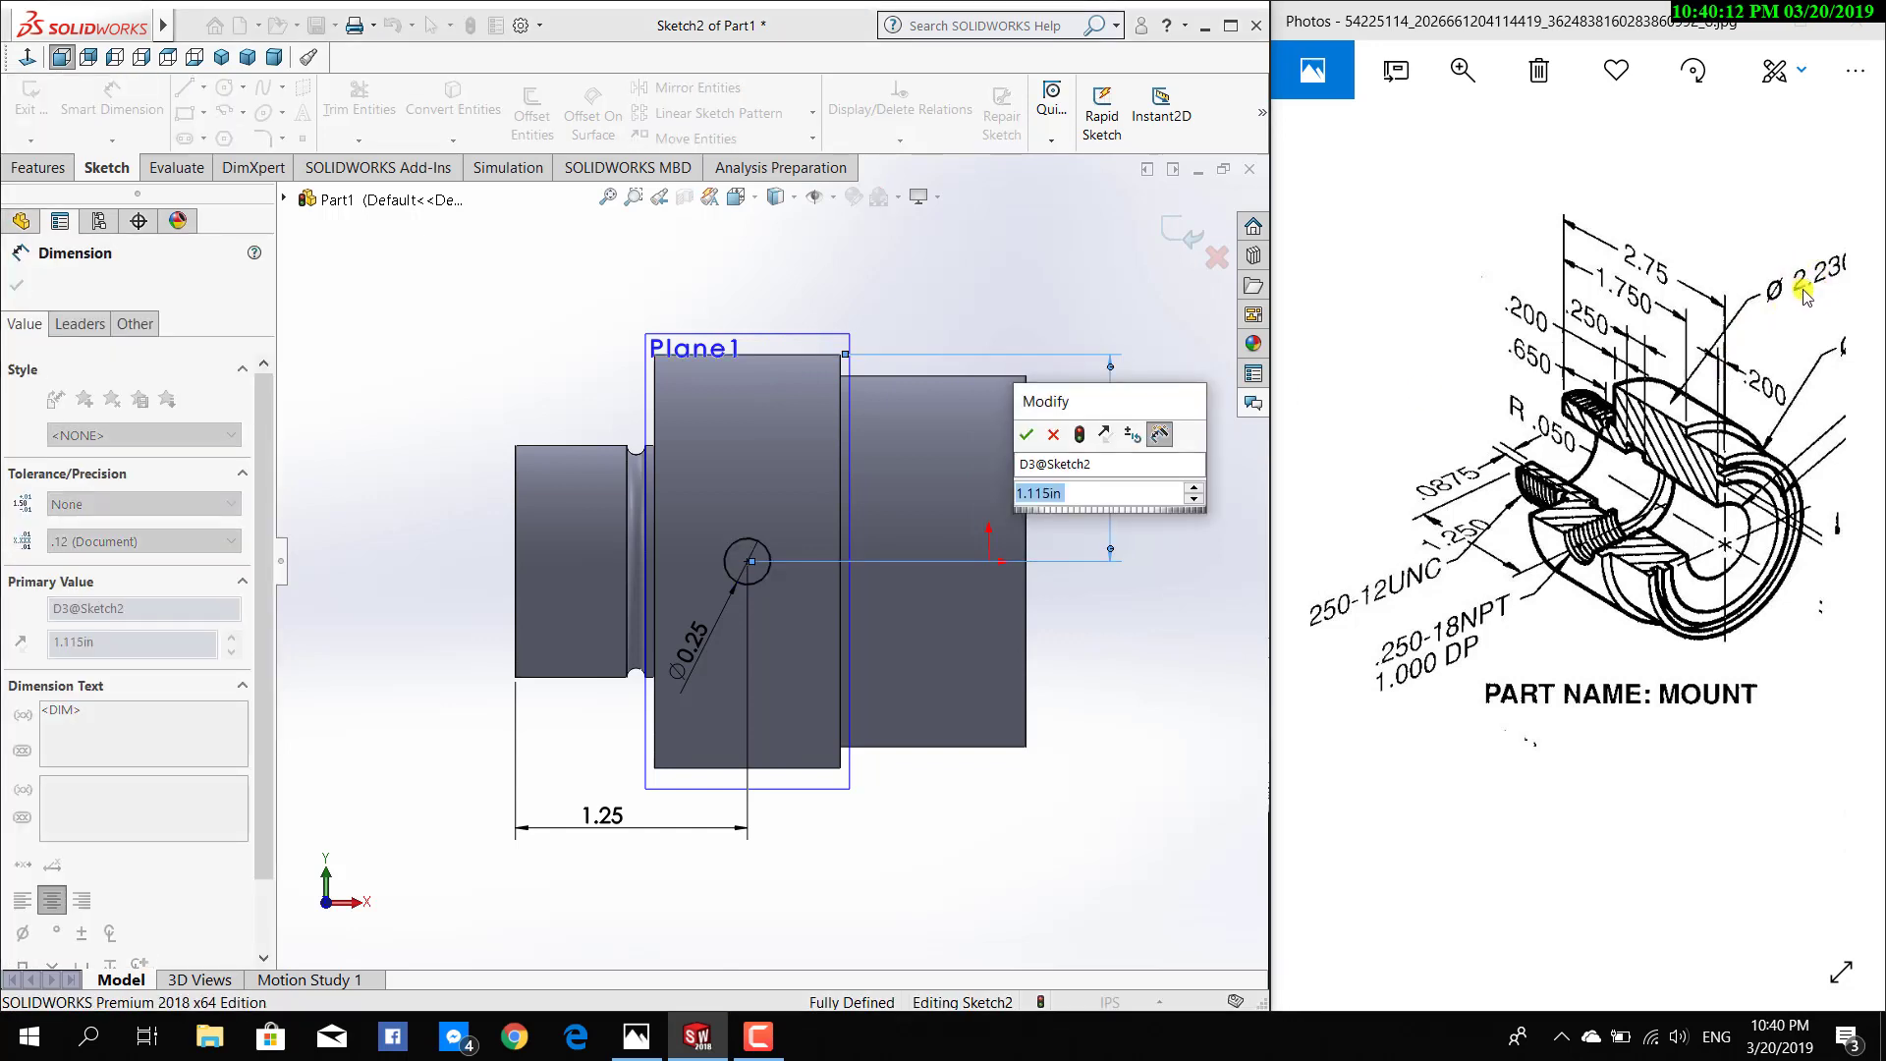
{"action": "type", "text": "2.23"}
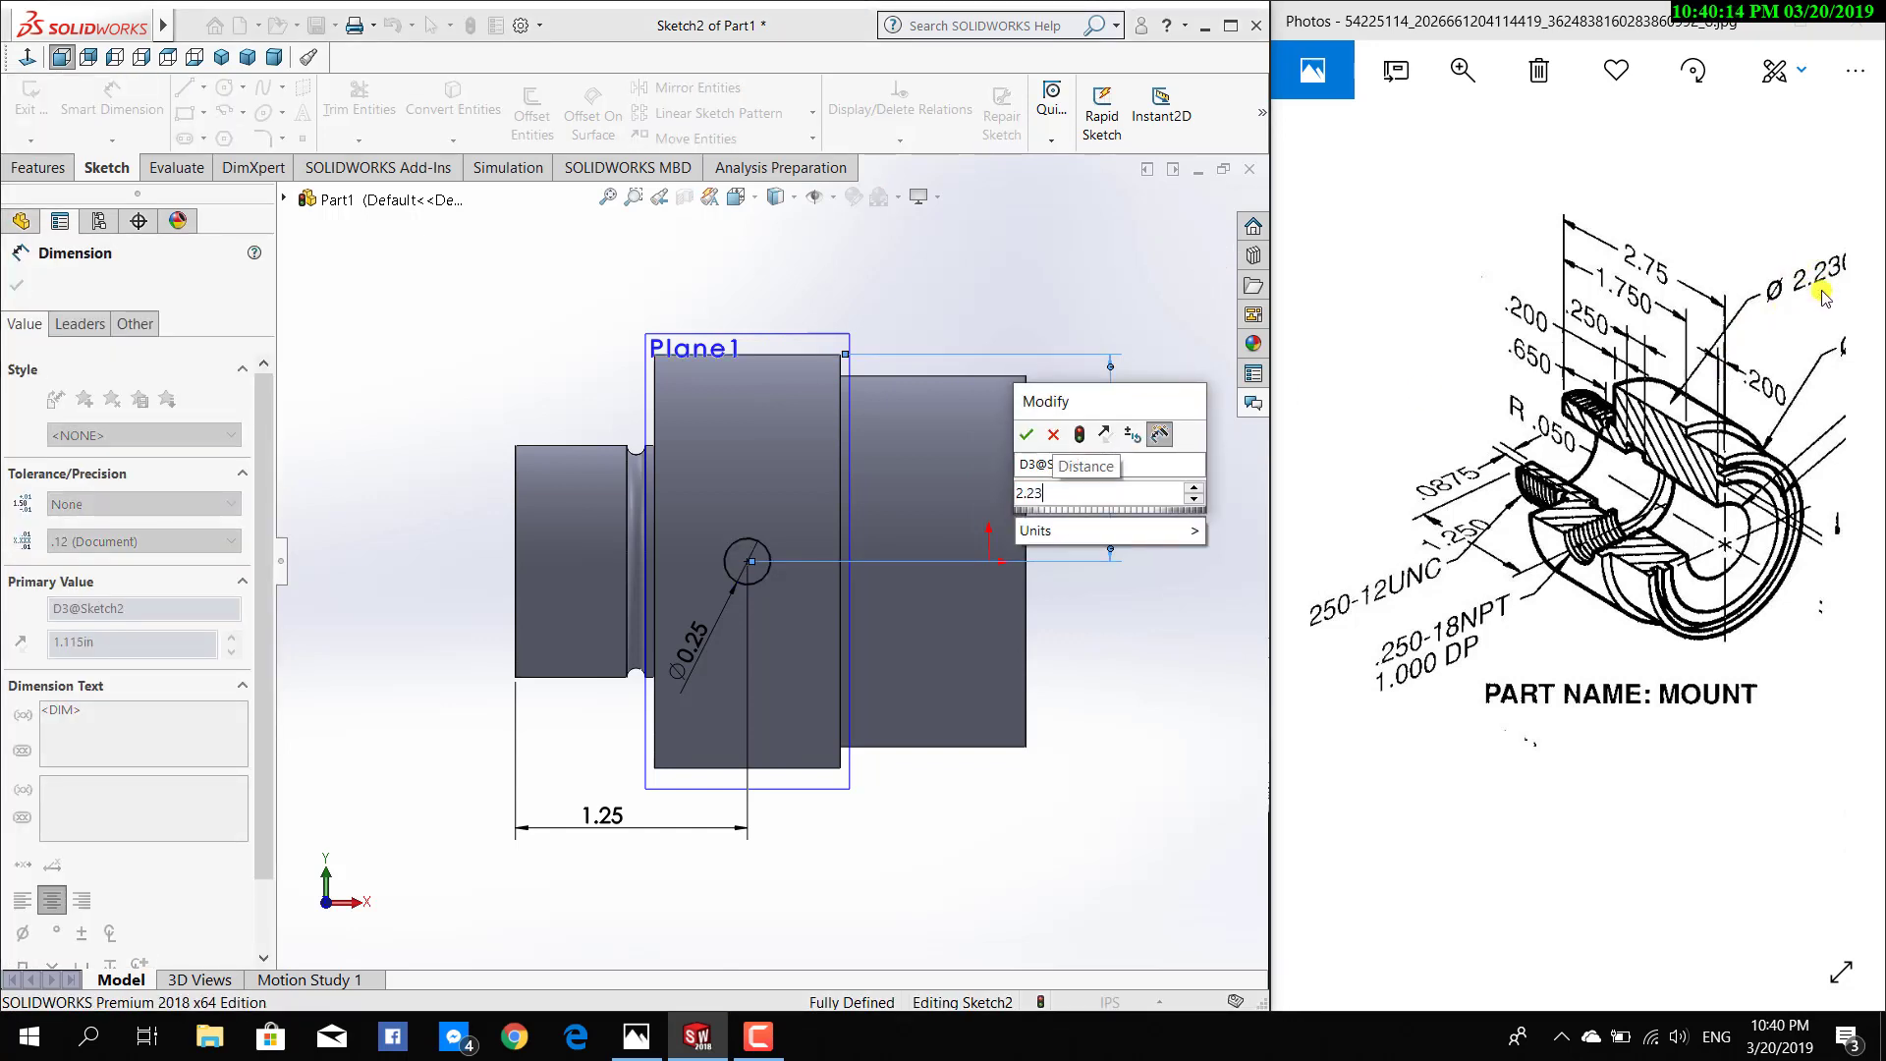
{"action": "type", "text": "/"}
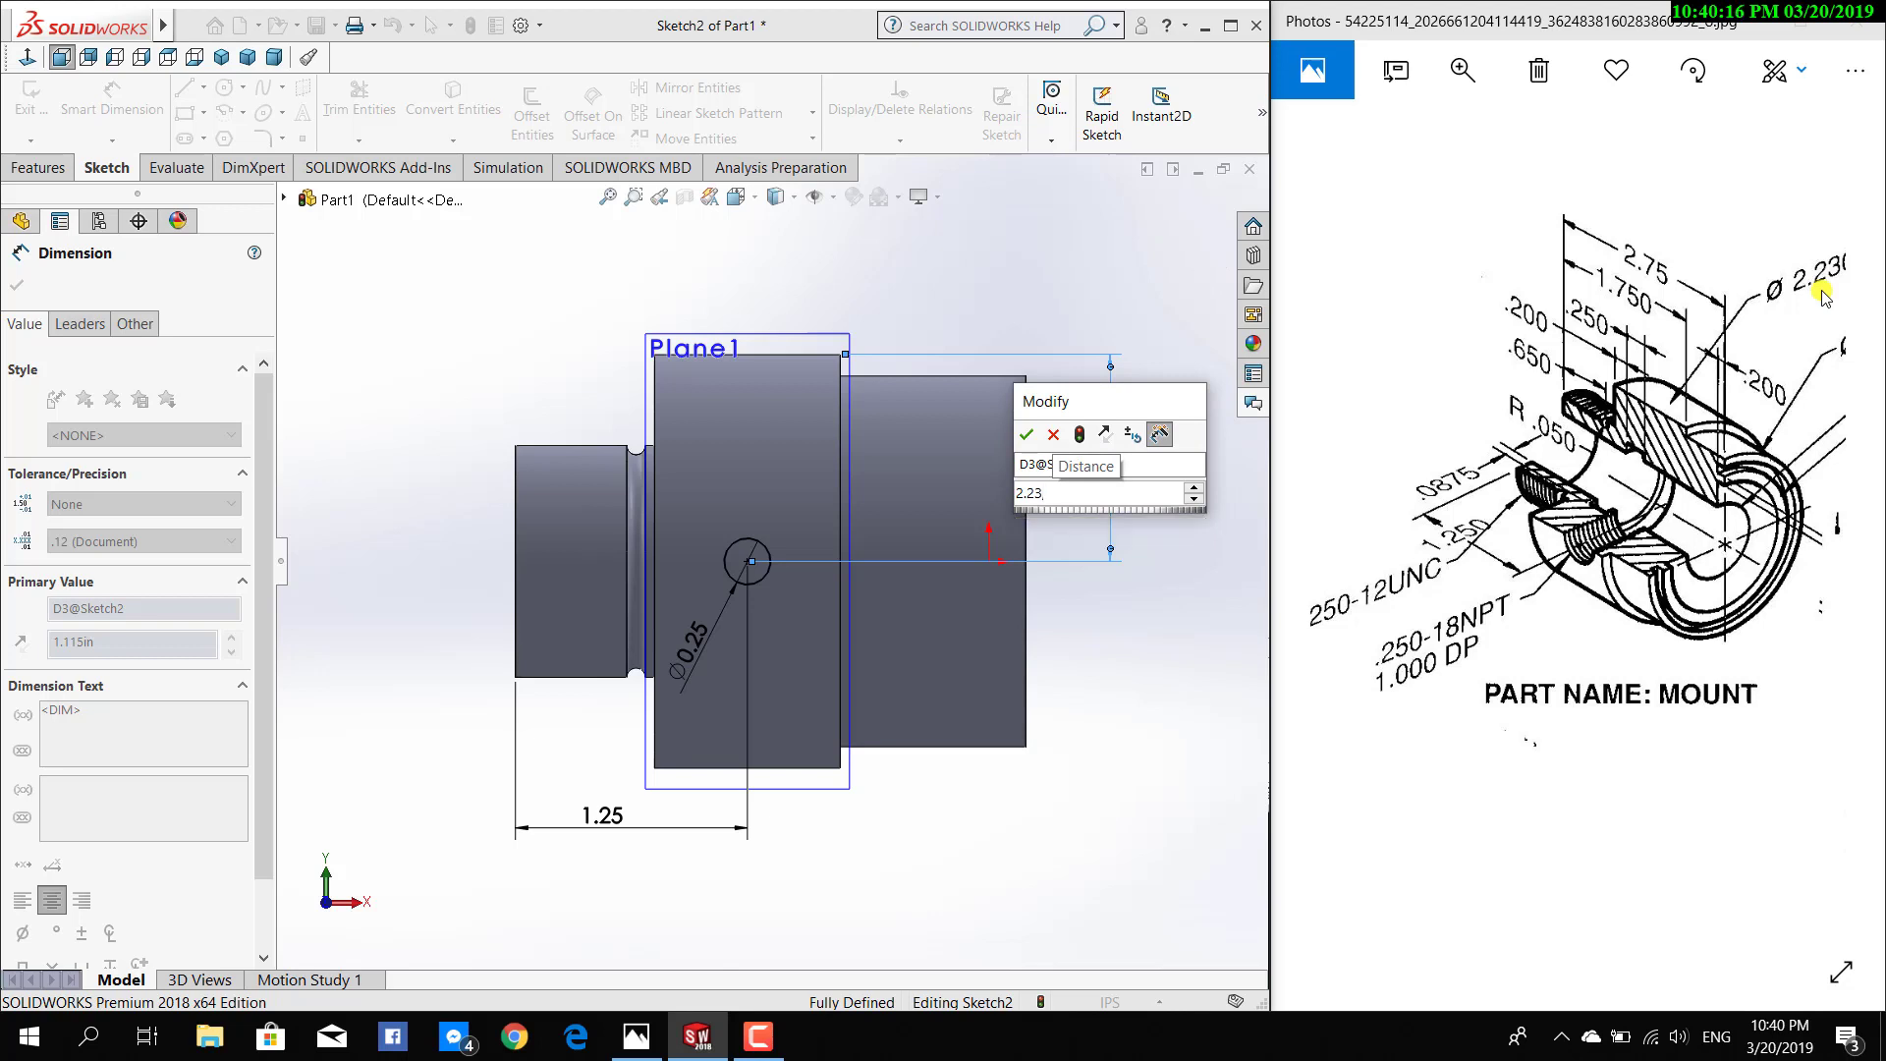
{"action": "type", "text": "2"}
{"action": "key", "text": "Return"}
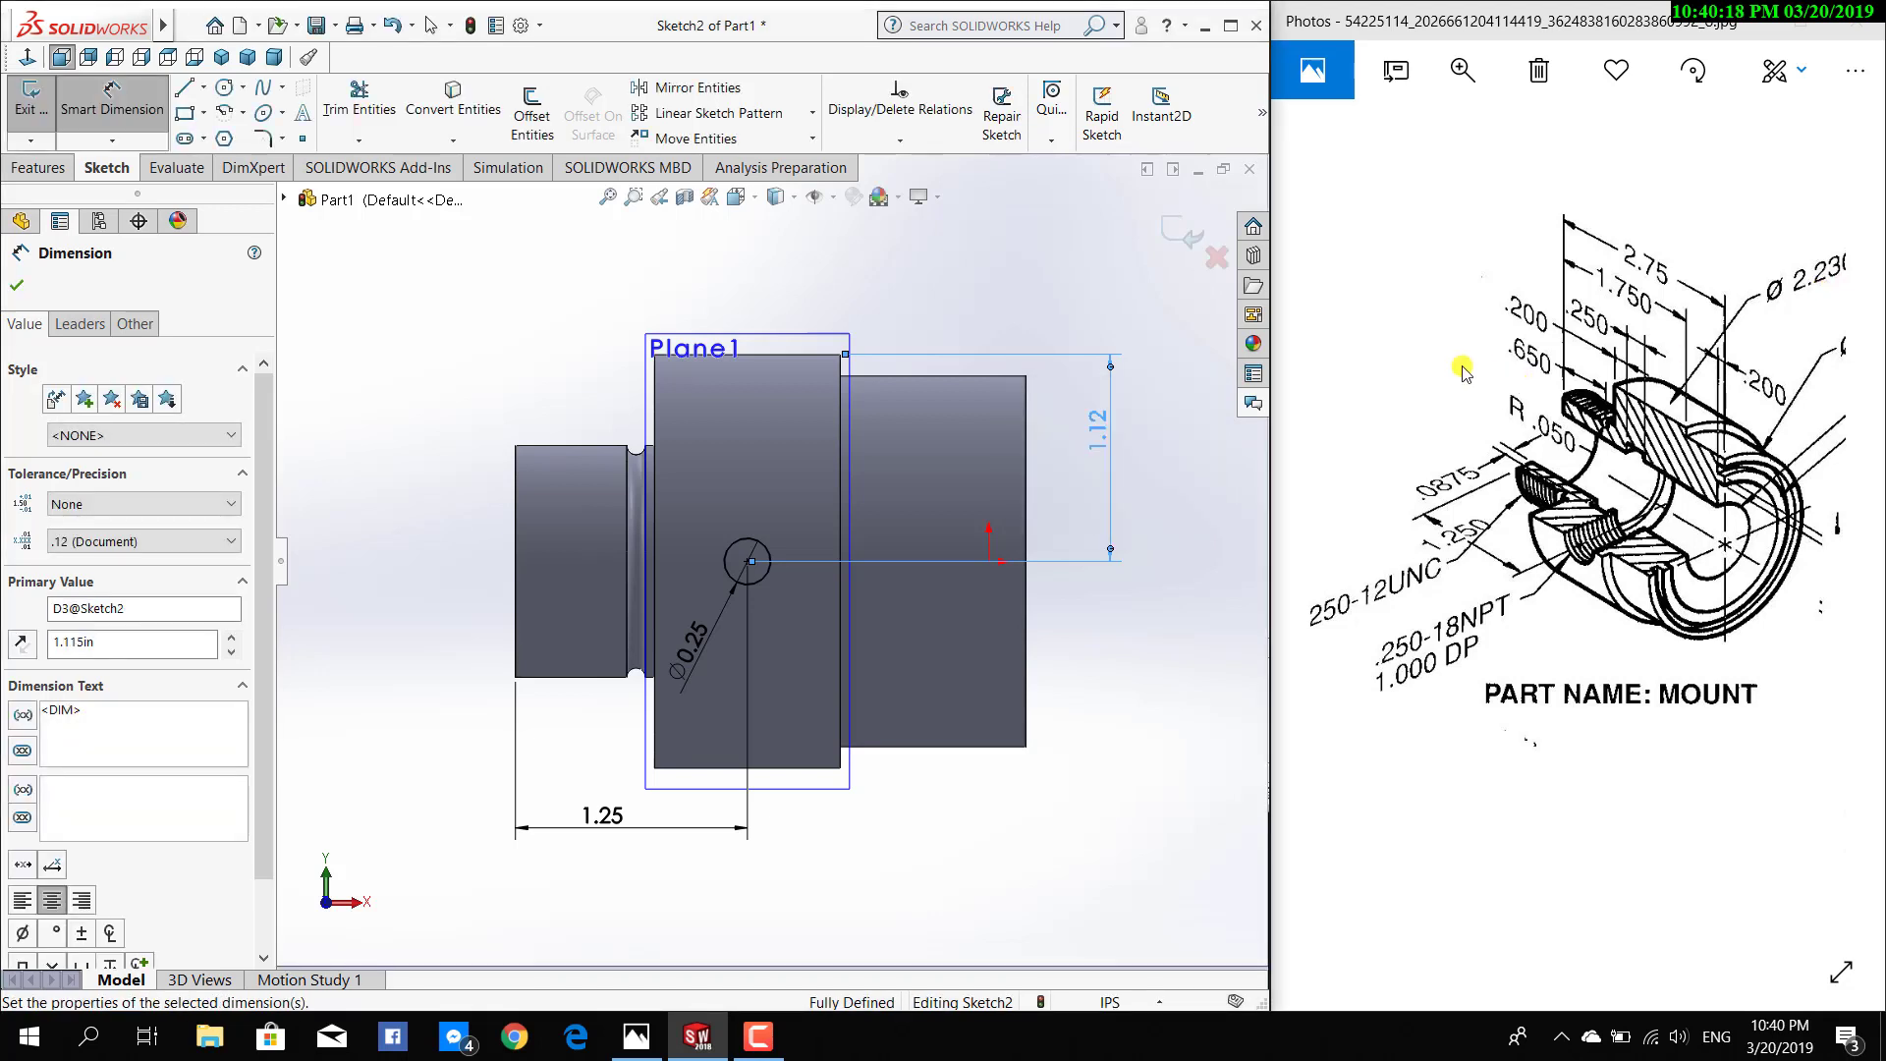
{"action": "key", "text": "Escape"}
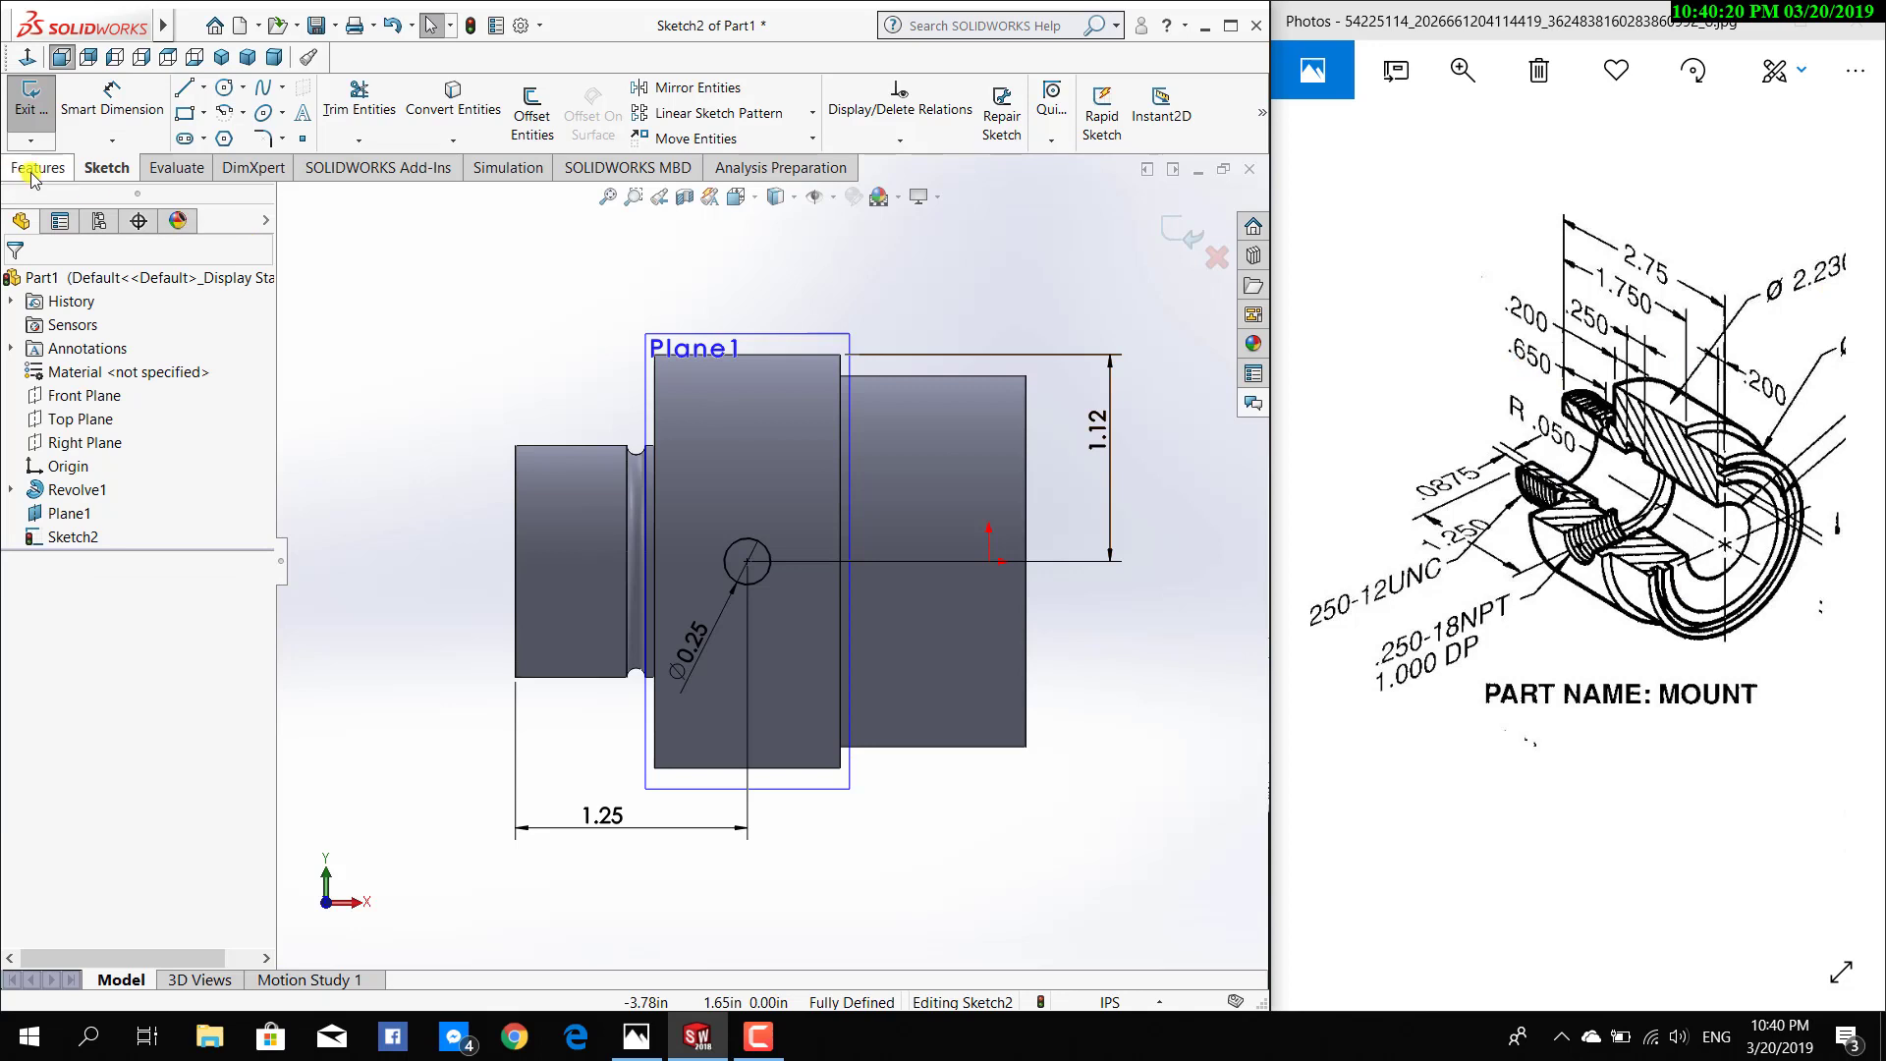
Extrude-cut the Ø0.25 circle Blind 1.00 in into the middle cylinder, then orbit to check the hole
{"action": "left_click", "coordinate": [39, 167]}
{"action": "left_click", "coordinate": [342, 122]}
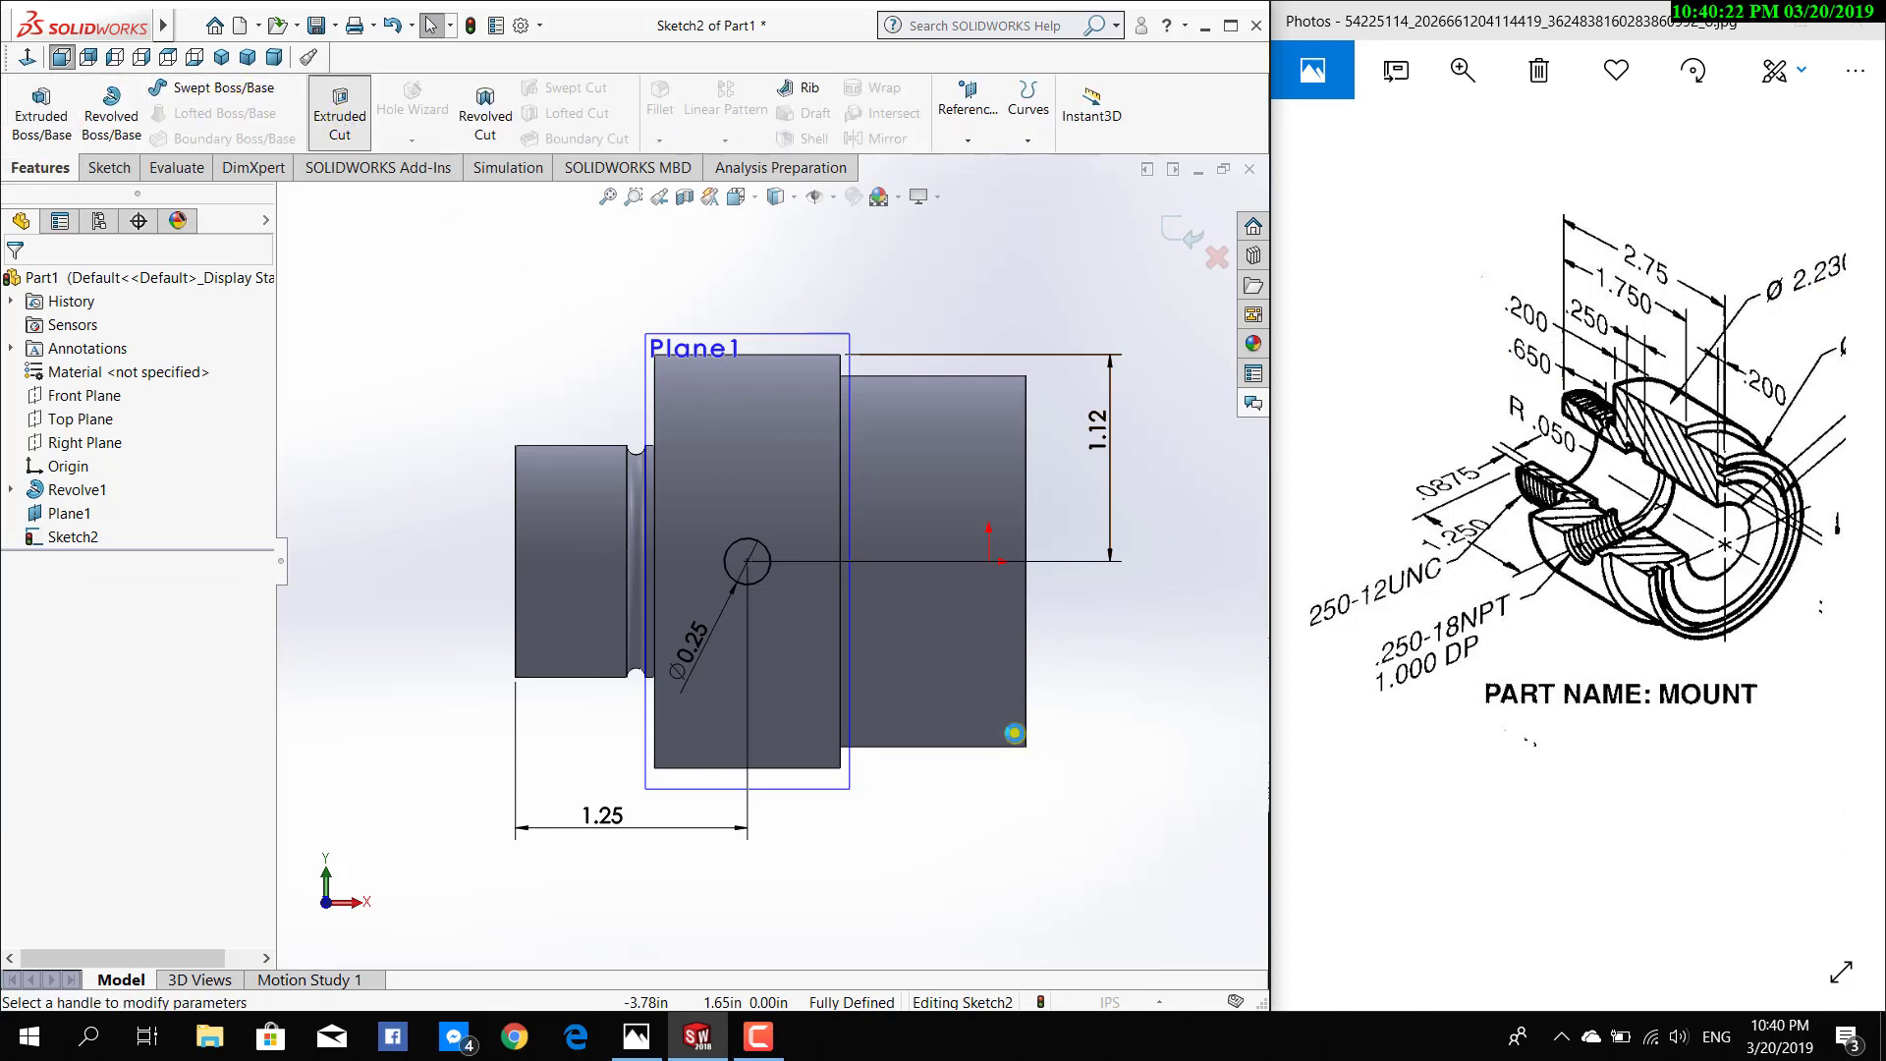
{"action": "type", "text": "1"}
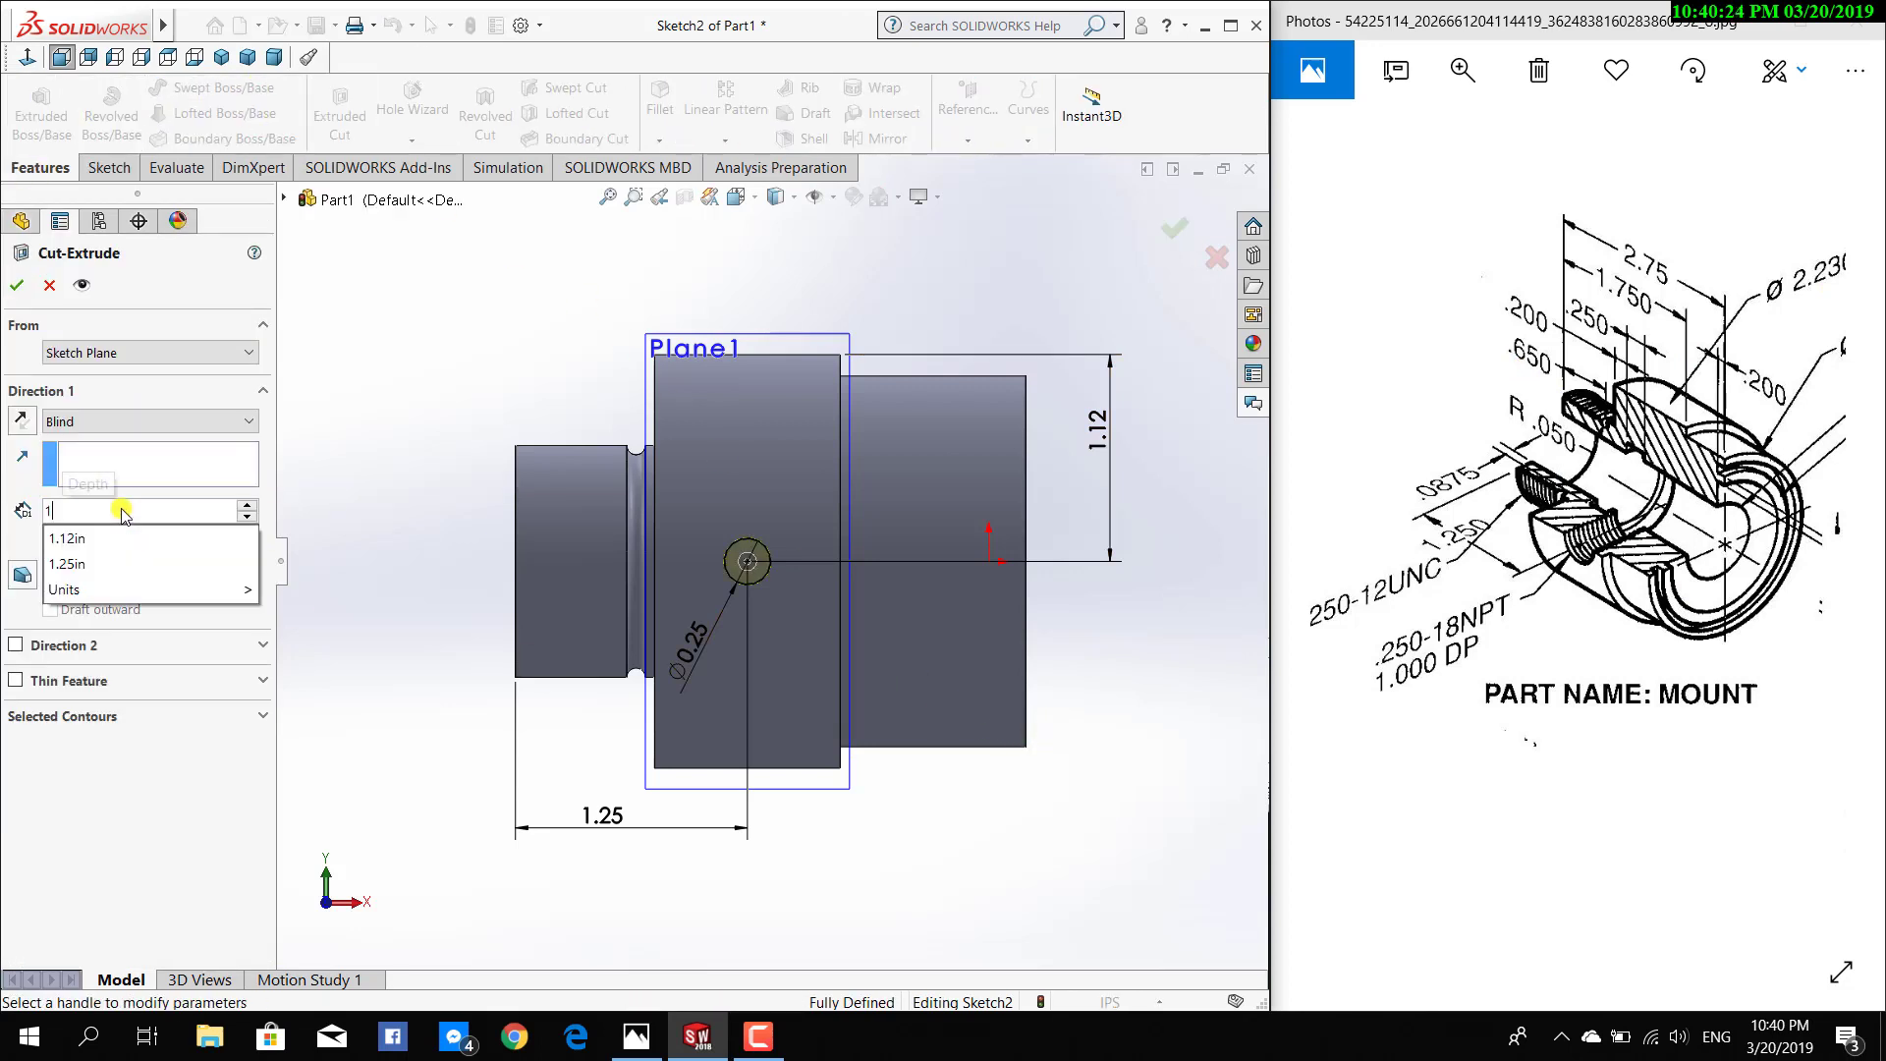
{"action": "key", "text": "Return"}
{"action": "mouse_move", "coordinate": [1729, 653]}
{"action": "left_mouse_down"}
{"action": "mouse_move", "coordinate": [1813, 653]}
{"action": "mouse_move", "coordinate": [1813, 670]}
{"action": "left_mouse_up"}
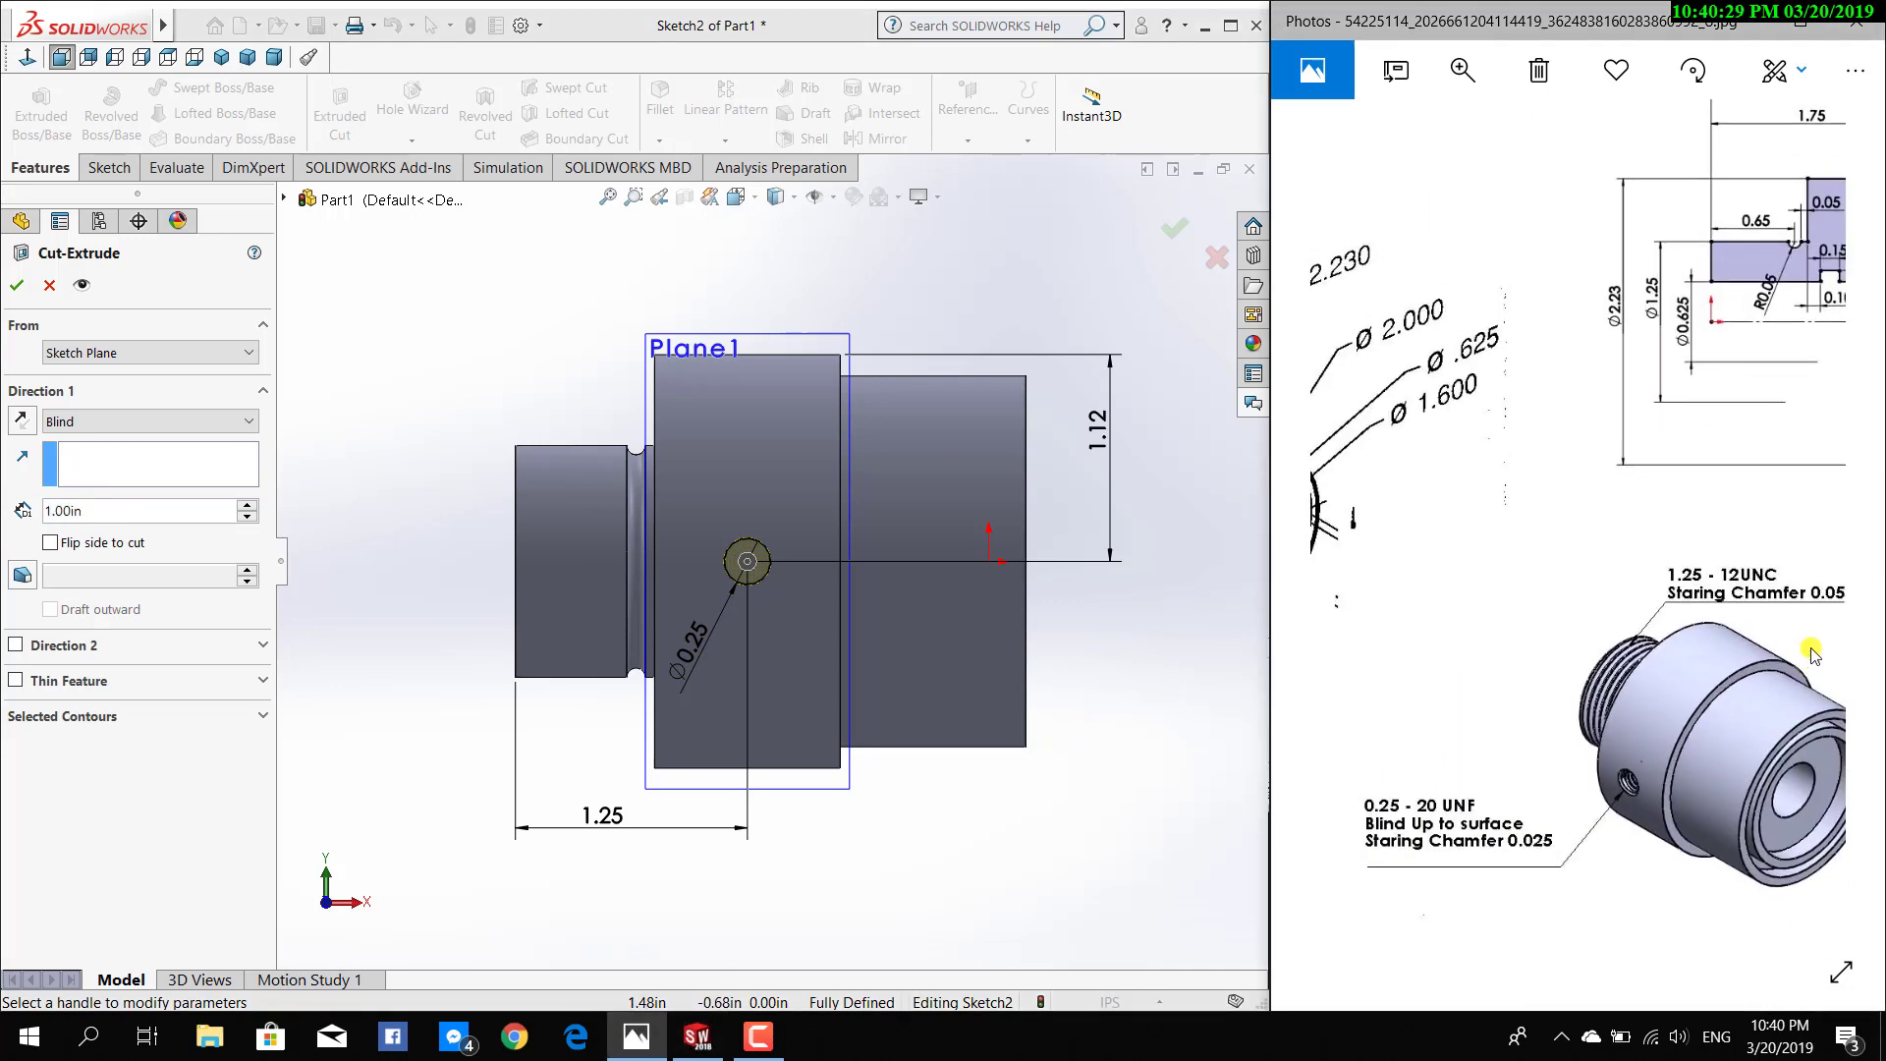
{"action": "left_click", "coordinate": [19, 288]}
{"action": "mouse_move", "coordinate": [1120, 707]}
{"action": "middle_mouse_down"}
{"action": "mouse_move", "coordinate": [872, 731]}
{"action": "mouse_move", "coordinate": [1128, 724]}
{"action": "middle_mouse_up"}
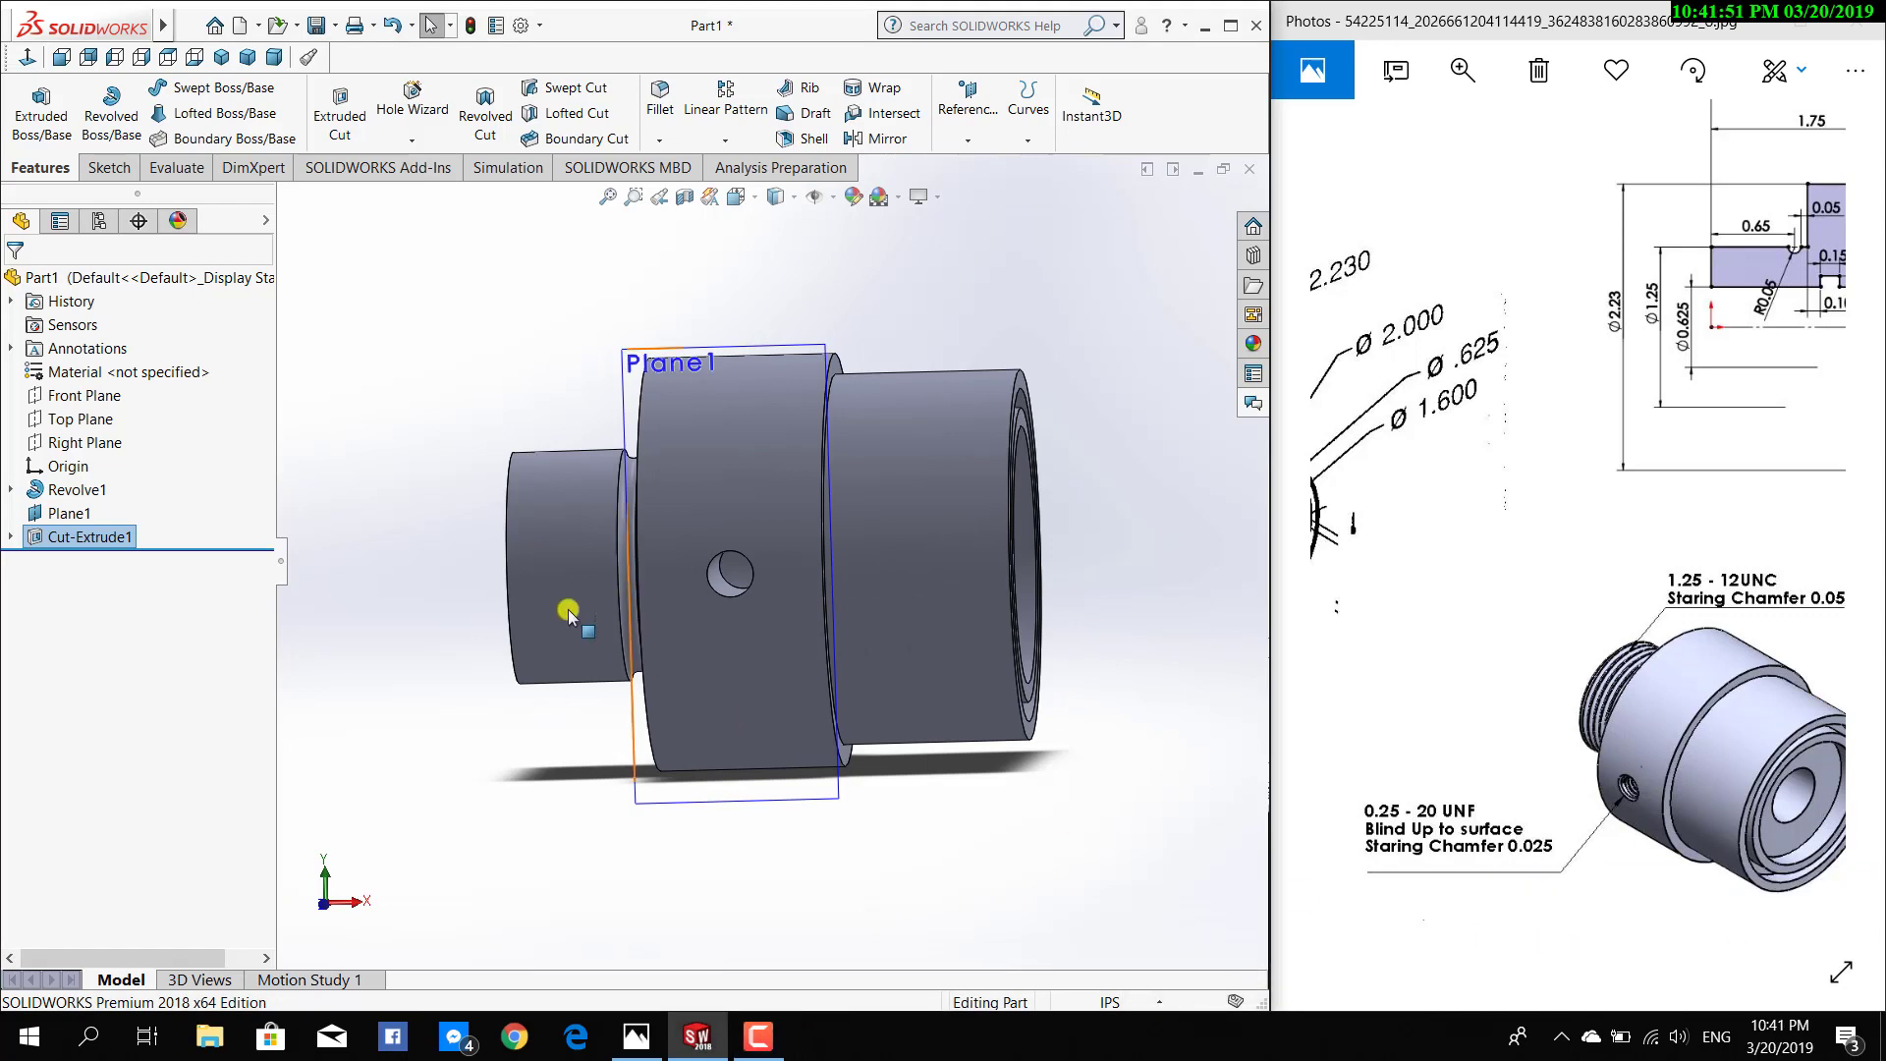
{"action": "mouse_move", "coordinate": [558, 703]}
{"action": "middle_mouse_down"}
{"action": "mouse_move", "coordinate": [632, 770]}
{"action": "mouse_move", "coordinate": [593, 766]}
{"action": "middle_mouse_up"}
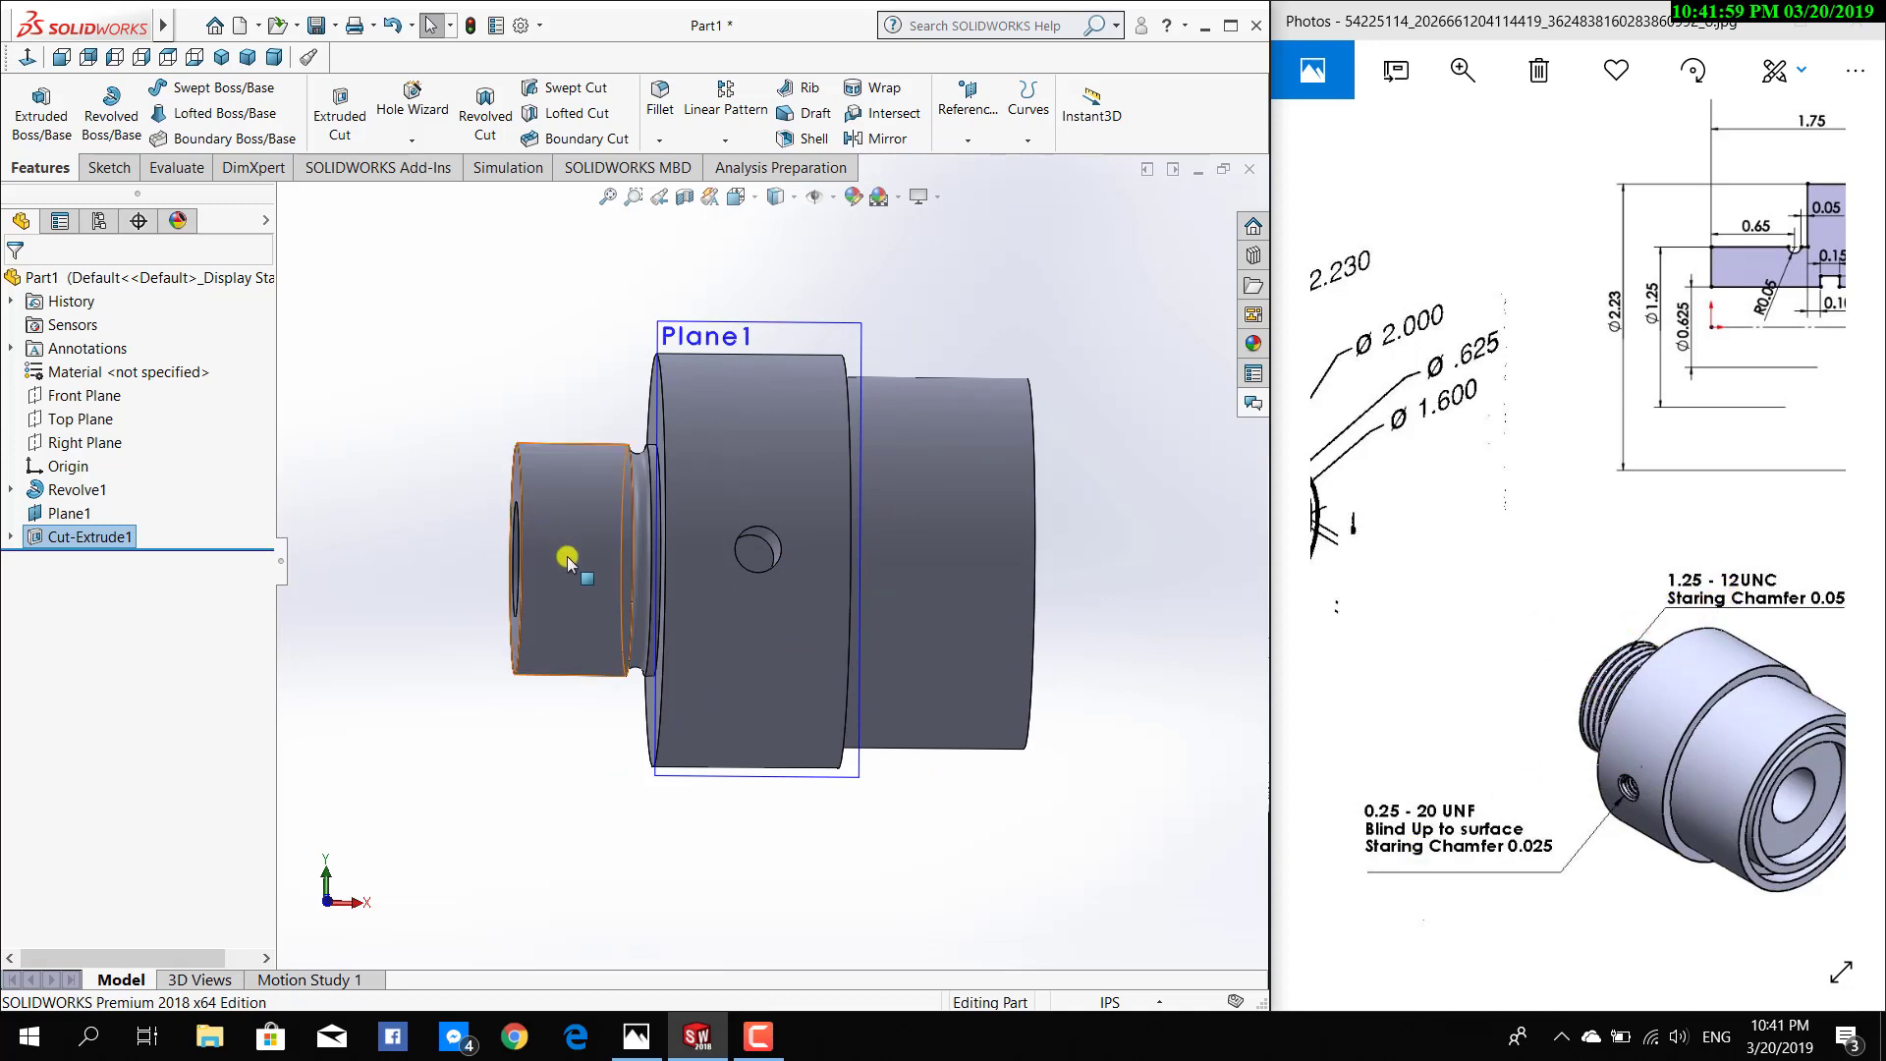
{"action": "scroll", "coordinate": [1541, 593], "scroll_direction": "right", "scroll_amount": 5}
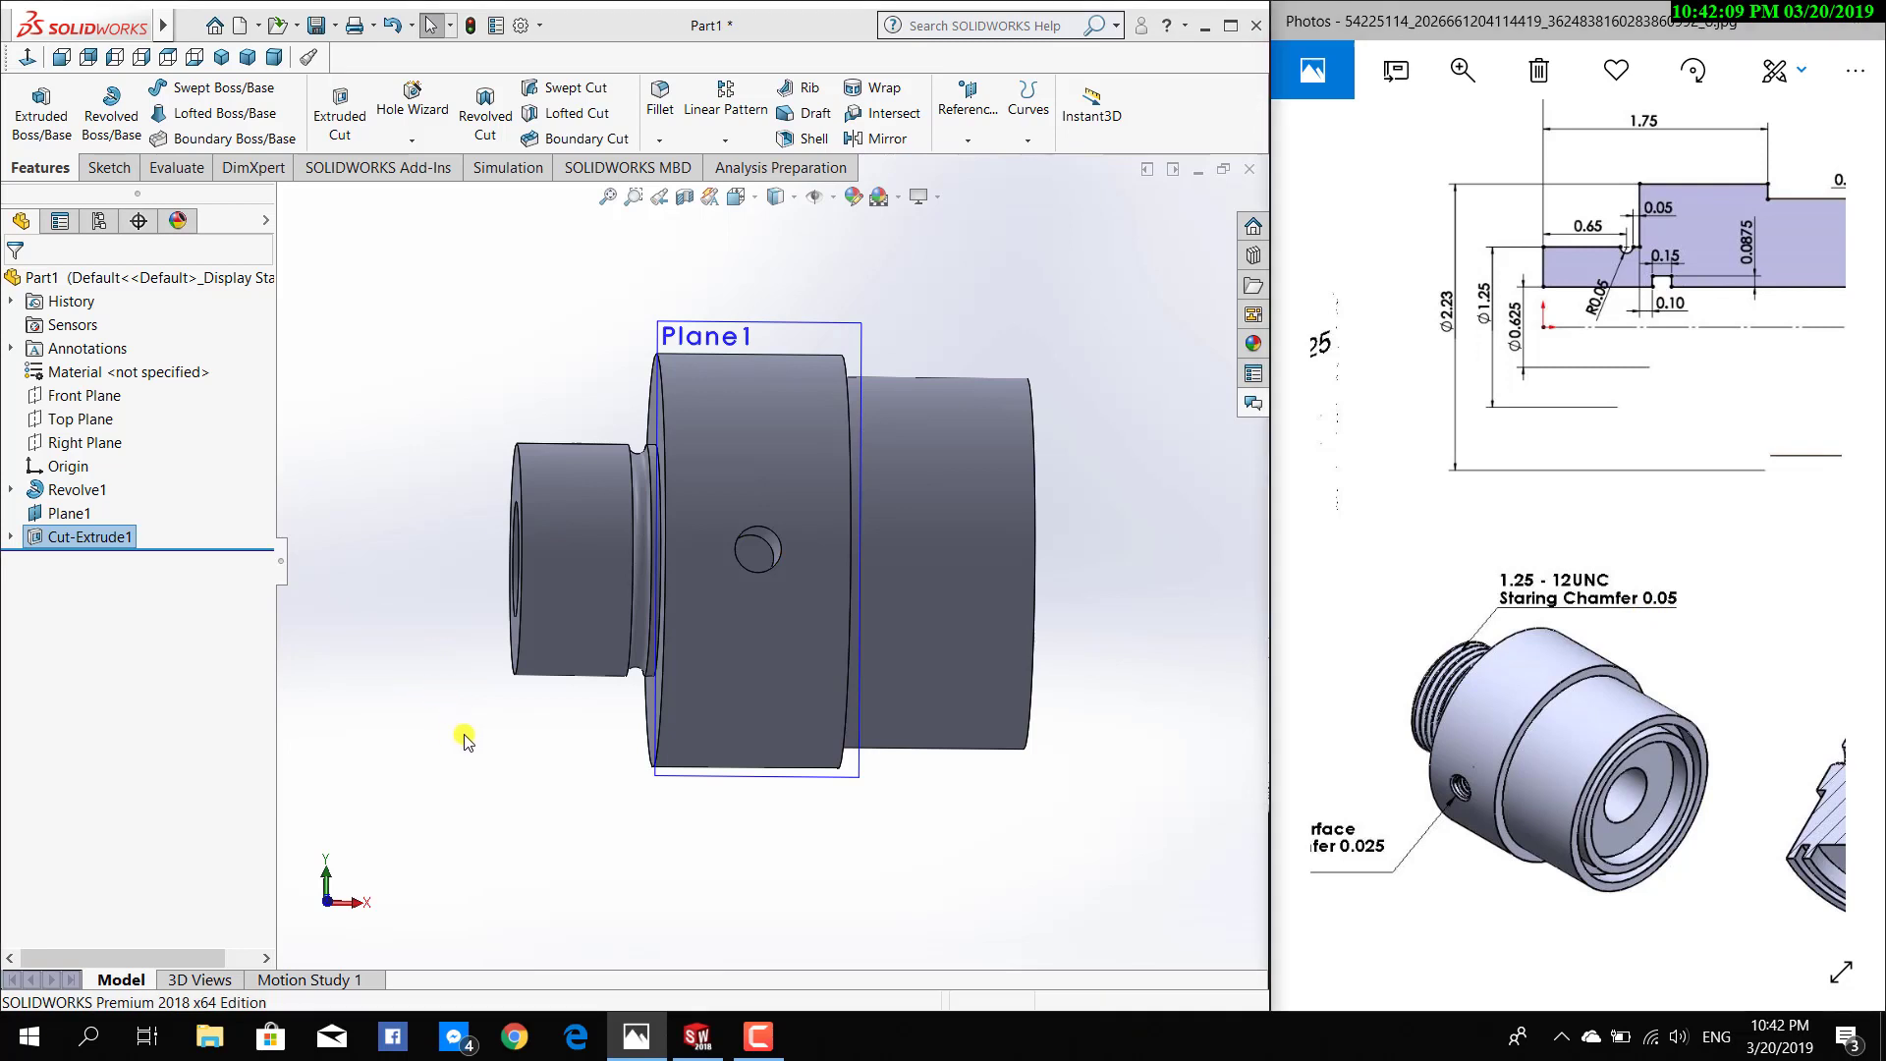
Add a 0.05 in × 45° chamfer to the outer edge of the neck's front end face
{"action": "middle_click_drag", "start_coordinate": [463, 736], "coordinate": [530, 728]}
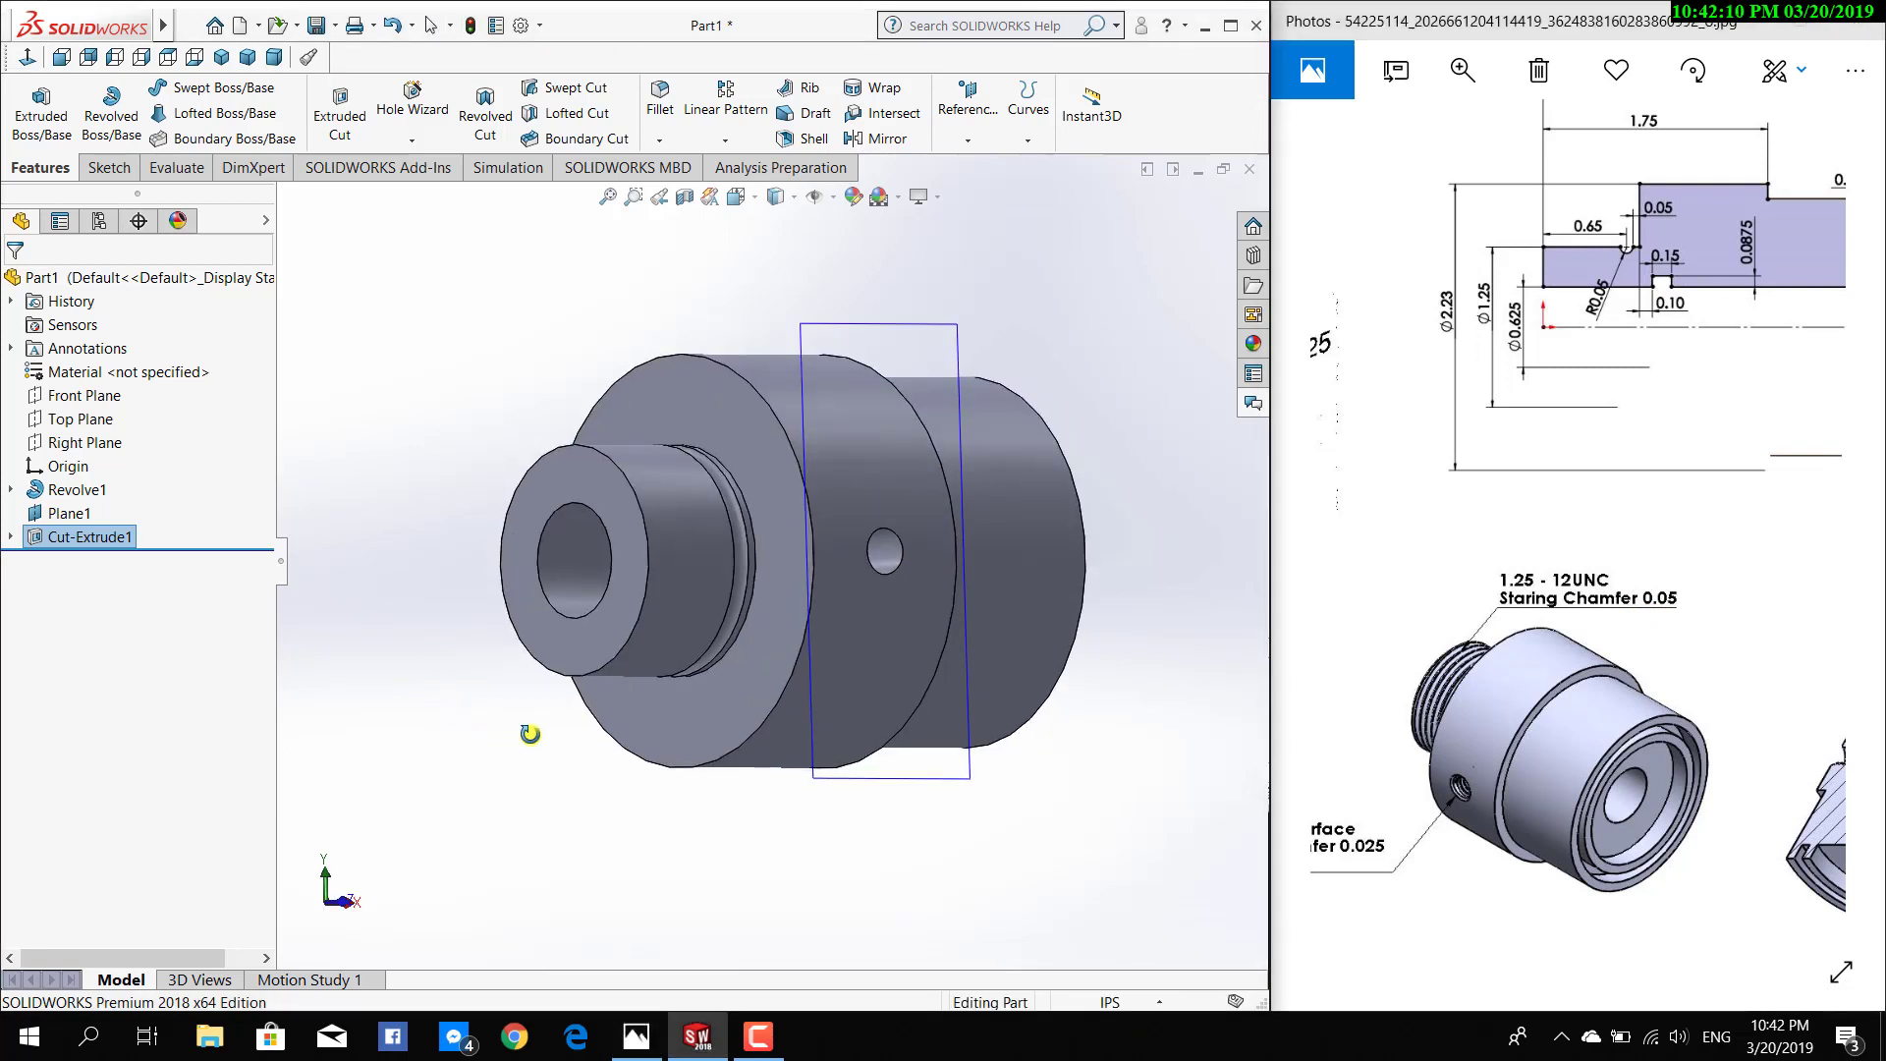
{"action": "left_click", "coordinate": [659, 141]}
{"action": "left_click", "coordinate": [692, 188]}
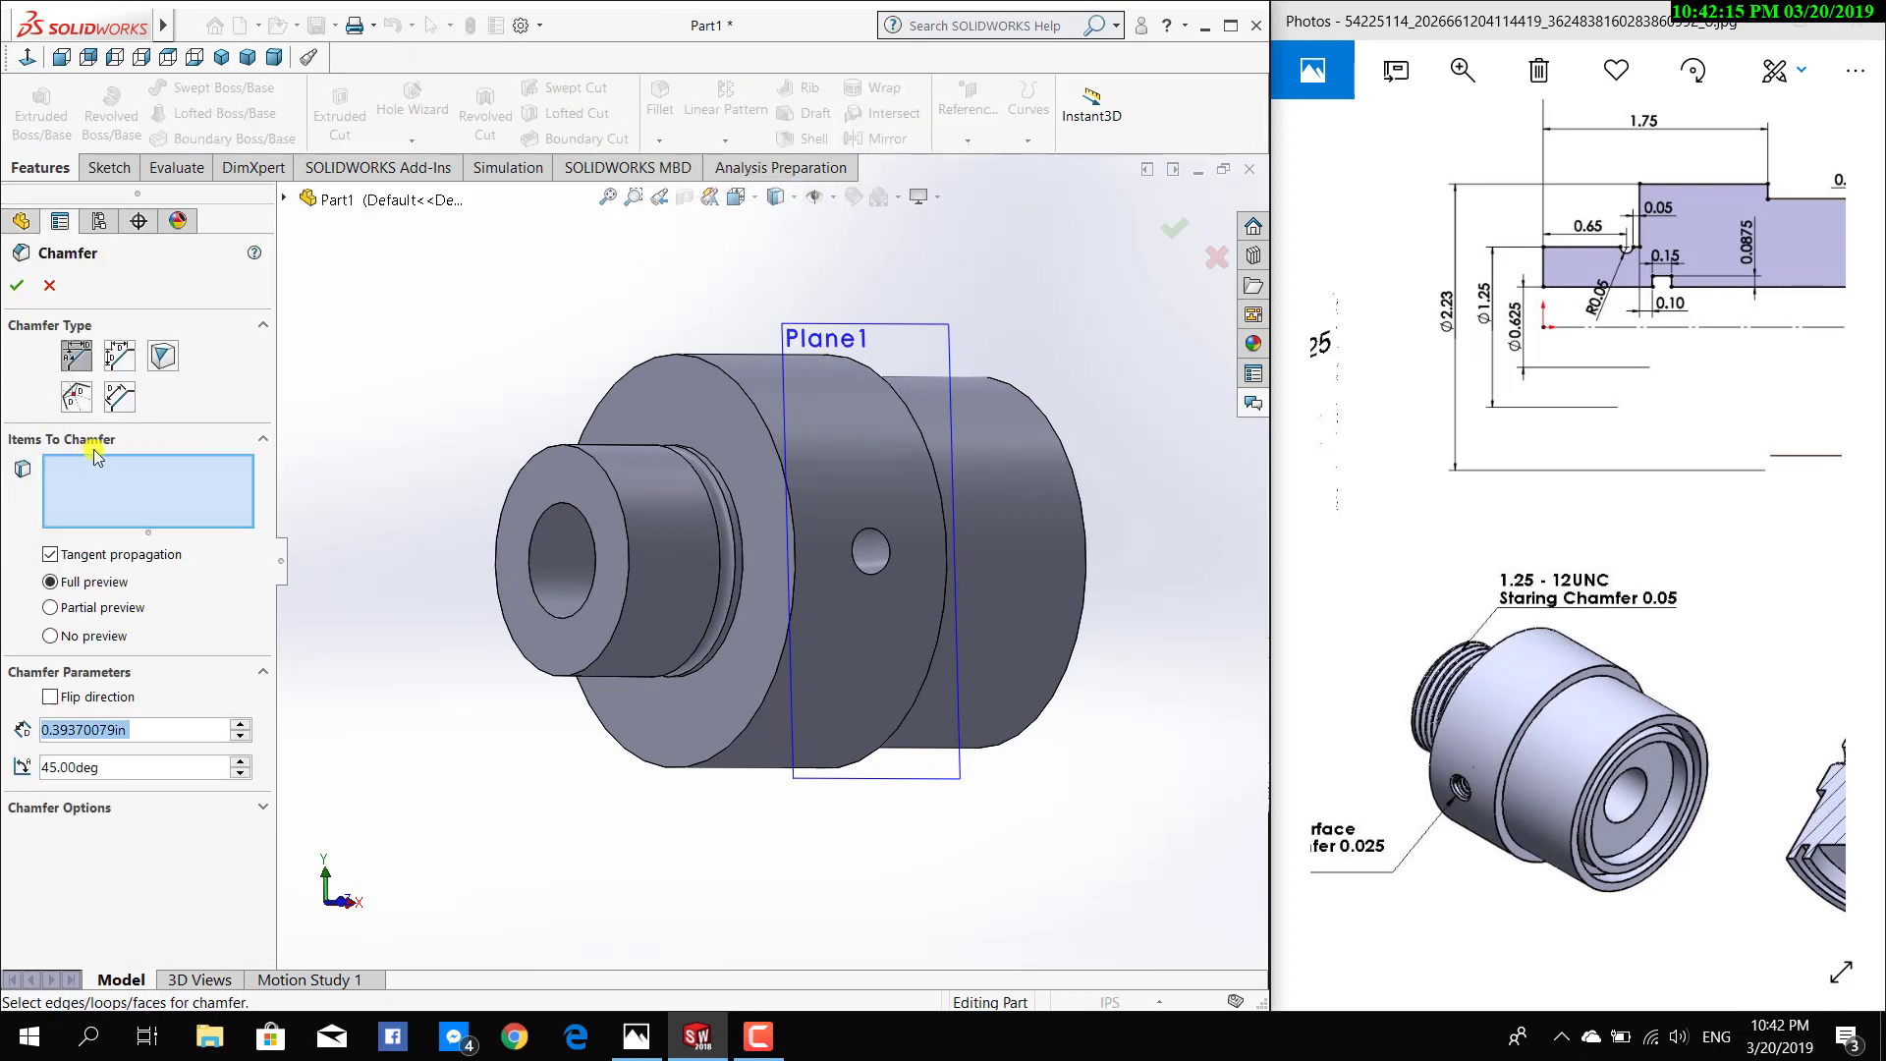
{"action": "left_click", "coordinate": [625, 605]}
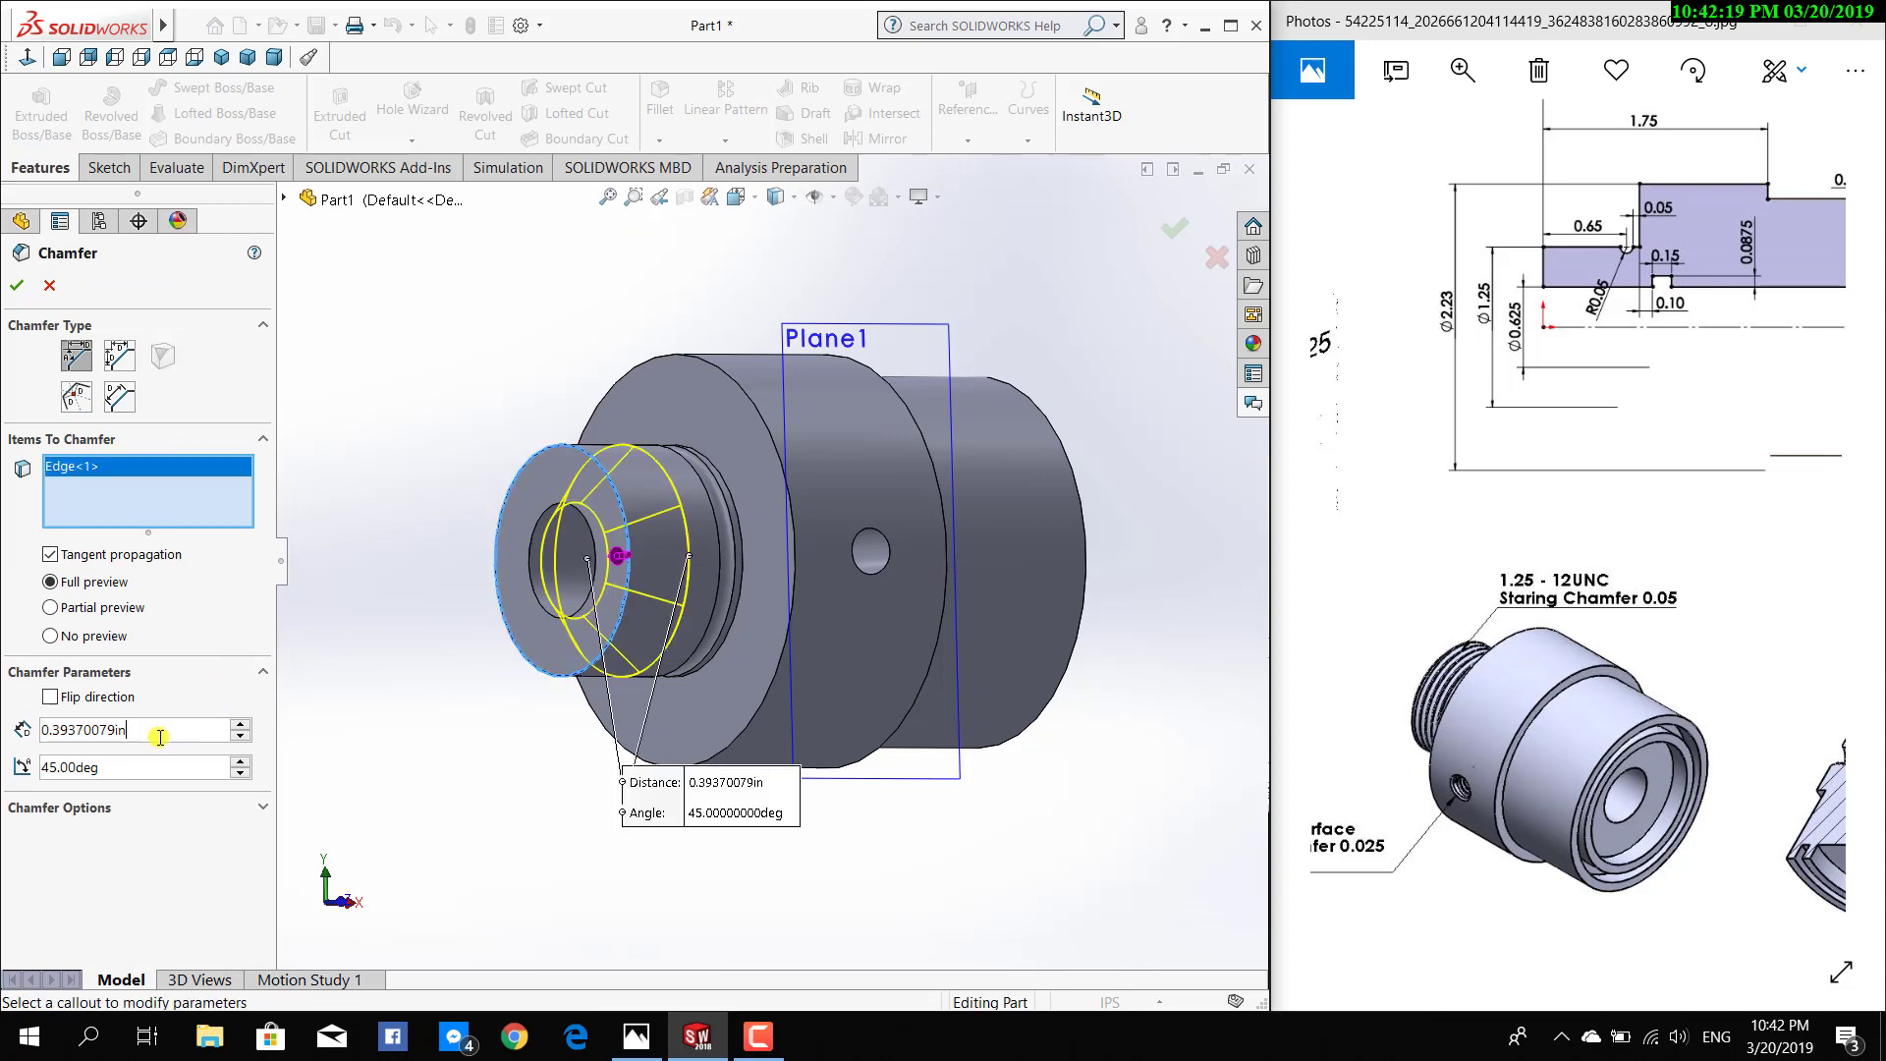
{"action": "double_click", "coordinate": [159, 736]}
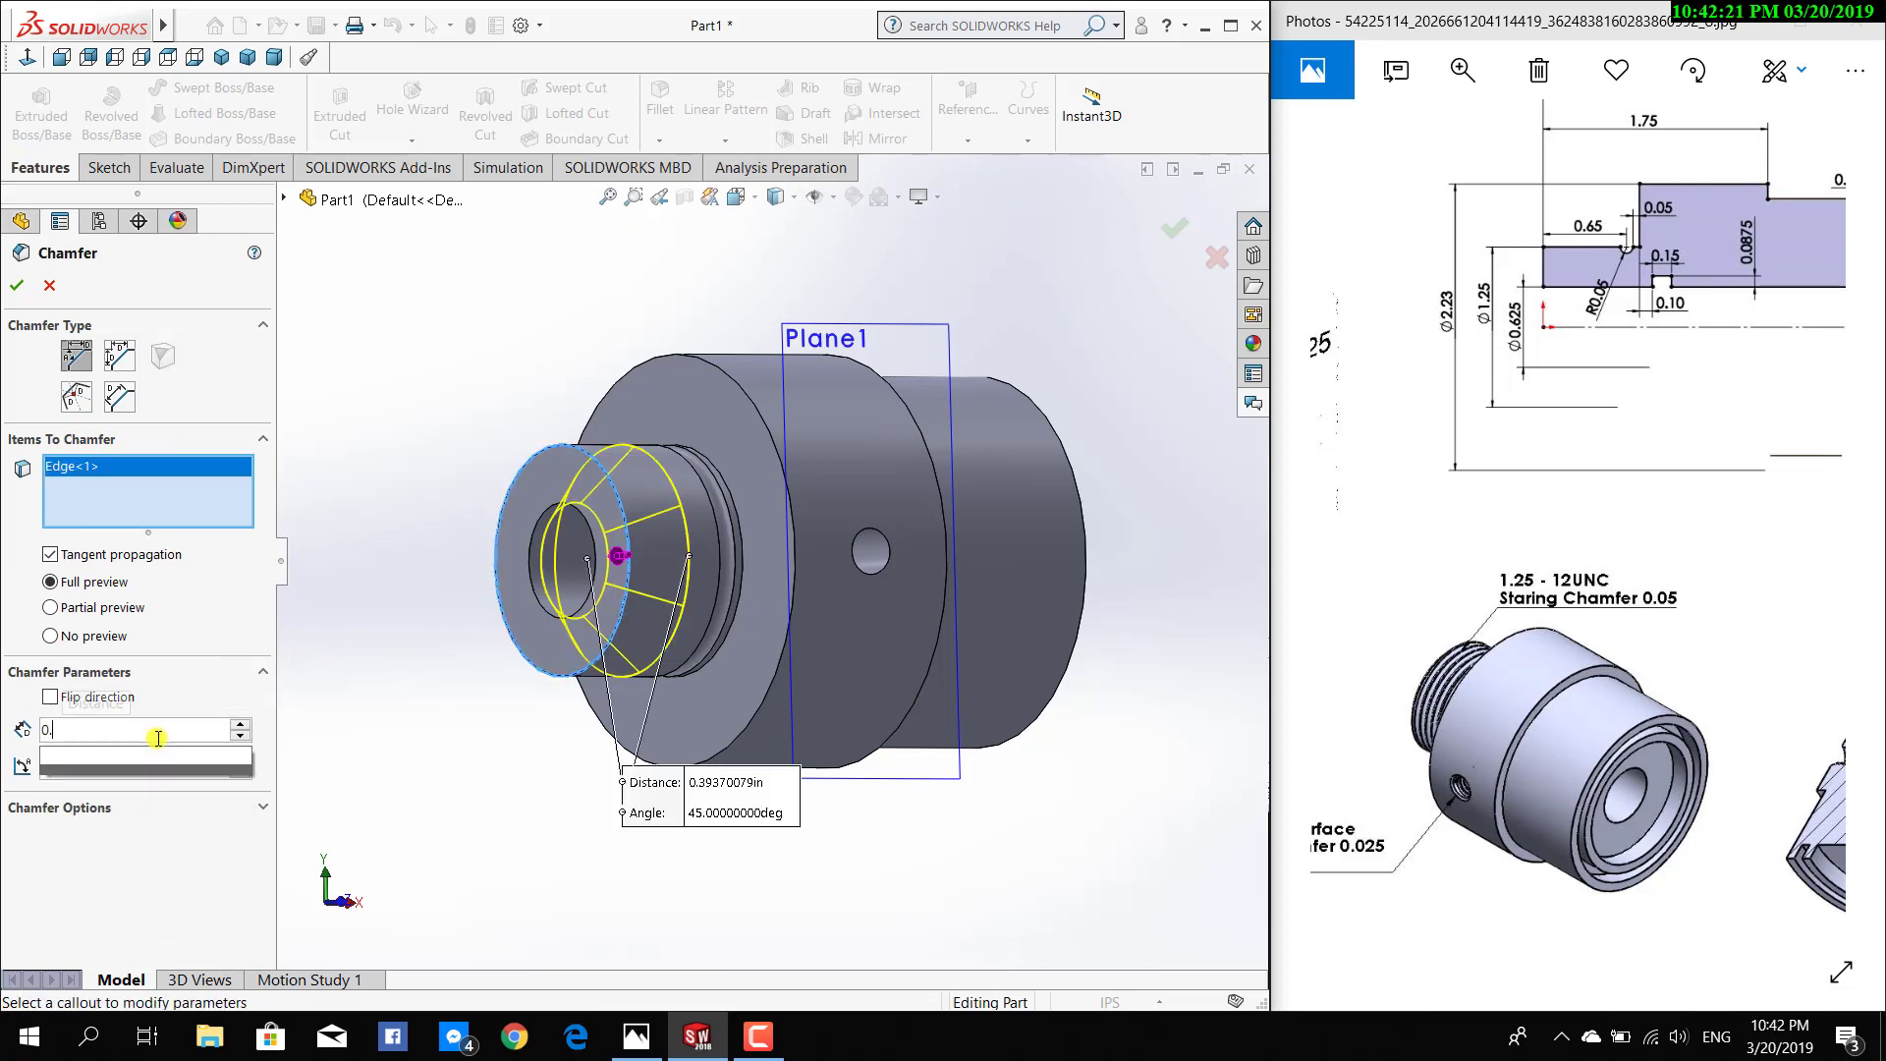
{"action": "type", "text": "0.05"}
{"action": "key", "text": "Return"}
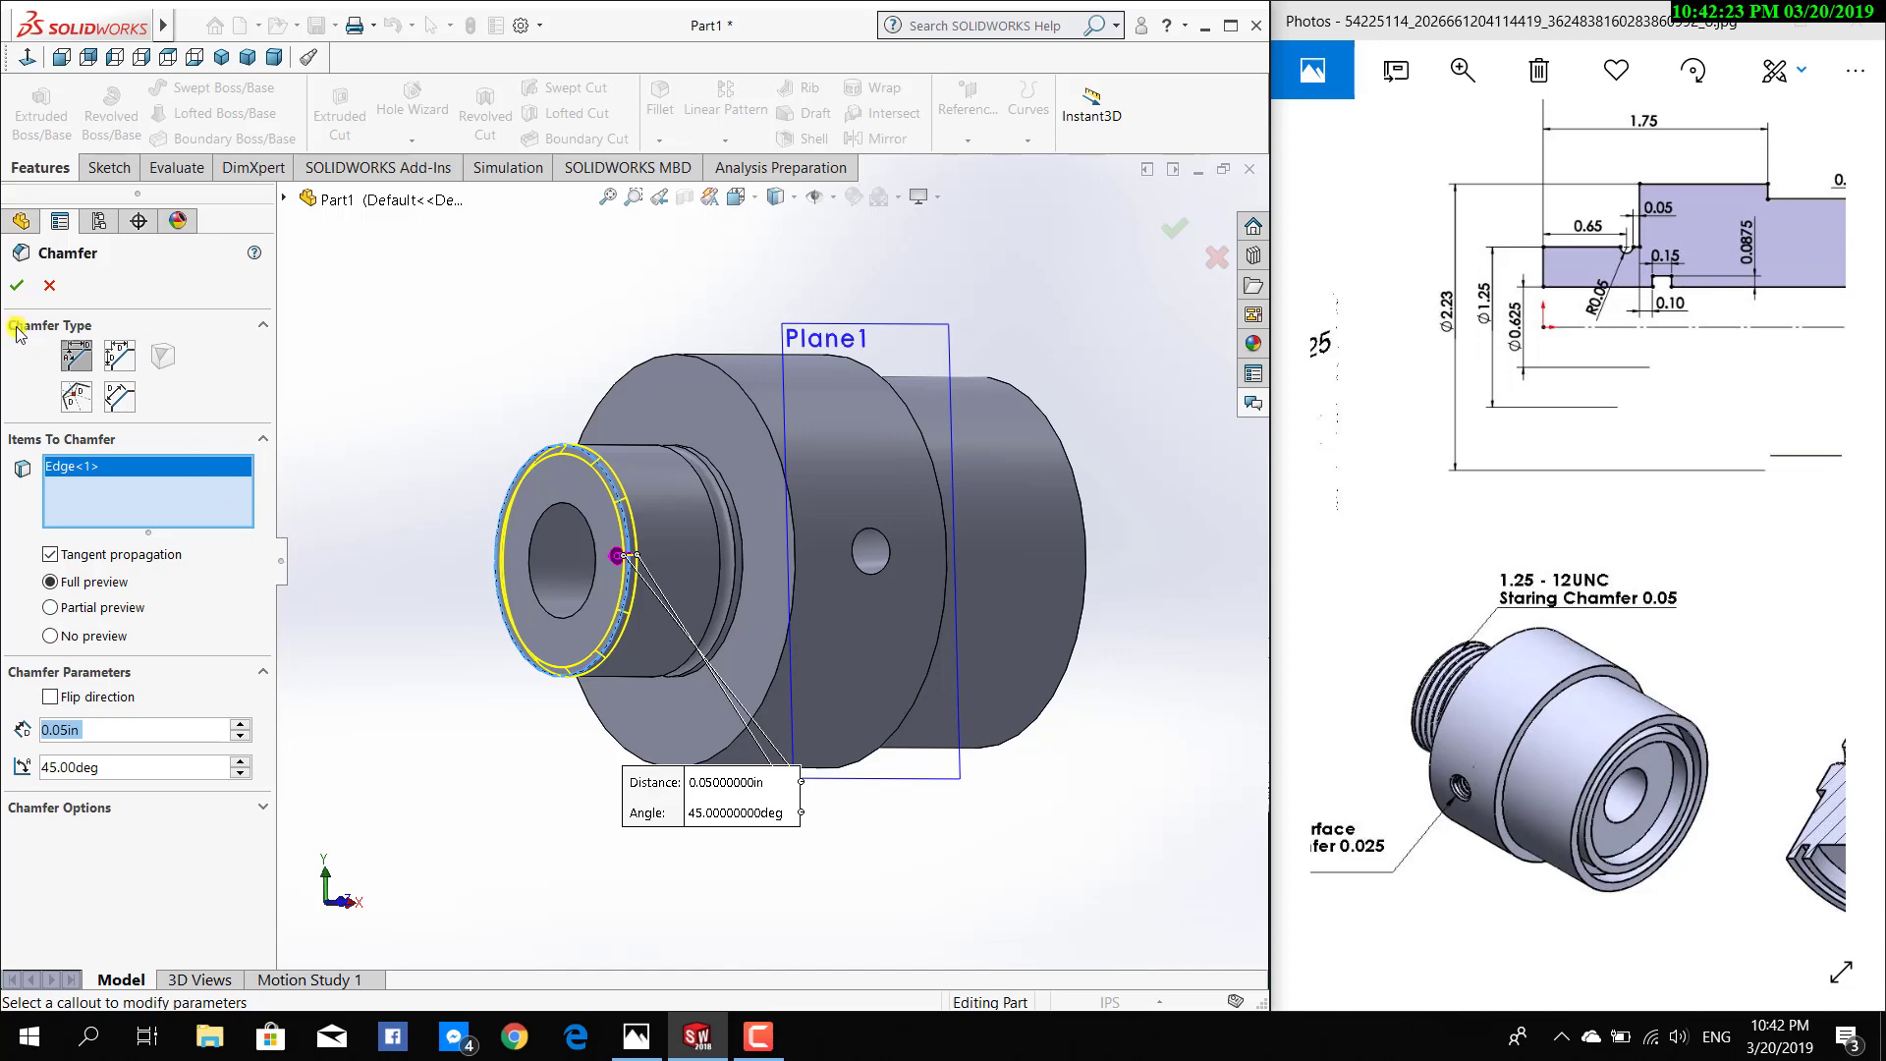
{"action": "left_click", "coordinate": [16, 285]}
{"action": "middle_click_drag", "start_coordinate": [502, 736], "coordinate": [437, 724]}
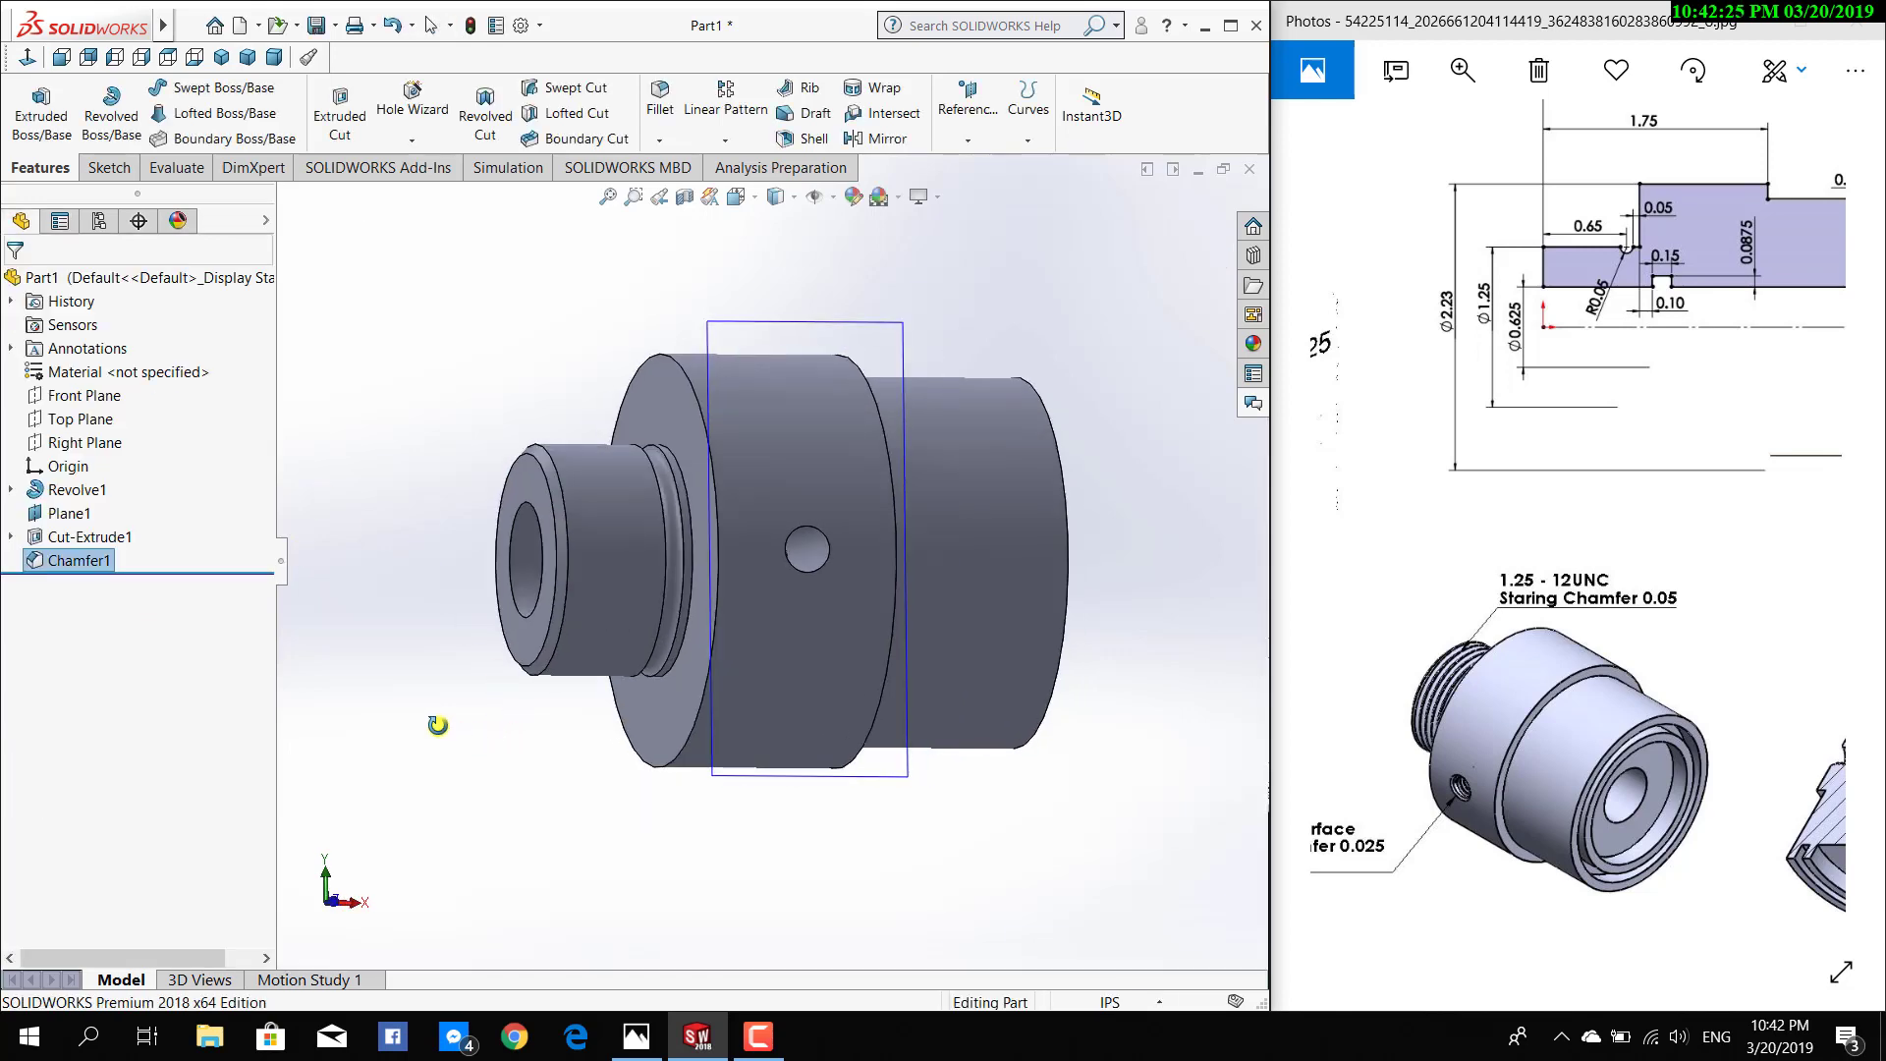
Zoom in on the neck and start a Thread feature from the Hole Wizard dropdown
{"action": "scroll", "coordinate": [432, 687], "scroll_direction": "down", "scroll_amount": 3}
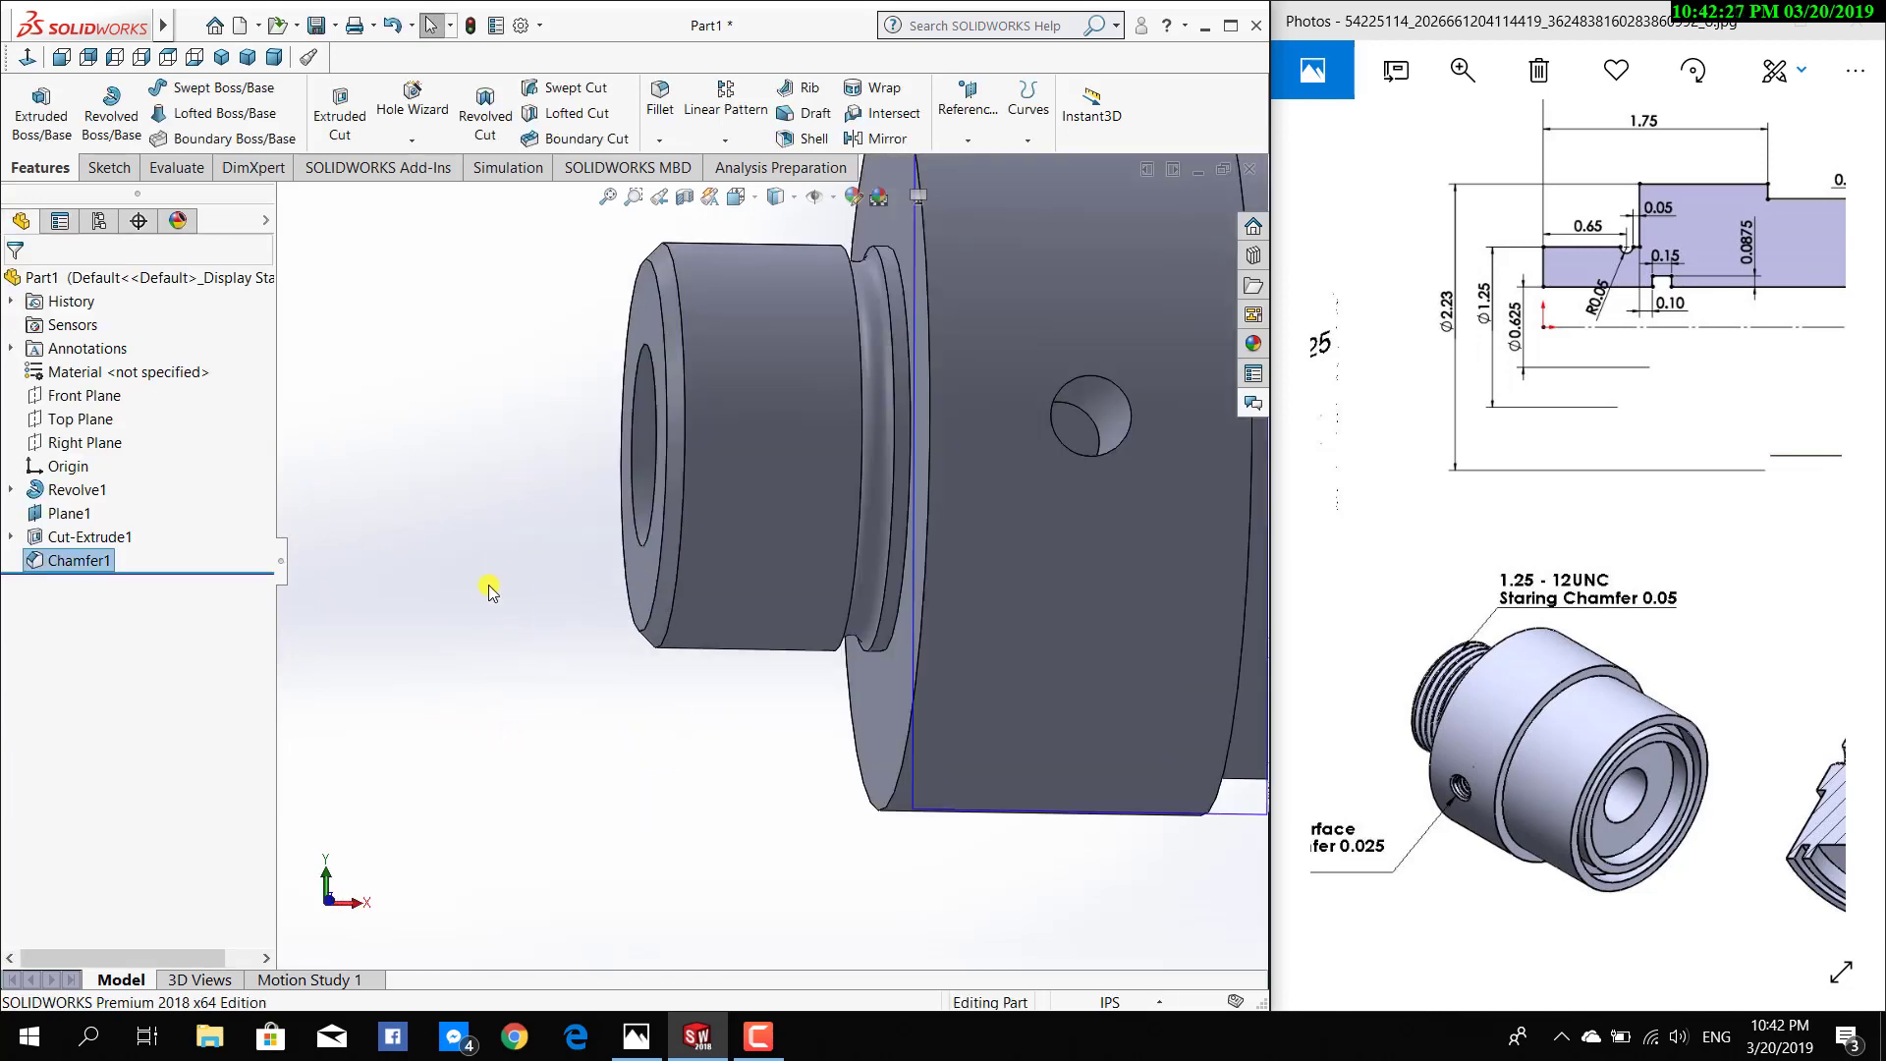
{"action": "left_click", "coordinate": [392, 143]}
{"action": "left_click", "coordinate": [395, 218]}
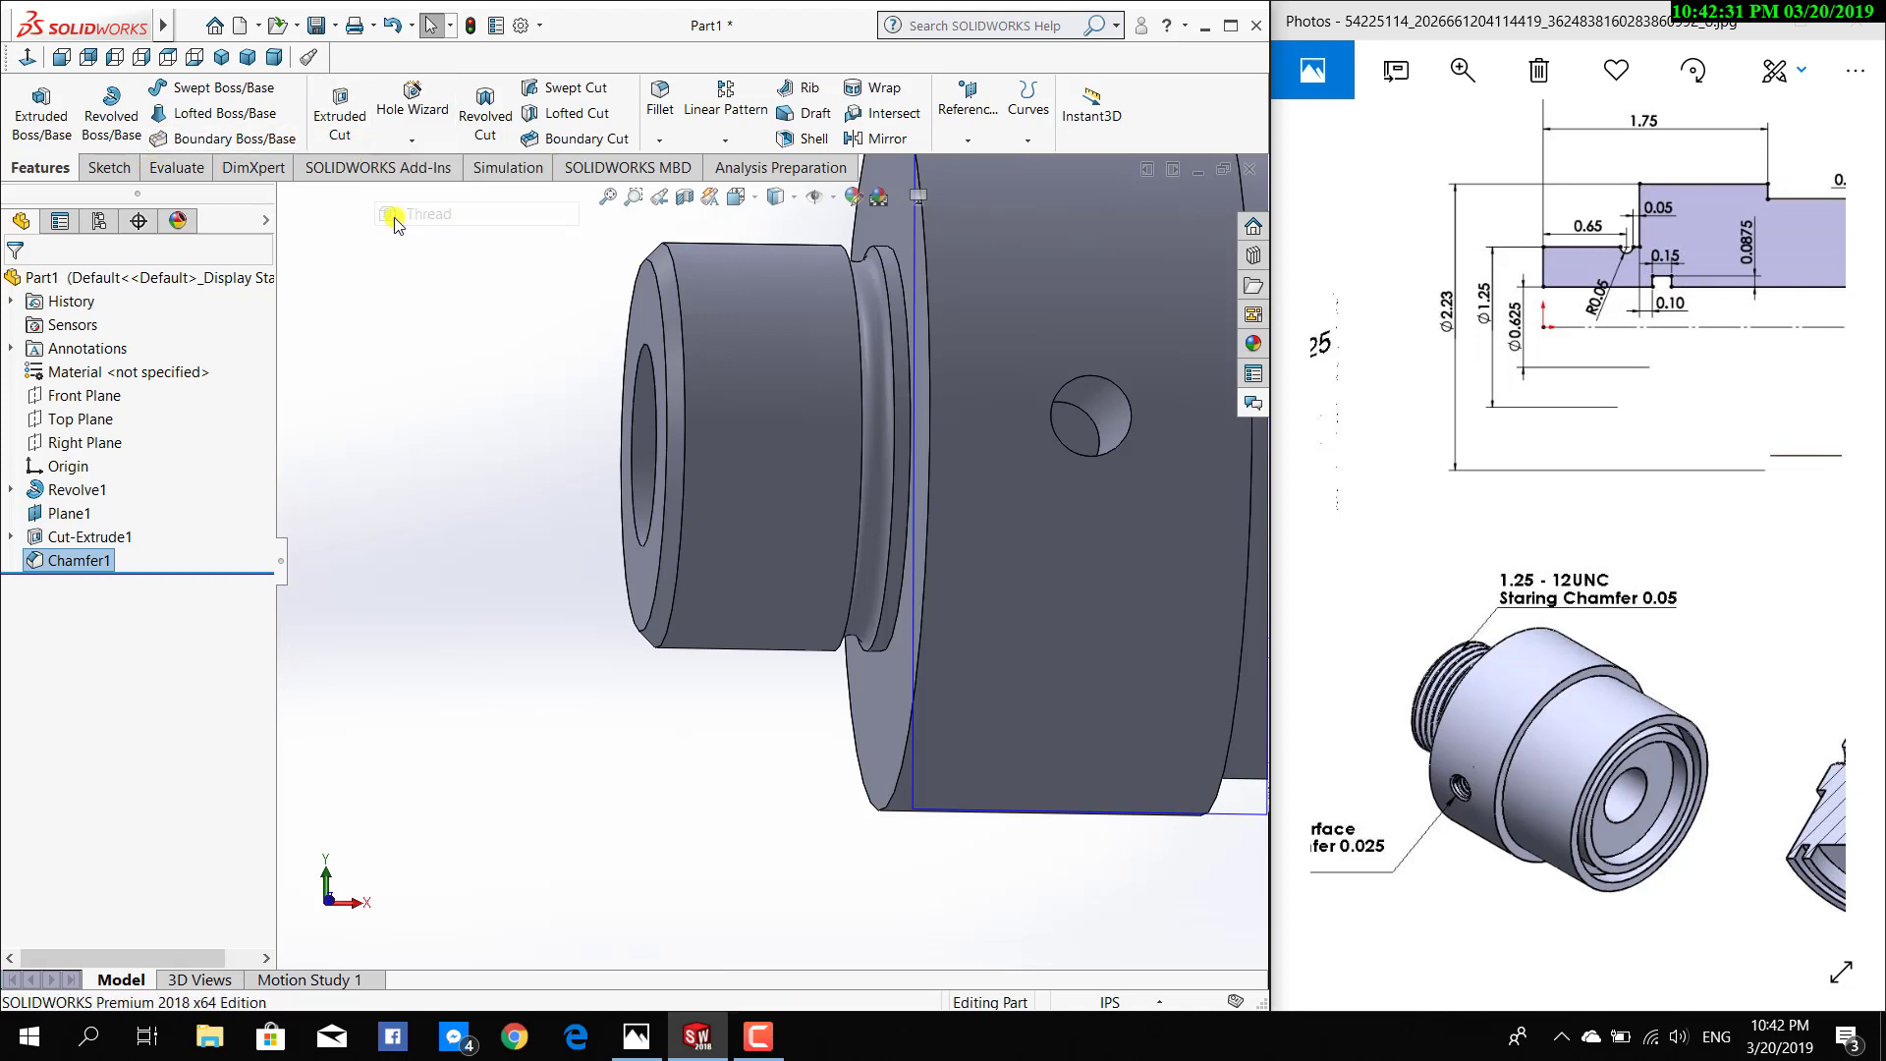
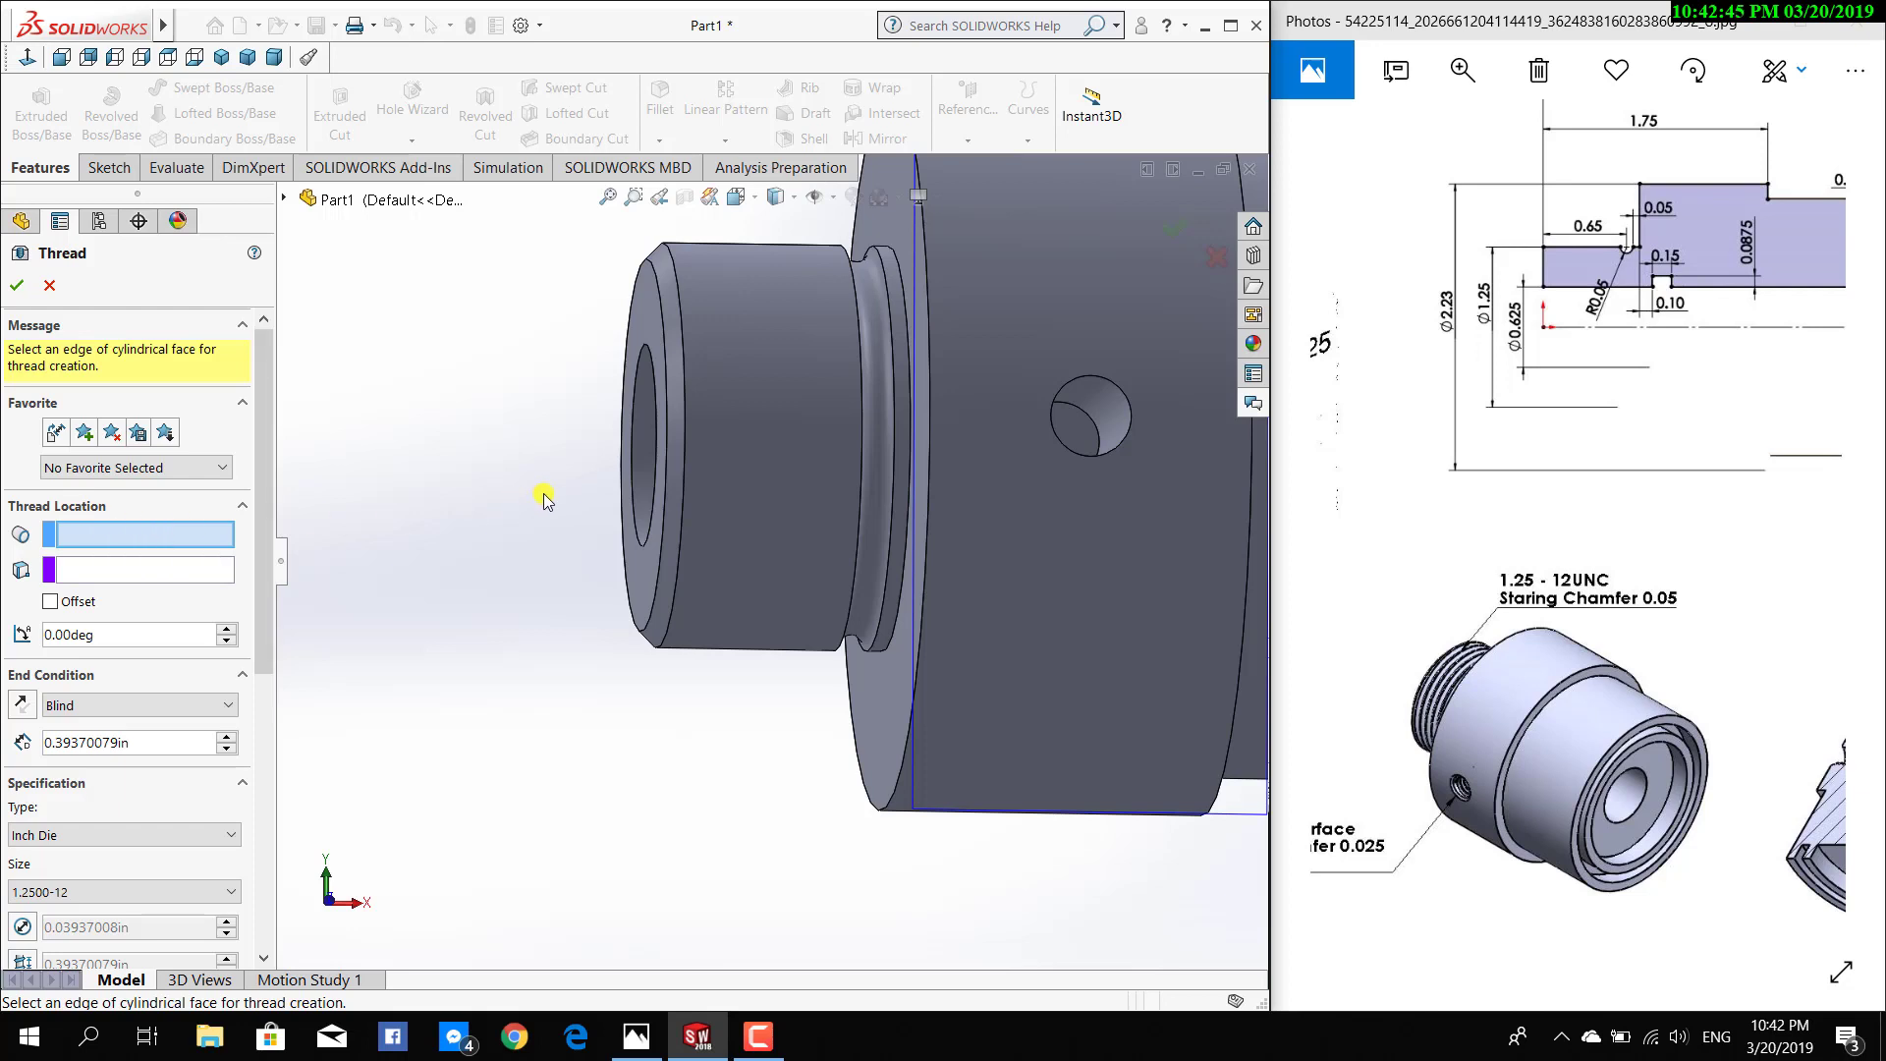
Locate the 1.25-12 thread on the boss's front edge with a reversed 0.20in offset
{"action": "left_click", "coordinate": [684, 469]}
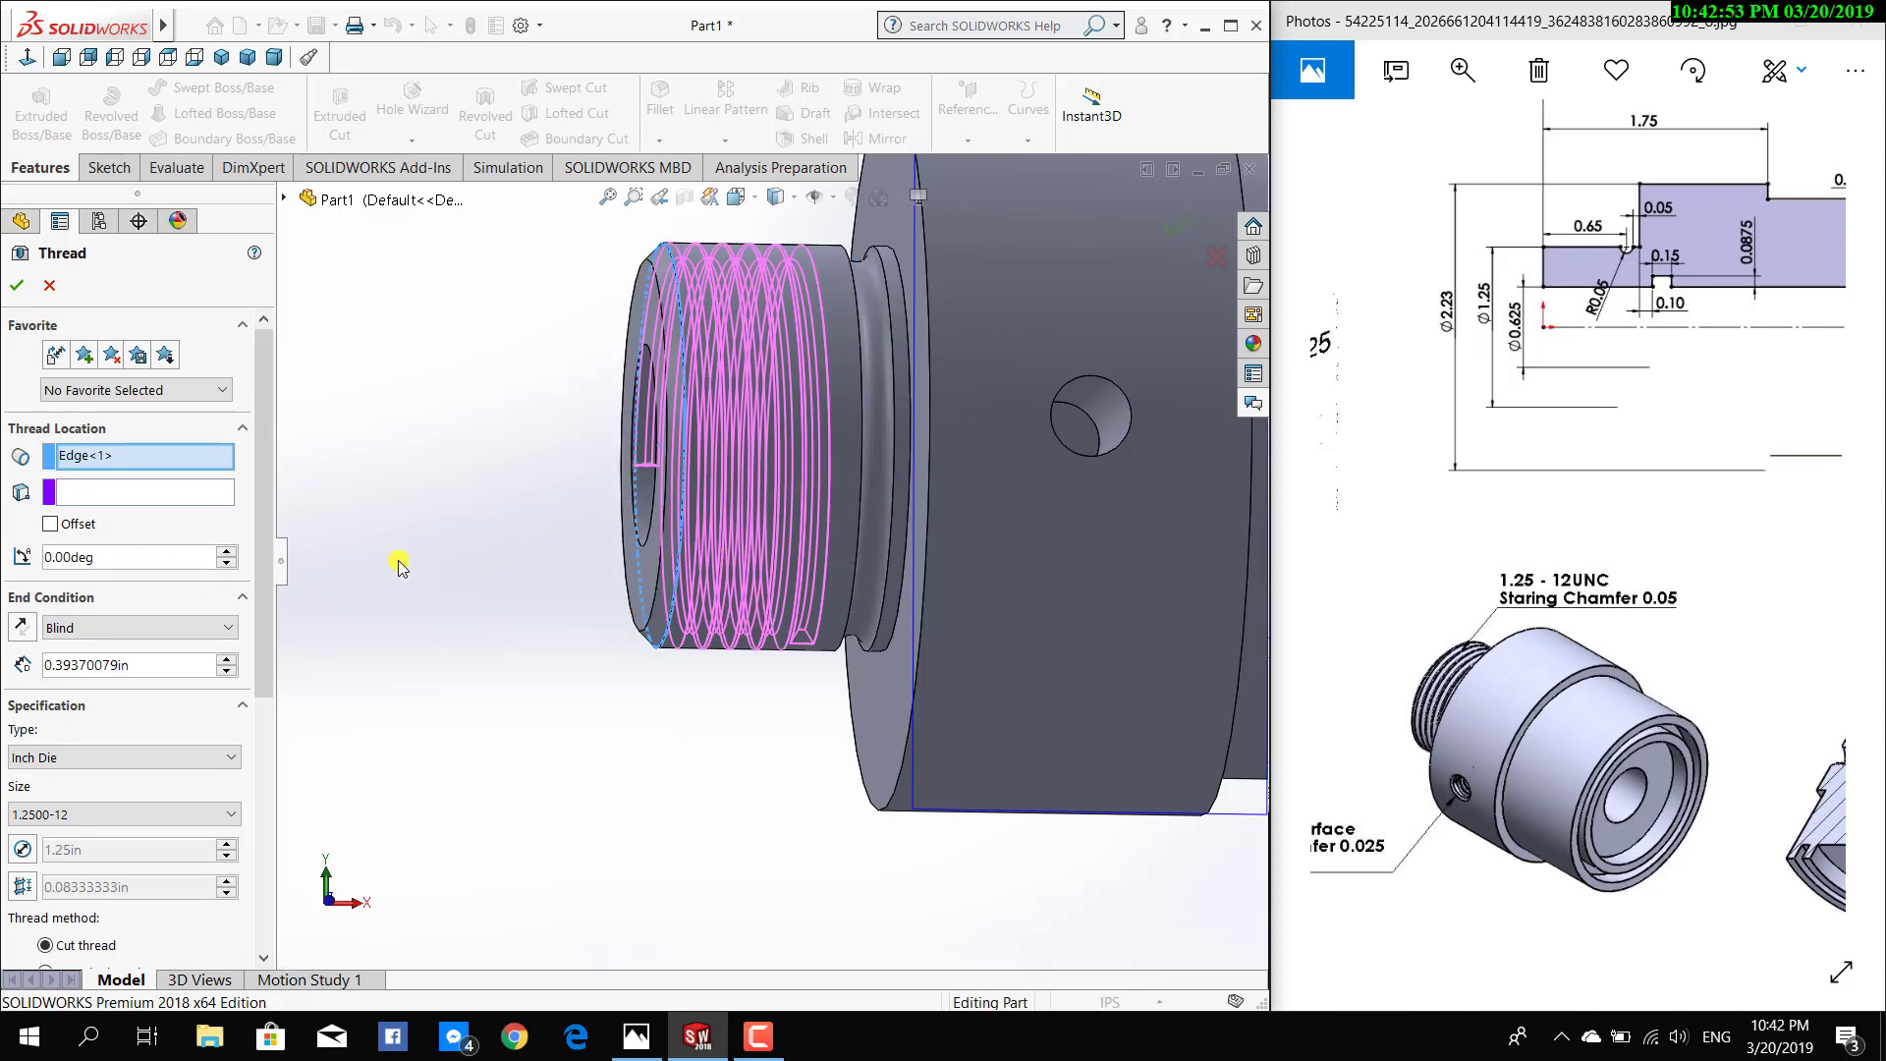
{"action": "mouse_move", "coordinate": [530, 671]}
{"action": "middle_mouse_down"}
{"action": "mouse_move", "coordinate": [509, 661]}
{"action": "mouse_move", "coordinate": [568, 613]}
{"action": "middle_mouse_up"}
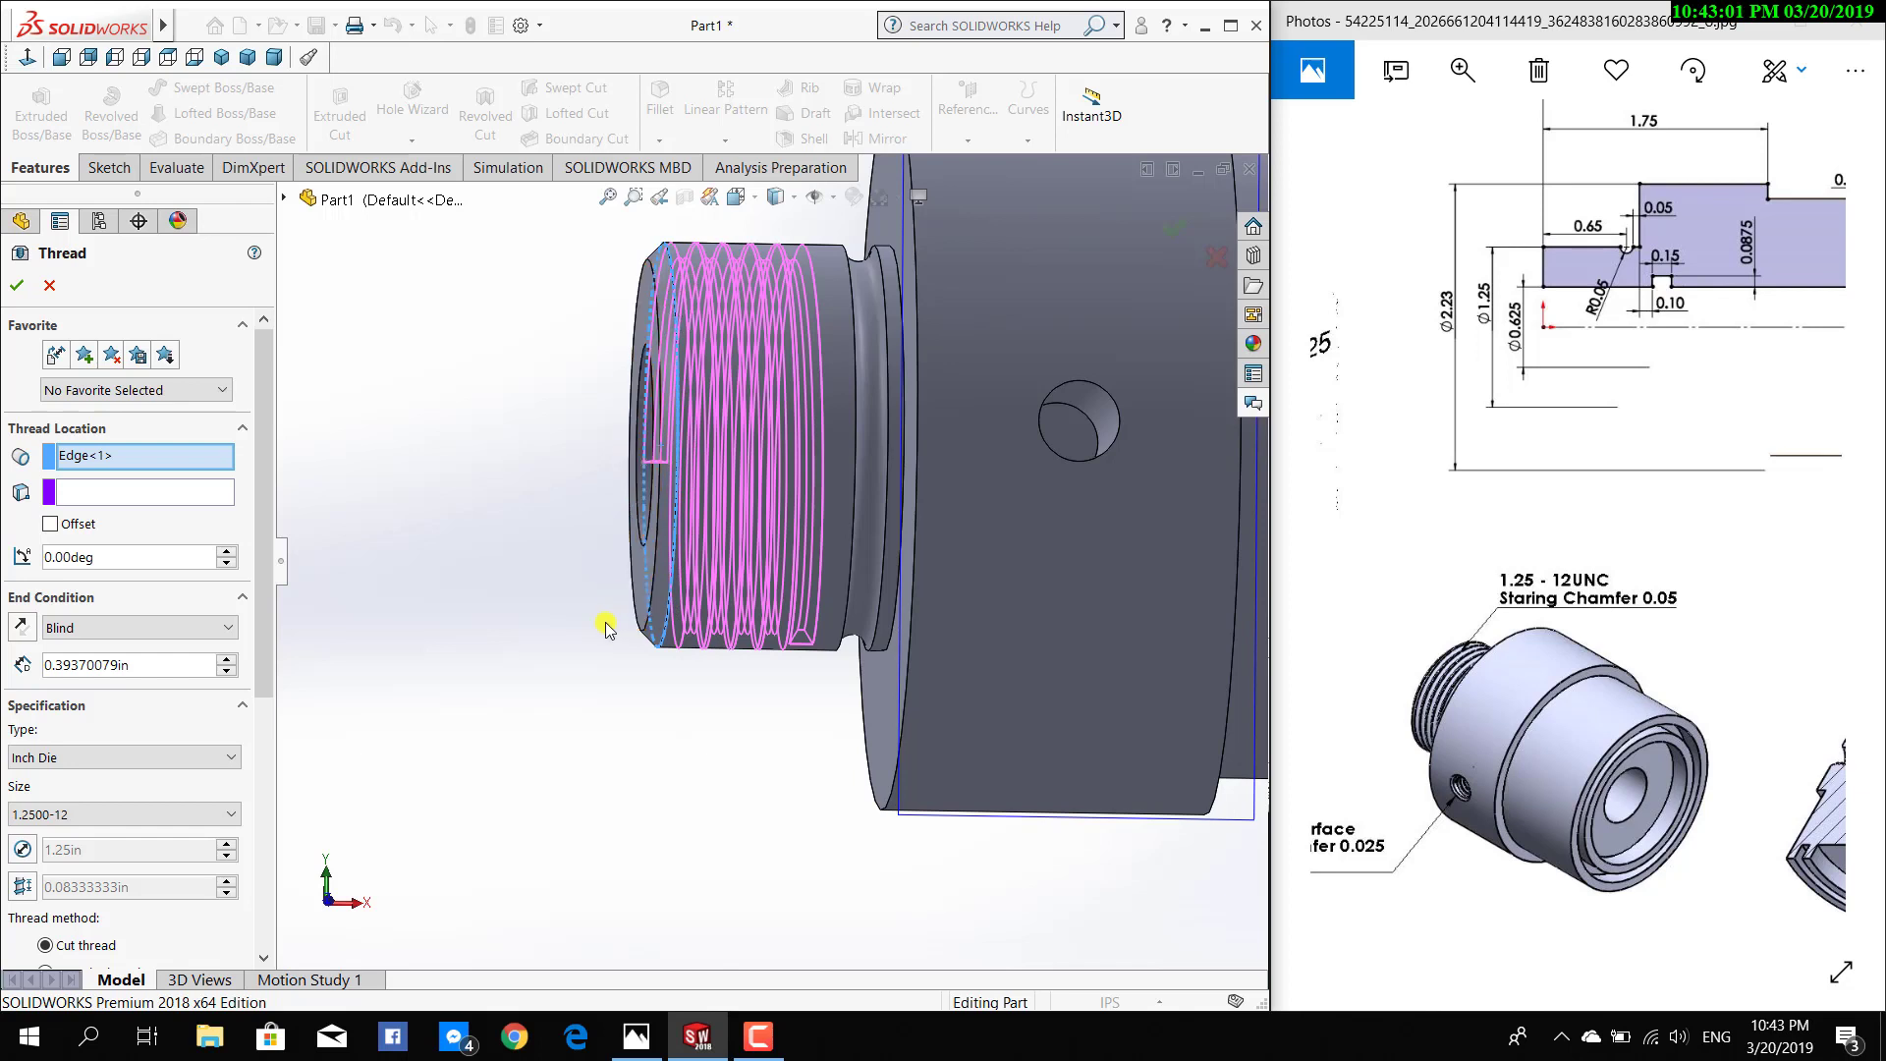
{"action": "left_click", "coordinate": [50, 523]}
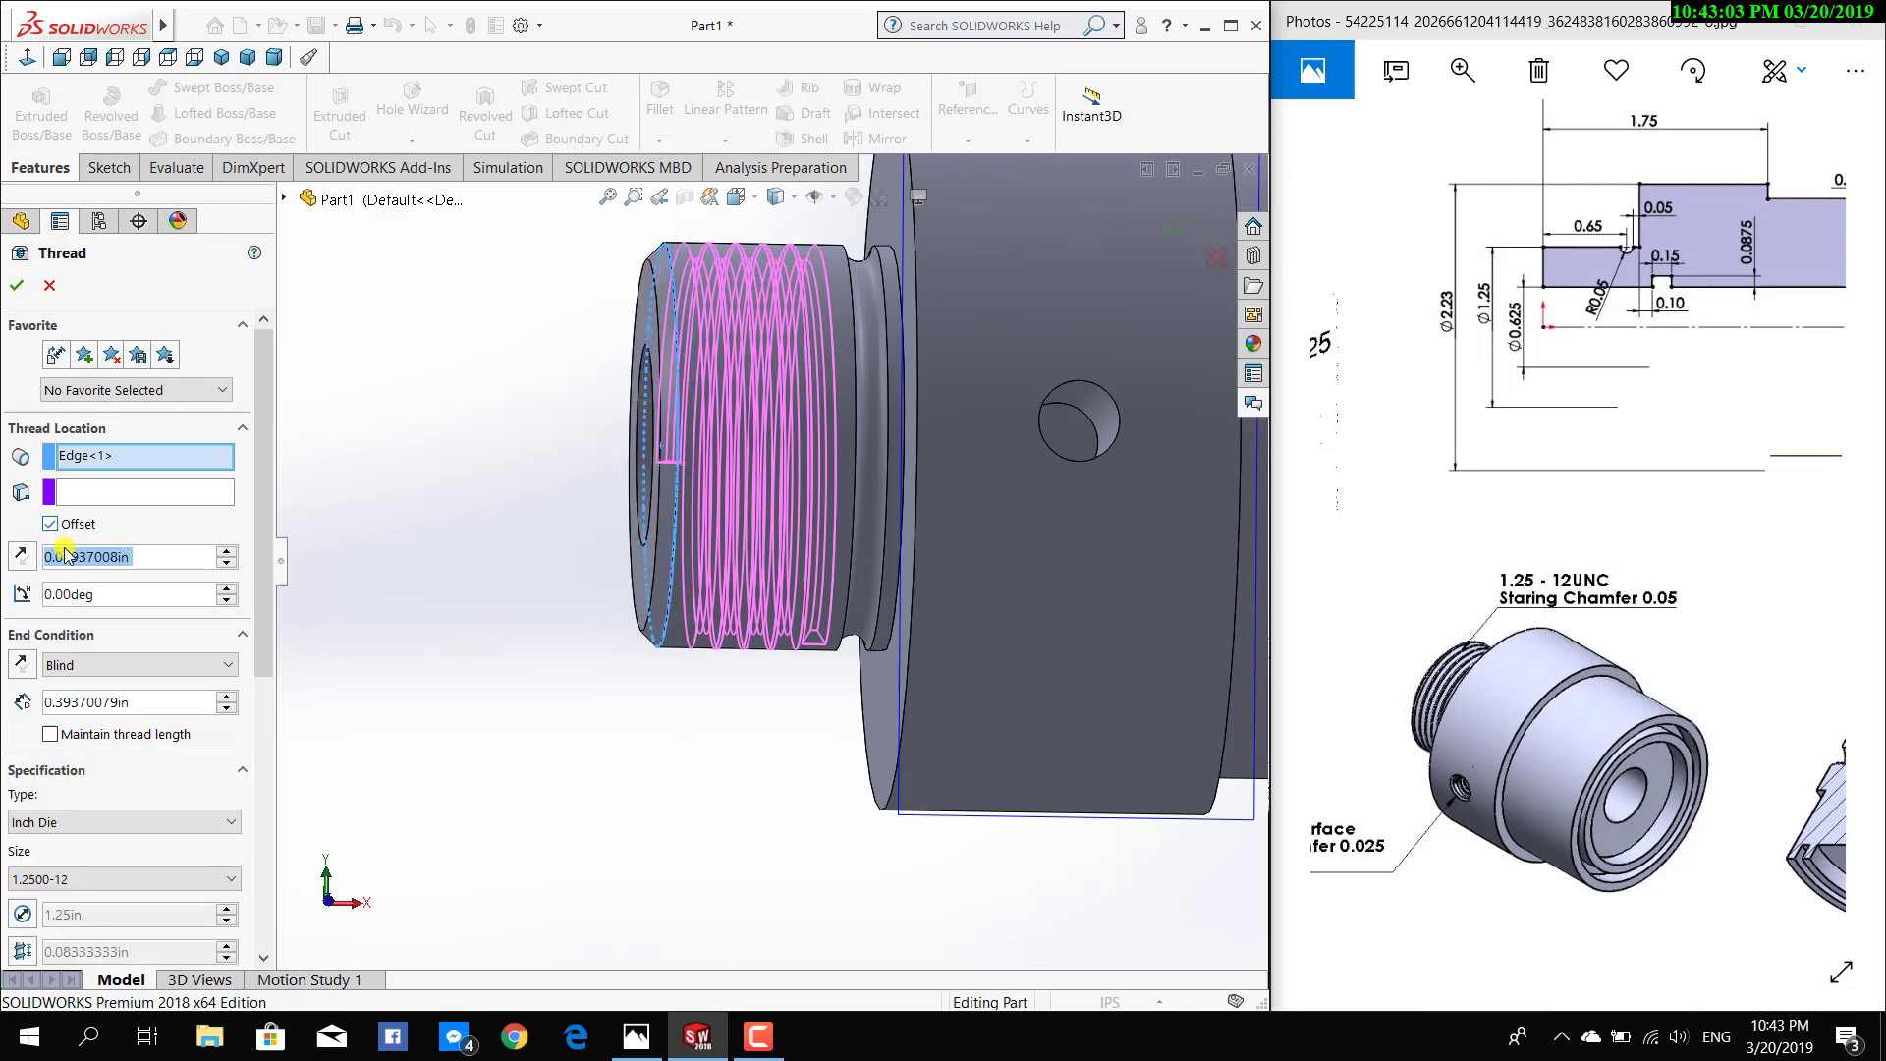
{"action": "double_click", "coordinate": [171, 560]}
{"action": "type", "text": "0.2"}
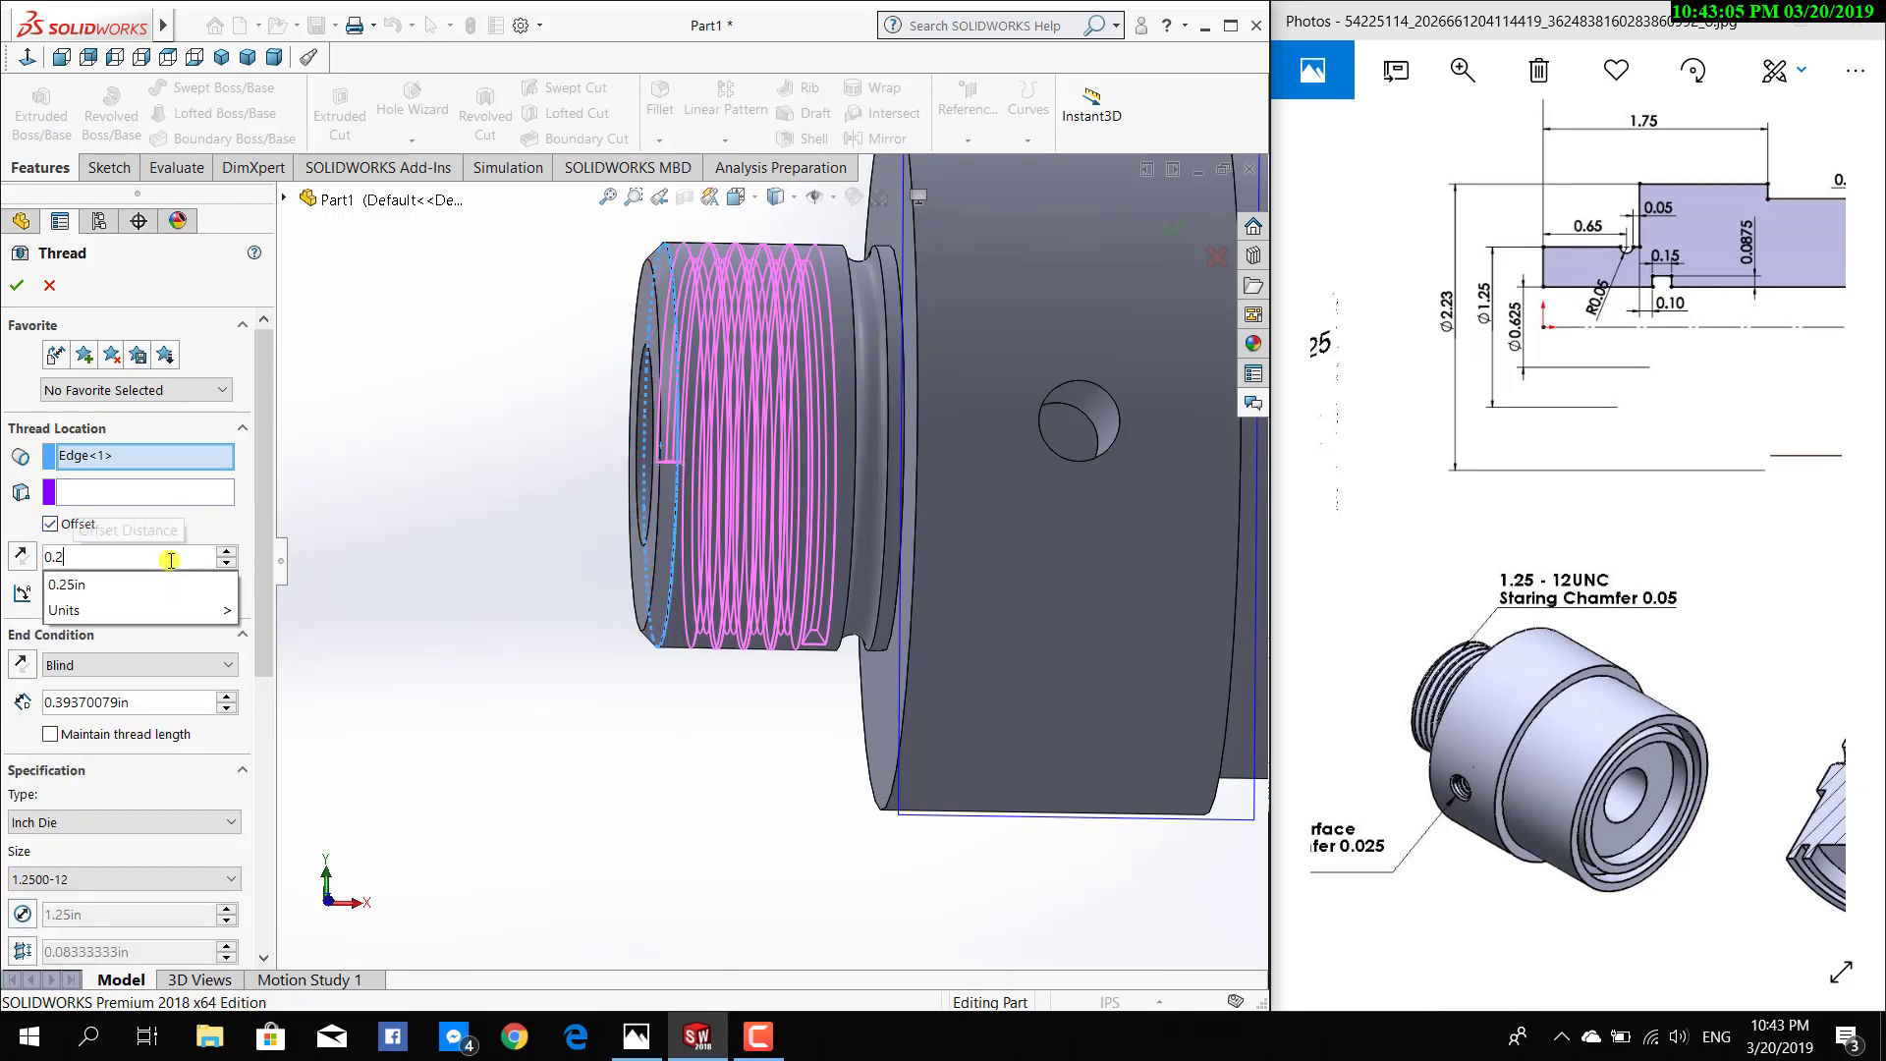
{"action": "key", "text": "Return"}
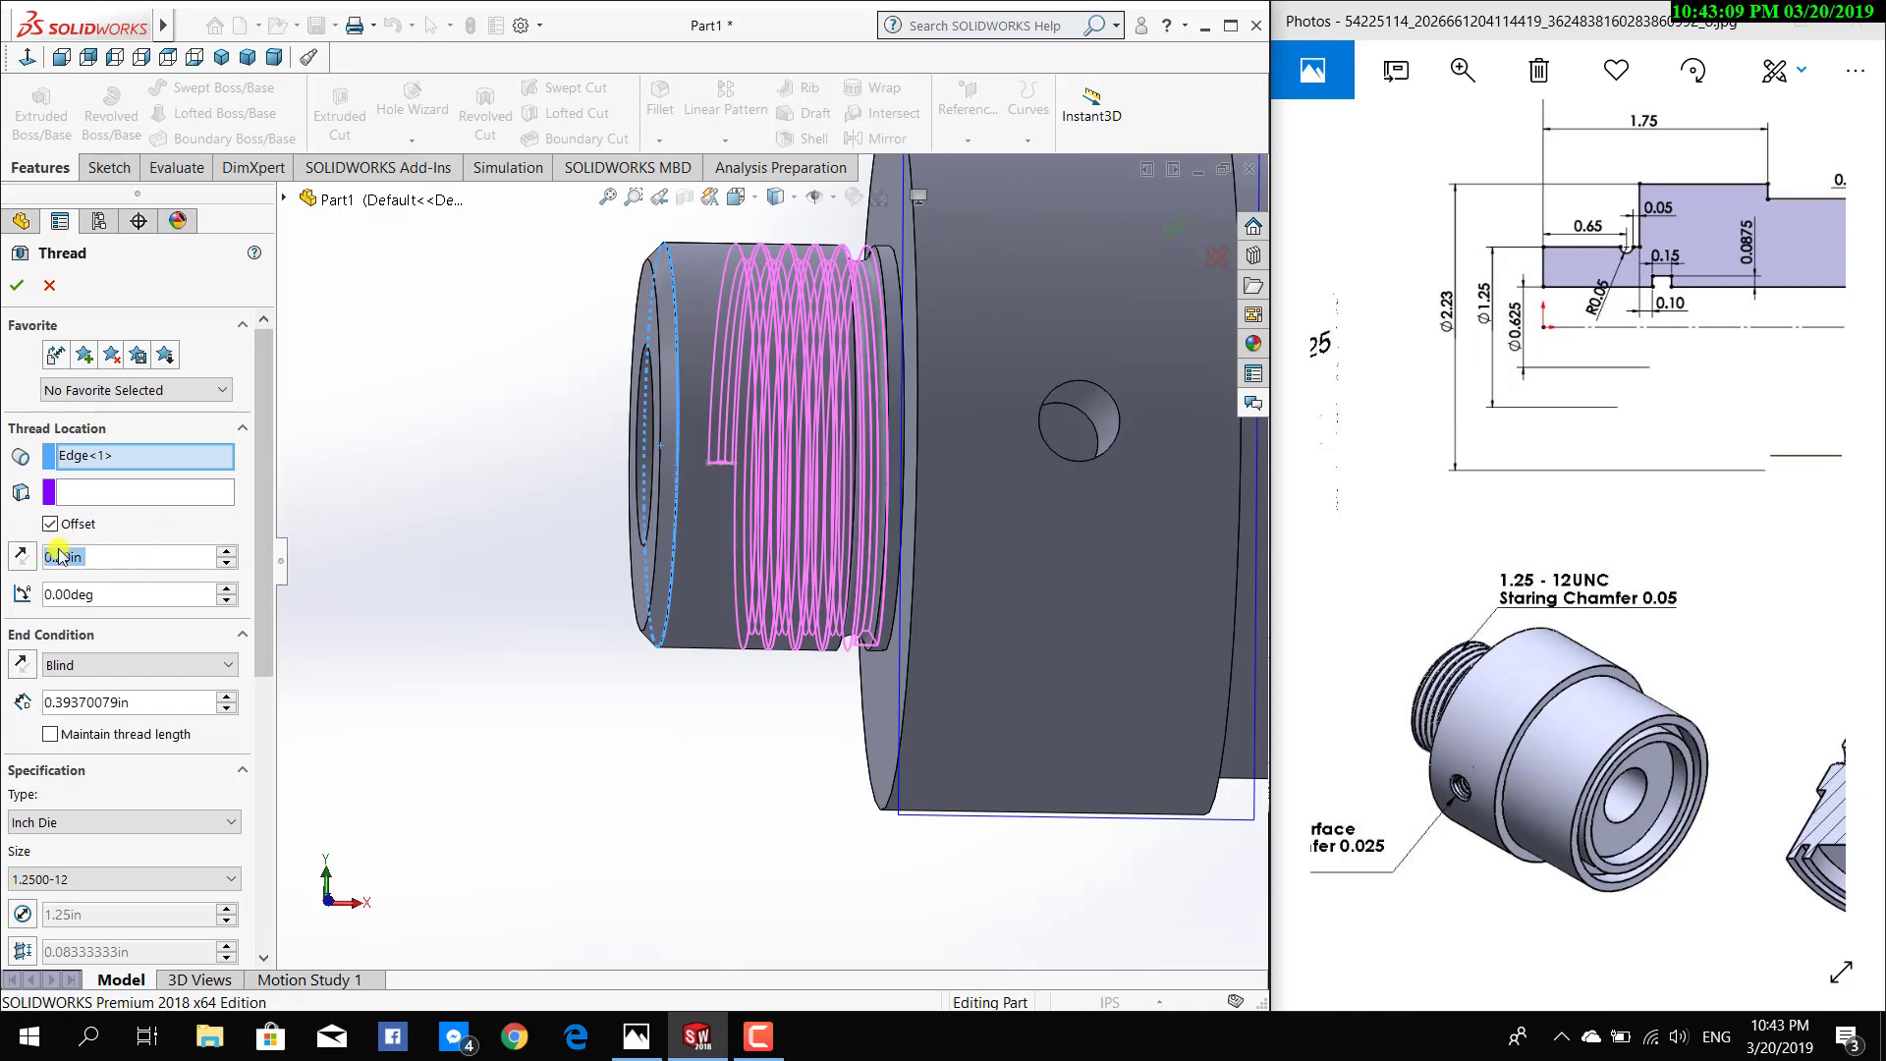
{"action": "left_click", "coordinate": [20, 556]}
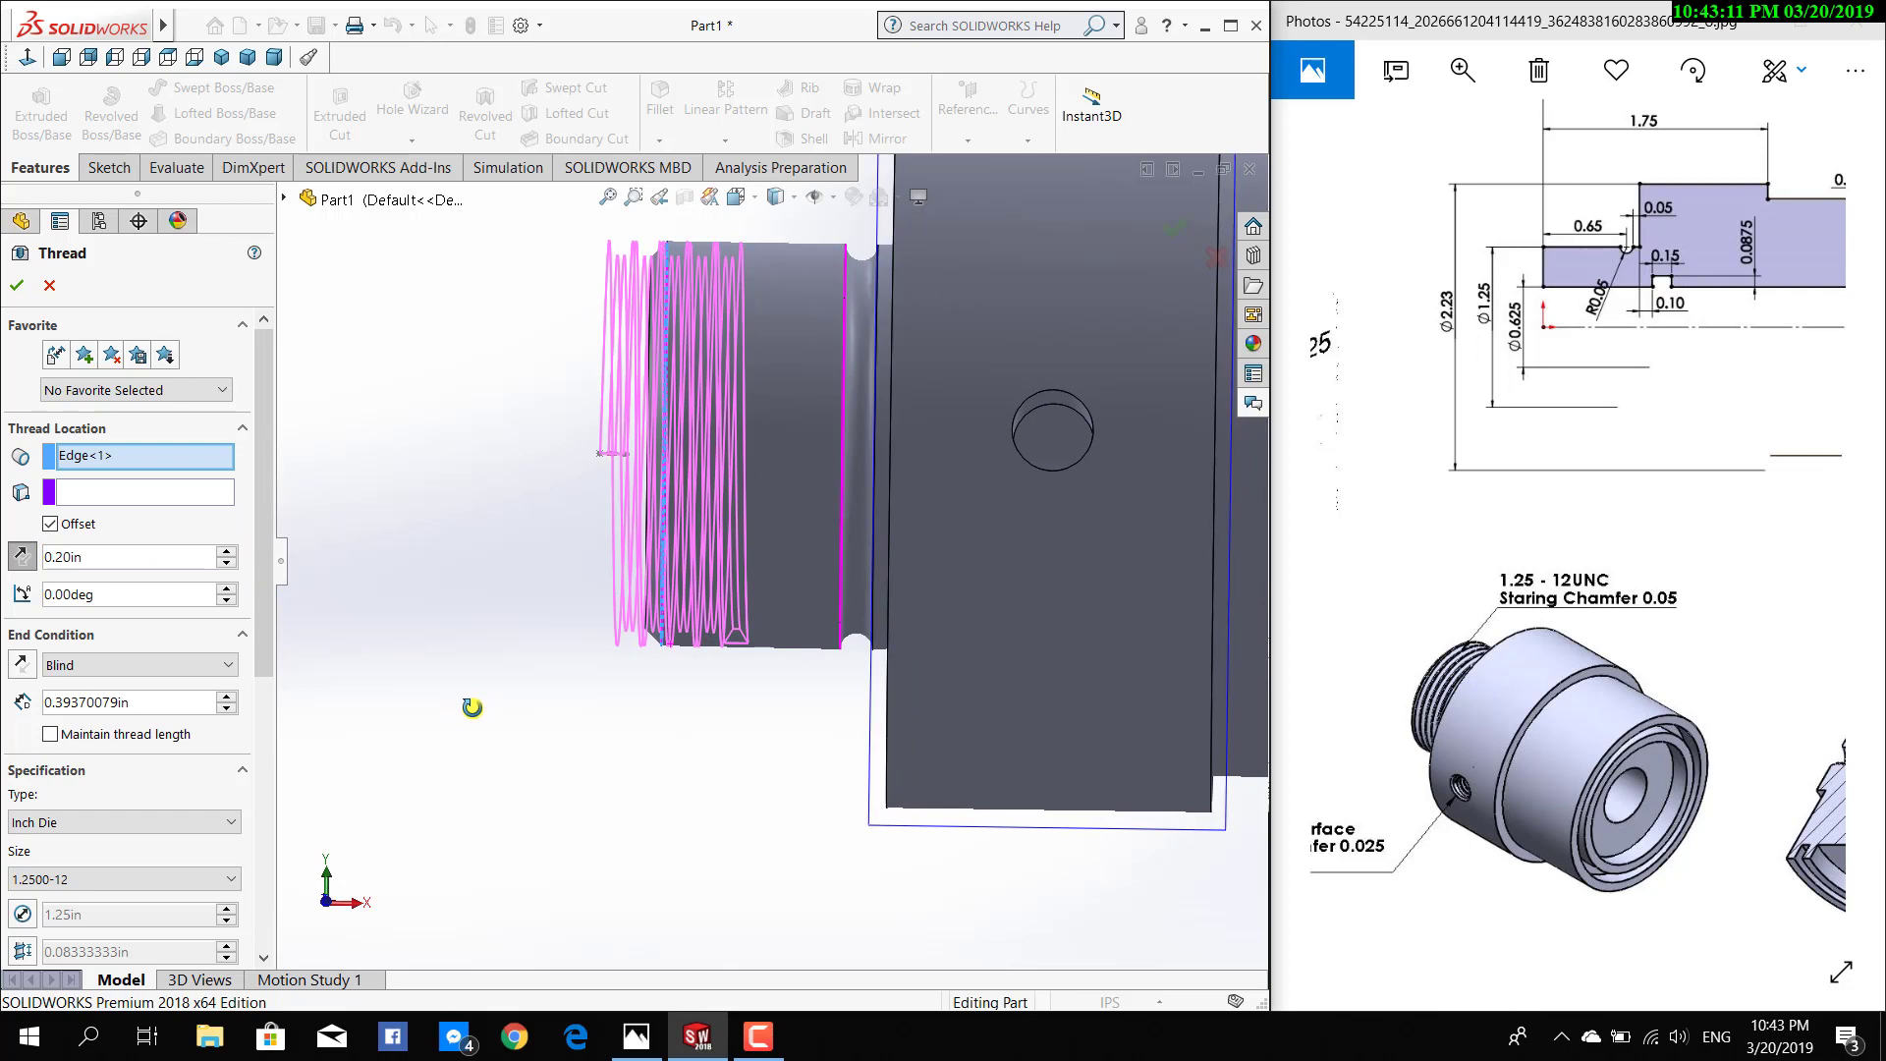
{"action": "left_click", "coordinate": [118, 668]}
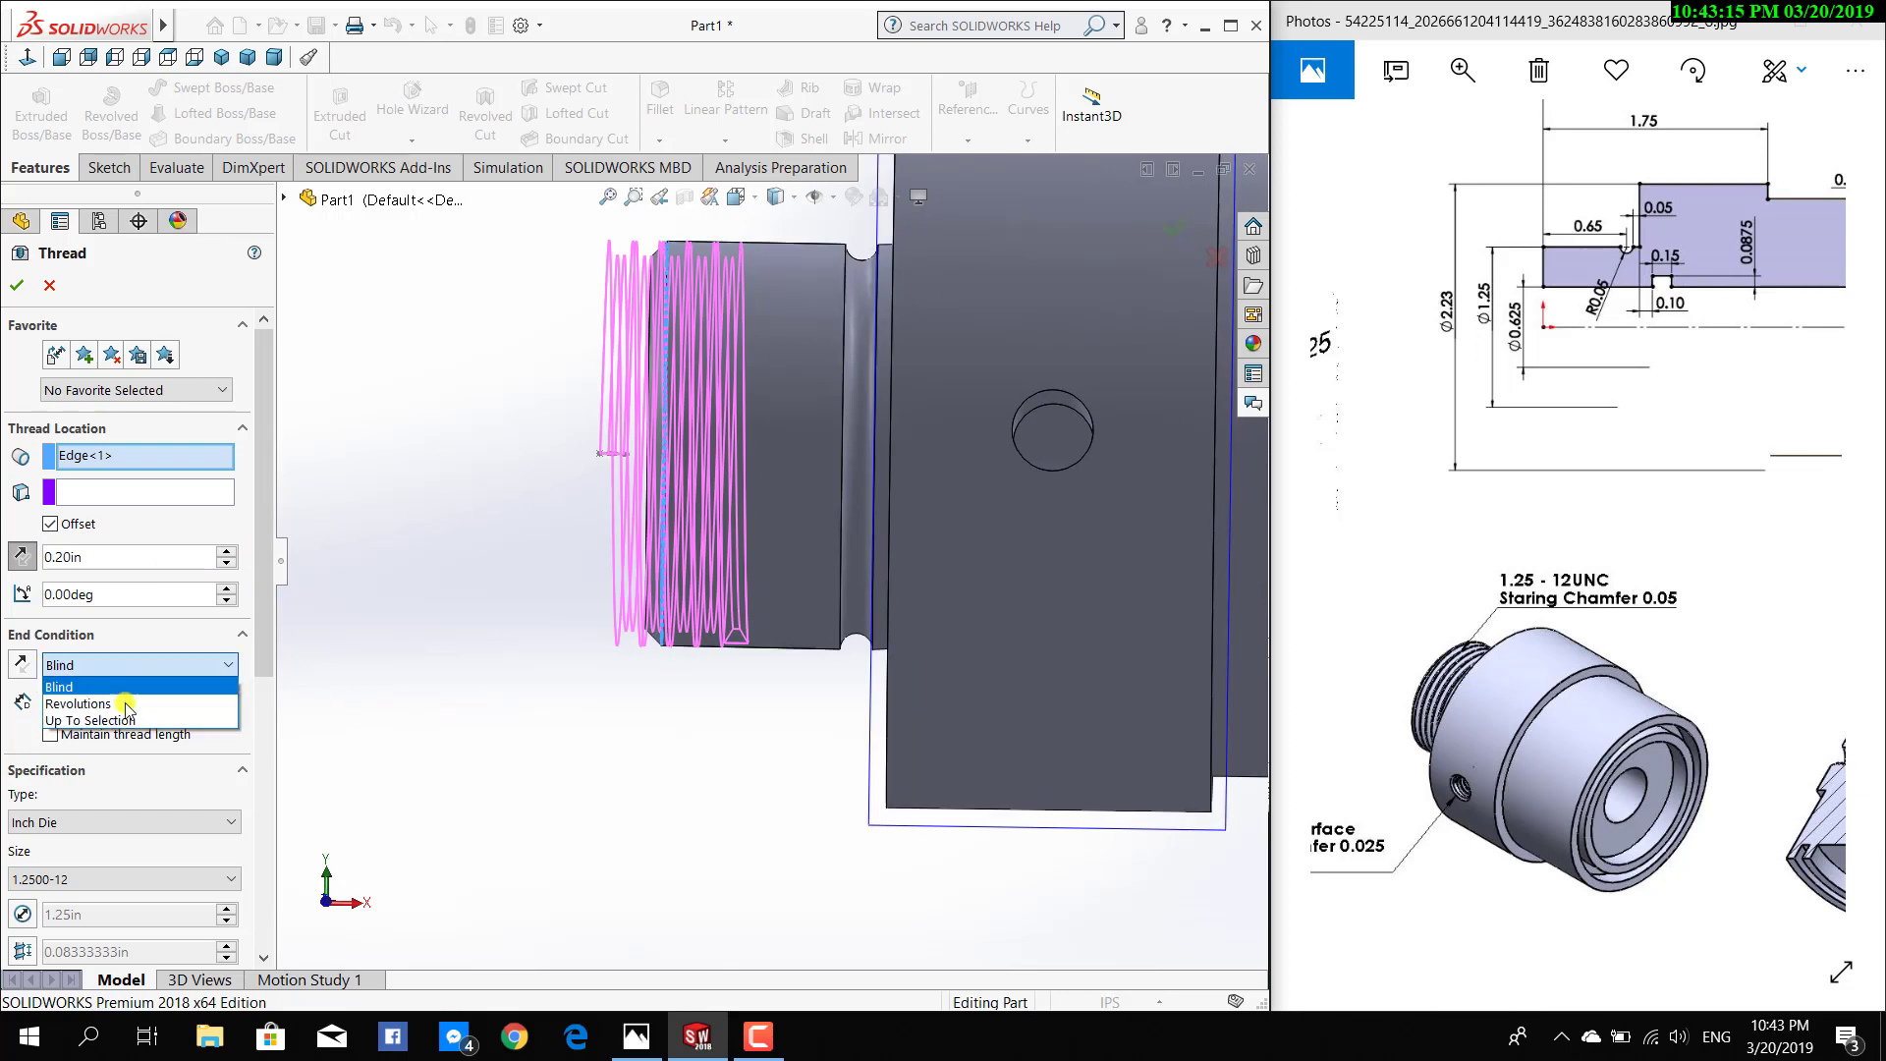
Try ending the thread at the groove edge, then switch to Blind at 0.60in
{"action": "left_click", "coordinate": [125, 717]}
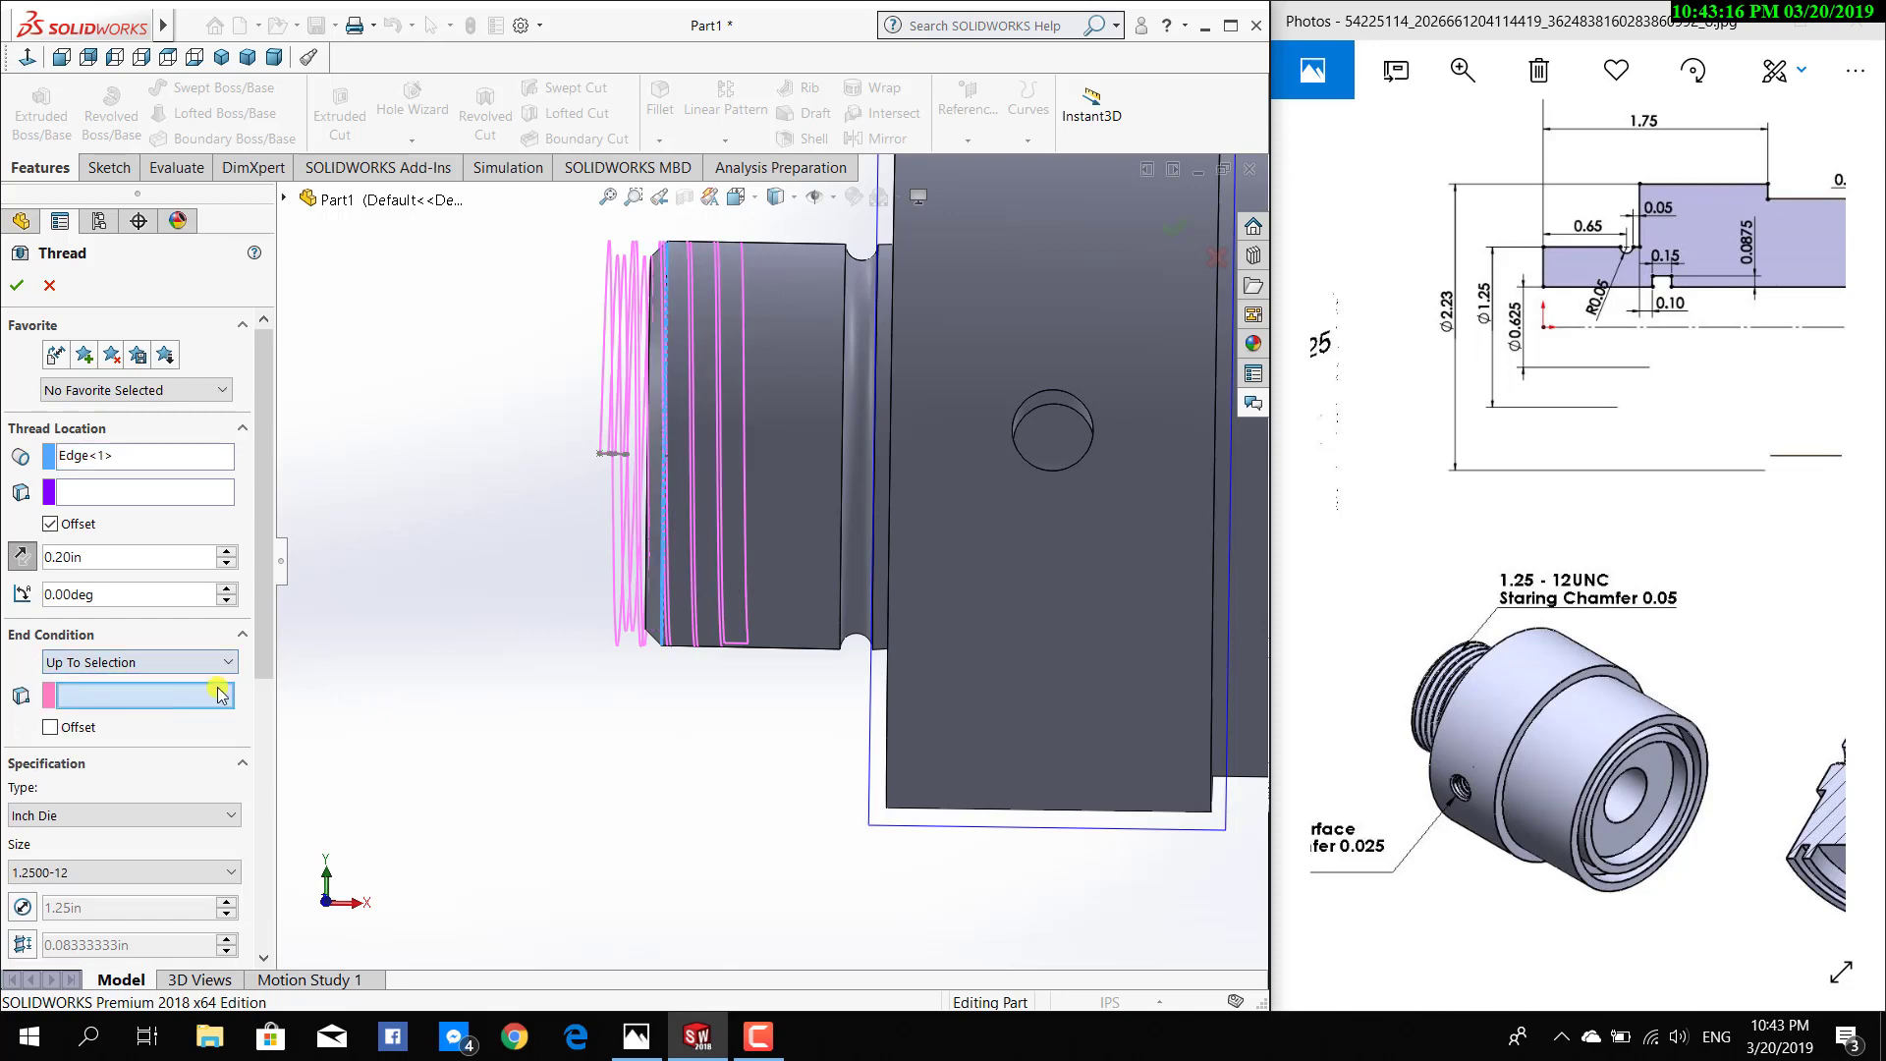
{"action": "left_click", "coordinate": [841, 531]}
{"action": "mouse_move", "coordinate": [629, 893]}
{"action": "middle_mouse_down"}
{"action": "mouse_move", "coordinate": [652, 800]}
{"action": "mouse_move", "coordinate": [638, 679]}
{"action": "mouse_move", "coordinate": [625, 826]}
{"action": "middle_mouse_up"}
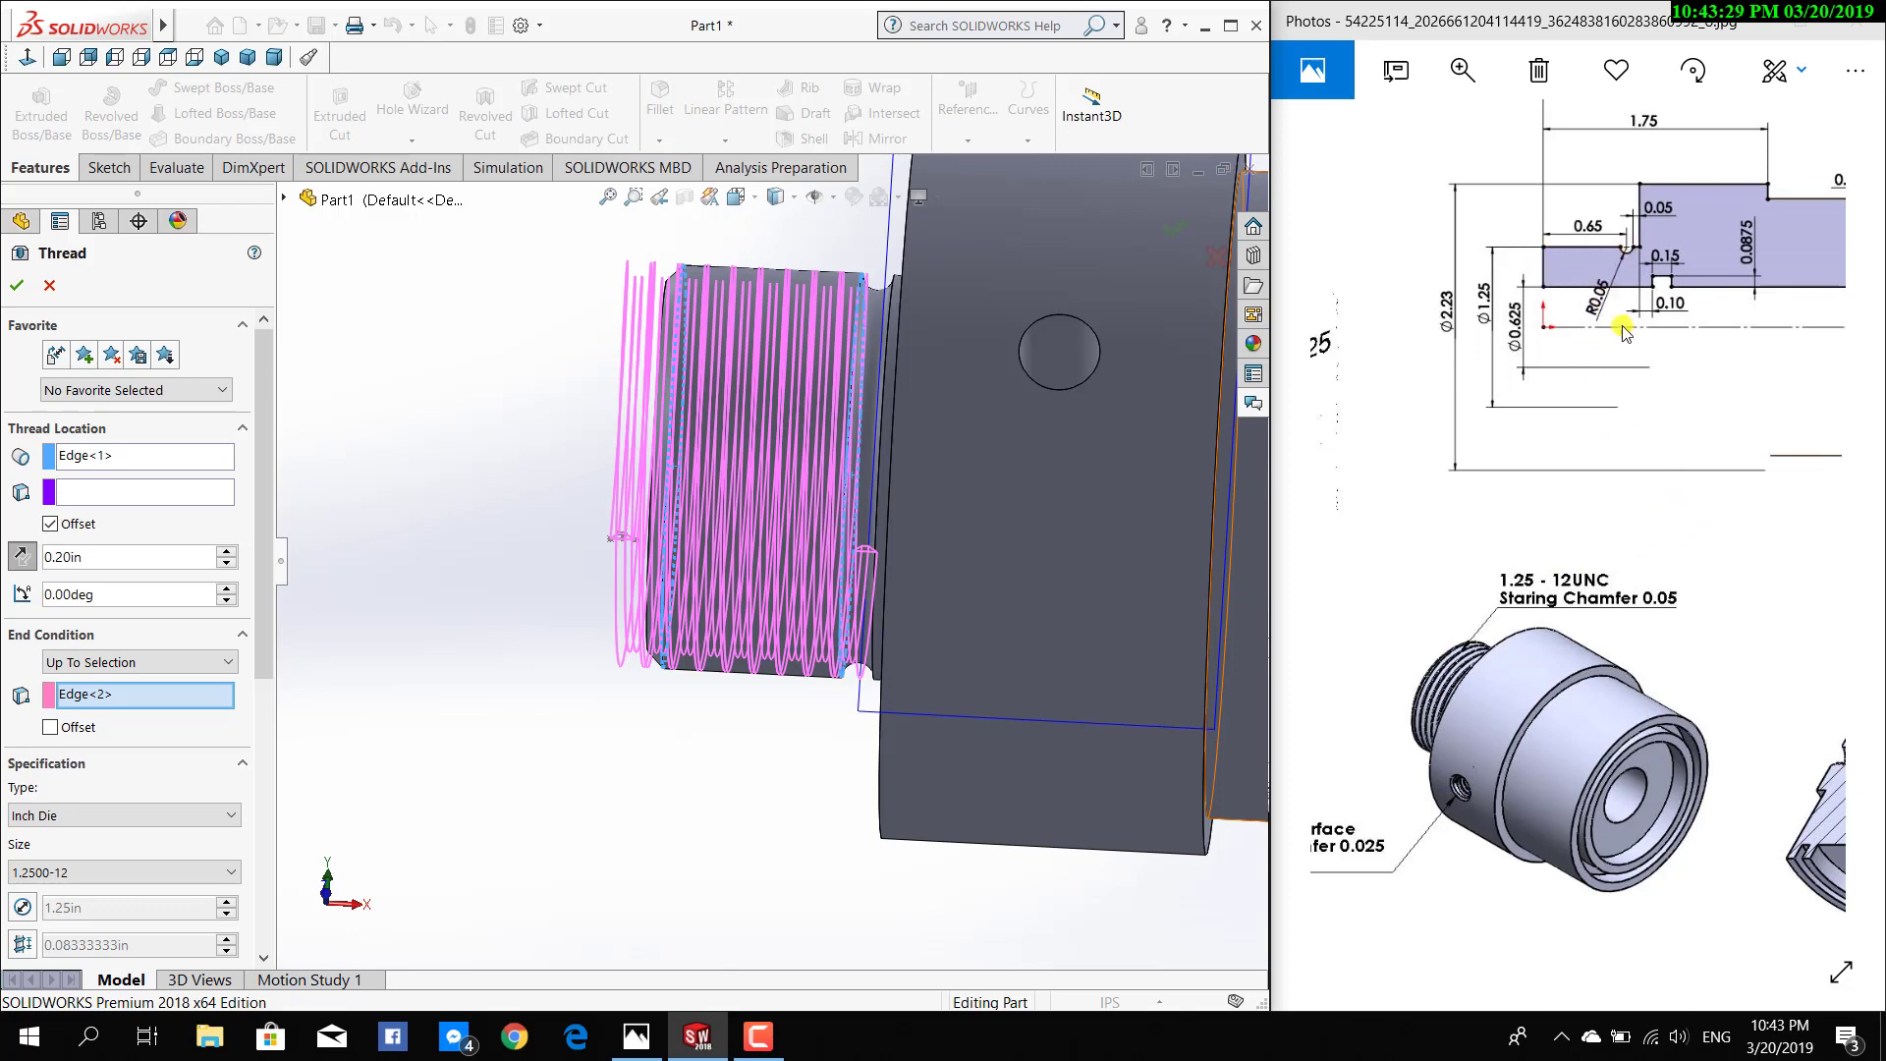
{"action": "left_click", "coordinate": [149, 663]}
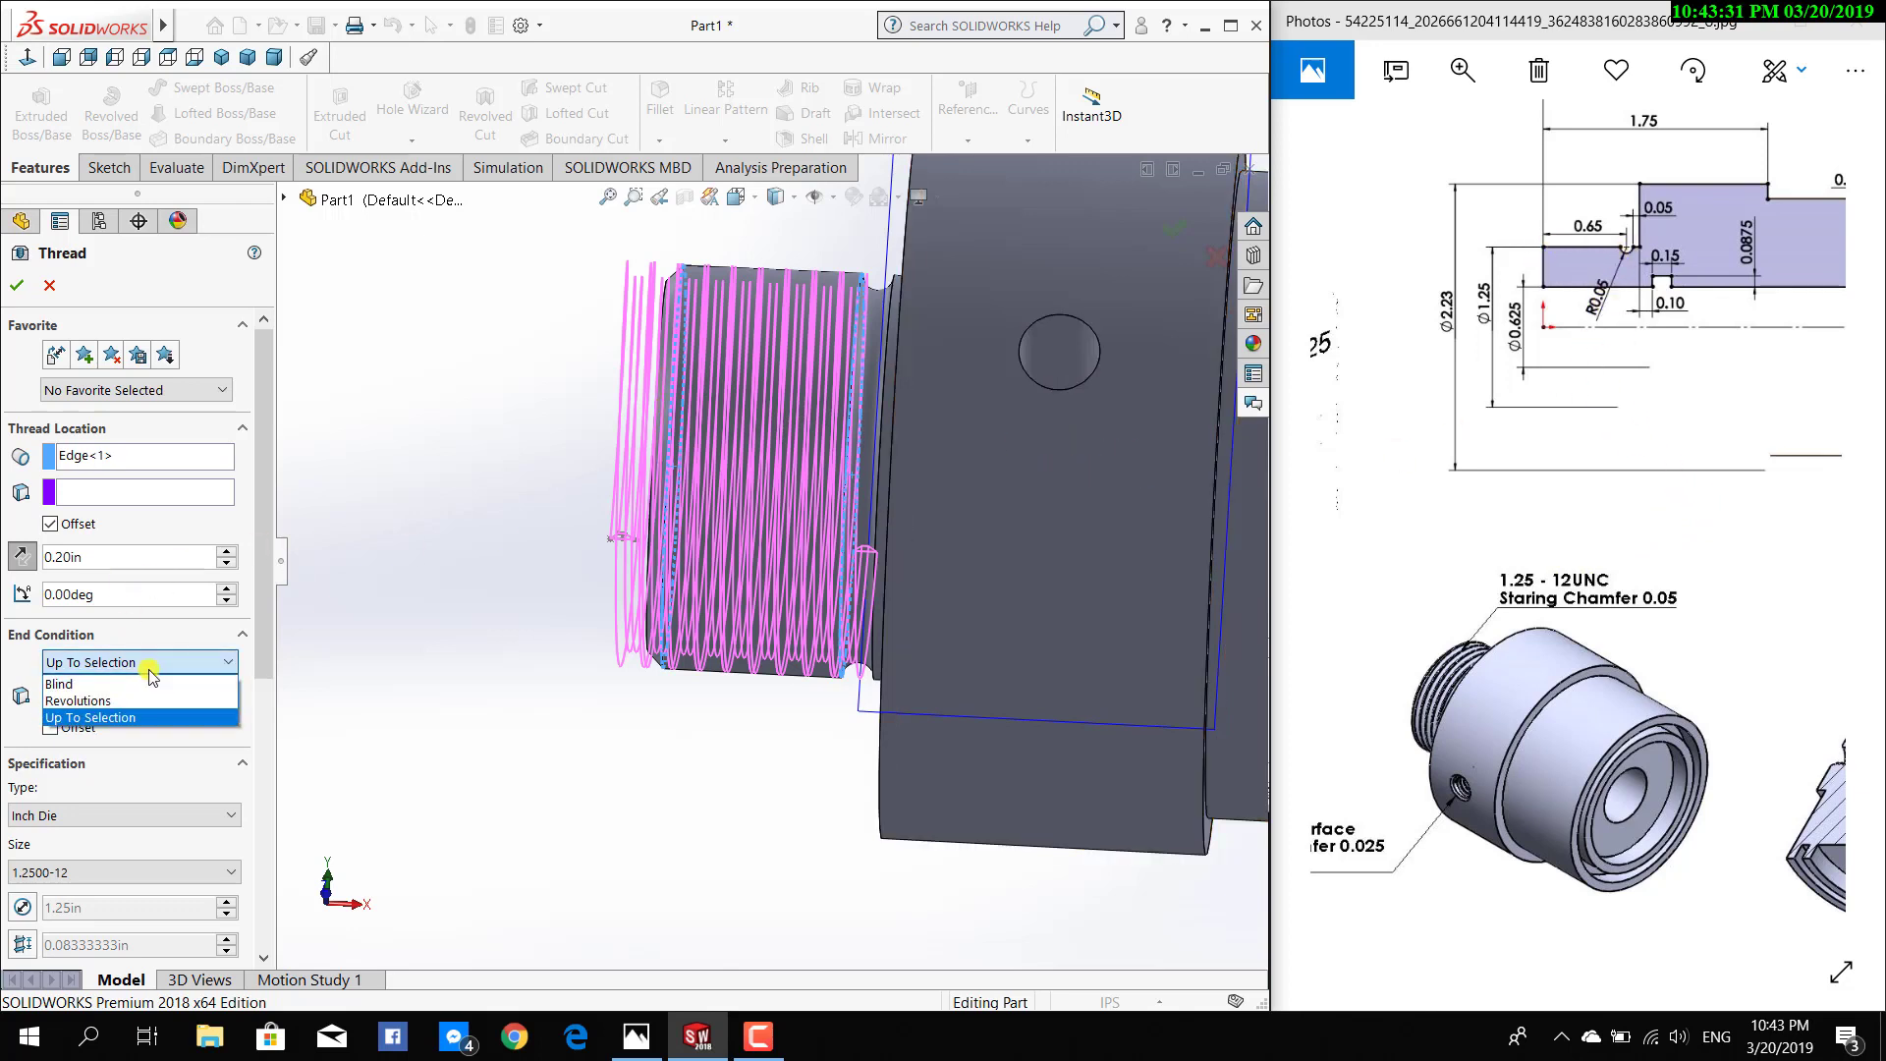
{"action": "type", "text": "0.6"}
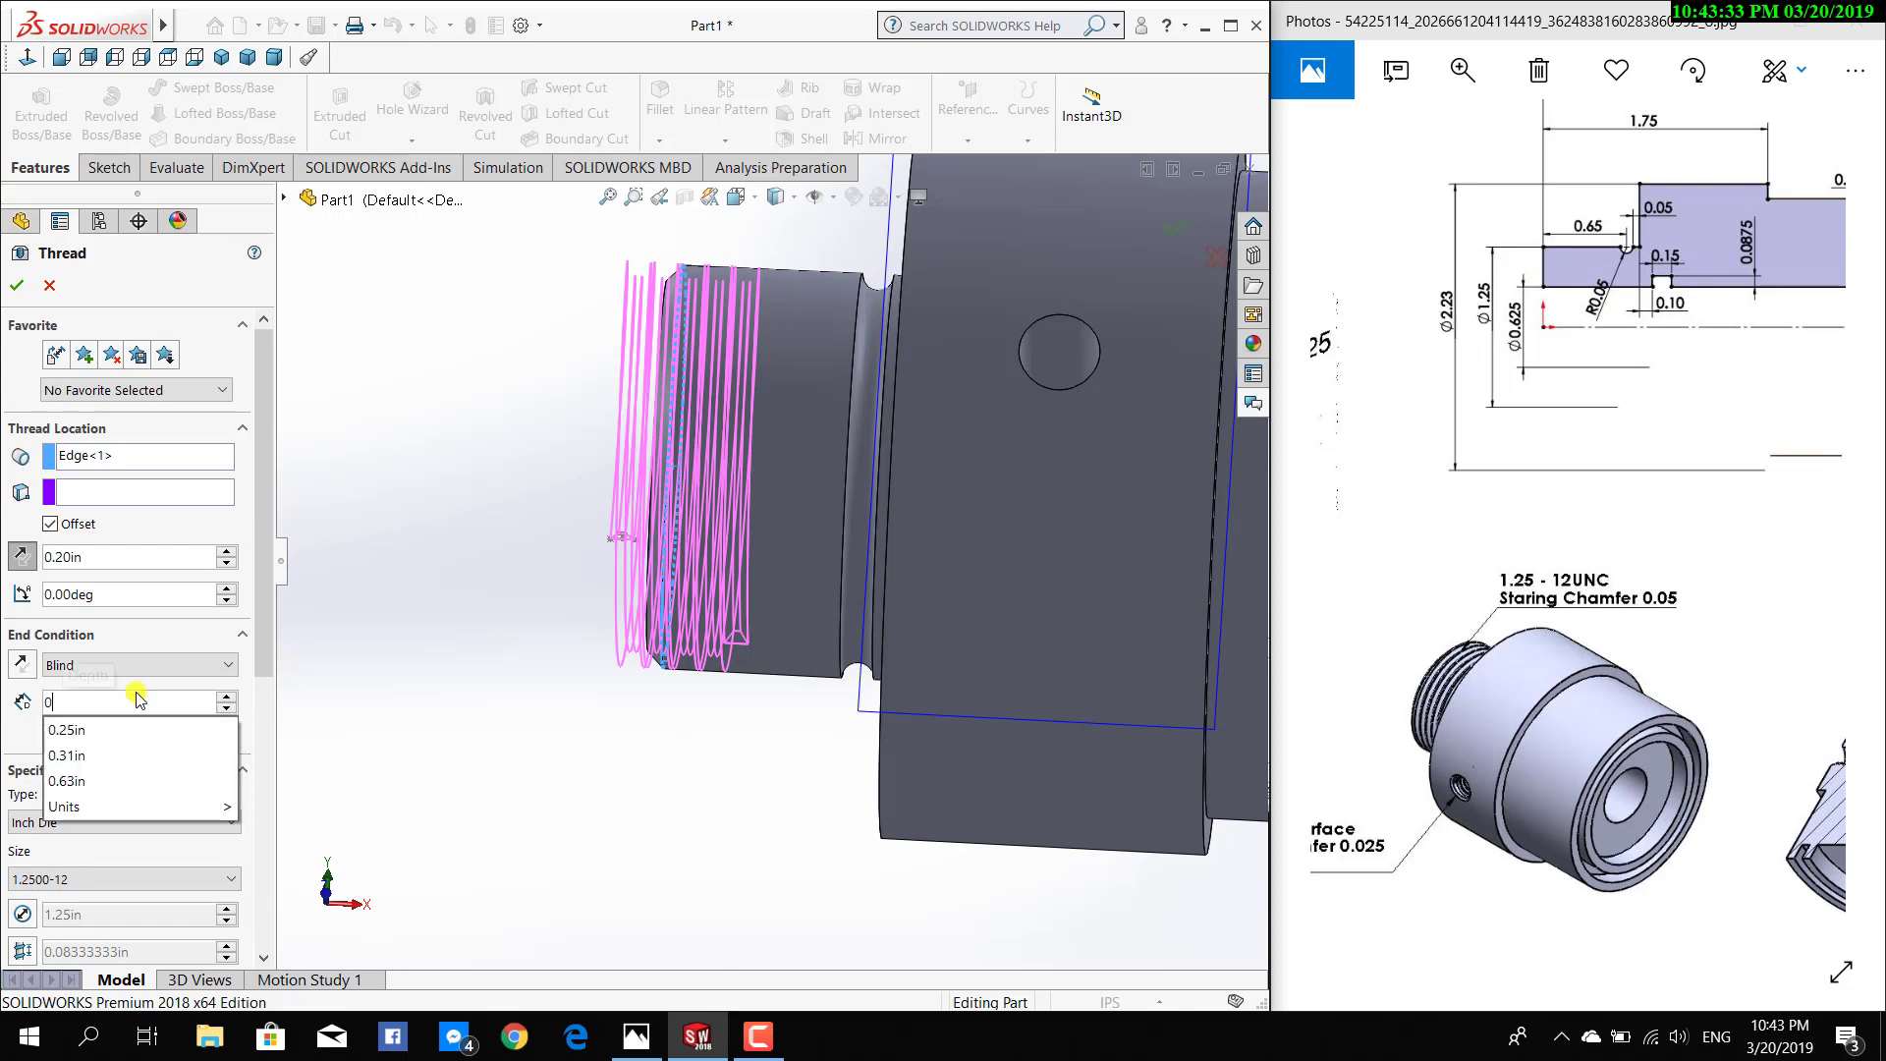
{"action": "key", "text": "Return"}
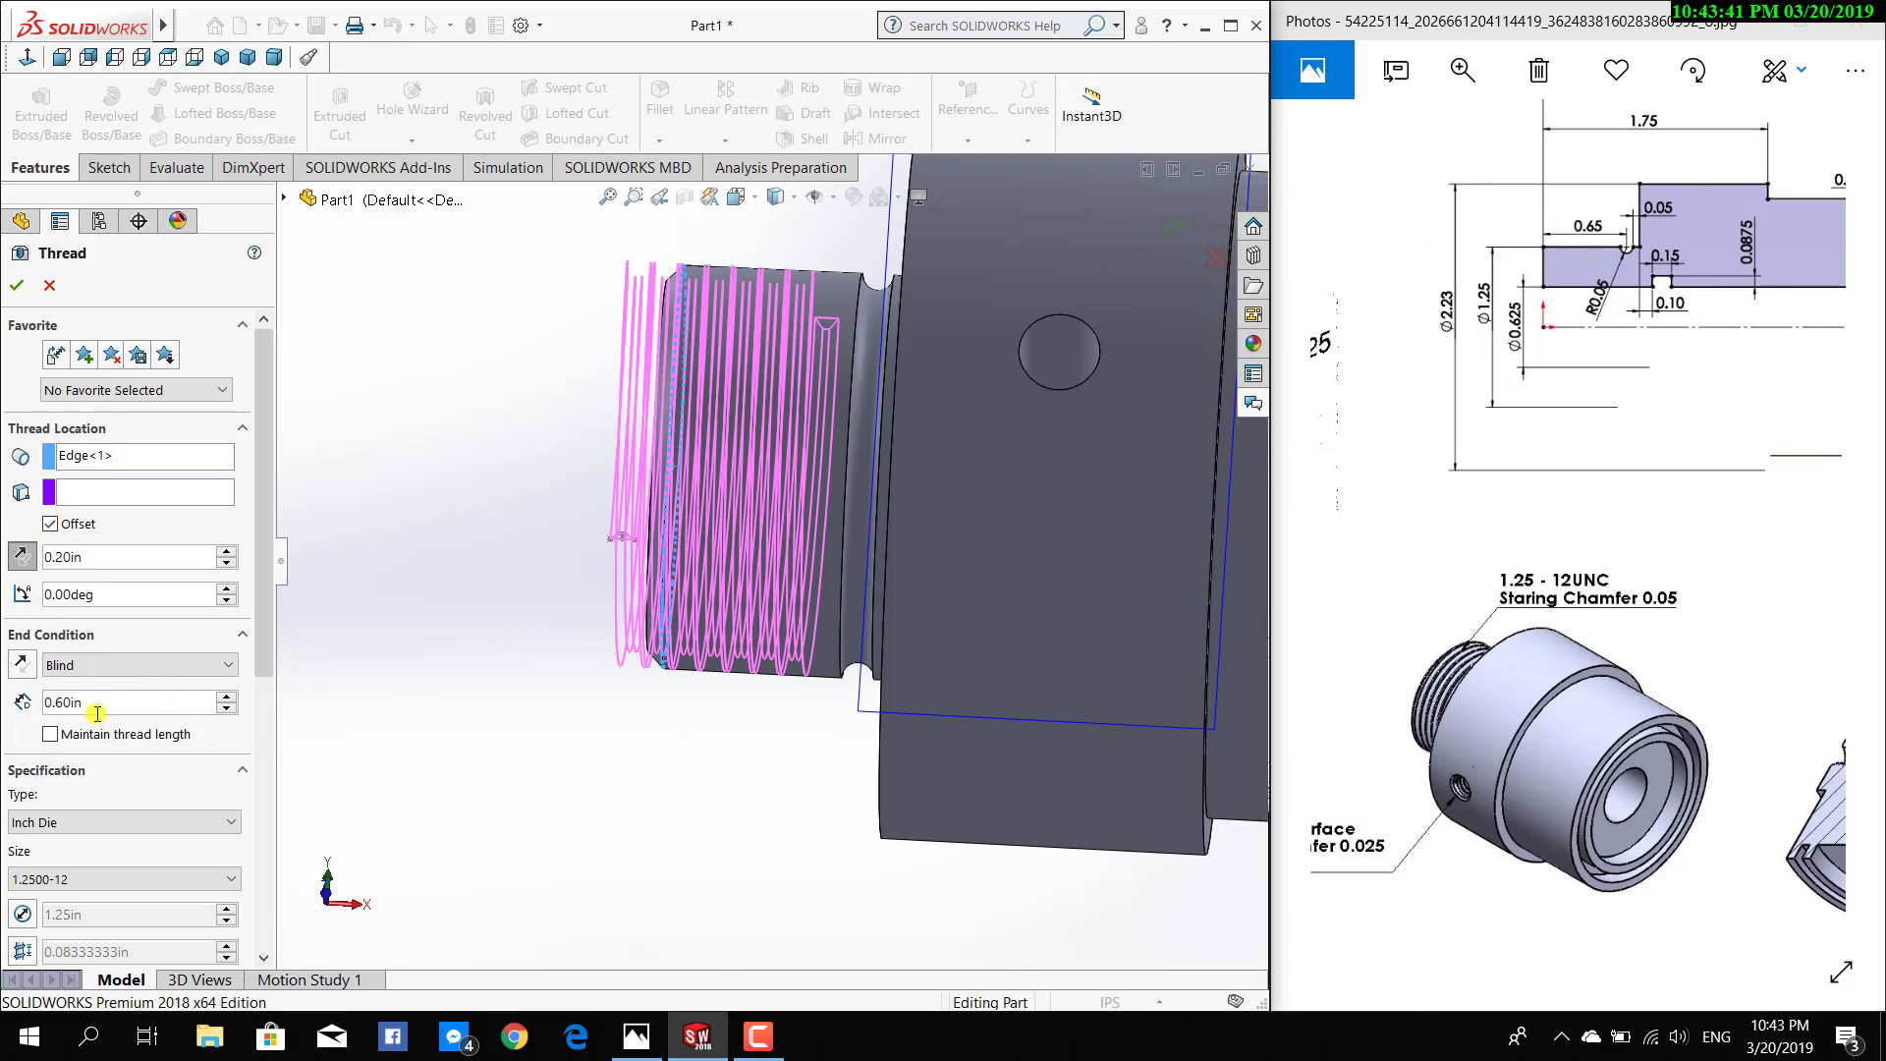
Change the blind thread depth to 0.80in and compare with the drawing's section view
{"action": "key", "text": "BackSpace"}
{"action": "type", "text": "0"}
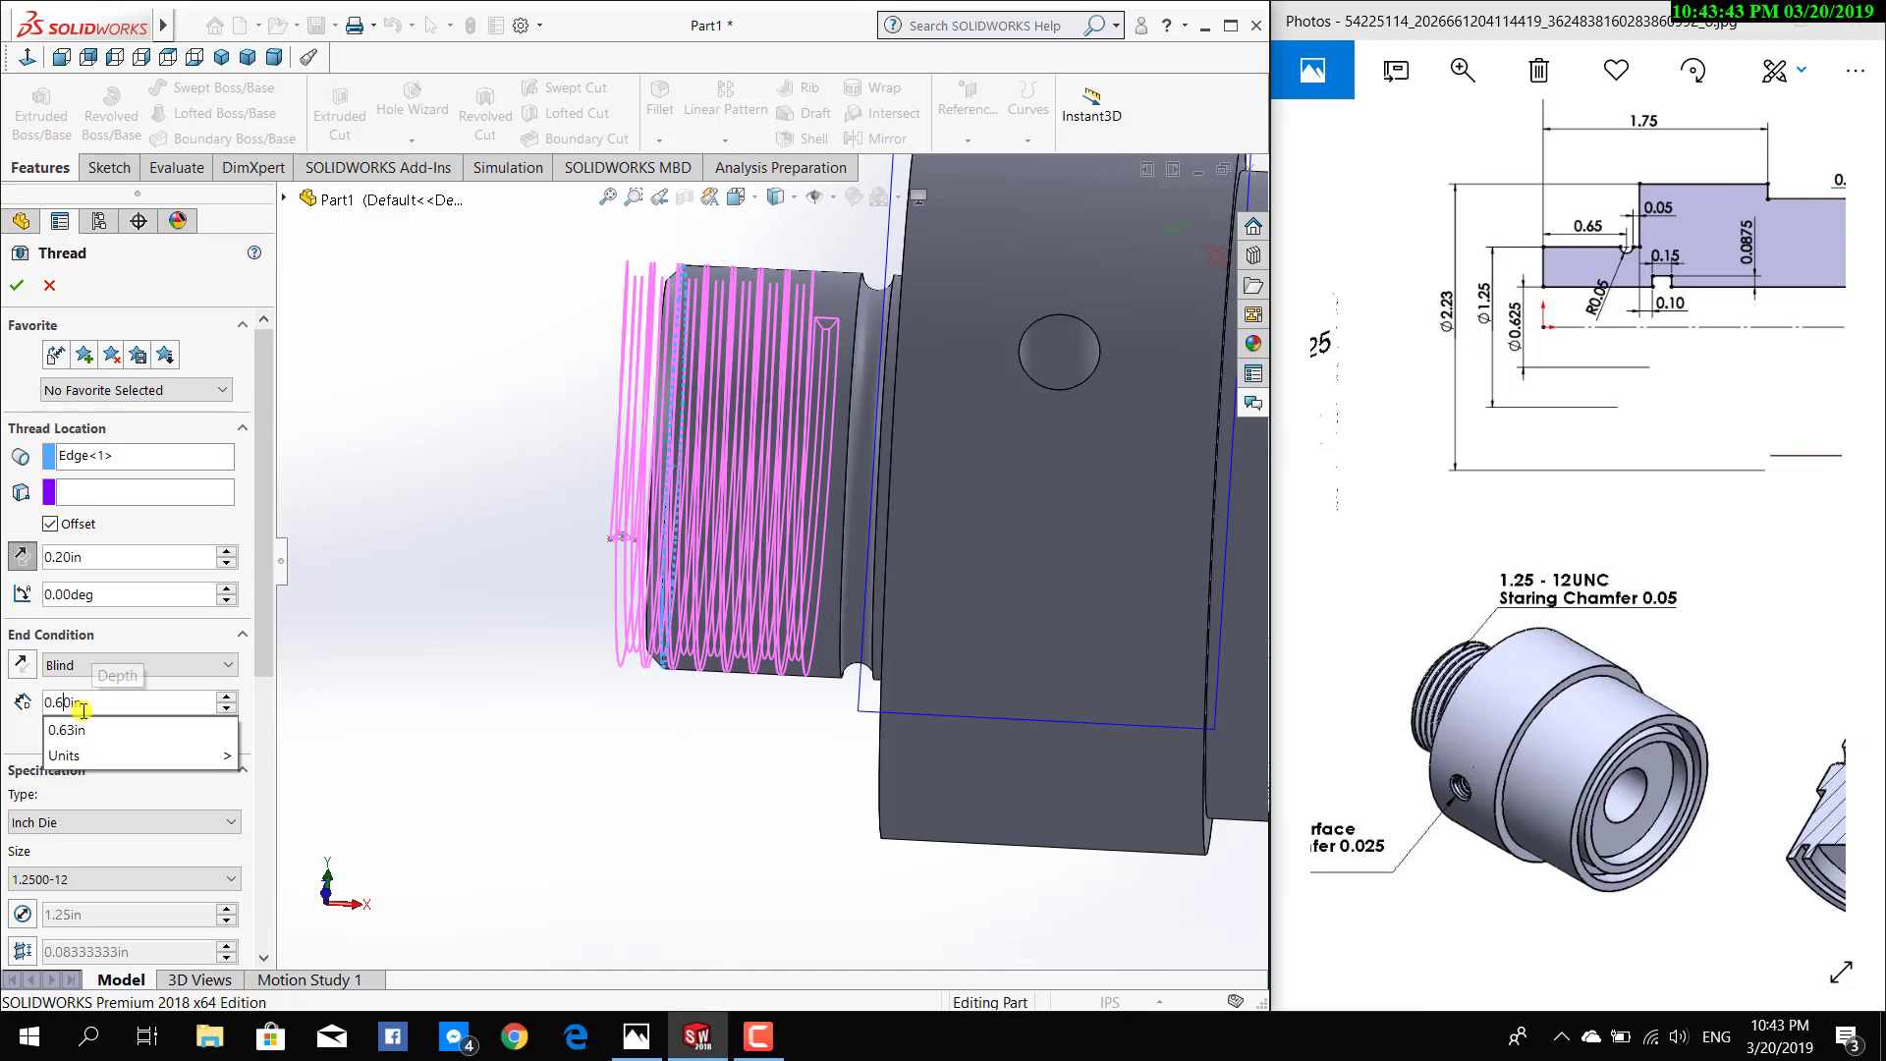
{"action": "key", "text": "BackSpace"}
{"action": "type", "text": "8"}
{"action": "key", "text": "Return"}
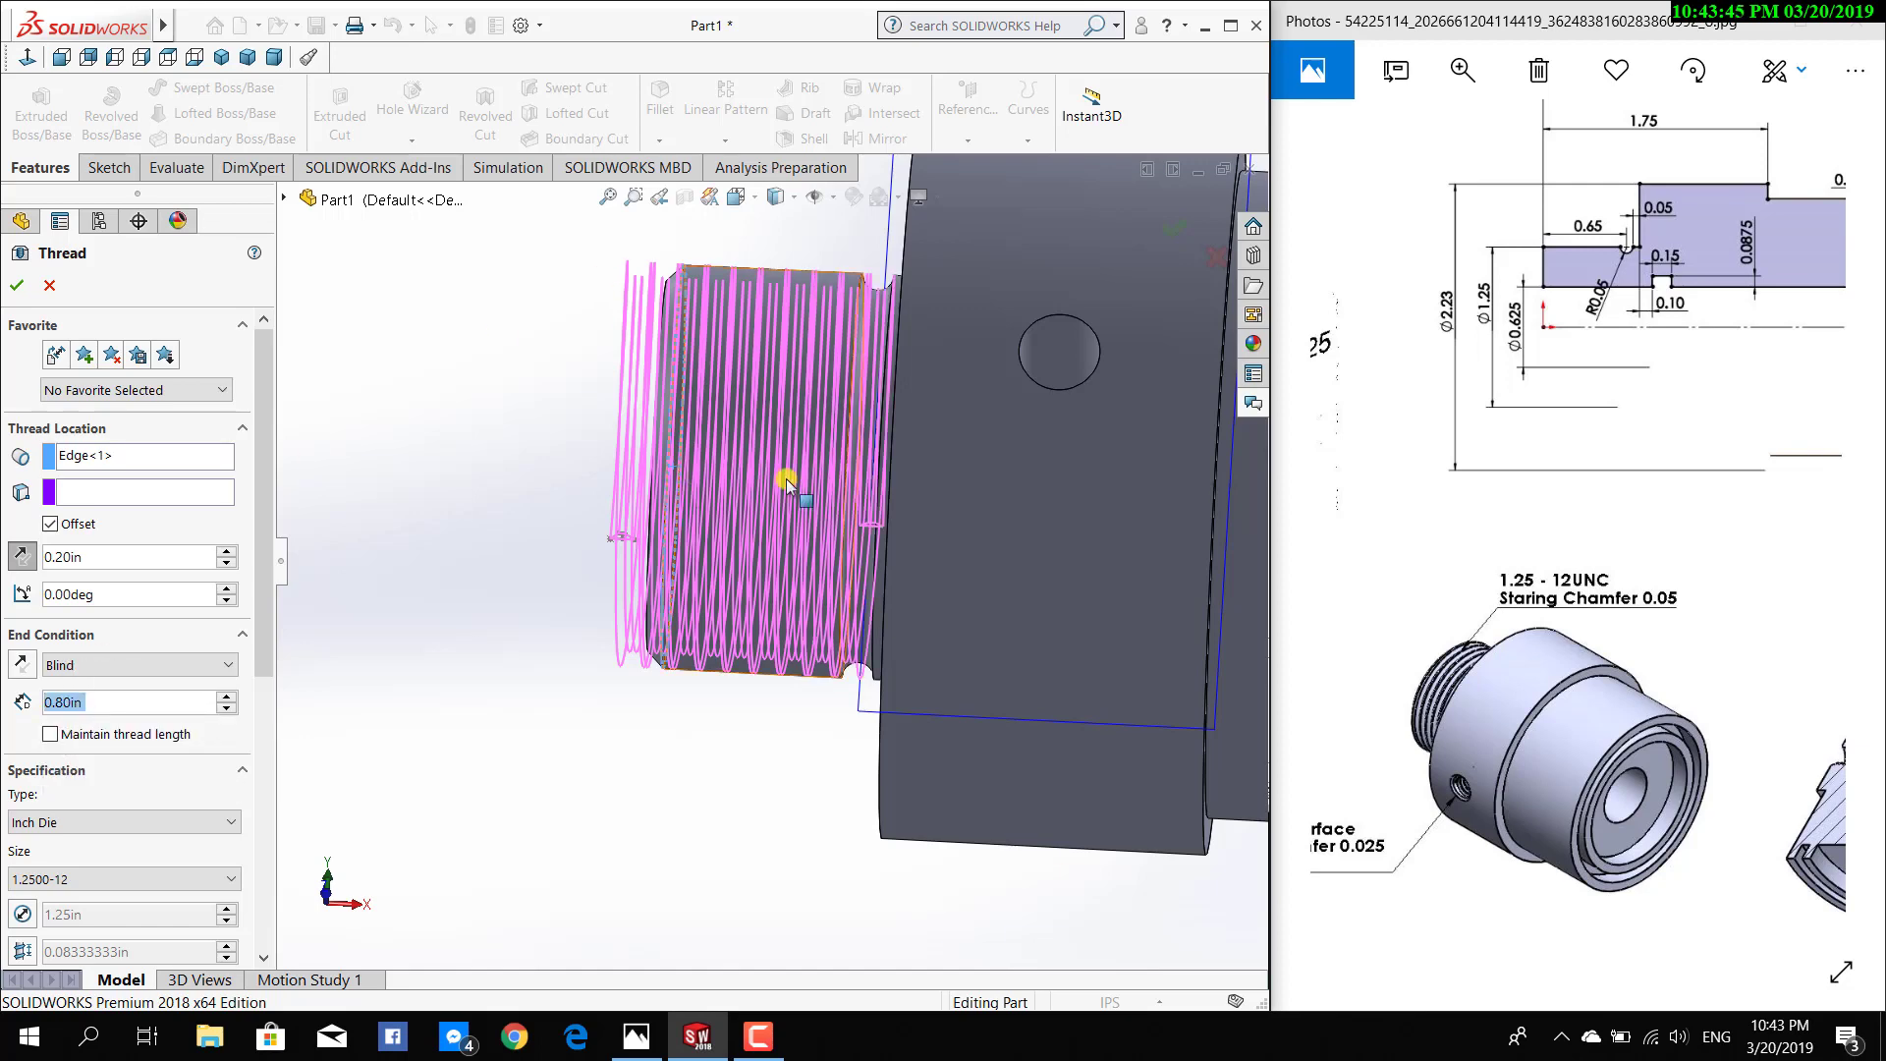
{"action": "mouse_move", "coordinate": [799, 709]}
{"action": "middle_mouse_down"}
{"action": "mouse_move", "coordinate": [812, 336]}
{"action": "mouse_move", "coordinate": [800, 807]}
{"action": "middle_mouse_up"}
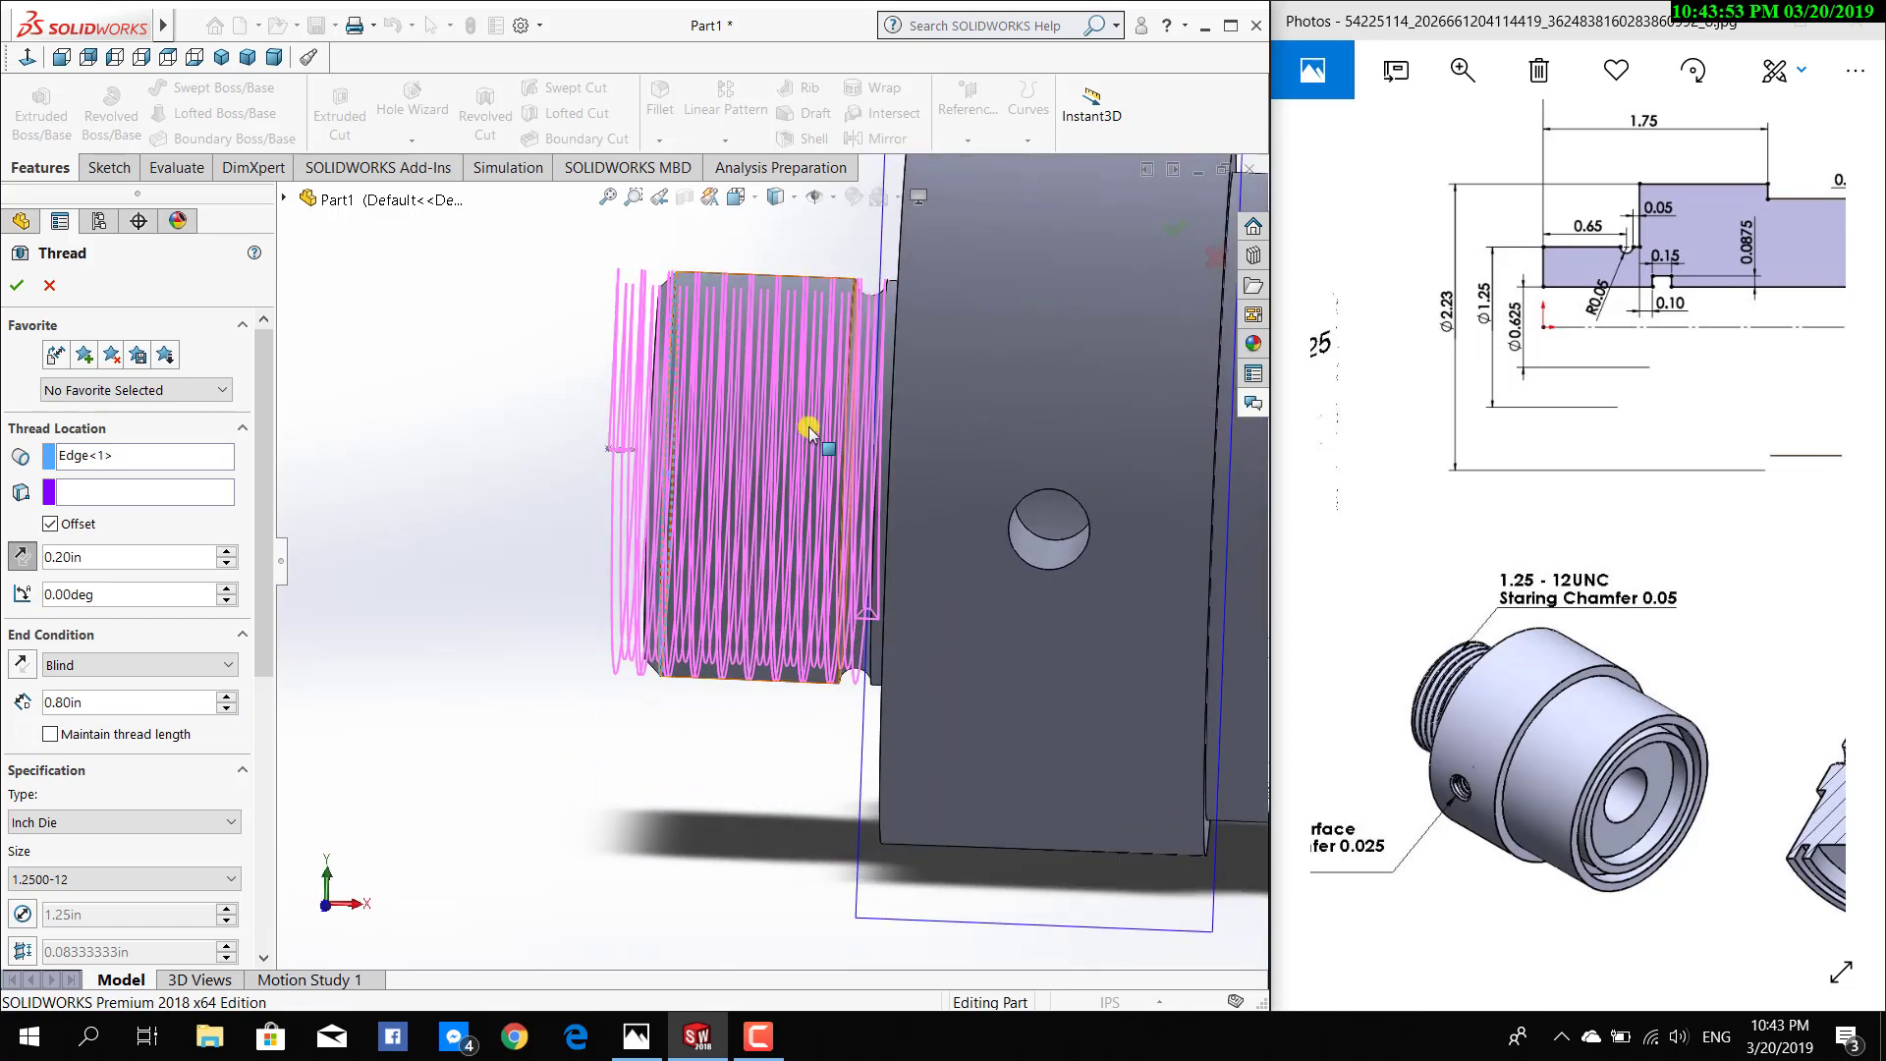
{"action": "left_click_drag", "start_coordinate": [1451, 677], "coordinate": [1460, 496]}
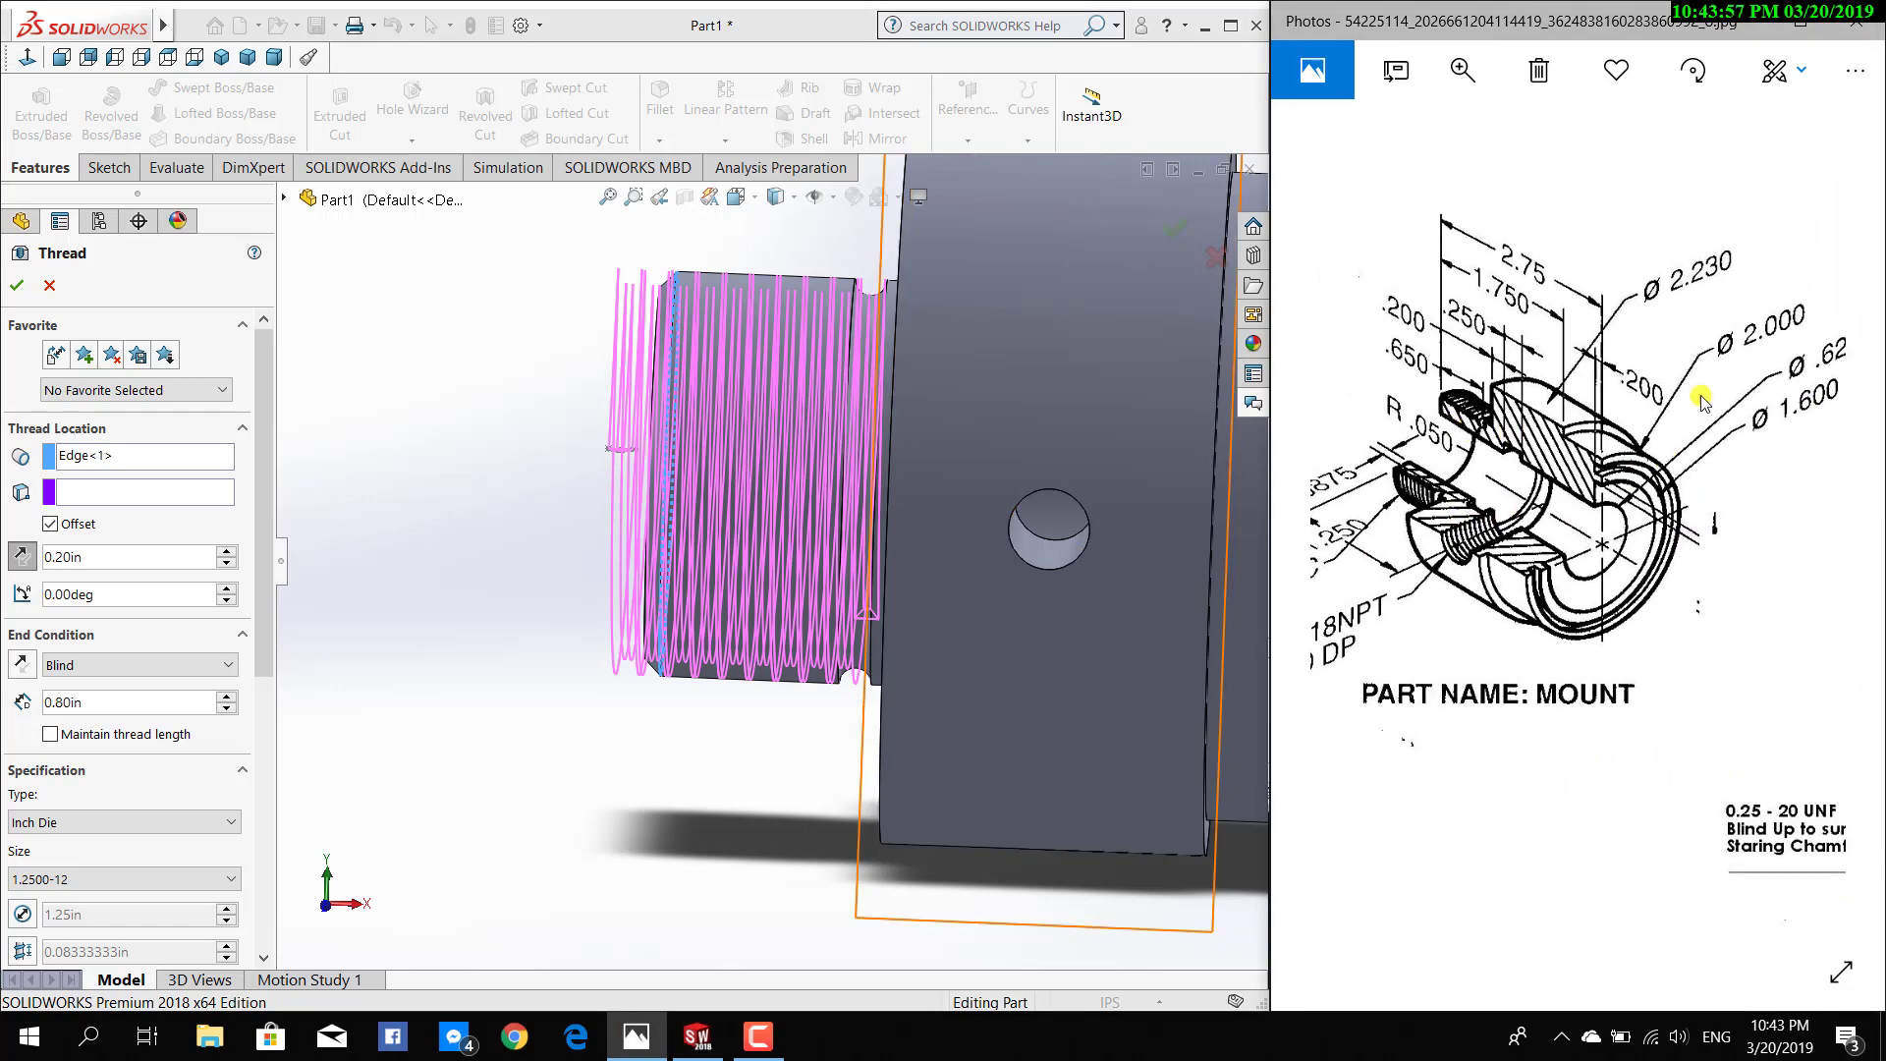
{"action": "scroll", "coordinate": [1669, 402], "scroll_direction": "right", "scroll_amount": 5}
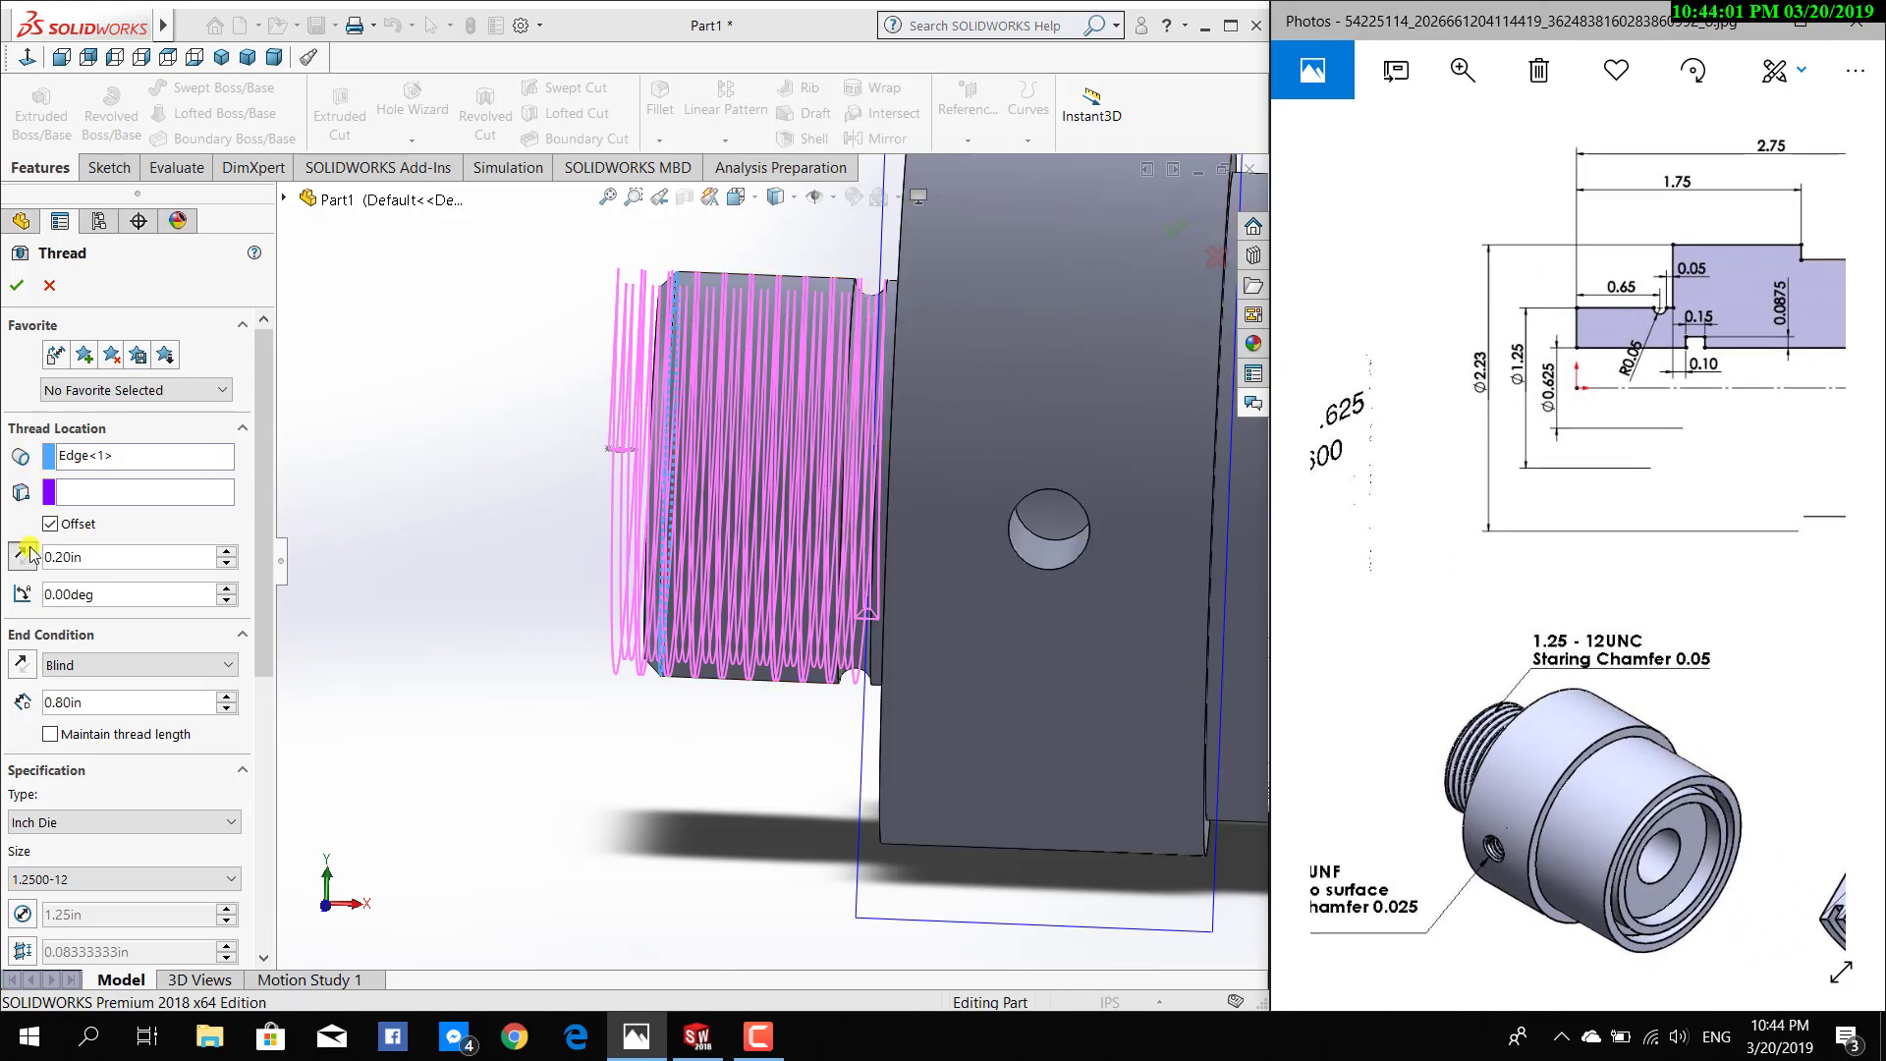
End the boss thread Up To Selection at the groove edge
{"action": "left_click", "coordinate": [59, 667]}
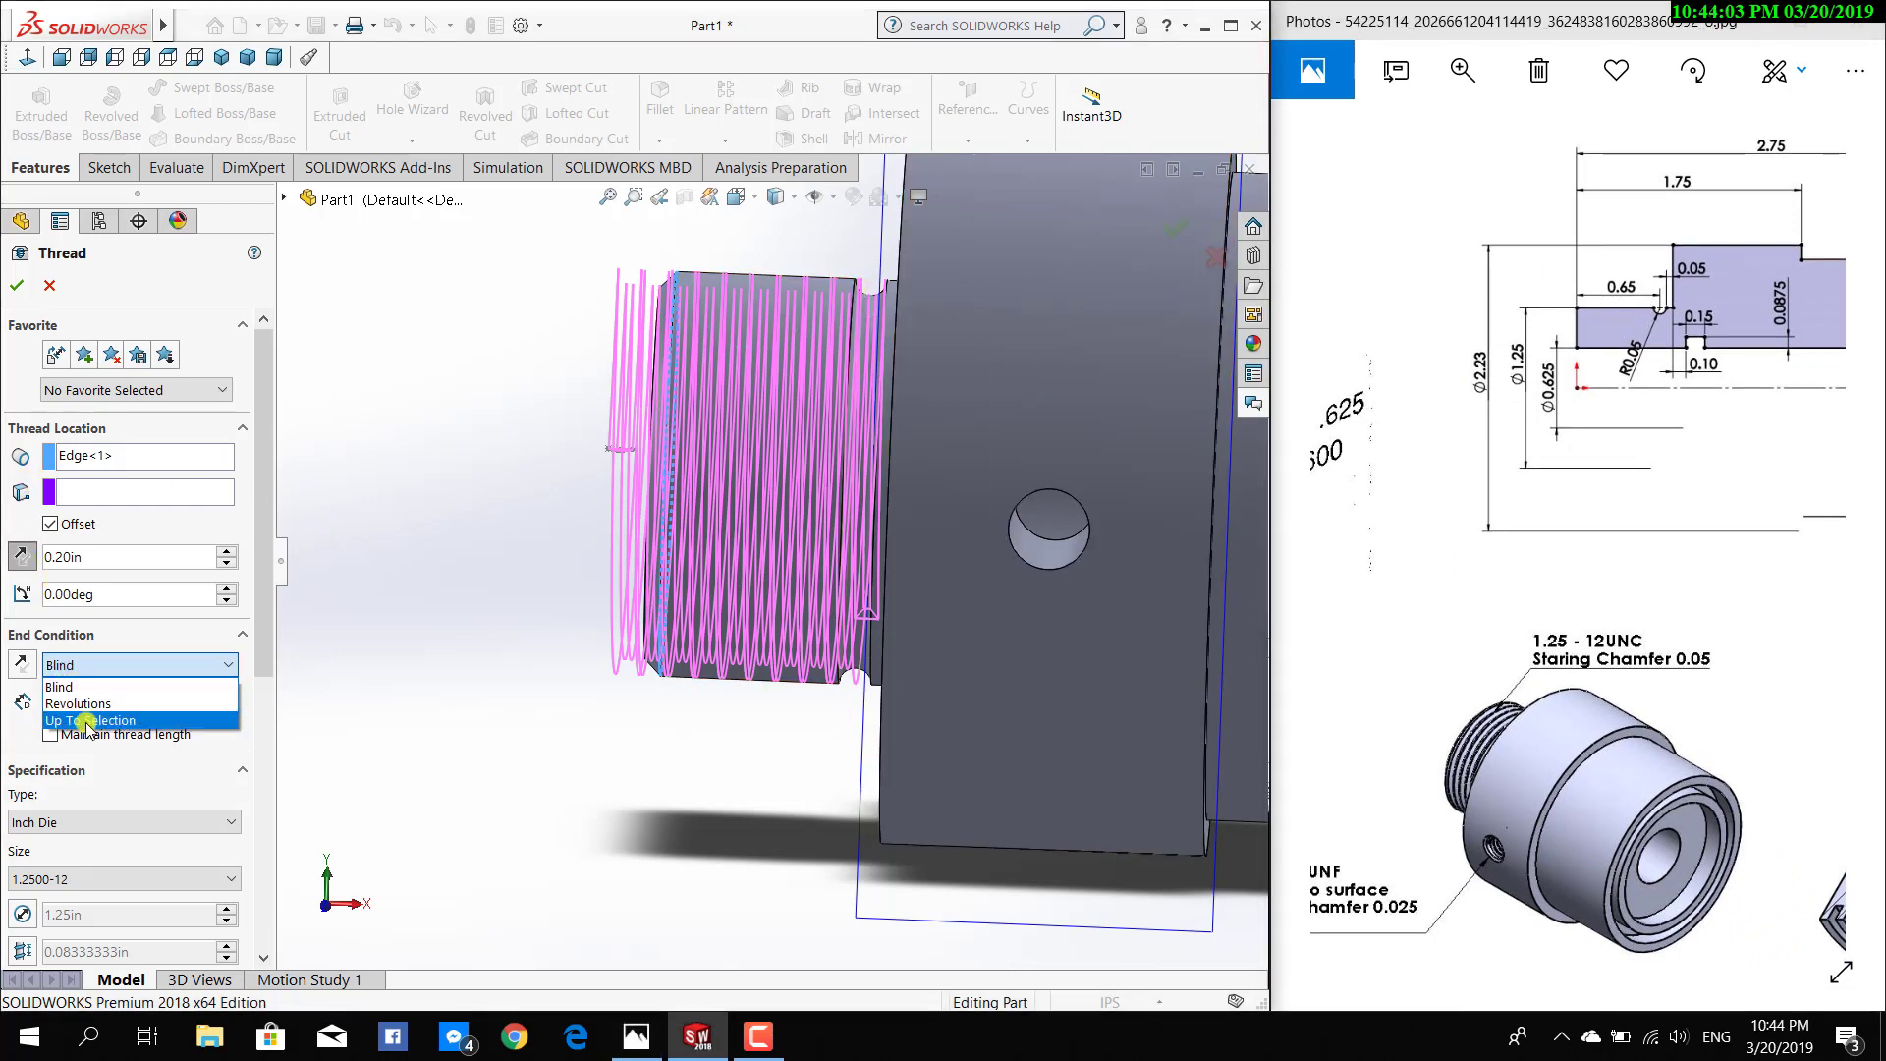
{"action": "left_click", "coordinate": [89, 722]}
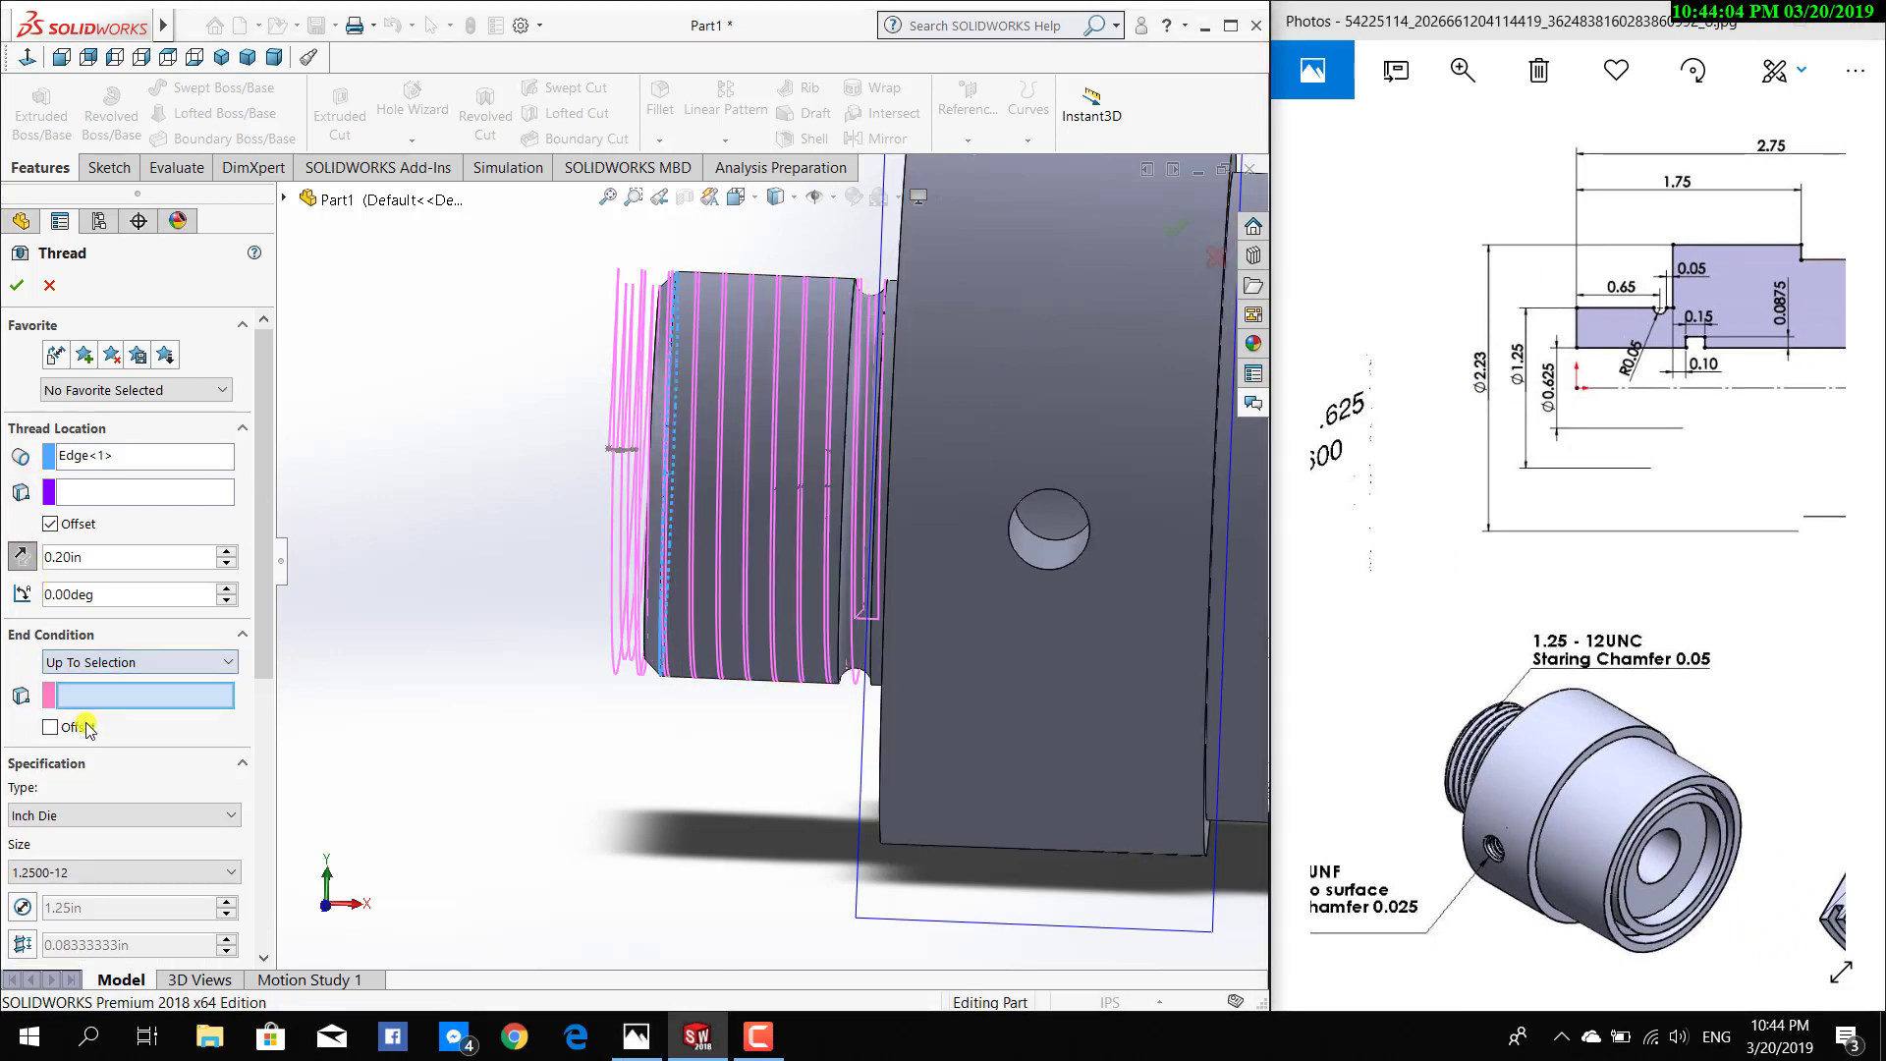
{"action": "left_click", "coordinate": [850, 355]}
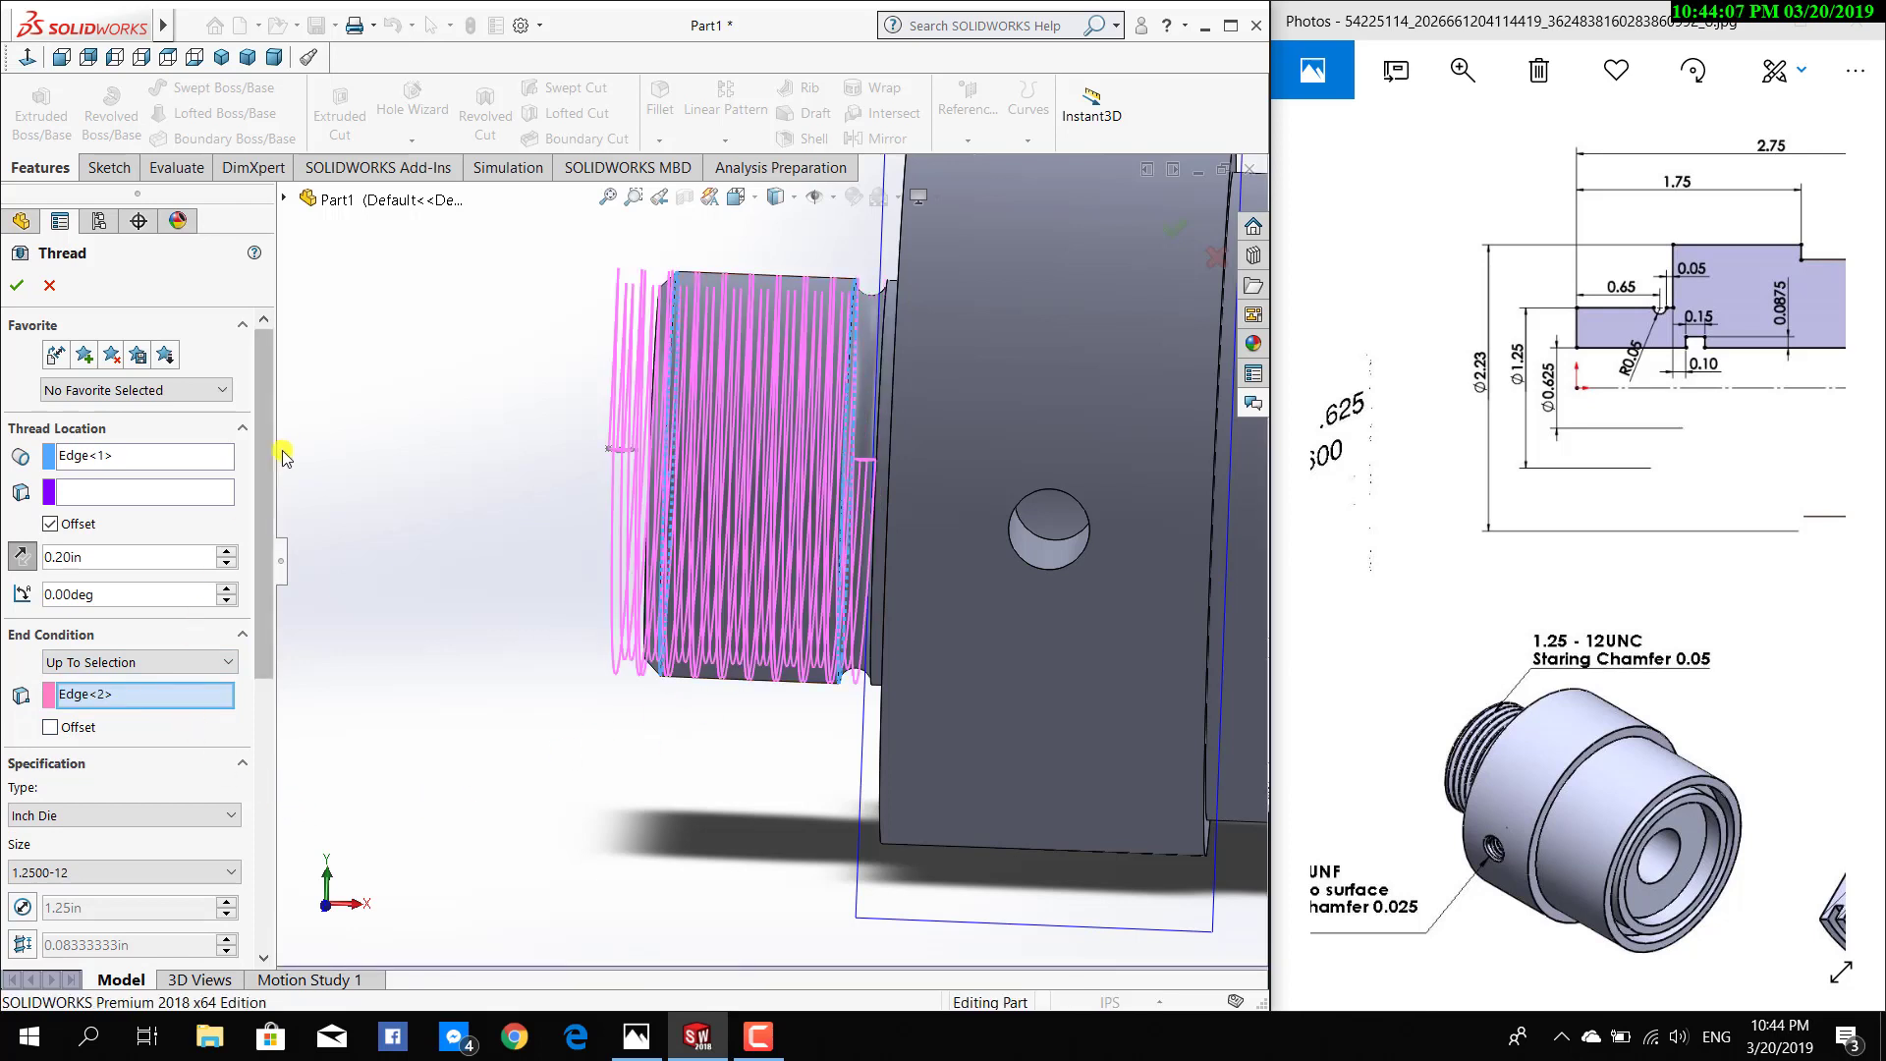
{"action": "left_click_drag", "start_coordinate": [265, 453], "coordinate": [261, 641]}
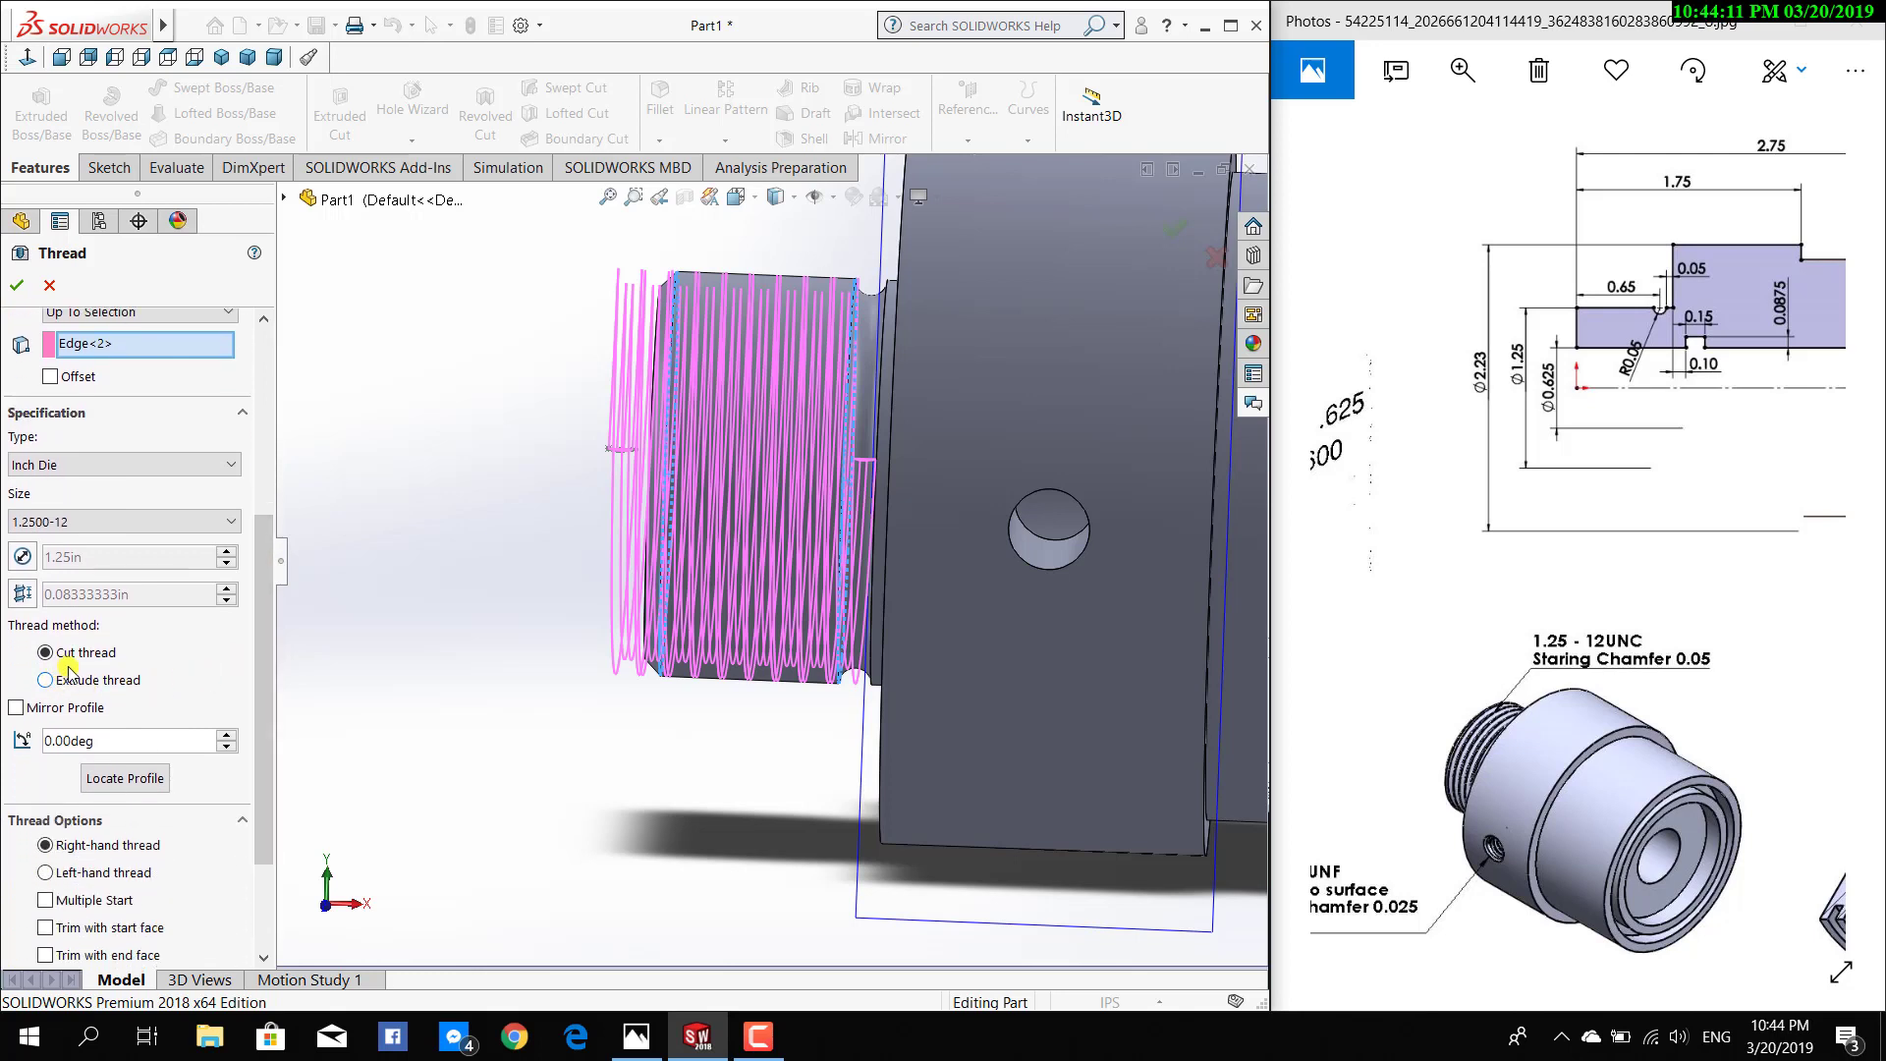
{"action": "left_click_drag", "start_coordinate": [263, 636], "coordinate": [268, 698]}
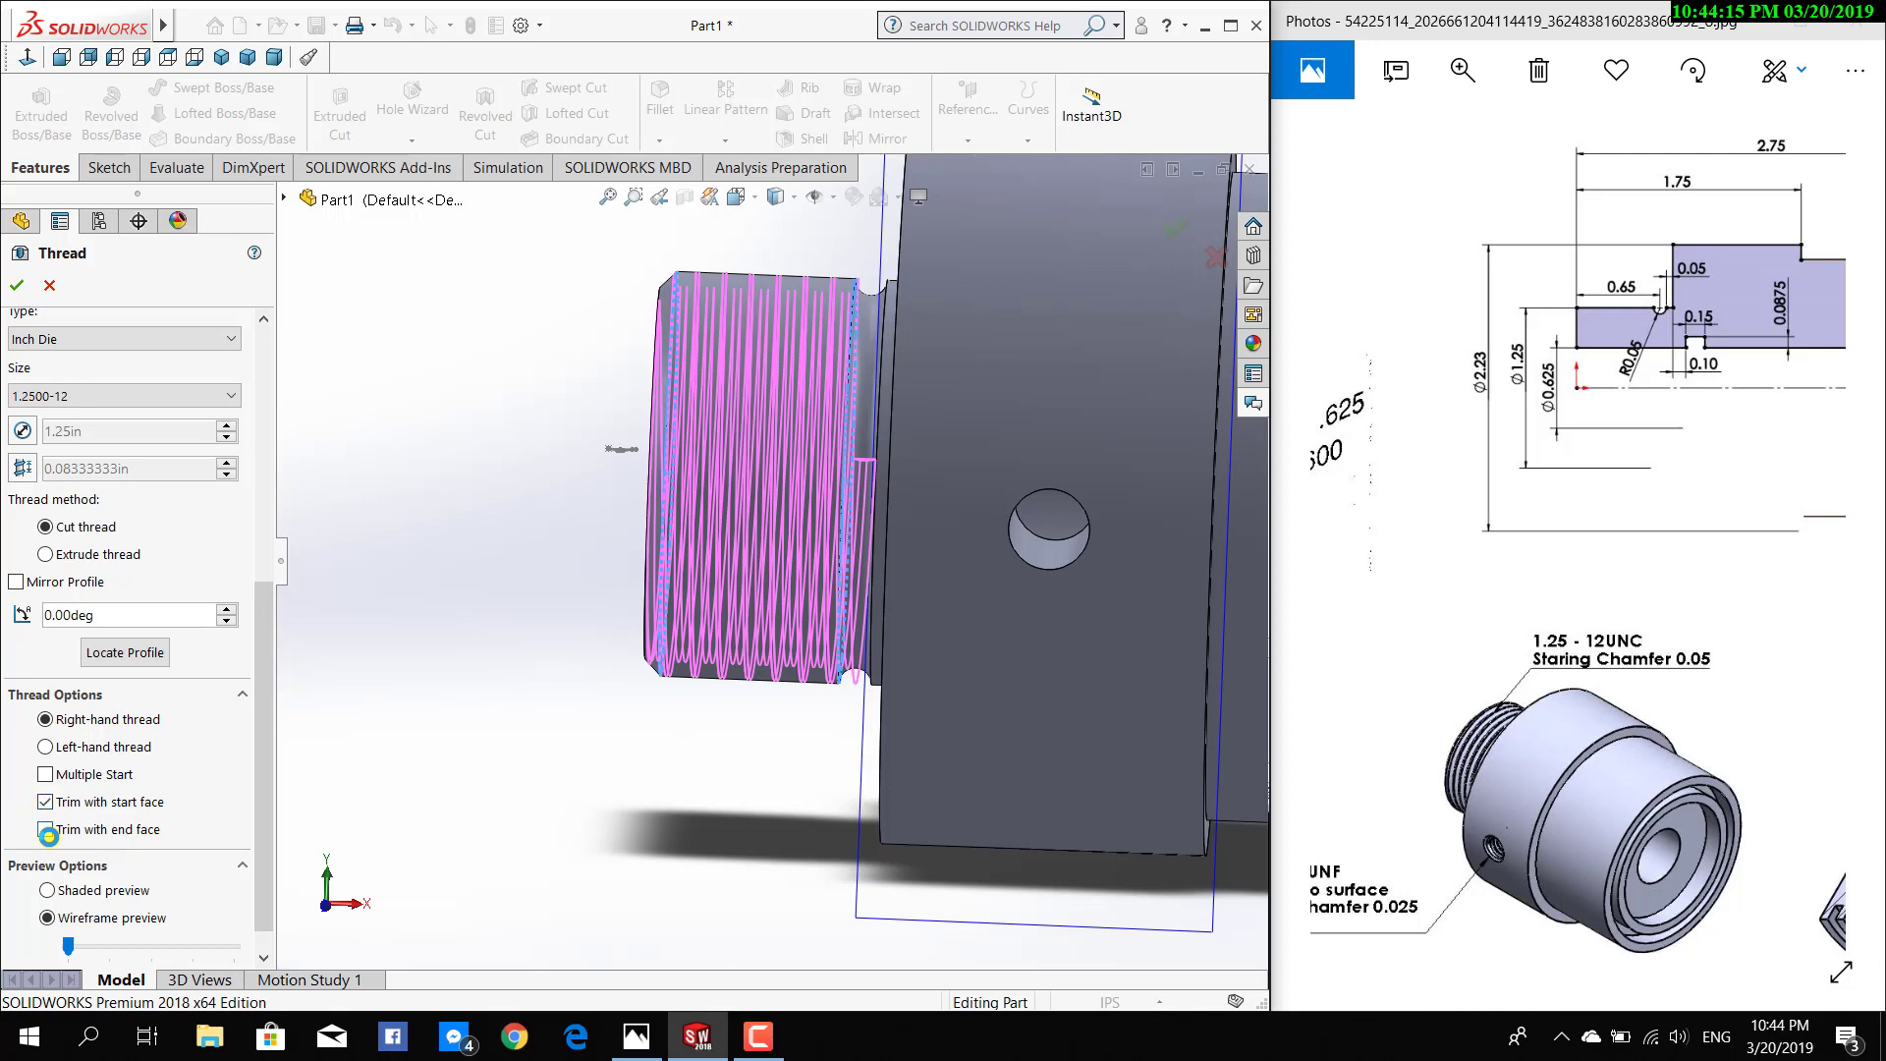
Trim the thread with the end face, create Thread1, and inspect the result
{"action": "left_click", "coordinate": [44, 830]}
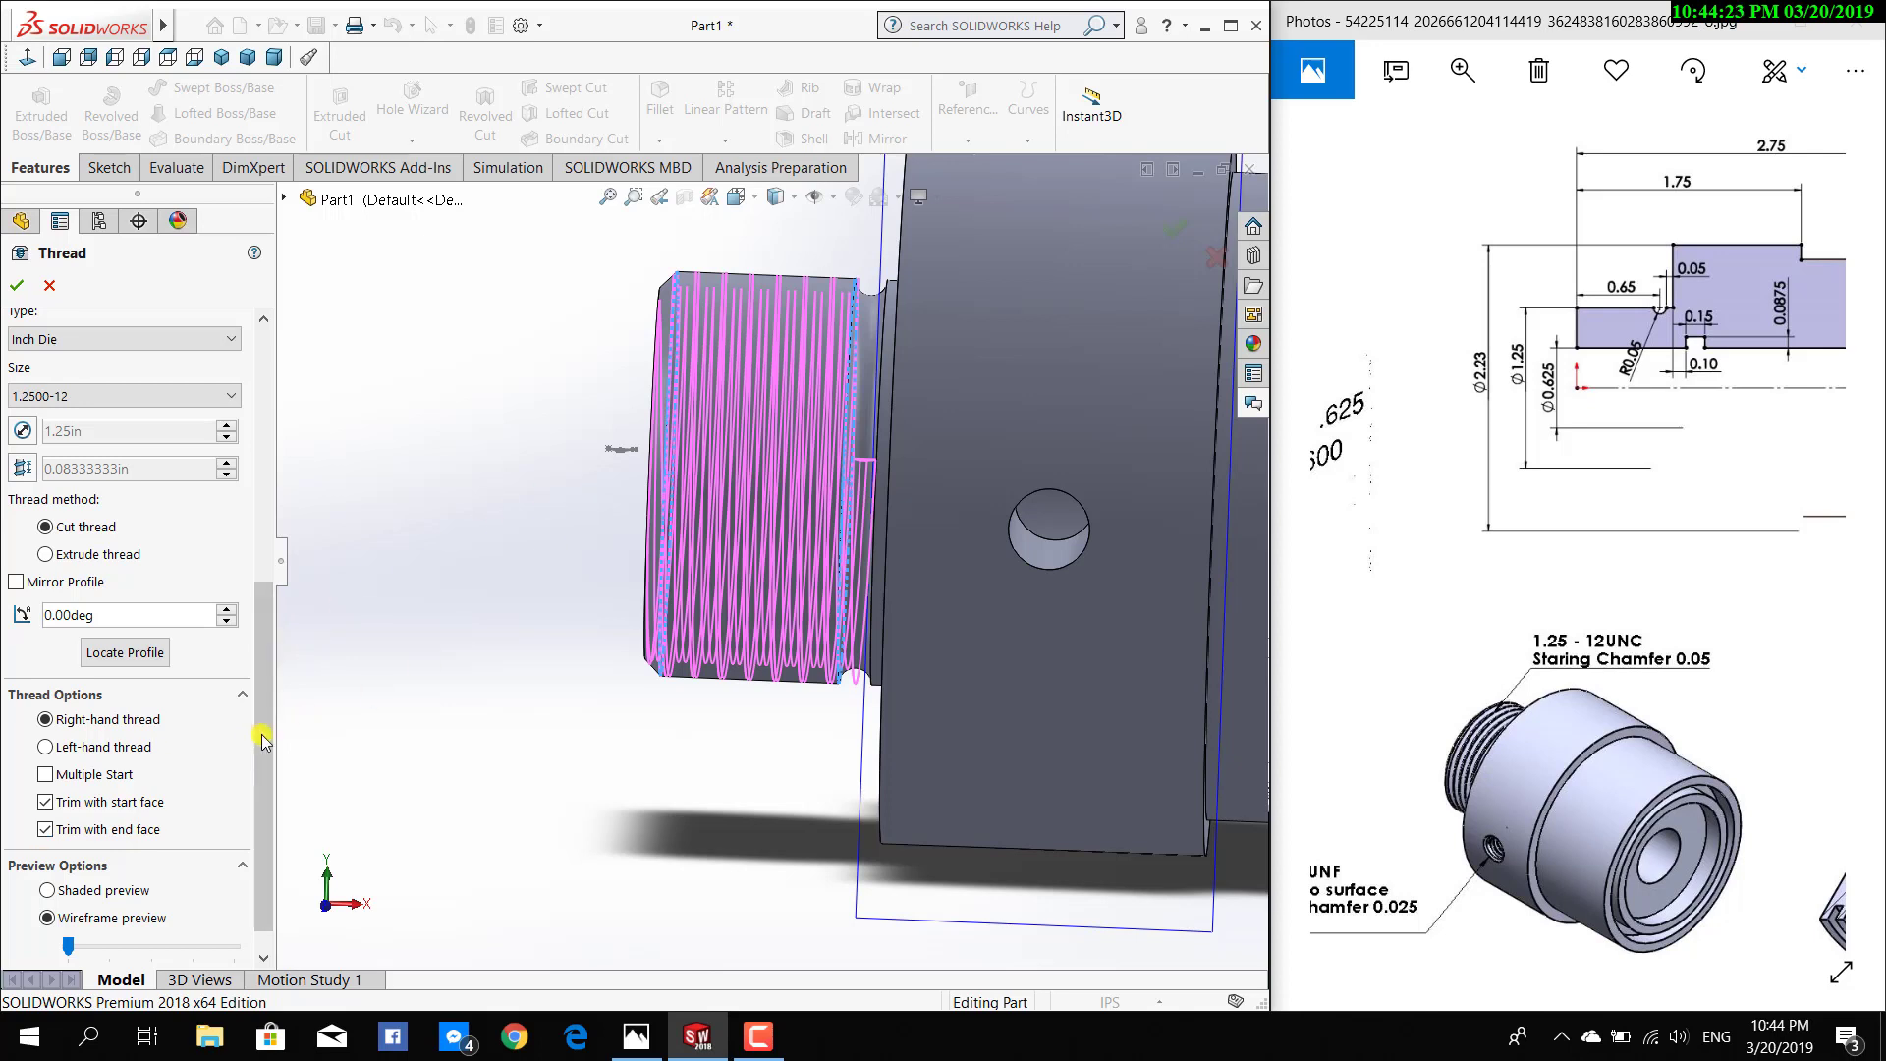
{"action": "scroll", "coordinate": [263, 800], "scroll_direction": "down", "scroll_amount": 1}
{"action": "left_click_drag", "start_coordinate": [267, 766], "coordinate": [265, 409]}
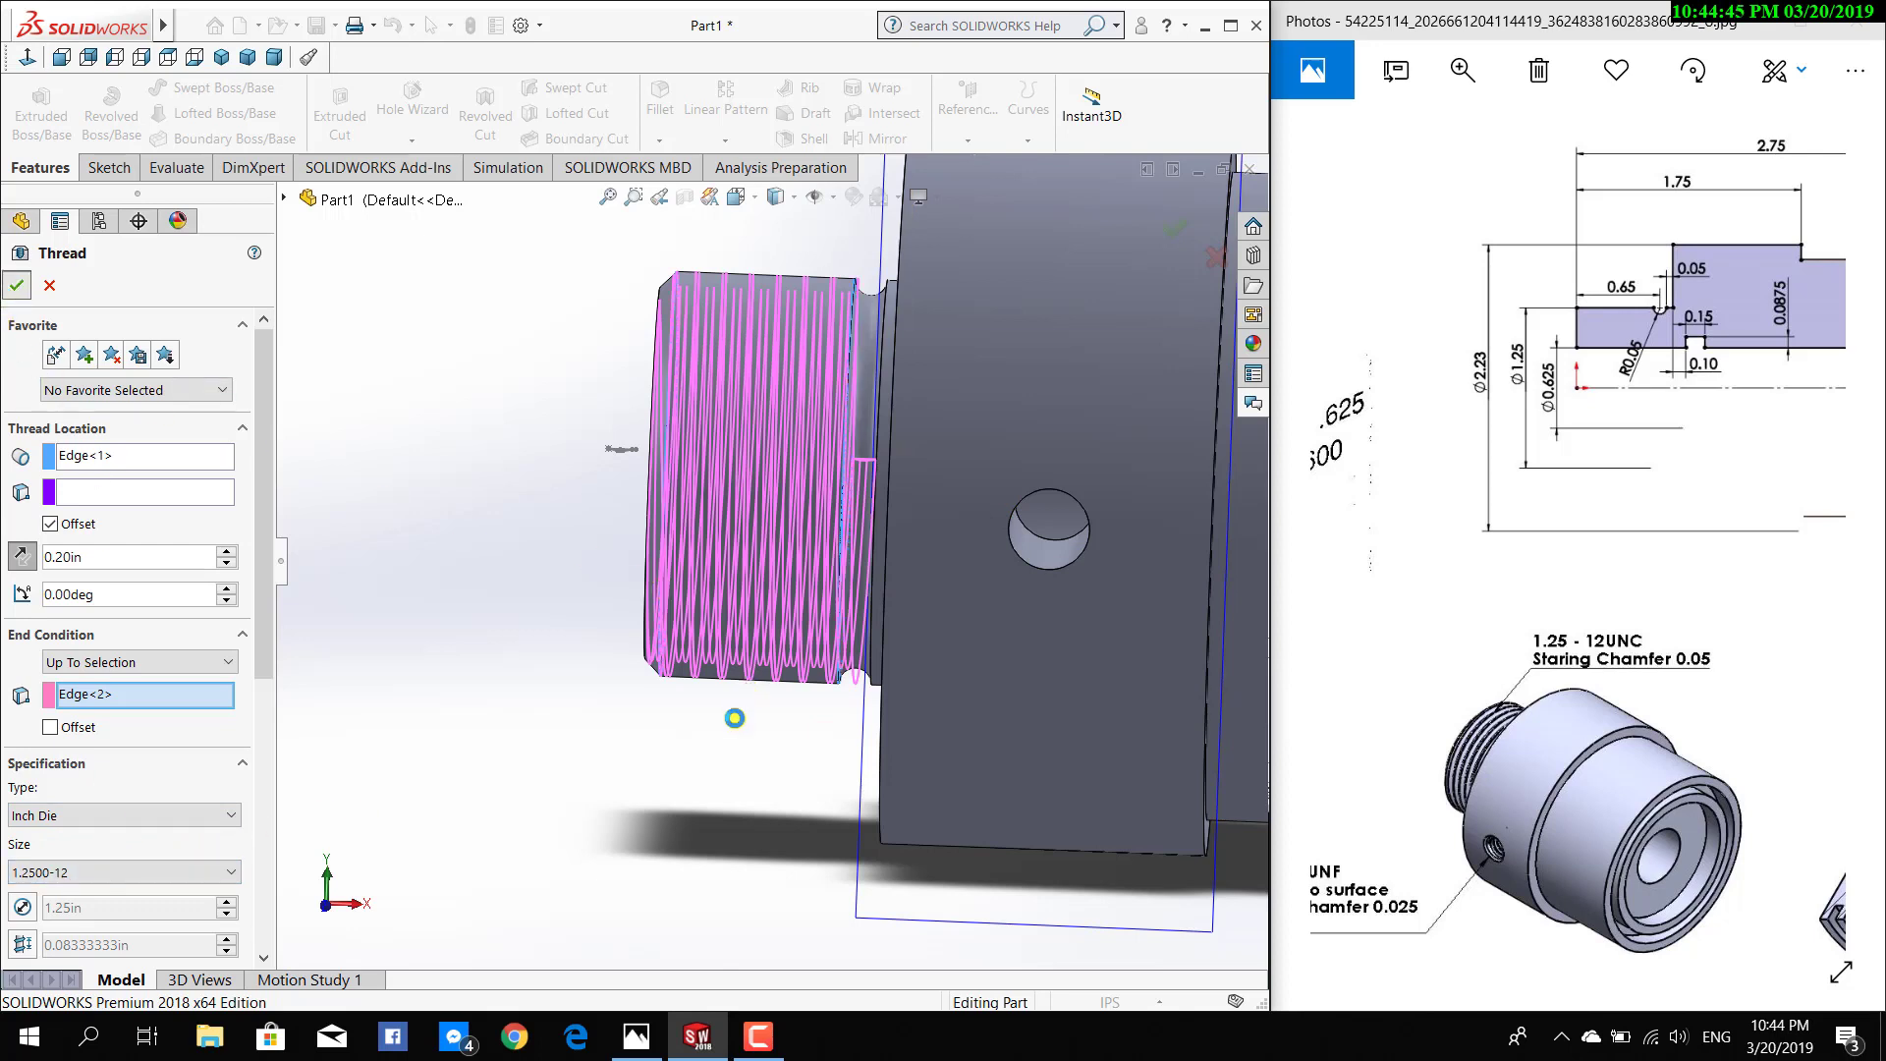
{"action": "key", "text": "Return"}
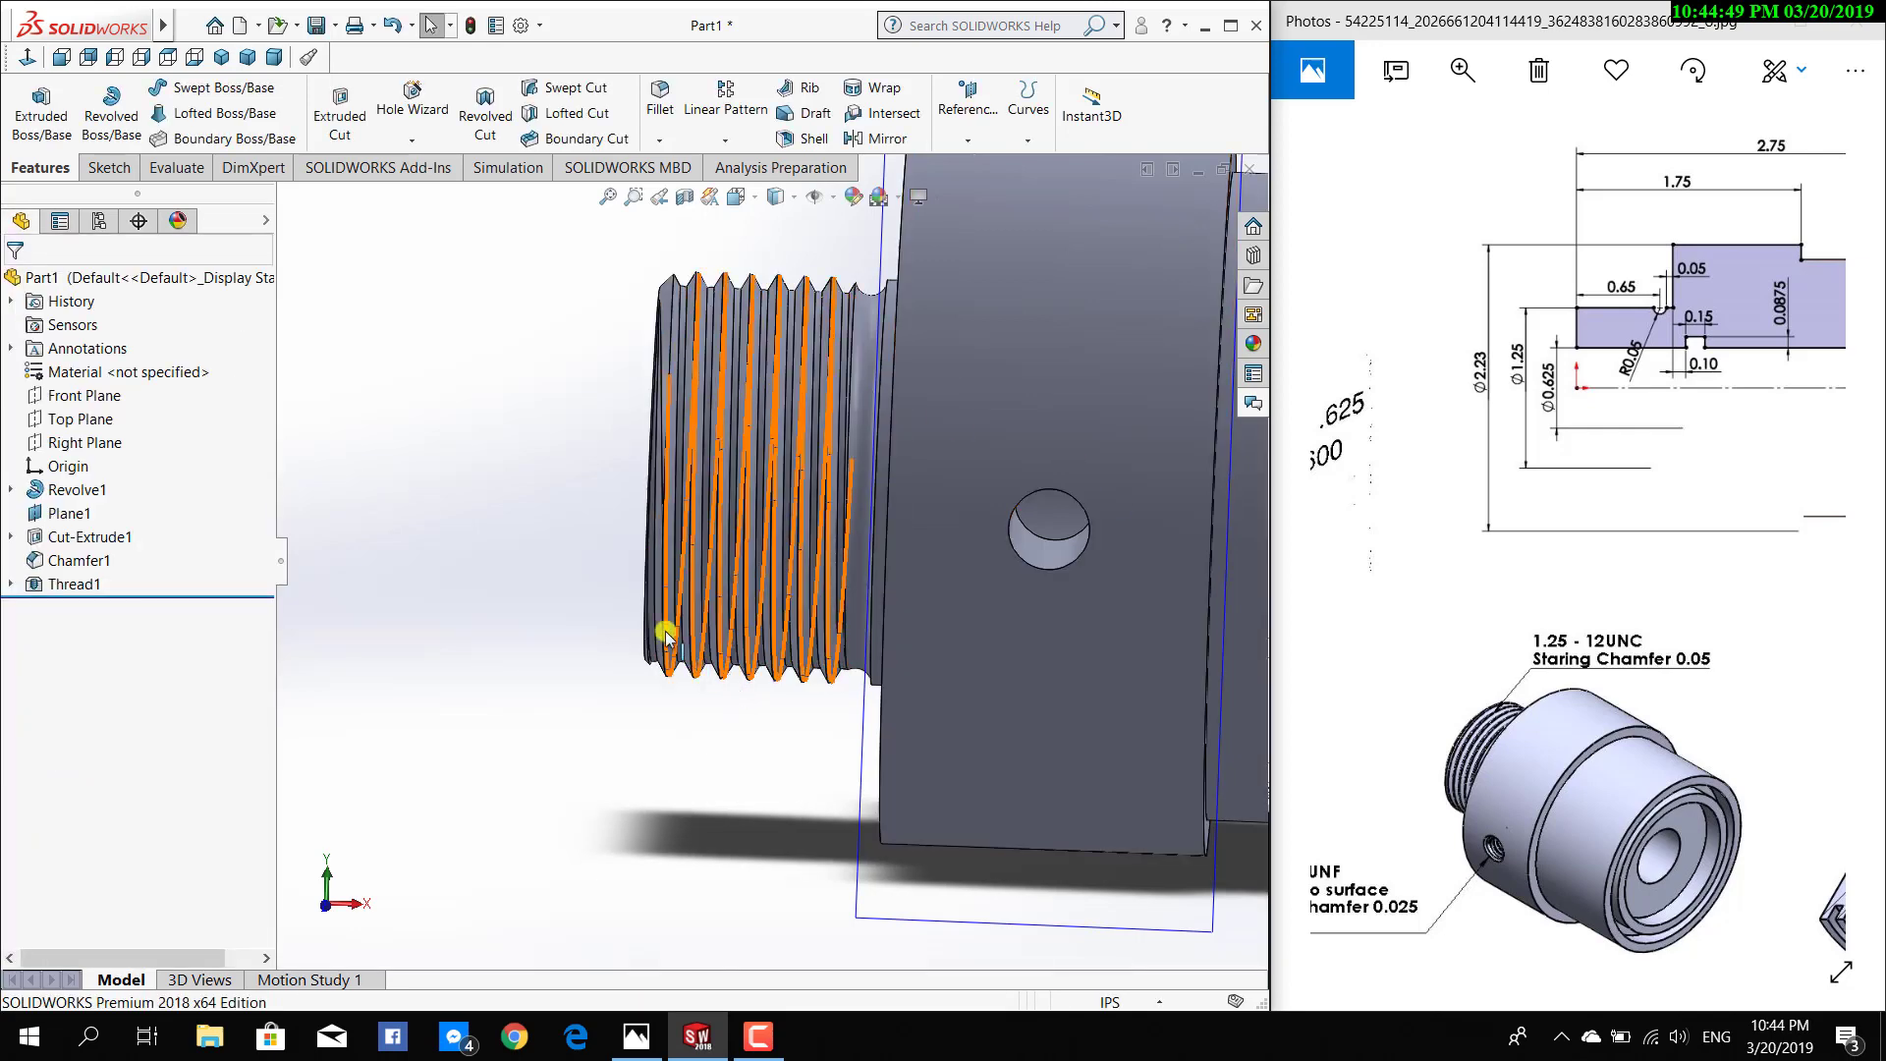
{"action": "mouse_move", "coordinate": [640, 781]}
{"action": "middle_mouse_down"}
{"action": "mouse_move", "coordinate": [652, 551]}
{"action": "mouse_move", "coordinate": [632, 708]}
{"action": "mouse_move", "coordinate": [650, 843]}
{"action": "mouse_move", "coordinate": [631, 892]}
{"action": "mouse_move", "coordinate": [684, 773]}
{"action": "mouse_move", "coordinate": [619, 787]}
{"action": "middle_mouse_up"}
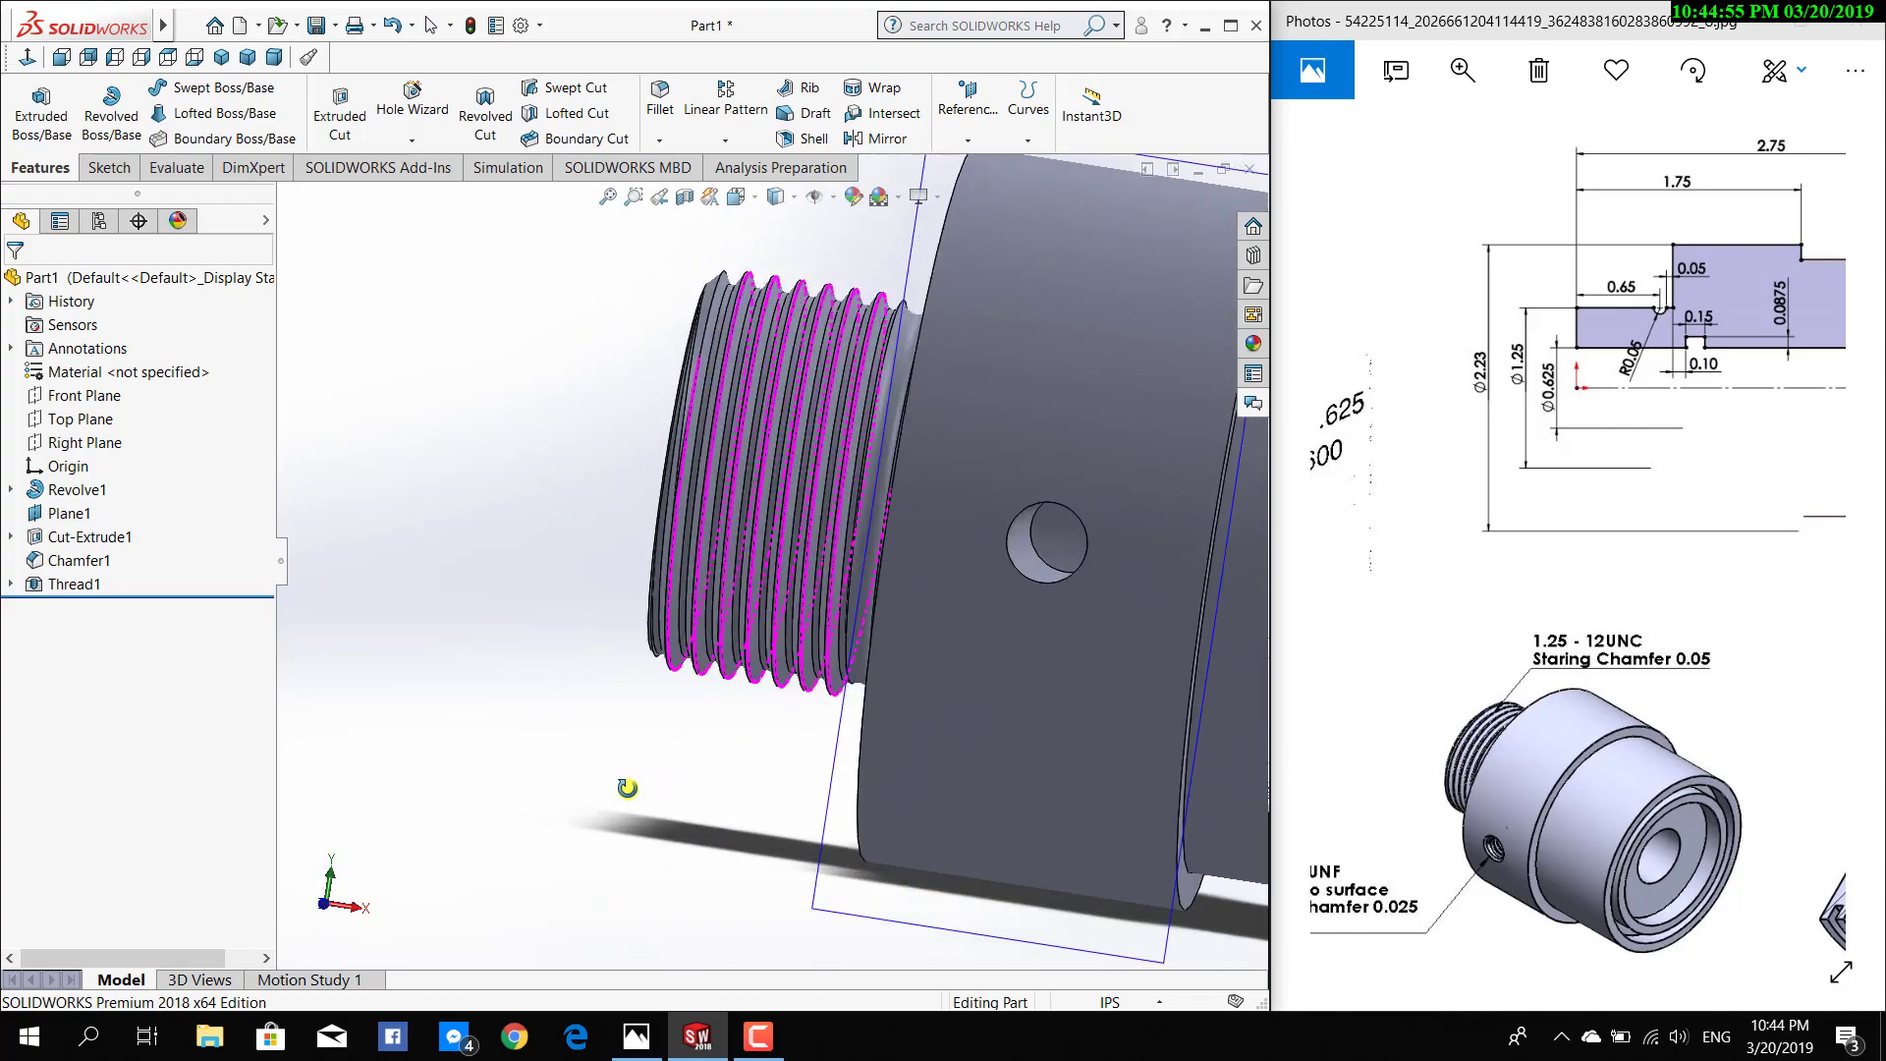
{"action": "left_click_drag", "start_coordinate": [1446, 805], "coordinate": [1591, 639]}
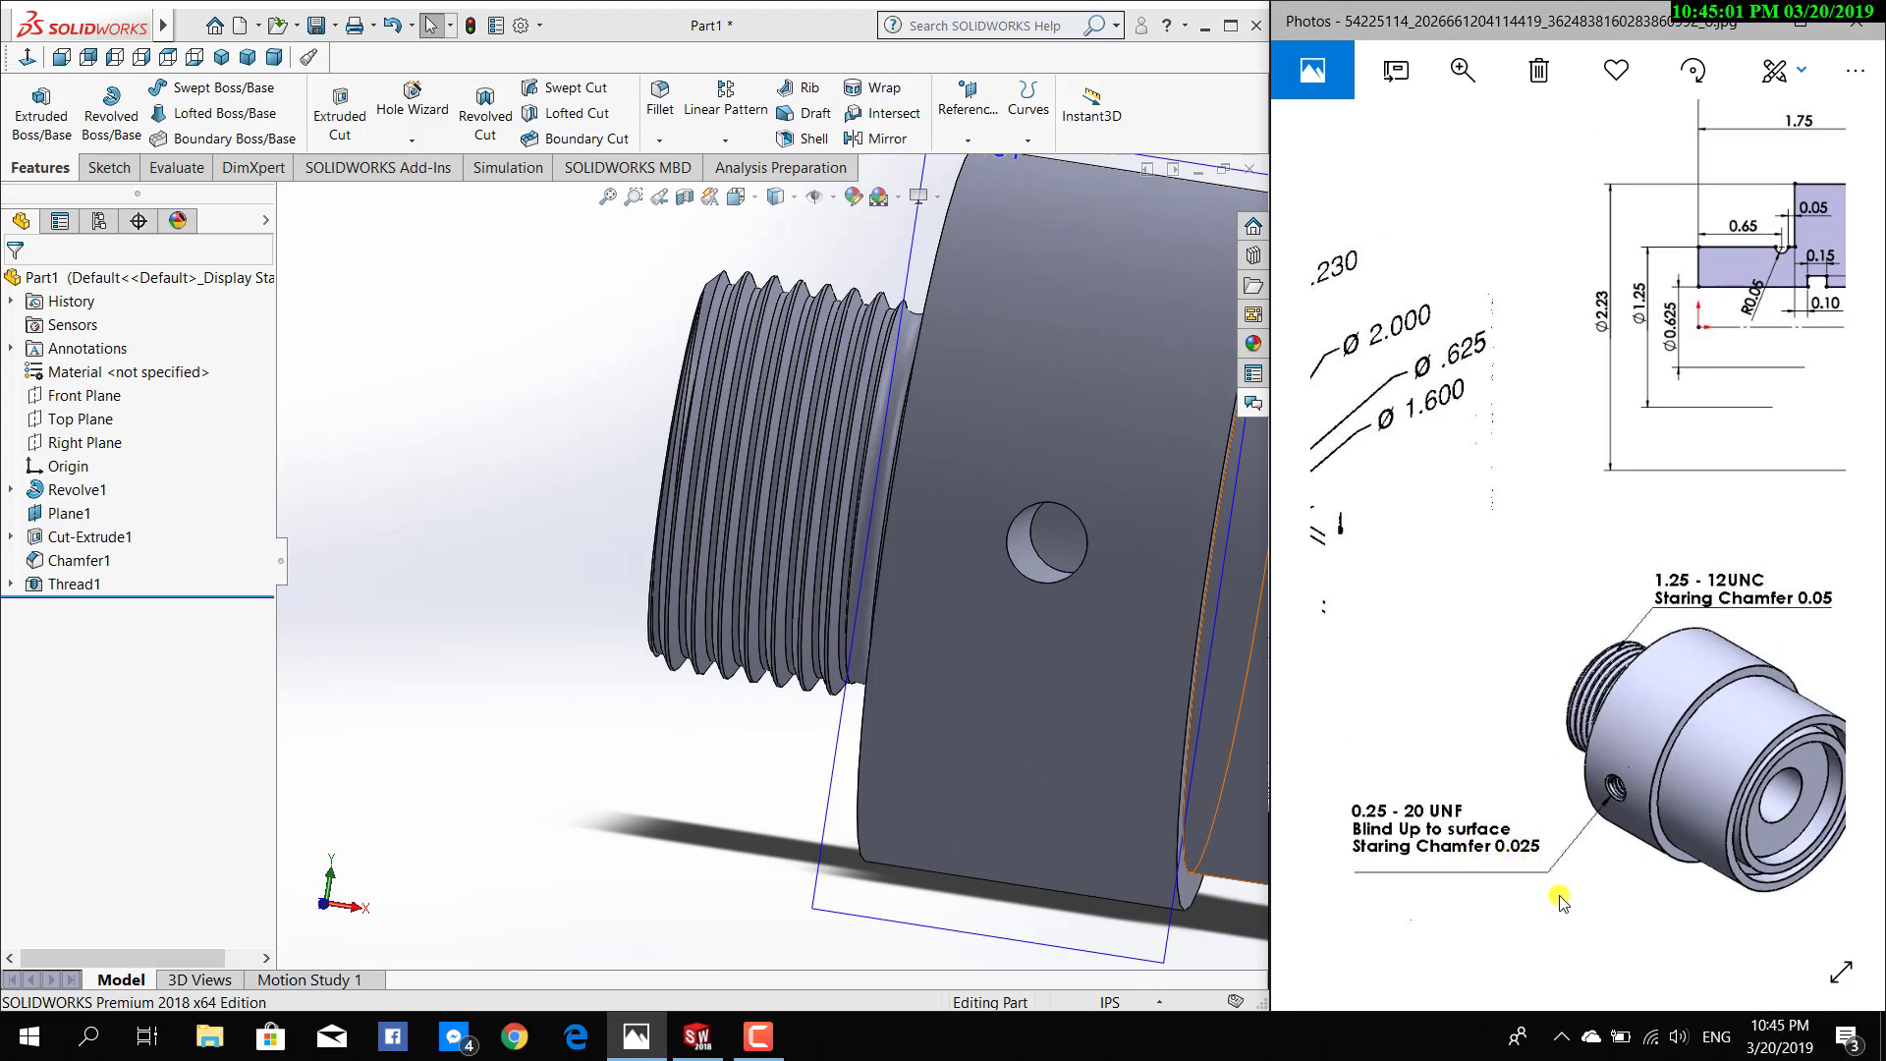
Chamfer the side hole's rim at 0.025in × 45°
{"action": "left_click", "coordinate": [659, 143]}
{"action": "left_click", "coordinate": [694, 192]}
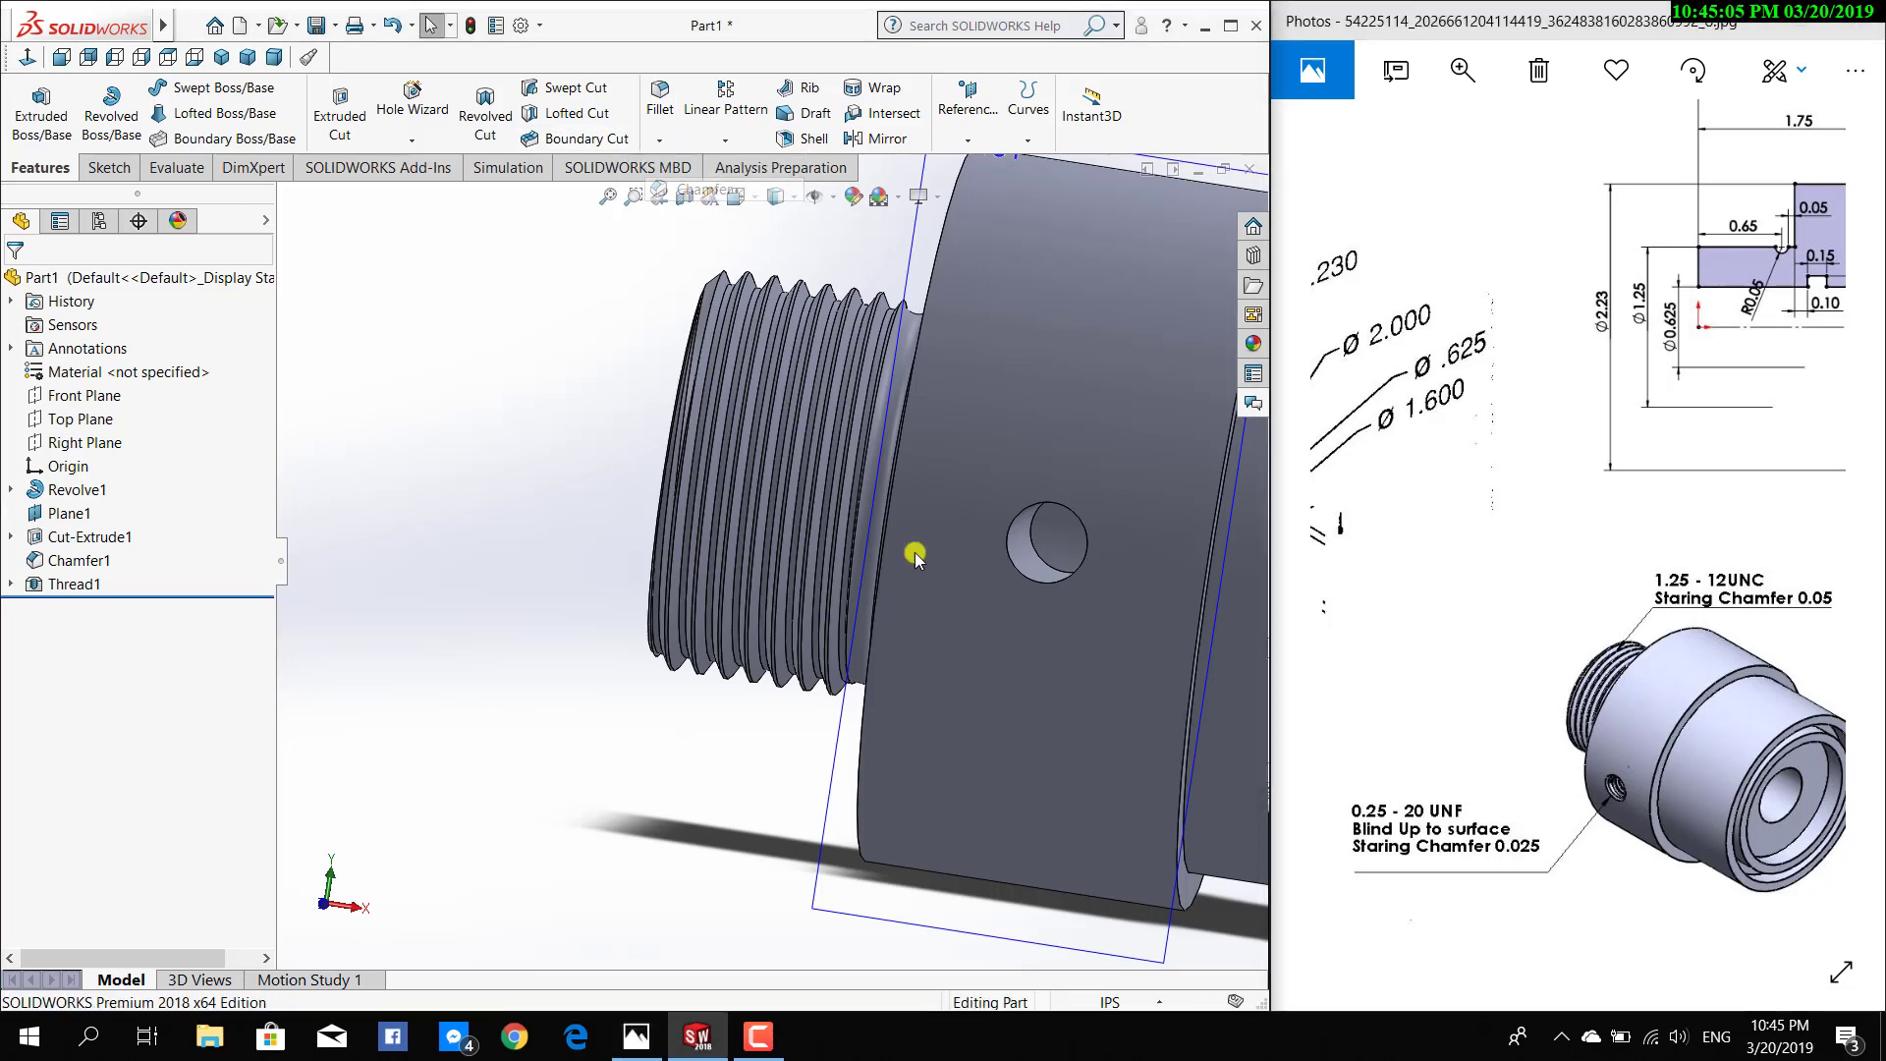
{"action": "left_click", "coordinate": [1023, 568]}
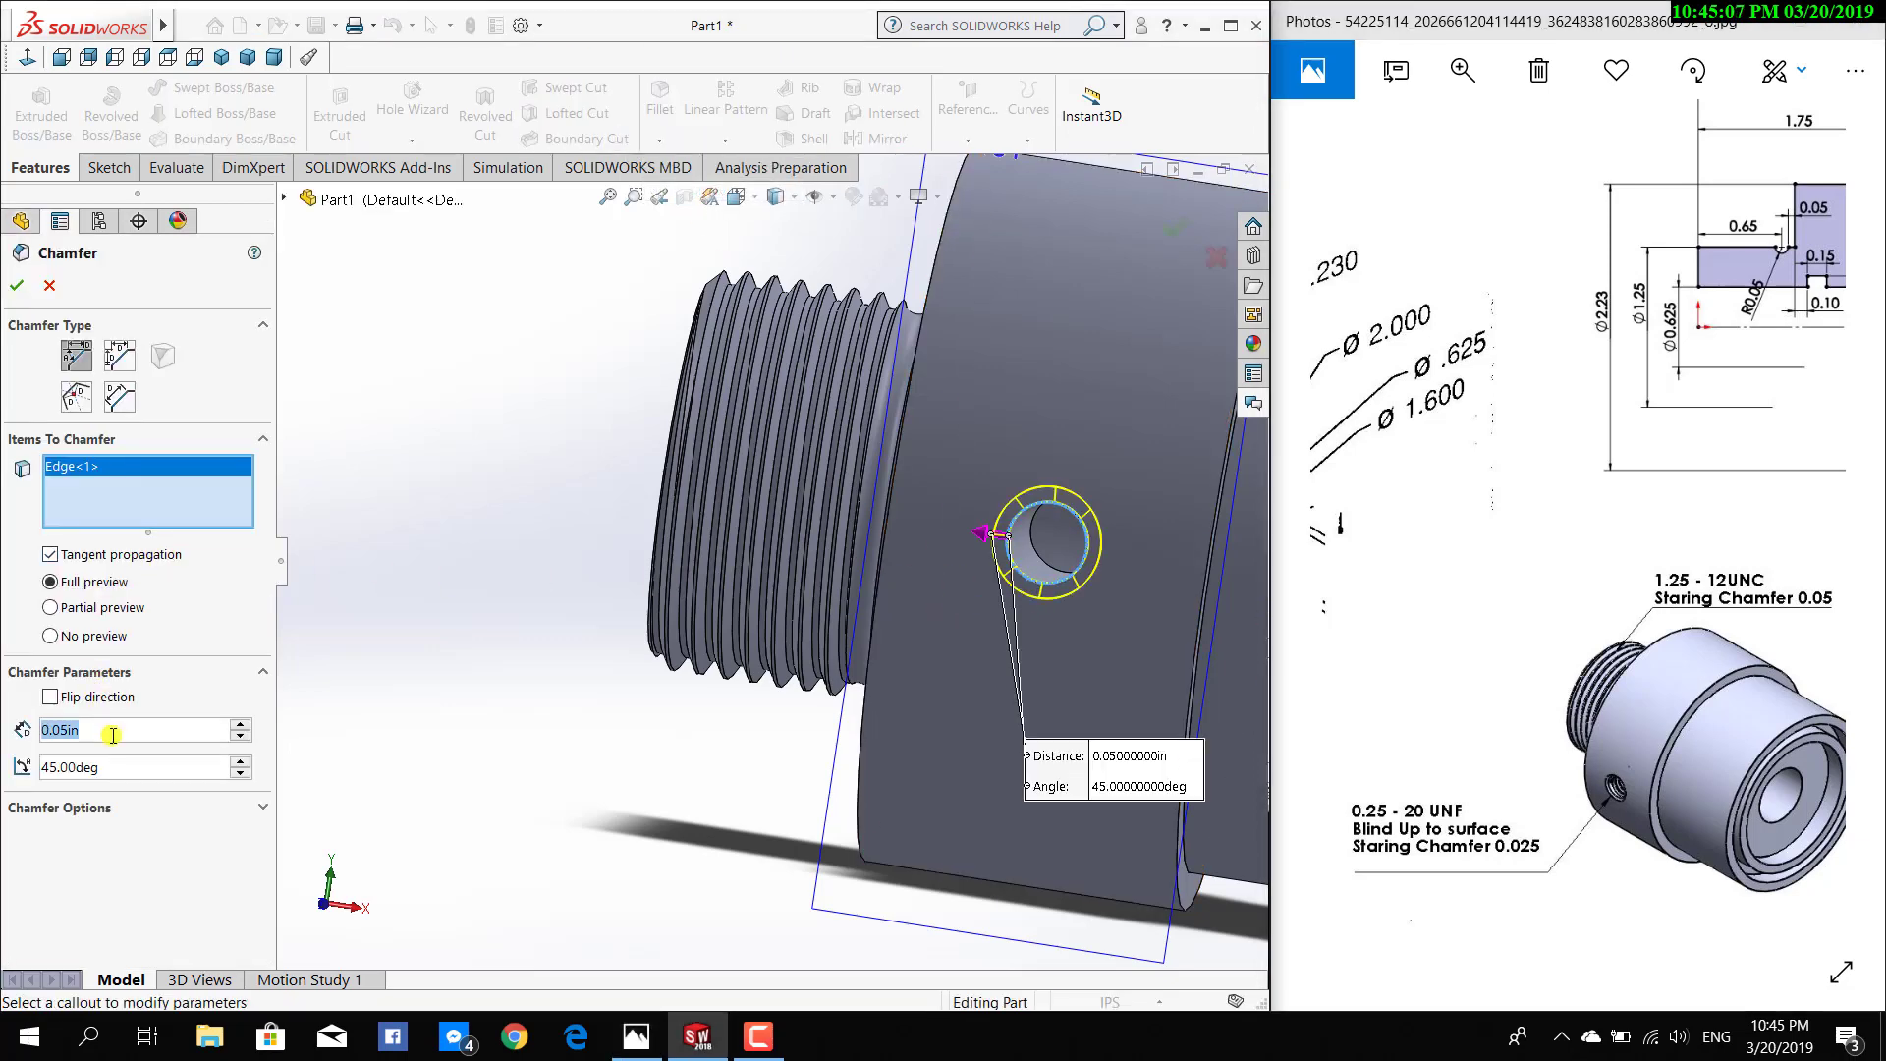
{"action": "type", "text": "0.0"}
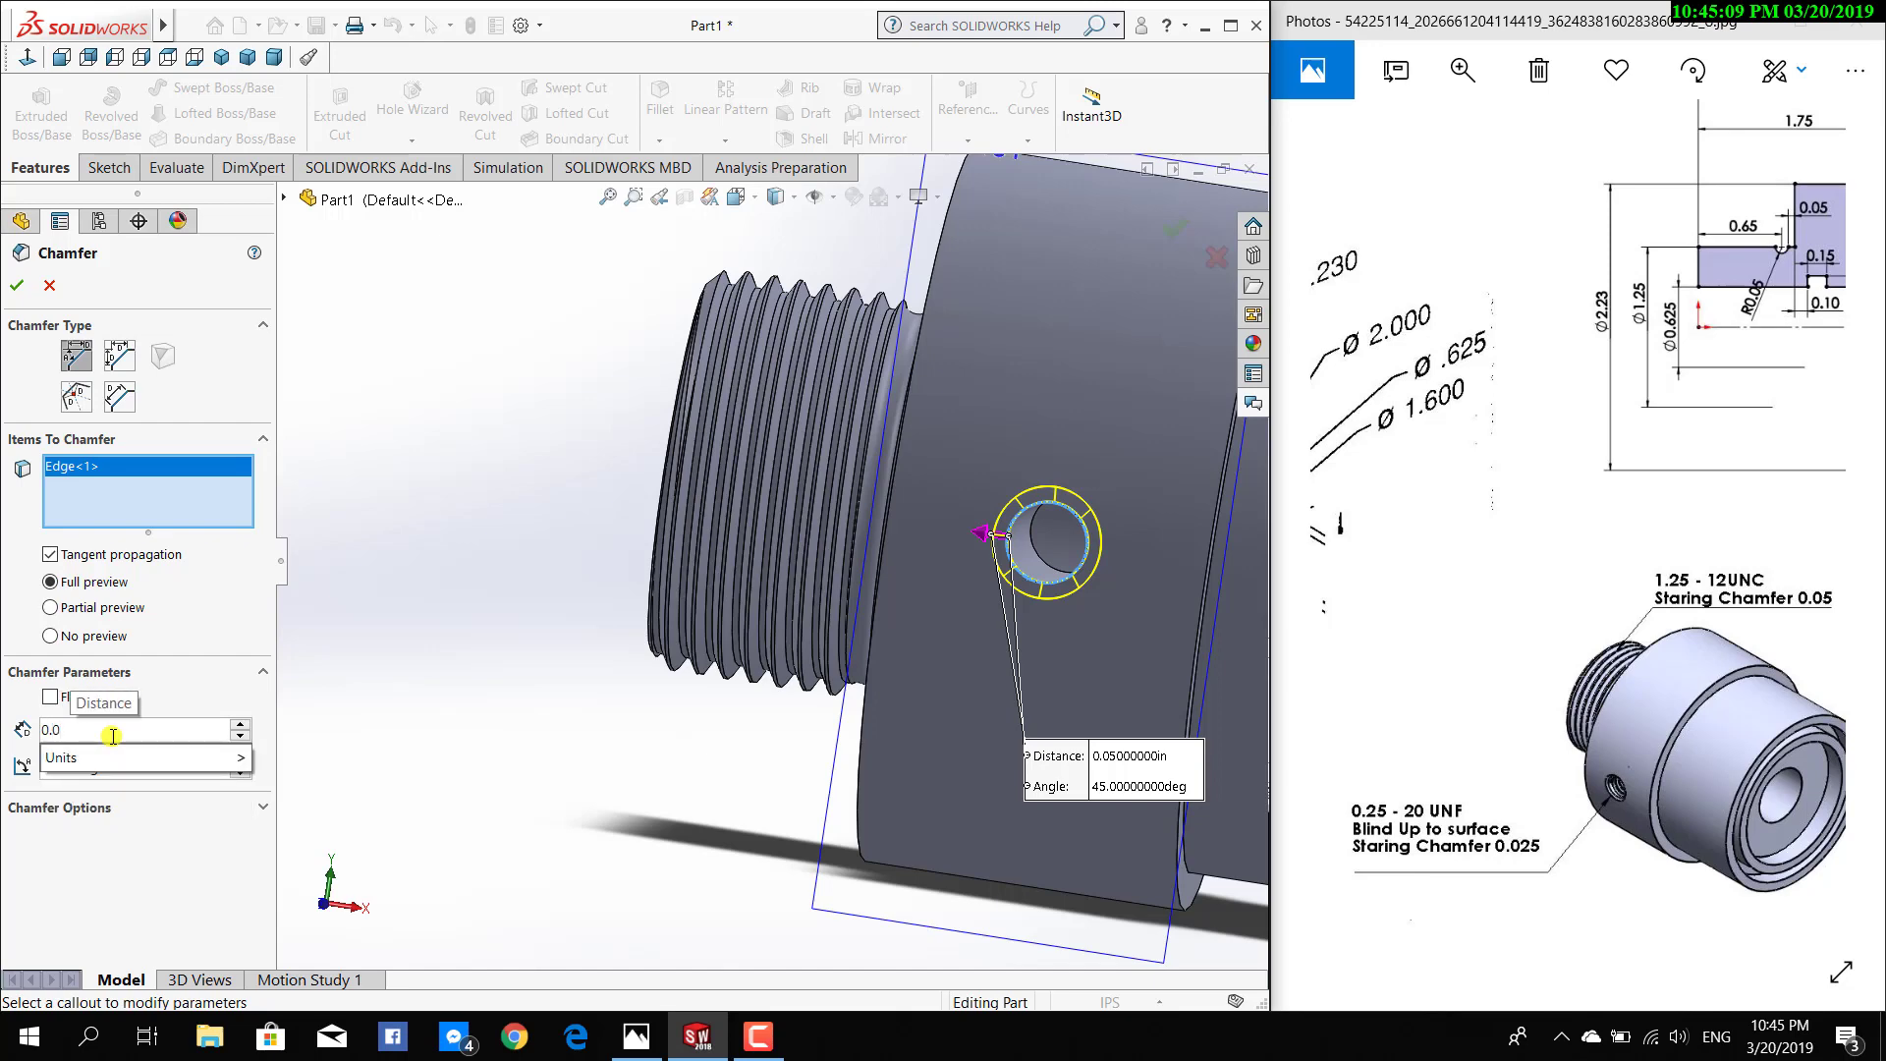
{"action": "type", "text": "25"}
{"action": "key", "text": "Return"}
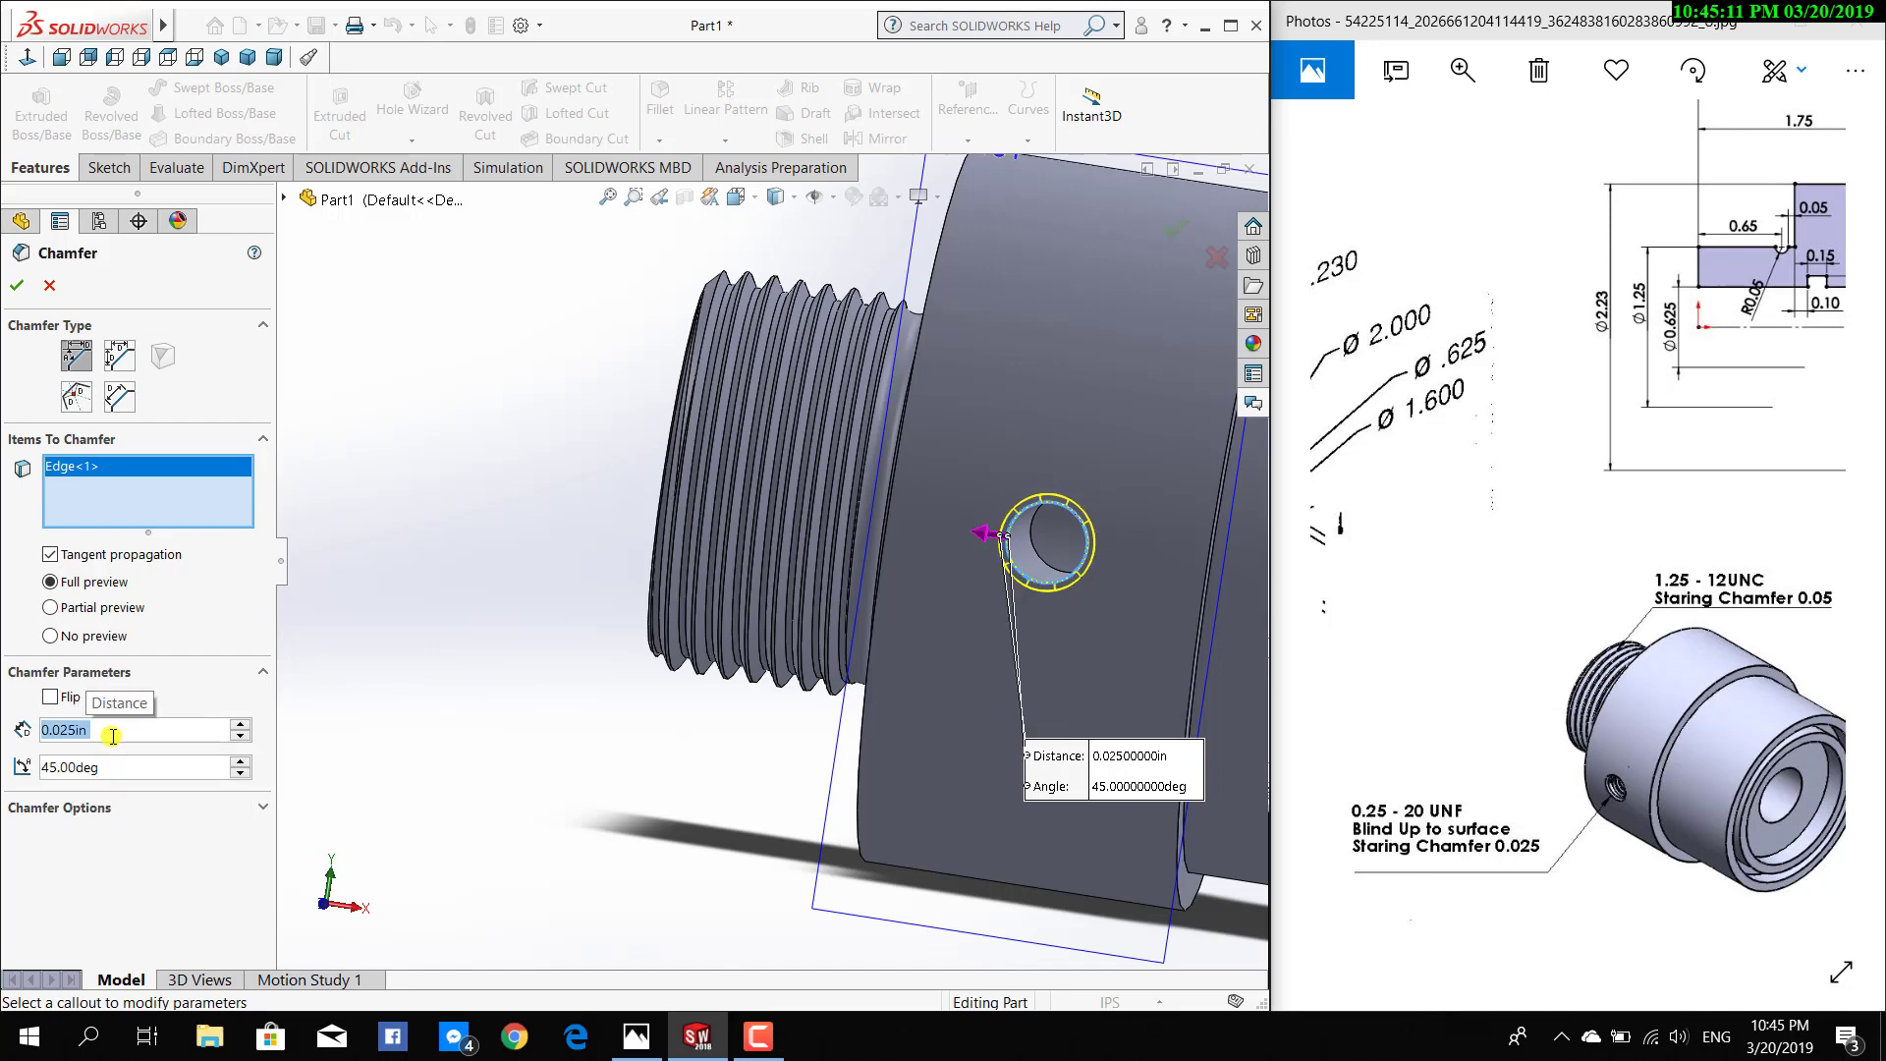
{"action": "left_click", "coordinate": [17, 284]}
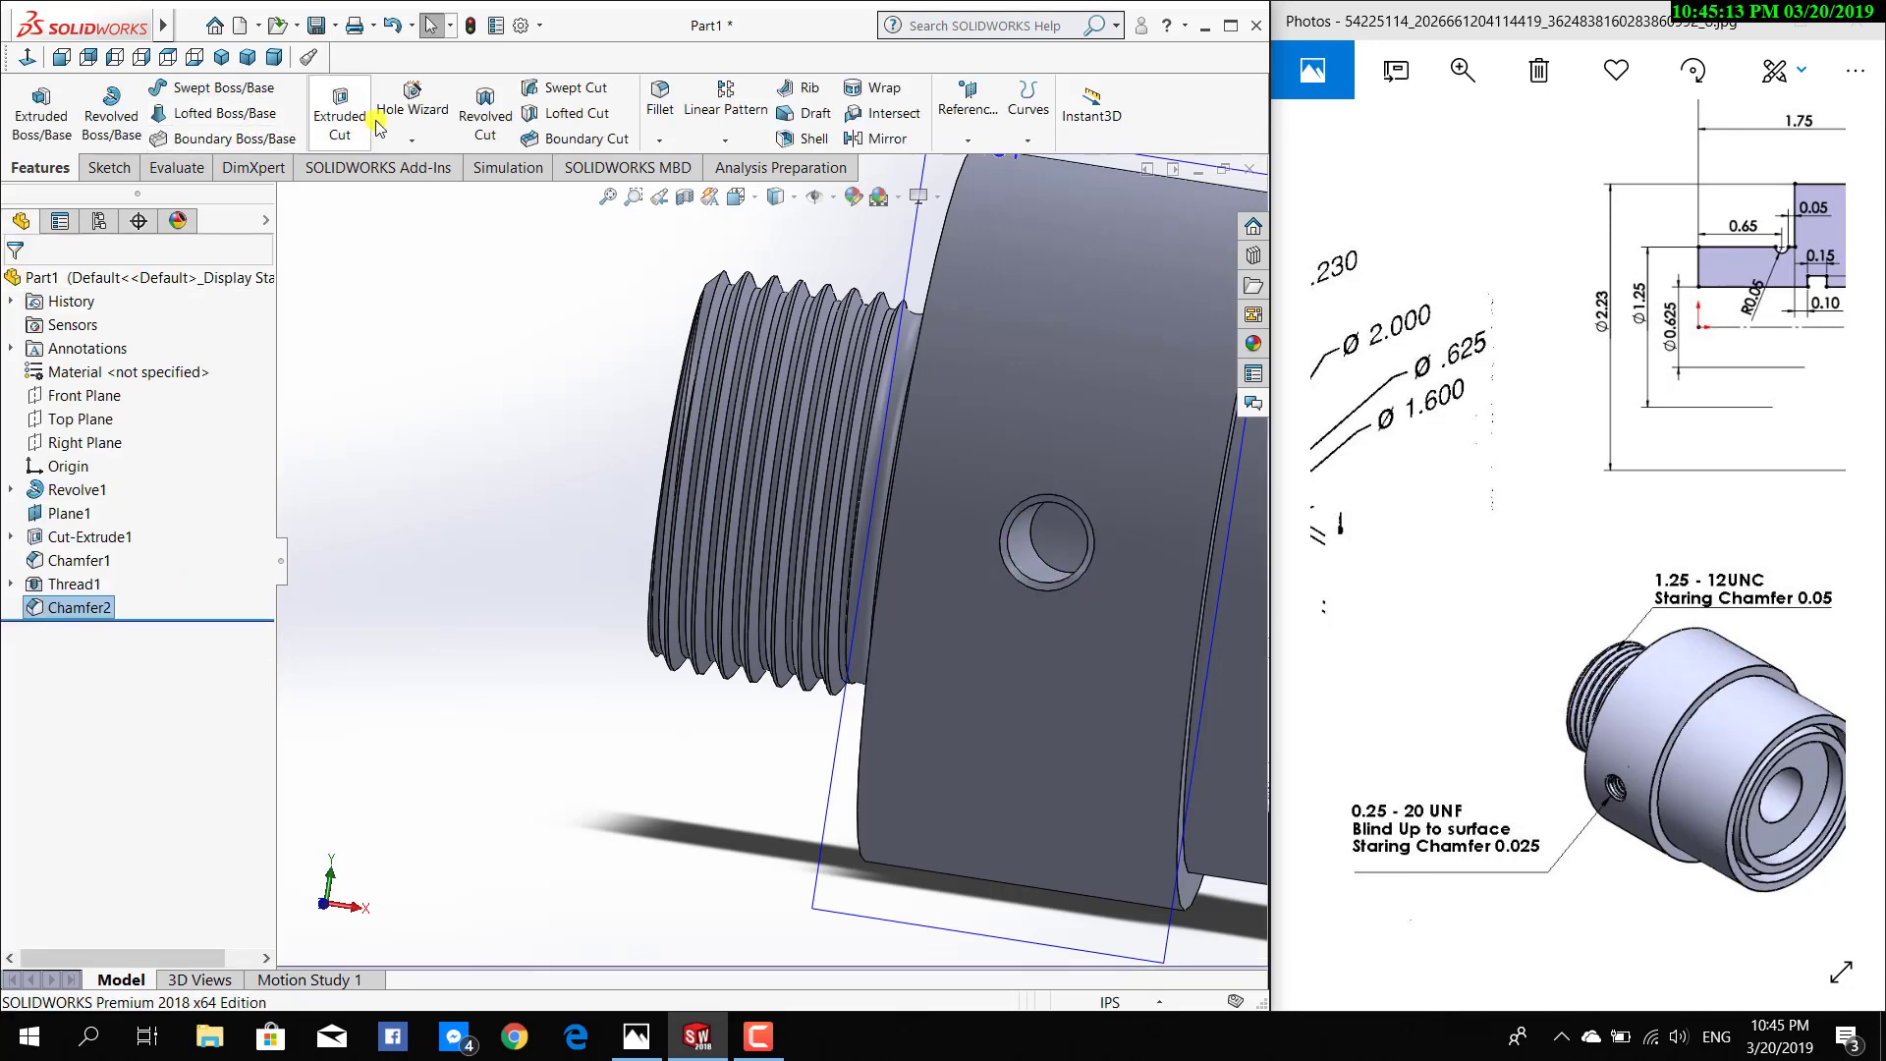
Start a thread feature located on the side hole's circular edge
{"action": "left_click", "coordinate": [412, 139]}
{"action": "left_click", "coordinate": [422, 213]}
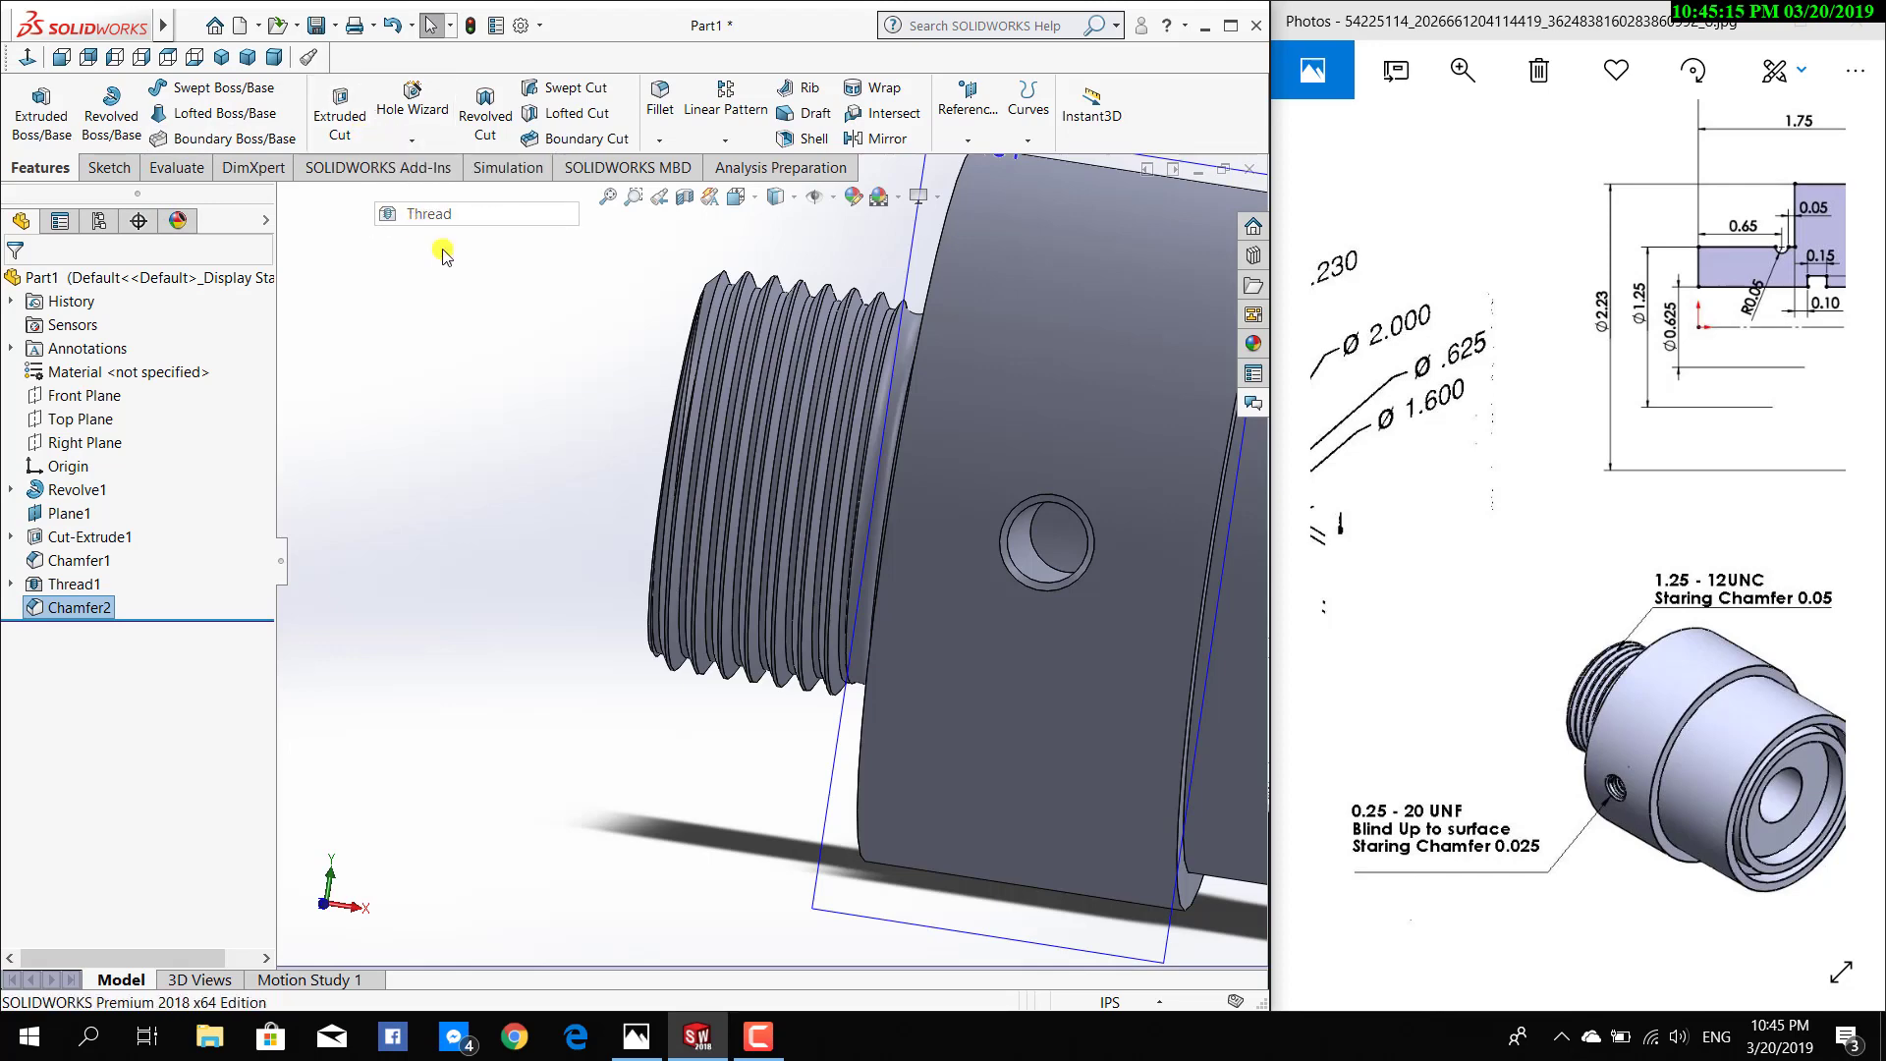
{"action": "left_click", "coordinate": [1012, 562]}
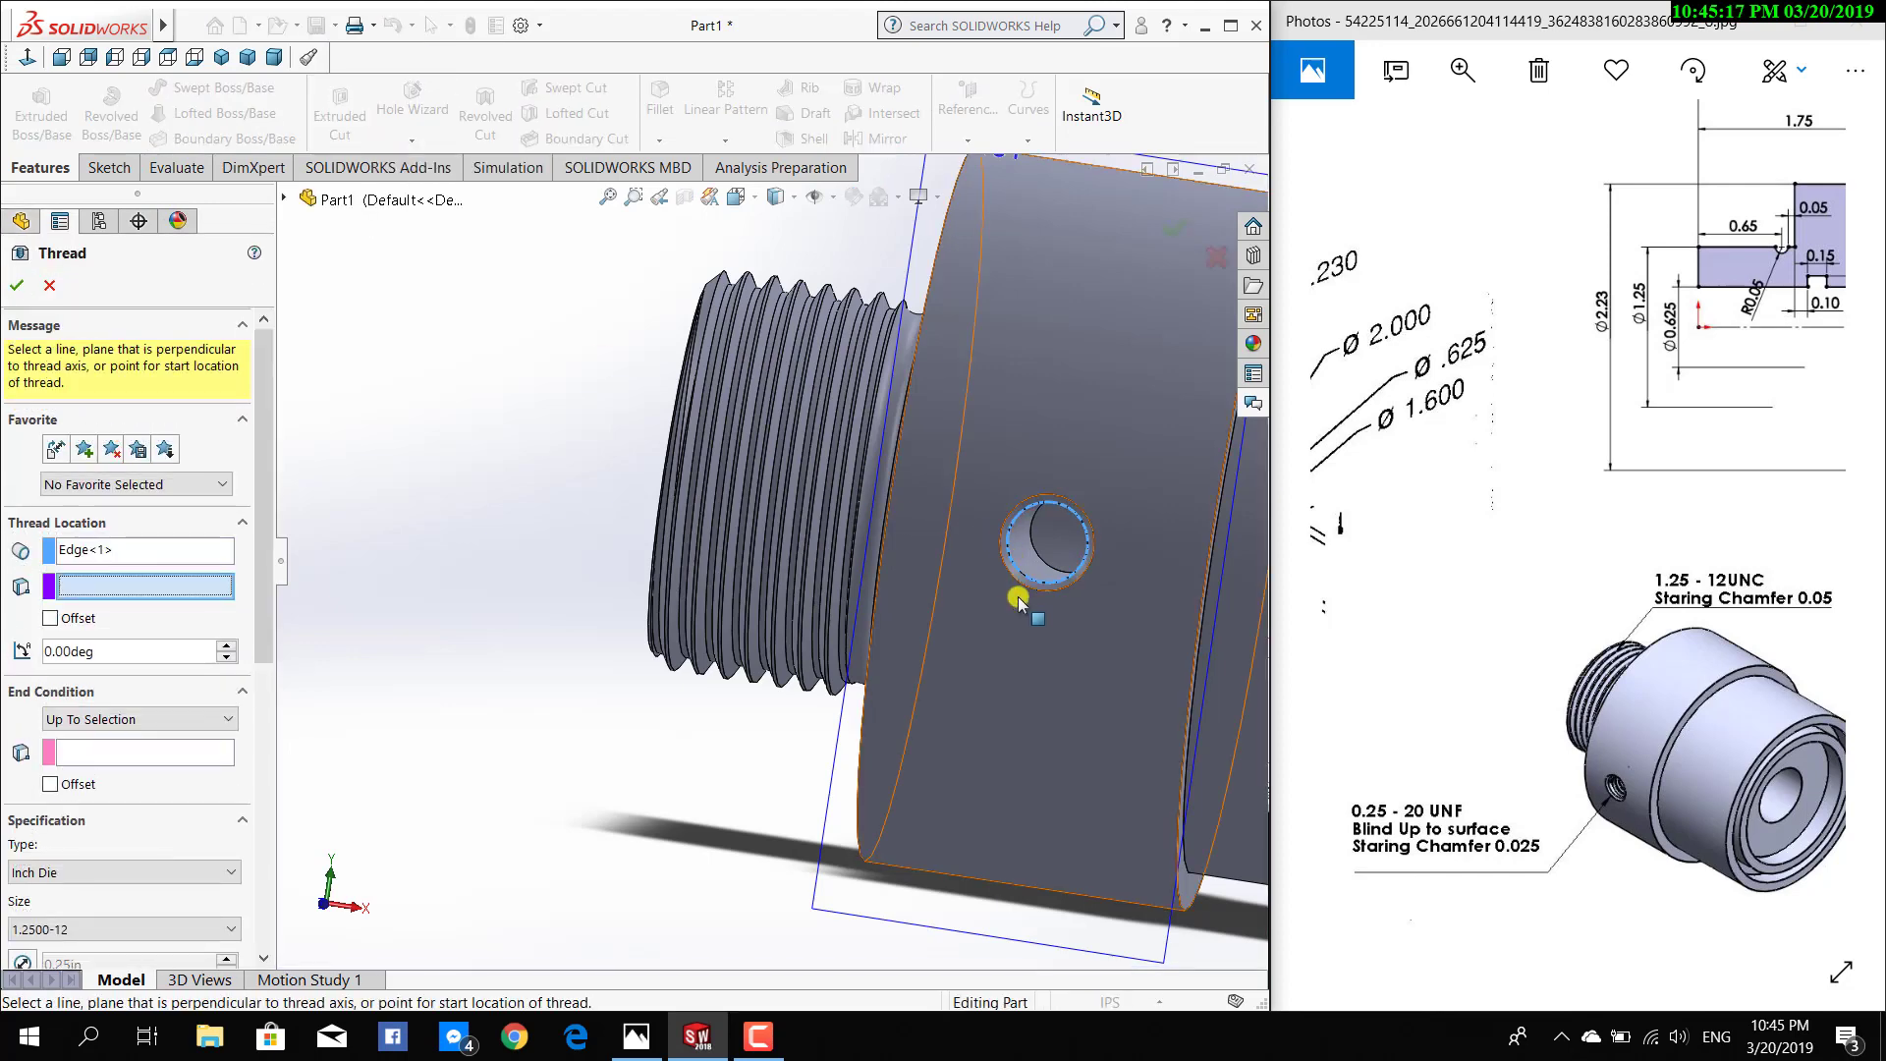
{"action": "middle_click_drag", "start_coordinate": [1090, 668], "coordinate": [977, 693]}
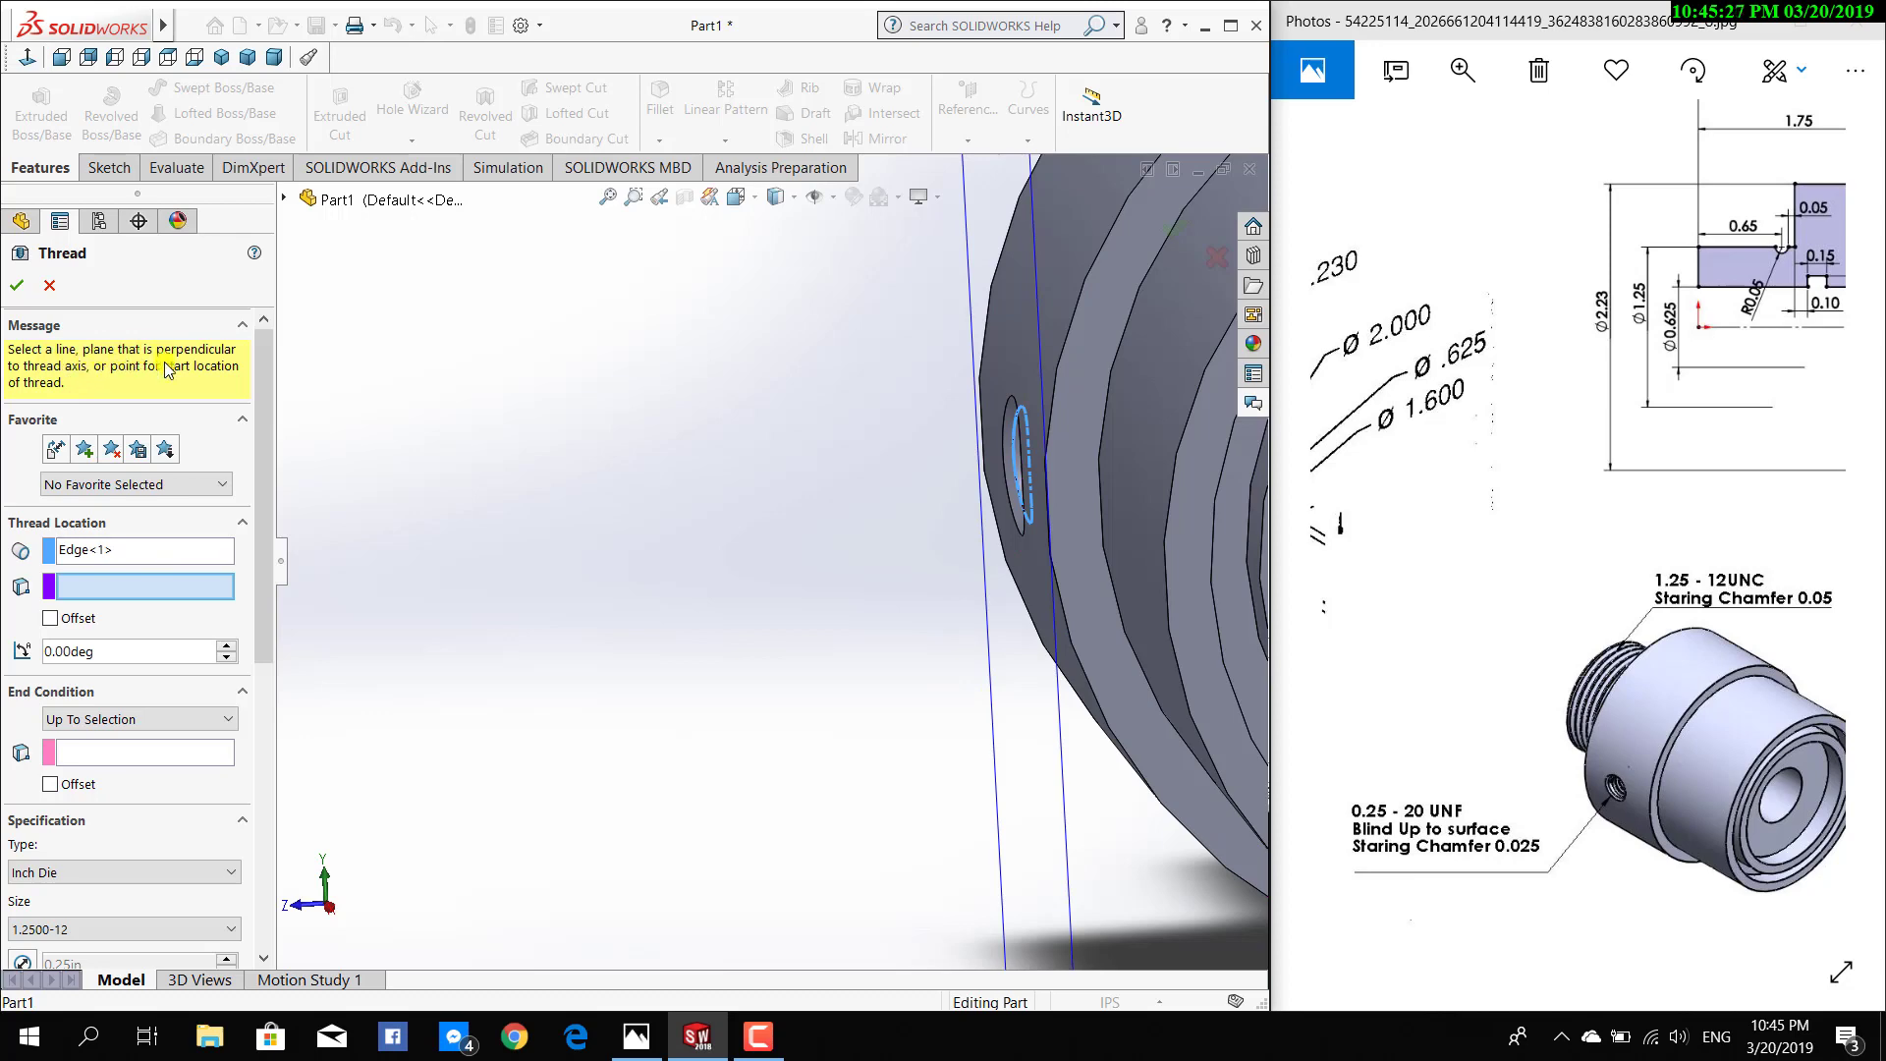
{"action": "mouse_move", "coordinate": [685, 589]}
{"action": "middle_mouse_down"}
{"action": "mouse_move", "coordinate": [835, 589]}
{"action": "mouse_move", "coordinate": [959, 534]}
{"action": "mouse_move", "coordinate": [926, 463]}
{"action": "mouse_move", "coordinate": [947, 452]}
{"action": "mouse_move", "coordinate": [901, 451]}
{"action": "mouse_move", "coordinate": [922, 547]}
{"action": "mouse_move", "coordinate": [875, 472]}
{"action": "middle_mouse_up"}
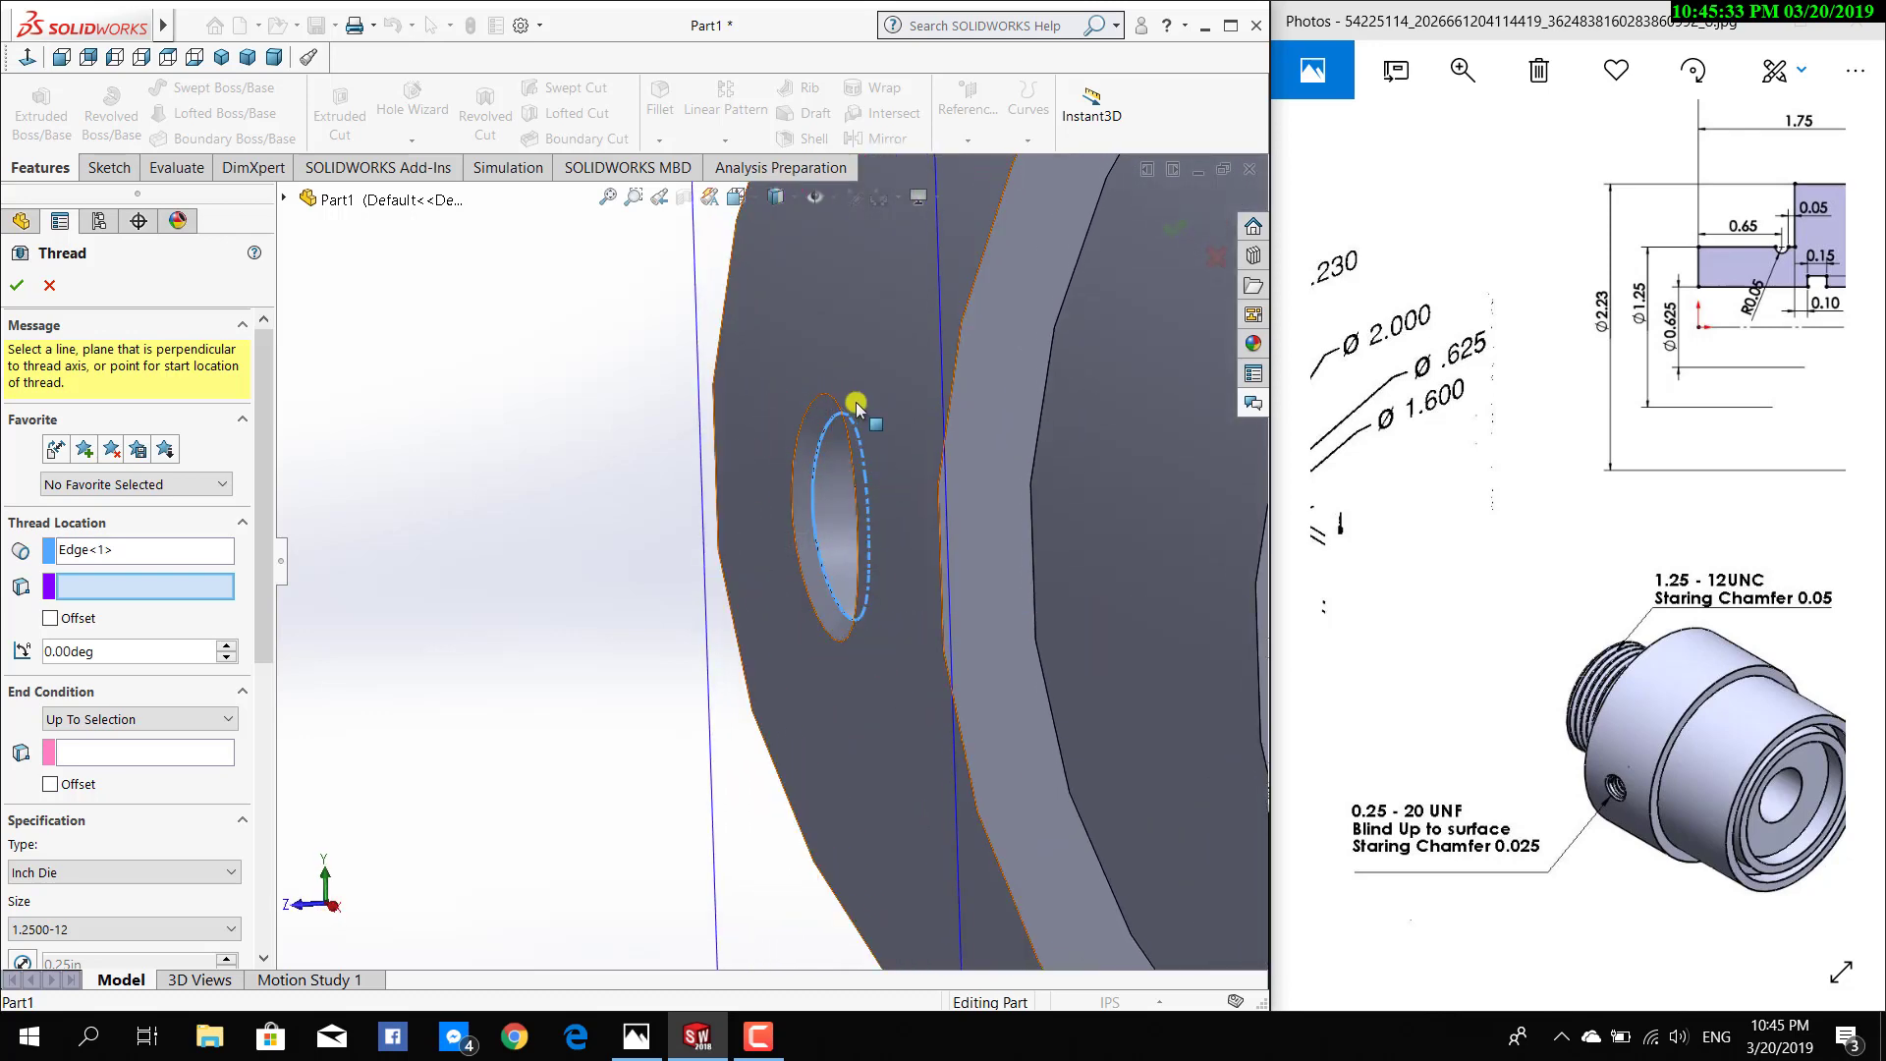
Orbit around the hole to expose Plane1 and target it as the thread start
{"action": "mouse_move", "coordinate": [802, 402]}
{"action": "middle_mouse_down"}
{"action": "mouse_move", "coordinate": [841, 497]}
{"action": "mouse_move", "coordinate": [792, 514]}
{"action": "mouse_move", "coordinate": [811, 496]}
{"action": "middle_mouse_up"}
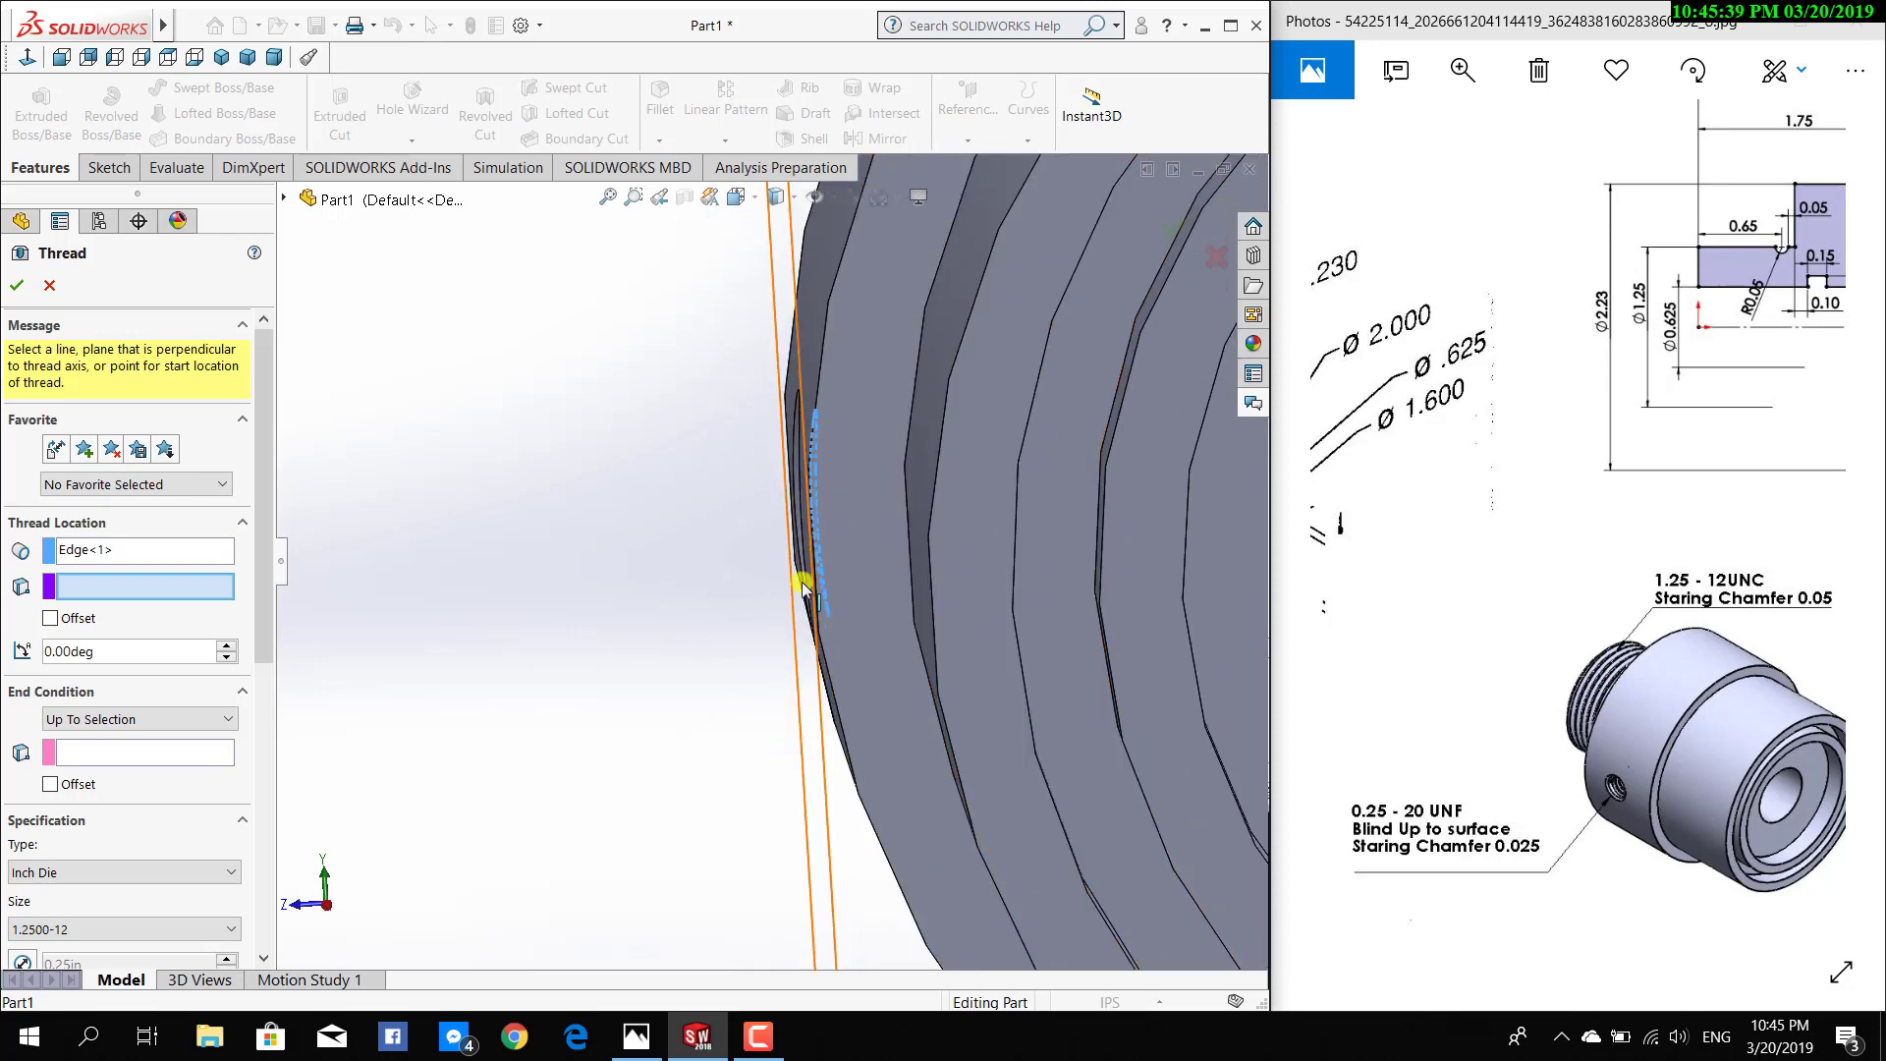
{"action": "mouse_move", "coordinate": [820, 456]}
{"action": "middle_mouse_down"}
{"action": "mouse_move", "coordinate": [821, 492]}
{"action": "mouse_move", "coordinate": [910, 387]}
{"action": "middle_mouse_up"}
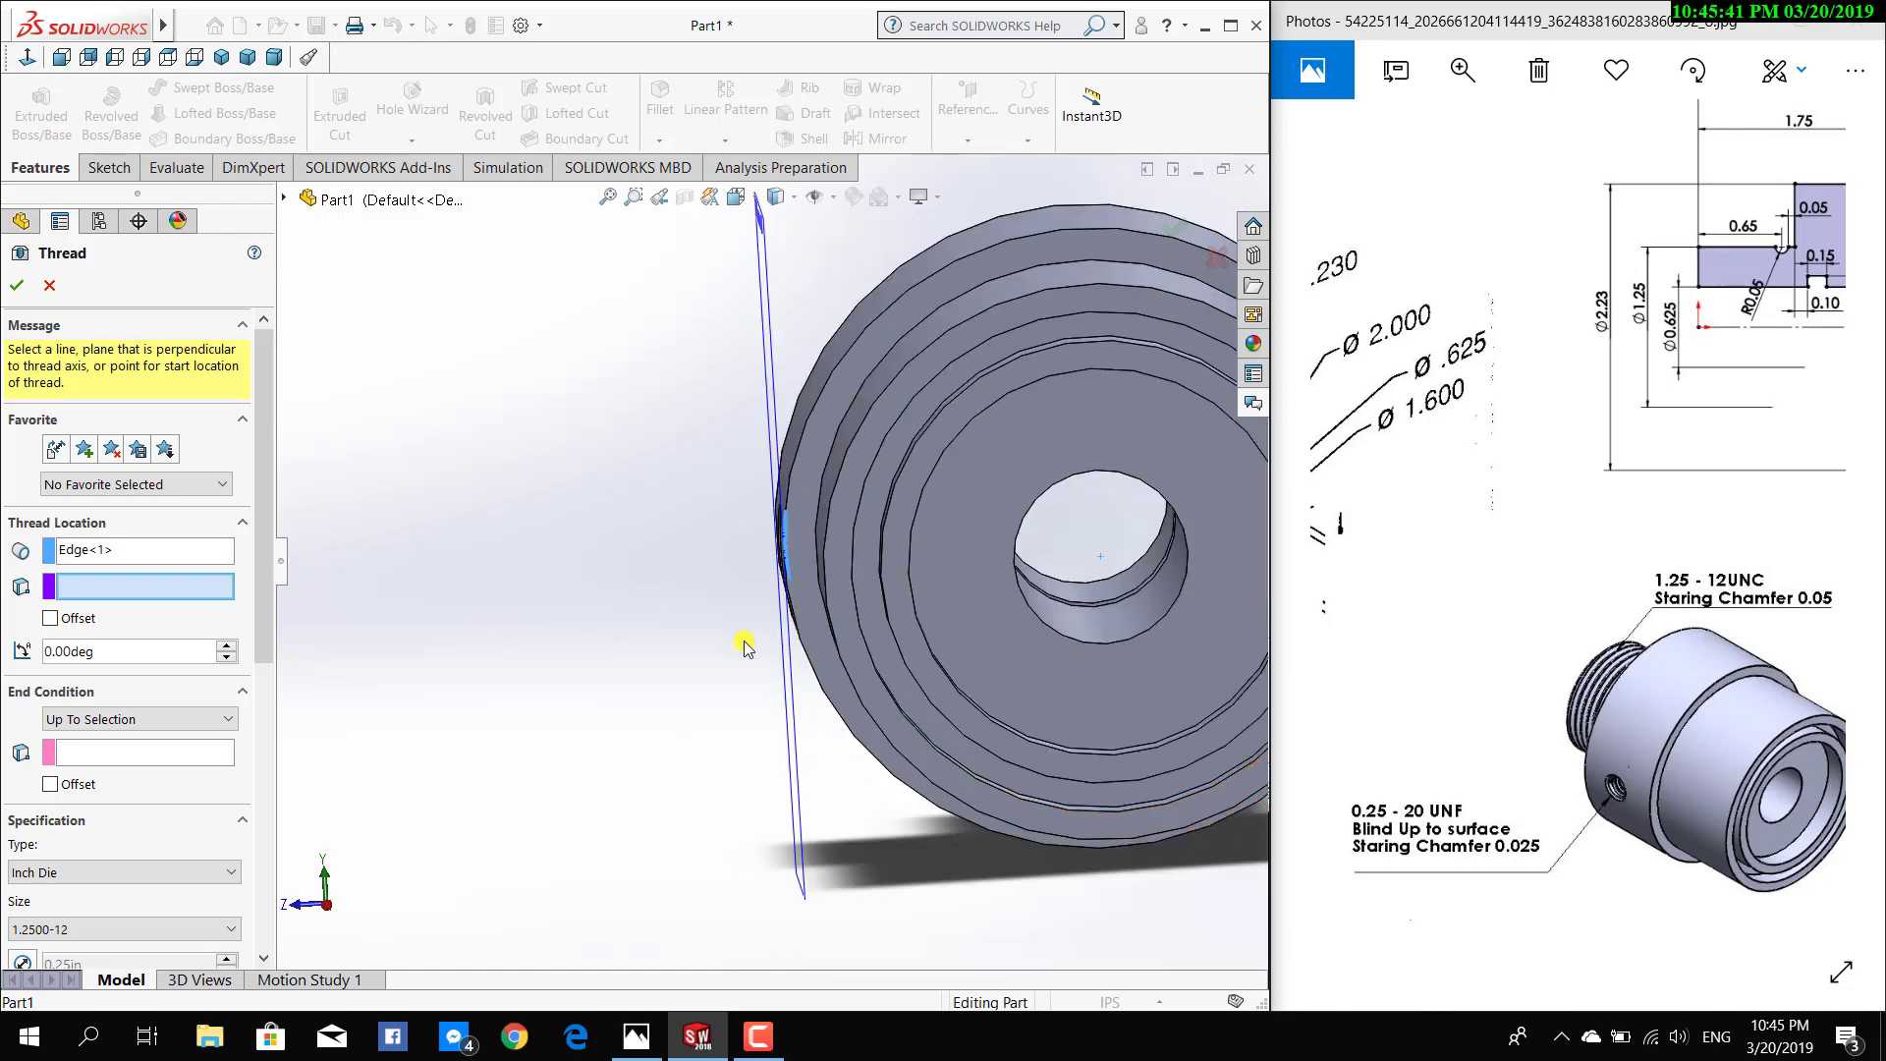
{"action": "mouse_move", "coordinate": [725, 632]}
{"action": "middle_mouse_down"}
{"action": "mouse_move", "coordinate": [779, 598]}
{"action": "mouse_move", "coordinate": [880, 433]}
{"action": "middle_mouse_up"}
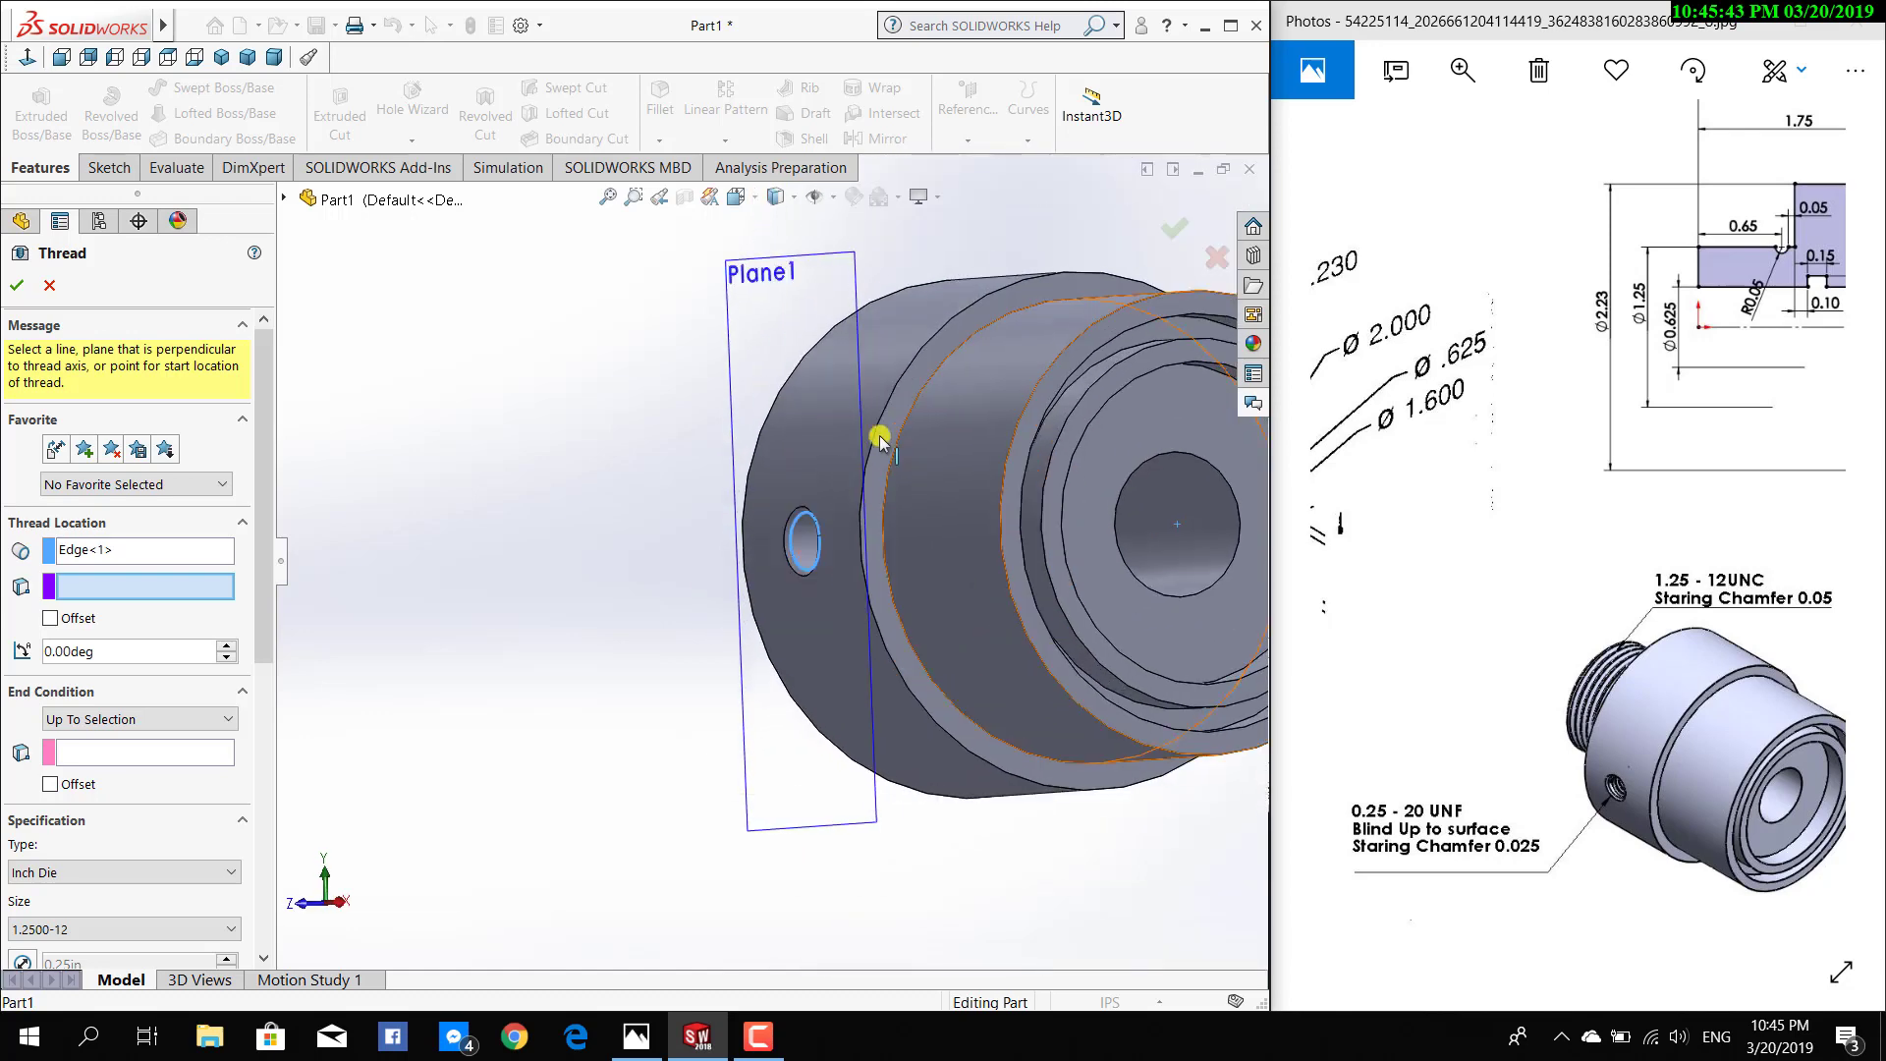
{"action": "mouse_move", "coordinate": [854, 686]}
{"action": "middle_mouse_down"}
{"action": "mouse_move", "coordinate": [766, 639]}
{"action": "mouse_move", "coordinate": [763, 601]}
{"action": "middle_mouse_up"}
{"action": "scroll", "coordinate": [718, 589], "scroll_direction": "down", "scroll_amount": 3}
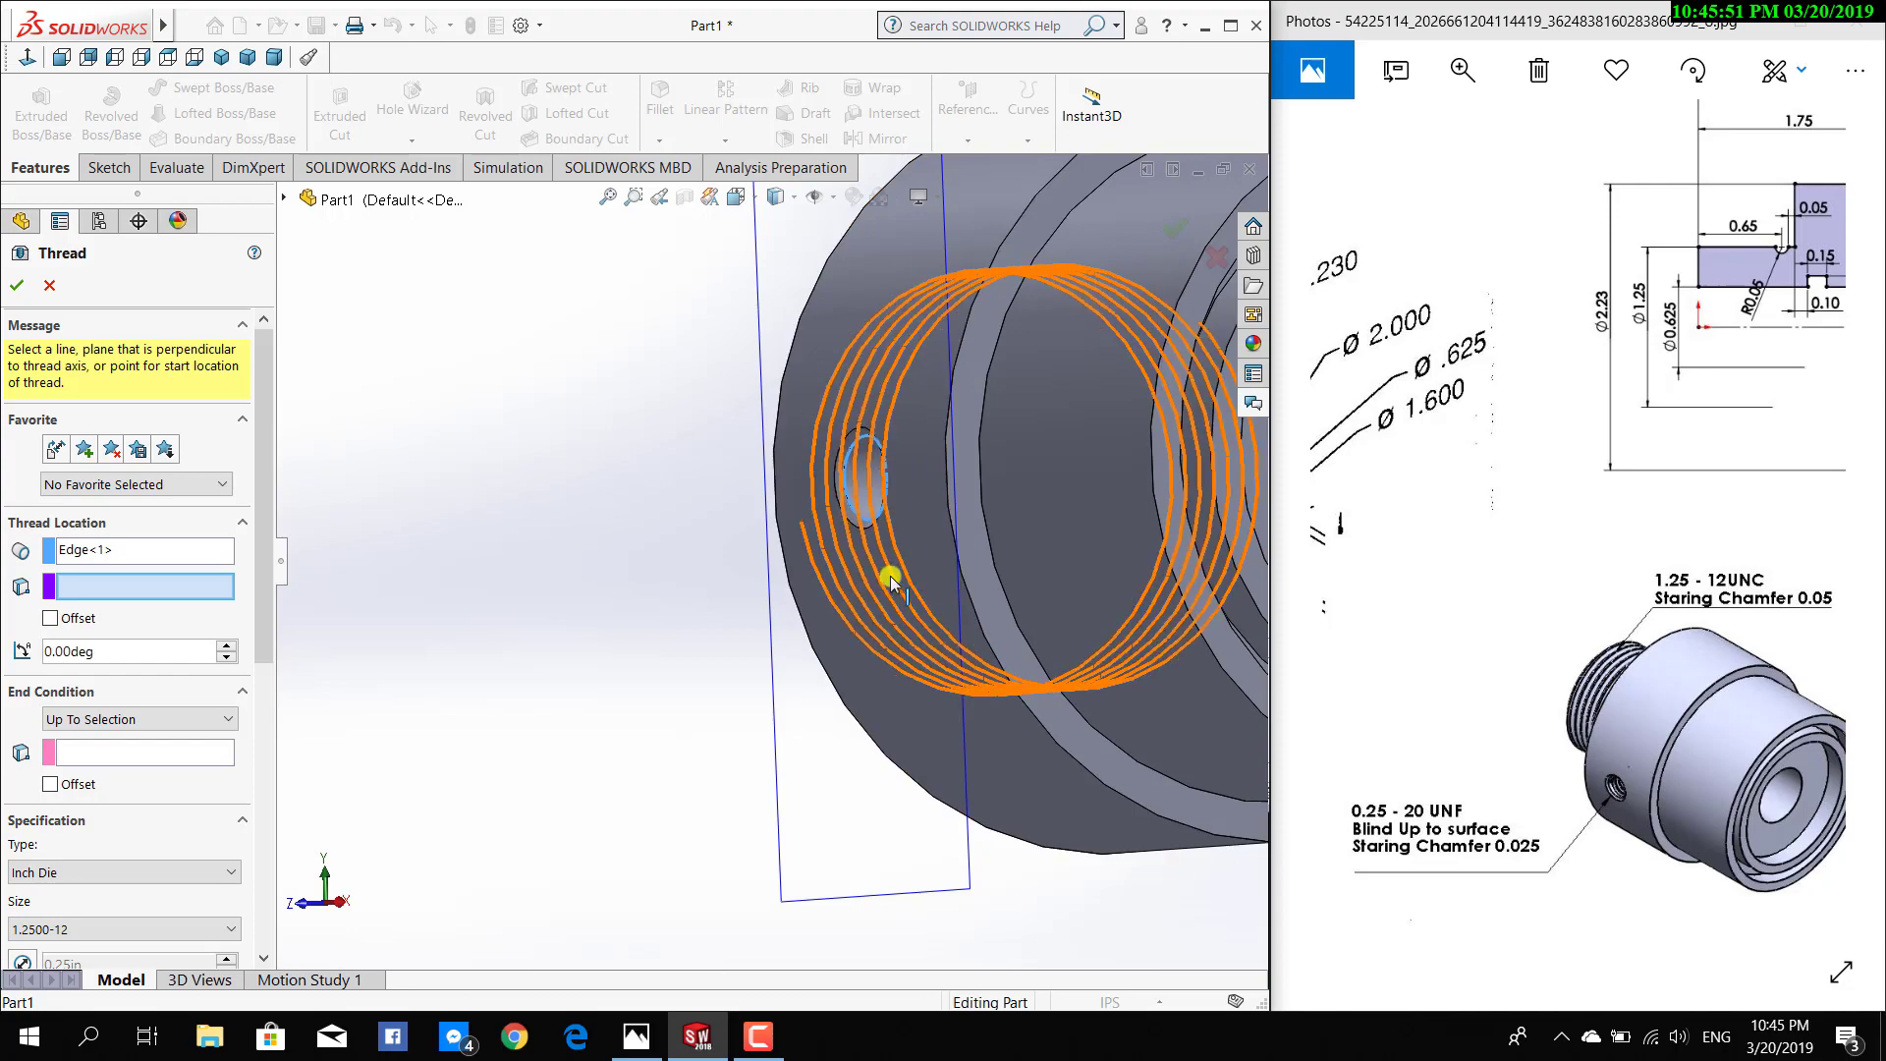
{"action": "mouse_move", "coordinate": [884, 577]}
{"action": "middle_mouse_down"}
{"action": "mouse_move", "coordinate": [876, 620]}
{"action": "mouse_move", "coordinate": [905, 630]}
{"action": "middle_mouse_up"}
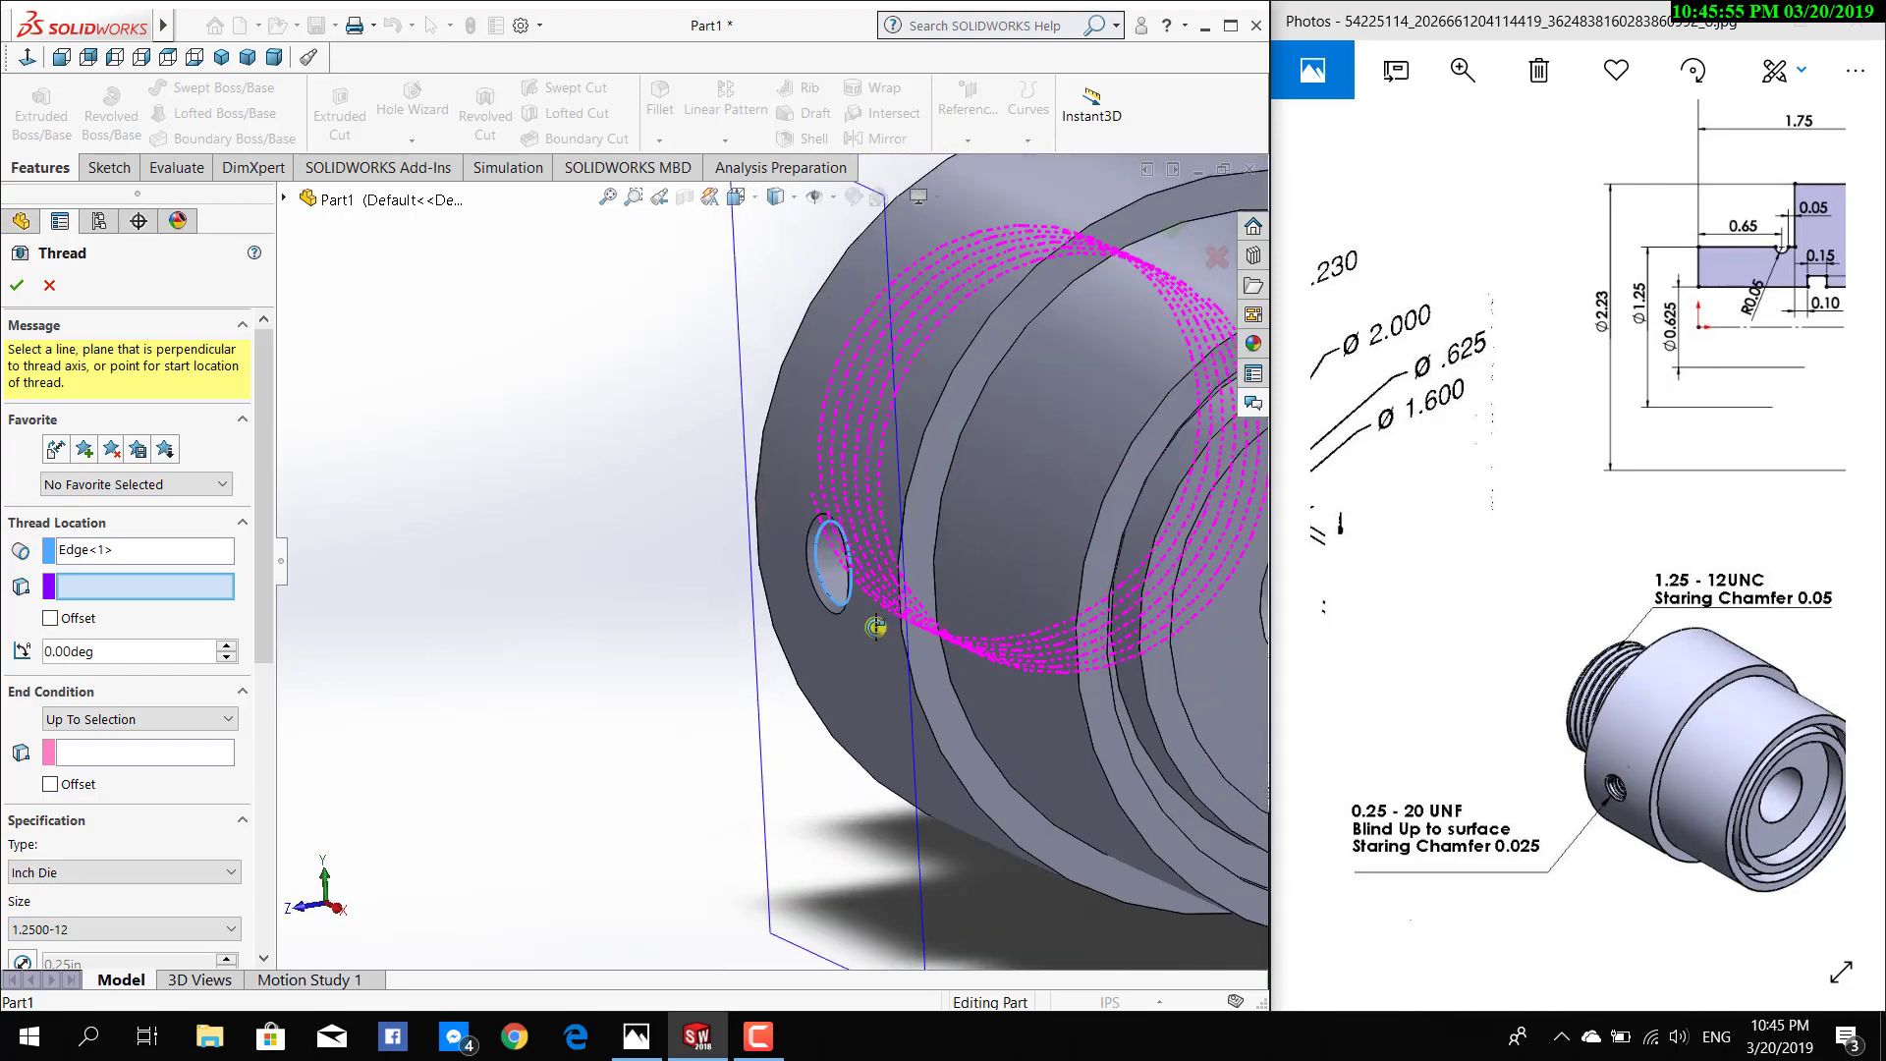
{"action": "middle_click_drag", "start_coordinate": [905, 631], "coordinate": [1029, 546]}
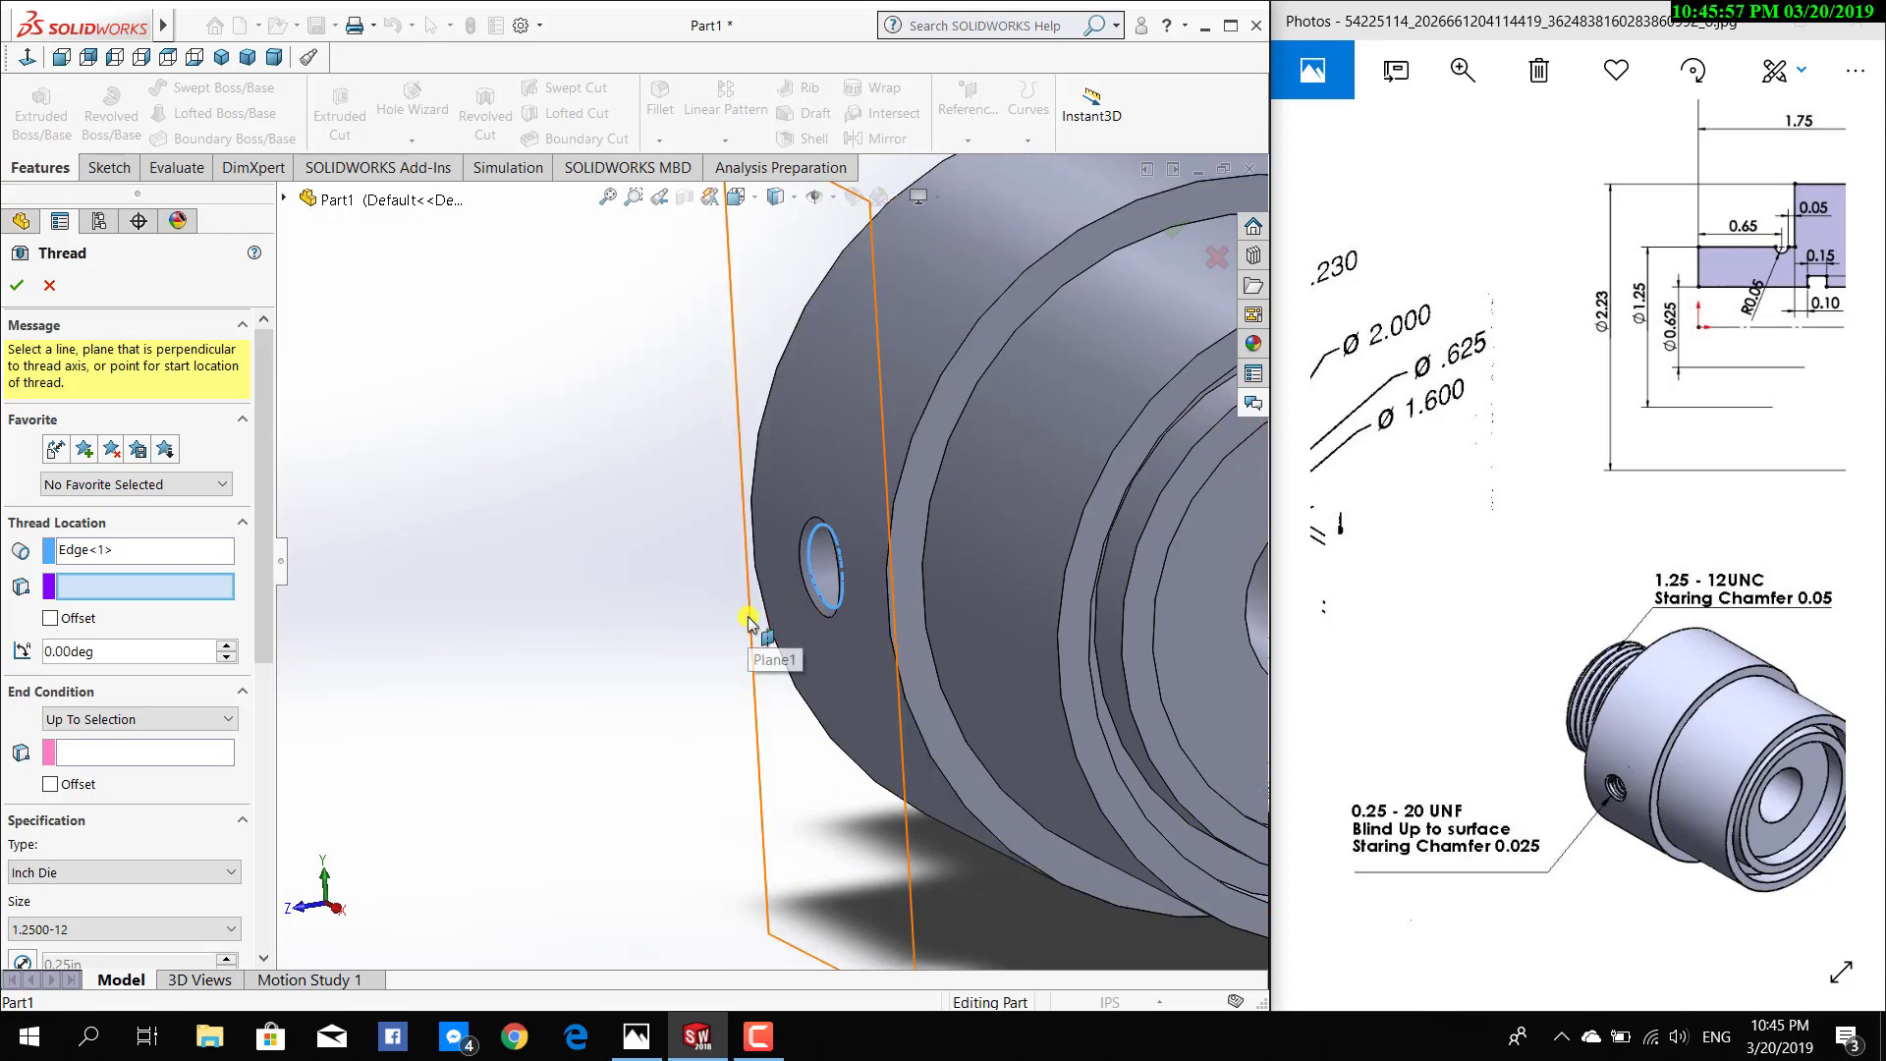
{"action": "middle_click_drag", "start_coordinate": [749, 622], "coordinate": [884, 682]}
{"action": "left_click", "coordinate": [850, 707]}
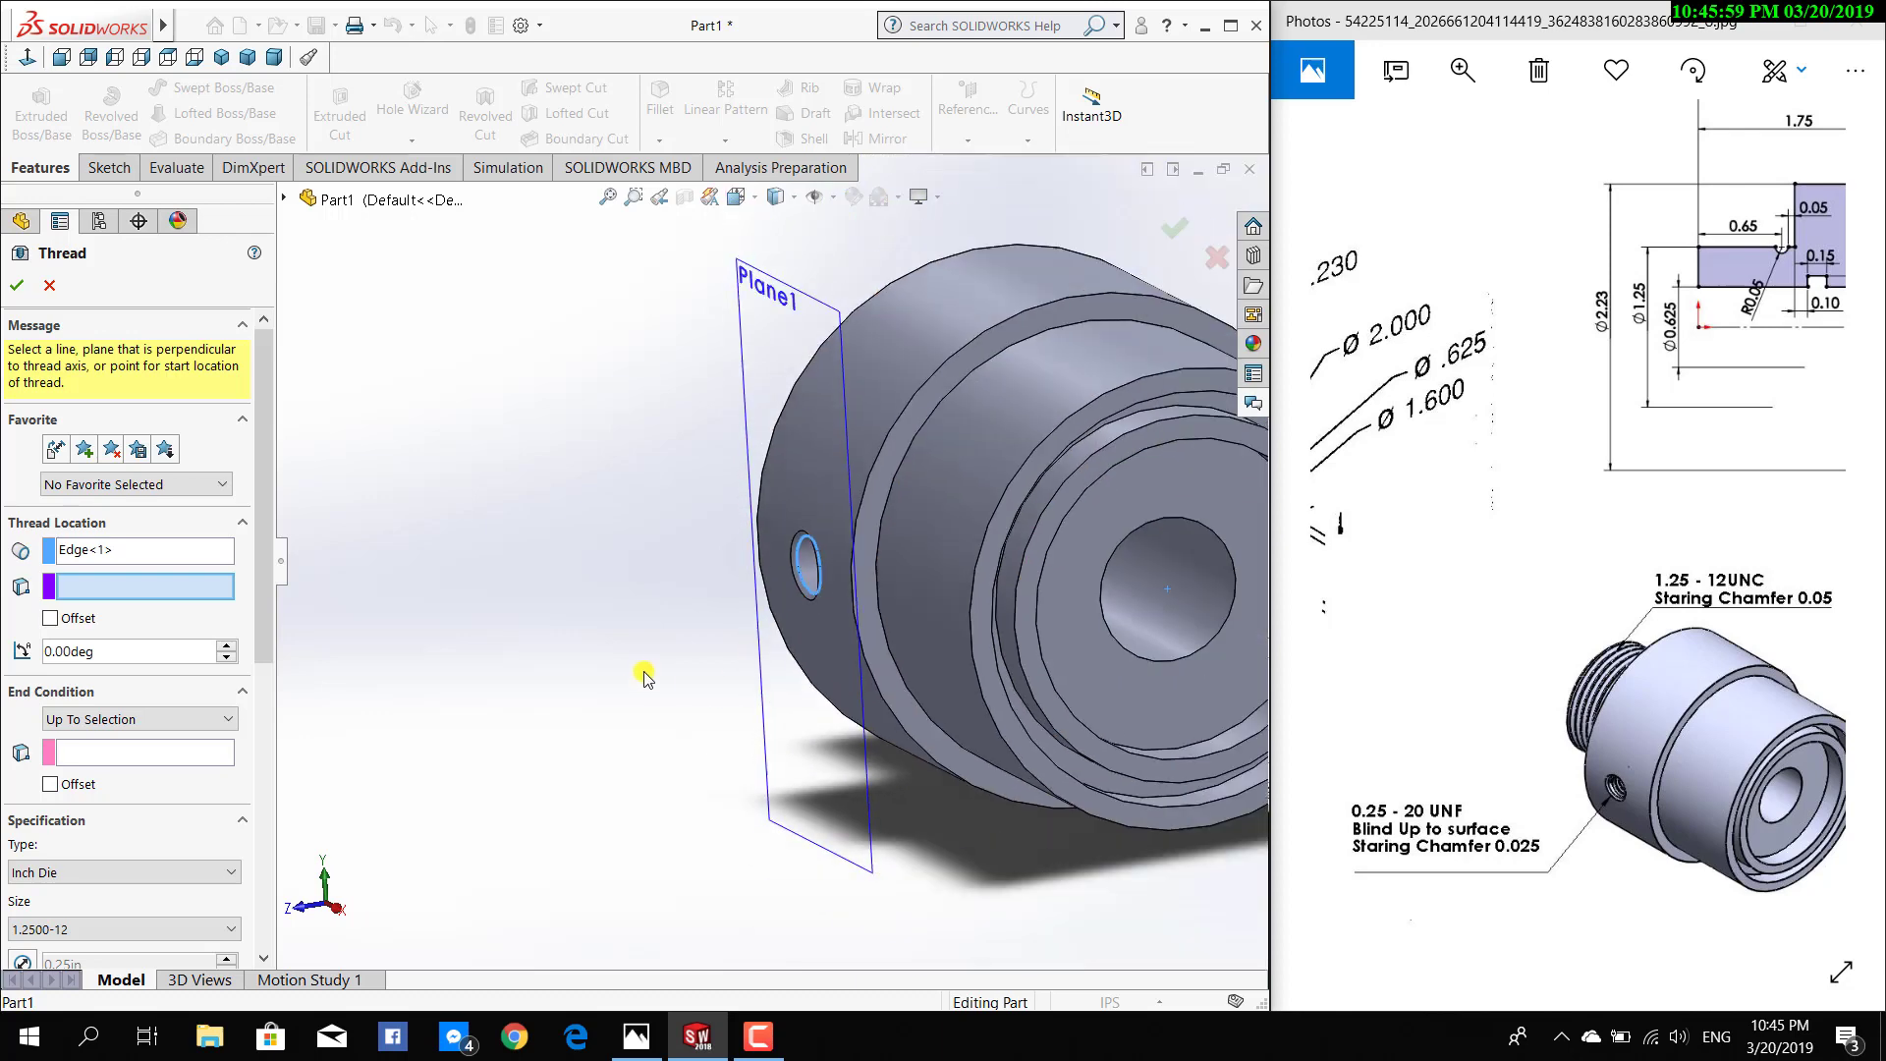
Use Plane1 as the side-hole thread's start location
{"action": "left_click", "coordinate": [808, 307]}
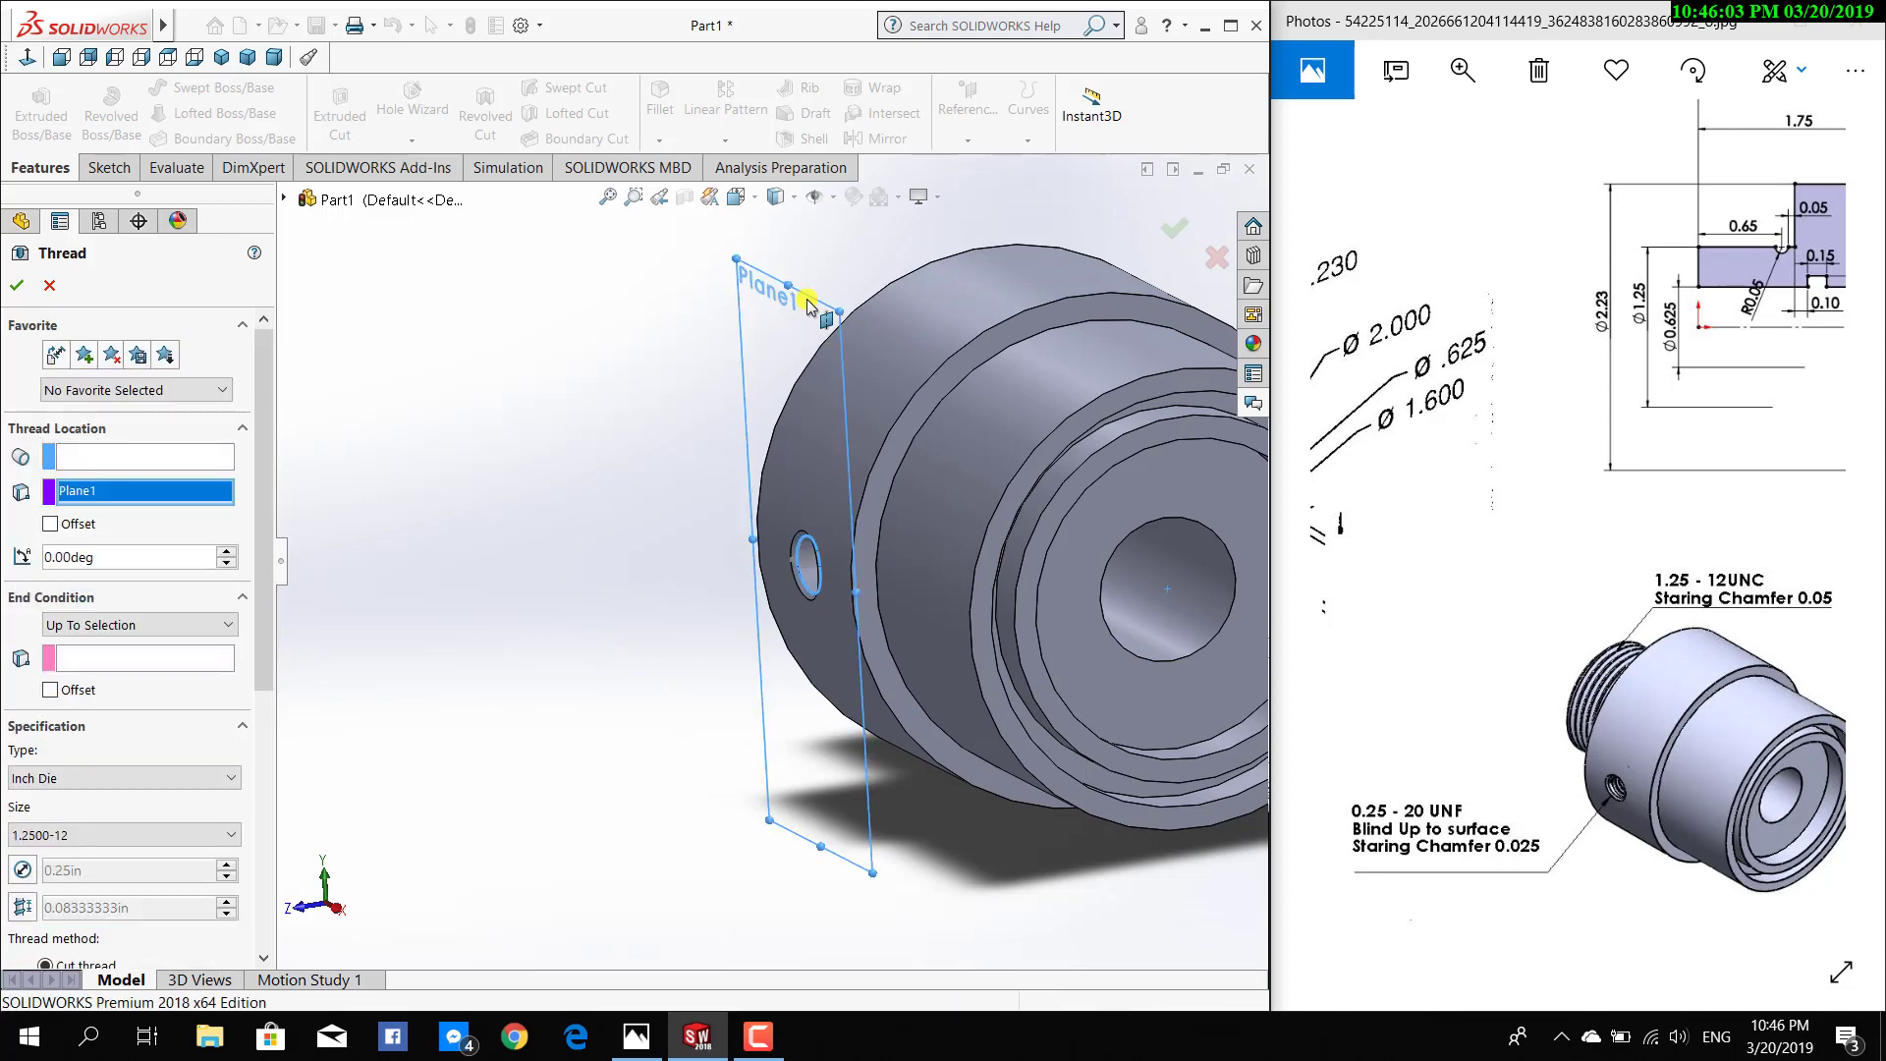
{"action": "scroll", "coordinate": [699, 660], "scroll_direction": "down", "scroll_amount": 2}
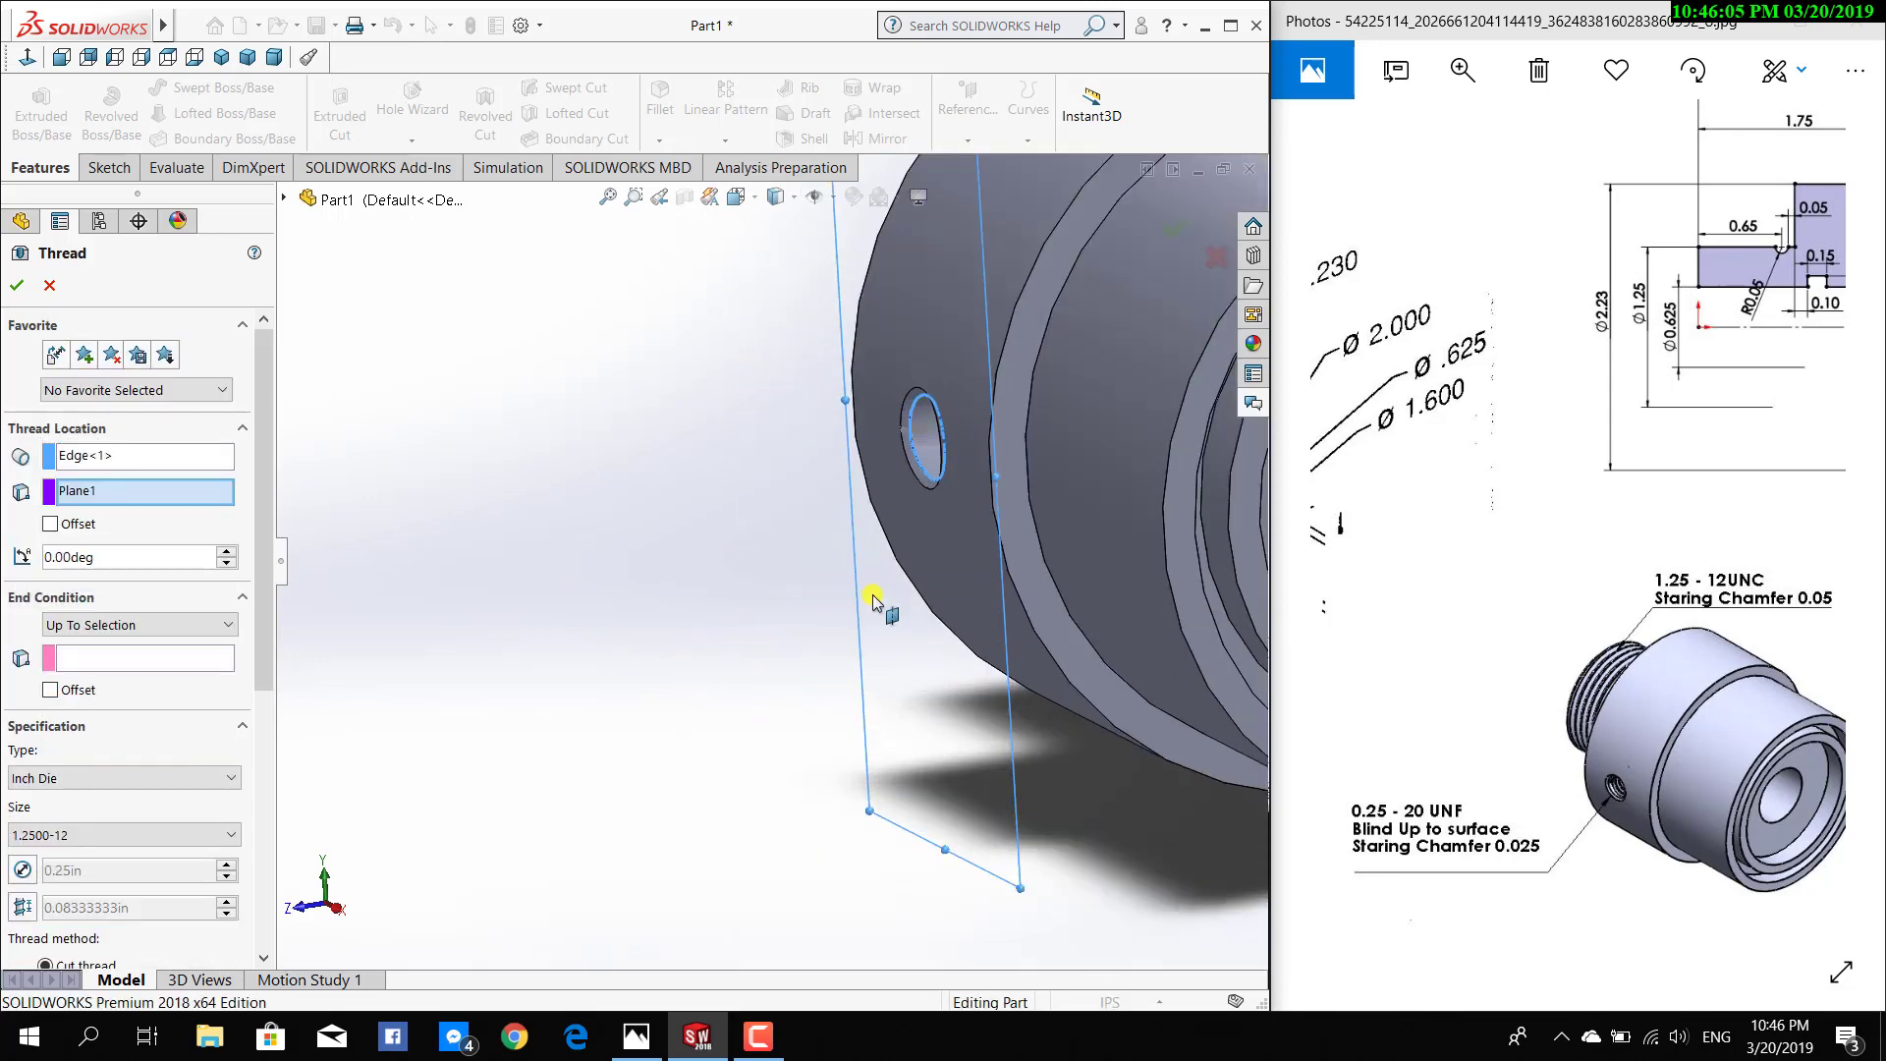
{"action": "middle_click_drag", "start_coordinate": [889, 609], "coordinate": [1136, 556]}
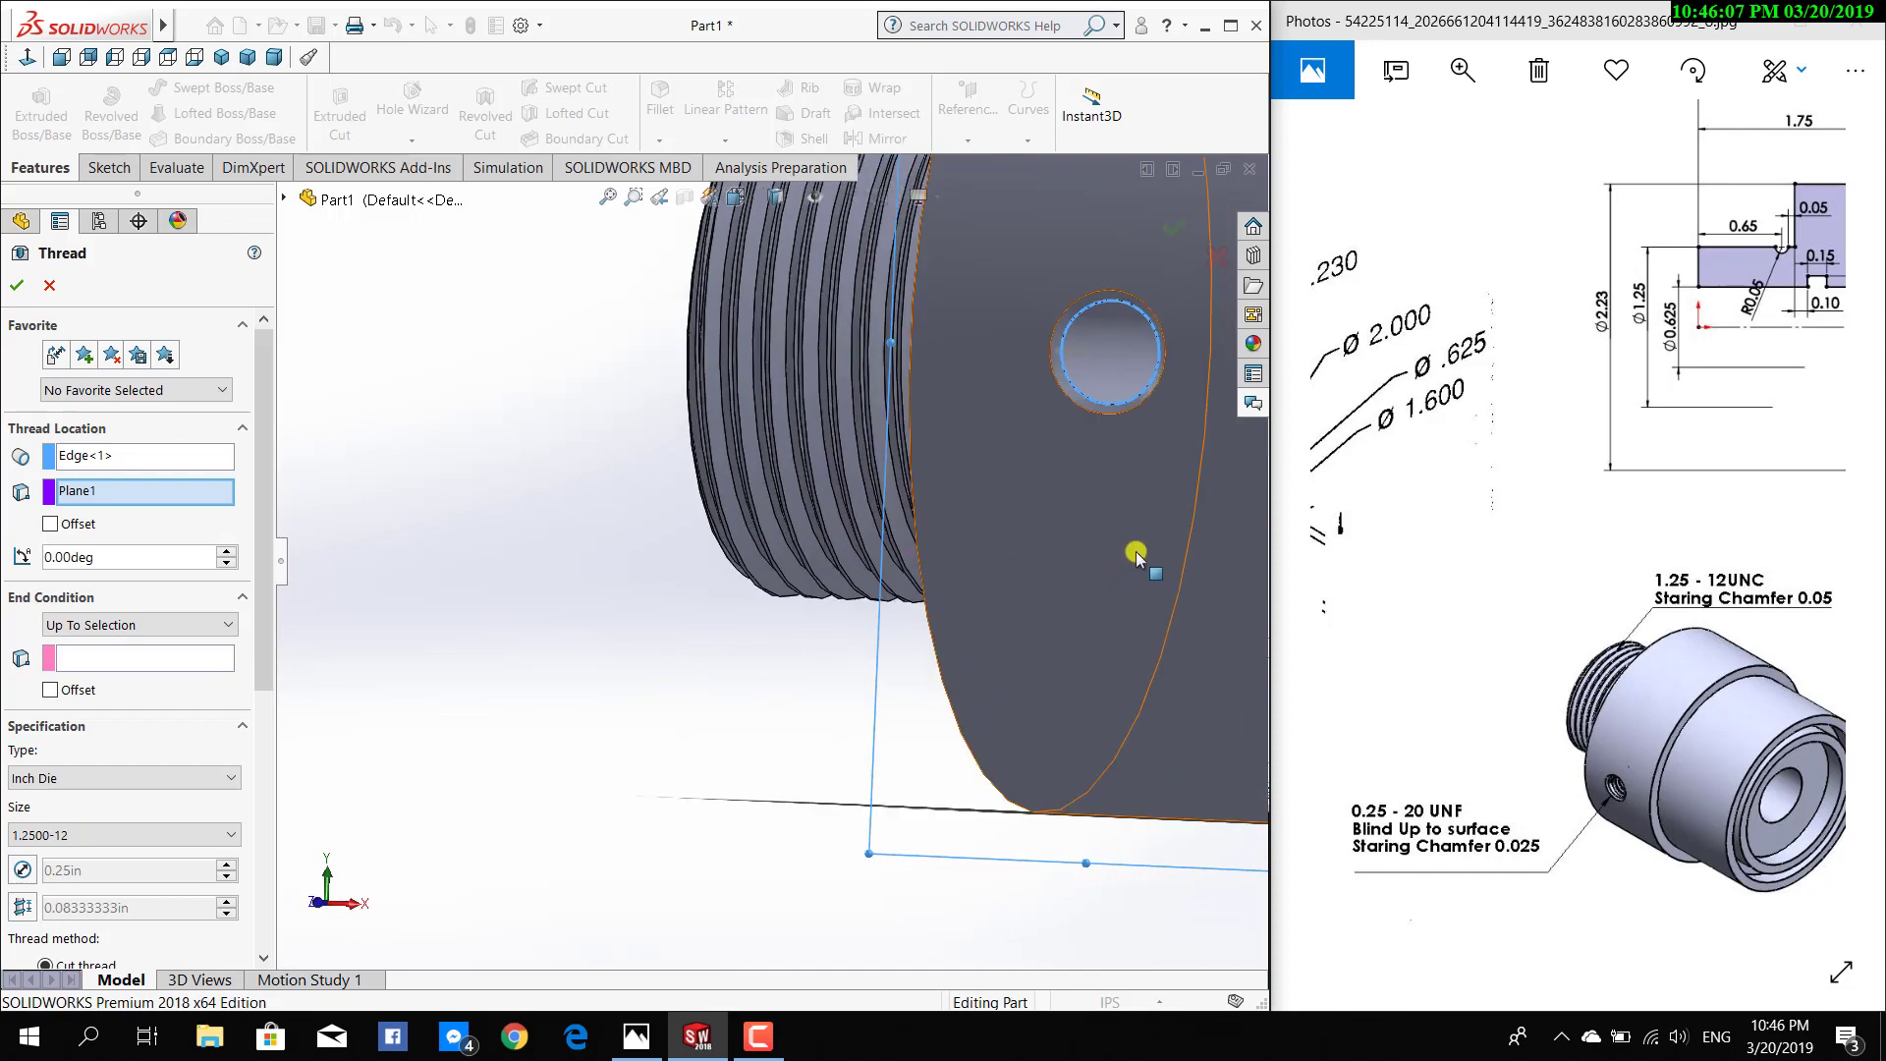
{"action": "scroll", "coordinate": [1129, 530], "scroll_direction": "up", "scroll_amount": 2}
{"action": "scroll", "coordinate": [1122, 515], "scroll_direction": "up", "scroll_amount": 3}
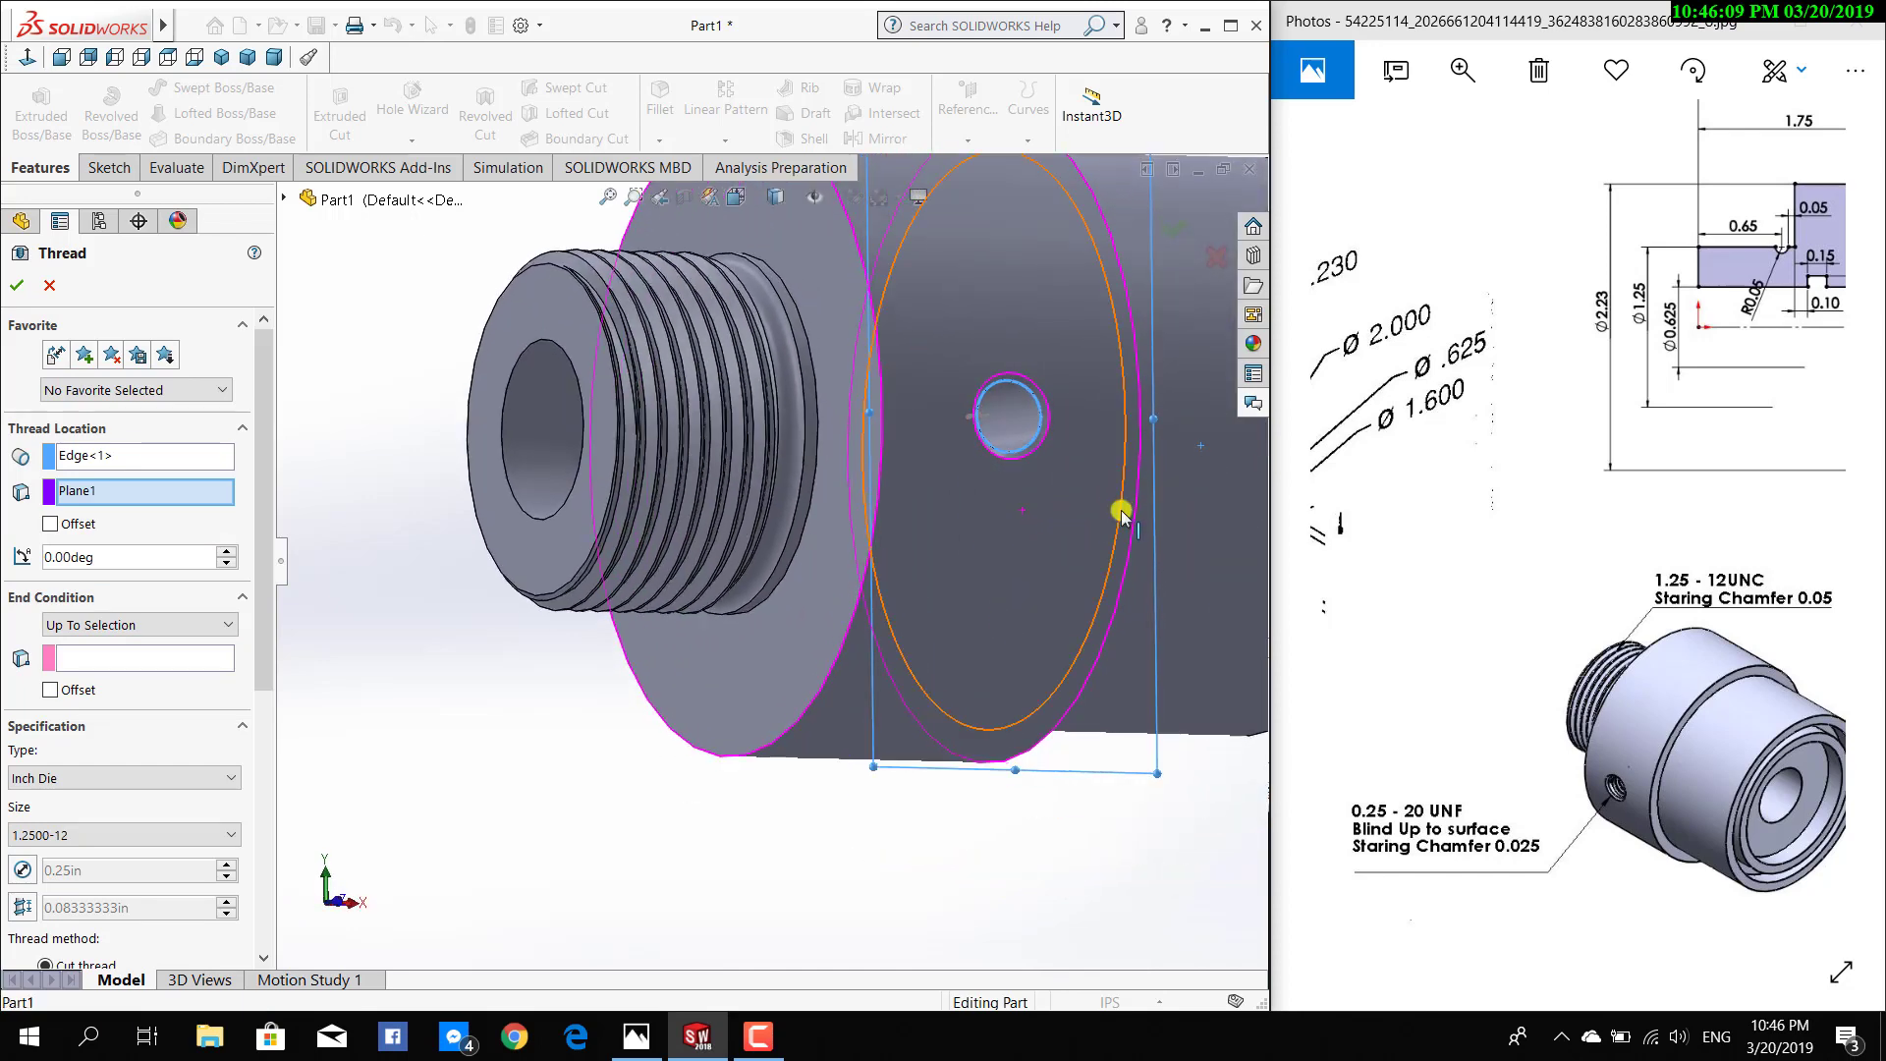
{"action": "middle_click_drag", "start_coordinate": [1081, 568], "coordinate": [897, 620]}
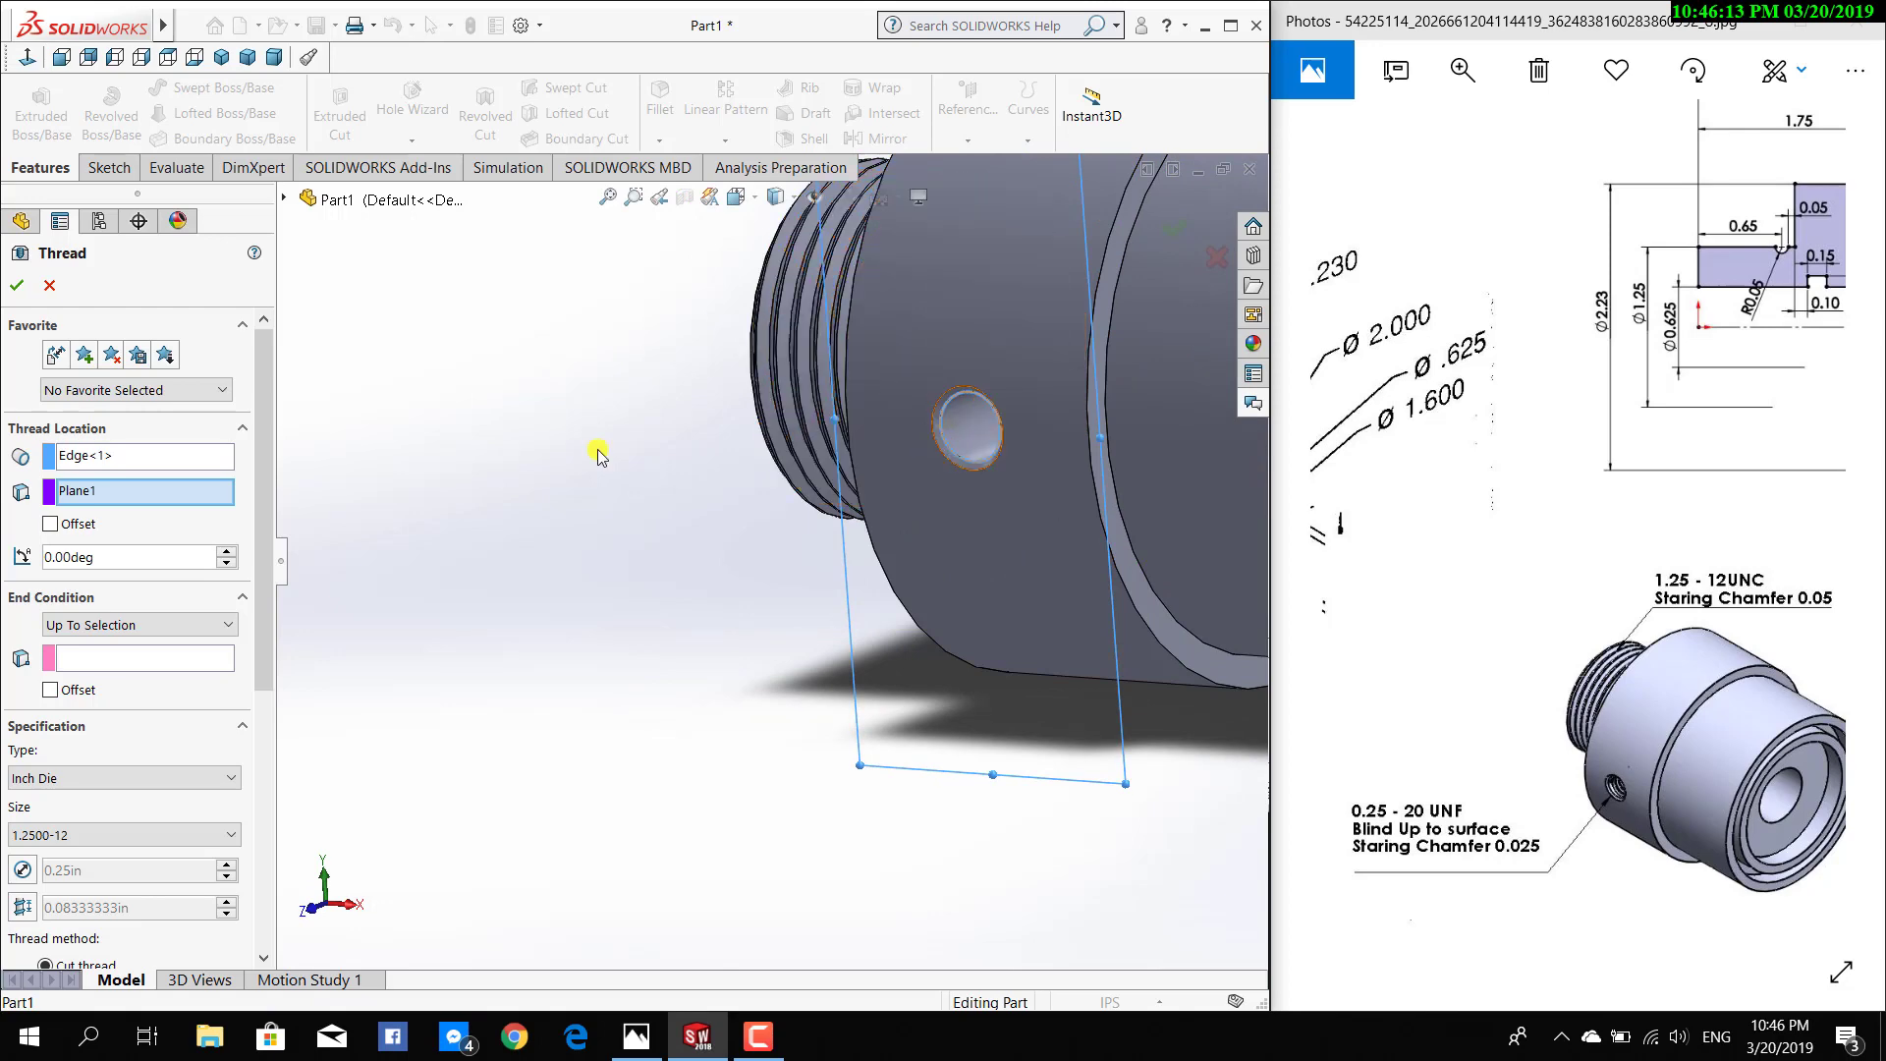
Clear and re-pick the side hole's circular edge as the thread location
{"action": "right_click", "coordinate": [176, 453]}
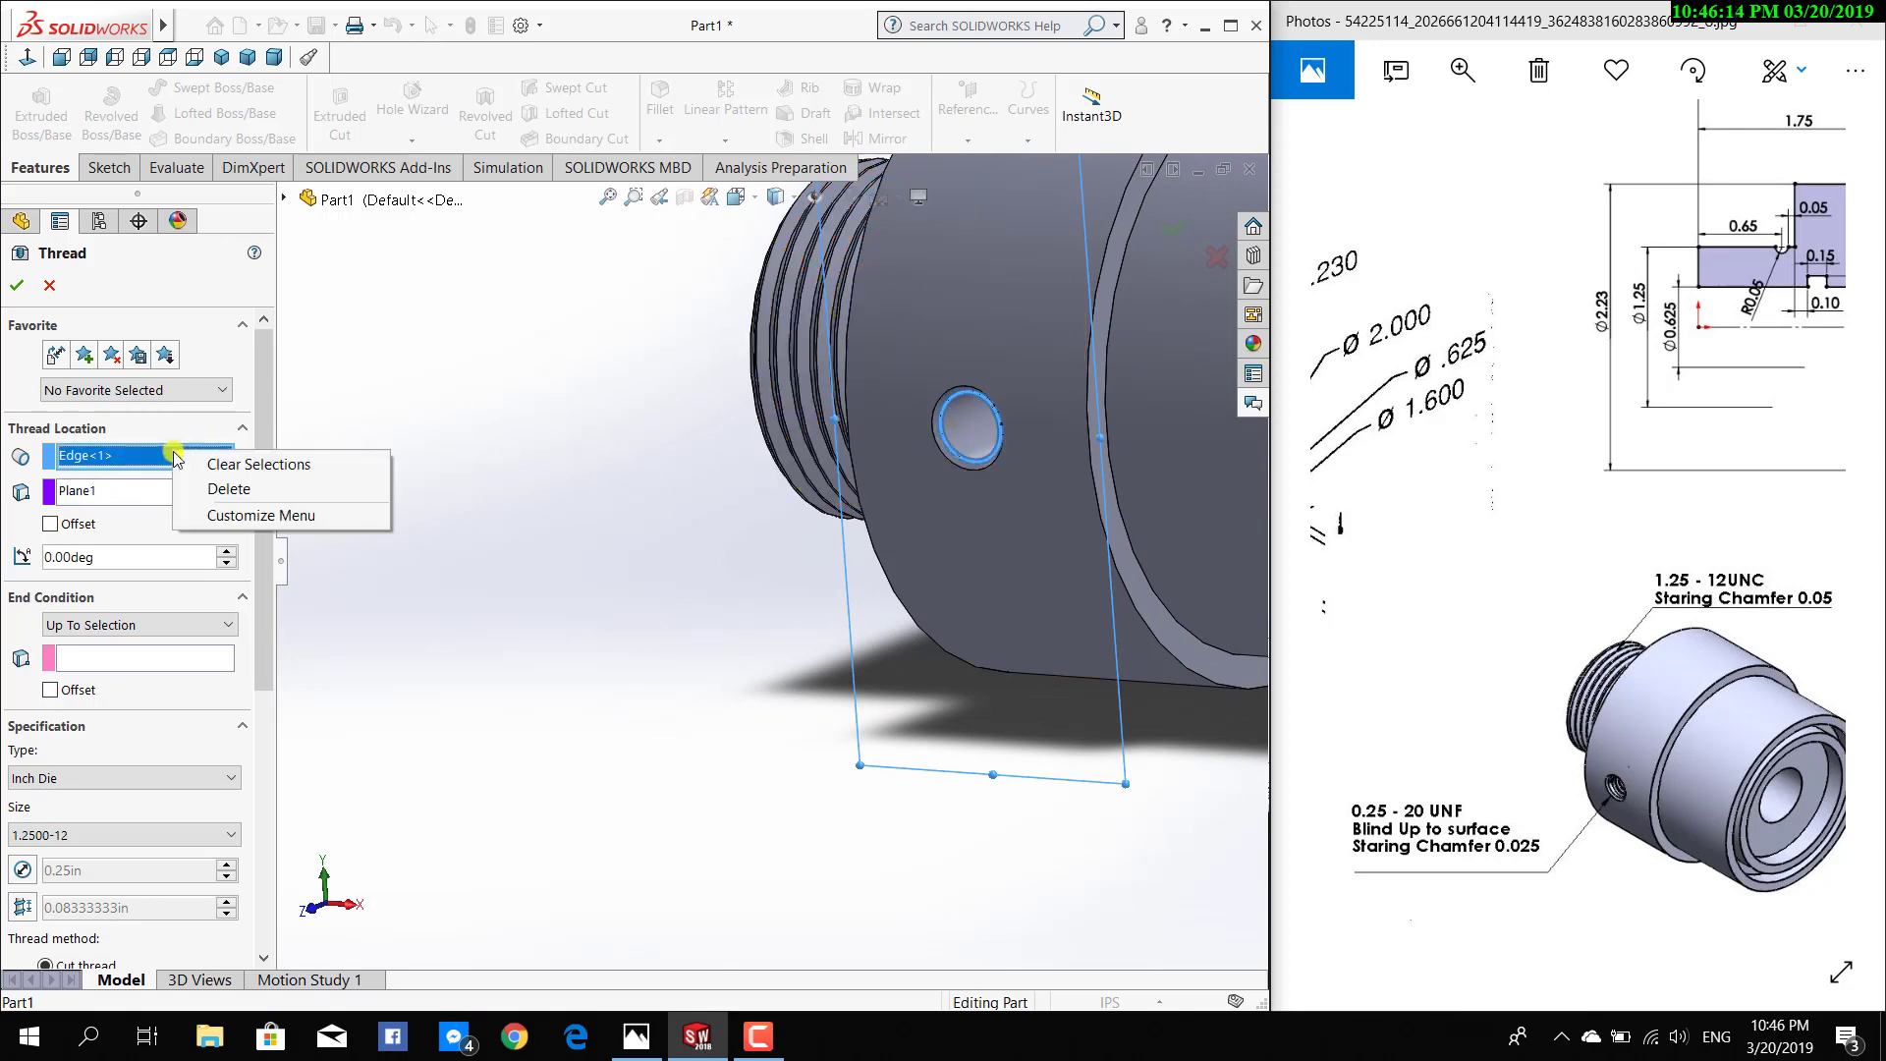
{"action": "left_click", "coordinate": [217, 489]}
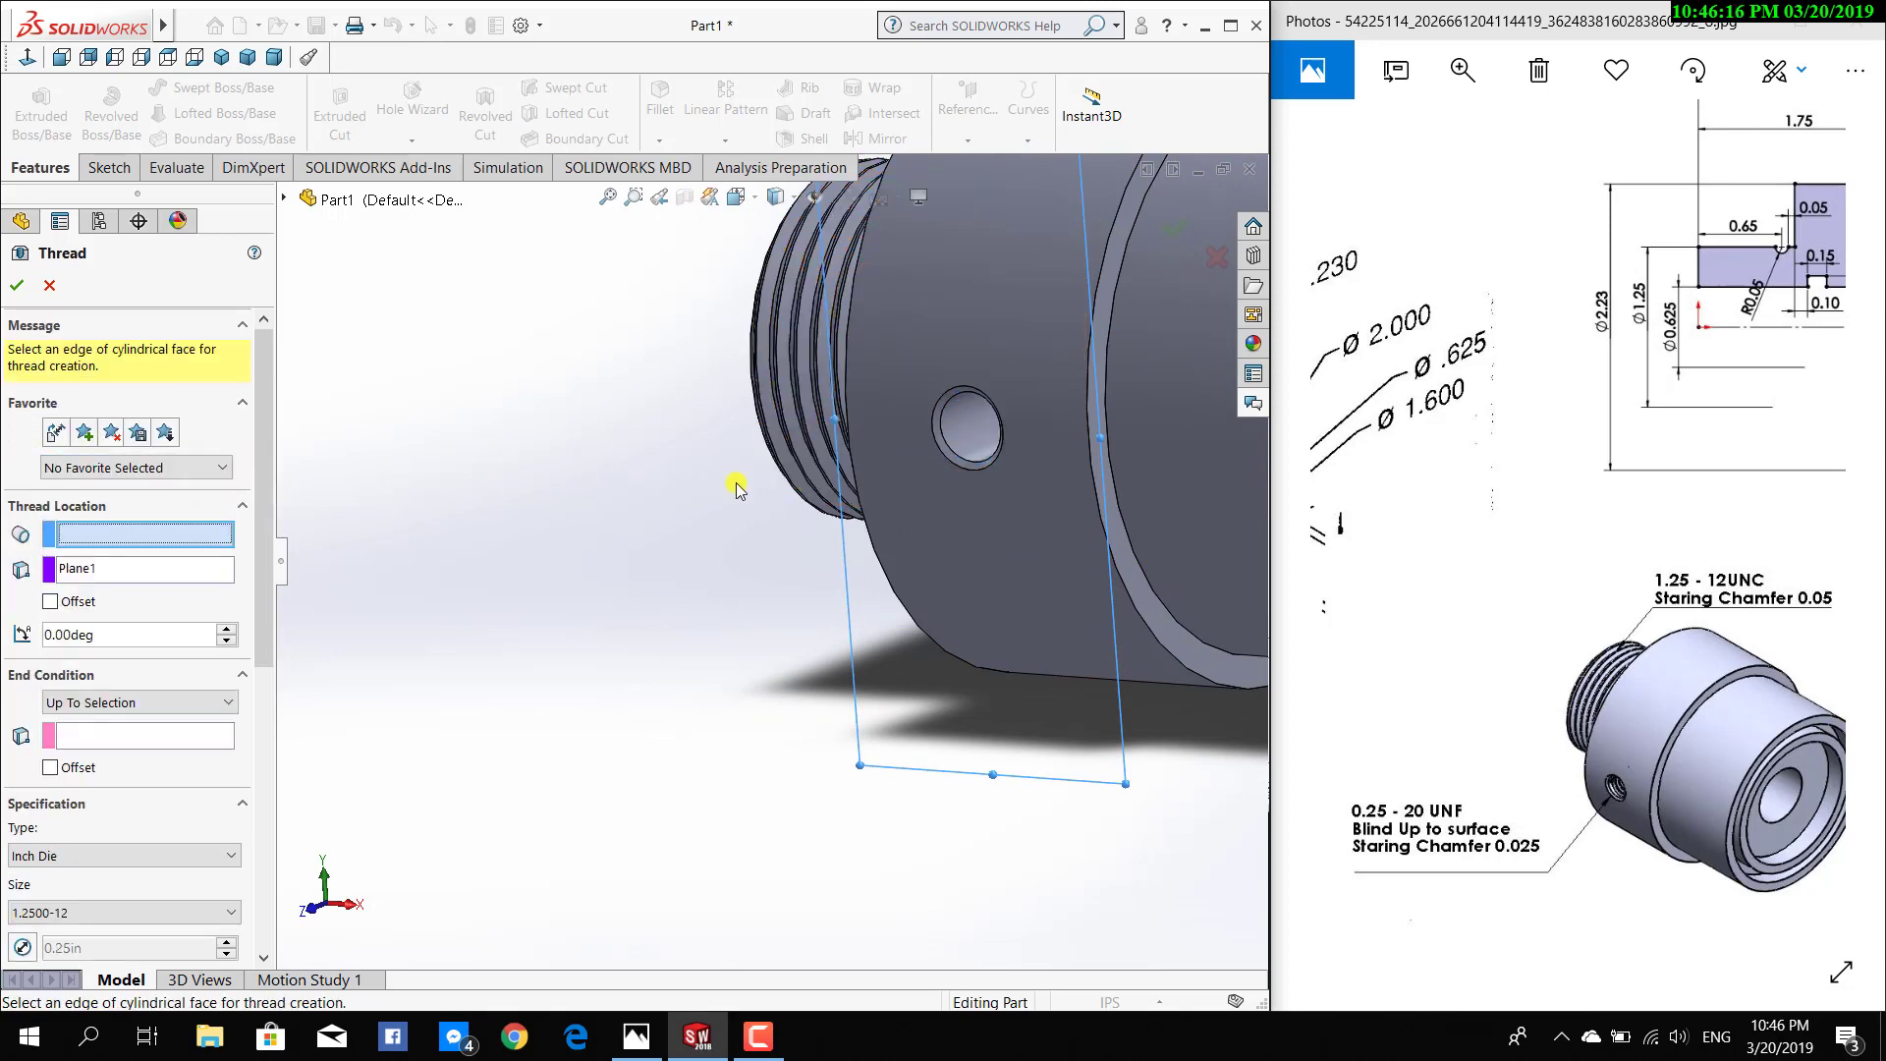
{"action": "left_click", "coordinate": [938, 445]}
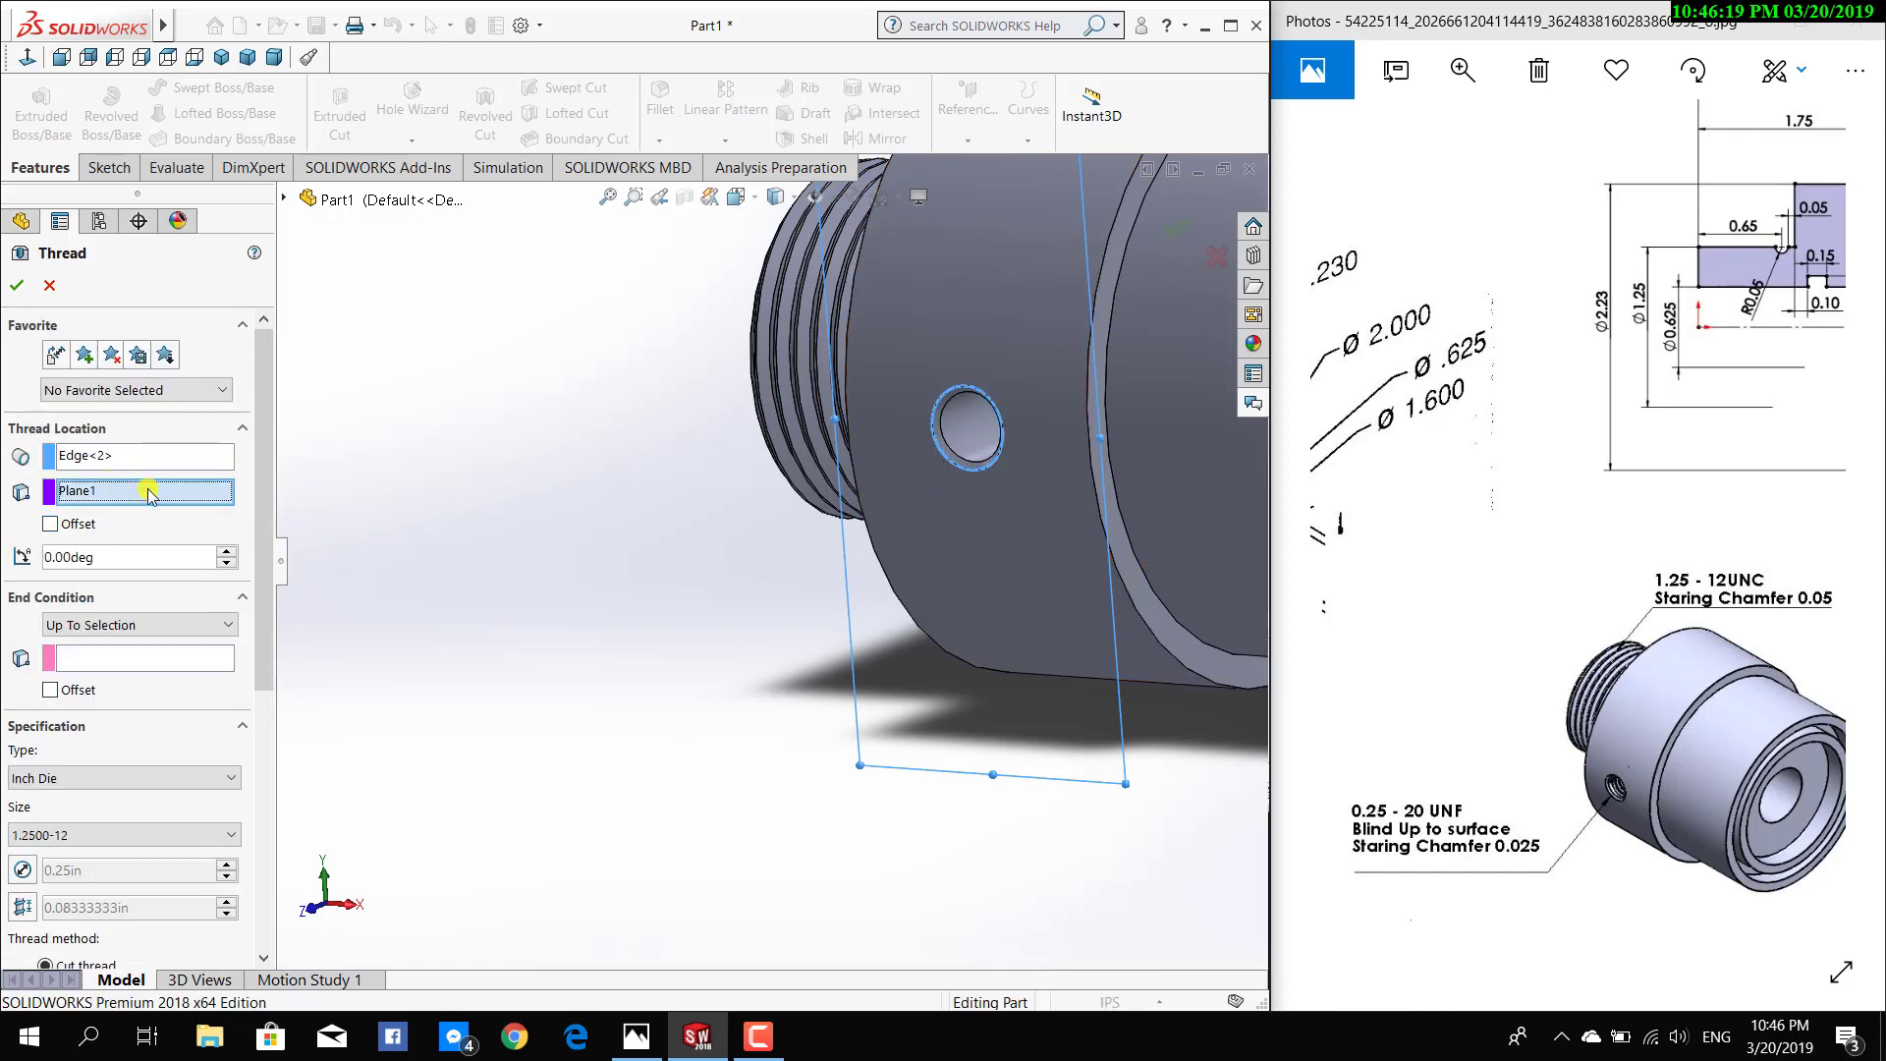
{"action": "middle_click_drag", "start_coordinate": [577, 643], "coordinate": [498, 656]}
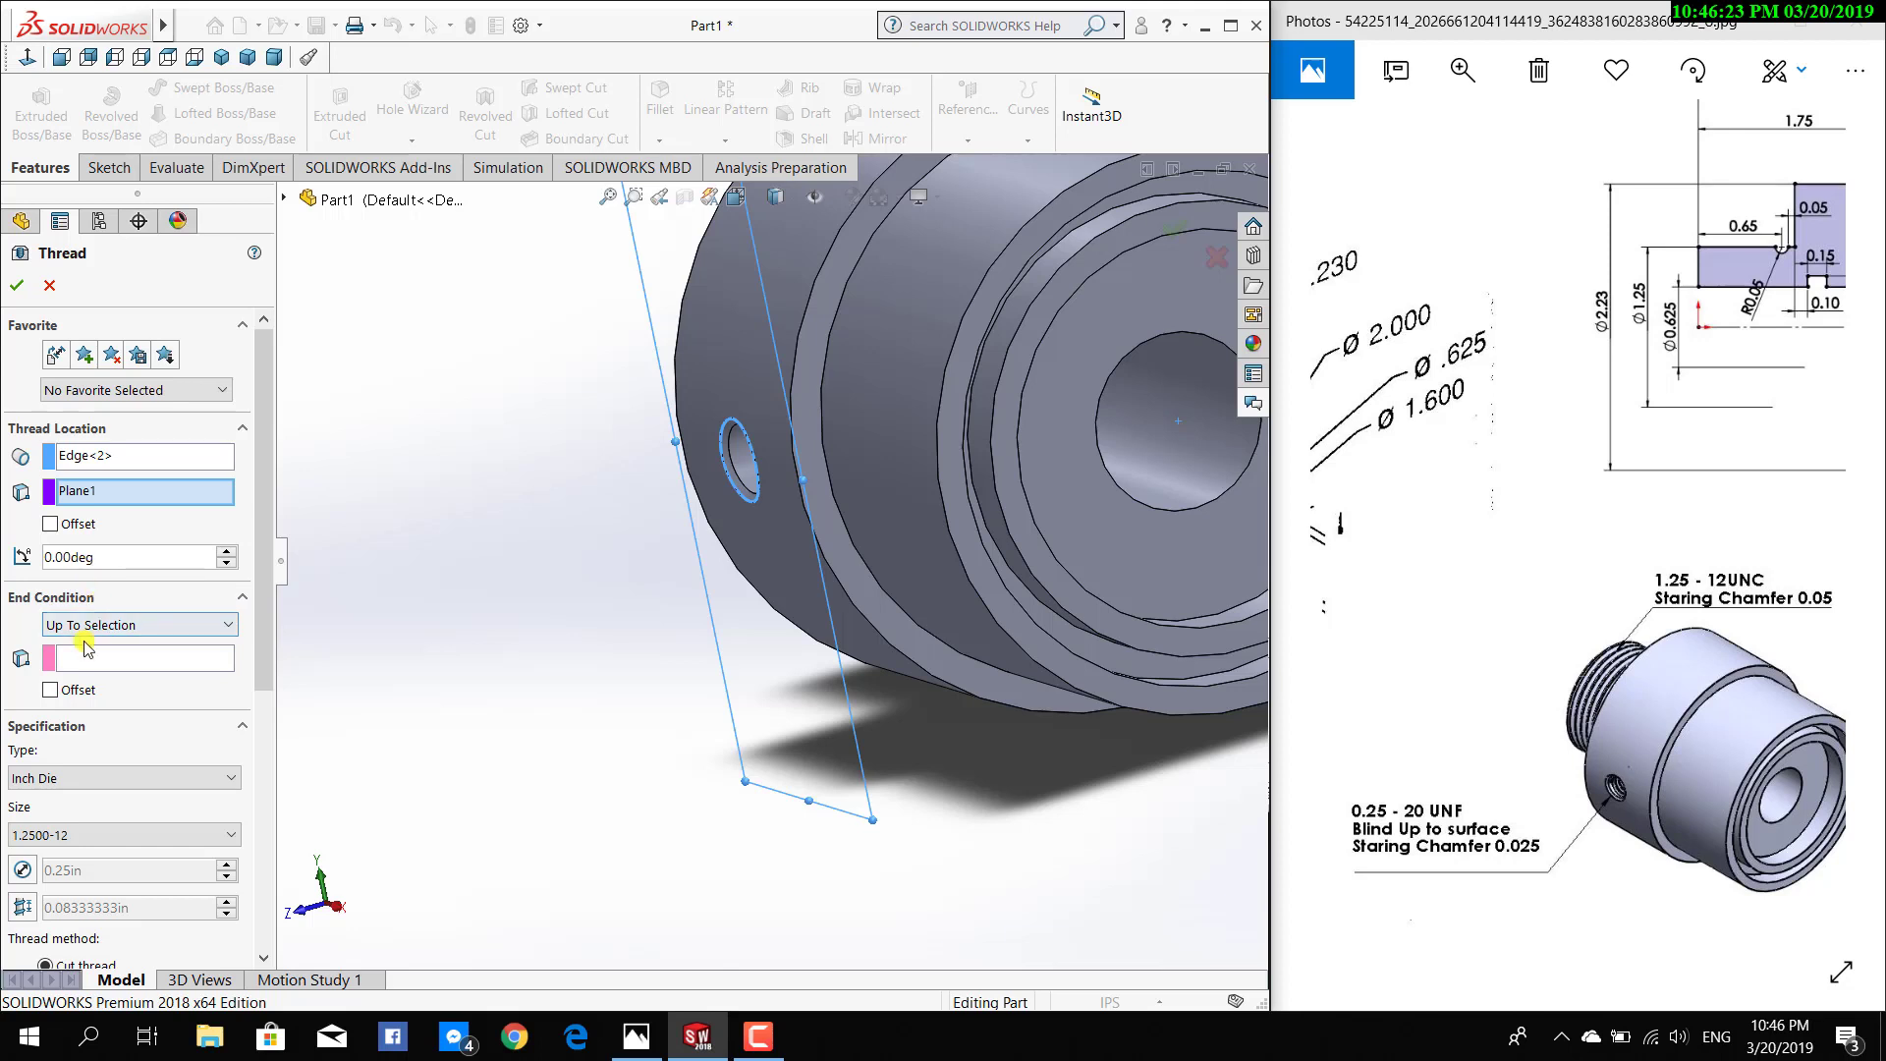
{"action": "right_click", "coordinate": [103, 458]}
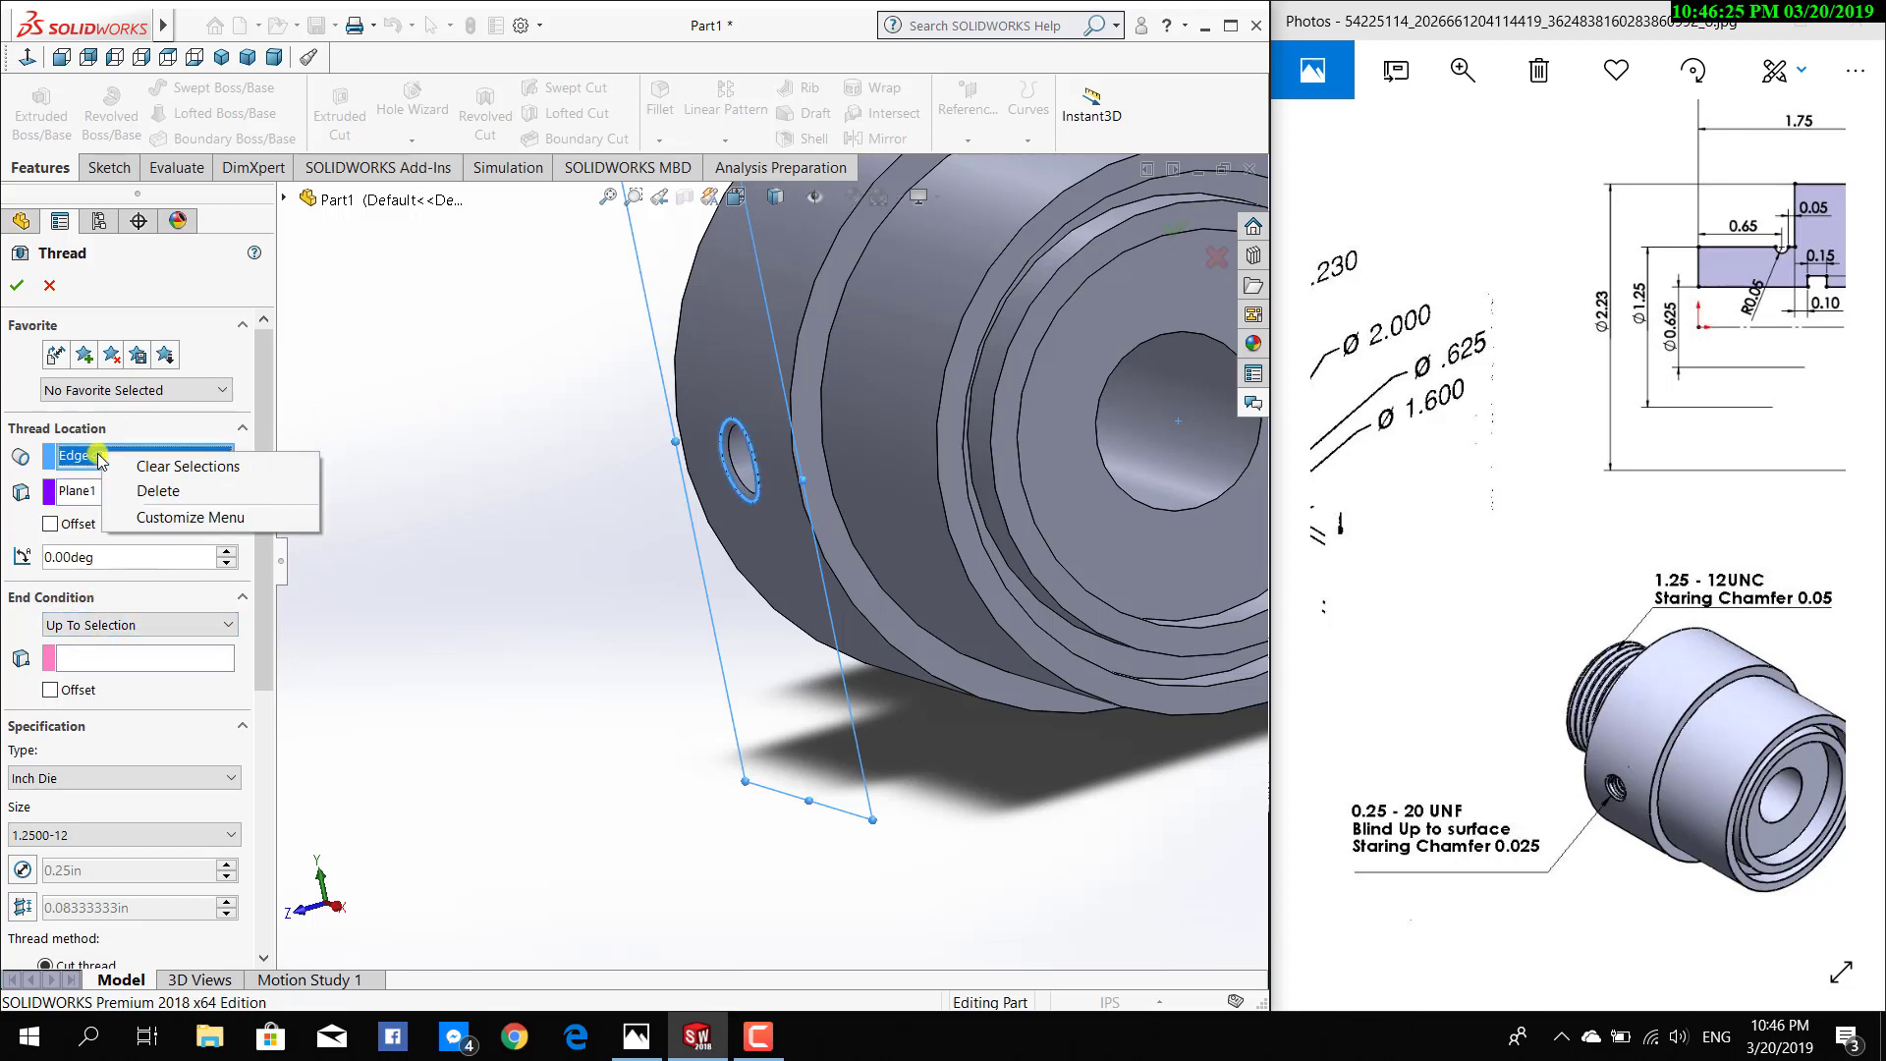
{"action": "left_click", "coordinate": [149, 489]}
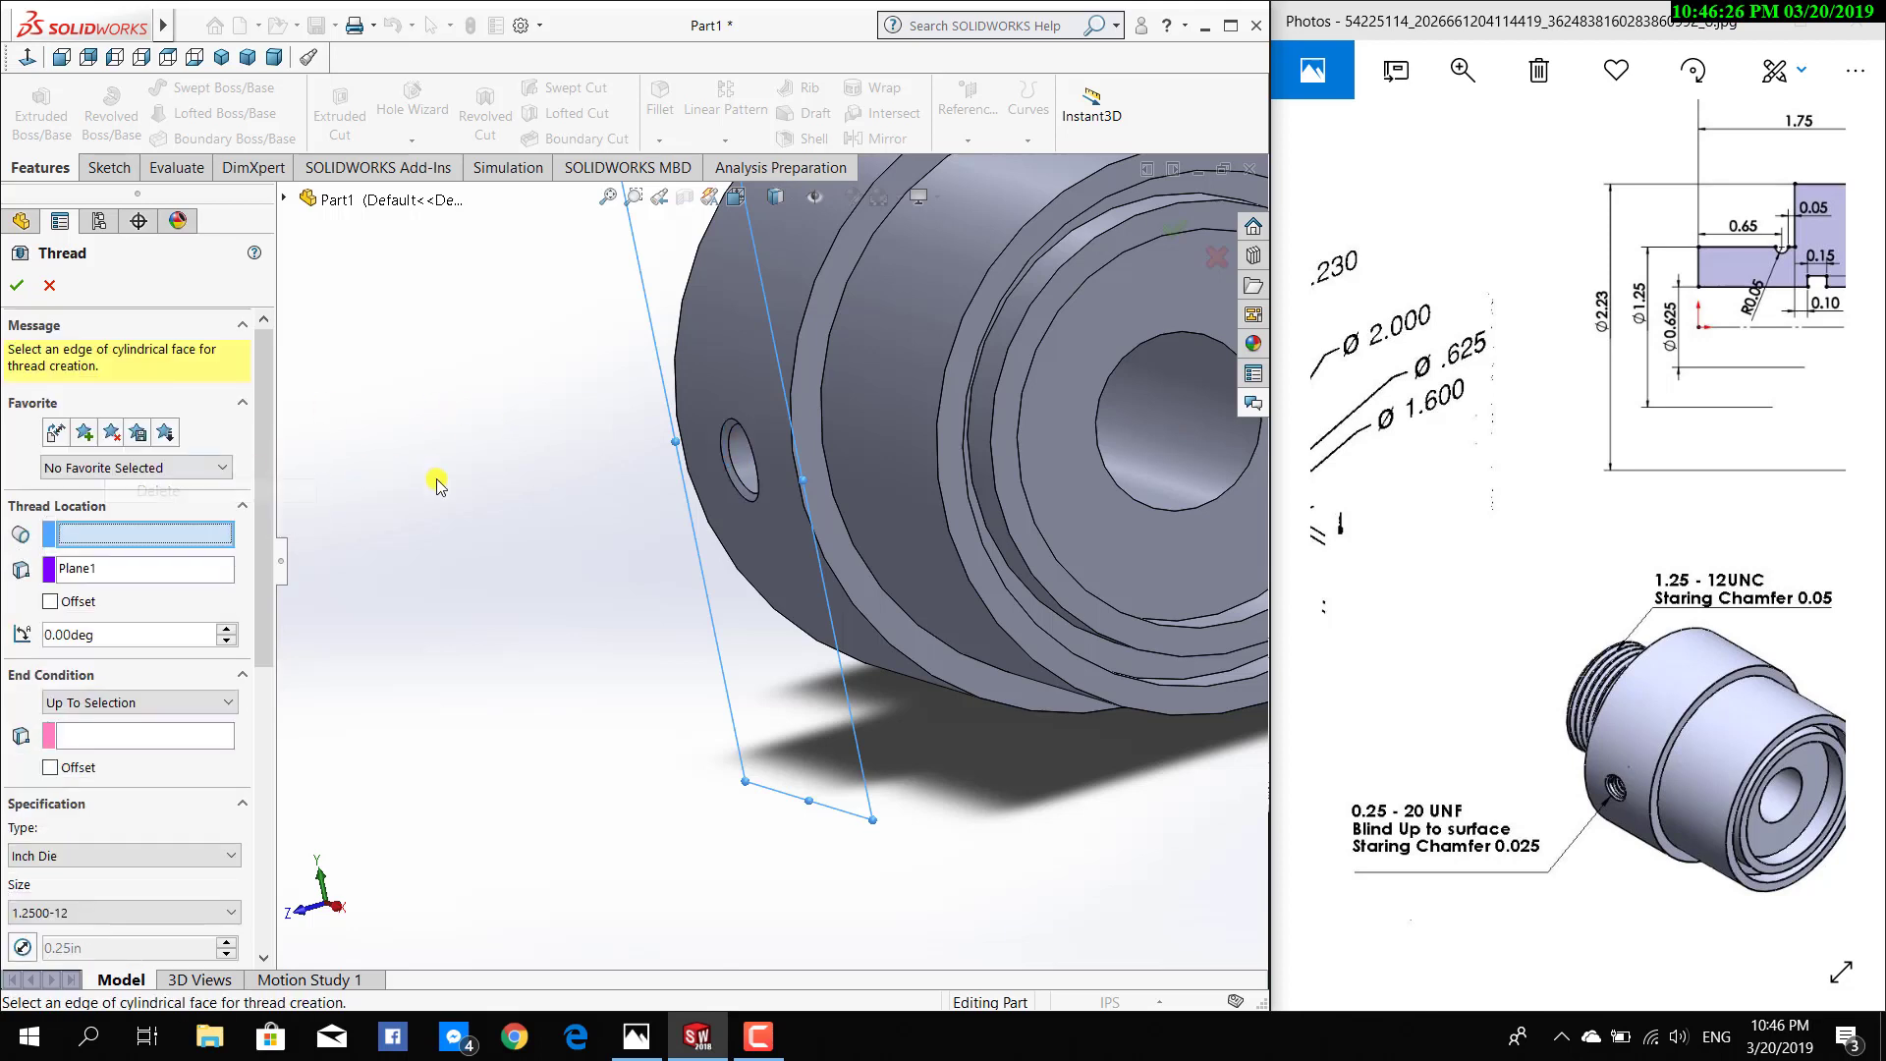
{"action": "left_click", "coordinate": [736, 479]}
{"action": "left_click", "coordinate": [144, 659]}
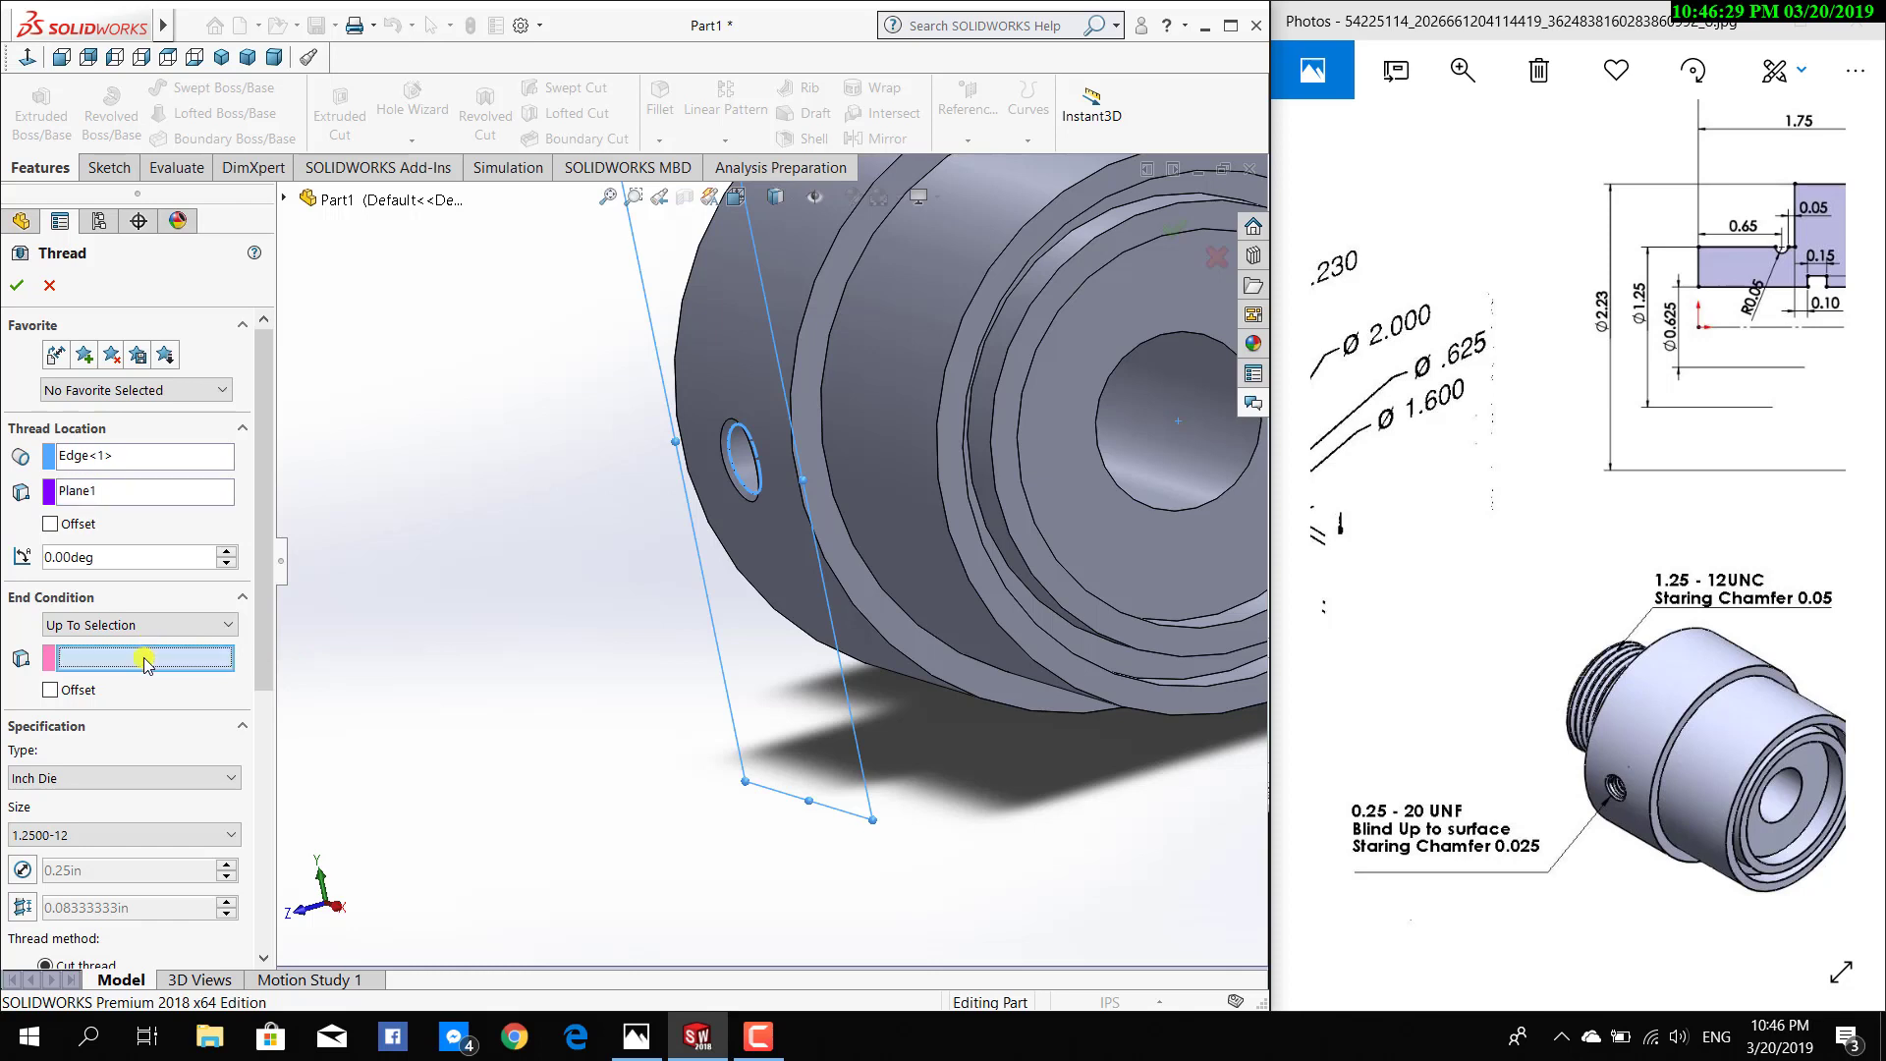
Try an end offset and the bore as stop face, then set a 1.00in blind depth
{"action": "left_click", "coordinate": [49, 524]}
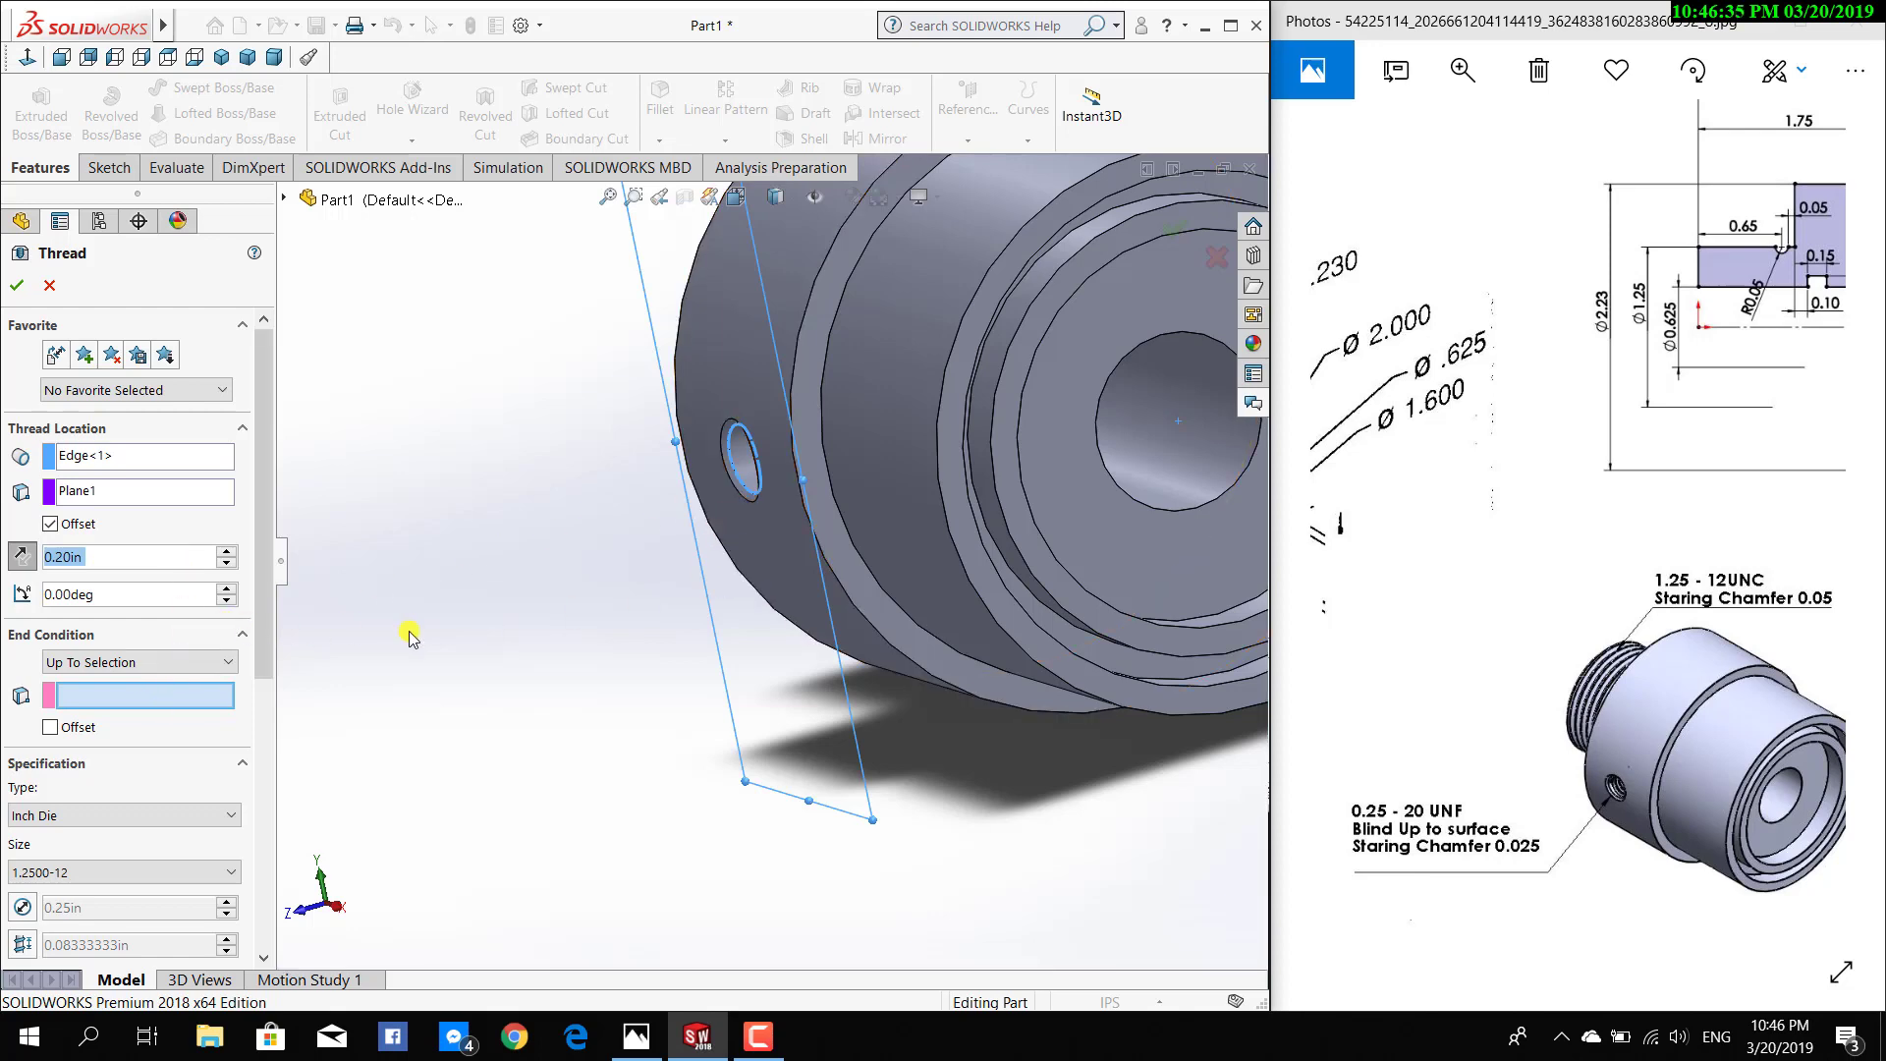
{"action": "scroll", "coordinate": [777, 637], "scroll_direction": "down", "scroll_amount": 3}
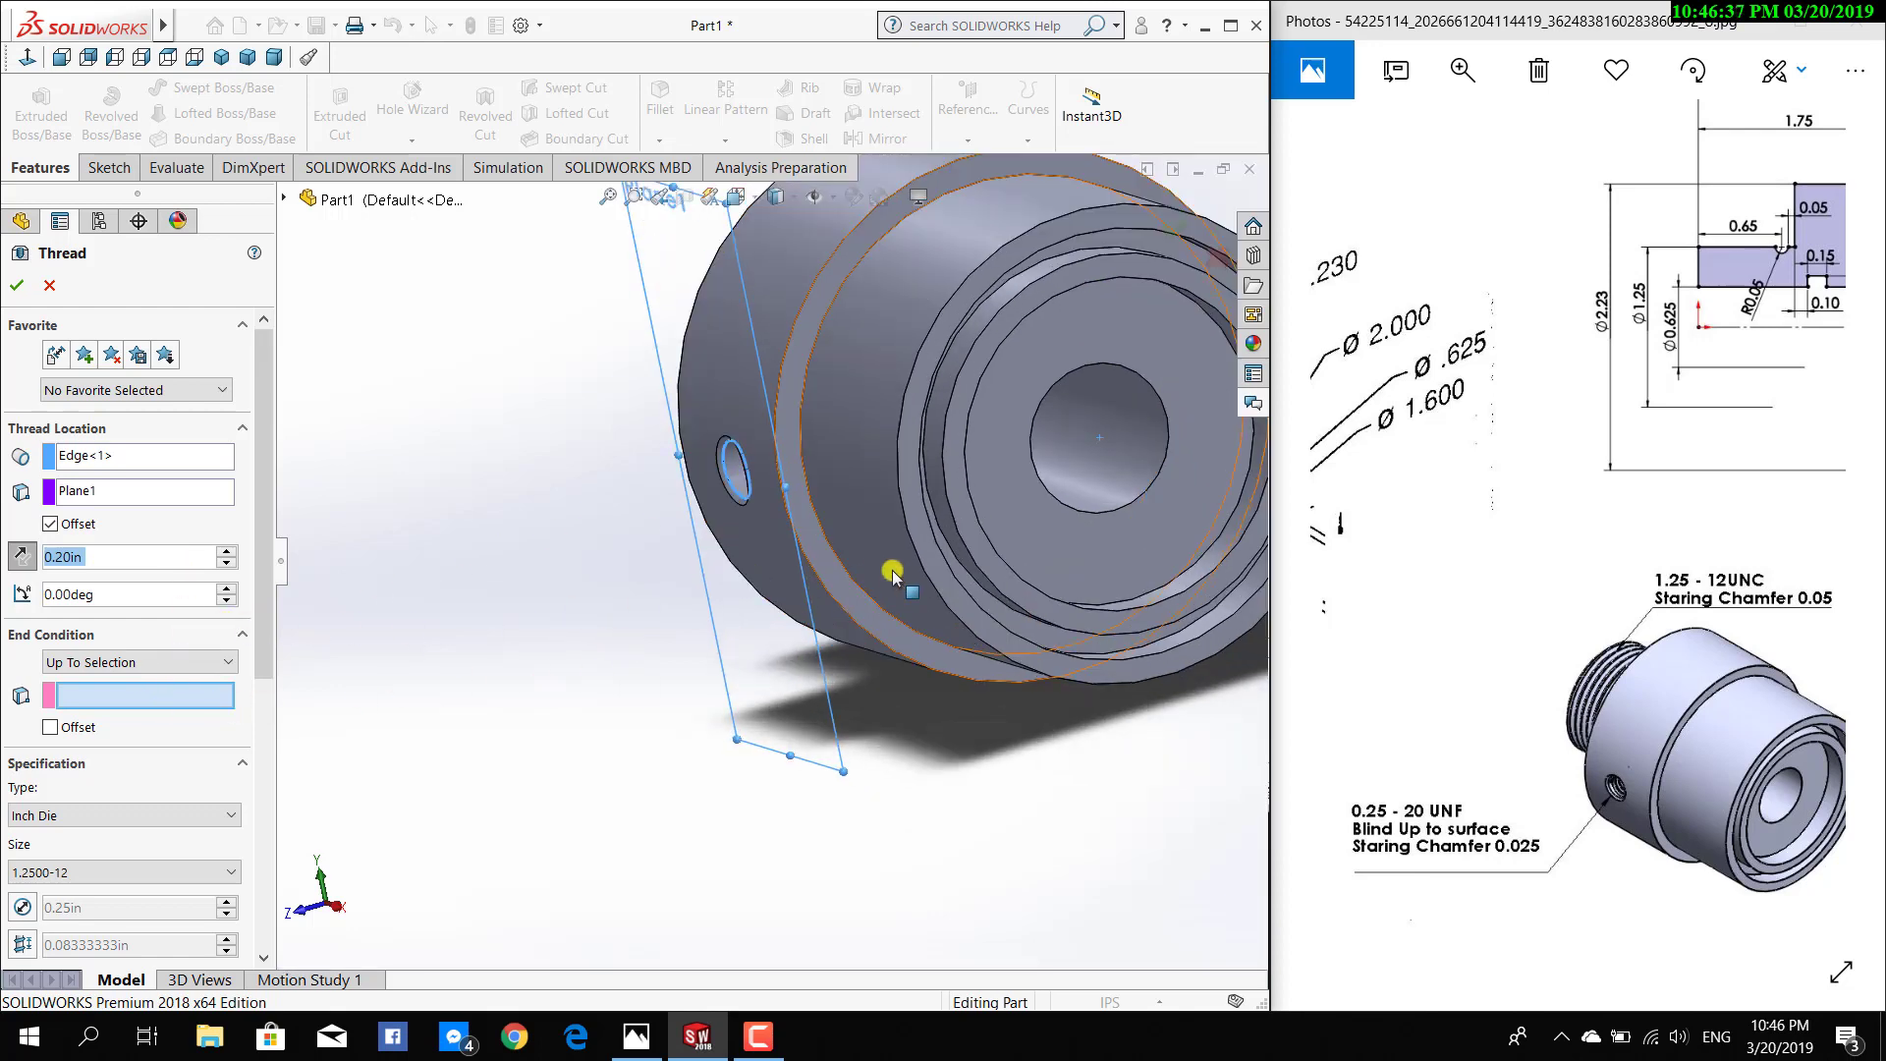
{"action": "middle_click_drag", "start_coordinate": [1056, 497], "coordinate": [943, 530]}
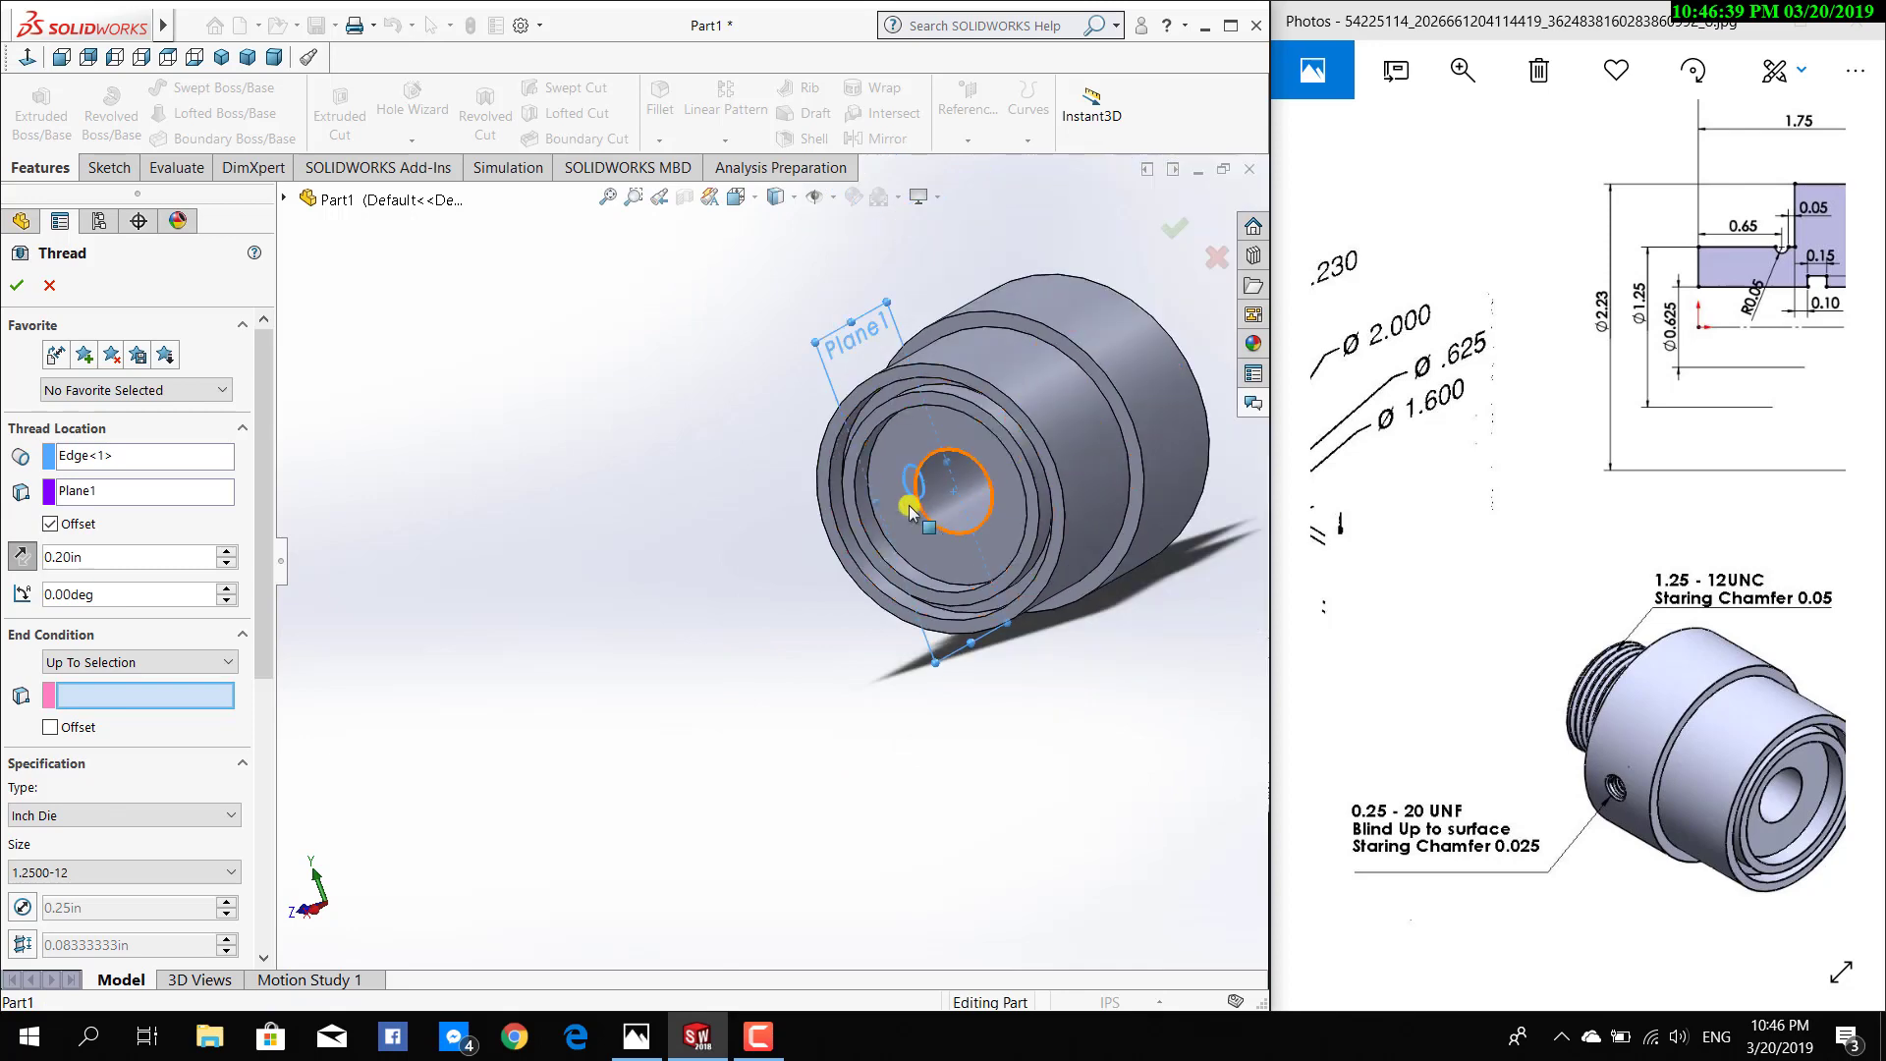
{"action": "scroll", "coordinate": [960, 506], "scroll_direction": "down", "scroll_amount": 2}
{"action": "scroll", "coordinate": [964, 518], "scroll_direction": "down", "scroll_amount": 2}
{"action": "scroll", "coordinate": [994, 472], "scroll_direction": "down", "scroll_amount": 2}
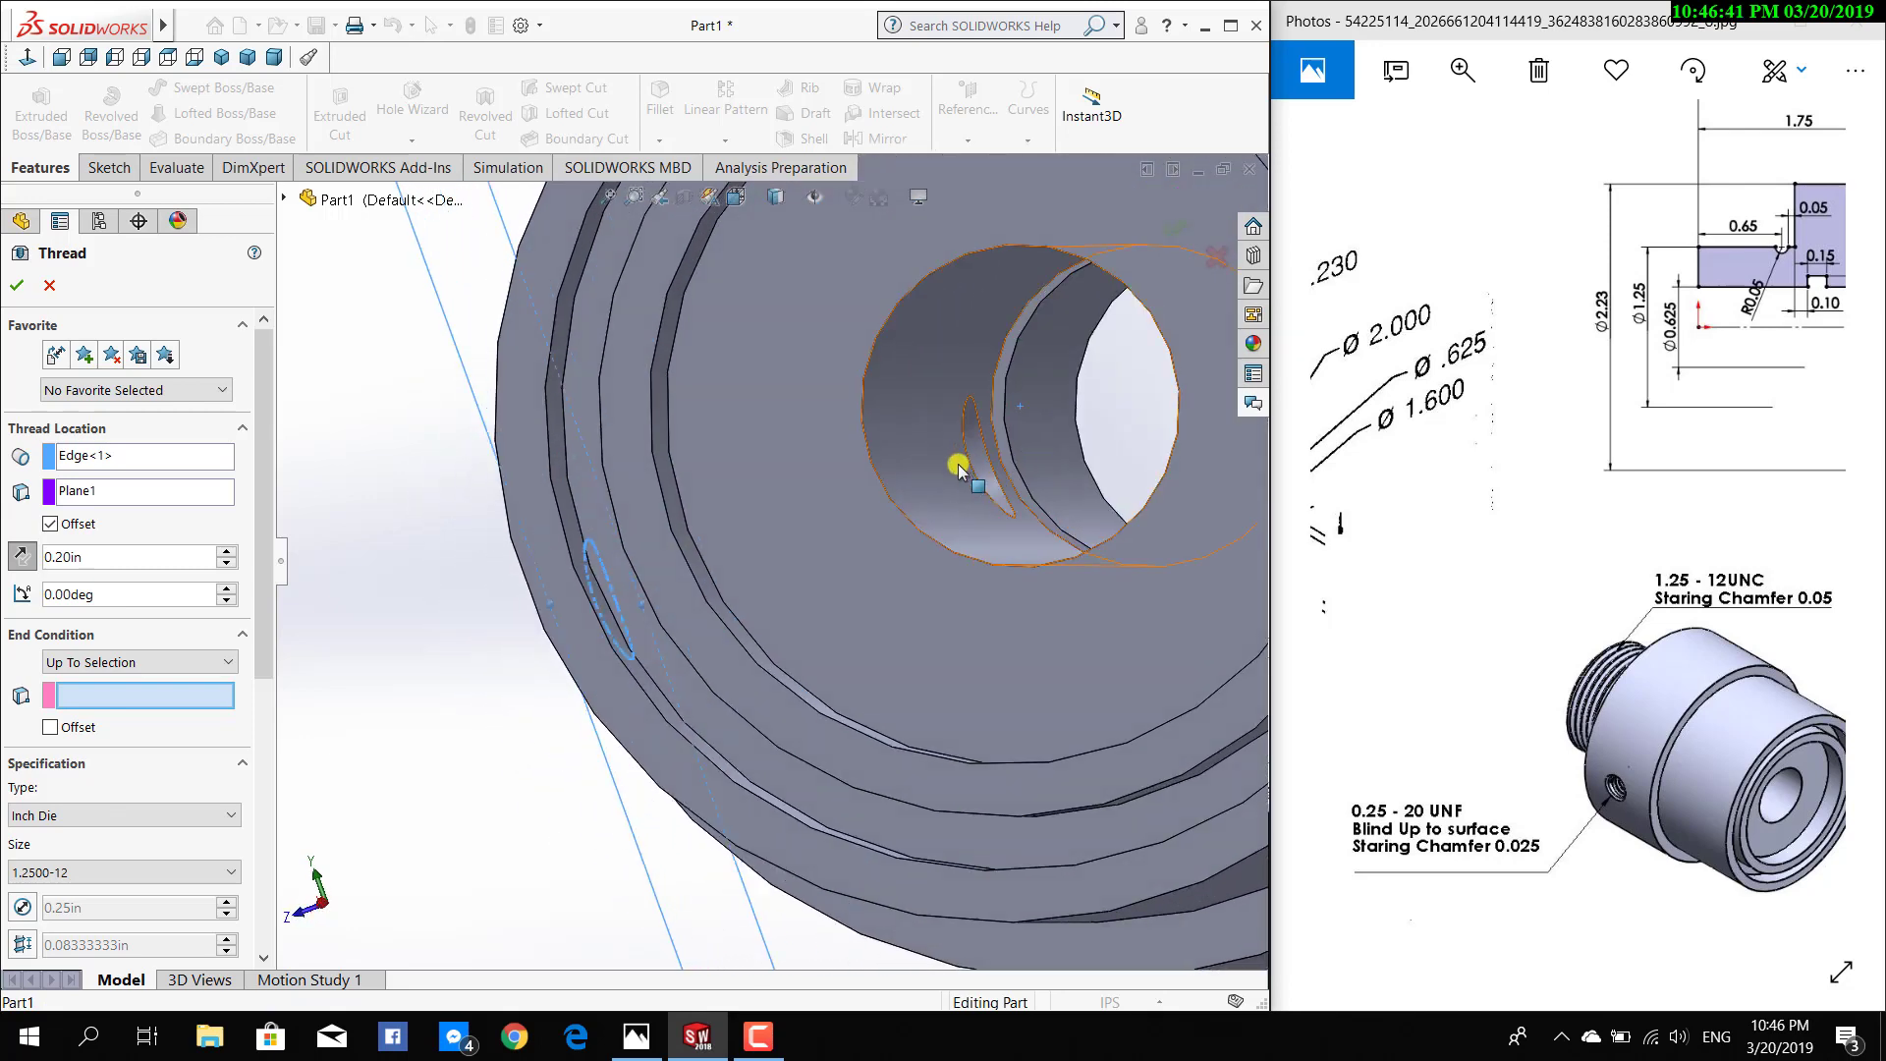
{"action": "left_click", "coordinate": [971, 475]}
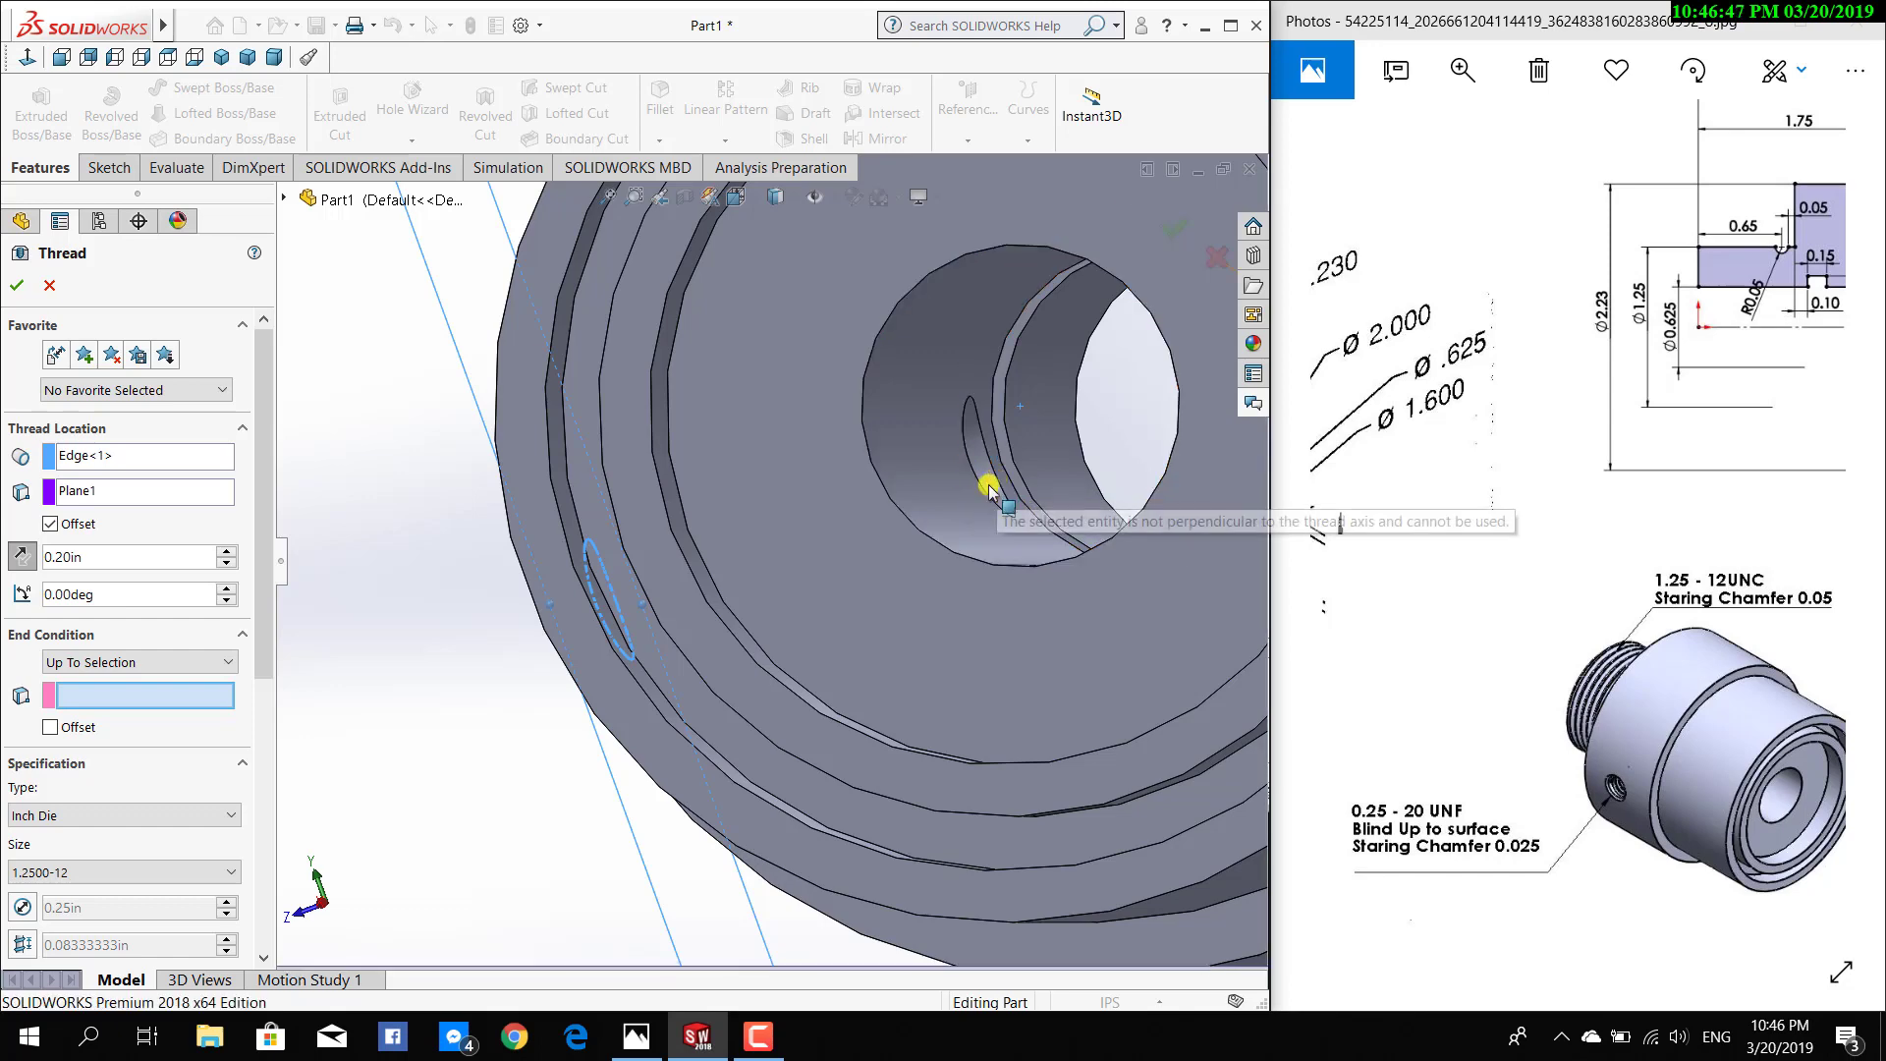
{"action": "middle_click_drag", "start_coordinate": [703, 620], "coordinate": [622, 671]}
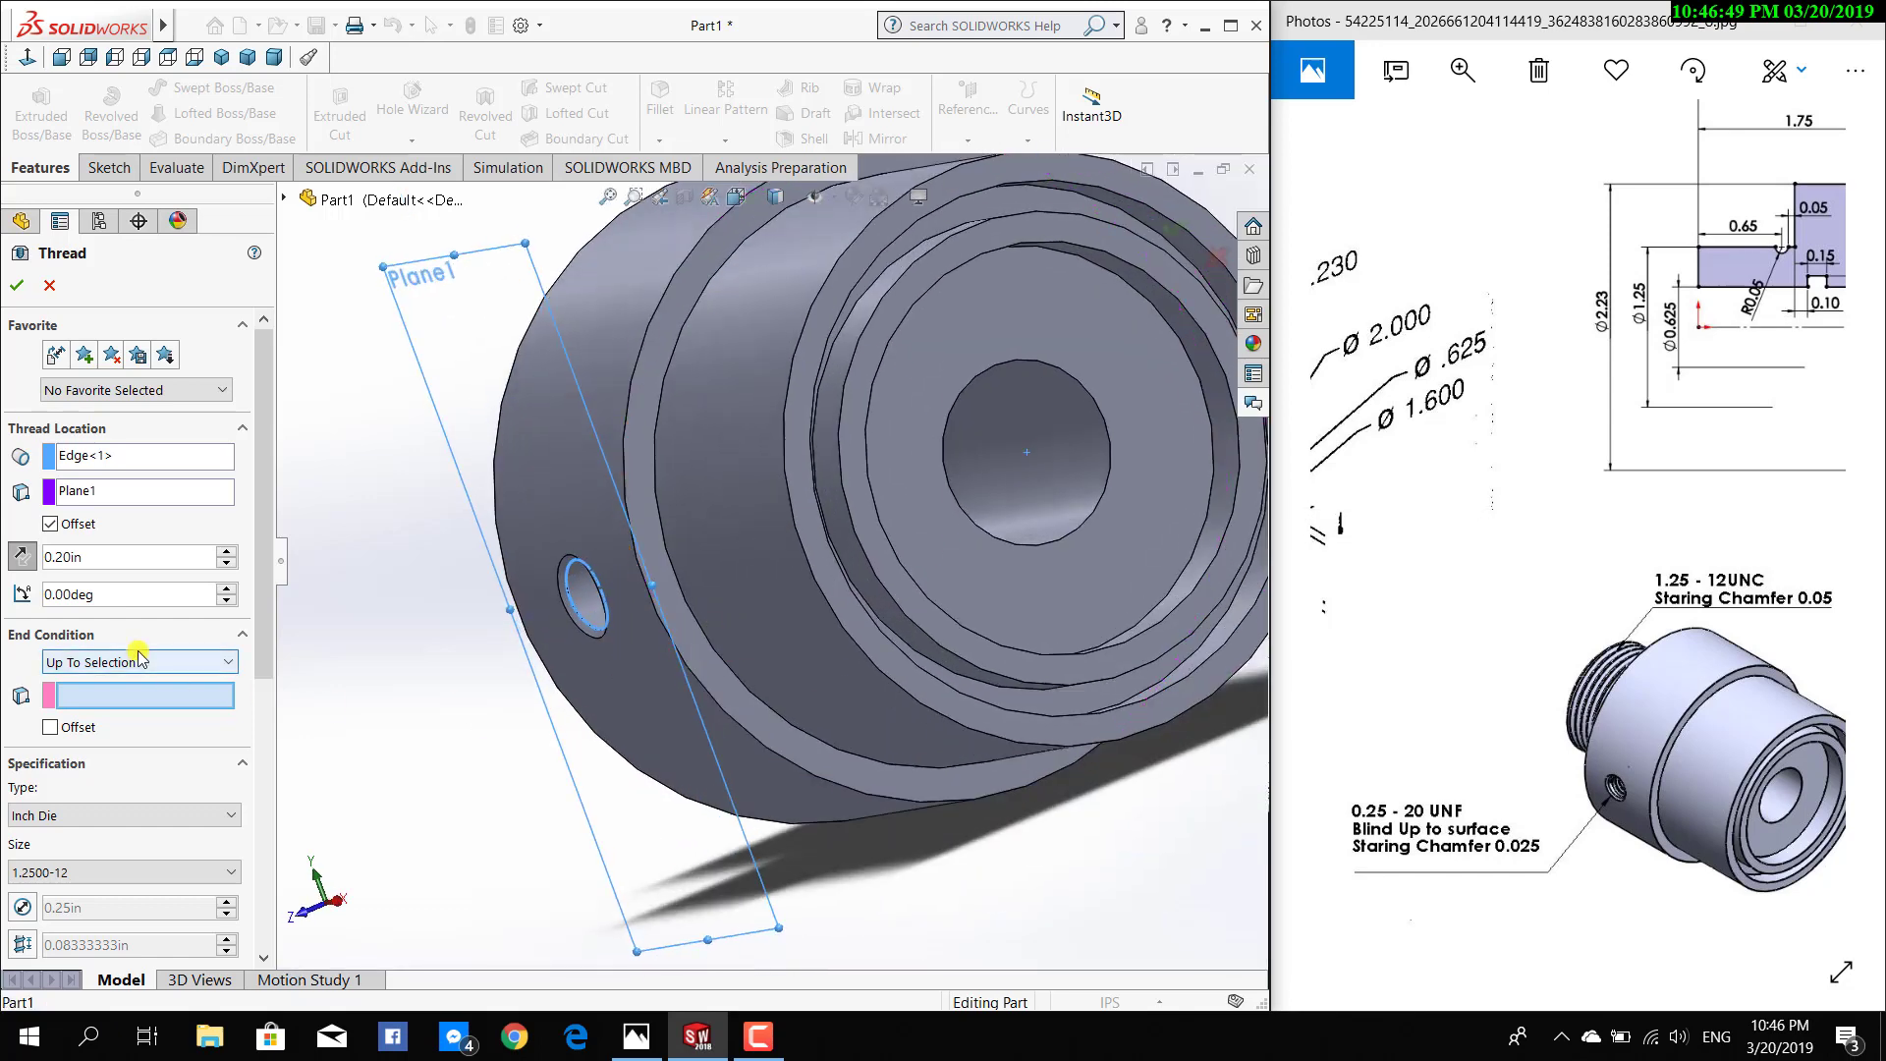
{"action": "left_click", "coordinate": [137, 661]}
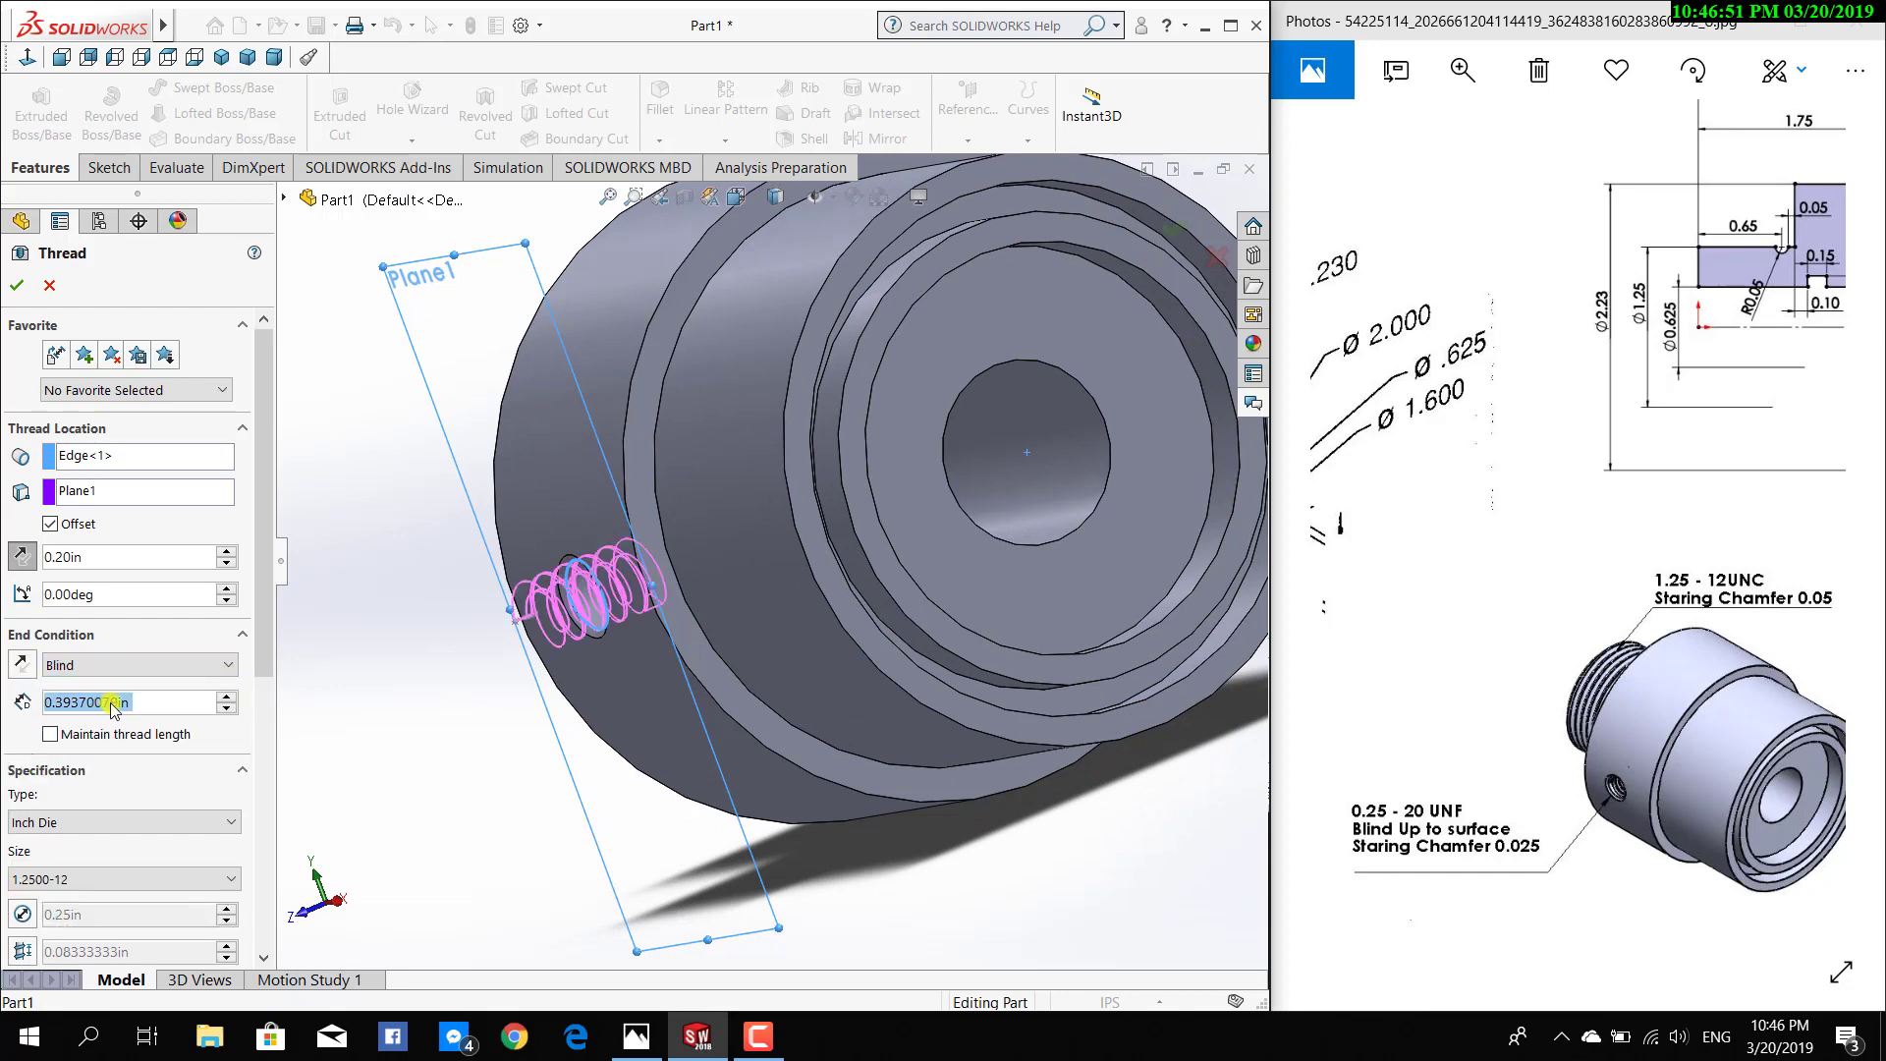
{"action": "type", "text": "1"}
{"action": "key", "text": "Return"}
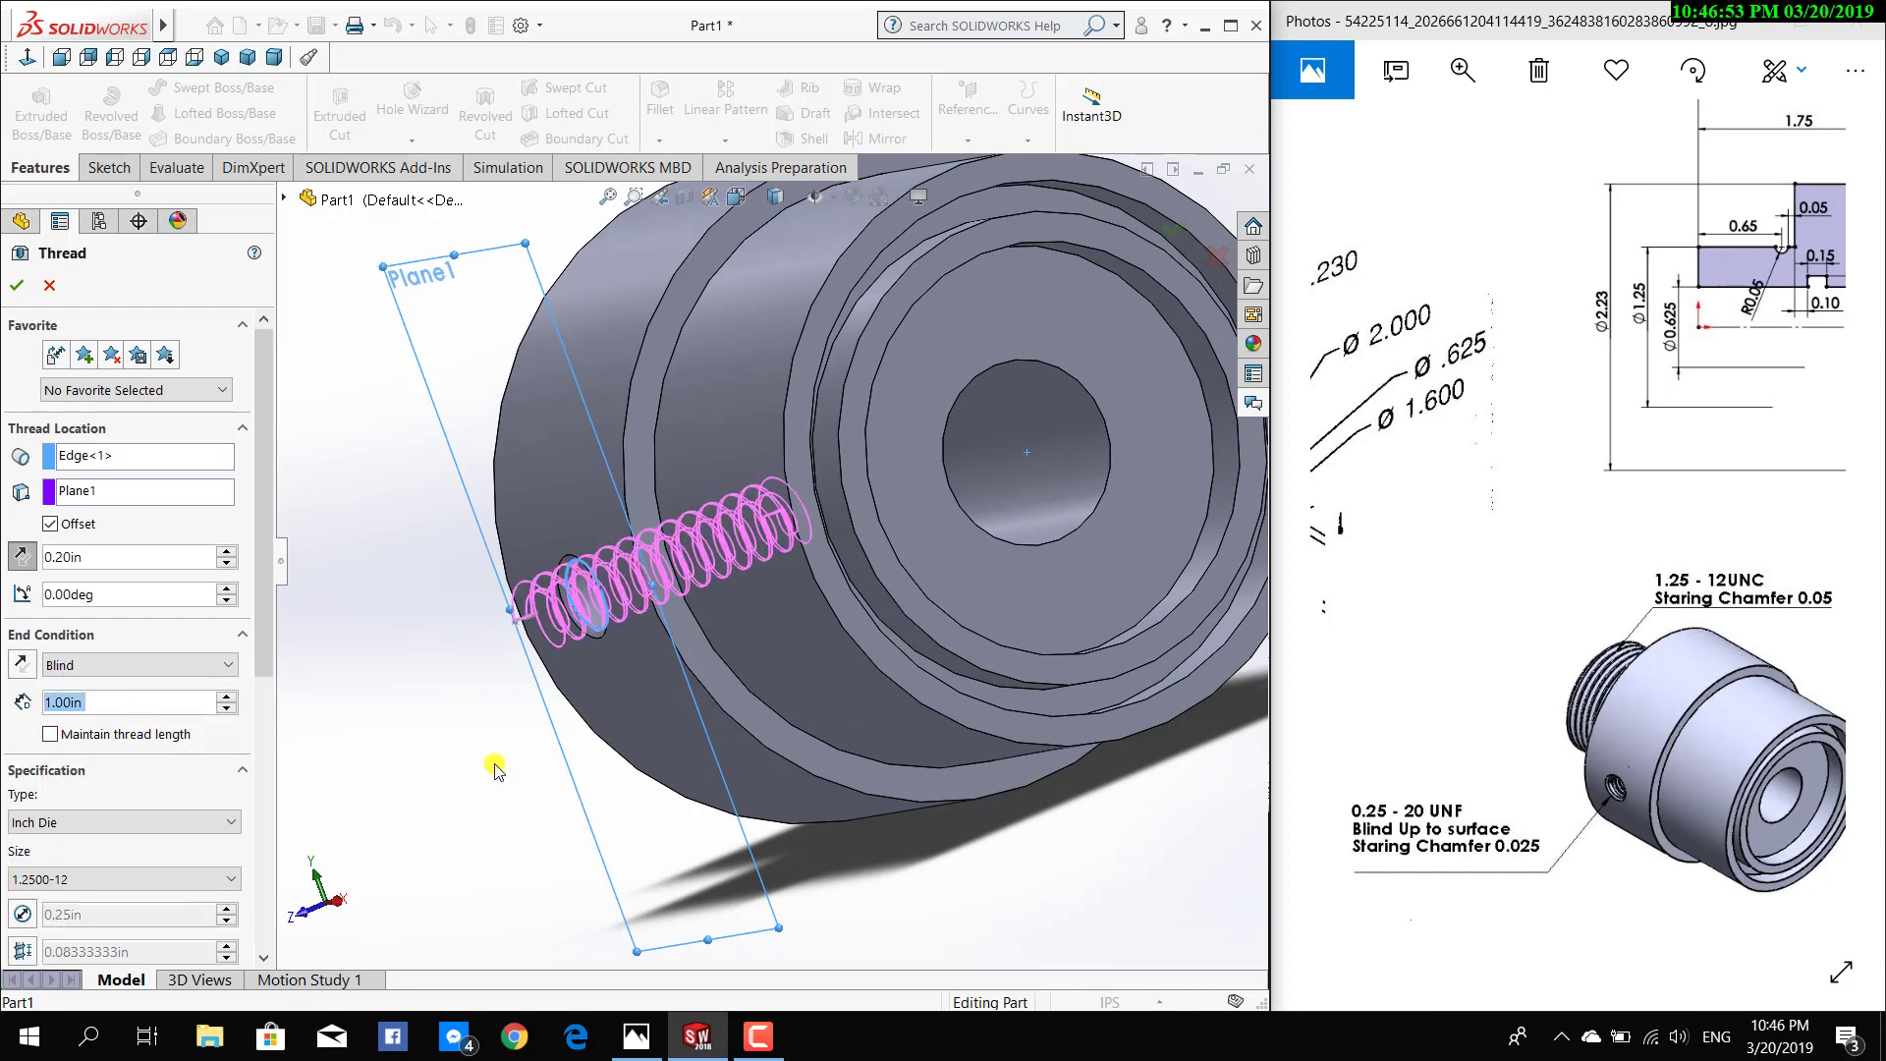
Set the side-hole thread size to 0.2500-20 and check the preview
{"action": "middle_click_drag", "start_coordinate": [497, 763], "coordinate": [434, 788]}
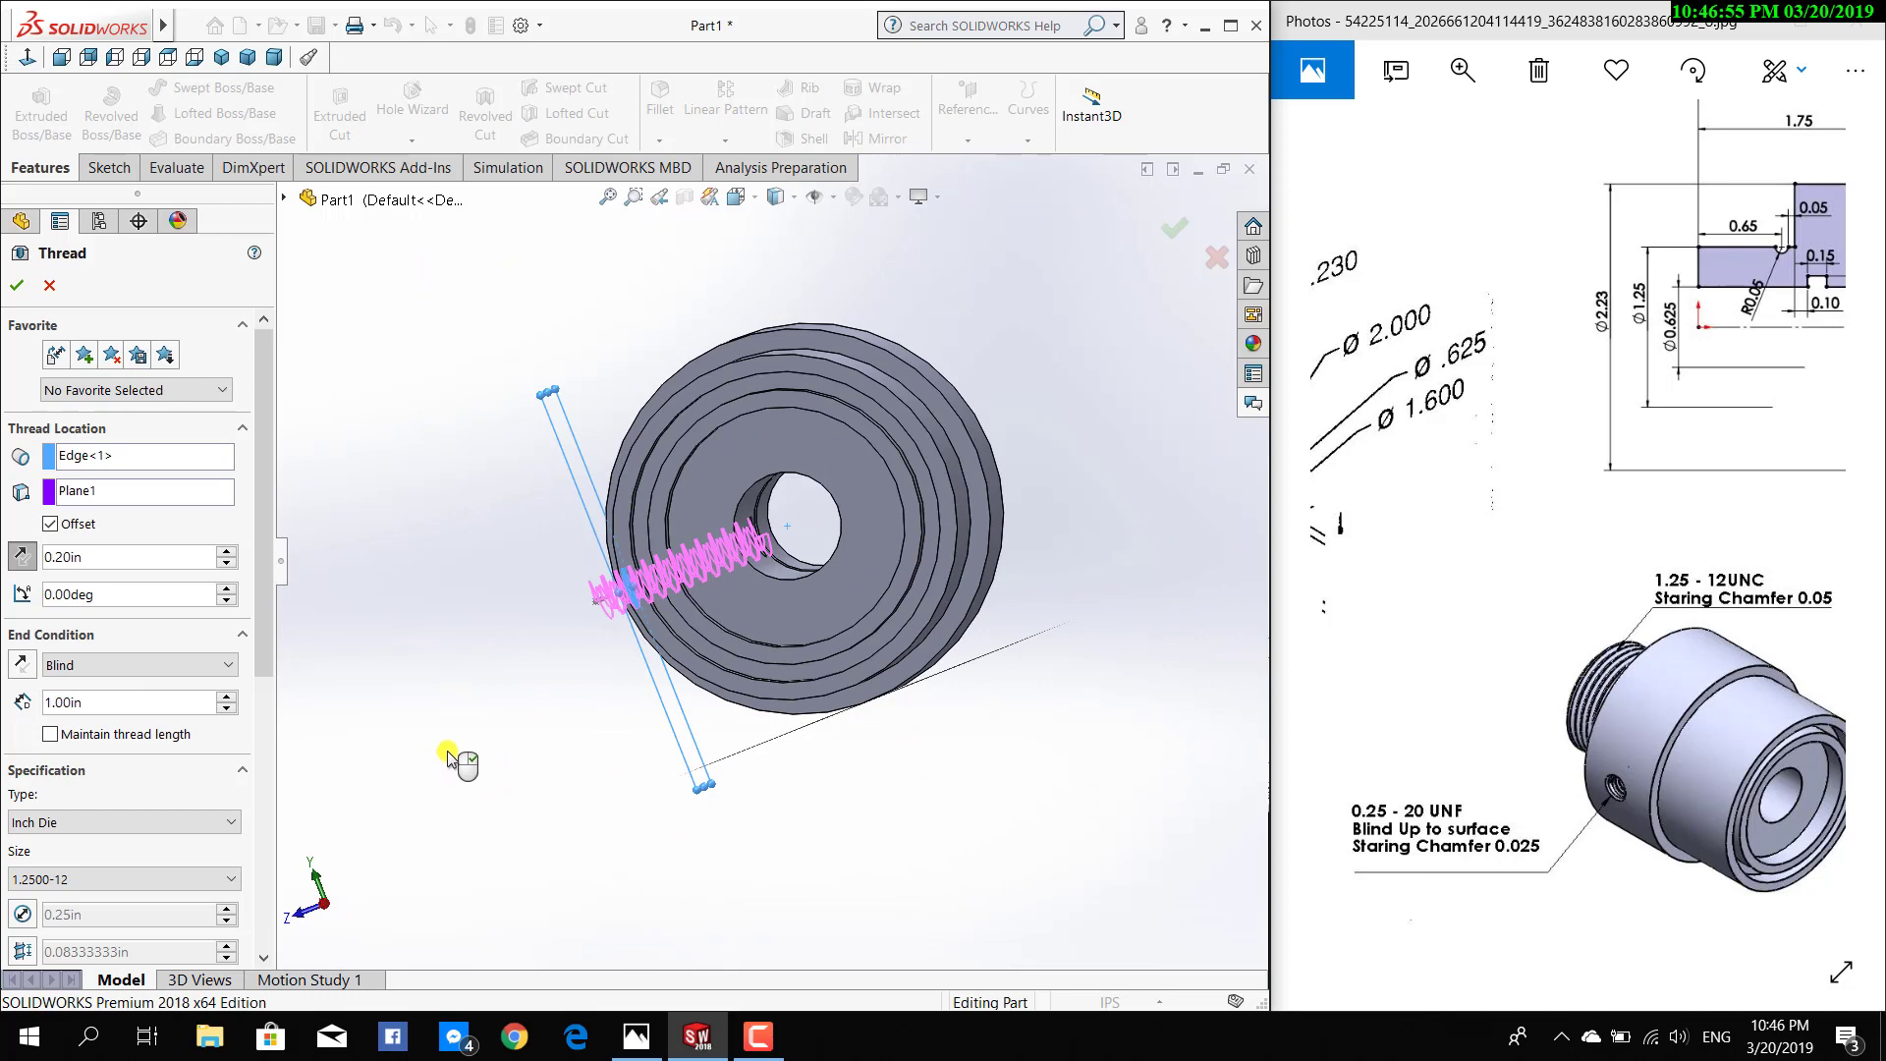
{"action": "scroll", "coordinate": [442, 732], "scroll_direction": "down", "scroll_amount": 2}
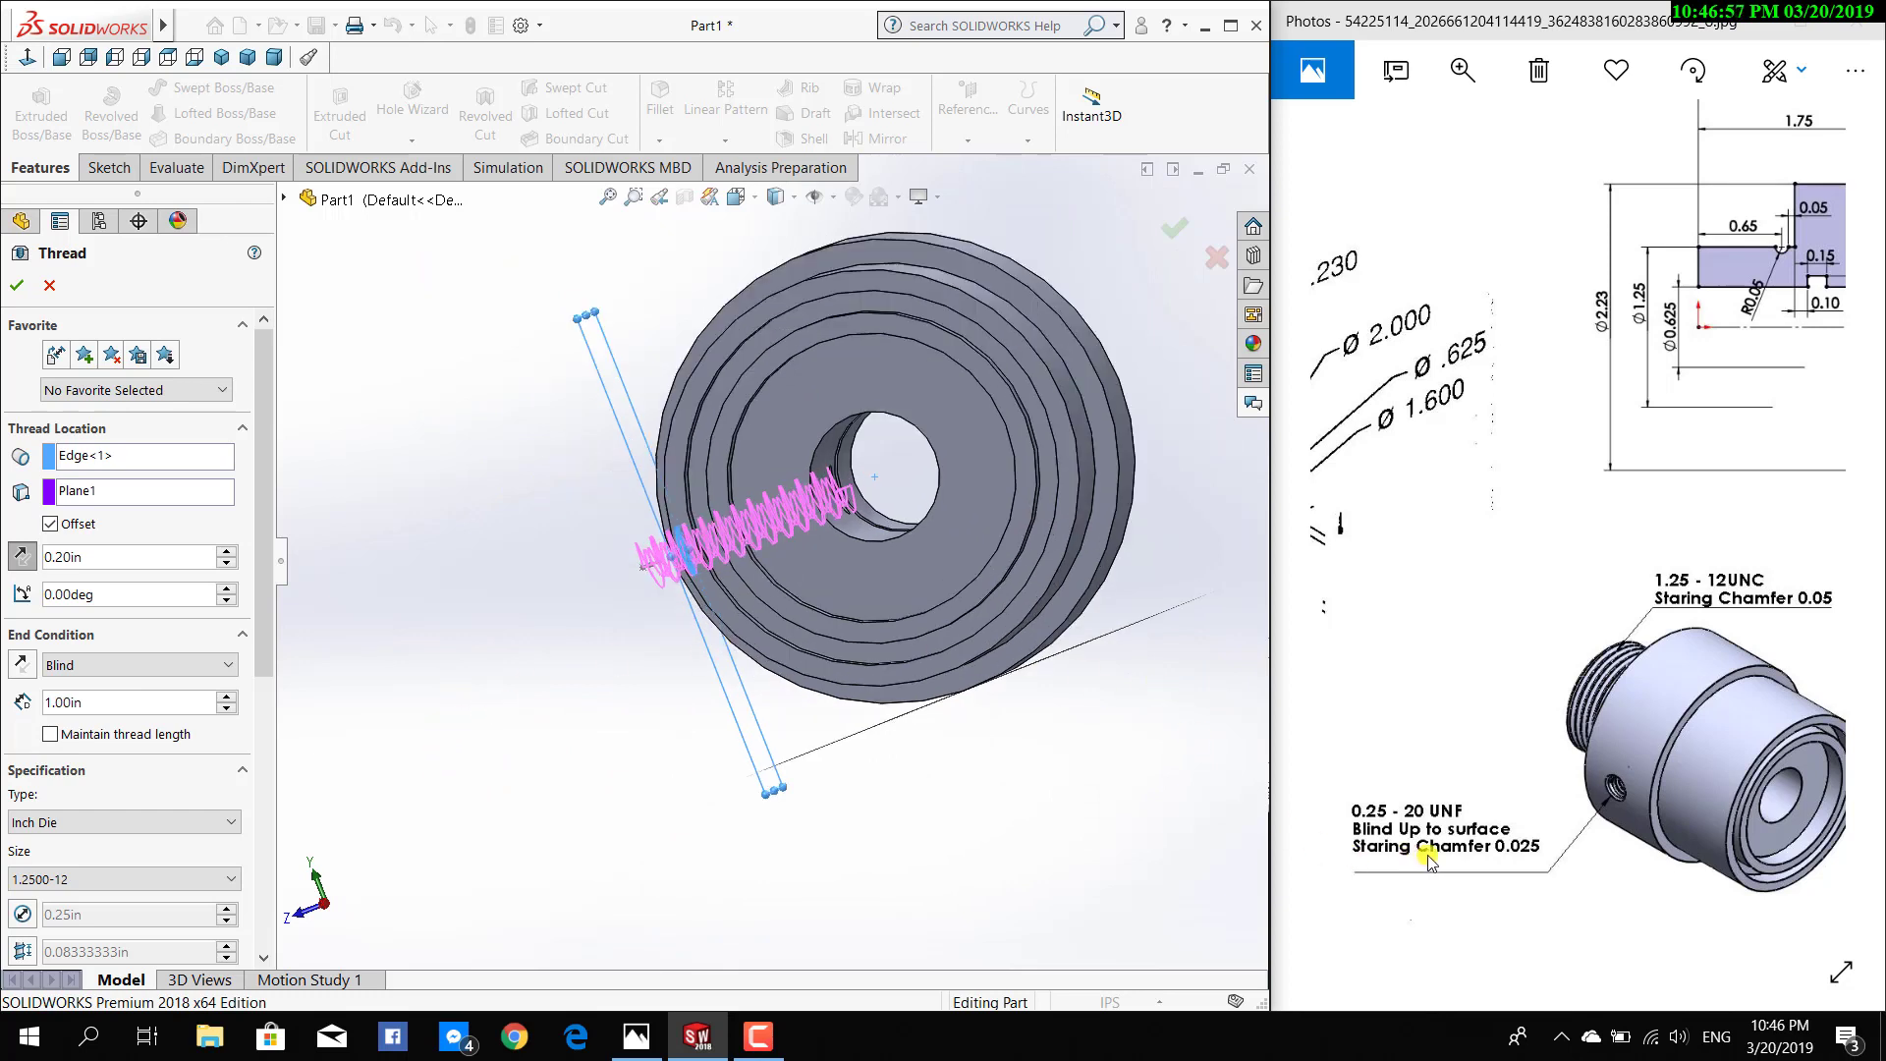
{"action": "left_click", "coordinate": [187, 878]}
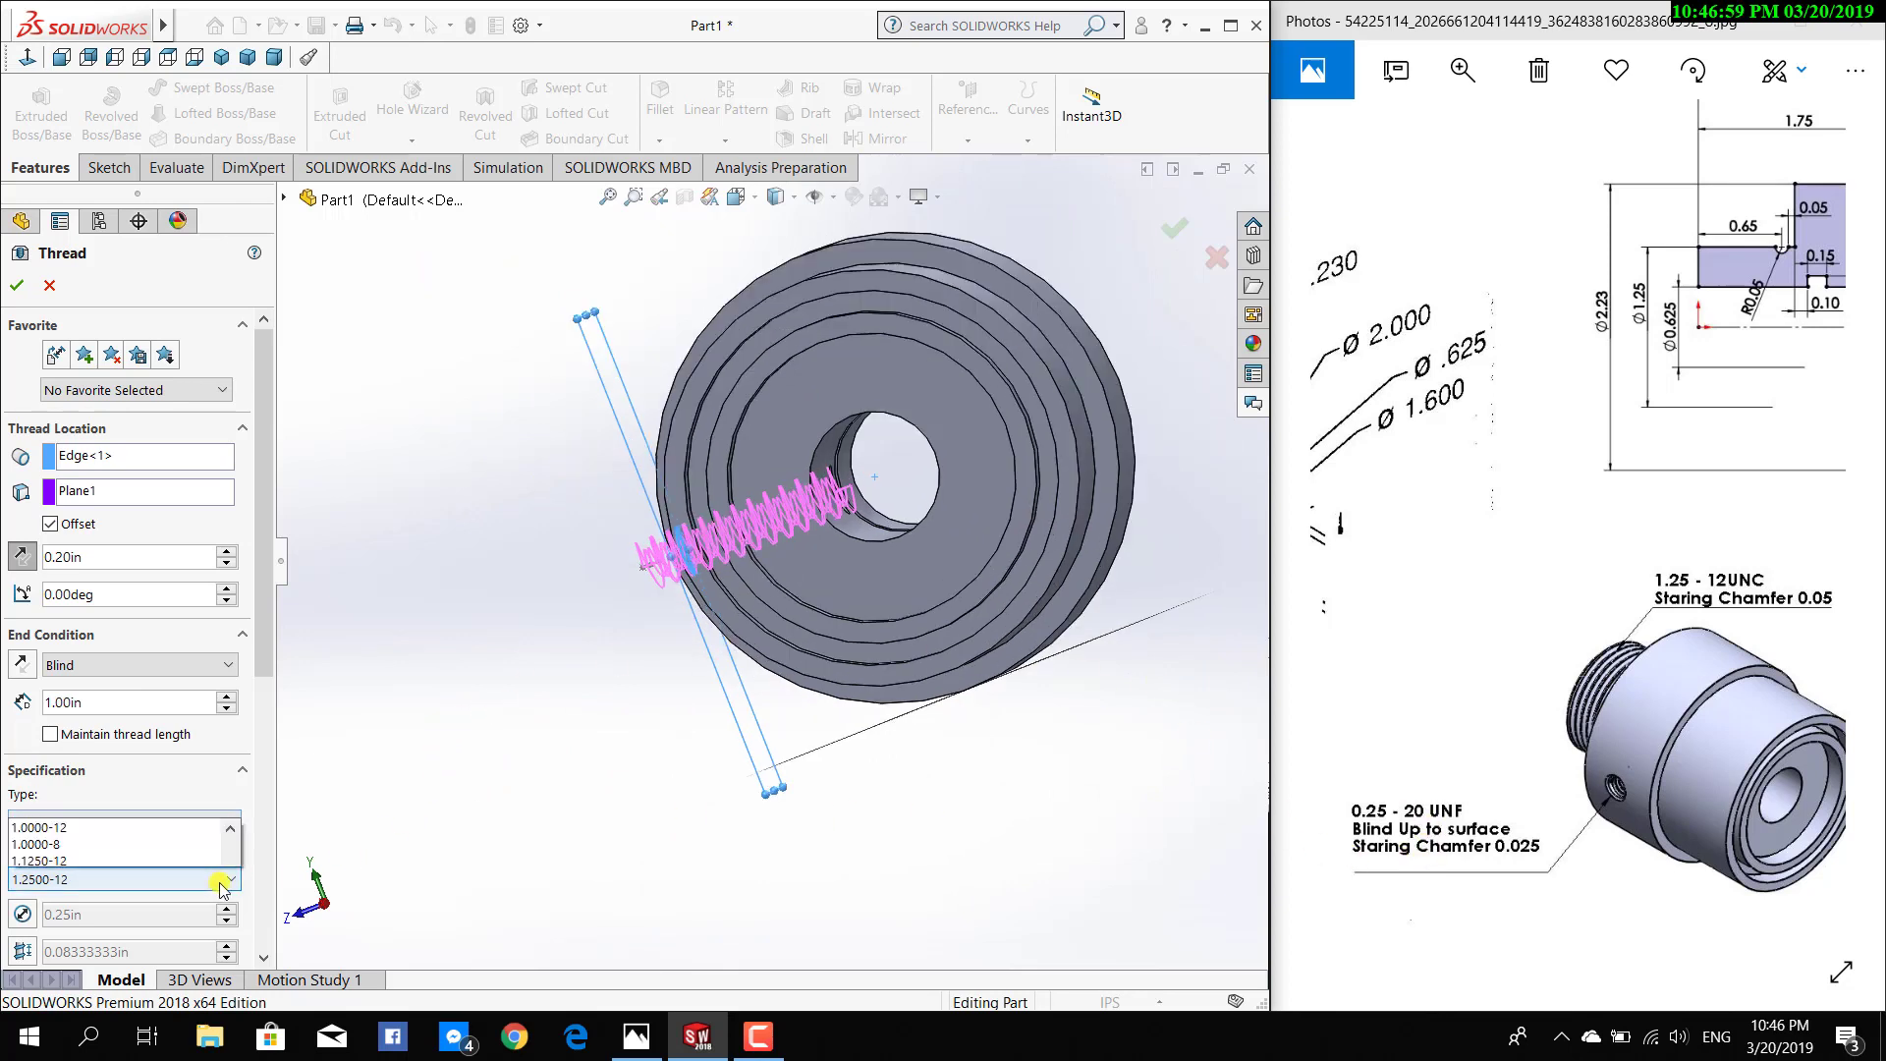
{"action": "scroll", "coordinate": [232, 694], "scroll_direction": "up", "scroll_amount": 1}
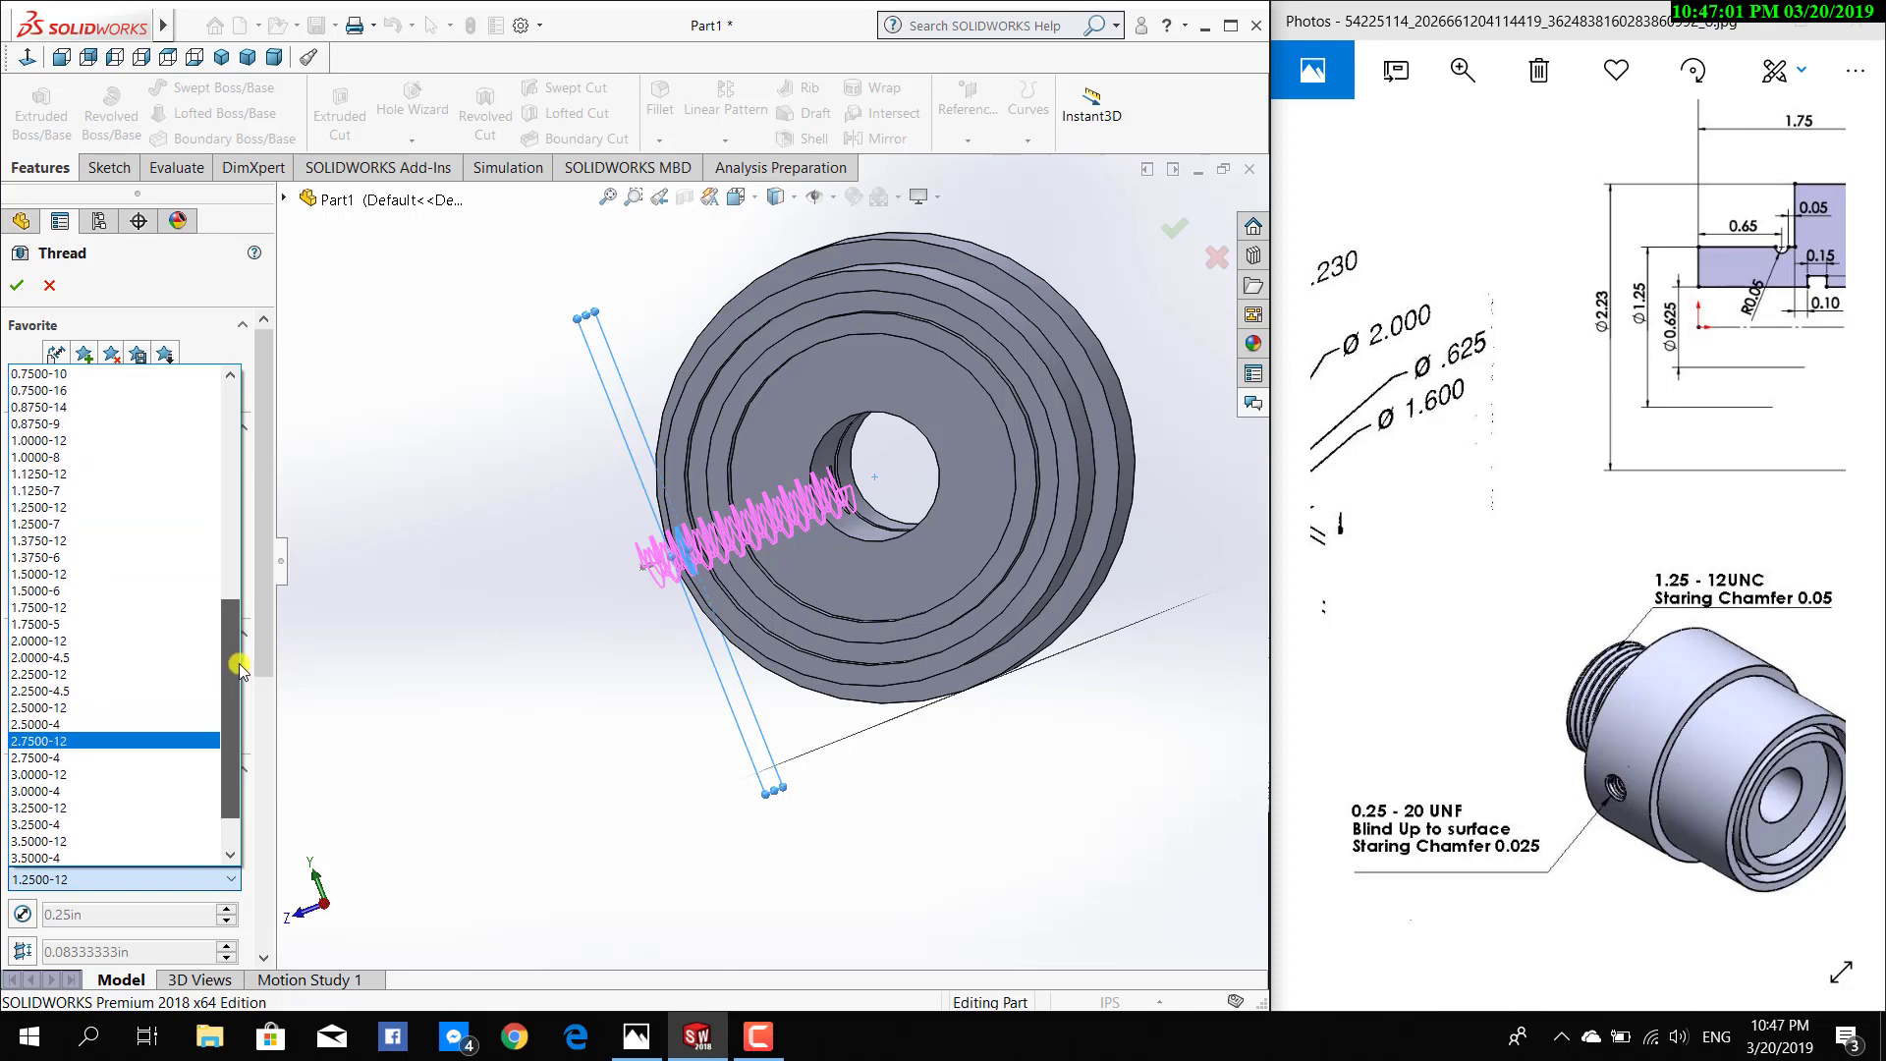
{"action": "scroll", "coordinate": [238, 643], "scroll_direction": "up", "scroll_amount": 2}
{"action": "left_click_drag", "start_coordinate": [237, 629], "coordinate": [248, 533]}
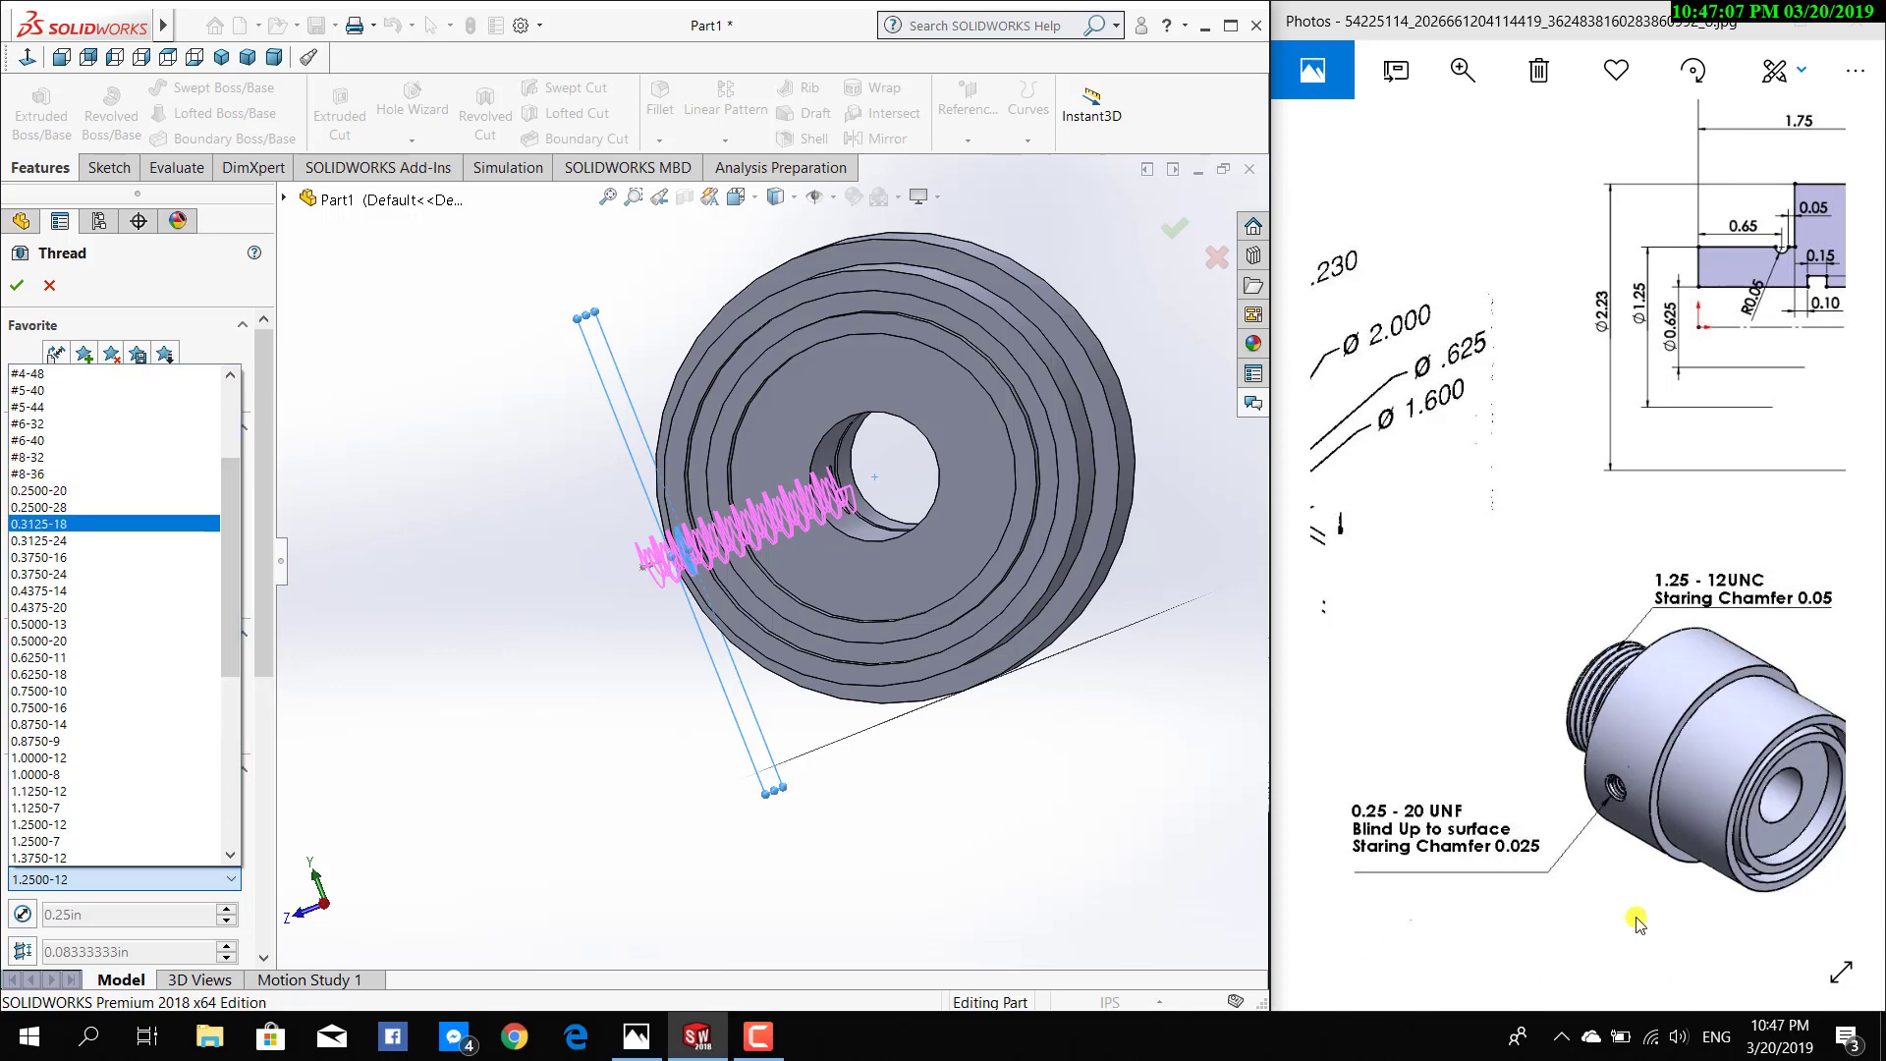
{"action": "left_click", "coordinate": [21, 491]}
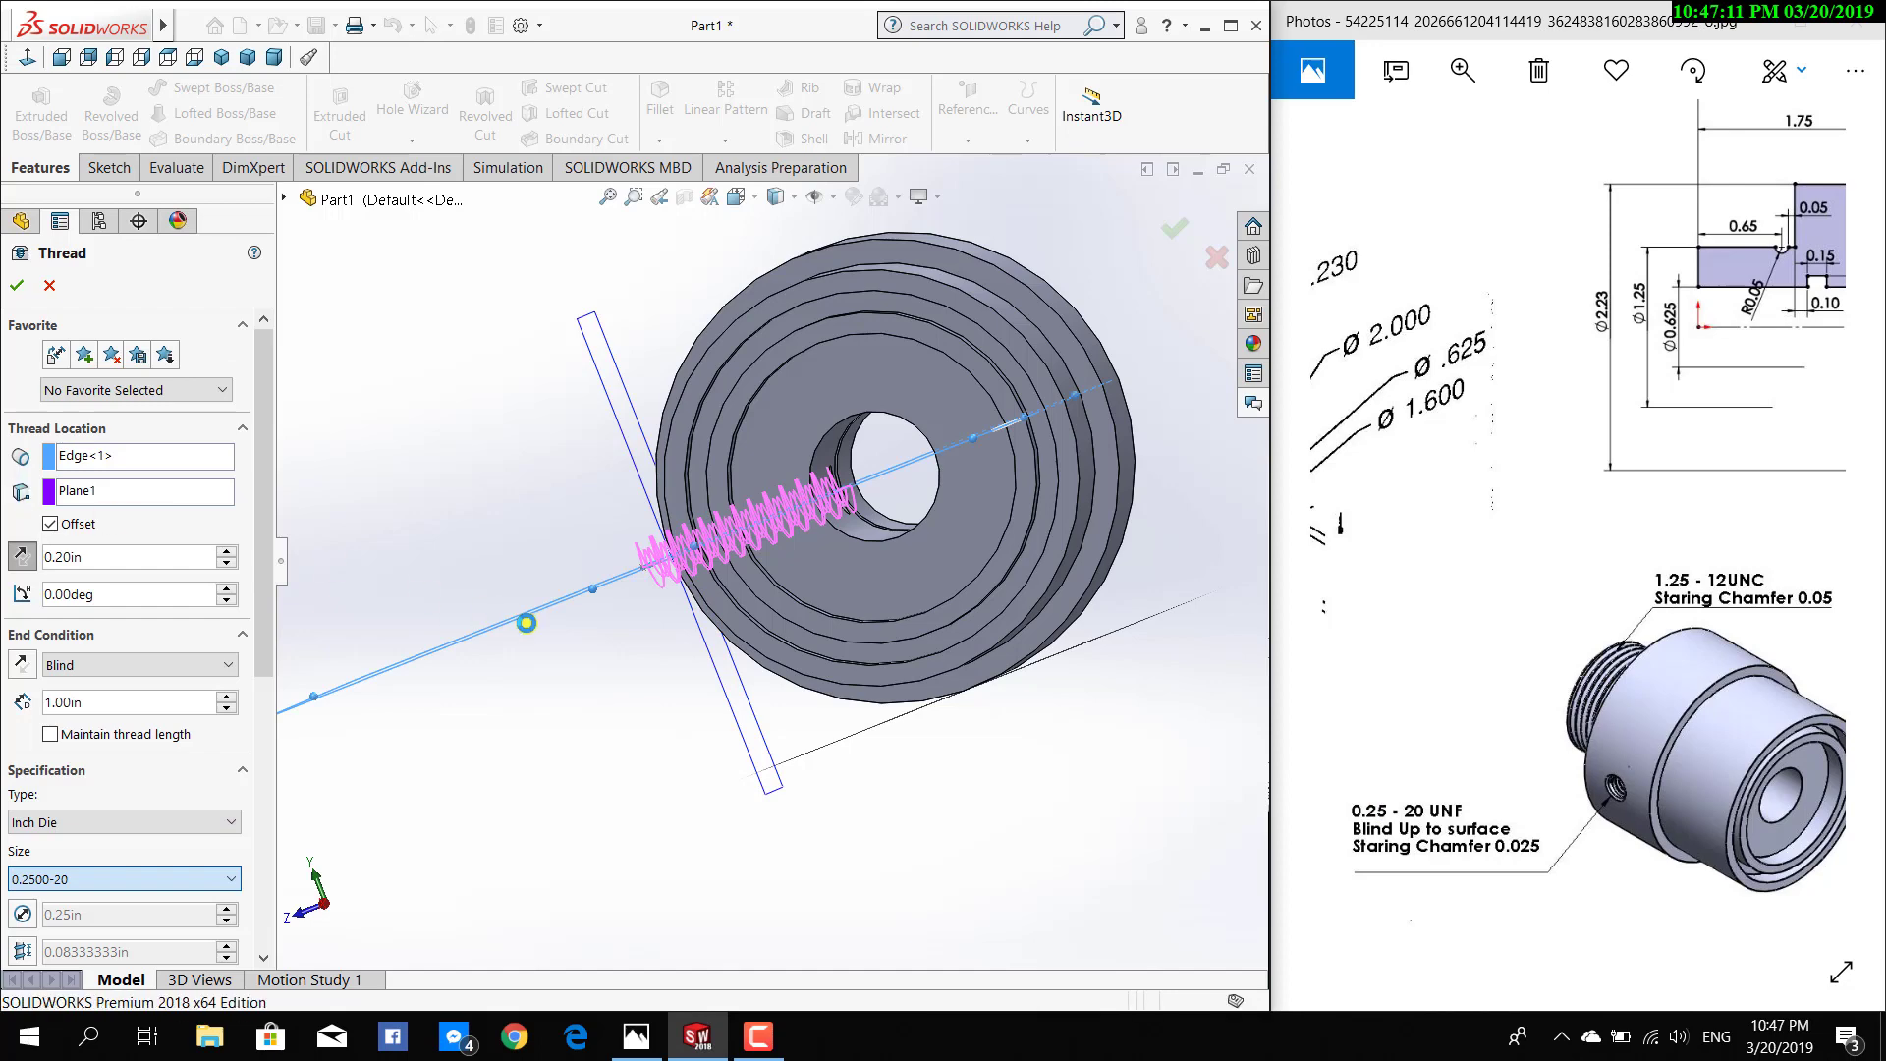
{"action": "left_click", "coordinate": [527, 623]}
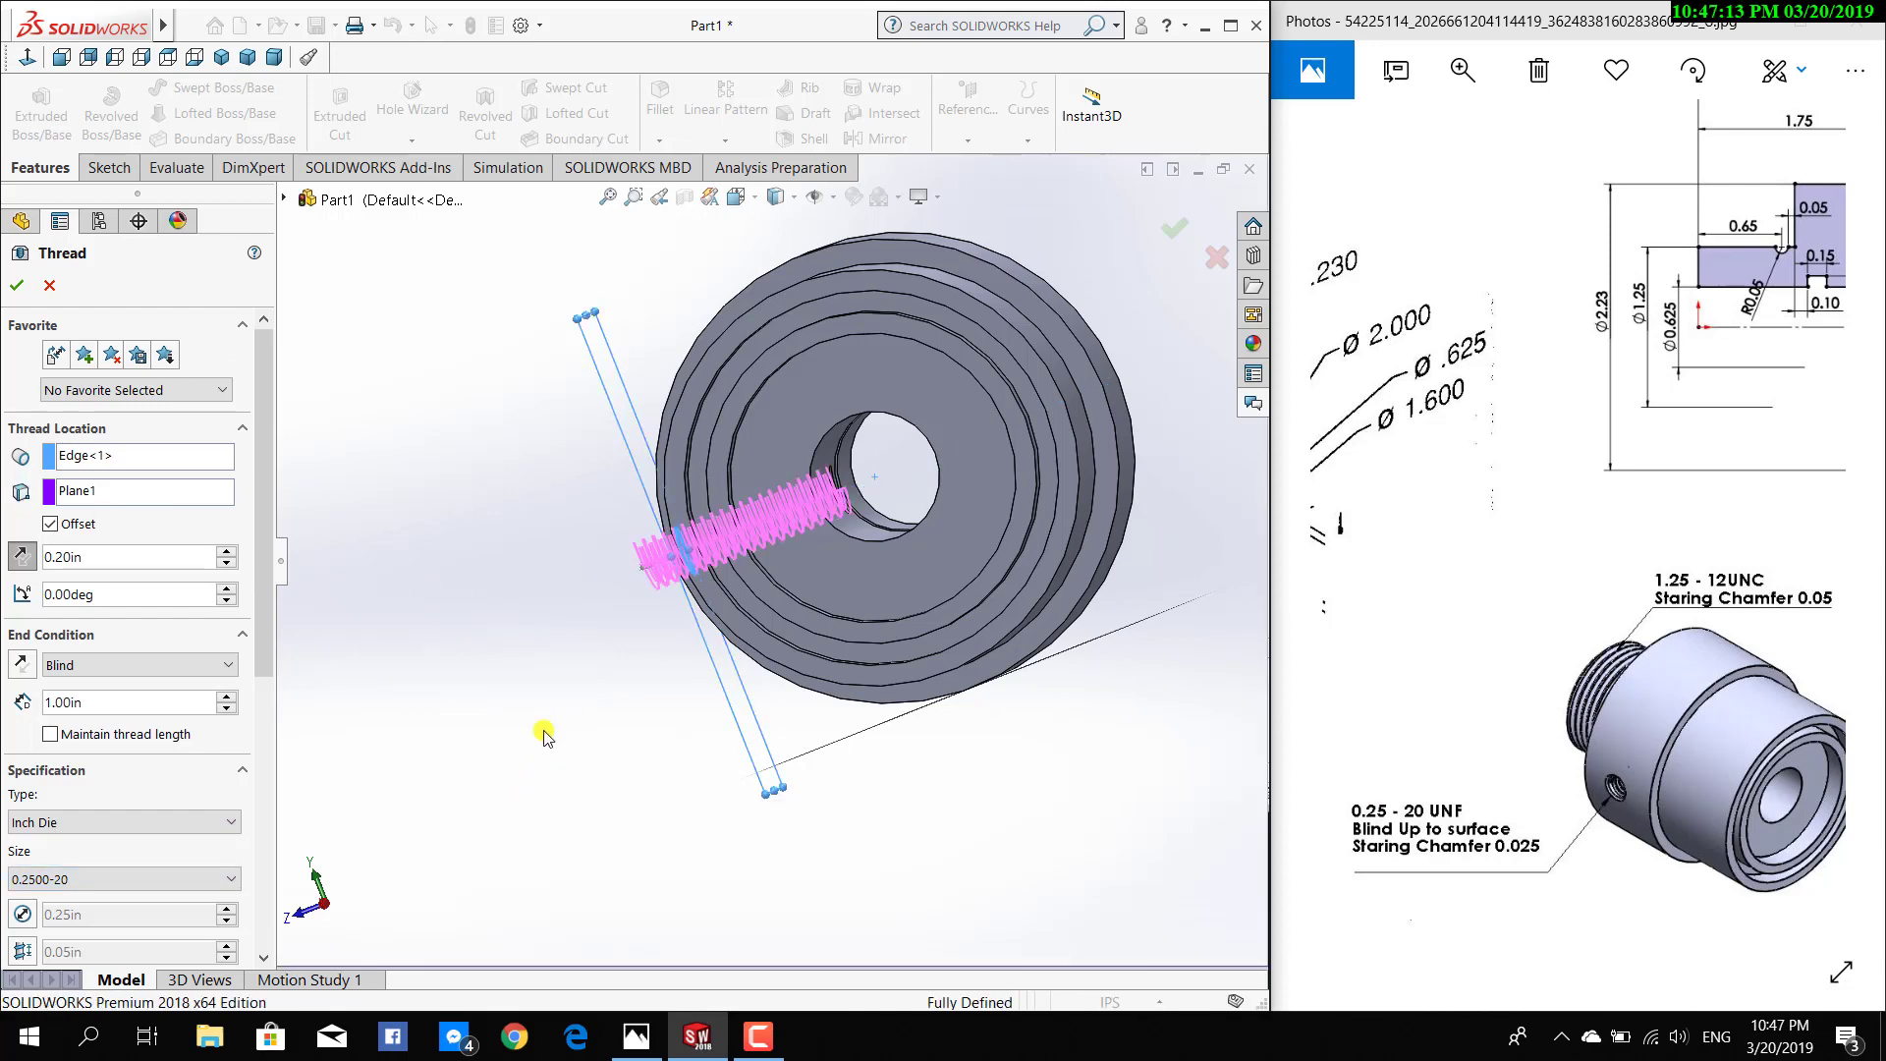
{"action": "middle_click_drag", "start_coordinate": [560, 727], "coordinate": [829, 535]}
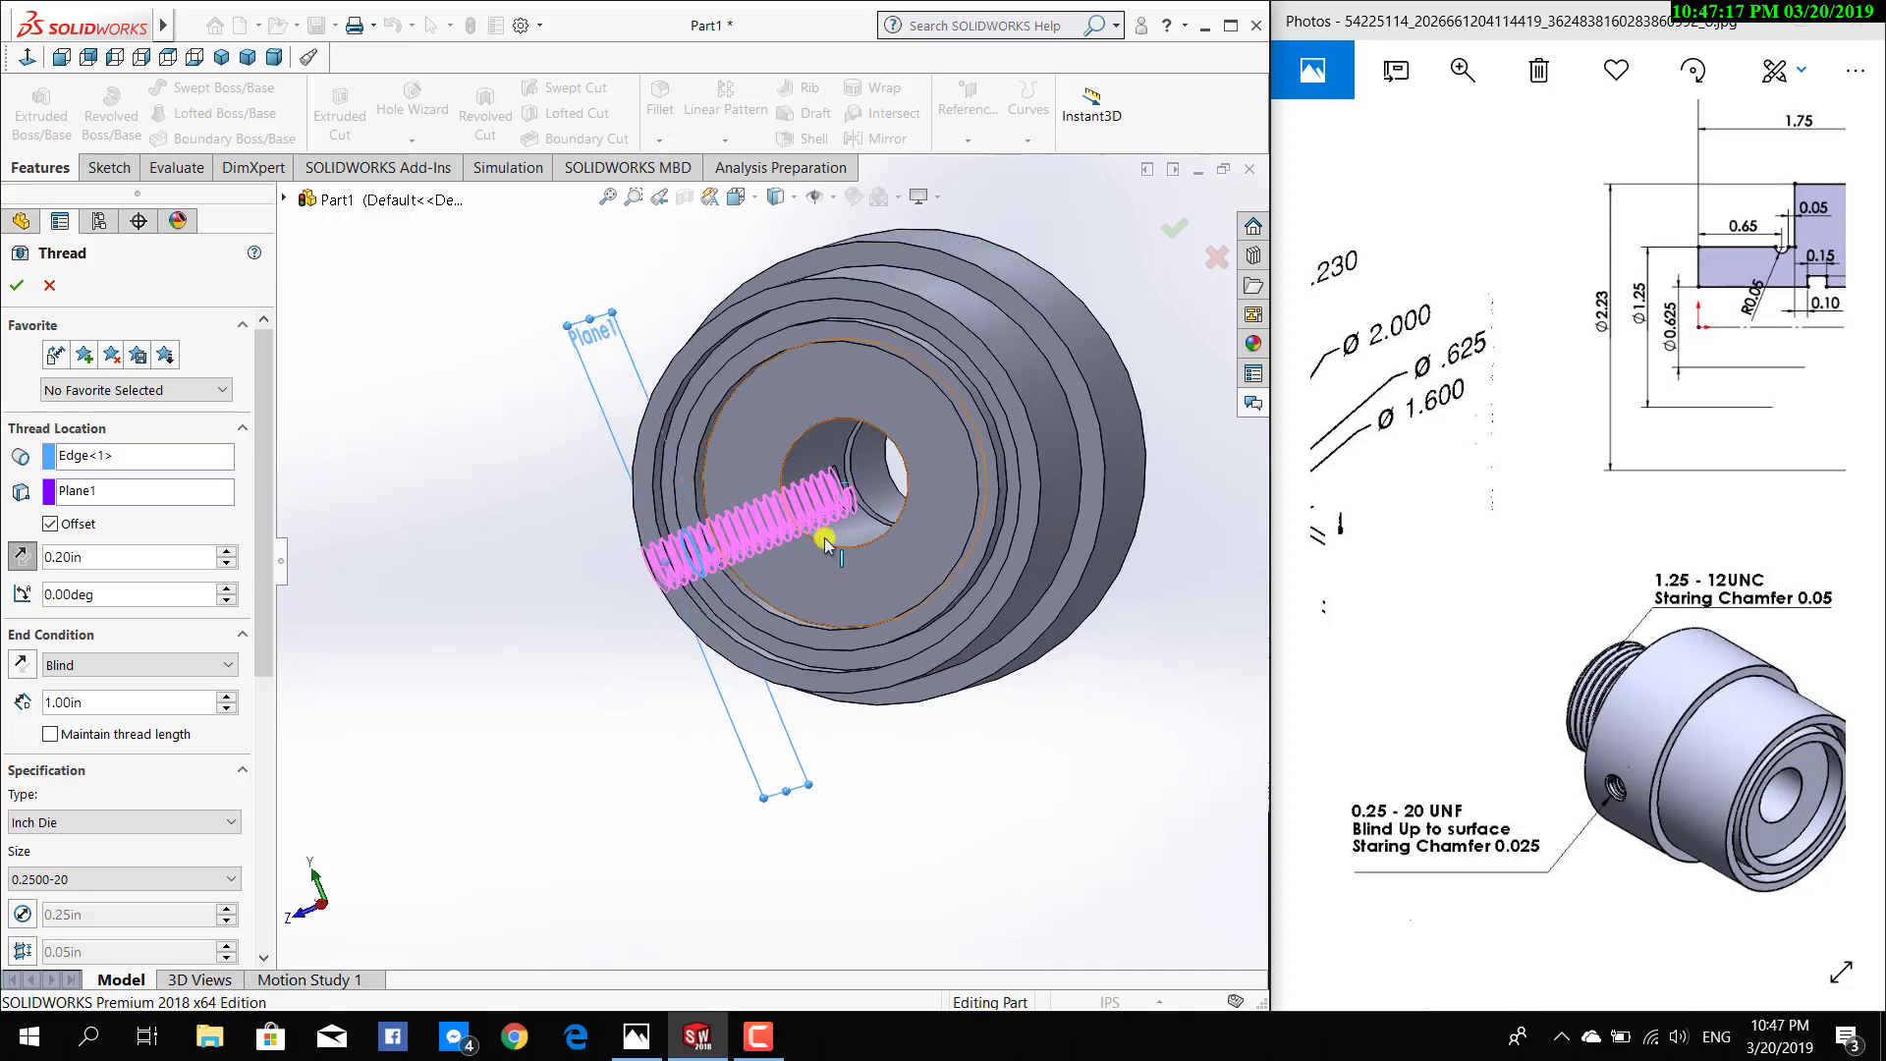
{"action": "scroll", "coordinate": [750, 561], "scroll_direction": "down", "scroll_amount": 3}
{"action": "scroll", "coordinate": [764, 525], "scroll_direction": "down", "scroll_amount": 2}
{"action": "scroll", "coordinate": [652, 657], "scroll_direction": "up", "scroll_amount": 5}
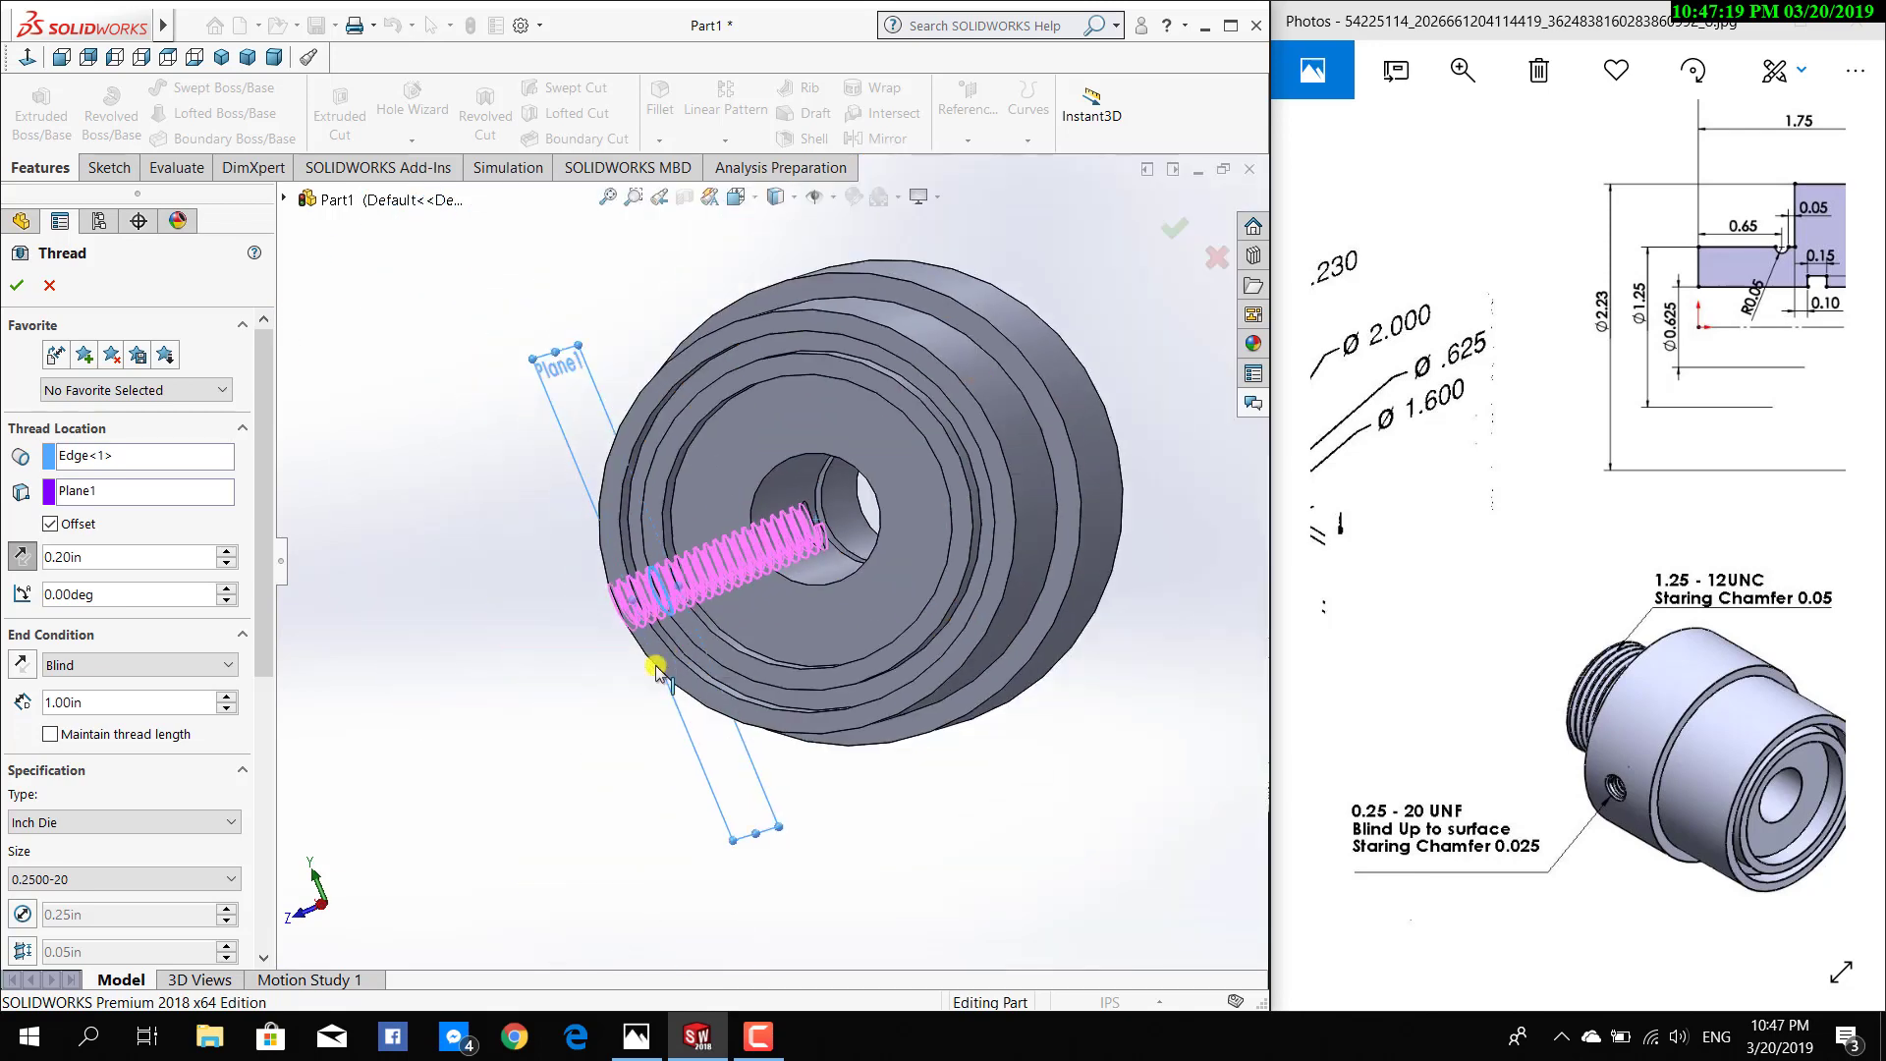
{"action": "scroll", "coordinate": [652, 657], "scroll_direction": "up", "scroll_amount": 2}
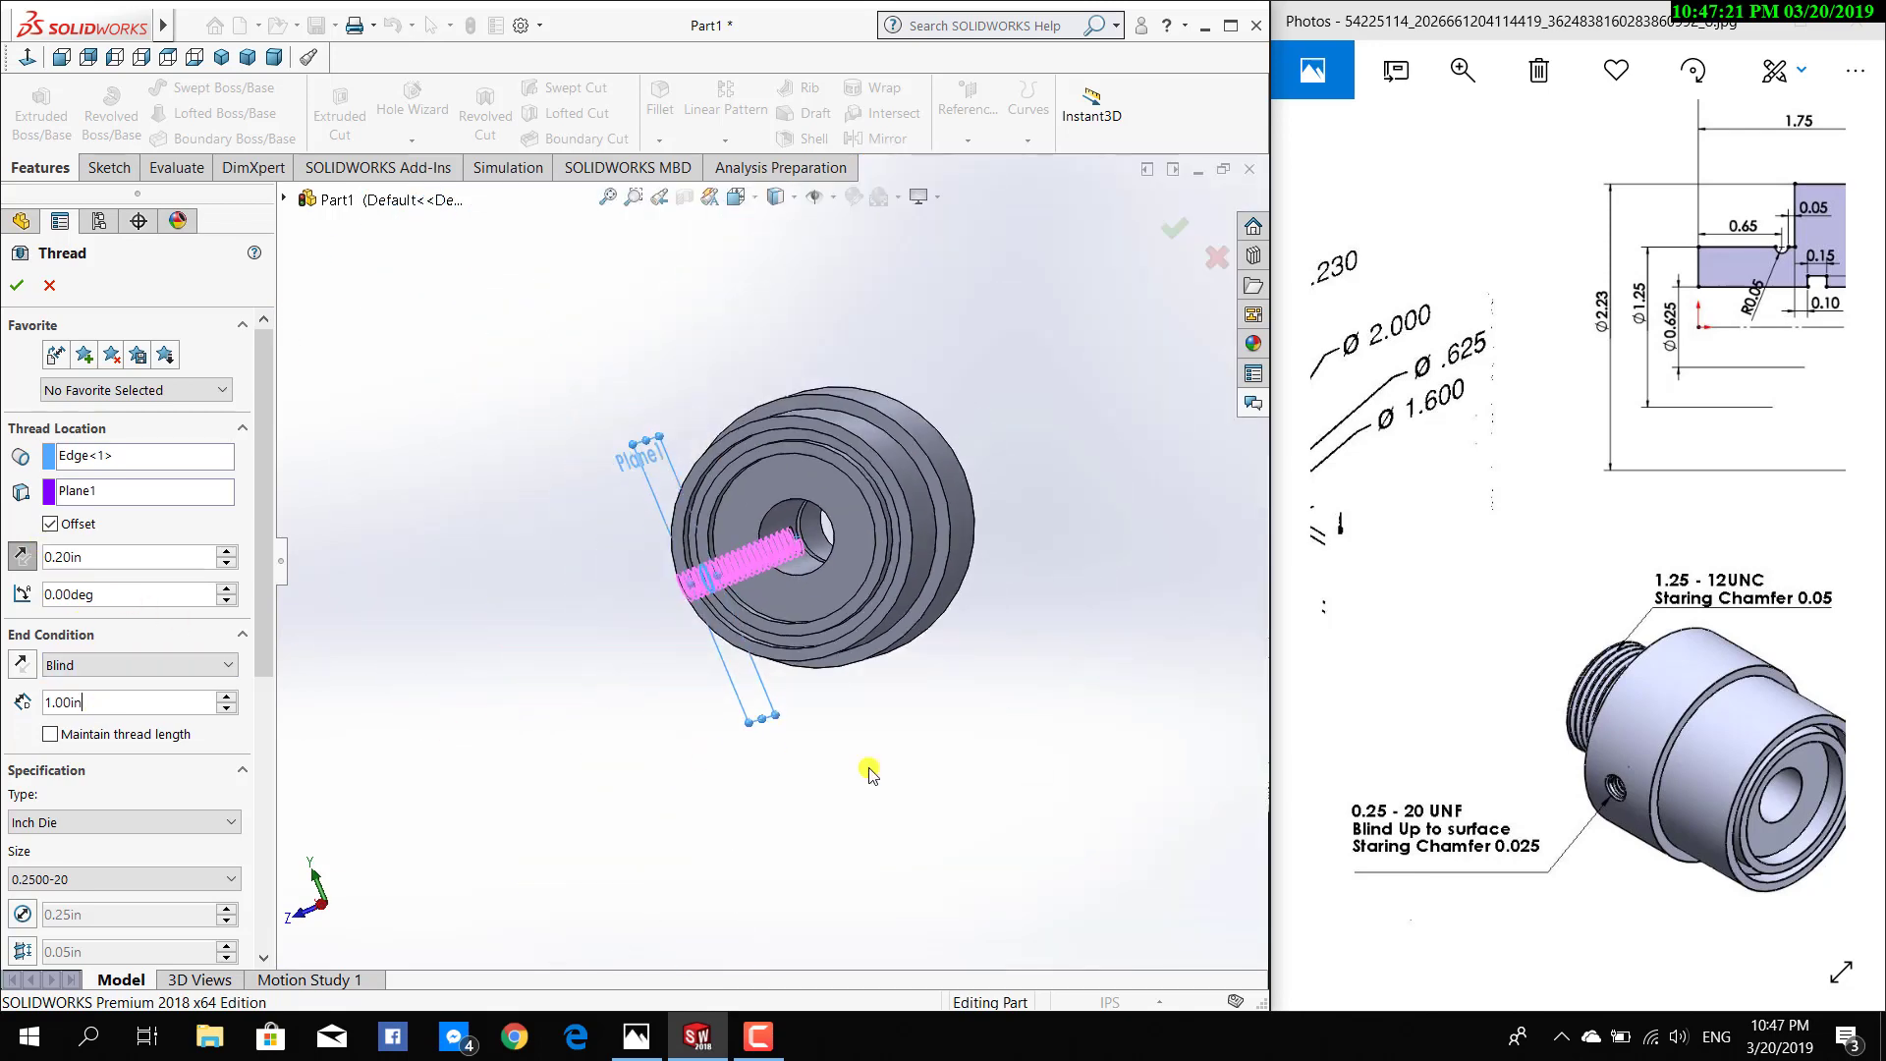
{"action": "scroll", "coordinate": [1425, 789], "scroll_direction": "up", "scroll_amount": 1}
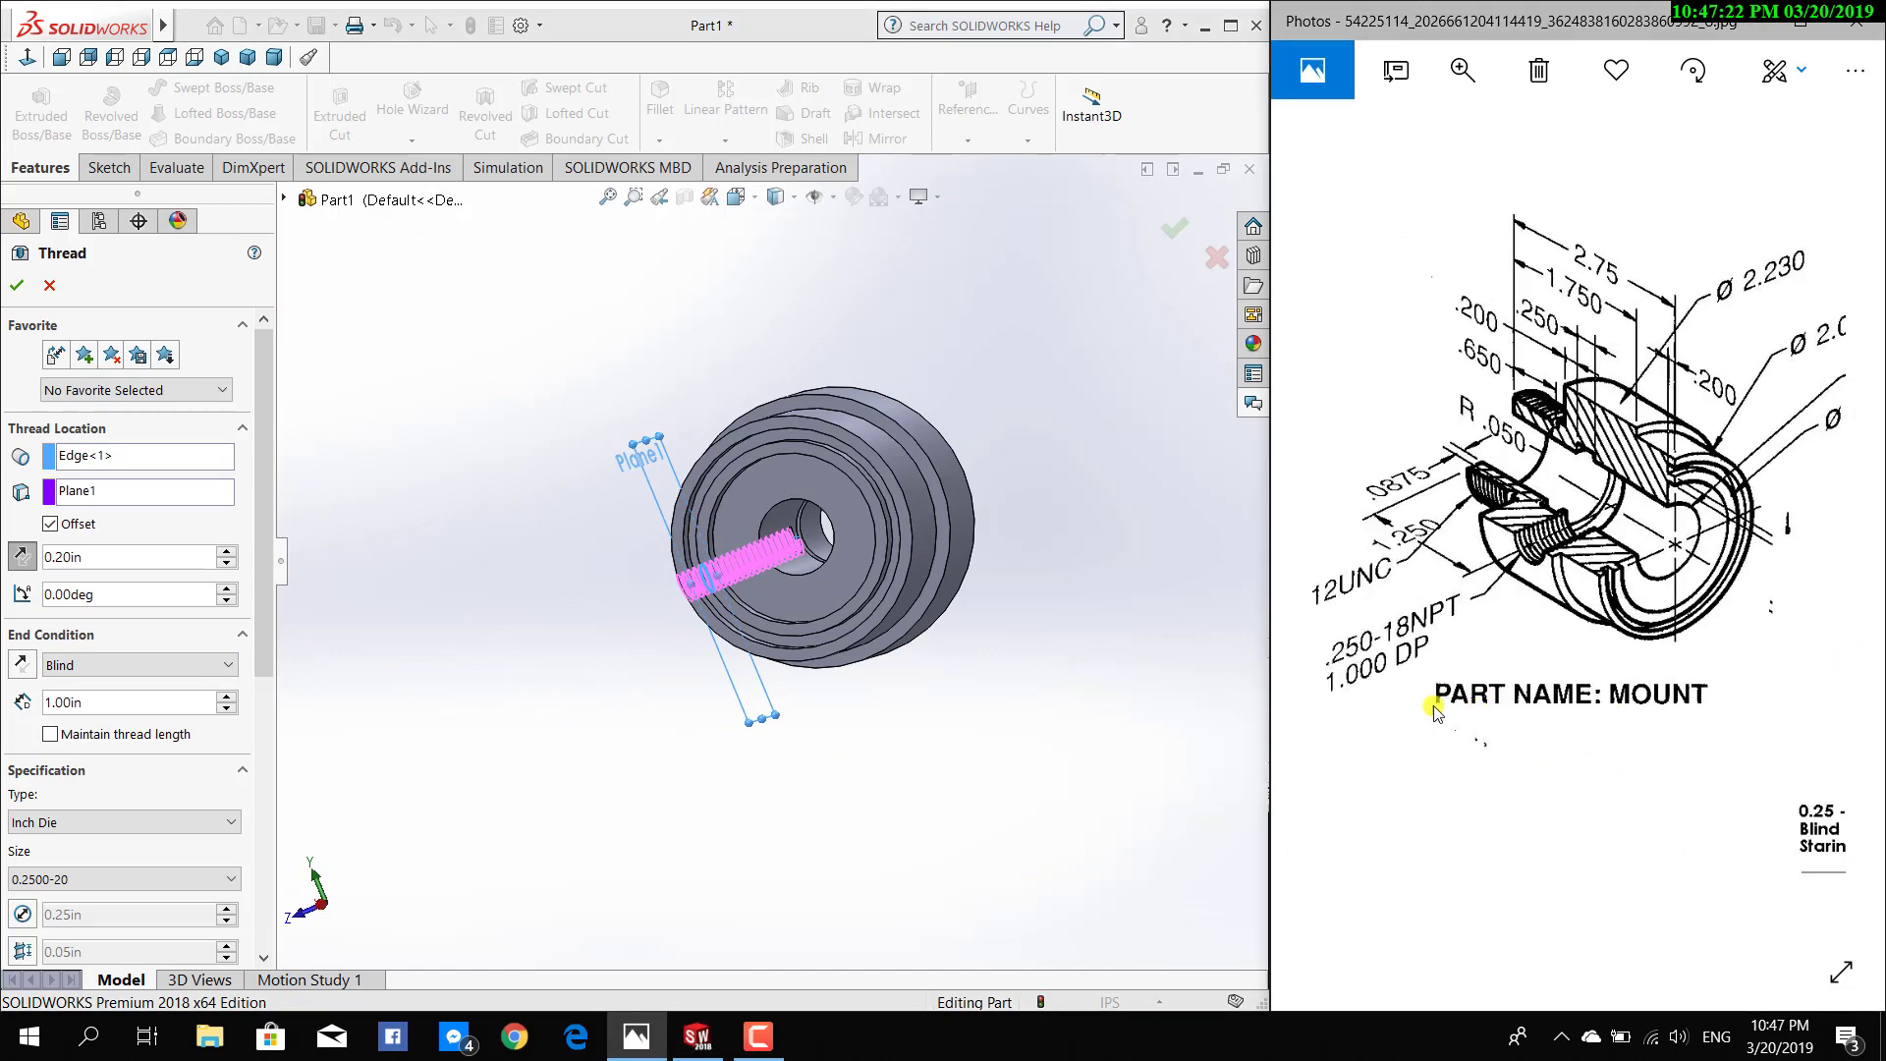
Change the side-hole thread depth to 1.20in
{"action": "left_click", "coordinate": [77, 703]}
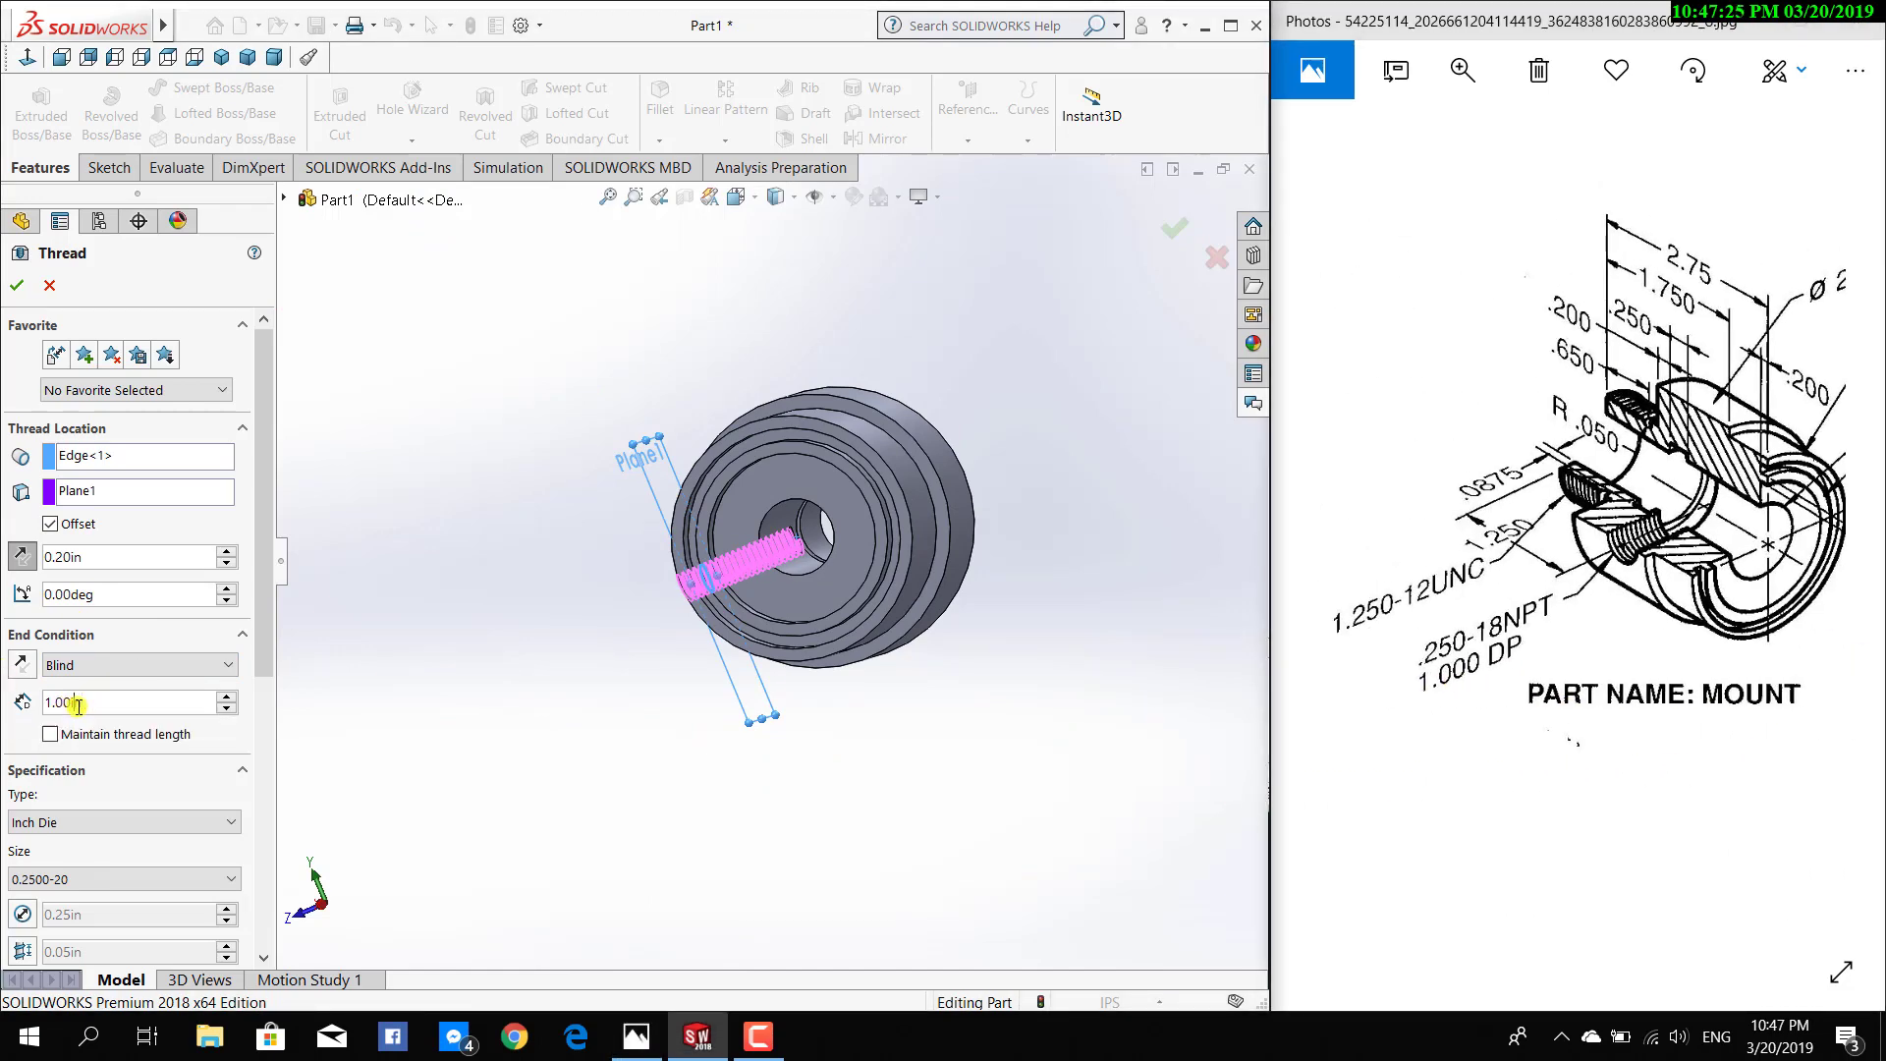
{"action": "key", "text": "BackSpace"}
{"action": "key", "text": "BackSpace"}
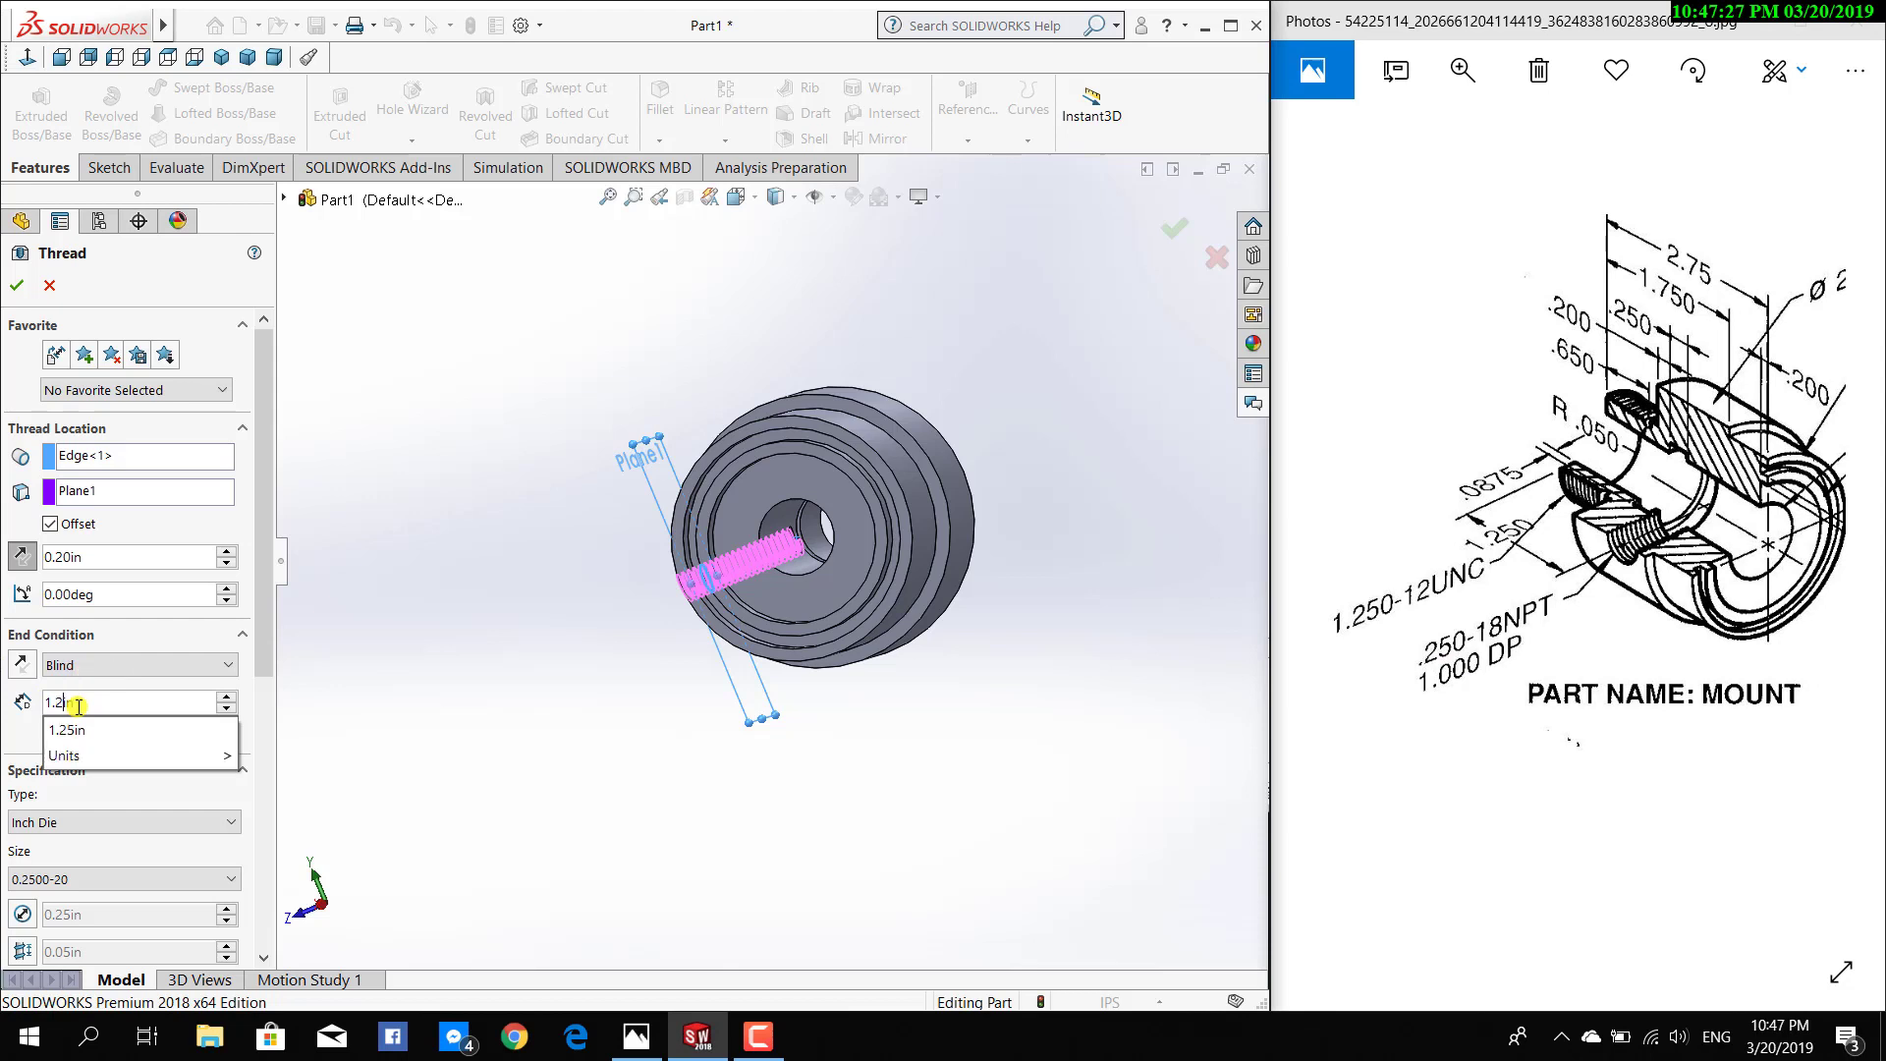
{"action": "left_click", "coordinate": [111, 703]}
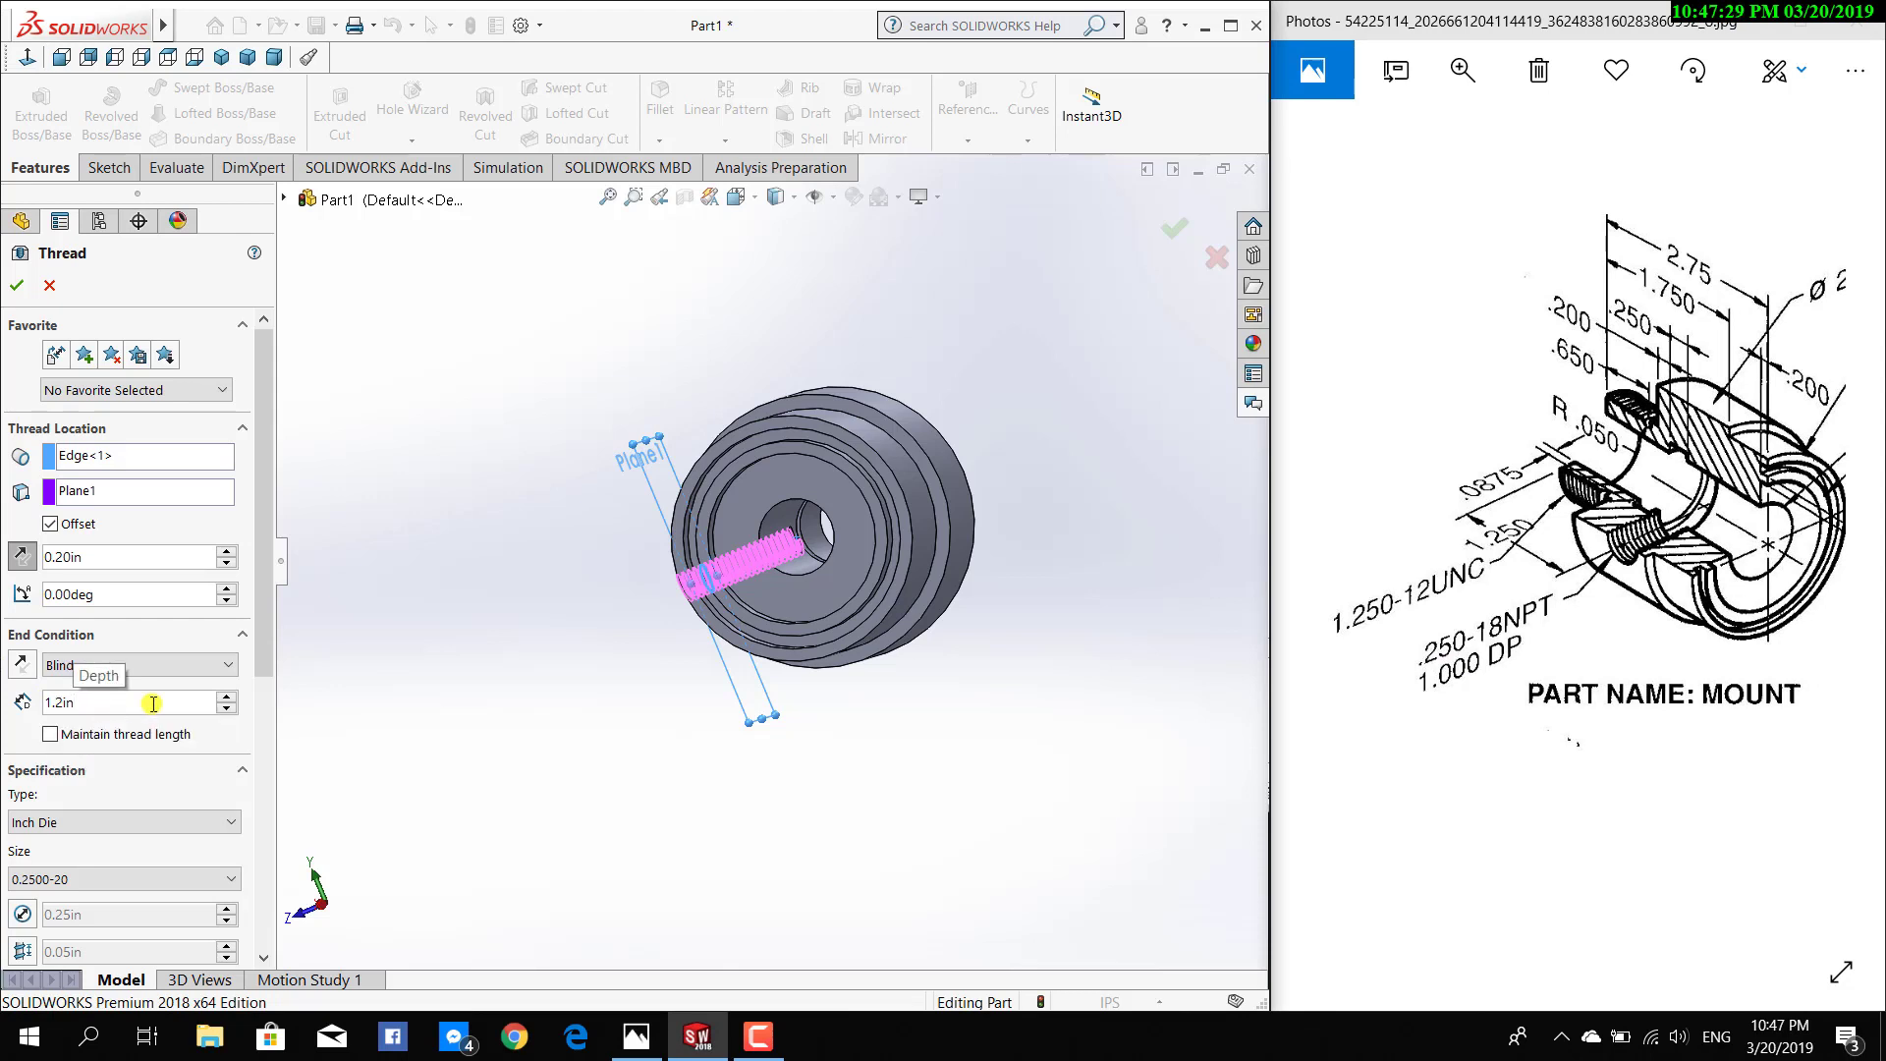
{"action": "scroll", "coordinate": [258, 604], "scroll_direction": "down", "scroll_amount": 3}
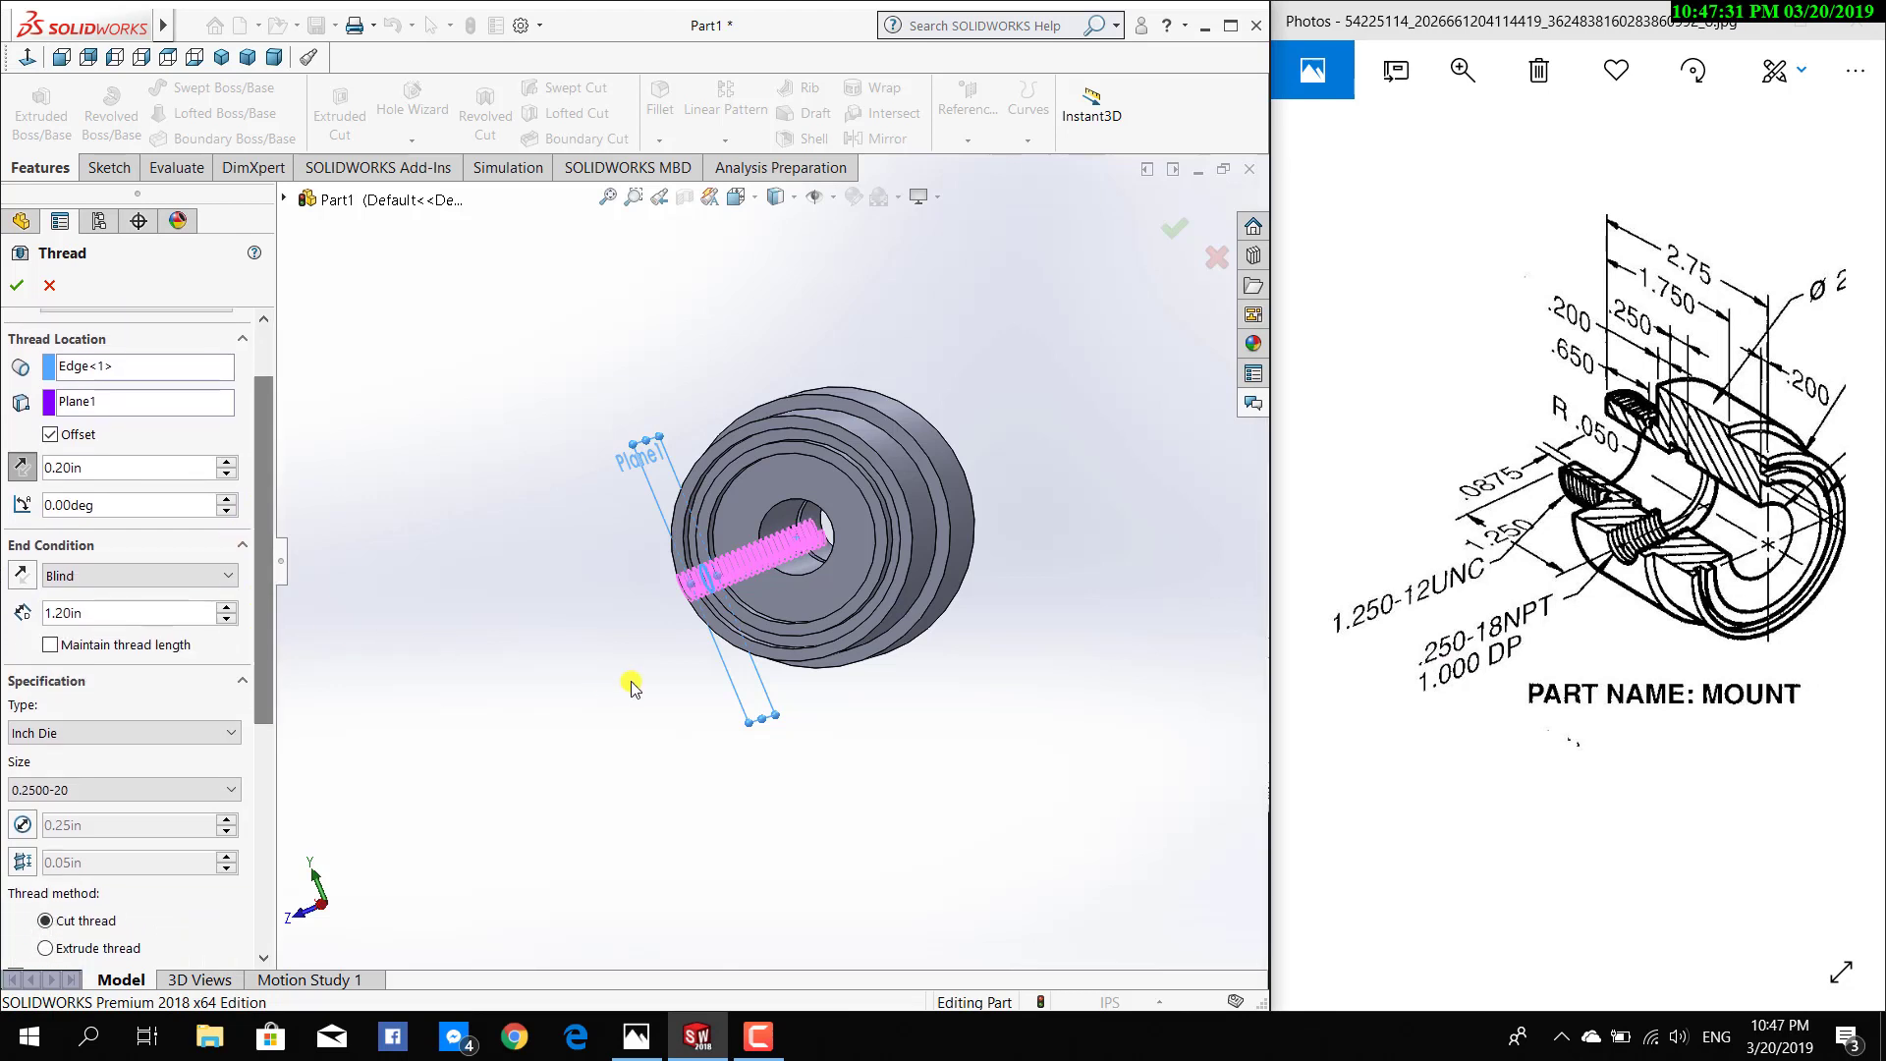
{"action": "scroll", "coordinate": [654, 644], "scroll_direction": "down", "scroll_amount": 3}
Make the thread extruded, trimmed at the end face, and create Thread2
{"action": "middle_click_drag", "start_coordinate": [653, 644], "coordinate": [653, 633]}
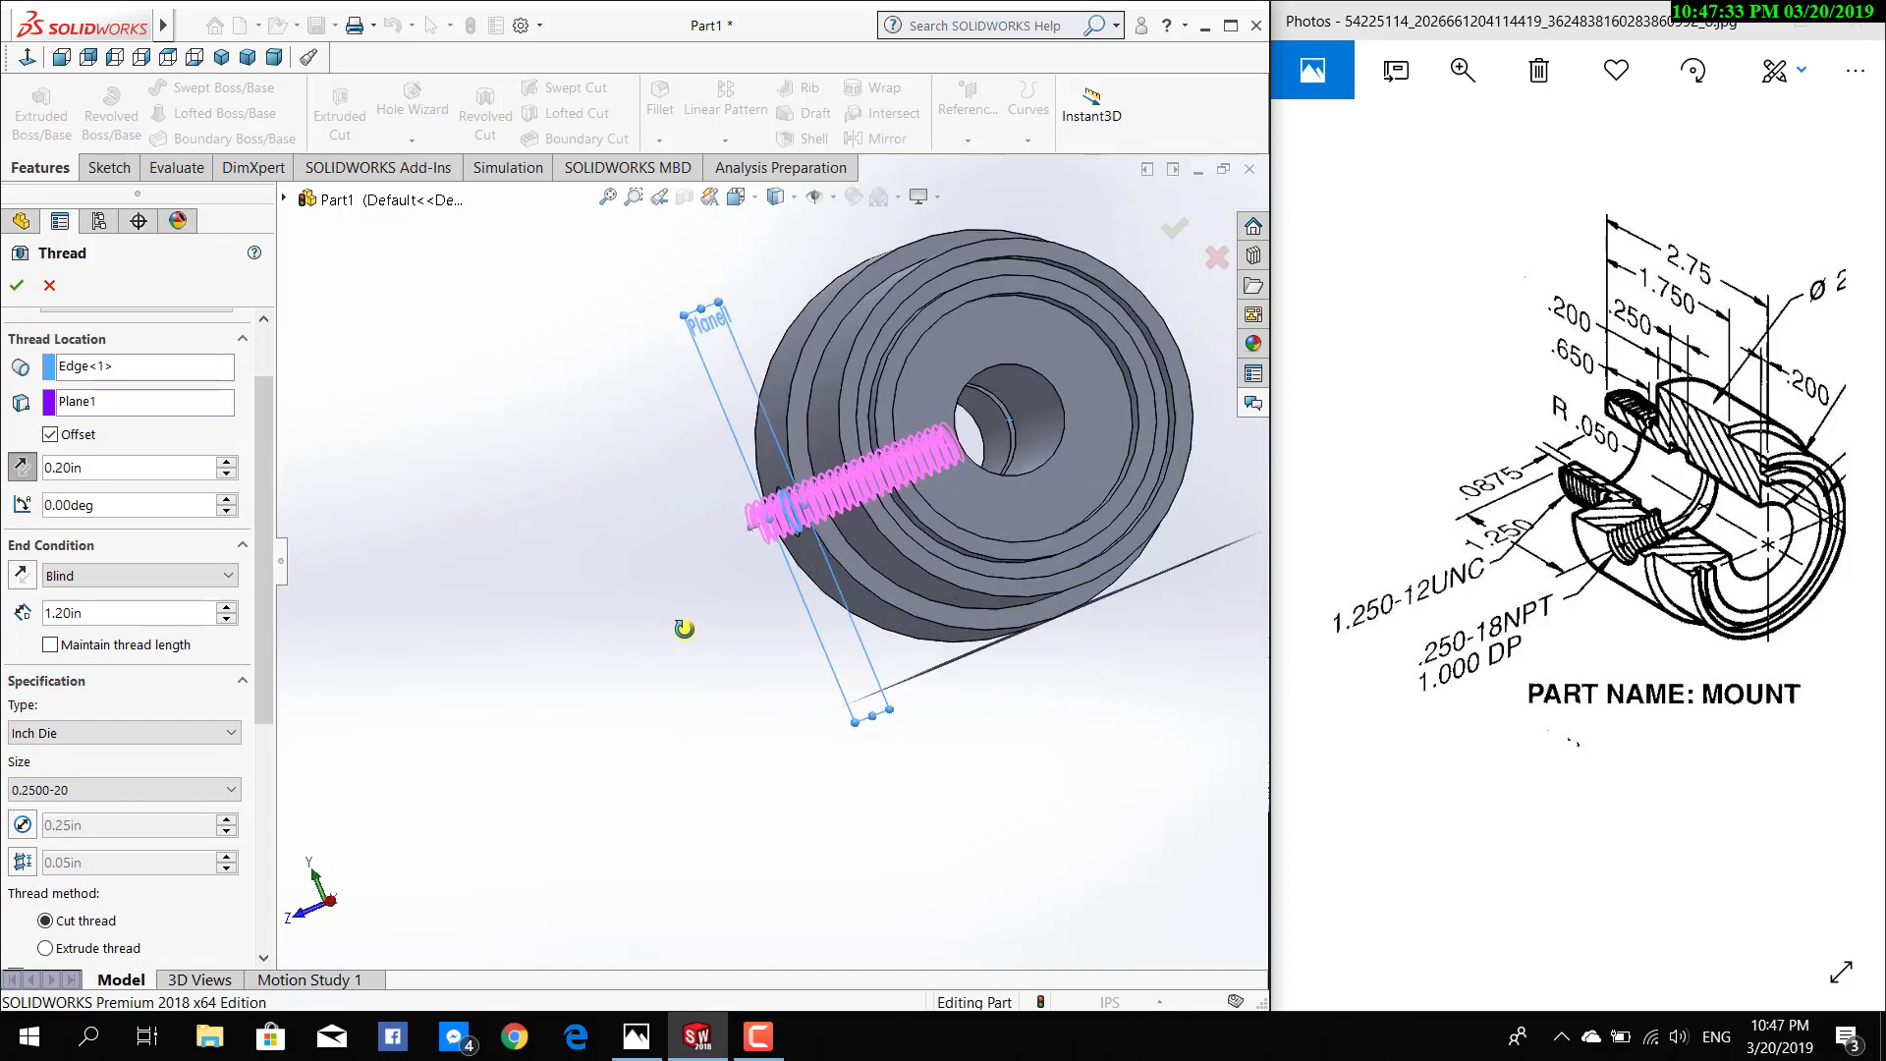
{"action": "left_click_drag", "start_coordinate": [264, 556], "coordinate": [262, 648]}
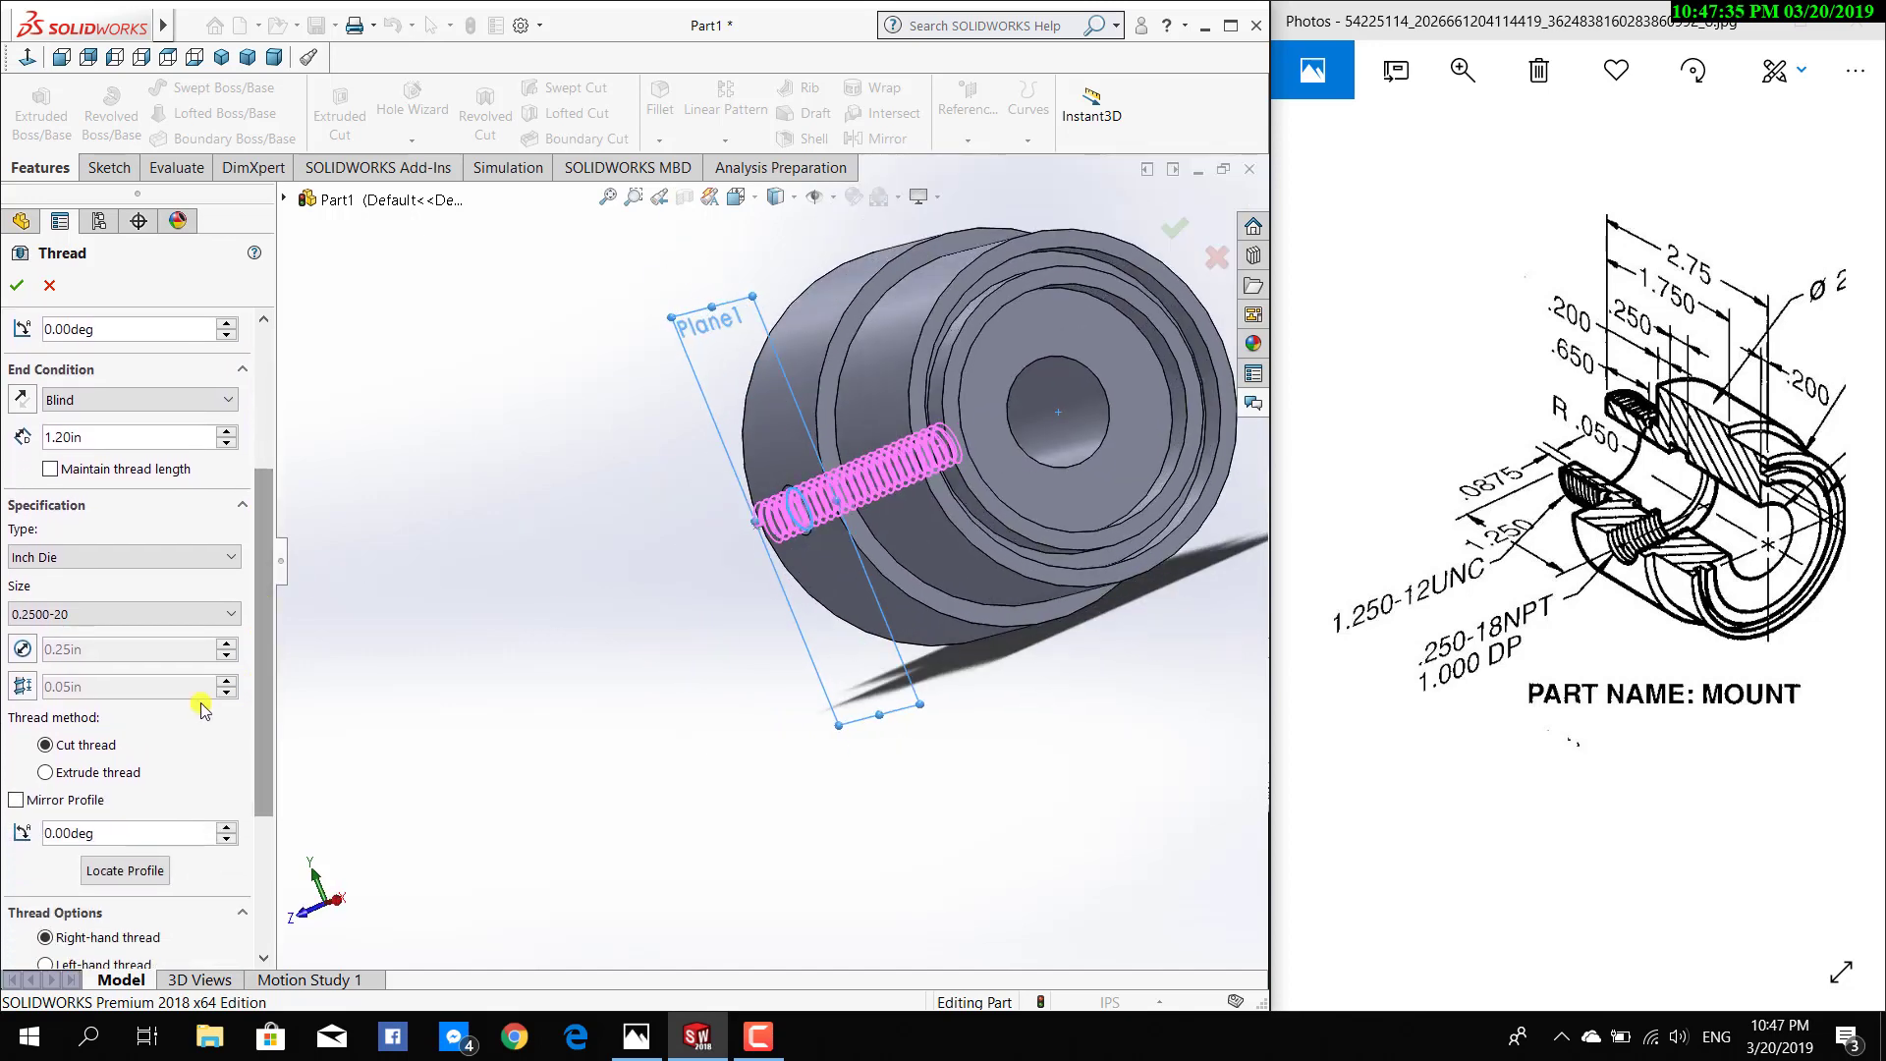
{"action": "left_click", "coordinate": [45, 776]}
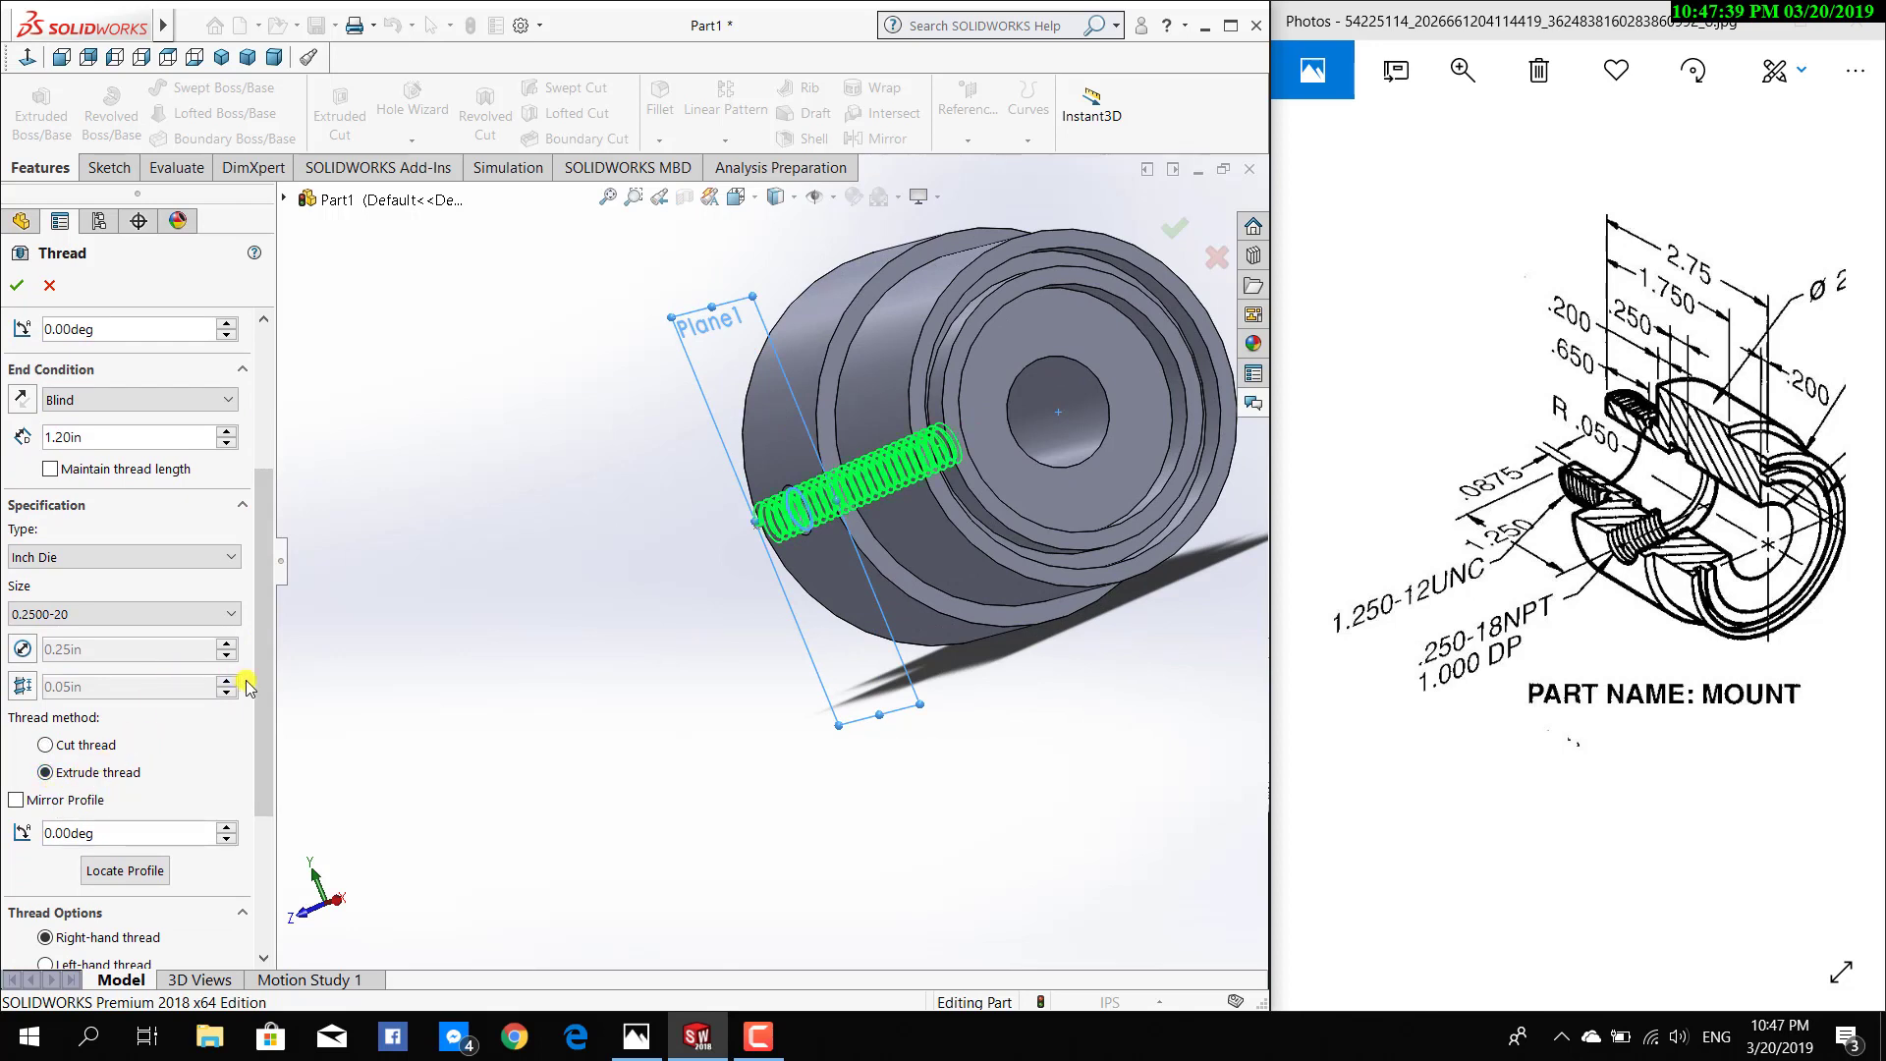
{"action": "left_click_drag", "start_coordinate": [261, 687], "coordinate": [262, 801]}
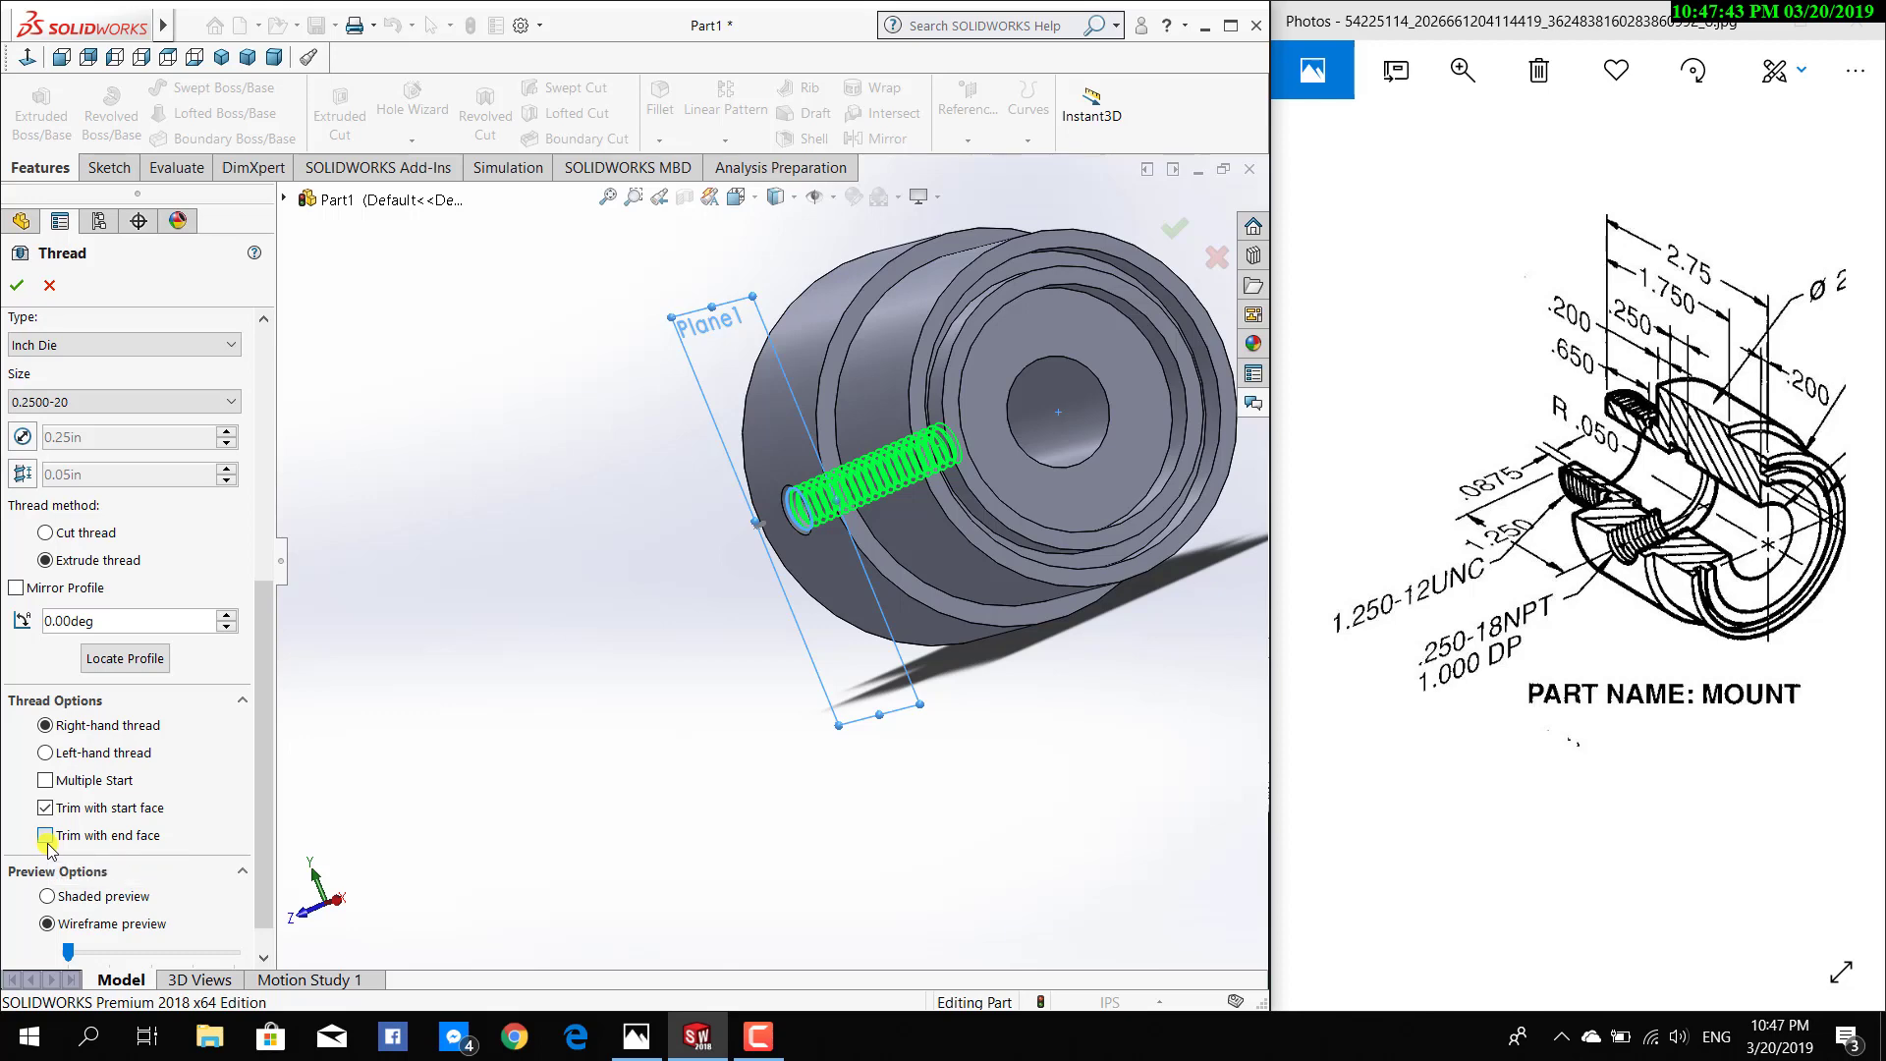
{"action": "left_click", "coordinate": [45, 836]}
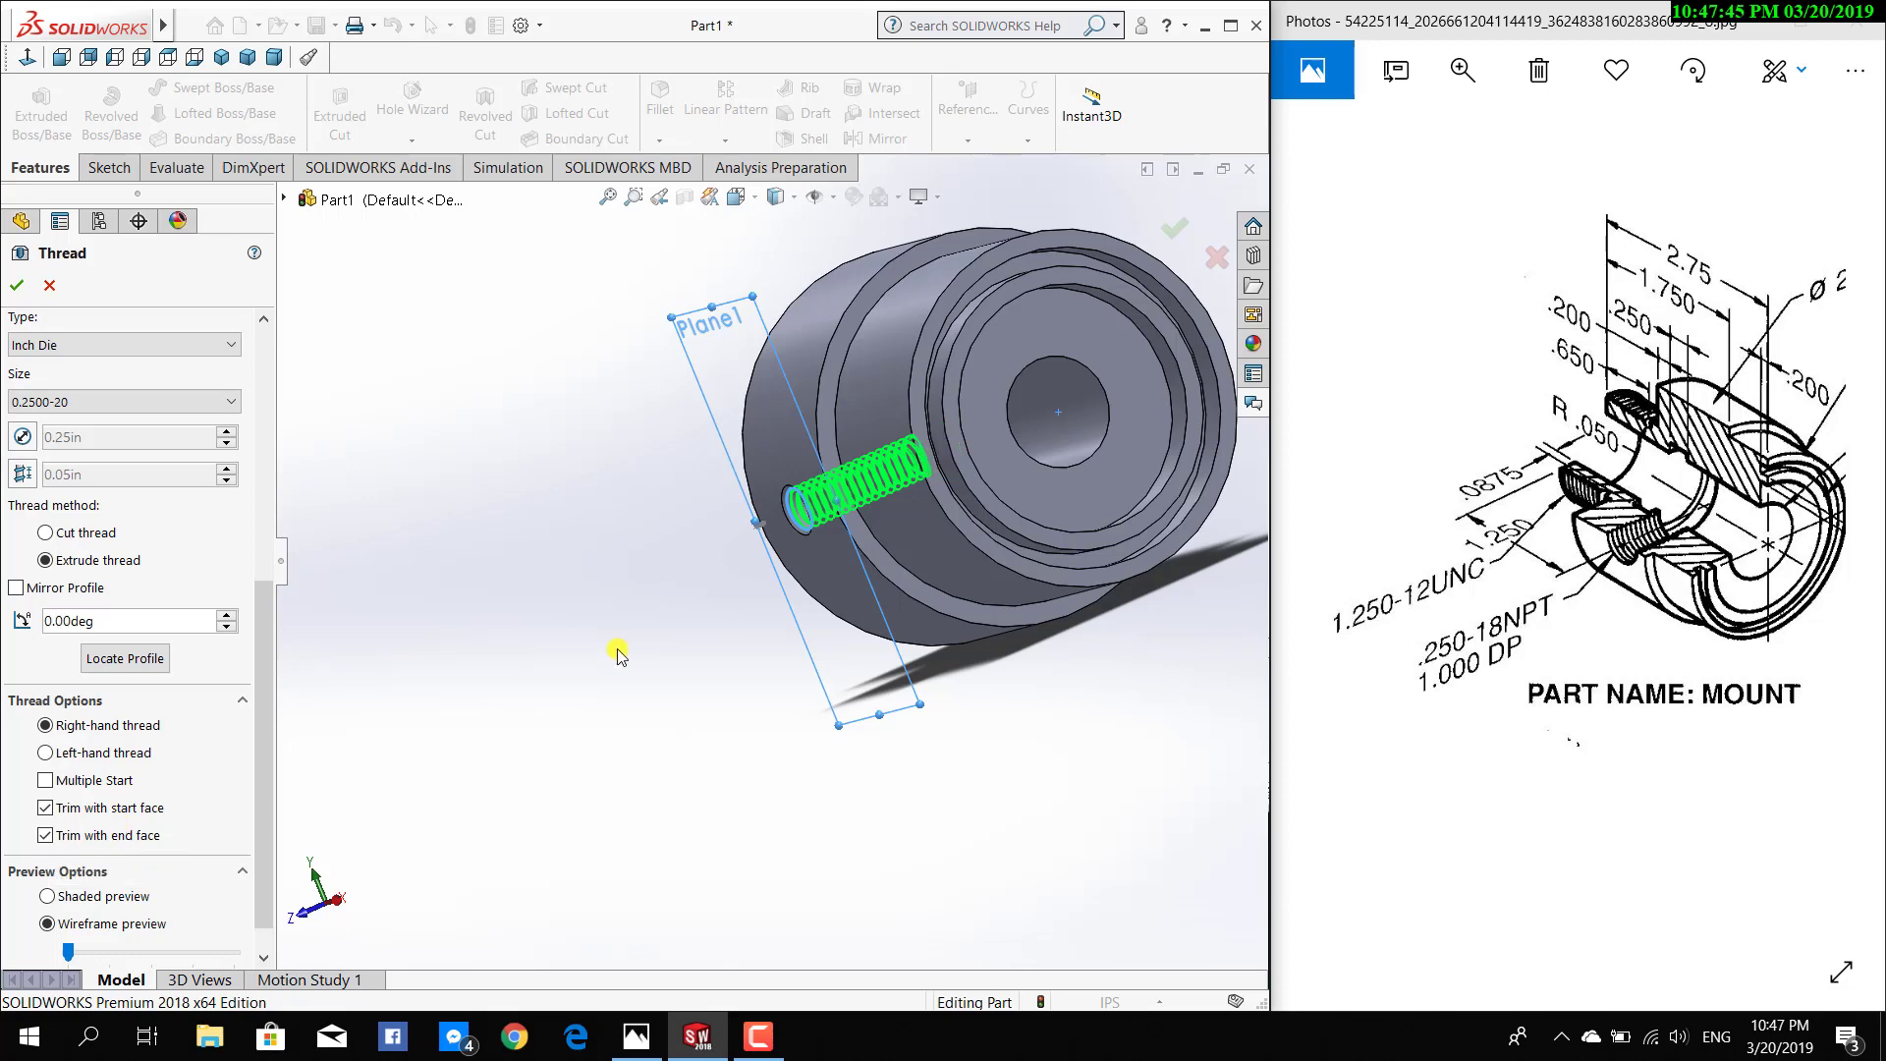
{"action": "mouse_move", "coordinate": [913, 715]}
{"action": "middle_mouse_down"}
{"action": "mouse_move", "coordinate": [864, 762]}
{"action": "mouse_move", "coordinate": [900, 750]}
{"action": "middle_mouse_up"}
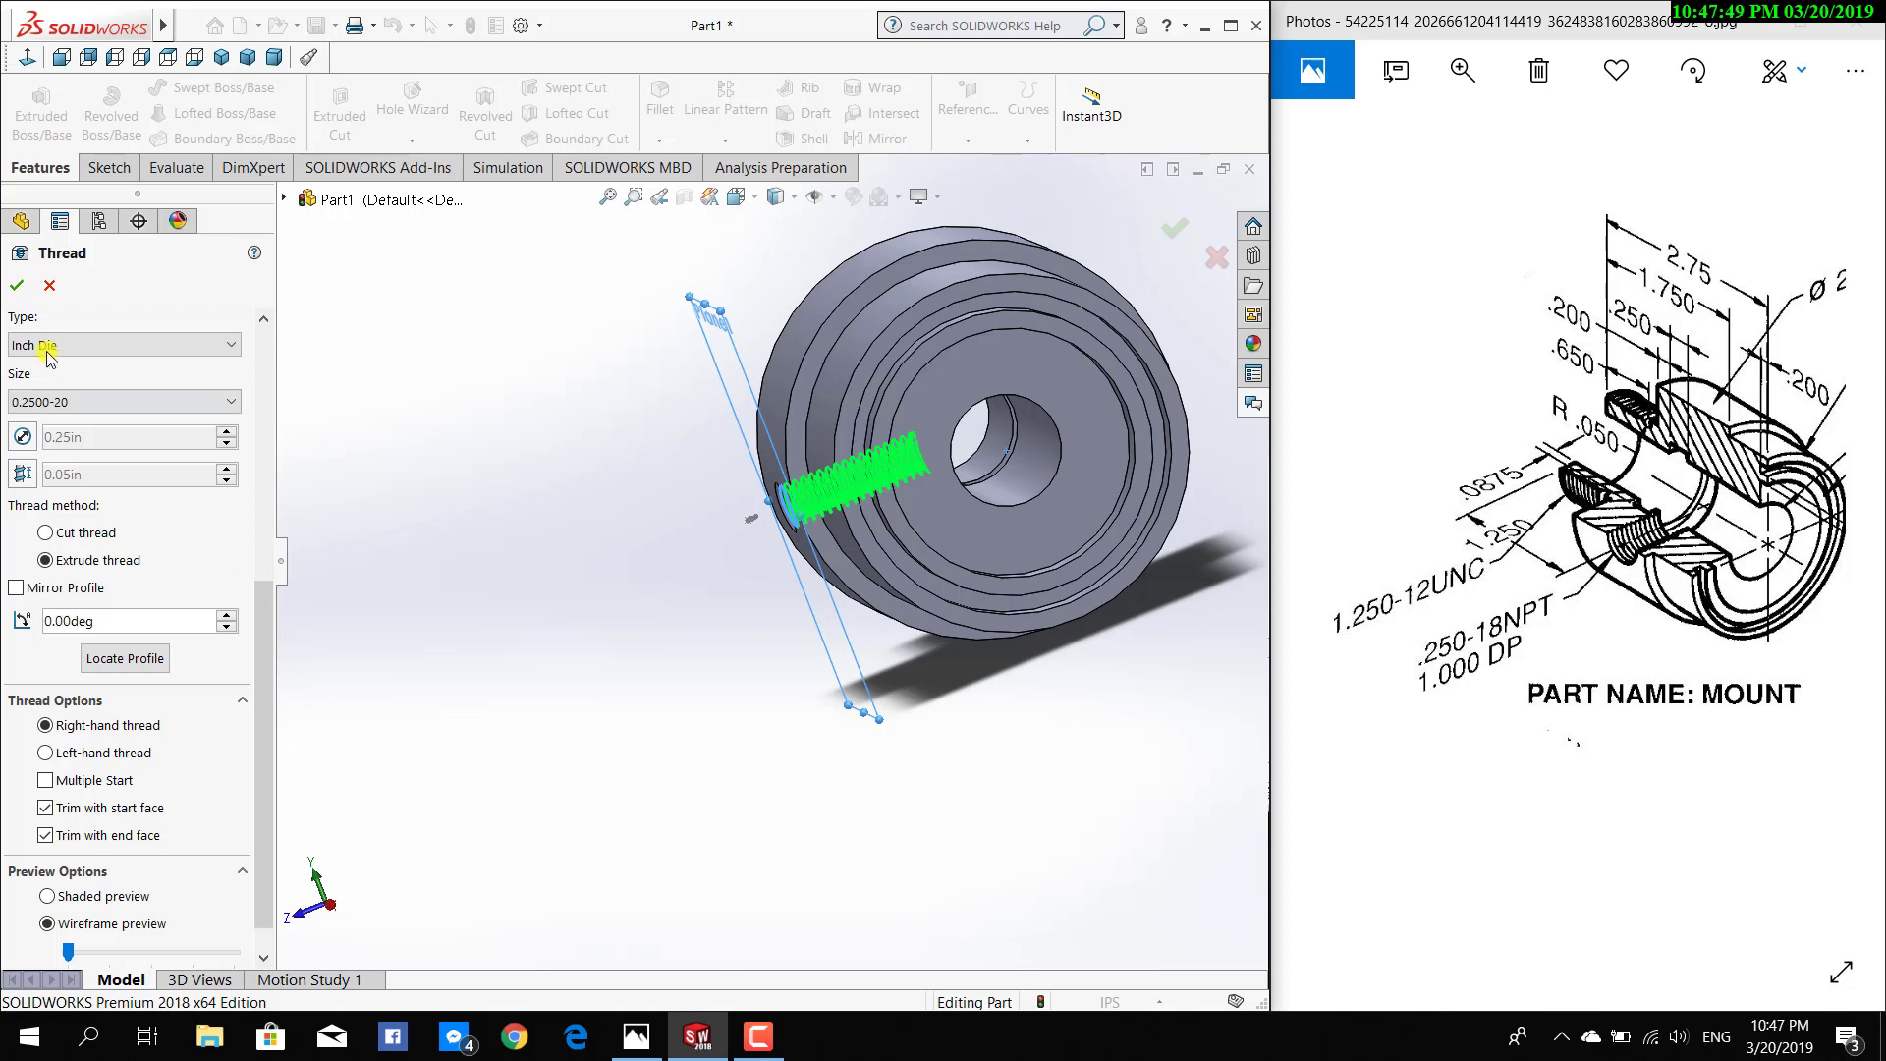
{"action": "left_click_drag", "start_coordinate": [270, 734], "coordinate": [267, 757]}
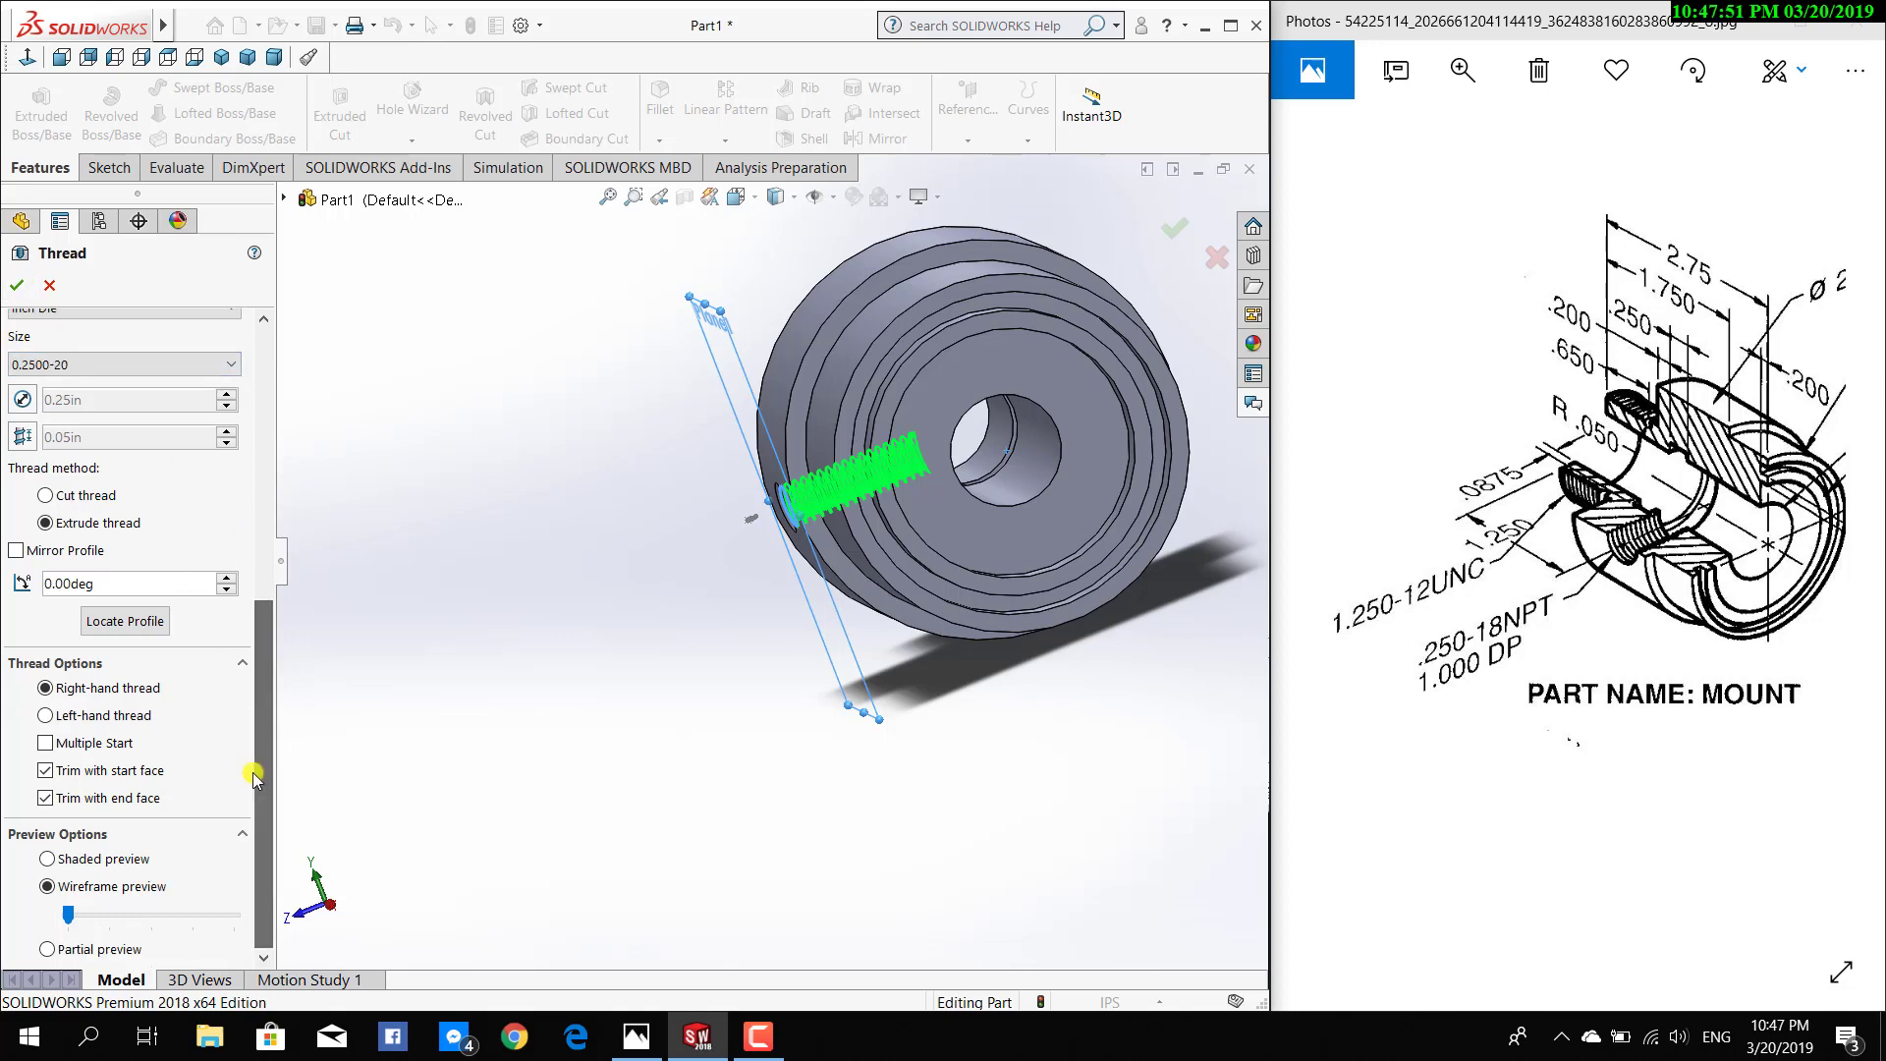
{"action": "right_click", "coordinate": [390, 540]}
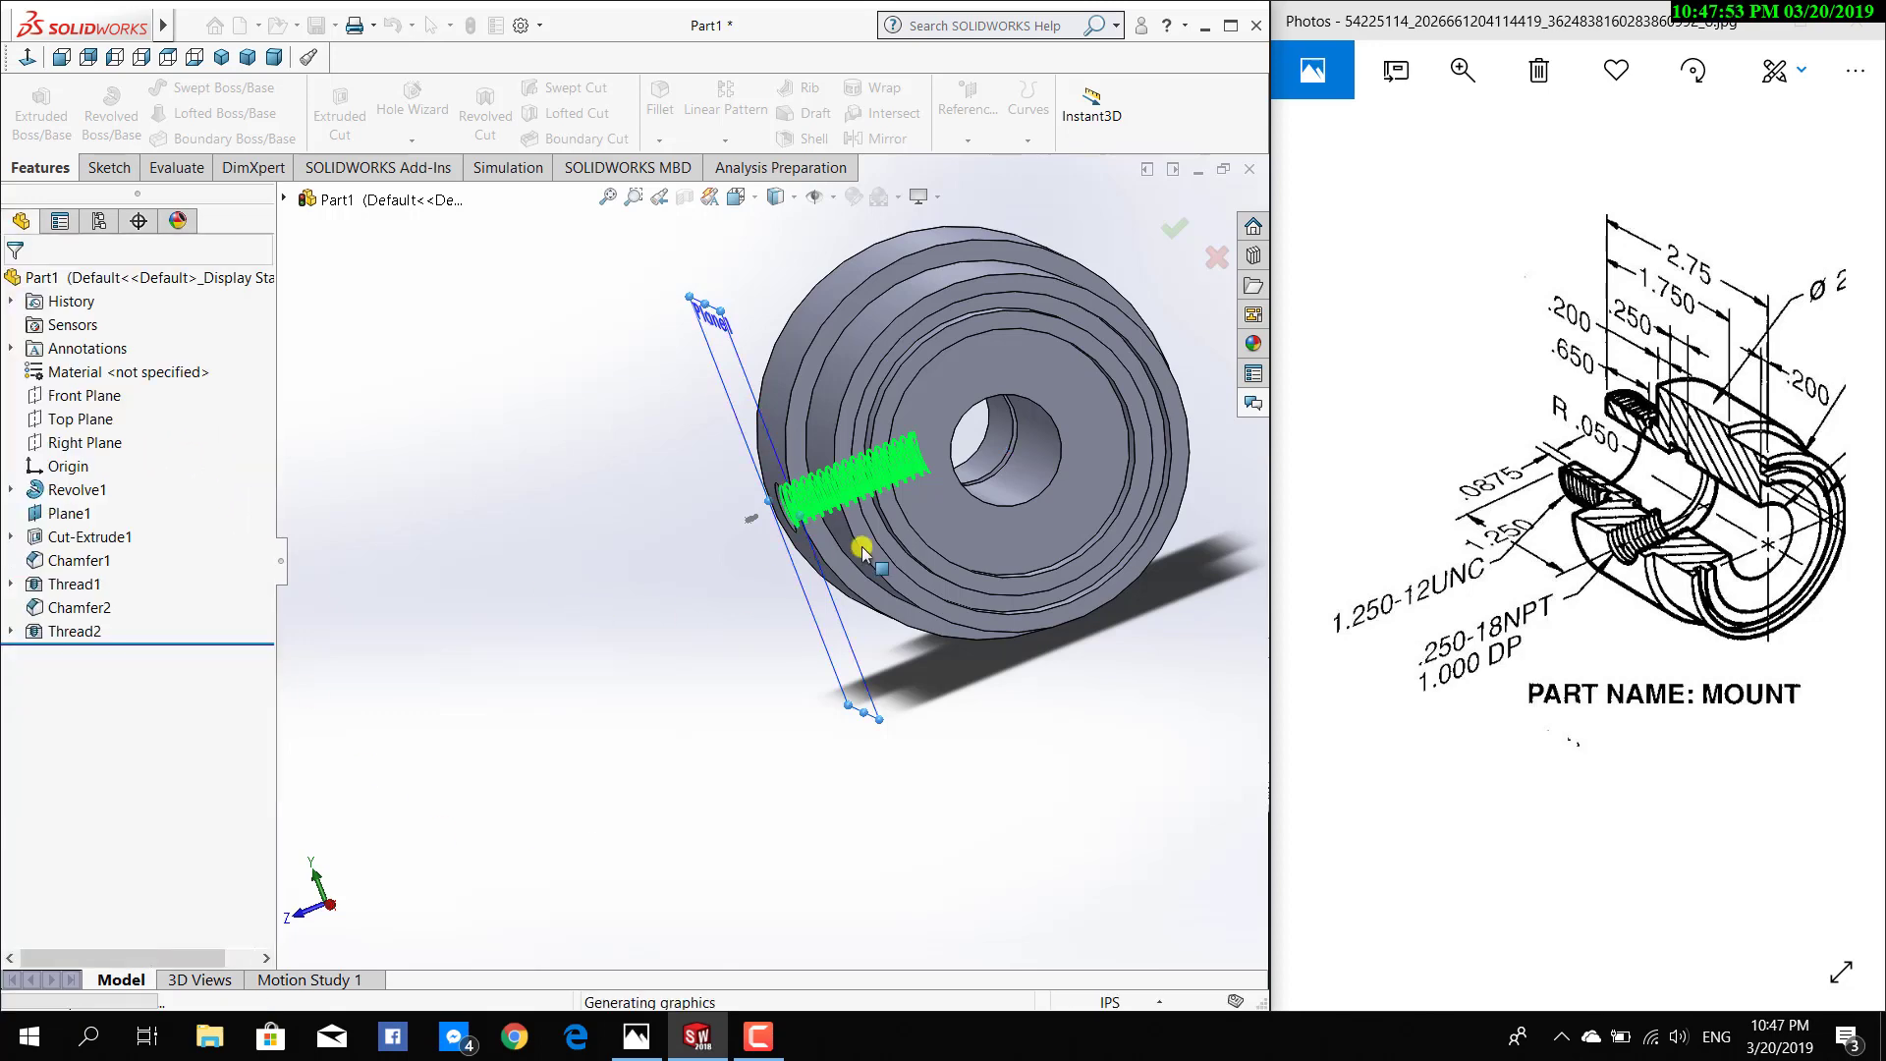
{"action": "mouse_move", "coordinate": [623, 709]}
{"action": "middle_mouse_down"}
{"action": "mouse_move", "coordinate": [786, 665]}
{"action": "mouse_move", "coordinate": [850, 514]}
{"action": "mouse_move", "coordinate": [934, 470]}
{"action": "middle_mouse_up"}
{"action": "scroll", "coordinate": [851, 513], "scroll_direction": "down", "scroll_amount": 3}
{"action": "scroll", "coordinate": [926, 492], "scroll_direction": "down", "scroll_amount": 3}
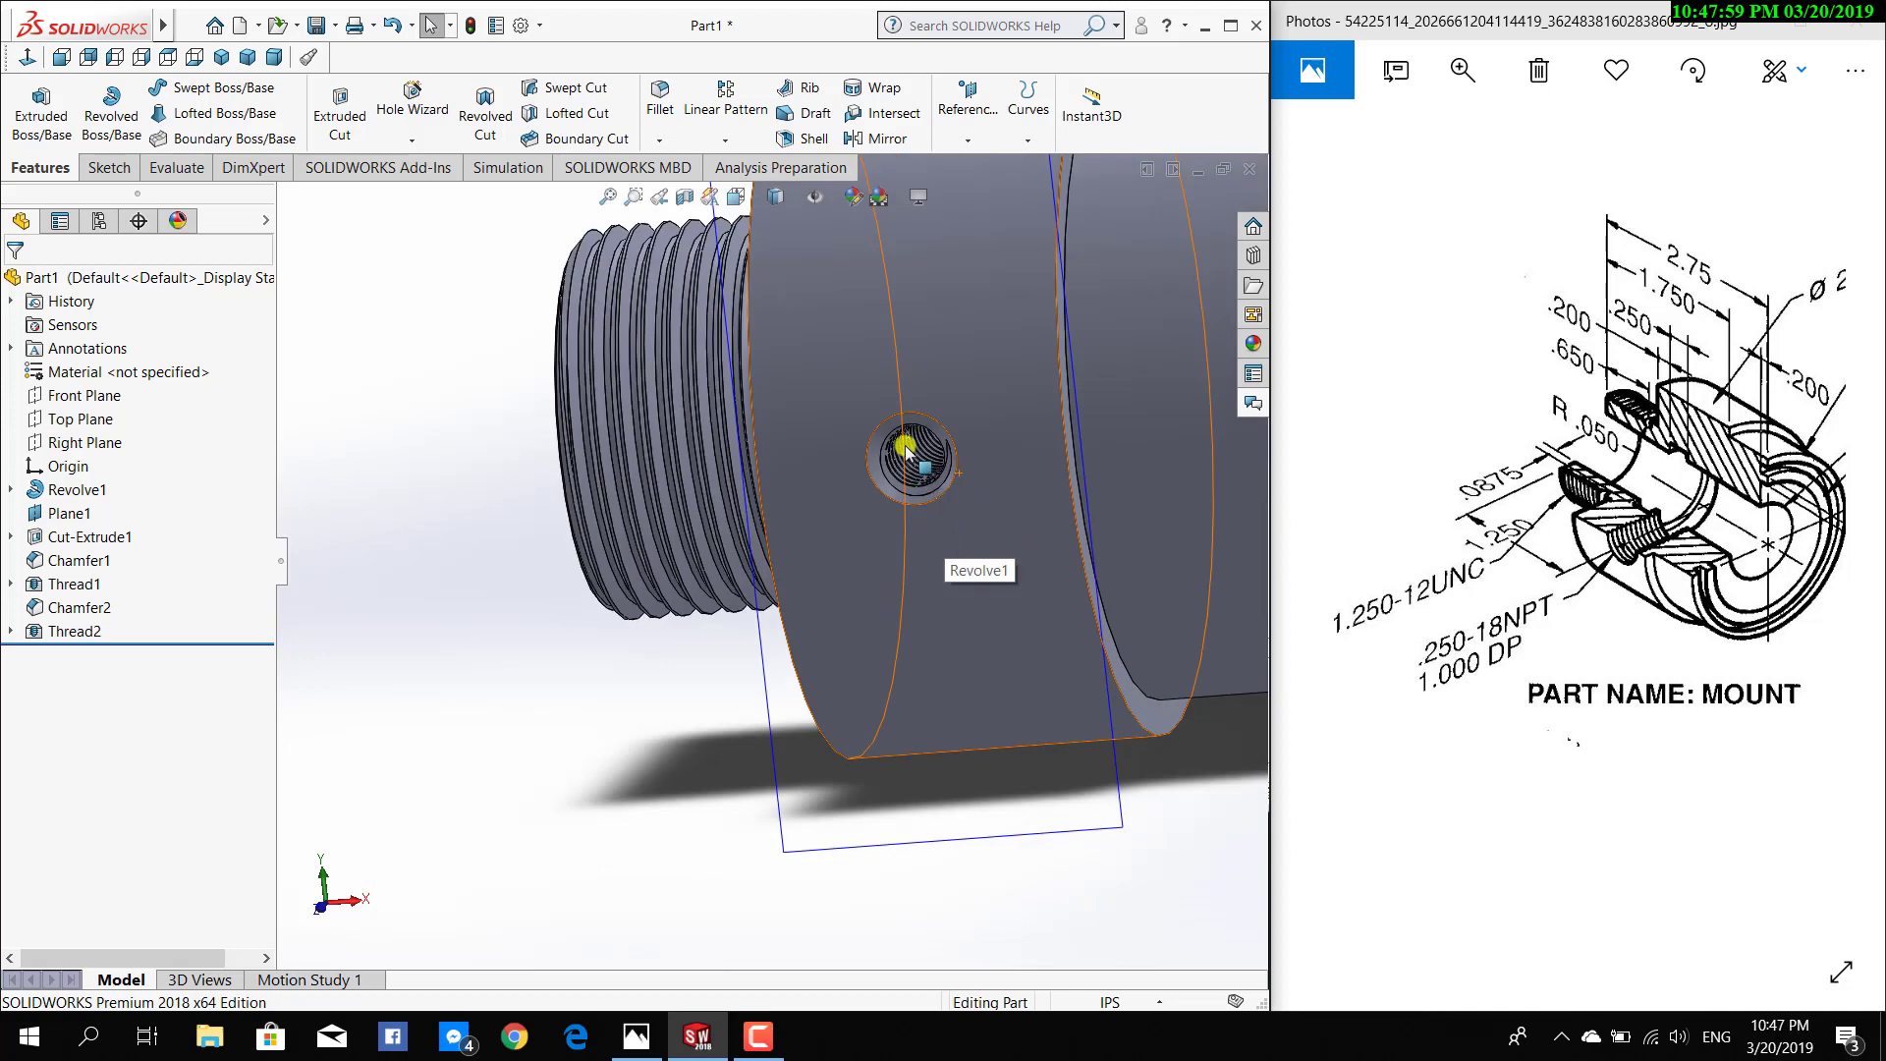
{"action": "scroll", "coordinate": [934, 470], "scroll_direction": "down", "scroll_amount": 3}
{"action": "middle_click_drag", "start_coordinate": [974, 535], "coordinate": [908, 570]}
{"action": "scroll", "coordinate": [897, 602], "scroll_direction": "up", "scroll_amount": 2}
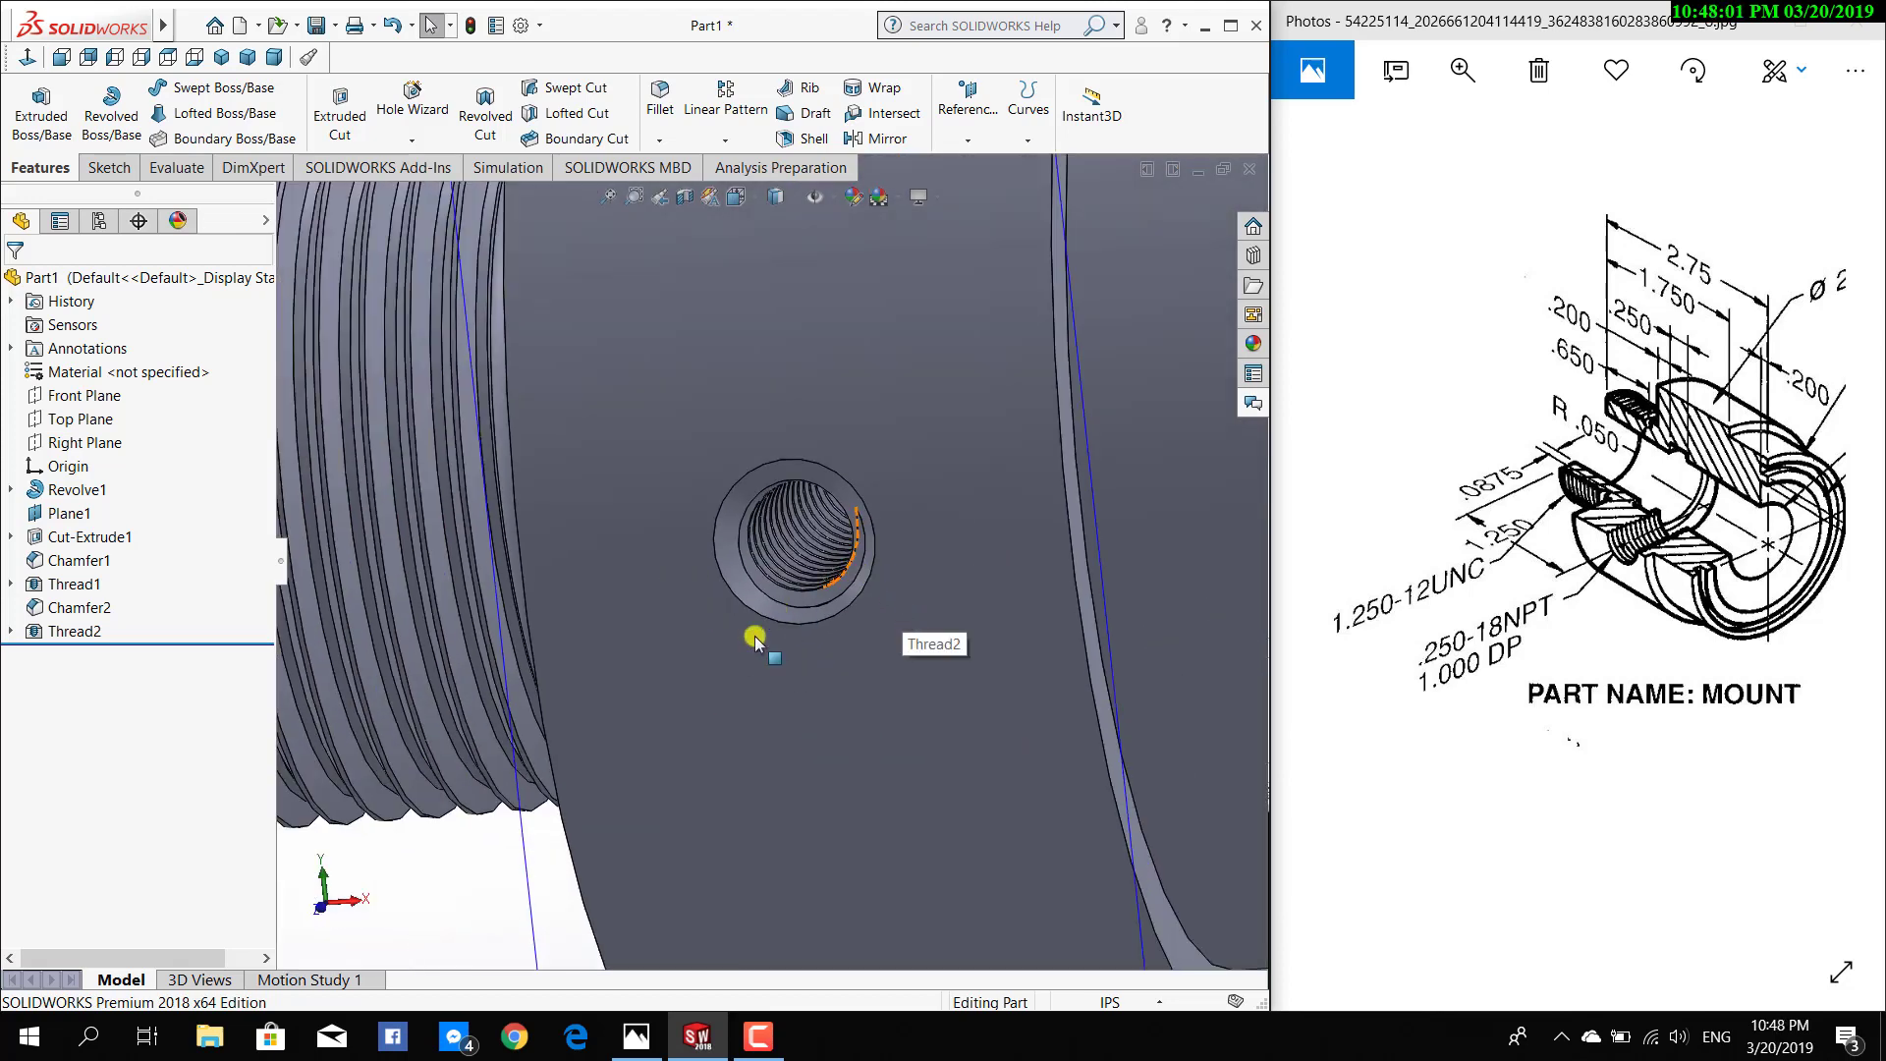
{"action": "scroll", "coordinate": [758, 640], "scroll_direction": "up", "scroll_amount": 1}
{"action": "scroll", "coordinate": [814, 663], "scroll_direction": "down", "scroll_amount": 1}
{"action": "scroll", "coordinate": [813, 663], "scroll_direction": "up", "scroll_amount": 3}
{"action": "mouse_move", "coordinate": [834, 685]}
{"action": "middle_mouse_down"}
{"action": "mouse_move", "coordinate": [707, 791]}
{"action": "mouse_move", "coordinate": [737, 800]}
{"action": "mouse_move", "coordinate": [707, 694]}
{"action": "middle_mouse_up"}
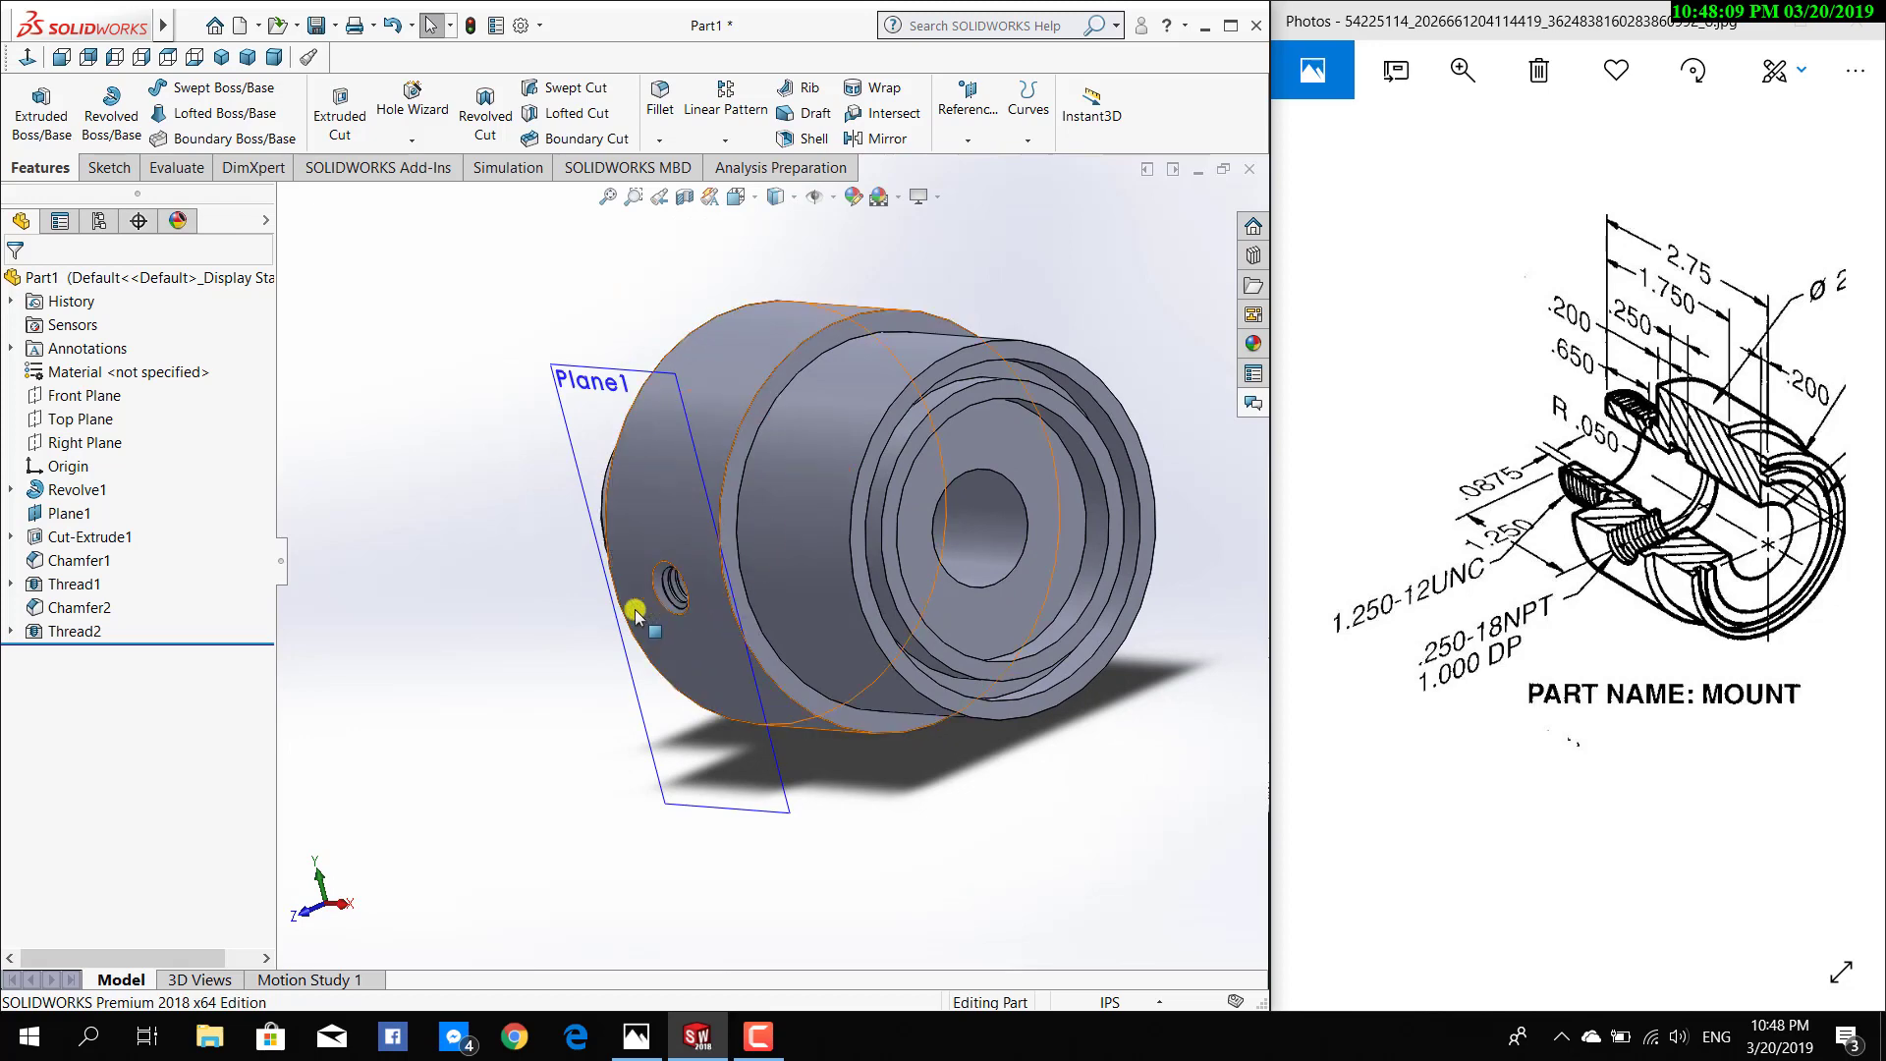
Edit Thread2 and replace Edge<1> with the side hole's edge as its location
{"action": "right_click", "coordinate": [57, 640]}
{"action": "left_click", "coordinate": [60, 630]}
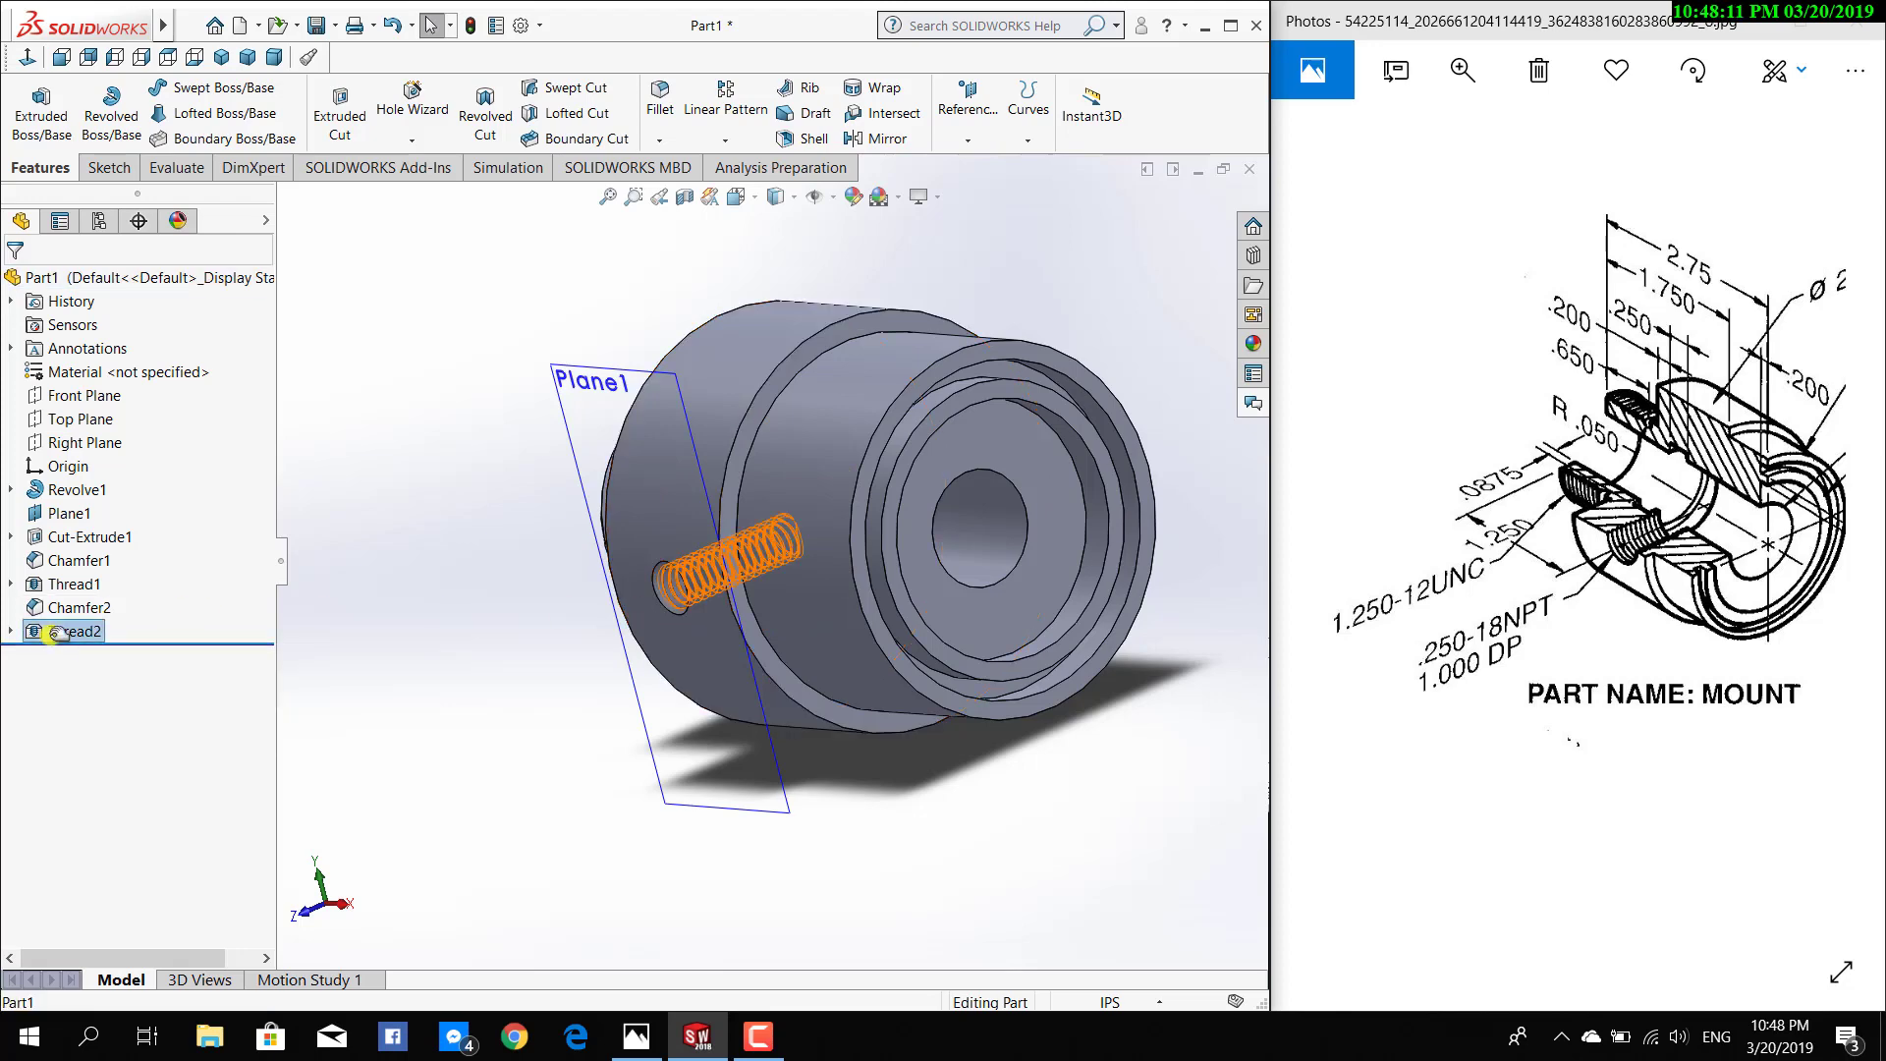
{"action": "right_click", "coordinate": [61, 631]}
{"action": "key", "text": "Escape"}
{"action": "left_click", "coordinate": [74, 583]}
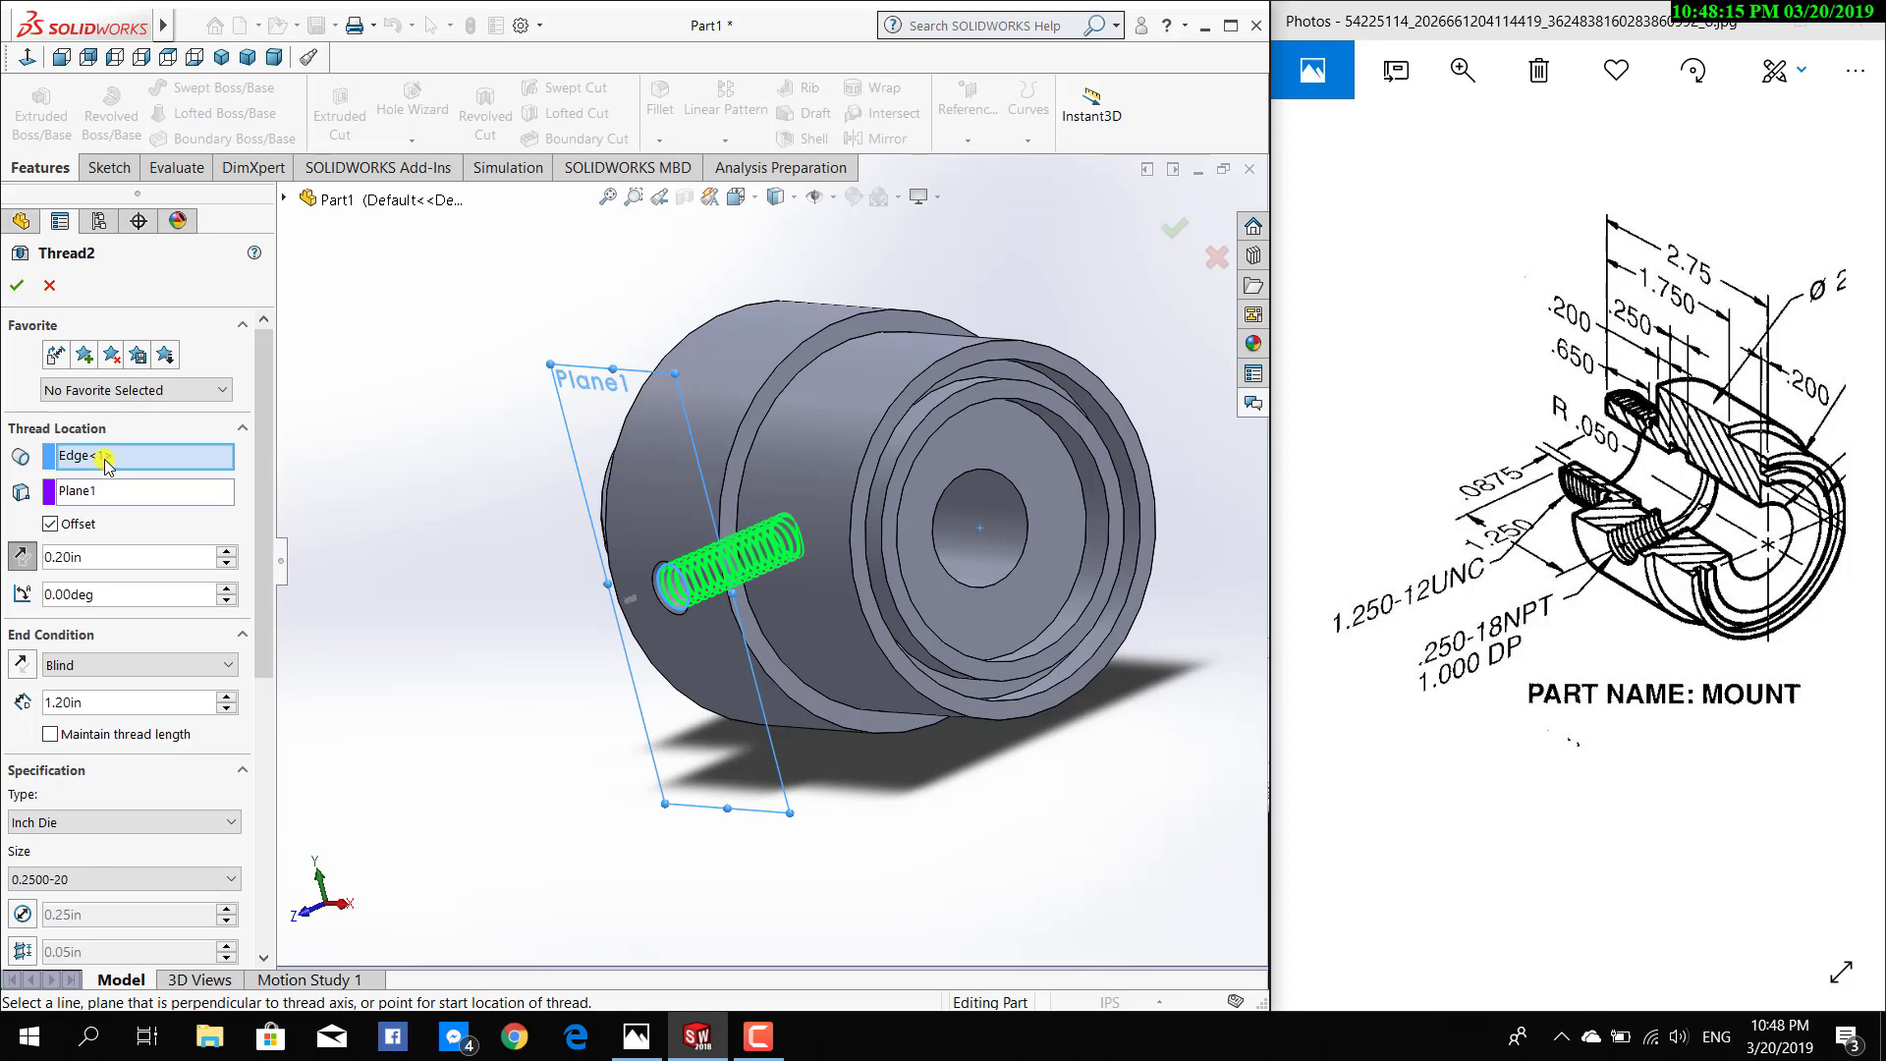
{"action": "right_click", "coordinate": [106, 464]}
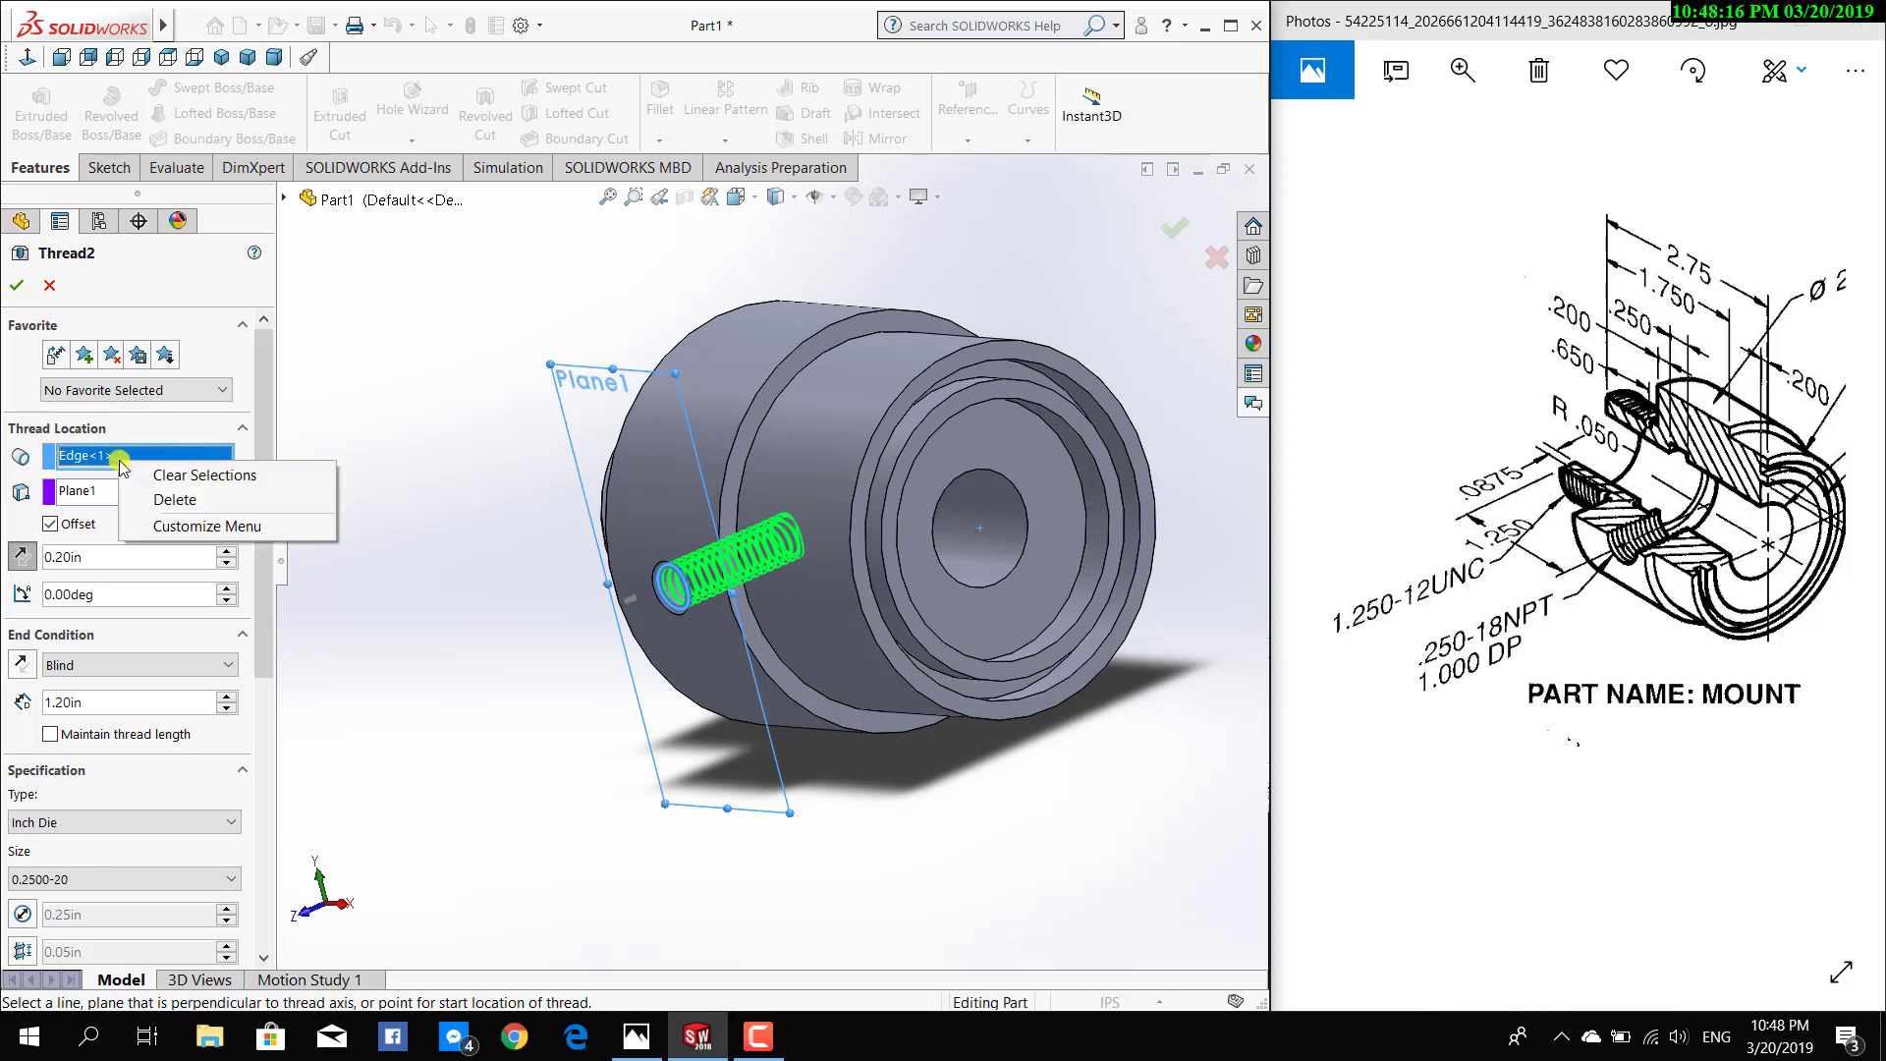
{"action": "left_click", "coordinate": [169, 503]}
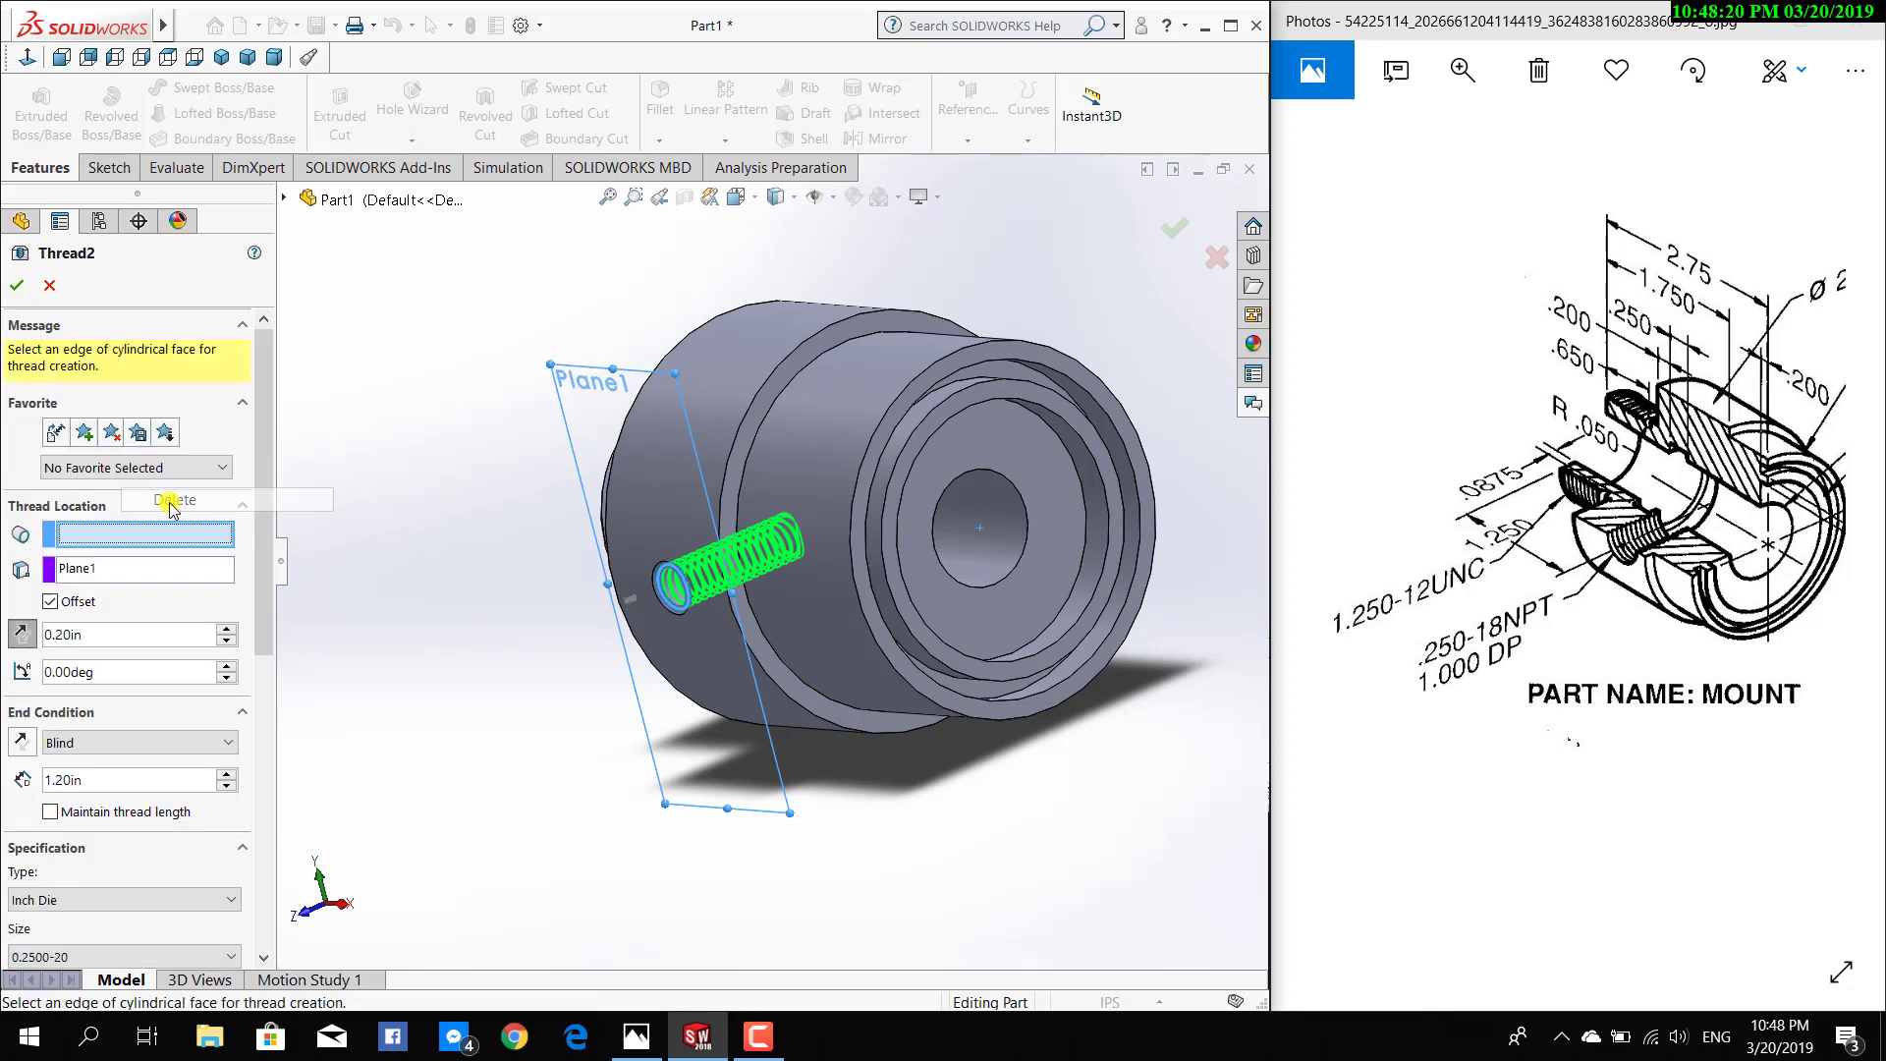
{"action": "left_click", "coordinate": [655, 598]}
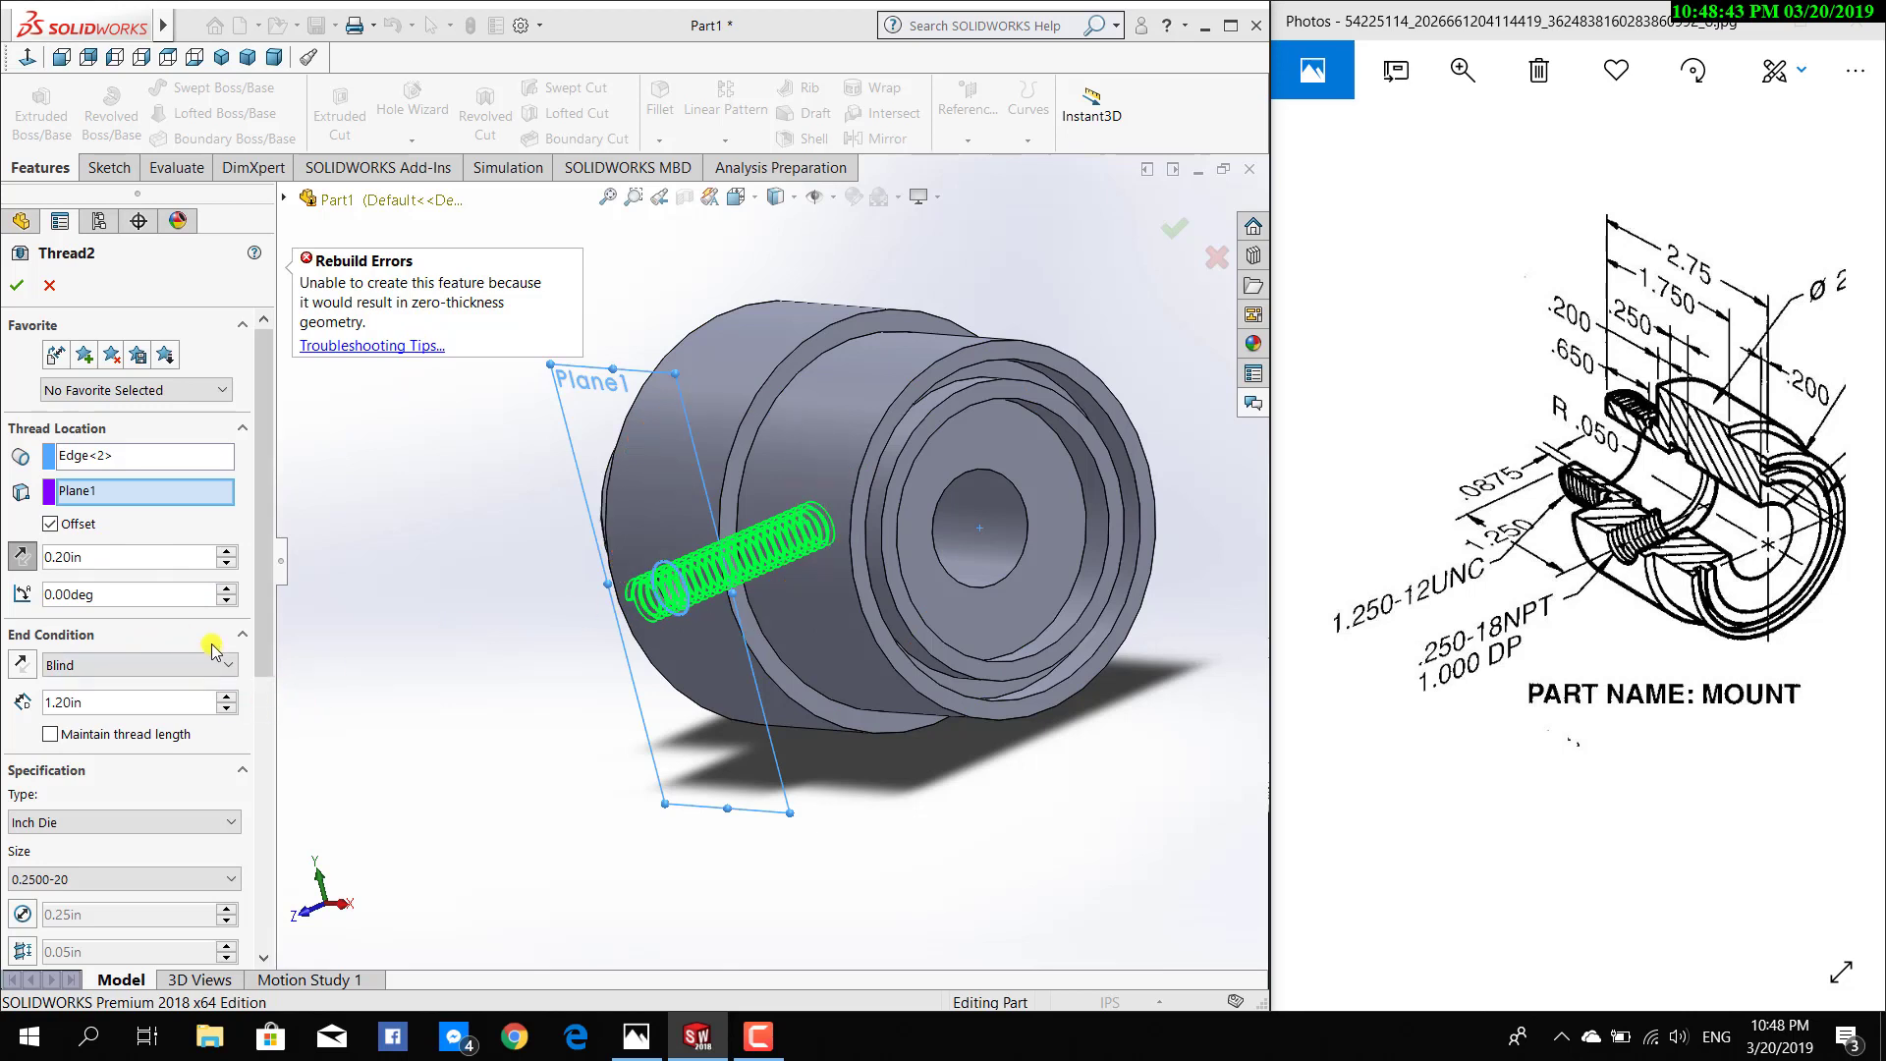
Clear the wrong edge pick, reselect the hole's outer edge, and confirm Thread2
{"action": "scroll", "coordinate": [267, 604], "scroll_direction": "down", "scroll_amount": 3}
{"action": "scroll", "coordinate": [269, 599], "scroll_direction": "up", "scroll_amount": 3}
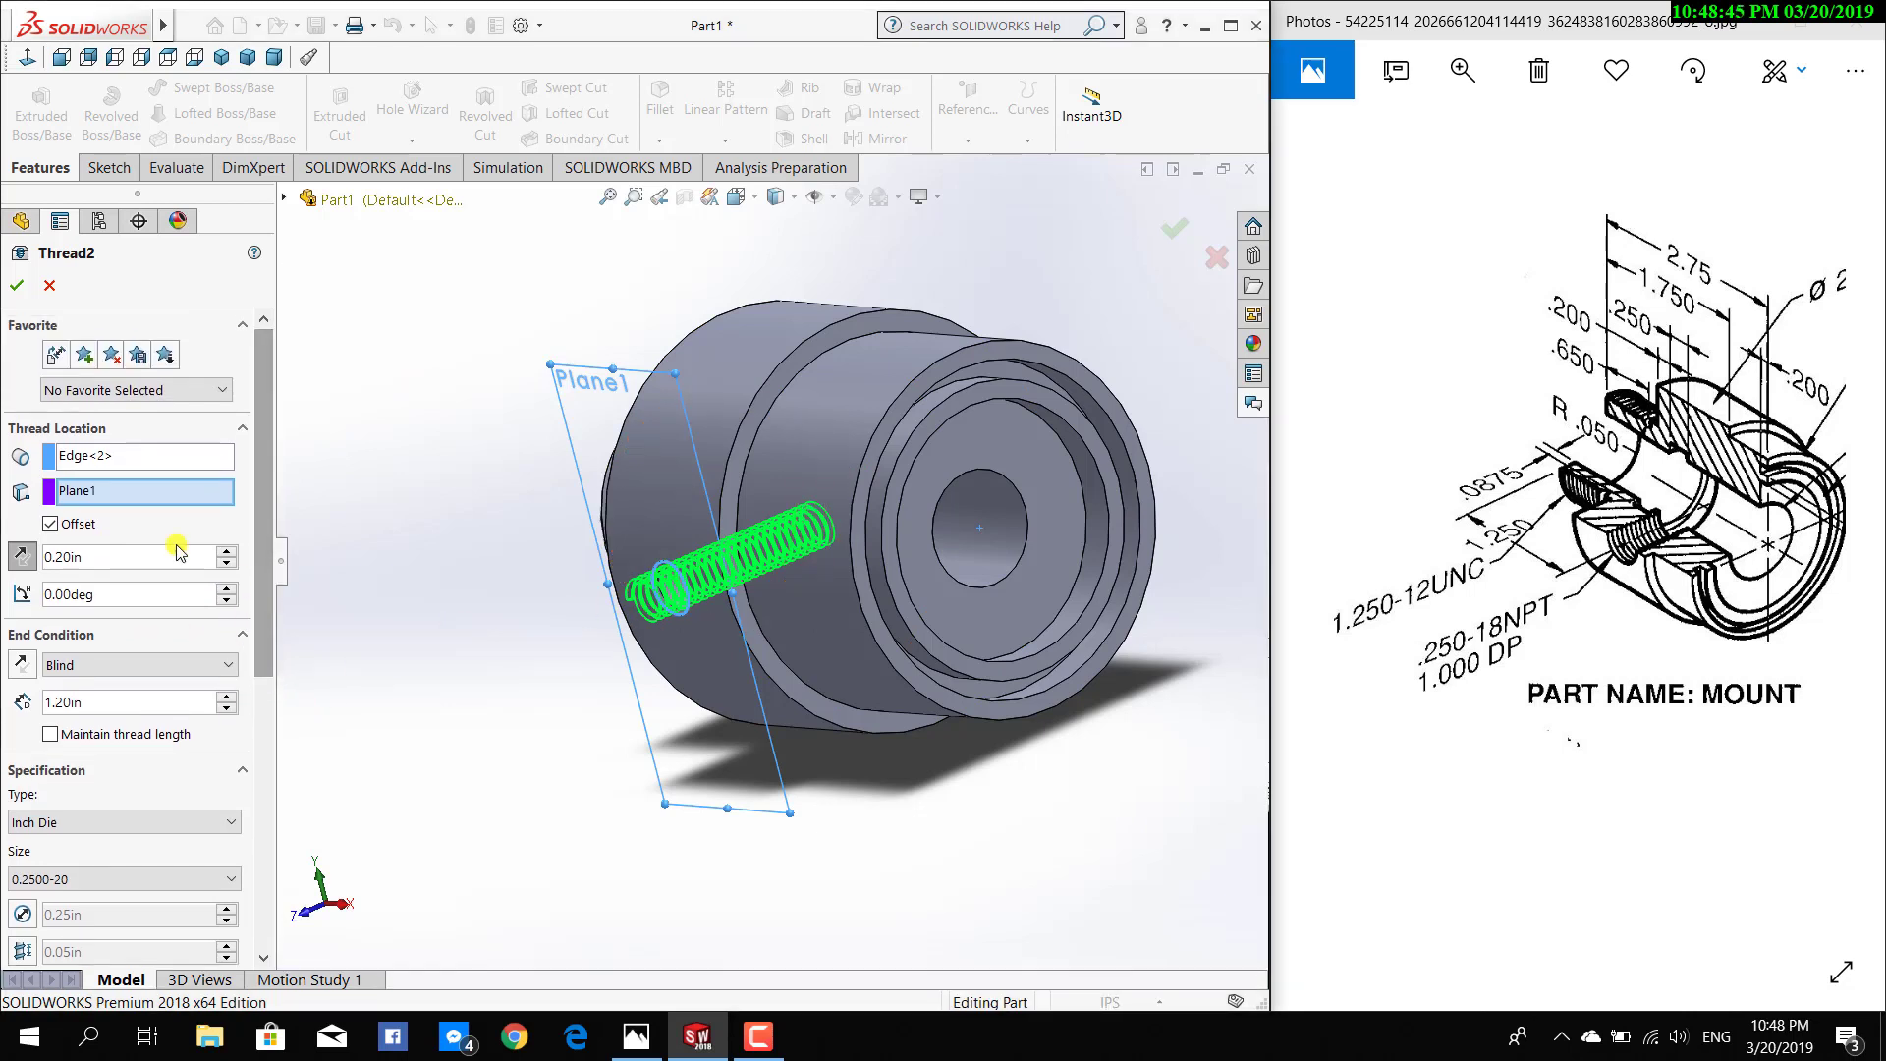
{"action": "right_click", "coordinate": [98, 455]}
{"action": "left_click", "coordinate": [128, 491]}
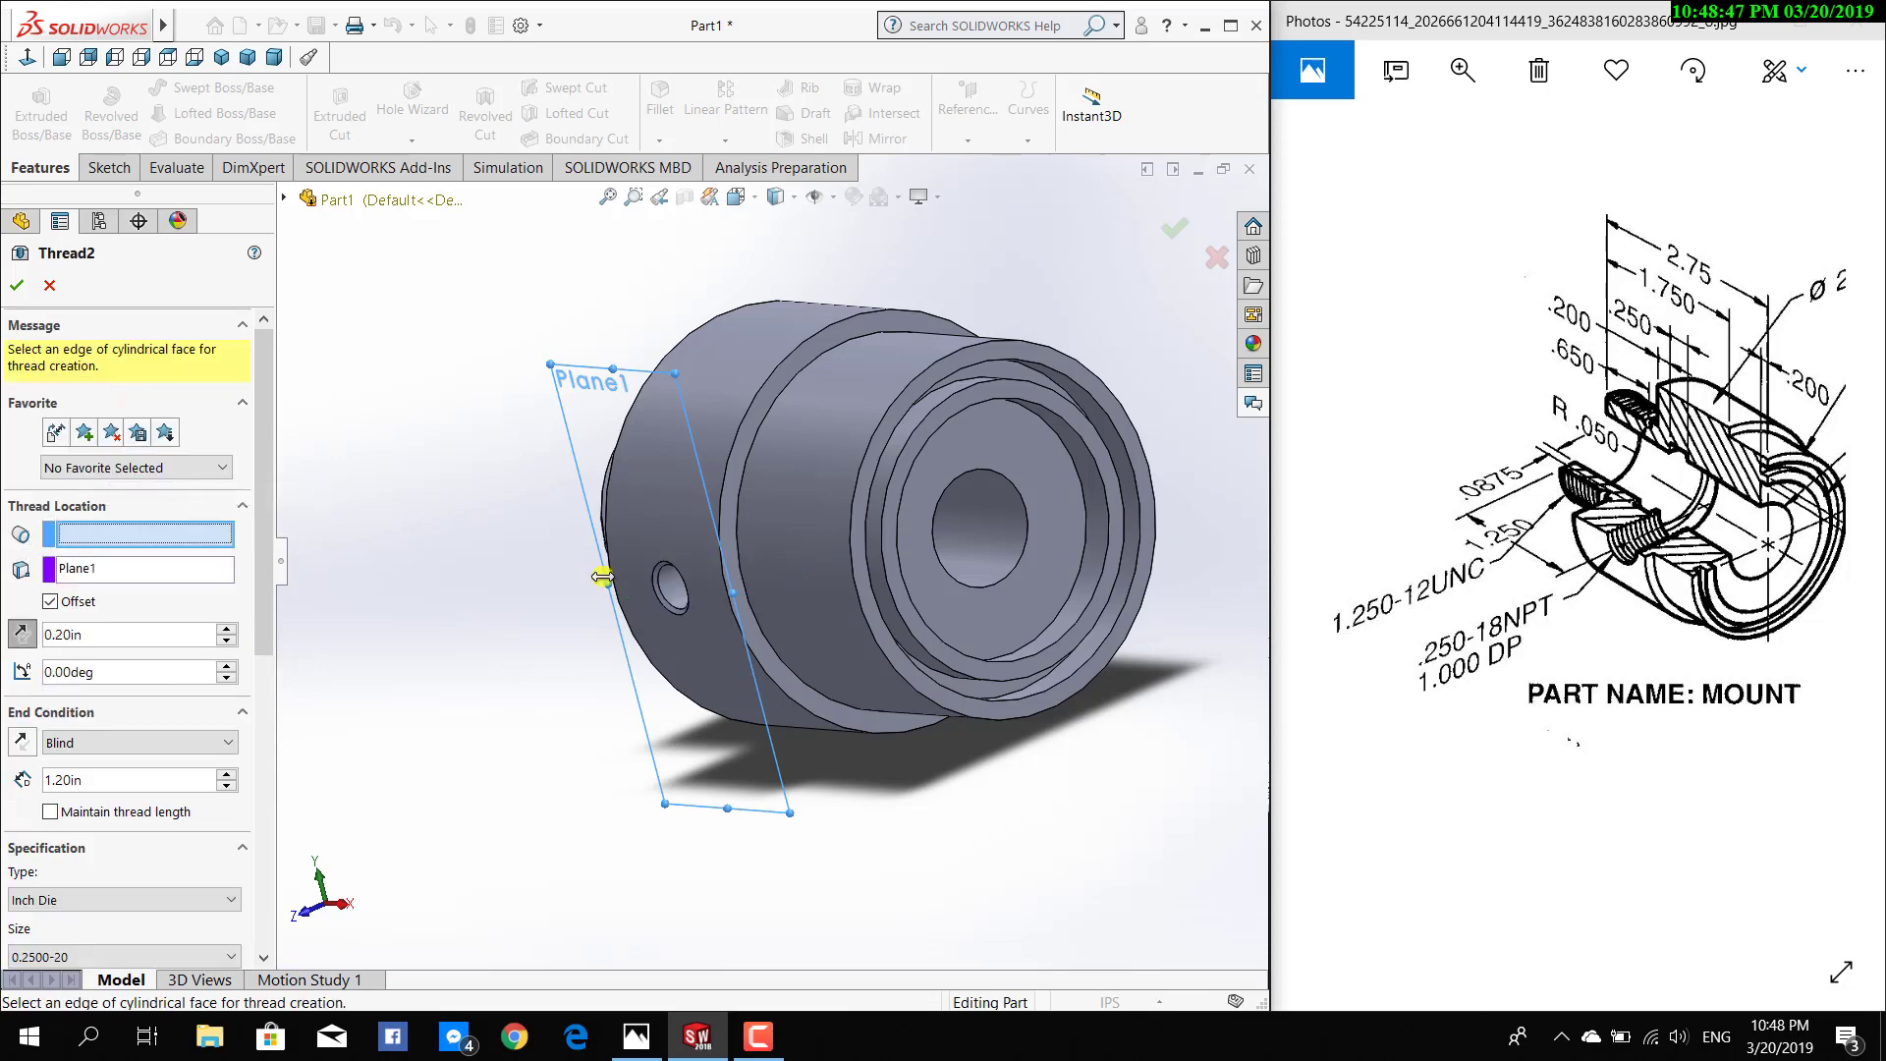
{"action": "left_click", "coordinate": [668, 599]}
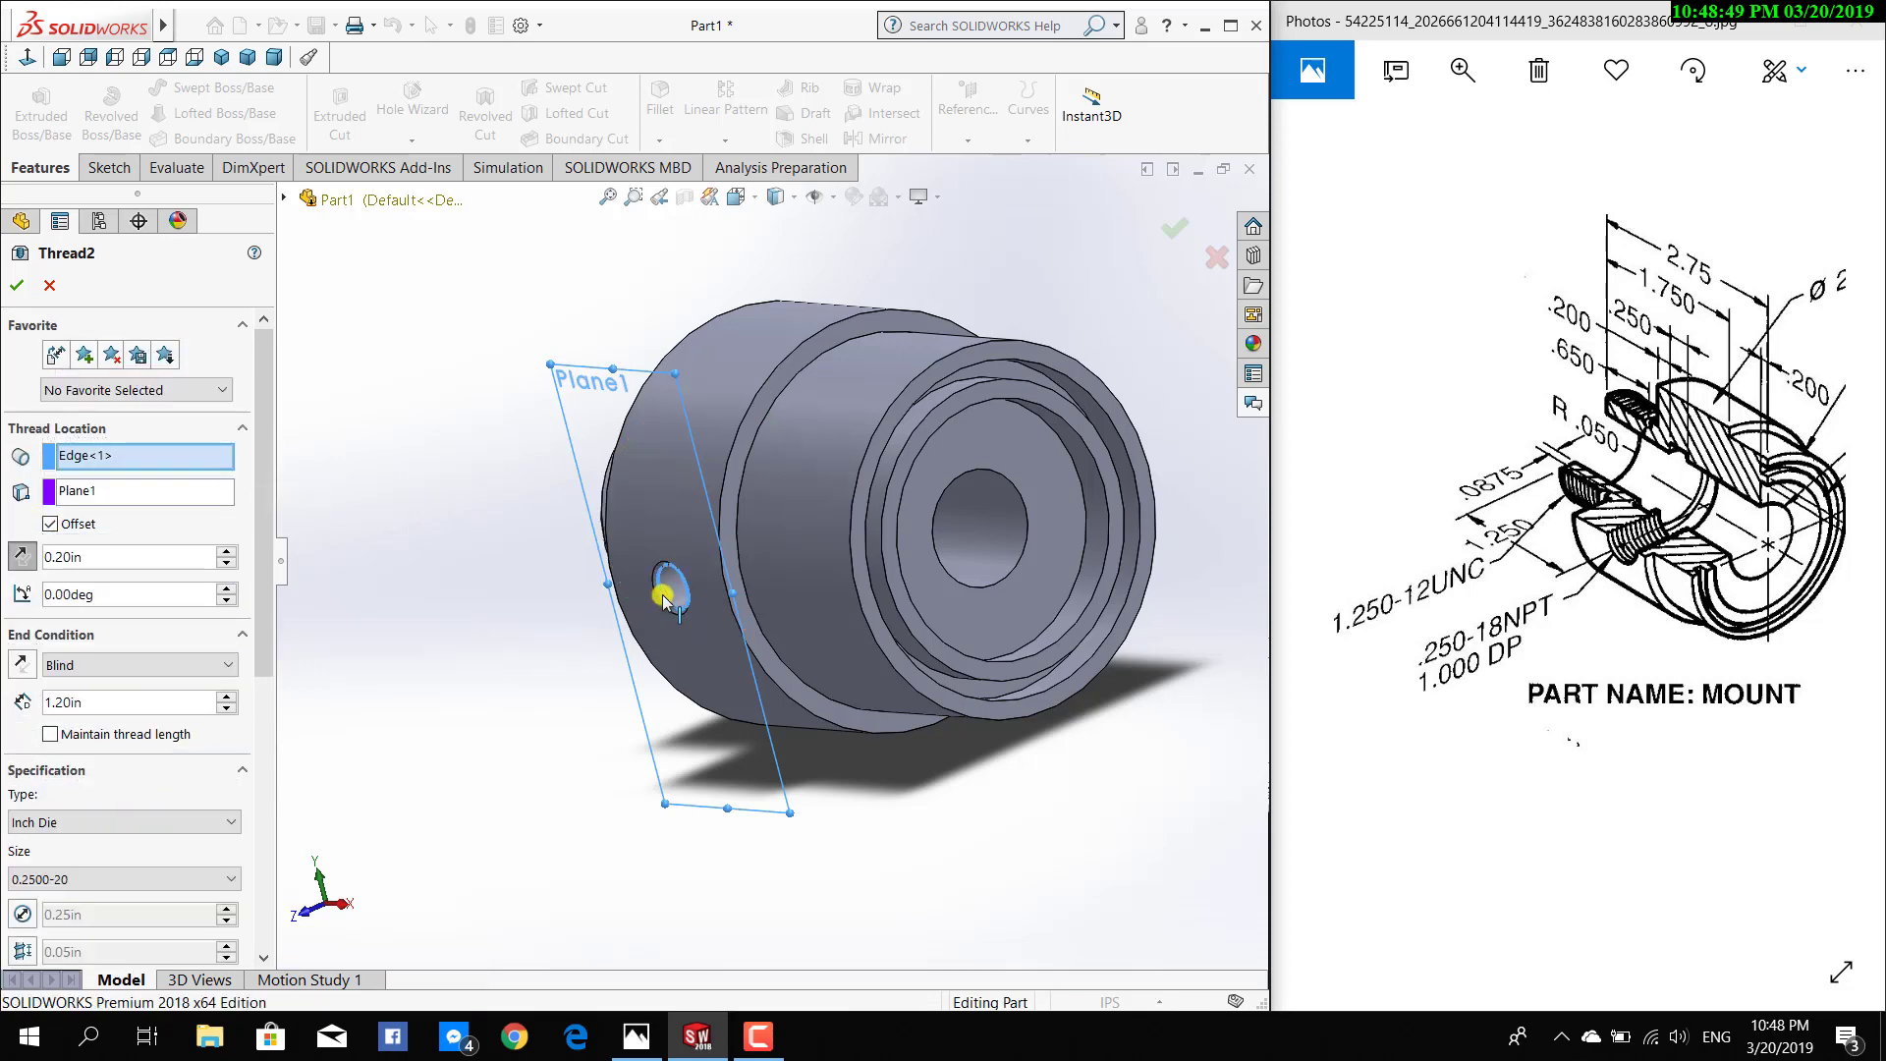
{"action": "left_click", "coordinate": [17, 288]}
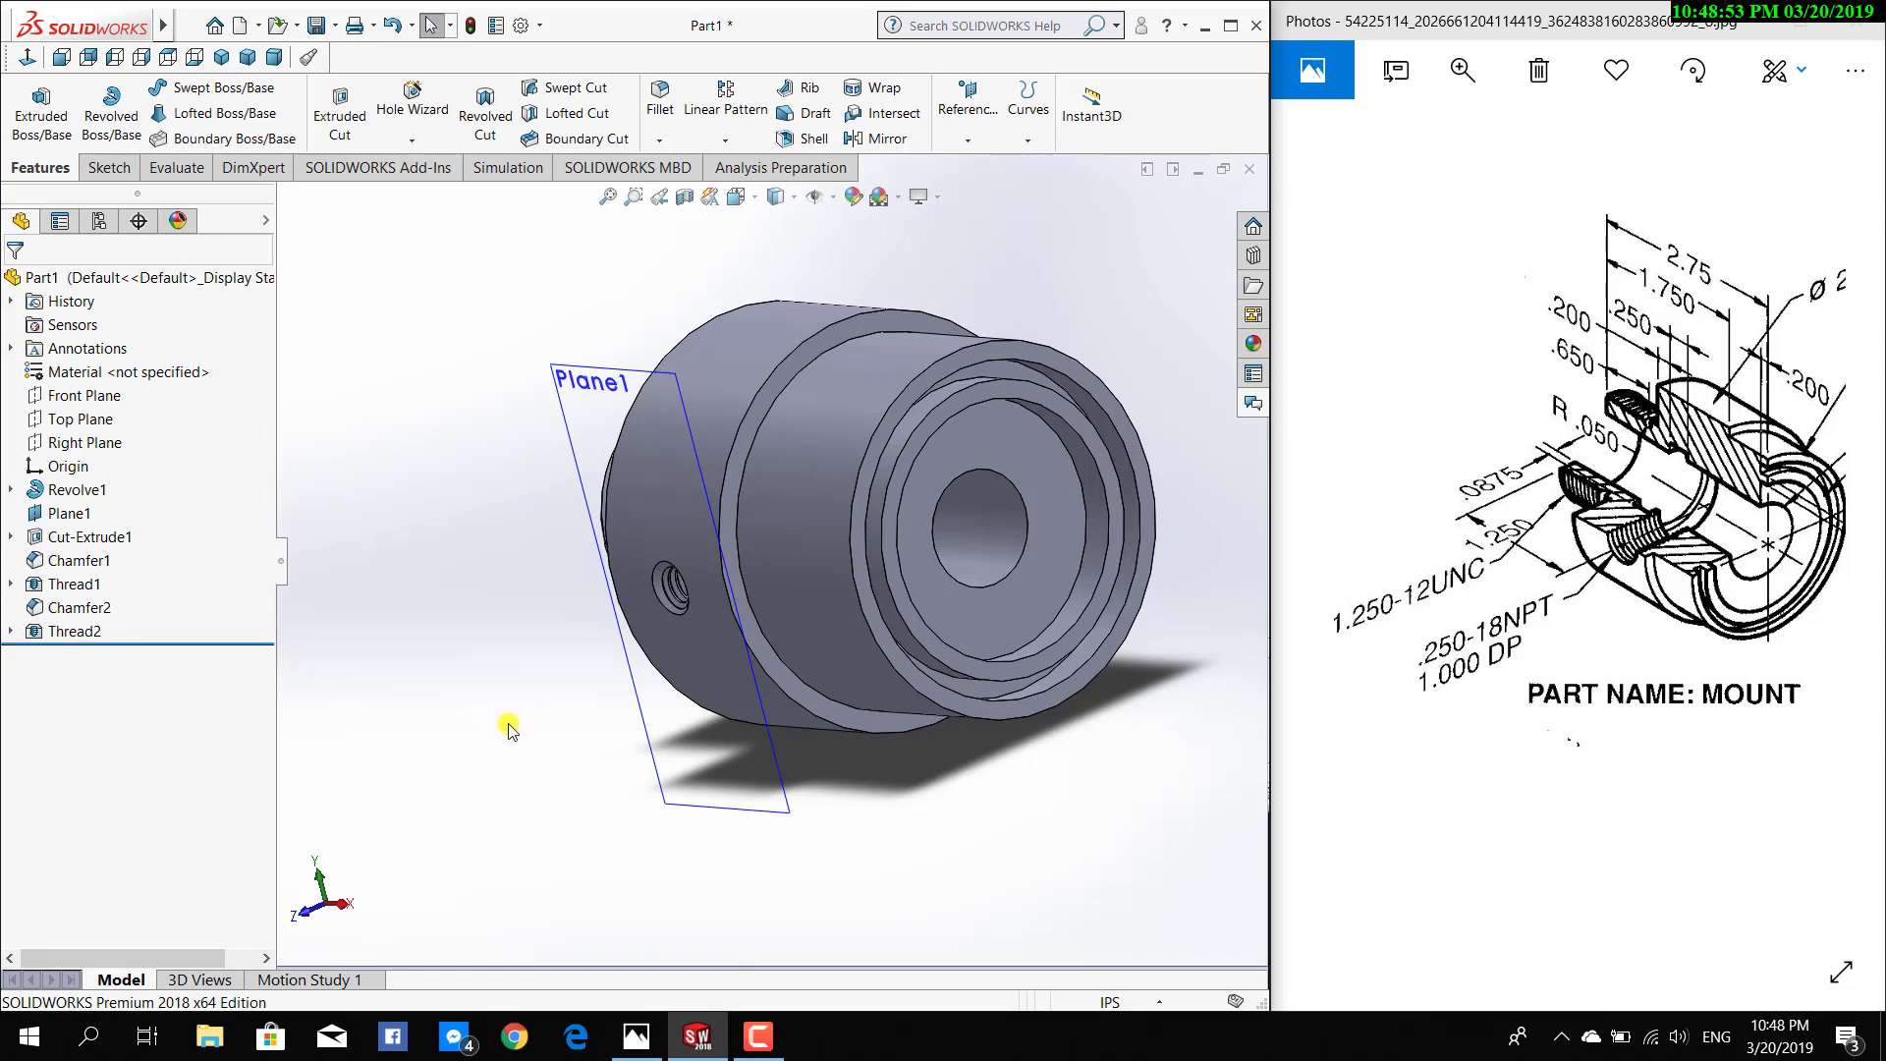
Turn the part side-on and pan the reference drawing to its callouts and section view
{"action": "mouse_move", "coordinate": [508, 727]}
{"action": "middle_mouse_down"}
{"action": "mouse_move", "coordinate": [670, 654]}
{"action": "mouse_move", "coordinate": [707, 598]}
{"action": "mouse_move", "coordinate": [726, 643]}
{"action": "mouse_move", "coordinate": [556, 686]}
{"action": "mouse_move", "coordinate": [564, 720]}
{"action": "mouse_move", "coordinate": [622, 724]}
{"action": "middle_mouse_up"}
{"action": "left_click_drag", "start_coordinate": [1582, 577], "coordinate": [1291, 608]}
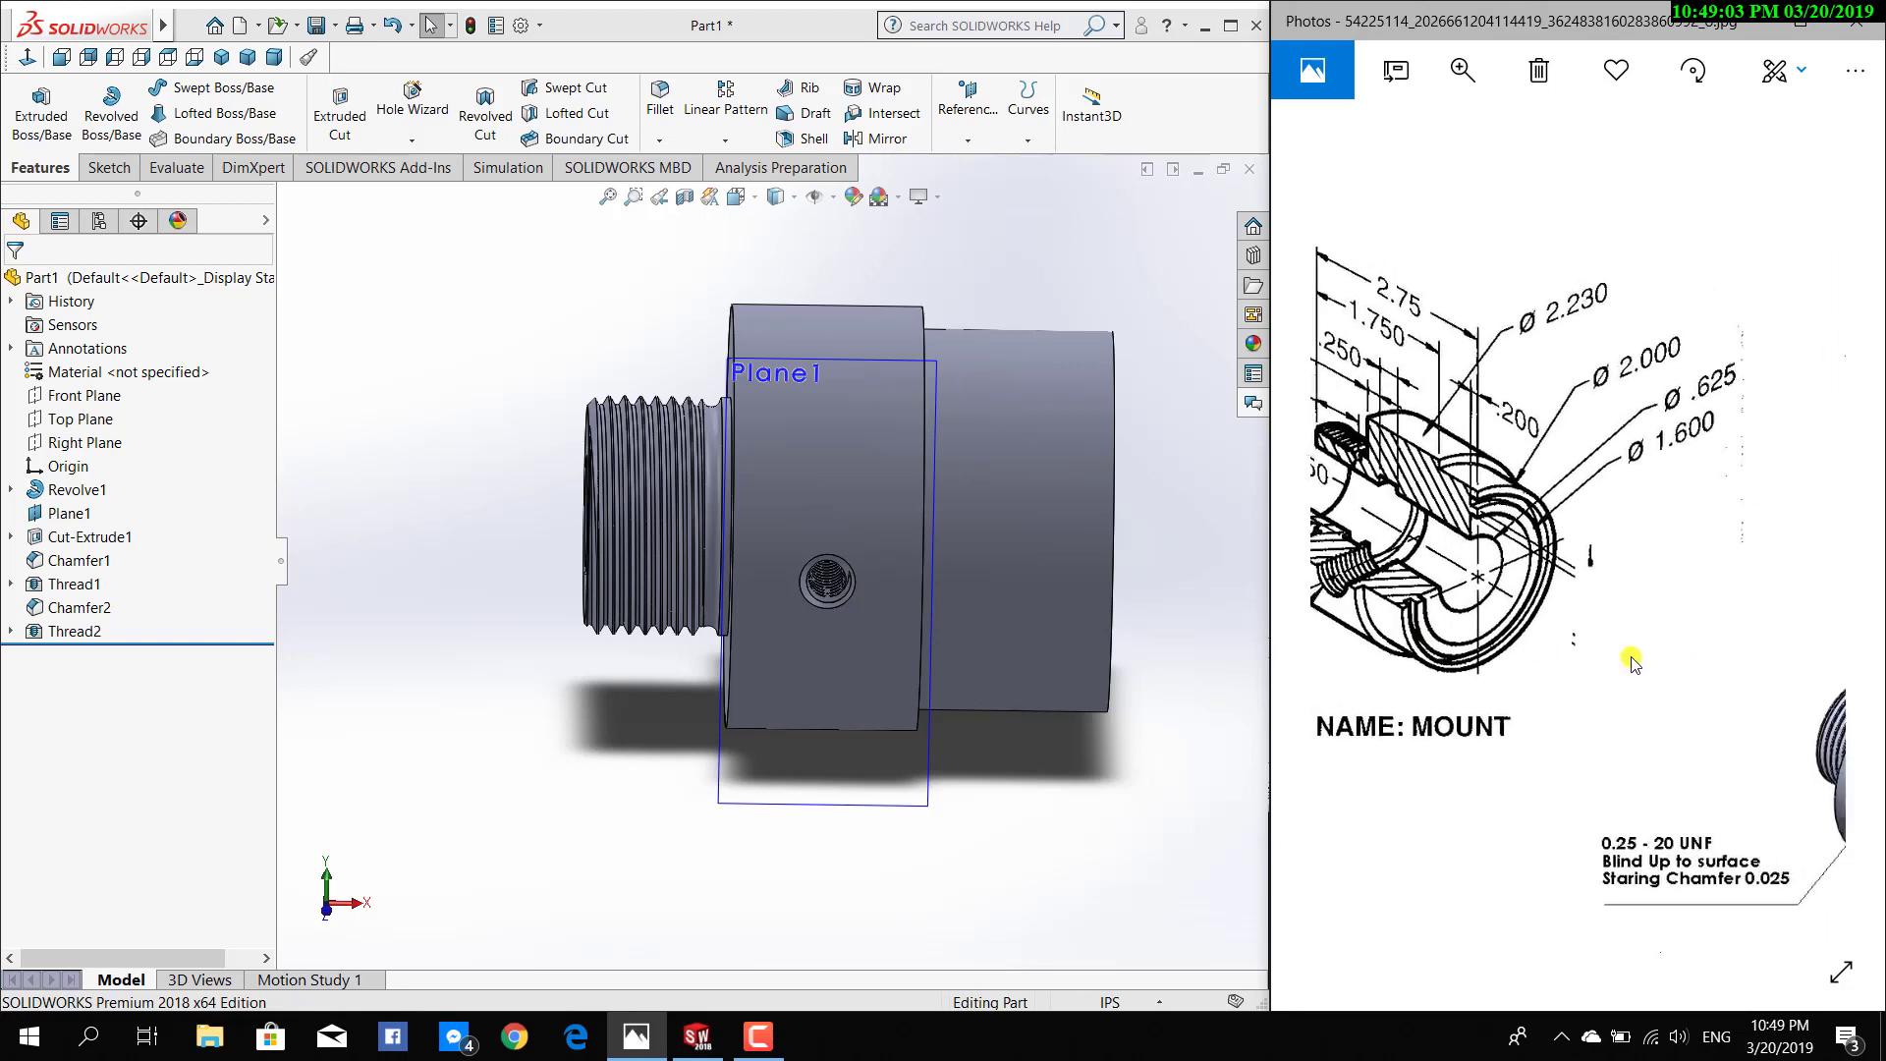
{"action": "left_click_drag", "start_coordinate": [1631, 661], "coordinate": [1478, 677]}
{"action": "mouse_move", "coordinate": [1698, 724]}
{"action": "left_mouse_down"}
{"action": "mouse_move", "coordinate": [1537, 678]}
{"action": "mouse_move", "coordinate": [1306, 903]}
{"action": "left_mouse_up"}
{"action": "mouse_move", "coordinate": [1532, 943]}
{"action": "left_mouse_down"}
{"action": "mouse_move", "coordinate": [1494, 736]}
{"action": "mouse_move", "coordinate": [1525, 737]}
{"action": "left_mouse_up"}
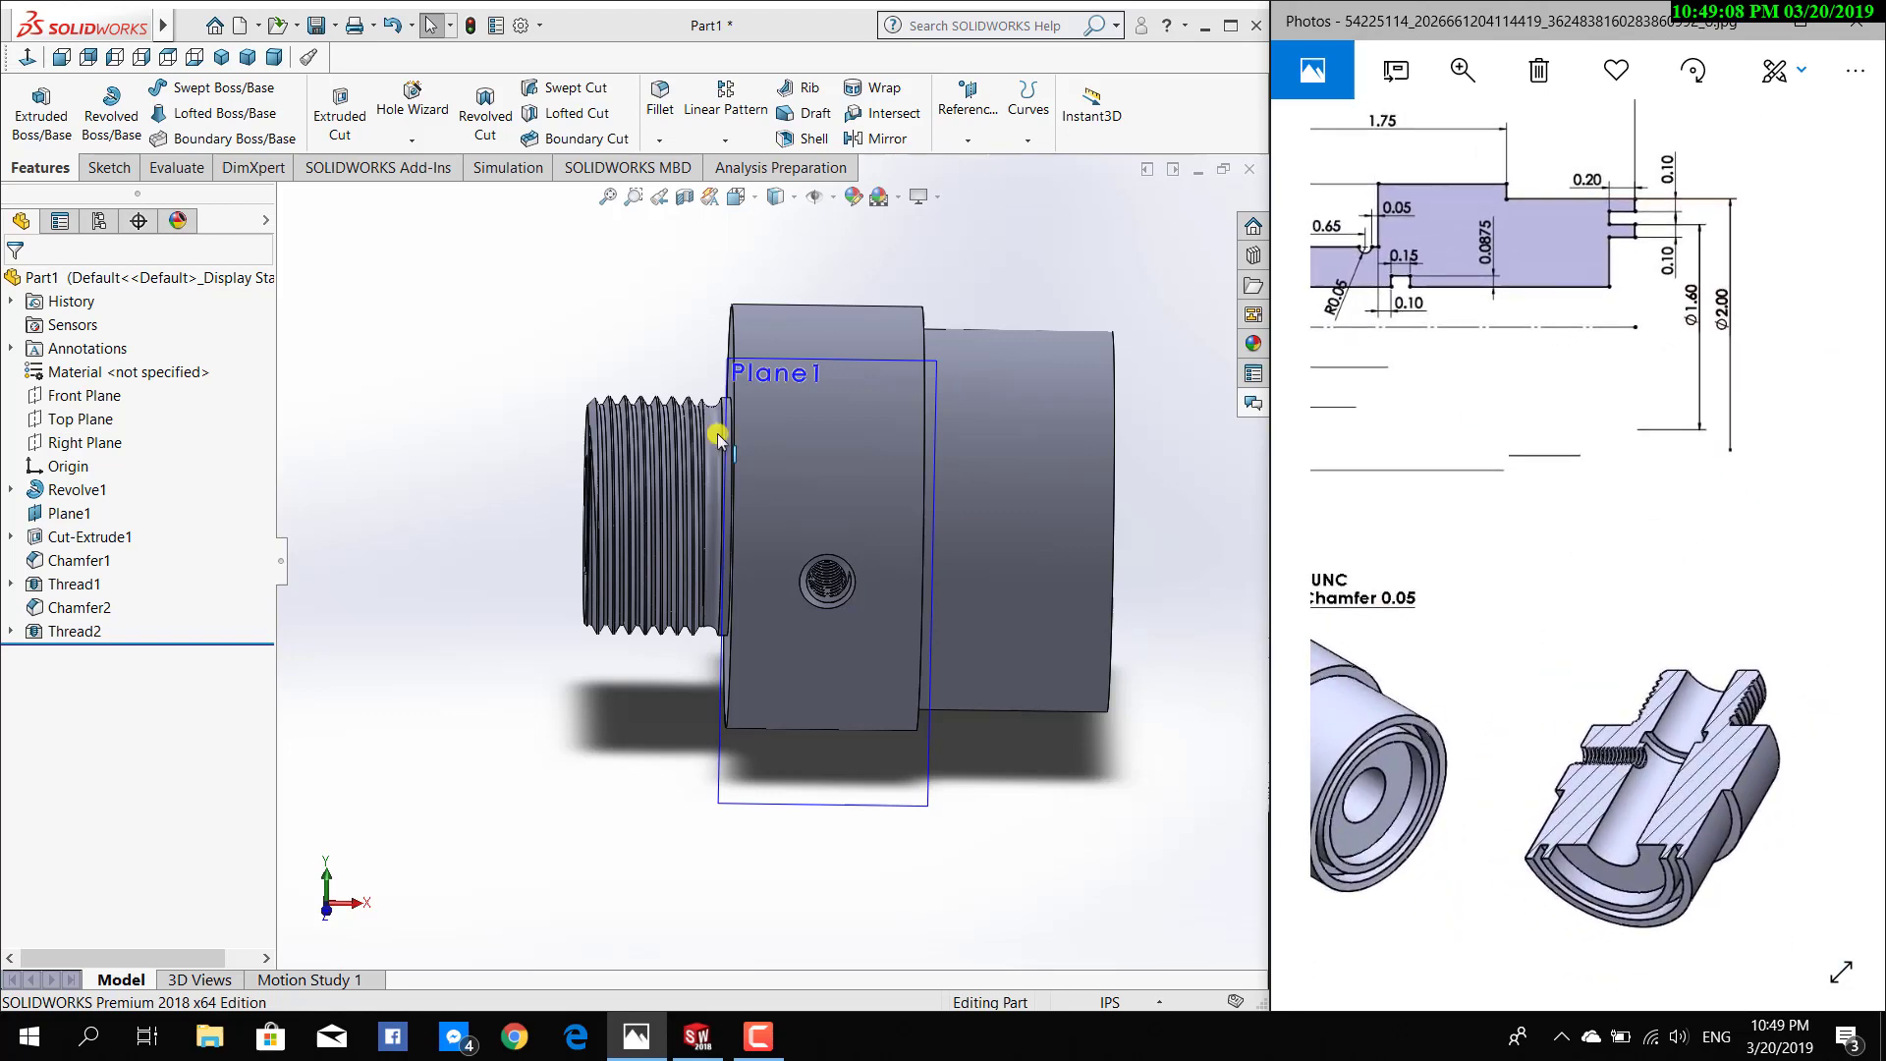
{"action": "left_click", "coordinate": [685, 196]}
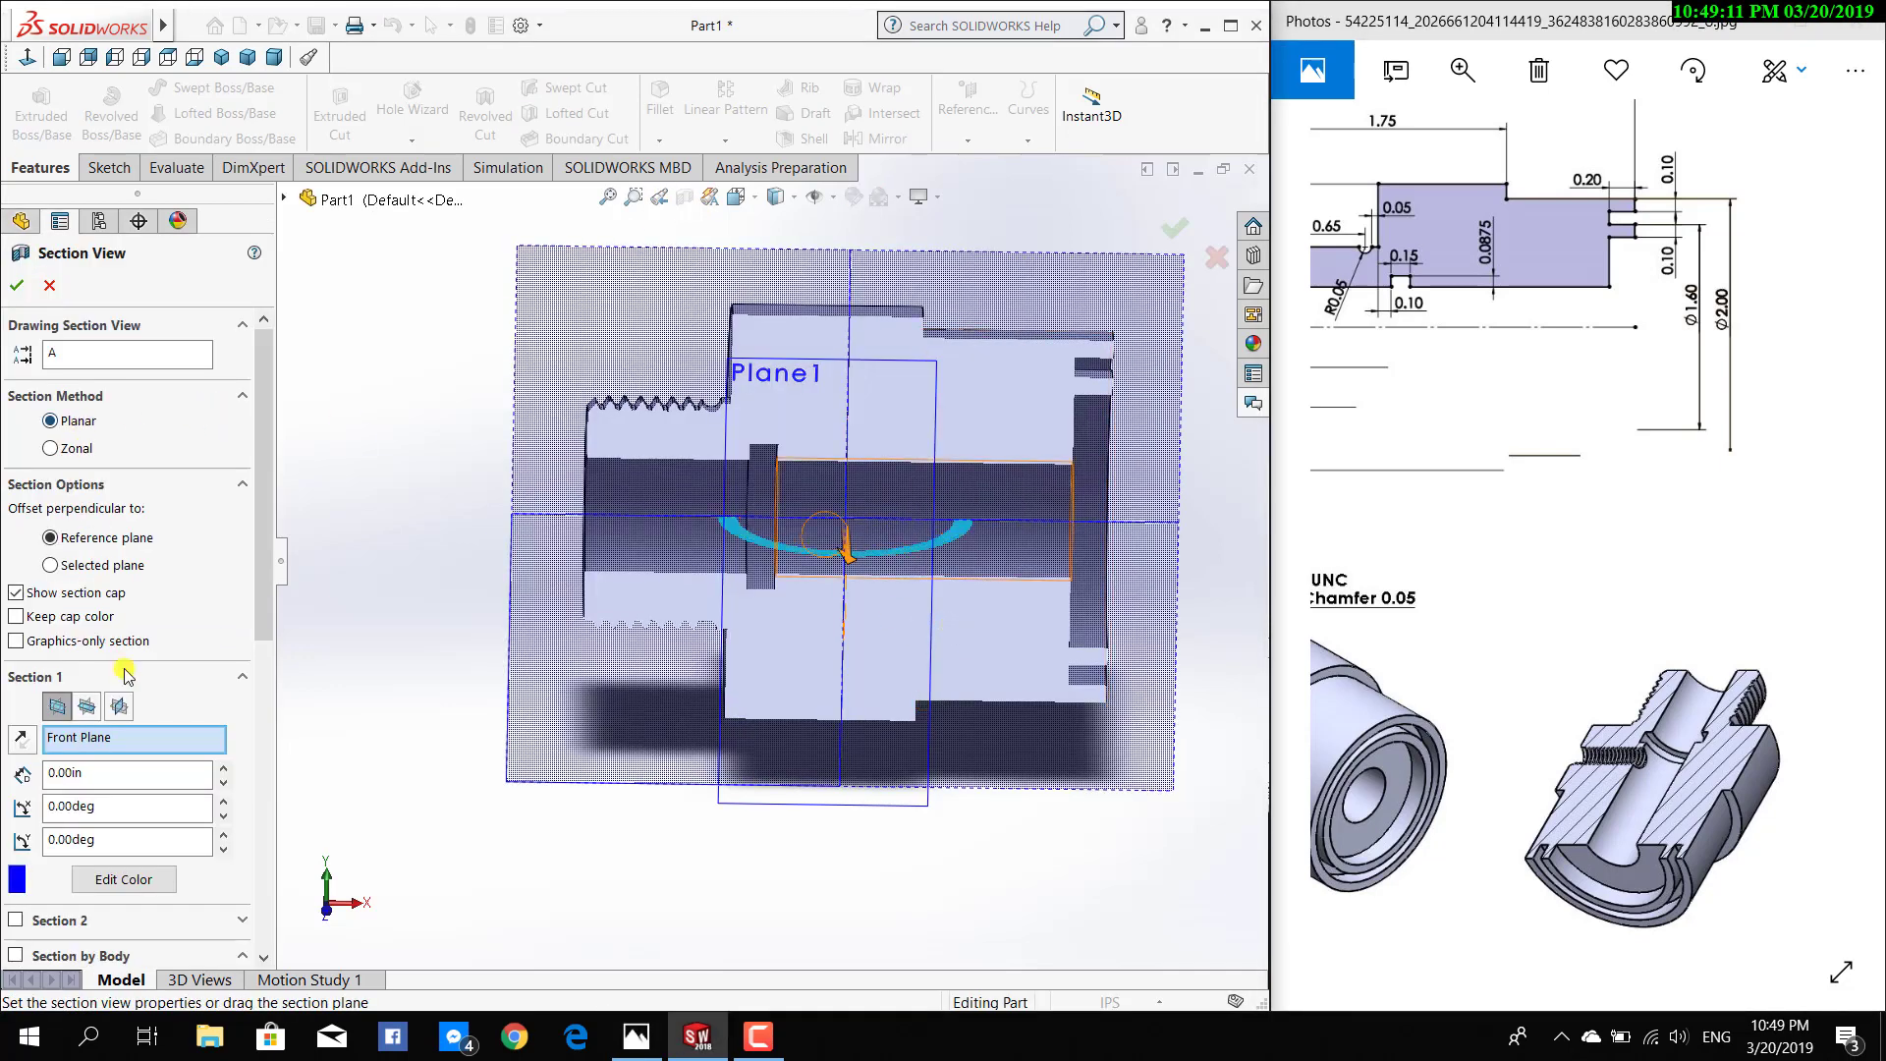
{"action": "left_click", "coordinate": [87, 705]}
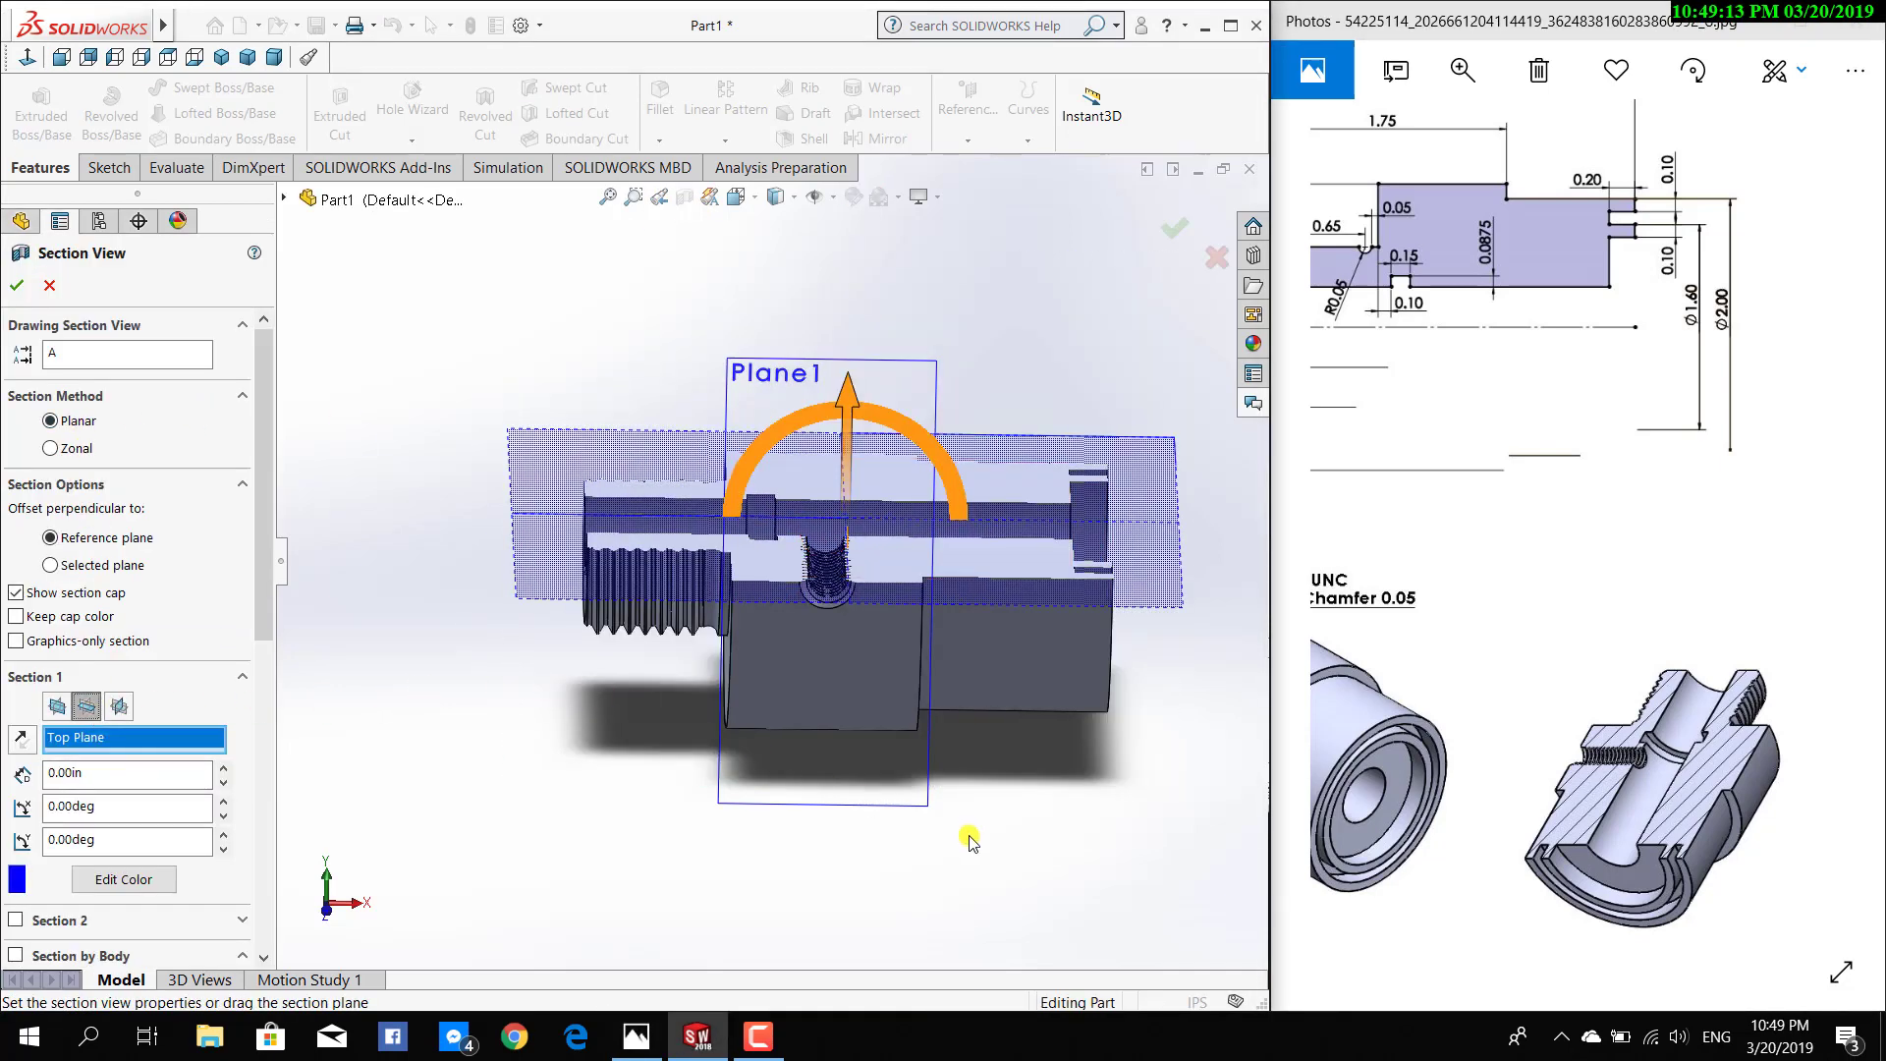
{"action": "middle_click_drag", "start_coordinate": [968, 833], "coordinate": [865, 906]}
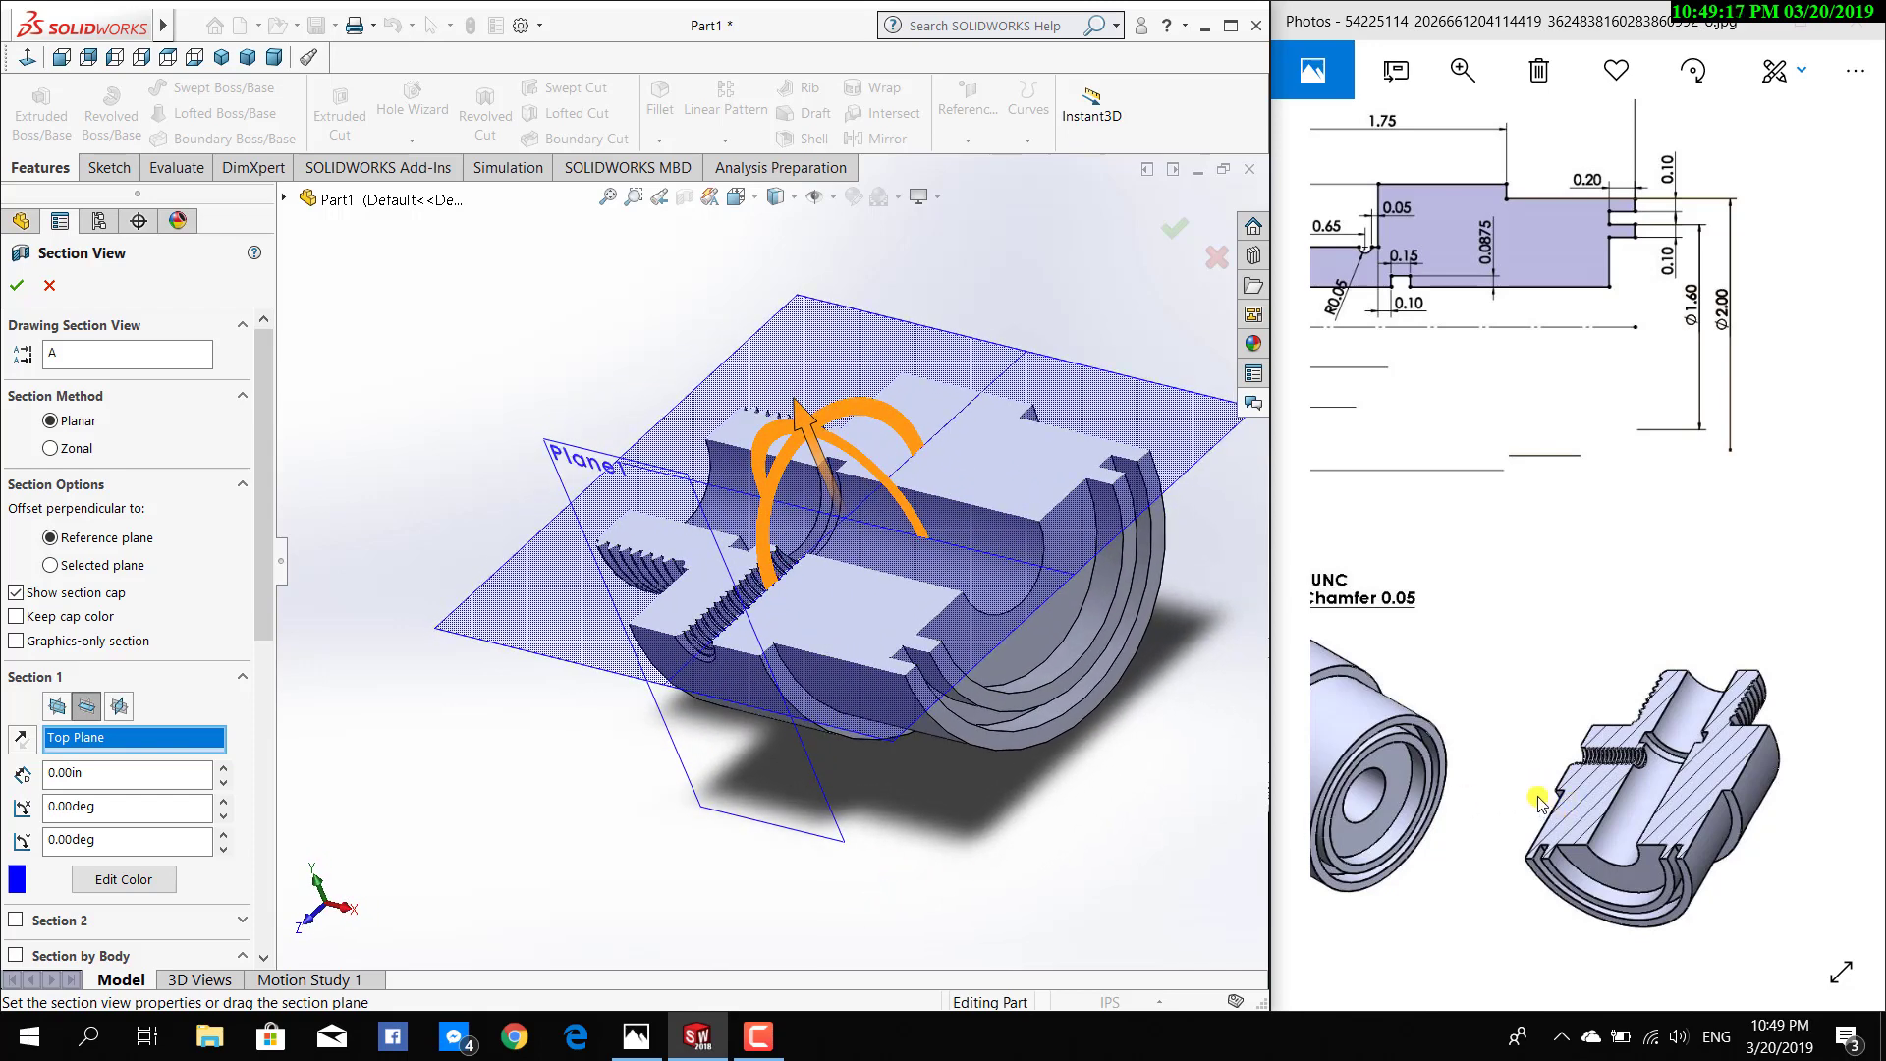
{"action": "mouse_move", "coordinate": [1019, 857]}
{"action": "middle_mouse_down"}
{"action": "mouse_move", "coordinate": [788, 884]}
{"action": "mouse_move", "coordinate": [879, 773]}
{"action": "mouse_move", "coordinate": [945, 813]}
{"action": "mouse_move", "coordinate": [979, 798]}
{"action": "middle_mouse_up"}
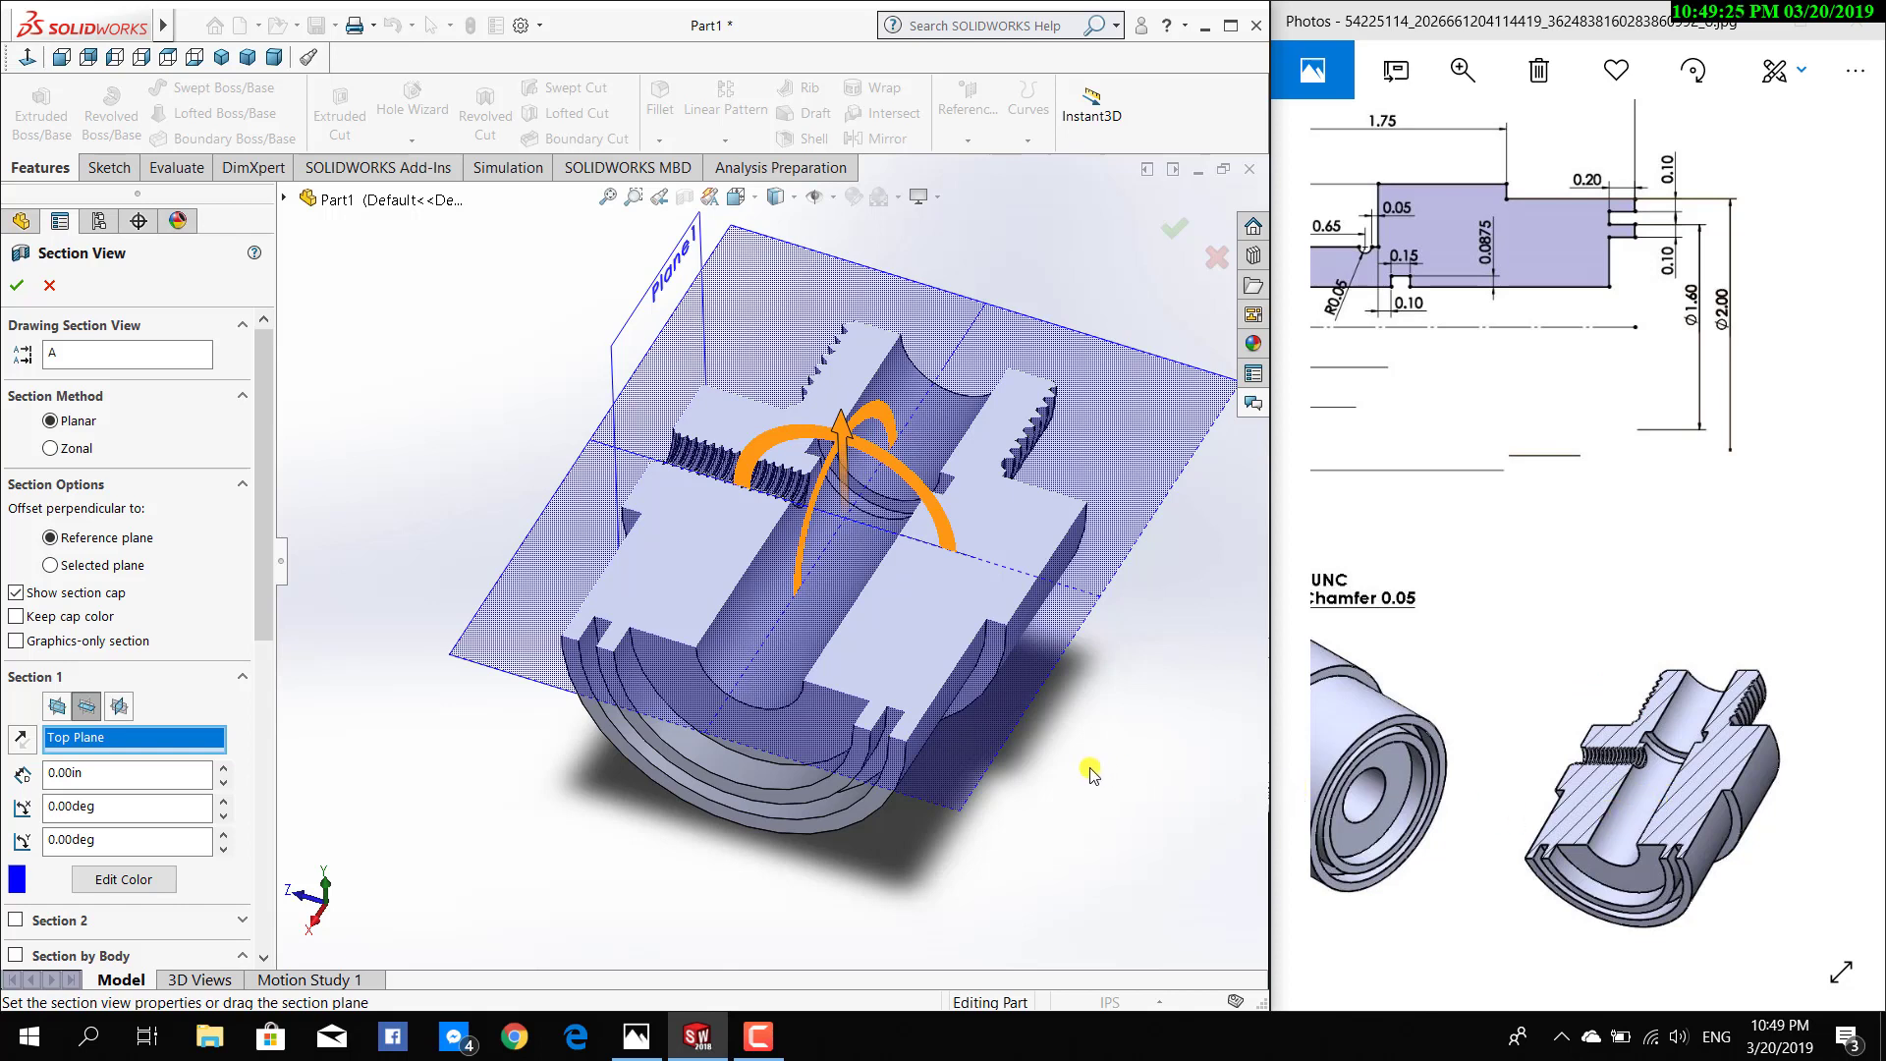
{"action": "middle_click_drag", "start_coordinate": [1090, 773], "coordinate": [1048, 766]}
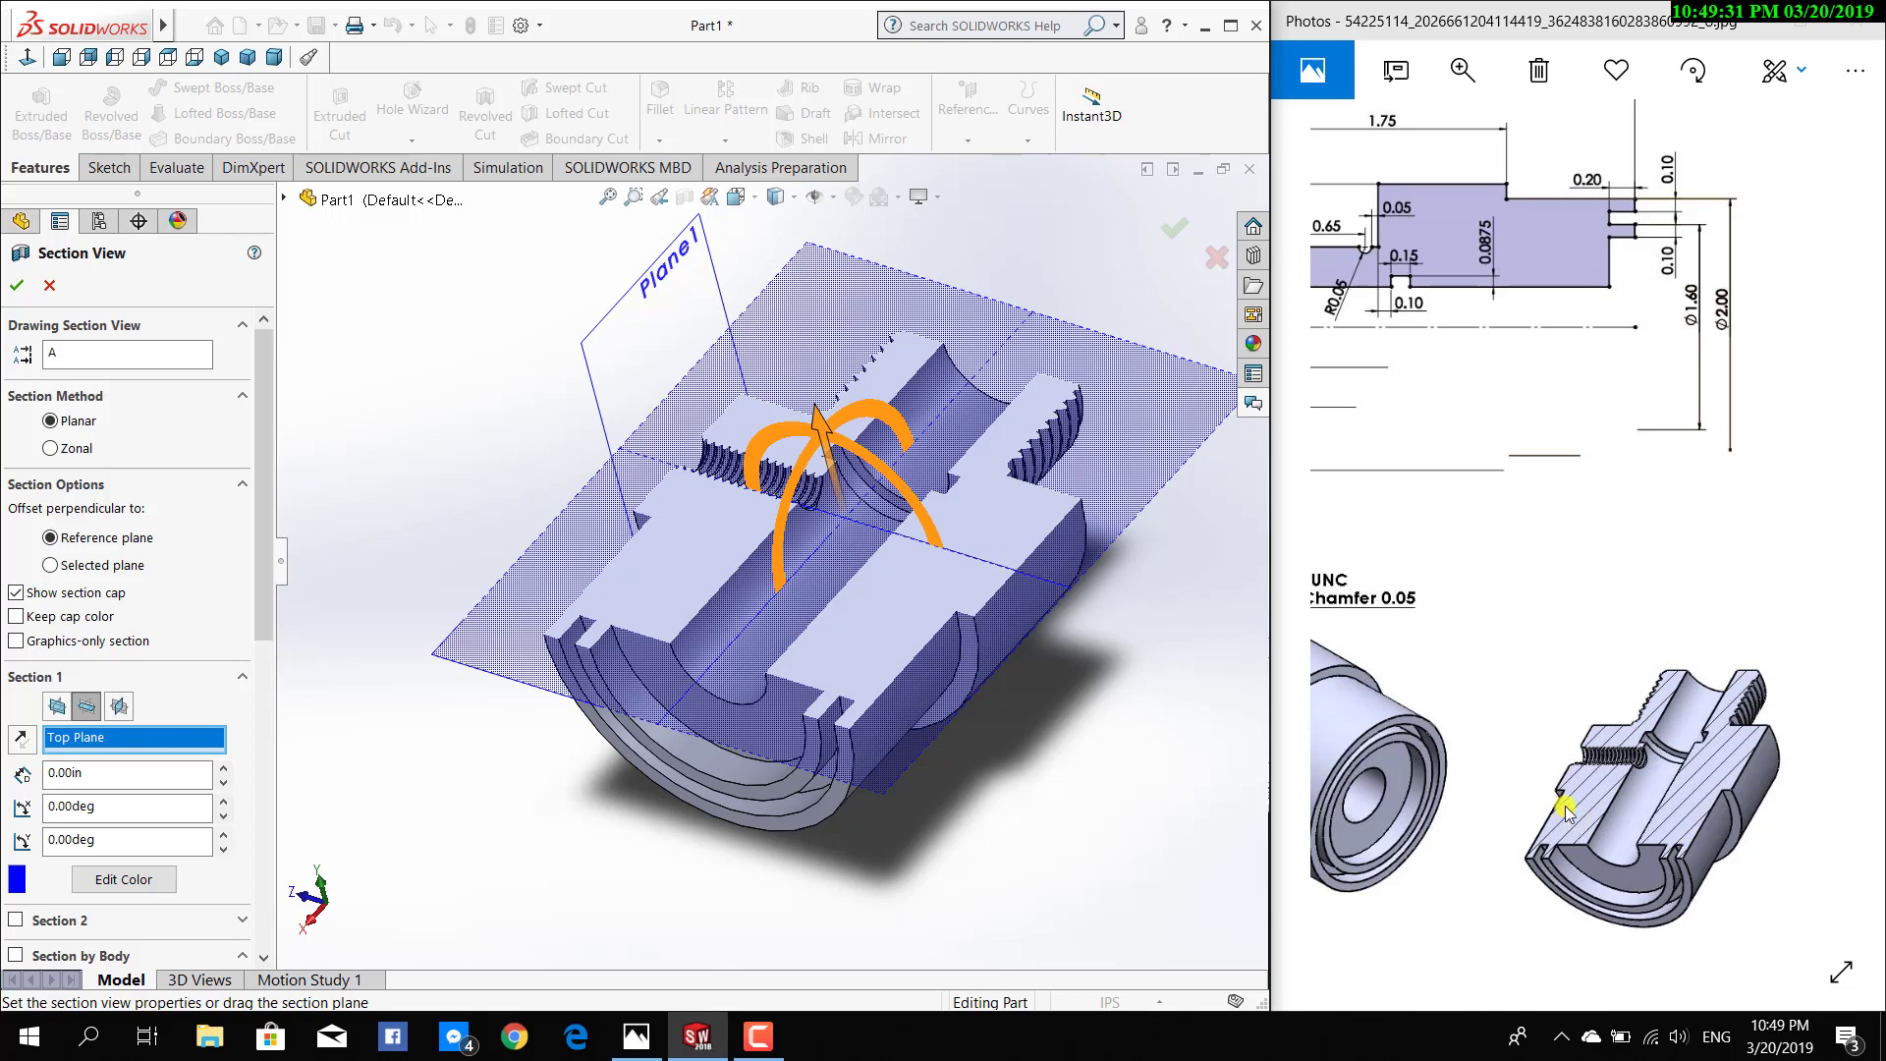
{"action": "mouse_move", "coordinate": [980, 783]}
{"action": "middle_mouse_down"}
{"action": "mouse_move", "coordinate": [1015, 766]}
{"action": "mouse_move", "coordinate": [1052, 783]}
{"action": "mouse_move", "coordinate": [810, 848]}
{"action": "mouse_move", "coordinate": [1137, 365]}
{"action": "middle_mouse_up"}
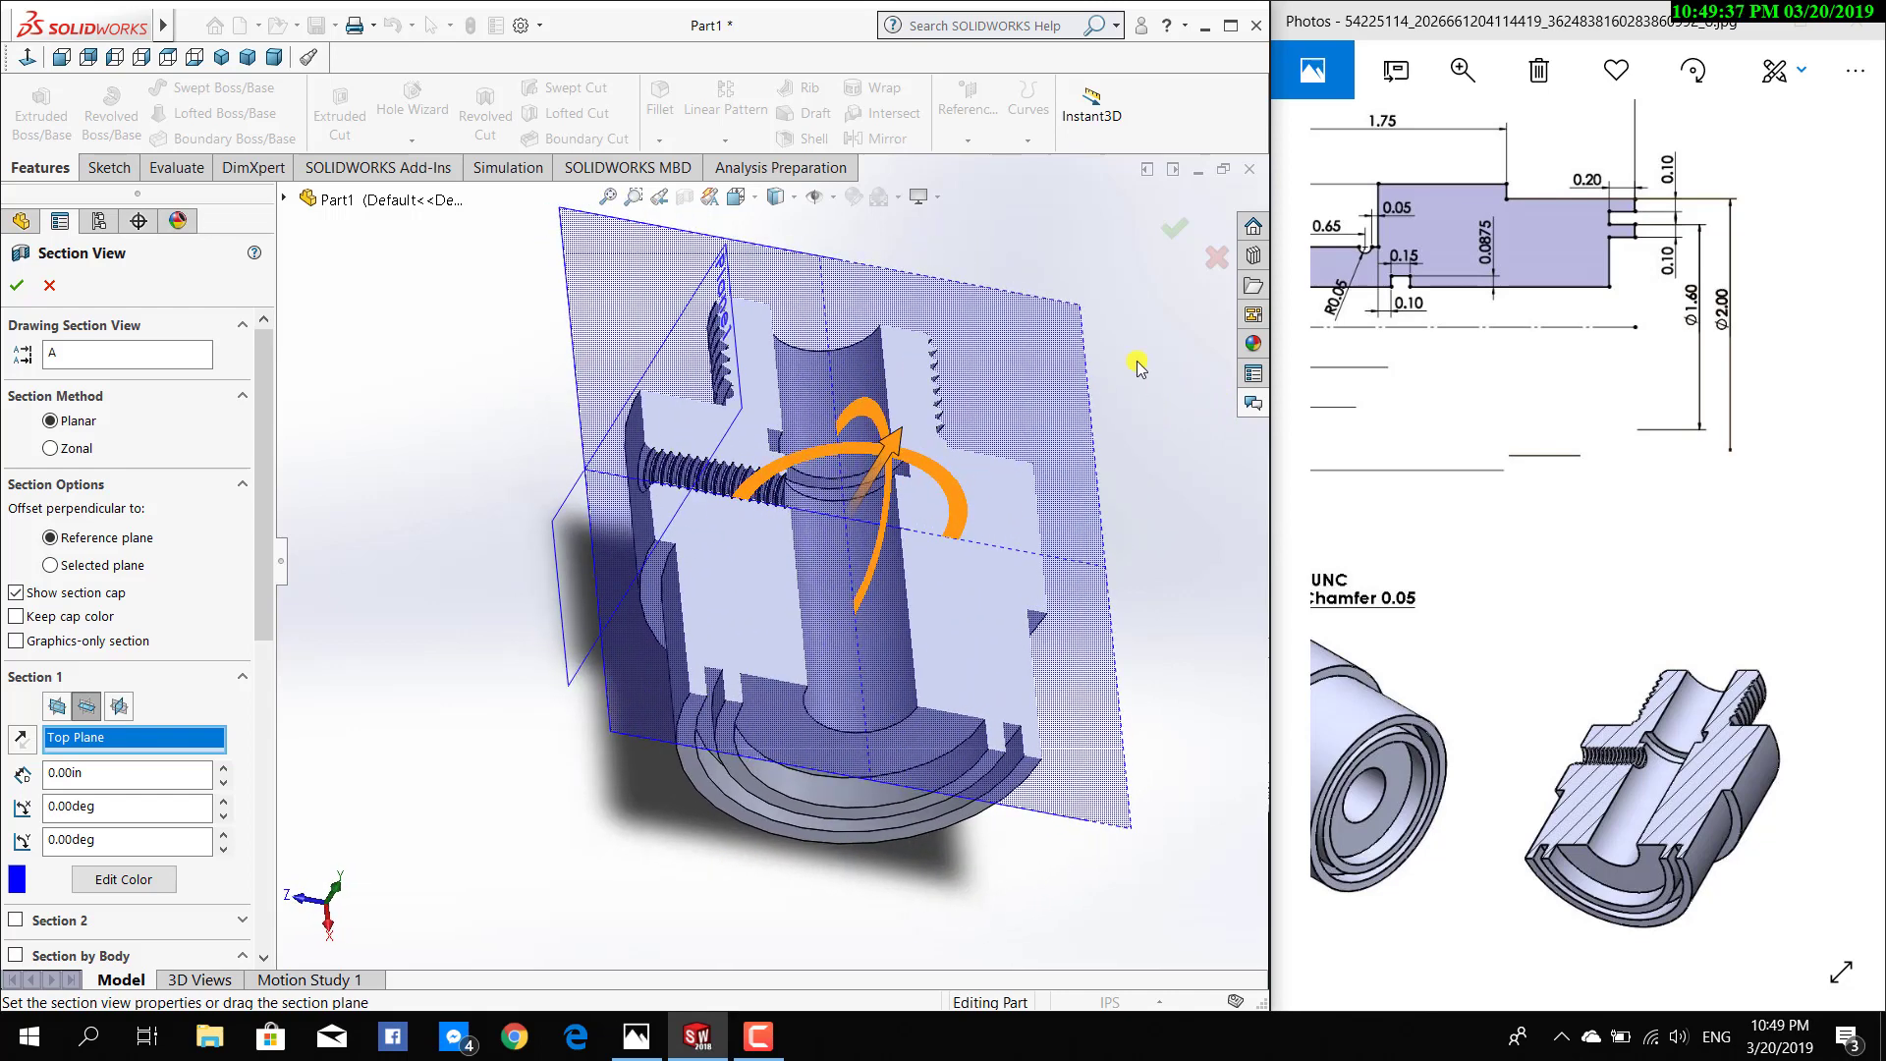
{"action": "left_click", "coordinate": [1216, 259]}
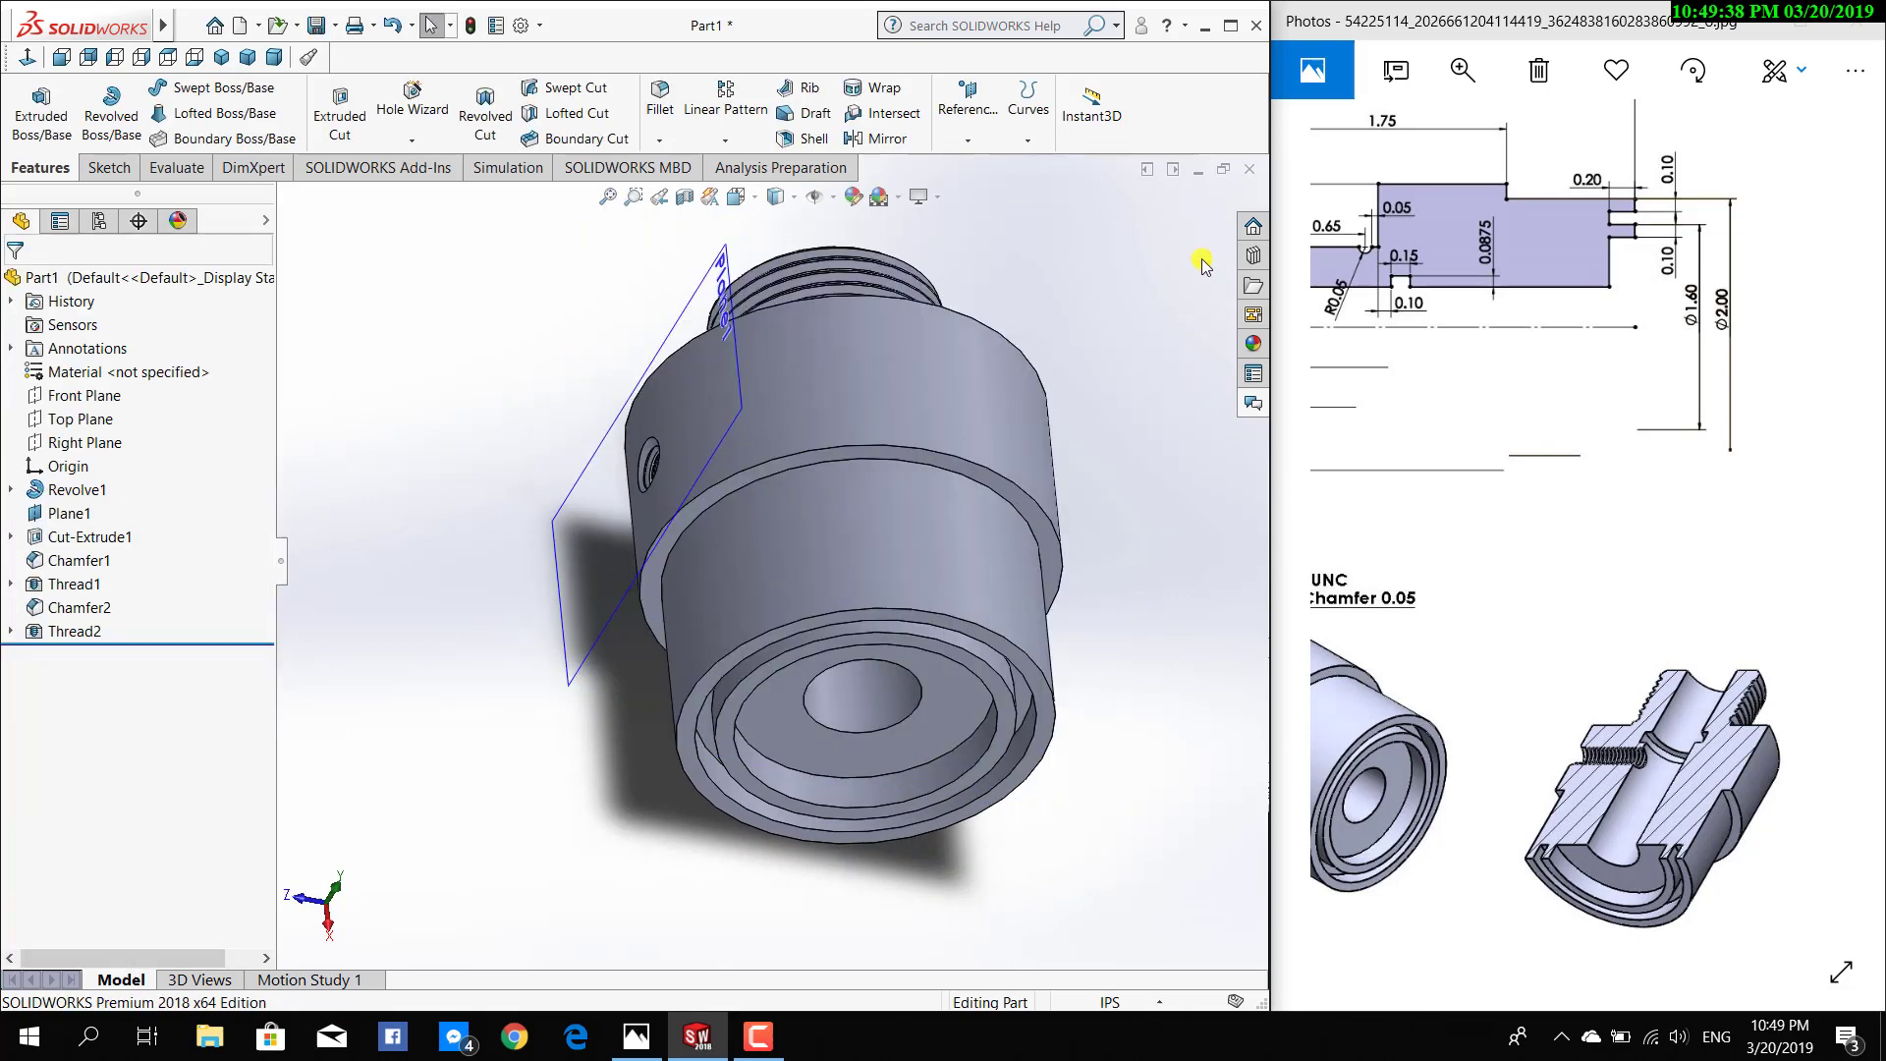
{"action": "left_click", "coordinate": [20, 61]}
{"action": "mouse_move", "coordinate": [741, 757]}
{"action": "middle_mouse_down"}
{"action": "mouse_move", "coordinate": [875, 779]}
{"action": "mouse_move", "coordinate": [877, 586]}
{"action": "mouse_move", "coordinate": [833, 745]}
{"action": "mouse_move", "coordinate": [922, 766]}
{"action": "middle_mouse_up"}
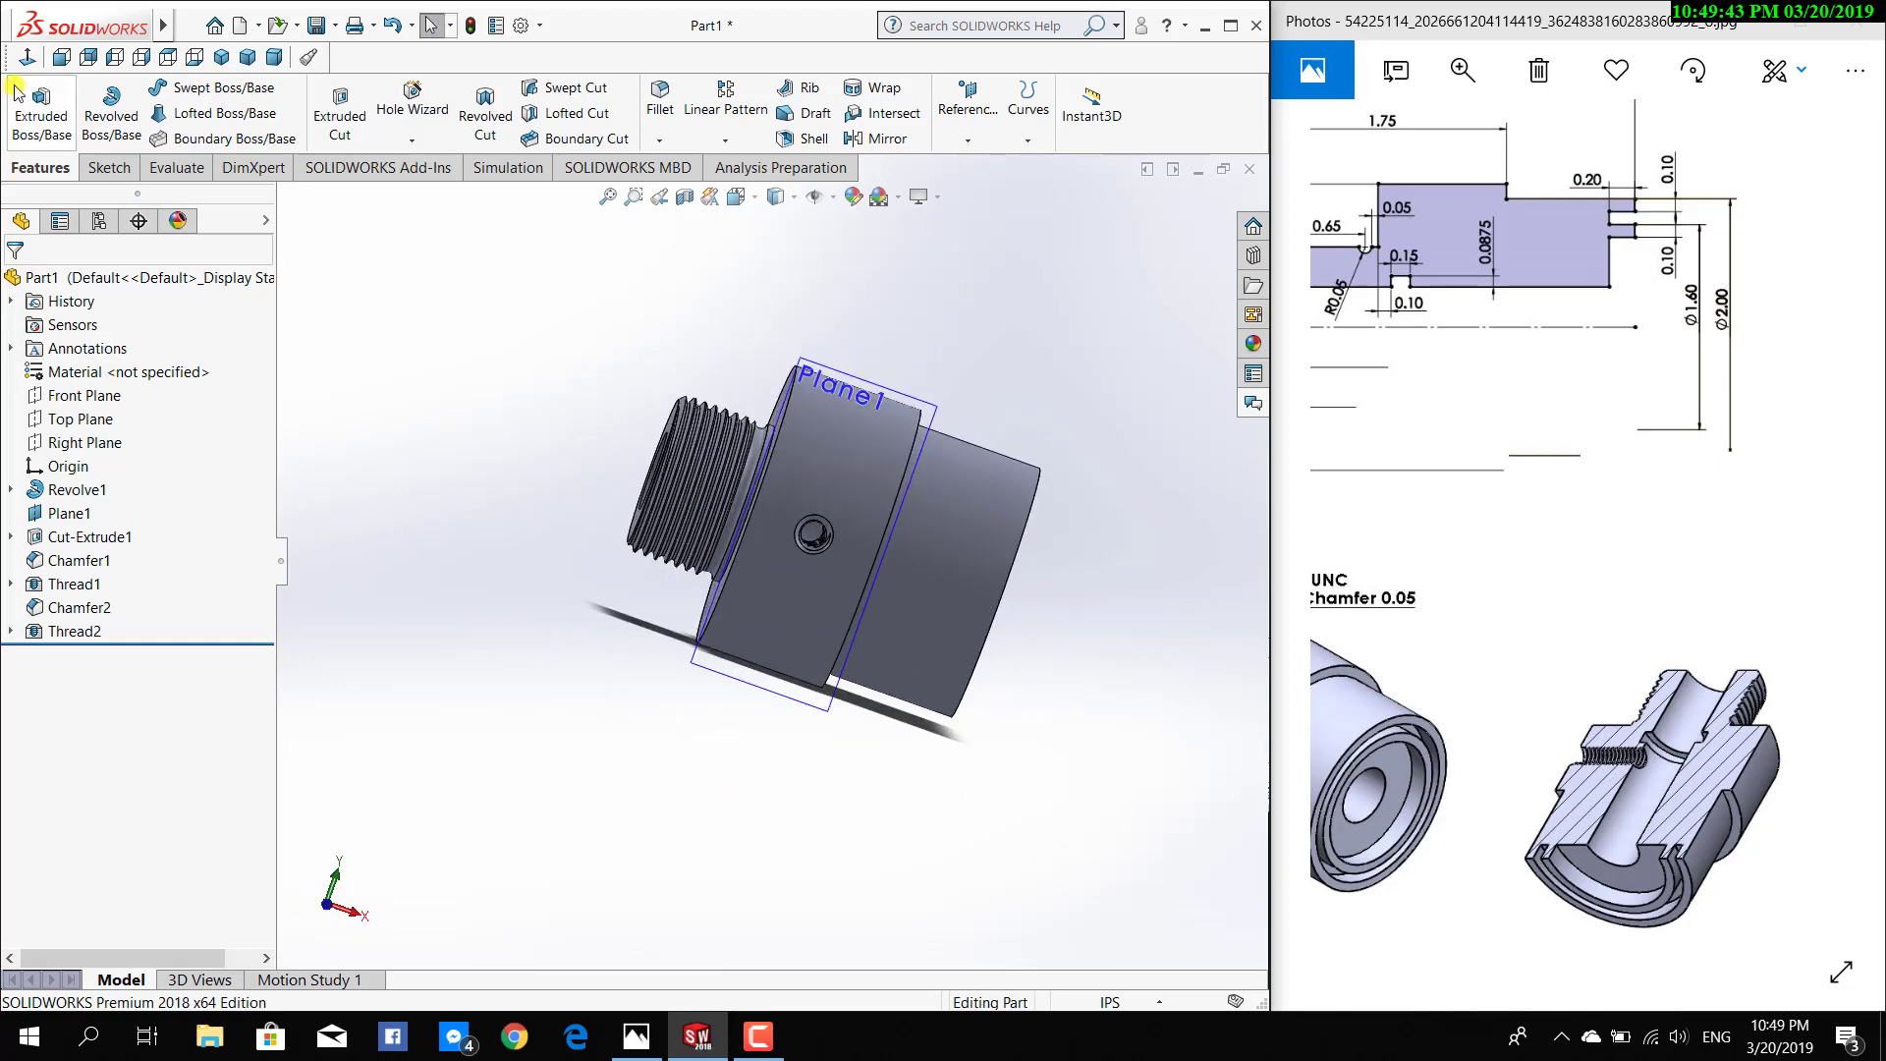